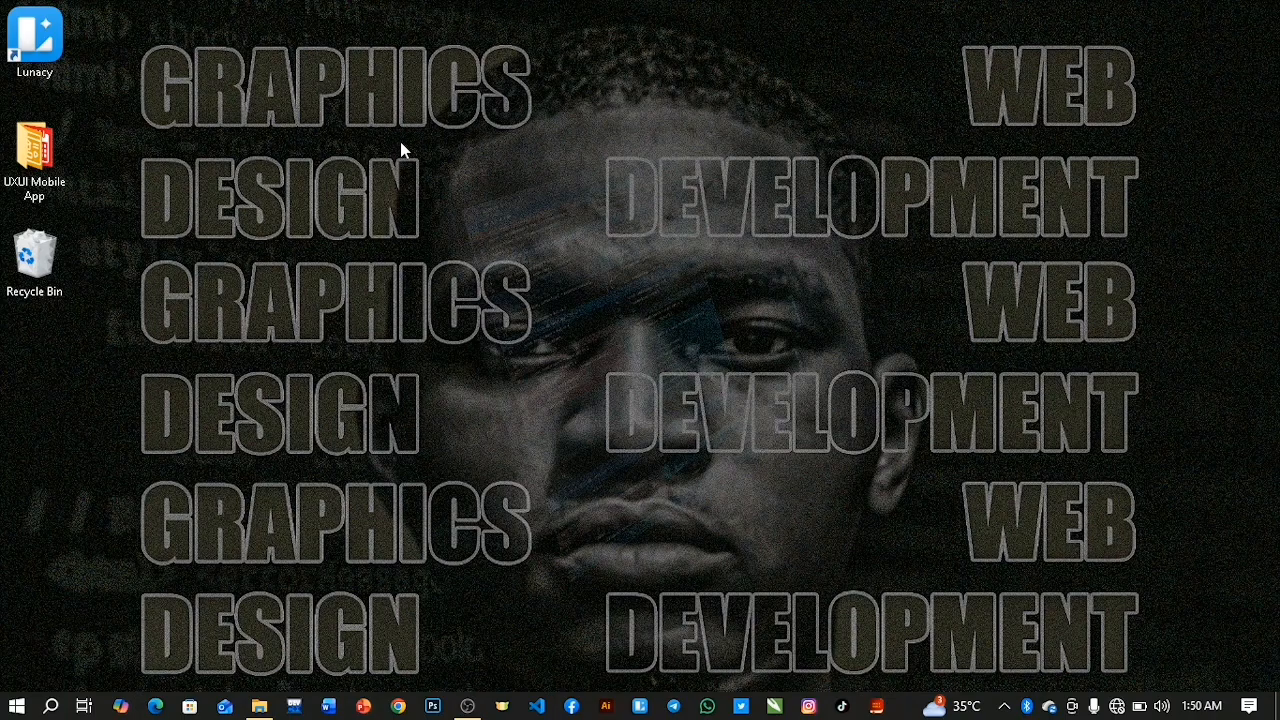
Launch Lunacy from the desktop and create a new local document.
right_click(400, 141)
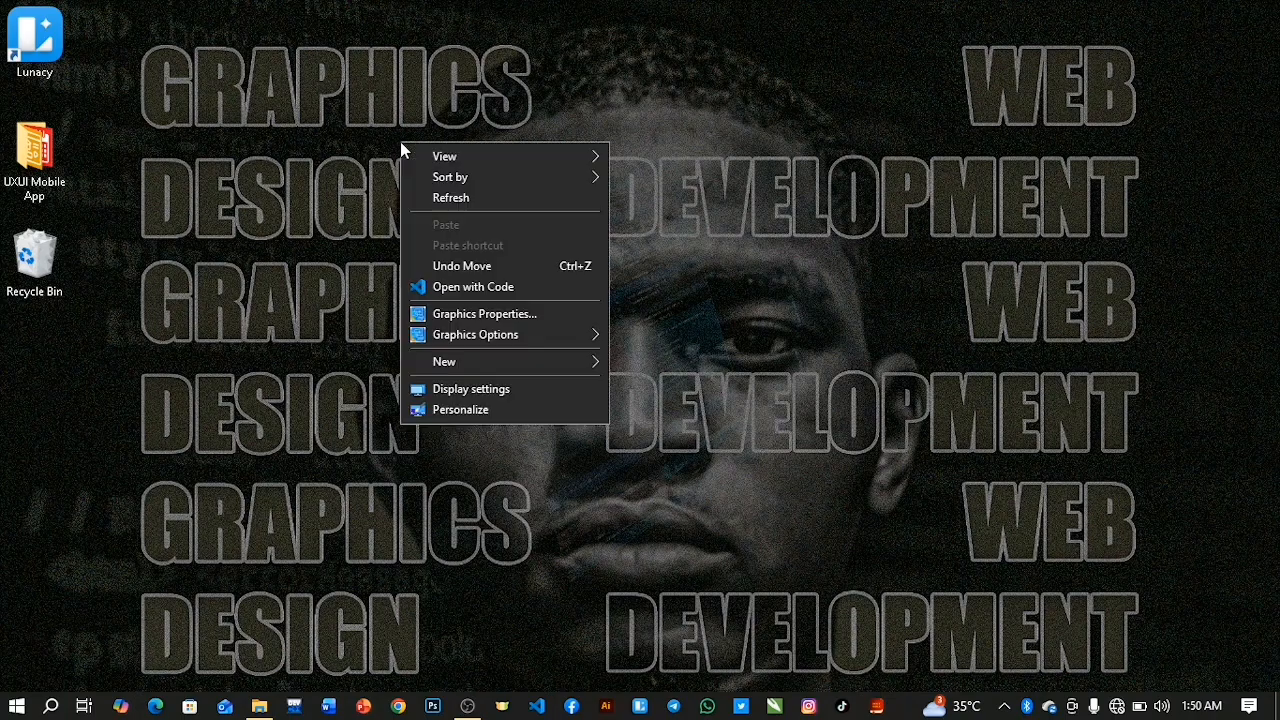
click(450, 198)
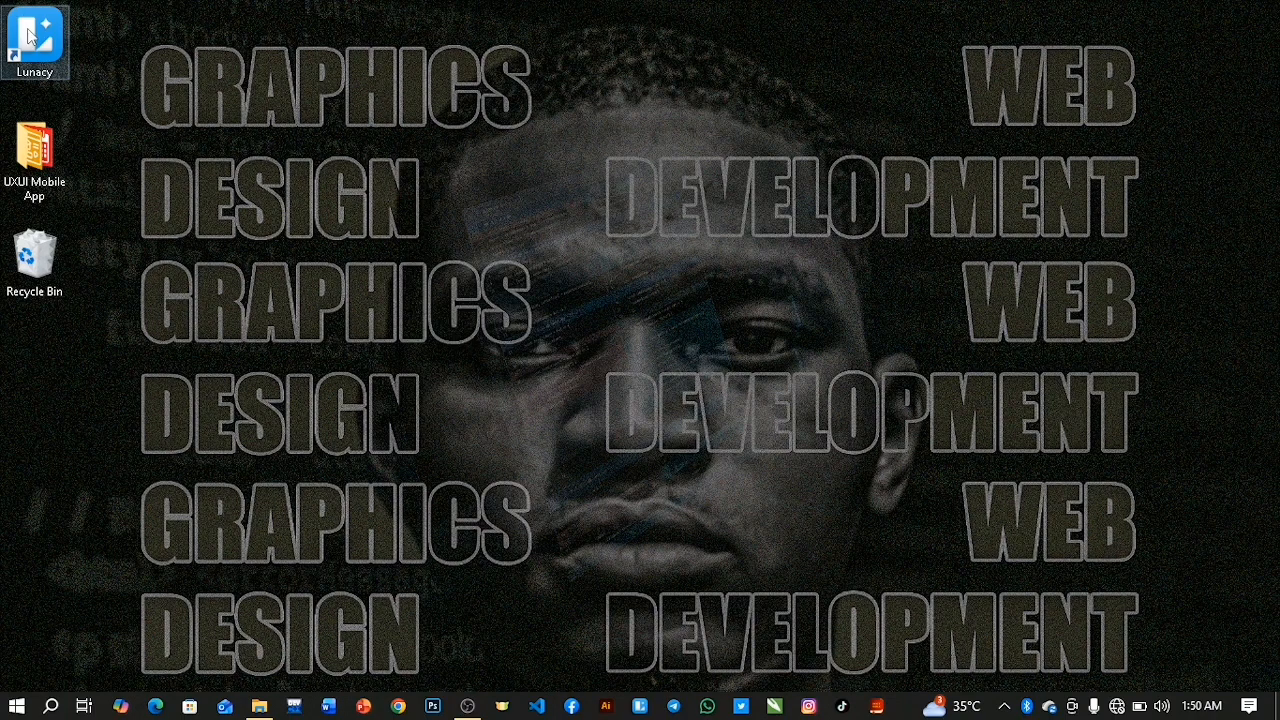
double_click(29, 36)
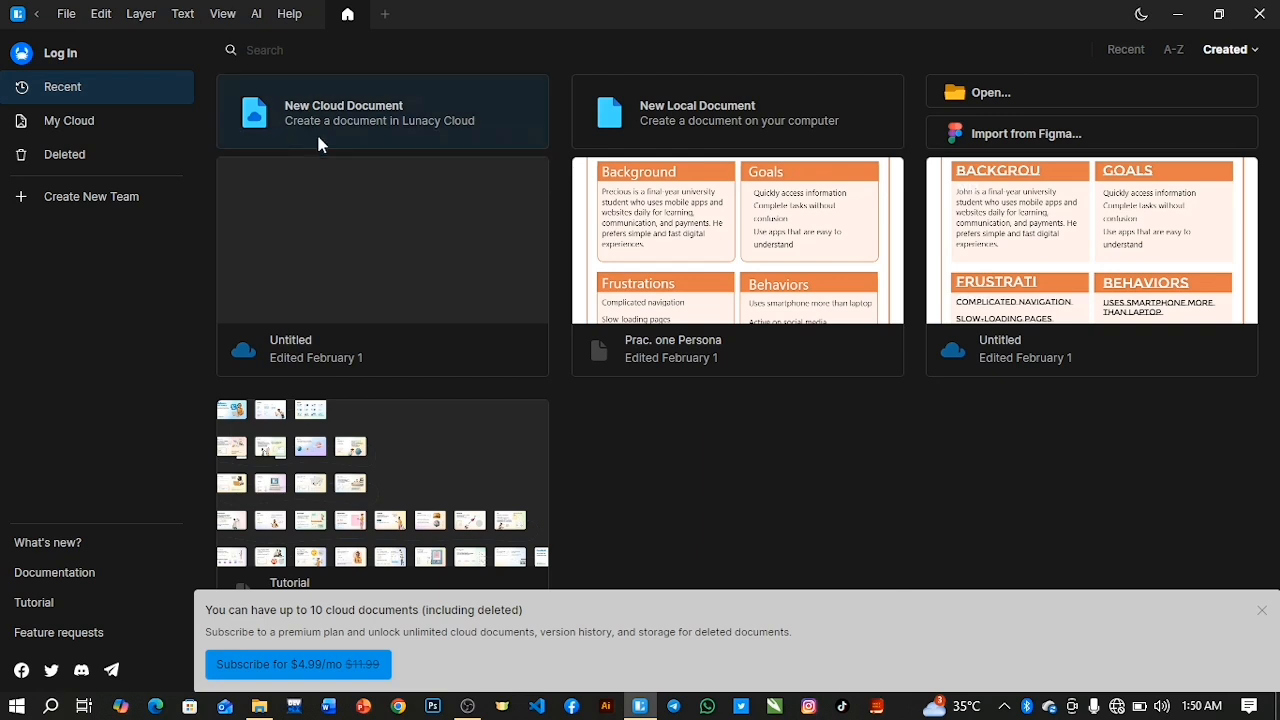
click(69, 16)
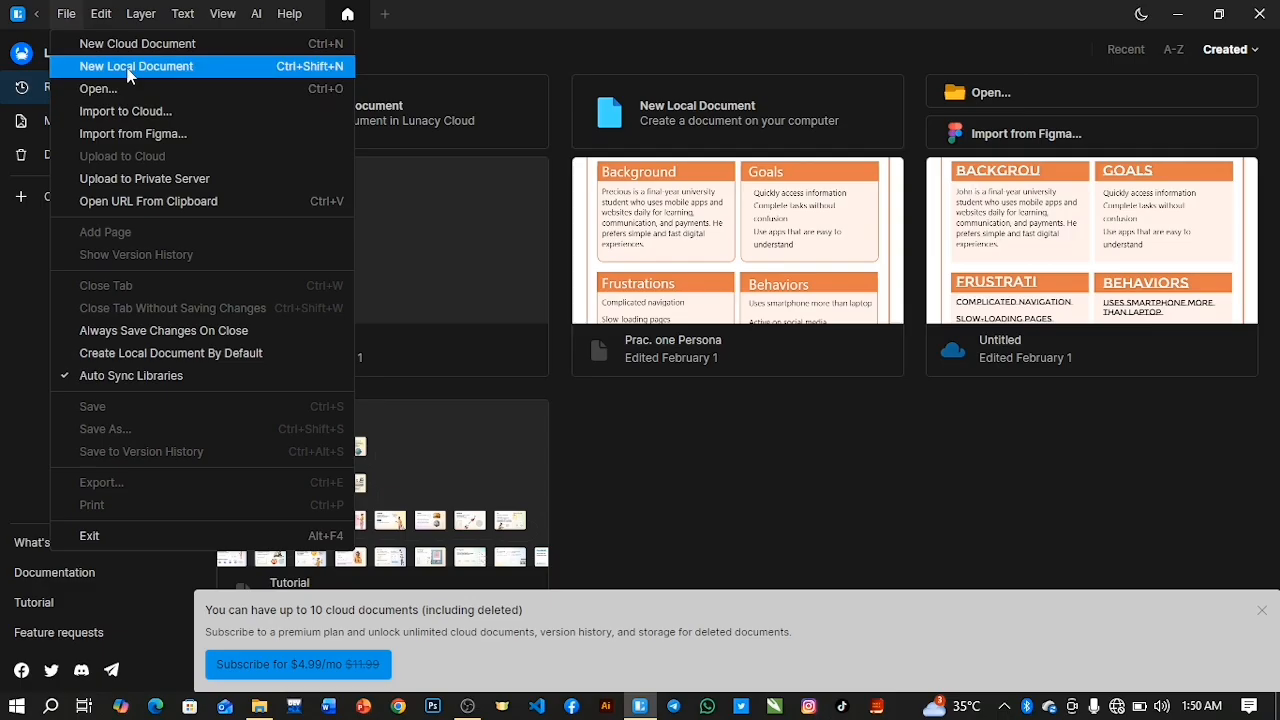
click(129, 70)
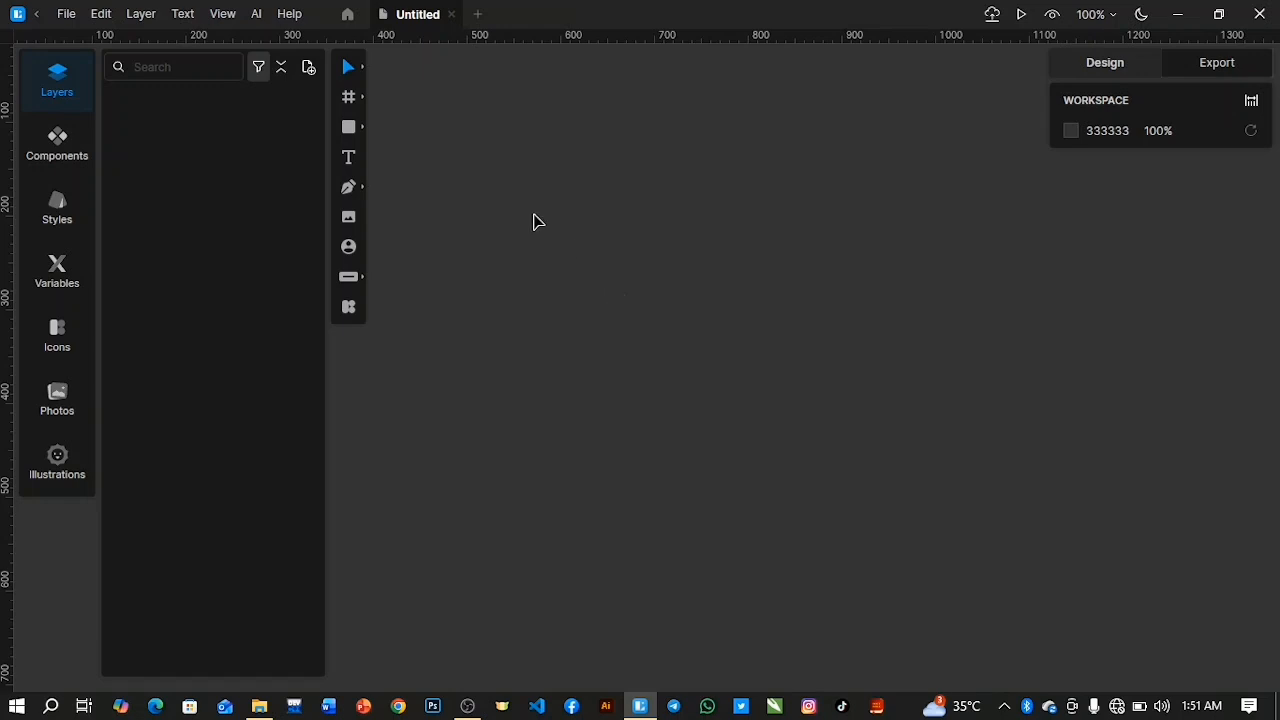
Add a frame to the empty canvas using the Android 360×640 phone preset.
click(349, 98)
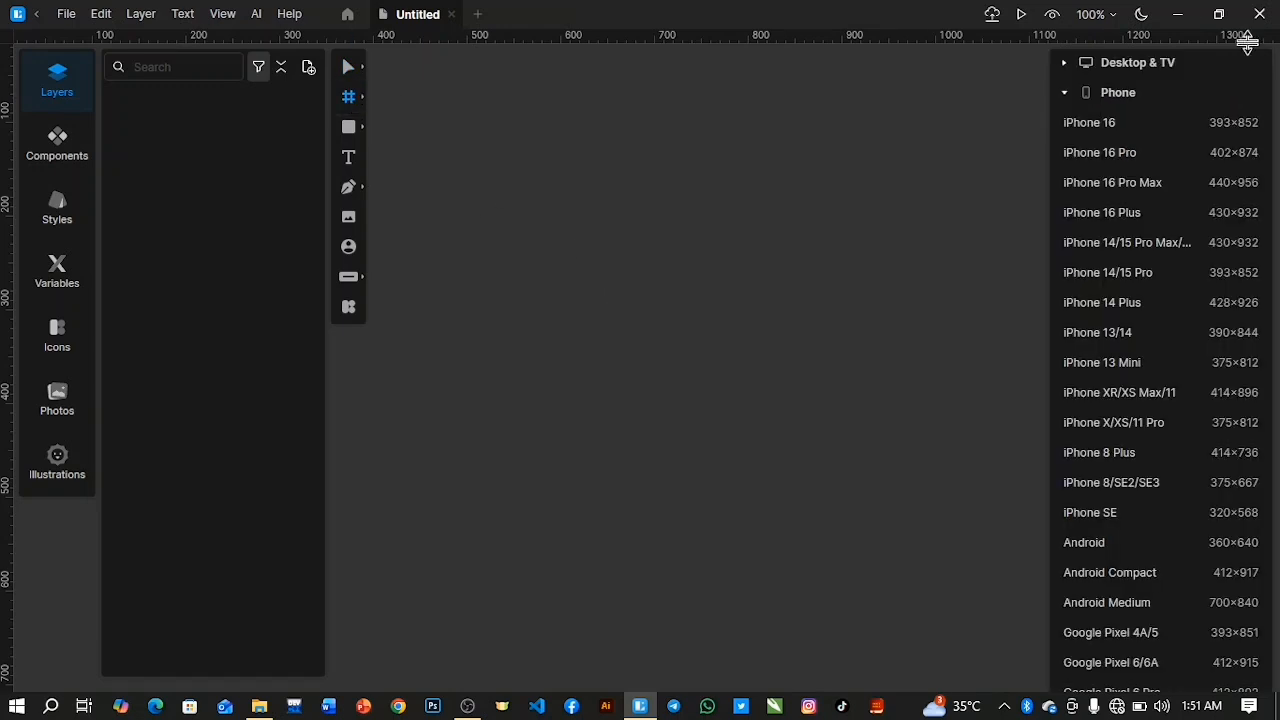
click(1066, 92)
click(1068, 92)
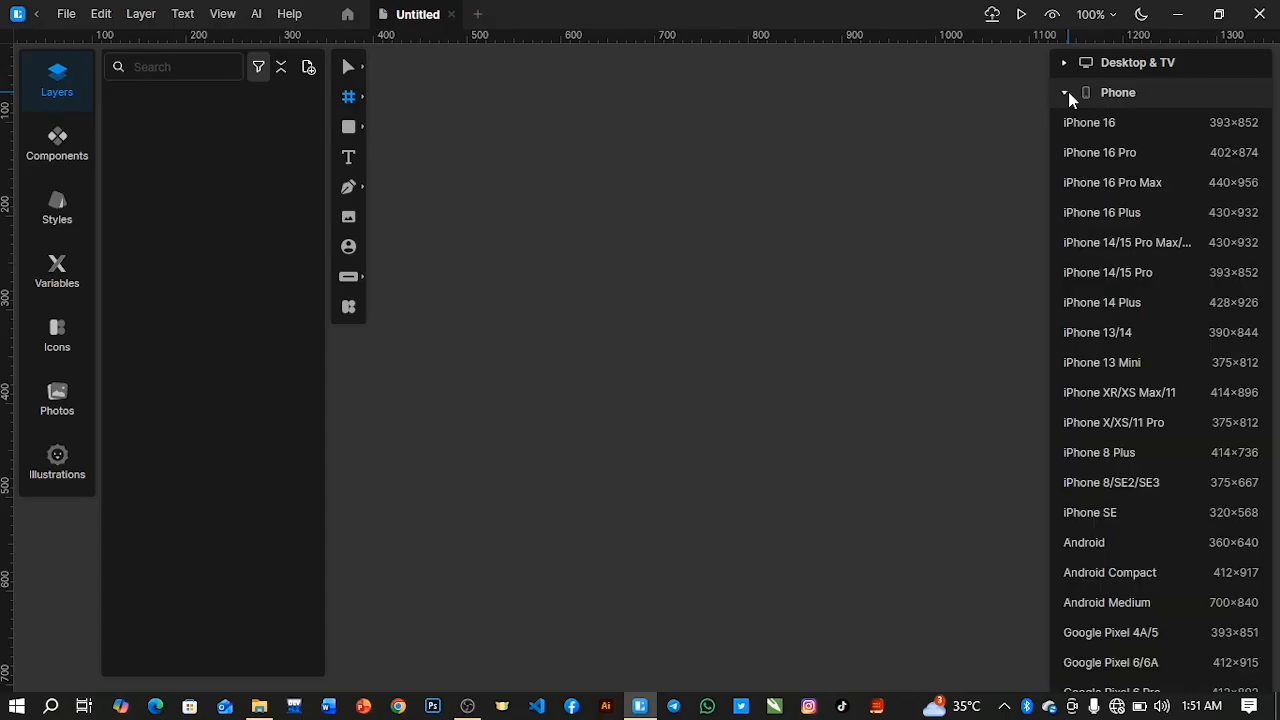
click(1117, 543)
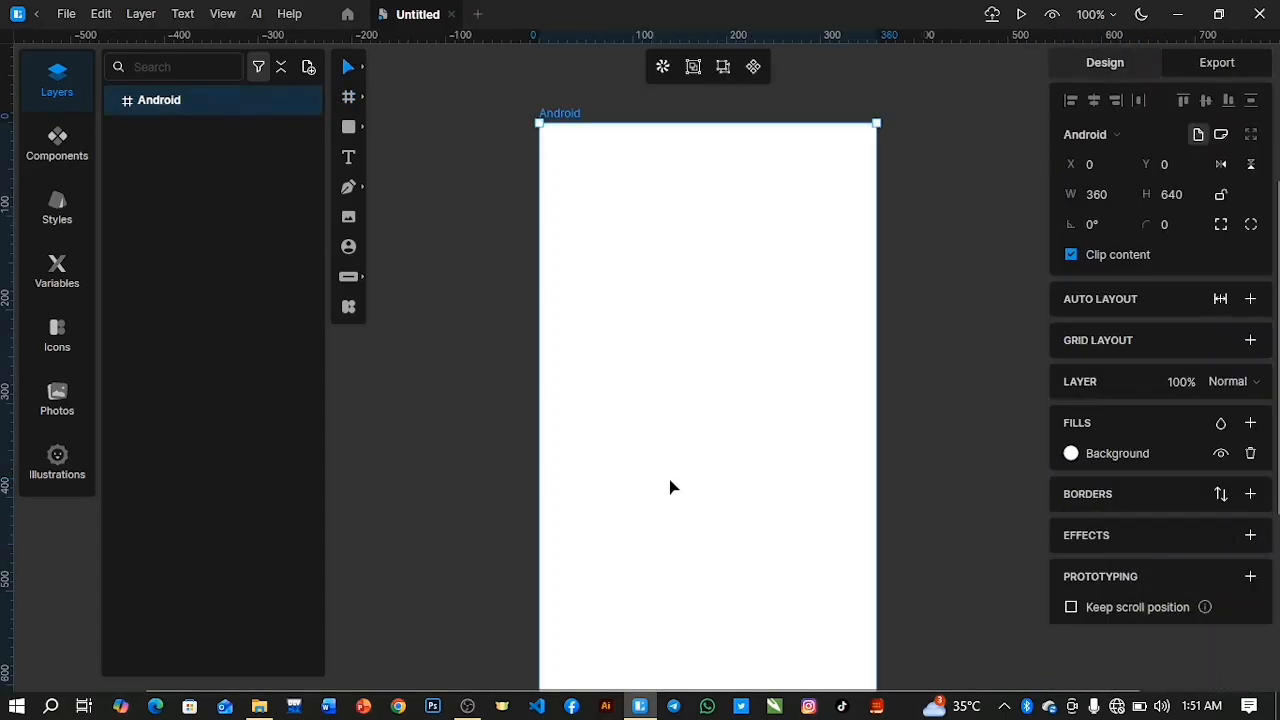
scroll(669, 479, down, 3)
scroll(669, 479, up, 2)
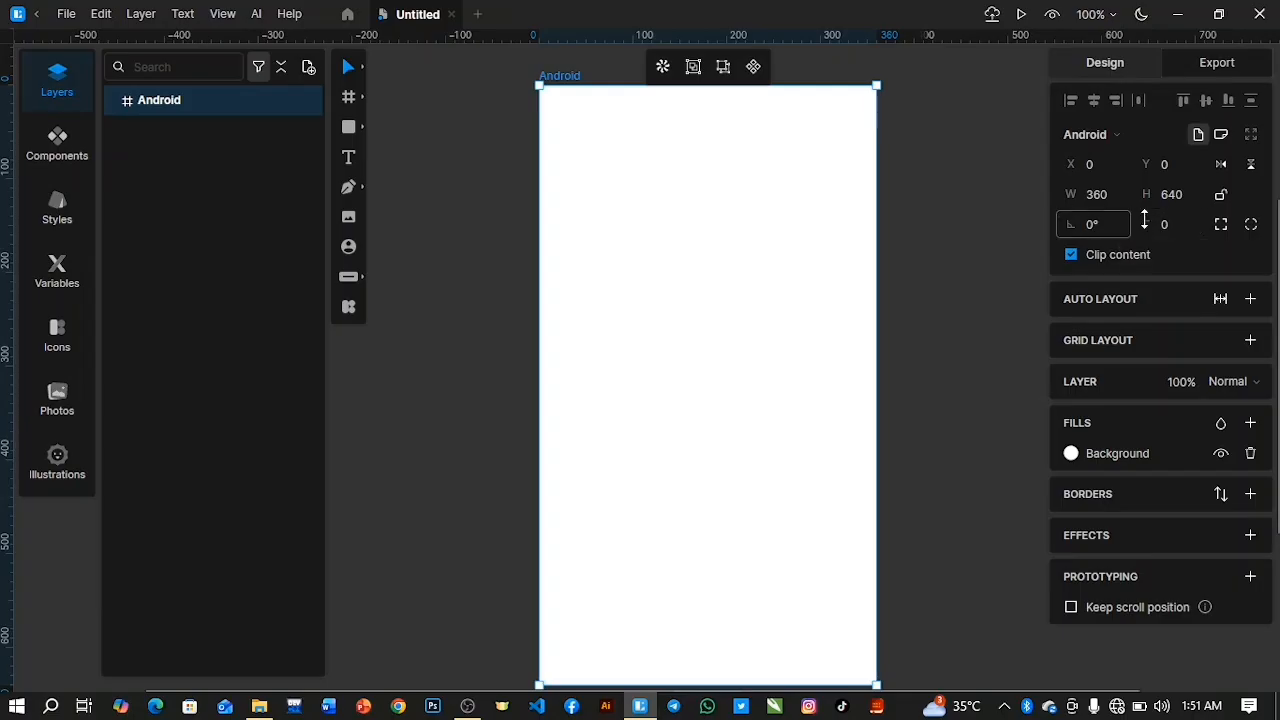
Round the Android frame's corners with a radius of 30 and move the frame to about X -129, Y -19.
drag(1146, 222, 1141, 109)
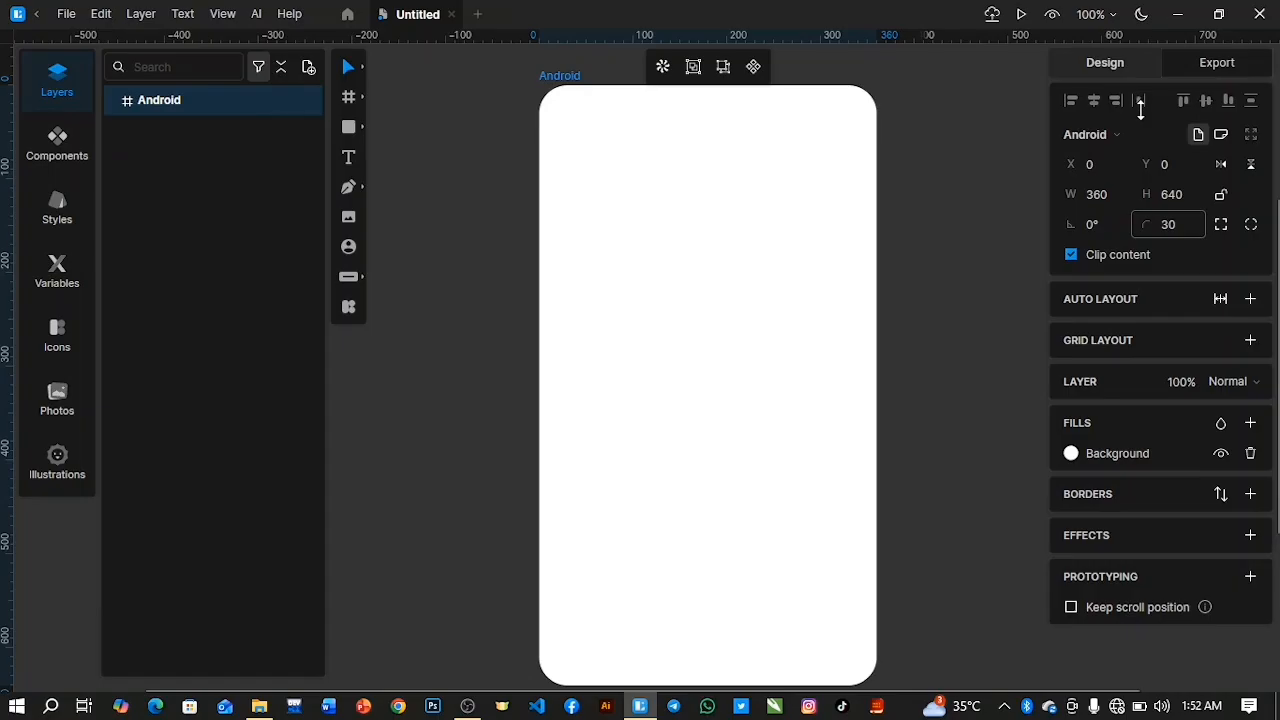
drag(666, 232, 565, 203)
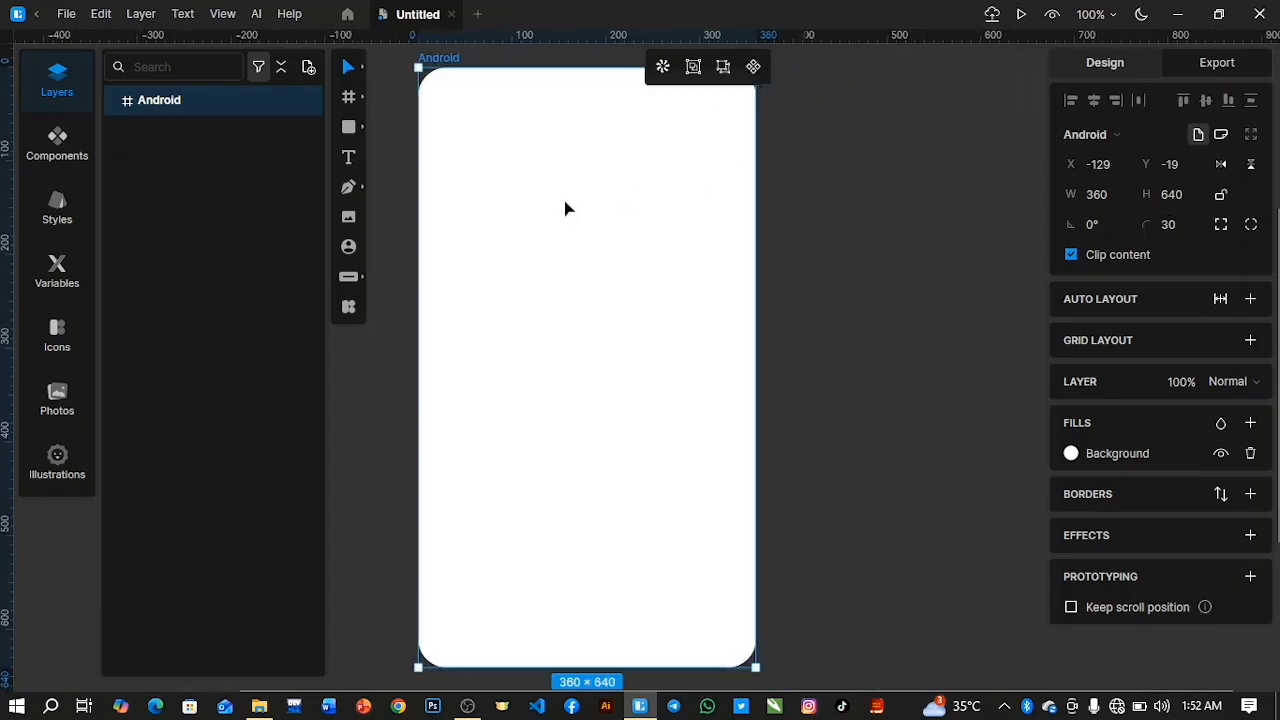
Rename the Android frame as Home Page and move it slightly down to about X -133, Y 1.
double_click(162, 100)
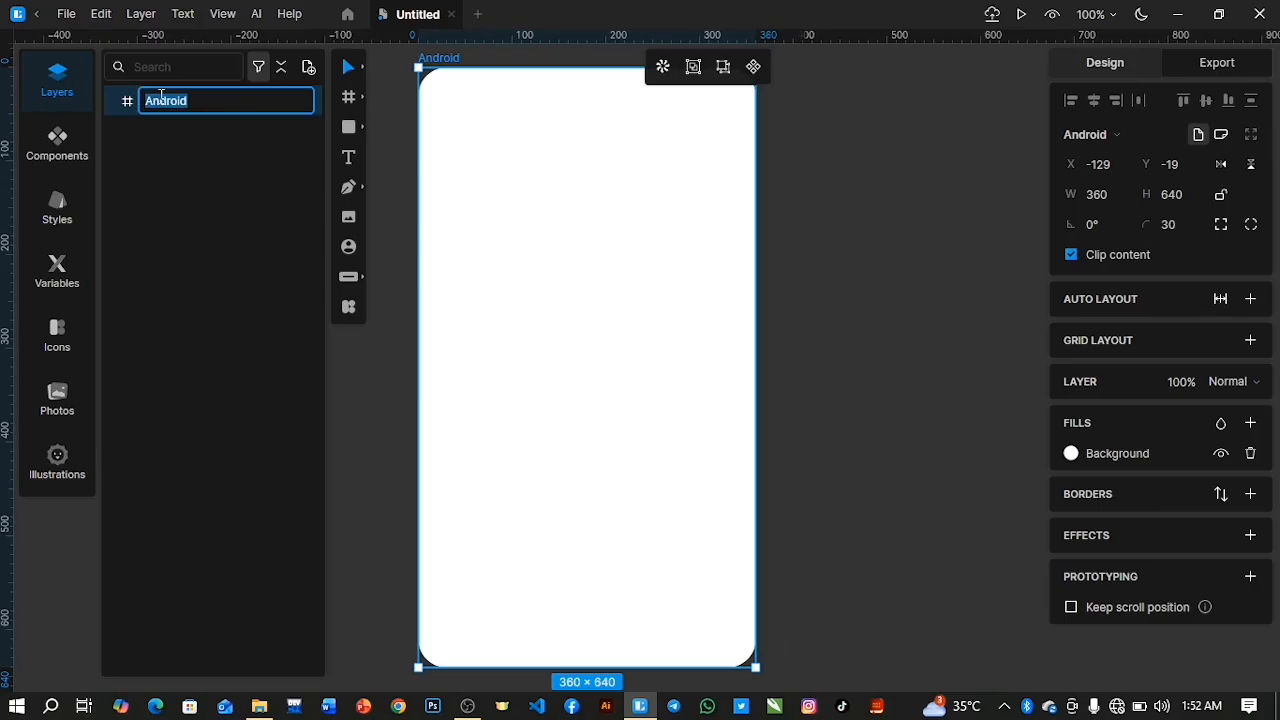
text(Home Page)
key(Return)
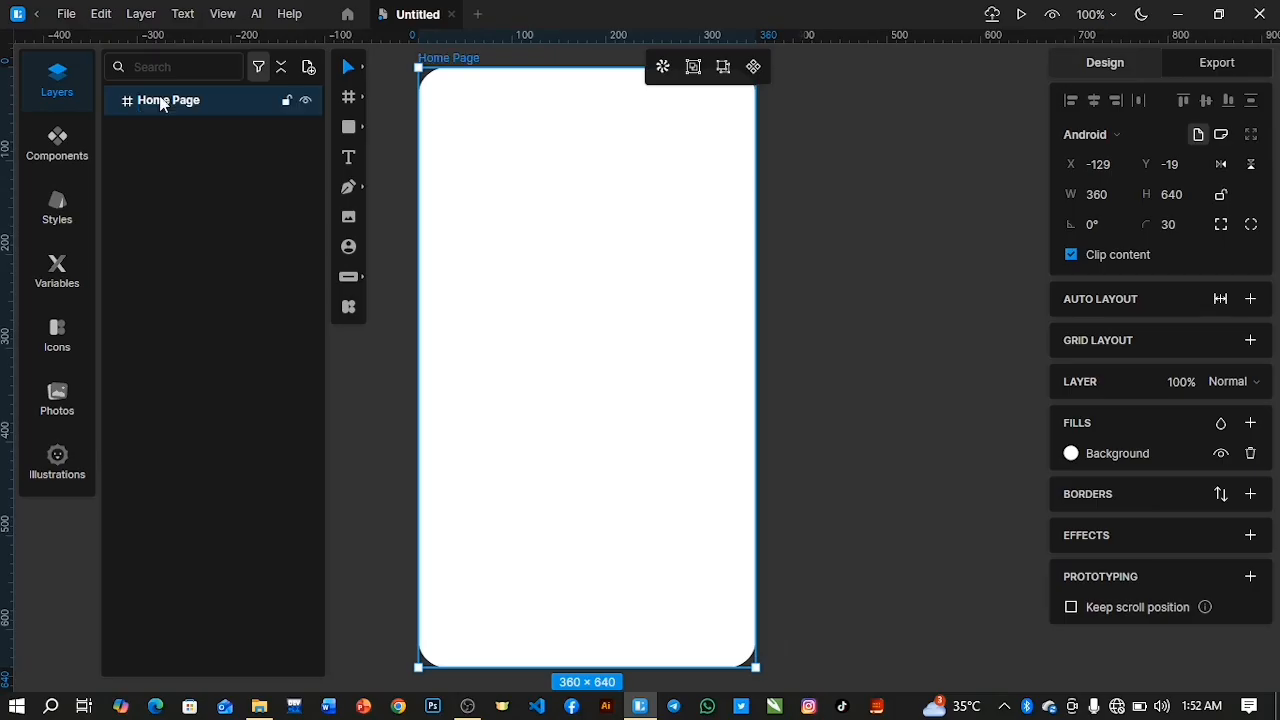
click(782, 209)
drag(682, 202, 677, 228)
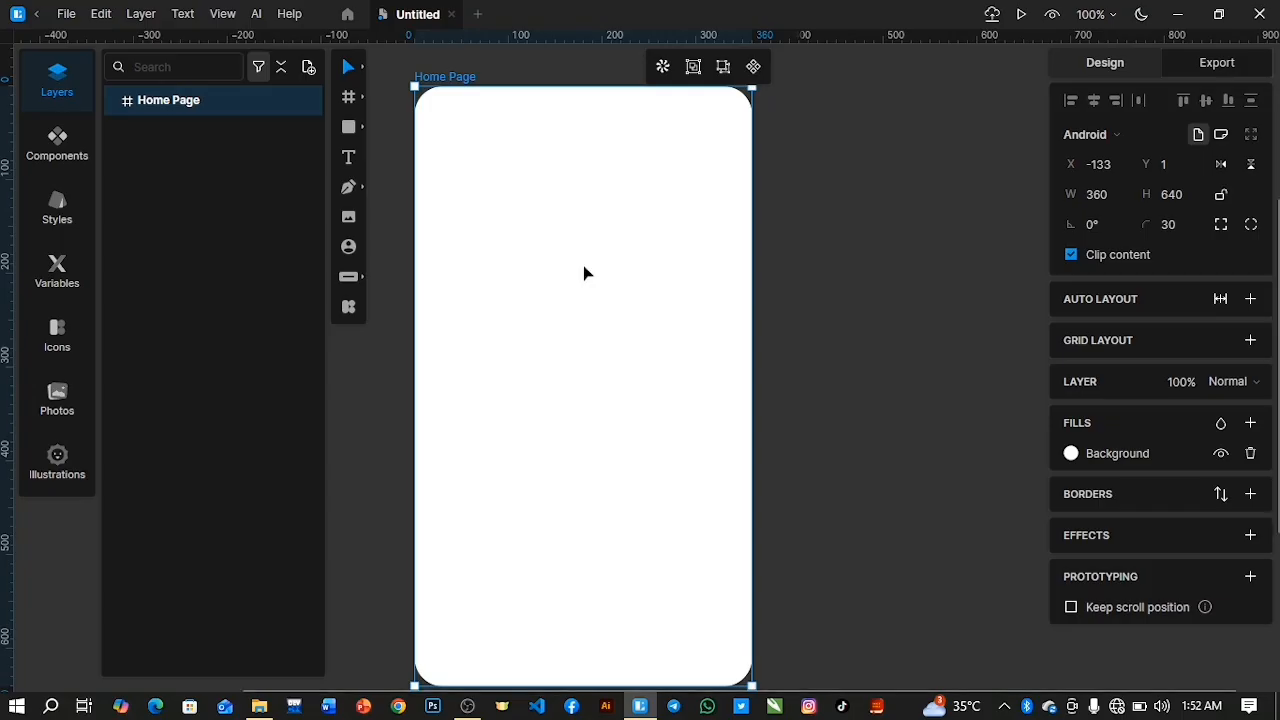
Place the Campus-contect-Logo image from the UXUI Mobile App folder in the upper part of Home Page, about 52×52 px.
click(351, 219)
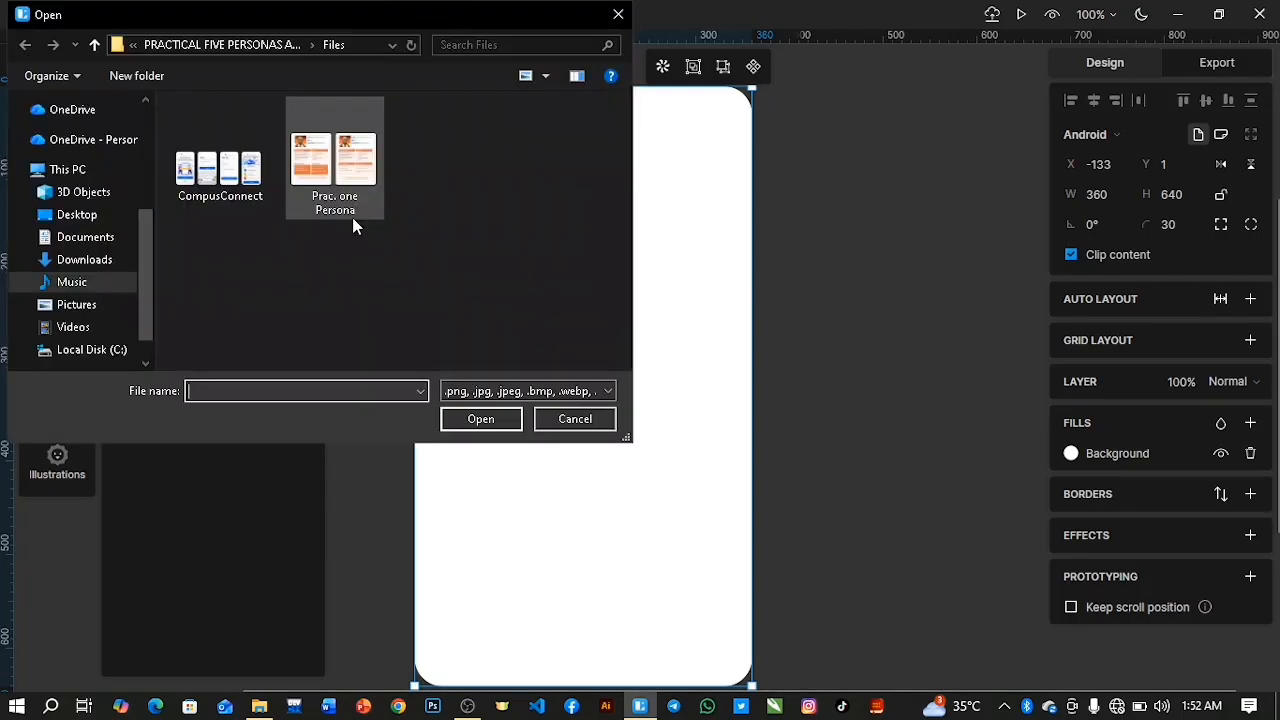
scroll(146, 238, up, 3)
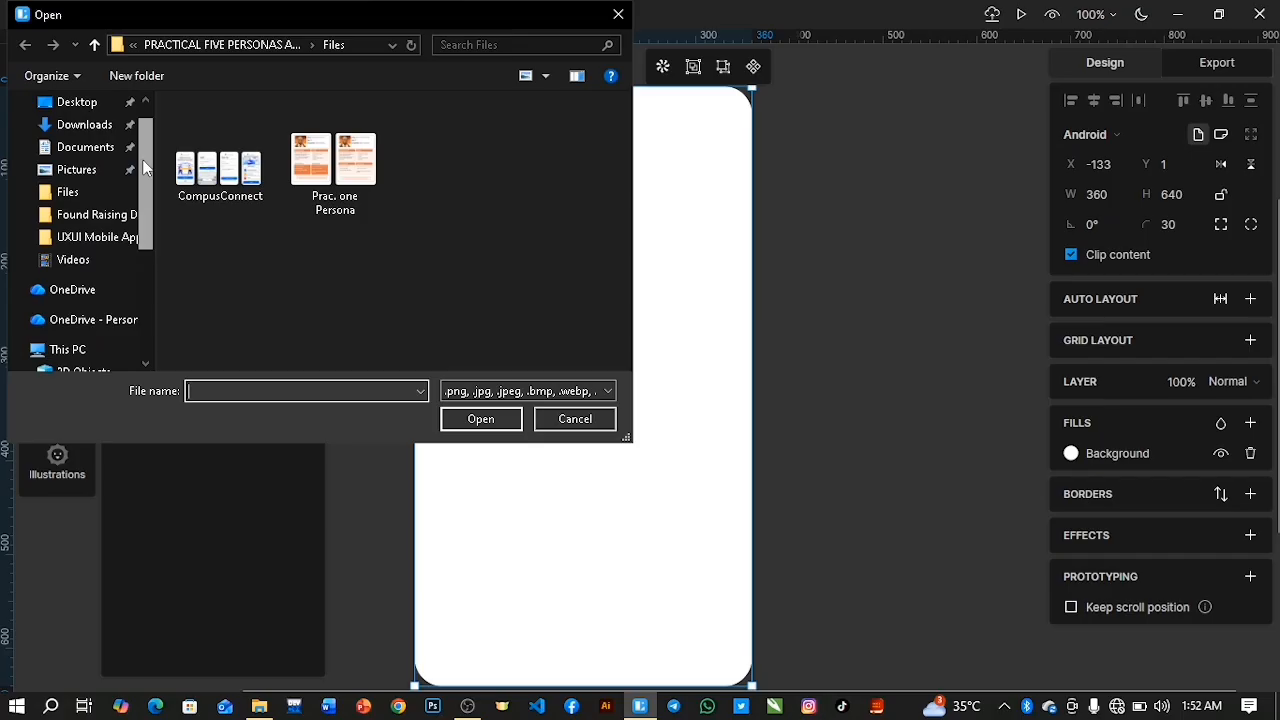
click(94, 236)
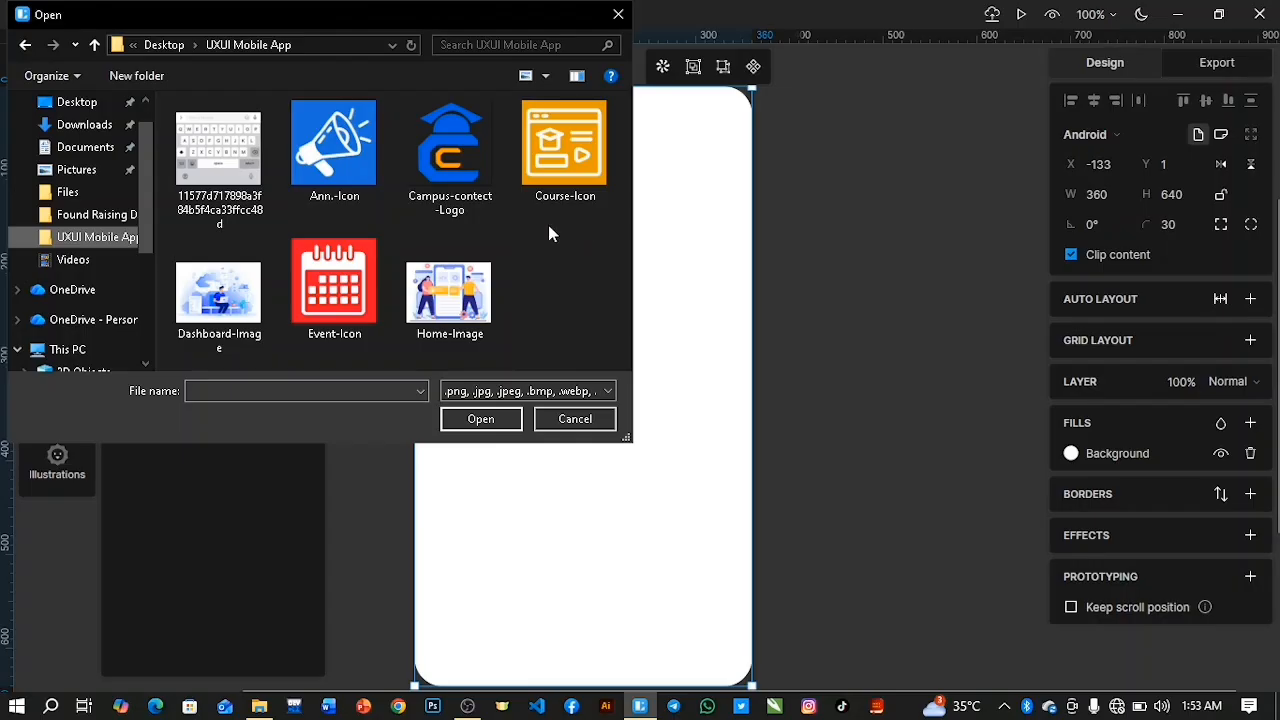
click(468, 155)
click(478, 419)
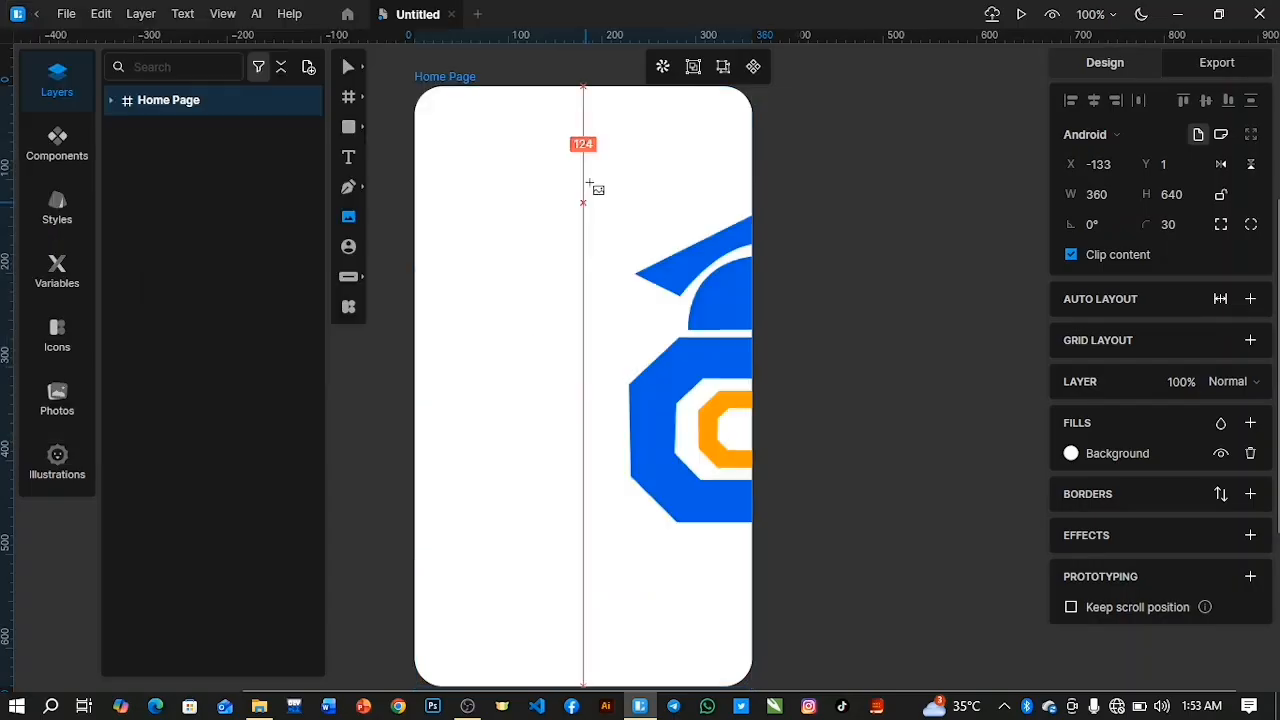
click(529, 221)
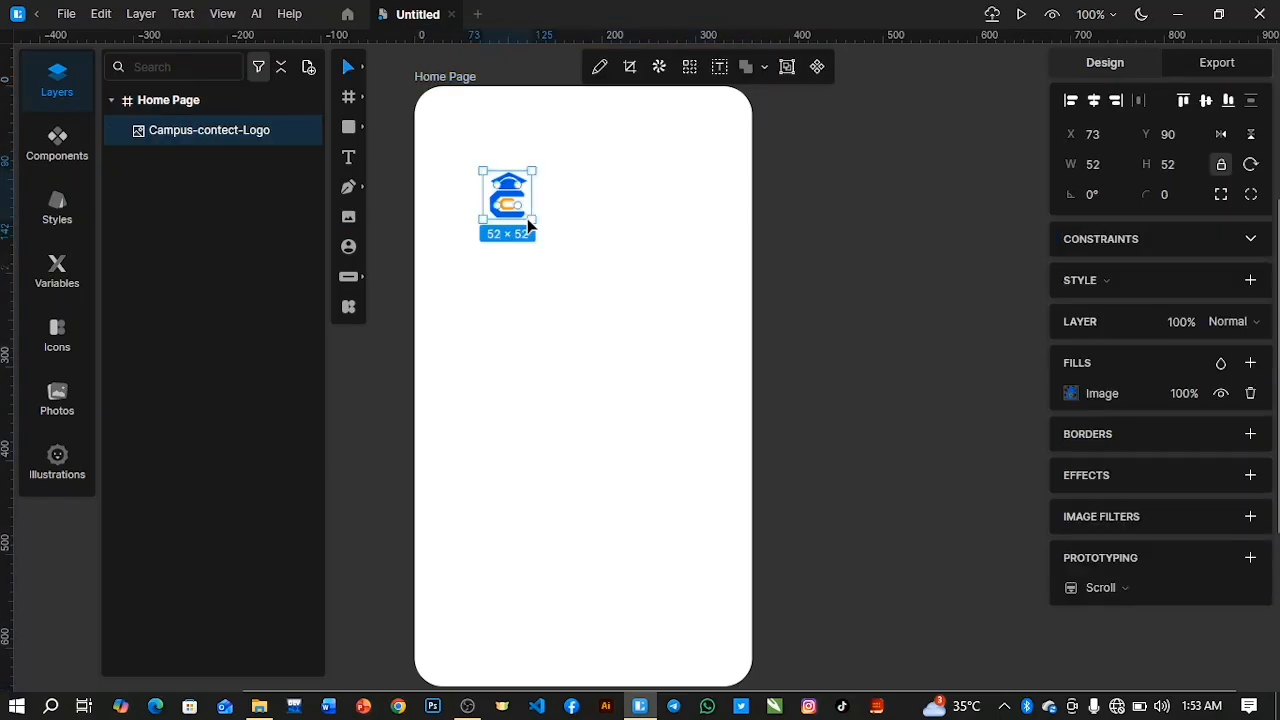
Add a text layer reading CampusConnect beside the logo on the Home Page frame.
click(348, 157)
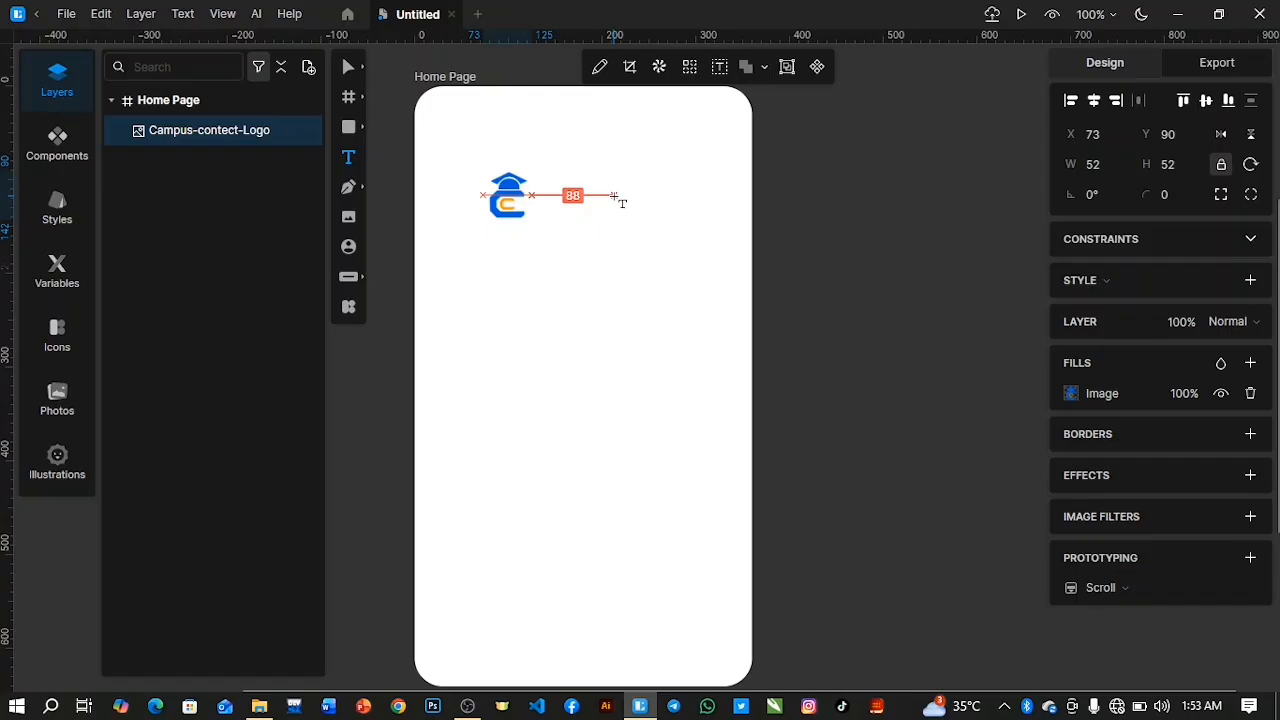
click(615, 198)
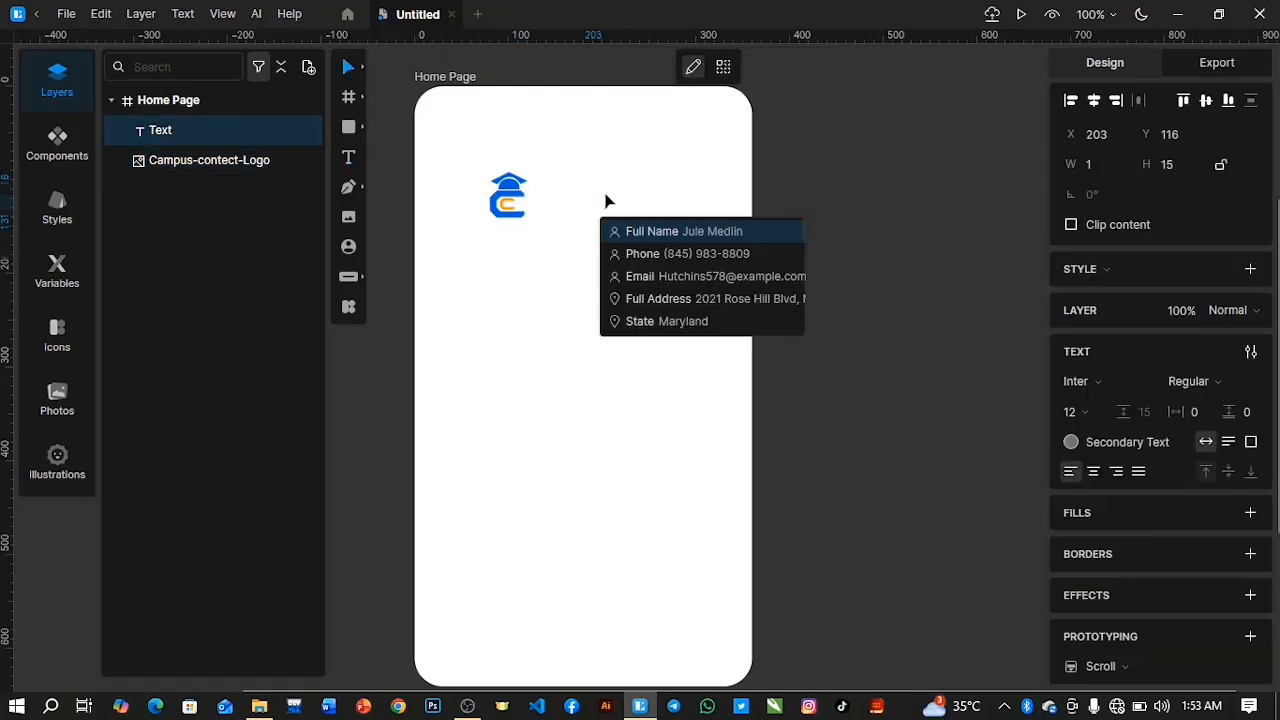
click(645, 231)
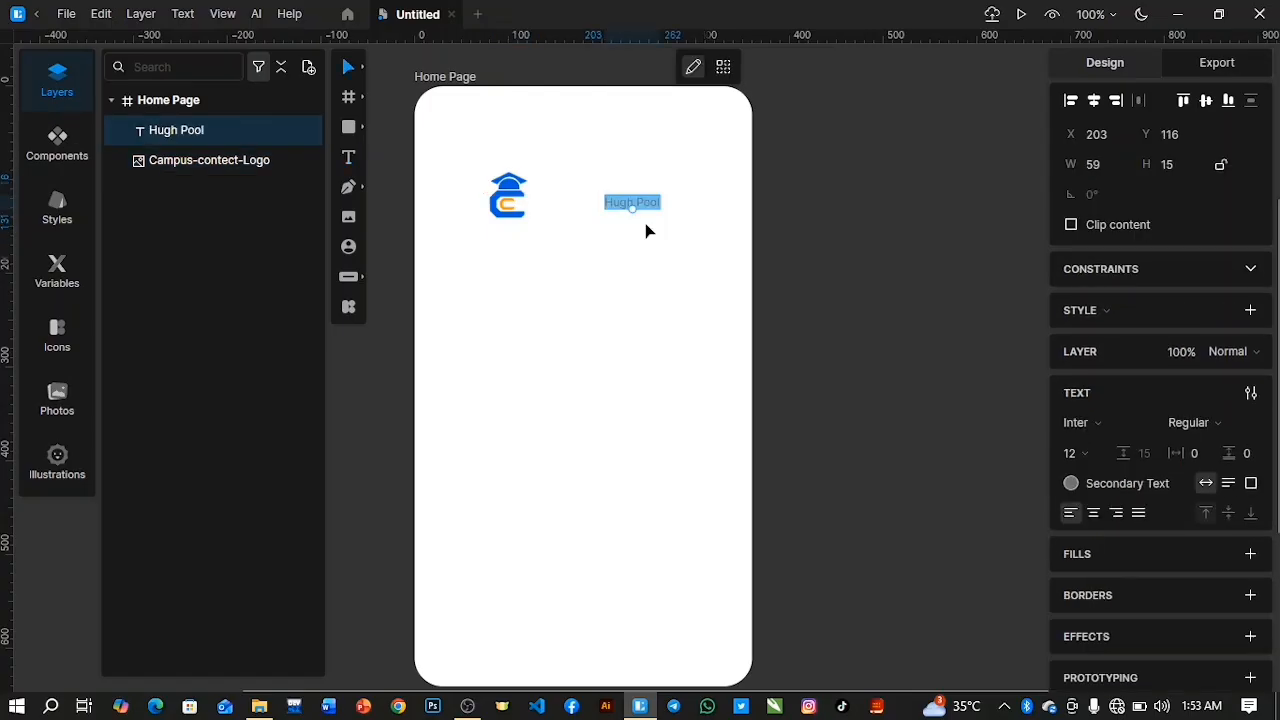
key(BackSpace)
text(Campus)
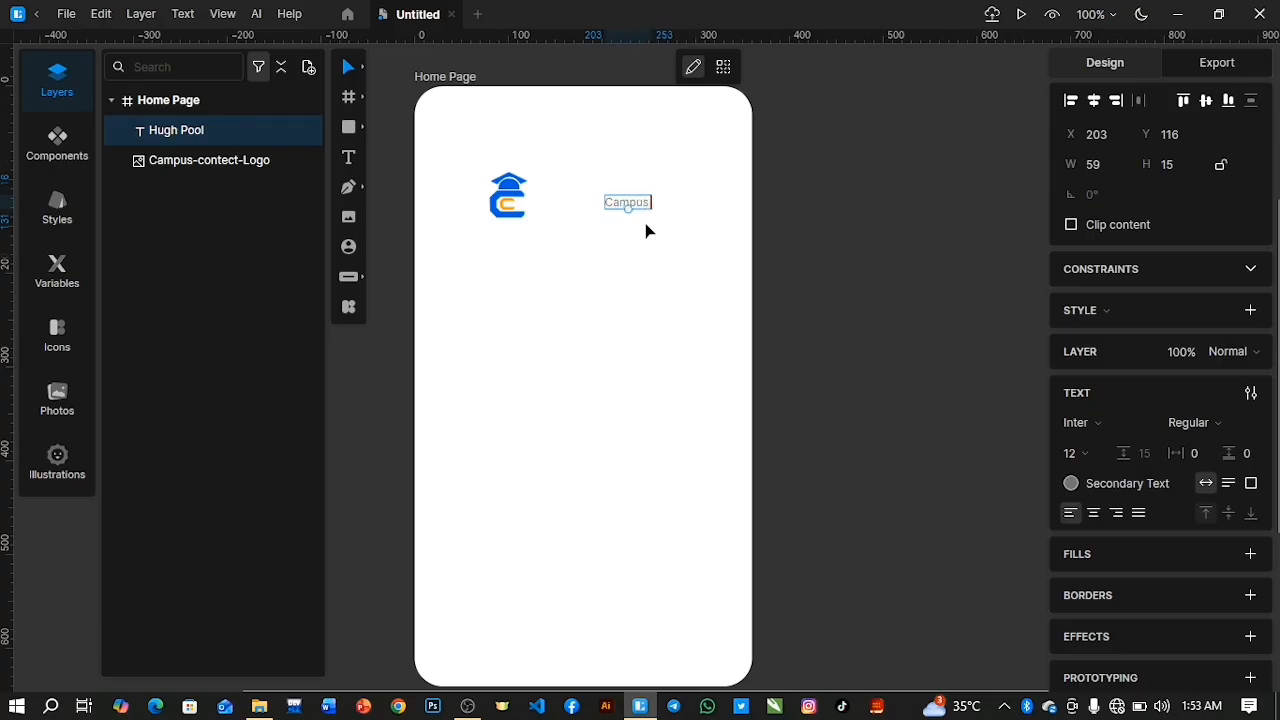
text(Connect)
Change the font of the whole CampusConnect text to Montserrat.
key(ctrl+a)
click(1076, 423)
text(Mo)
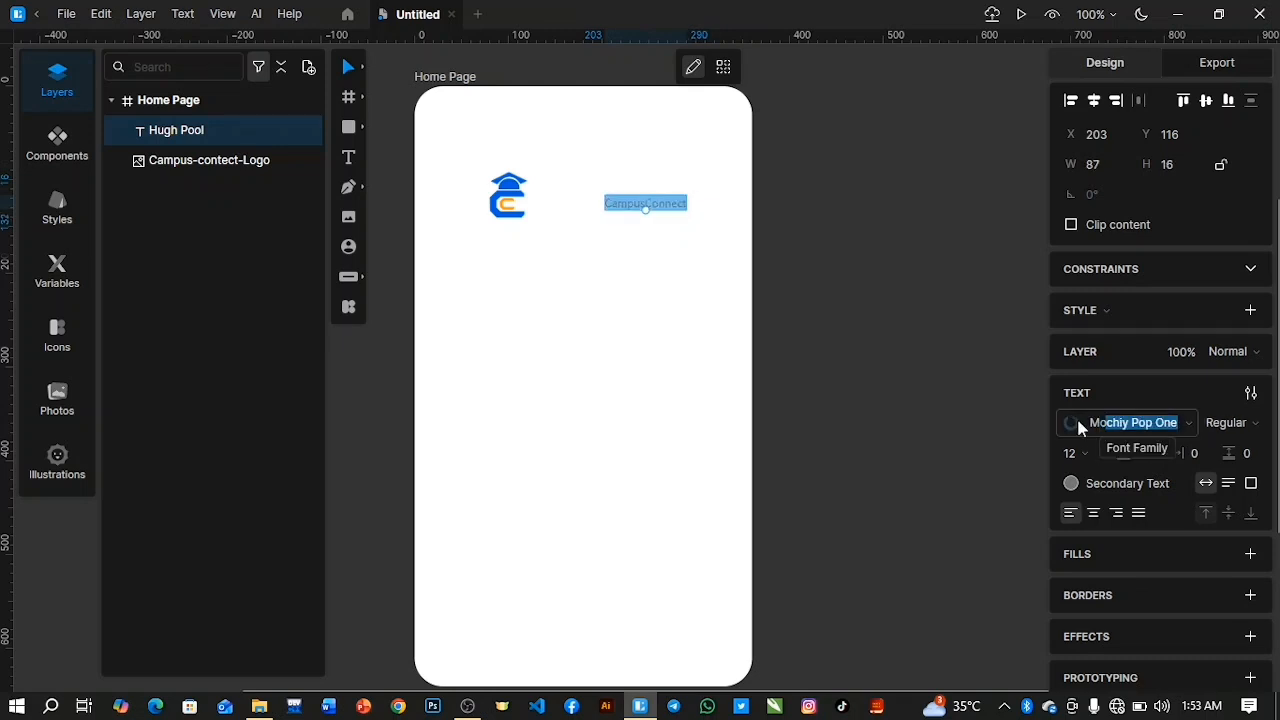
text(nts)
key(Return)
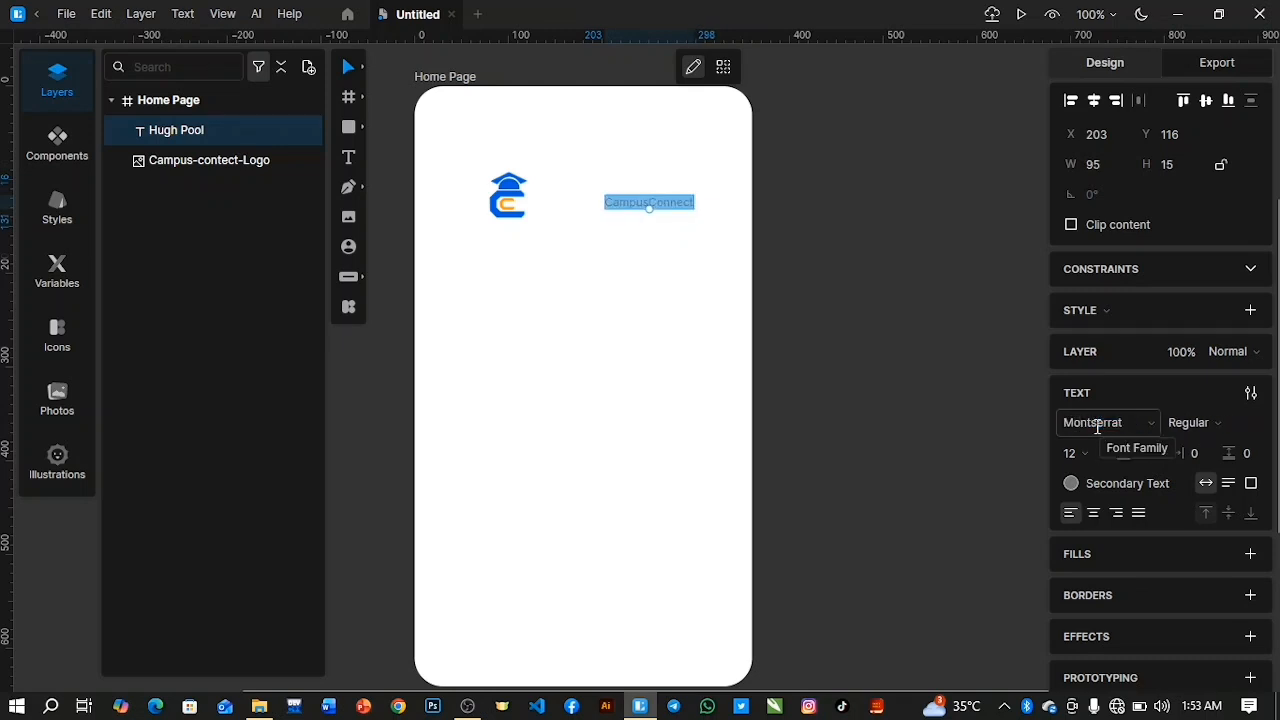
Try the Medium weight on the CampusConnect text and return it to Regular.
click(1212, 424)
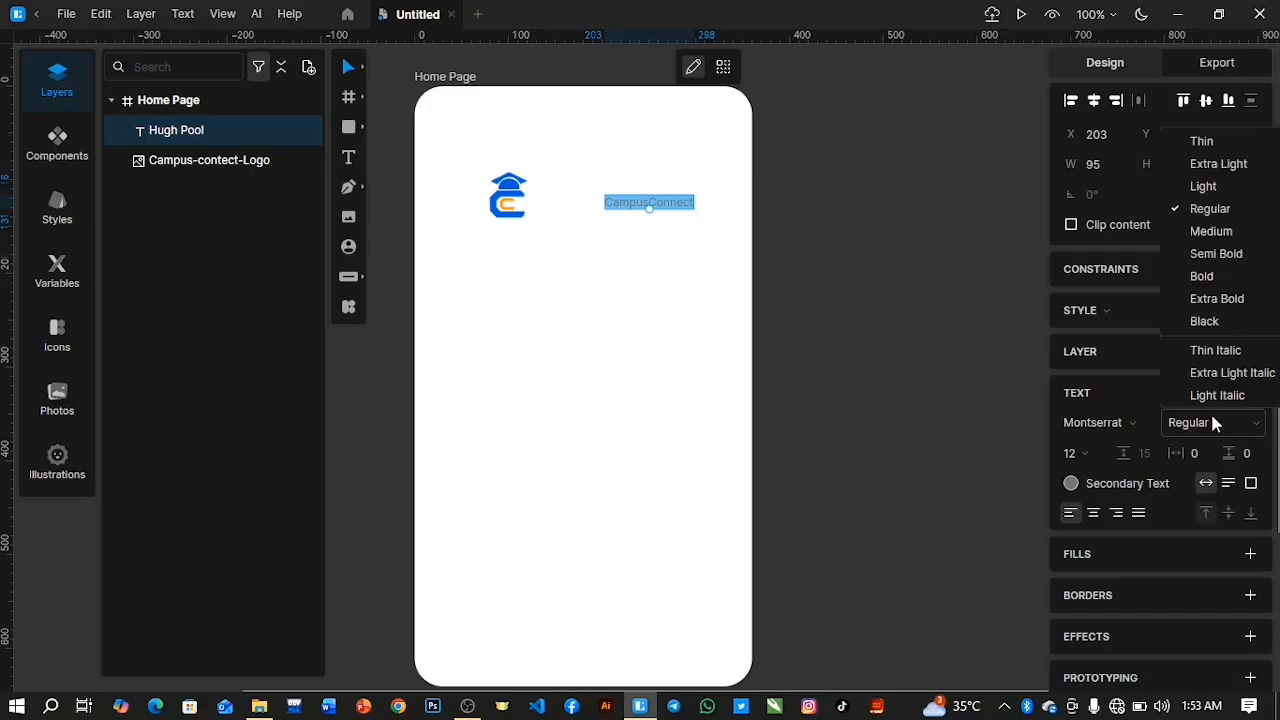
click(1226, 232)
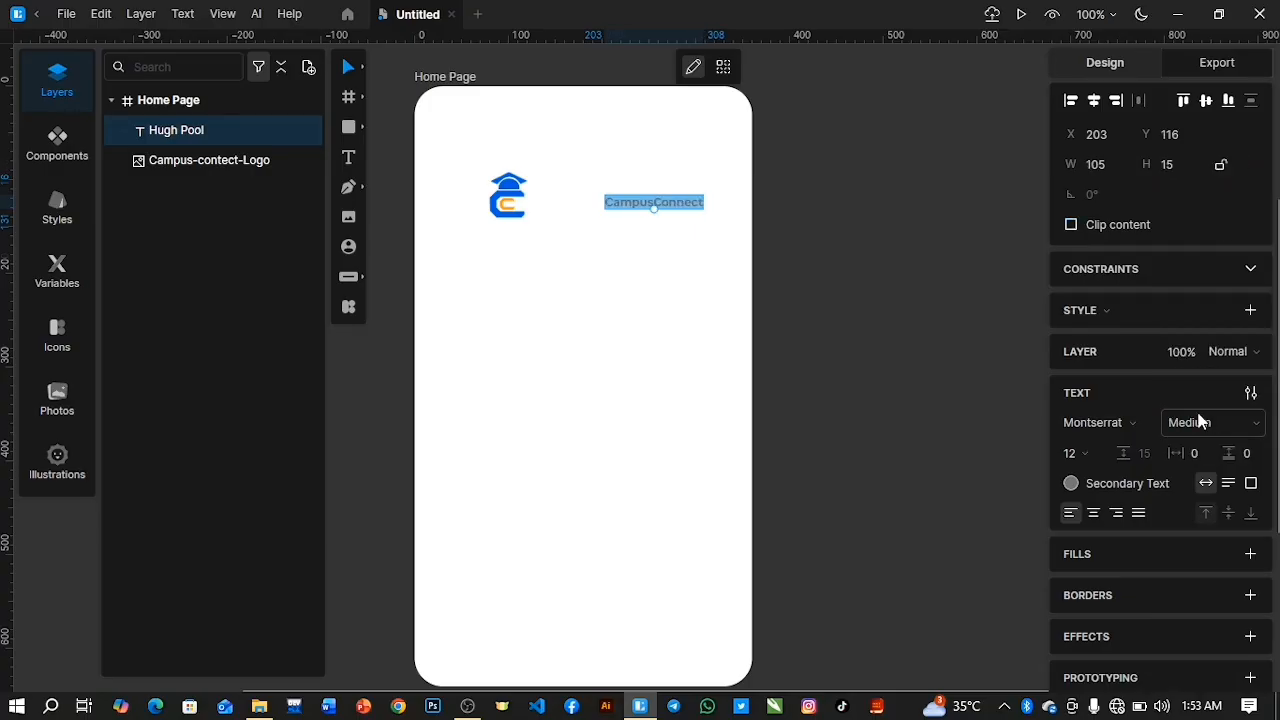
click(1203, 424)
click(1212, 210)
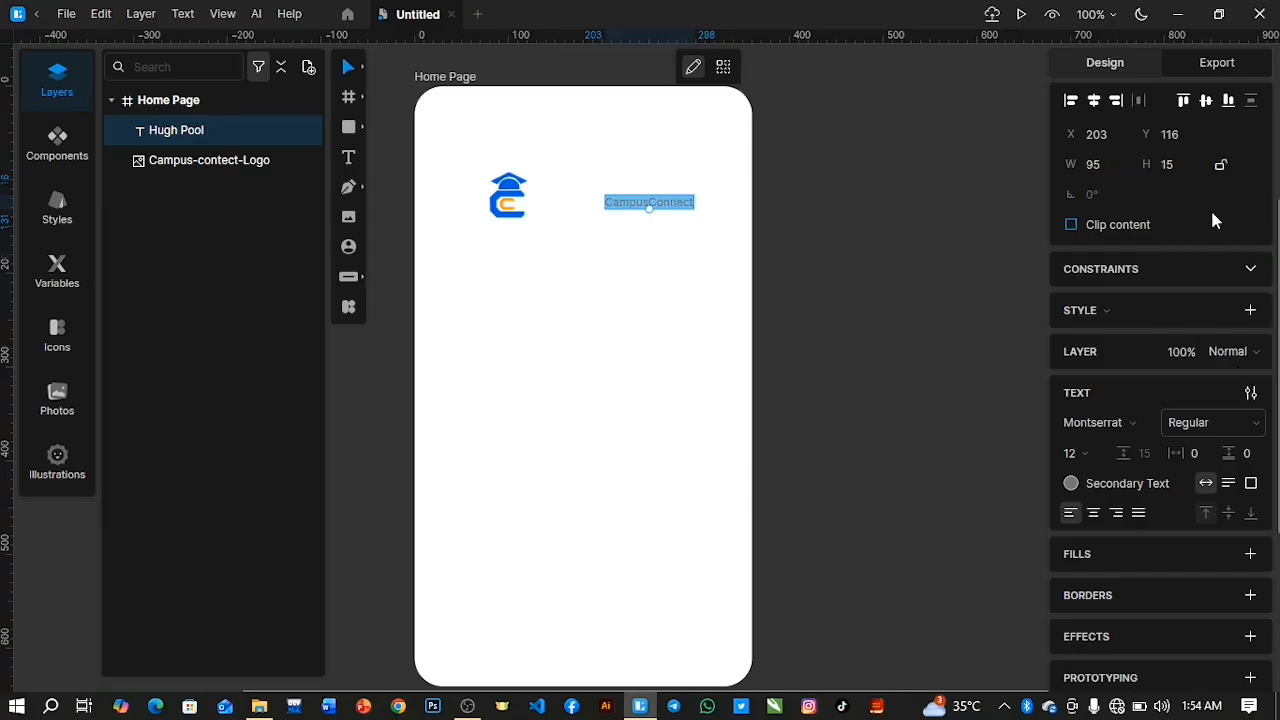
Try to darken the selected CampusConnect text's color to about #393939.
click(1071, 488)
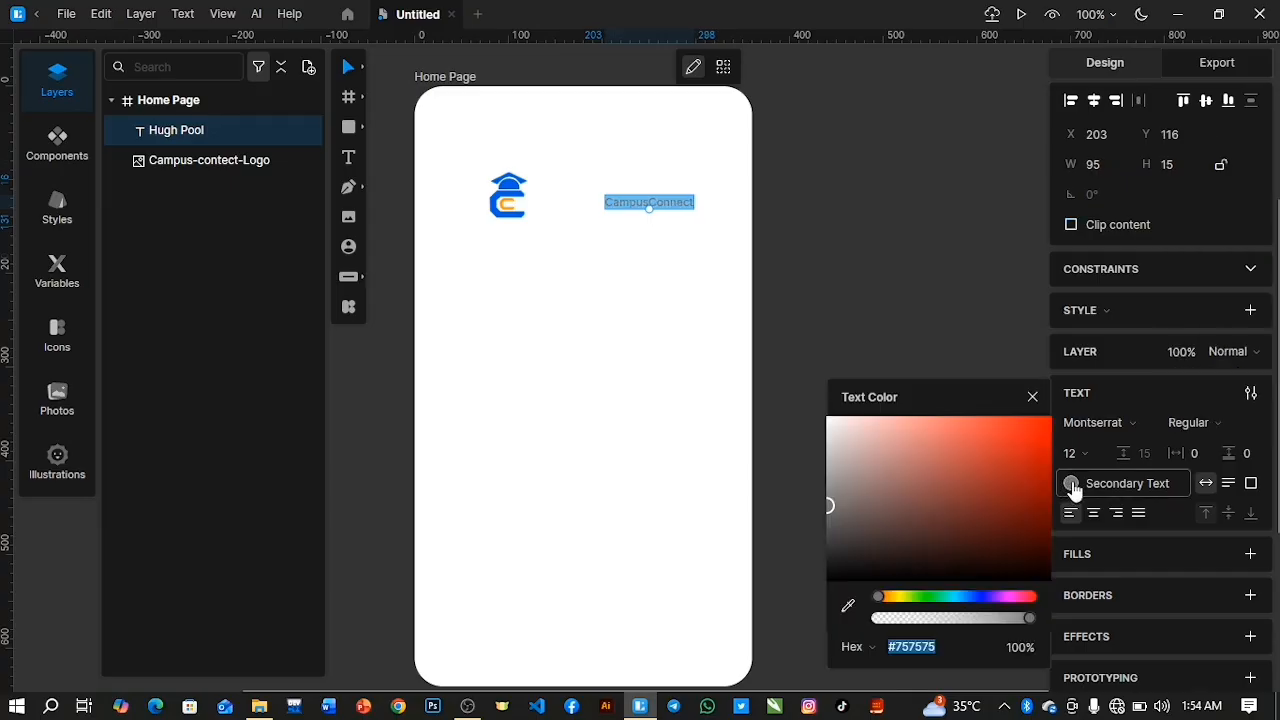
drag(822, 536, 815, 544)
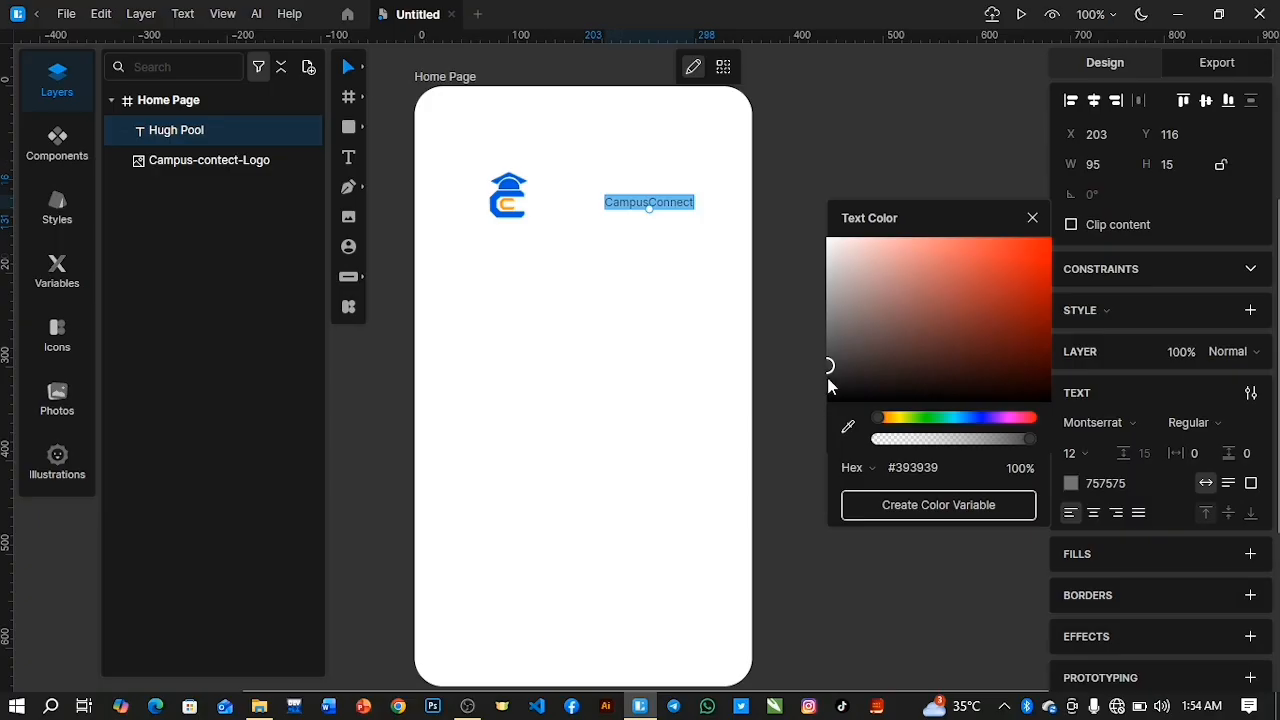
click(822, 376)
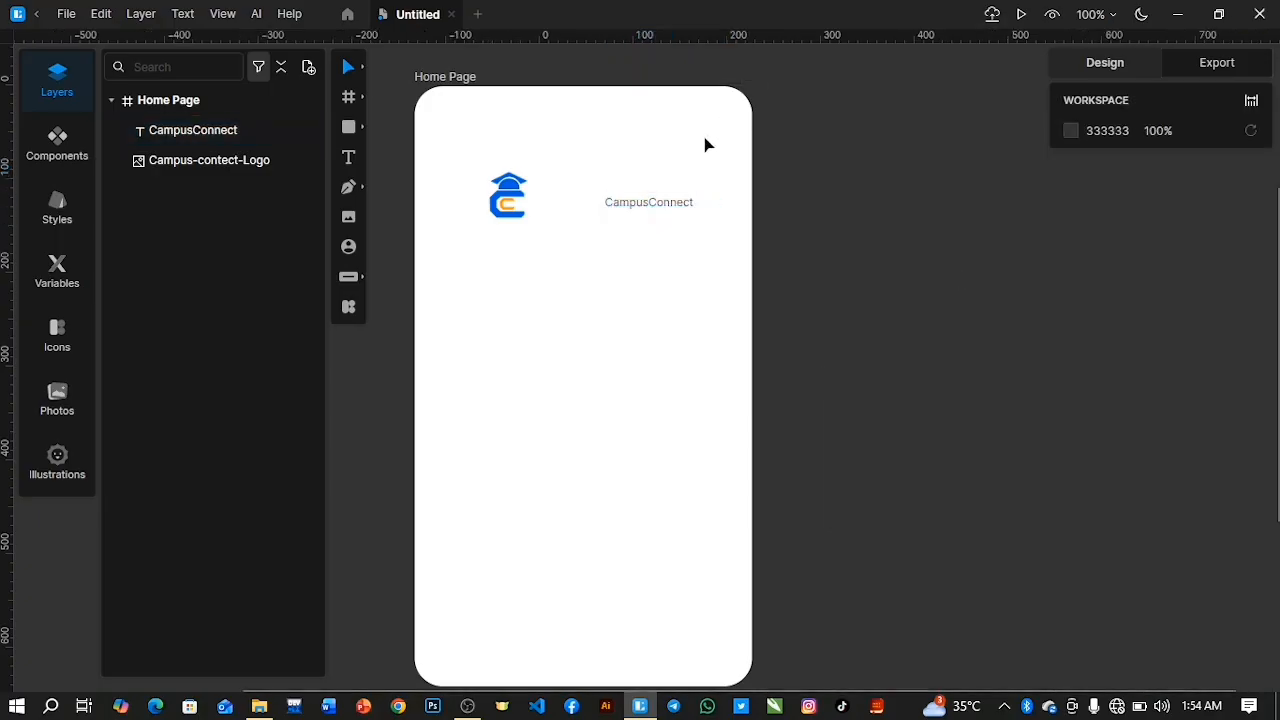
Set the CampusConnect text layer's color to dark grey #2A2A2A.
click(624, 204)
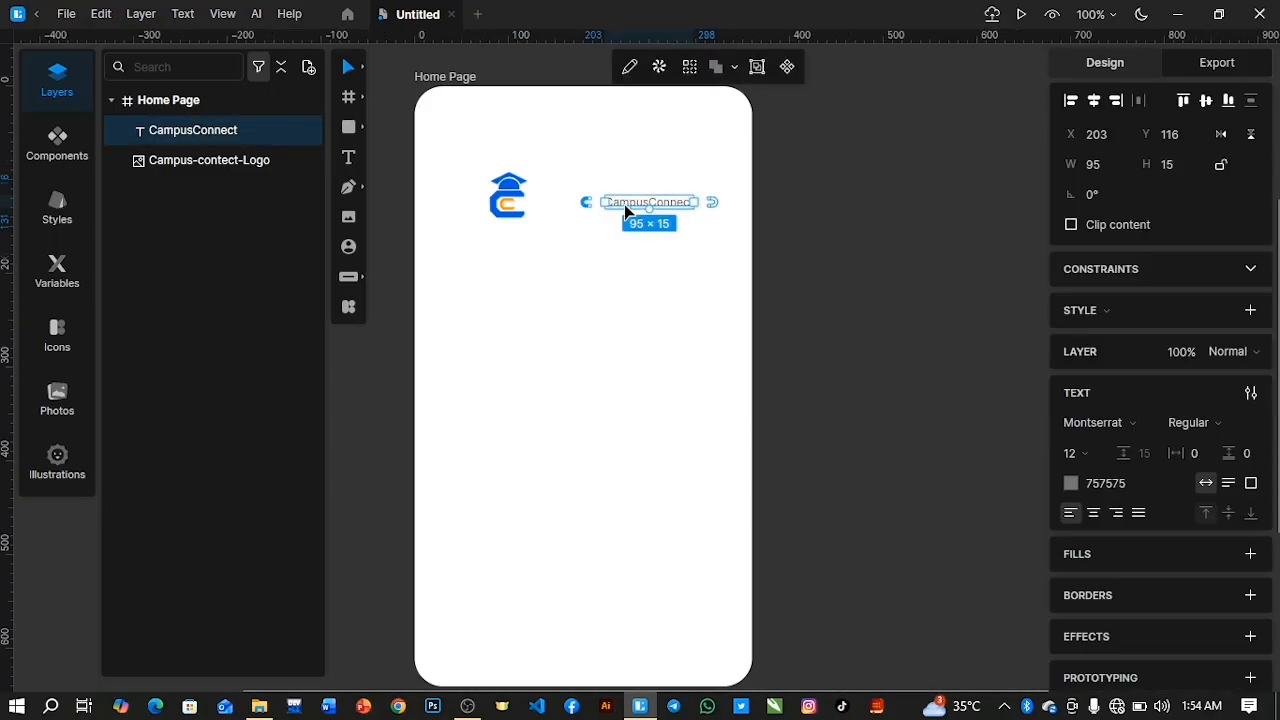
click(1071, 483)
drag(835, 375, 832, 388)
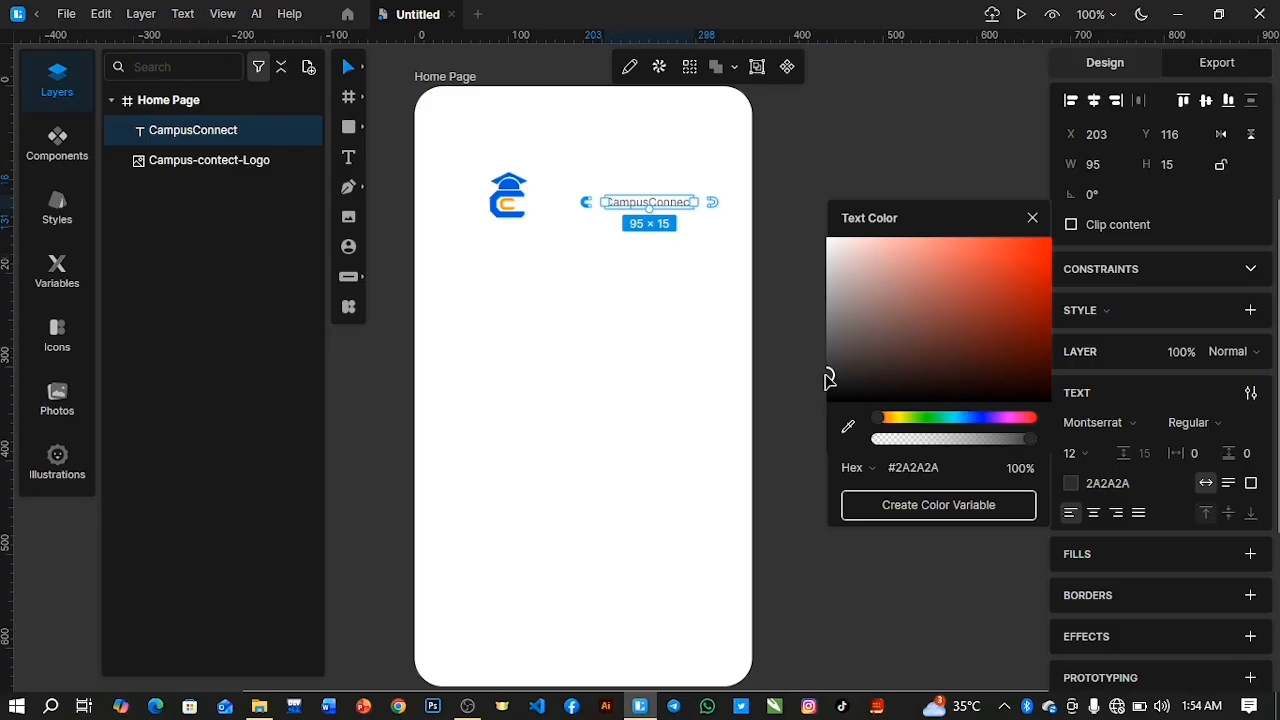
key(Escape)
Set the CampusConnect font size to 16 and move the text near the top of the frame, above the logo's level.
drag(1066, 456, 1055, 437)
drag(623, 206, 562, 137)
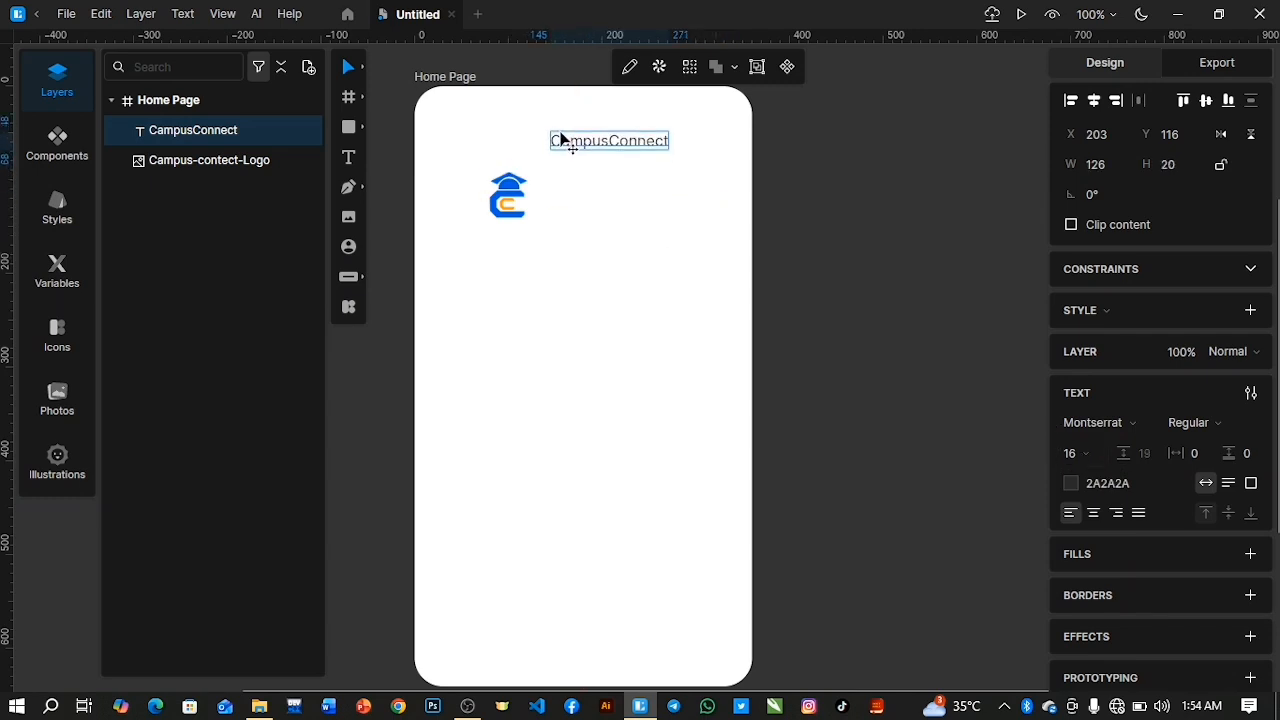
Shrink the logo to about 41×41 px and place it just before the CampusConnect text, at about X 86, Y 45.
click(510, 210)
drag(533, 219, 534, 167)
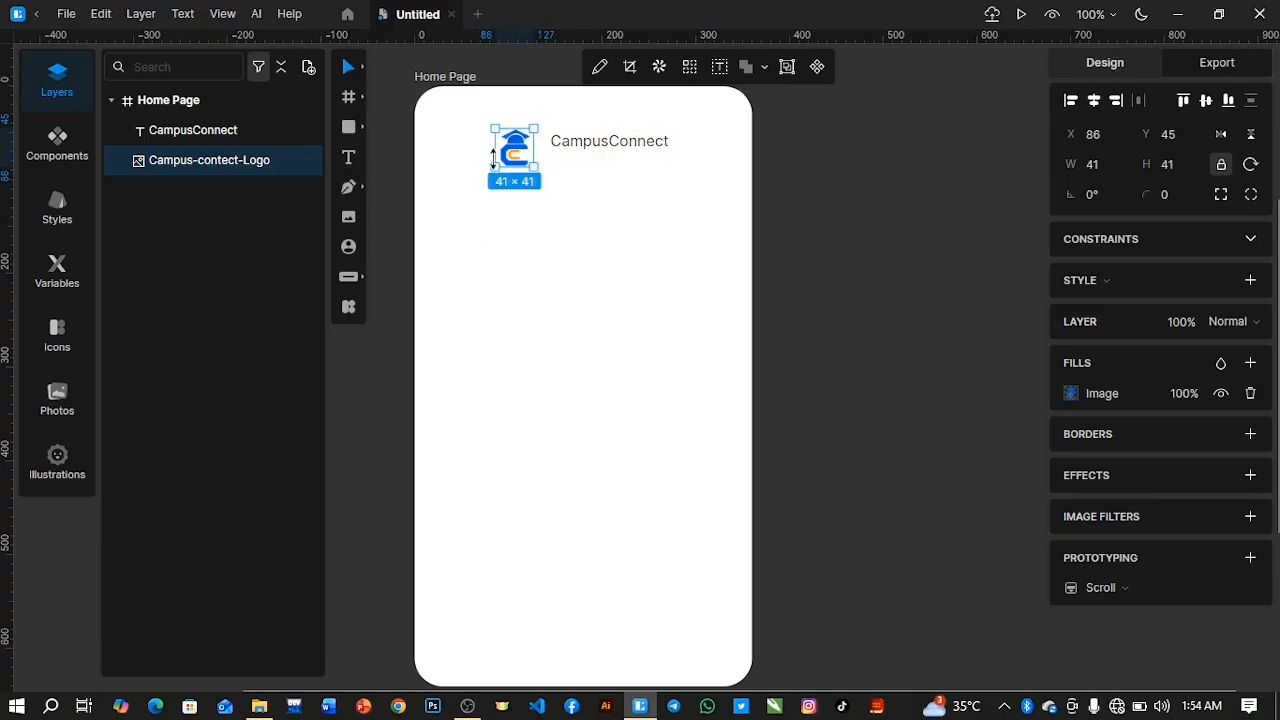
Group the CampusConnect text with the logo image and name the group Logo.
shift+click(250, 129)
key(ctrl+g)
double_click(165, 130)
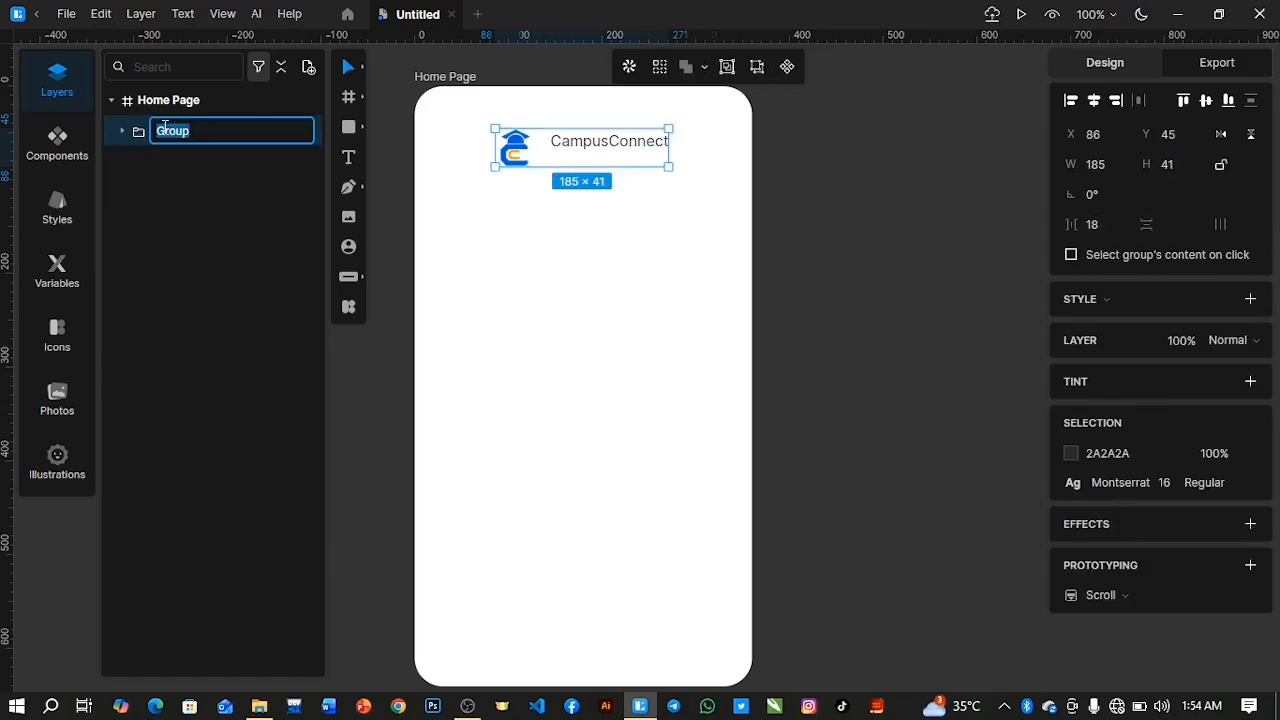
text(Logo)
key(Return)
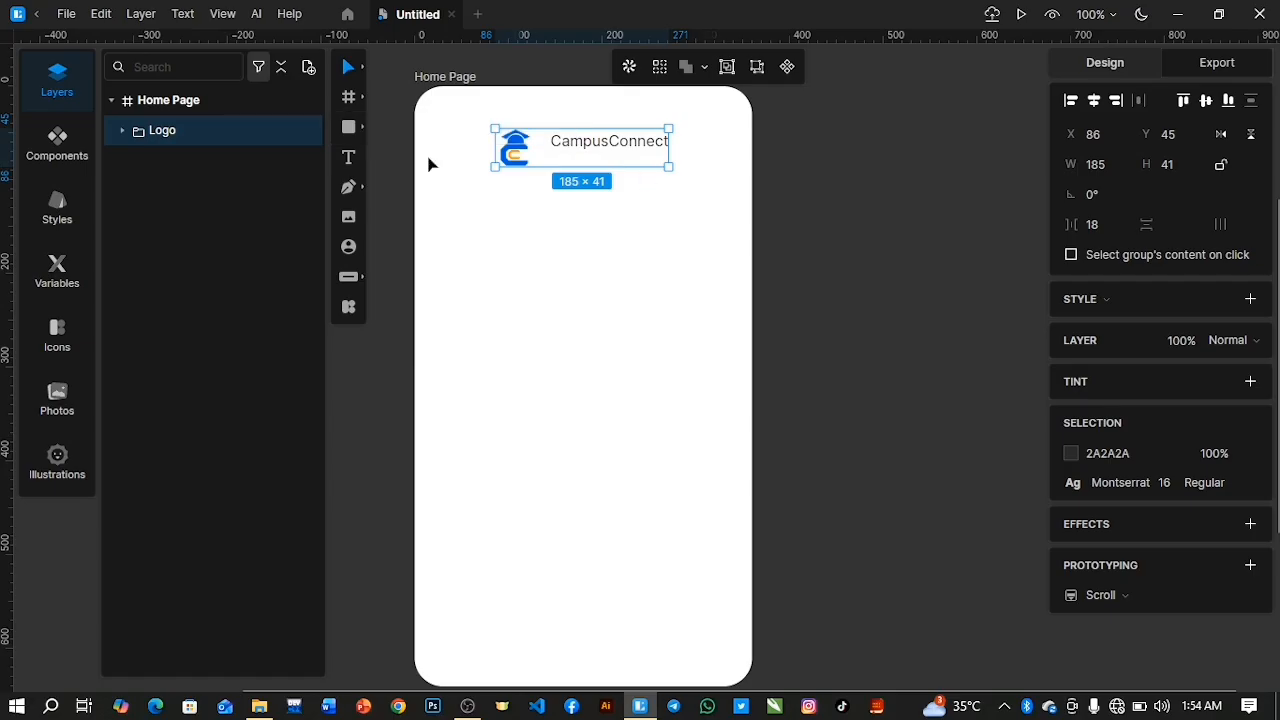
Align the CampusConnect text and the logo image inside the Logo group on their vertical centers.
click(124, 131)
click(188, 163)
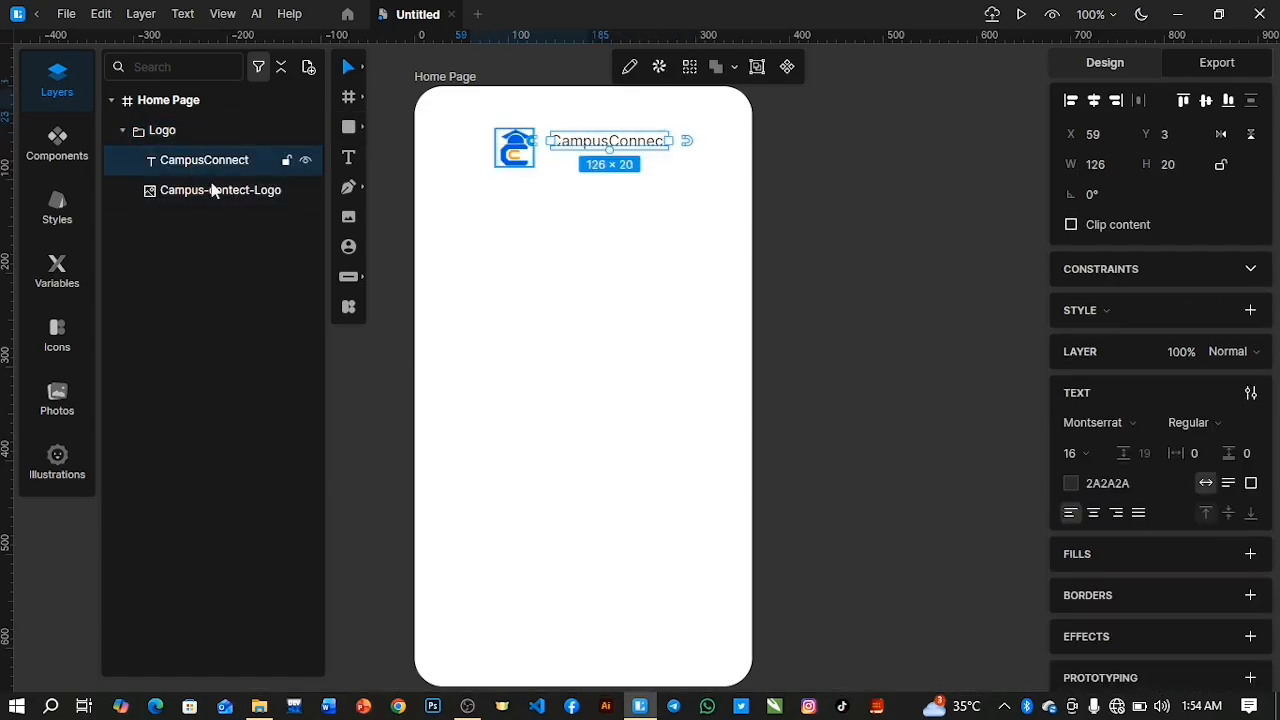
shift+click(218, 199)
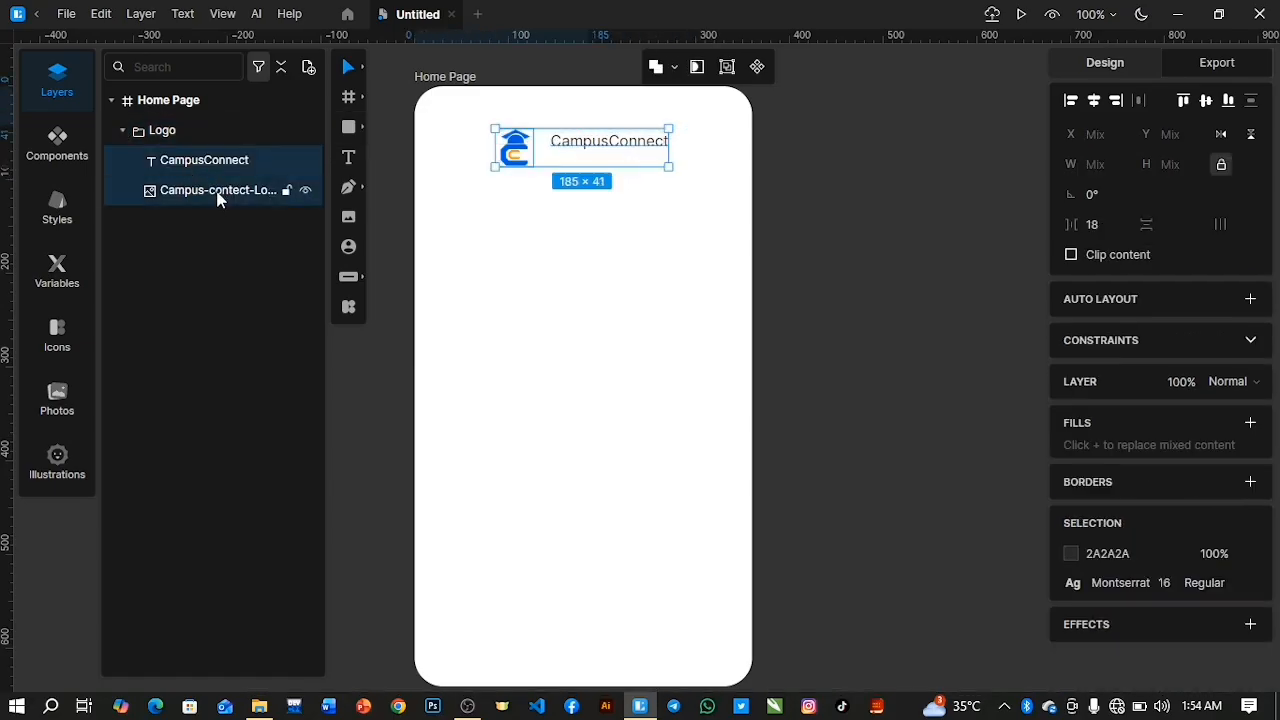
click(1206, 101)
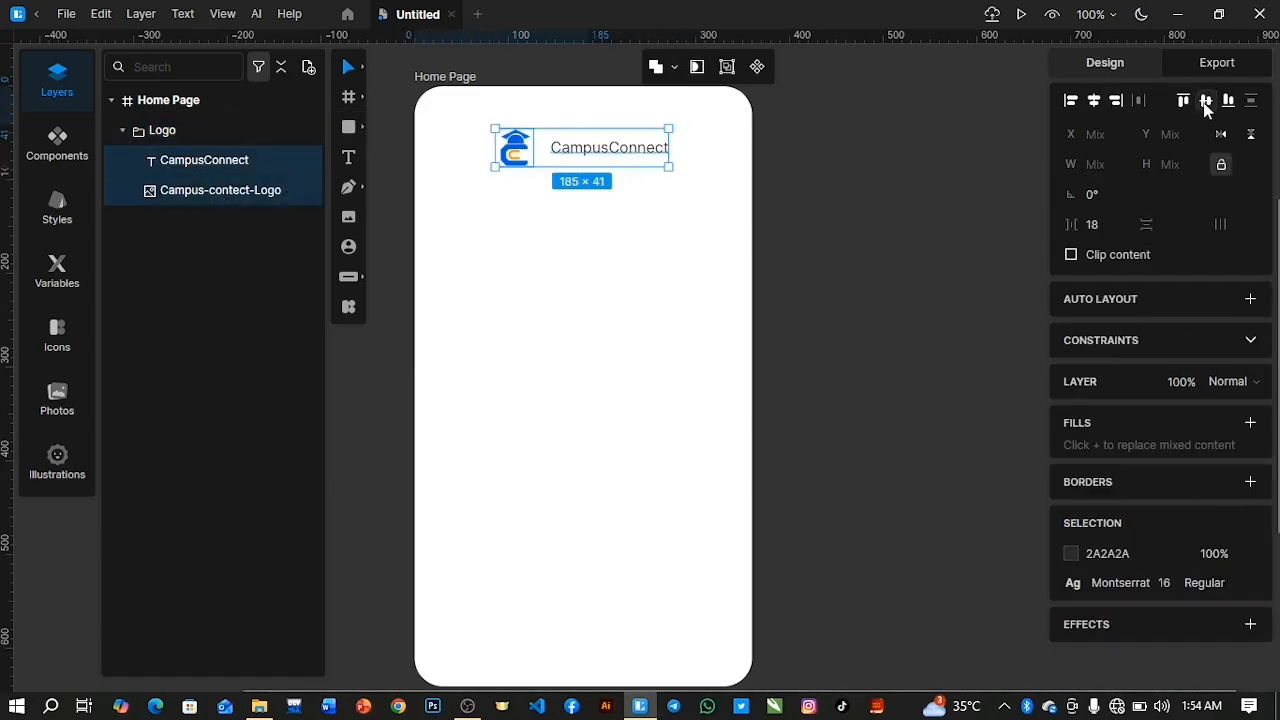
Nudge the CampusConnect text closer to the logo image, to about X 49 within the Logo group.
click(190, 165)
key(Left)
key(Left)
key(Left)
key(Left)
key(Left)
key(Left)
key(Left)
key(Left)
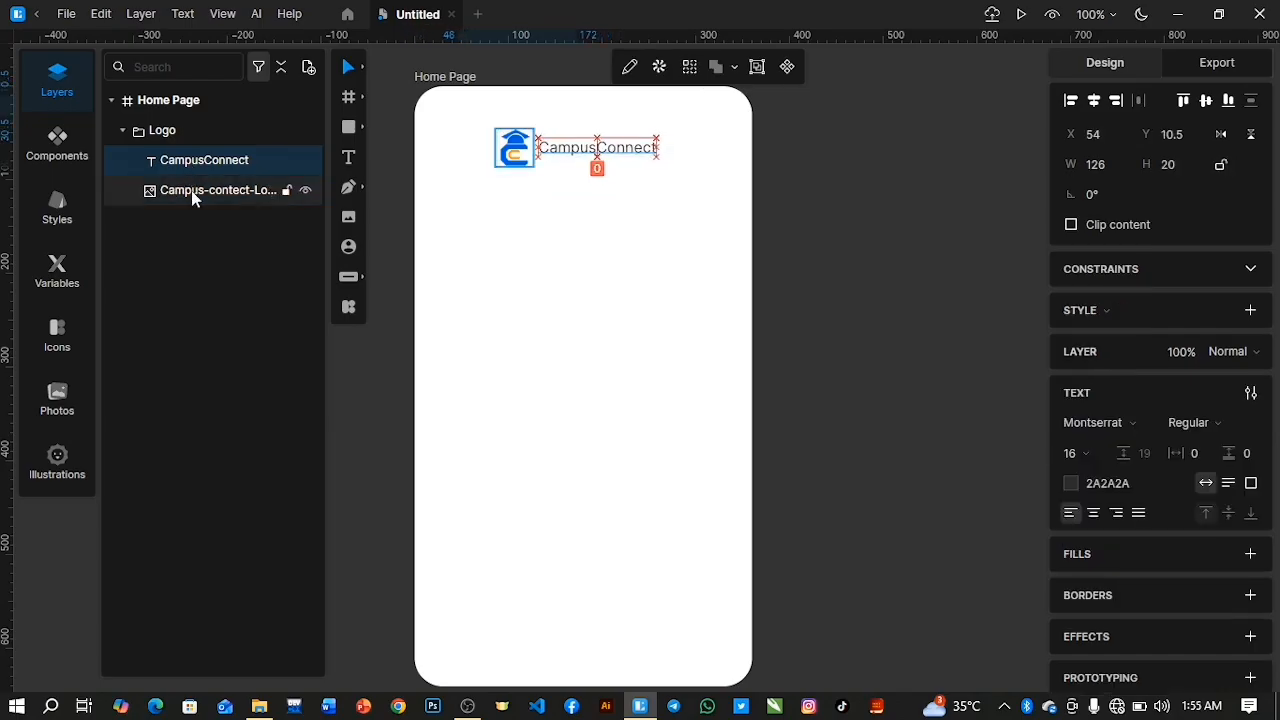
Shrink the logo image to about 38×38 px and realign it with the CampusConnect text on their vertical centers.
click(192, 192)
drag(535, 169, 532, 165)
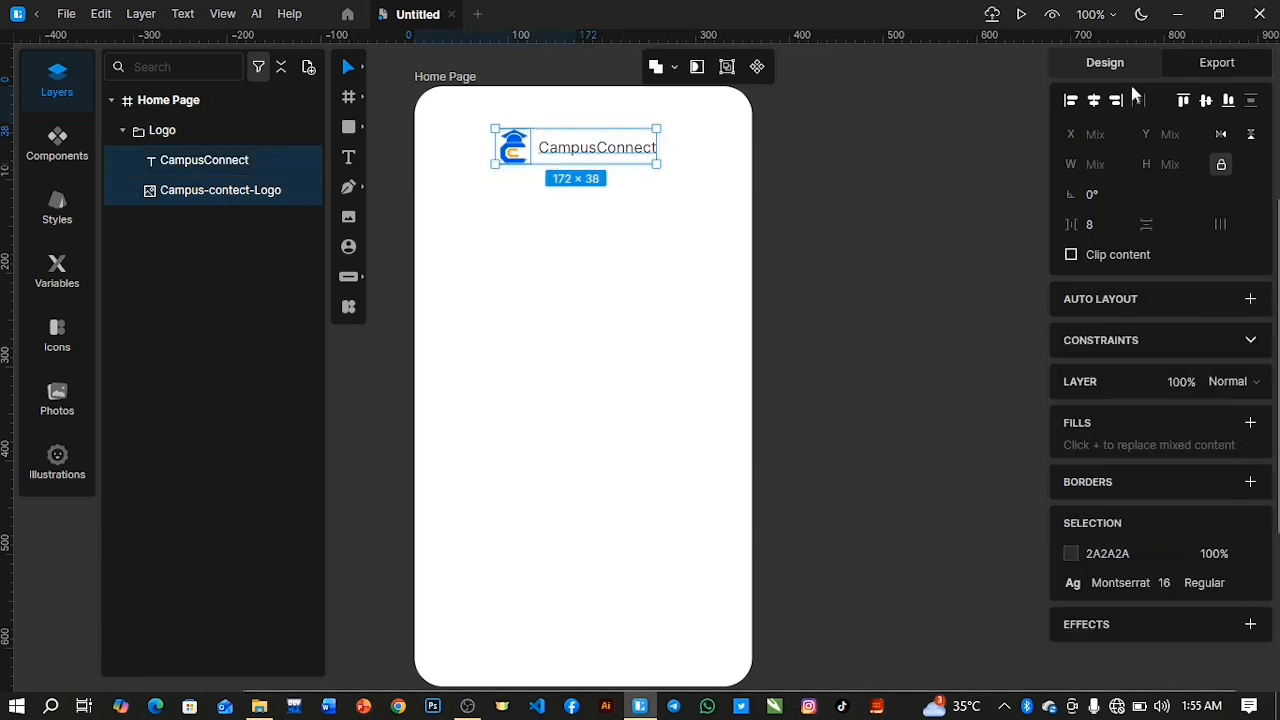
click(1206, 100)
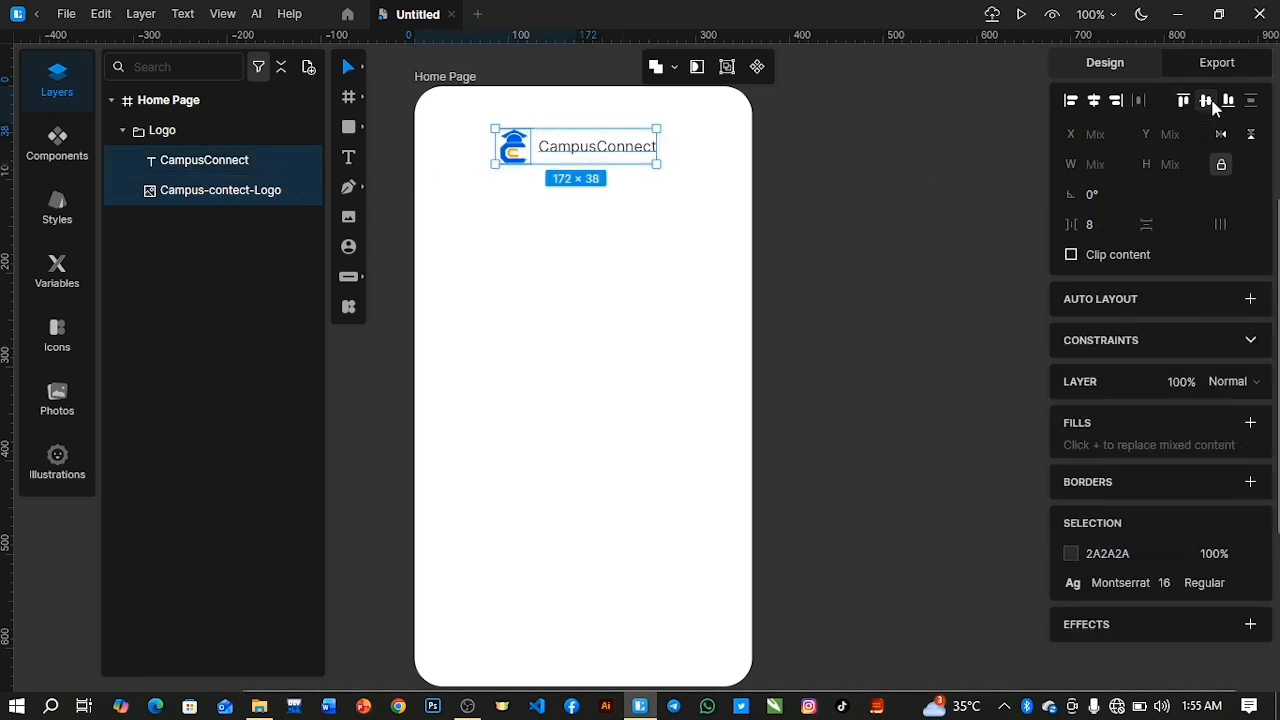
Tighten the gap between the CampusConnect text and the logo image to 2 px and collapse the Logo group.
click(262, 158)
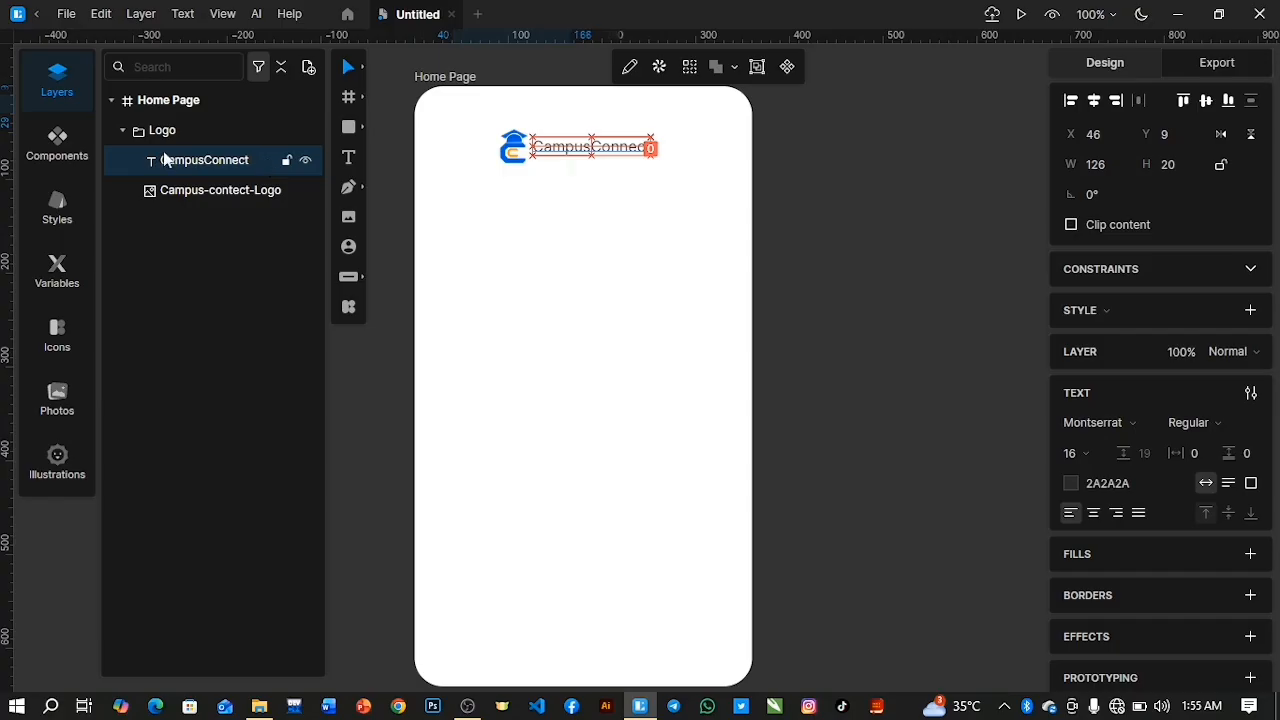
click(123, 130)
Center the Logo group horizontally in the Home Page frame and raise it to Y 34.
click(209, 132)
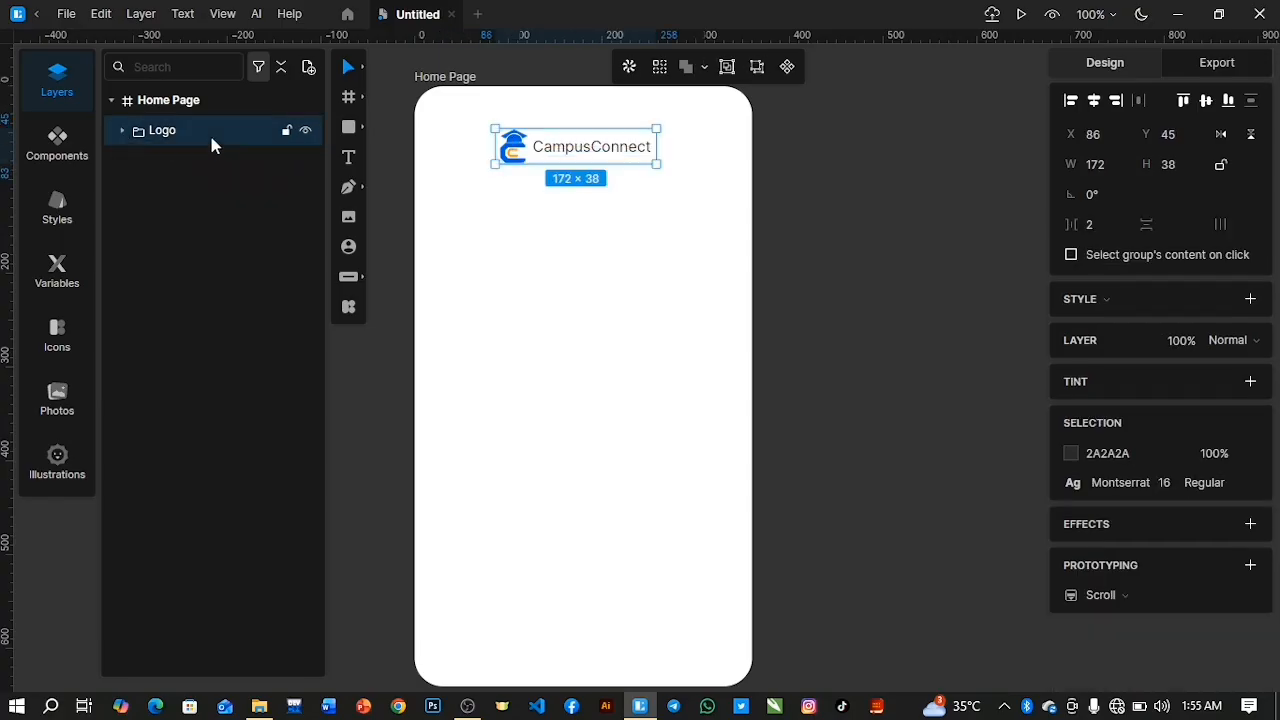
click(1095, 101)
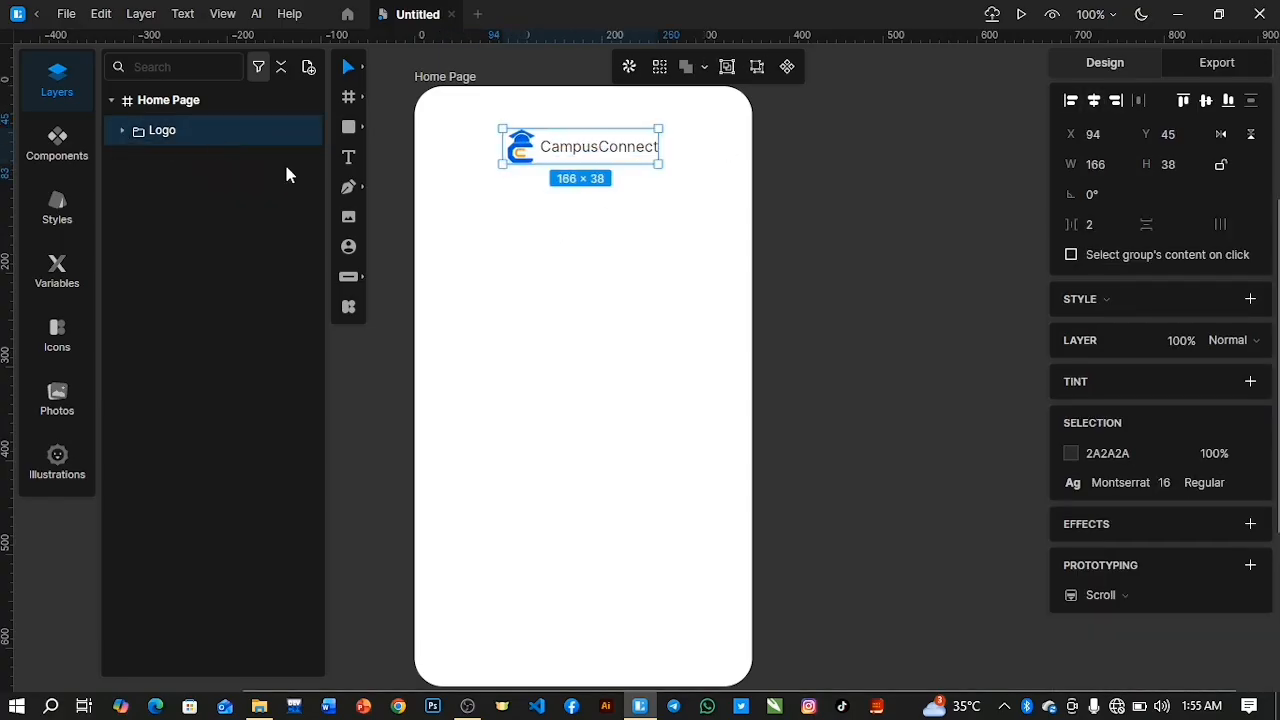
key(Up)
key(Up)
key(Up)
key(Up)
key(Up)
key(Up)
key(Up)
key(Up)
key(Up)
key(Up)
key(Up)
key(Up)
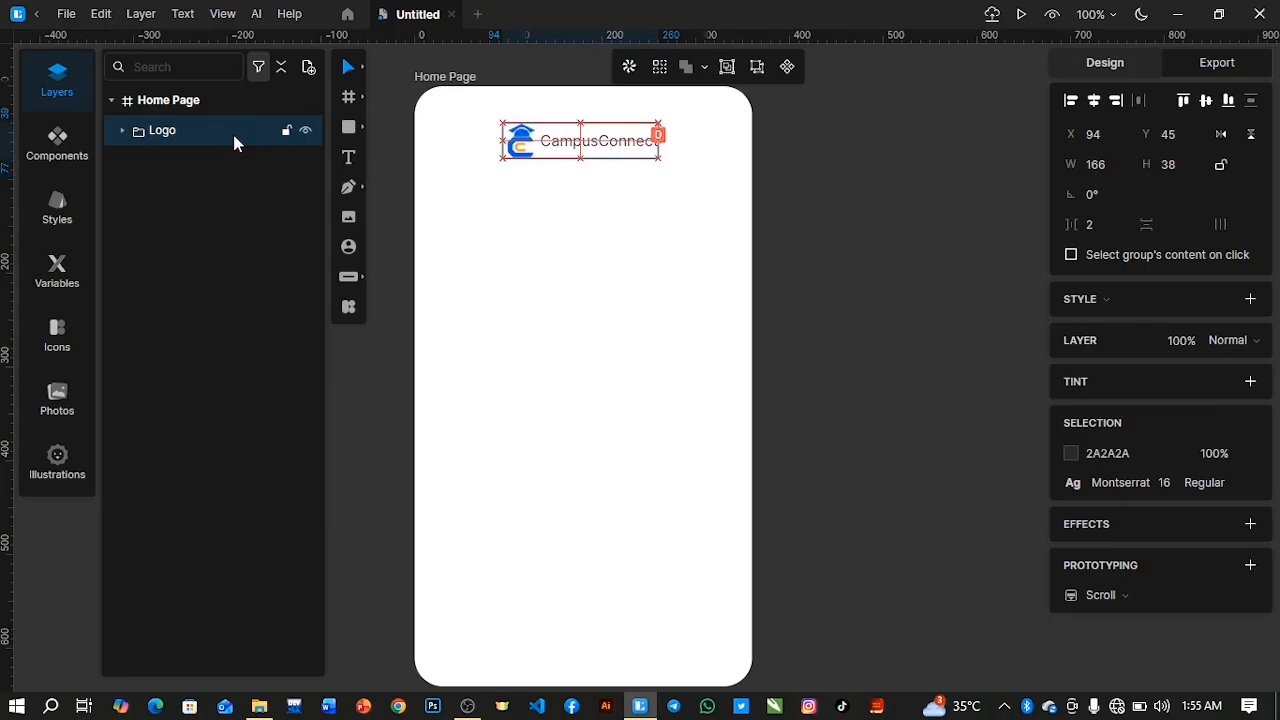
key(Down)
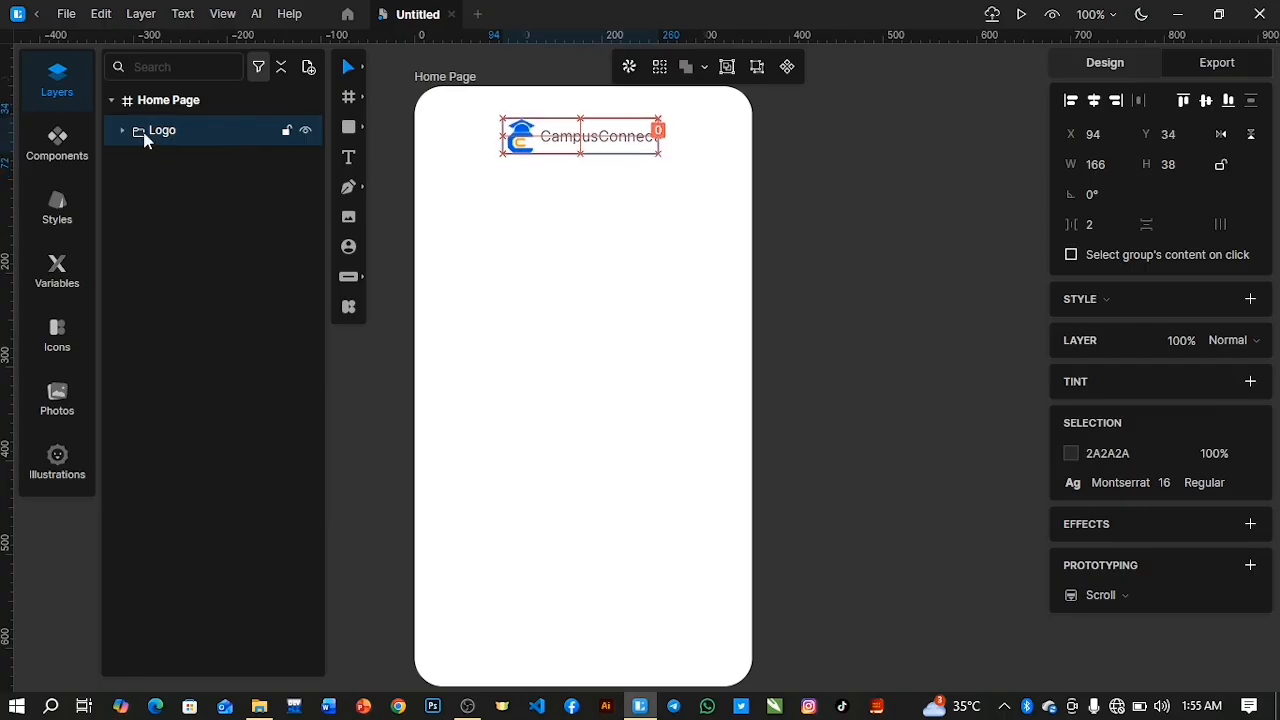
Add a two-line text reading "Welcome to" and "Campus Connect" below the logo, at about X 111, Y 171.
click(350, 160)
click(520, 251)
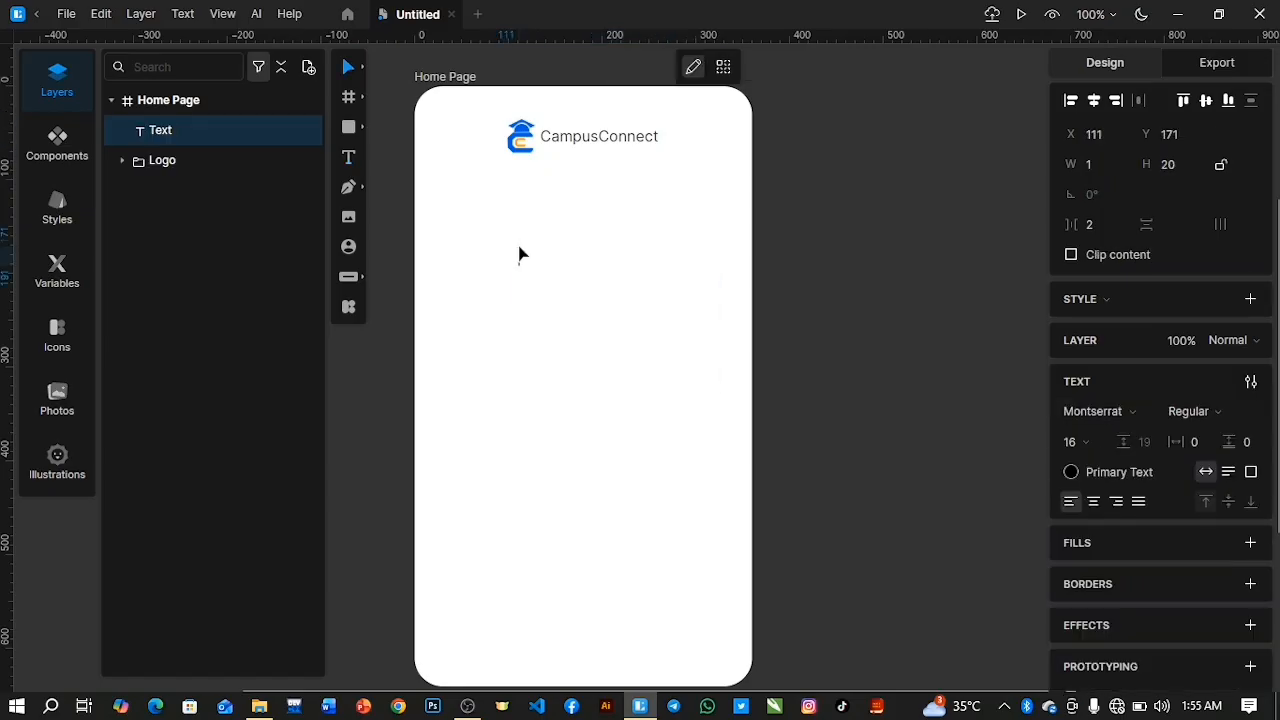
click(549, 286)
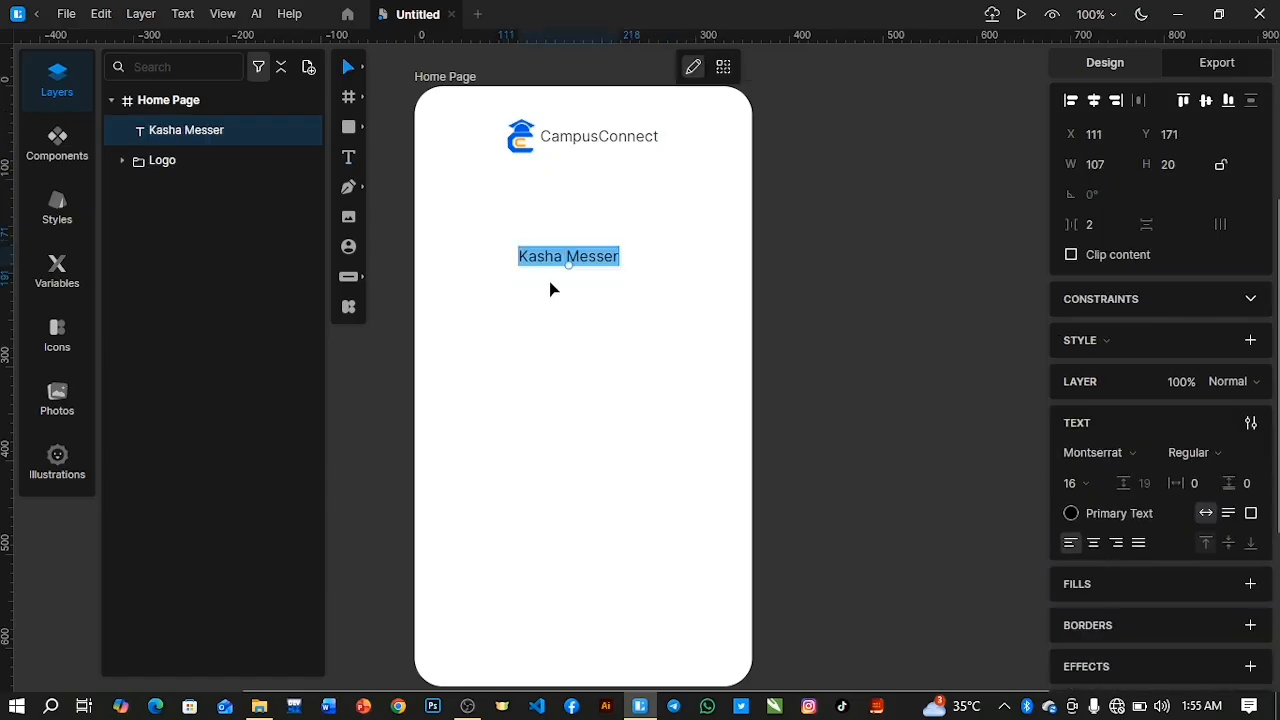
text(Welcome)
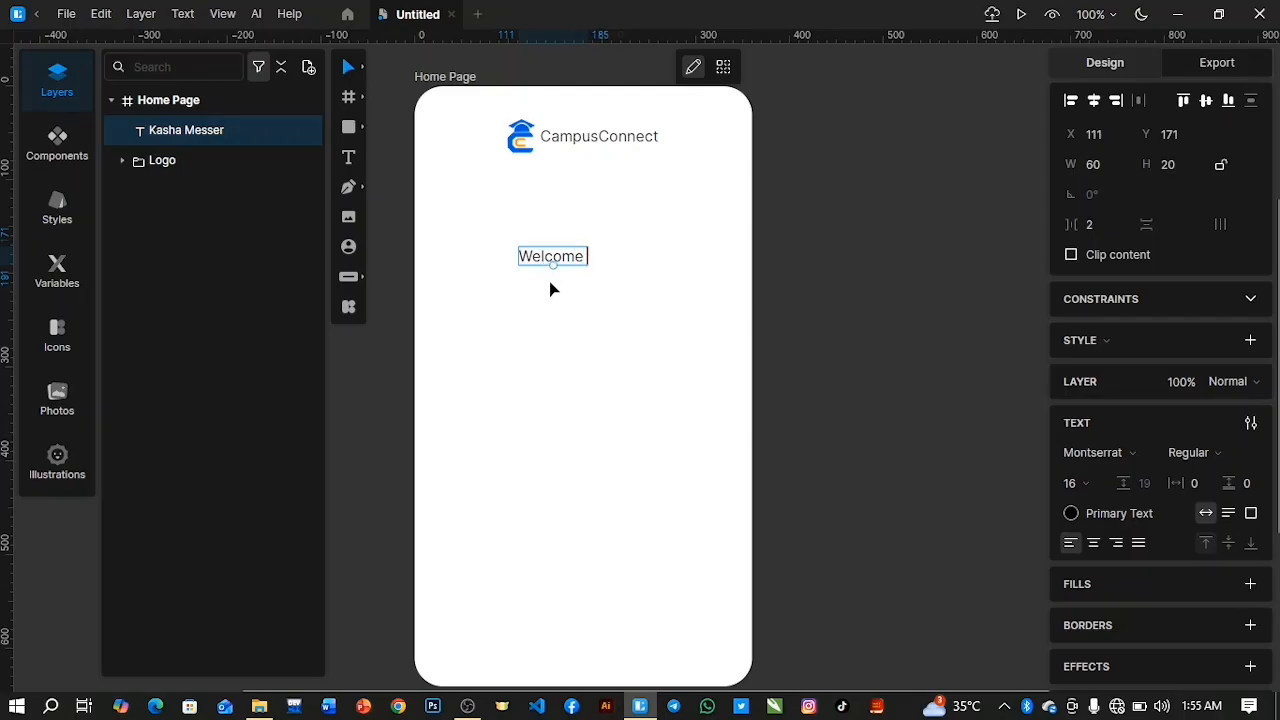
text( to)
key(Return)
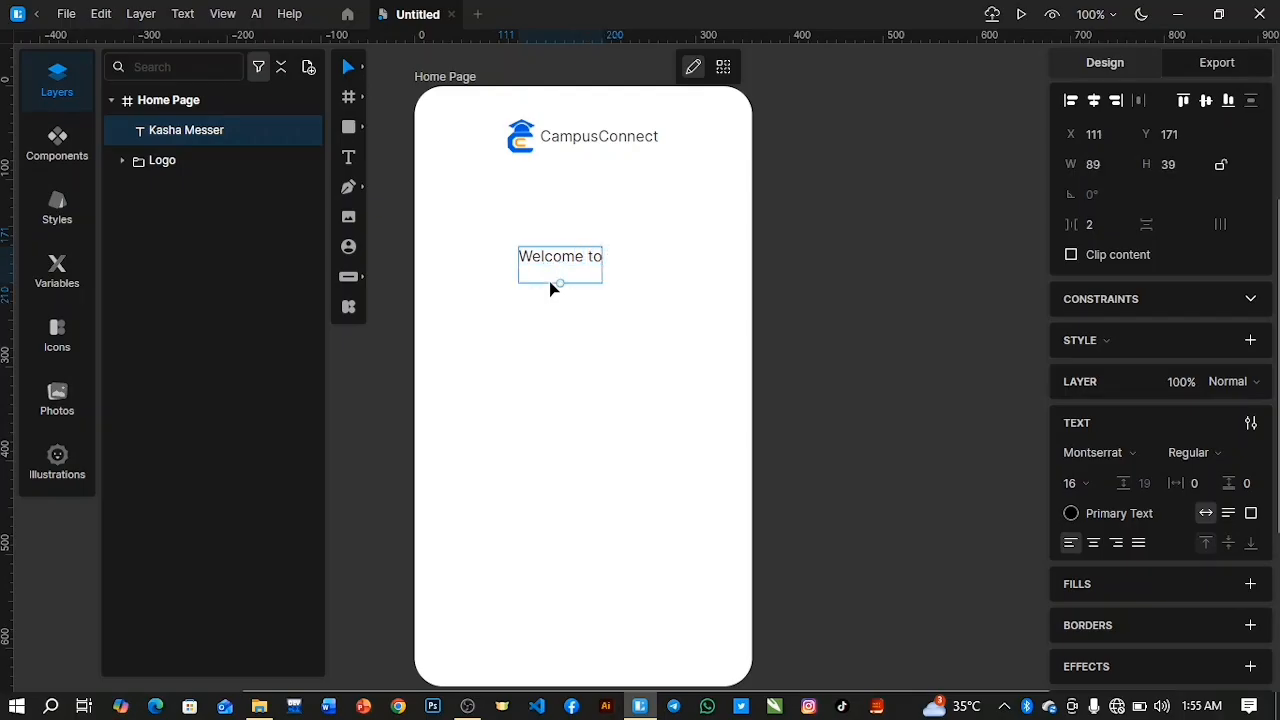
text(Campus Connect)
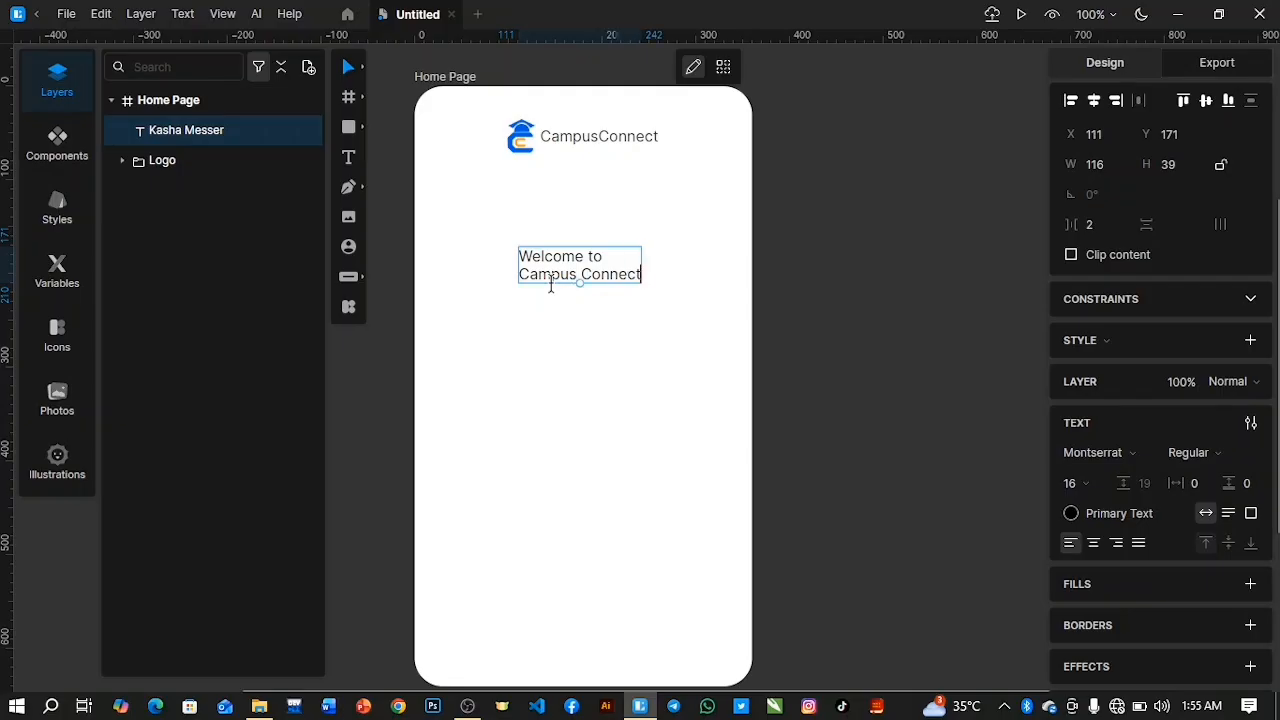
Center the welcome text horizontally in the frame and center-align its lines.
key(ctrl+a)
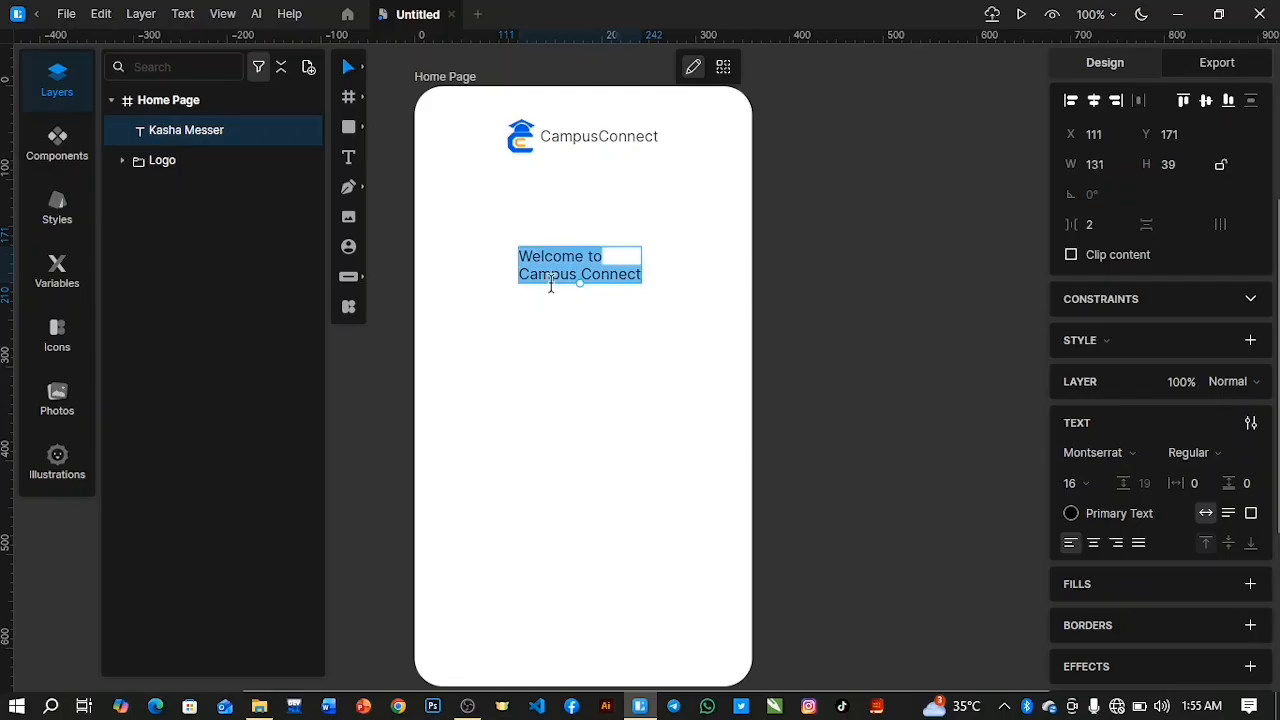
click(1093, 100)
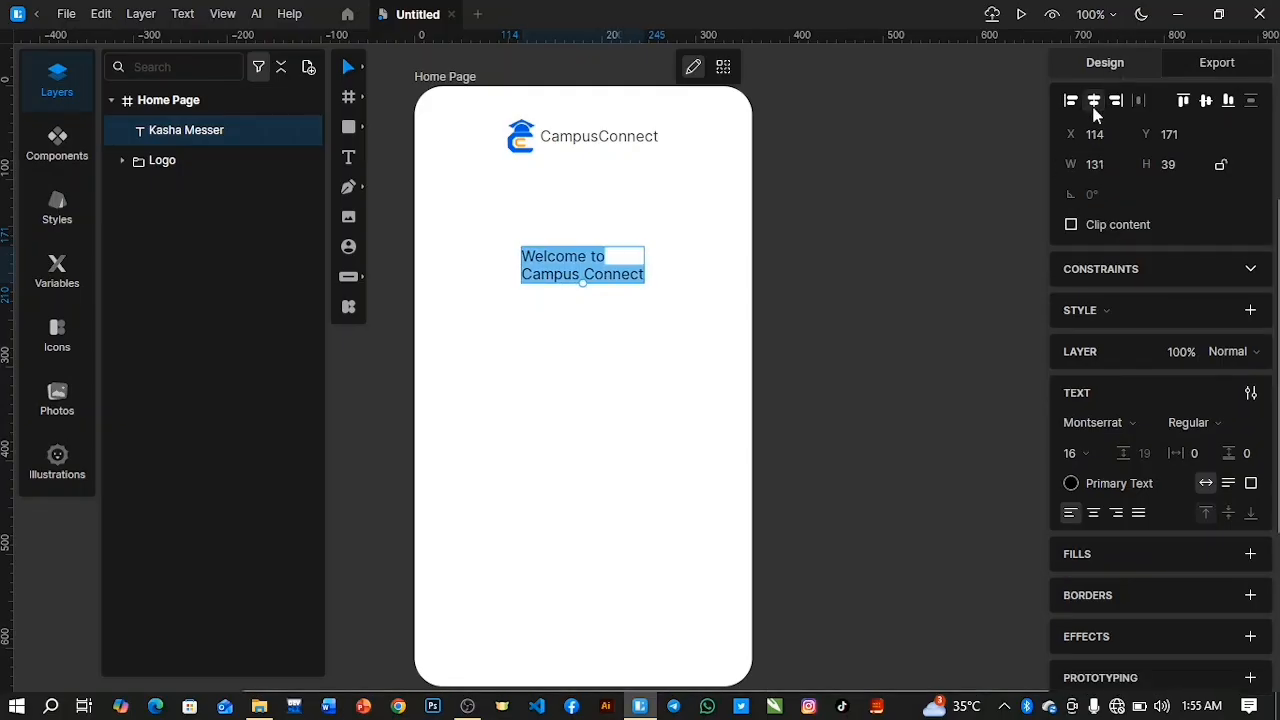
click(1097, 515)
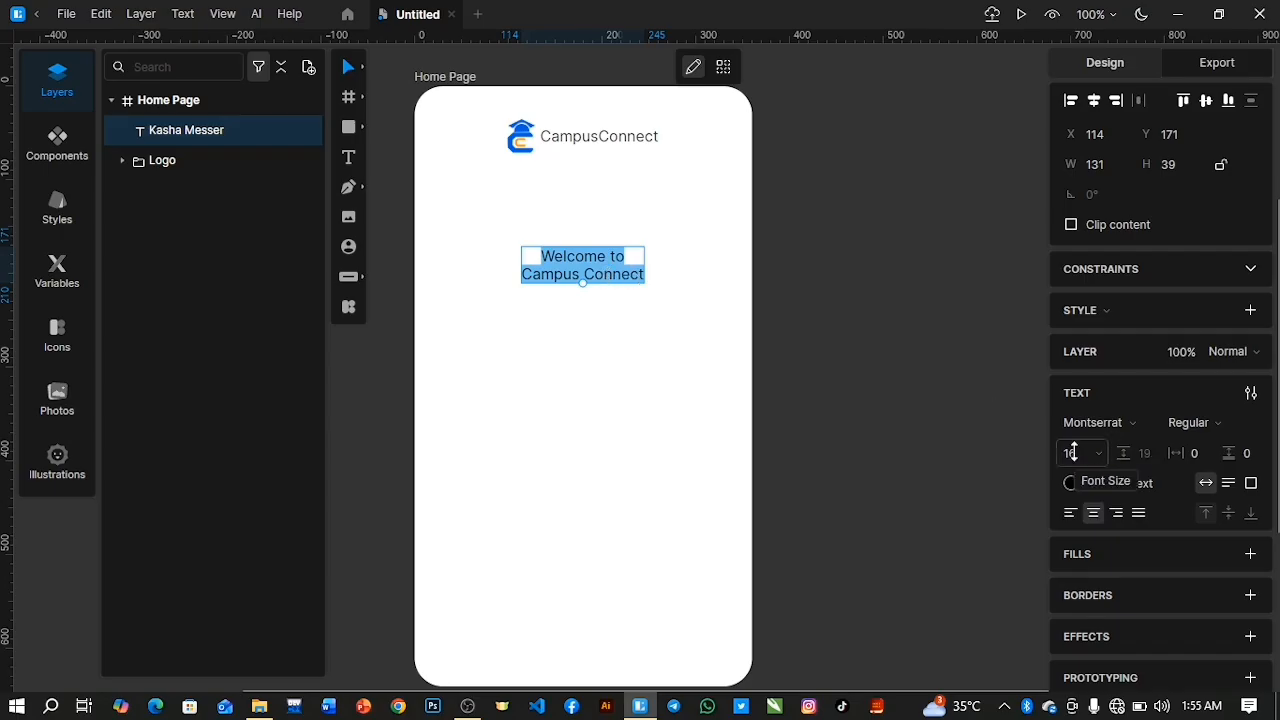
Set the welcome text's font size to 34 and its weight to Medium.
drag(1071, 453, 1023, 375)
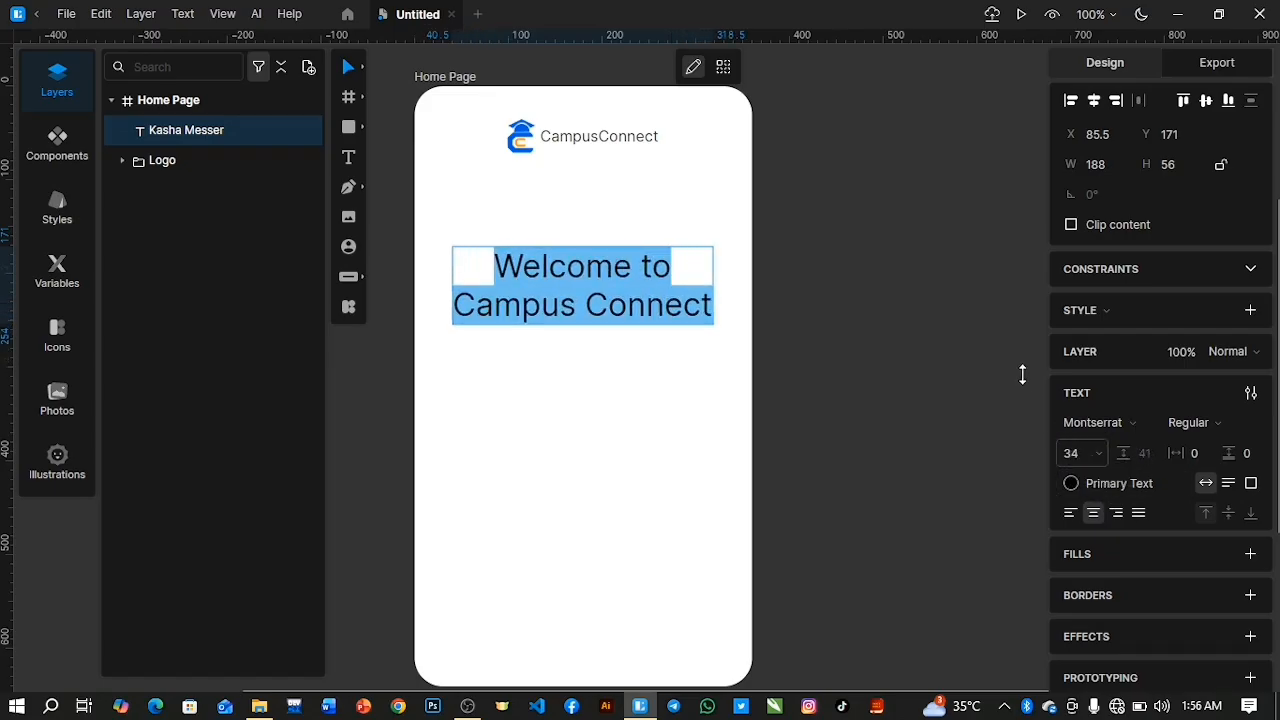
click(1211, 422)
click(1216, 232)
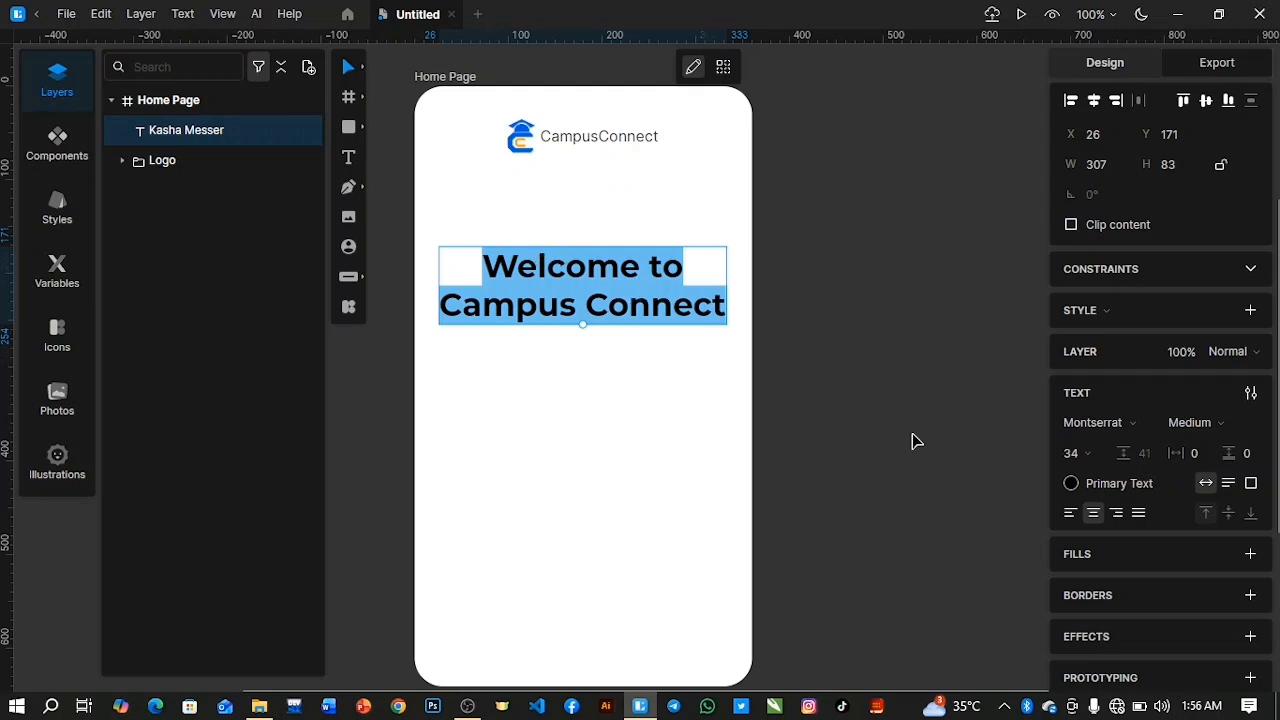
Set the welcome text's color to near-black #171717.
click(1072, 484)
drag(835, 583, 810, 575)
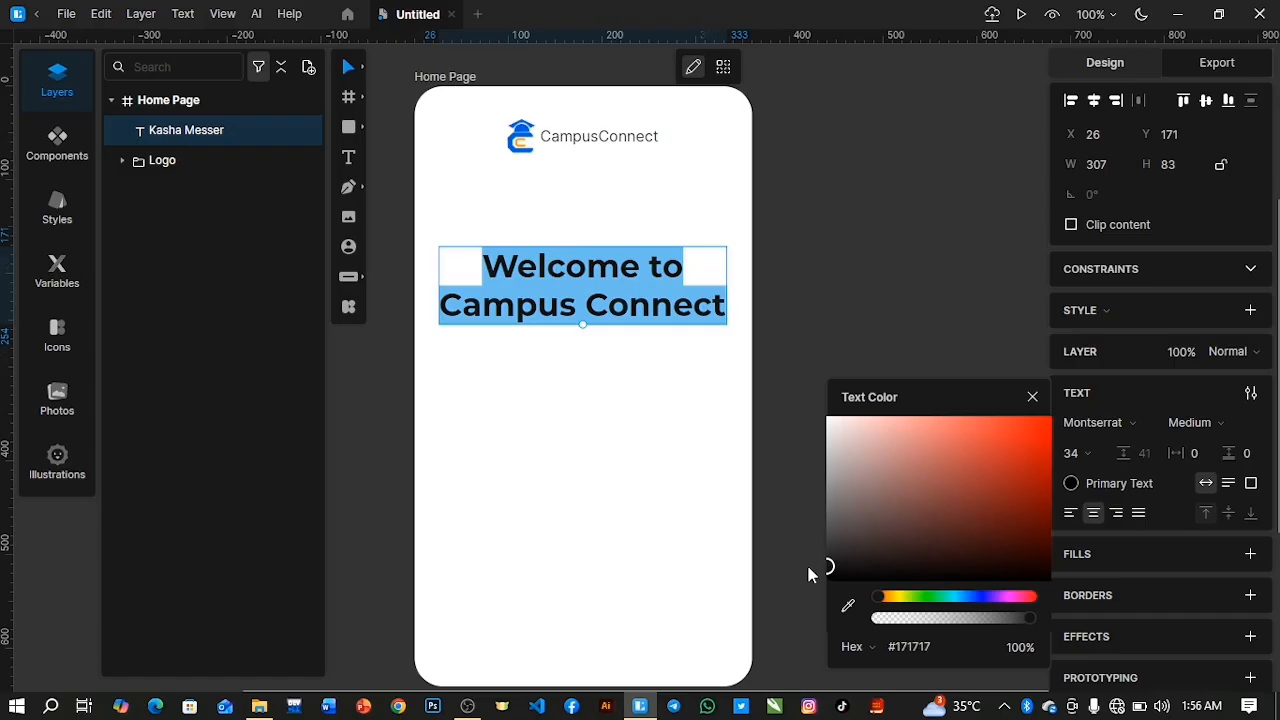
click(1031, 216)
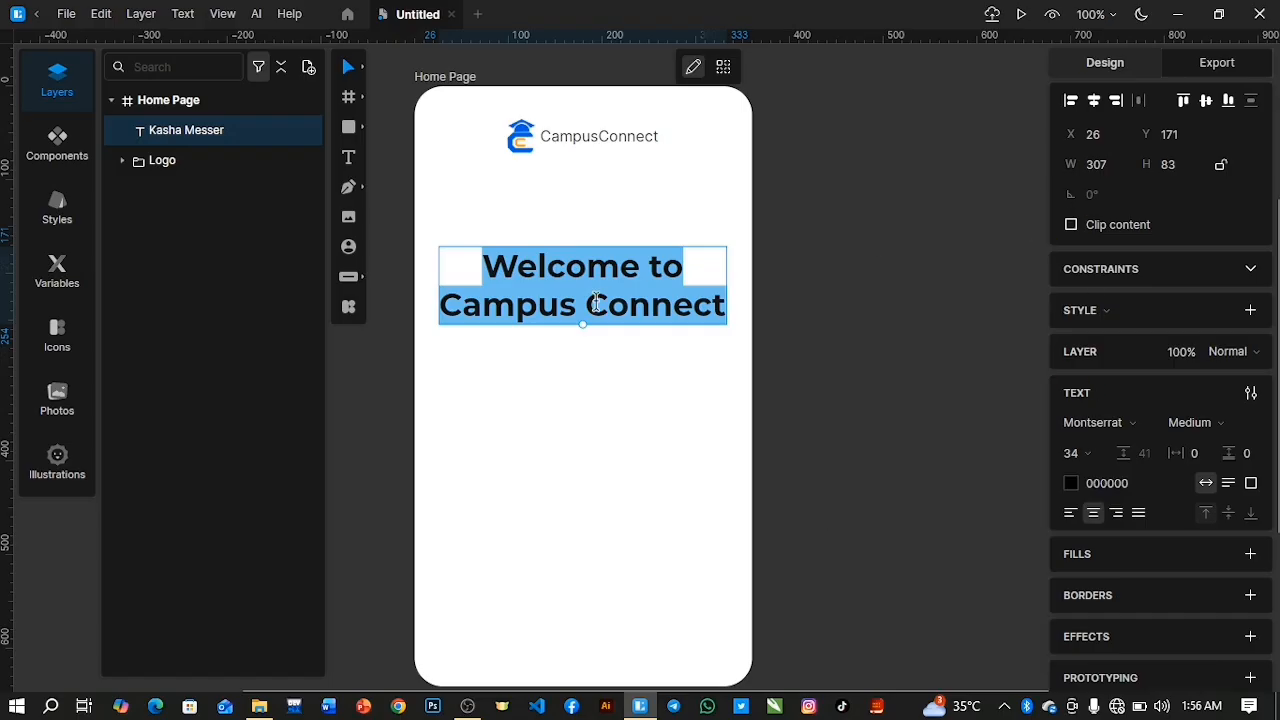
Move the welcome heading up beneath the logo, to about X 24, Y 108.
click(240, 133)
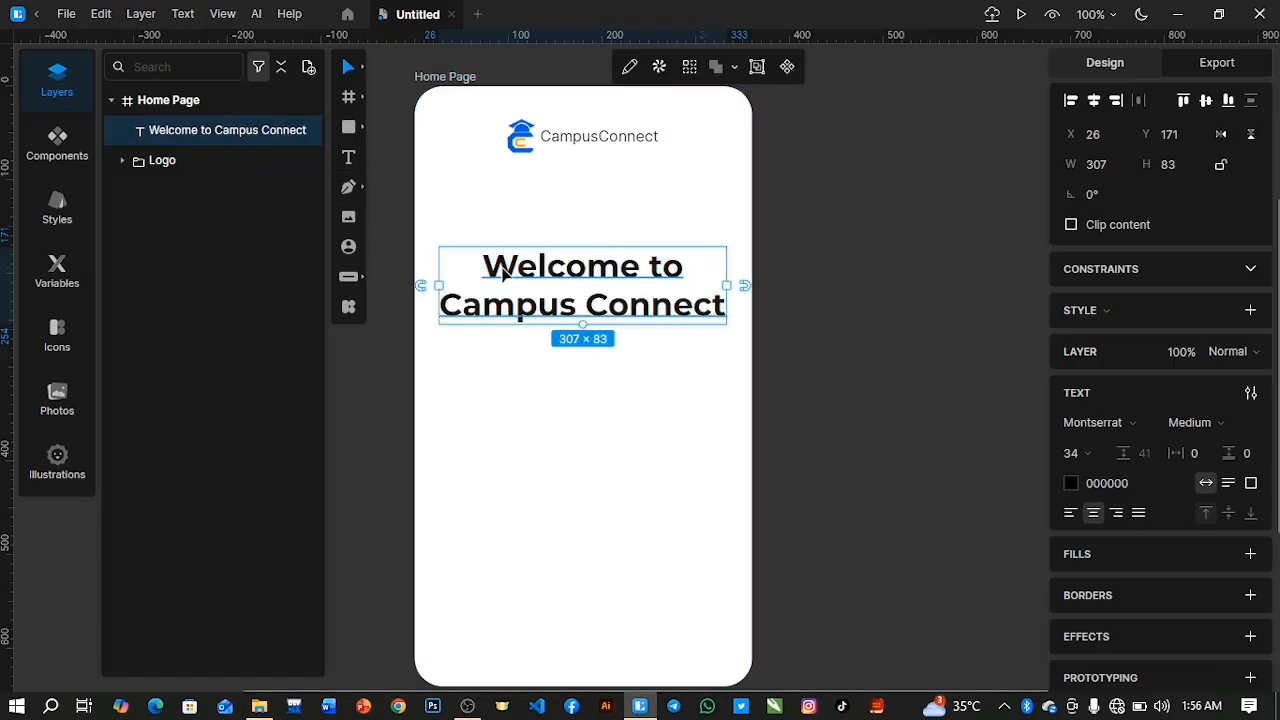
drag(537, 290, 539, 218)
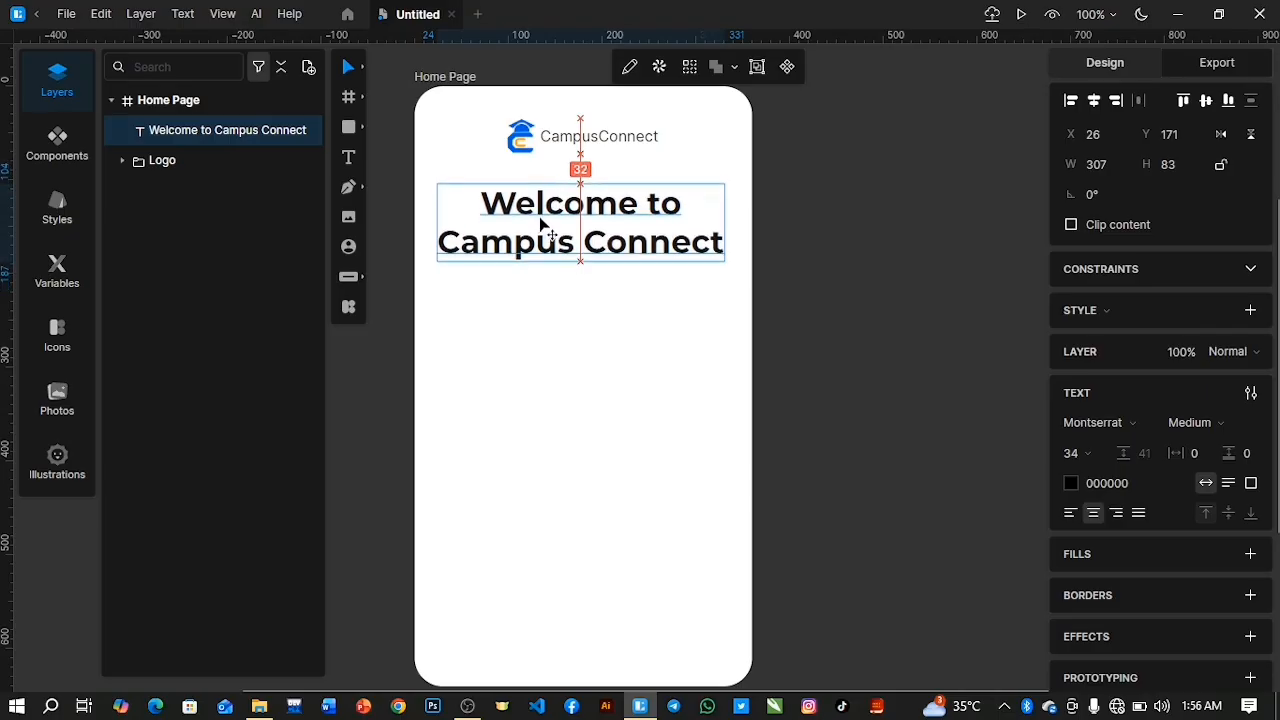
drag(540, 222, 538, 224)
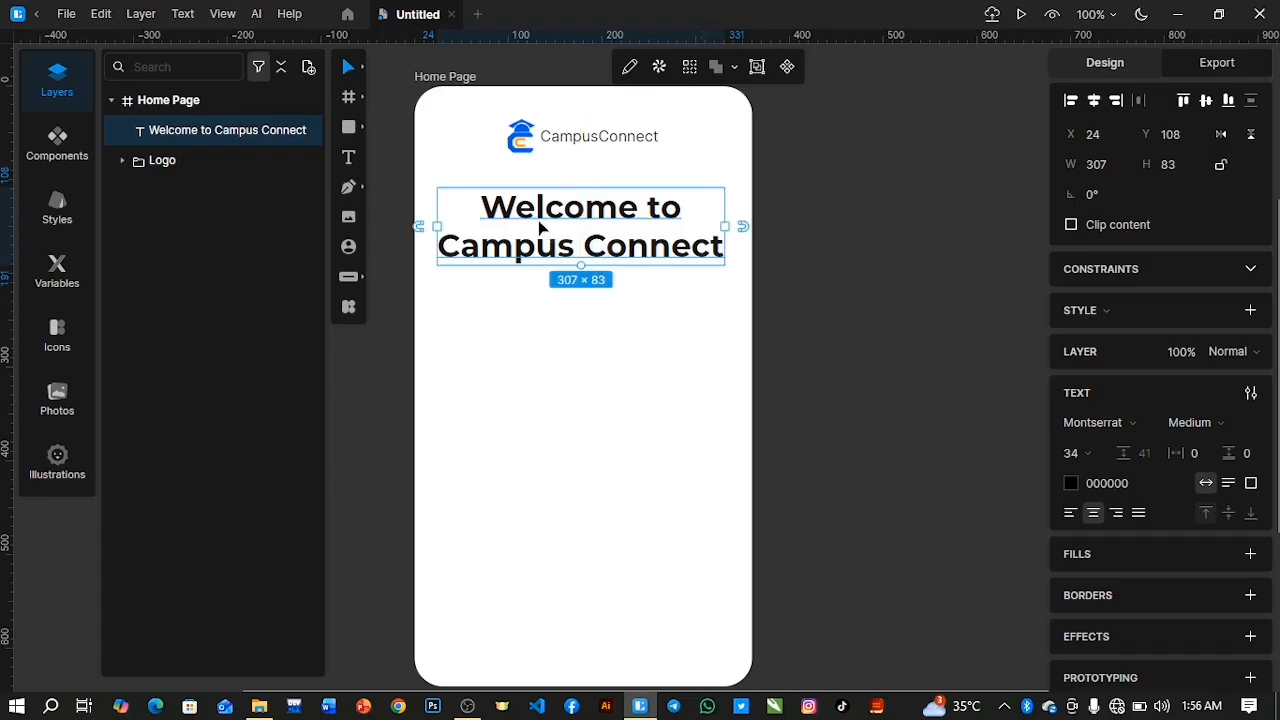
Add a new text below the welcome heading at about X 45, Y 241, filled with the Full Name placeholder.
click(516, 333)
click(348, 158)
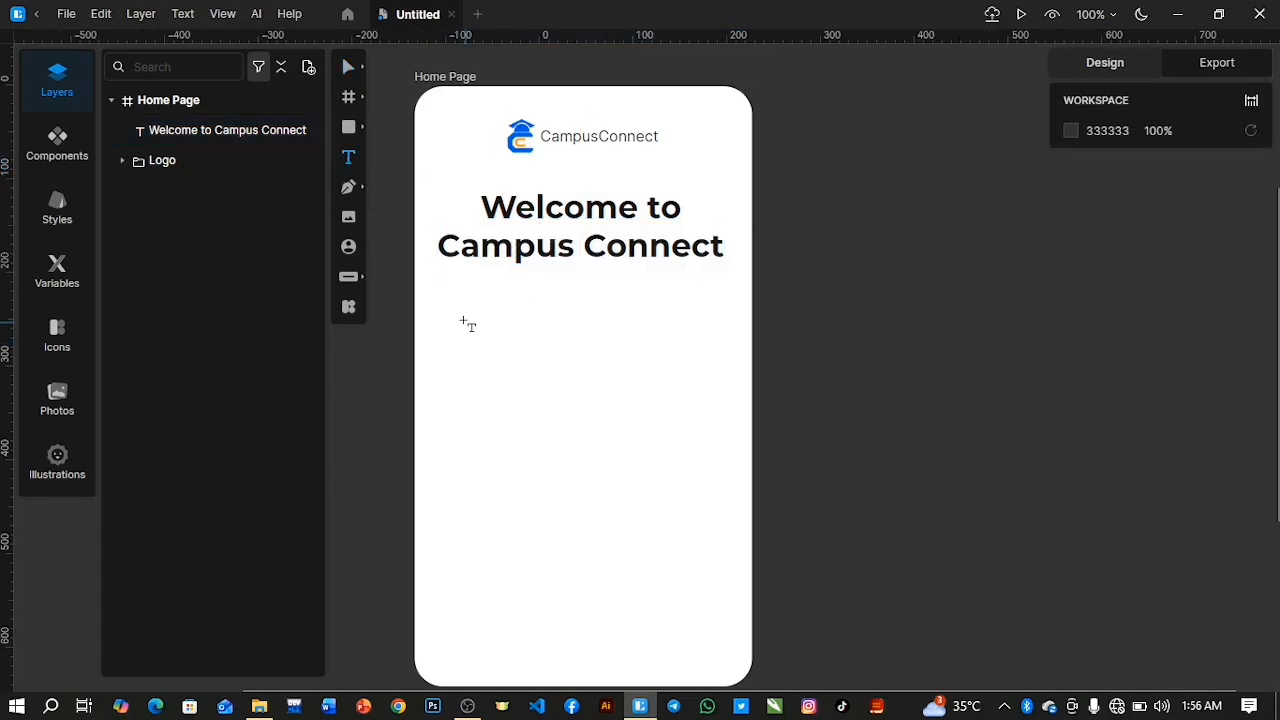
click(457, 318)
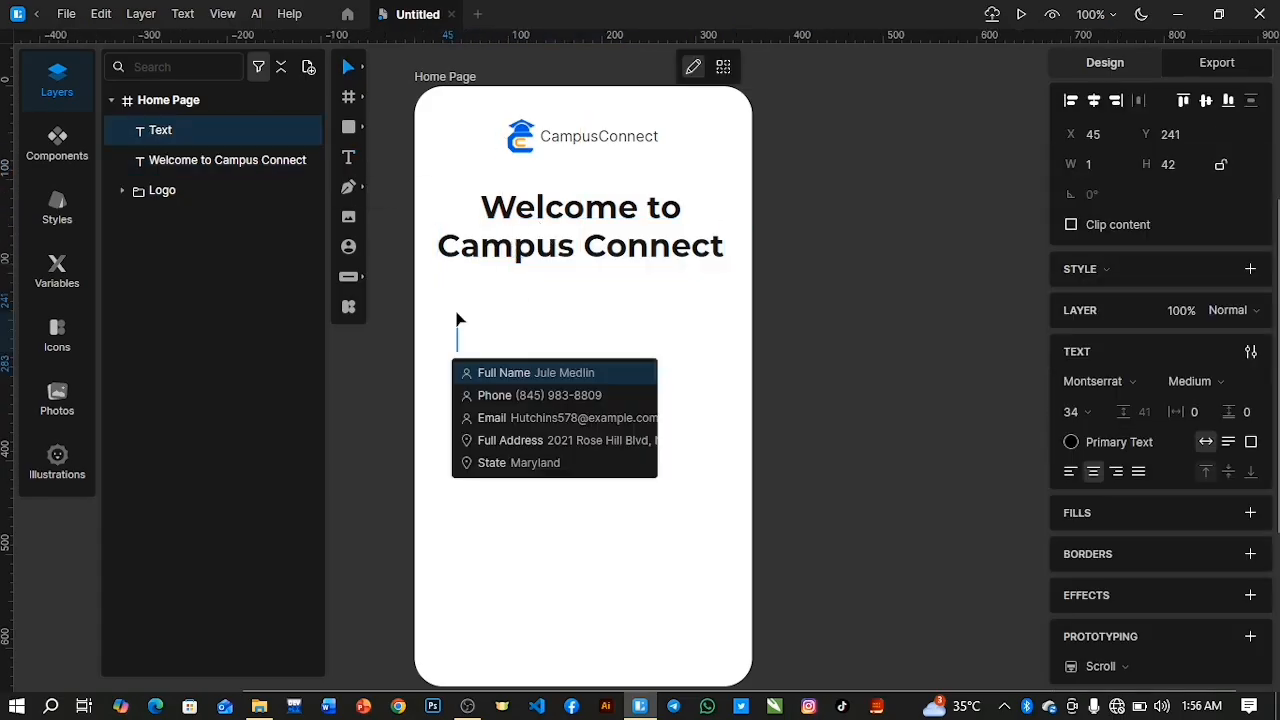
click(484, 375)
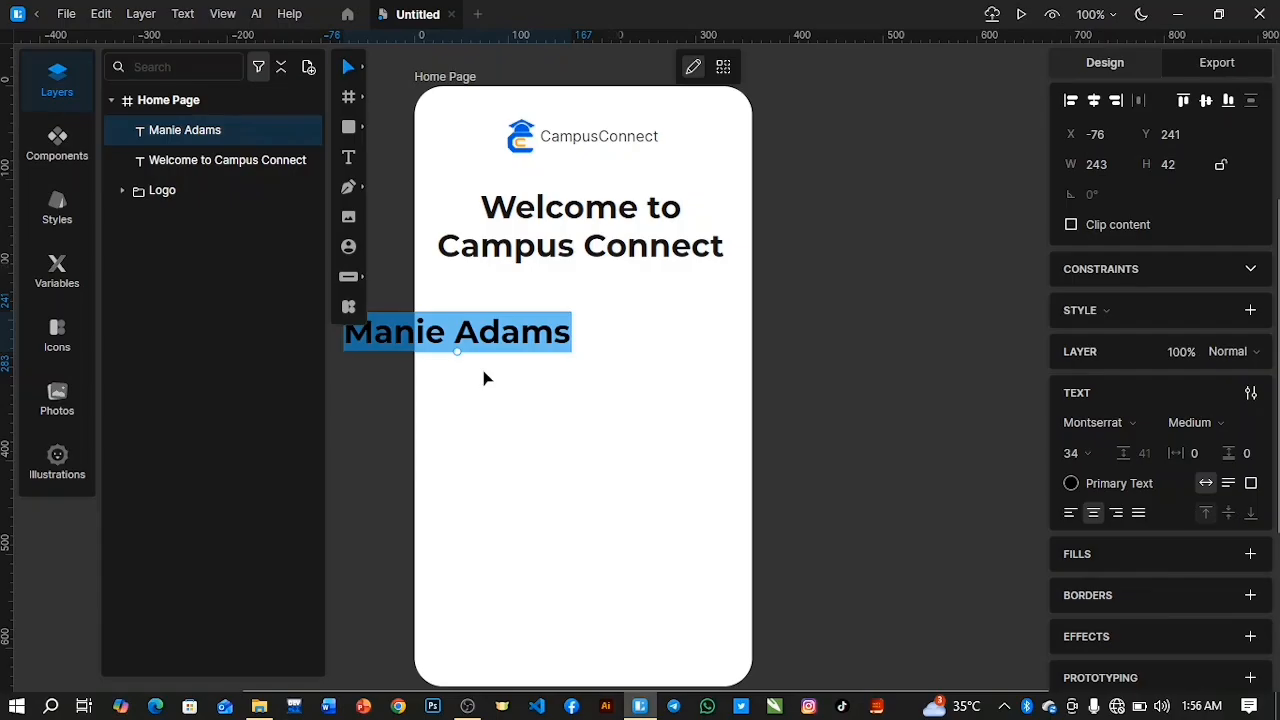
Set the placeholder text's font size to 18, its weight to Regular and its color to dark grey #444444.
drag(1073, 457, 1072, 560)
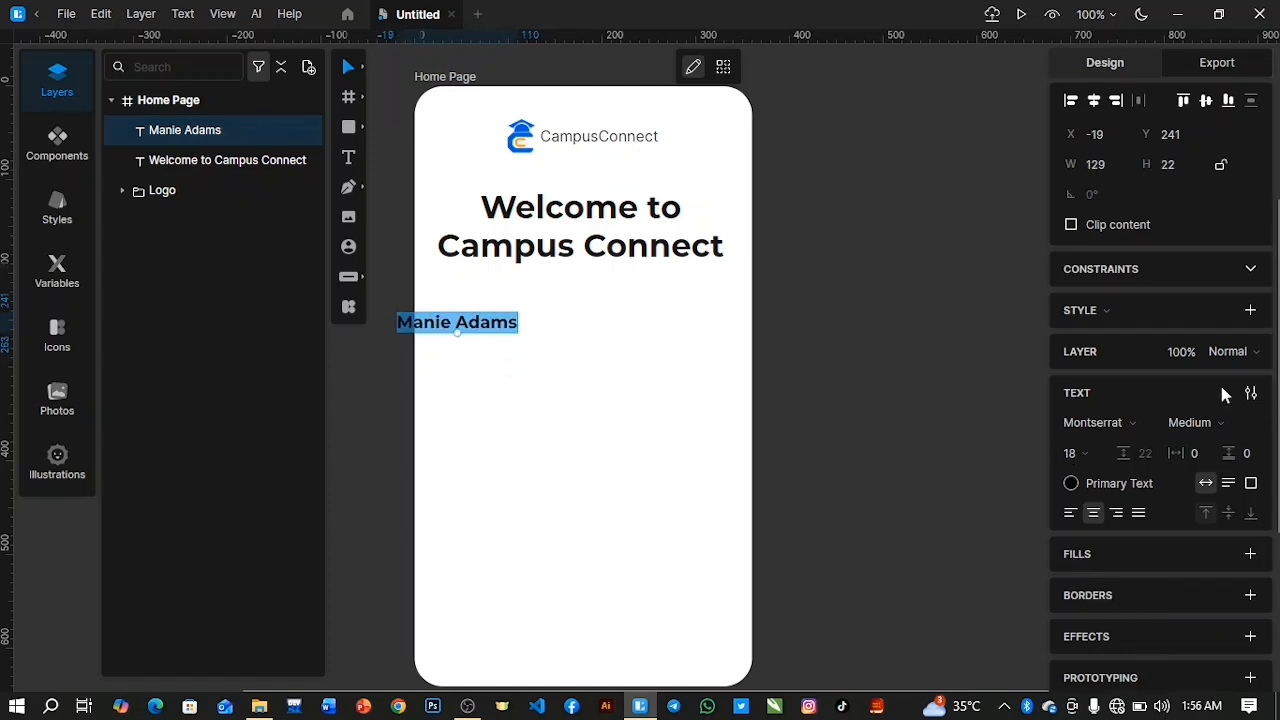
click(1209, 420)
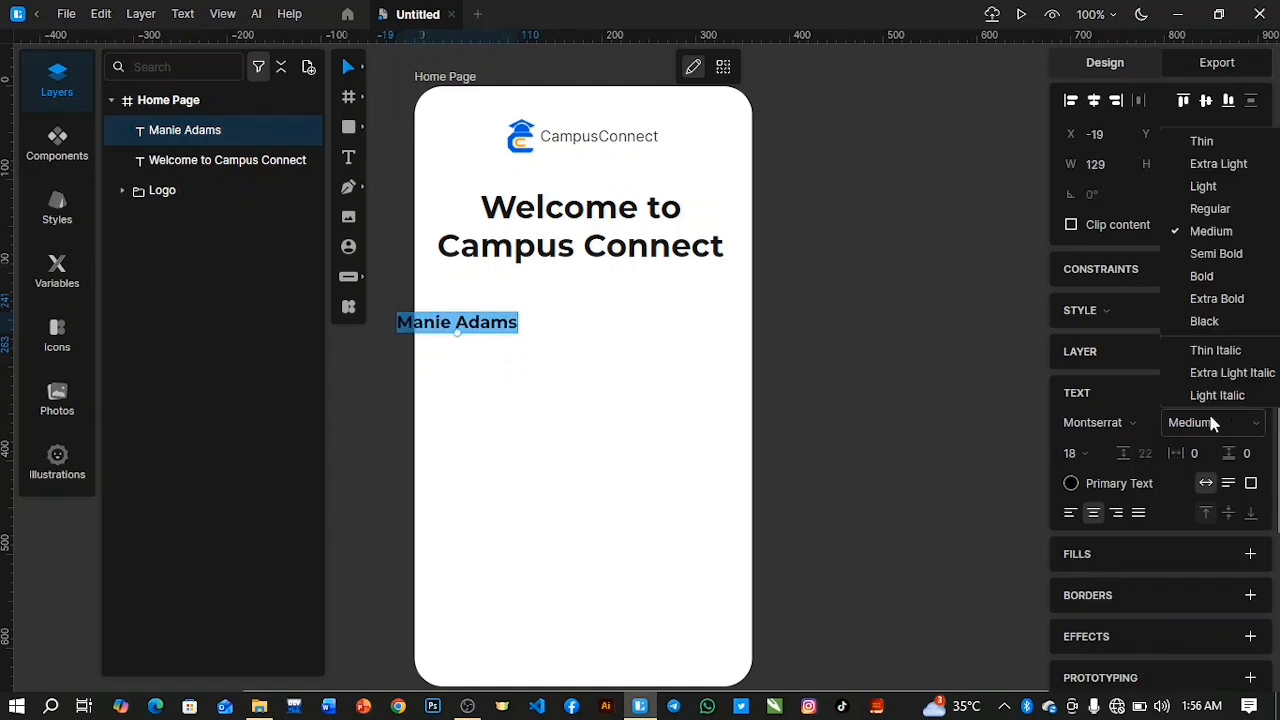
click(1236, 208)
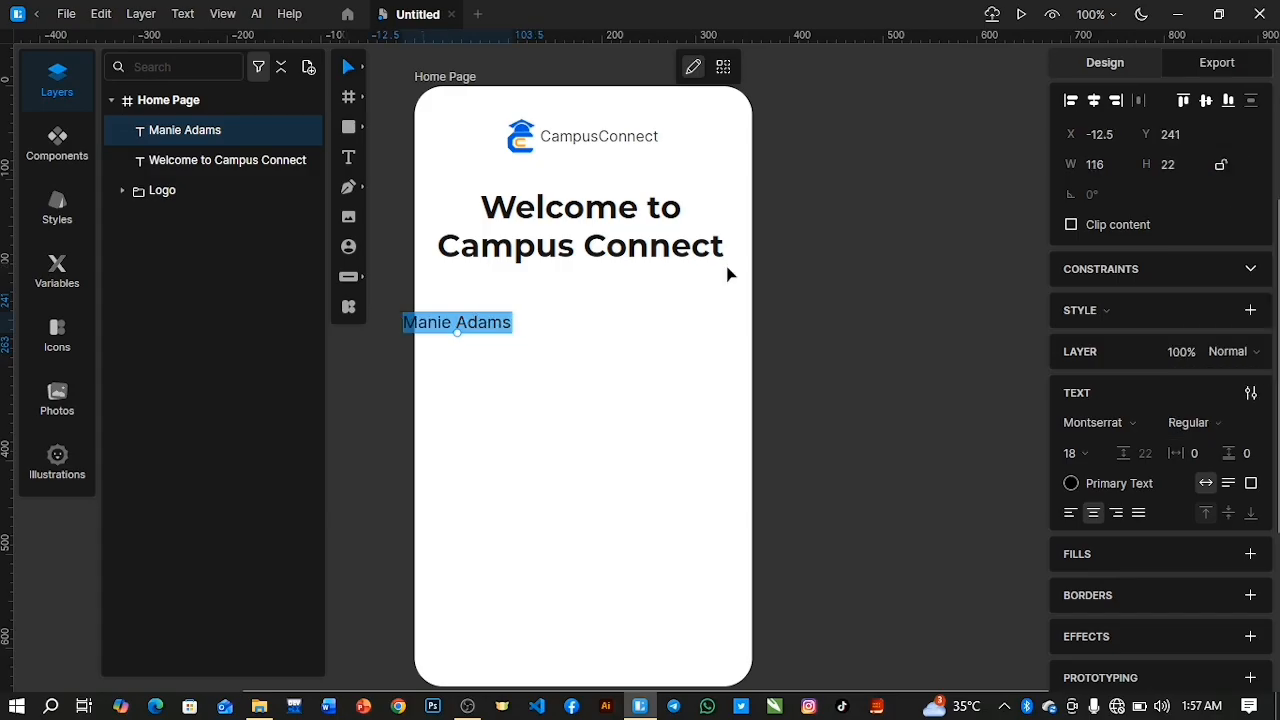
click(1071, 483)
drag(837, 506, 787, 538)
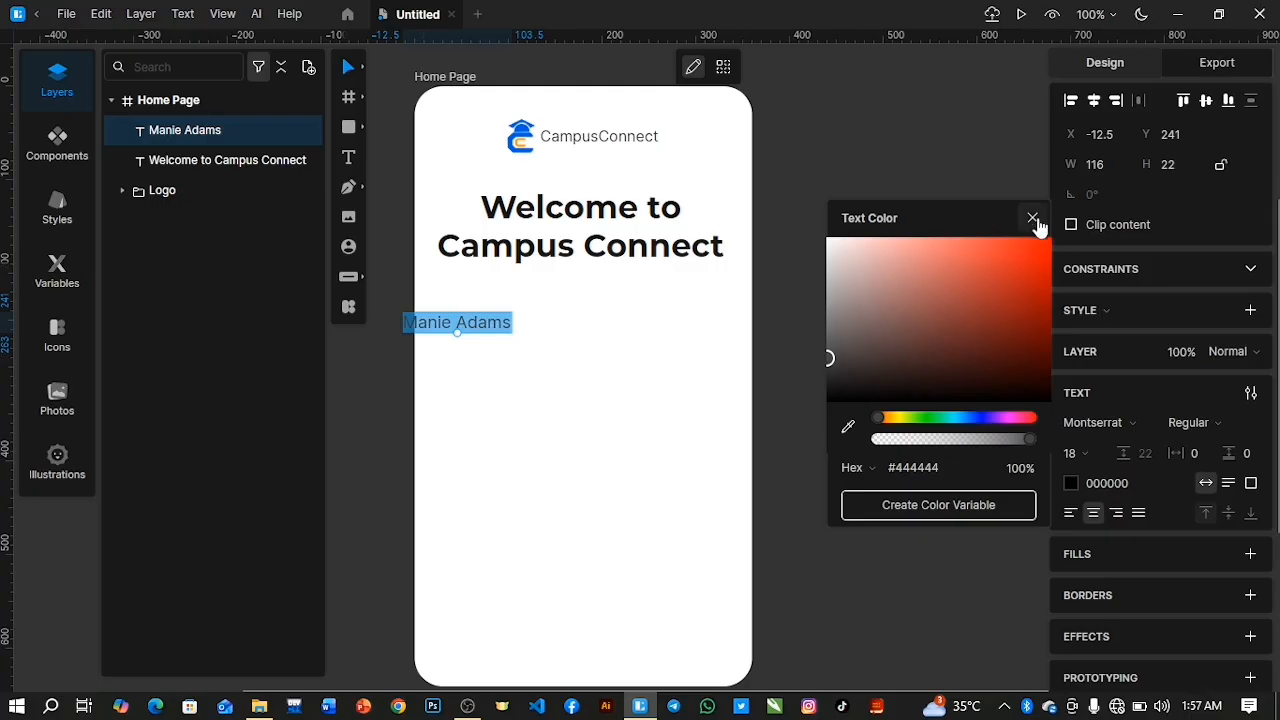
Finish editing the placeholder text and move it beneath the welcome heading, to about X 62, Y 227.
click(1032, 216)
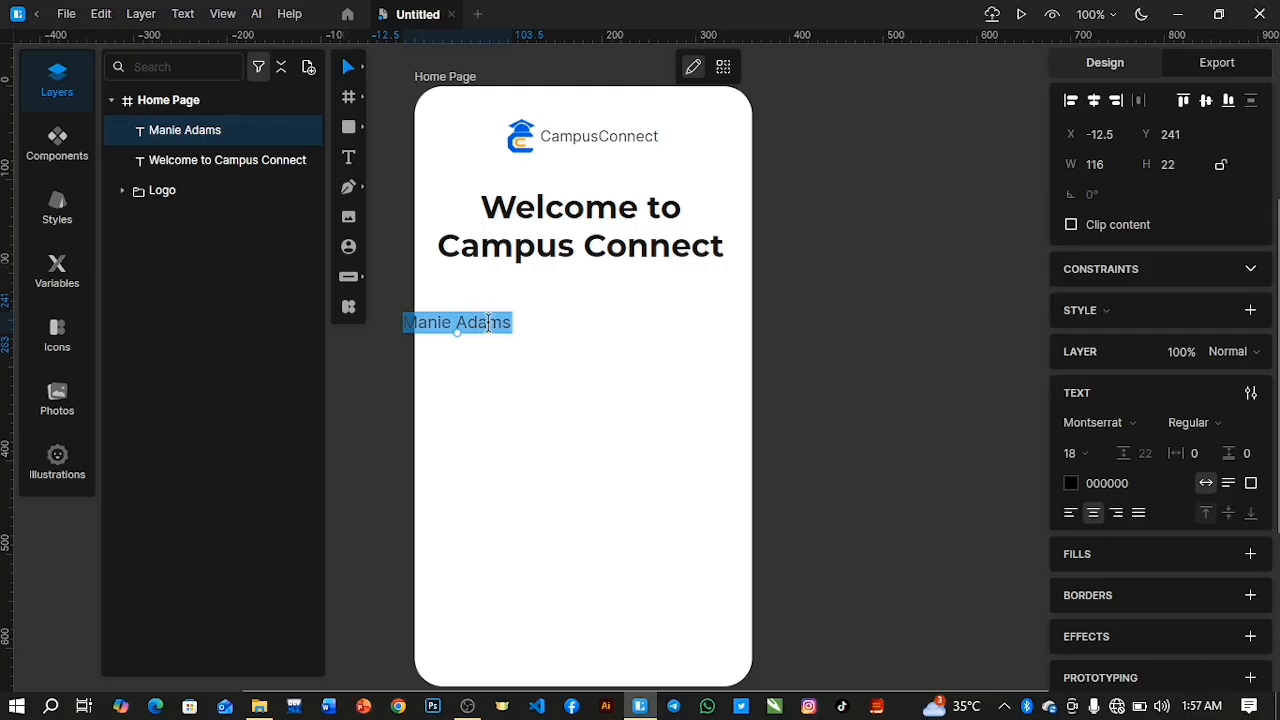
key(Escape)
drag(485, 322, 557, 313)
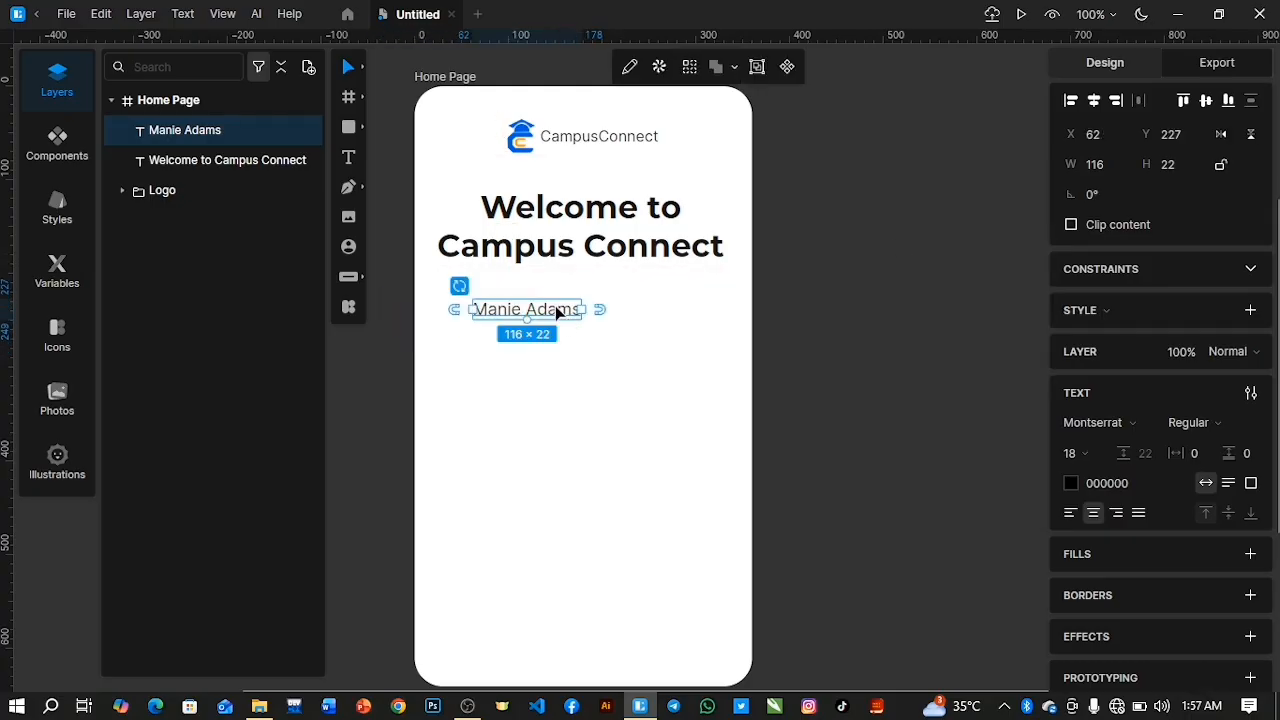
Replace the placeholder text with the tagline "Your simple Campus Community".
double_click(557, 312)
text(Y)
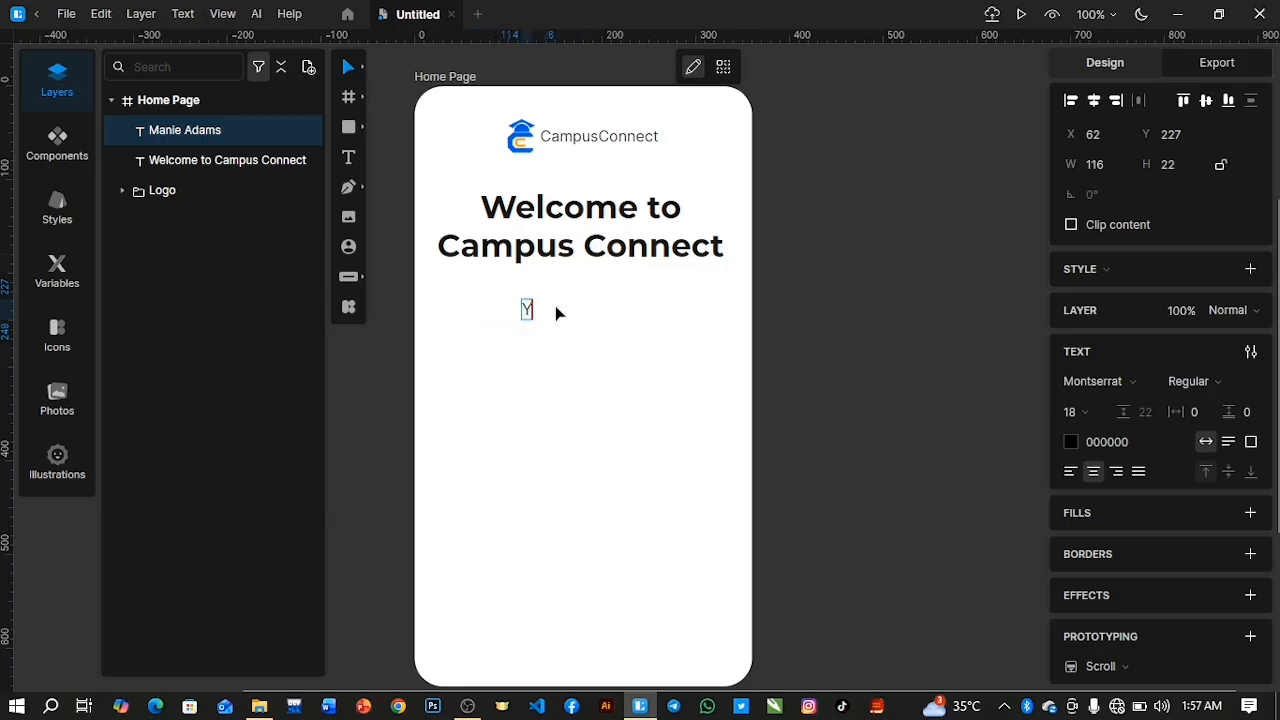
text(our simple)
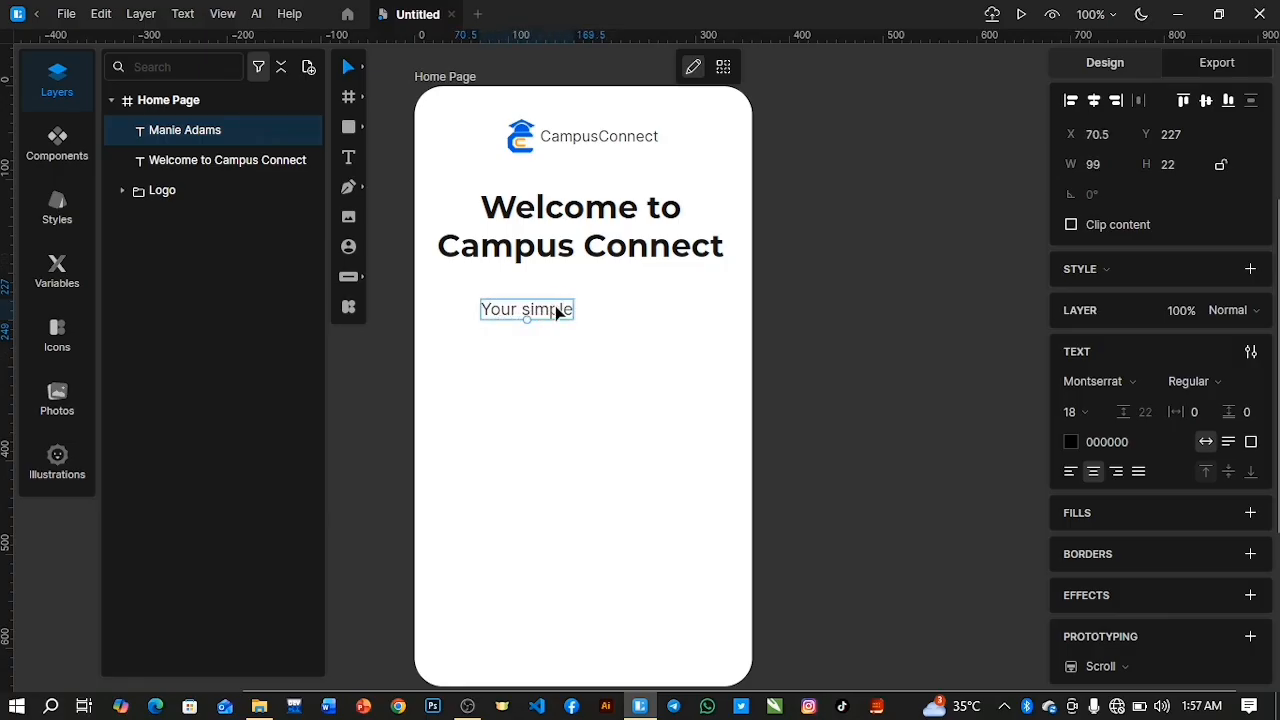
text( Capm)
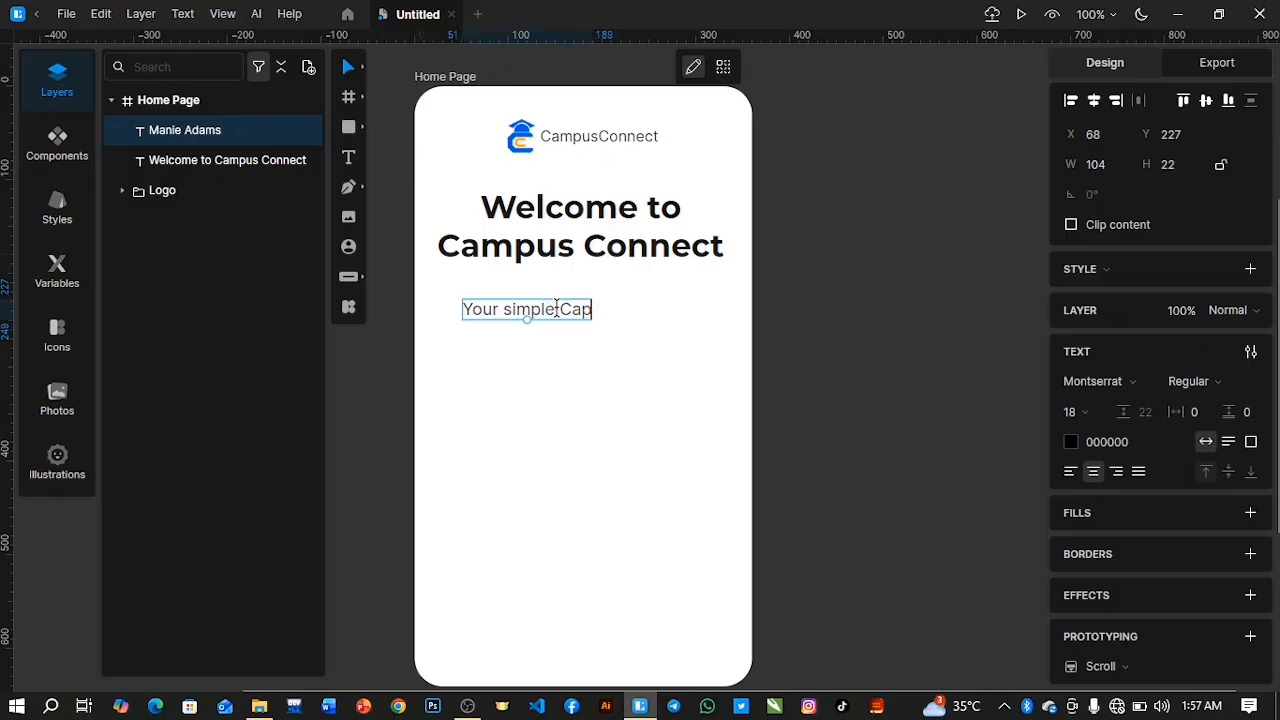
key(BackSpace)
key(BackSpace)
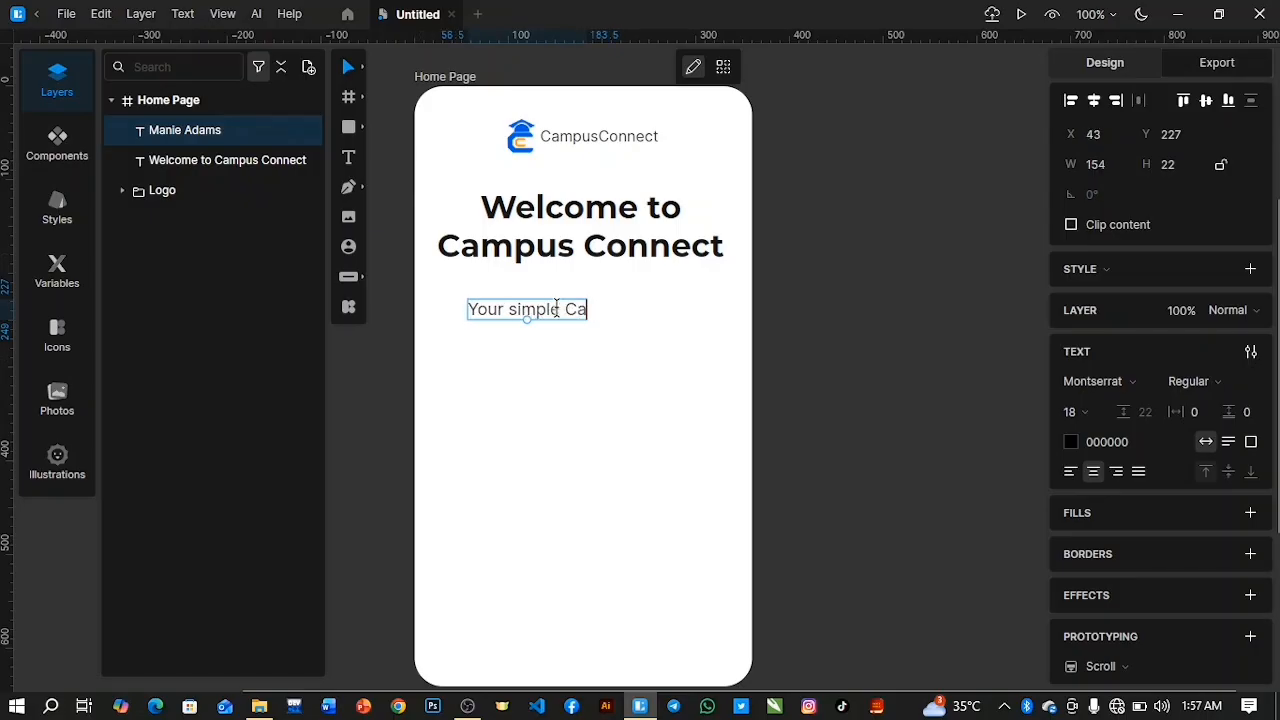
text(mpus)
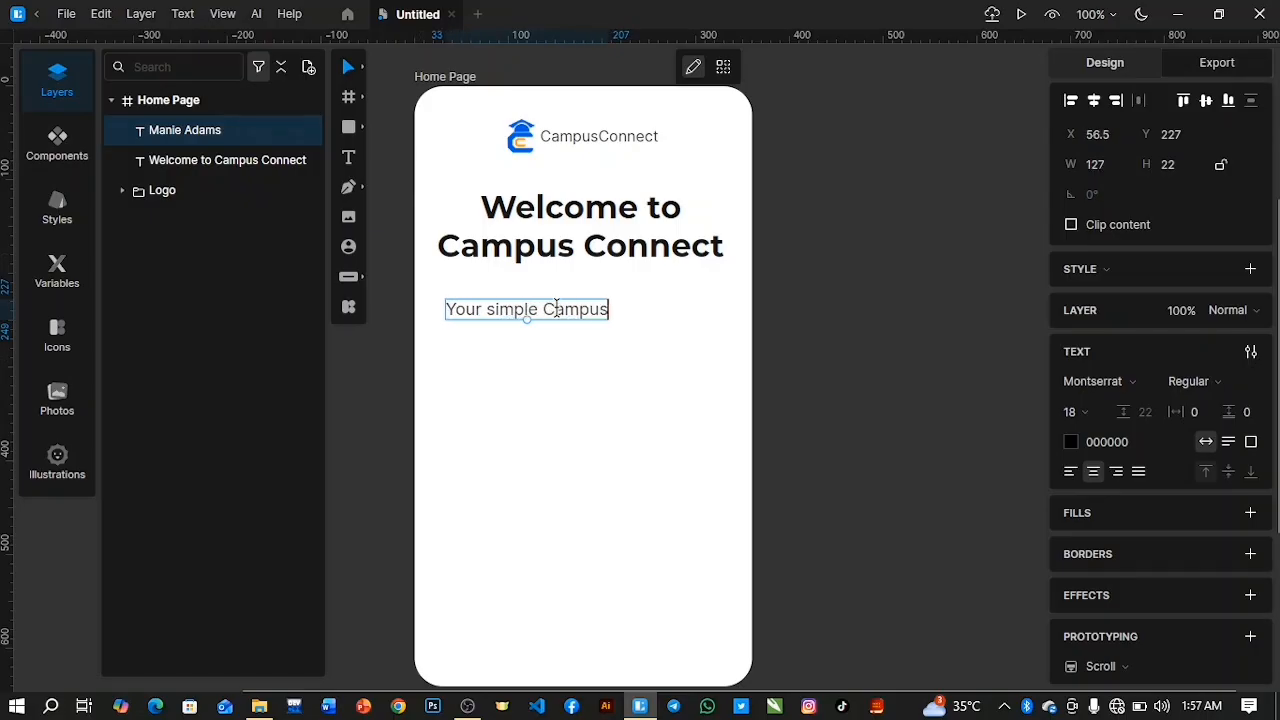
text( Community)
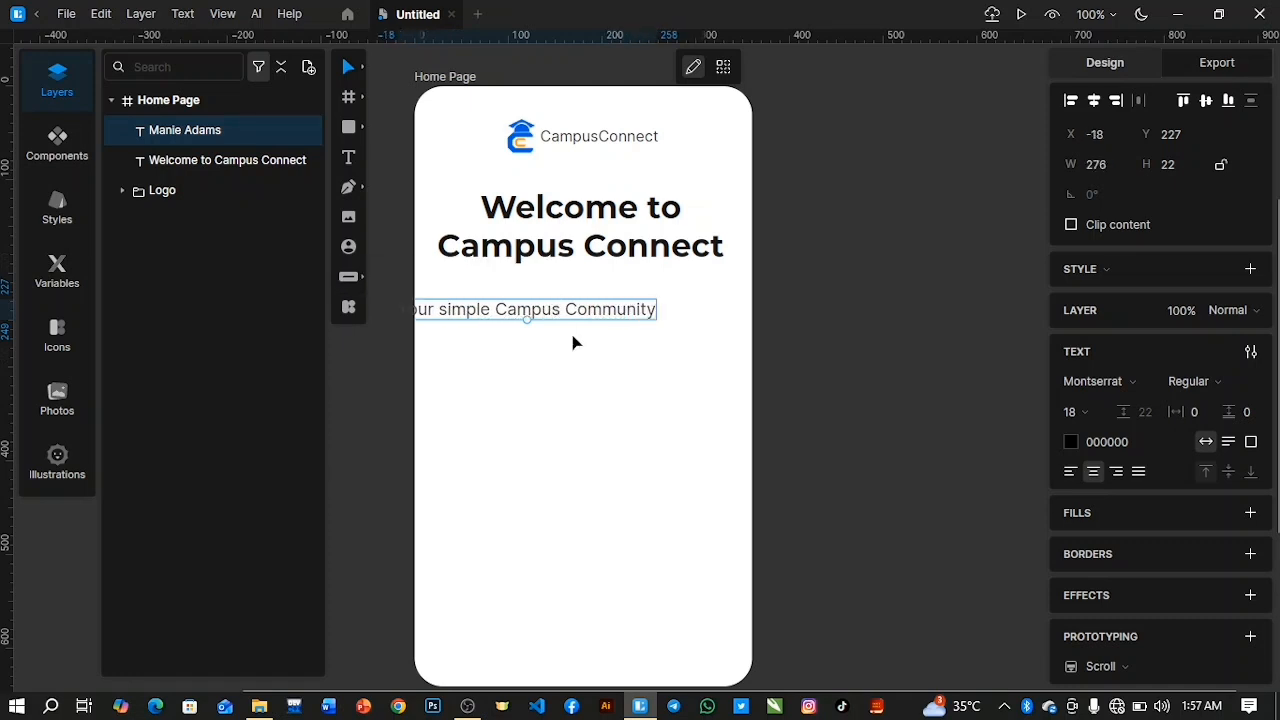
key(Escape)
Move the tagline directly beneath the welcome heading, to about Y 187, and center it horizontally on the page.
drag(514, 309, 577, 278)
key(Up)
key(Up)
key(Up)
key(Up)
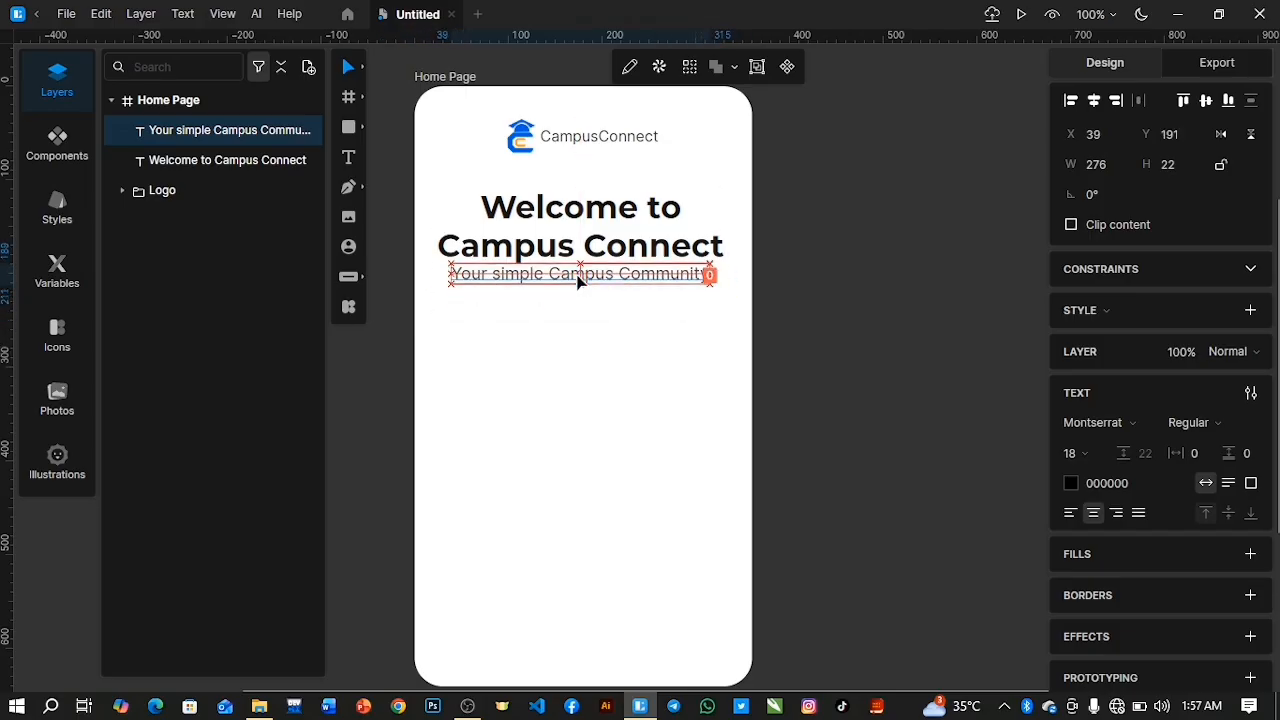
click(1093, 100)
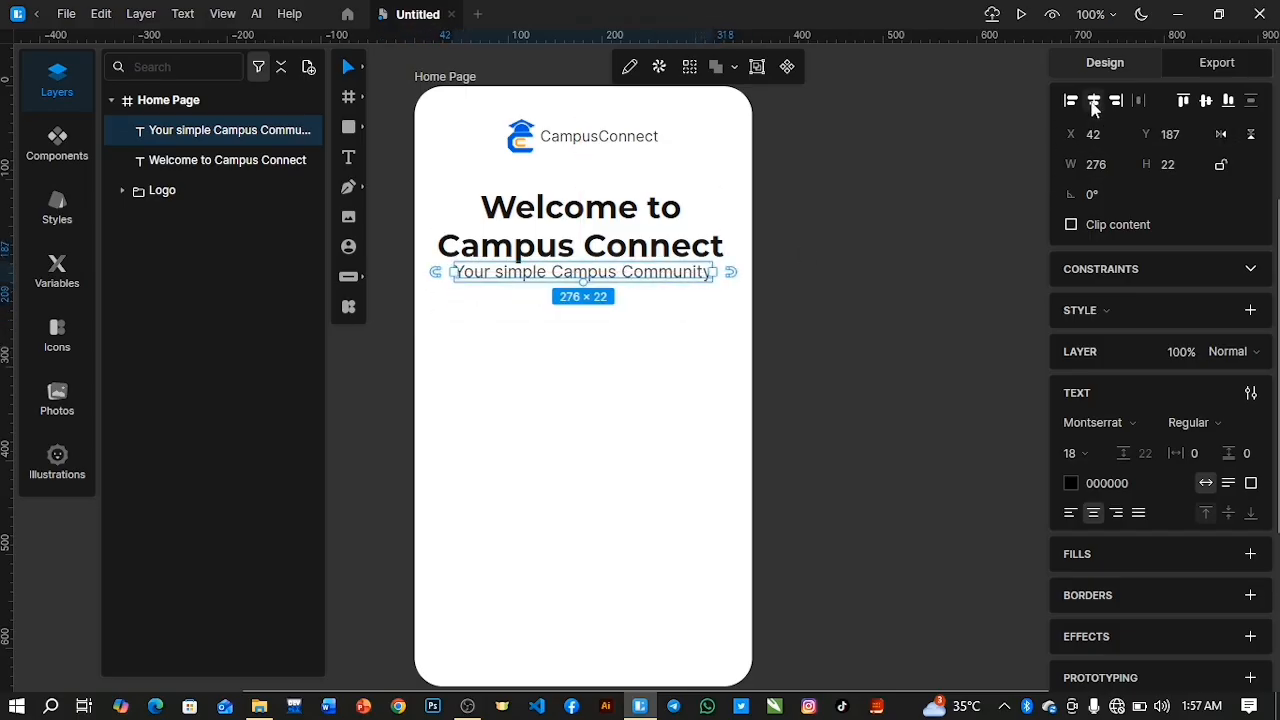
Center the welcome heading horizontally on the page and nudge the tagline slightly down.
click(240, 170)
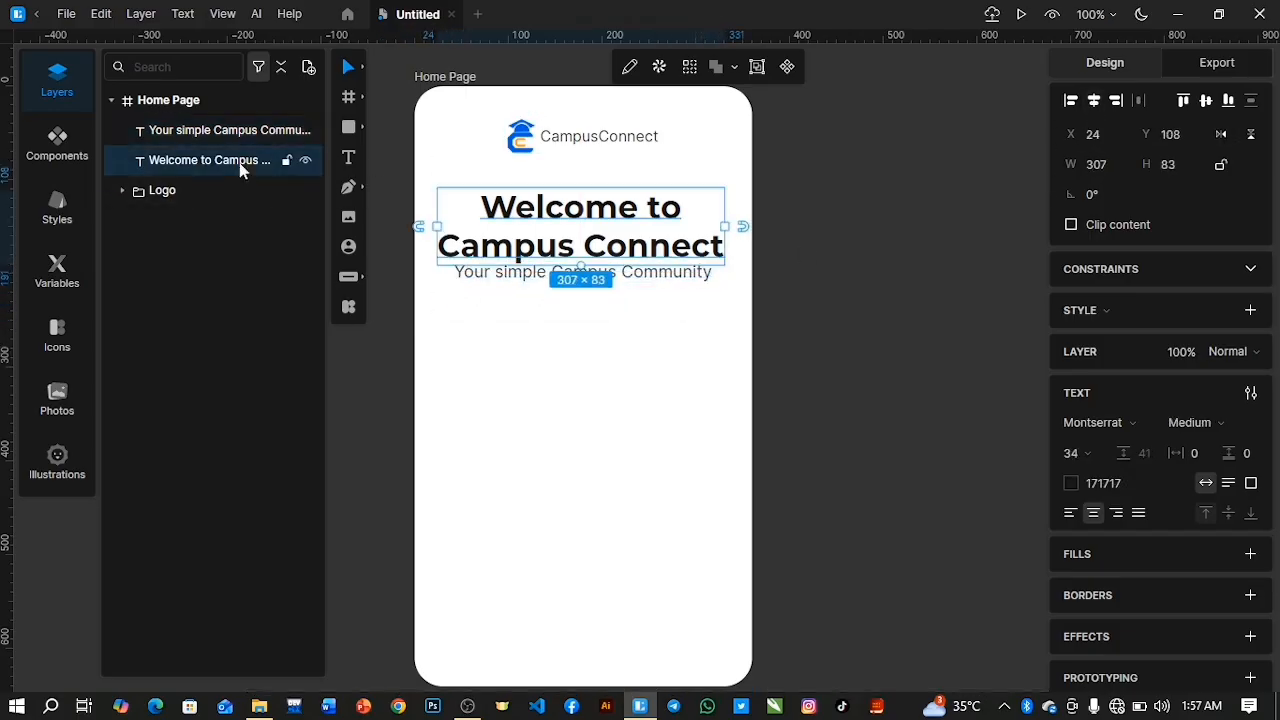
click(1093, 100)
click(636, 372)
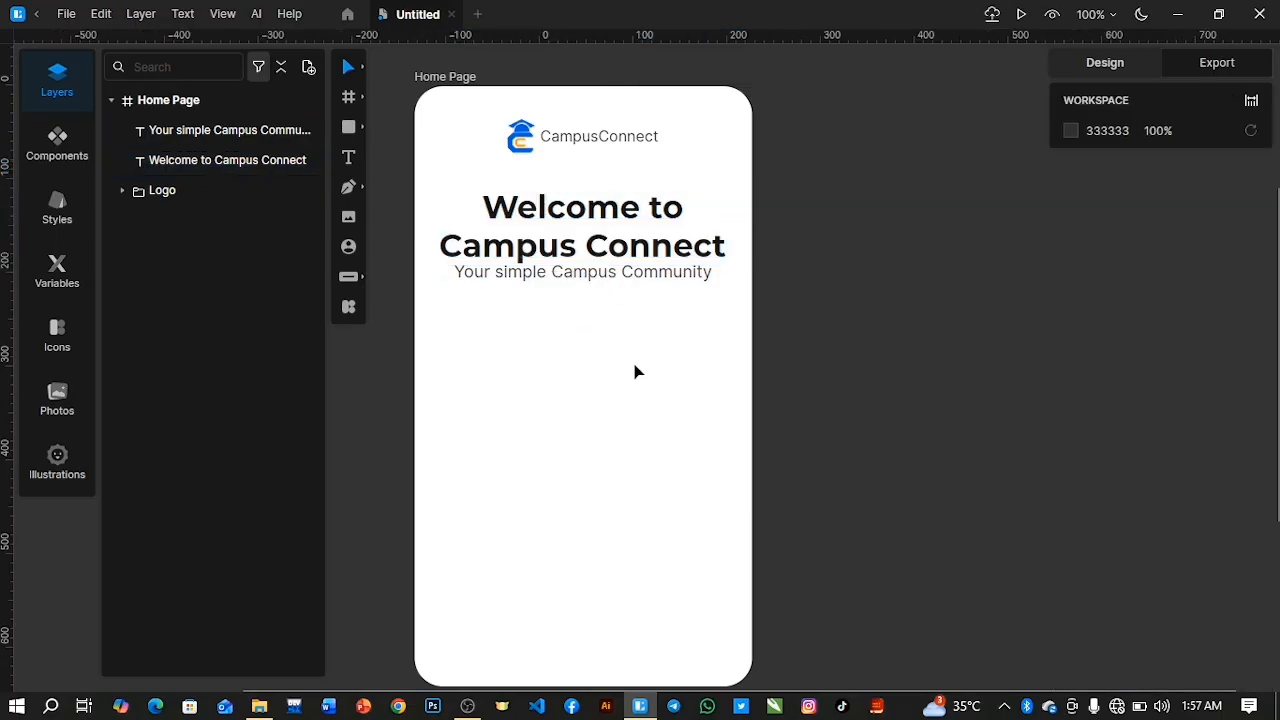
click(580, 276)
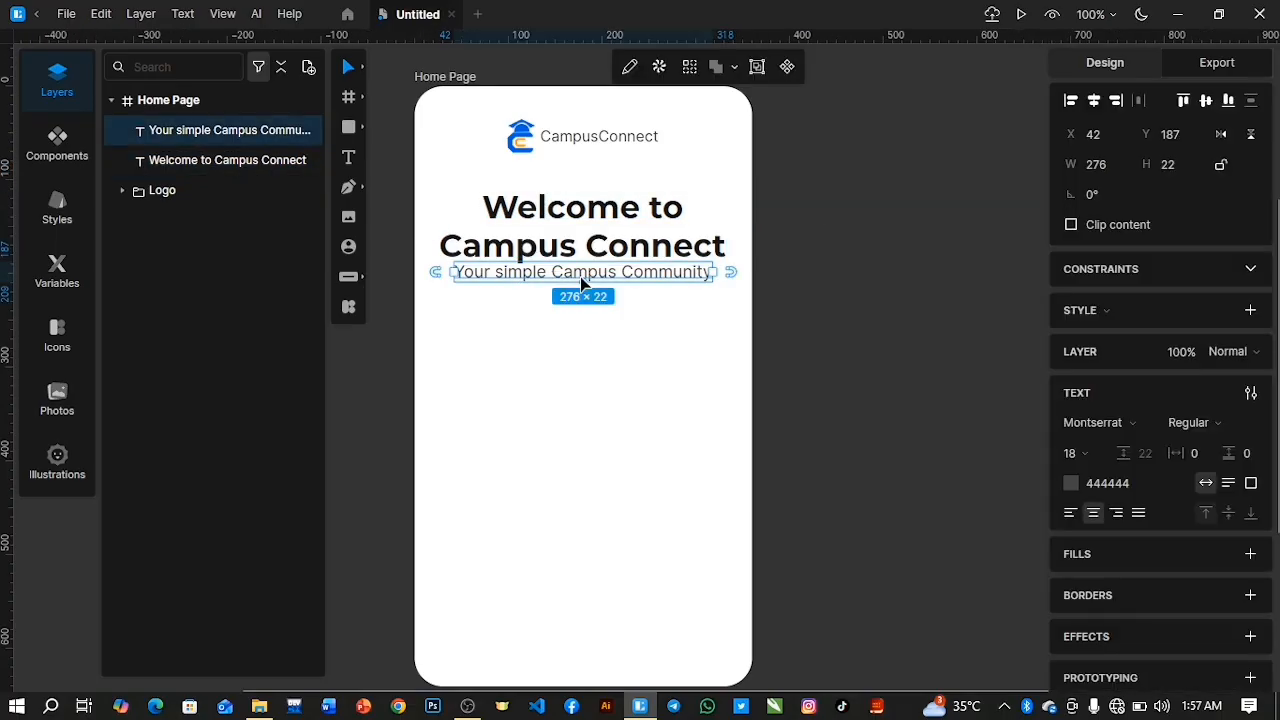
click(540, 377)
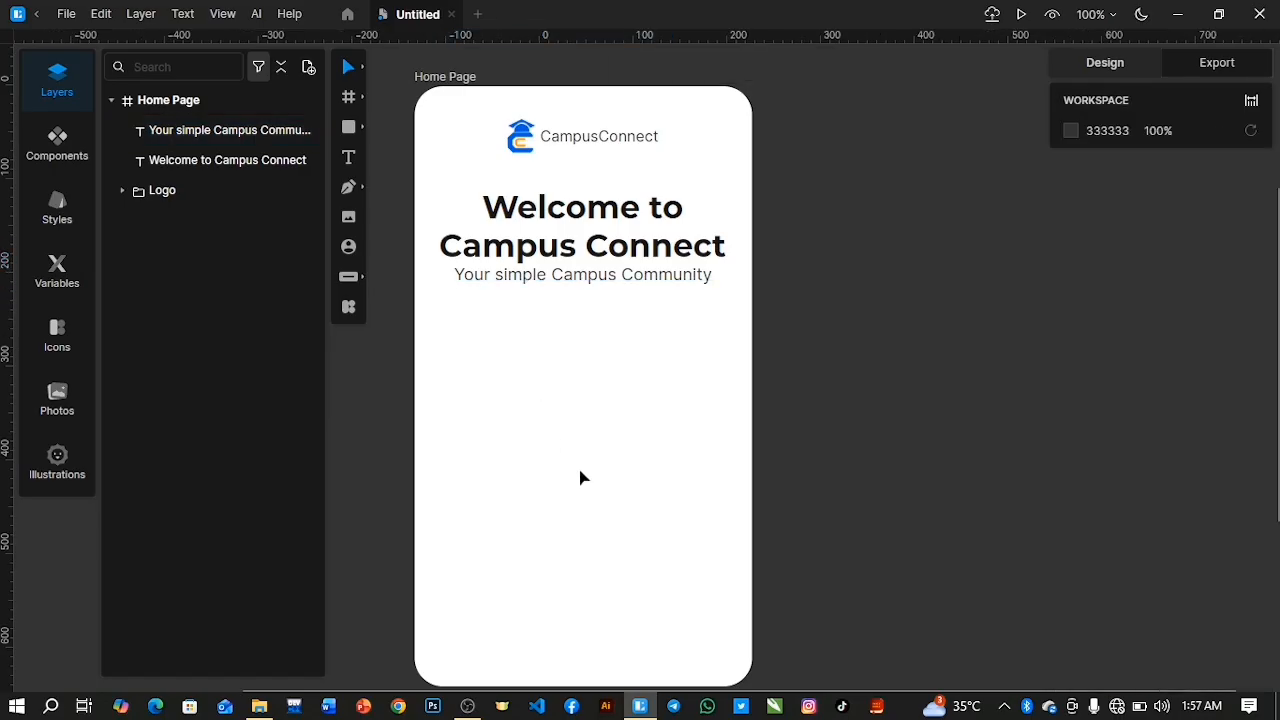
Place the Home-Image picture below the tagline across the full page width, about 360 × 256 at X 0, Y 227.
scroll(580, 478, down, 2)
scroll(580, 478, up, 3)
scroll(580, 478, down, 1)
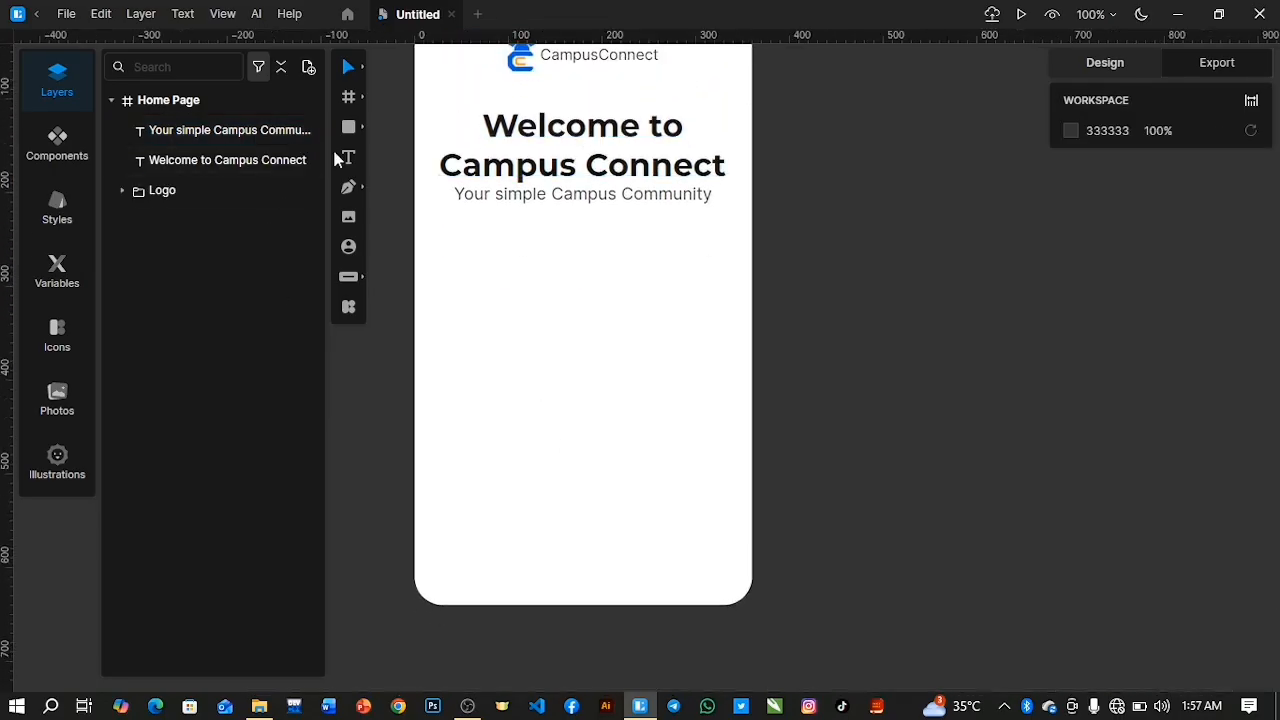
click(349, 218)
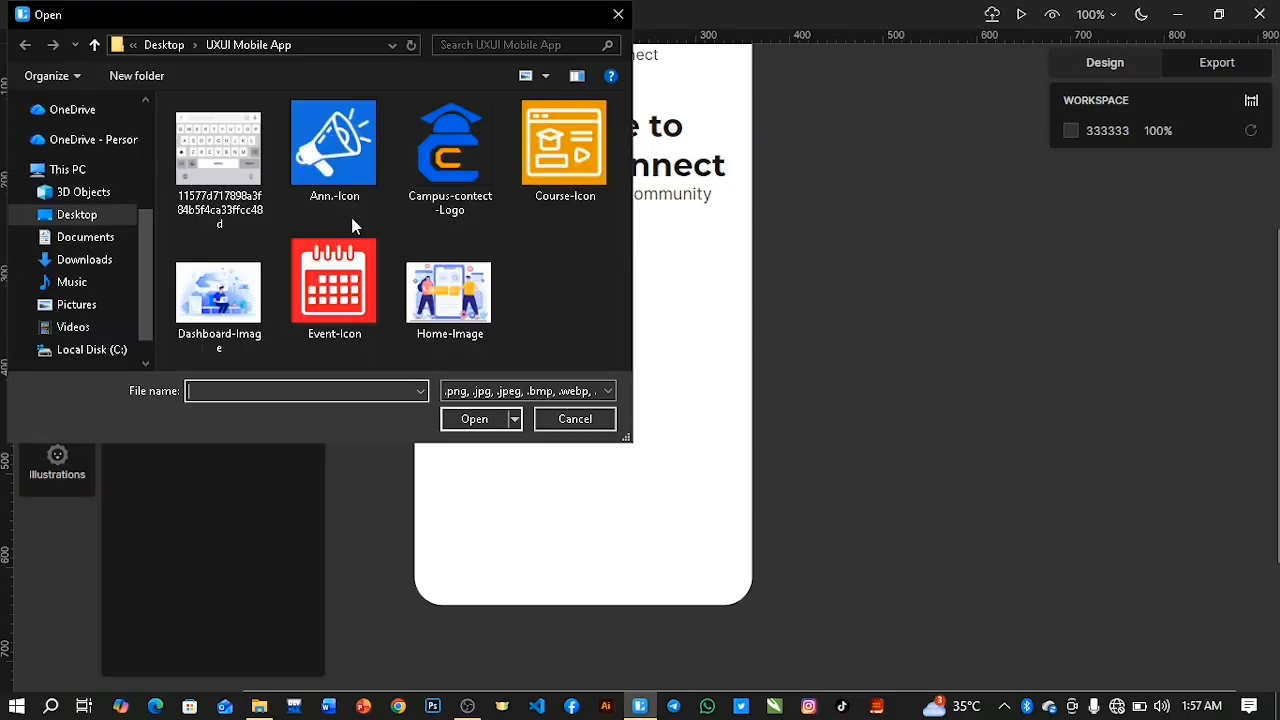
click(449, 293)
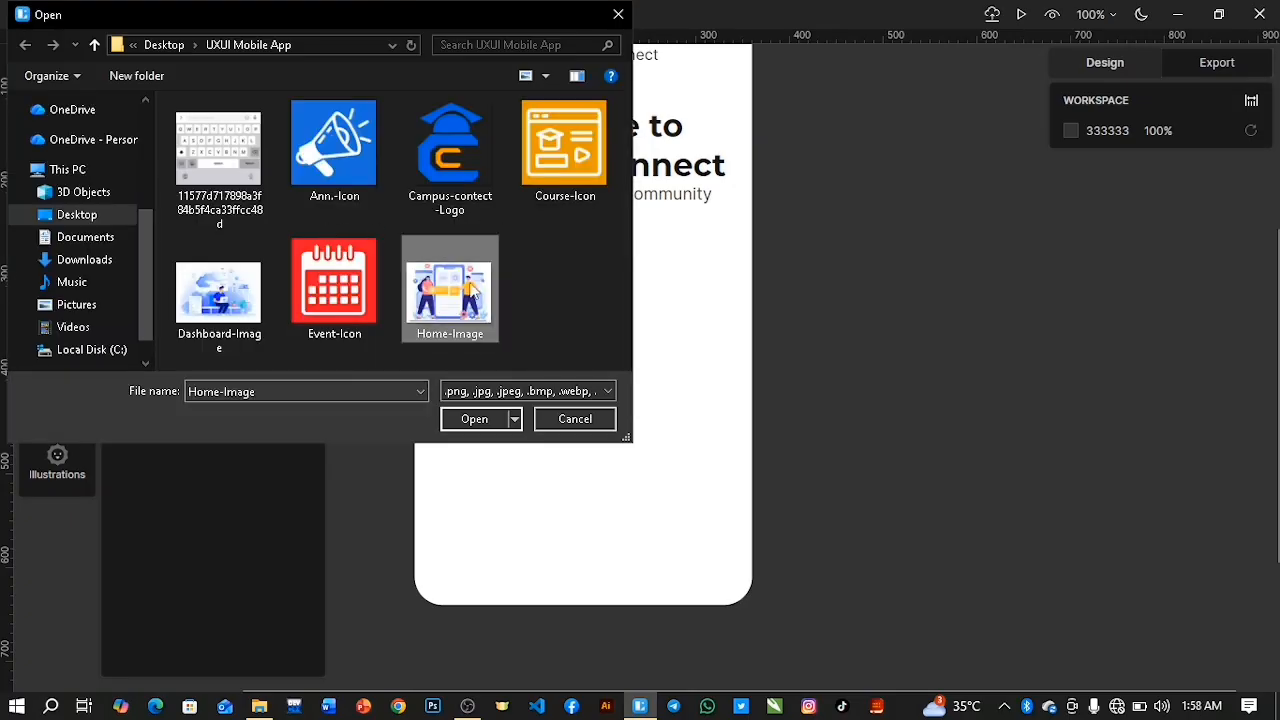
click(475, 419)
drag(415, 218, 752, 425)
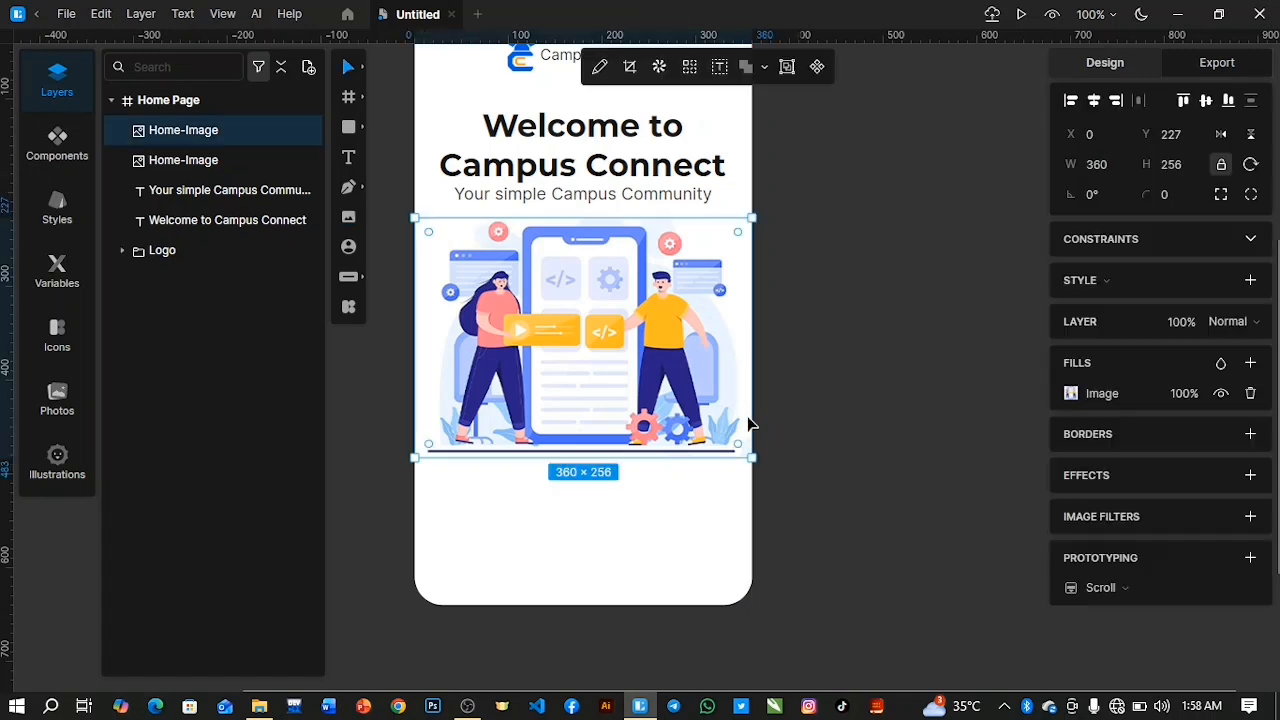
Nudge the illustration vertically to about Y 223, just below the tagline.
key(Up)
key(Up)
key(Up)
key(Up)
key(Up)
key(Up)
key(Up)
key(Up)
key(Up)
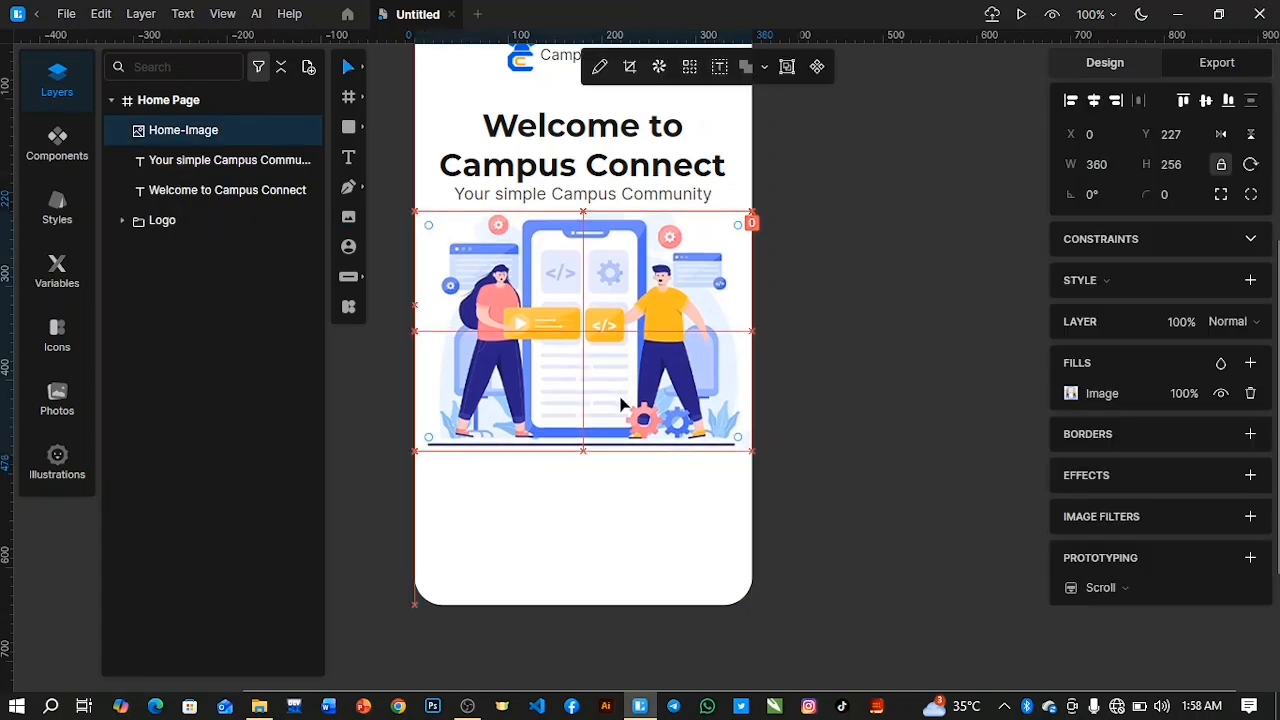
key(Down)
key(Down)
key(Down)
scroll(620, 404, down, 1)
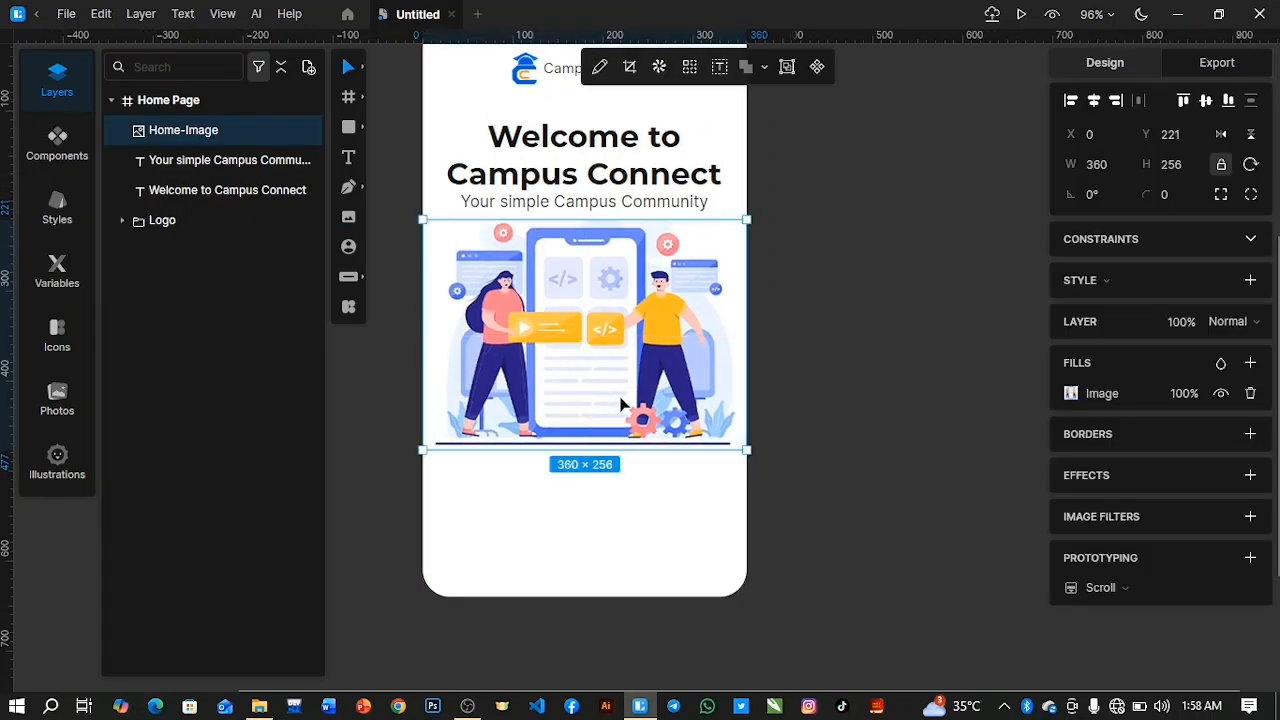
scroll(620, 404, up, 2)
key(Down)
key(Down)
key(Down)
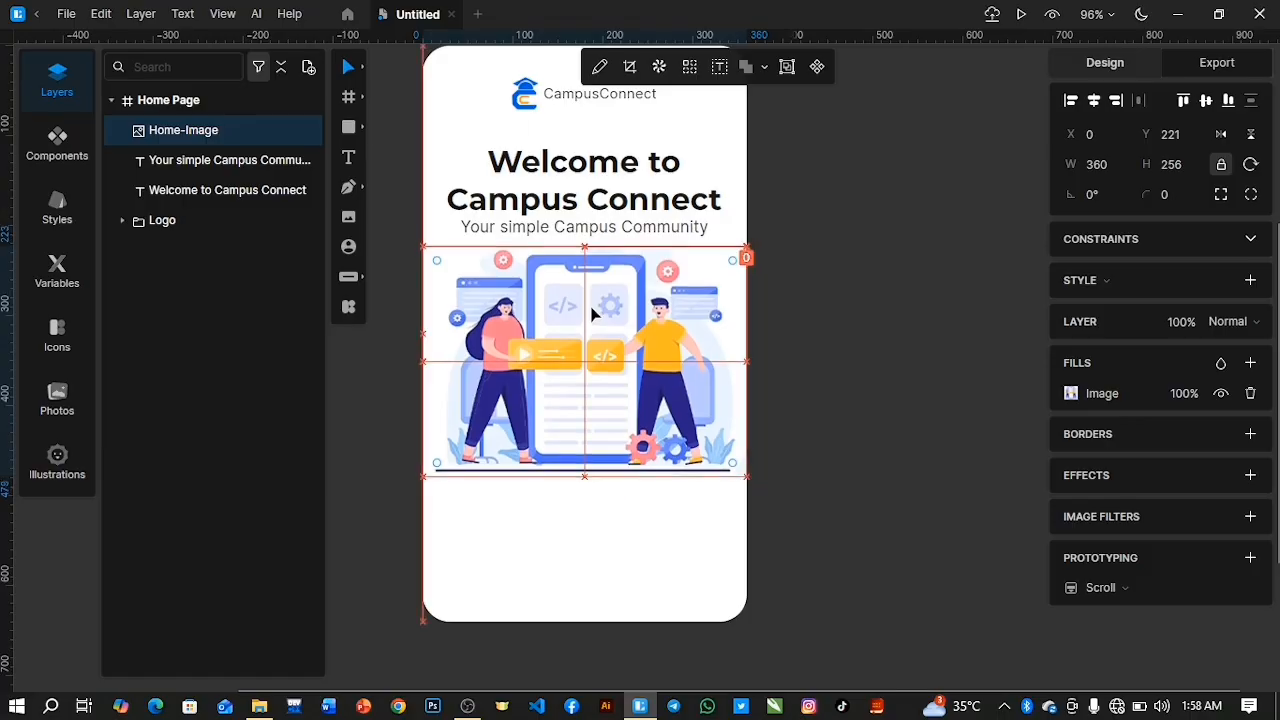
click(864, 401)
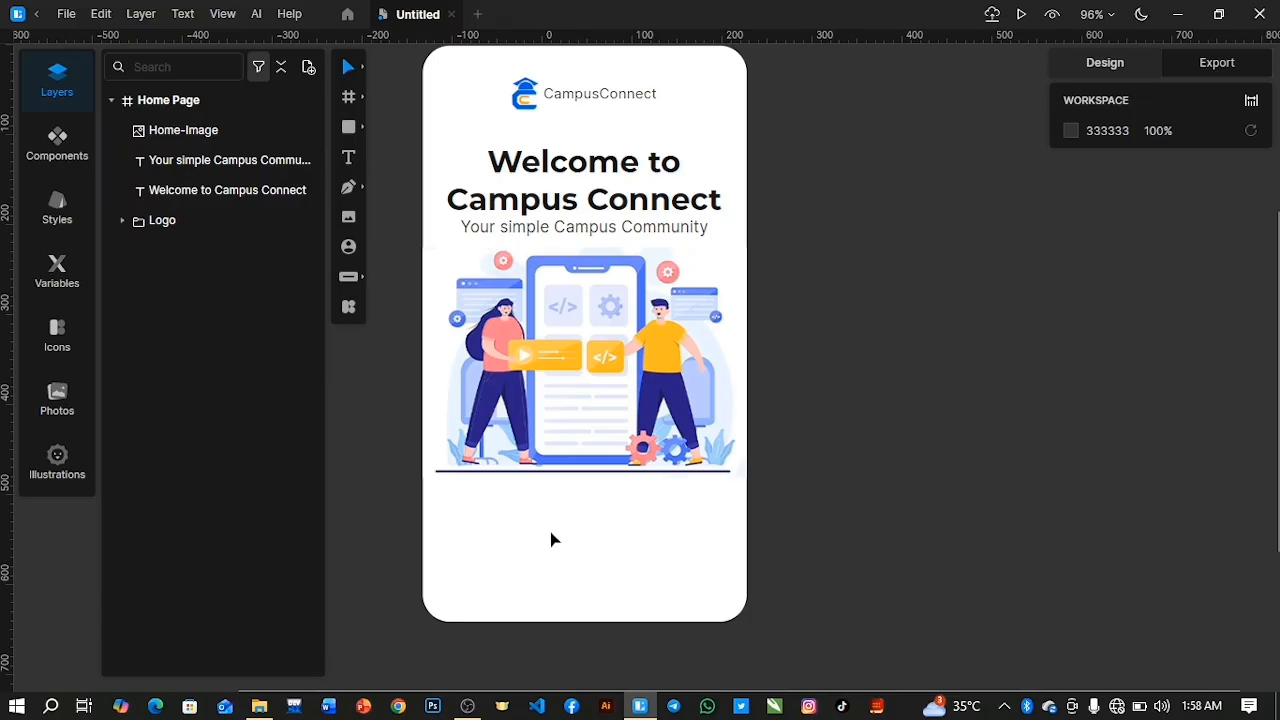
Draw a rectangle about 307 × 55 below the illustration and fill it with the logo's blue, #0061E0.
click(350, 130)
mouse_move(446, 516)
mouse_down()
mouse_move(449, 529)
mouse_move(723, 565)
mouse_up()
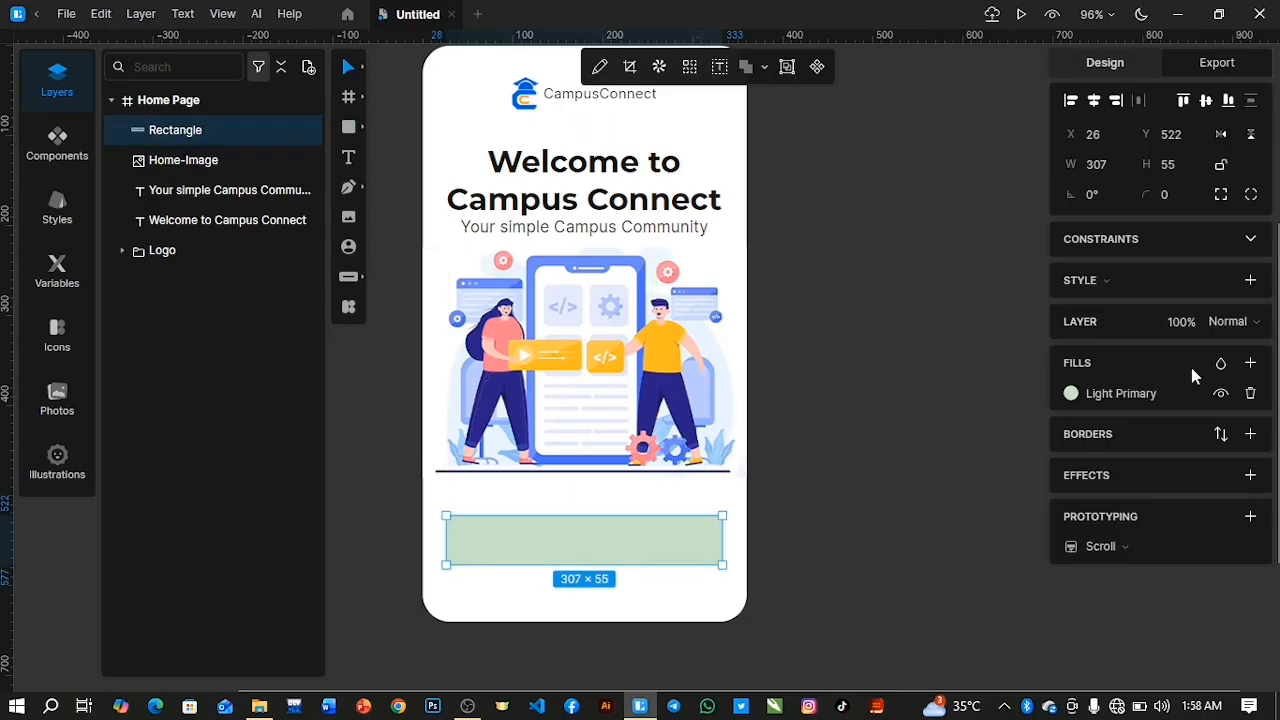
click(1071, 394)
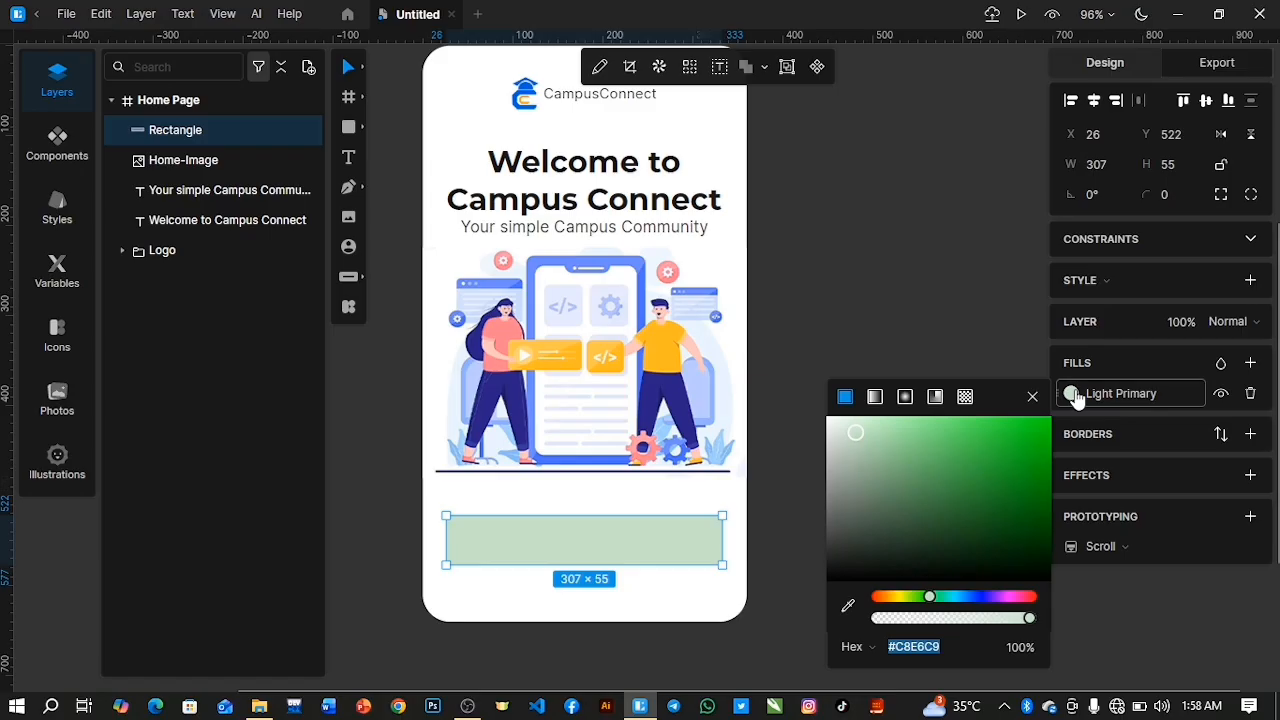
click(848, 606)
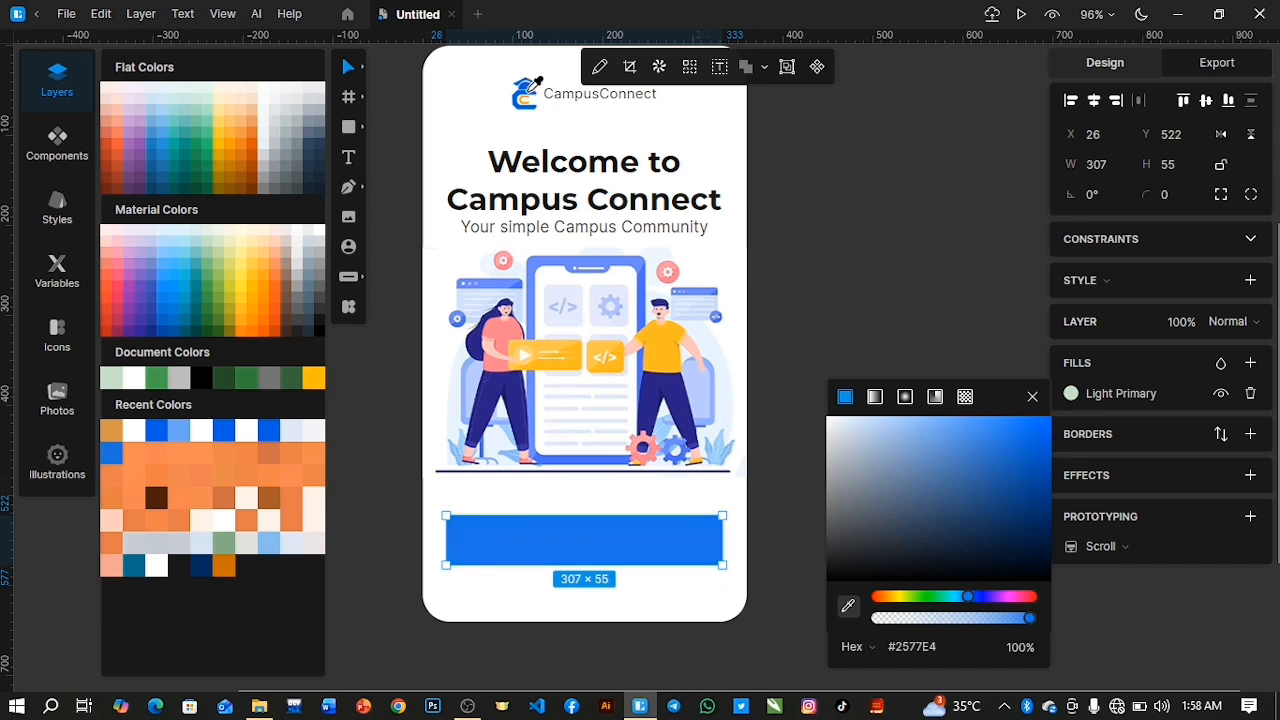
click(533, 82)
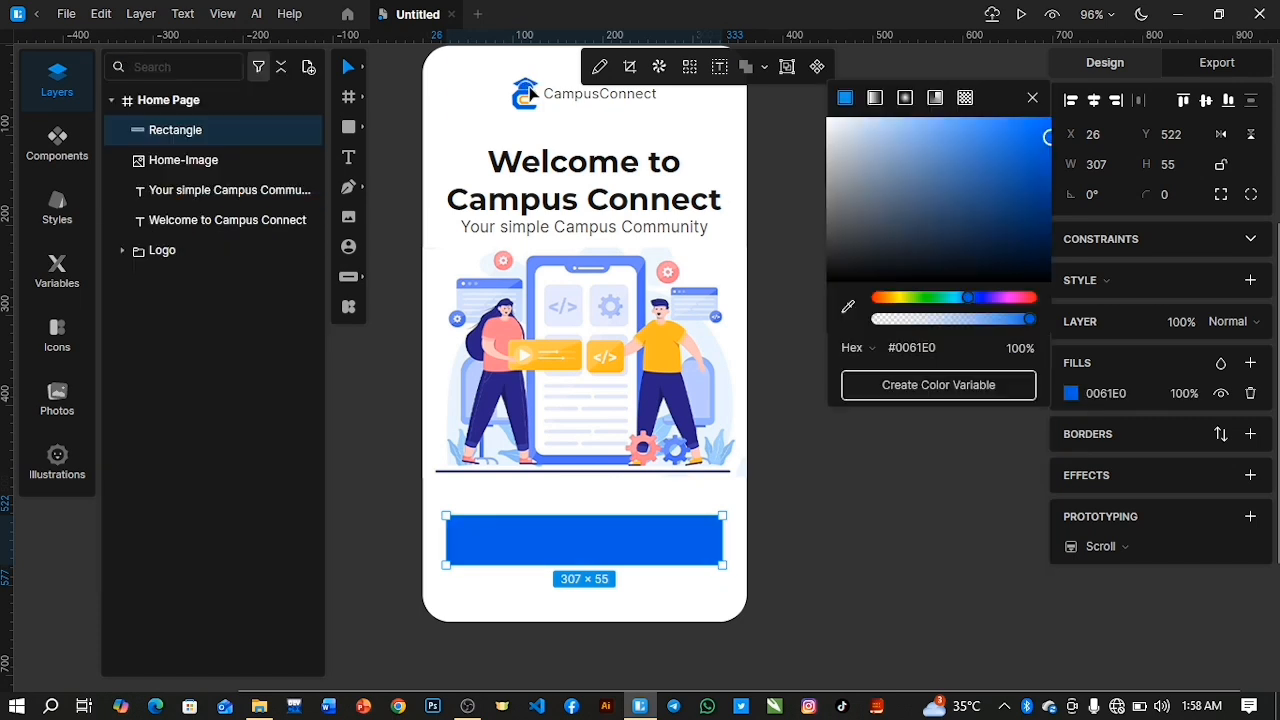
click(849, 310)
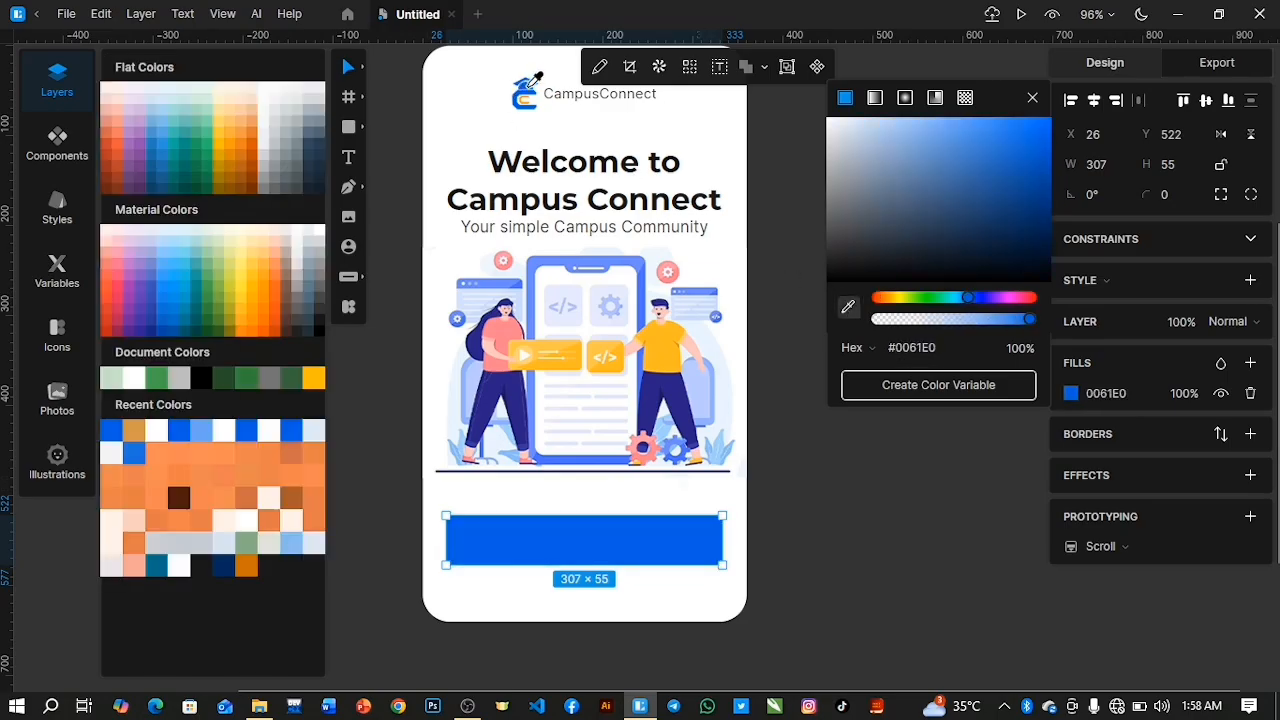
click(531, 85)
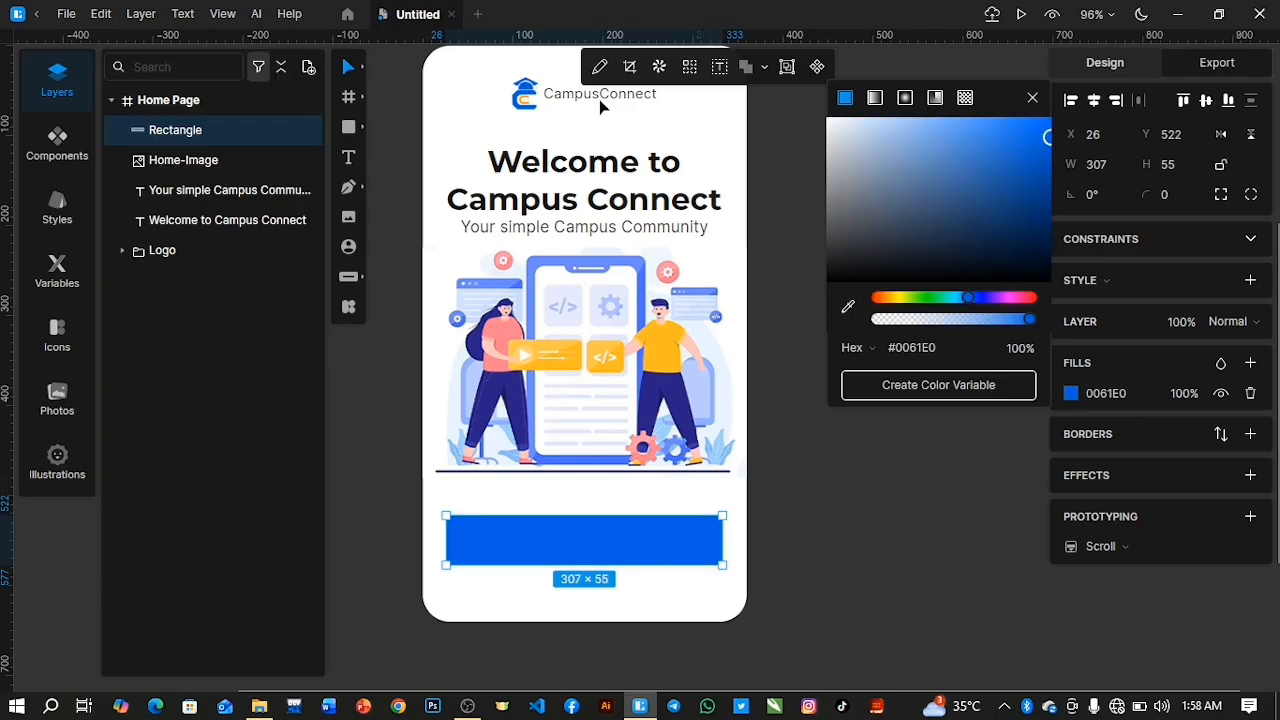
click(1031, 104)
Move the blue rectangle up to about Y 502 and set its corner radius to 10.
drag(608, 532, 609, 521)
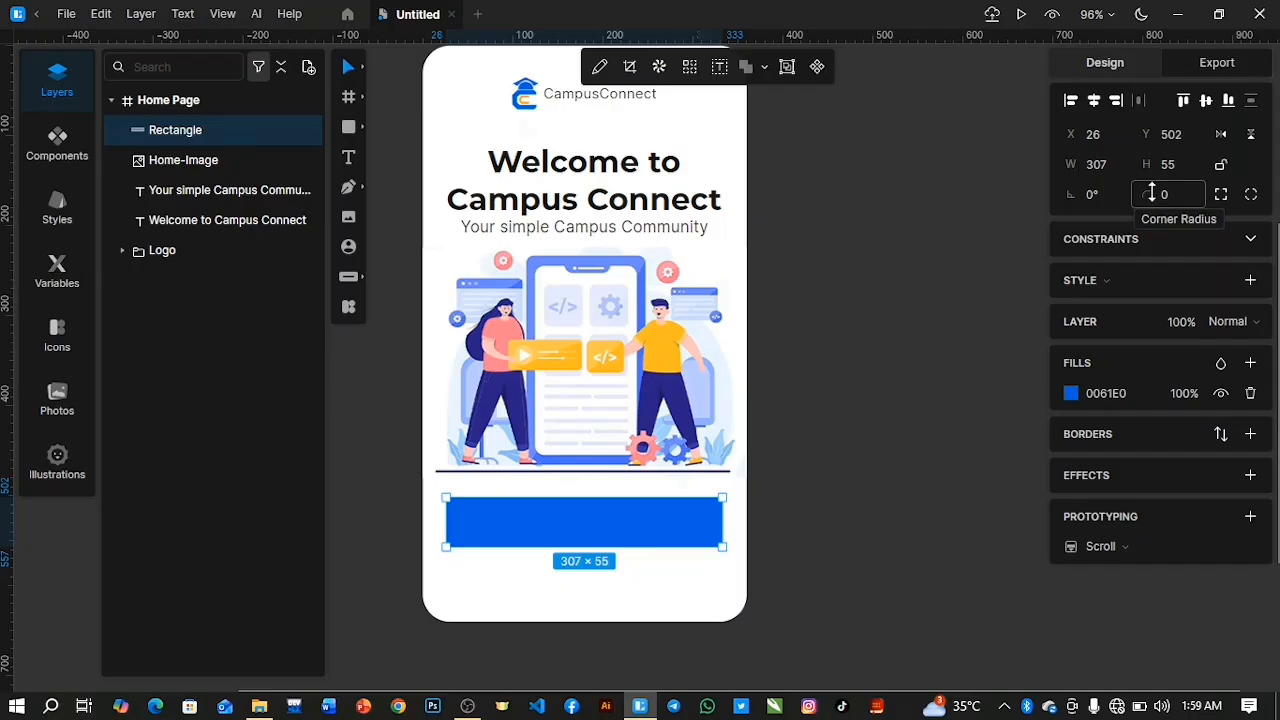
drag(1149, 197, 1141, 155)
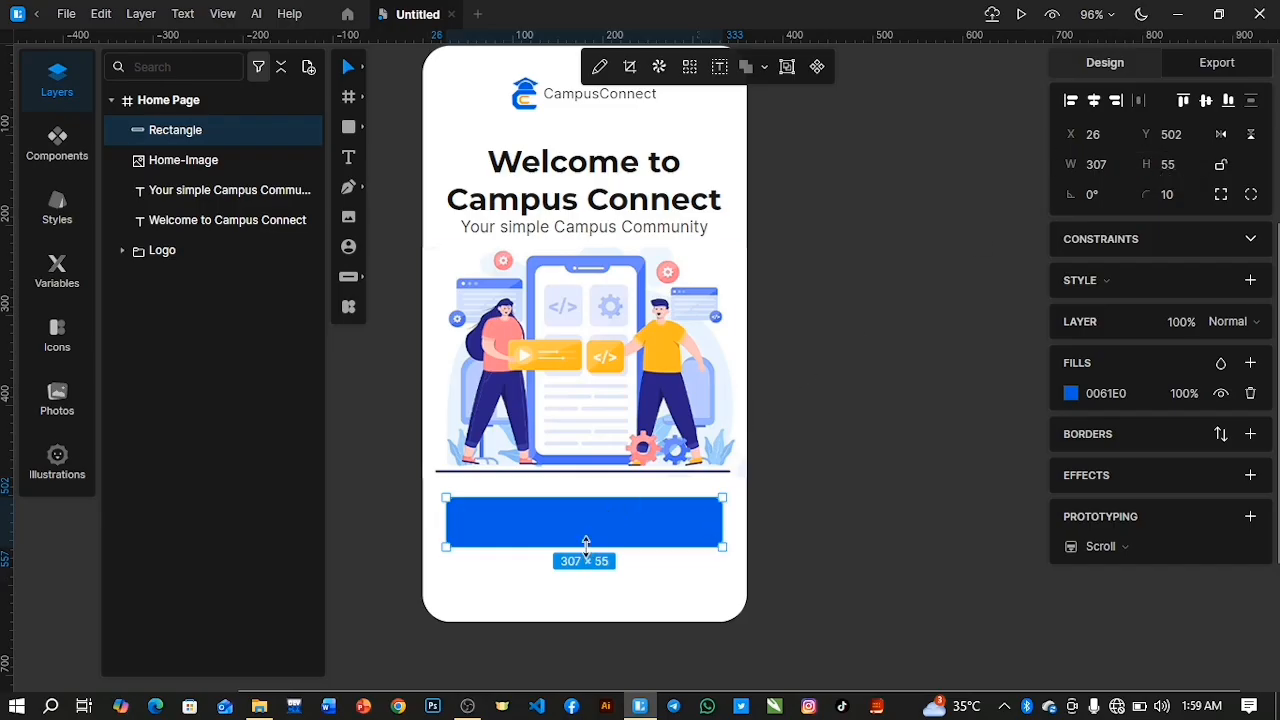
Reduce the blue rectangle's height to 53 and nudge it up to Y 494.
drag(586, 545, 586, 543)
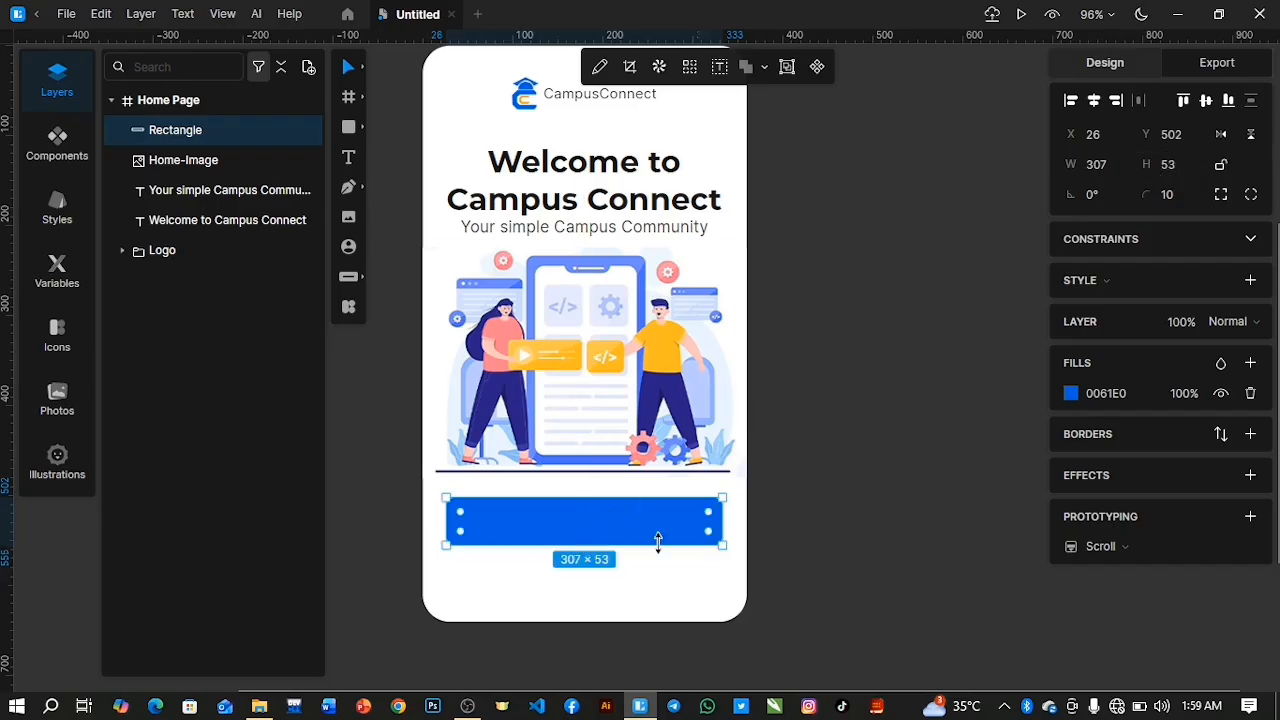
key(Up)
key(Up)
key(Up)
key(Up)
key(Up)
key(Up)
key(Up)
key(Up)
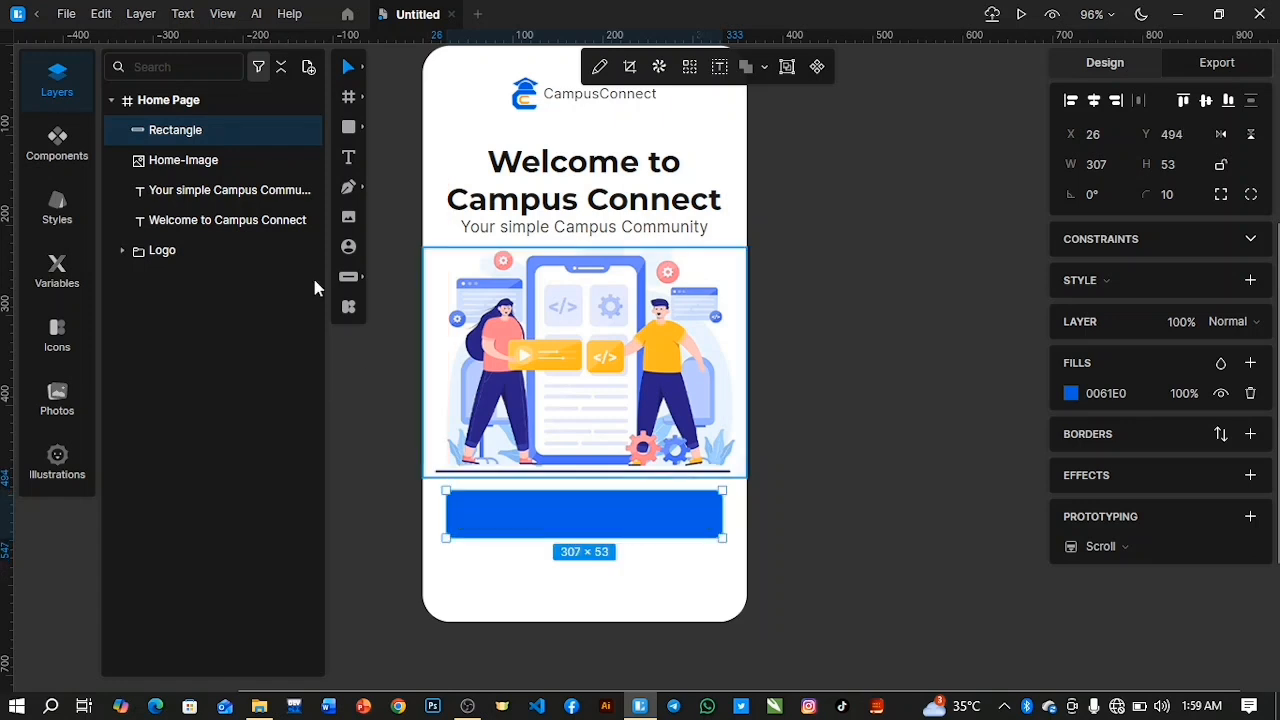
Add a text layer reading "Sign up" in the empty space below the blue rectangle.
click(348, 157)
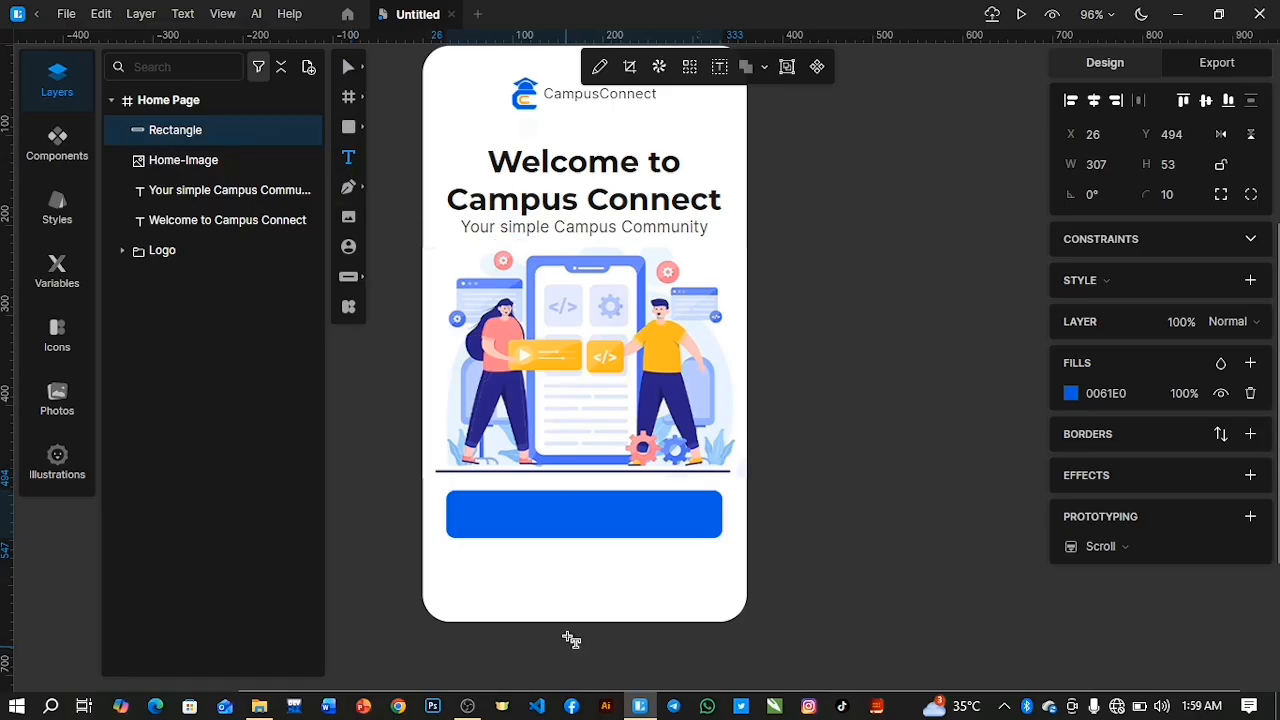
click(544, 587)
click(609, 482)
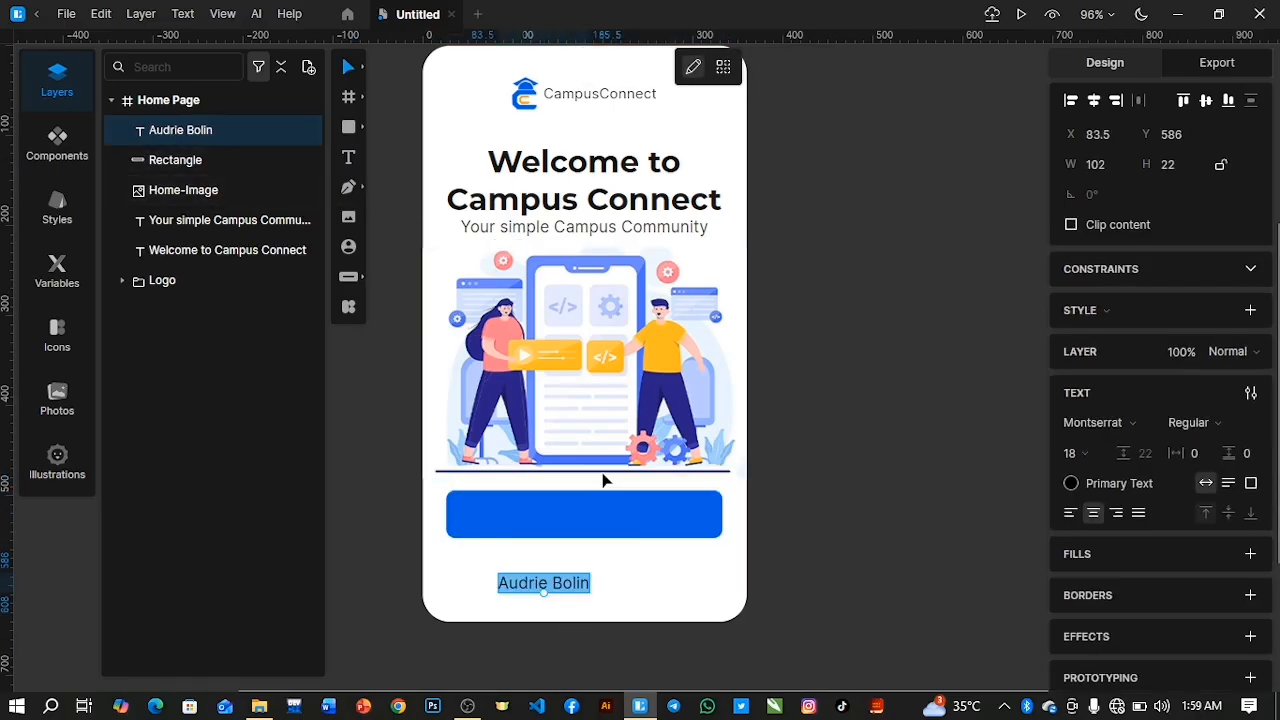
text(Sign)
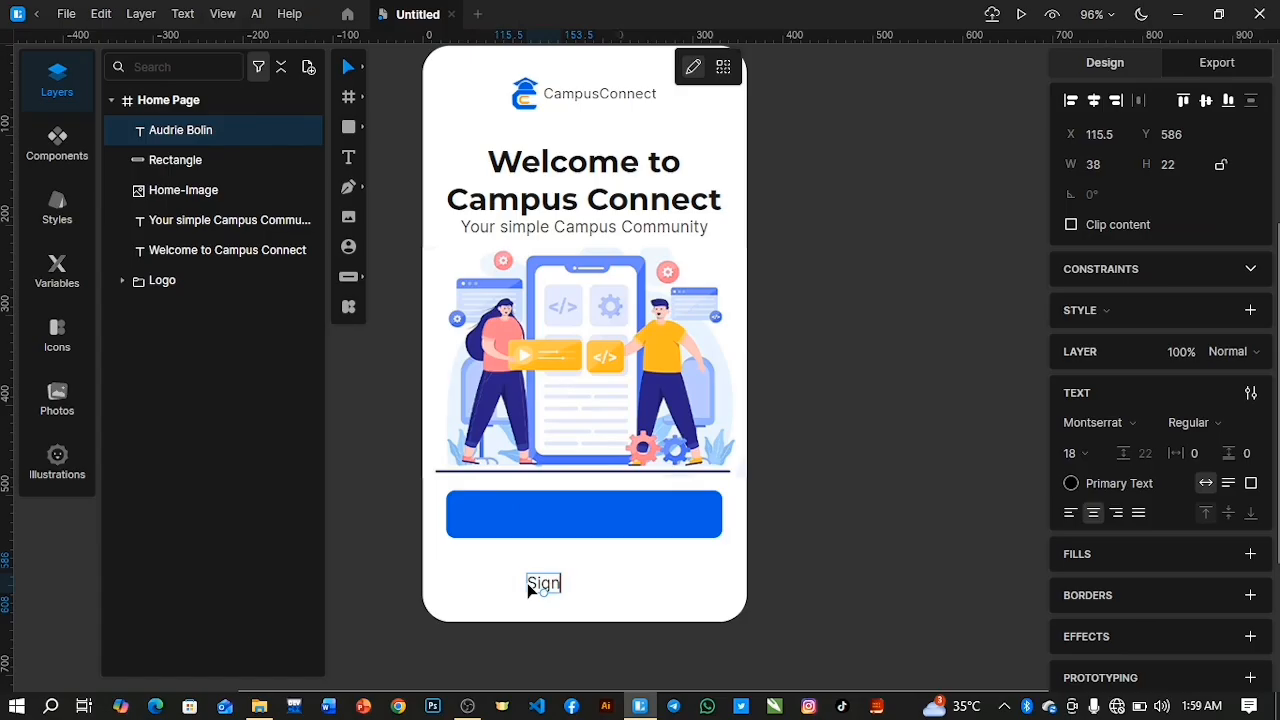
text( up)
Set the "Sign up" text to font size 24 and Medium weight.
key(ctrl+a)
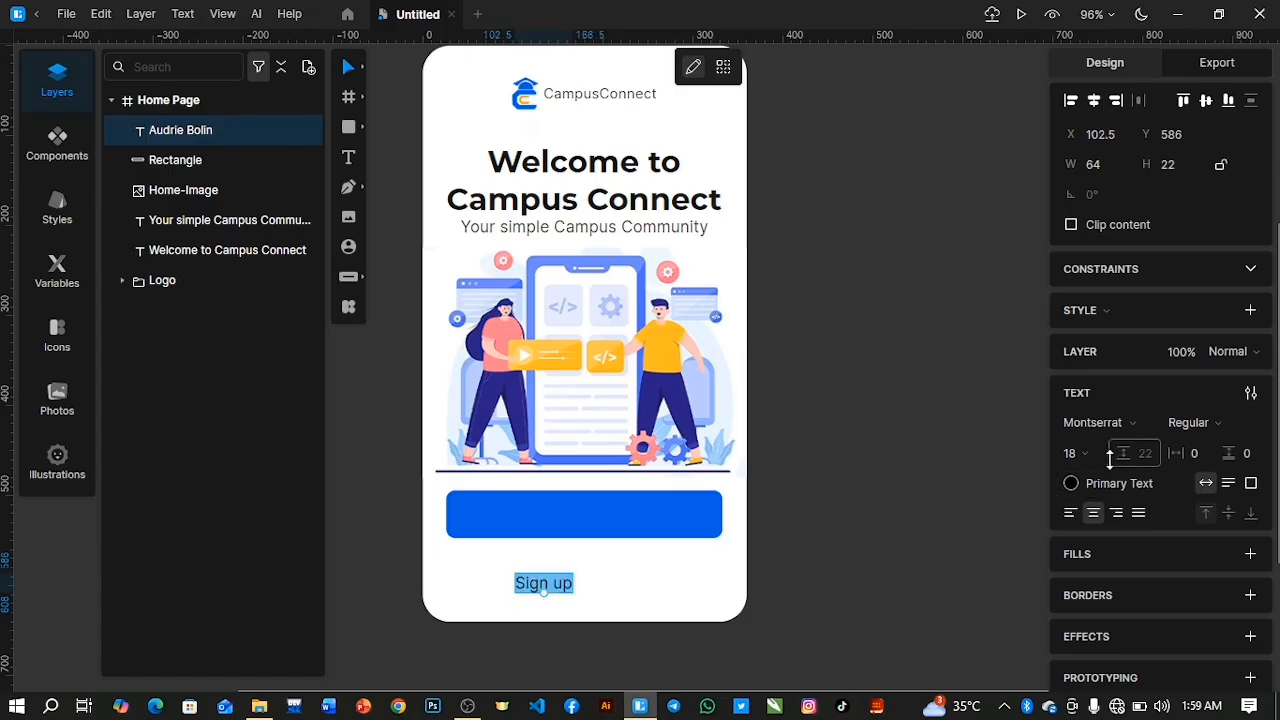
drag(1071, 455, 1063, 423)
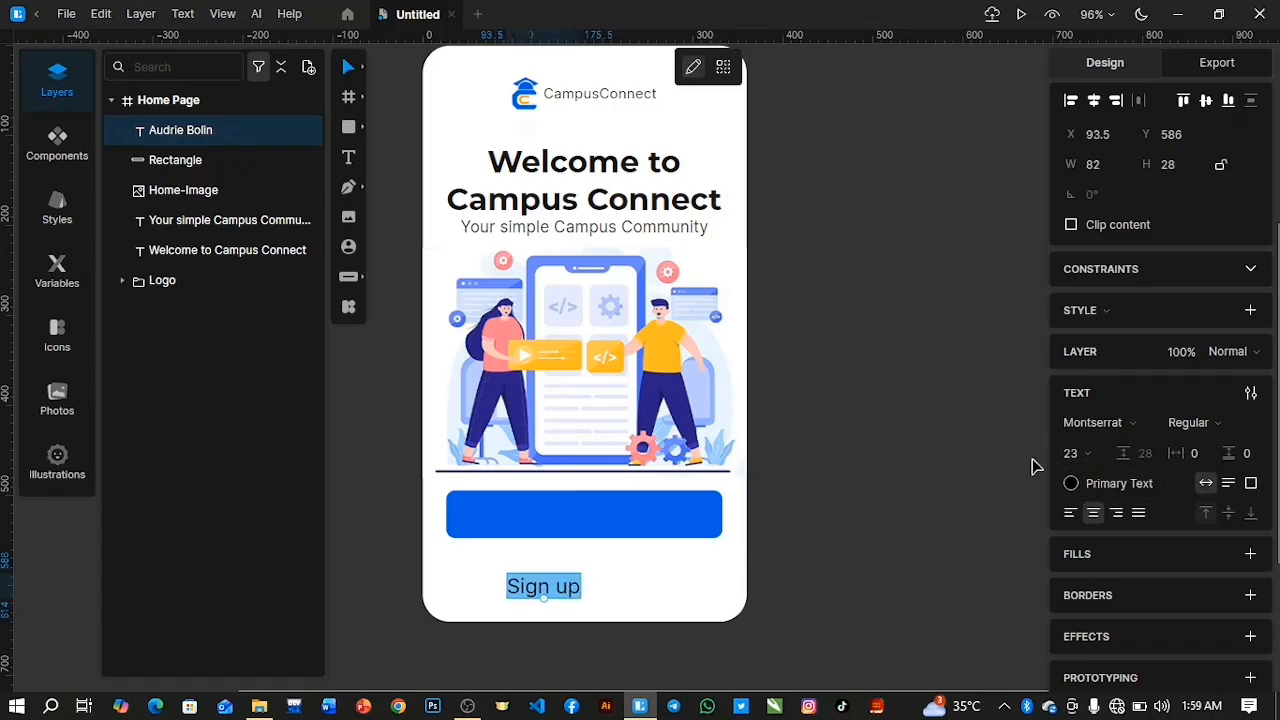
drag(1062, 452, 1062, 449)
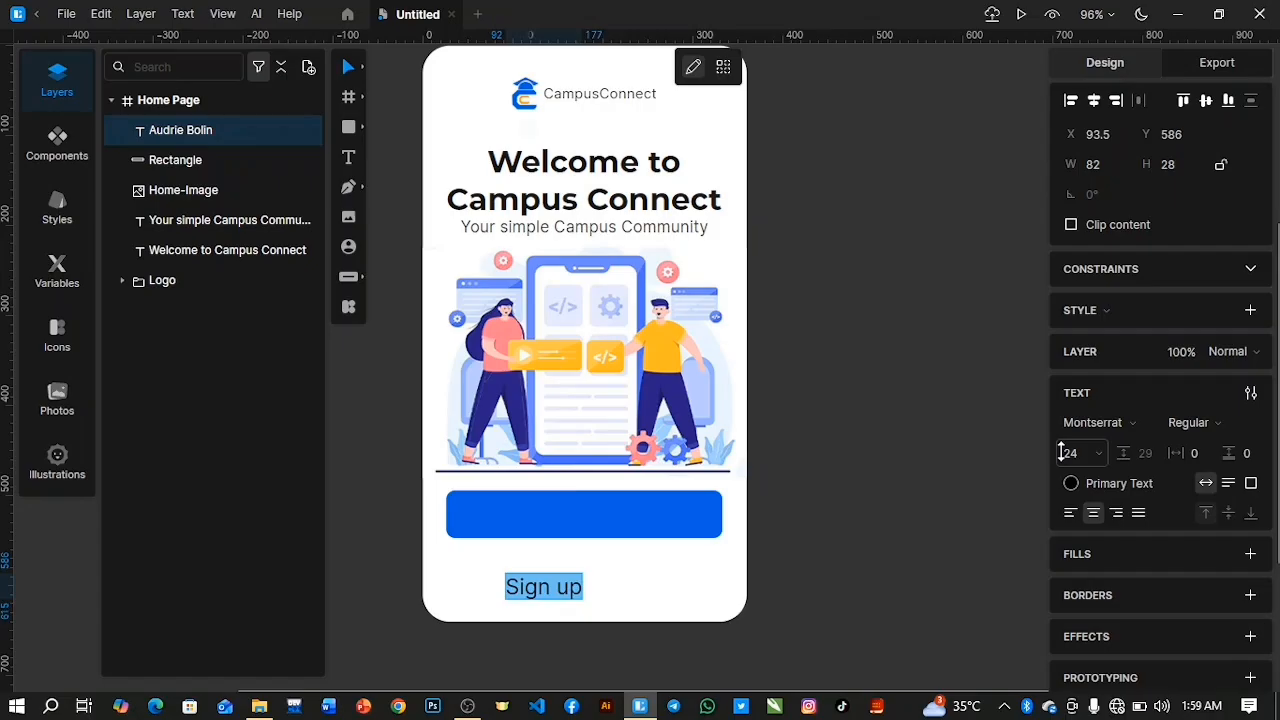
click(1226, 422)
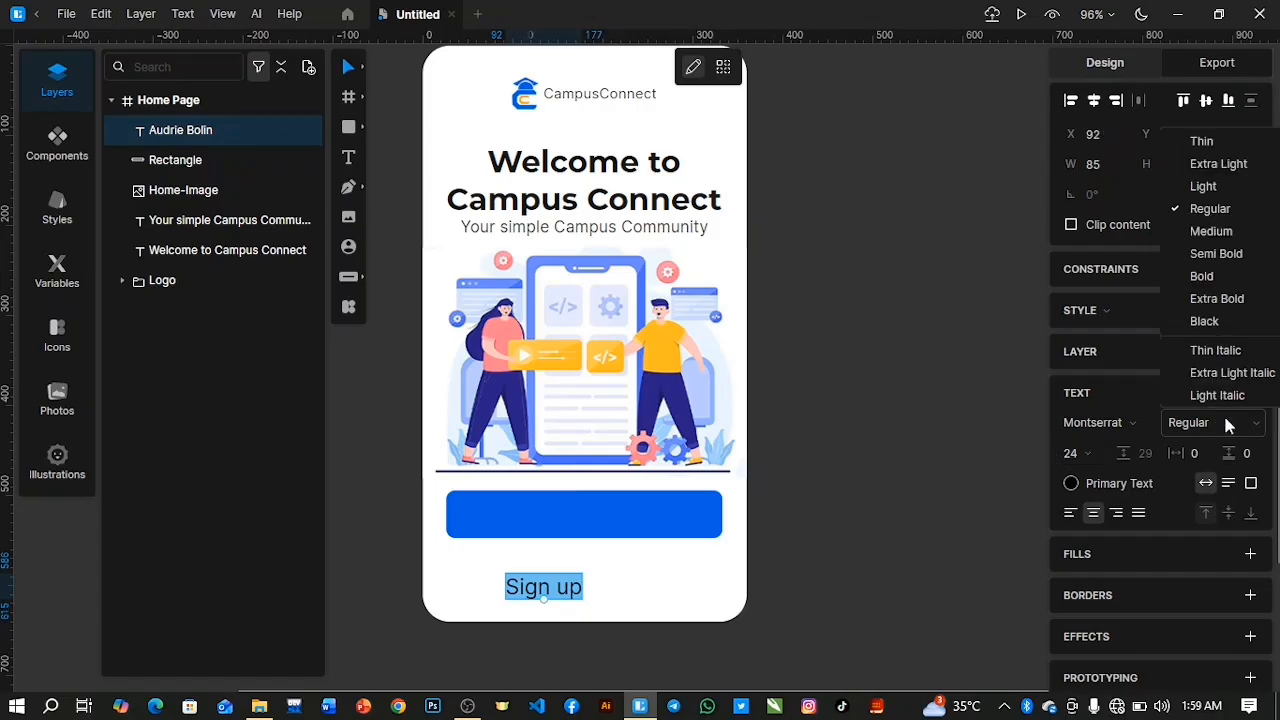
click(1218, 240)
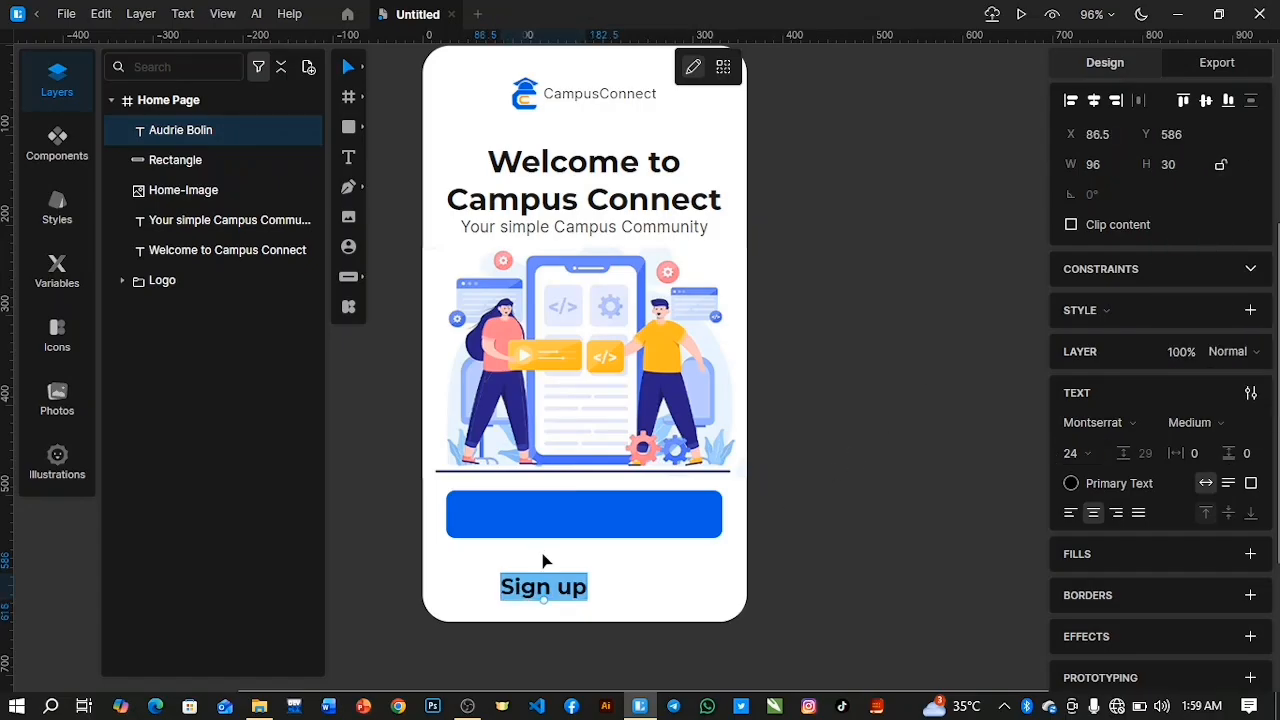
key(Escape)
Move the "Sign up" text onto the blue rectangle and colour it white, #FFFFFF.
drag(541, 590, 584, 518)
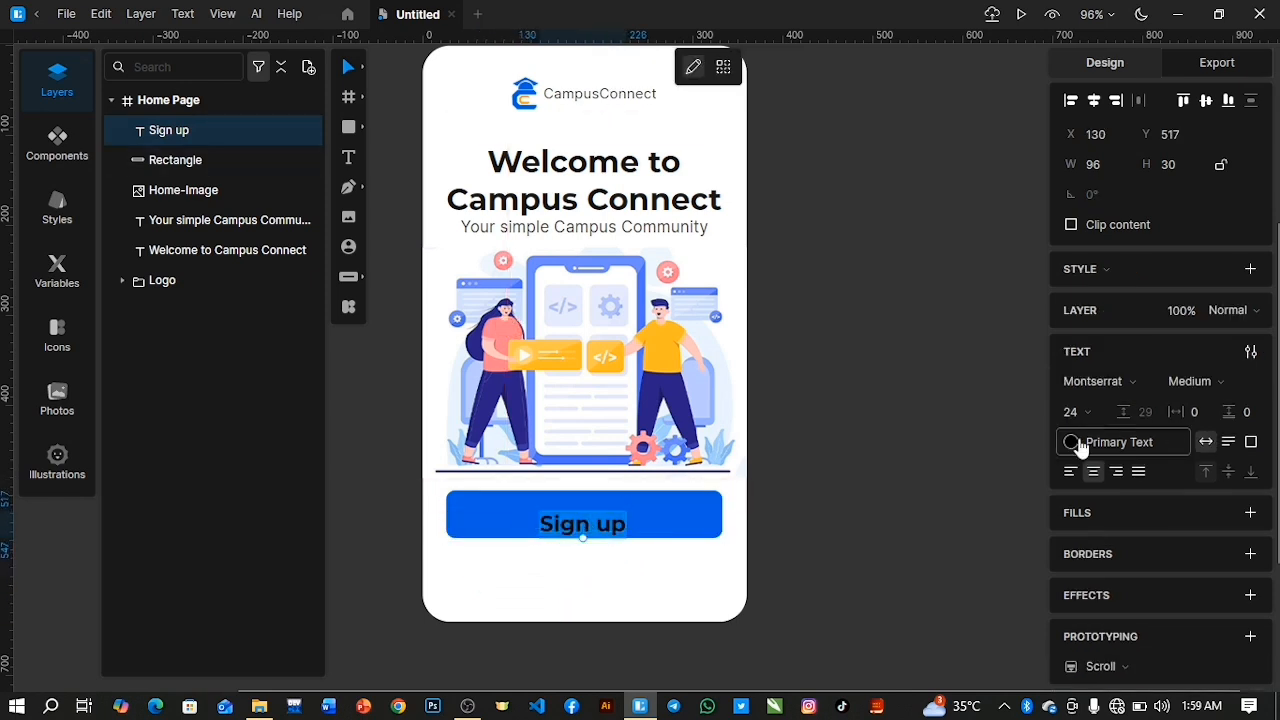
click(1071, 442)
click(828, 378)
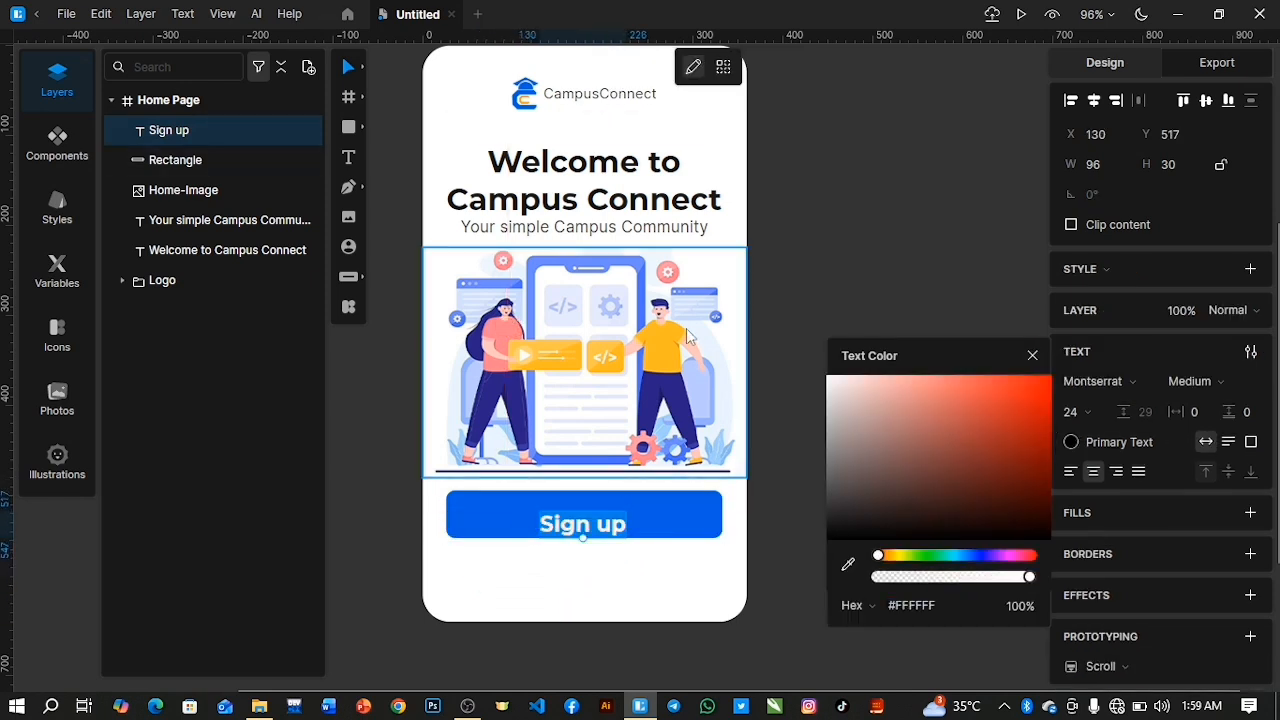
click(1032, 355)
Change the "Sign up" text's font weight to Regular.
click(1195, 385)
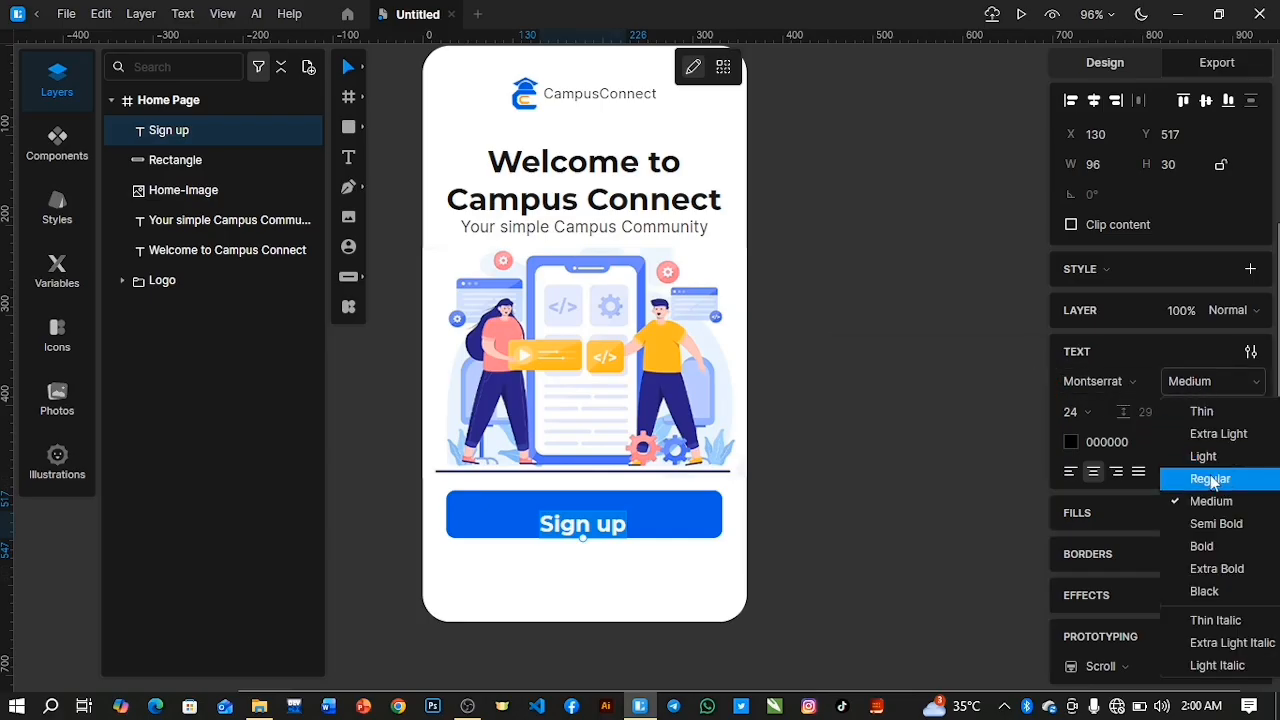
click(1205, 479)
click(588, 547)
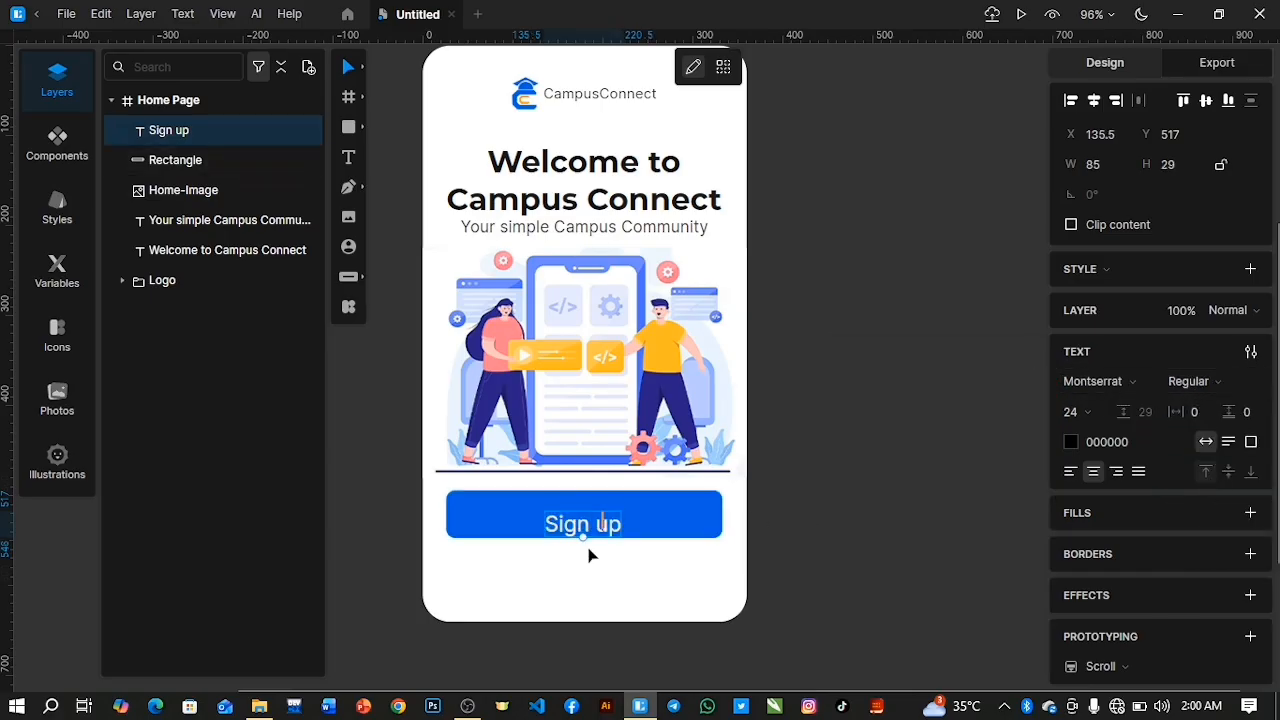
key(Escape)
Nudge the "Sign up" text up and align it with the blue rectangle on both horizontal and vertical centres.
key(Up)
key(Up)
key(Up)
key(Up)
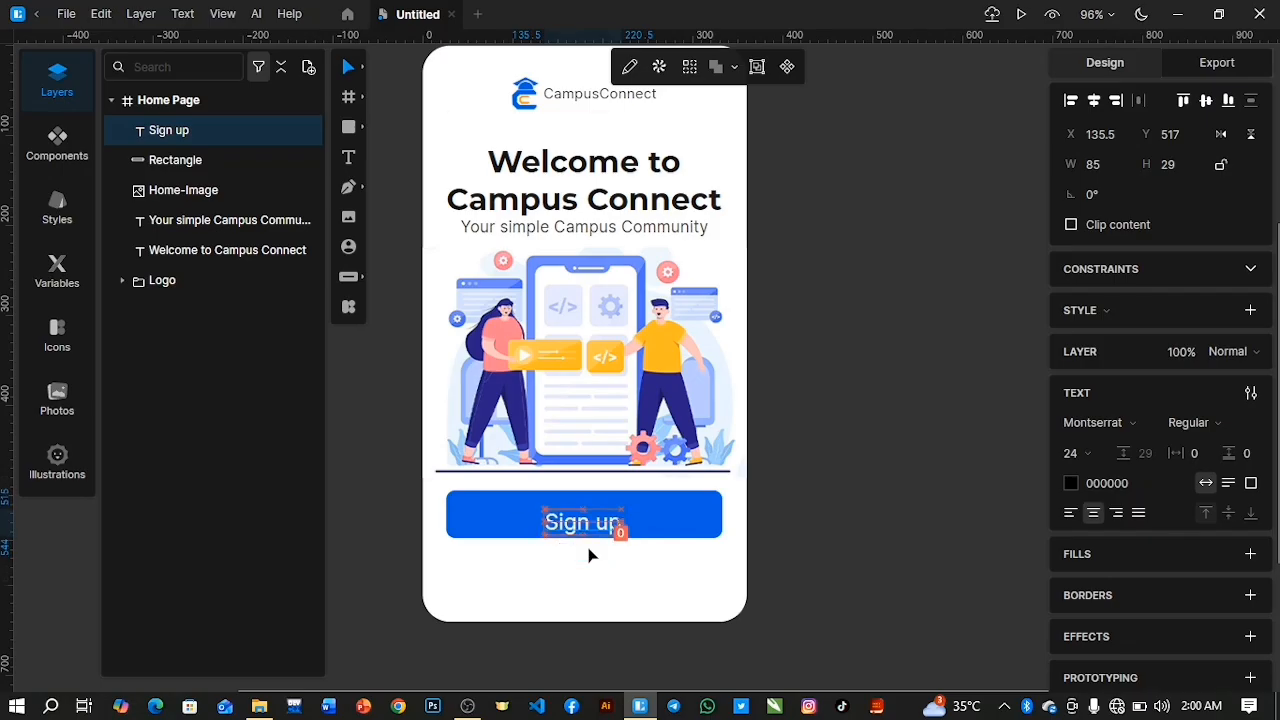
shift+click(239, 160)
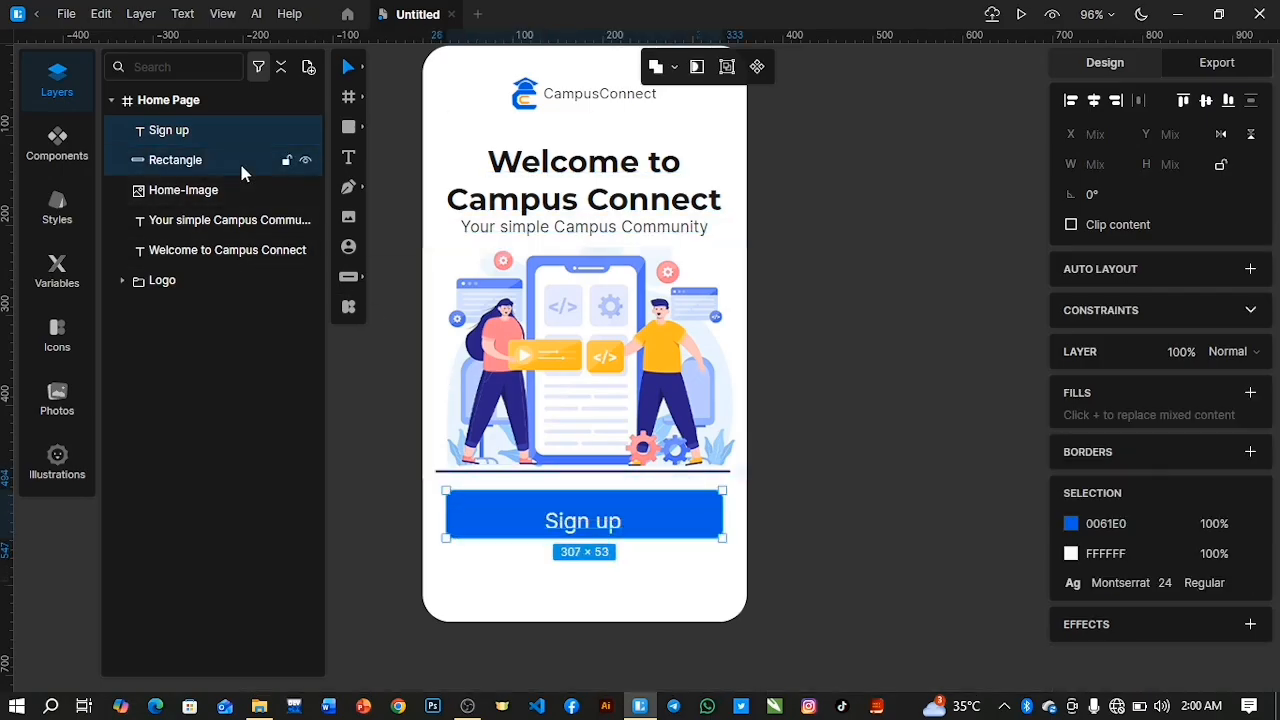
click(1093, 101)
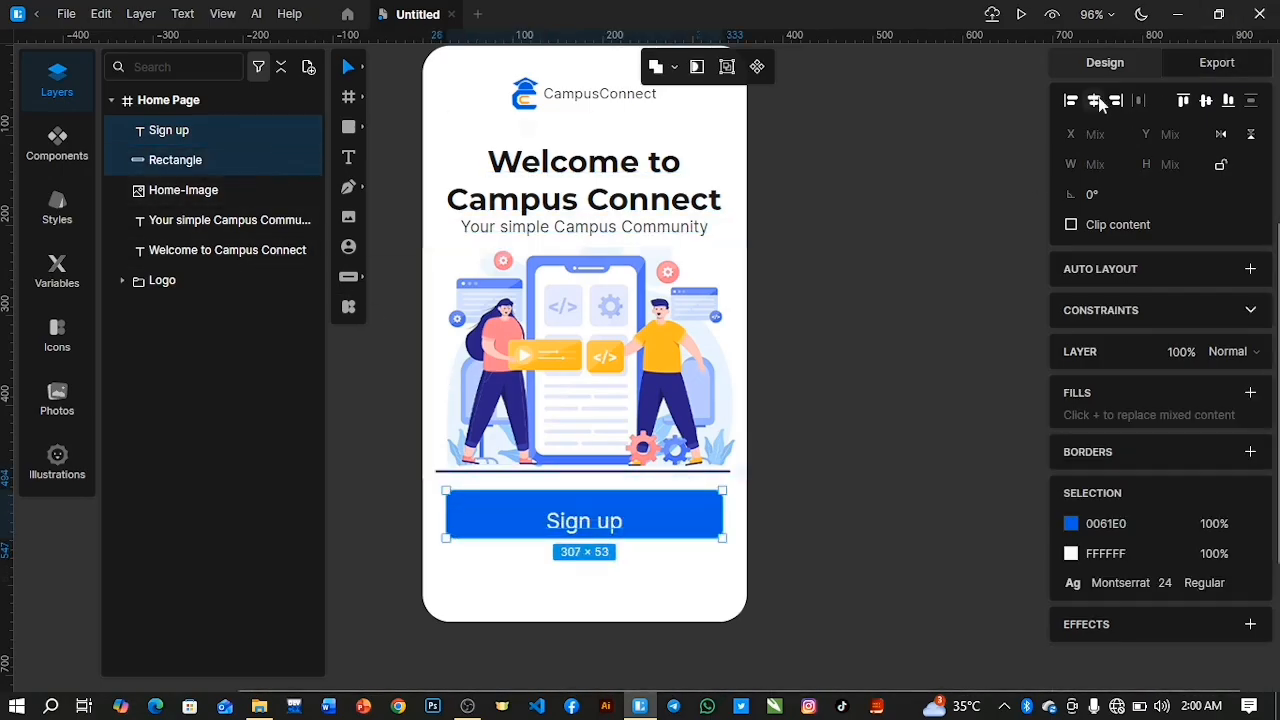
click(1206, 100)
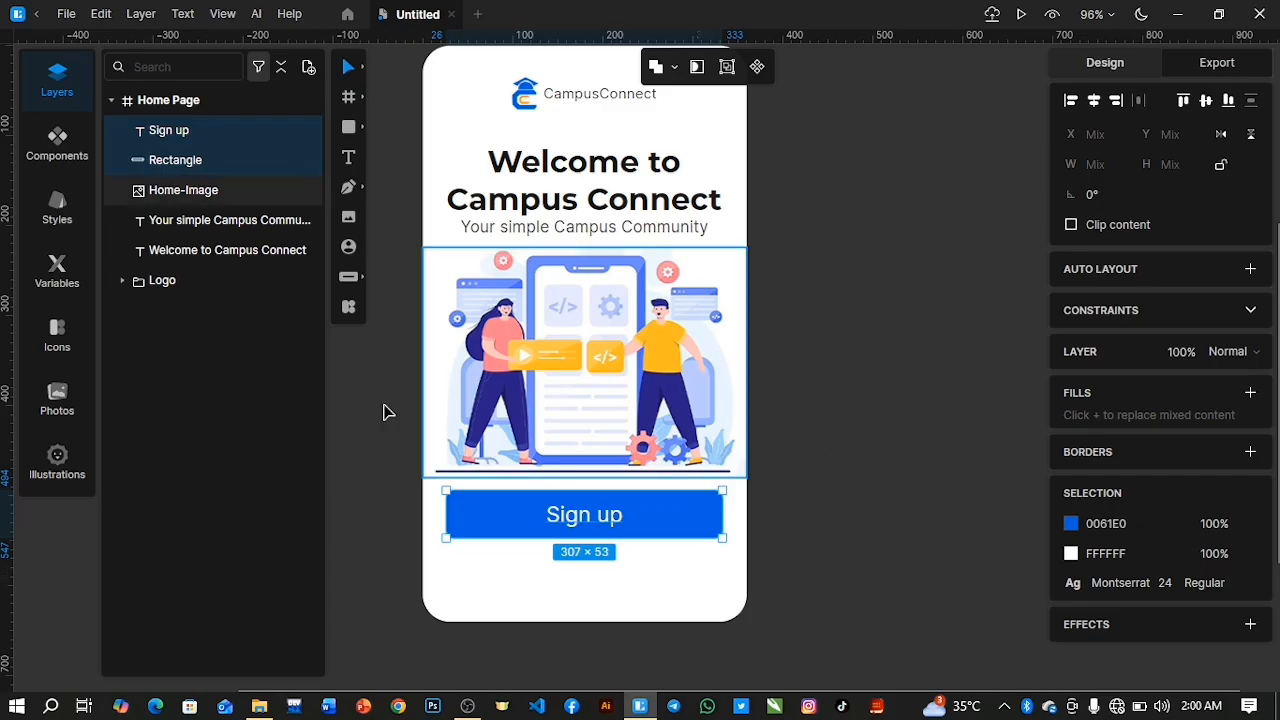
Group the "Sign up" text with the blue rectangle and rename the group "Sign Up".
key(ctrl+g)
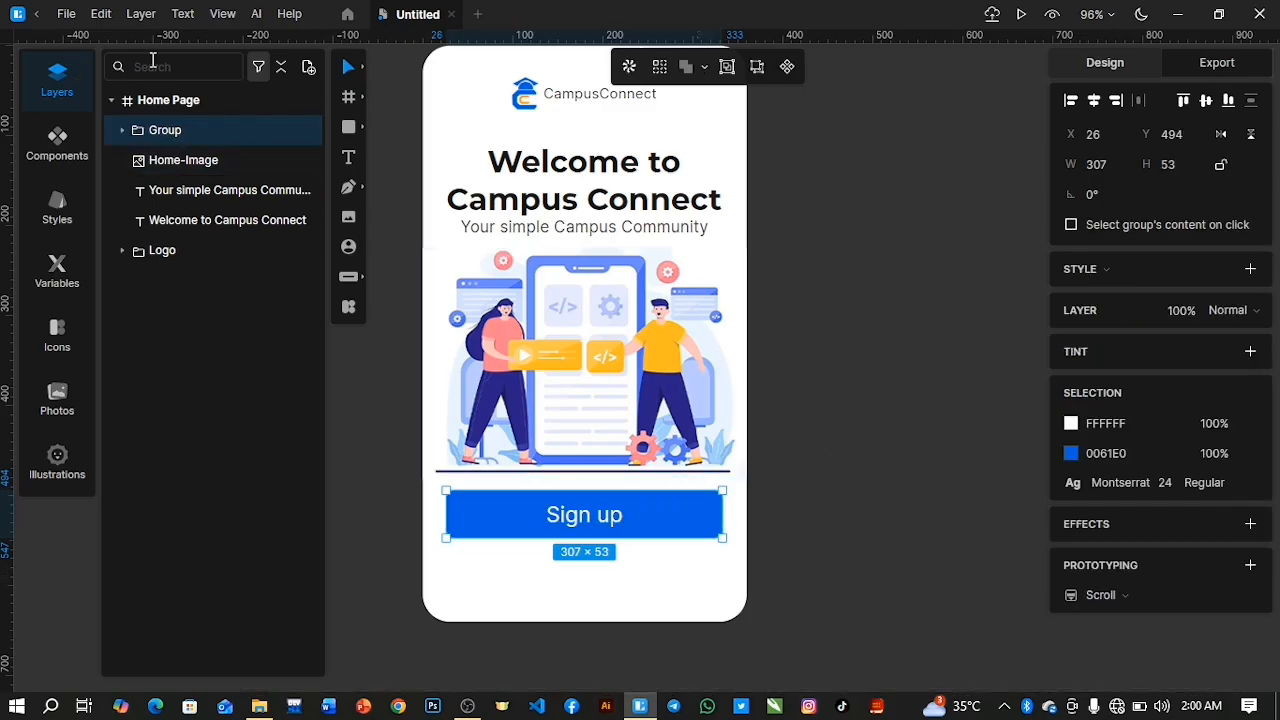
double_click(165, 131)
text(Sign)
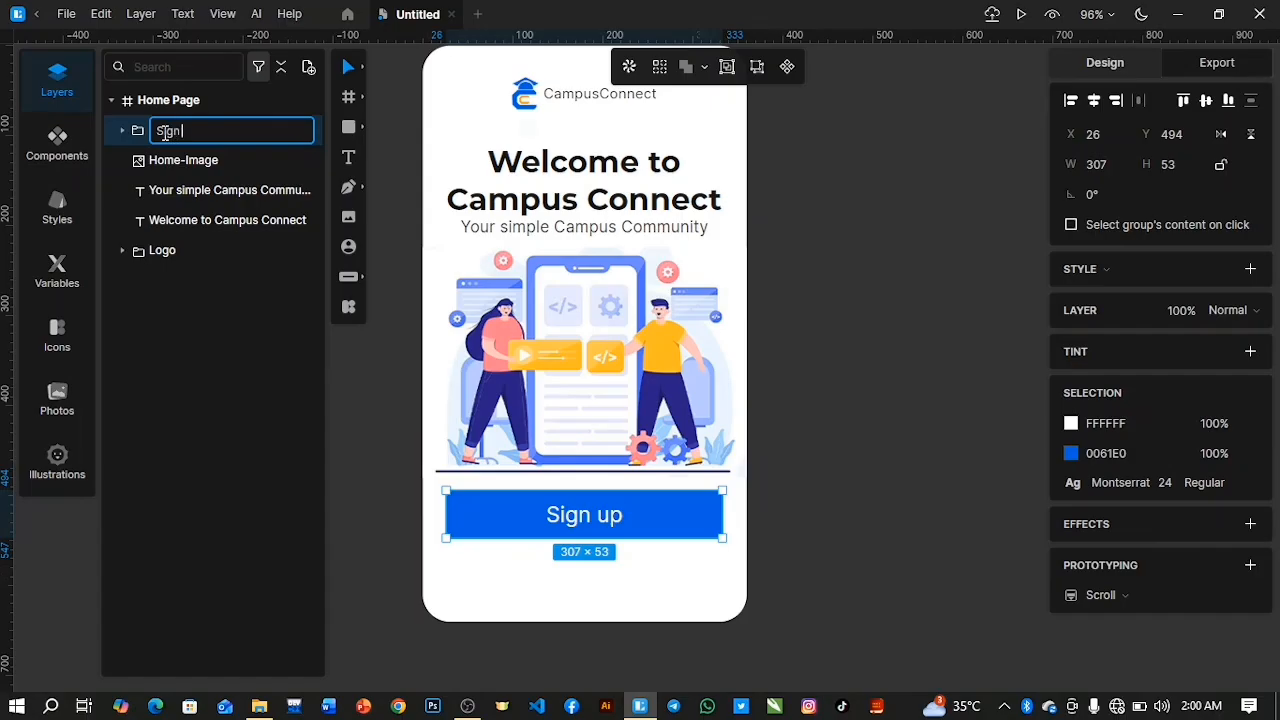
text( Up)
key(Return)
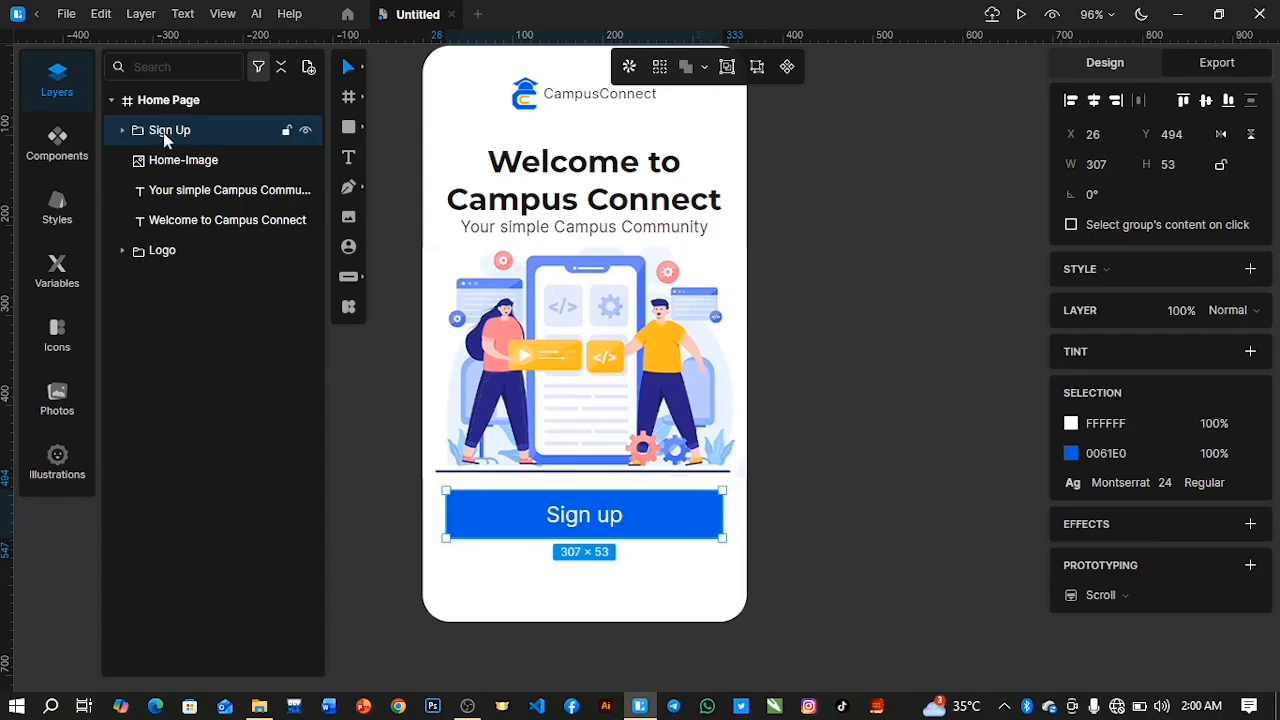
click(966, 519)
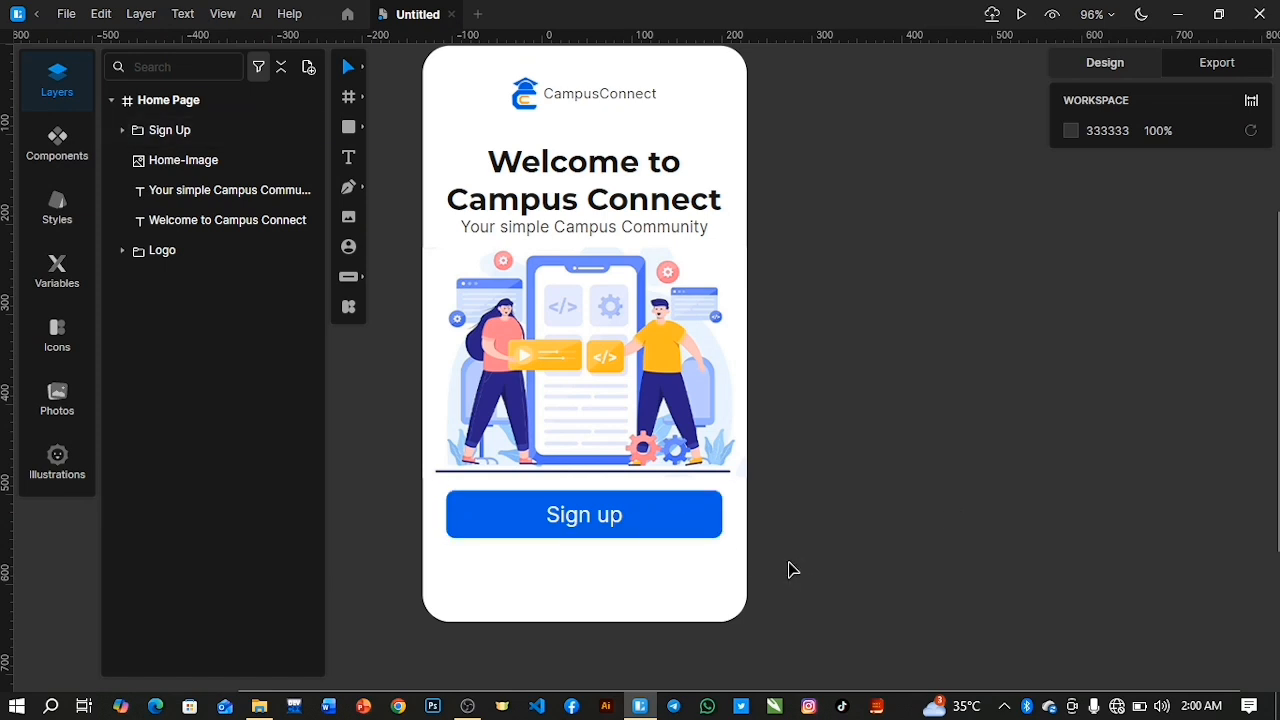
Reduce the button label's font size to 23 and re-centre it vertically on the rectangle.
scroll(714, 570, down, 3)
scroll(714, 570, up, 2)
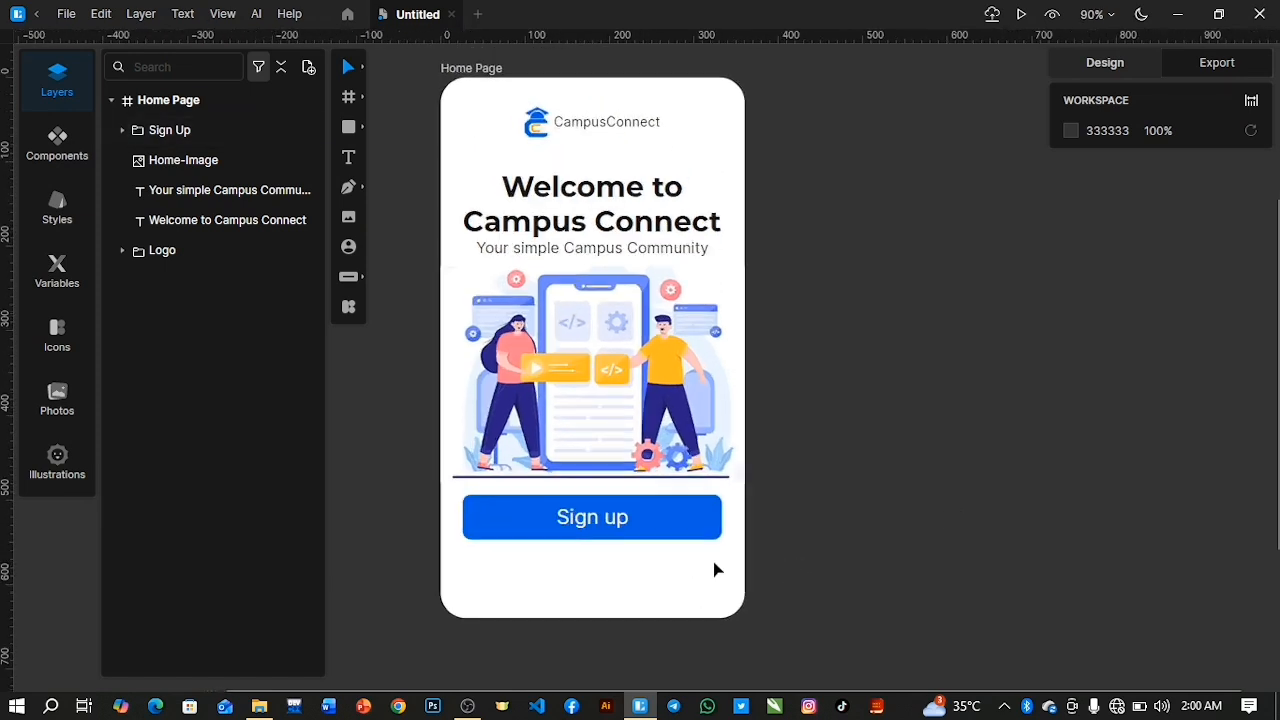
double_click(586, 522)
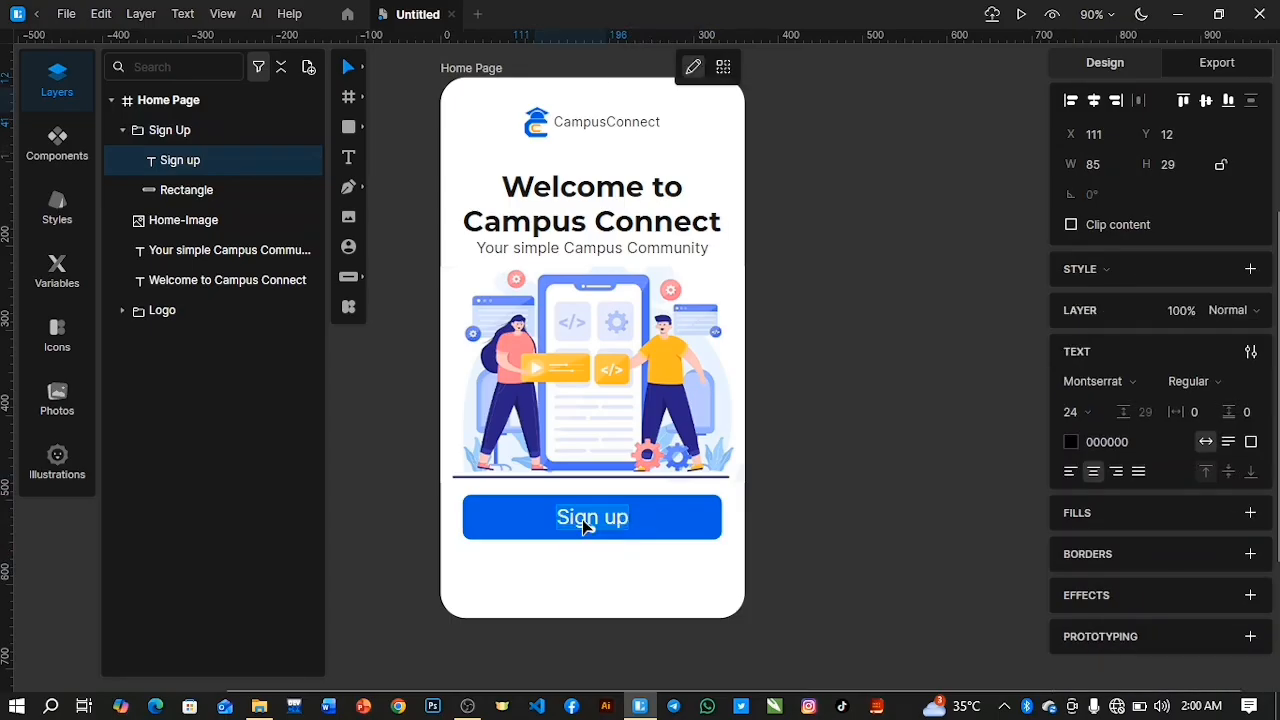
drag(1071, 417, 1078, 424)
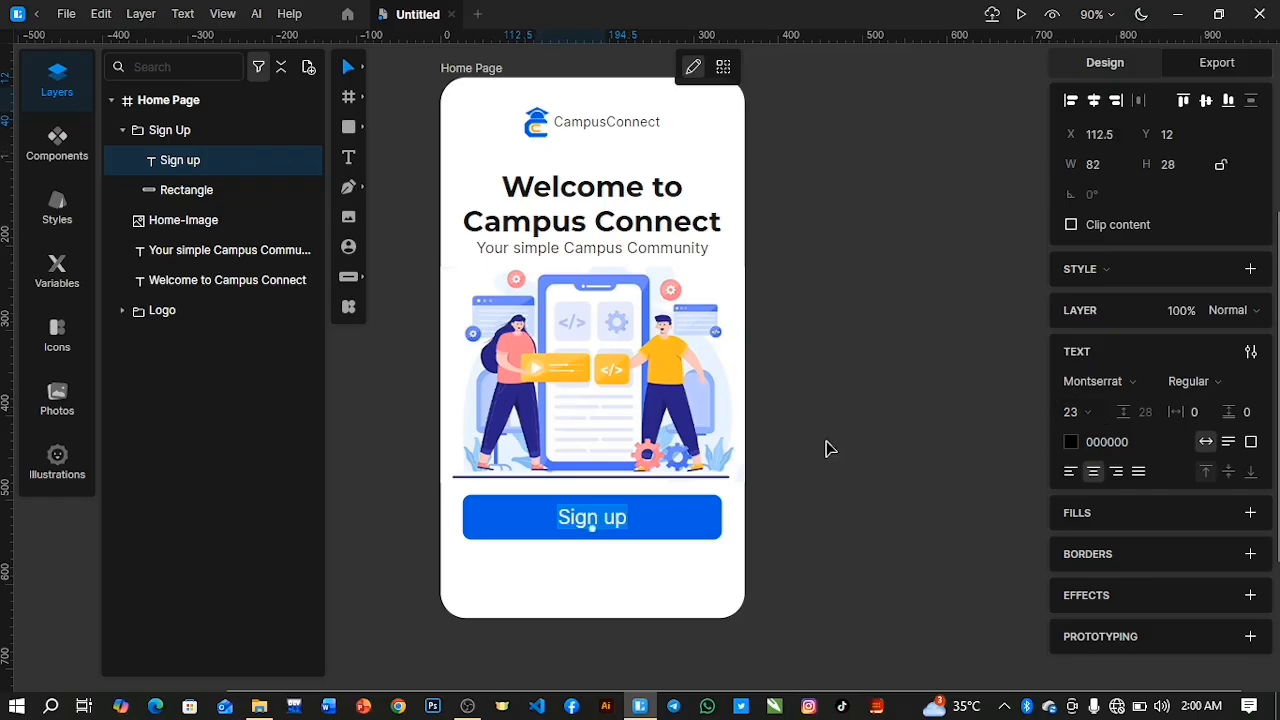
shift+click(200, 190)
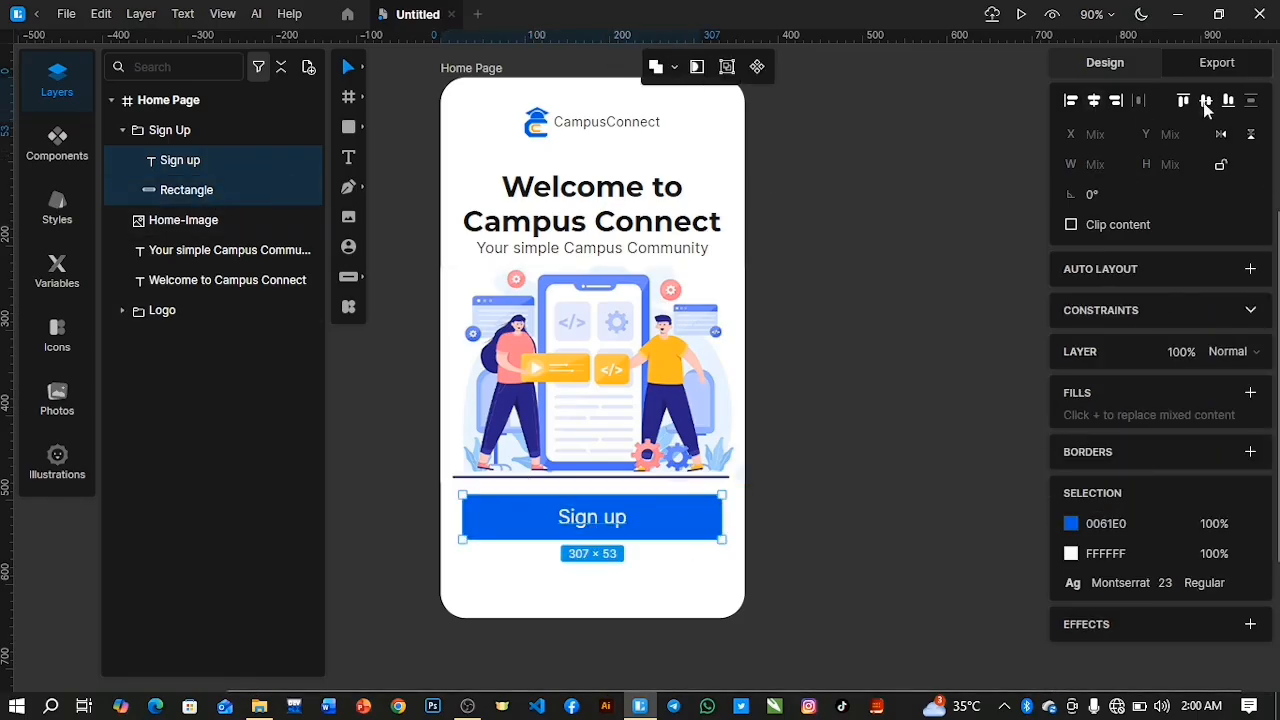
click(124, 131)
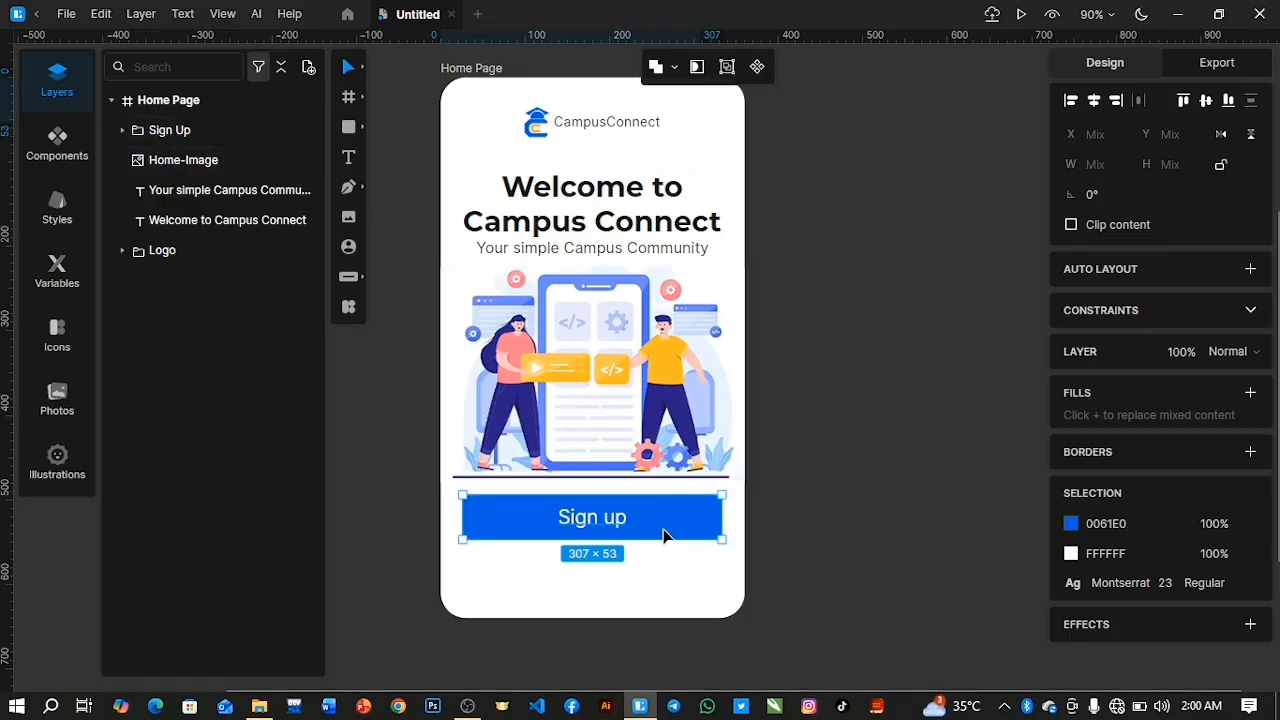
click(190, 131)
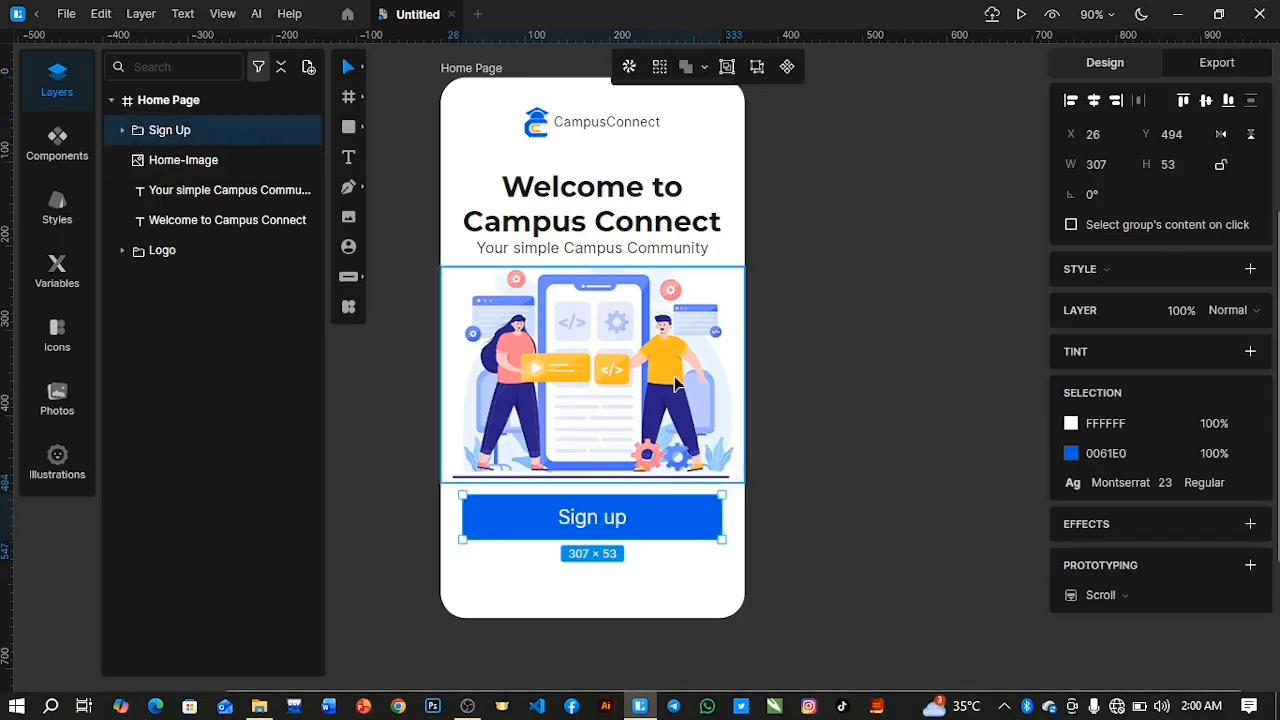
right_click(652, 517)
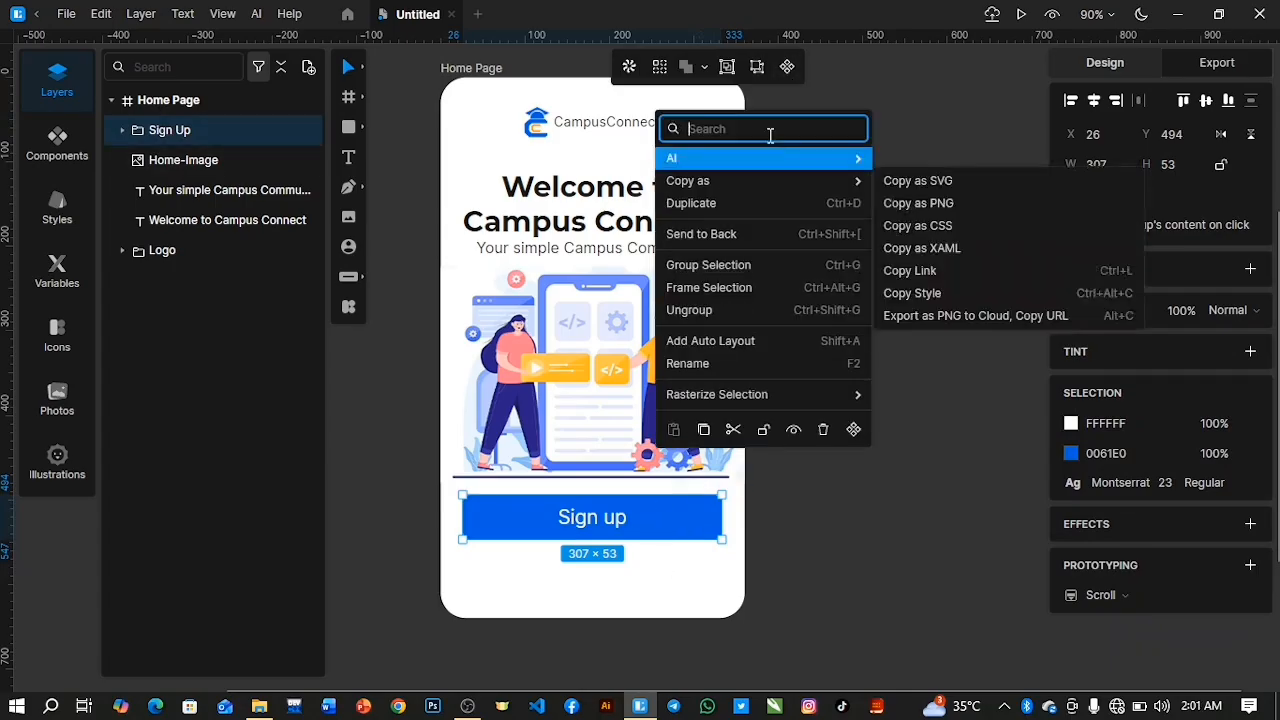
mouse_move(833, 400)
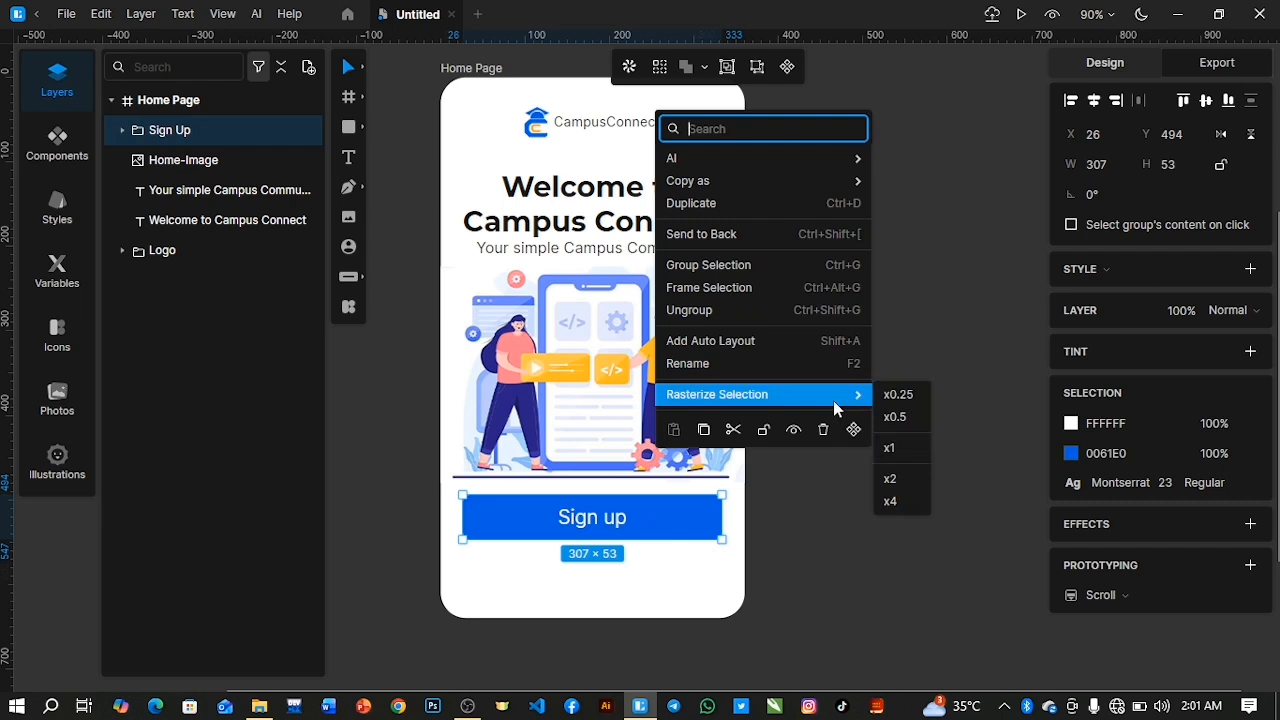
click(933, 286)
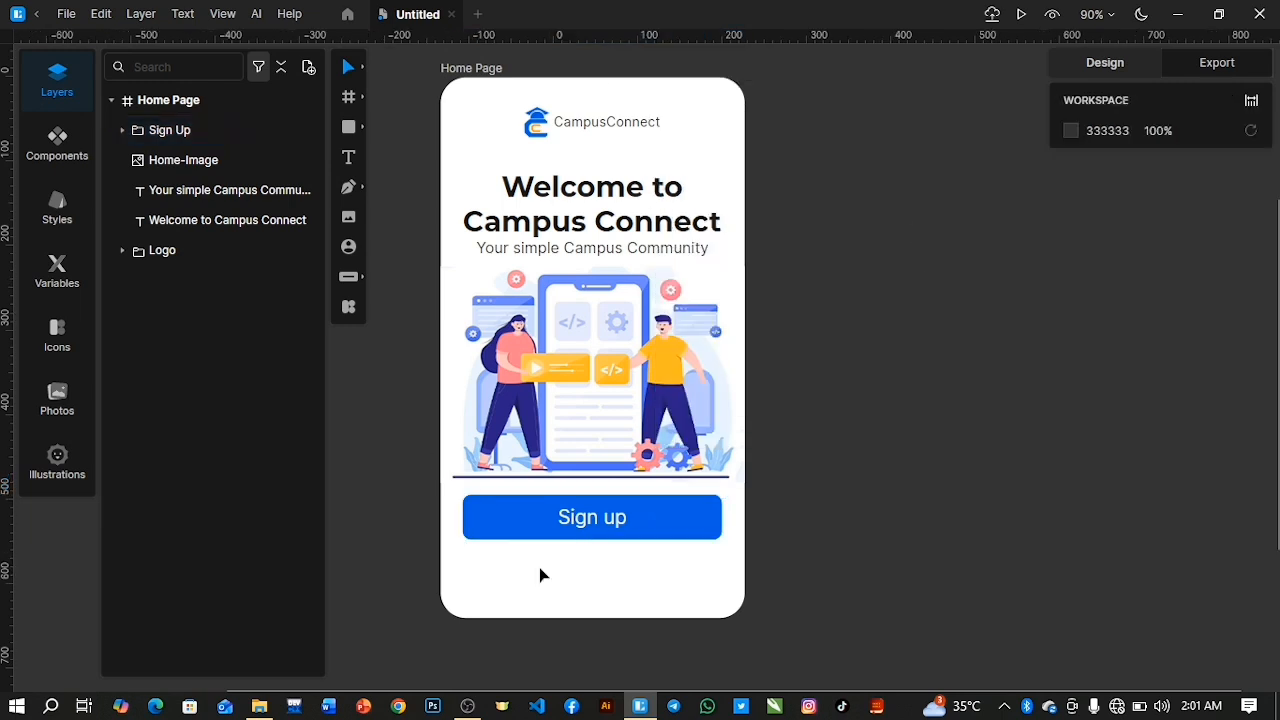
Convert the Sign Up group into a component and rename that component "Button".
click(217, 130)
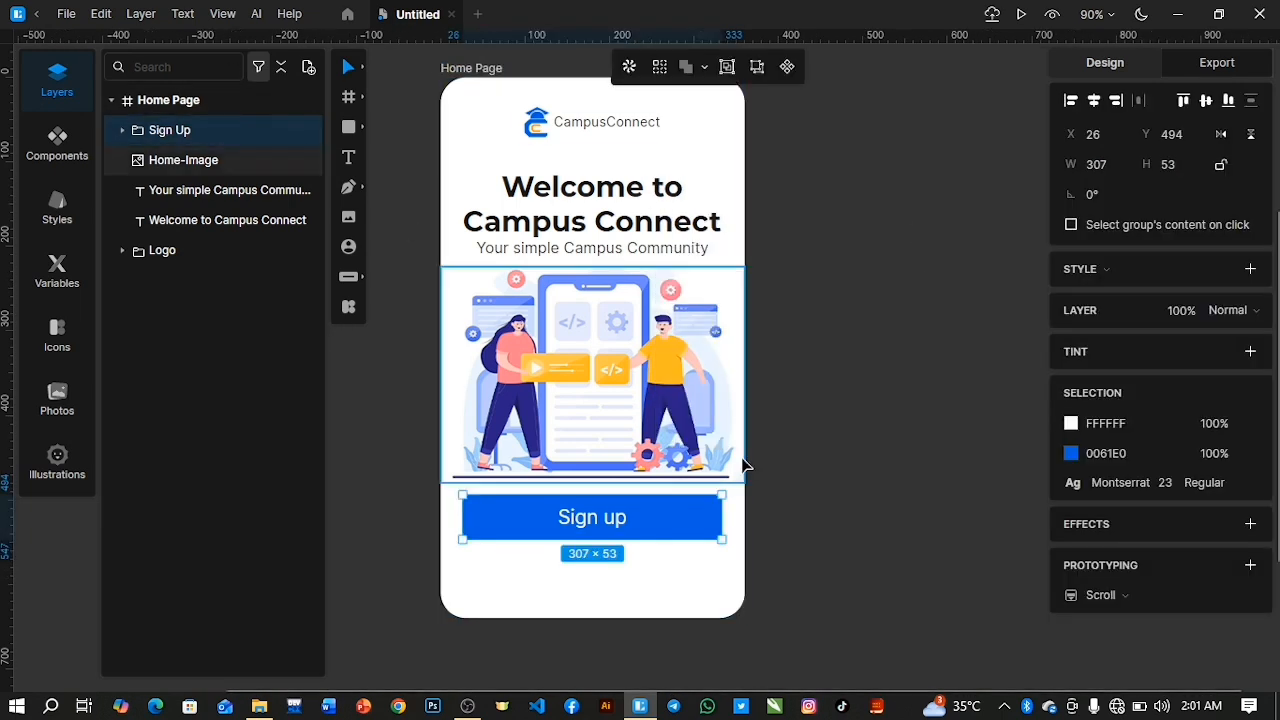
click(788, 67)
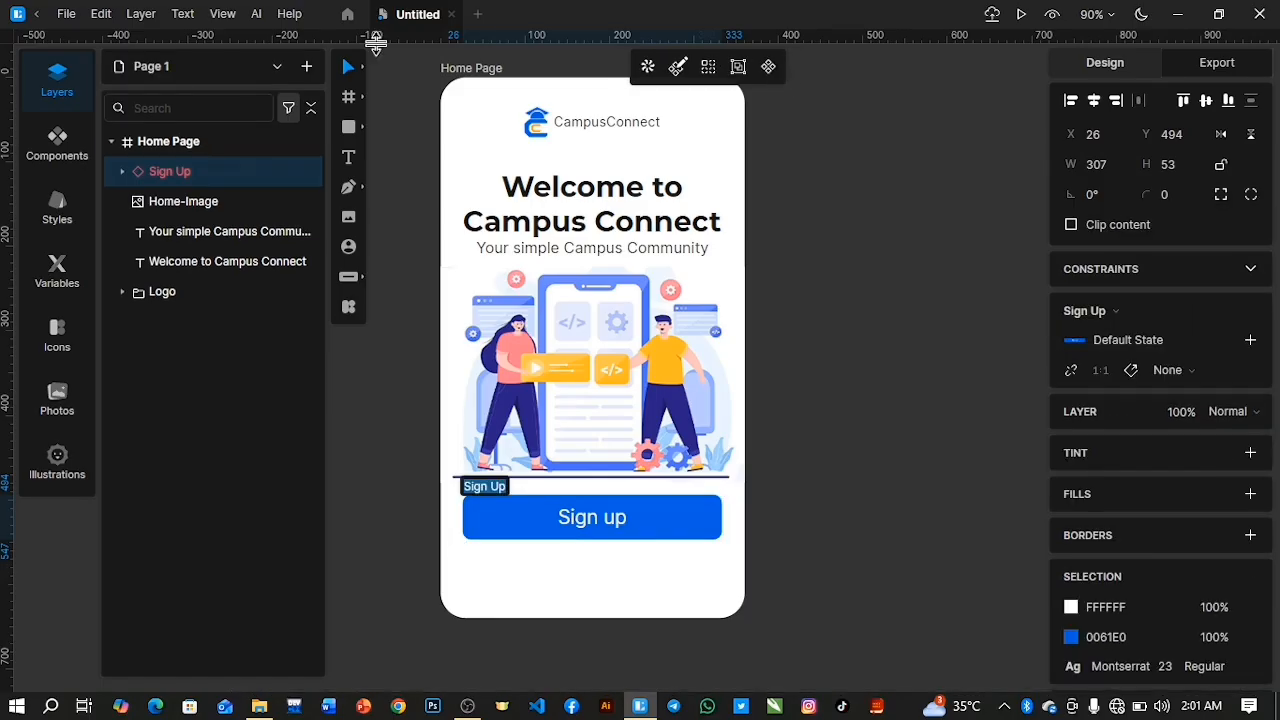
click(57, 140)
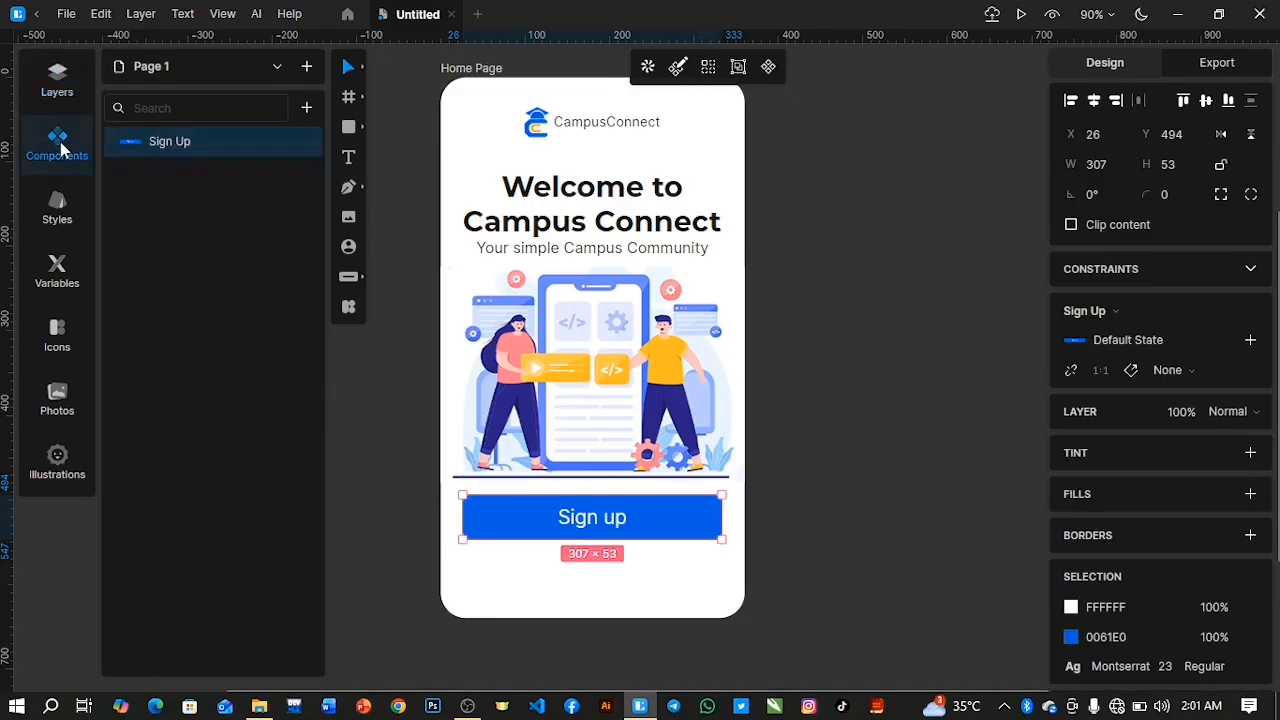
double_click(170, 142)
key(BackSpace)
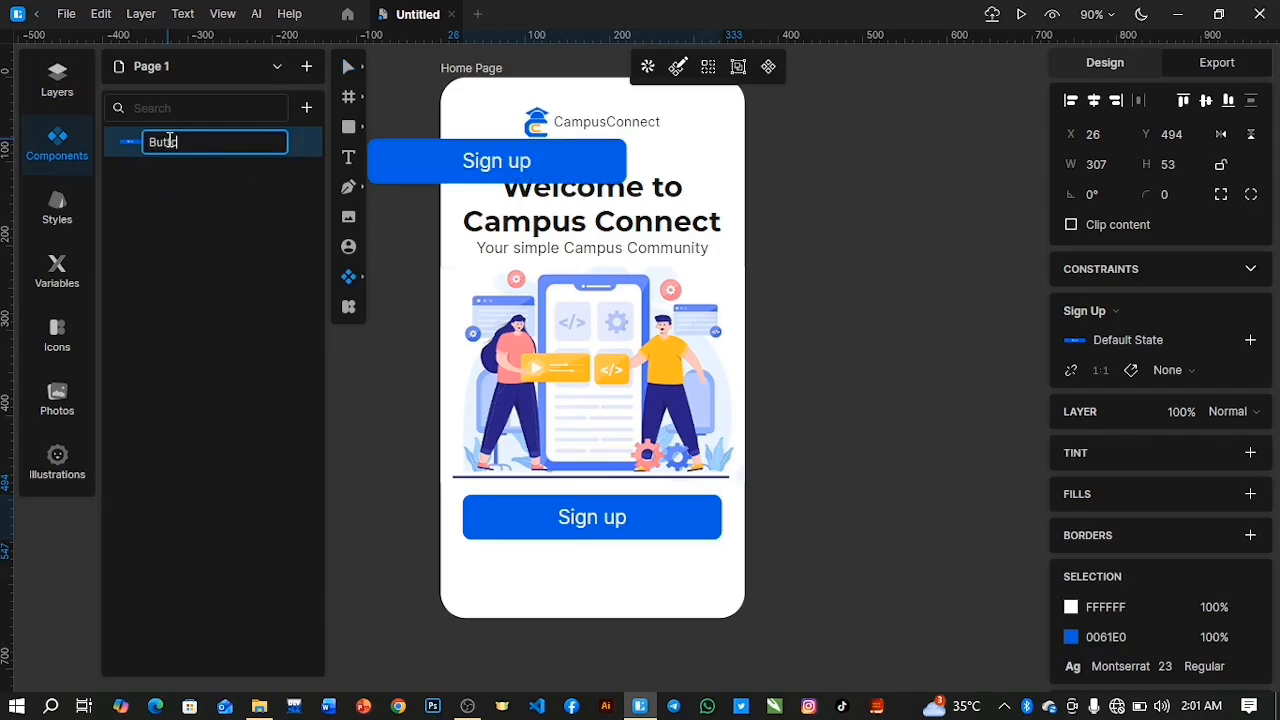
key(Return)
Place an instance of the Button component below the Sign up button and change its label to "Login".
drag(170, 145, 472, 560)
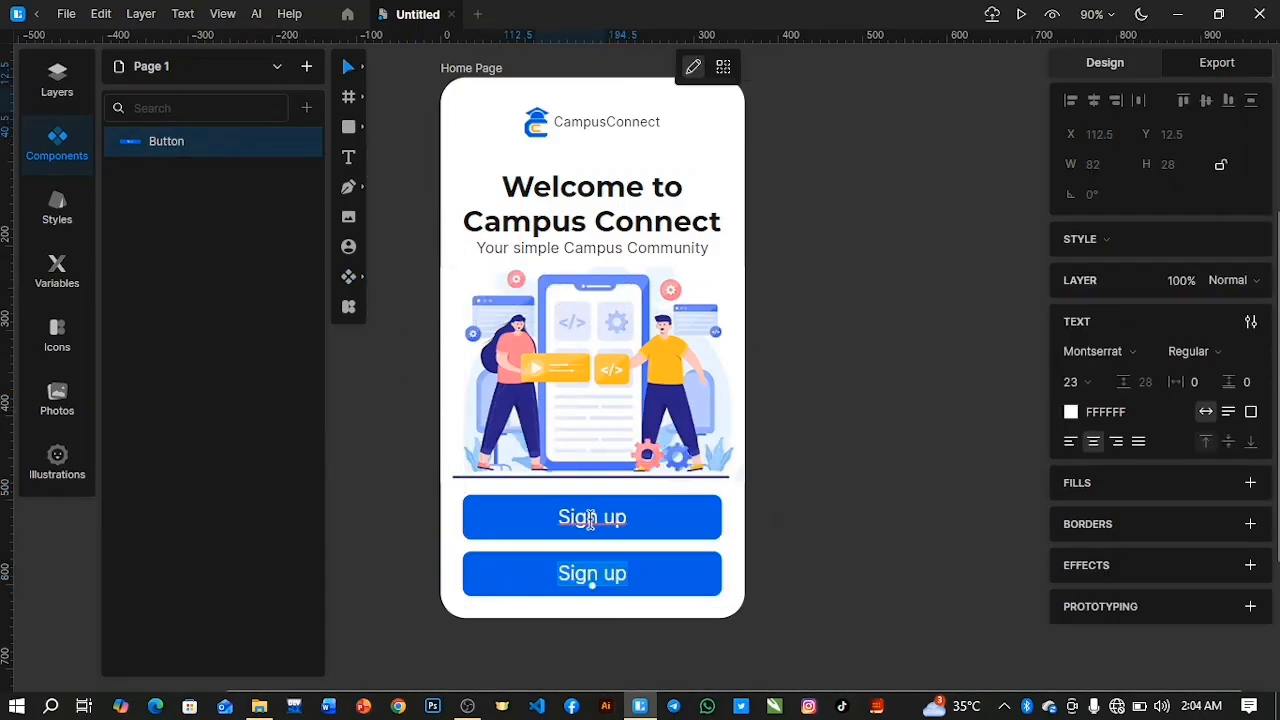
text(Lo)
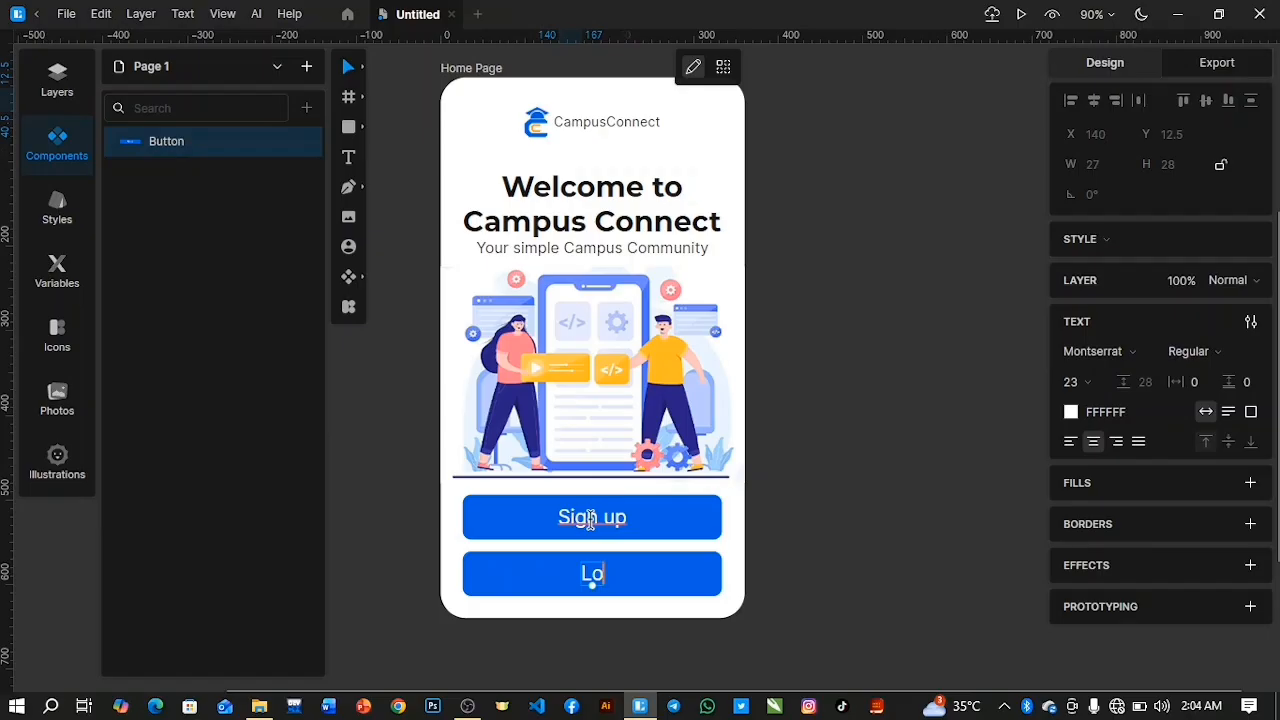
text(gin)
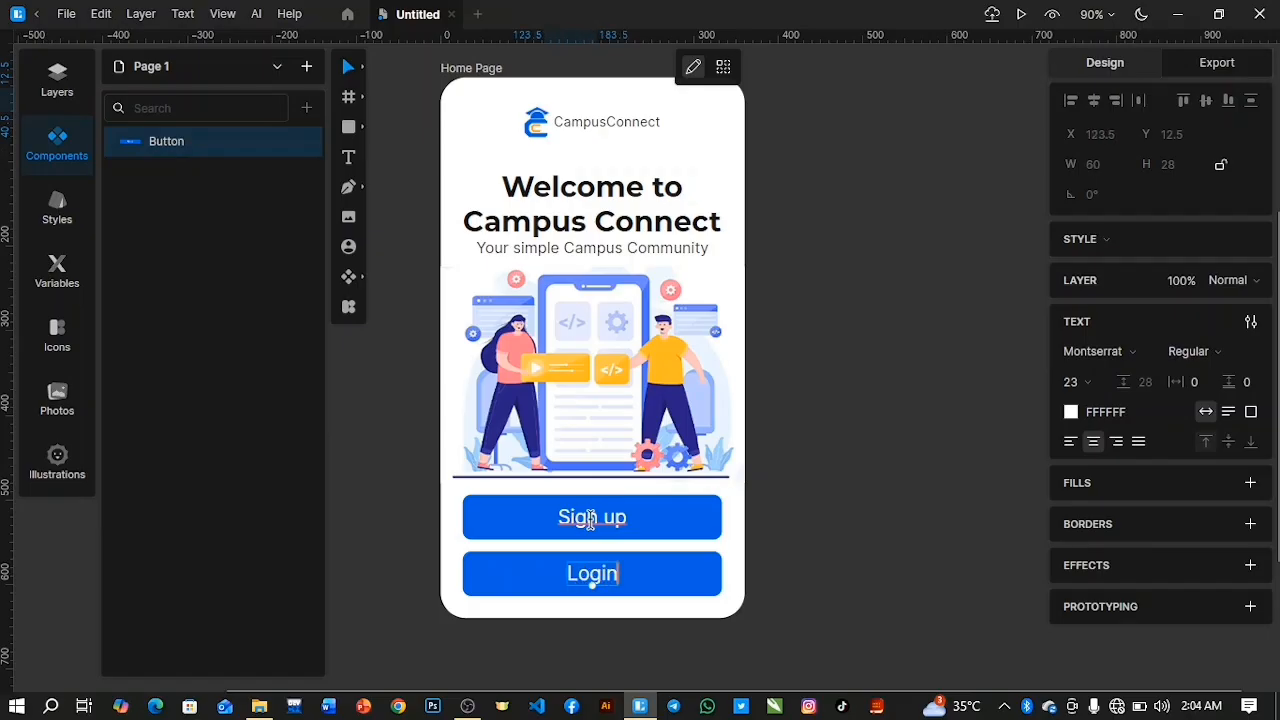
Change the fill colour of the Login button's rectangle to white, FFFFFF.
key(Escape)
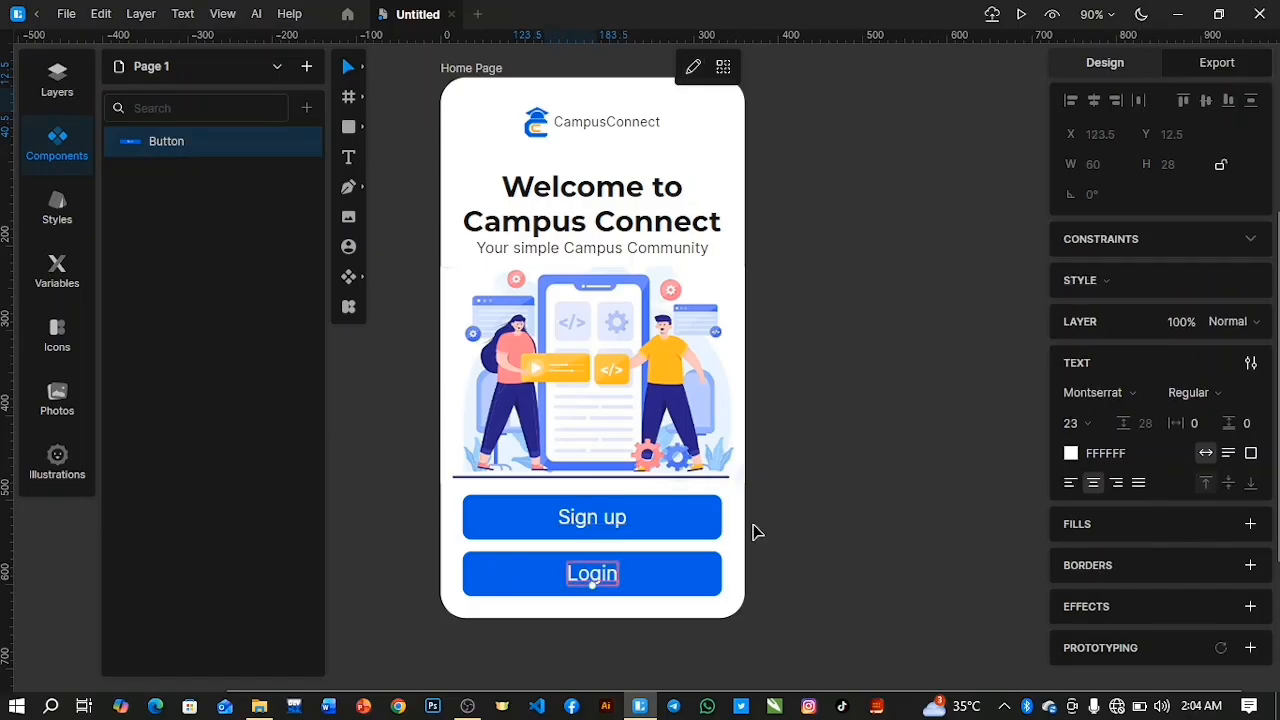
click(690, 592)
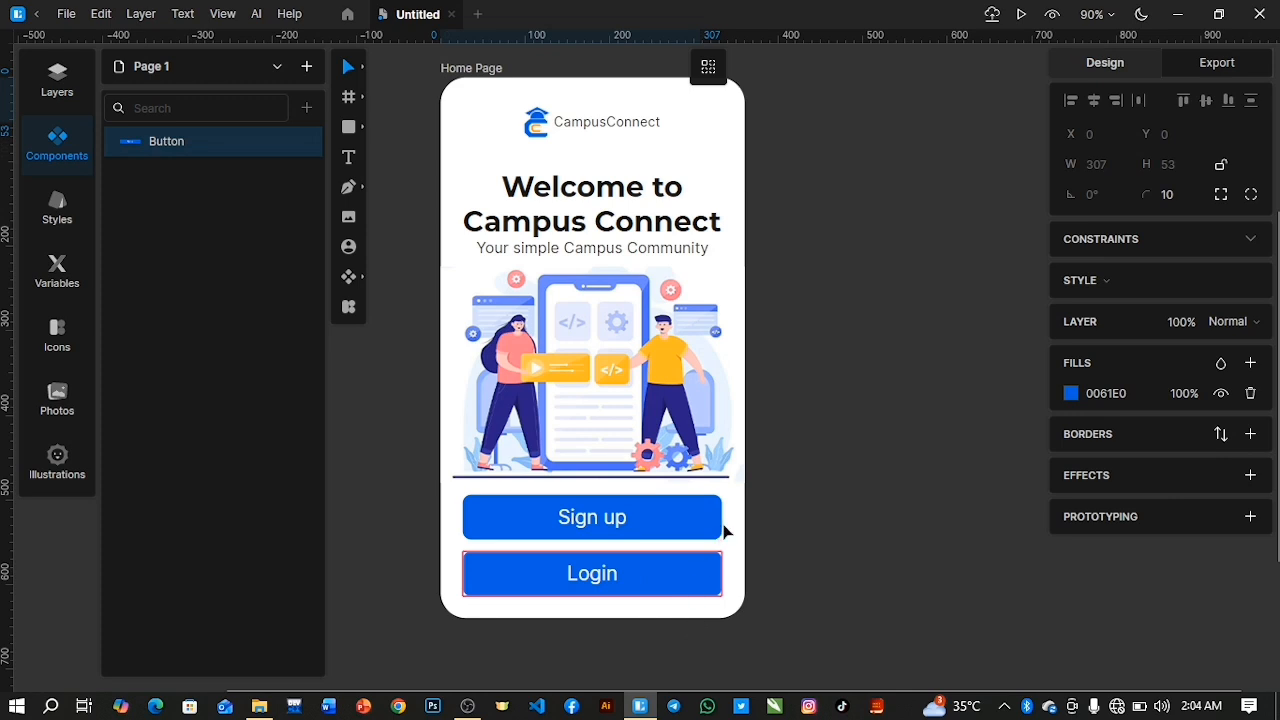
click(1068, 393)
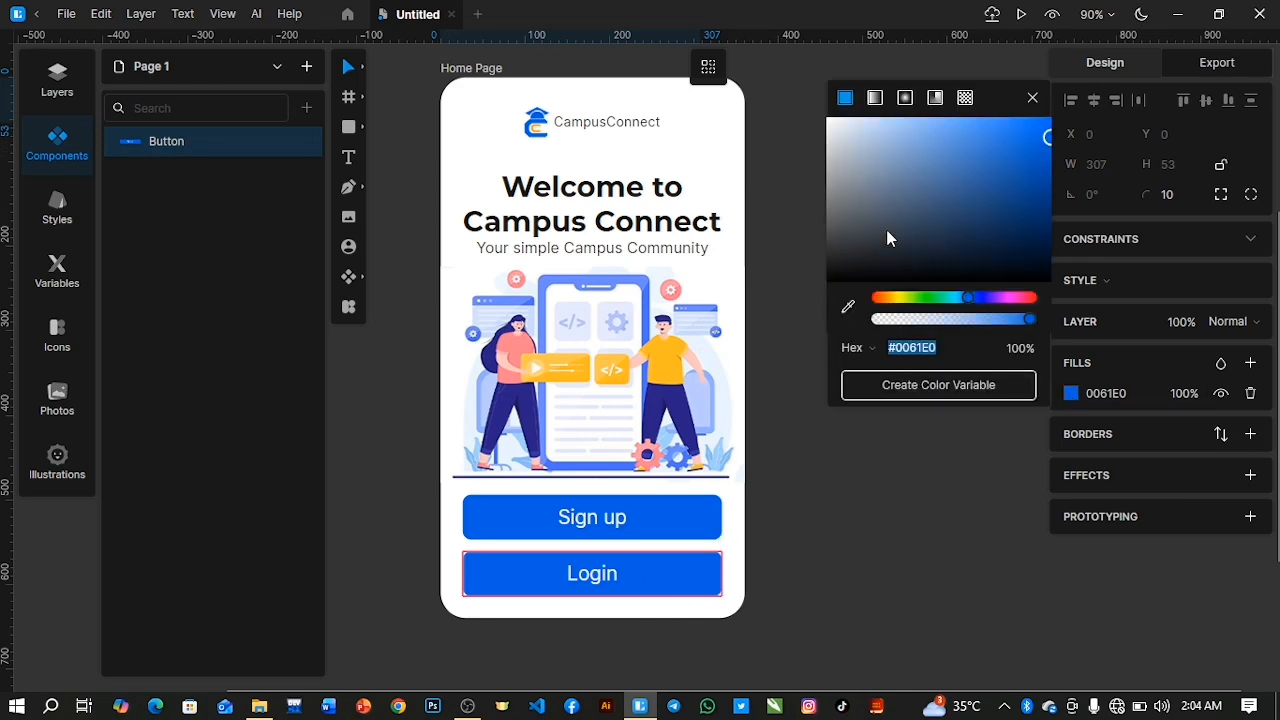
text(FEFEFE)
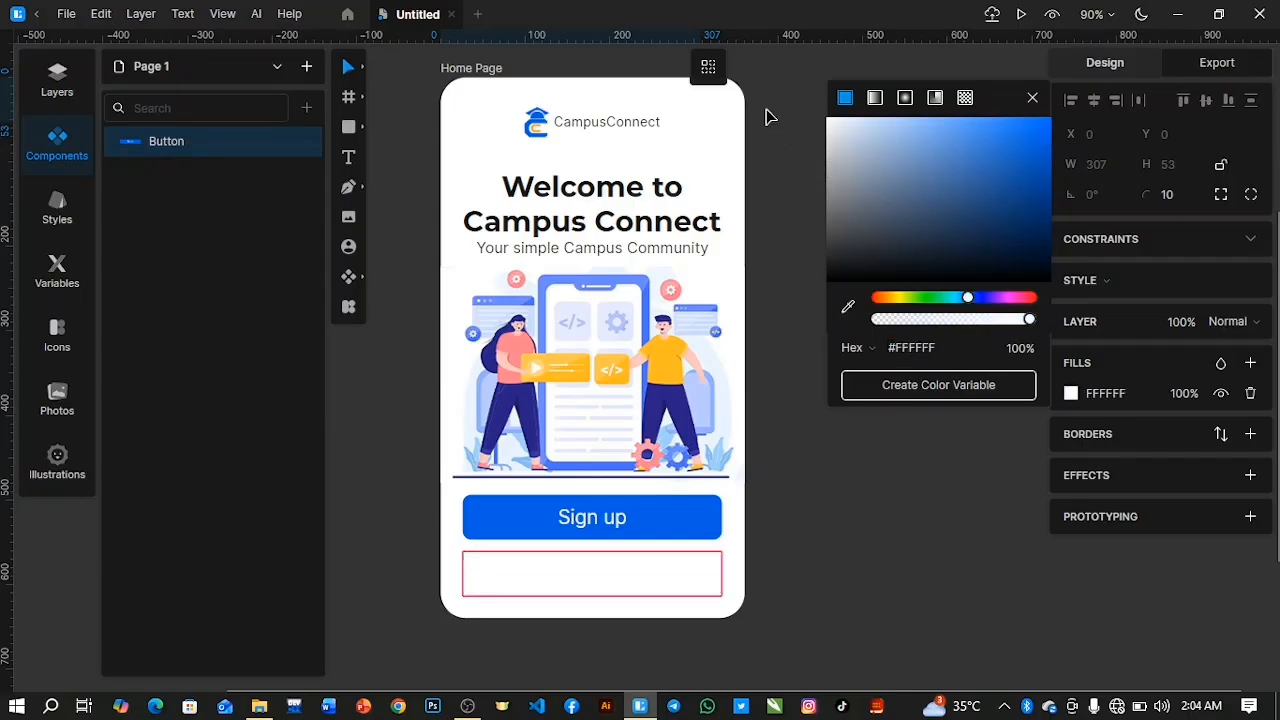
click(1033, 98)
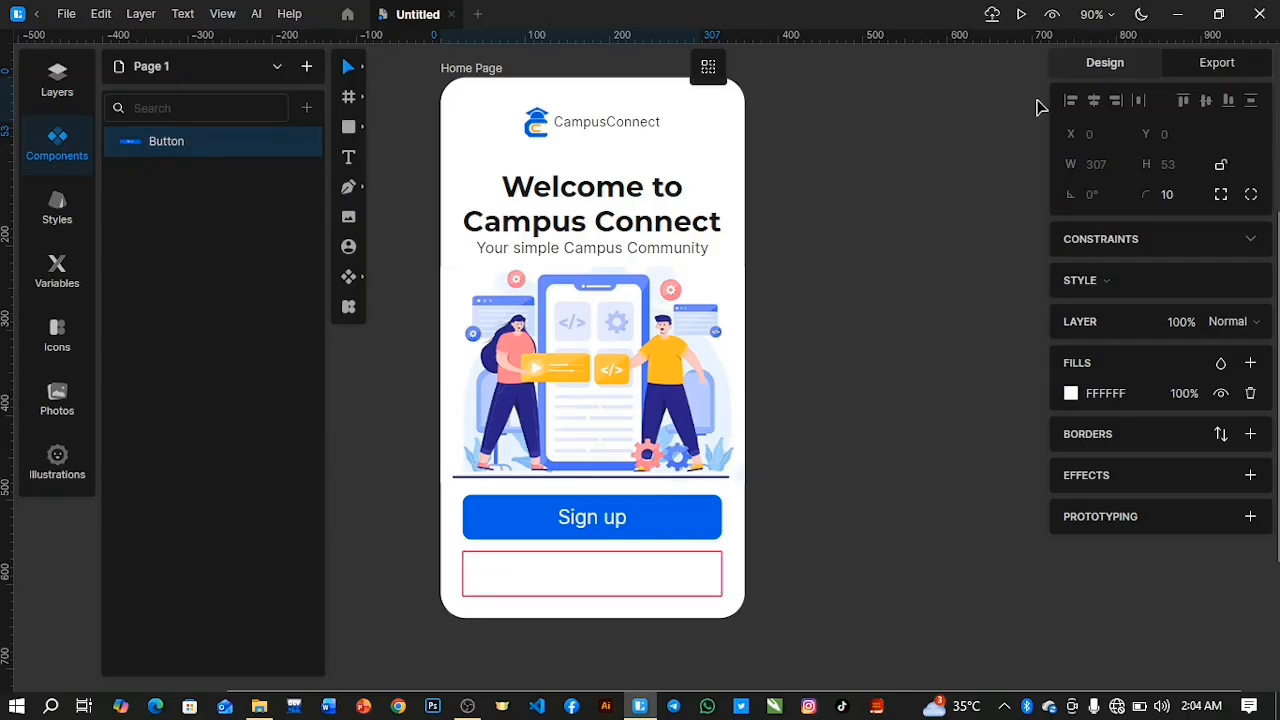
Add a border and a shadow to the Login button's rectangle, with shadow X 4, Y 6, blur 8 and spread 2.
click(1249, 433)
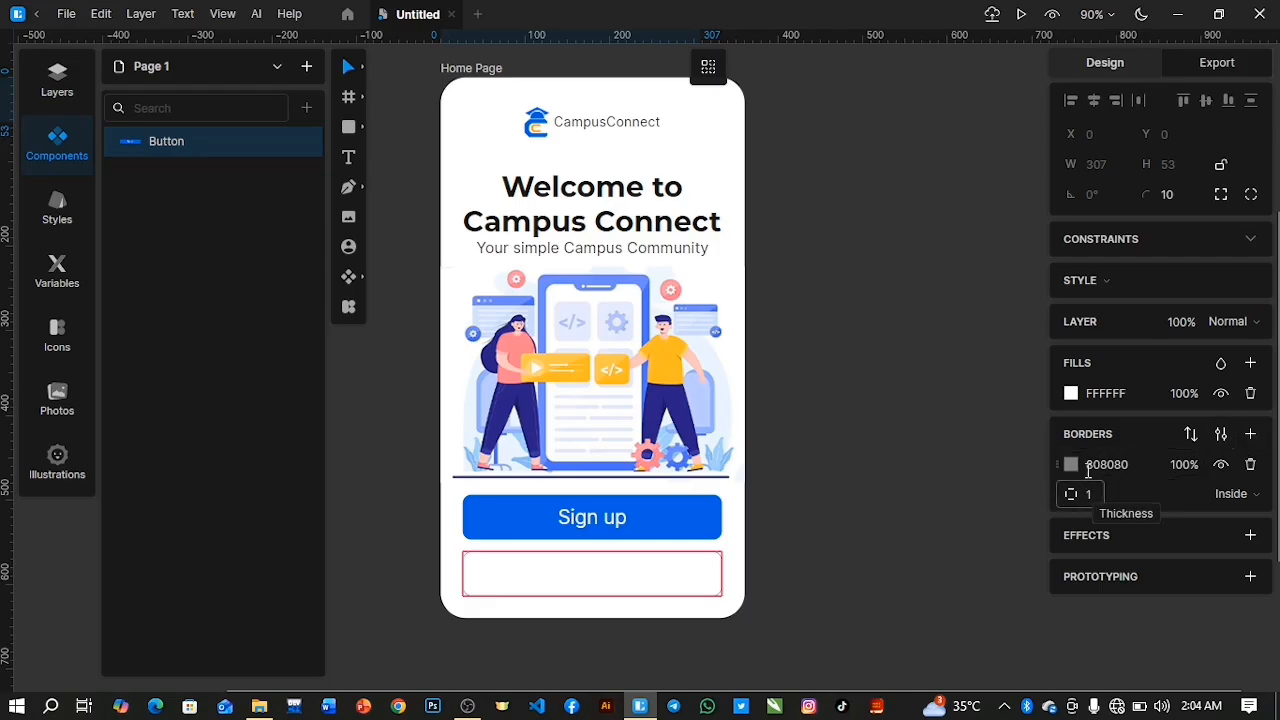
click(1249, 535)
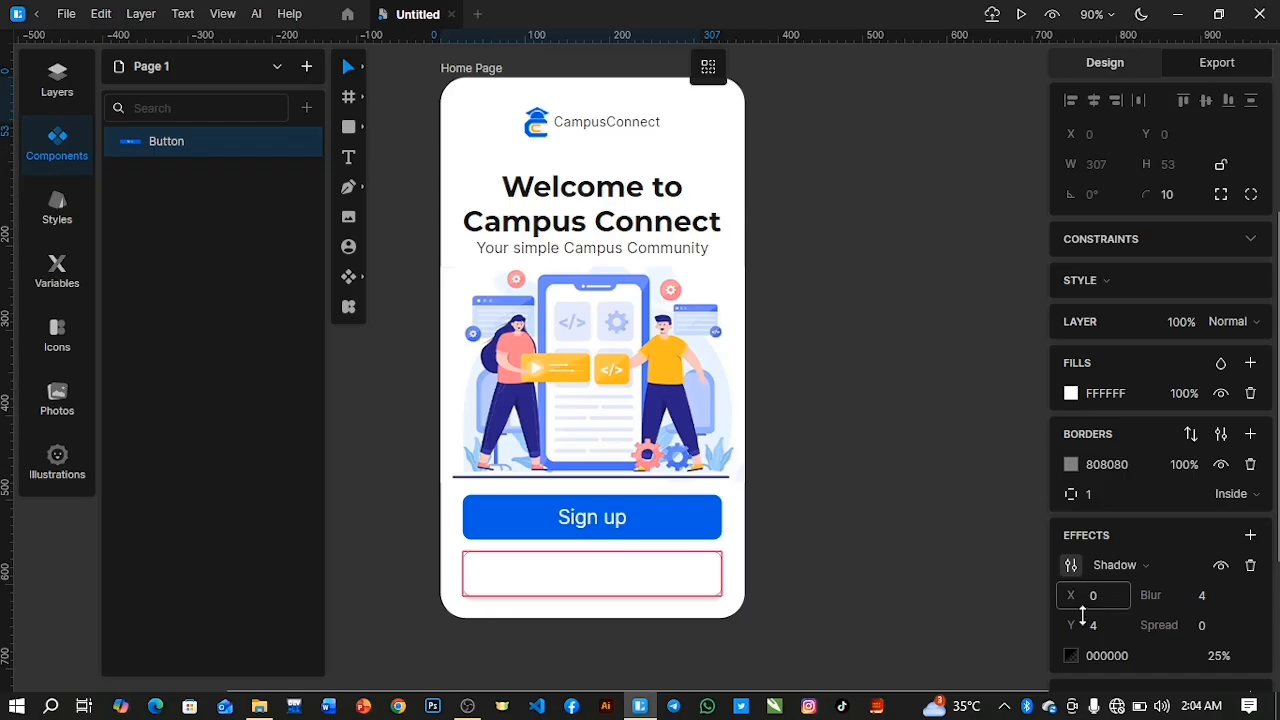
scroll(1080, 610, down, 1)
drag(1073, 600, 1070, 558)
drag(1199, 569, 1202, 597)
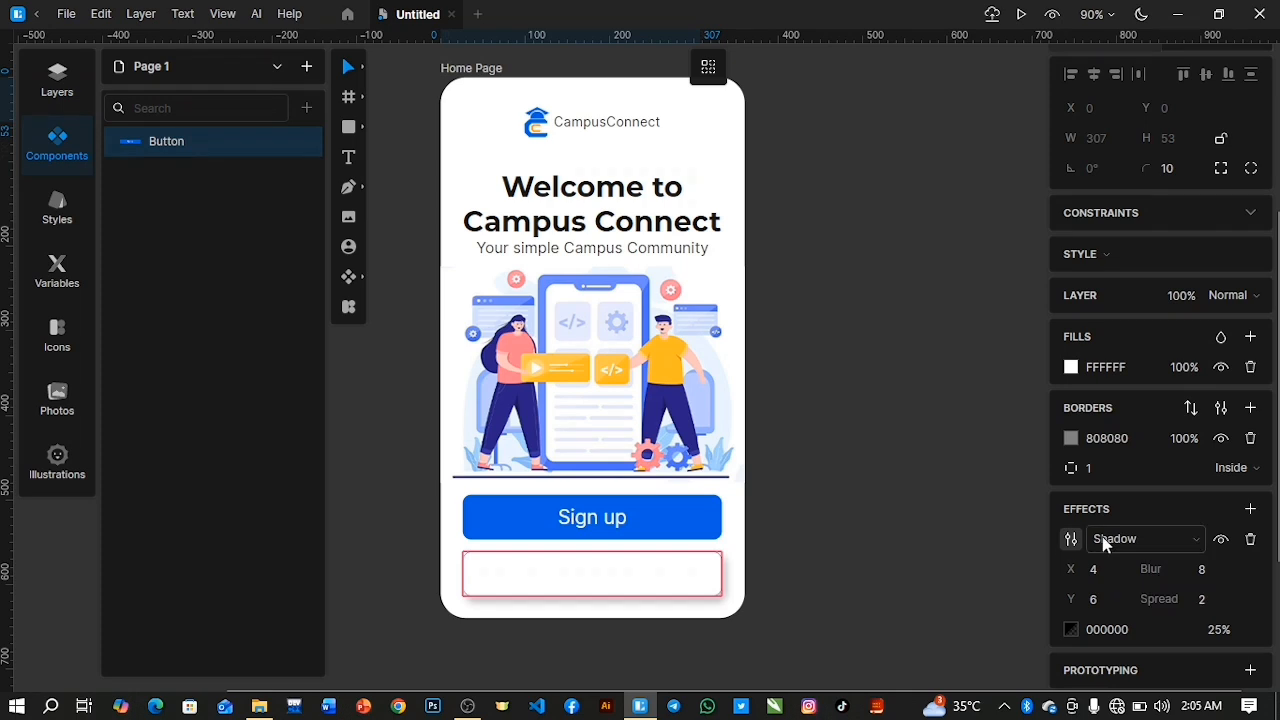
Set the Login rectangle's border to thickness 0, colour 575757 and position Outside.
drag(1090, 469, 1090, 472)
click(1071, 438)
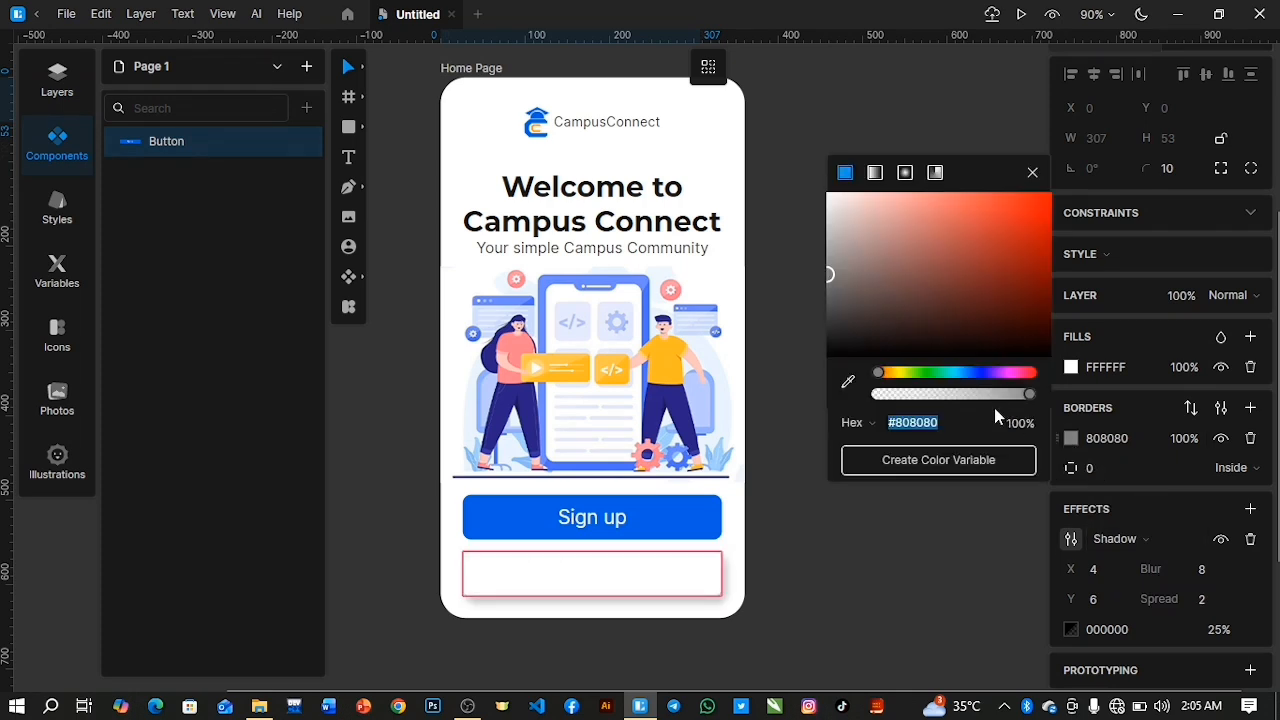
mouse_move(832, 281)
mouse_down()
mouse_move(828, 252)
mouse_move(828, 300)
mouse_up()
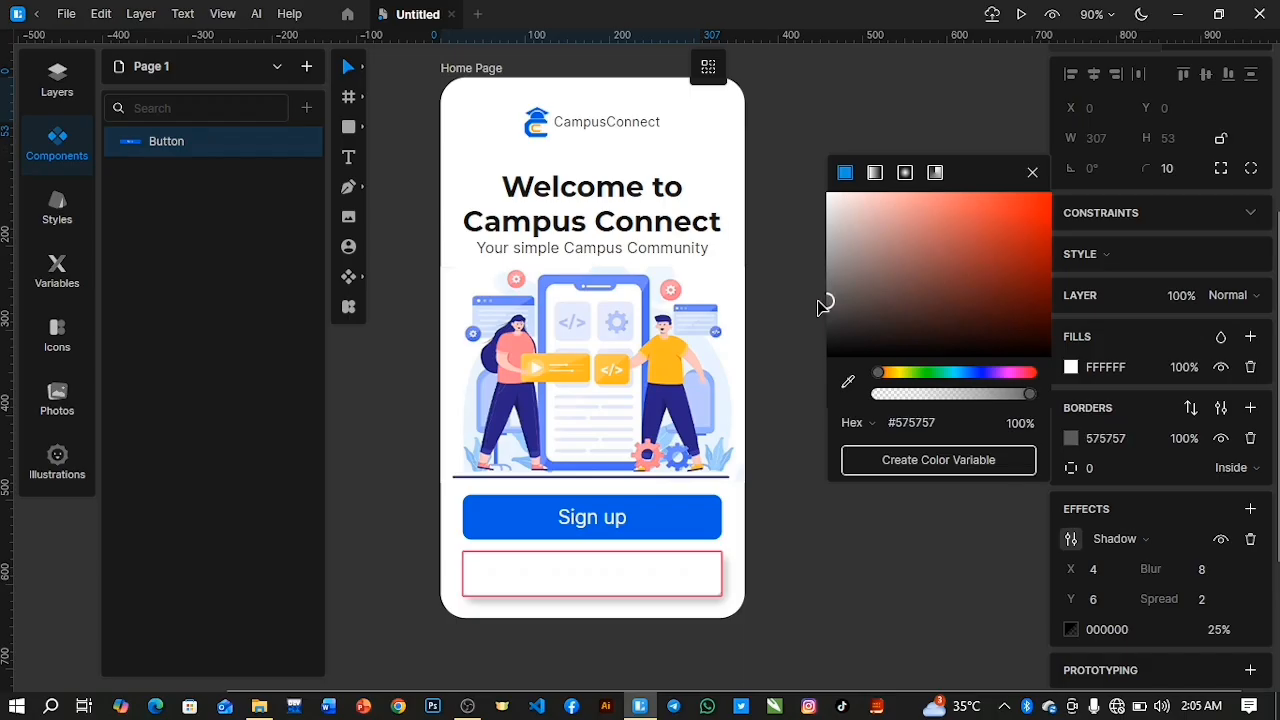
click(1032, 172)
click(1249, 471)
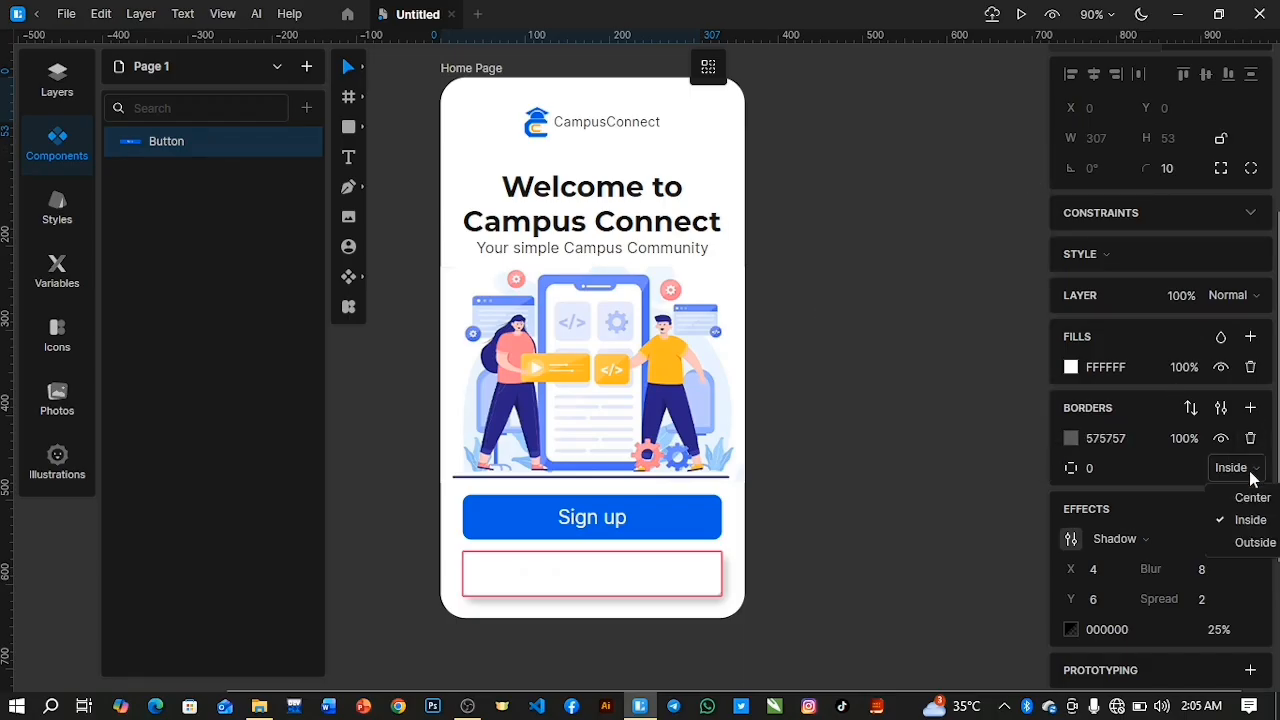
click(1254, 542)
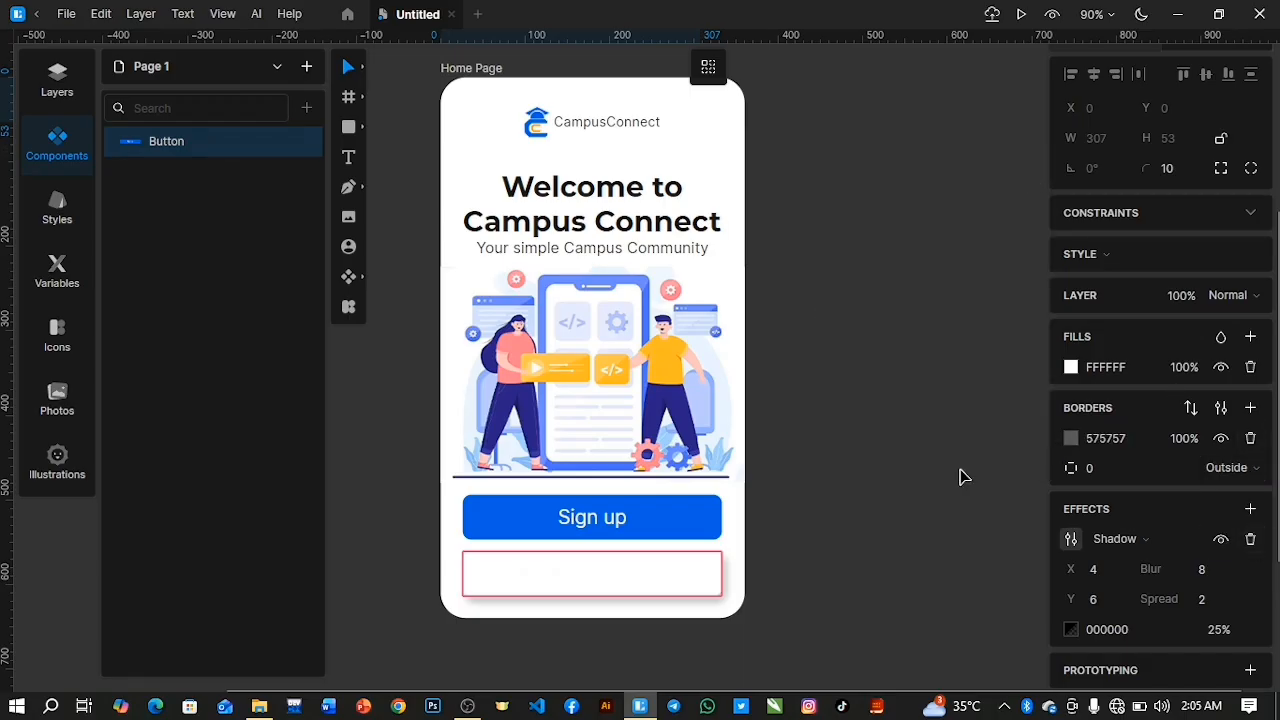
Change the Login label's text colour to black, 000000.
key(t)
click(592, 574)
key(Escape)
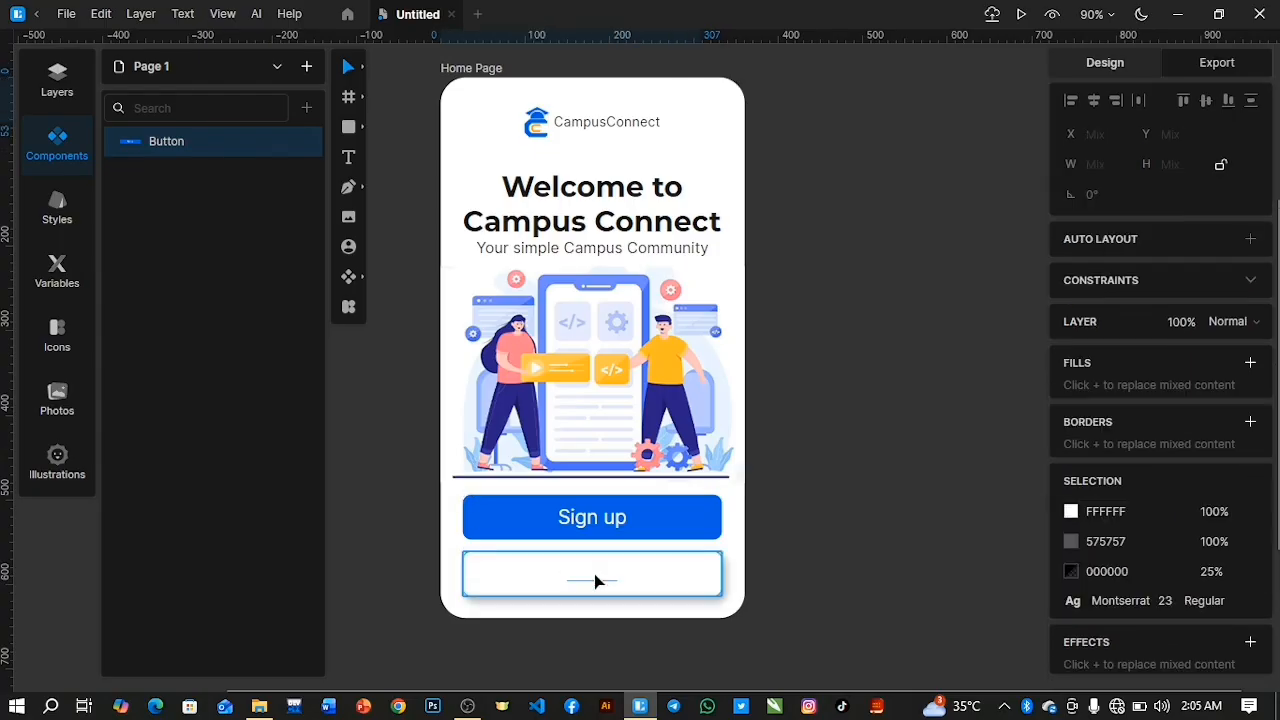
double_click(595, 581)
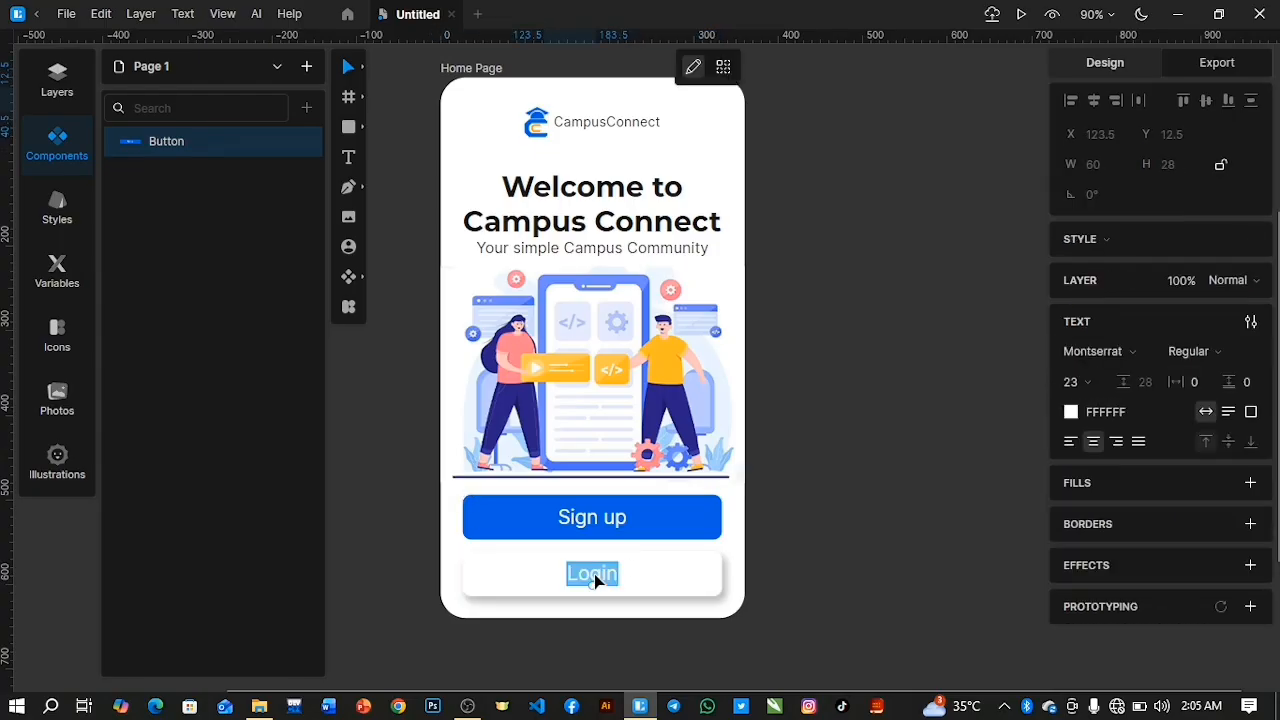
click(1070, 415)
drag(1001, 428, 1186, 576)
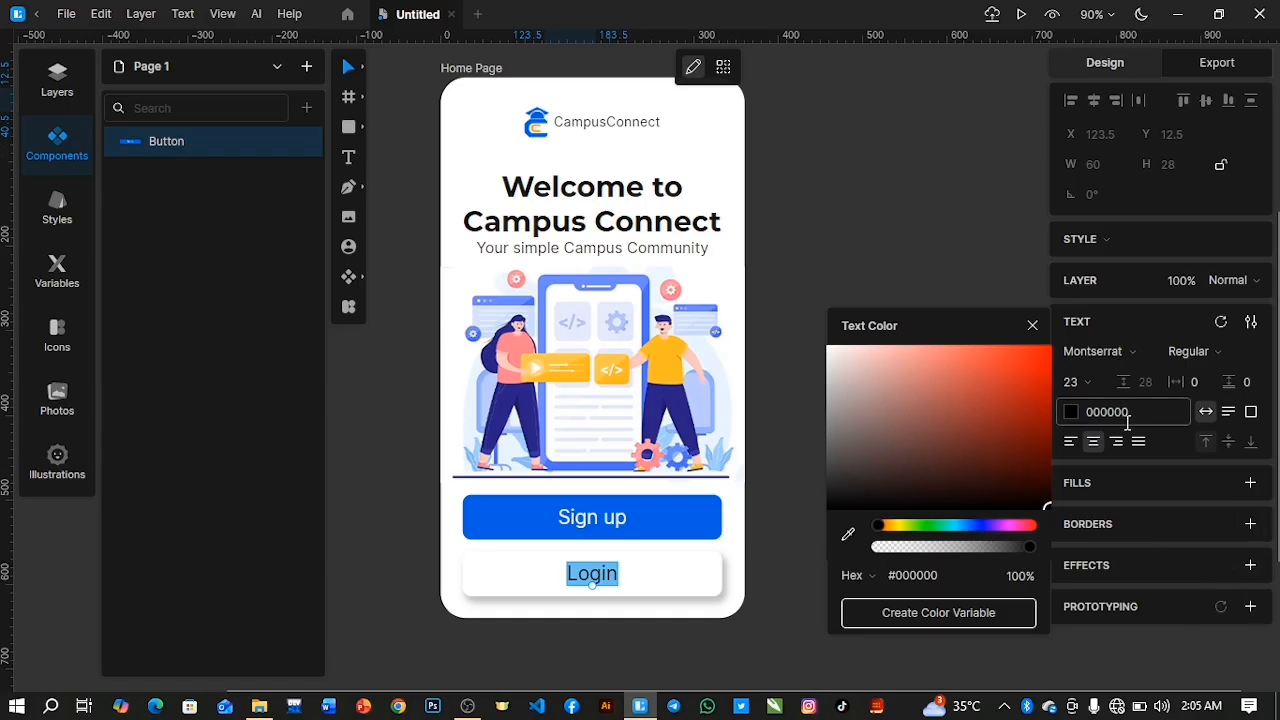
click(1033, 325)
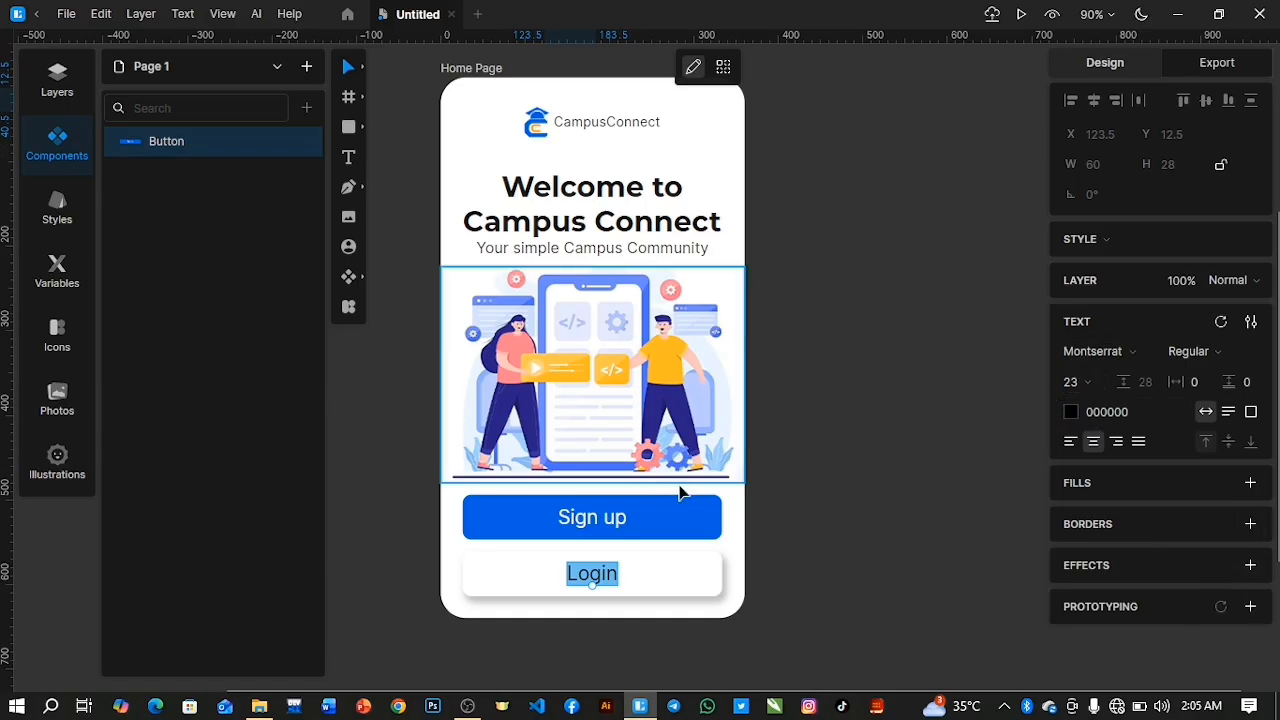
Set the border thickness of the Login button's rectangle to 1.
click(671, 584)
click(656, 576)
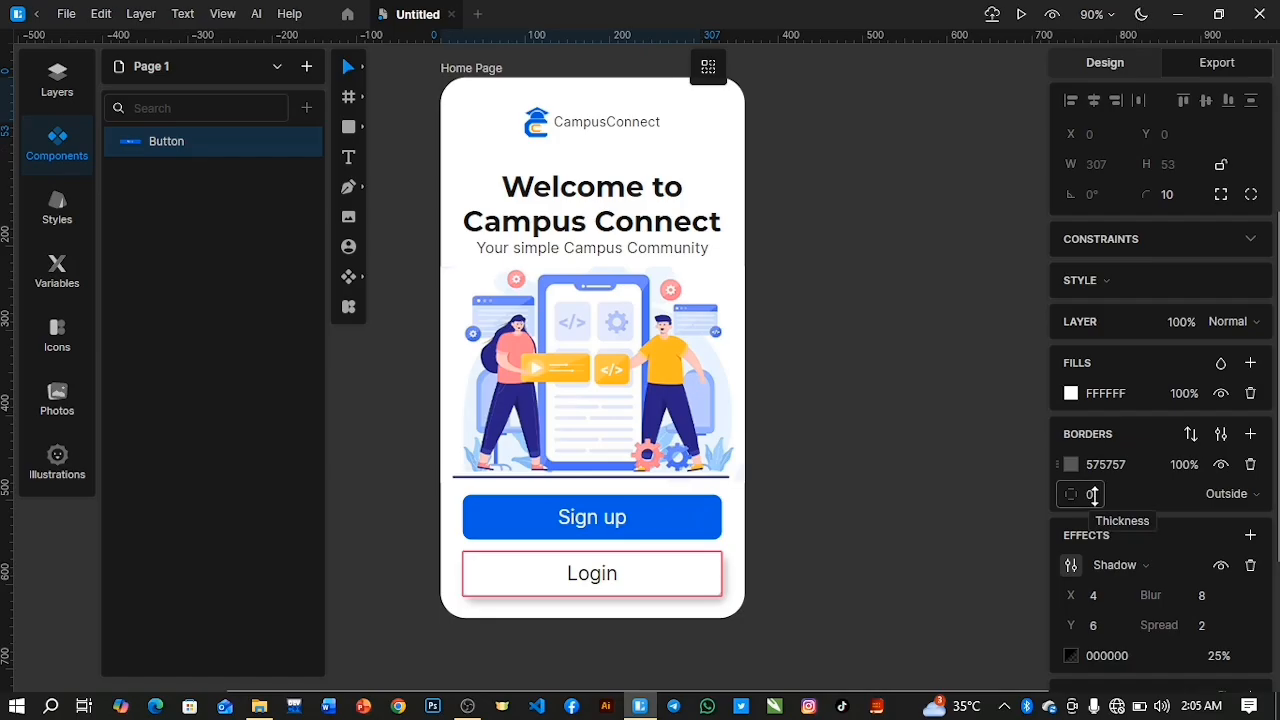
drag(1095, 493, 1097, 490)
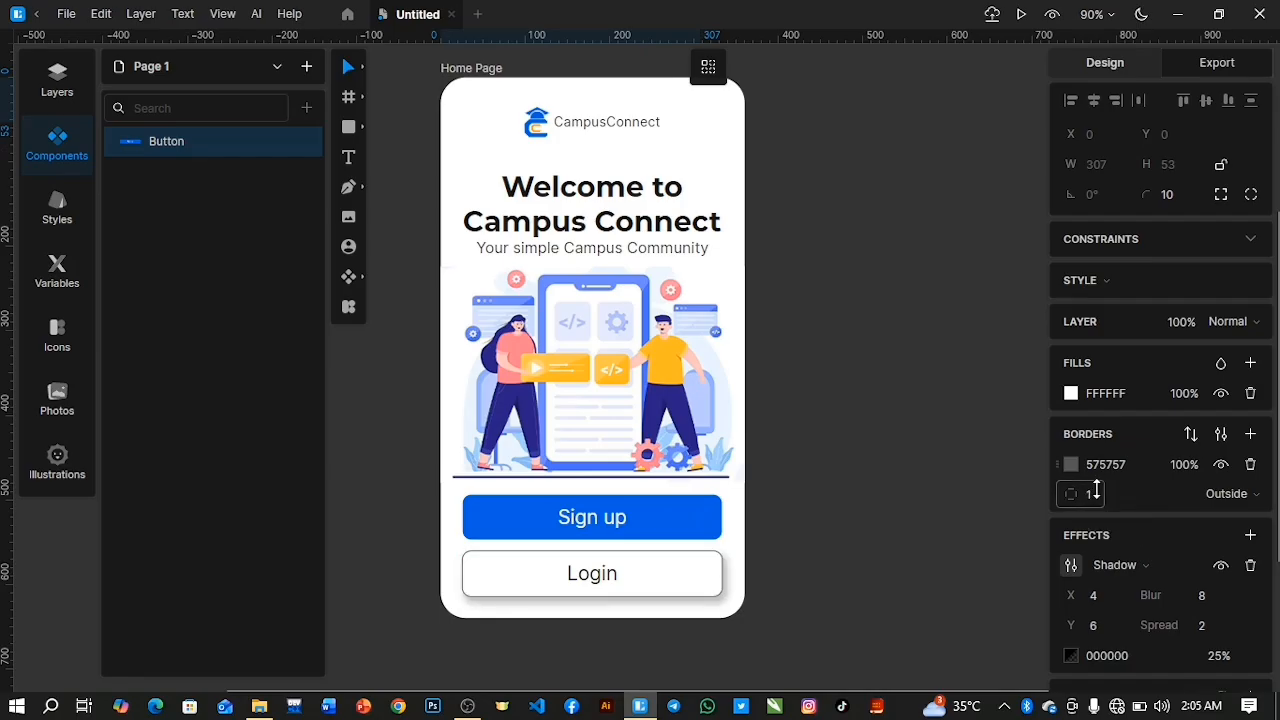
click(960, 540)
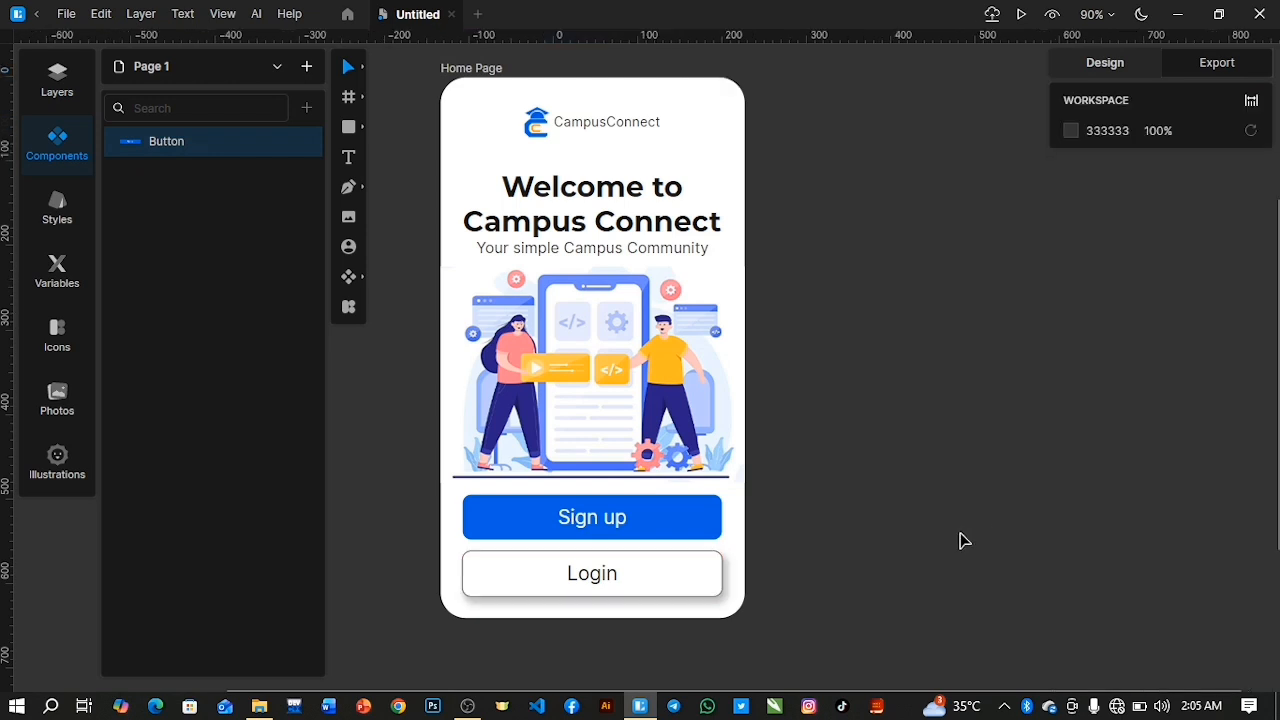
Soften the Login rectangle's shadow by setting Y to 5, blur to 4 and spread to 0.
click(714, 556)
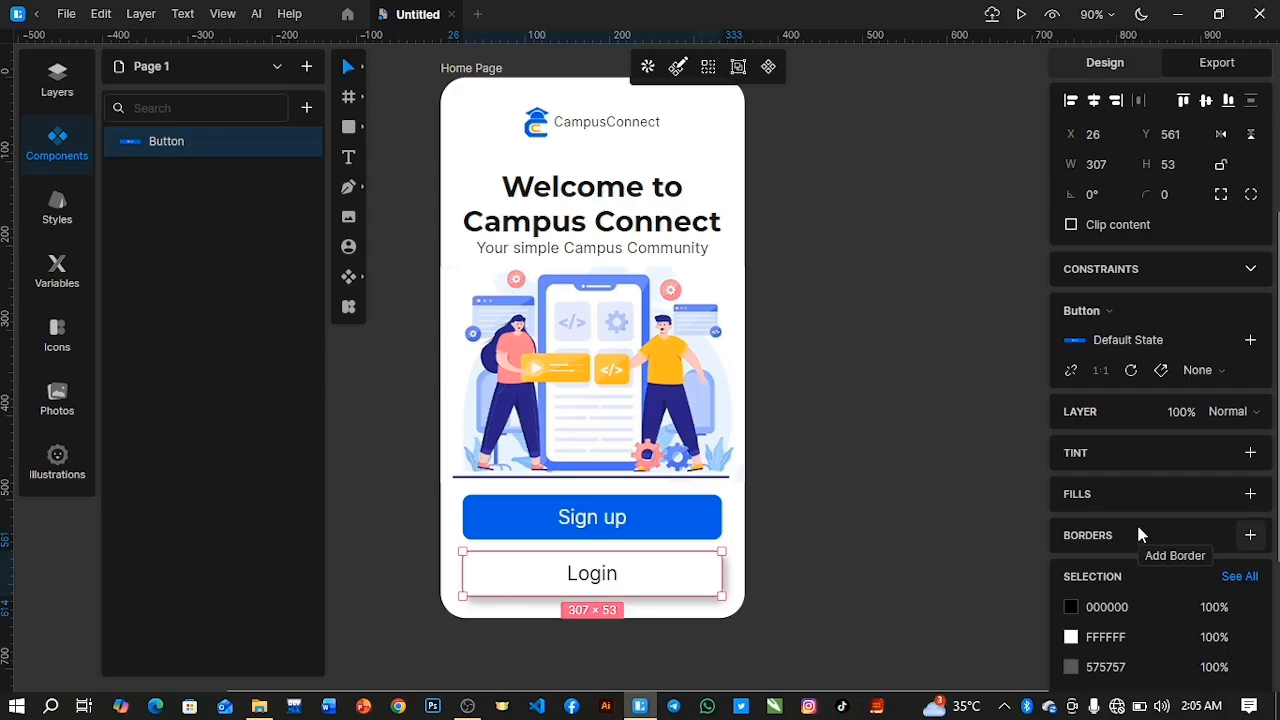
scroll(1136, 521, down, 1)
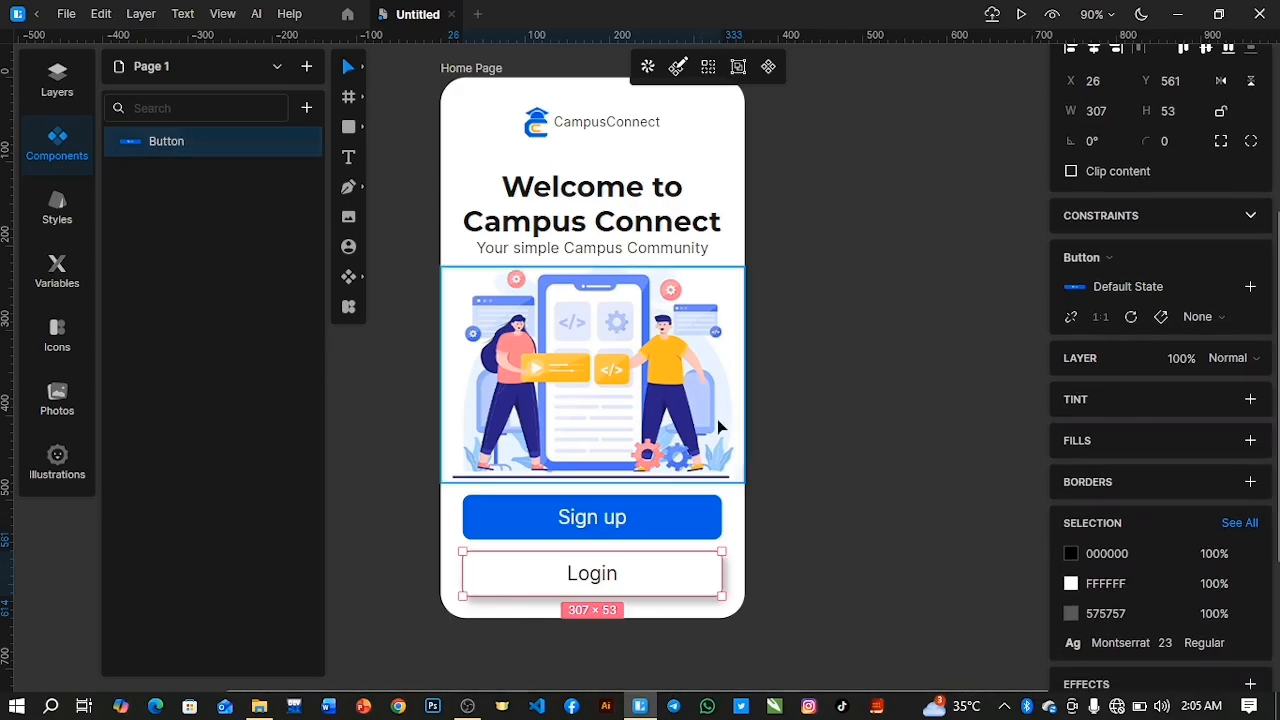
double_click(700, 570)
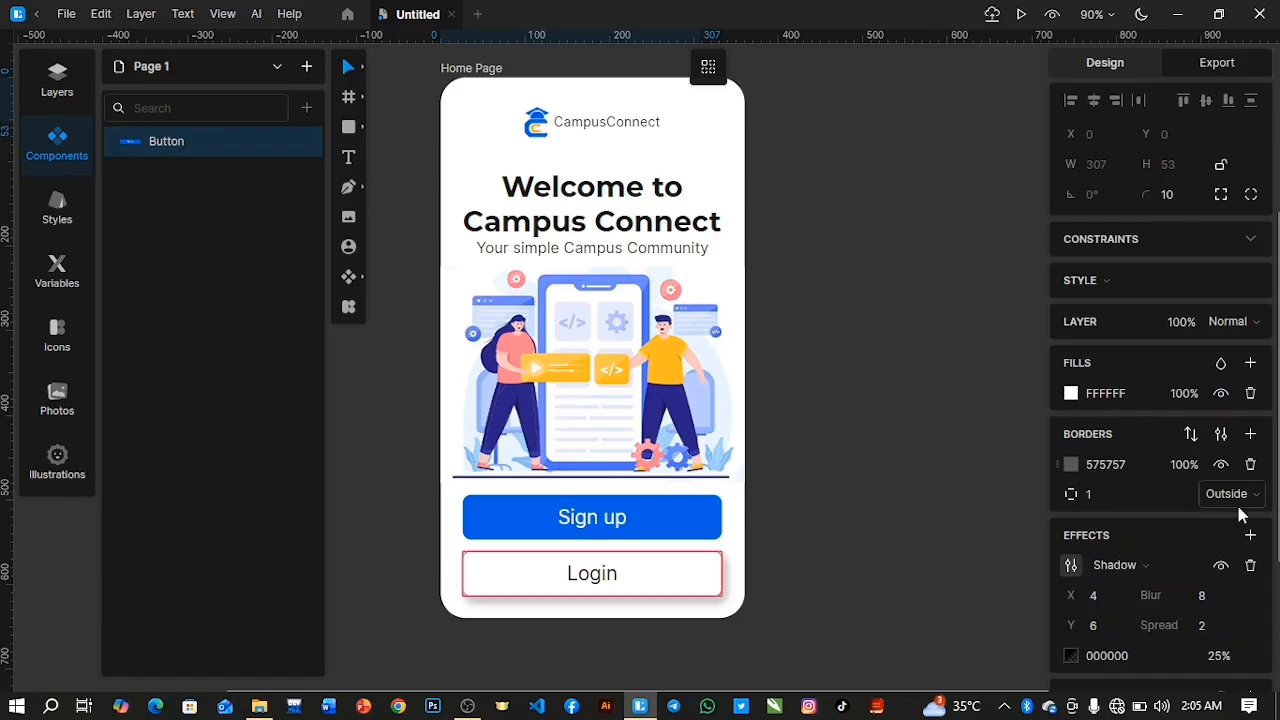
scroll(1164, 550, down, 1)
click(1206, 568)
text(10)
drag(1211, 568, 1213, 573)
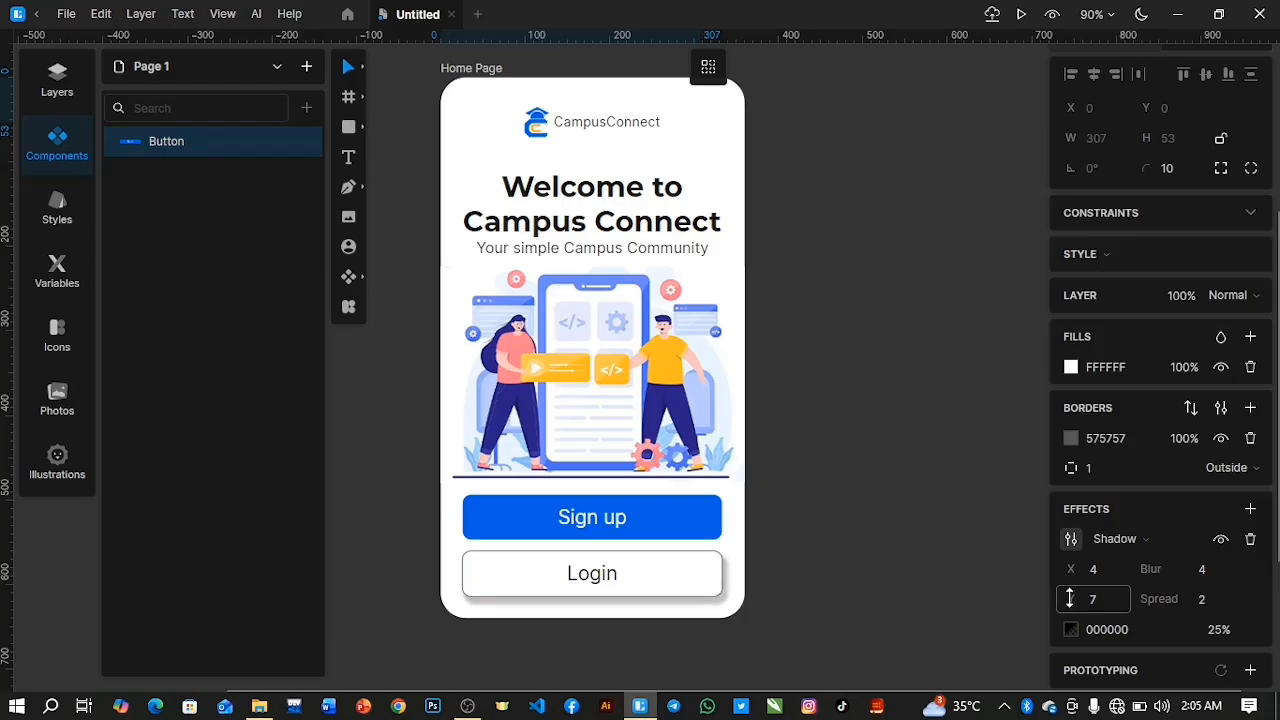
drag(1069, 600, 1069, 602)
mouse_move(1206, 602)
mouse_down()
mouse_move(1207, 560)
mouse_move(1208, 604)
mouse_move(1205, 593)
mouse_up()
drag(1077, 599, 1071, 570)
drag(1209, 570, 1211, 578)
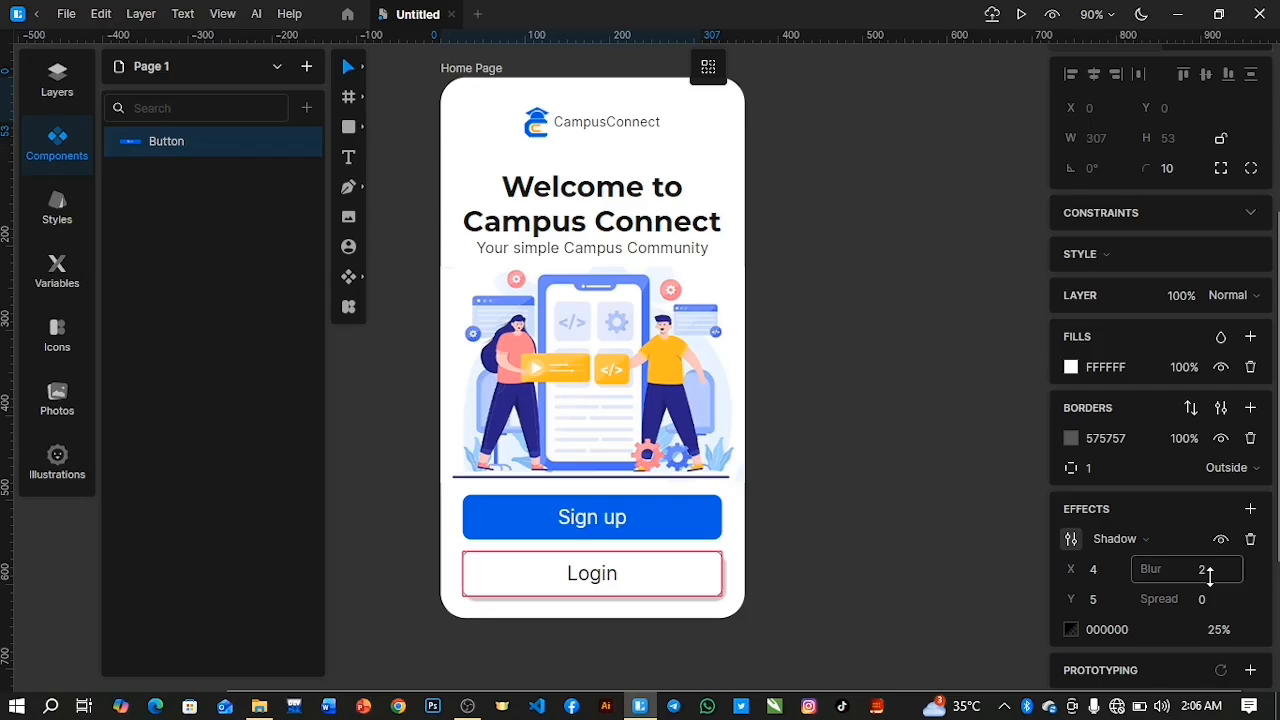
drag(1209, 572, 1212, 569)
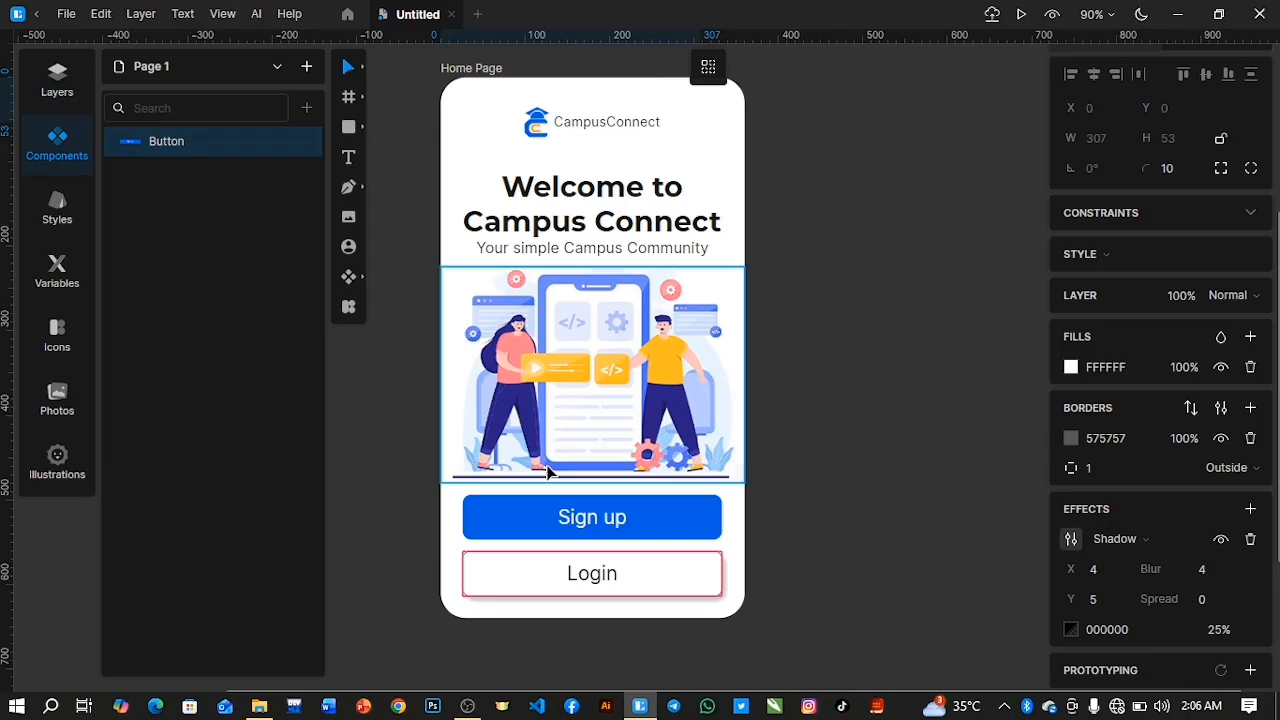
Rename the layer of the white button instance "Login".
click(55, 80)
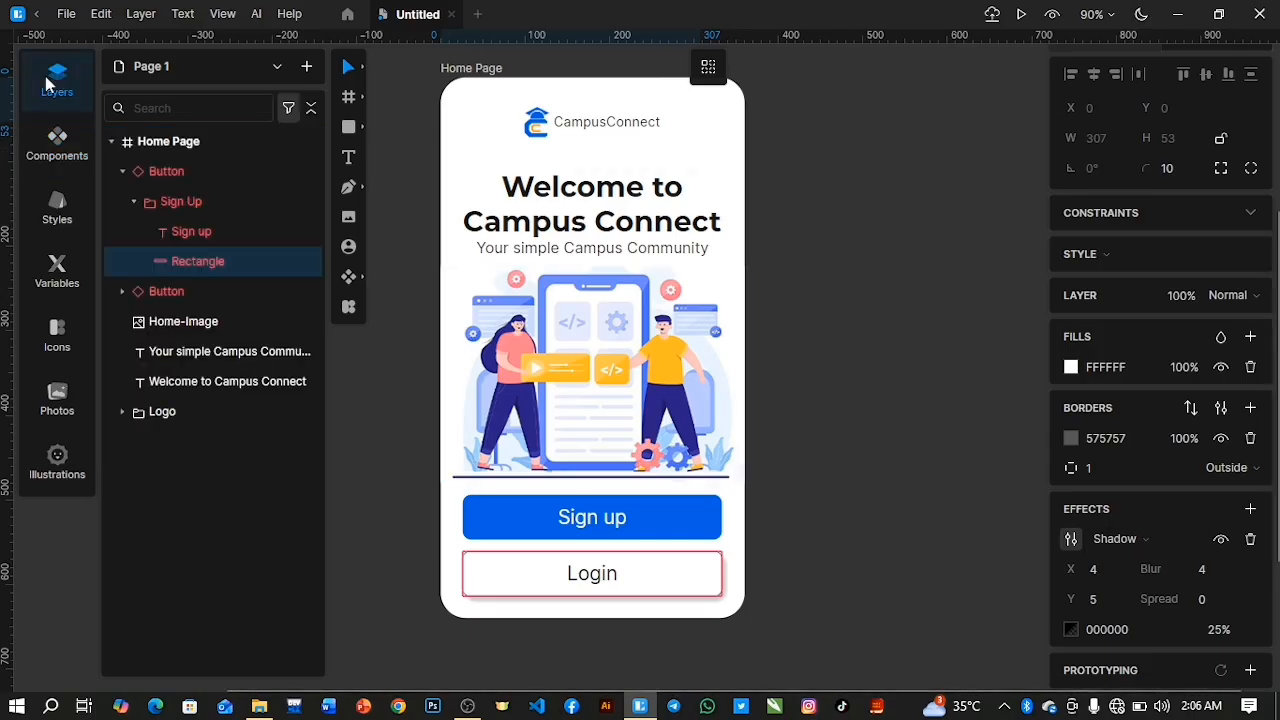
click(121, 170)
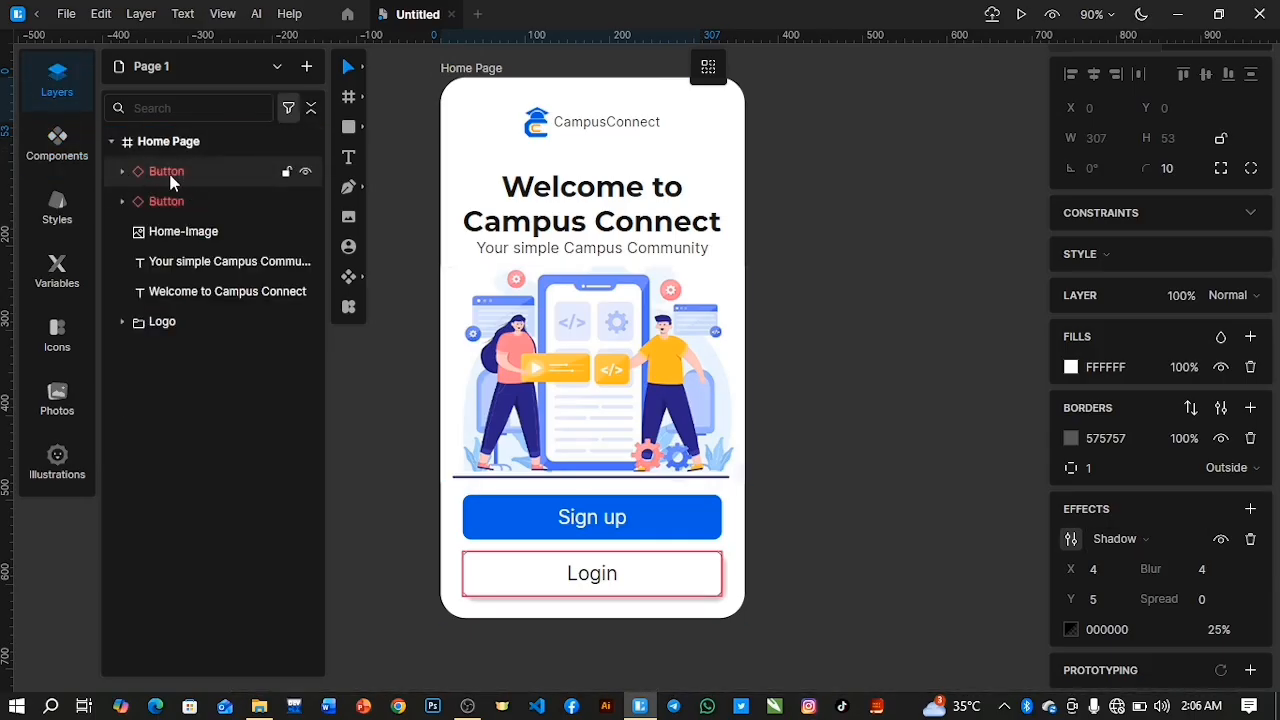
double_click(306, 176)
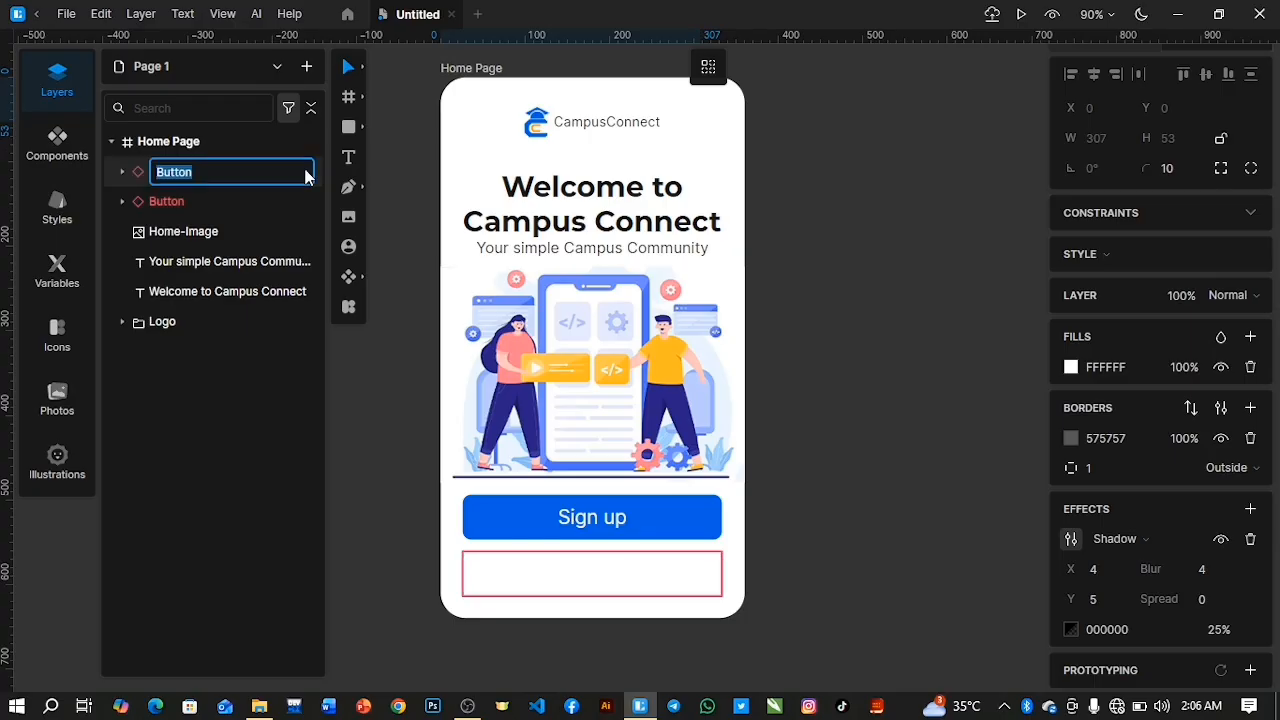
click(172, 174)
drag(198, 175, 148, 170)
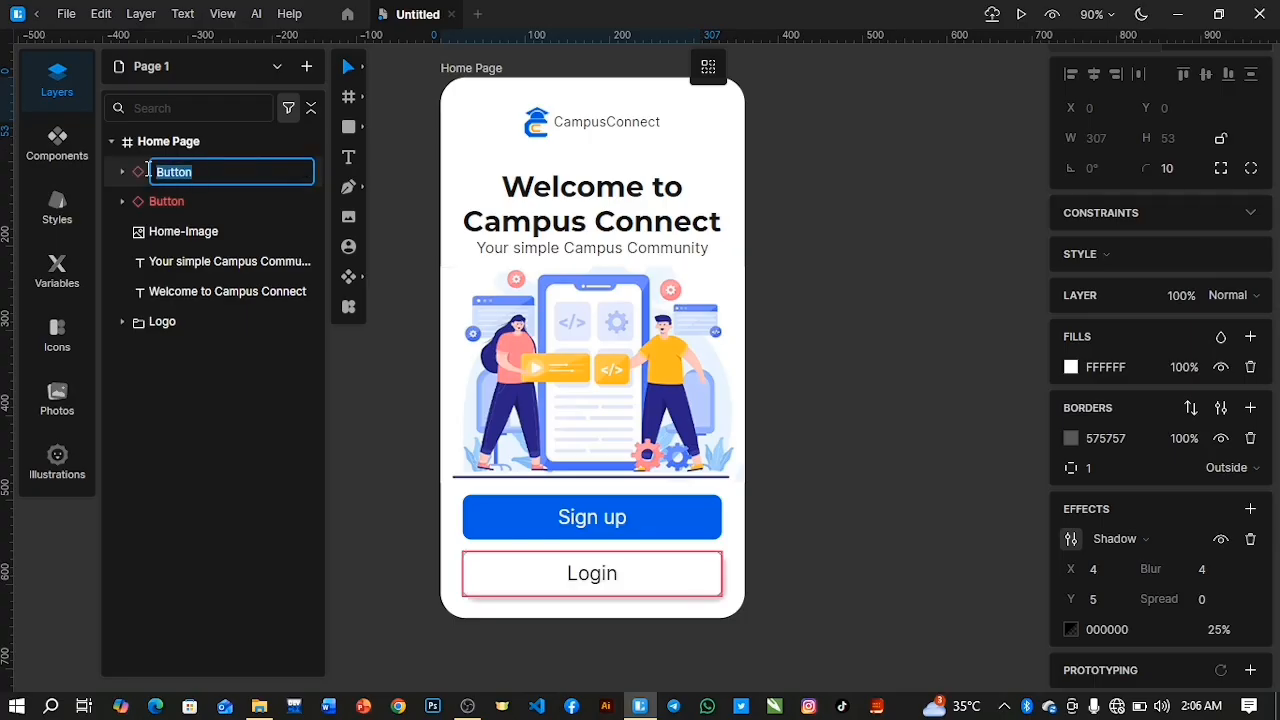
text(L)
key(Return)
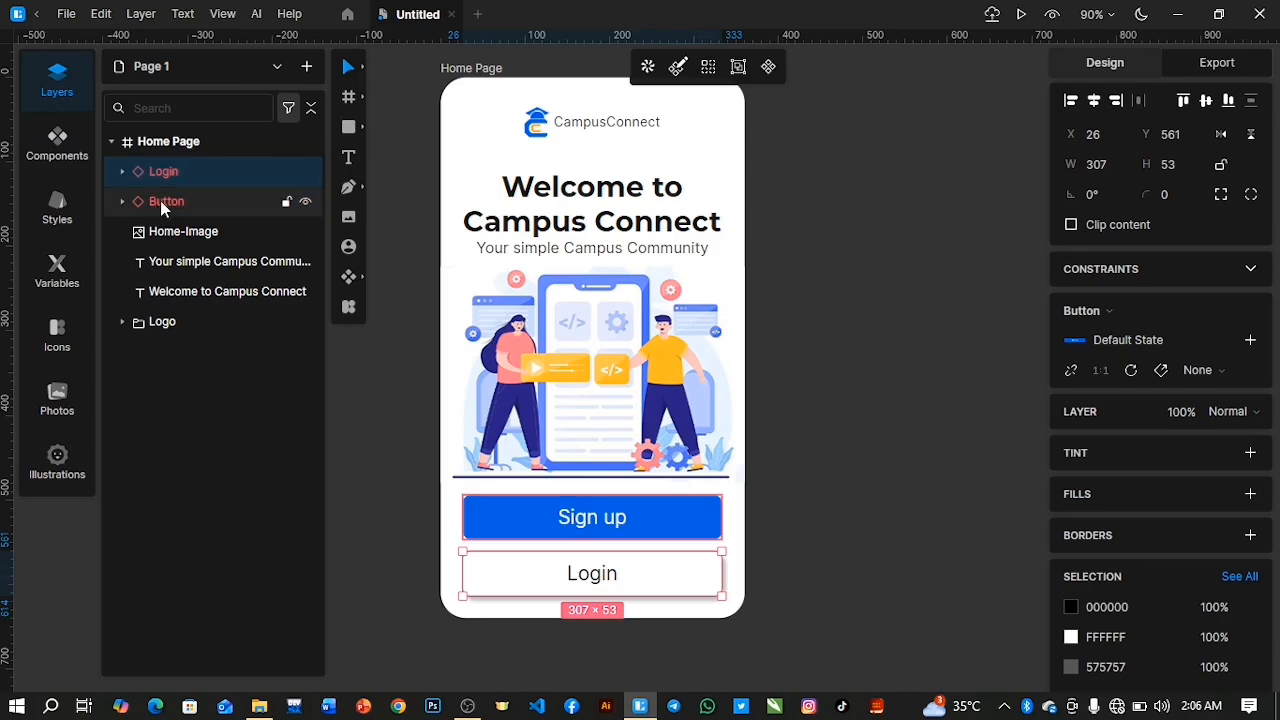
Rename the layer of the blue button instance "Sign Up".
double_click(160, 201)
text(Sign)
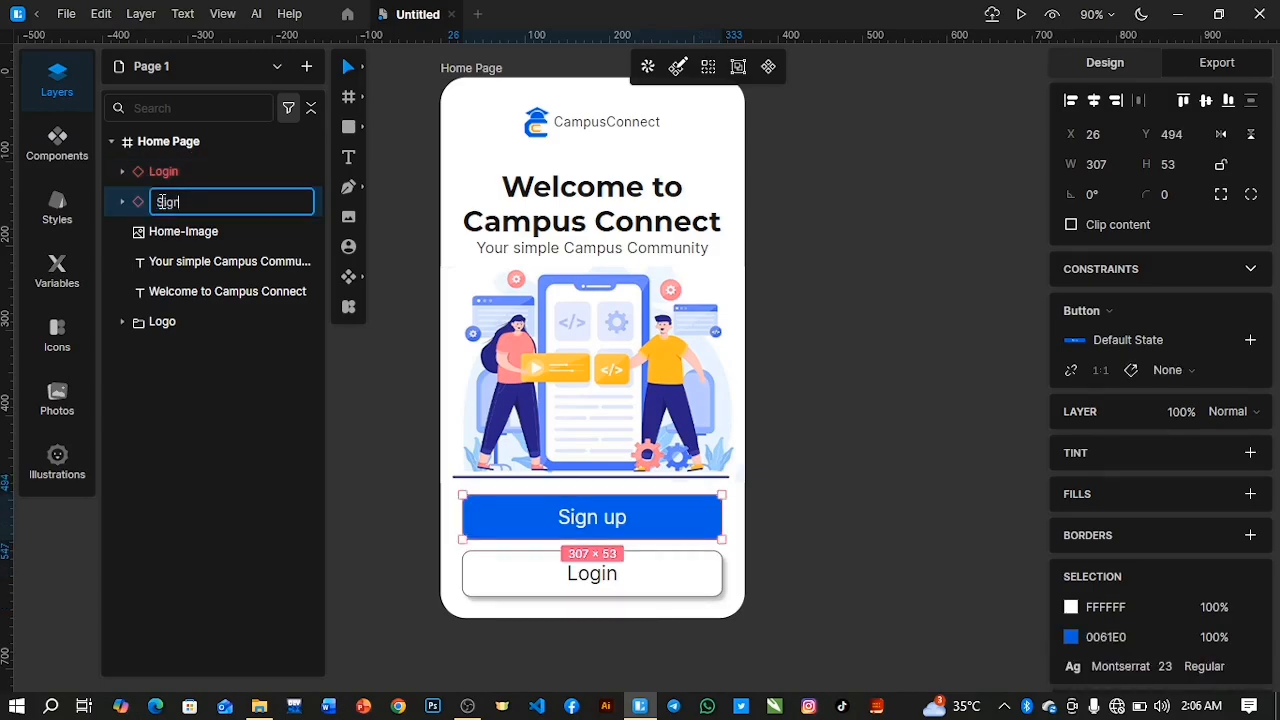
key(Return)
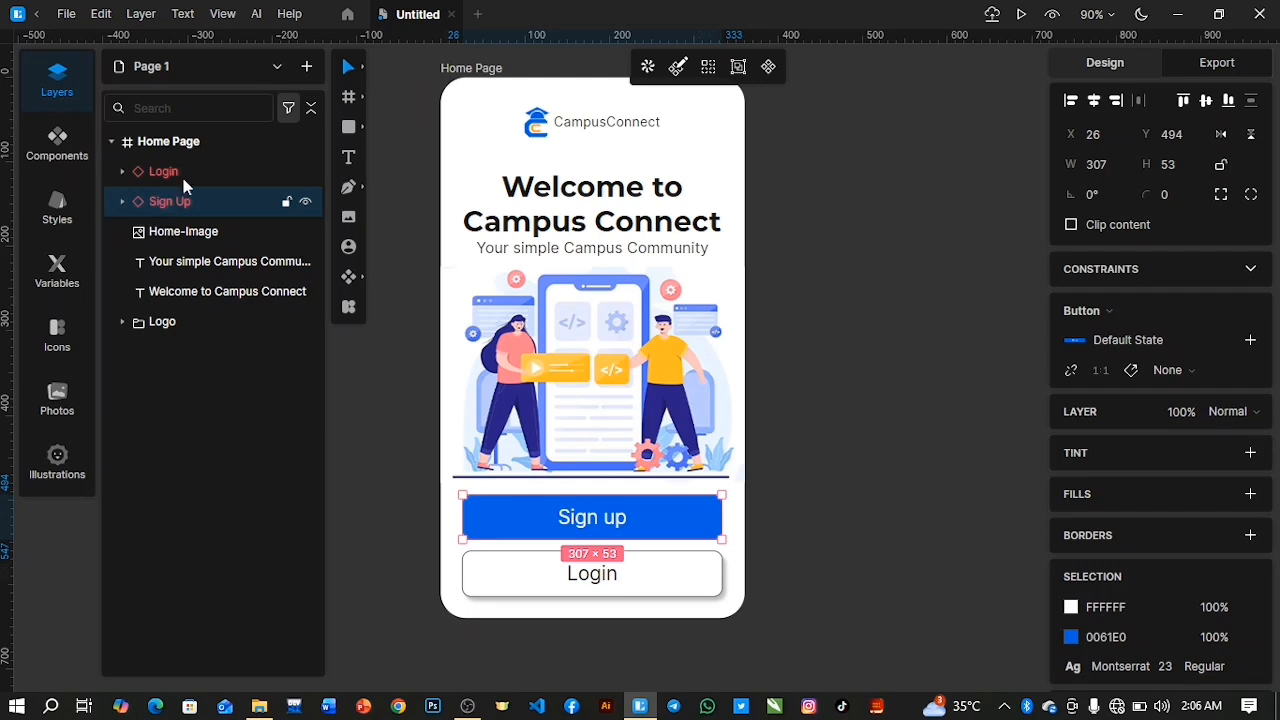
Move the Login and Sign Up buttons up together by 9 px, keeping their spacing.
click(190, 171)
shift+click(192, 203)
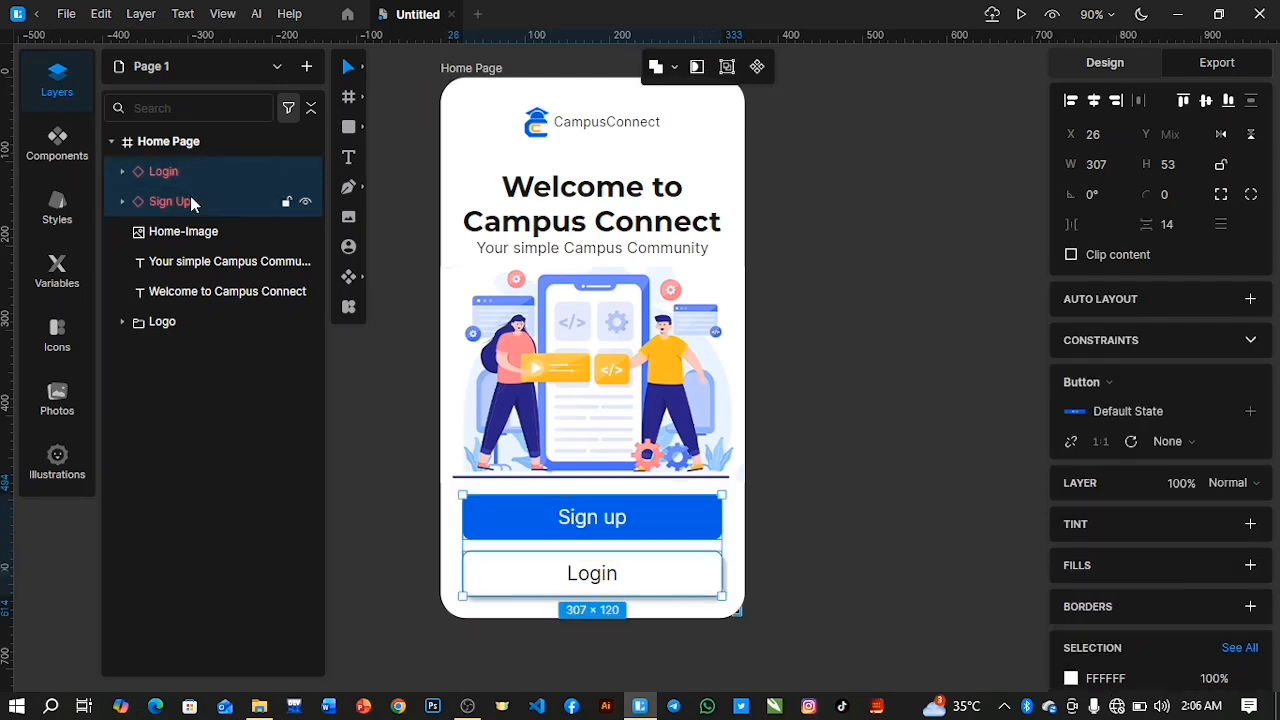
key(Up)
key(Up)
key(Up)
key(Up)
key(Up)
key(Up)
key(Up)
key(Up)
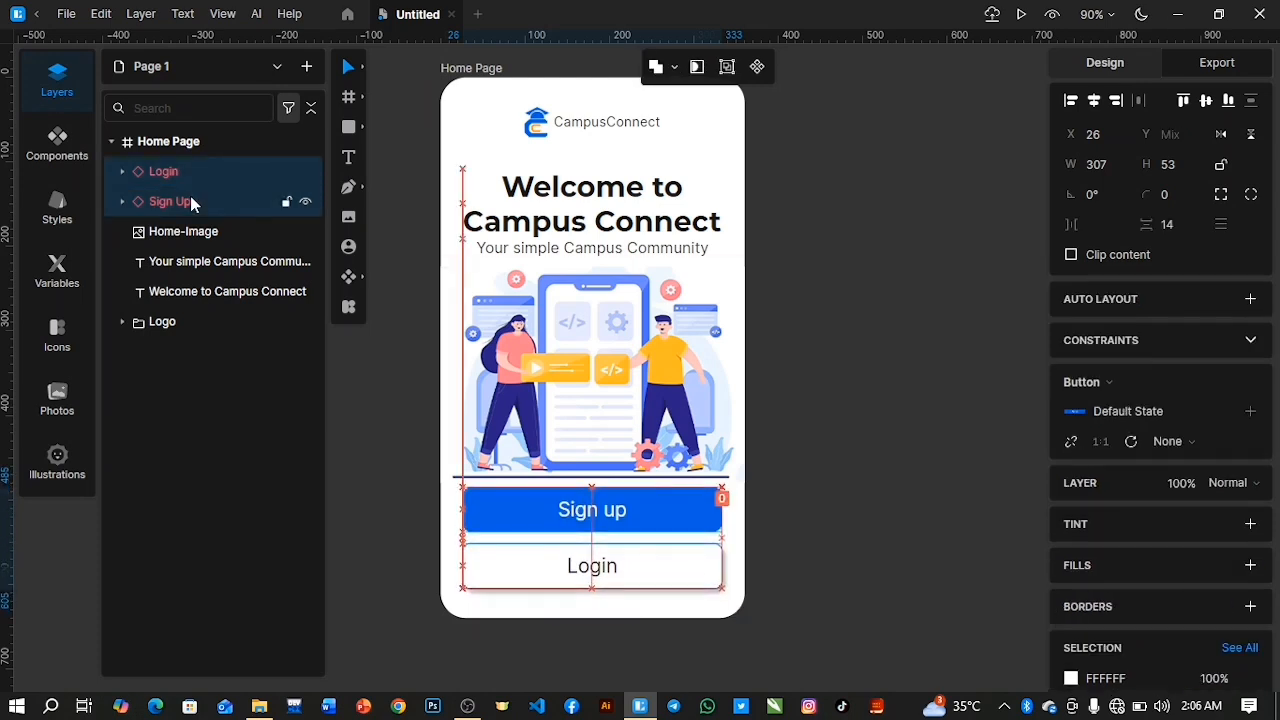
click(160, 184)
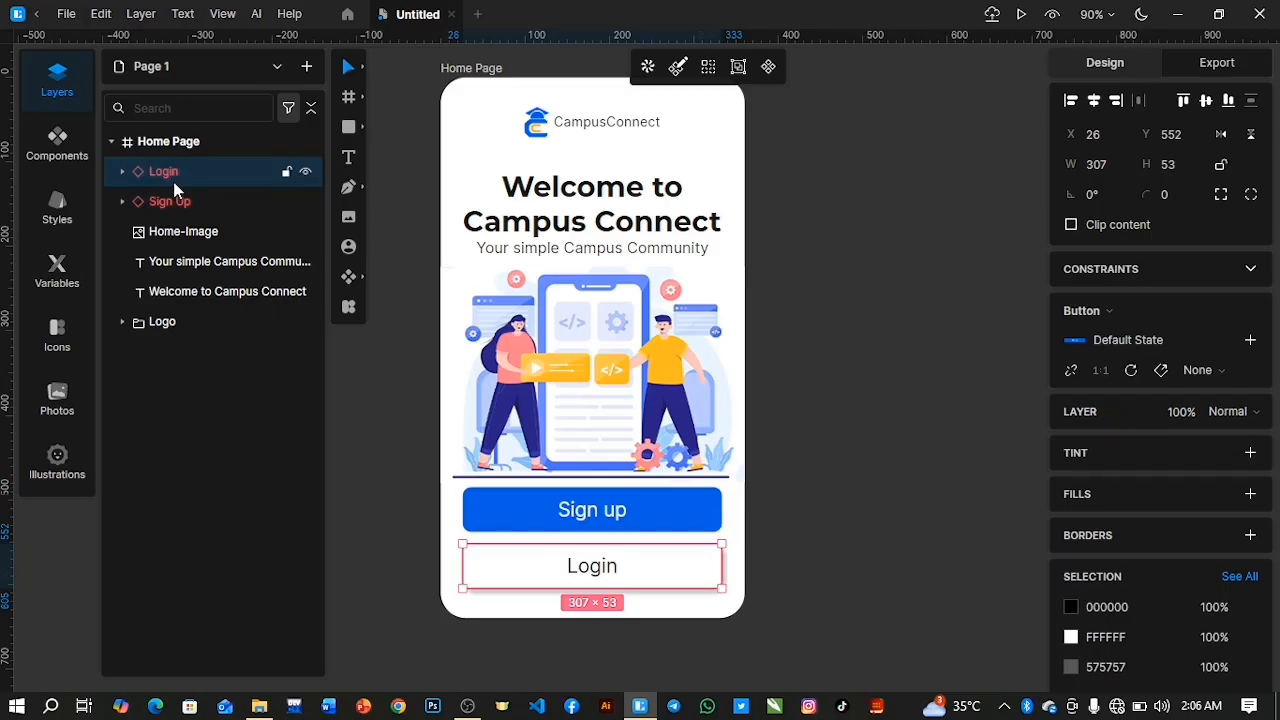
Move the Login button up to Y 543 so it sits closer to the Sign up button.
key(Up)
key(Up)
key(Up)
key(Up)
key(Up)
key(Up)
key(Up)
key(Up)
key(Down)
key(Up)
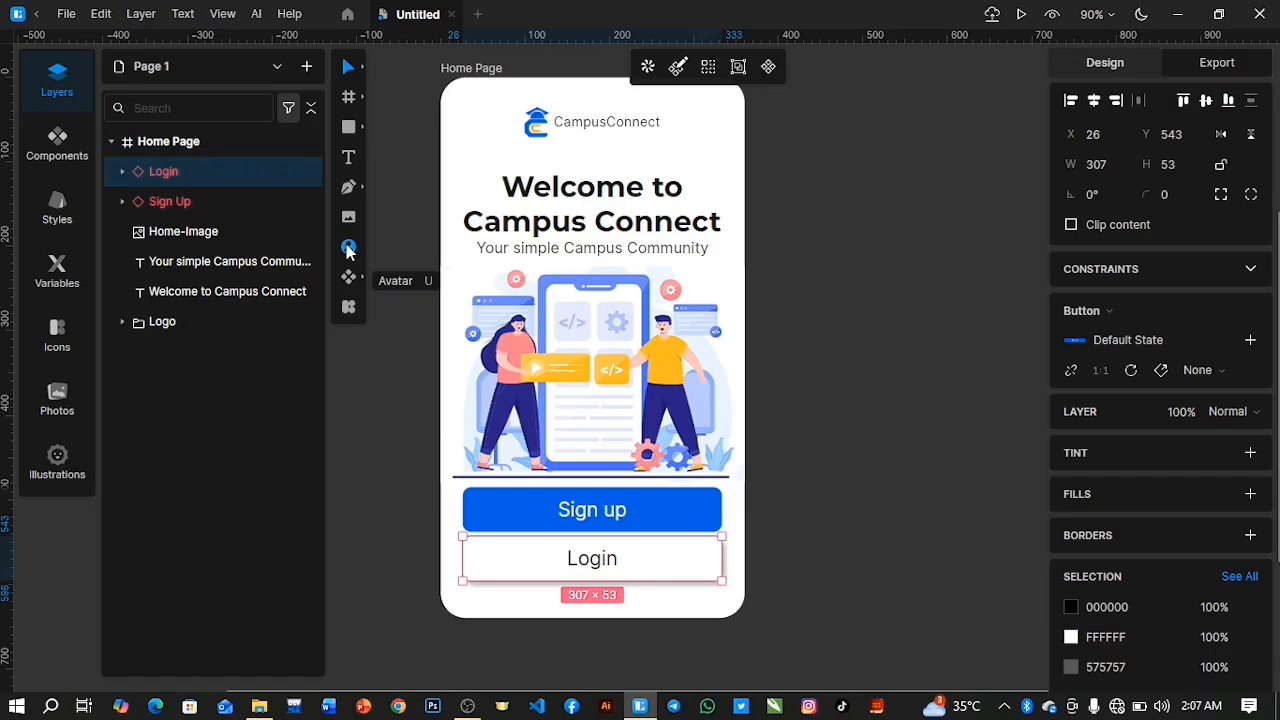
Duplicate the tagline text and place the copy just below the Login button at about Y 603.
click(601, 250)
key(ctrl+d)
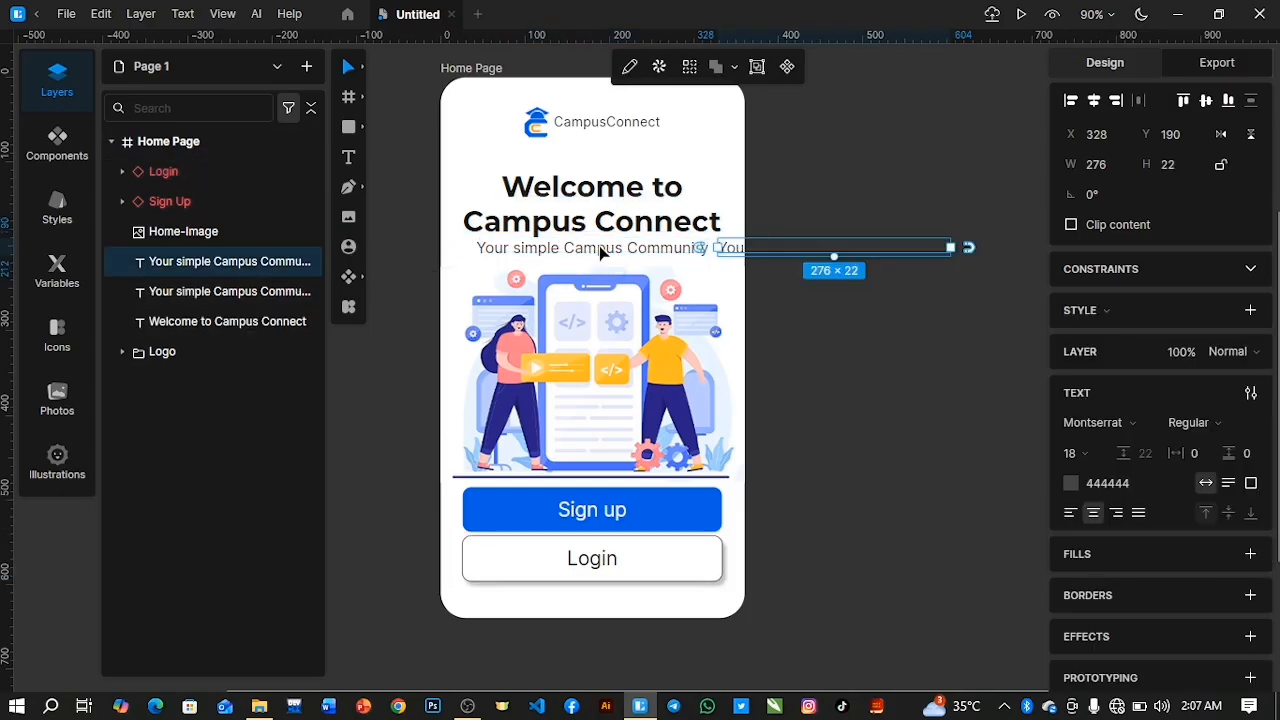
drag(760, 257, 510, 598)
key(Down)
key(Down)
key(Down)
key(Down)
key(Down)
key(Down)
key(Down)
key(Down)
key(Down)
key(Down)
key(Down)
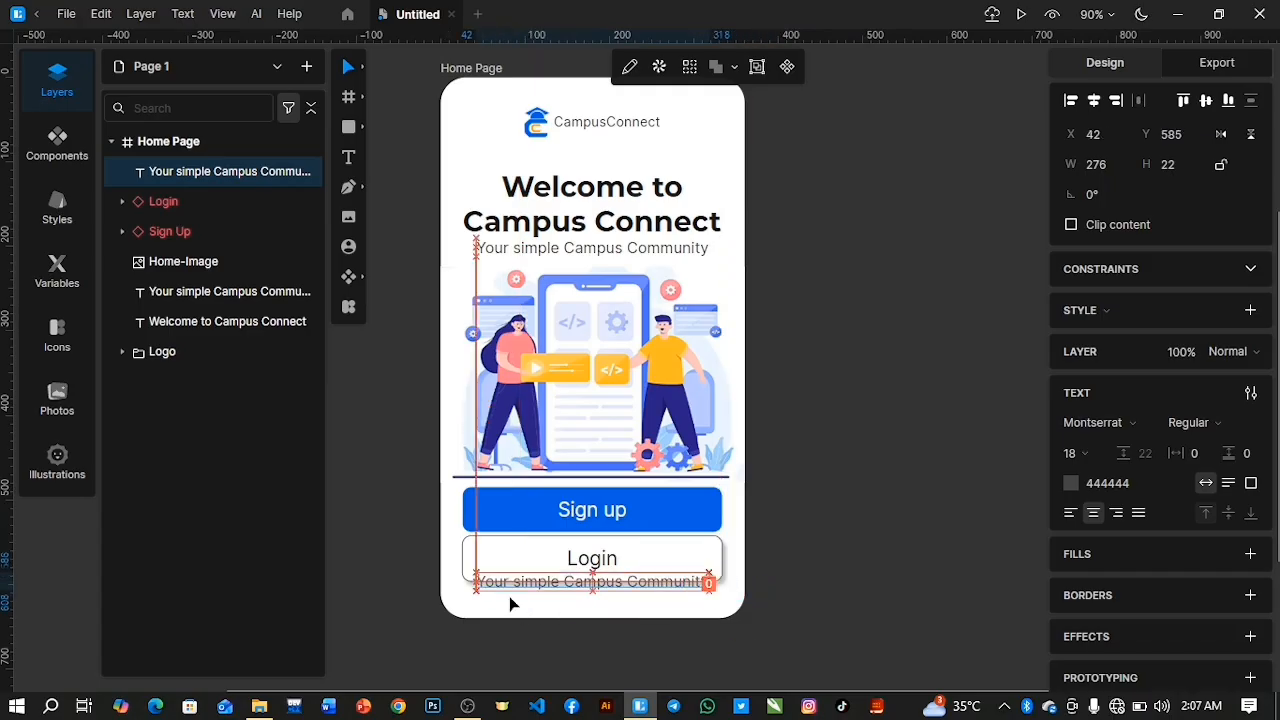
key(Down)
key(Down)
key(Down)
key(Down)
key(Down)
key(Down)
key(Down)
key(Down)
key(Down)
key(Down)
key(Down)
key(Down)
key(Down)
key(Down)
key(Down)
key(Down)
key(Down)
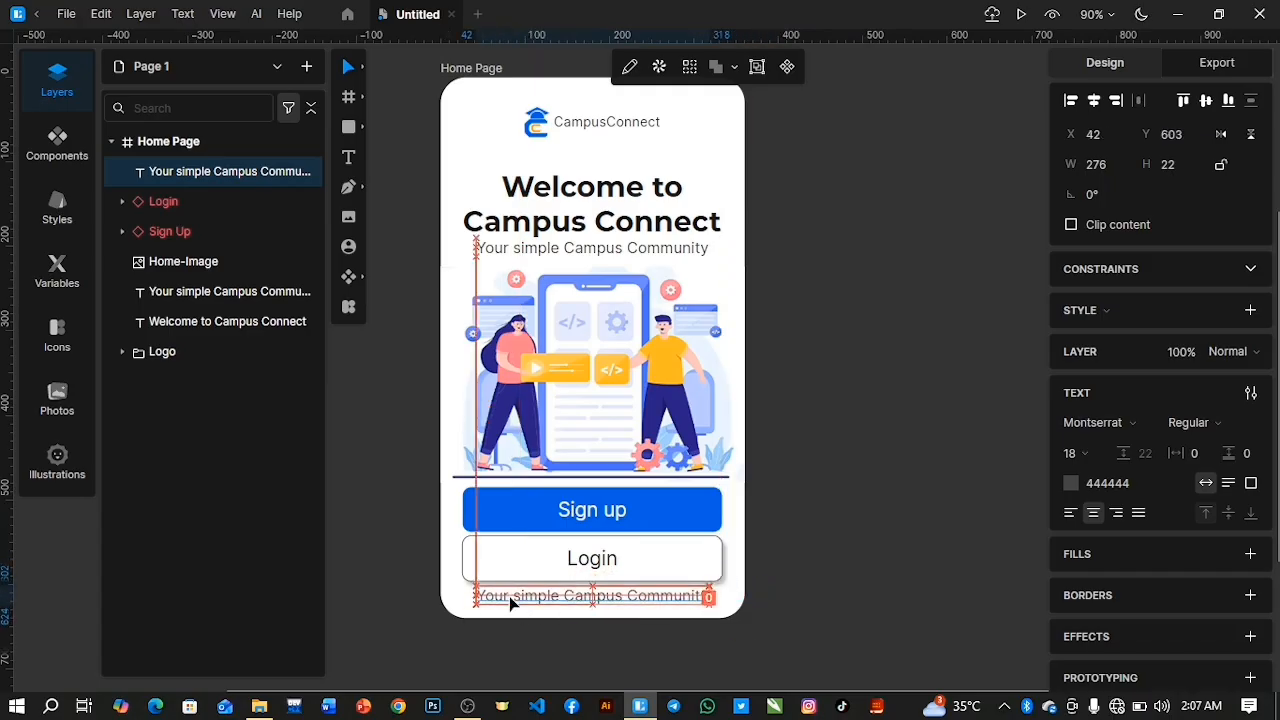
Set the copied text's font size to 16 and change its wording to "Already have an account?".
click(1070, 453)
drag(1070, 454, 1079, 454)
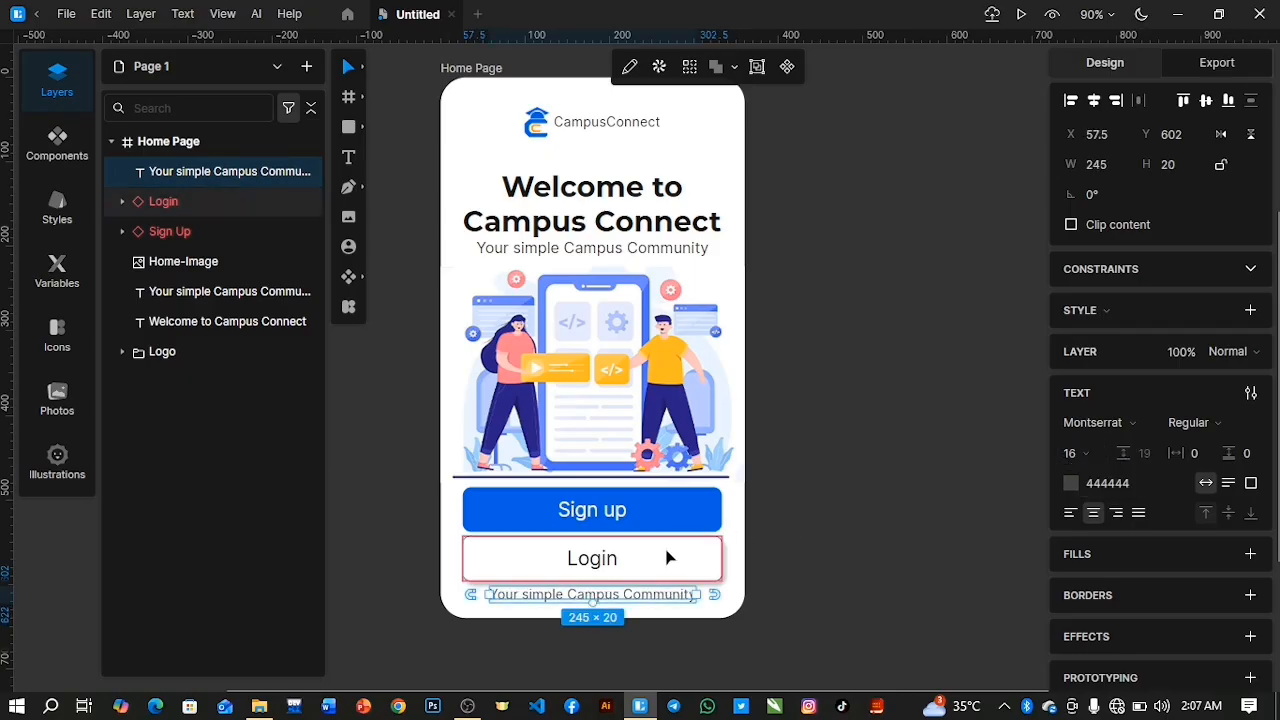
double_click(597, 593)
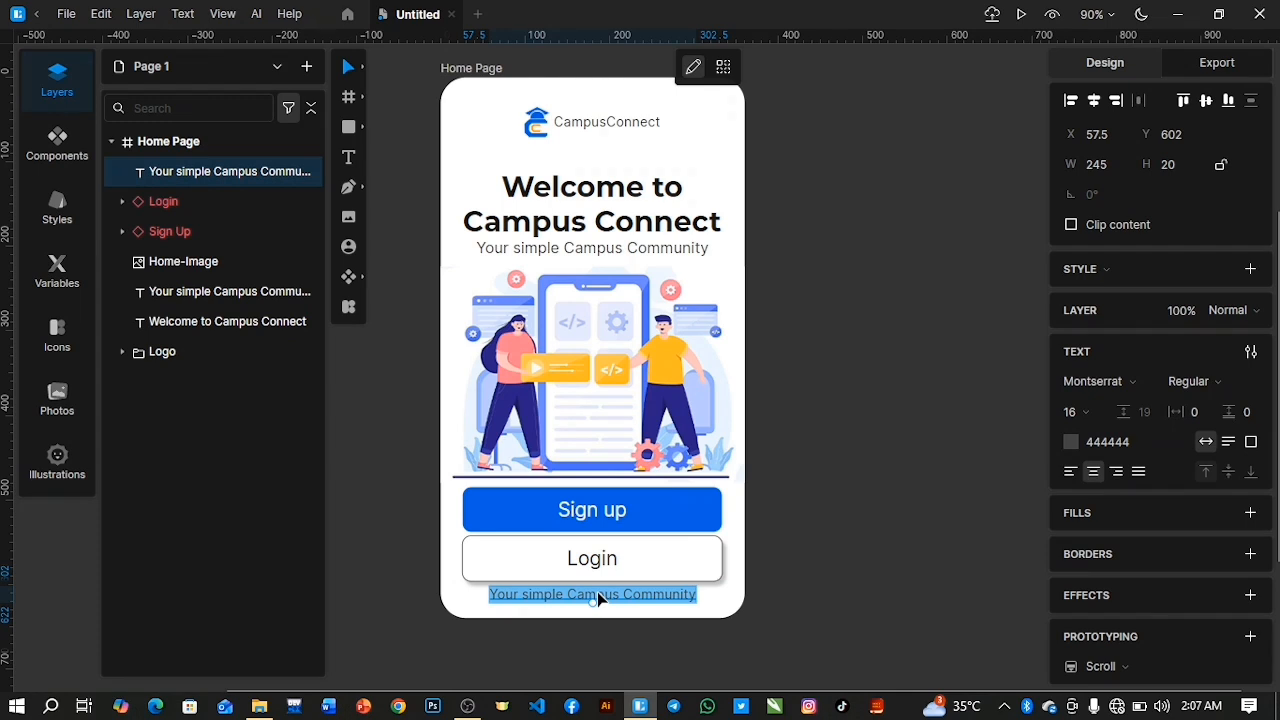
key(BackSpace)
text(Alread)
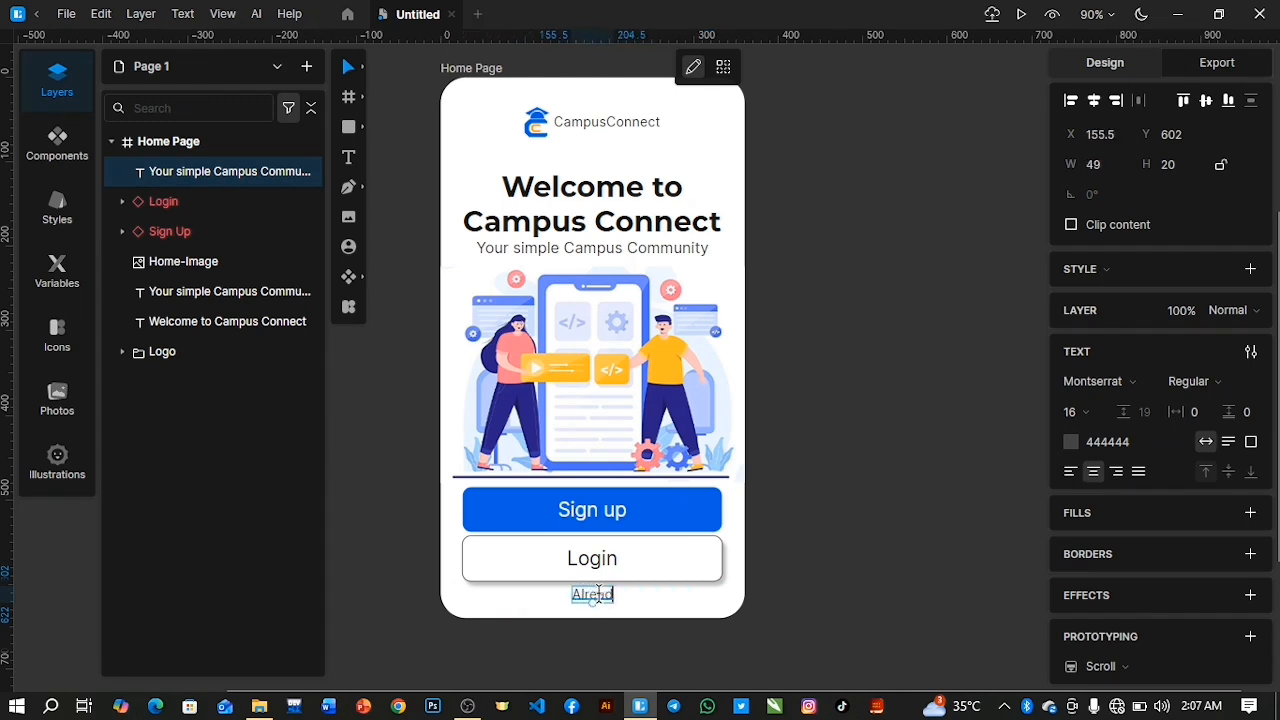
text(y have )
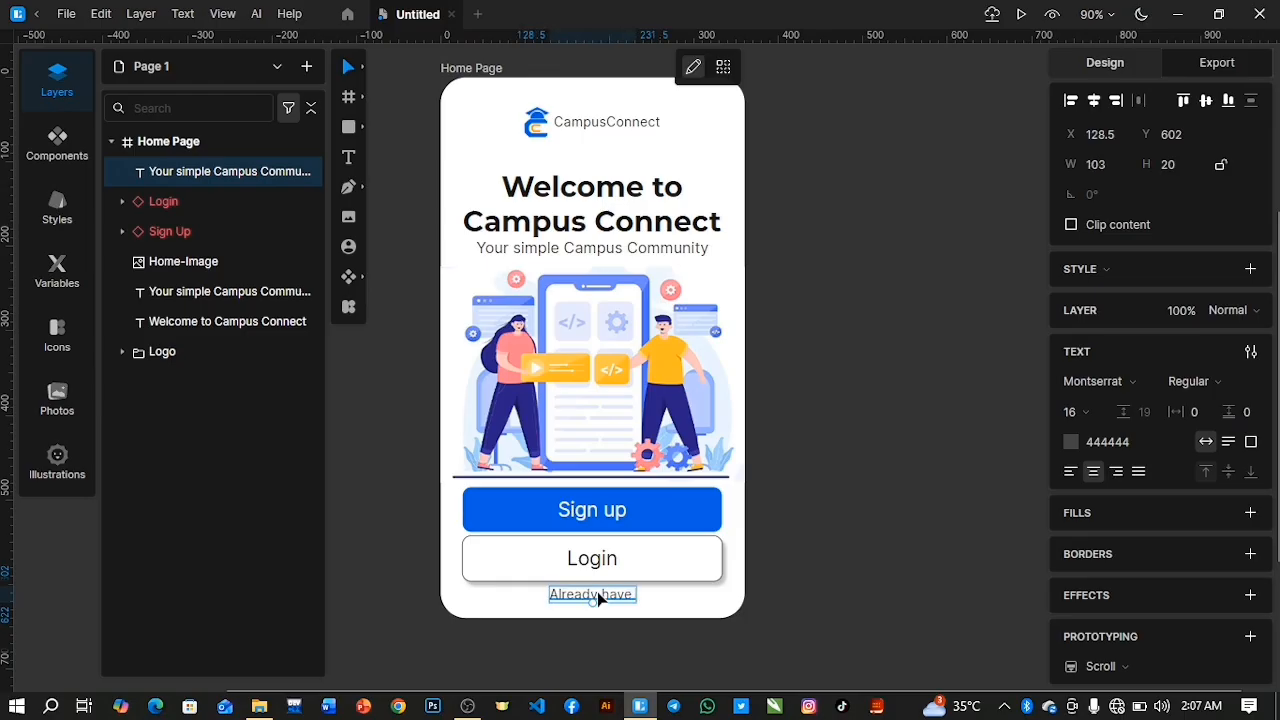
text(an acc)
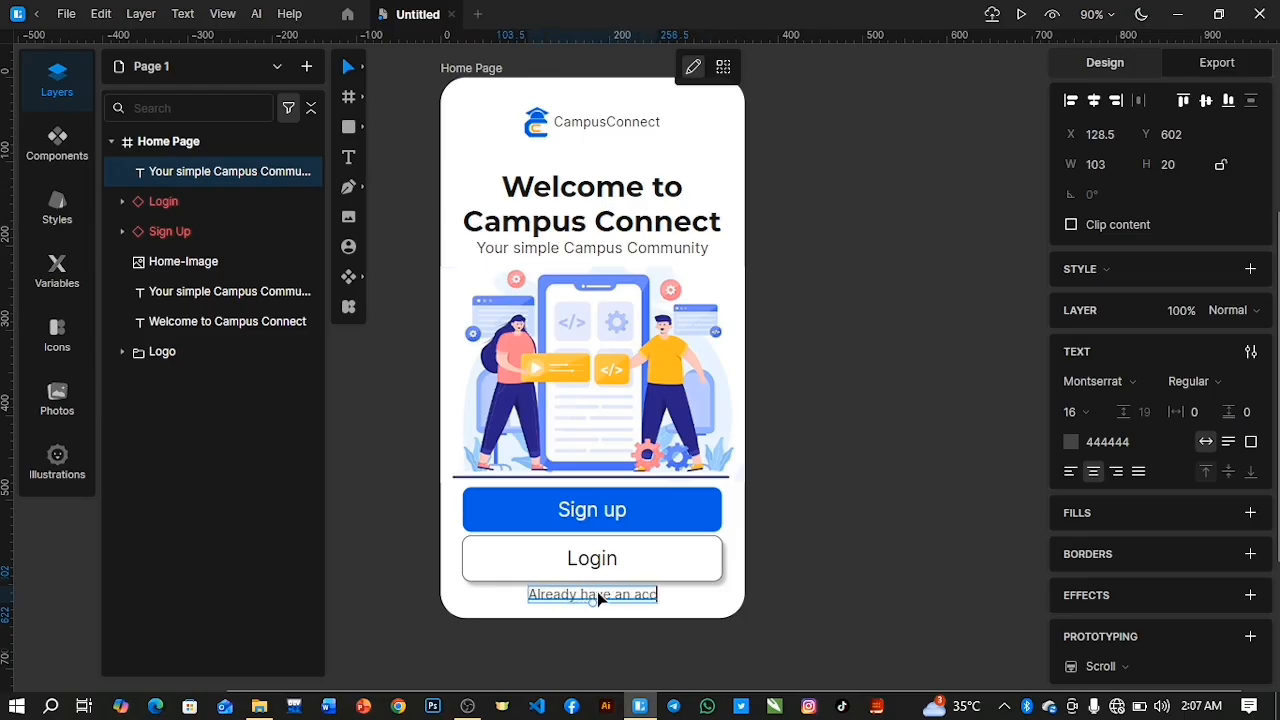
text(ount!)
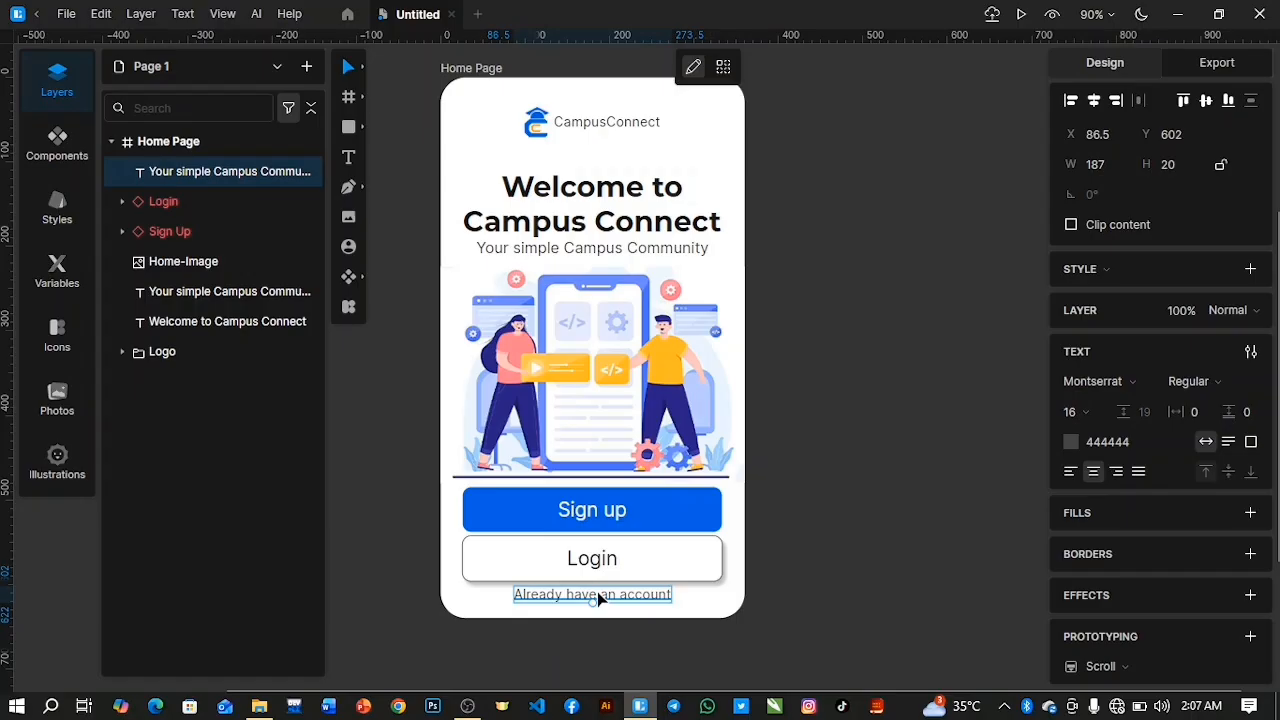
key(BackSpace)
text(?)
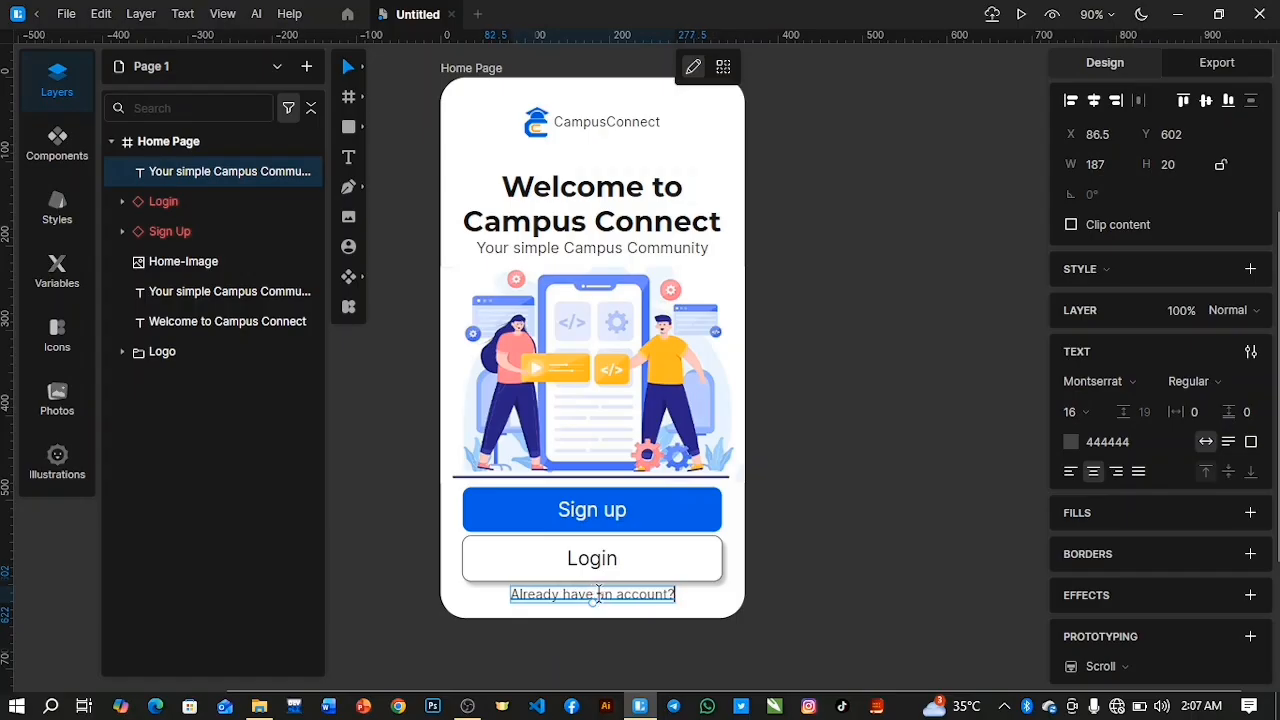
key(Escape)
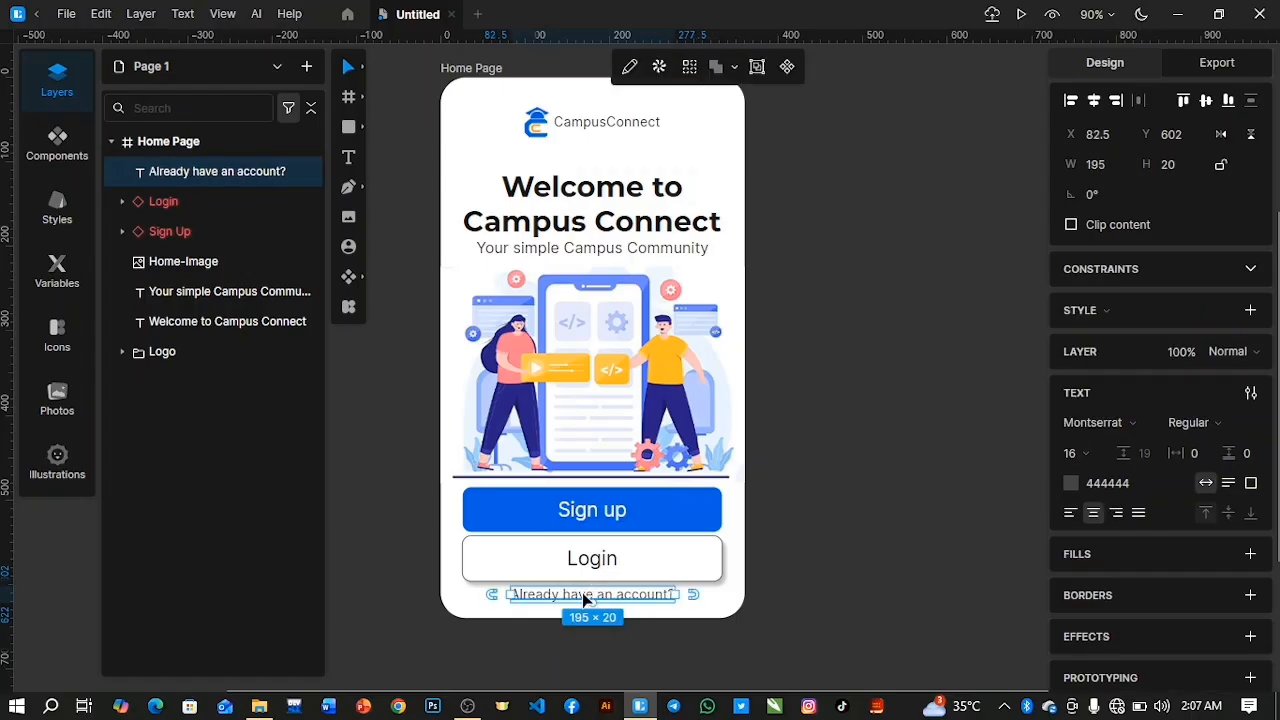
Duplicate the "Already have an account?" text beside the original, left-align the copy and change its wording to "Login".
key(ctrl+d)
drag(582, 592, 758, 596)
double_click(712, 596)
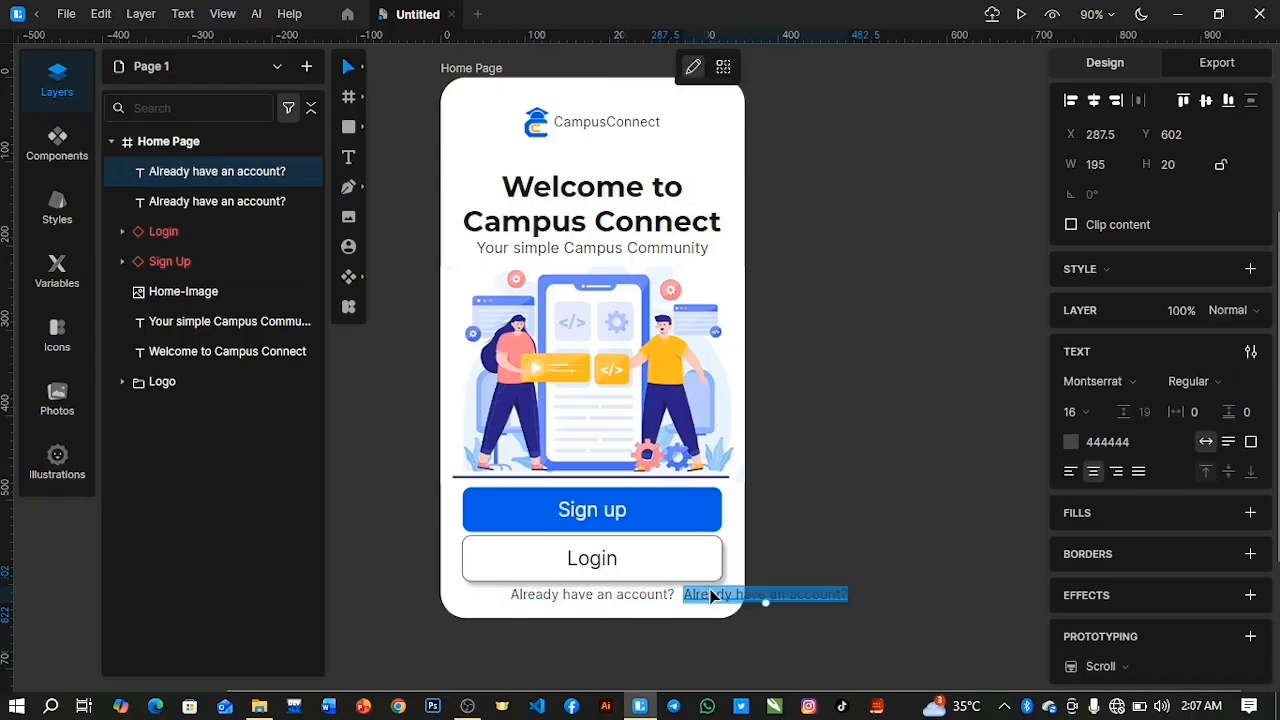
key(BackSpace)
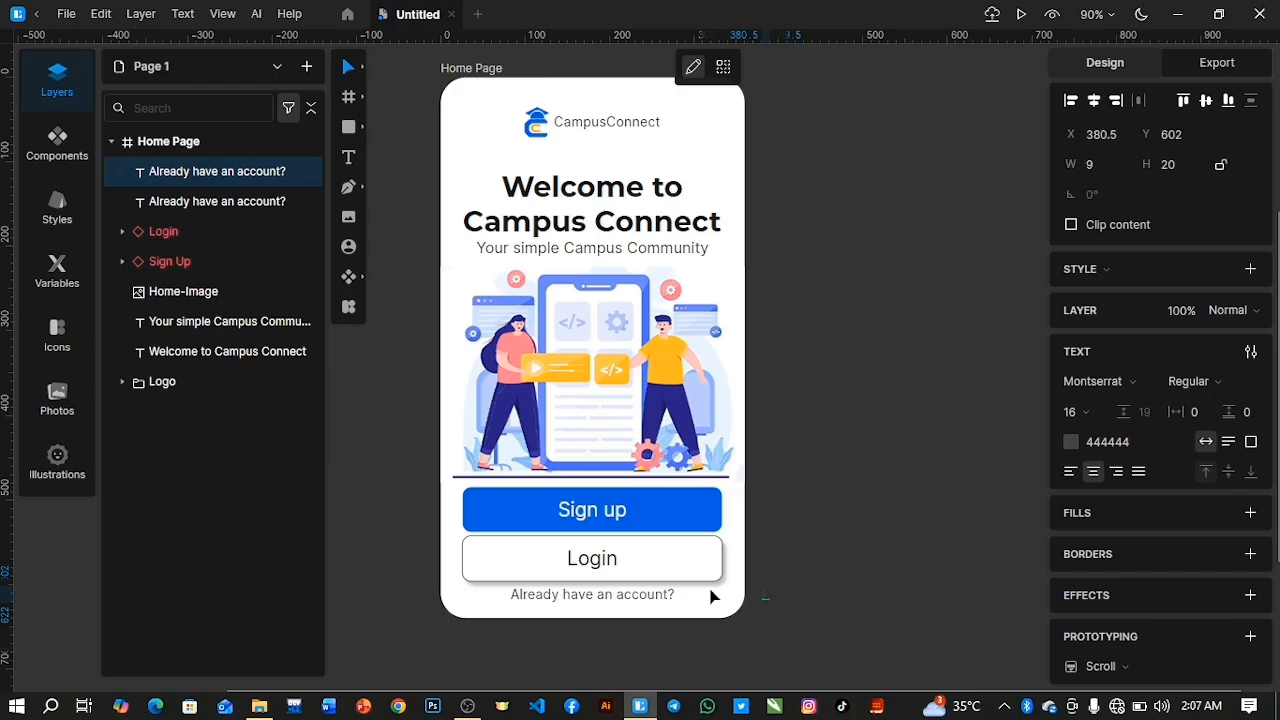
key(ctrl+z)
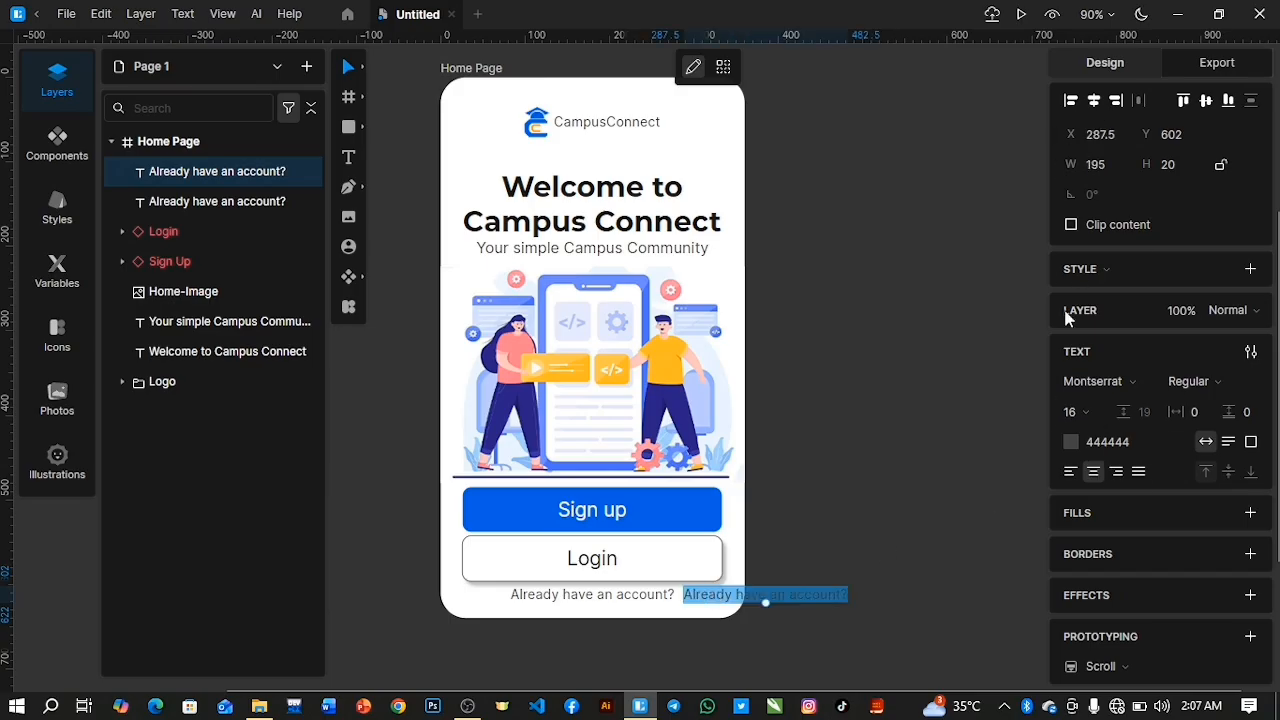
click(1066, 474)
key(BackSpace)
text(Lo)
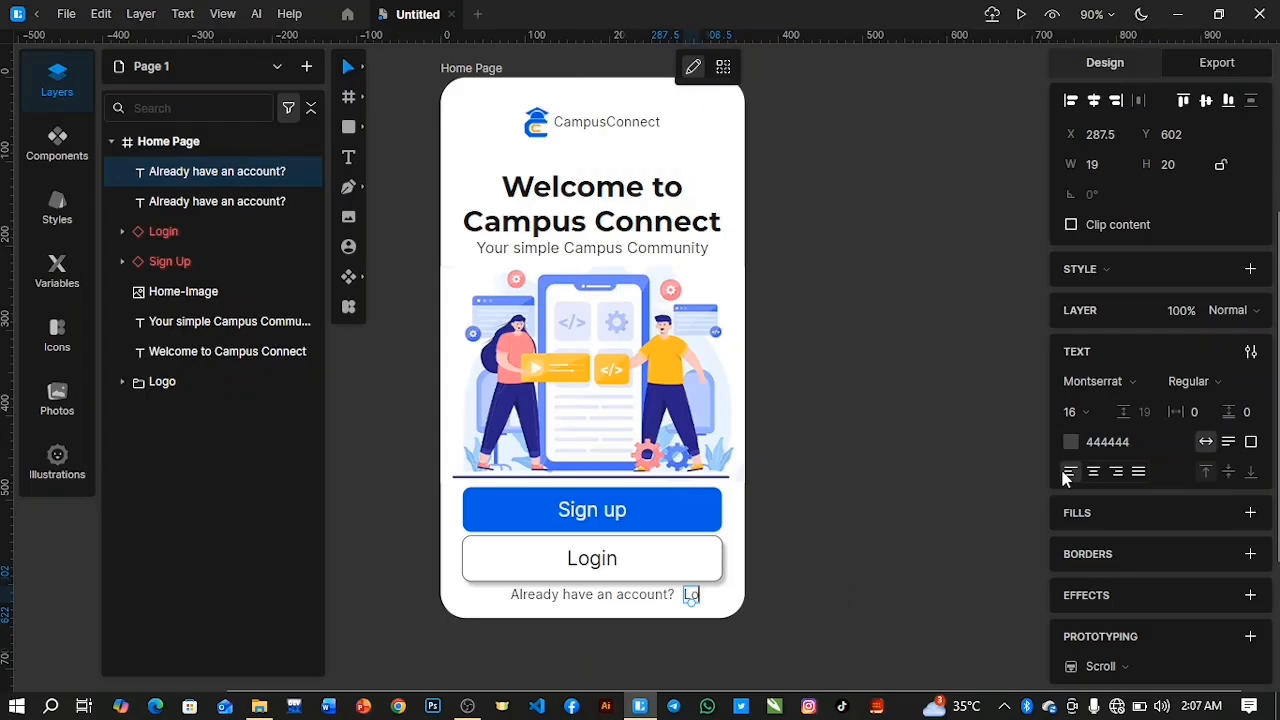
text(gin)
Recolor the small Login text with the Sign up button's blue, 0061E0.
key(ctrl+a)
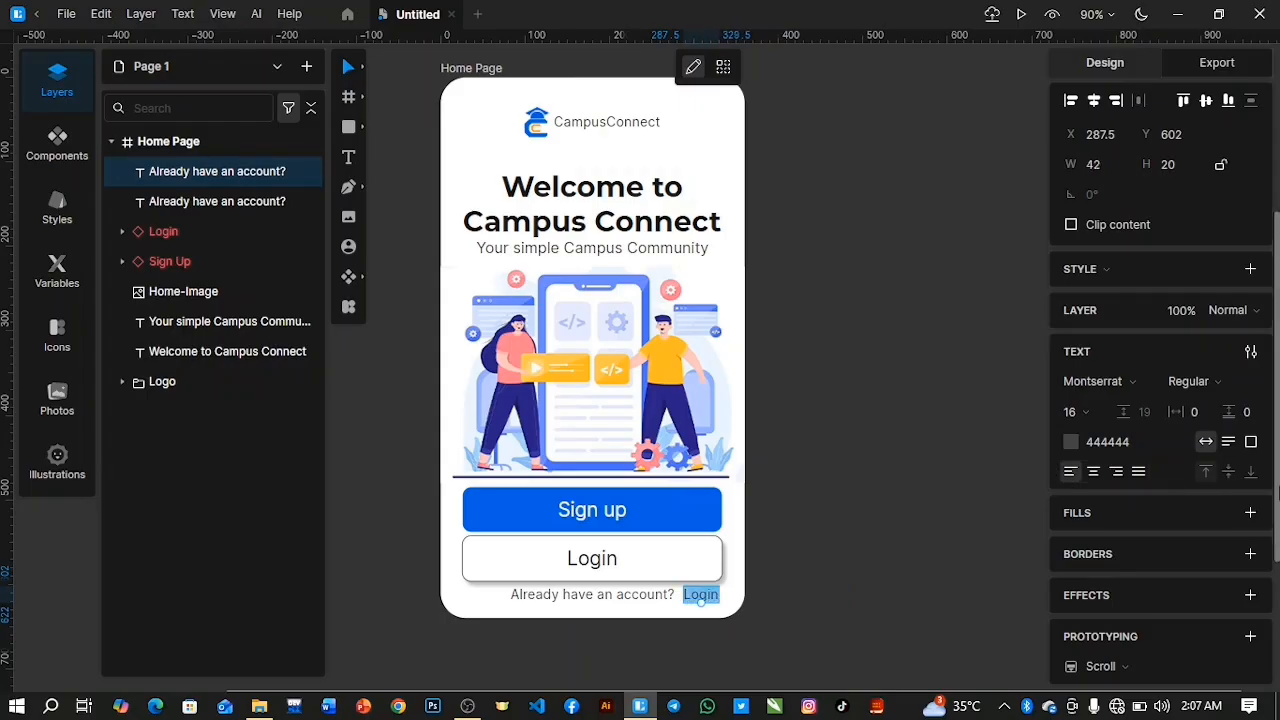
click(1070, 443)
click(848, 564)
click(665, 512)
click(1032, 356)
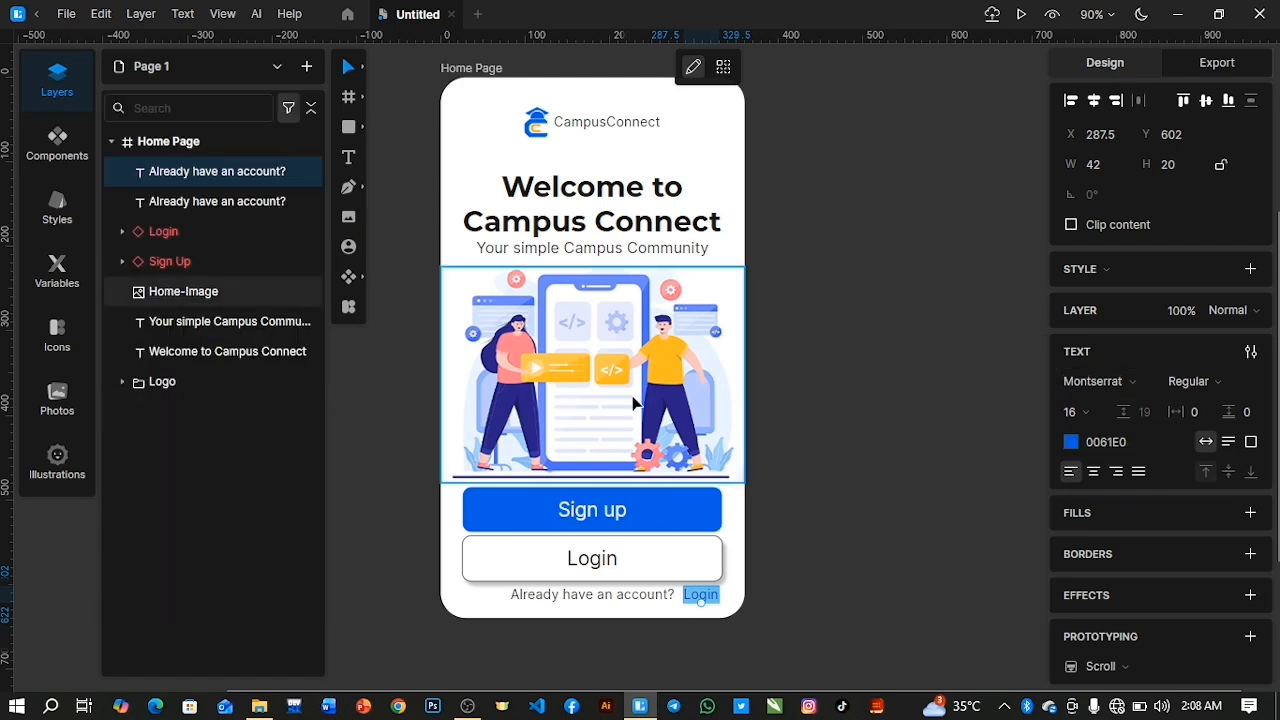
Nudge the small Login text left until it sits right beside "Already have an account?".
key(Escape)
key(Left)
key(Left)
key(Left)
key(Left)
key(Left)
key(Left)
key(Left)
key(Left)
key(Left)
key(Left)
key(Left)
key(Left)
key(Left)
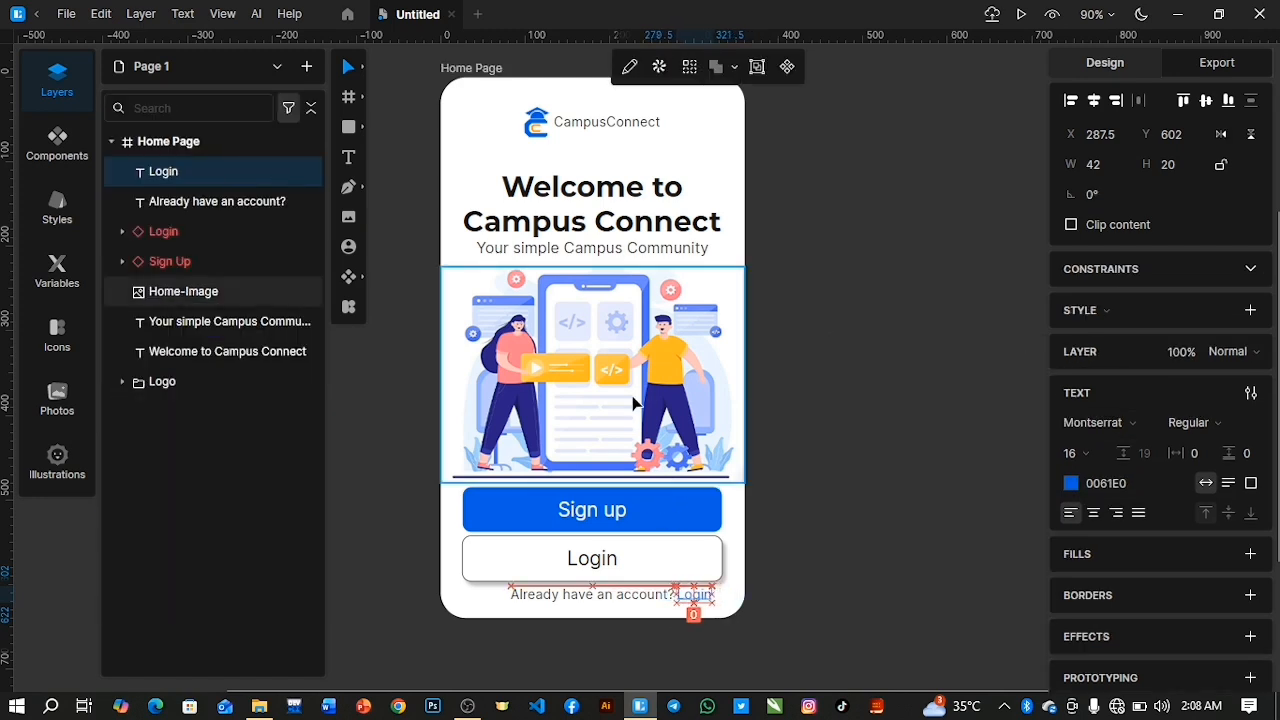
Group the small Login text with "Already have an account?" and rename the group "Down login".
shift+click(157, 205)
key(ctrl+g)
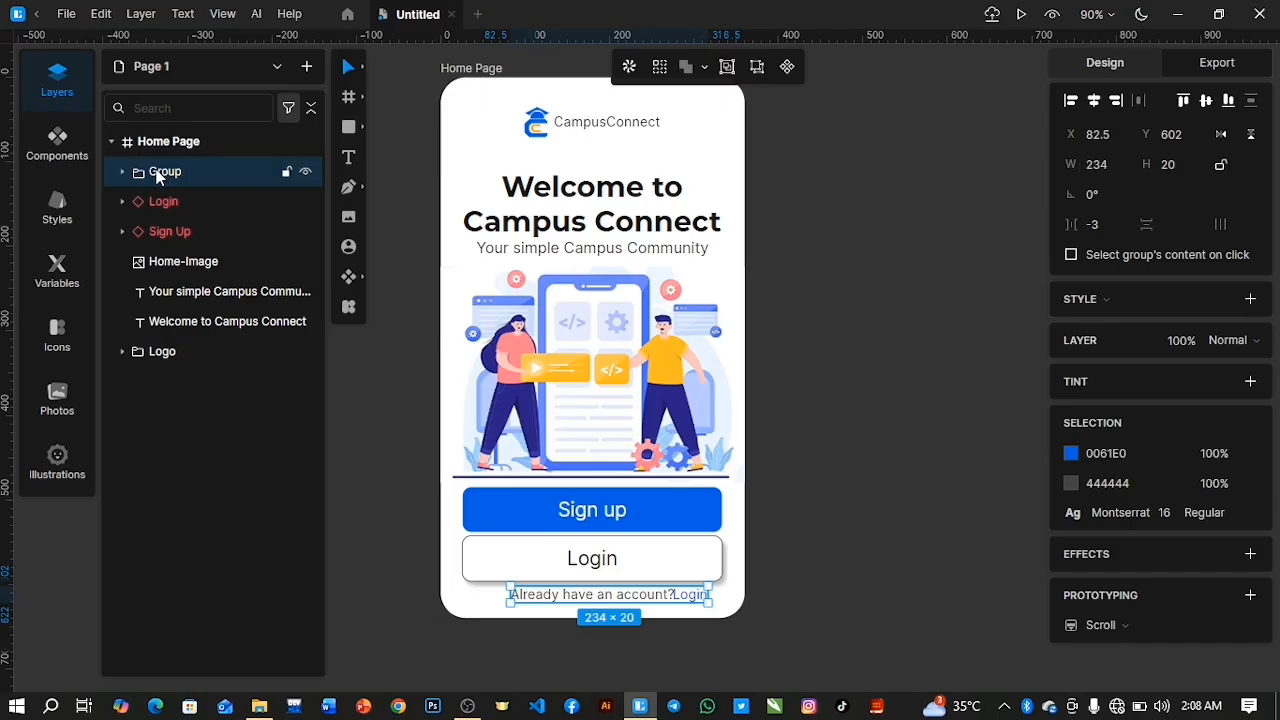
double_click(160, 172)
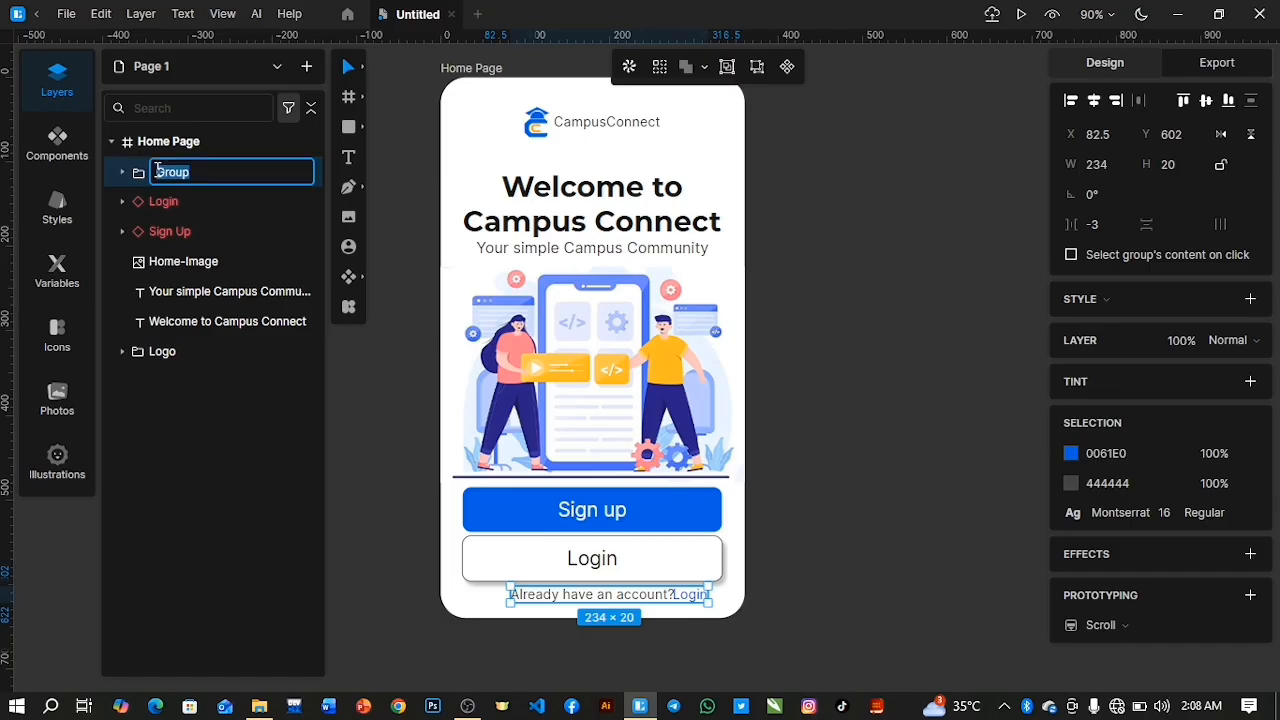
key(BackSpace)
key(Return)
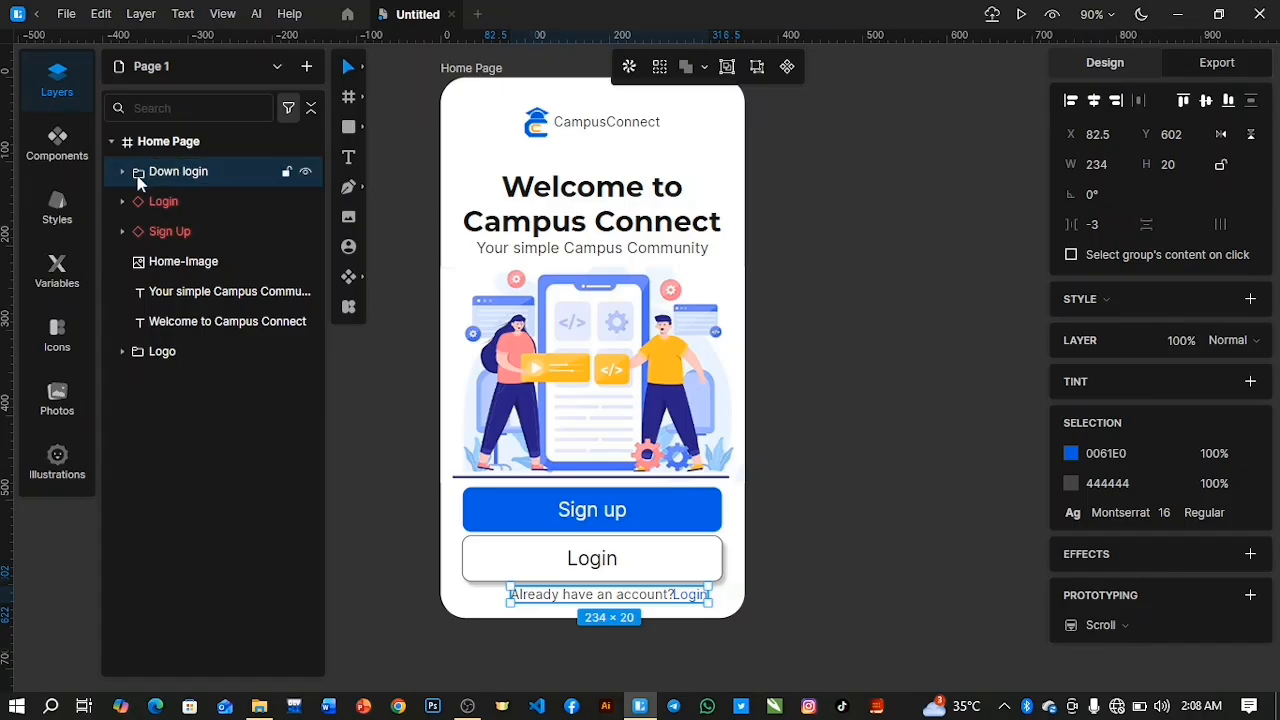
Inside the Down login group, shift the Login text right to leave a 1 px gap after "Already have an account?".
click(122, 172)
click(183, 203)
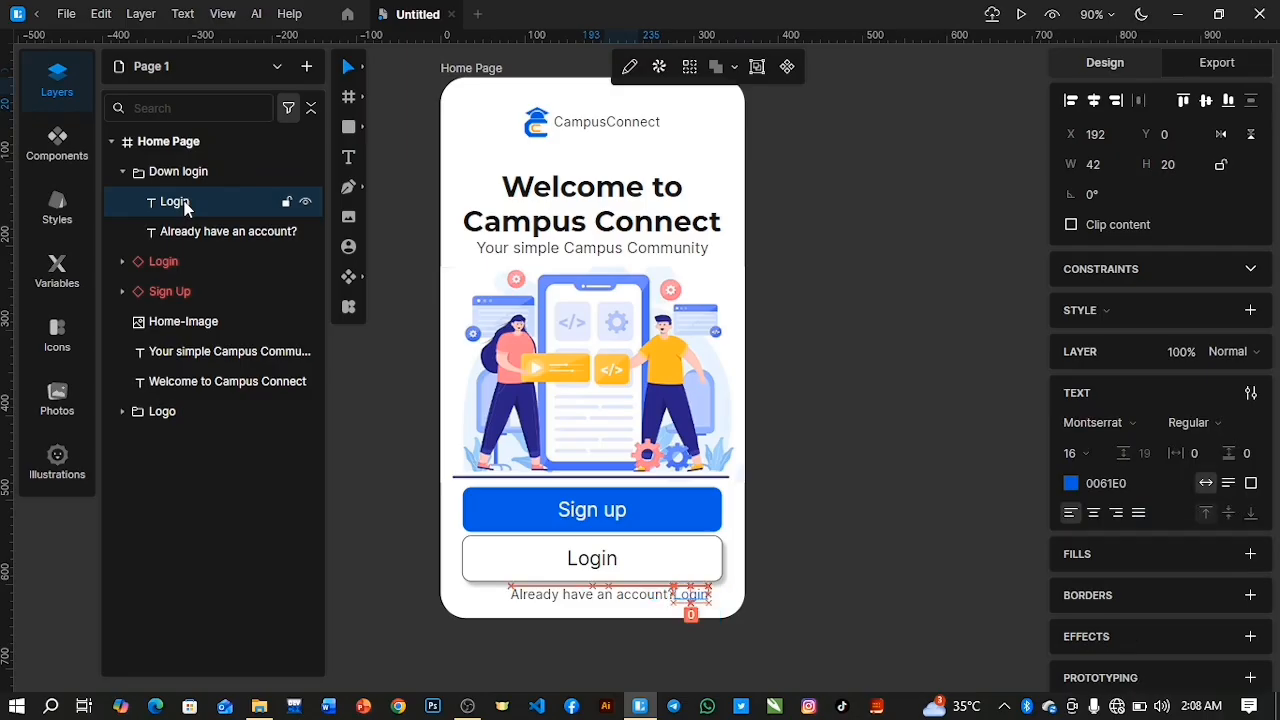
shift+click(183, 231)
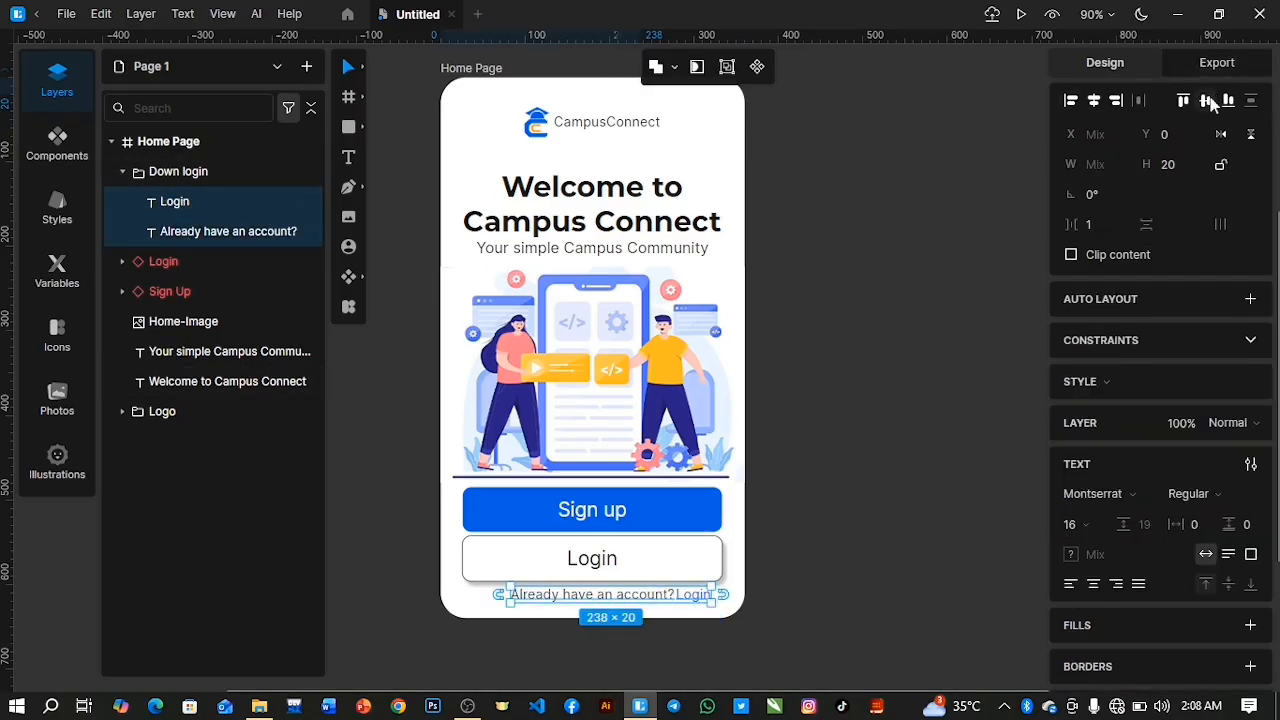
click(123, 172)
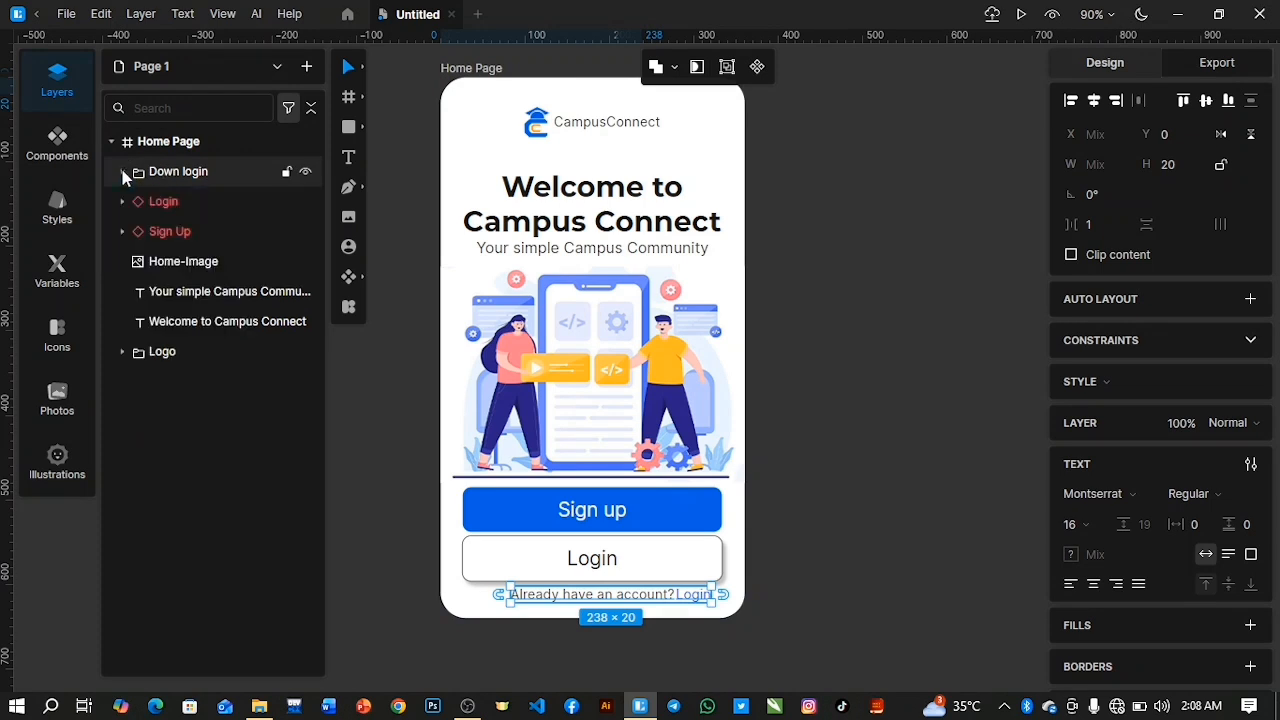
Center the Down login group horizontally in the Home Page frame.
click(165, 174)
click(1097, 101)
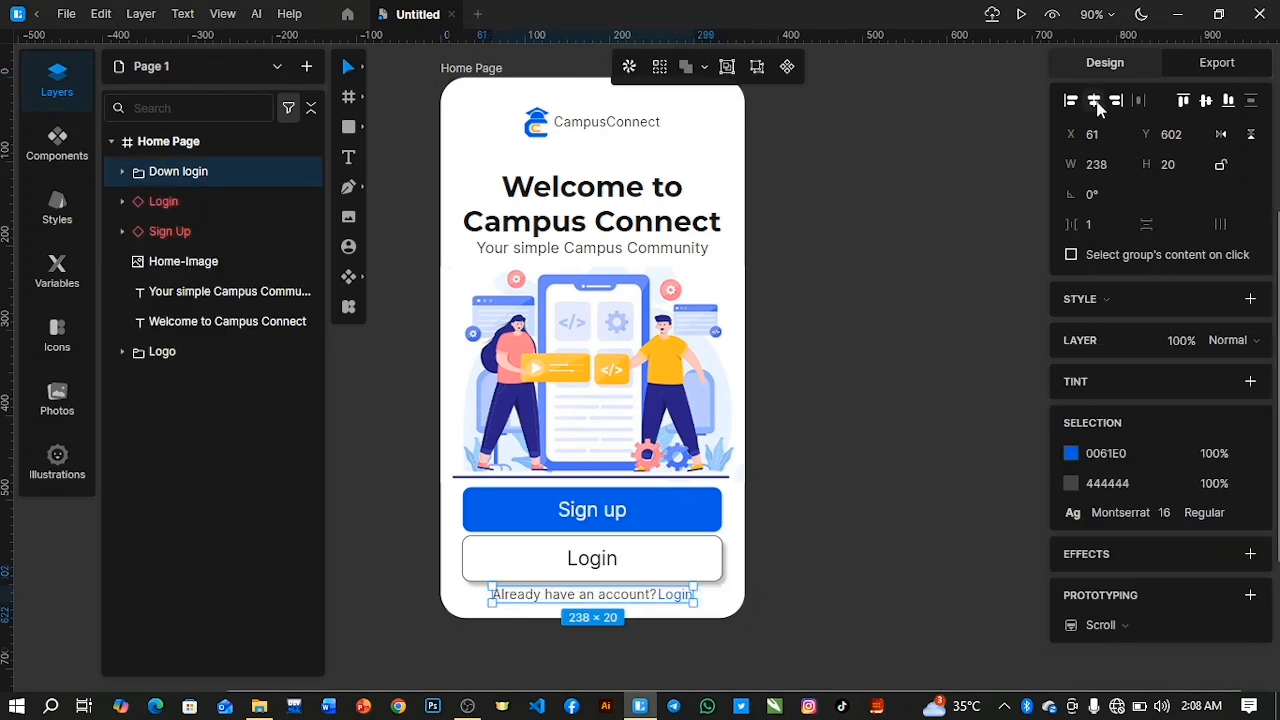
click(908, 323)
scroll(848, 433, up, 2)
scroll(848, 433, down, 2)
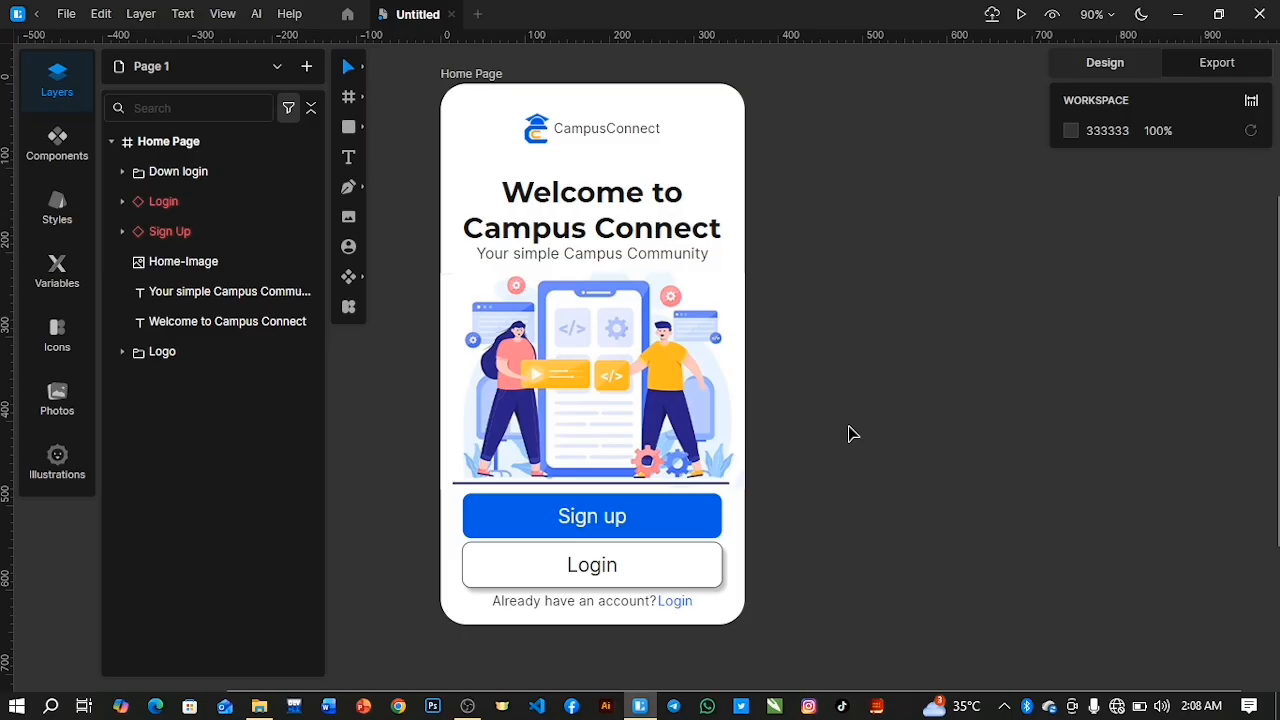
scroll(848, 433, down, 1)
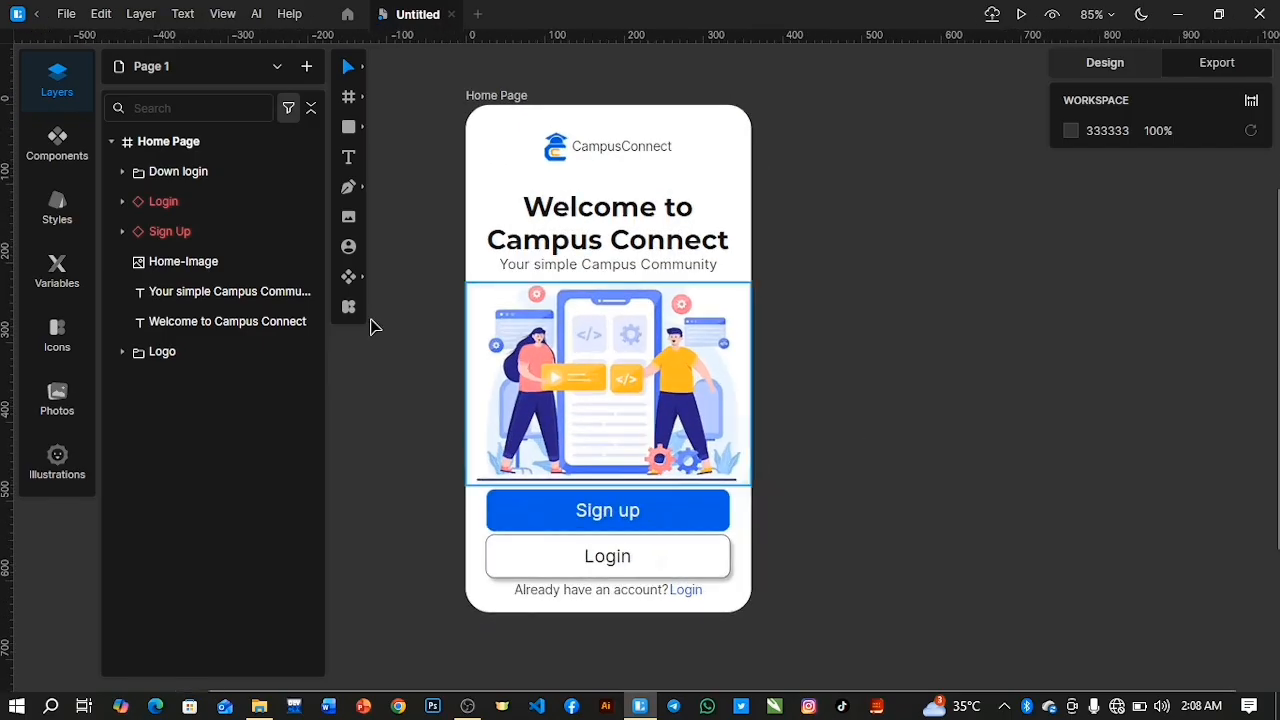
click(112, 143)
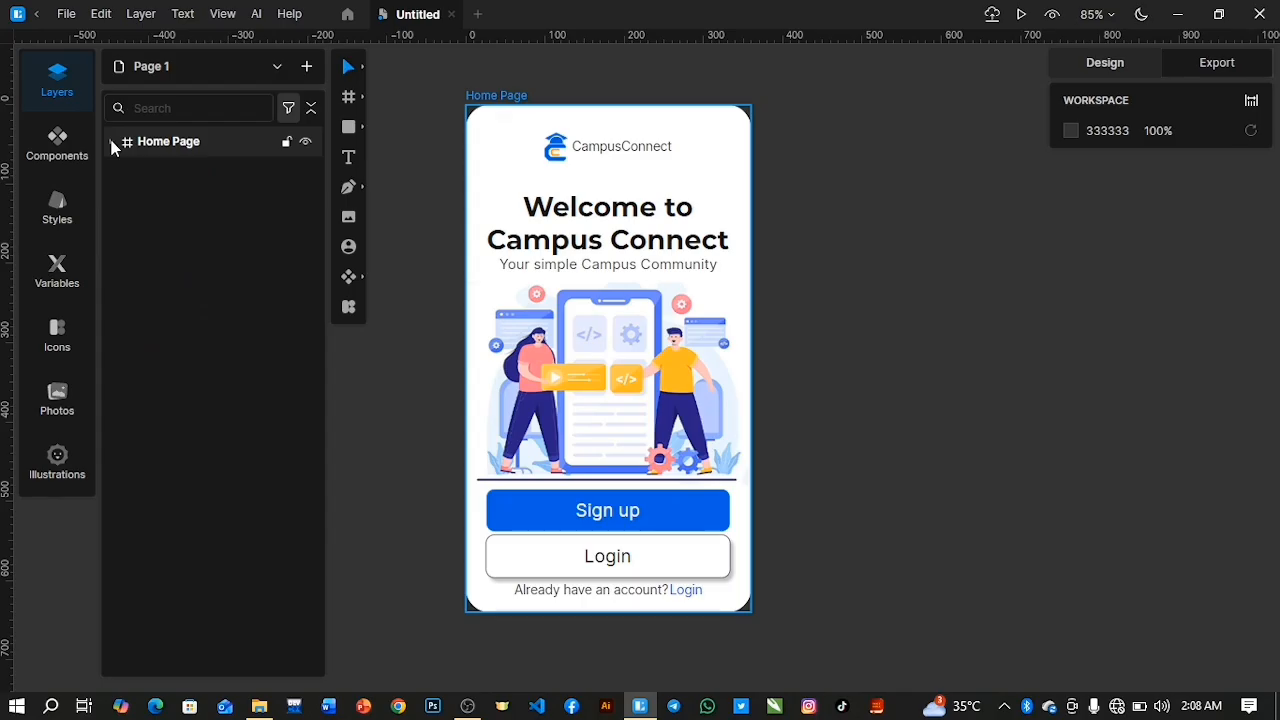
click(112, 142)
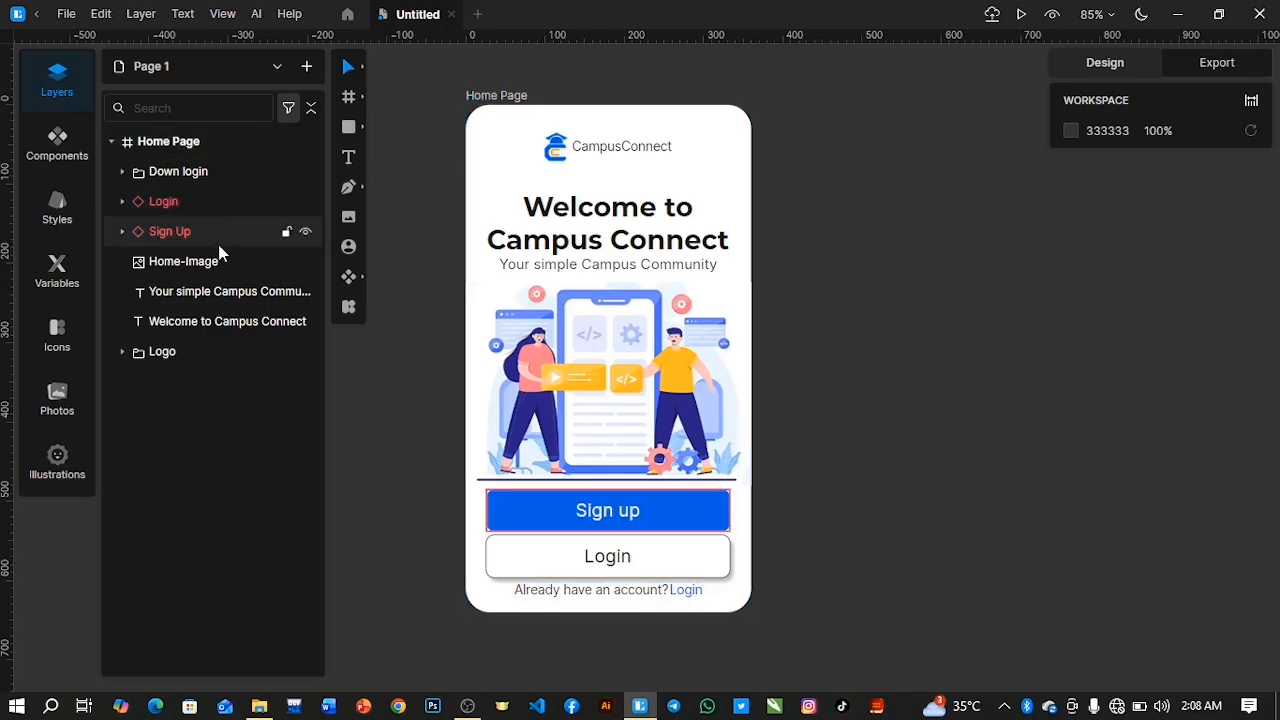
Move the welcome heading and the tagline up together by about 7 px.
click(226, 295)
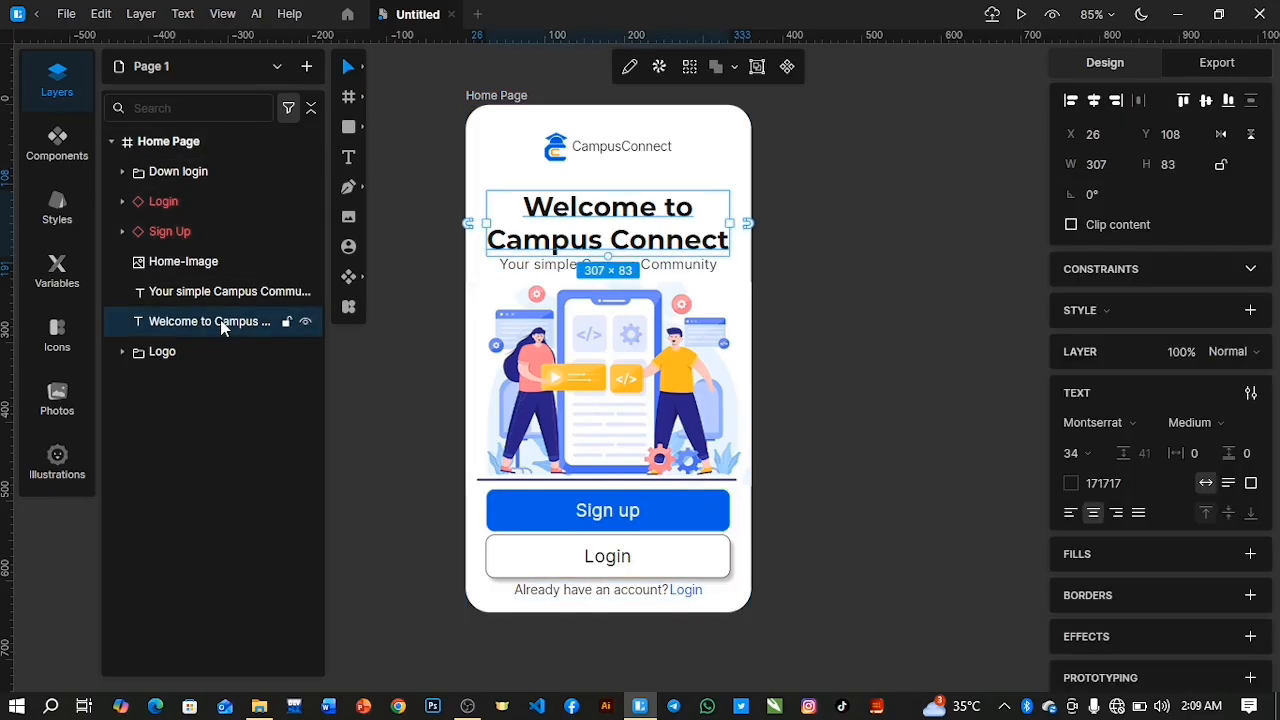
shift+click(226, 322)
key(Up)
key(Up)
key(Up)
key(Up)
key(Up)
key(Up)
key(Up)
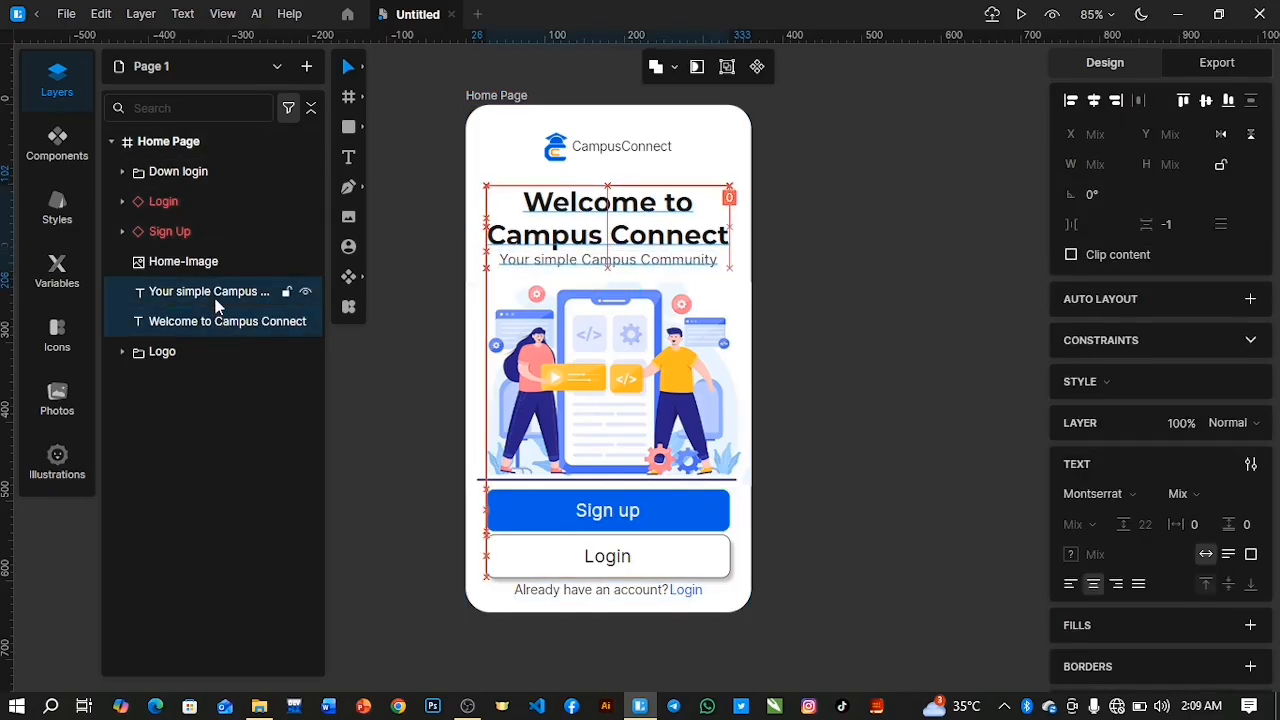
key(Down)
Move the Home-Image illustration up to Y 214, closer to the tagline.
click(476, 392)
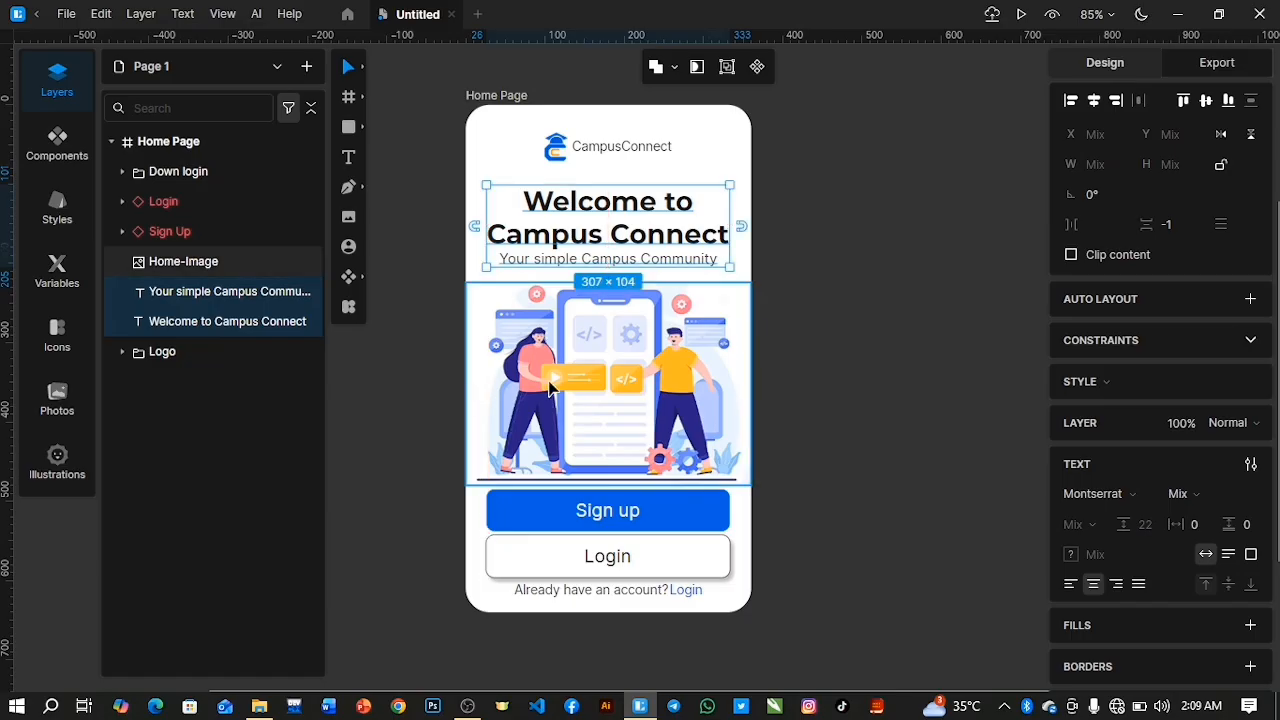
key(Up)
key(Up)
key(Up)
key(Up)
key(Up)
key(Up)
key(Up)
key(Up)
key(Up)
key(Up)
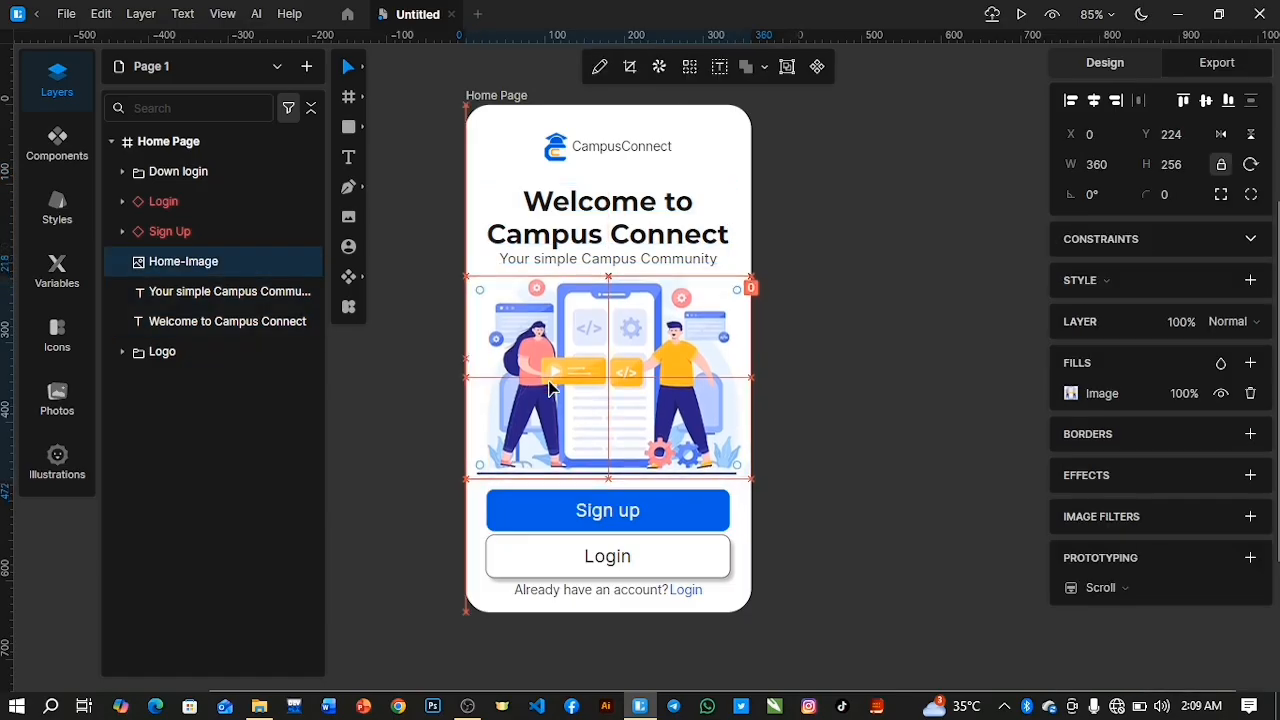
Move the Sign up button up to about Y 477, closer to the illustration.
click(194, 232)
key(Up)
key(Up)
key(Up)
key(Up)
key(Up)
key(Up)
key(Up)
key(Up)
key(Up)
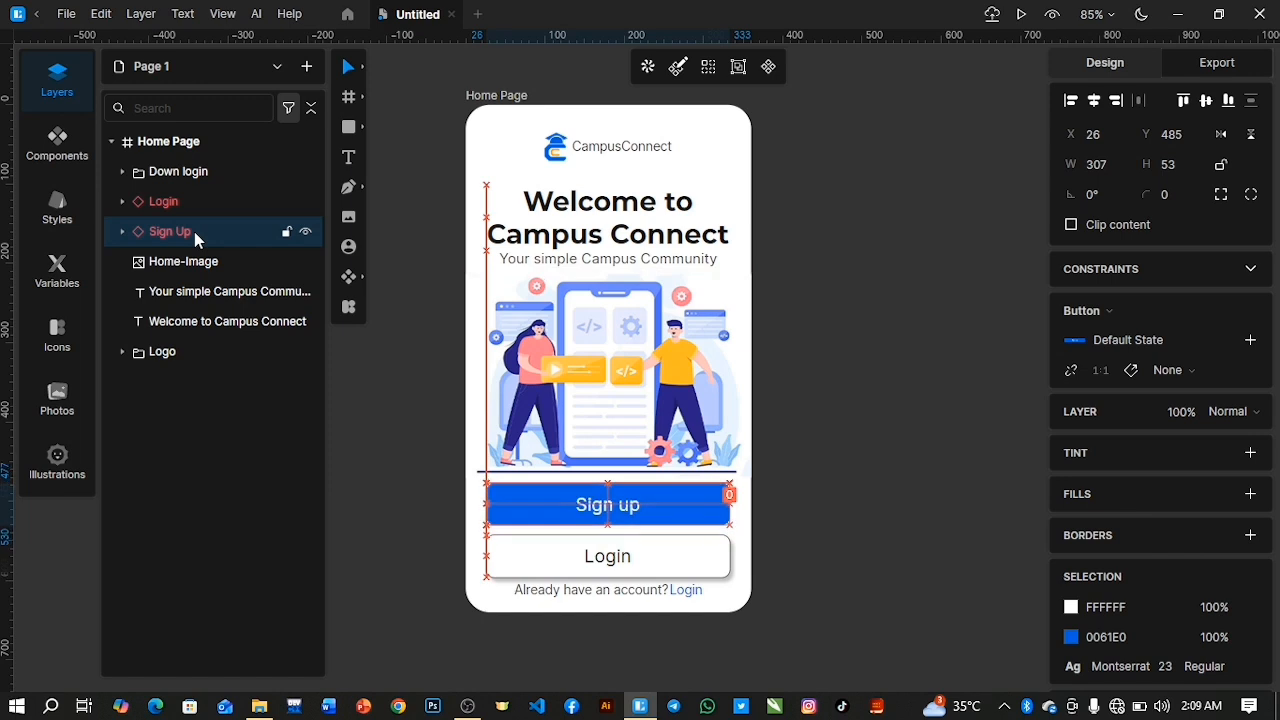
Move the Login button up by 3 px, closer to the Sign up button.
click(182, 203)
key(Up)
key(Up)
key(Up)
key(Up)
Move the tagline down to Y 186, slightly farther from the welcome heading.
click(187, 293)
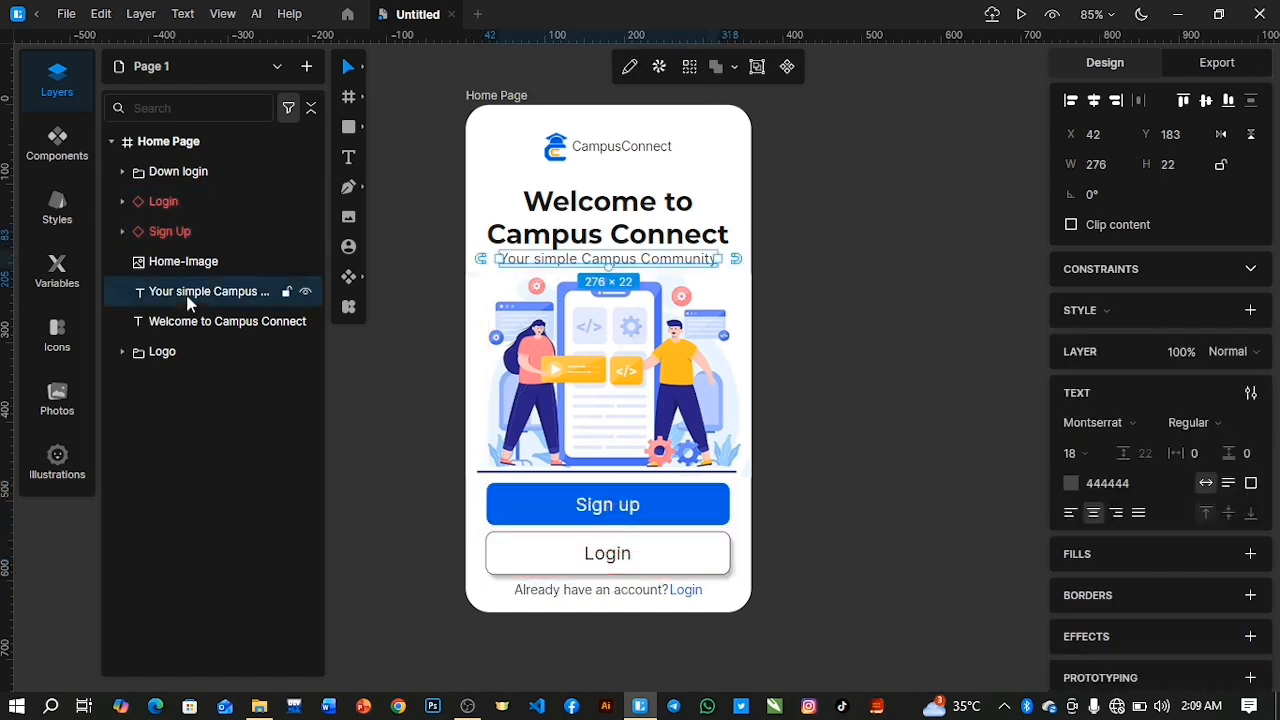
key(Down)
key(Down)
key(Down)
click(112, 143)
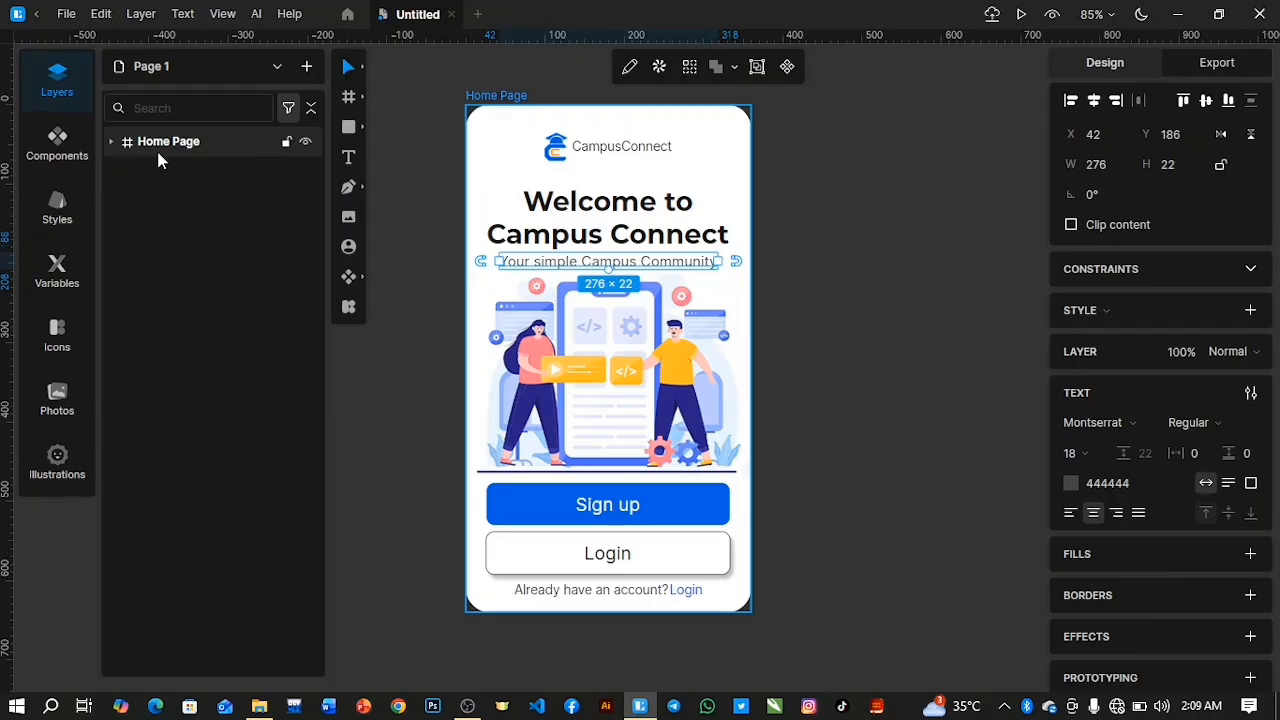
key(ctrl+d)
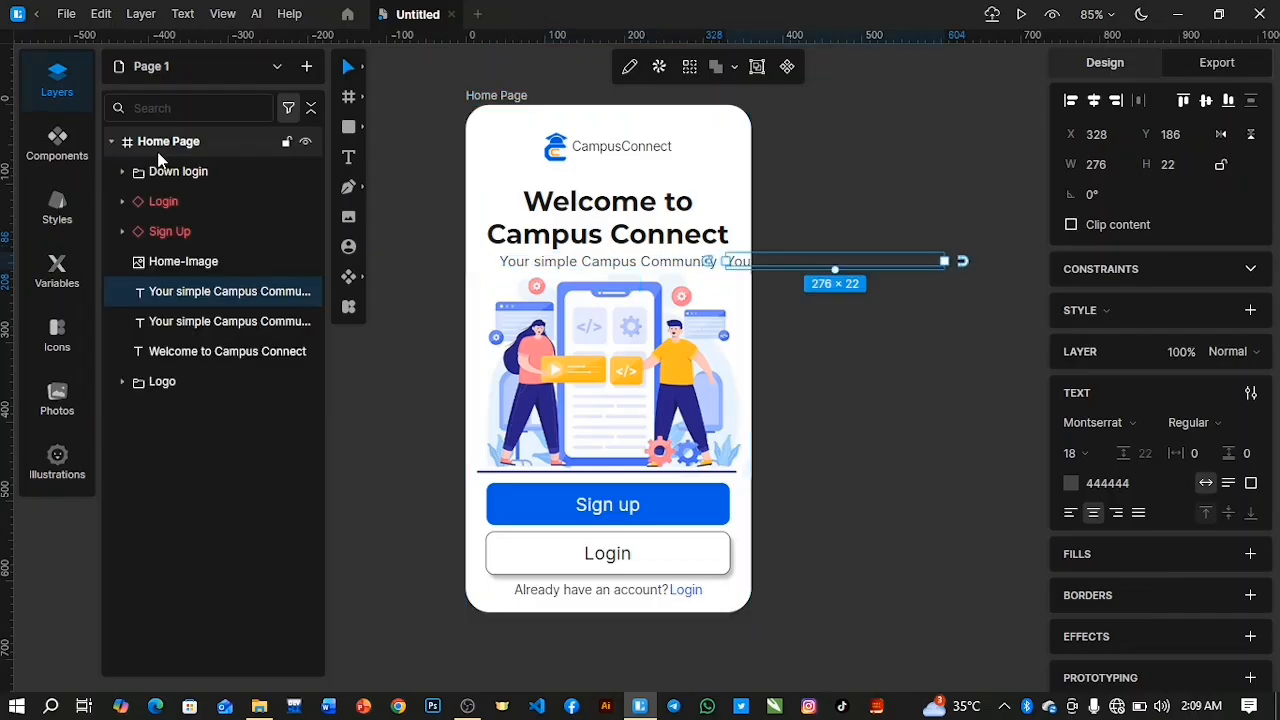
key(ctrl+z)
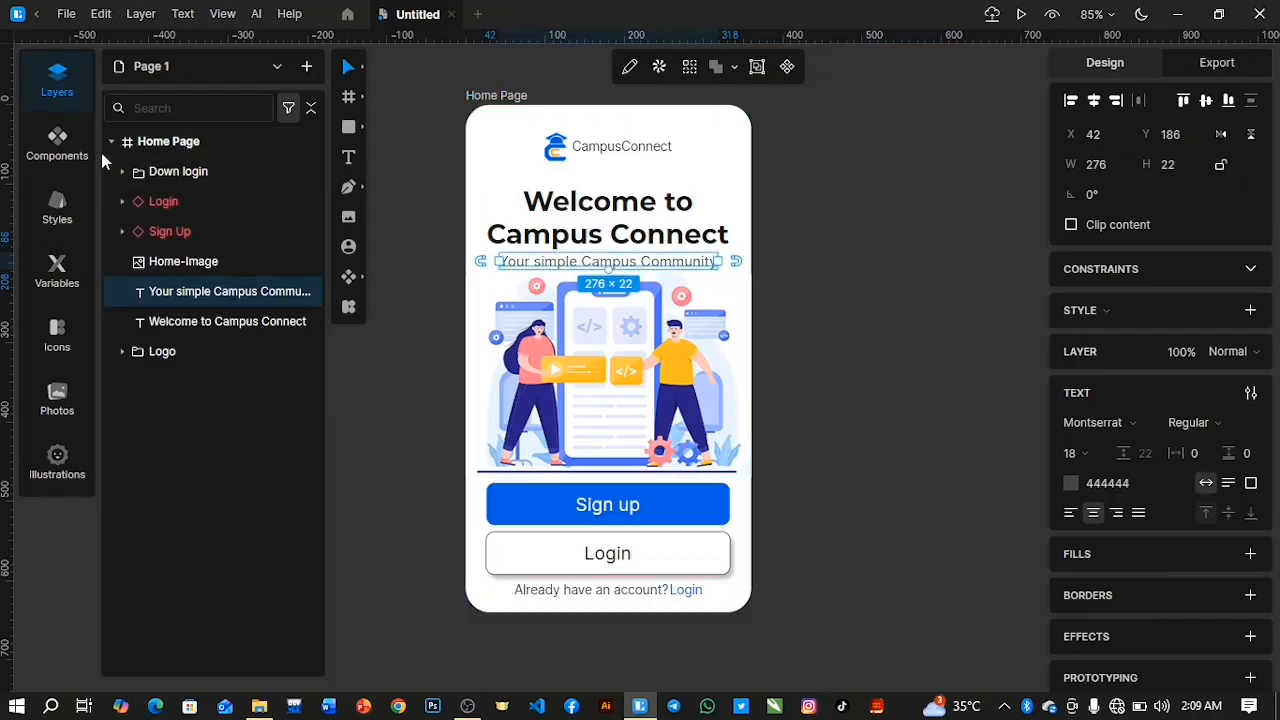
Duplicate the whole Home Page frame to serve as the base for another screen.
click(111, 142)
click(165, 145)
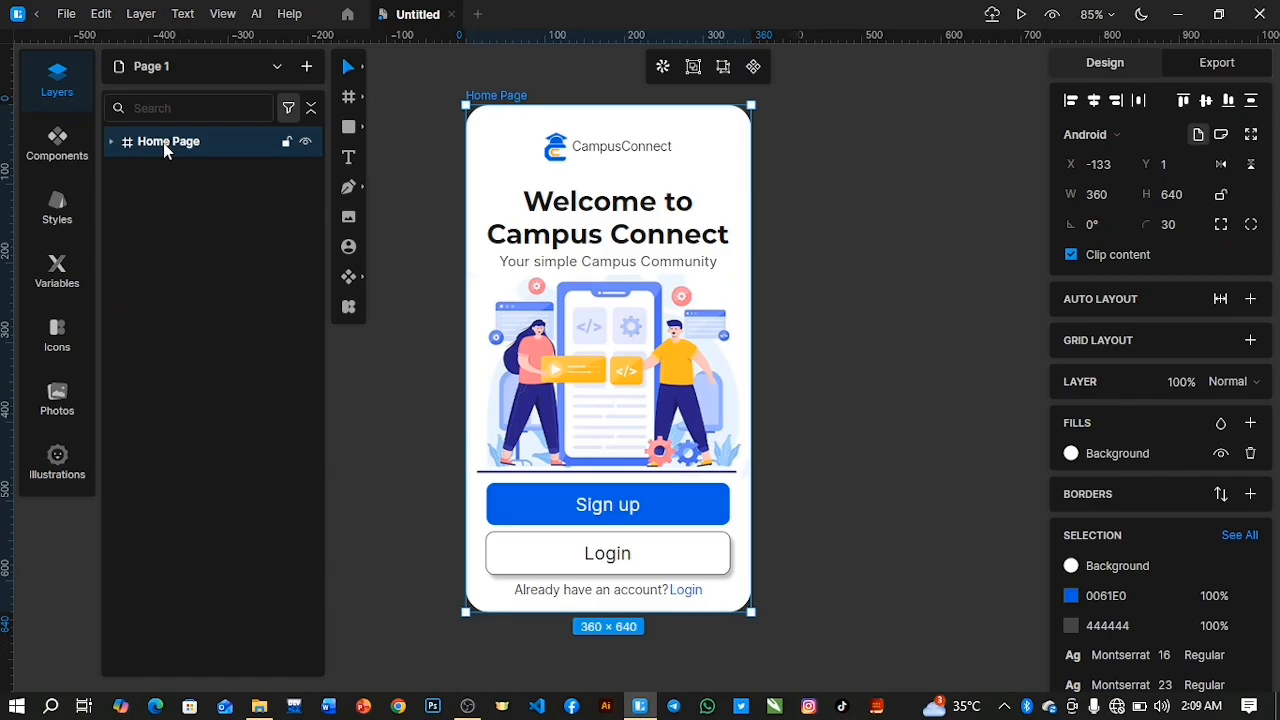
key(ctrl+d)
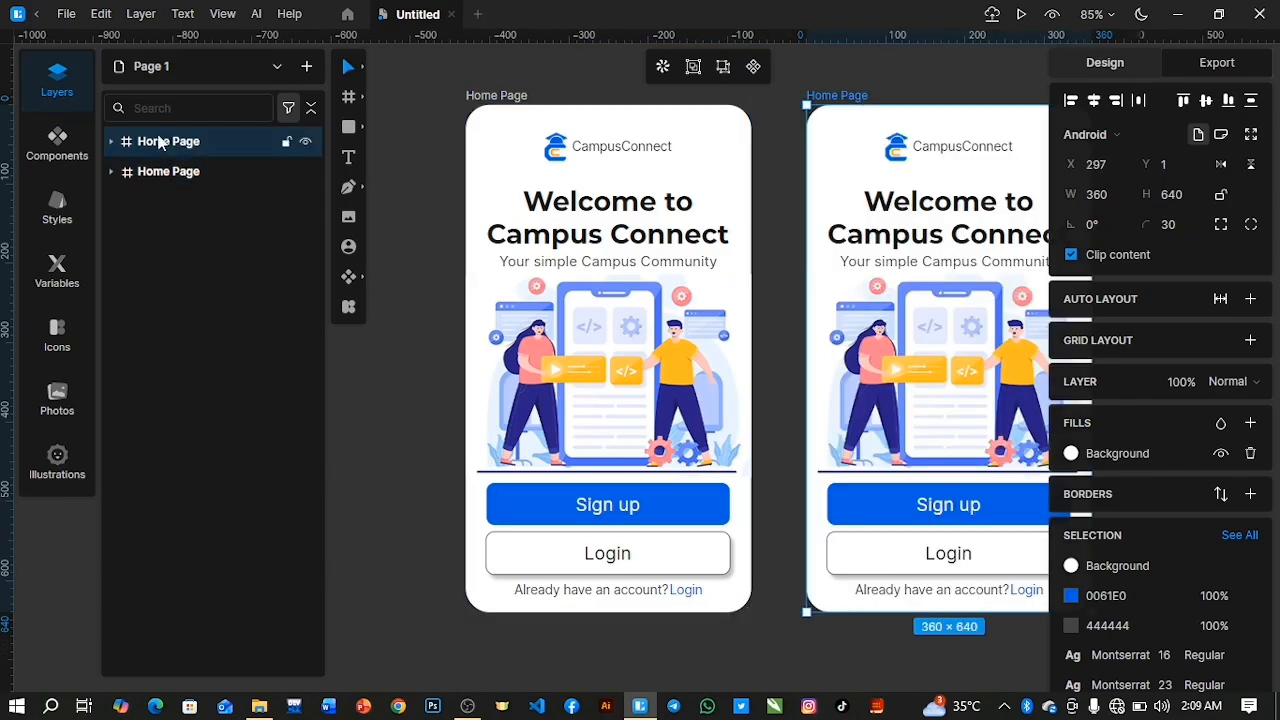
Rename the duplicated frame as Login Page.
double_click(160, 141)
key(Right)
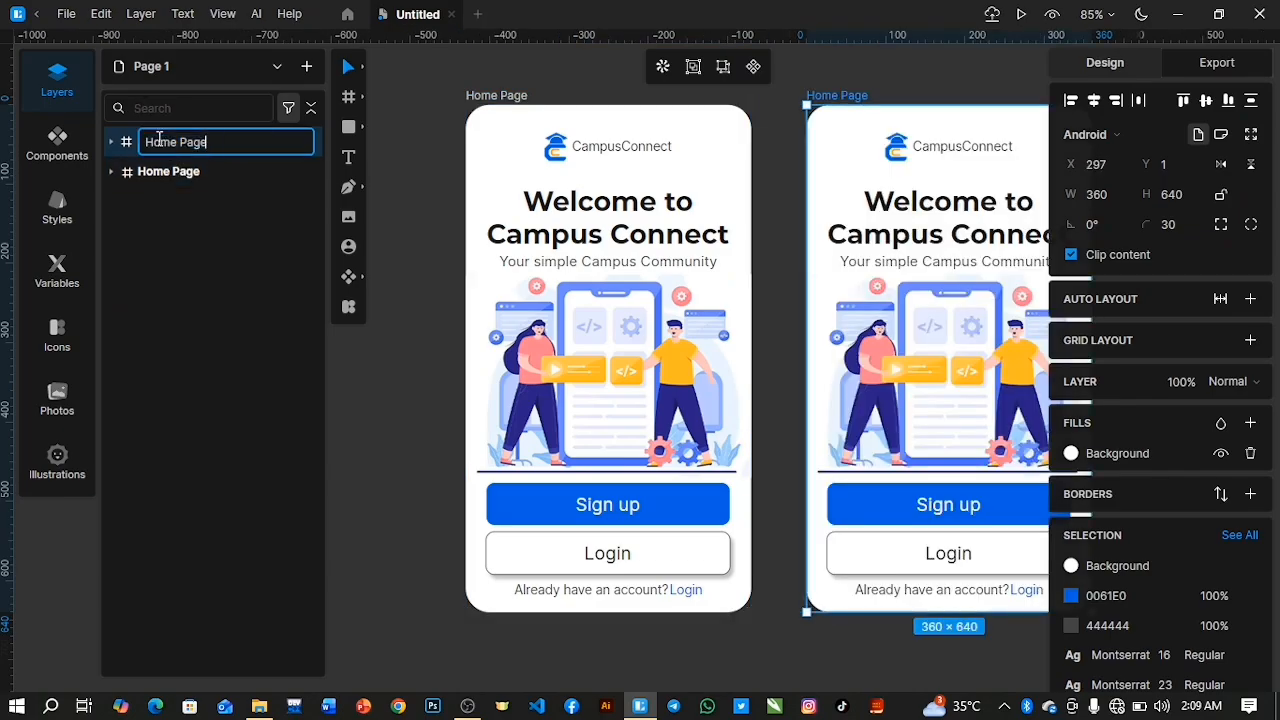
key(BackSpace)
key(BackSpace)
key(BackSpace)
key(BackSpace)
key(BackSpace)
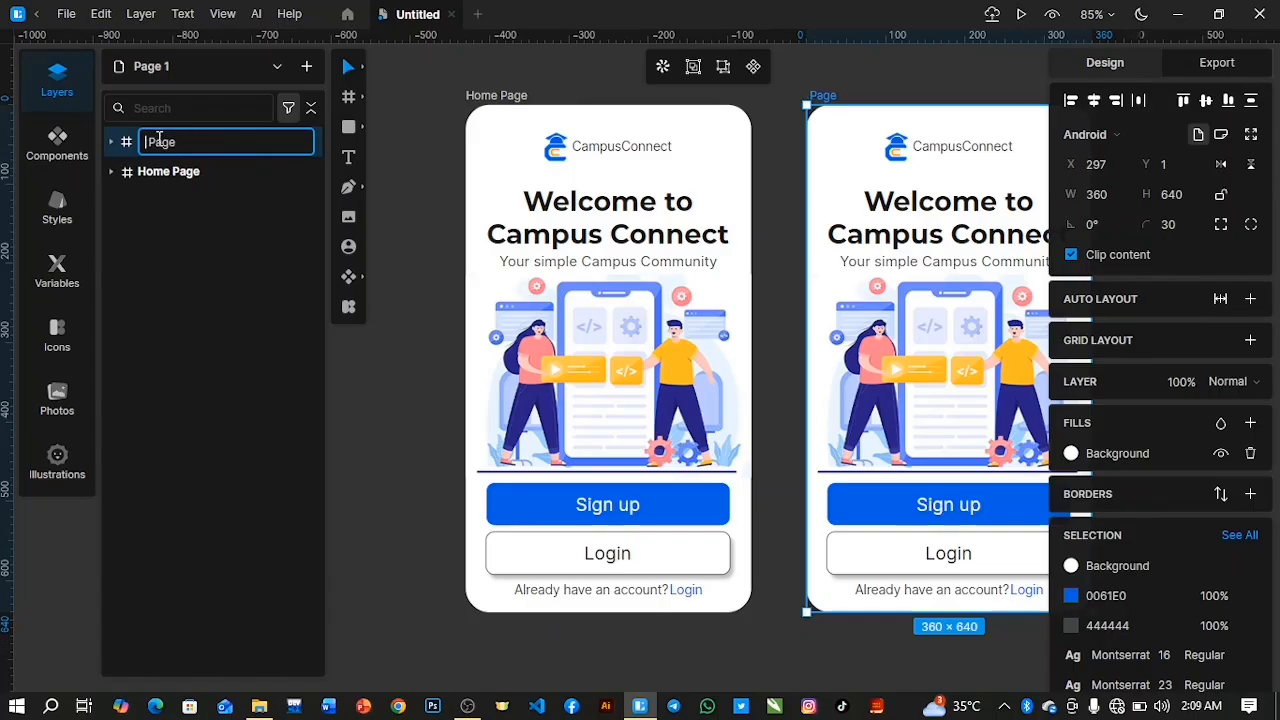
text(Login)
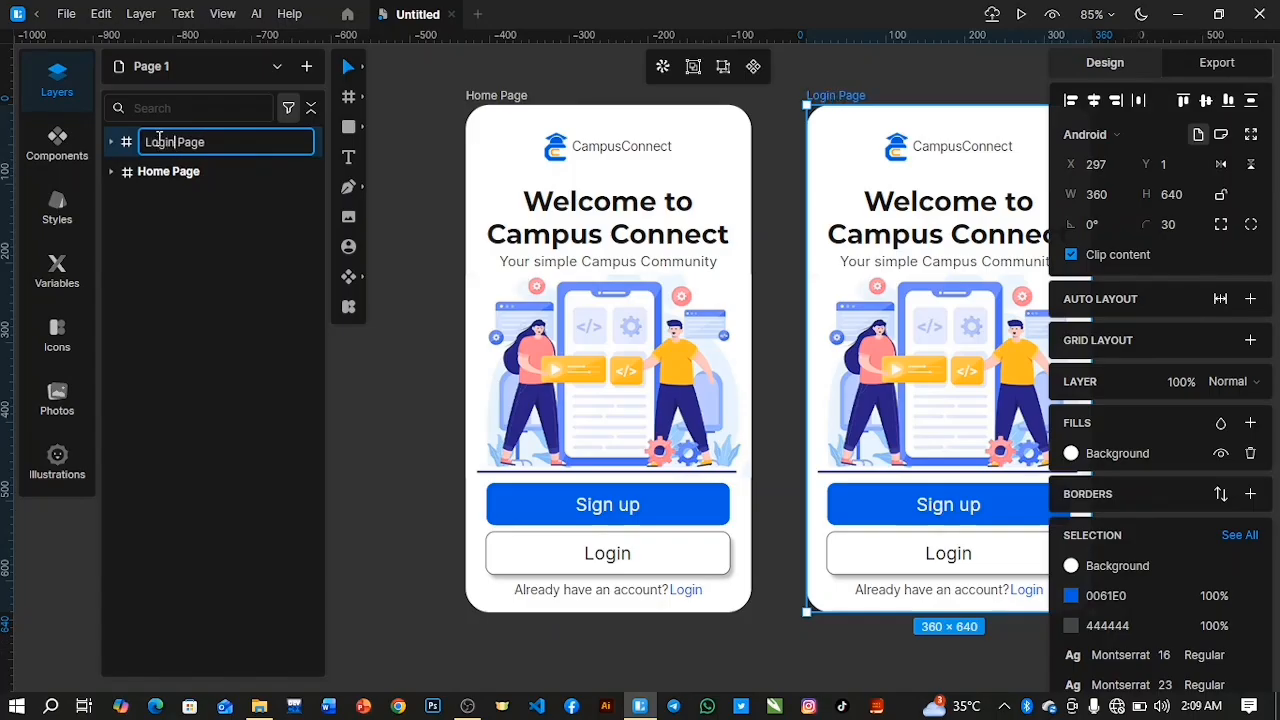
key(Return)
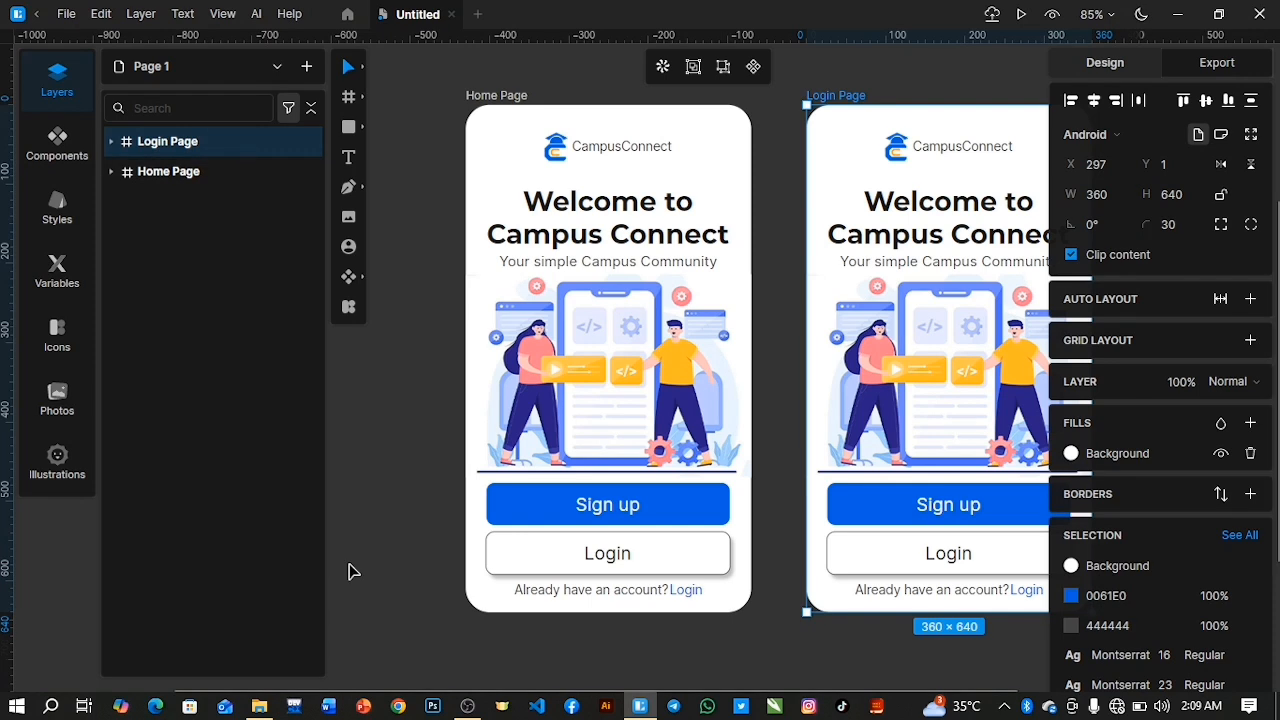
Delete the Logo group from the Login Page frame.
drag(608, 688, 677, 699)
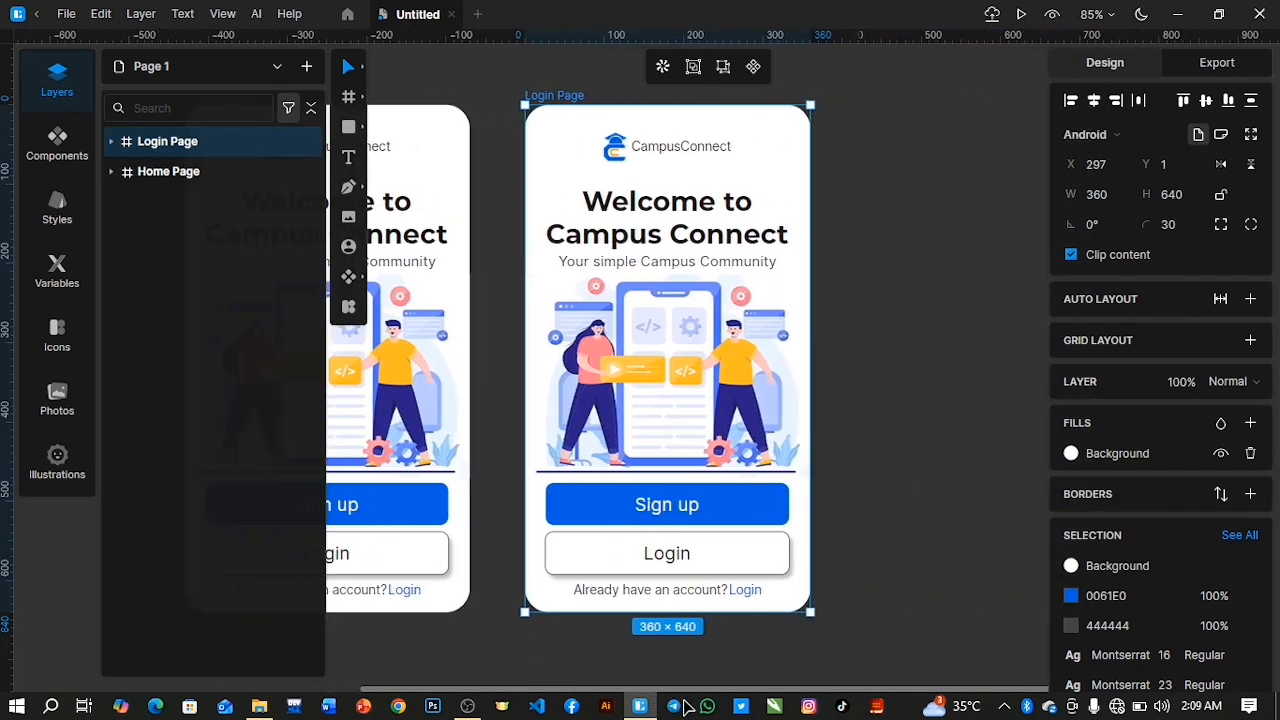
click(111, 141)
click(168, 352)
key(Delete)
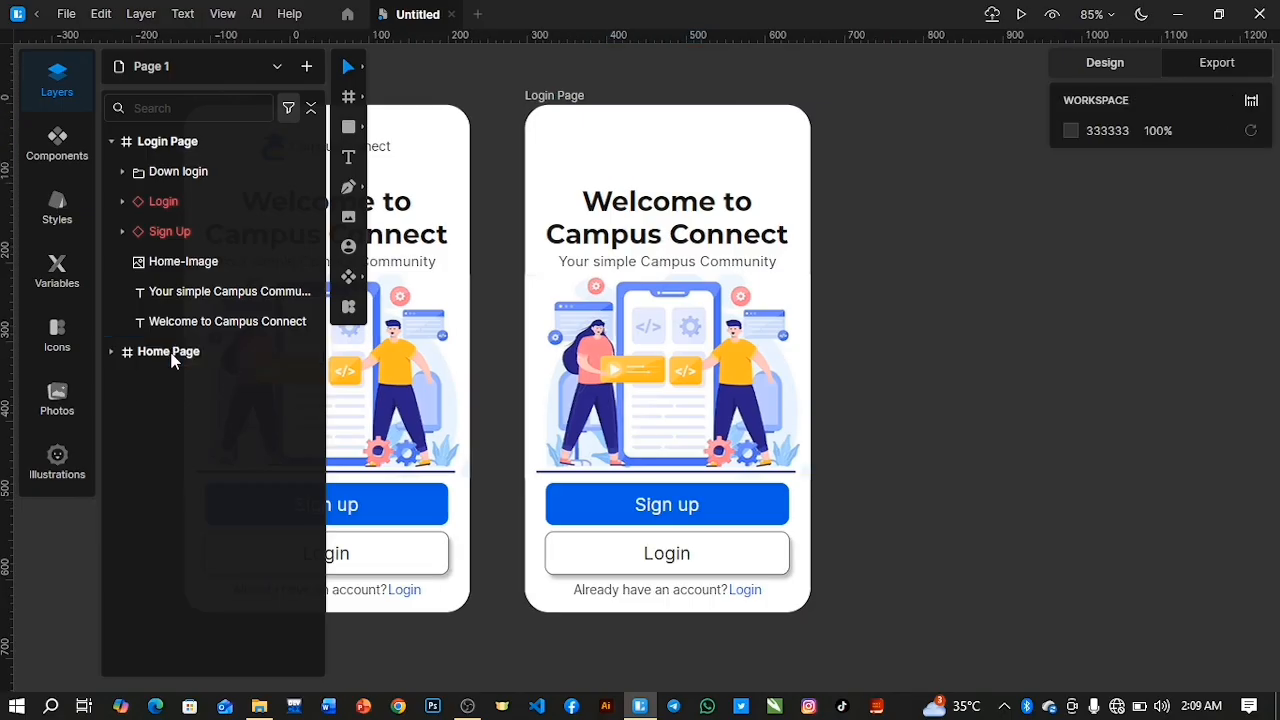
Left-align the welcome heading on the Login Page and replace its text with "Login".
click(213, 331)
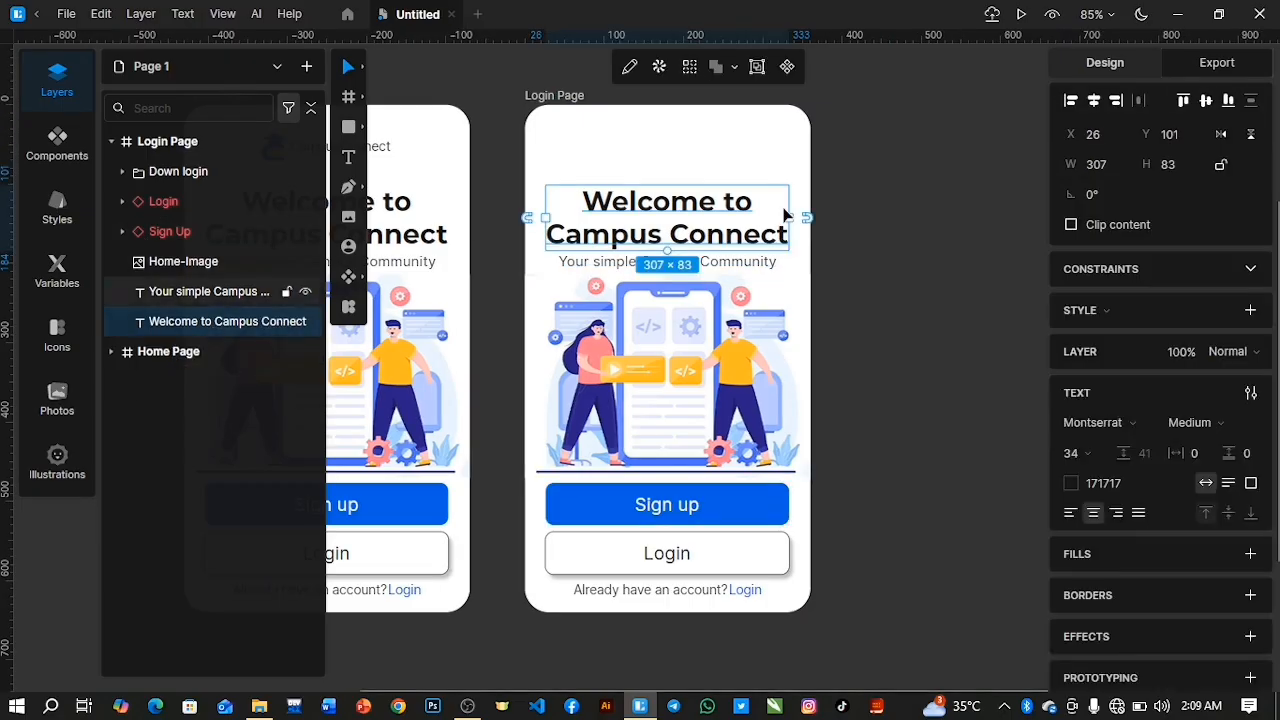
double_click(641, 201)
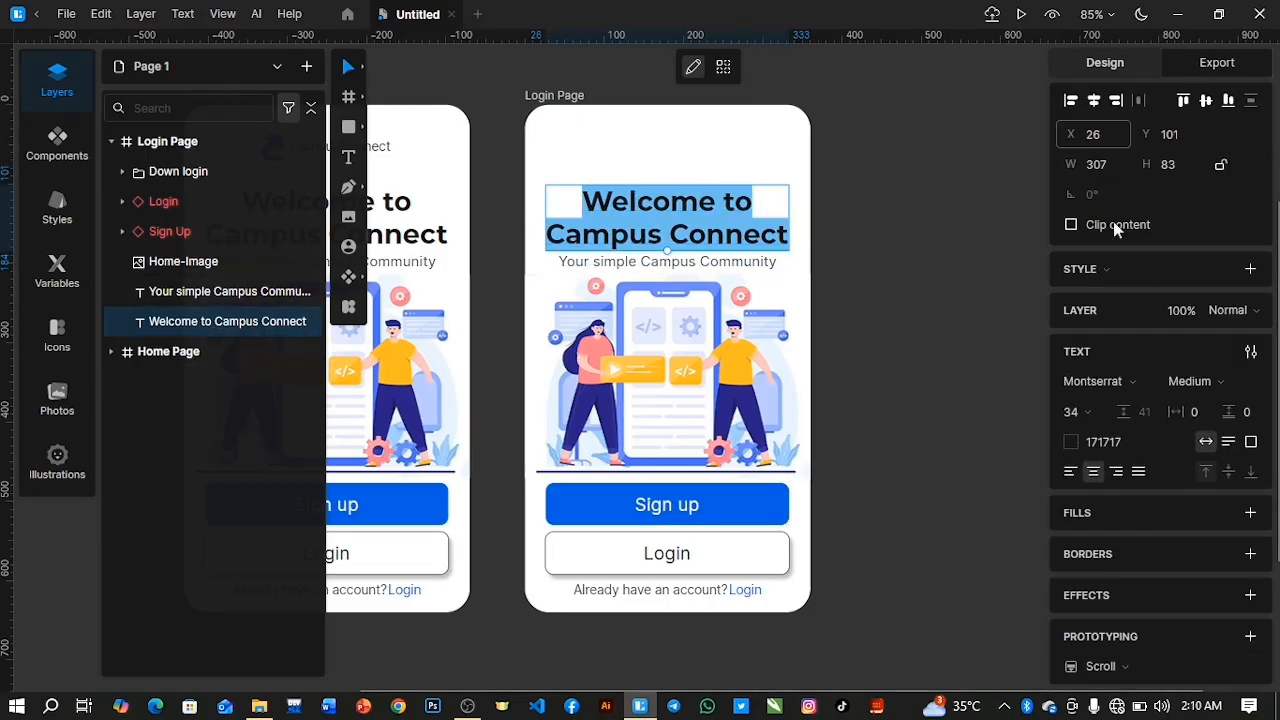
click(1070, 471)
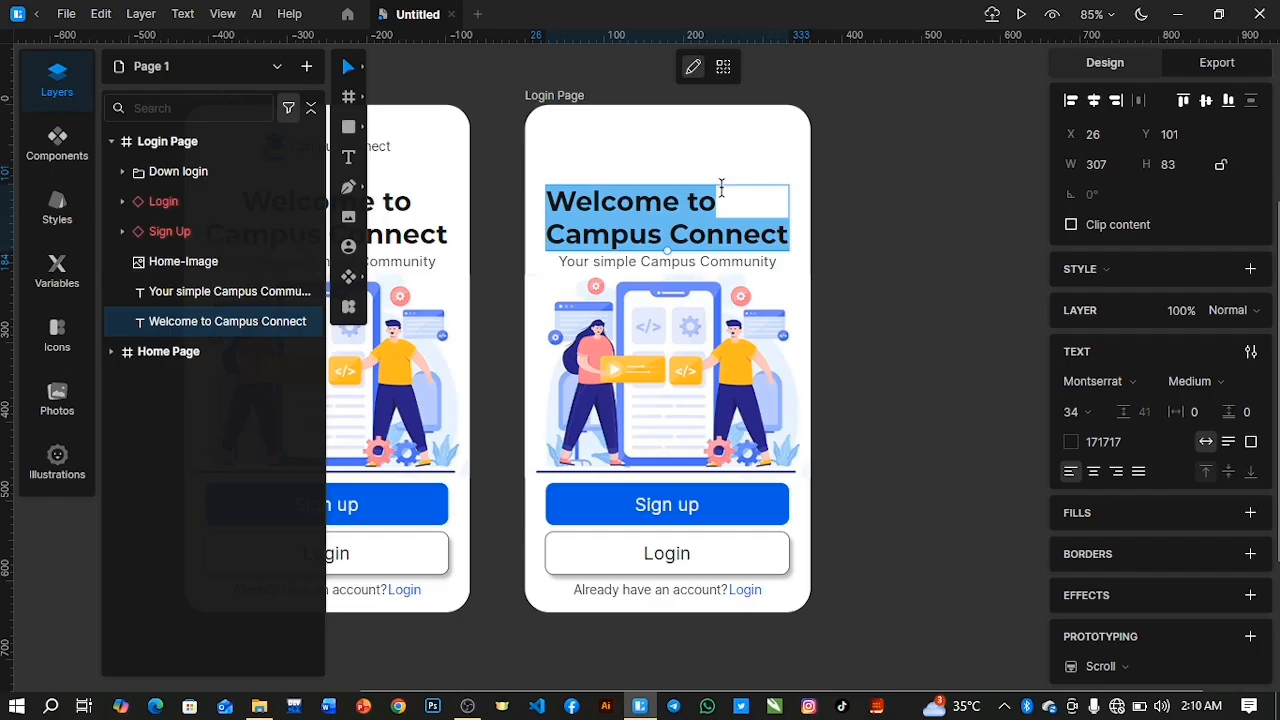
text(L)
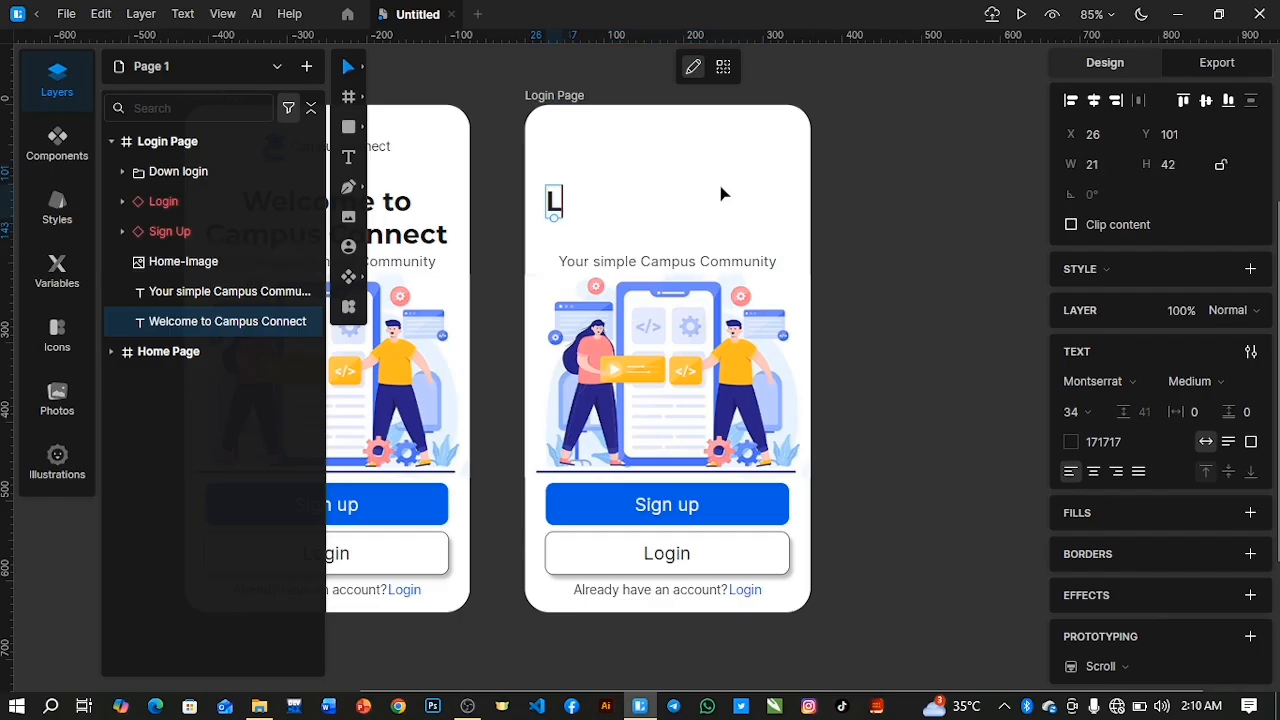
text(ogin)
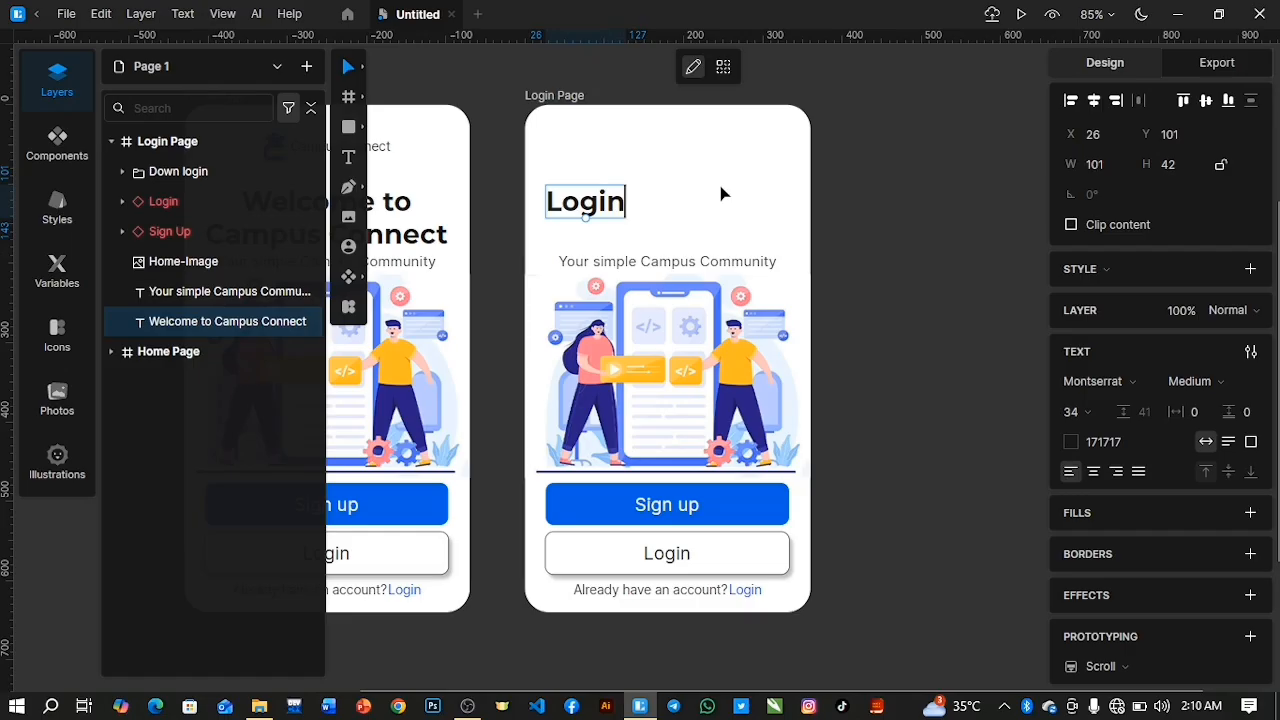
key(Escape)
Move the Login Page tagline directly below the Login heading, at X 26 and Y 143.
drag(612, 265, 590, 231)
double_click(590, 231)
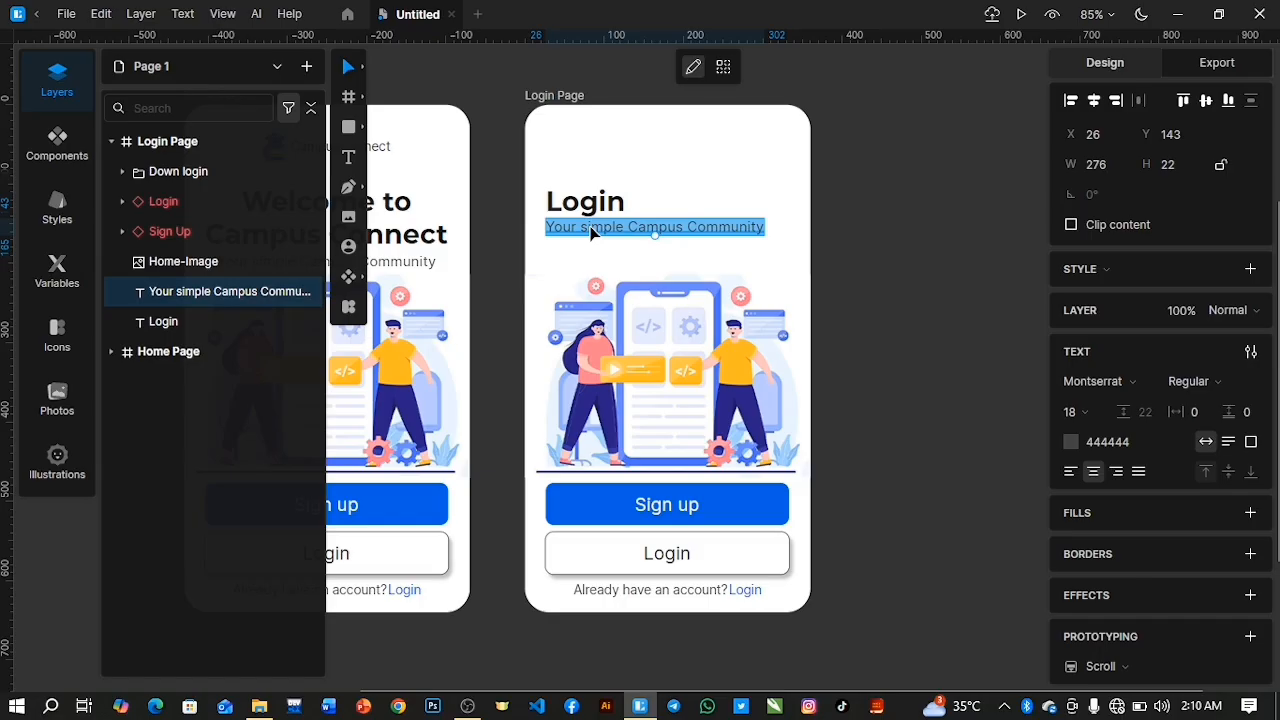
text(We)
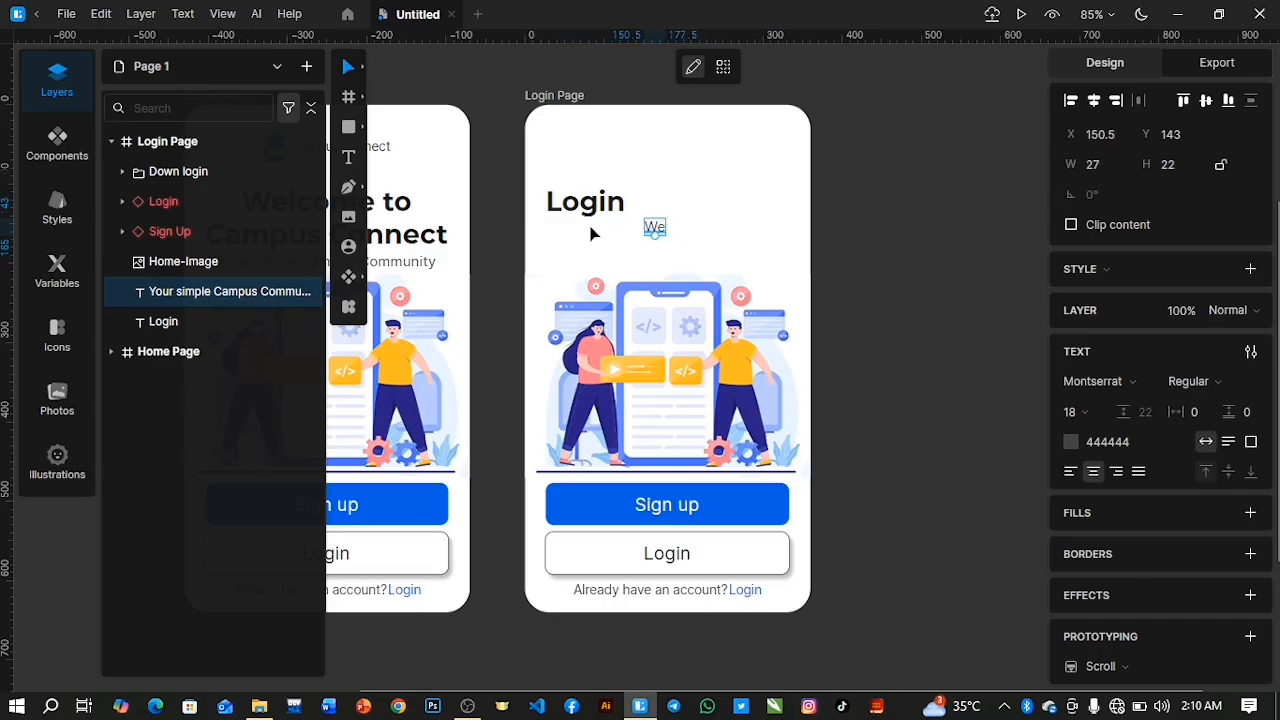
key(ctrl+z)
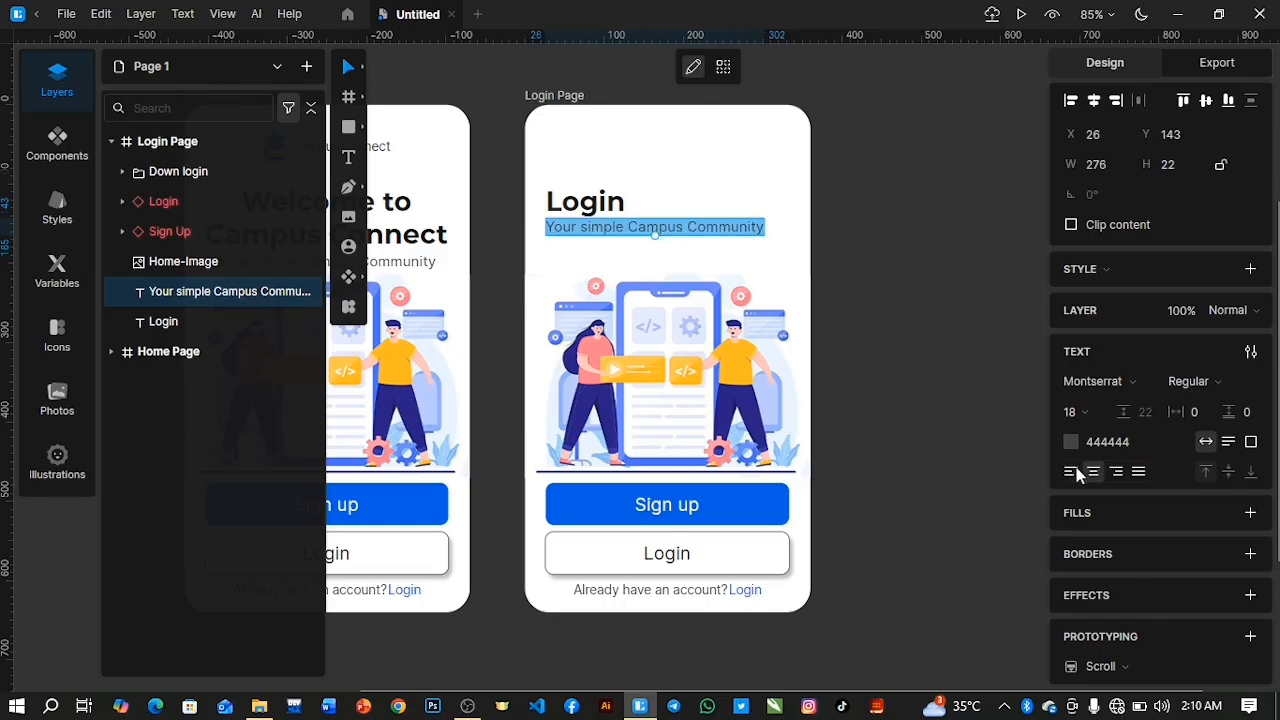
Left-align the Login Page tagline and replace its text with "Welcome back, Please enter your details".
text(We)
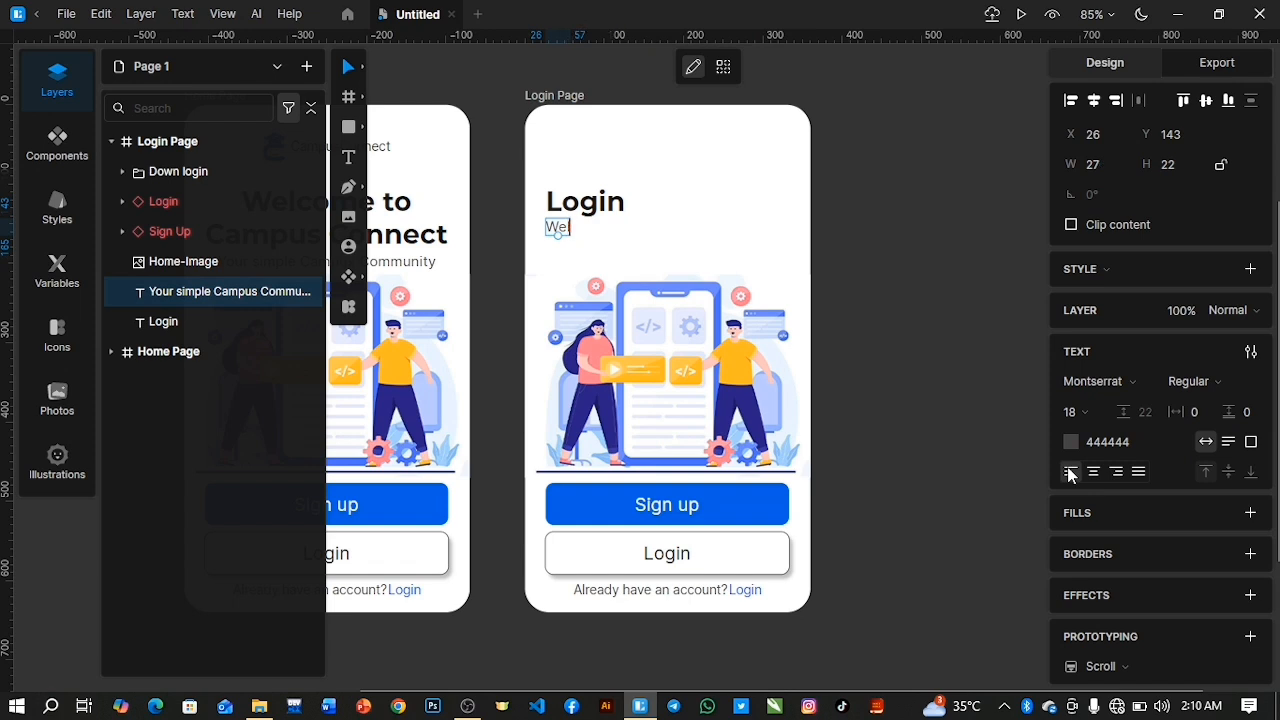
text(lcome back)
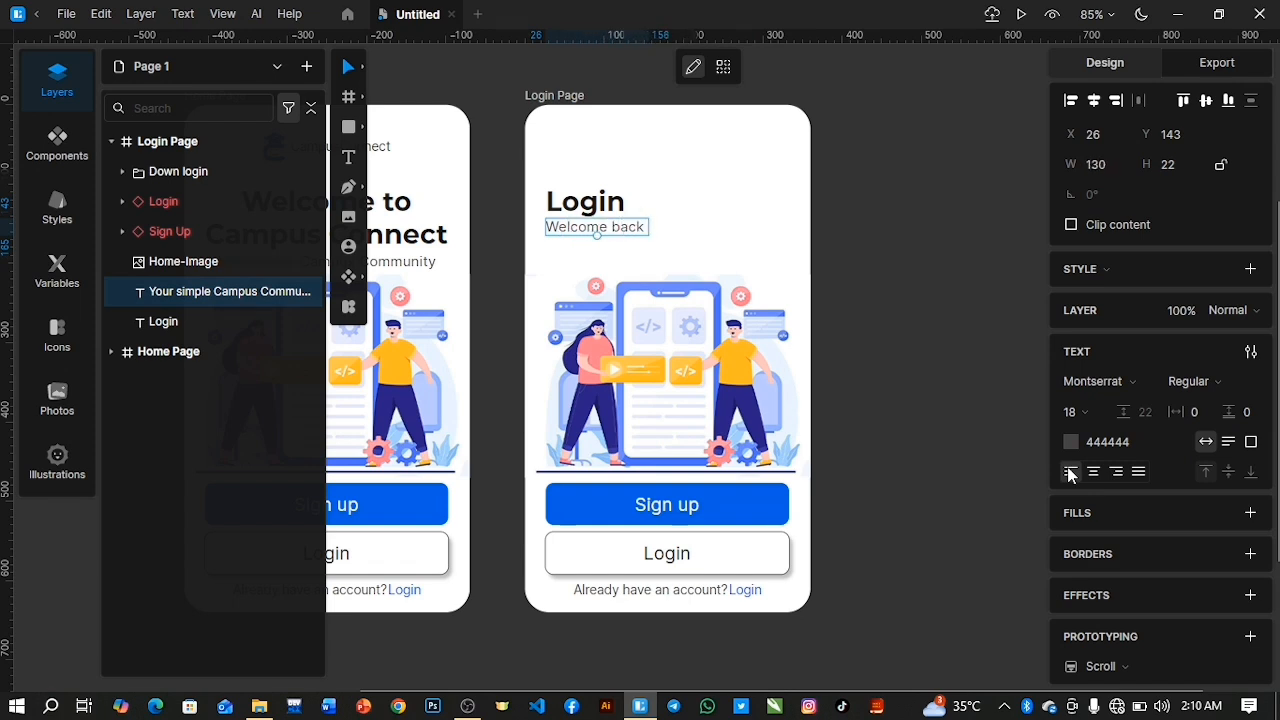
key(BackSpace)
text(, Please)
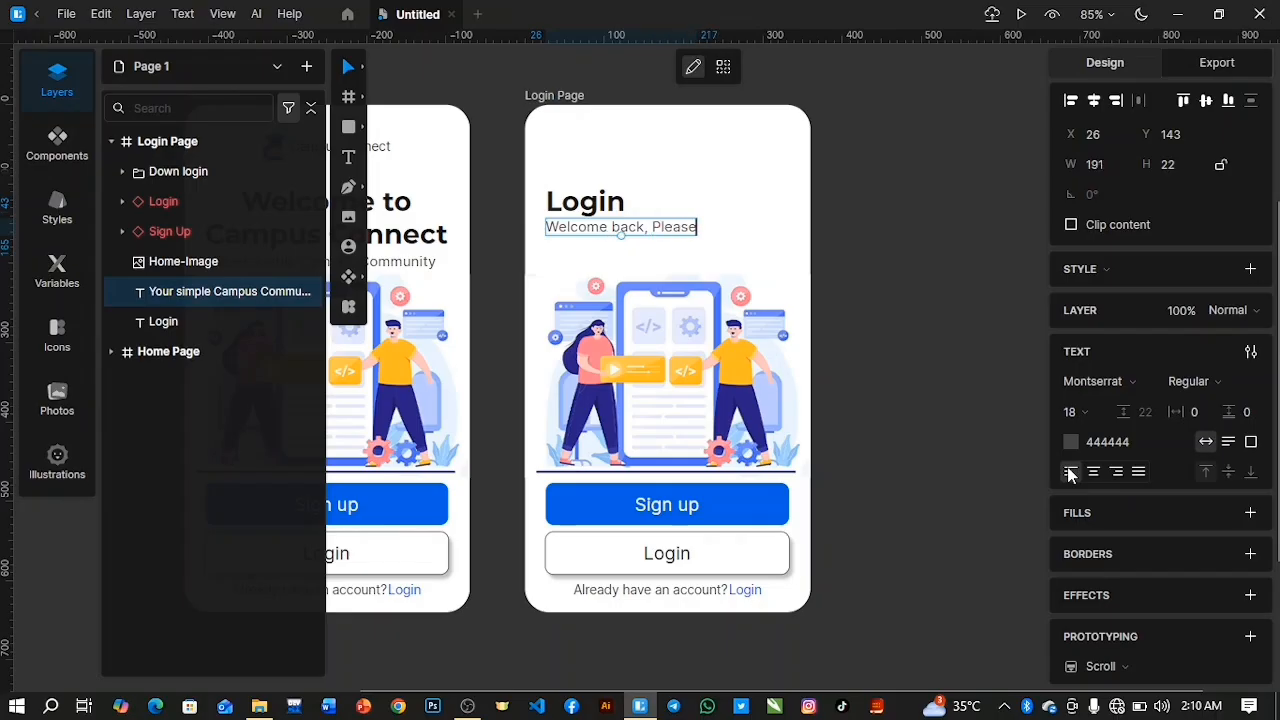
text( enter your deta)
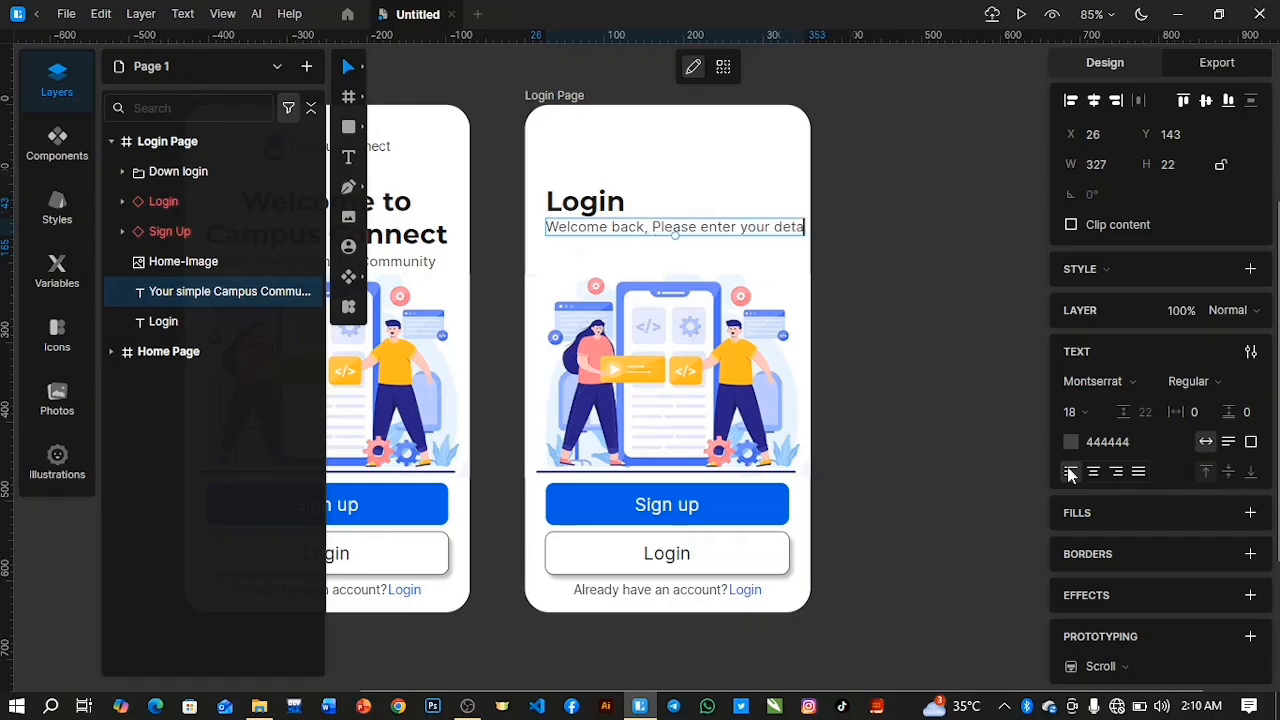
text(iles)
key(BackSpace)
key(BackSpace)
key(BackSpace)
key(BackSpace)
text(ils)
Reduce the font size of the whole "Welcome back" line to 16.
key(ctrl+a)
drag(1073, 411, 1080, 420)
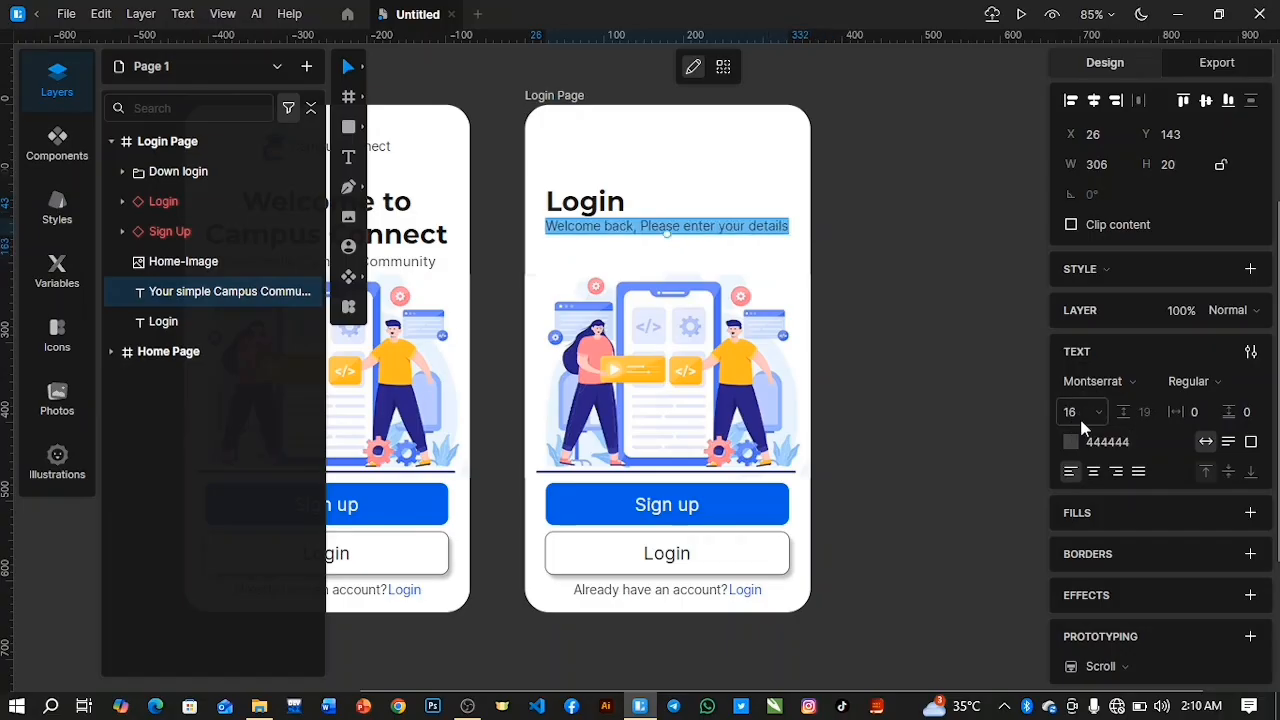
key(Escape)
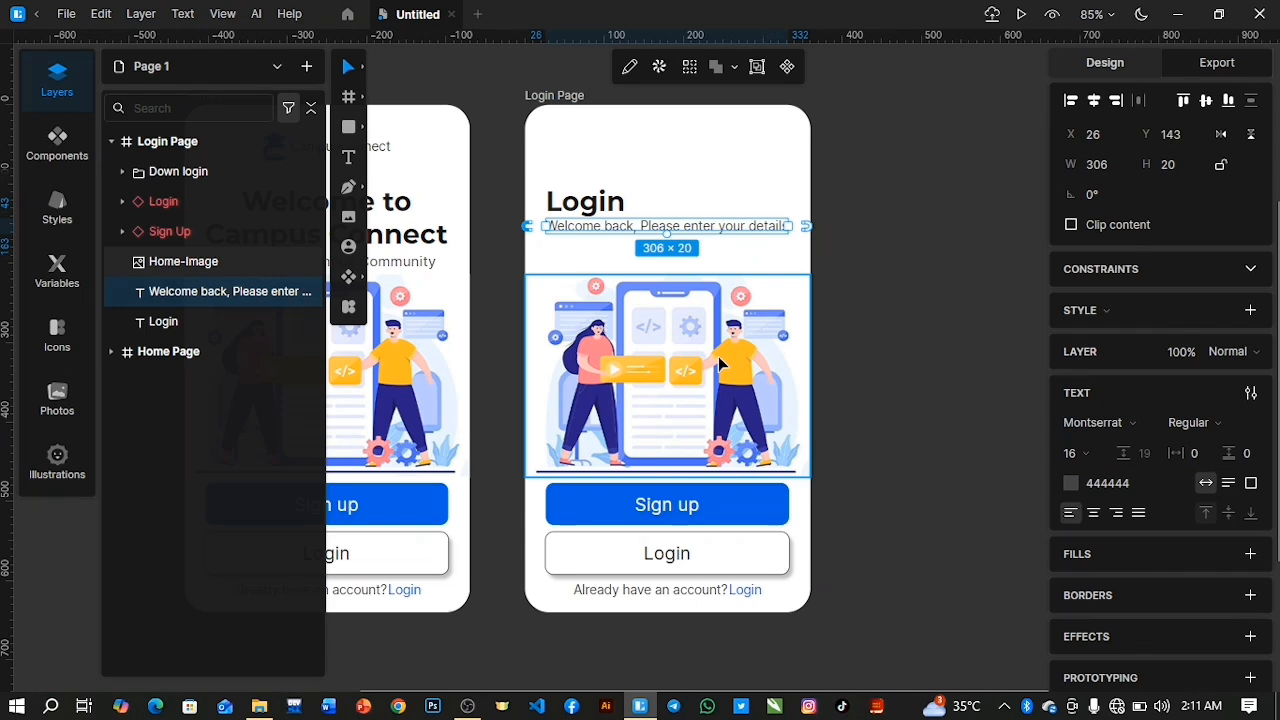
Delete the Home-Image illustration from the Login Page frame, keeping the "Welcome back" line.
key(Delete)
key(ctrl+z)
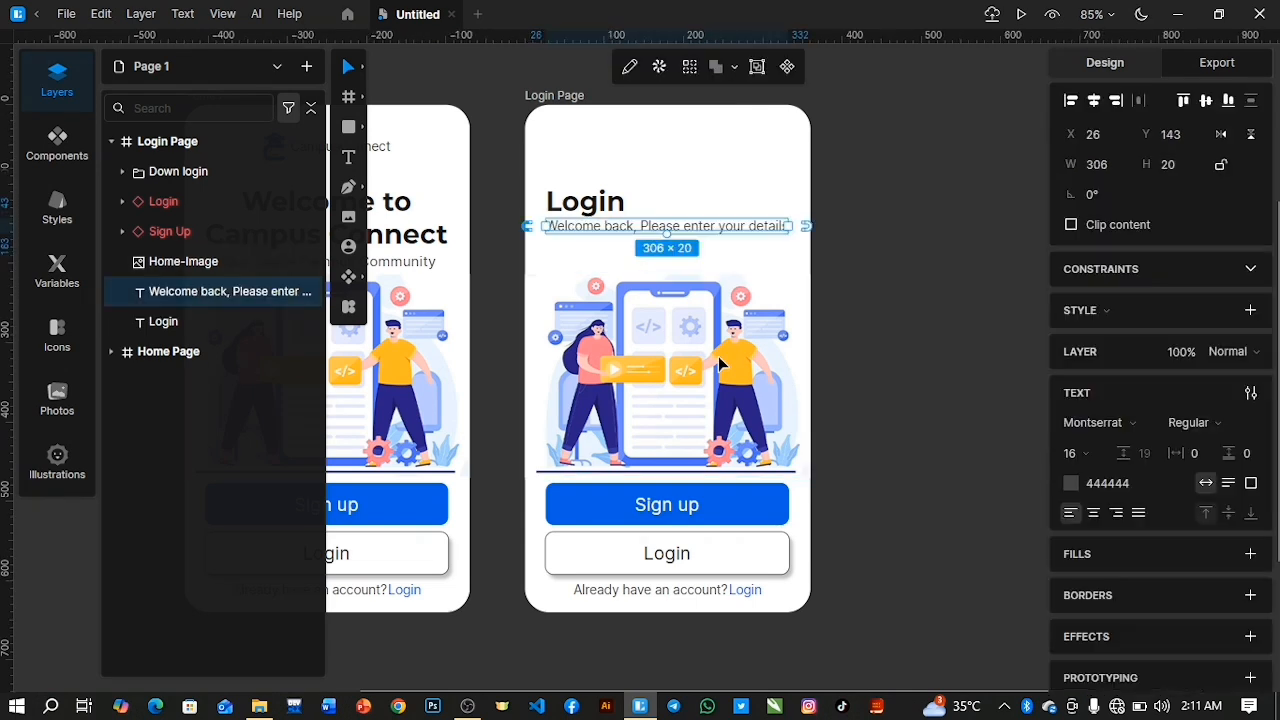
click(248, 265)
key(Delete)
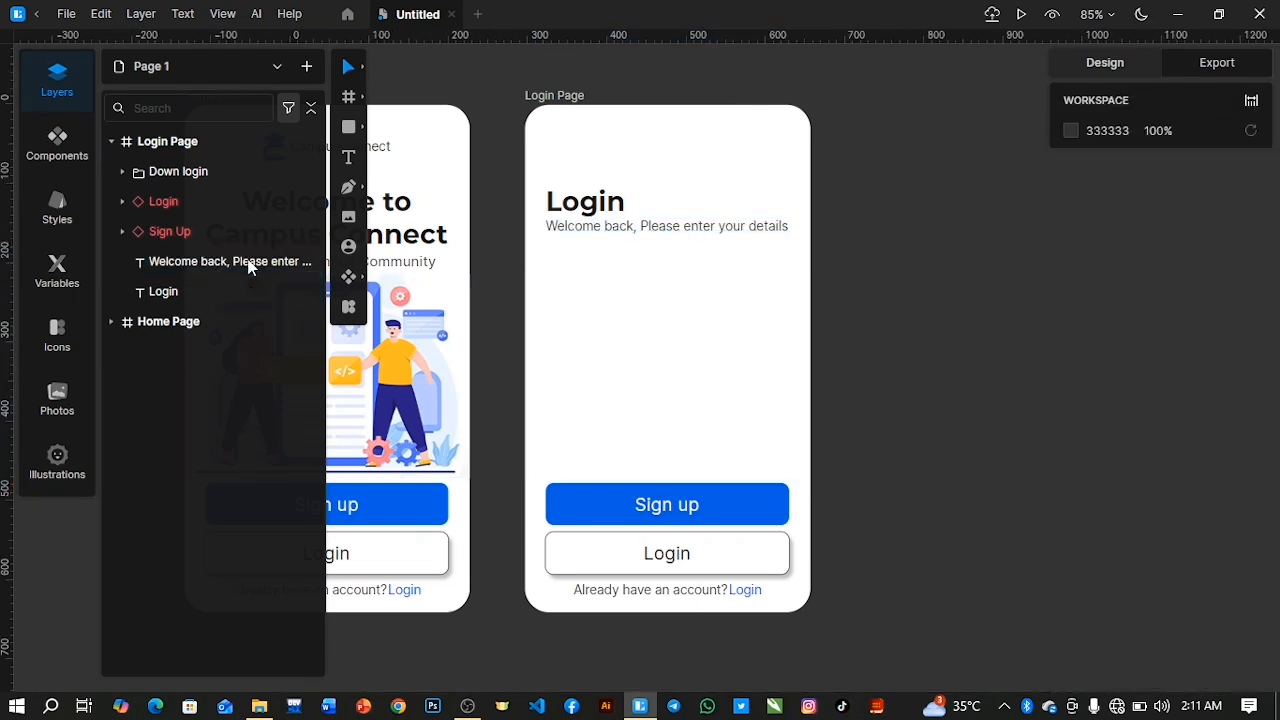
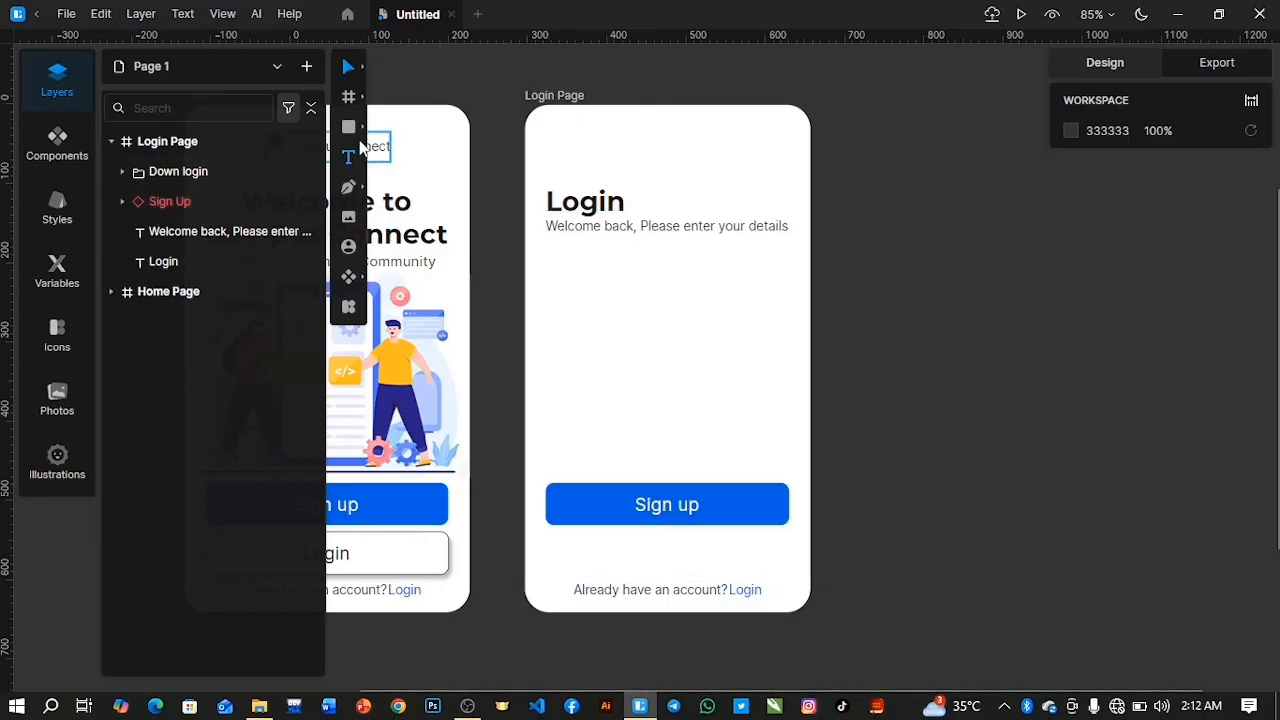
Draw a rectangle about 307 × 134 below the "Welcome back" line on the Login Page, at X 26 and Y 179.
click(349, 128)
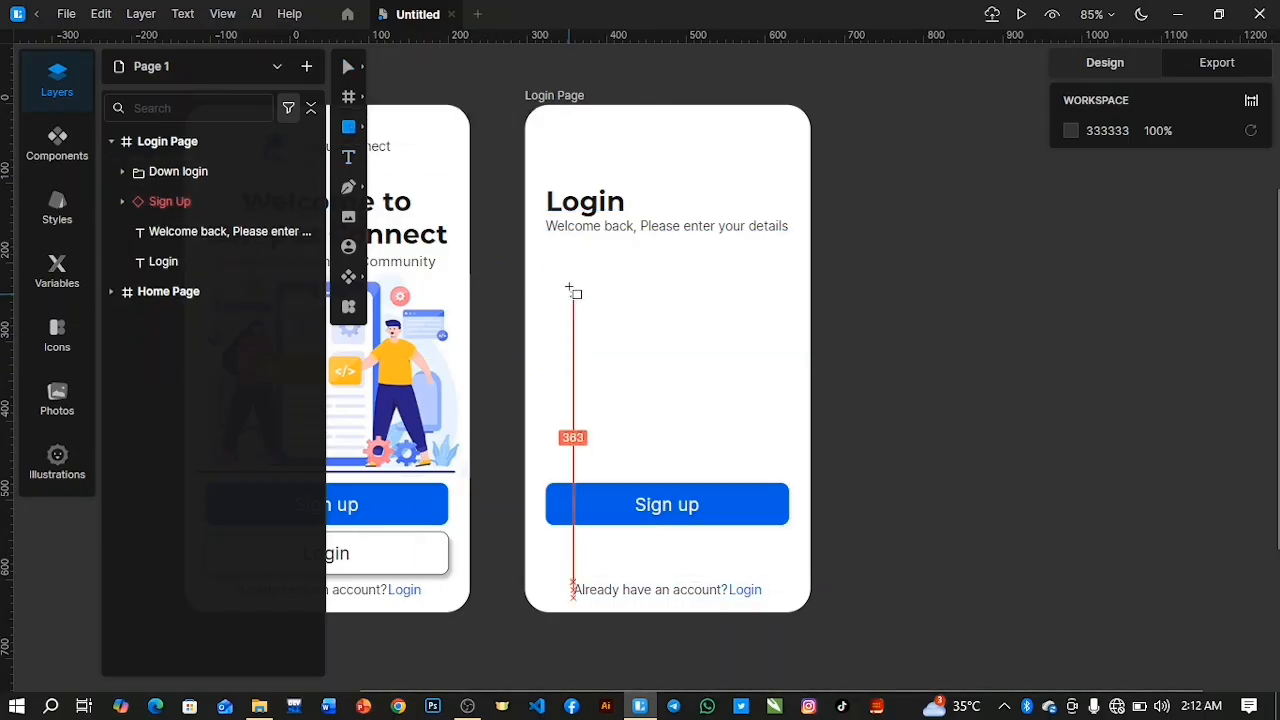
mouse_move(546, 254)
mouse_down()
mouse_move(814, 366)
mouse_move(786, 333)
mouse_move(786, 354)
mouse_up()
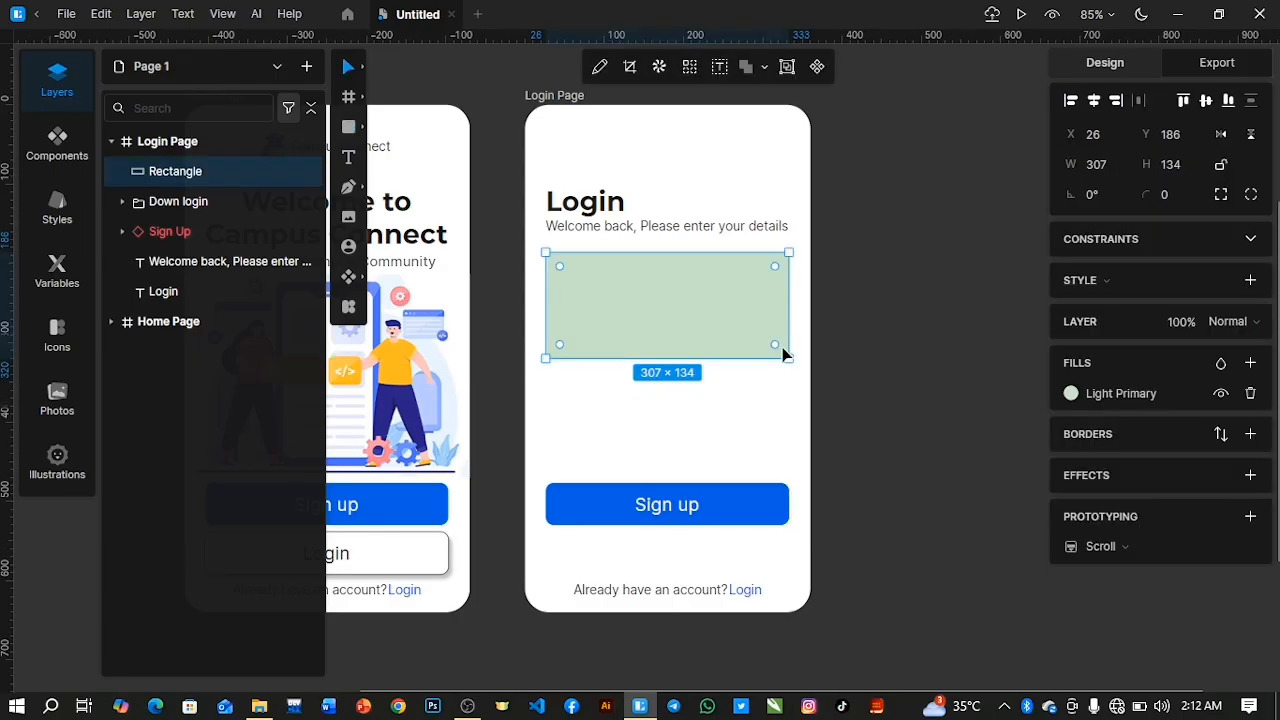
key(Up)
key(Up)
key(Up)
key(Up)
key(Up)
key(Up)
key(Up)
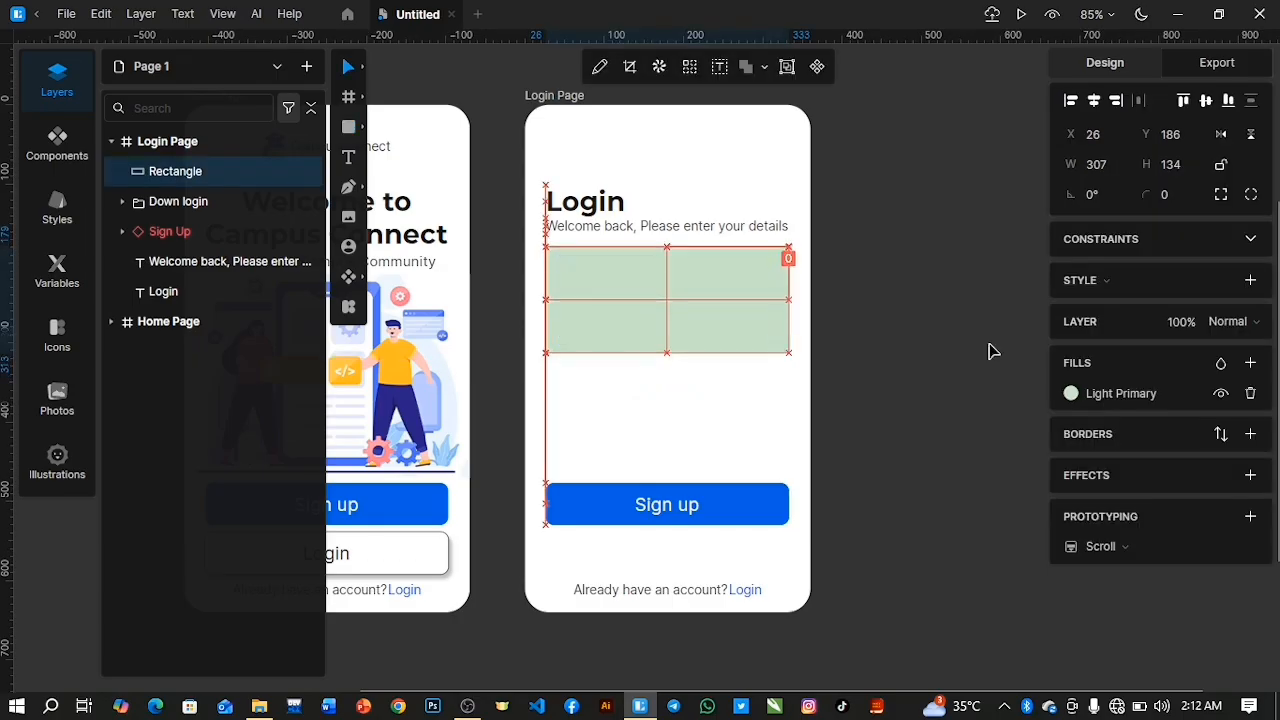
Round the rectangle's corners to a radius of 11 and fill it with white, FFFFFF.
mouse_move(1150, 199)
mouse_down()
mouse_move(1138, 156)
mouse_move(1149, 193)
mouse_up()
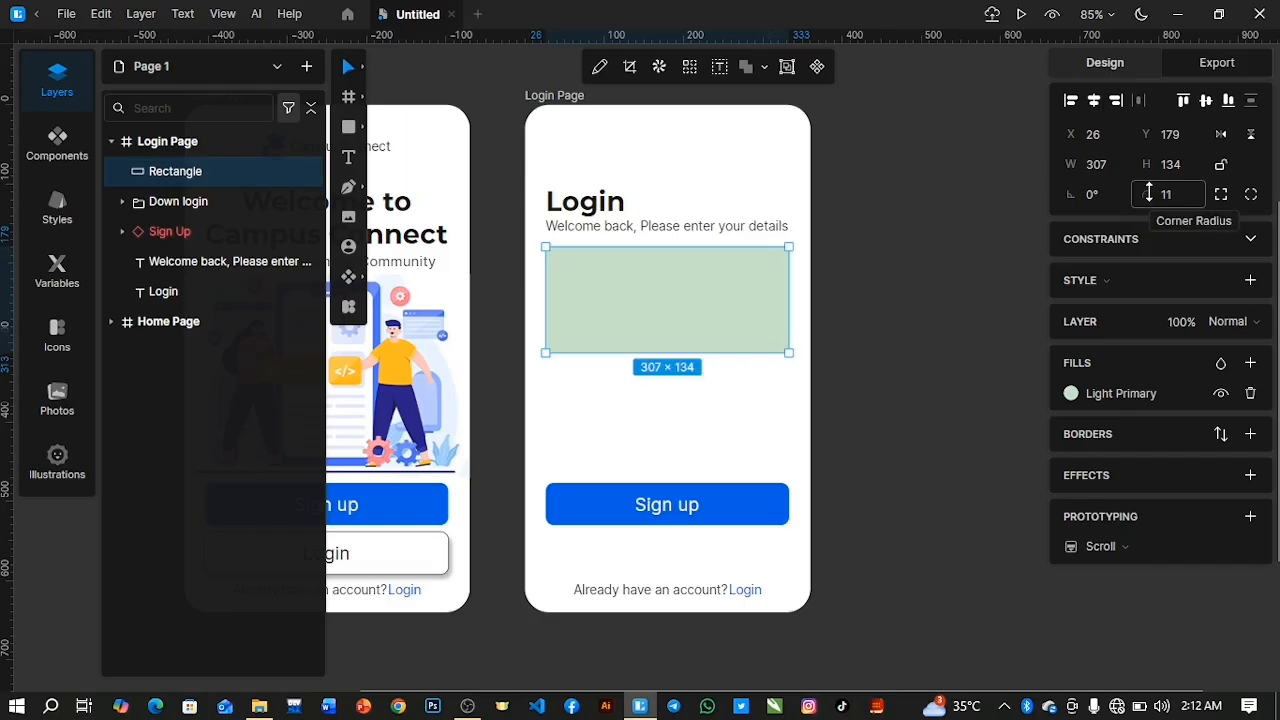
click(1071, 398)
drag(857, 464, 783, 405)
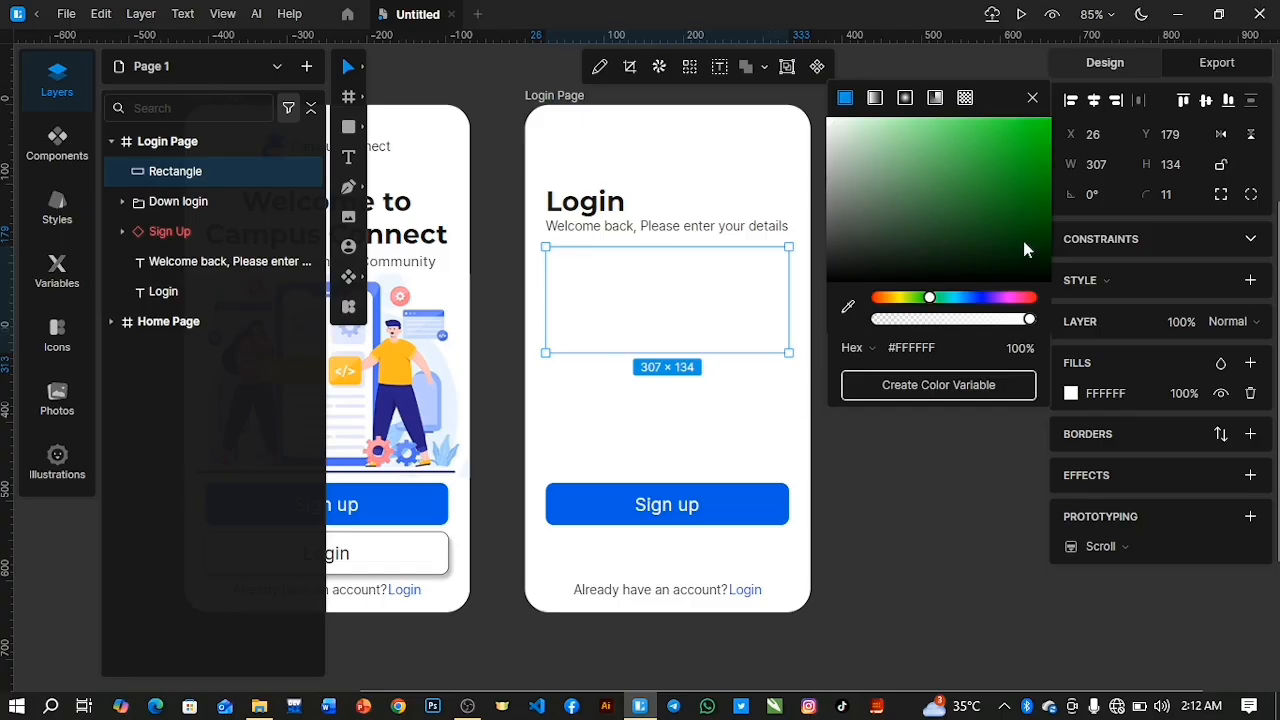
click(1032, 97)
Add a border to the rectangle and set its colour to dark grey 444444.
click(1250, 434)
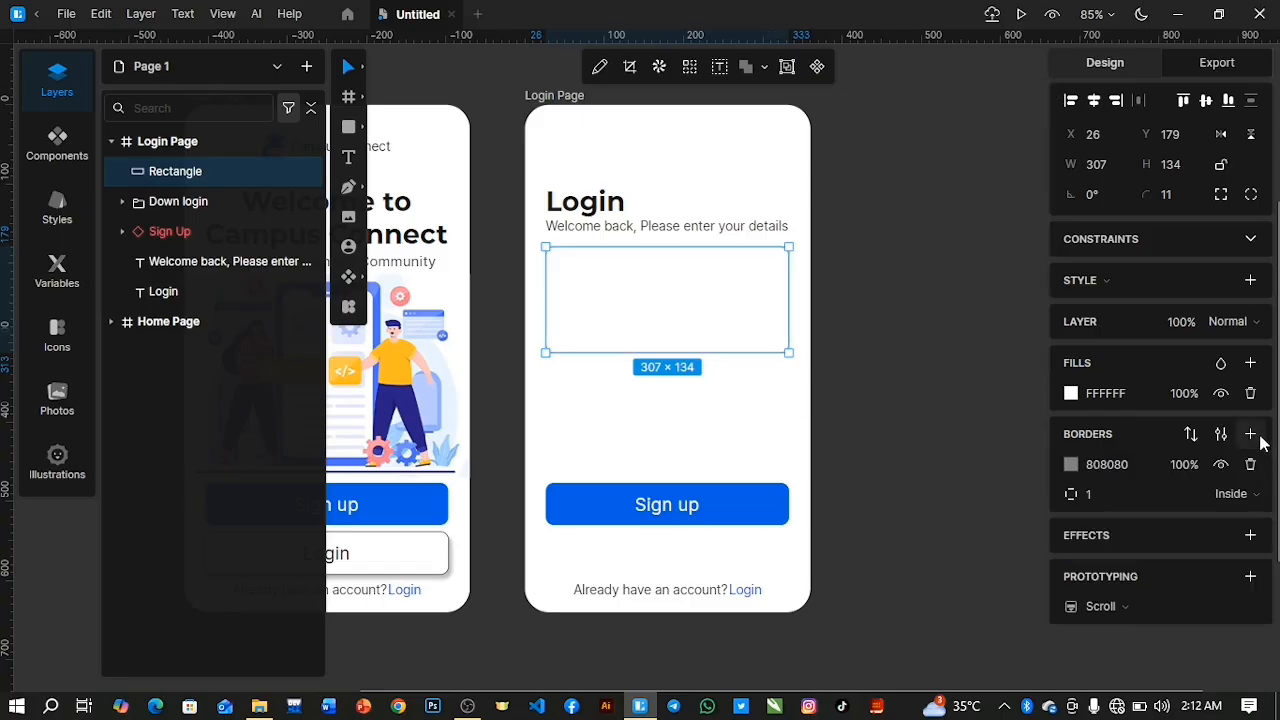
click(1071, 466)
drag(836, 324, 825, 349)
click(1033, 198)
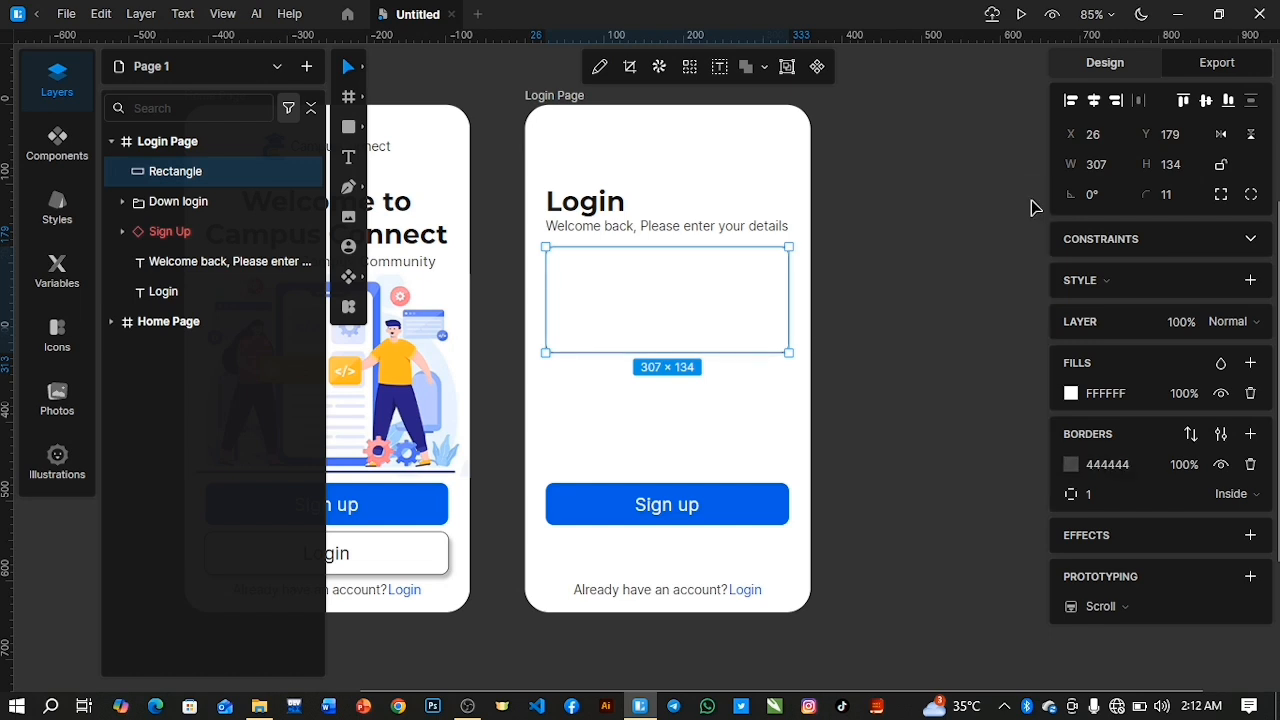
Add a shadow with an X offset of 3 to the rectangle and place its border outside.
click(1249, 536)
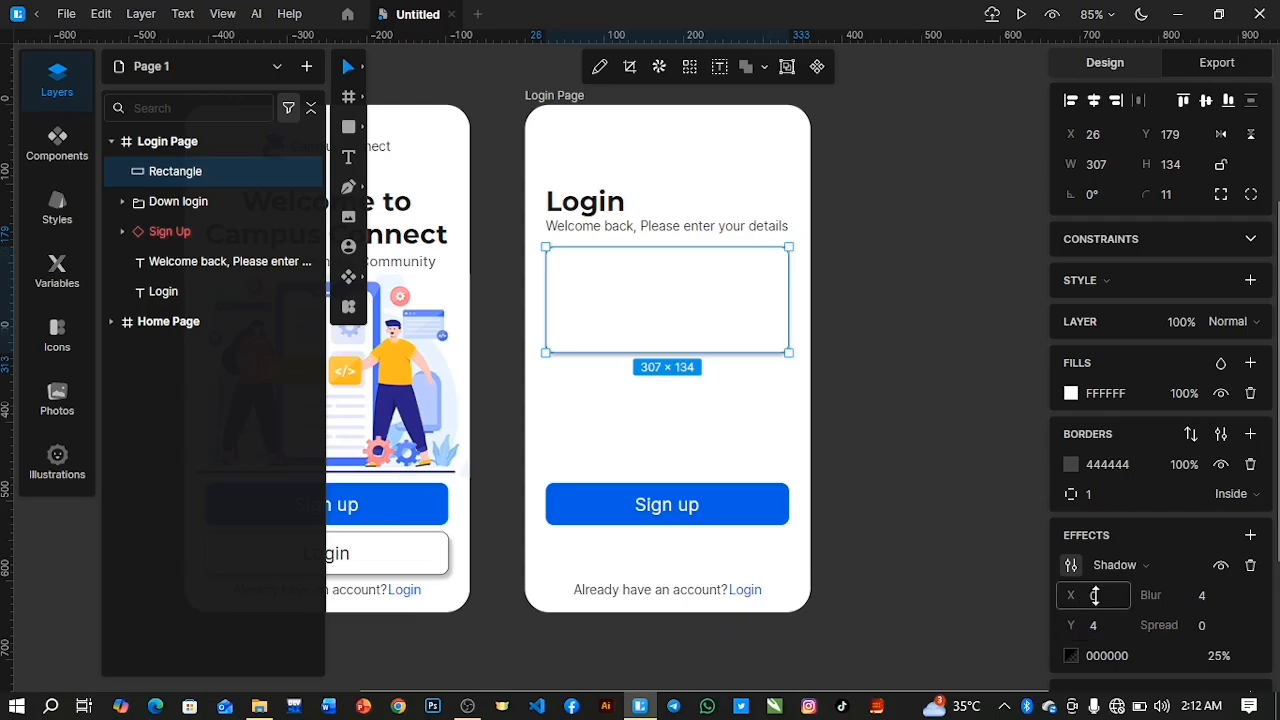
drag(1067, 595, 1064, 590)
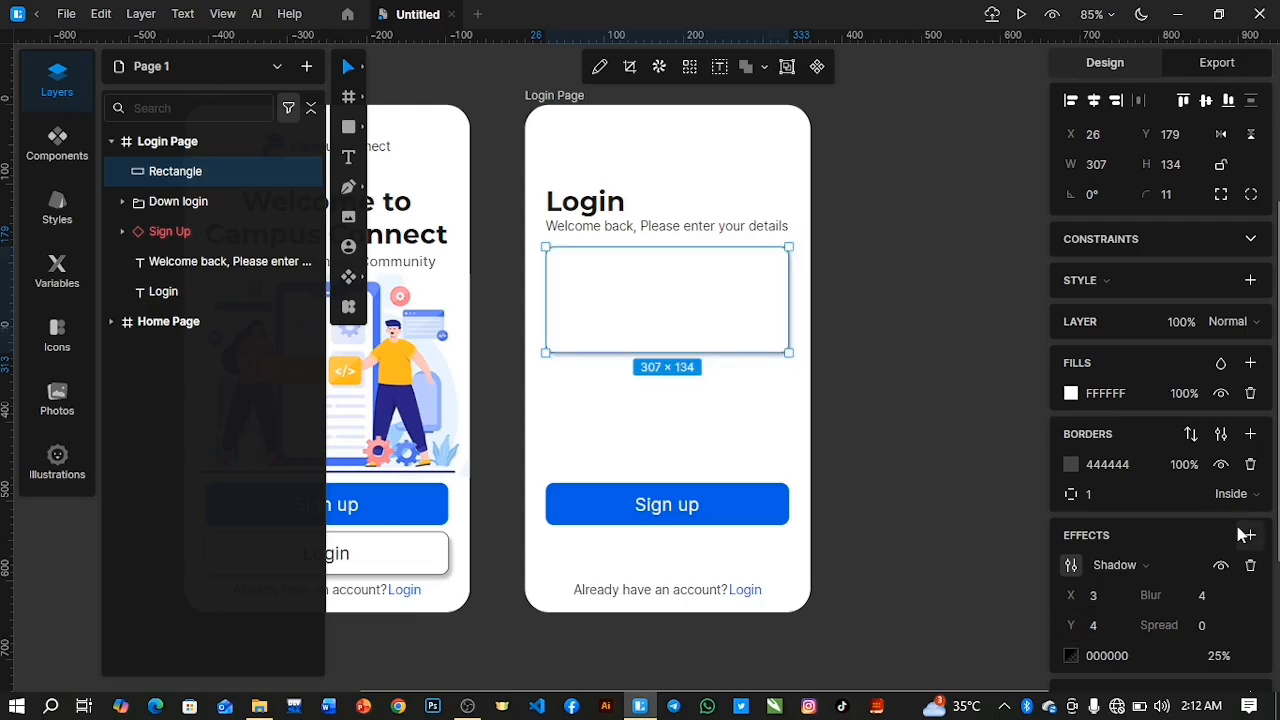
click(1240, 494)
click(1240, 570)
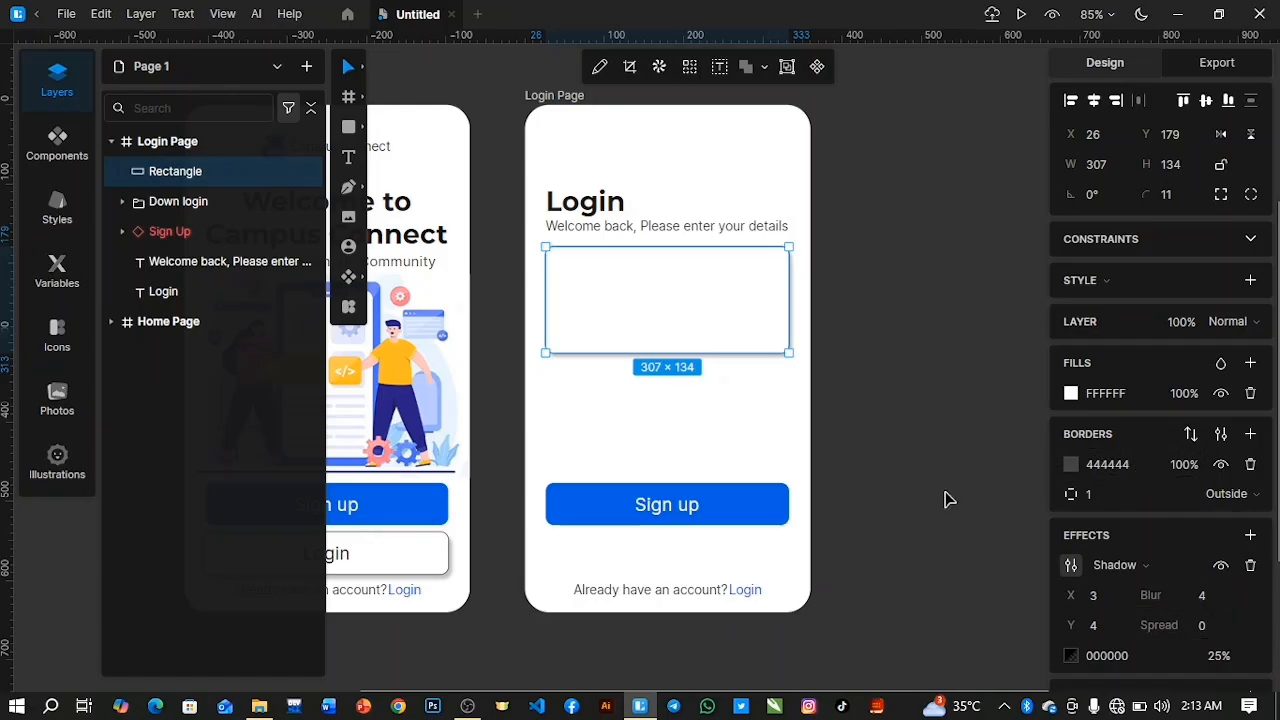
click(872, 427)
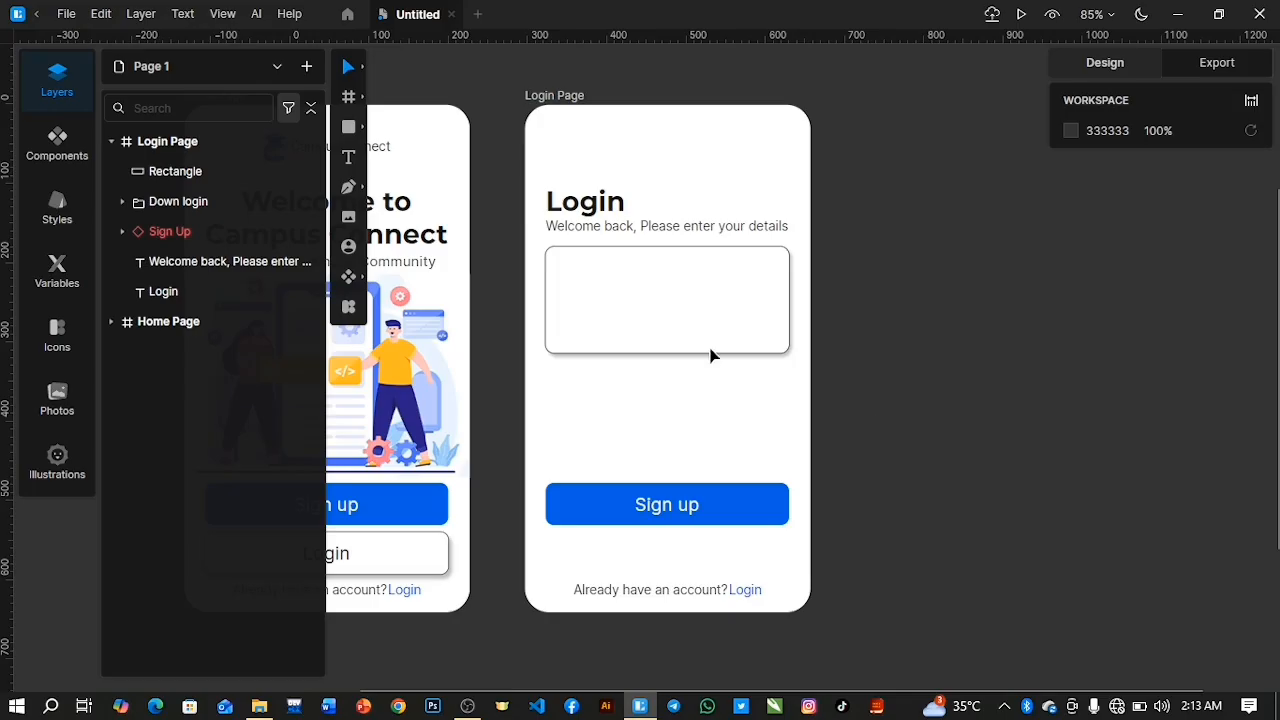
Reduce the rectangle's height to 122 and draw a horizontal line about 305 long across it with the Pen tool.
click(235, 171)
drag(643, 353, 643, 343)
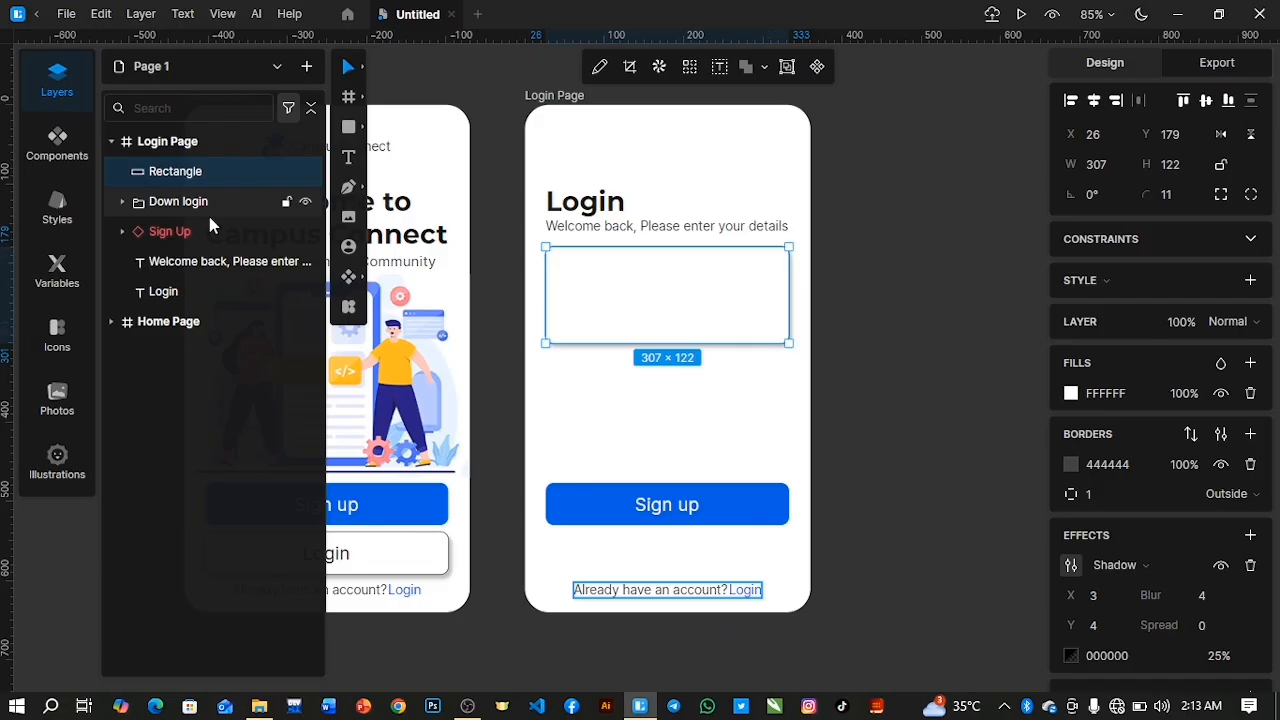
click(348, 186)
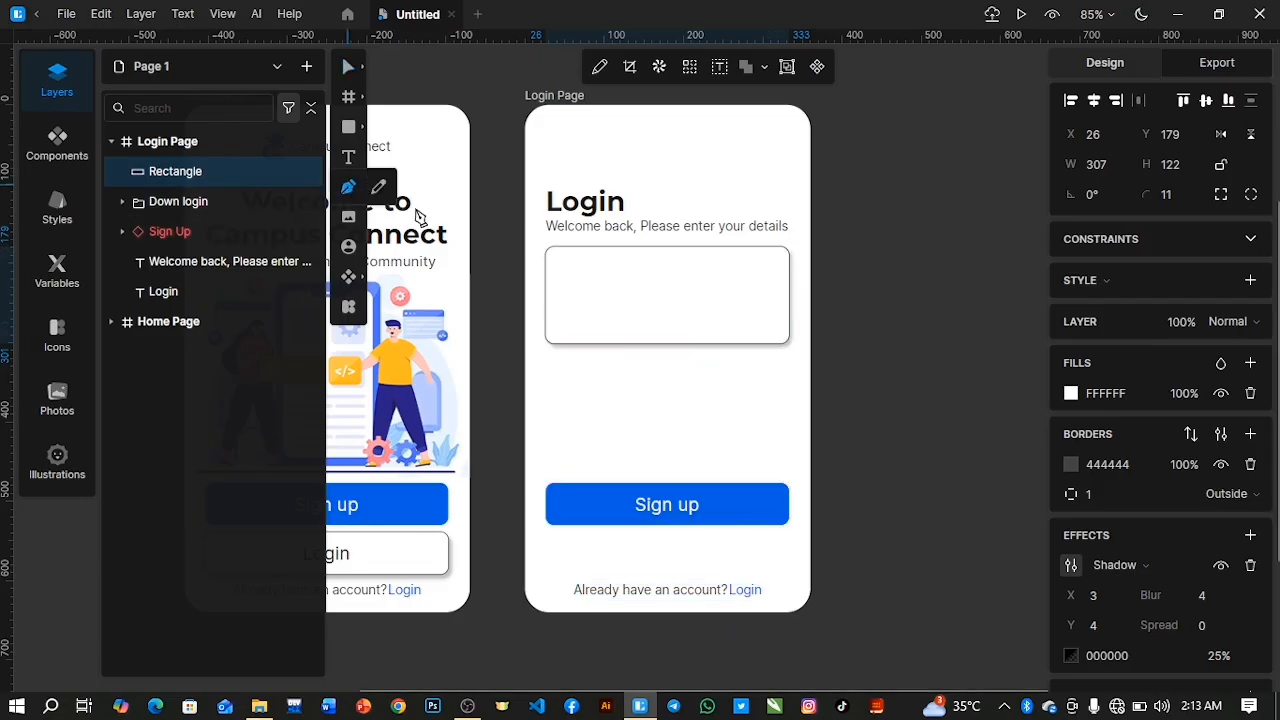
click(546, 290)
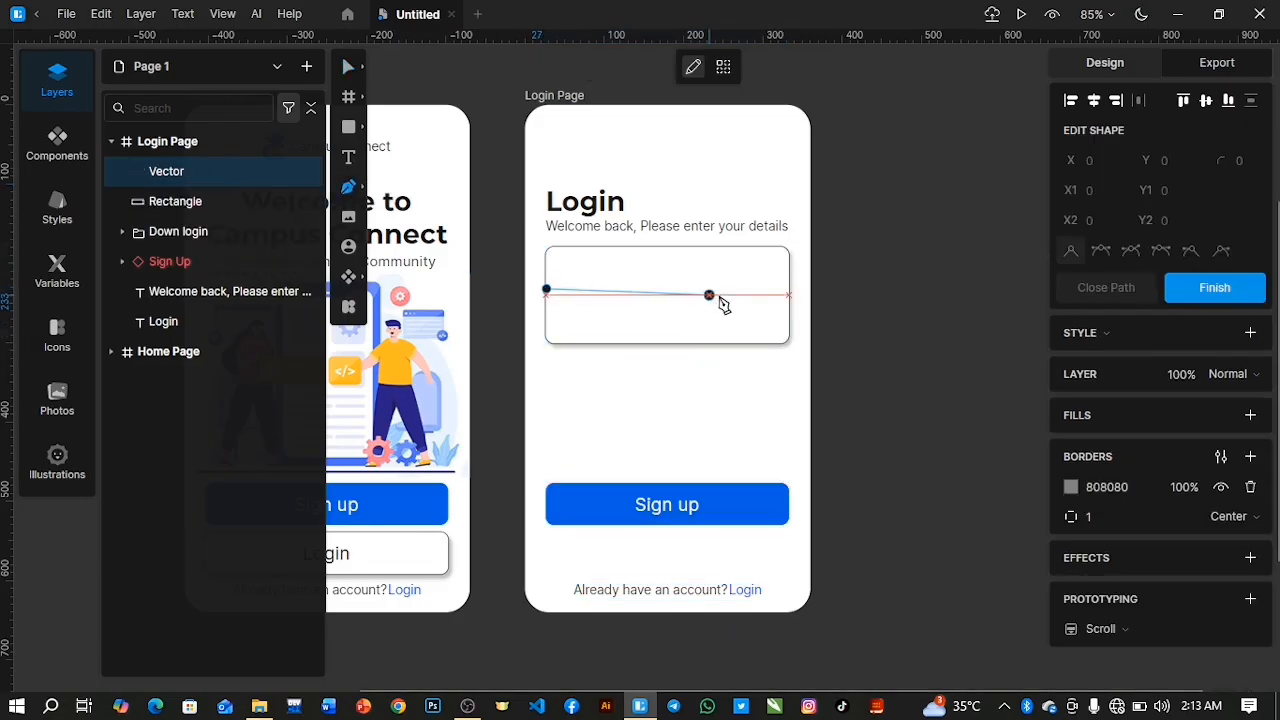
click(788, 289)
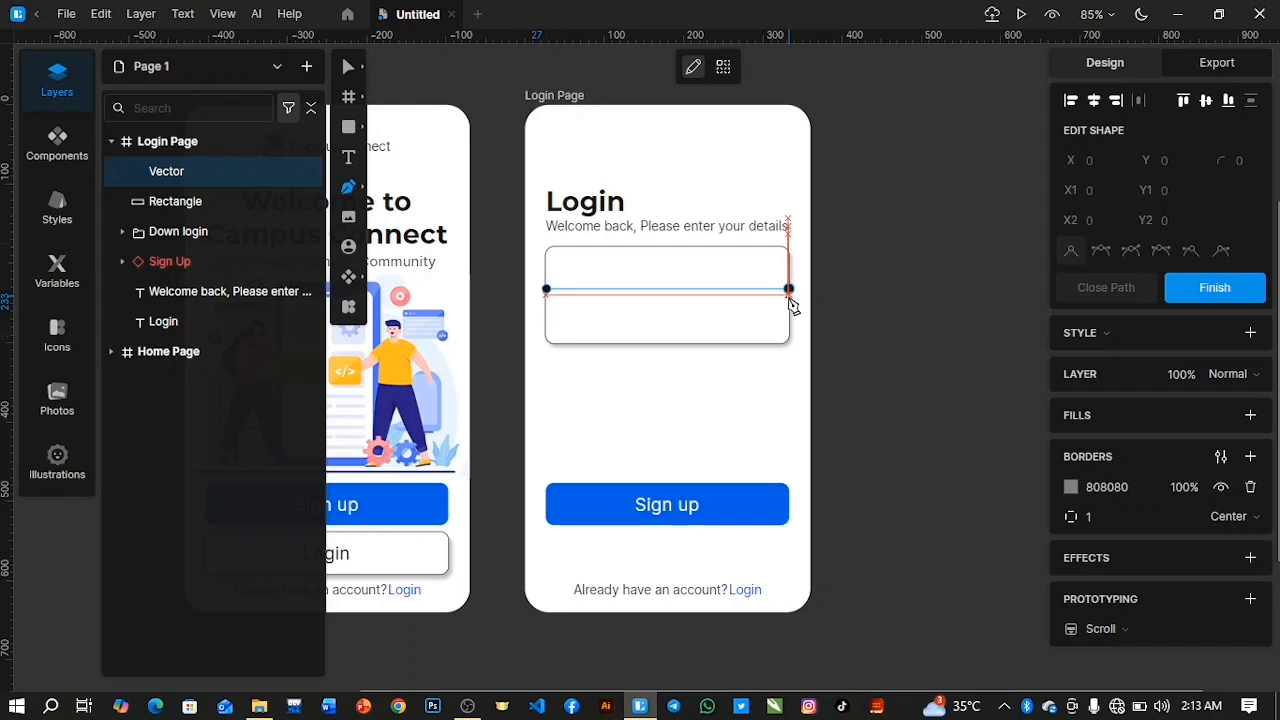
click(789, 291)
drag(789, 296, 789, 288)
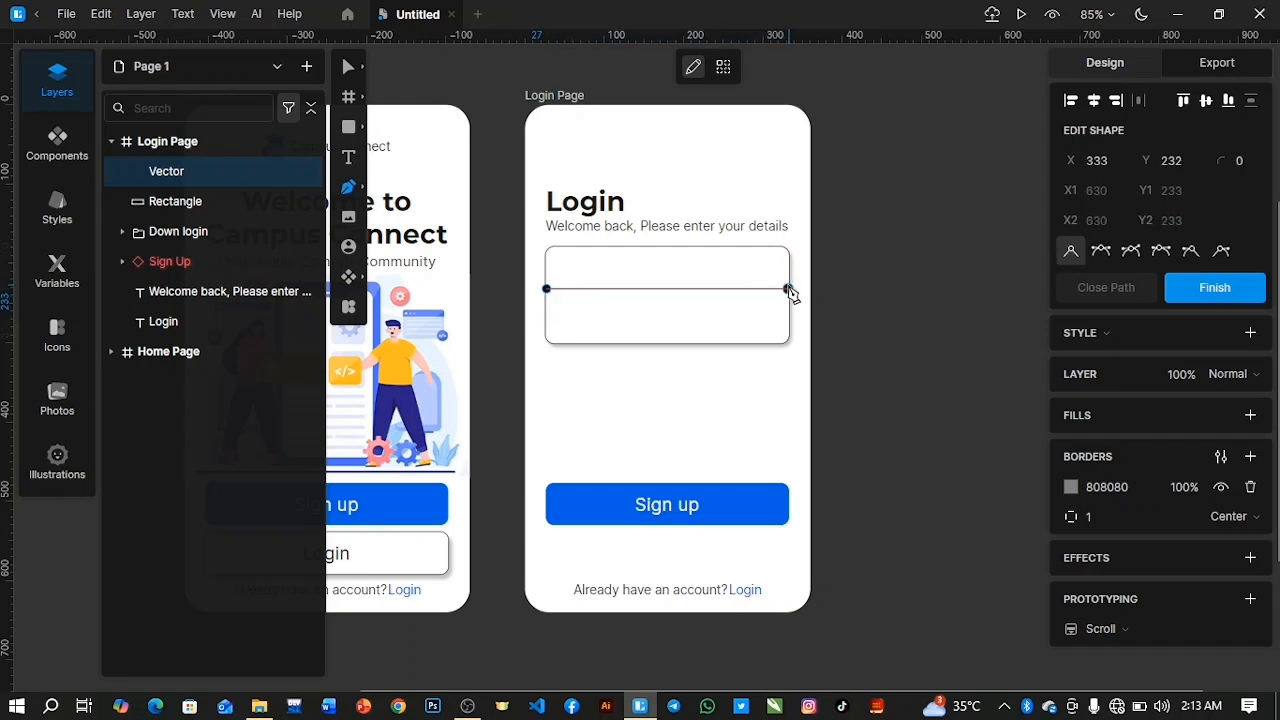
click(789, 289)
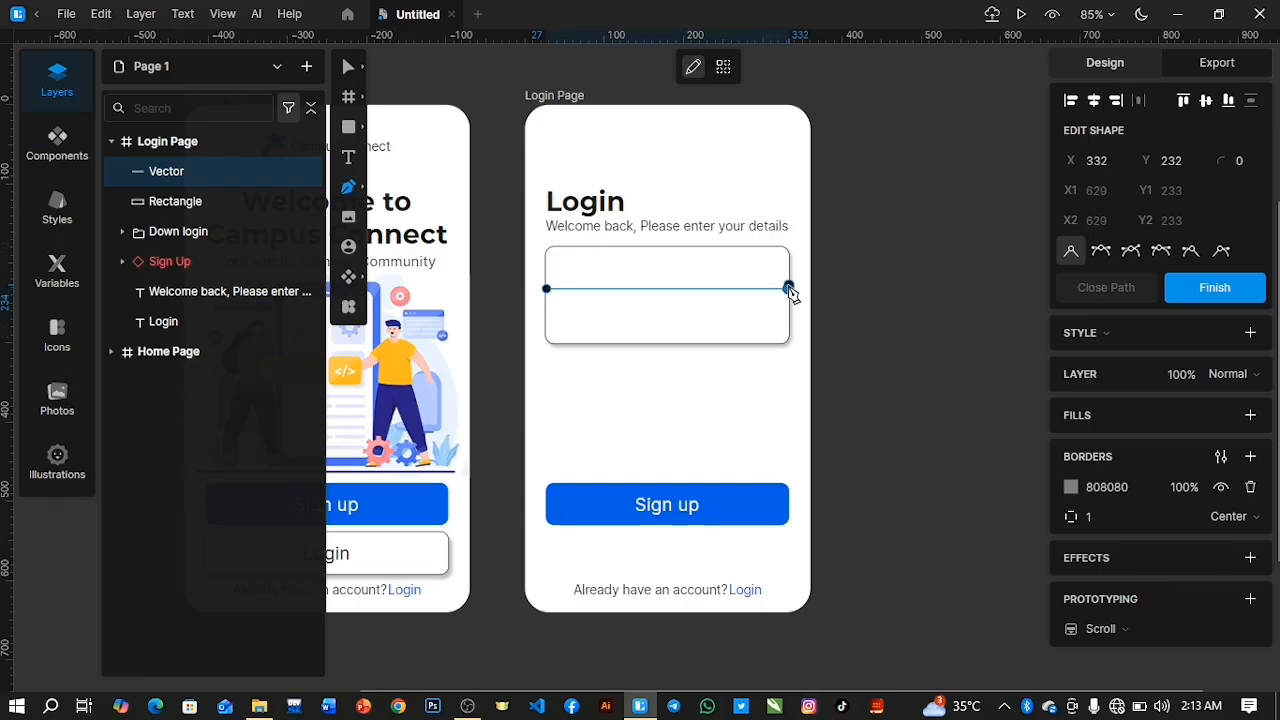
key(Escape)
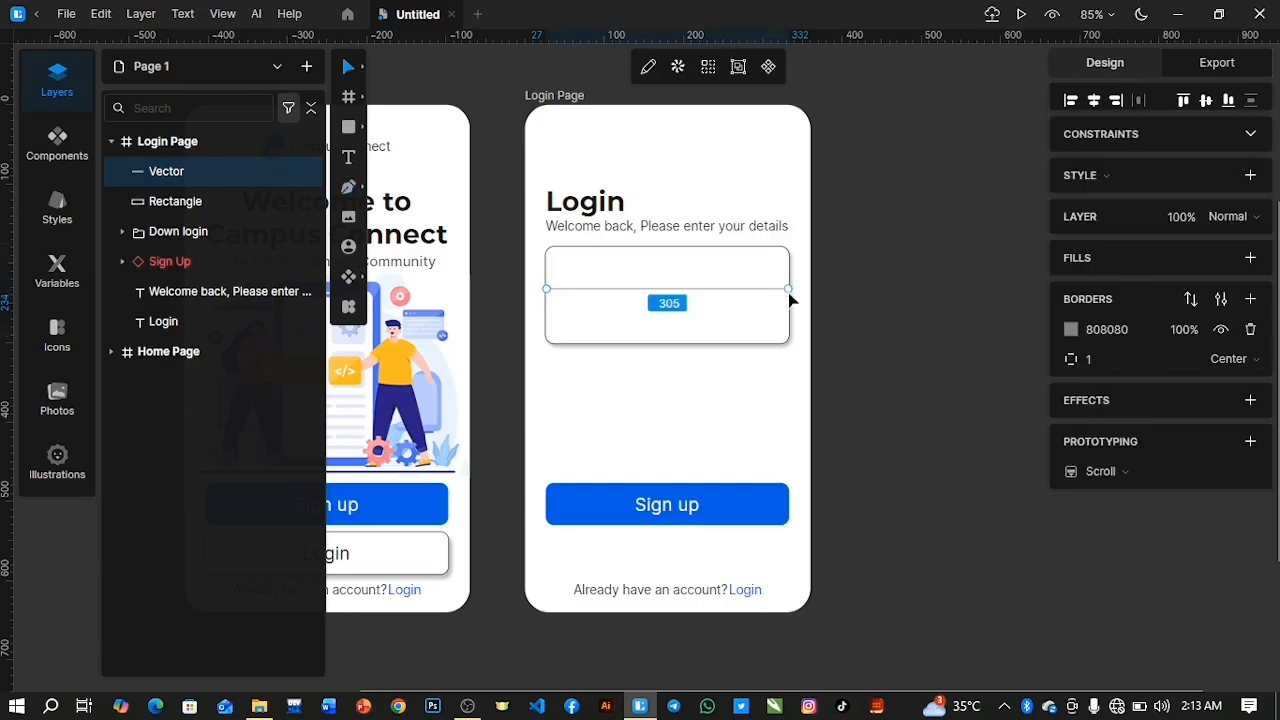
Set the border colour of the dividing line to dark grey 444444.
click(1071, 329)
click(840, 462)
drag(840, 462, 792, 502)
click(1033, 333)
Align the vertical centres of the dividing line and the rectangle so the line splits it into equal halves.
click(234, 205)
shift+click(220, 173)
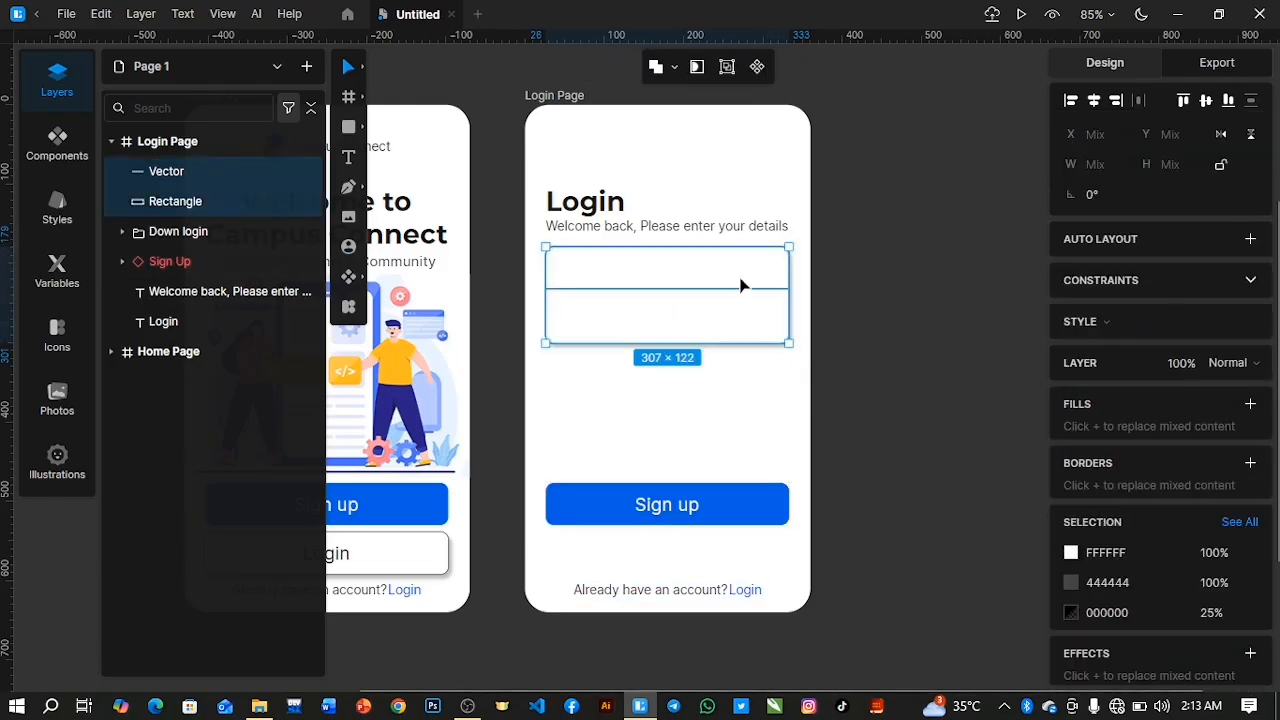
click(1205, 102)
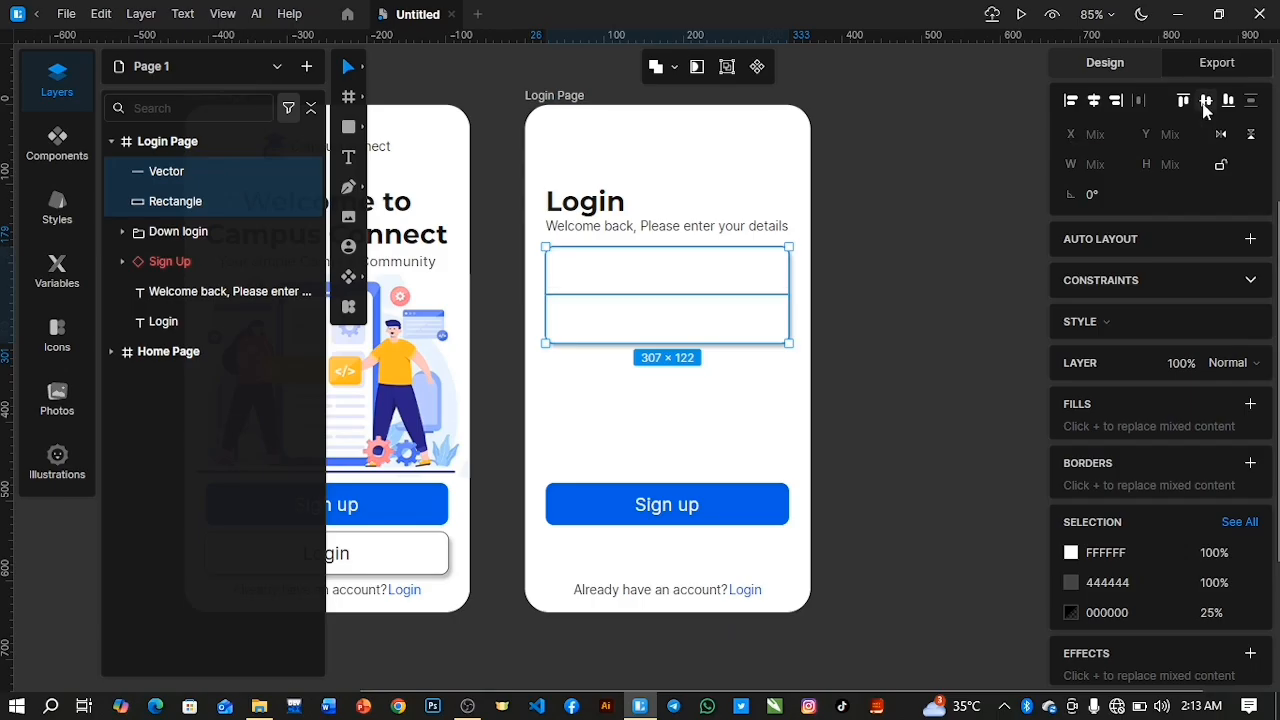
click(825, 422)
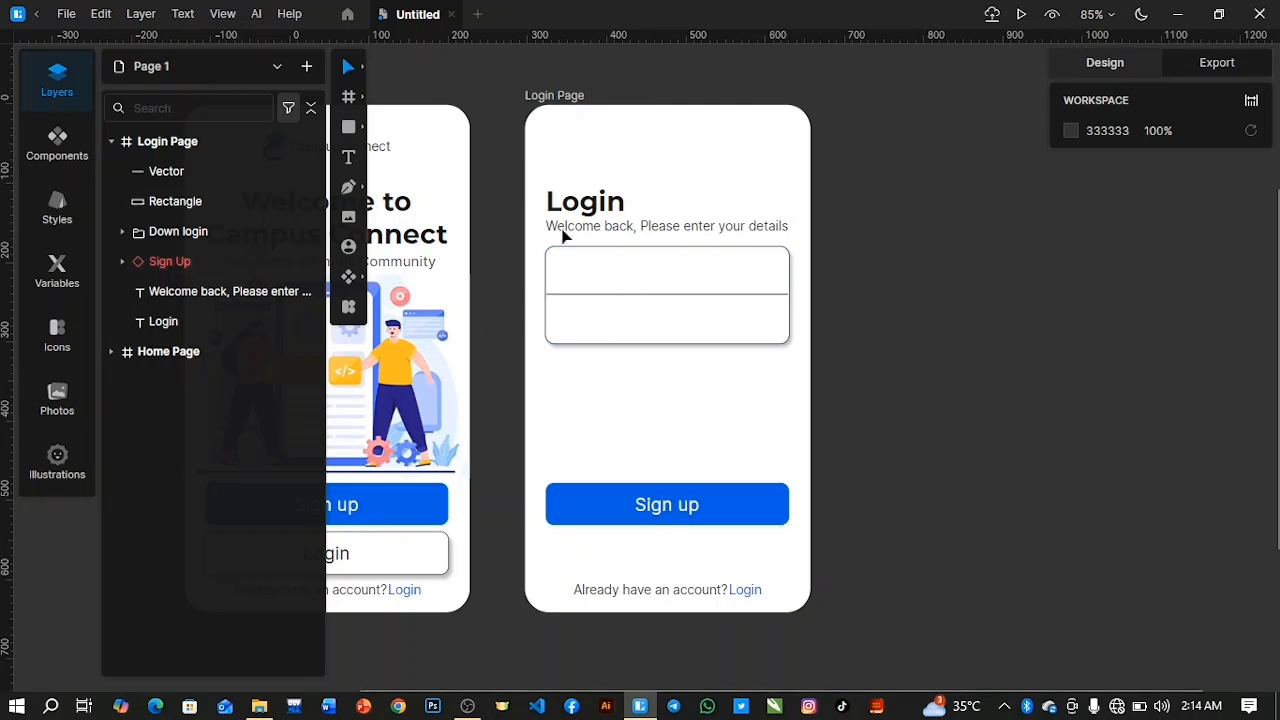
Duplicate the "Welcome back" line and place the copy in the rectangle's upper half, at X 54 and Y 199.
click(655, 226)
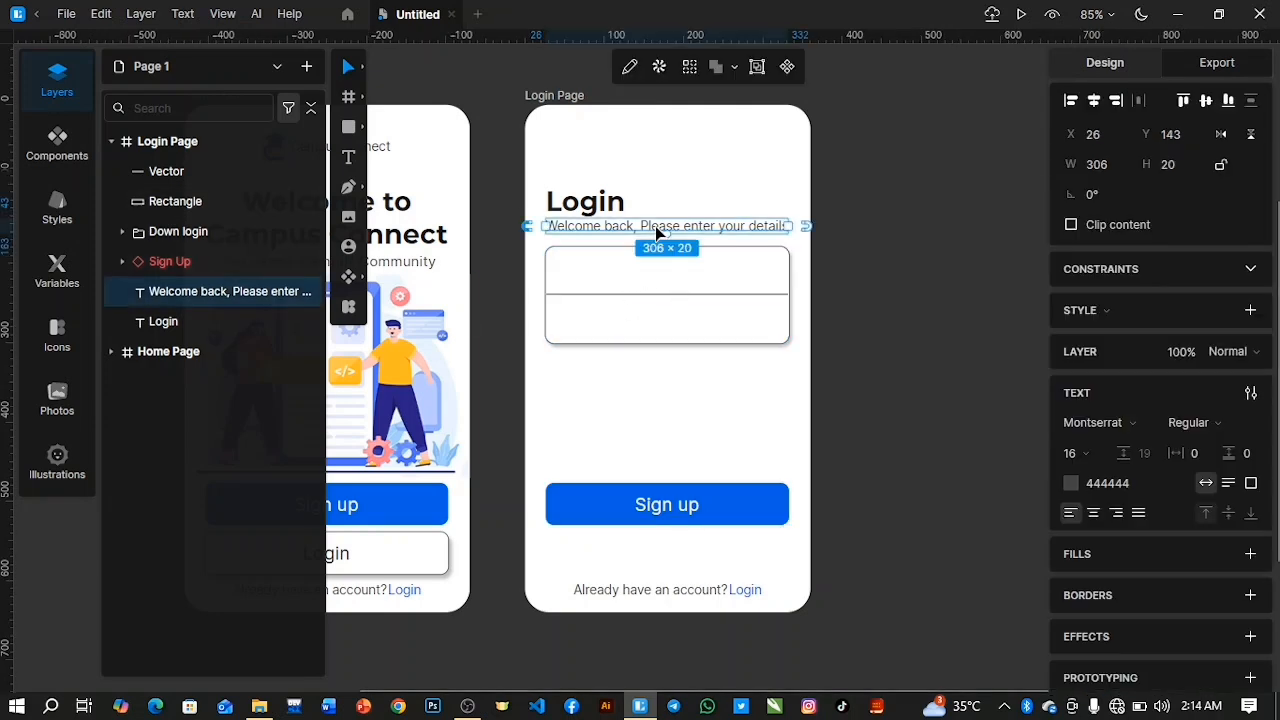
key(ctrl+d)
drag(812, 234, 568, 278)
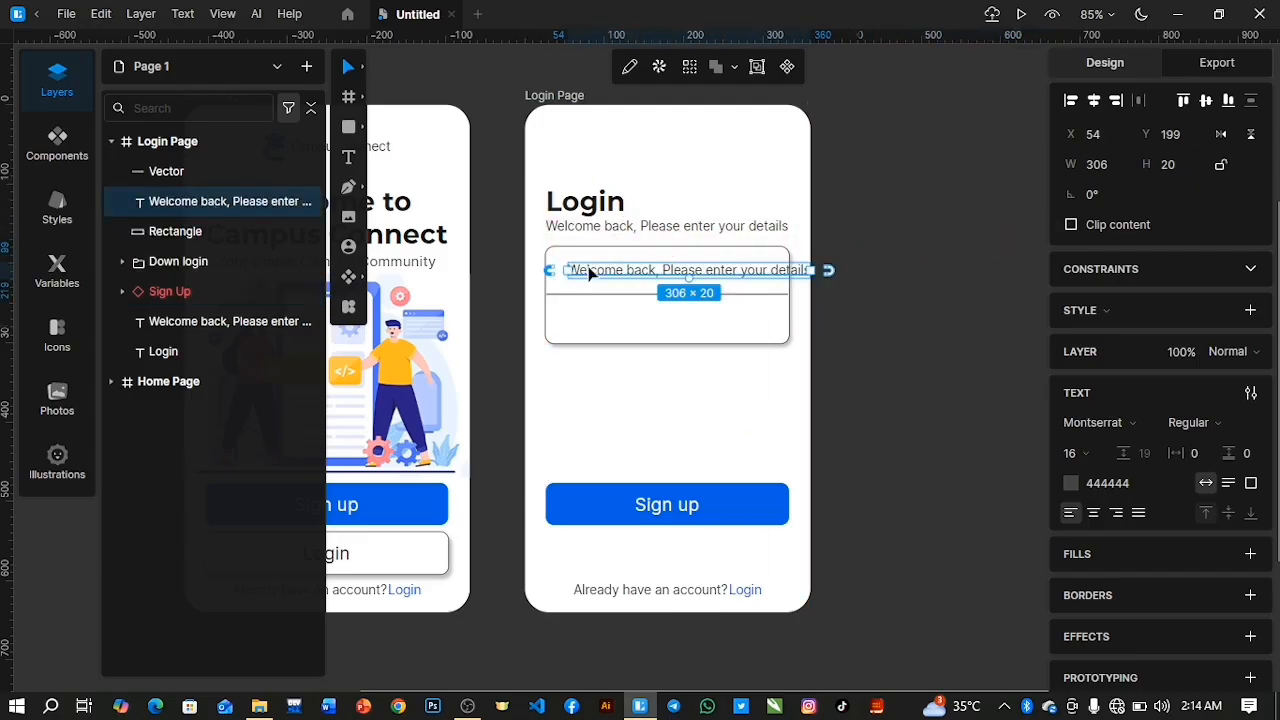
Replace the text of the copy in the upper half with a sample e-mail address.
double_click(588, 268)
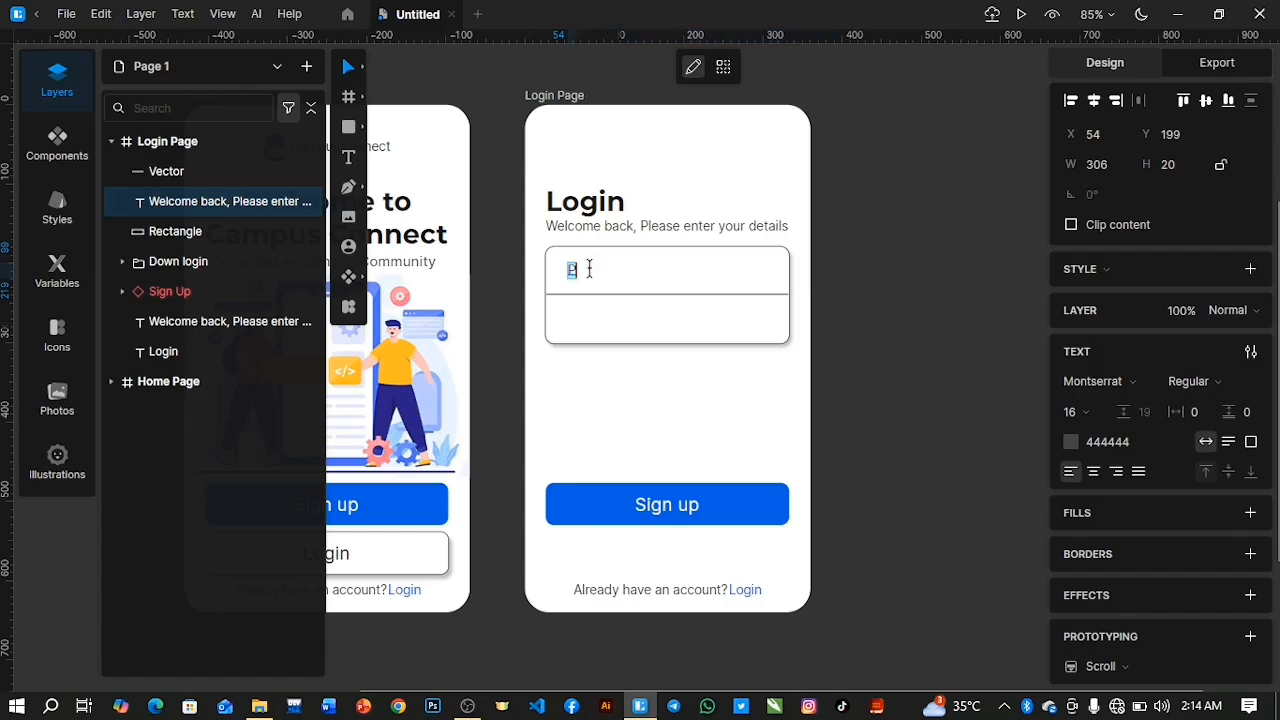
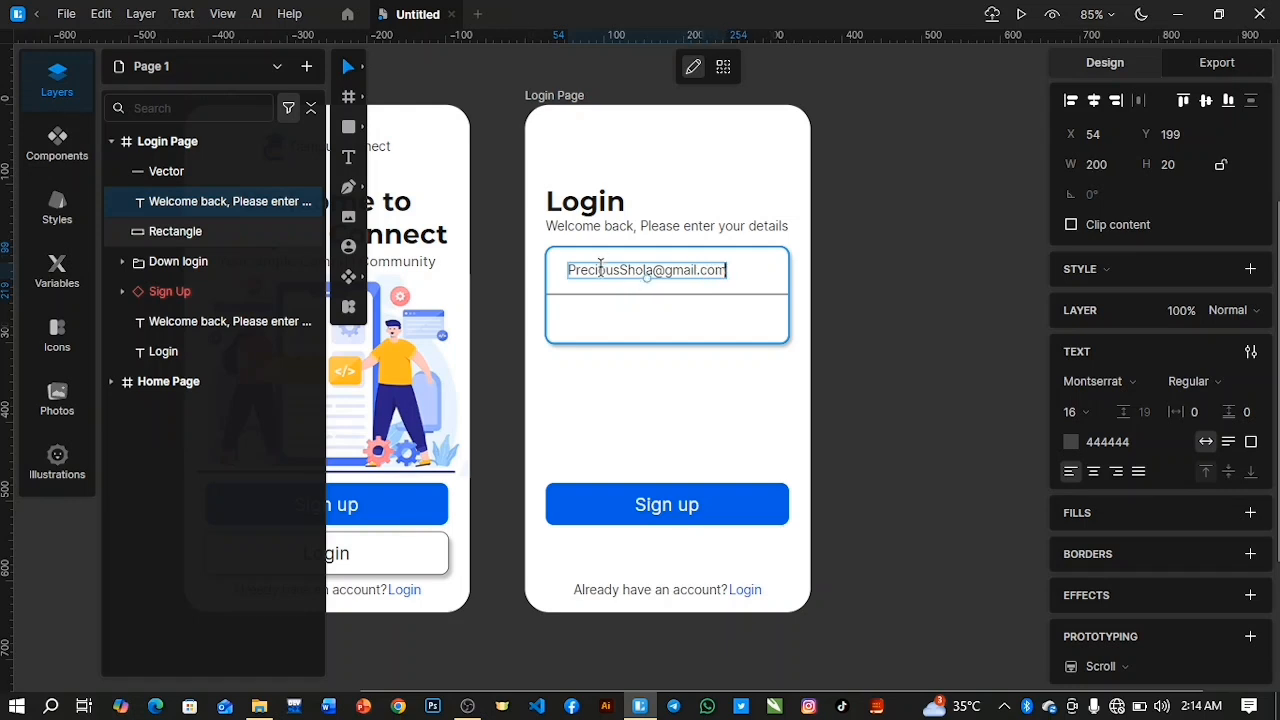
Set the whole e-mail text to near-black 040404 and increase its font size to 18.
key(ctrl+a)
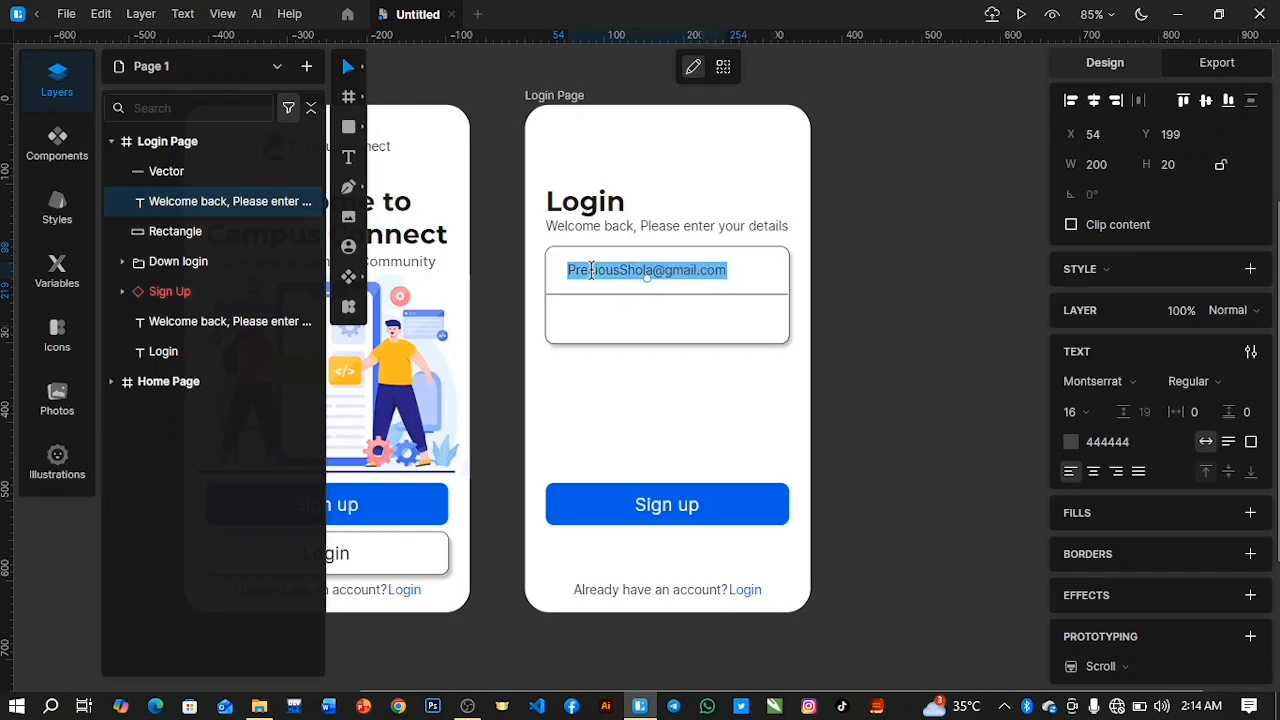
click(1071, 441)
drag(880, 460, 798, 552)
click(1032, 355)
drag(1067, 415, 1068, 401)
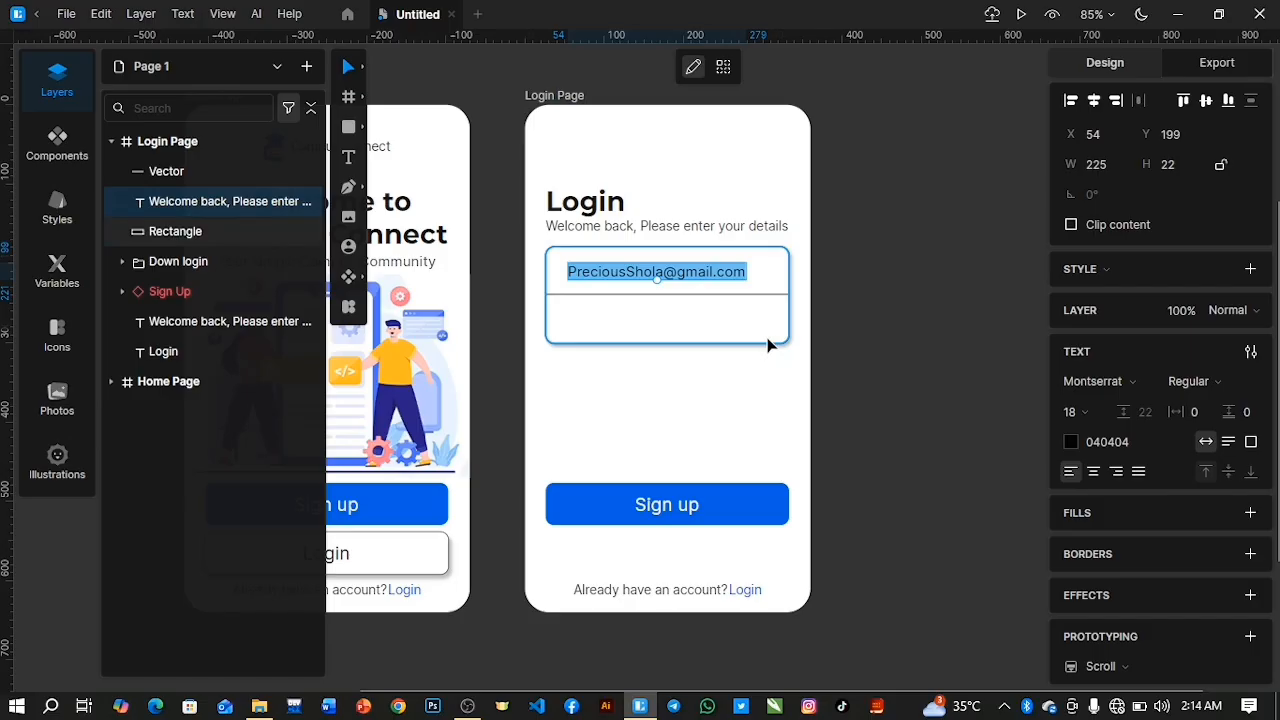
key(Left)
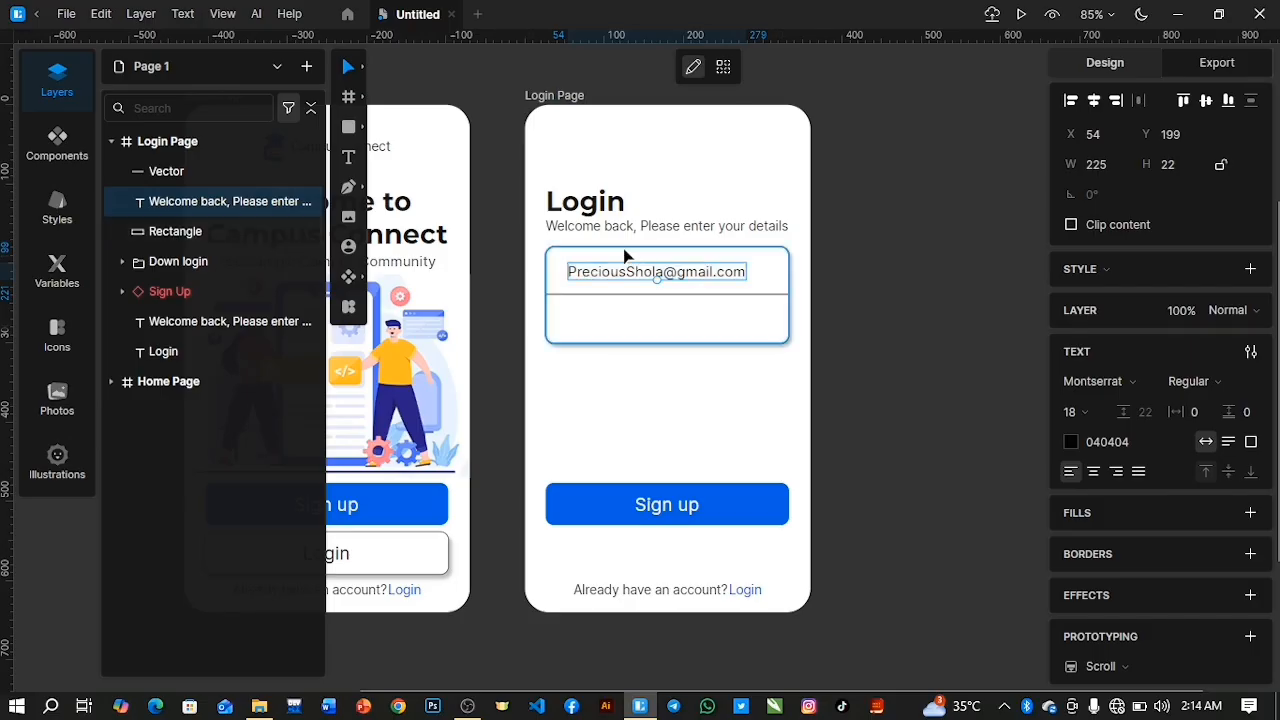
Move the e-mail text to X 45 and Y 201, and place a duplicate in the lower half at Y 257.
key(Escape)
mouse_move(611, 267)
mouse_down()
mouse_move(596, 267)
mouse_move(603, 278)
mouse_move(599, 268)
mouse_up()
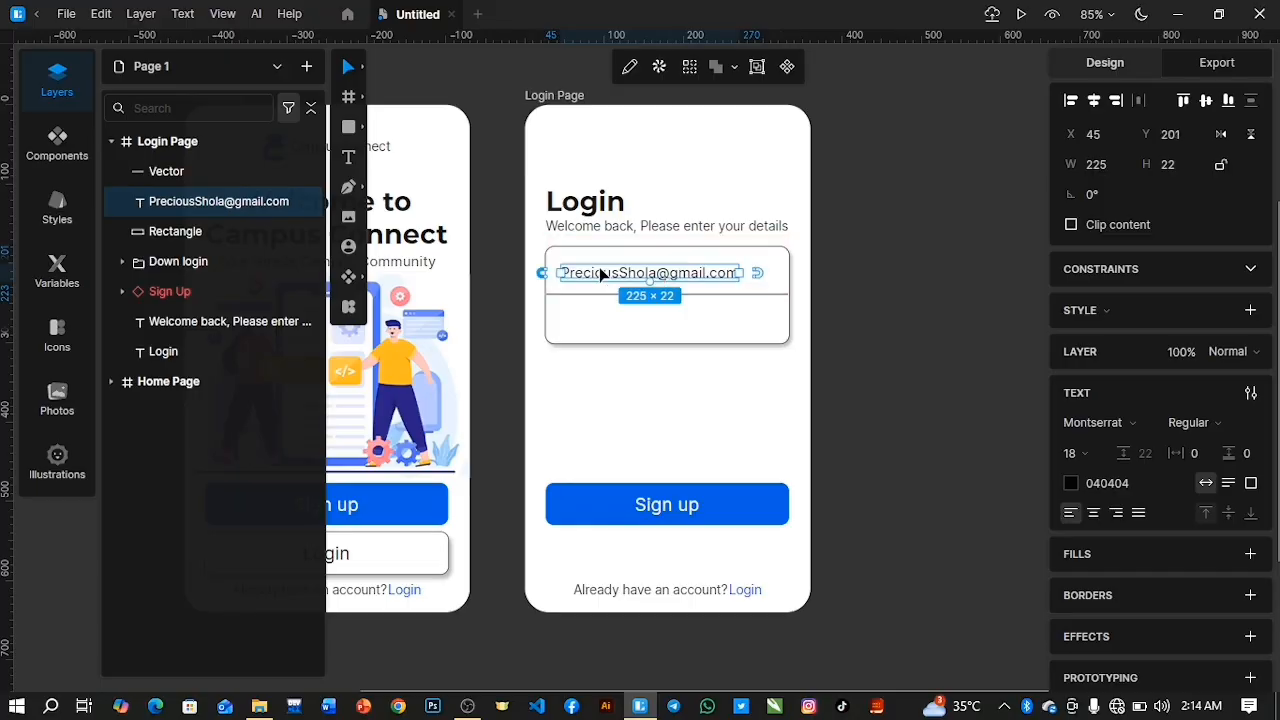
key(ctrl+d)
drag(819, 268, 588, 322)
Replace the lower duplicate's text with the placeholder "Password" and colour it grey 8E8E8E.
double_click(590, 322)
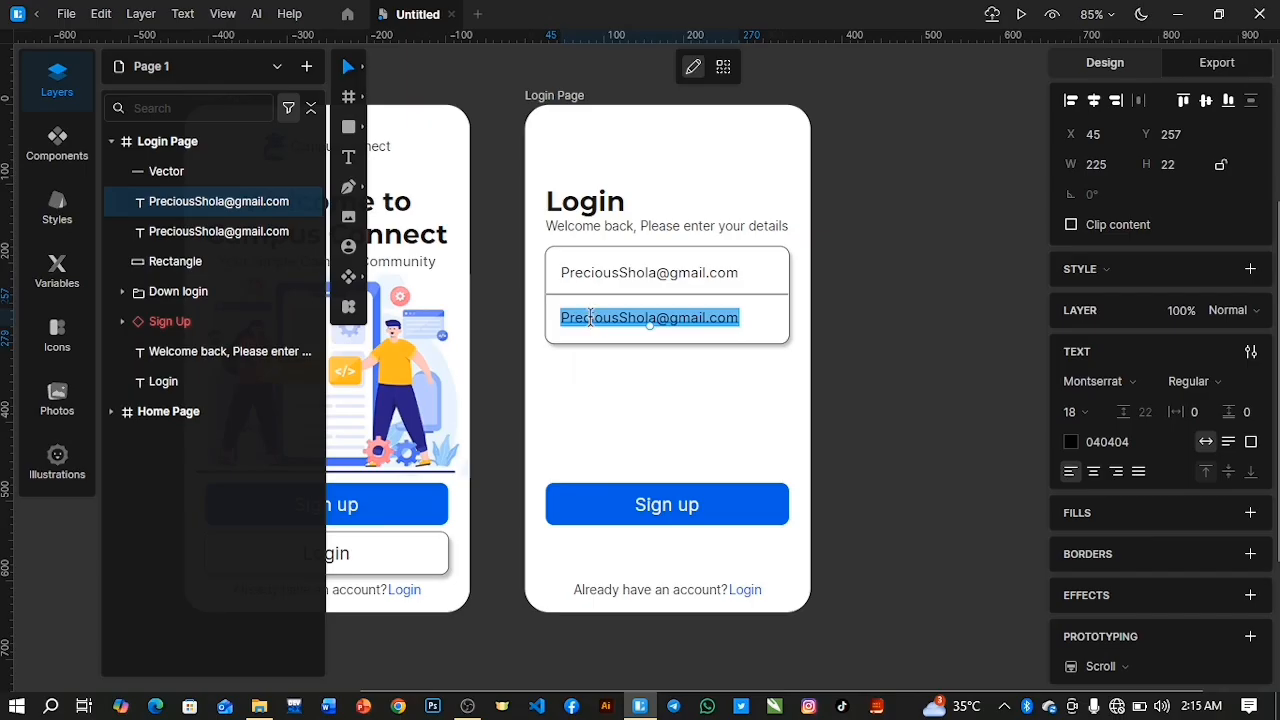
text(Password)
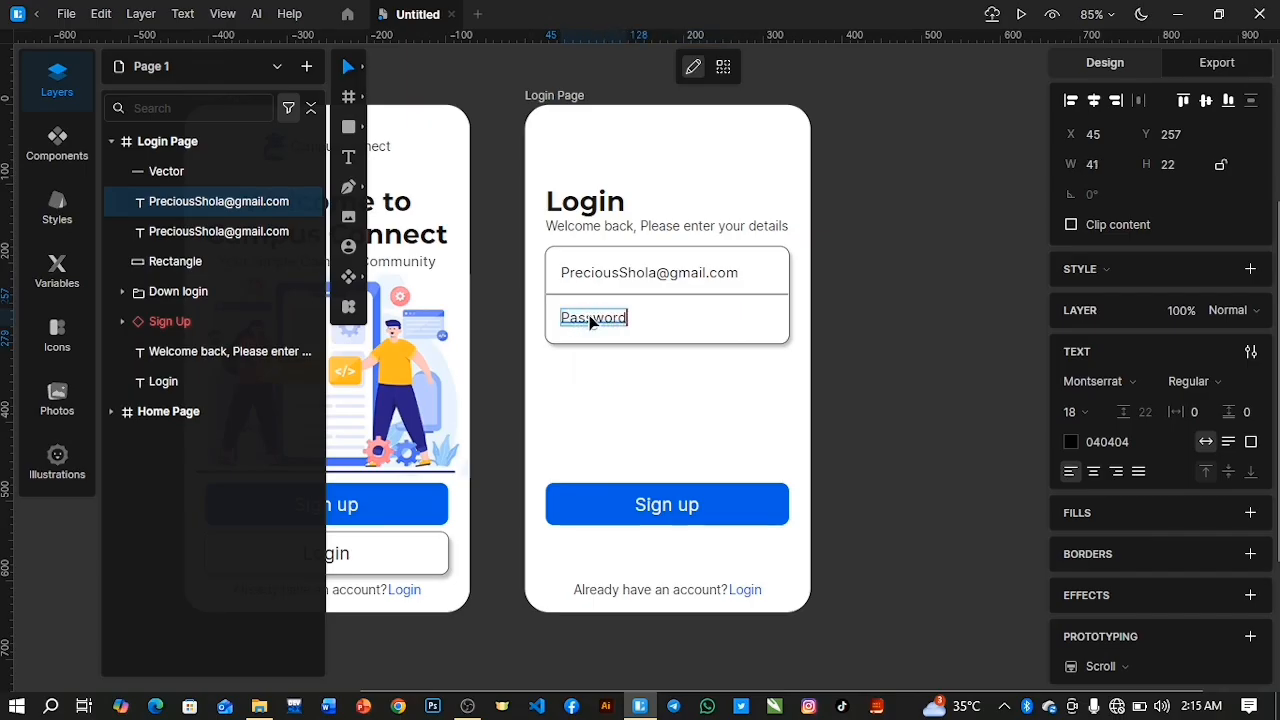
double_click(592, 318)
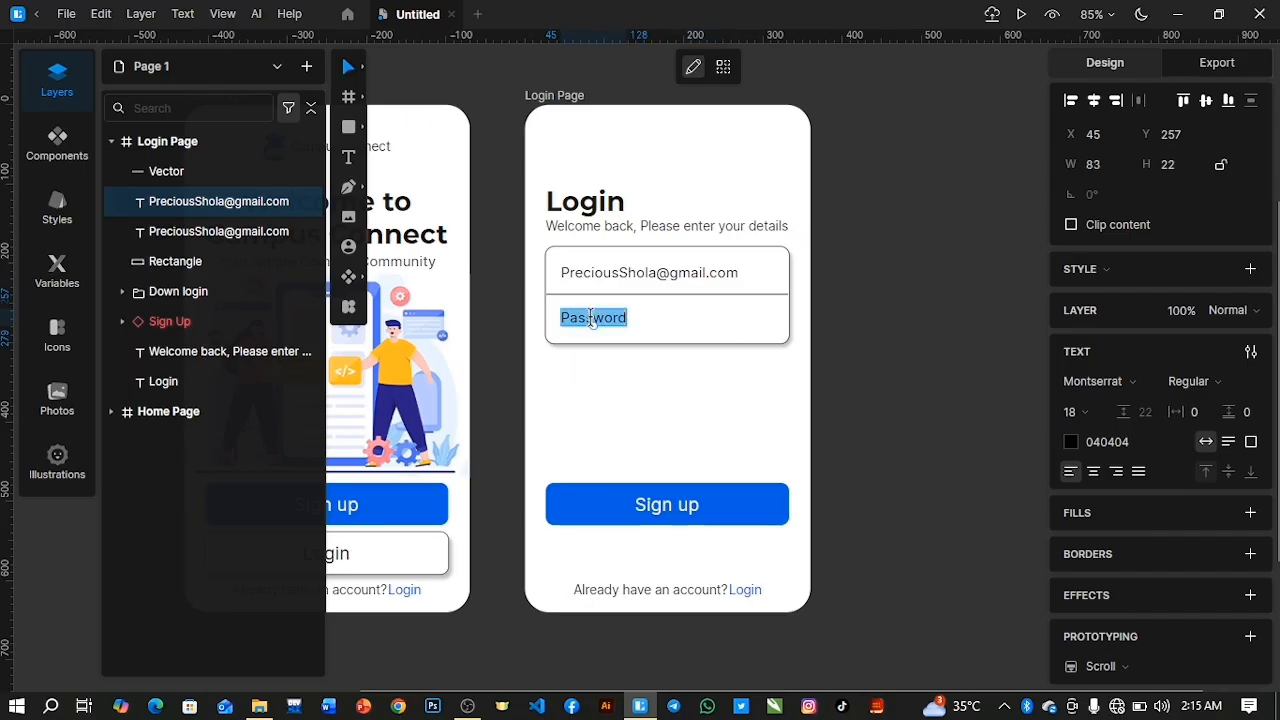
click(1070, 445)
mouse_move(982, 443)
mouse_down()
mouse_move(880, 460)
mouse_move(810, 490)
mouse_move(787, 487)
mouse_move(780, 457)
mouse_up()
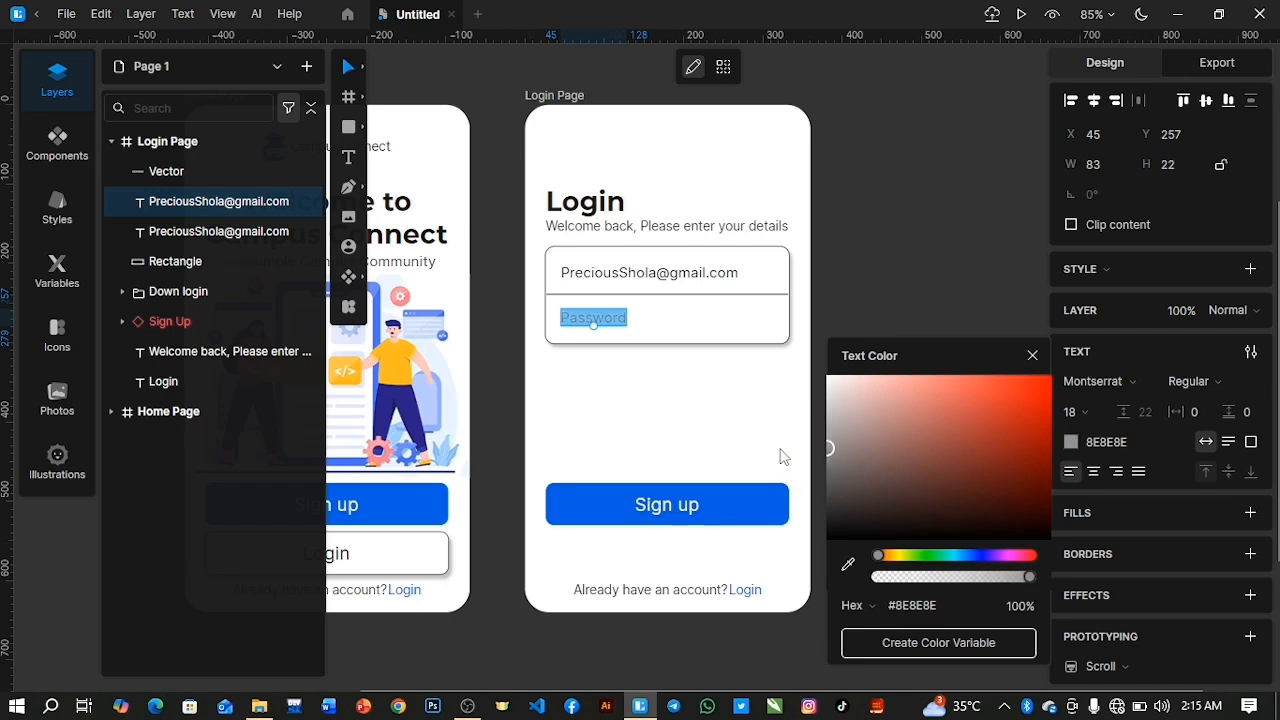
Duplicate the grey Password placeholder, place the copy below the field box at X 249 and Y 317, and open its text for editing.
click(1032, 355)
key(Escape)
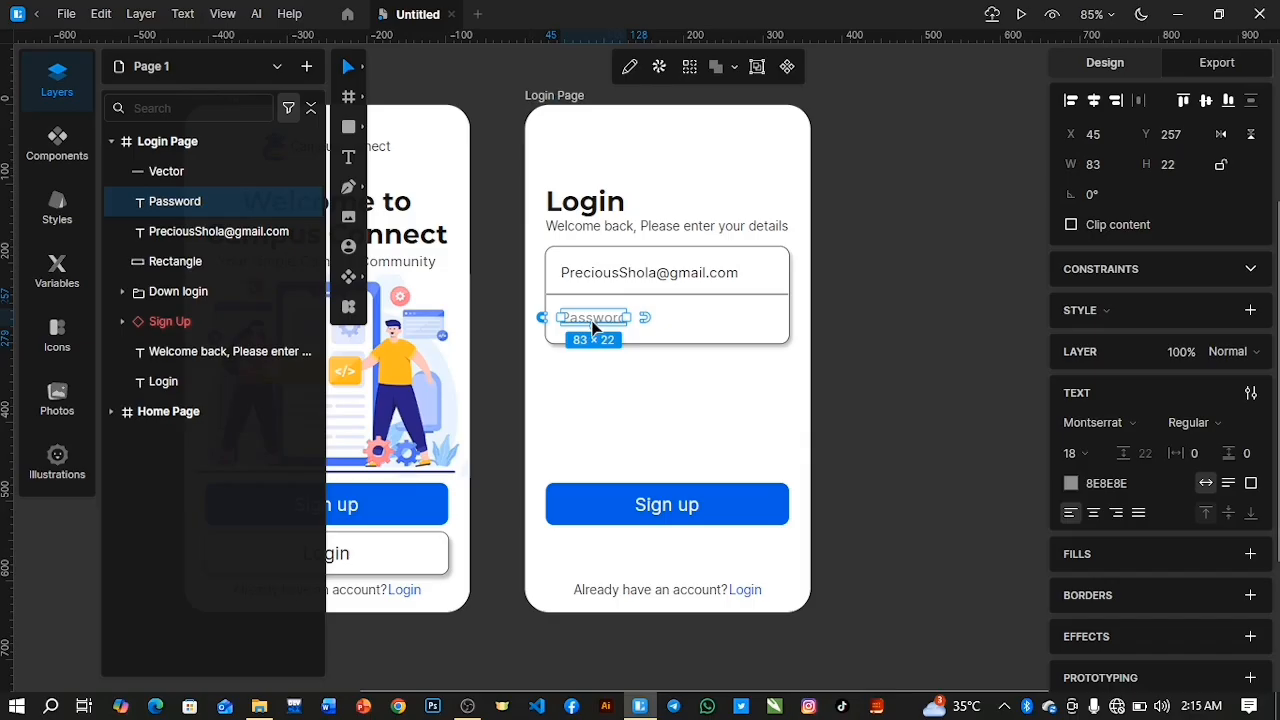
key(ctrl+d)
drag(671, 313, 751, 368)
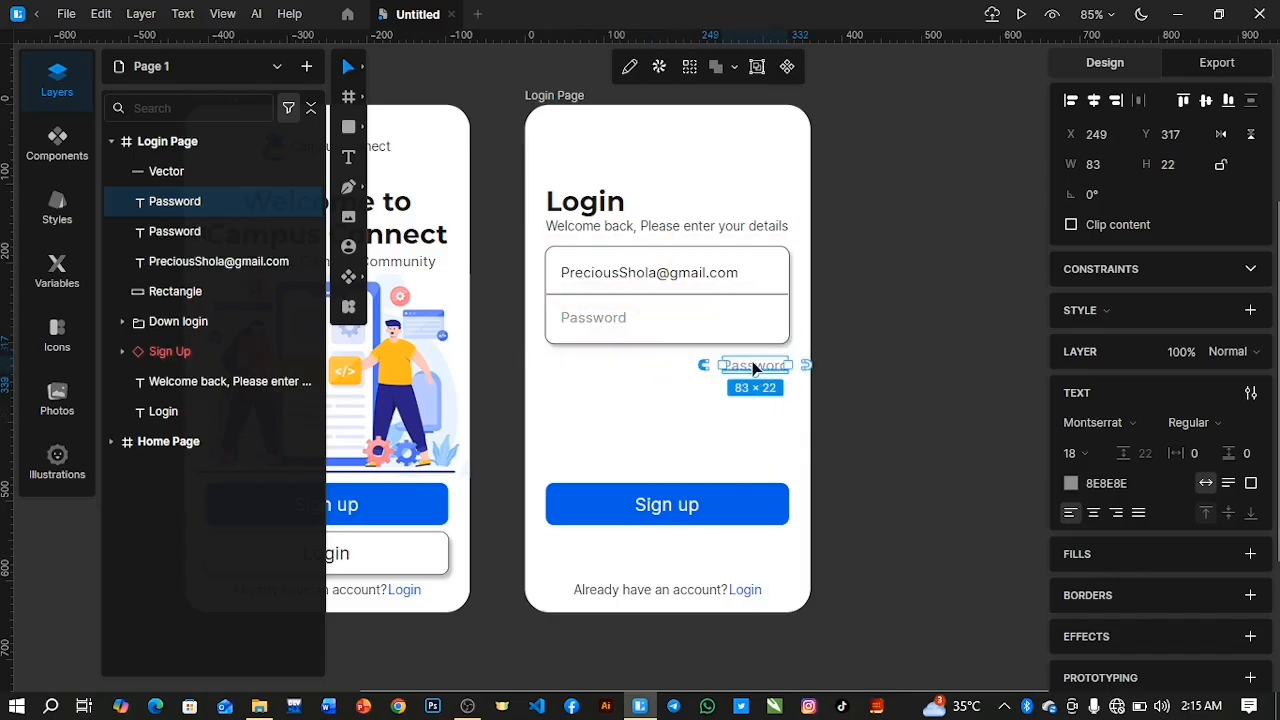
double_click(751, 366)
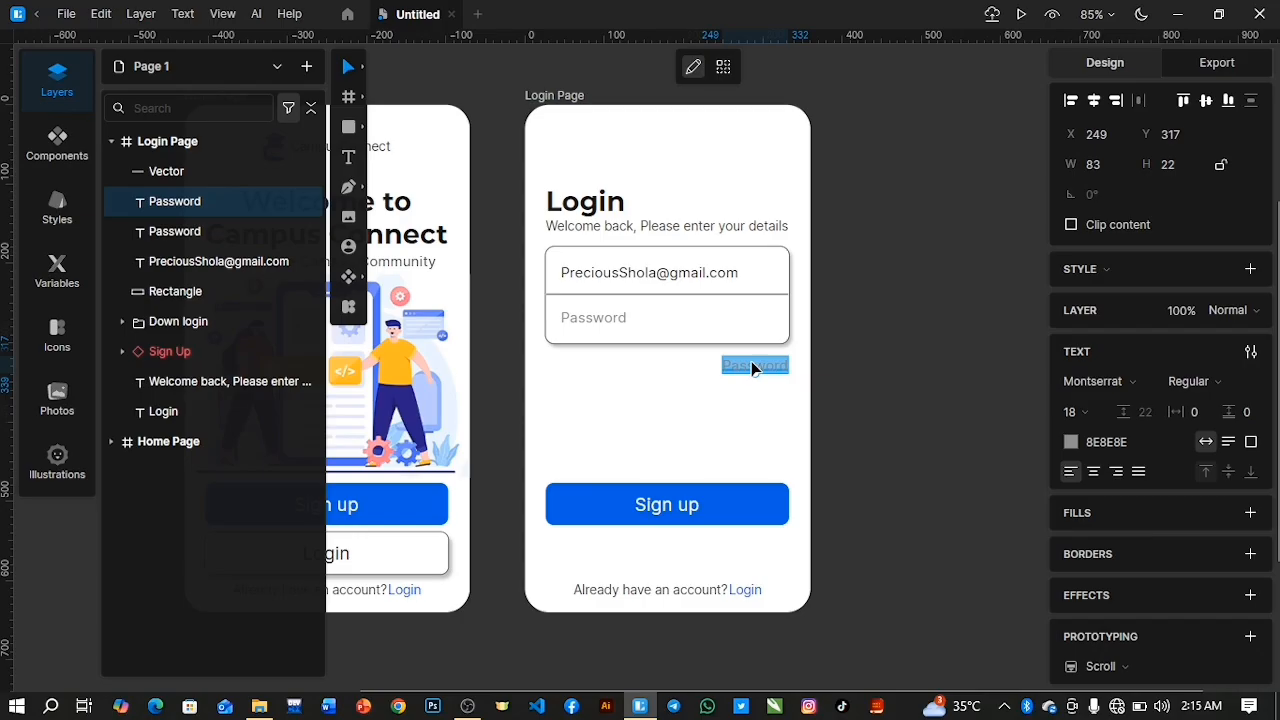
text(Forgot)
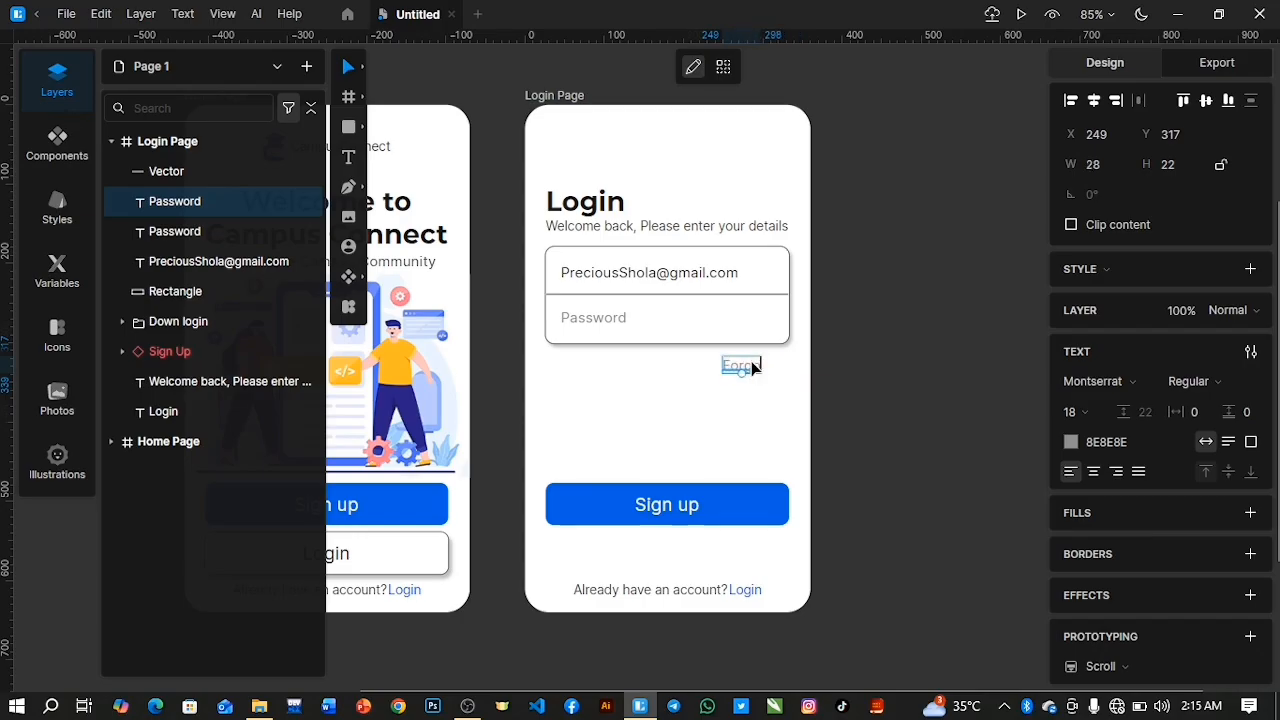
text(te)
key(Escape)
key(BackSpace)
key(BackSpace)
key(BackSpace)
key(BackSpace)
key(BackSpace)
text(ge)
key(BackSpace)
text(ot pass)
key(BackSpace)
key(BackSpace)
key(BackSpace)
key(BackSpace)
key(BackSpace)
key(BackSpace)
key(BackSpace)
key(BackSpace)
key(ctrl+z)
key(ctrl+z)
key(ctrl+z)
key(ctrl+z)
Right-align the copied text below the fields and replace its wording with "Forgoten password".
click(1117, 472)
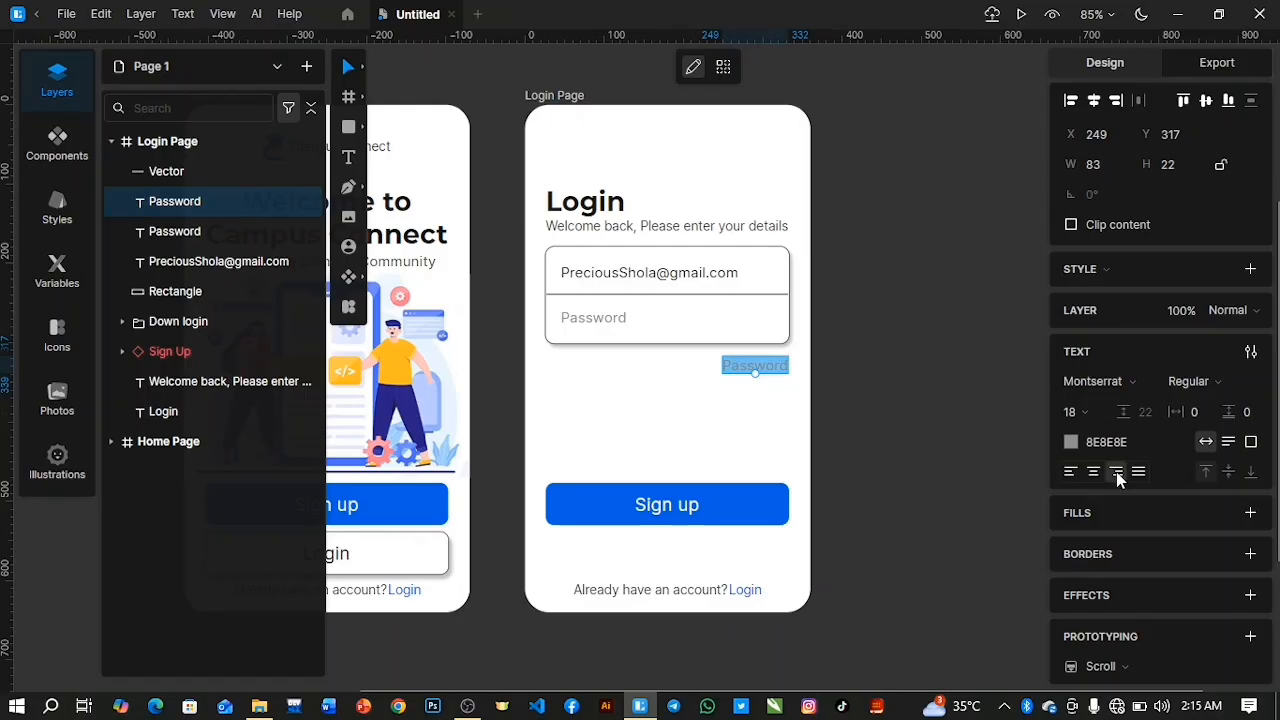
text(Forgoten pass)
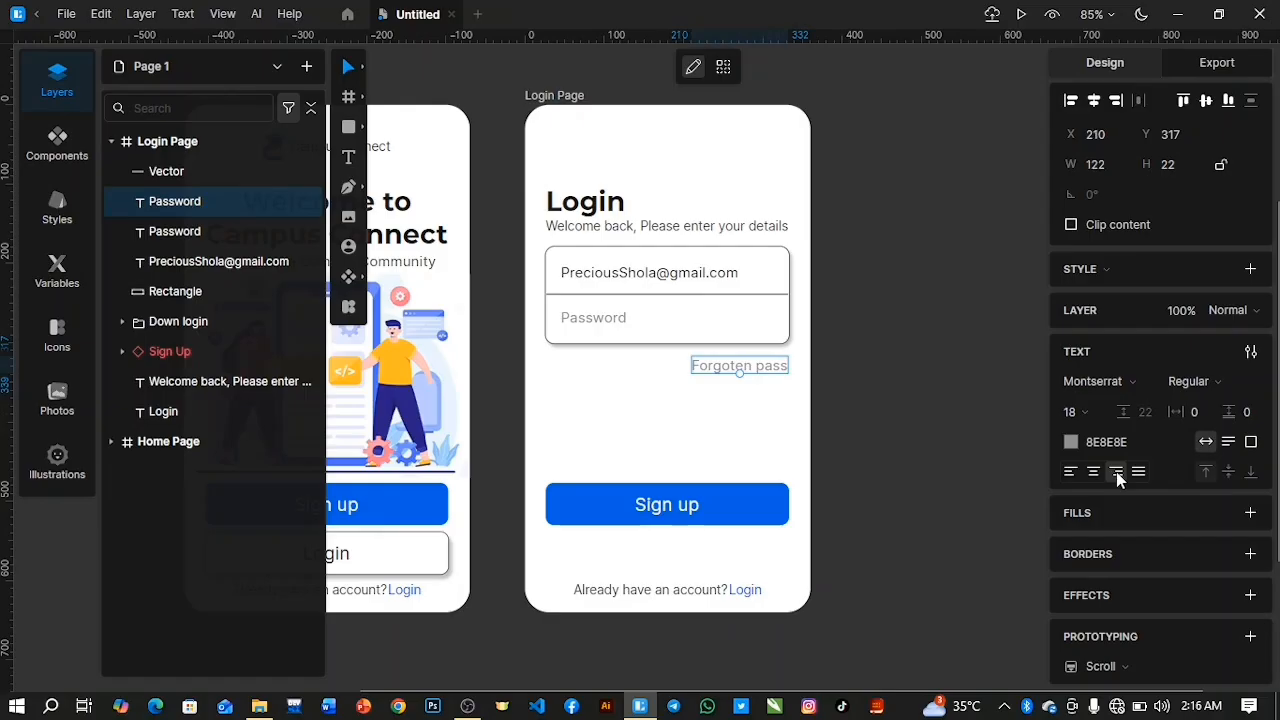
text(word)
key(Escape)
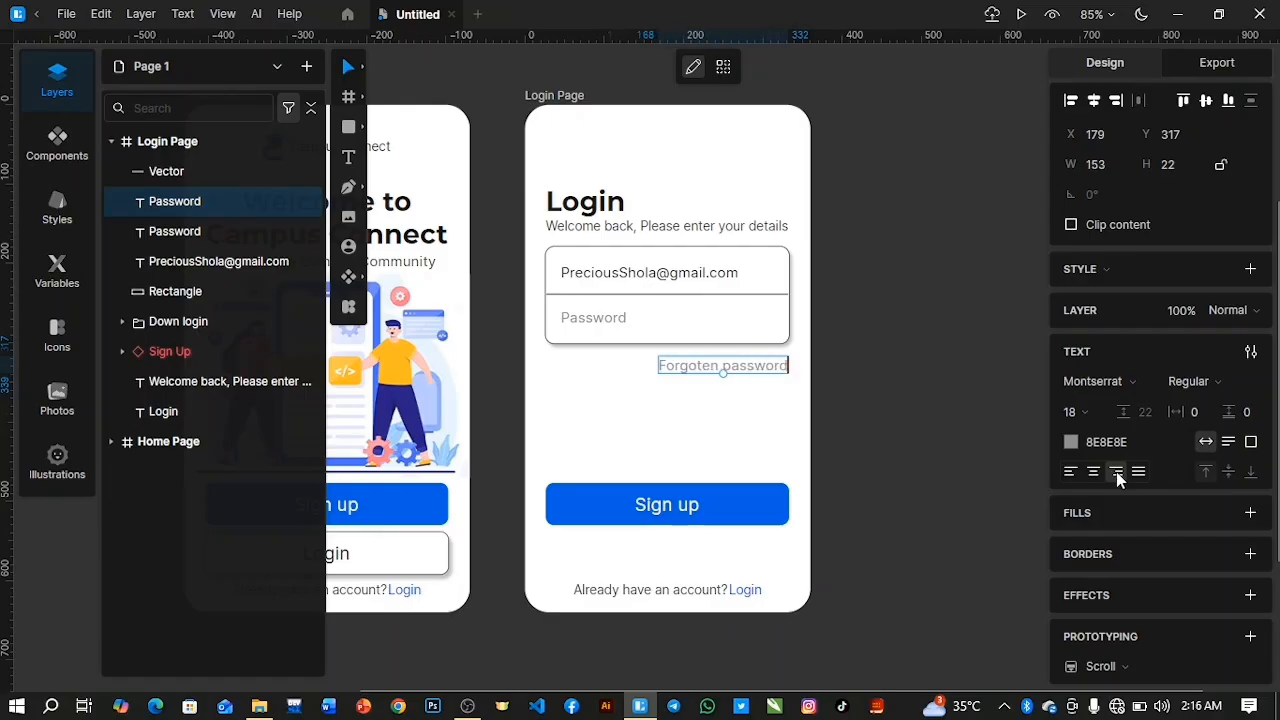
Set the whole "Forgoten password" text to size 16 and colour it blue 0061E0, sampled from the Sign up button.
key(Return)
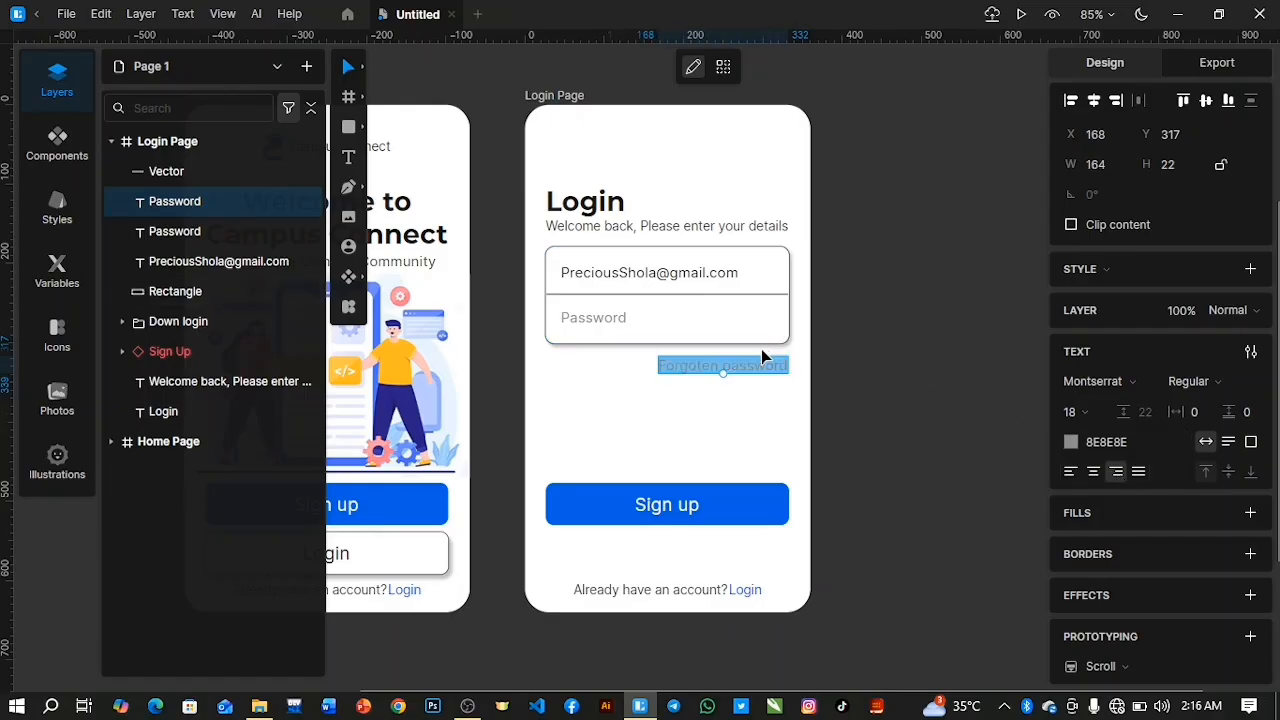
drag(1066, 409, 1065, 421)
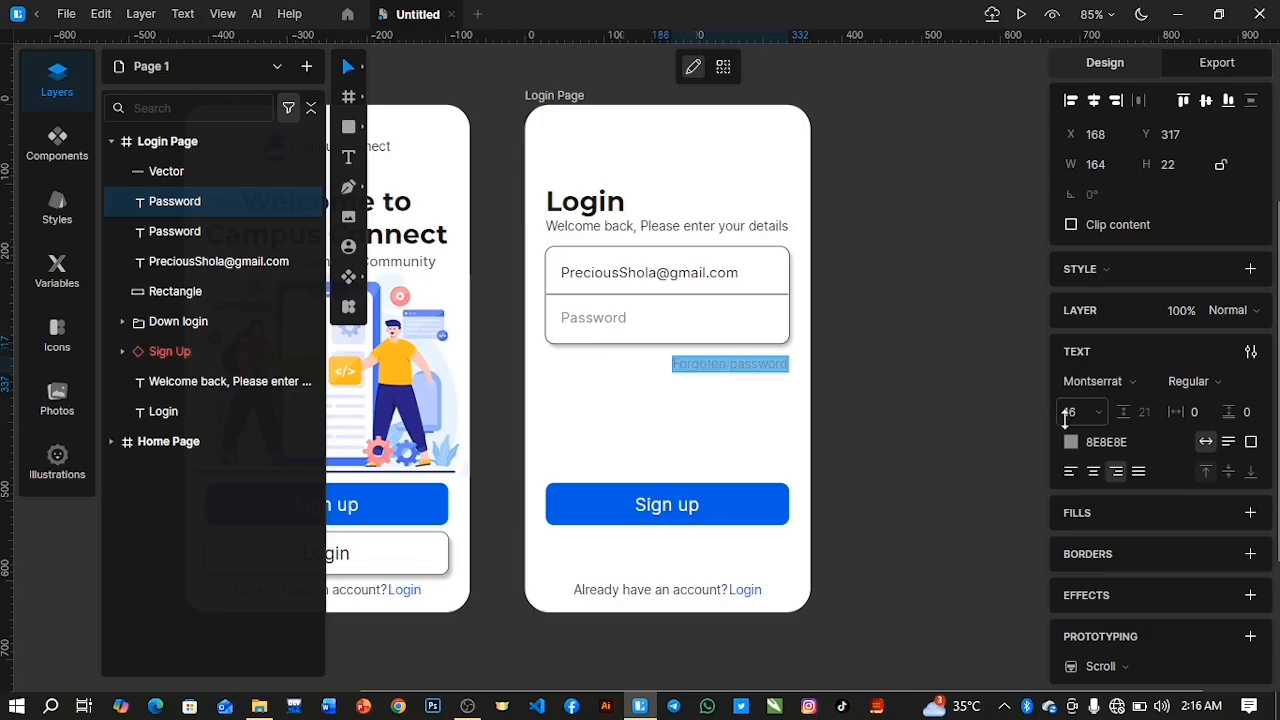
click(1070, 441)
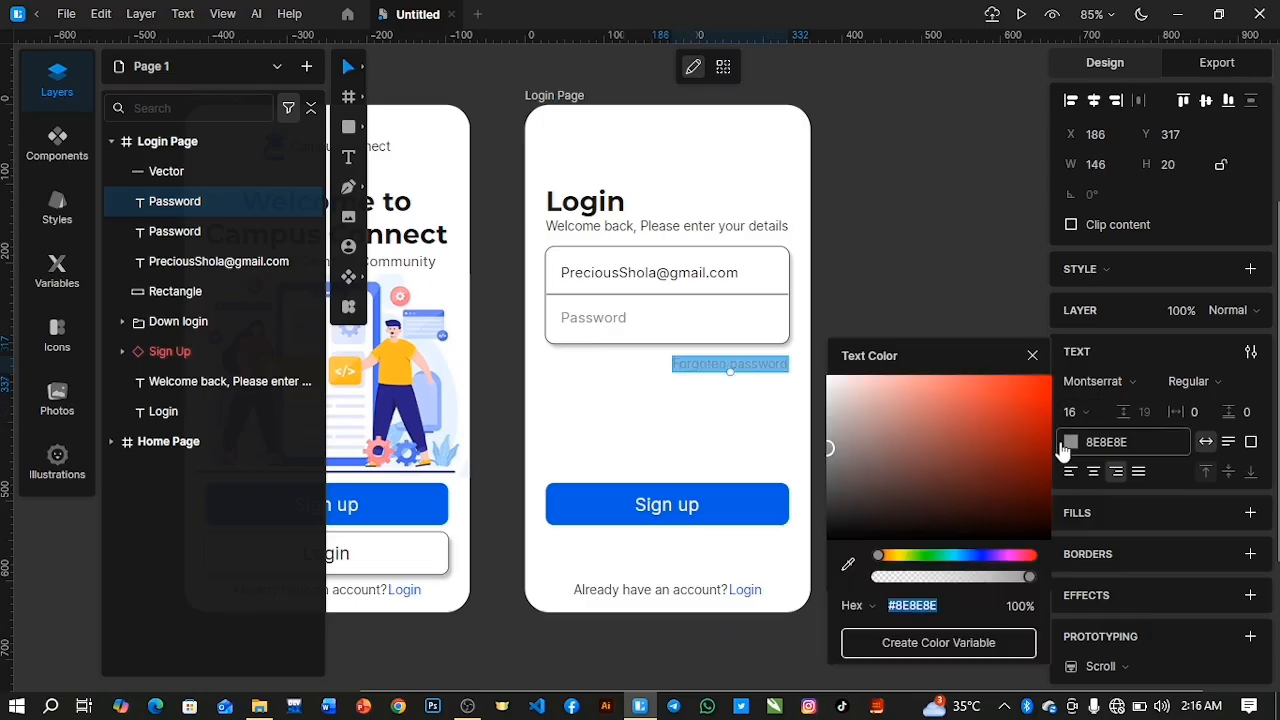
click(848, 564)
click(766, 518)
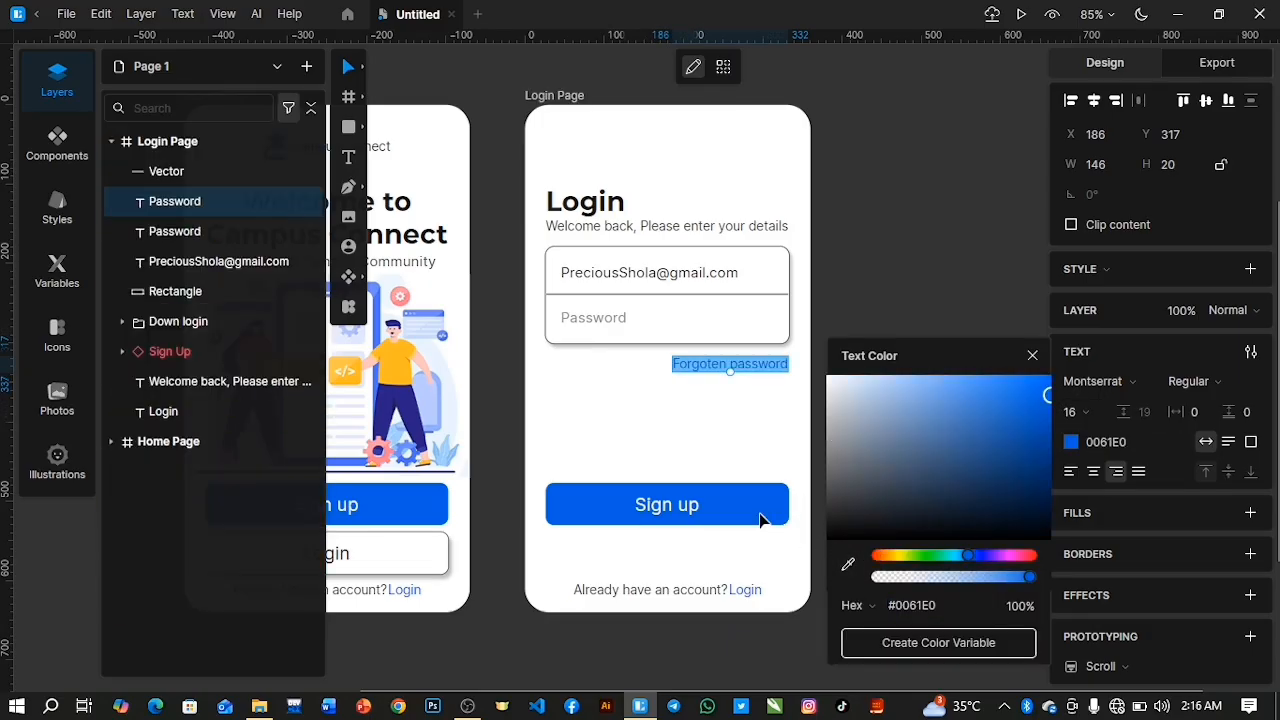
click(1034, 354)
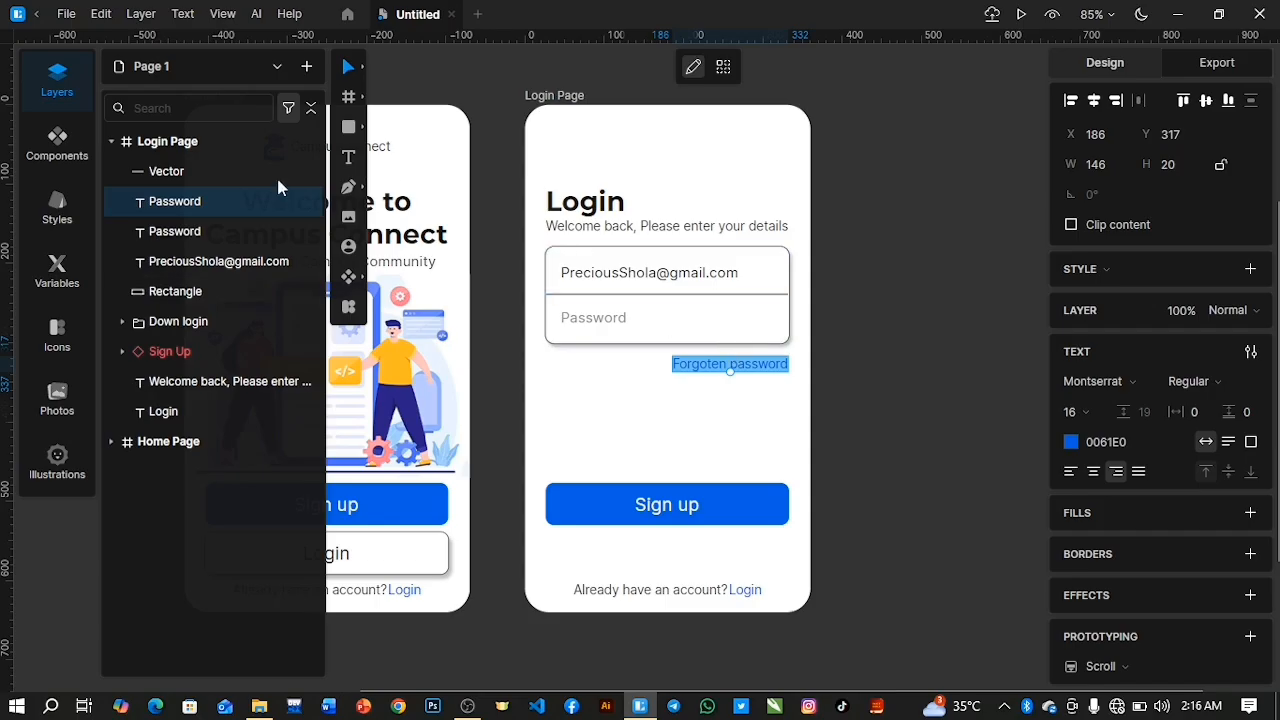
Move the "Forgoten password" text up to Y 306, just beneath the password field.
click(170, 204)
key(Up)
key(Up)
key(Up)
key(Up)
key(Up)
key(Up)
key(Up)
key(Up)
key(Up)
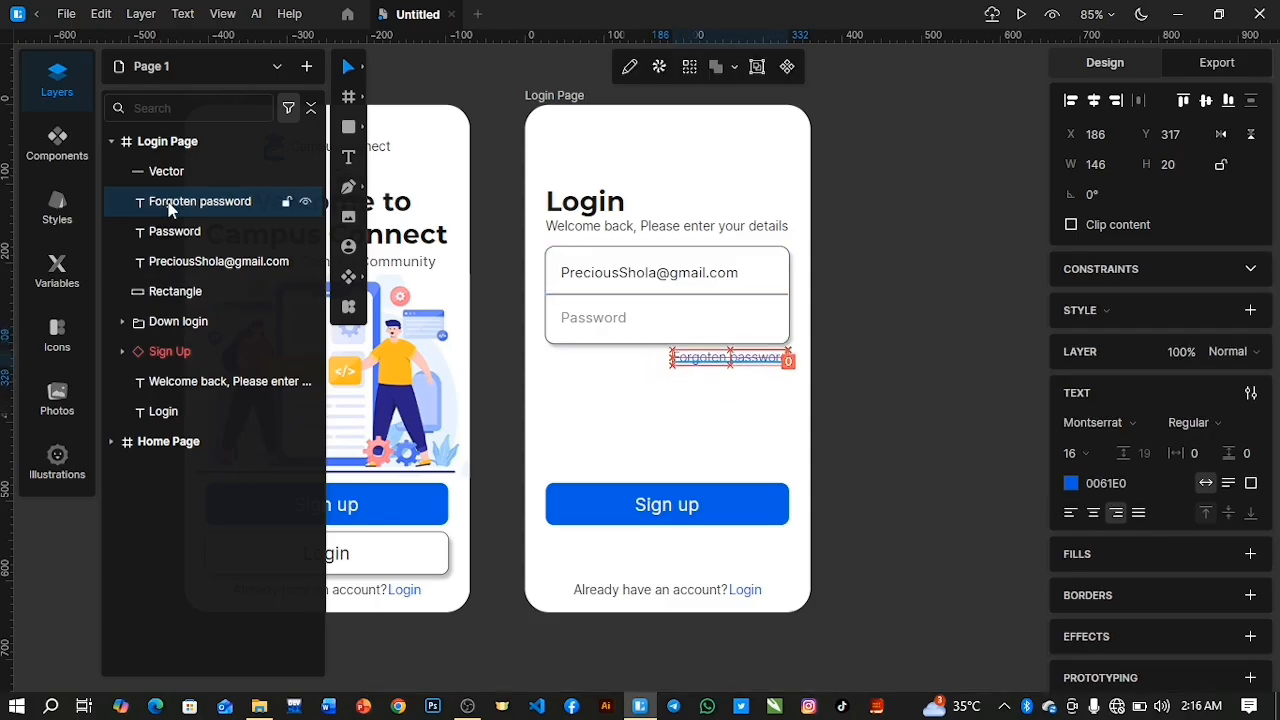
key(Up)
key(Up)
key(Up)
key(Up)
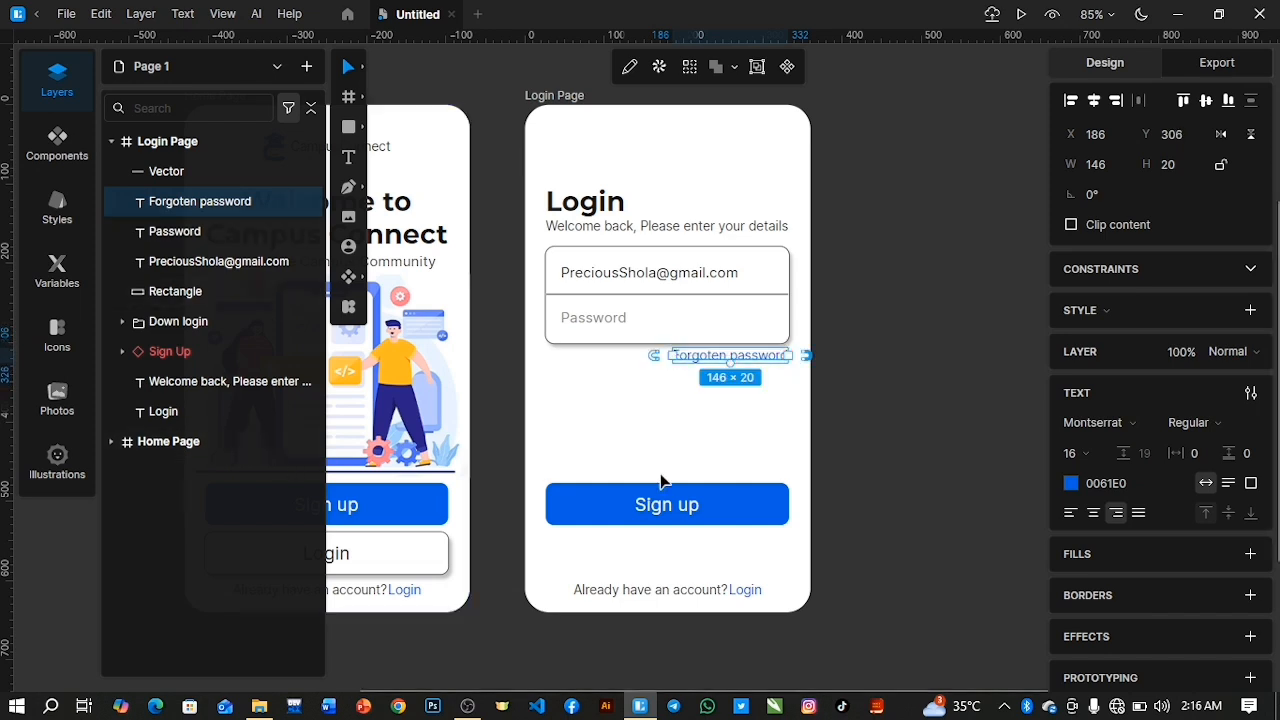
click(657, 512)
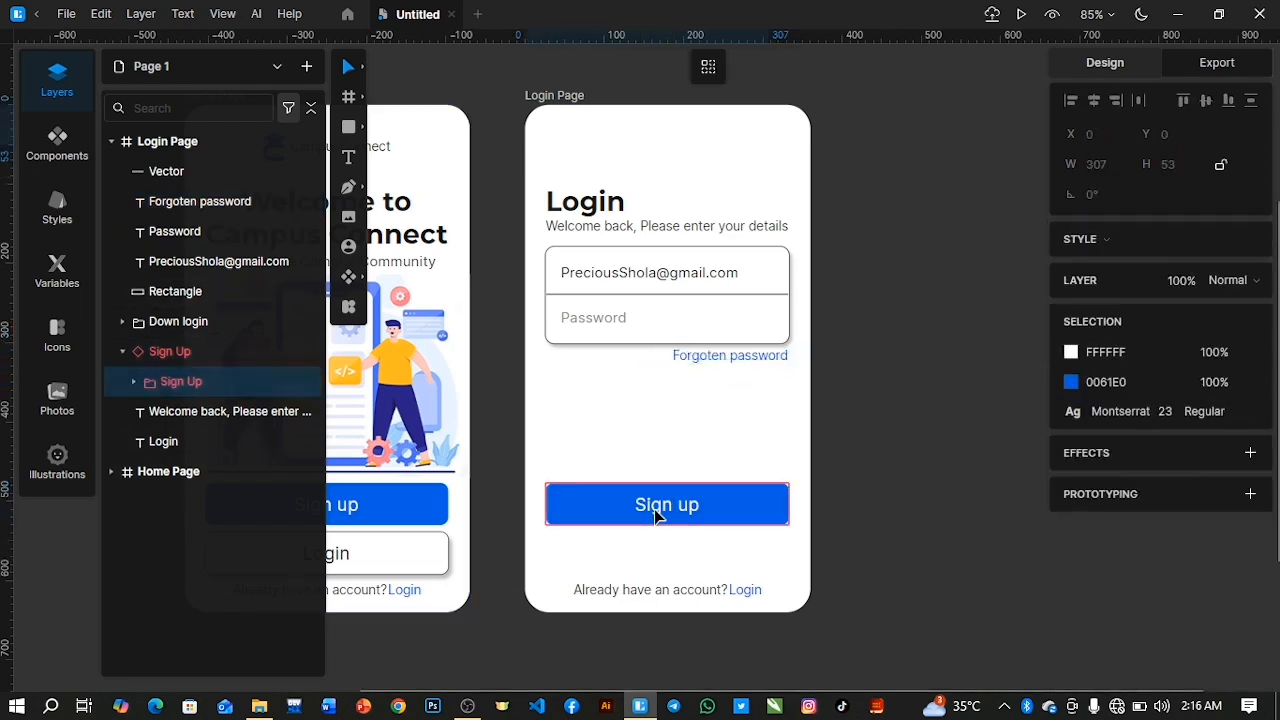
double_click(657, 514)
double_click(664, 510)
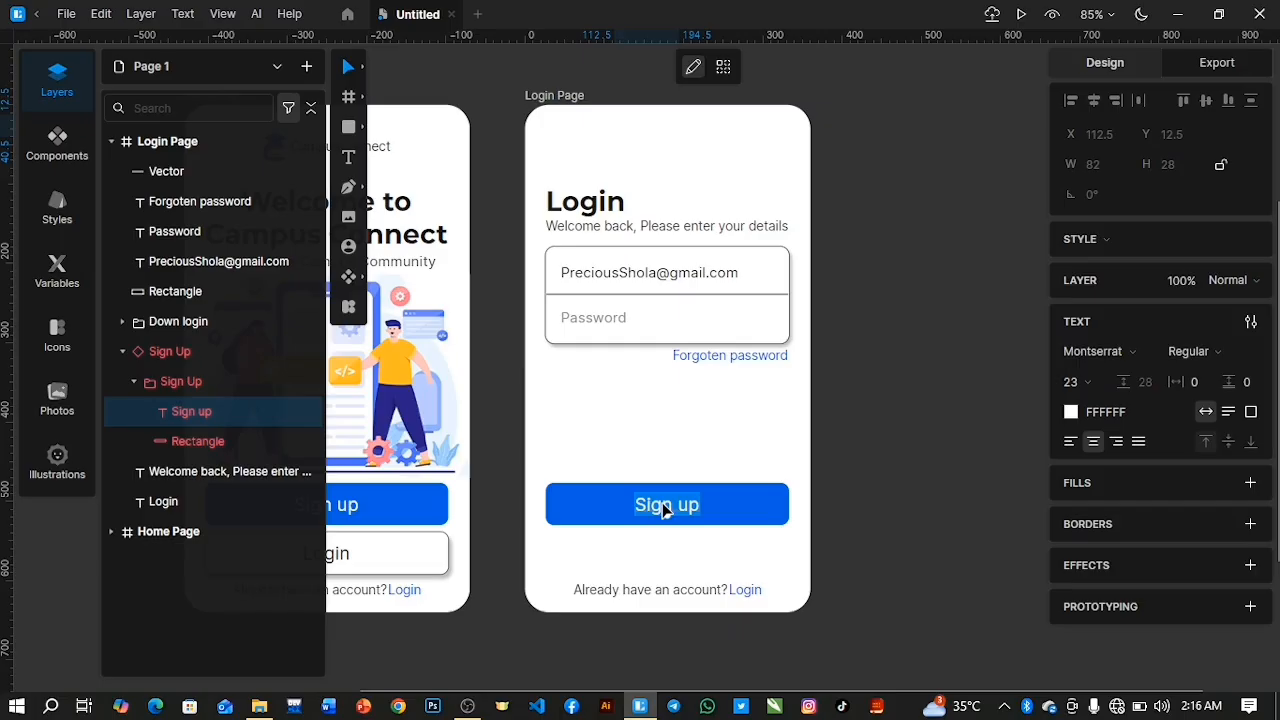
text(Login)
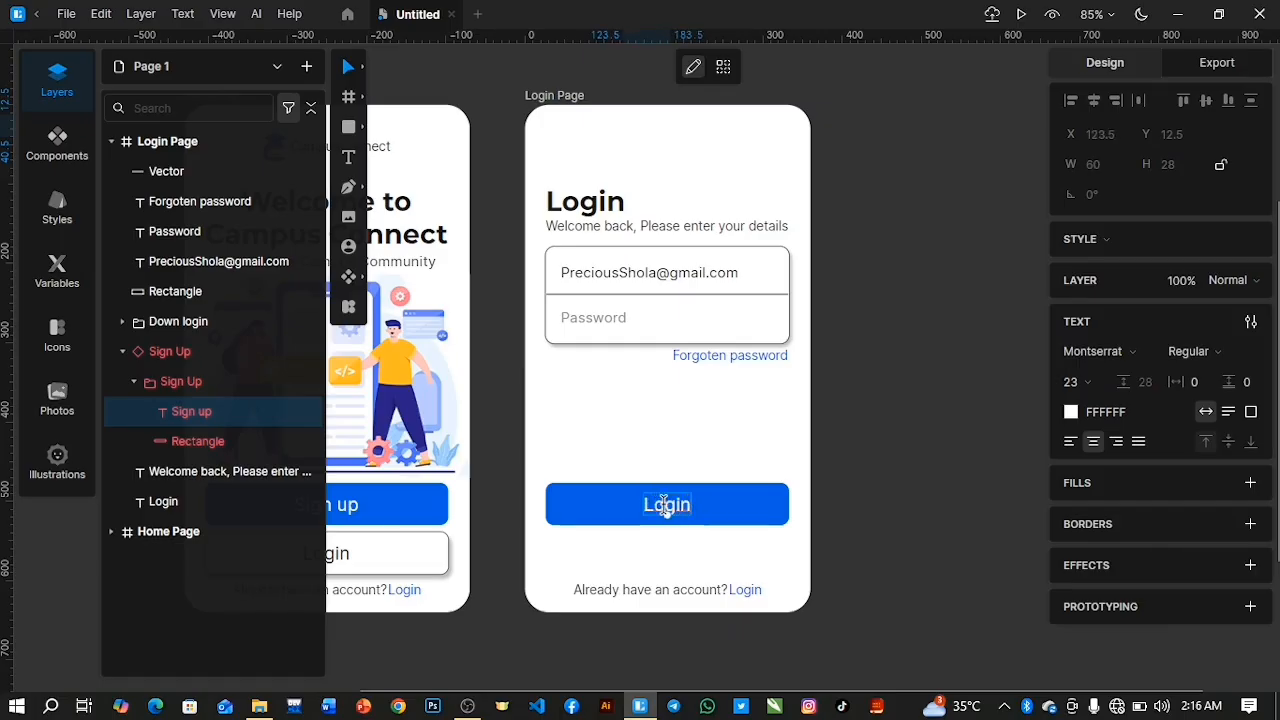
key(ctrl+z)
key(ctrl+z)
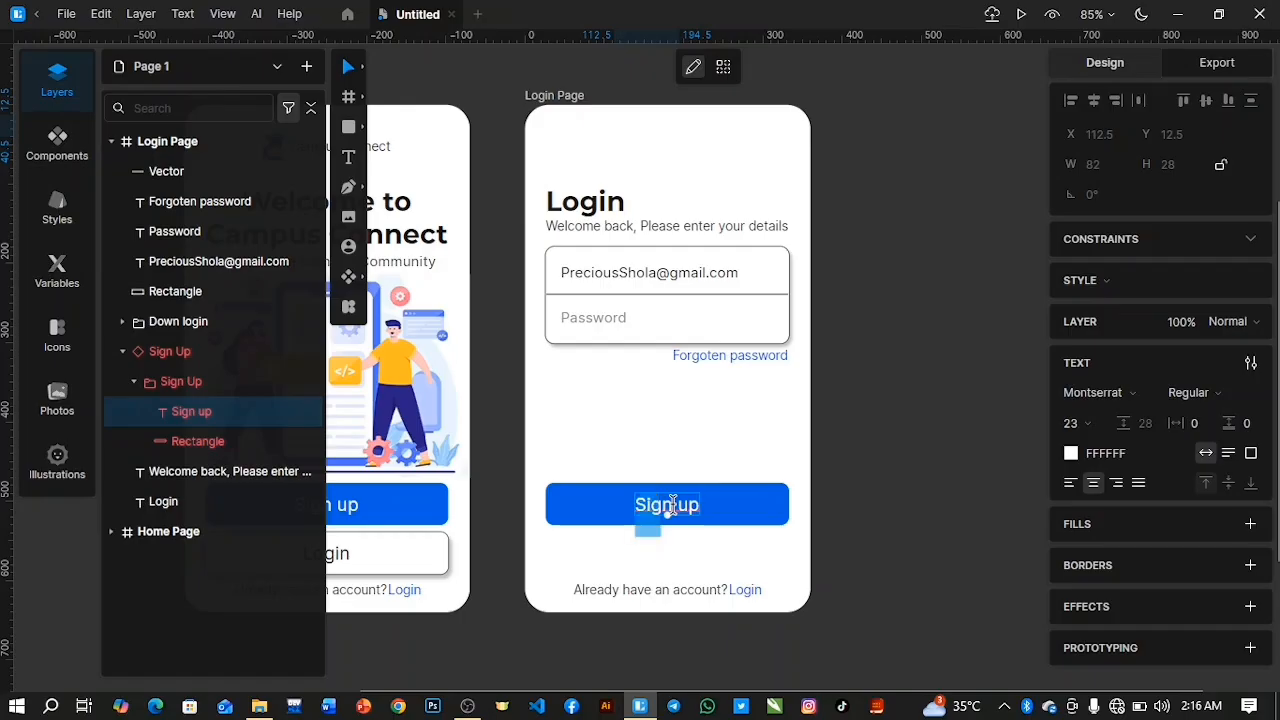
key(ctrl+z)
Replace the label on the Login Page's blue Sign up button with "Login" and collapse the button's layer.
click(672, 503)
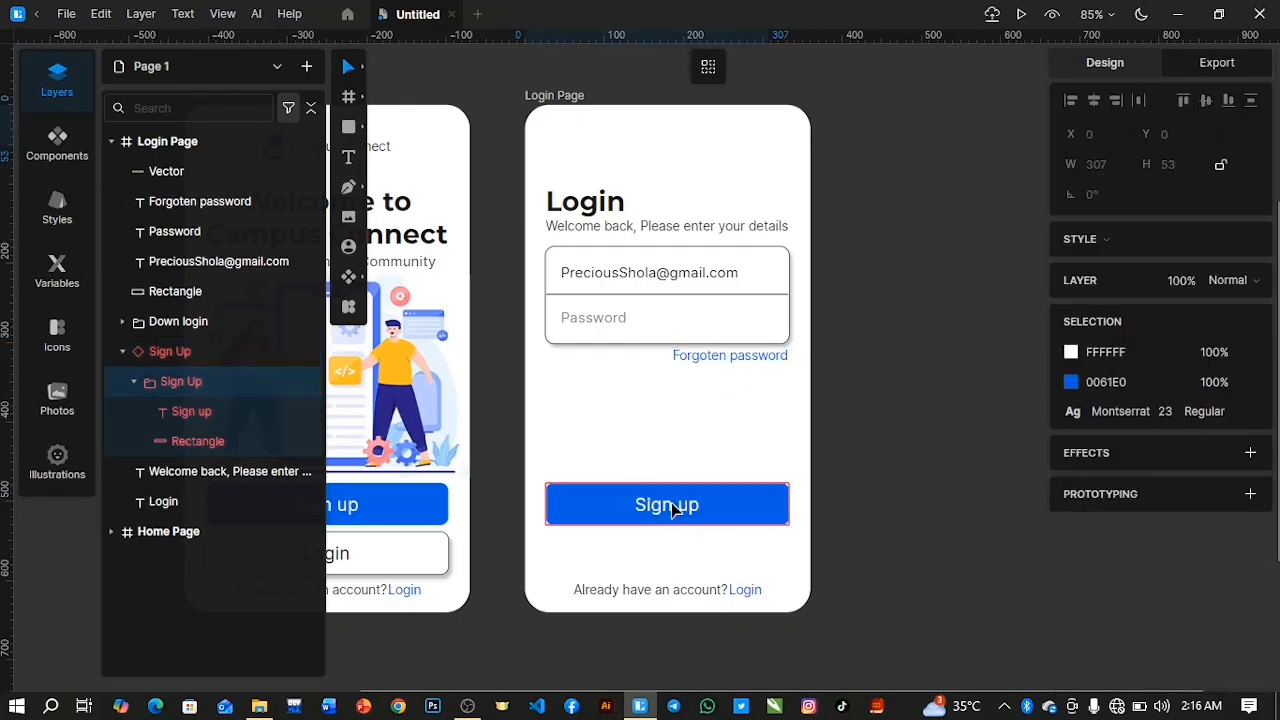
double_click(671, 503)
text(Login)
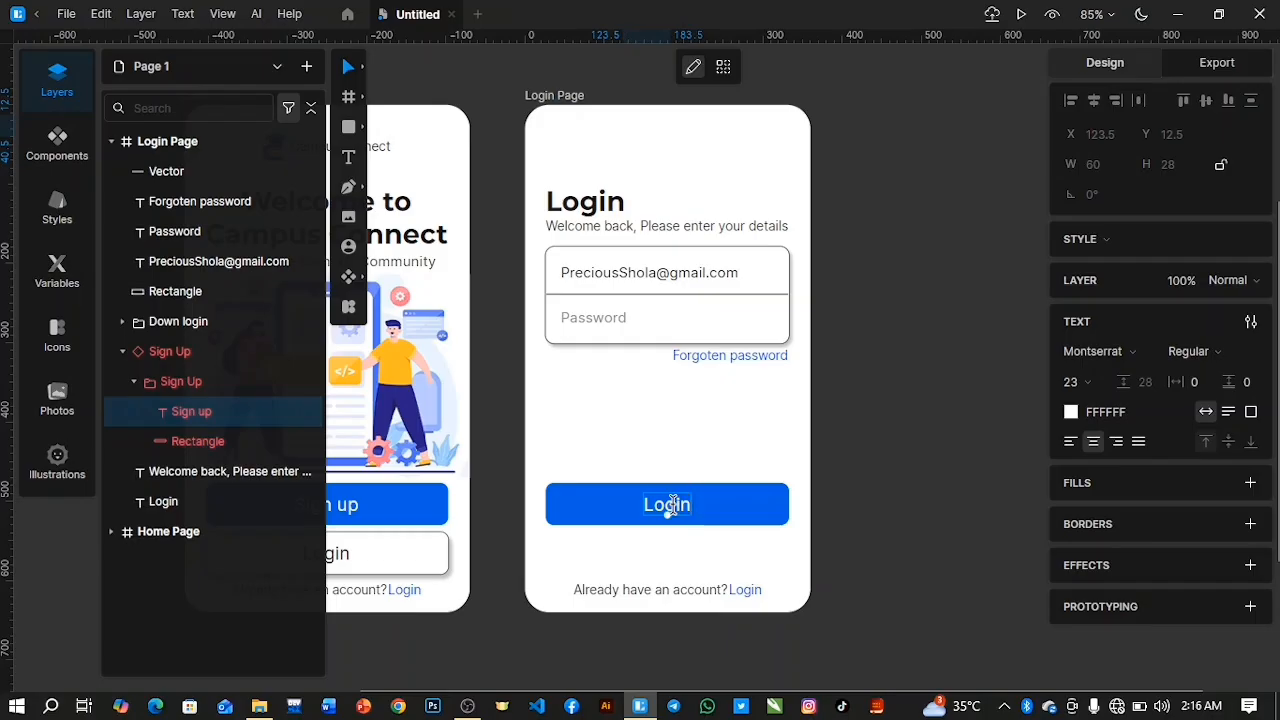
key(Escape)
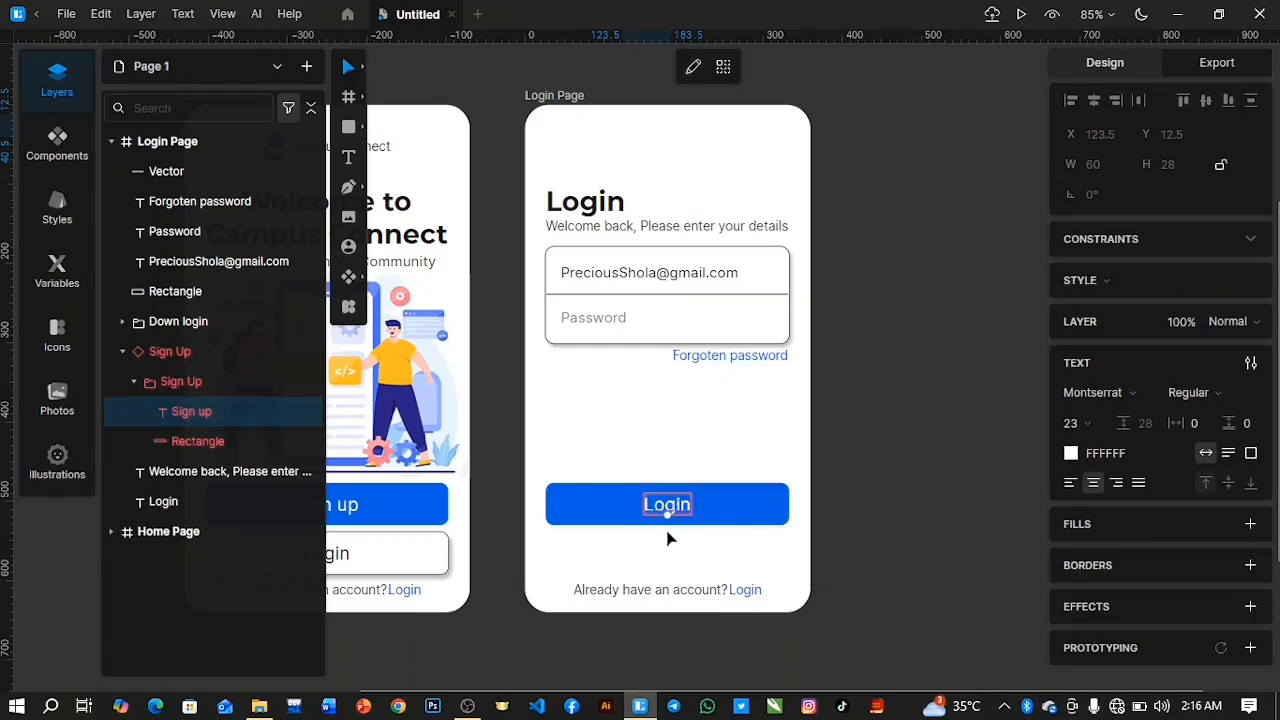
click(122, 351)
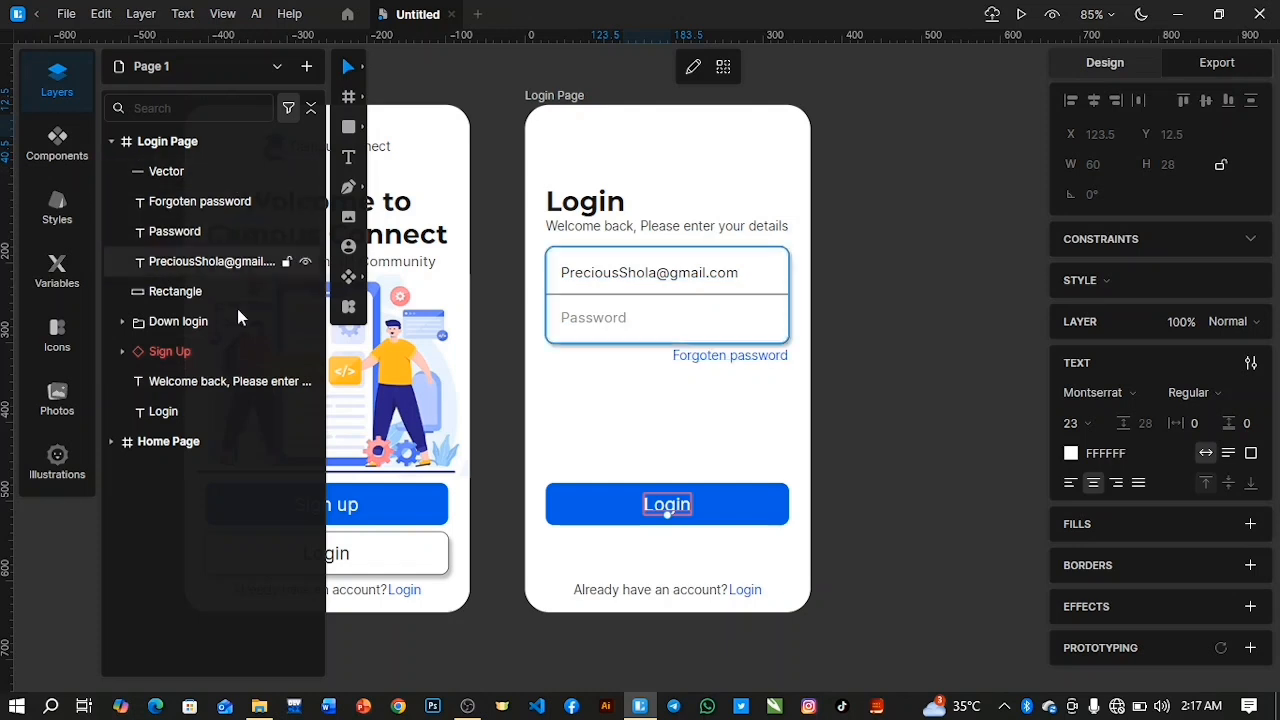
Move the "Already have an account? Login" group up to Y 532, directly below the blue button.
click(659, 588)
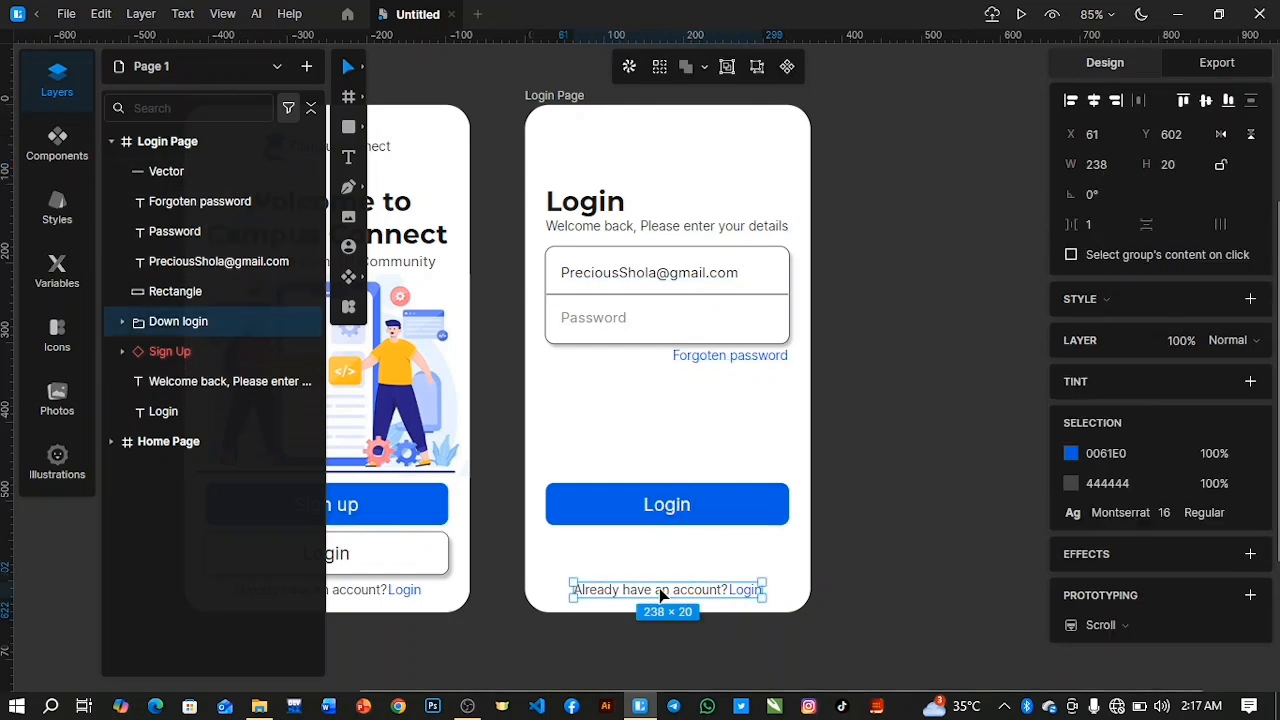
drag(680, 604, 680, 595)
key(Up)
key(Up)
key(Up)
key(Up)
key(Up)
key(Up)
key(Up)
key(Up)
key(Up)
key(Up)
key(Up)
key(Up)
key(Up)
key(Up)
key(Up)
key(Up)
key(Up)
key(Up)
key(Up)
key(Up)
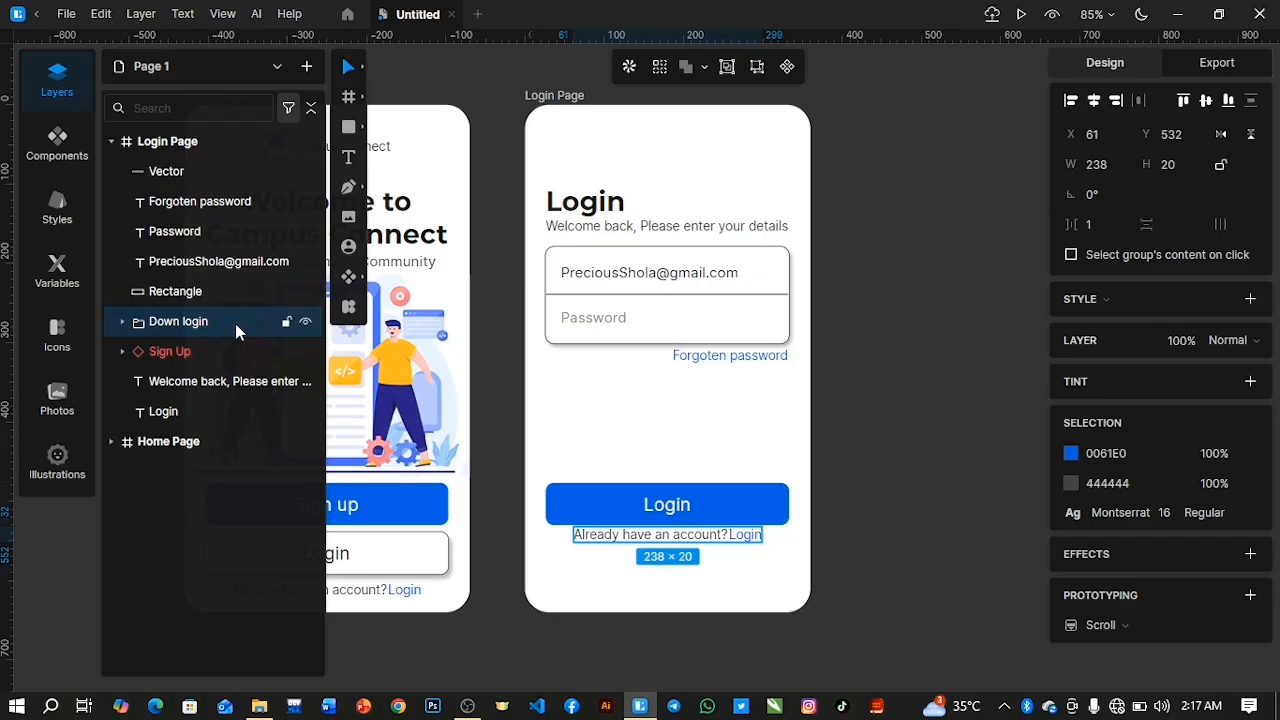
Move the blue button and the account line together up to just below "Forgoten password", with the account line at Y 386.
shift+click(203, 351)
key(Up)
key(Up)
key(Up)
key(Up)
key(Up)
key(Up)
key(Up)
key(Up)
key(Up)
key(Up)
key(Up)
key(Up)
key(Up)
key(Up)
key(Up)
key(Up)
key(Up)
key(Up)
key(Up)
key(Up)
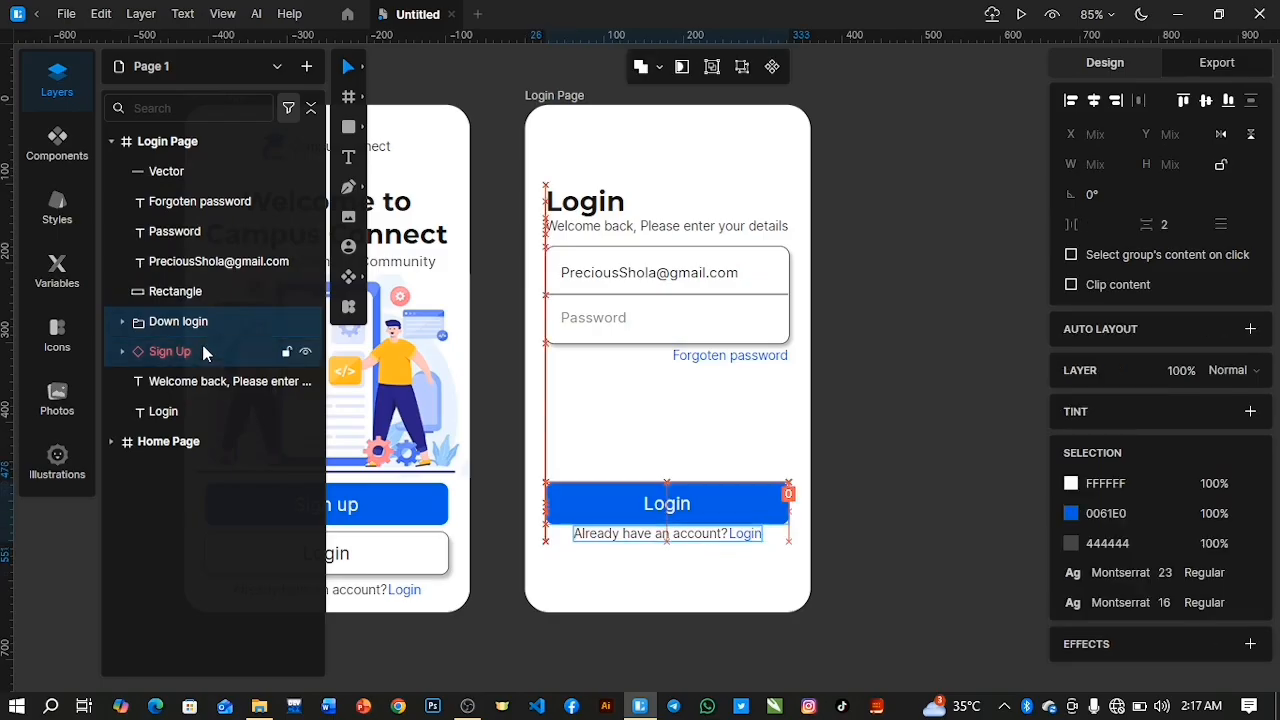
key(Up)
key(Up)
key(Up)
key(Up)
key(Up)
key(Up)
key(Up)
key(Up)
key(Up)
key(Up)
key(Up)
key(Up)
key(Up)
key(Up)
key(Up)
key(Up)
key(Up)
key(Up)
key(Up)
key(Up)
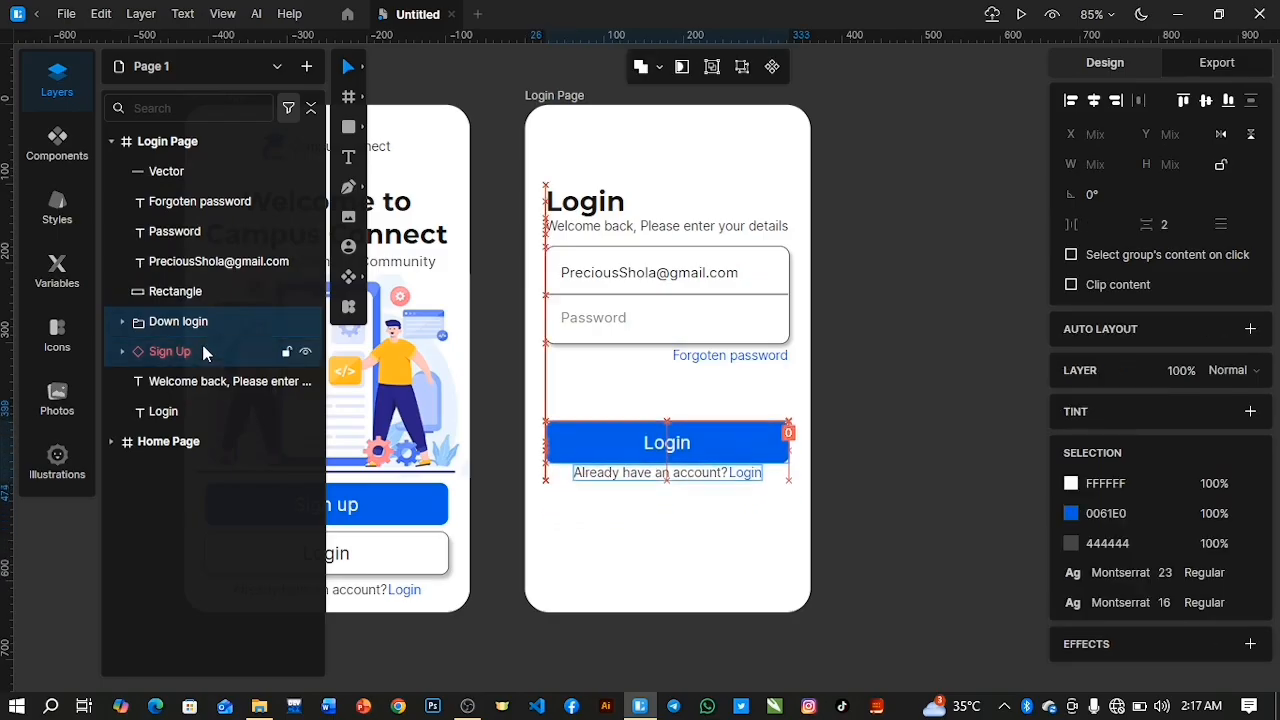
key(Up)
key(Up)
key(Up)
key(Up)
key(Up)
key(Up)
key(Up)
key(Up)
key(Up)
key(Up)
key(Up)
key(Up)
key(Up)
key(Up)
key(Up)
key(Up)
key(Up)
key(Up)
key(Up)
key(Up)
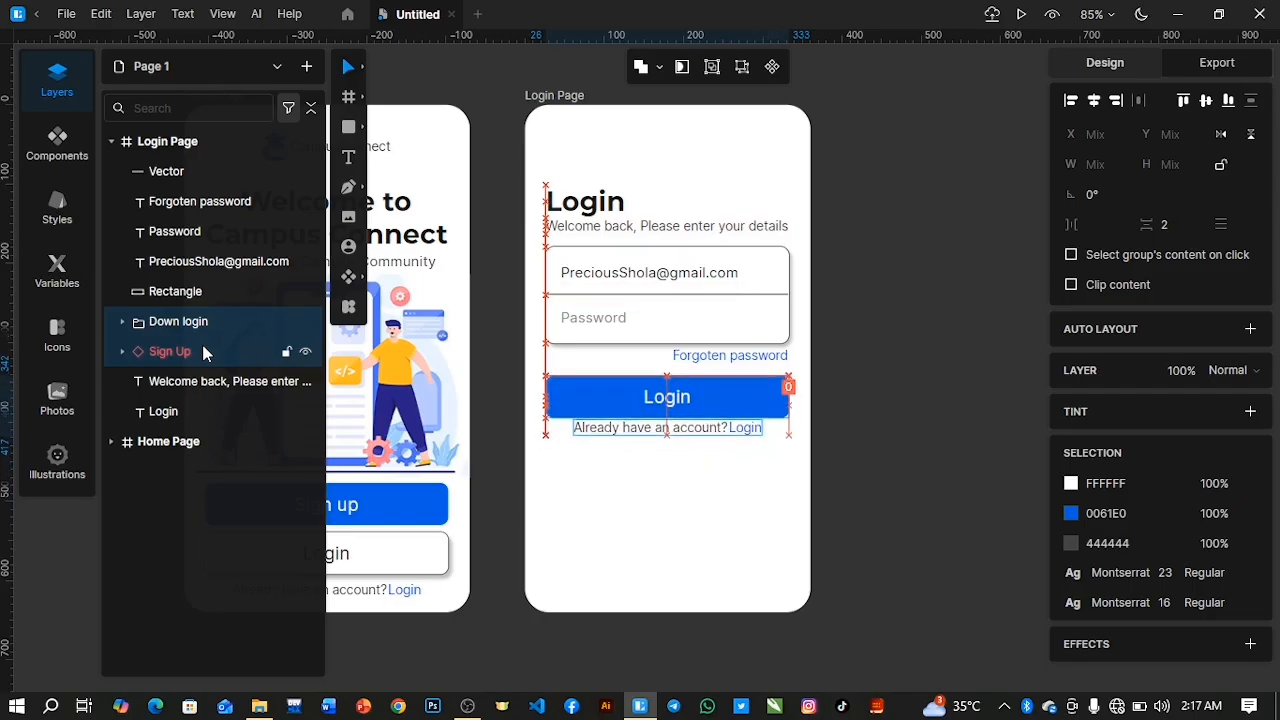
key(Up)
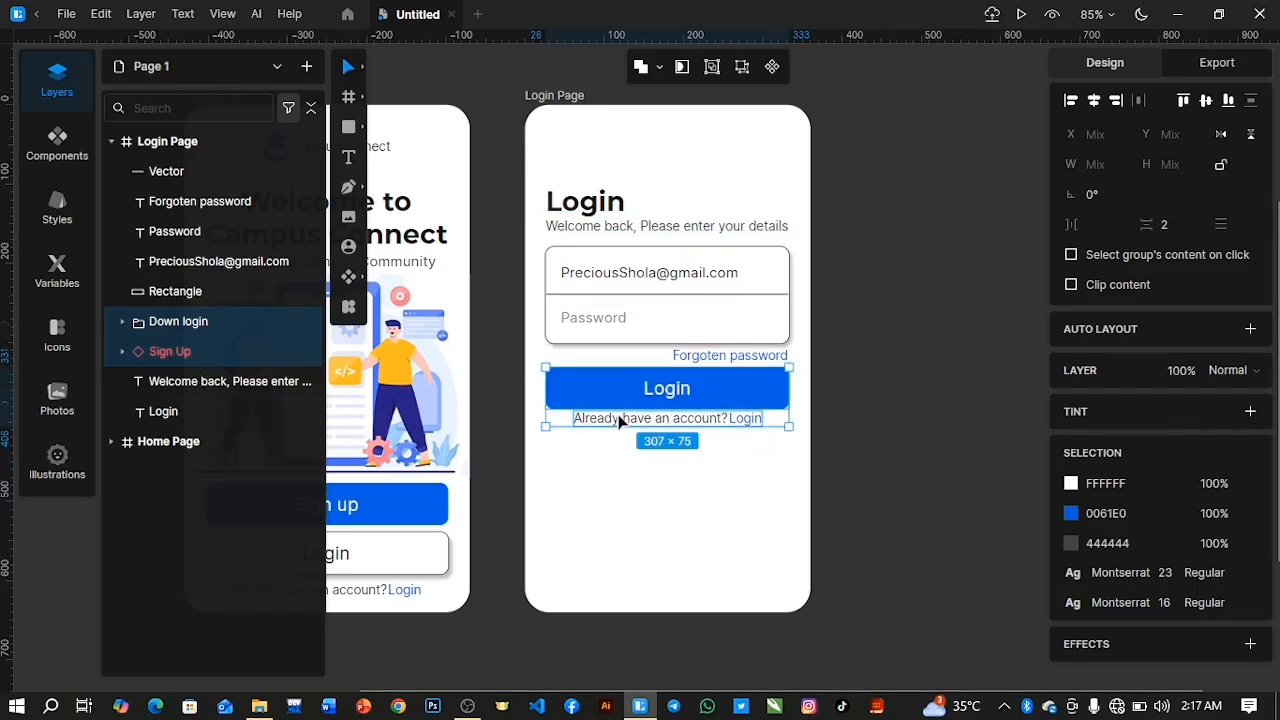
Nudge the Down login group slightly down to widen the gap between the blue button and the account line.
click(631, 498)
click(646, 419)
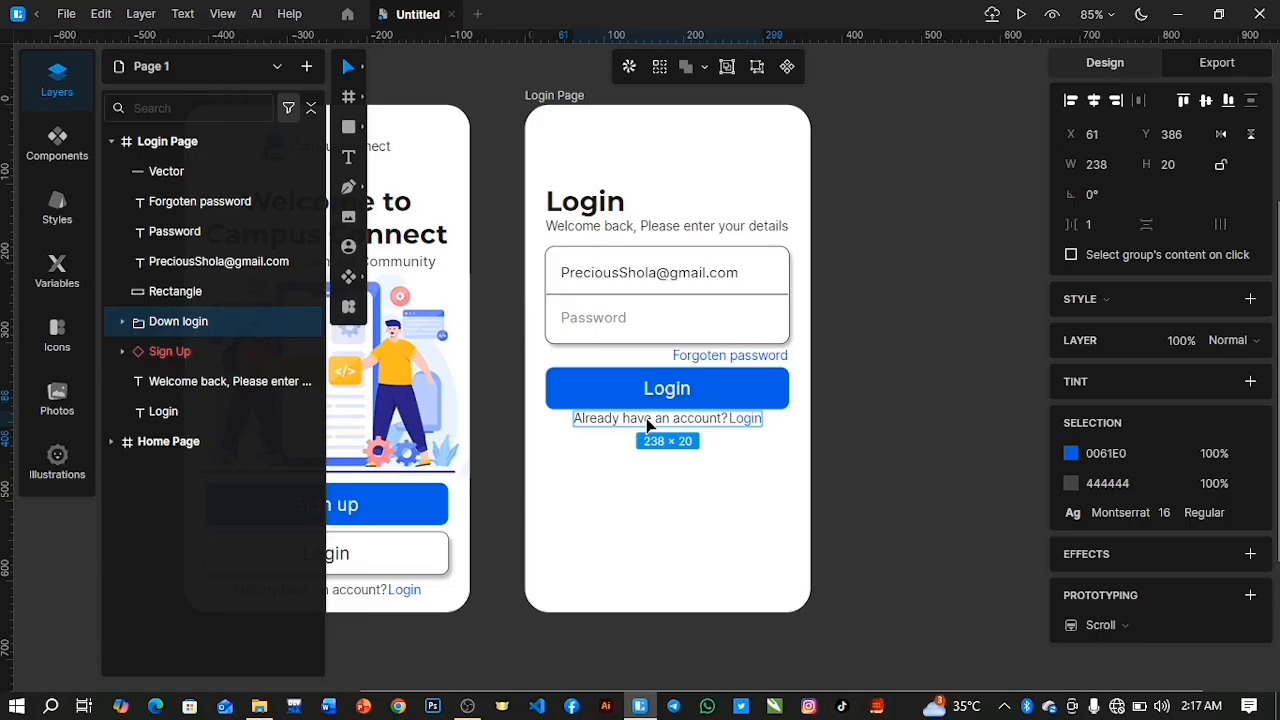
key(Escape)
double_click(646, 418)
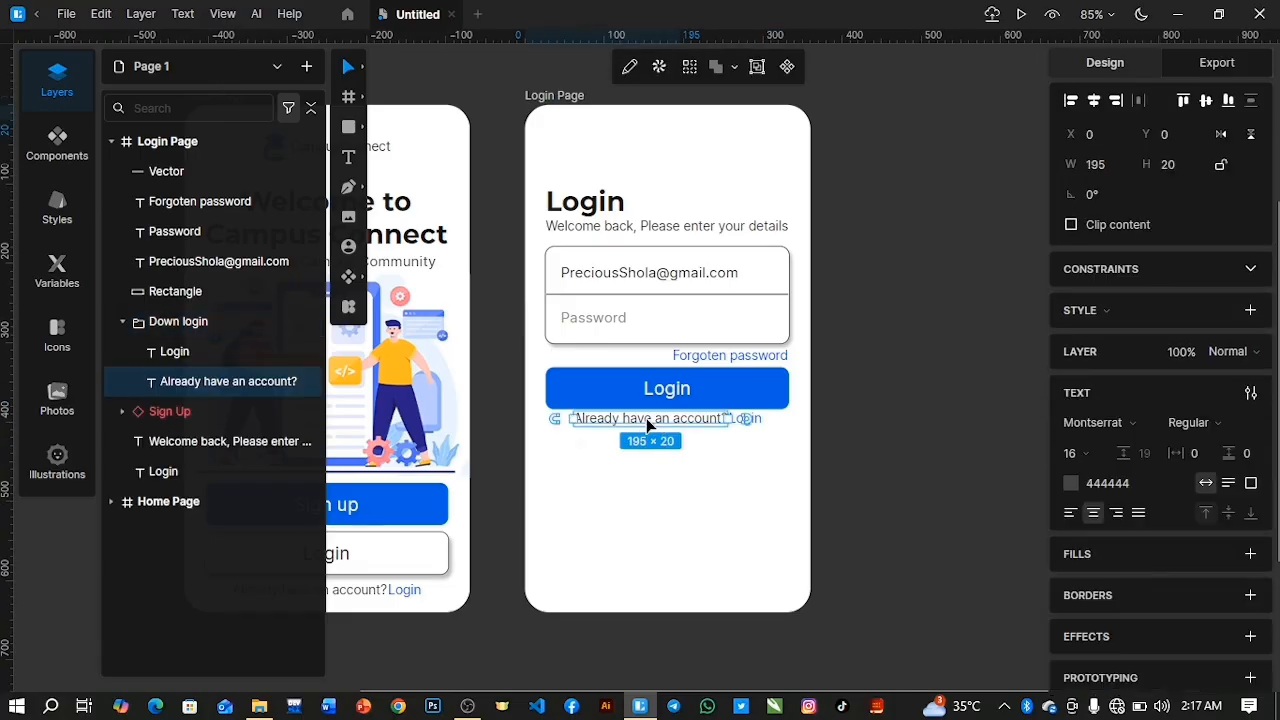
click(133, 325)
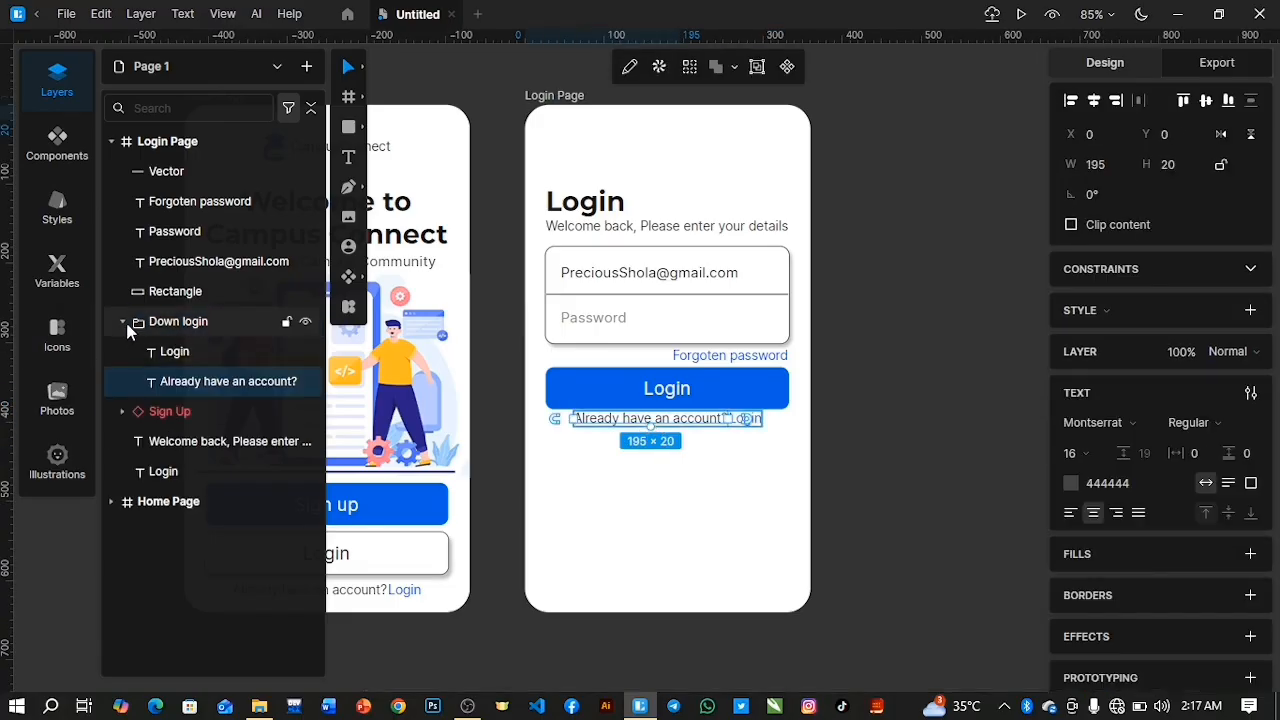
click(135, 323)
key(Down)
key(Down)
key(Down)
key(Down)
key(Down)
key(Down)
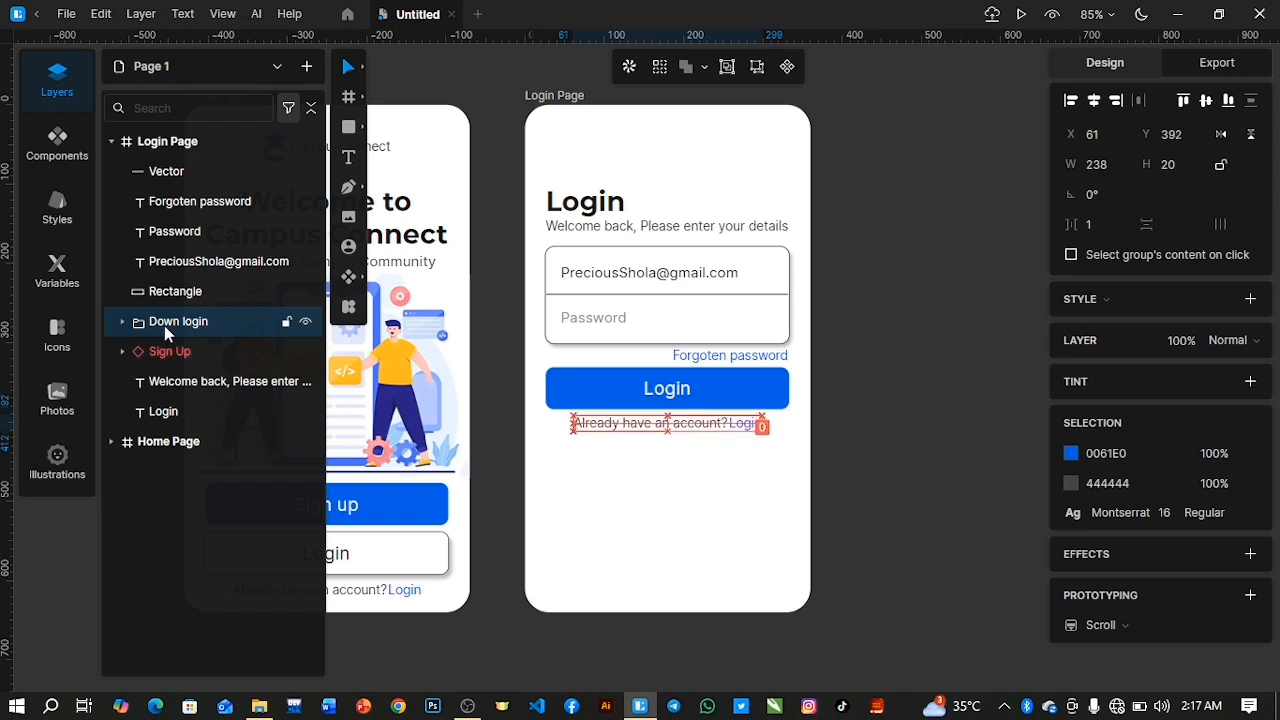
key(Down)
key(Down)
key(Down)
click(615, 539)
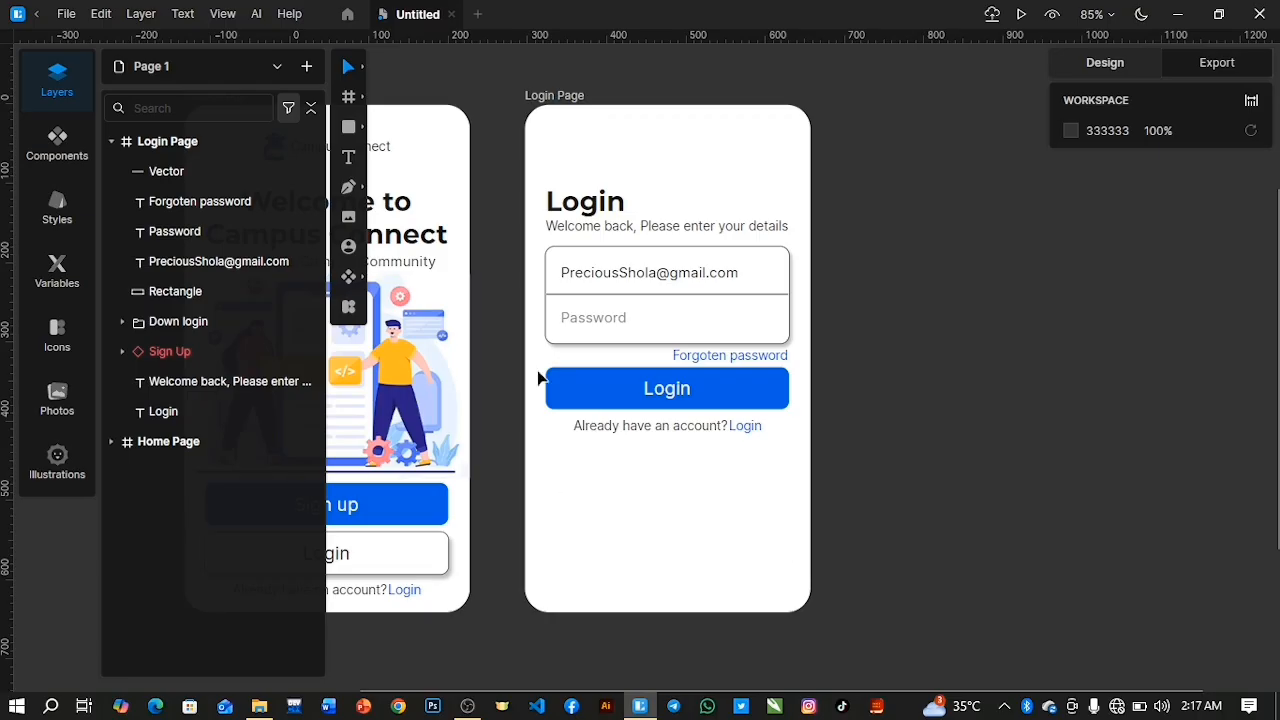
Insert the 11577d717898a3f84b5f4ca33ffcc48d keyboard image across the lower part of the Login Page, about 360 × 306 in size.
click(112, 144)
double_click(112, 144)
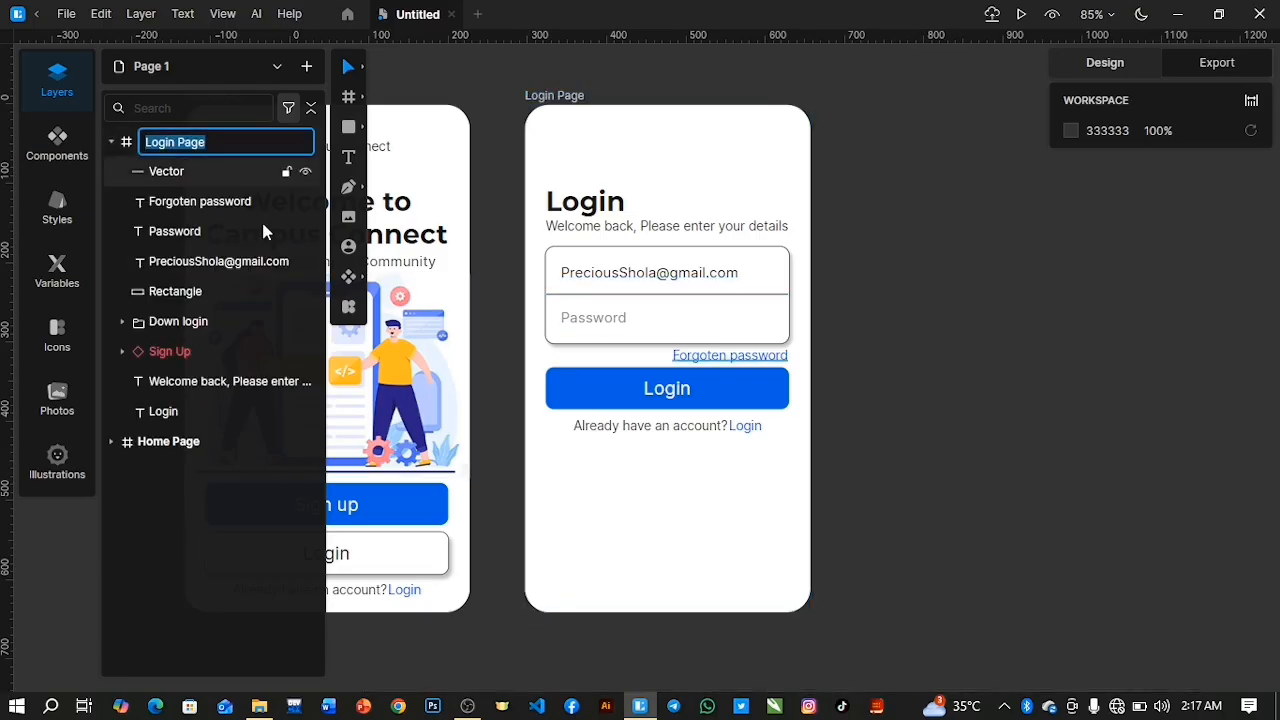
click(354, 219)
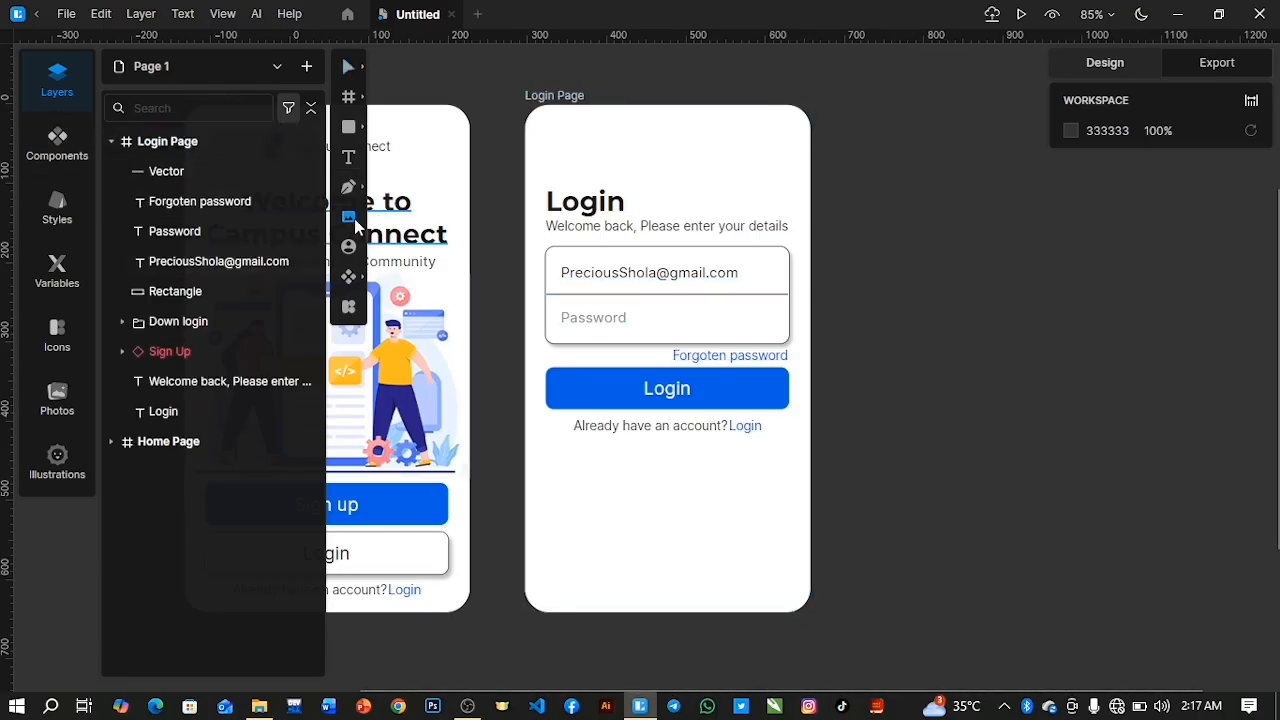
click(219, 160)
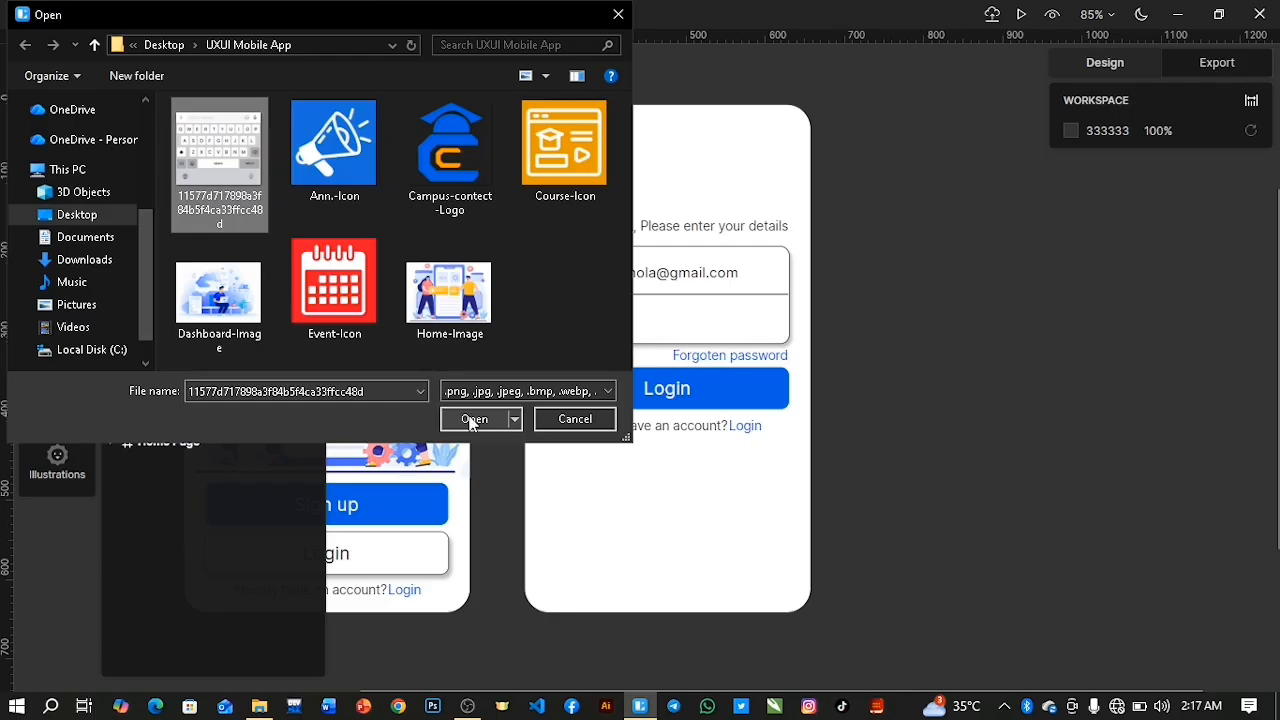
click(473, 422)
drag(526, 436, 808, 580)
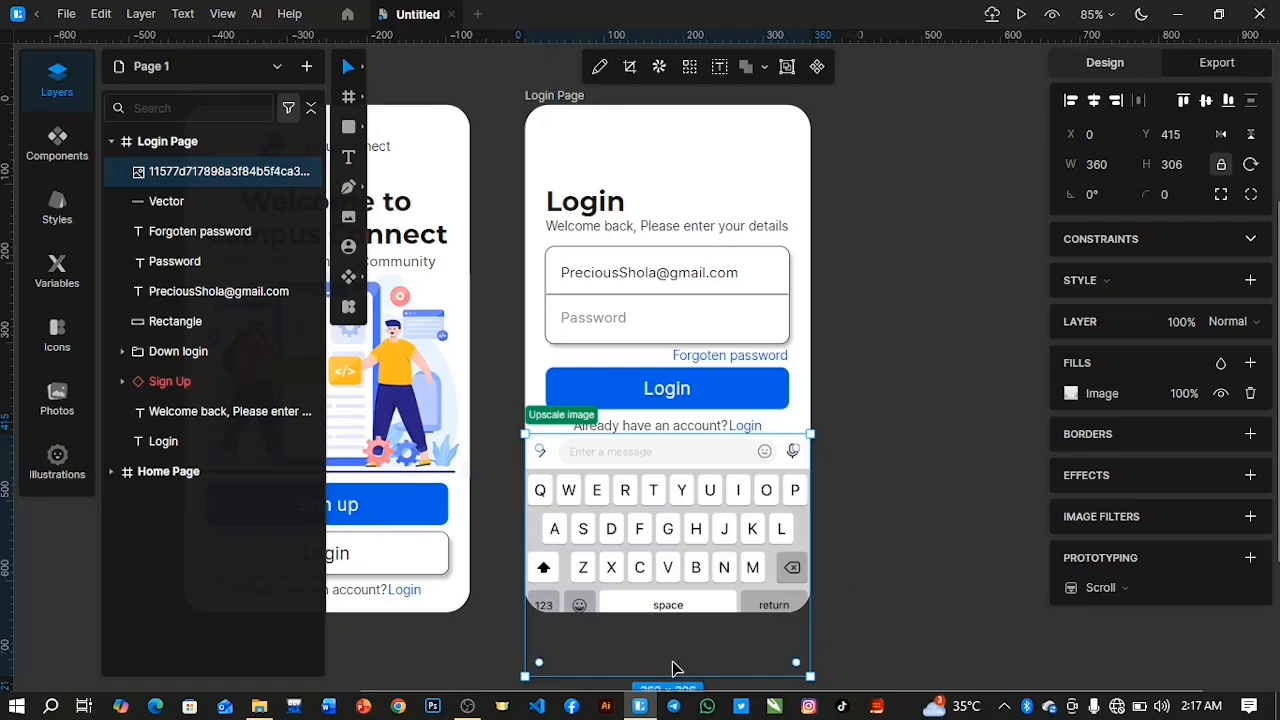
Move the keyboard image up to Y 391, just below the blue Login button.
drag(670, 658, 663, 609)
key(Down)
key(Down)
key(Down)
key(Down)
key(Down)
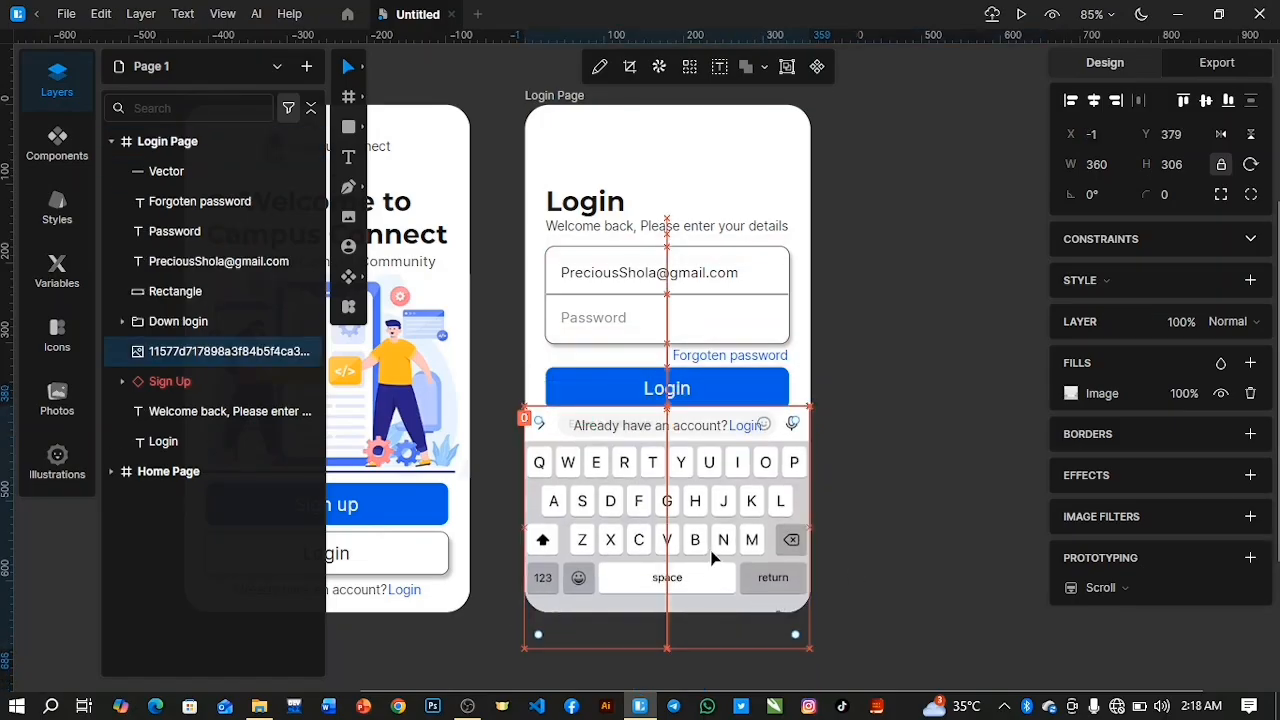
key(Down)
key(Down)
key(Down)
key(Down)
key(Down)
key(Down)
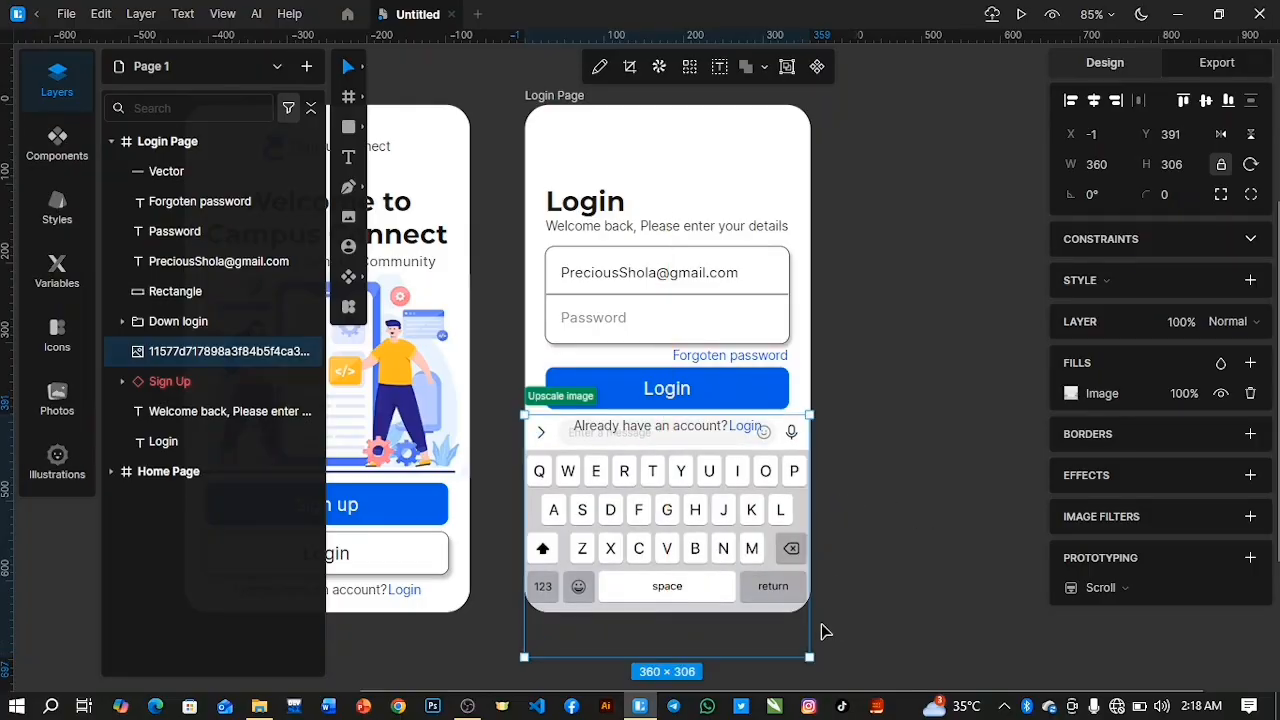
Resize the keyboard image to about 361 × 307 so it fills the page width, and move it up to Y 375.
drag(810, 657, 806, 651)
key(Up)
key(Up)
key(Up)
key(Up)
key(Up)
key(Up)
key(Up)
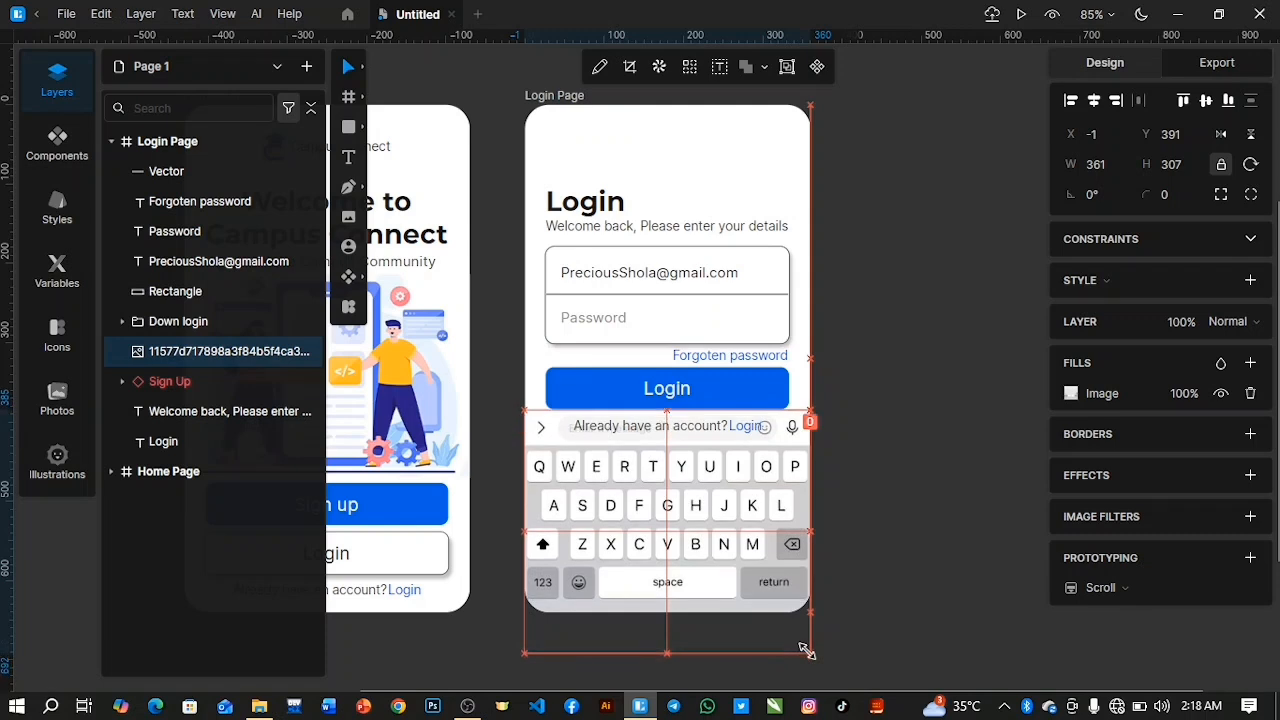
key(Up)
key(Up)
key(Up)
key(Up)
key(Up)
key(Up)
key(Up)
key(Up)
key(Up)
key(Up)
key(Up)
key(Up)
key(Up)
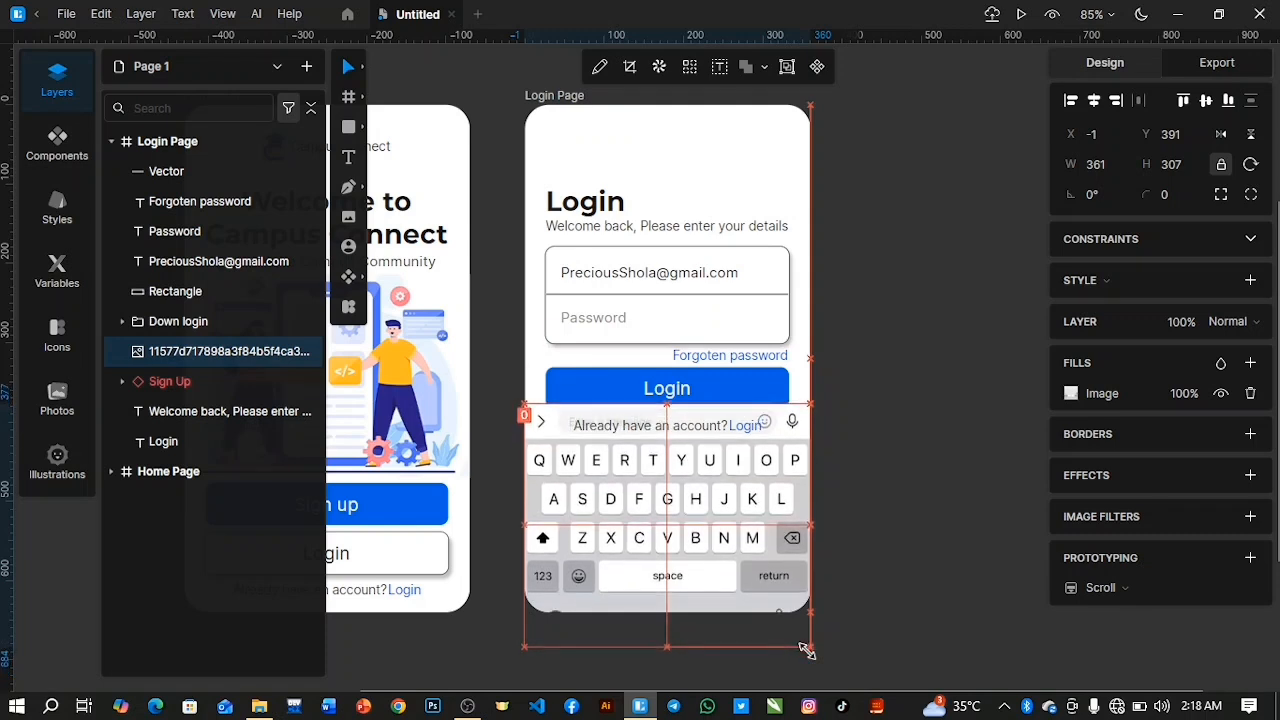
key(Down)
key(Down)
key(Down)
key(Down)
key(Down)
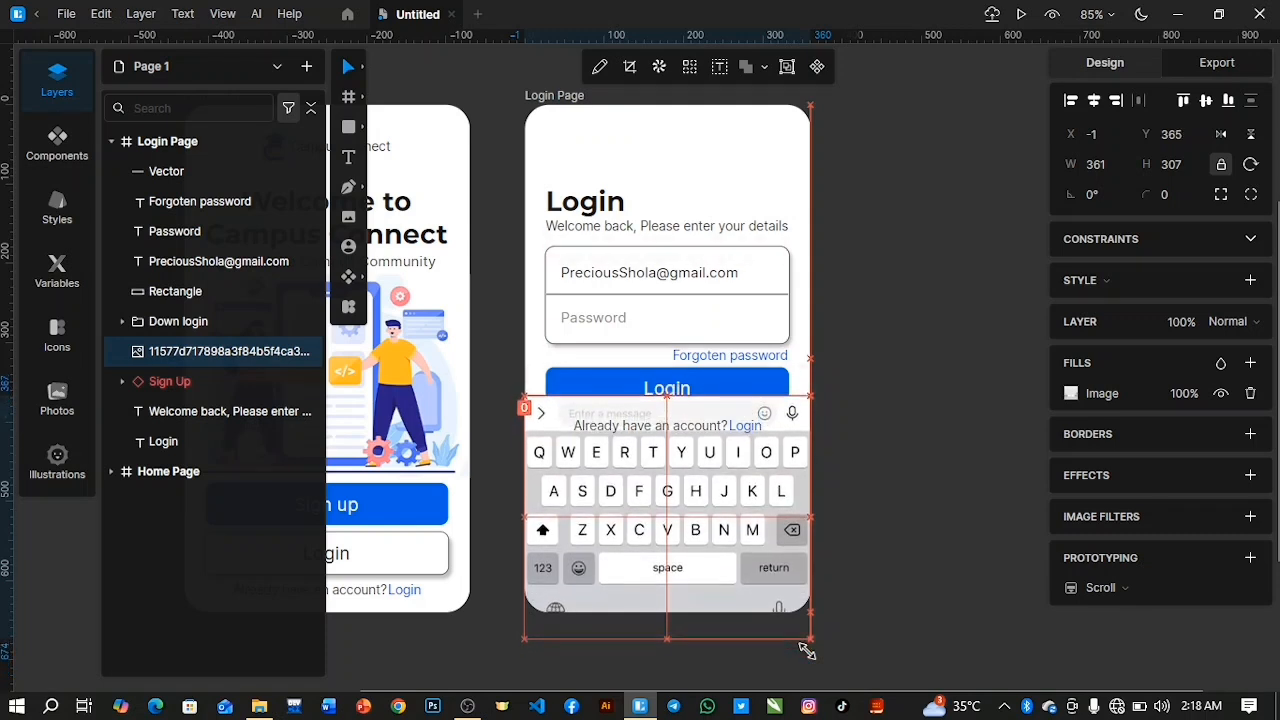
key(Down)
key(Down)
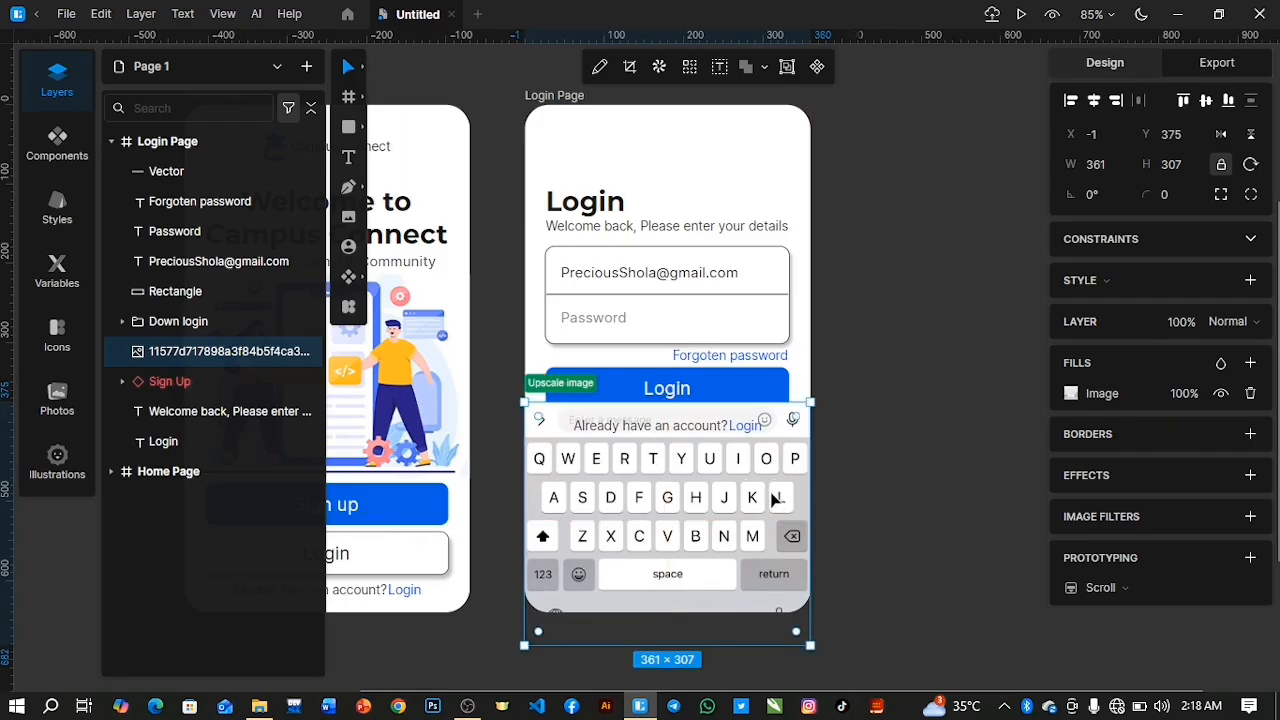
Group the field rectangle, e-mail text, Password text and Forgoten password link, and name the group "Main fill".
click(202, 268)
click(192, 291)
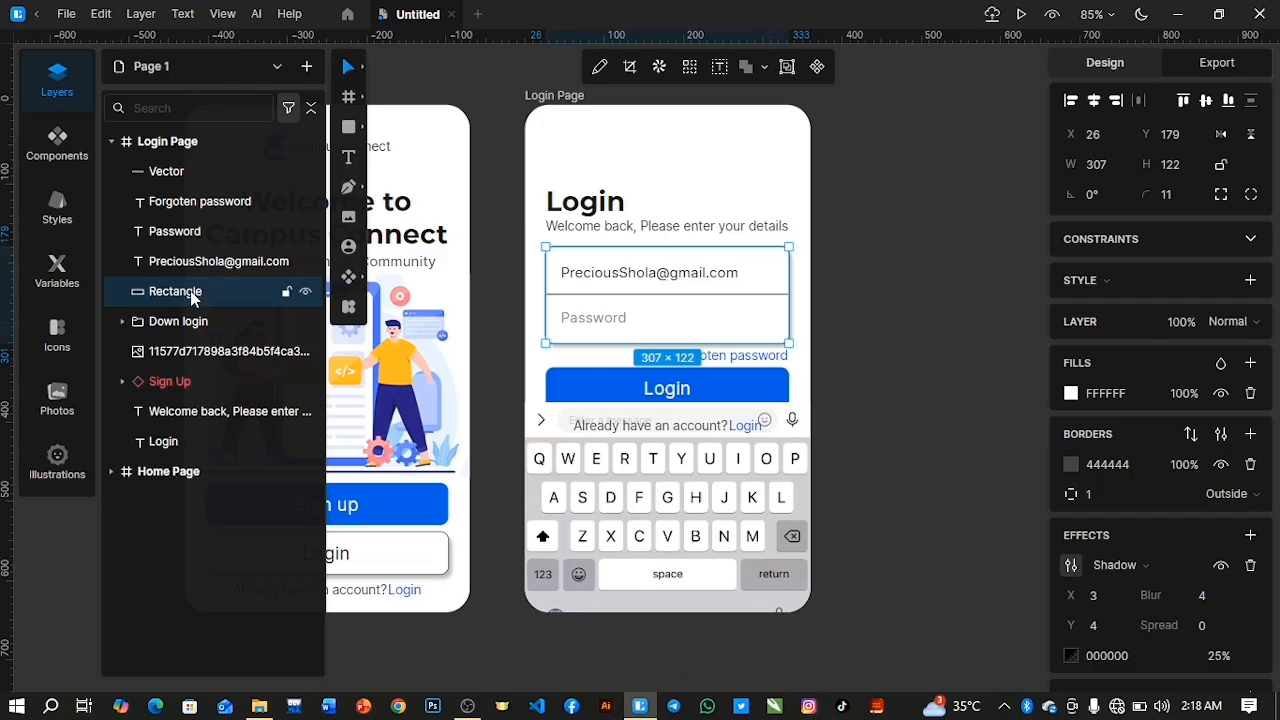
shift+click(210, 205)
key(ctrl+g)
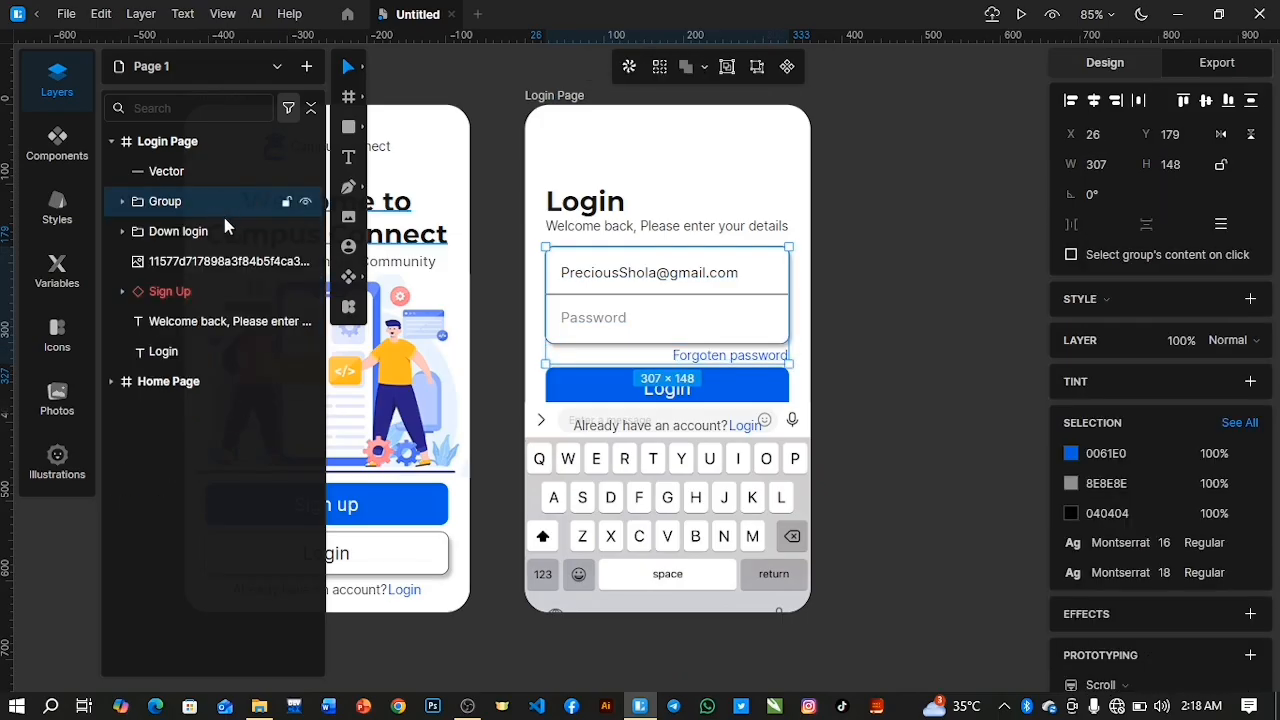
double_click(160, 202)
text(Main fill)
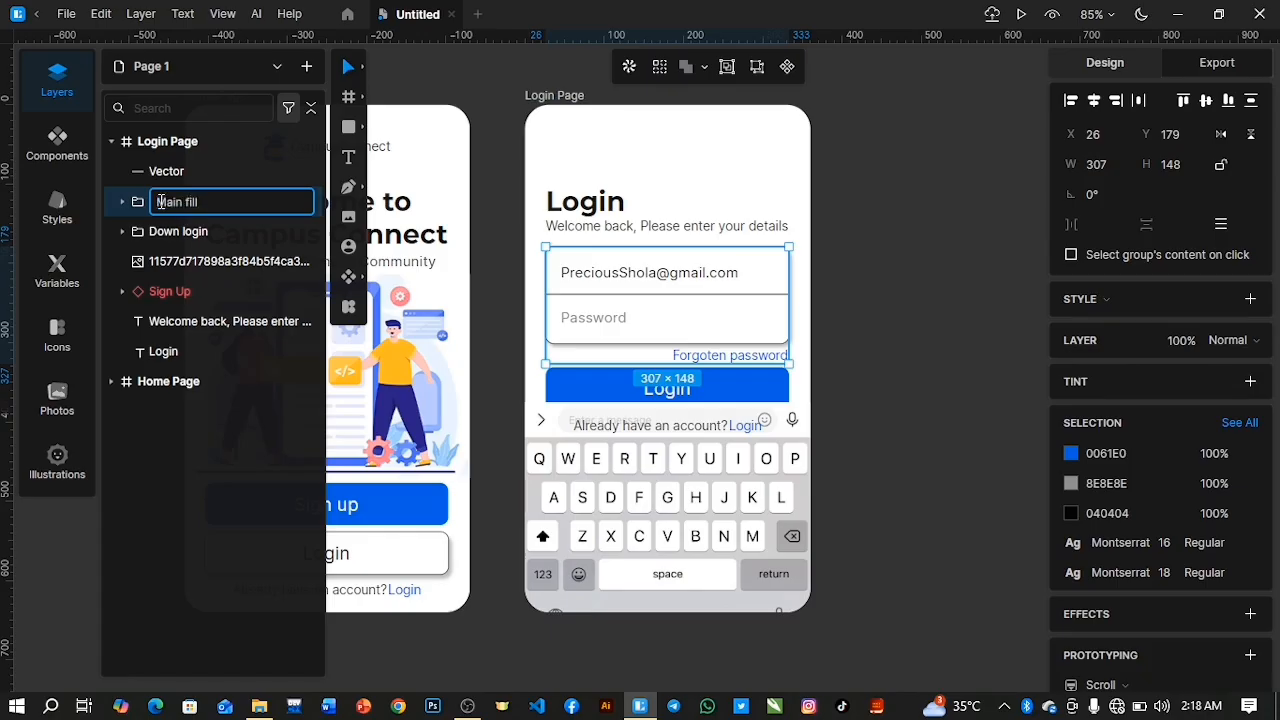
key(Return)
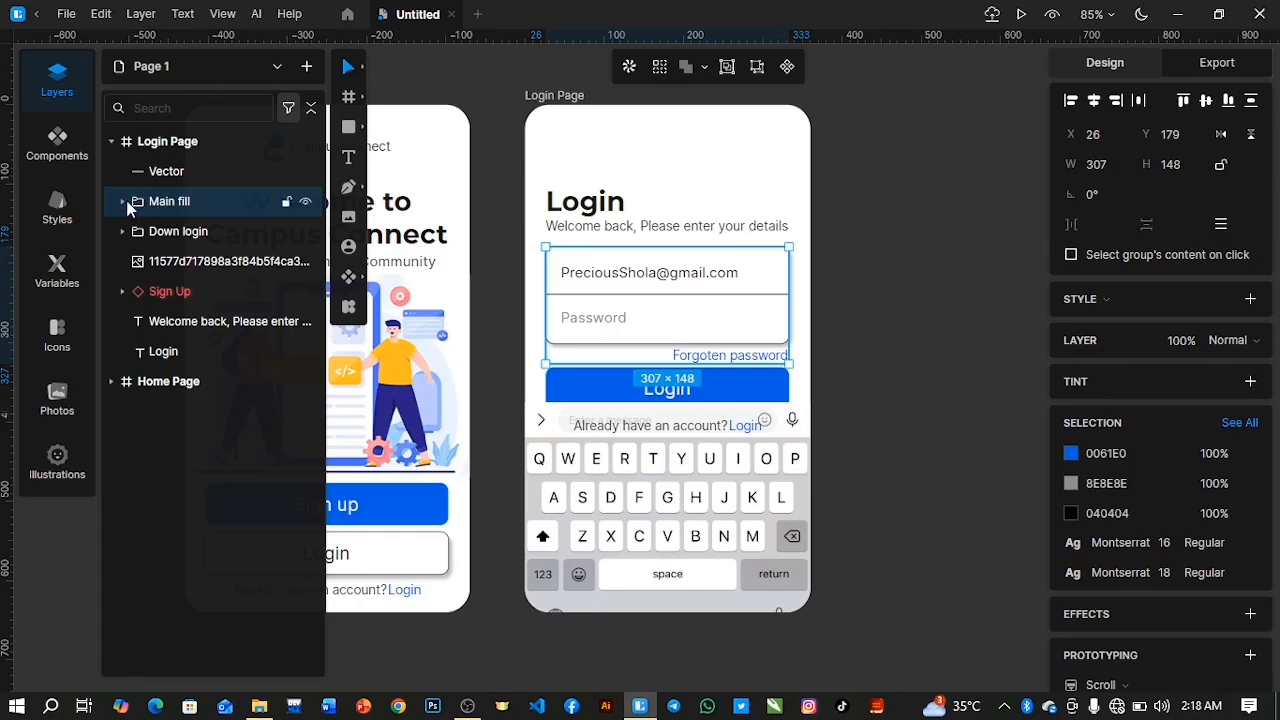
Try nudging the Main fill group up and down on the Login Page.
key(shift+a)
key(Up)
key(Up)
key(Up)
key(Up)
key(Up)
key(Up)
key(Down)
key(Down)
key(Down)
key(Down)
key(Down)
key(Down)
key(Down)
key(Up)
key(Up)
key(Up)
key(Up)
key(Up)
key(Up)
key(Down)
key(Down)
key(Down)
key(Down)
key(Down)
key(Down)
key(Down)
key(Down)
key(Down)
key(Down)
key(Down)
key(Down)
key(Down)
Put the Vector divider line into the Main fill group, between Forgoten password and Password, and collapse the group.
click(122, 201)
drag(177, 172, 190, 230)
click(122, 171)
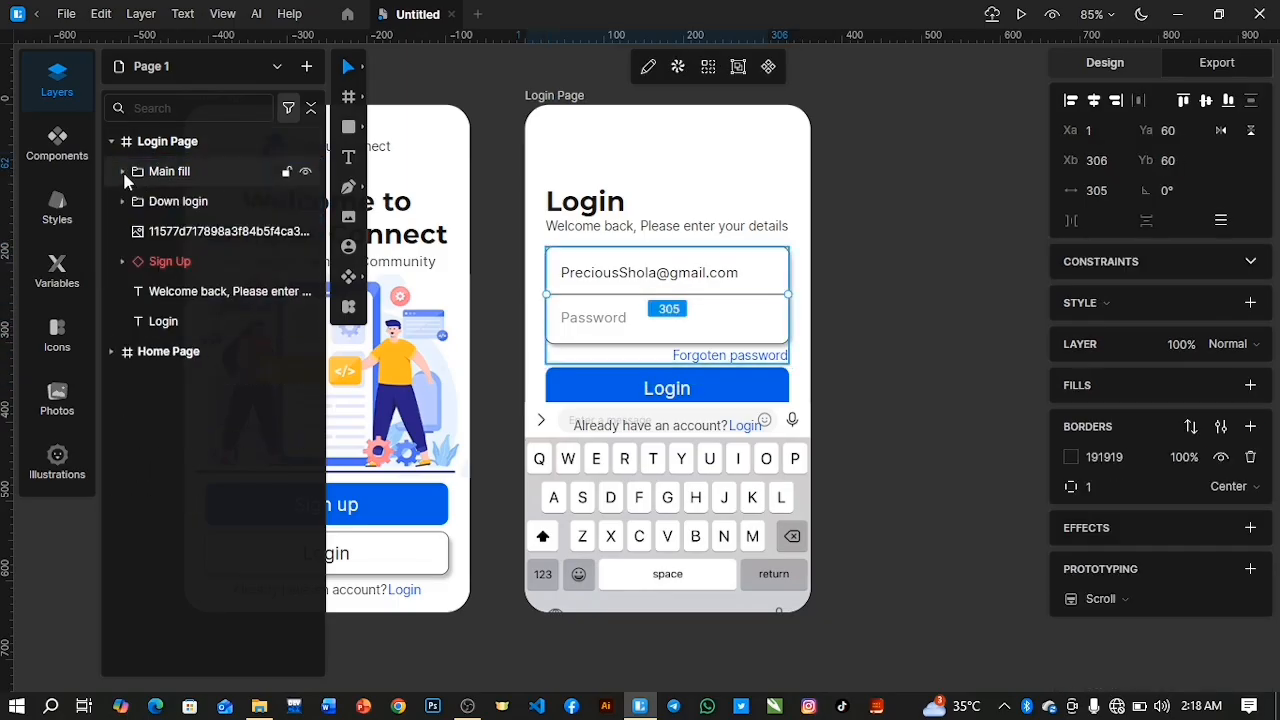
Try to nudge the divider line between the two fields up.
key(Up)
key(Up)
key(Up)
key(Up)
key(Up)
key(Up)
key(Up)
key(Up)
key(Up)
key(Up)
key(Up)
key(Up)
key(Up)
key(Up)
key(Up)
key(Up)
key(Up)
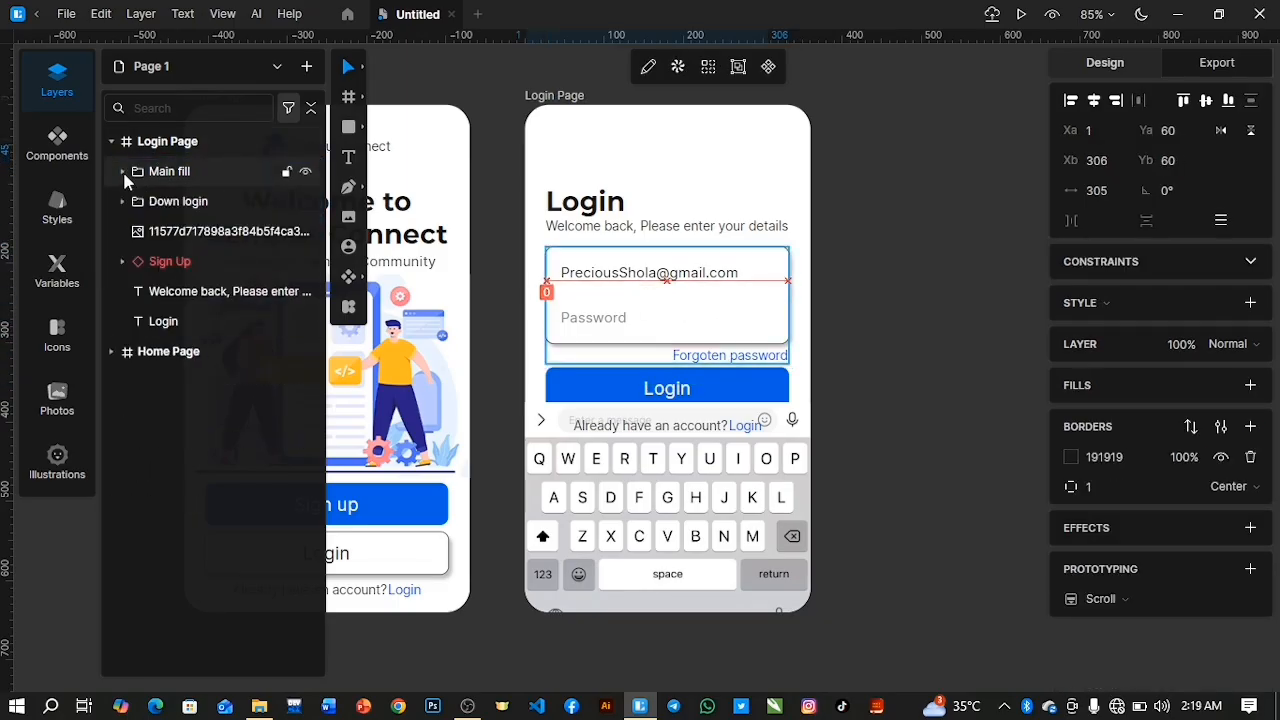
Move the Main fill group up to Y 165, closer to the welcome text.
click(130, 173)
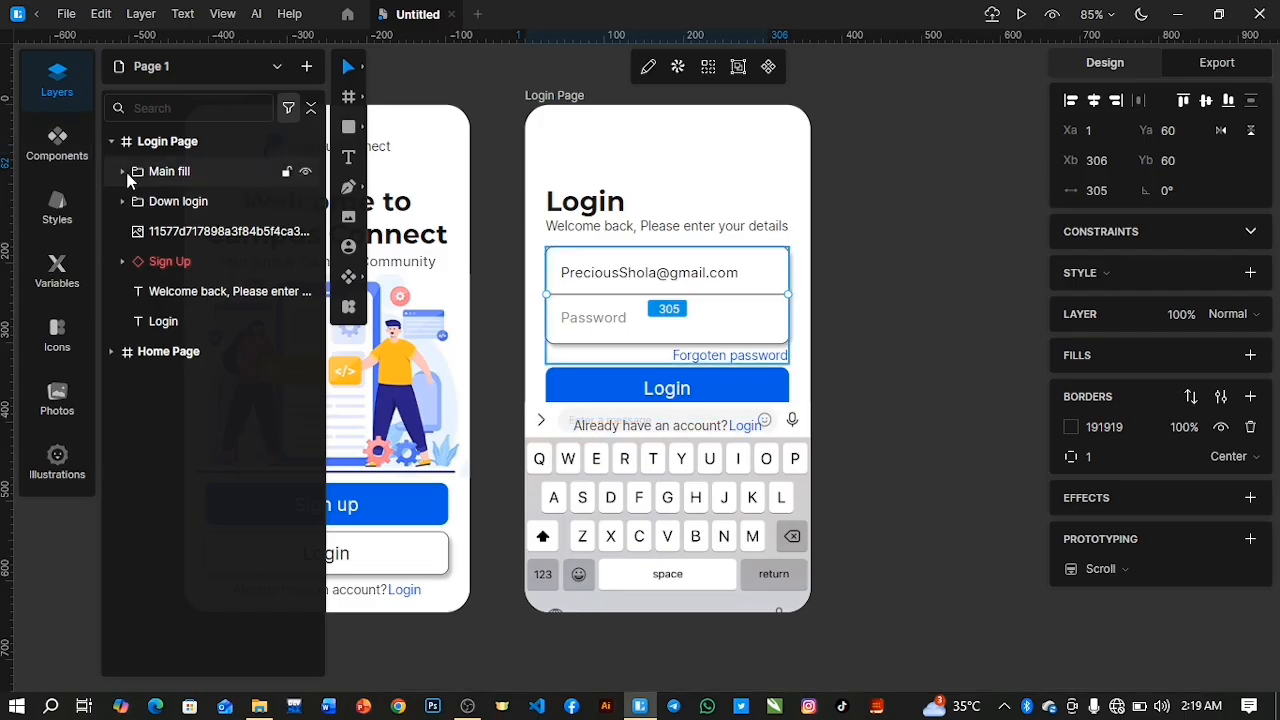
key(Up)
key(Up)
key(Up)
key(Up)
key(Up)
key(Up)
key(Up)
key(Up)
key(Up)
key(Up)
key(Up)
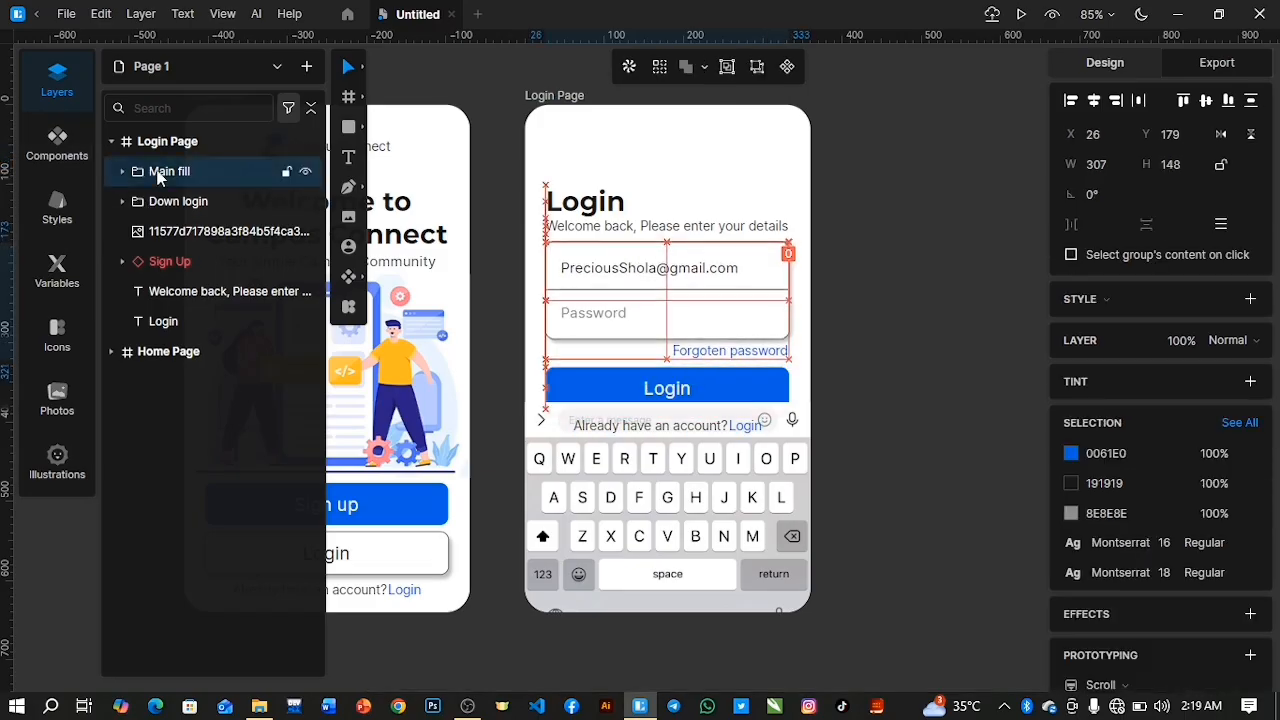
key(Up)
key(Up)
key(Up)
key(Up)
key(Up)
key(Up)
key(Up)
key(Up)
key(Up)
key(Up)
key(Up)
key(Up)
key(Up)
key(Up)
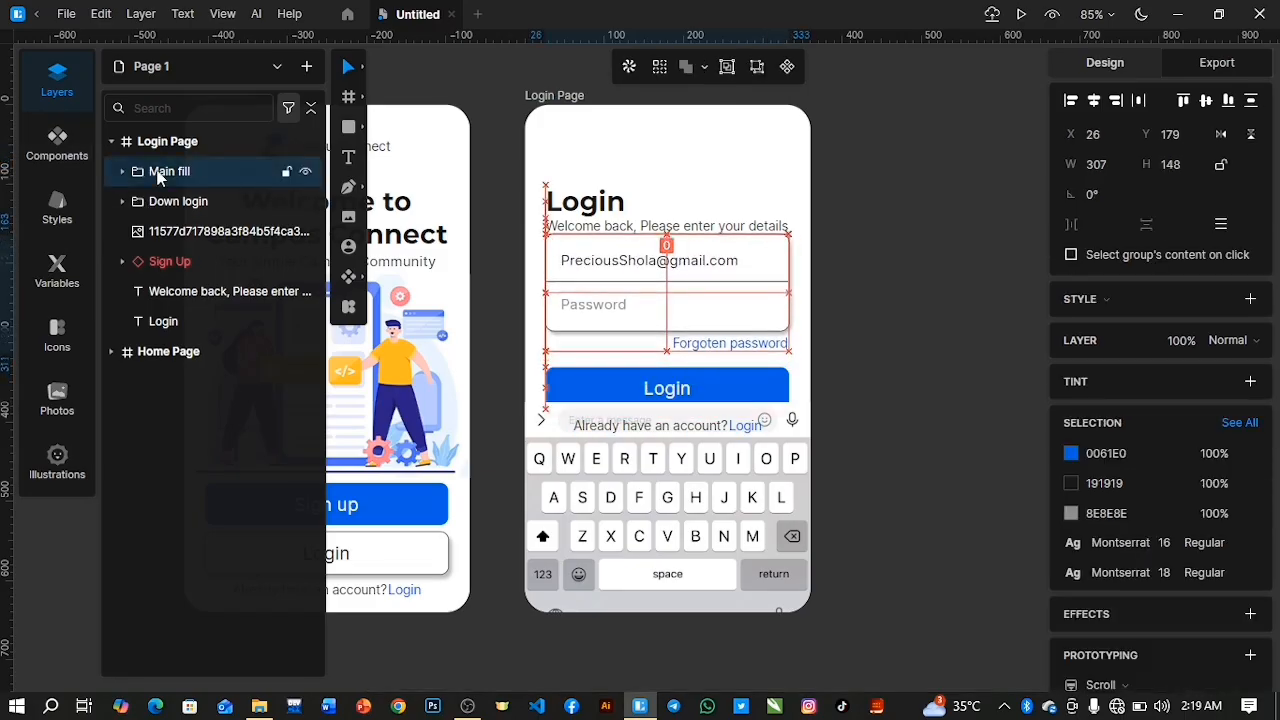
key(Up)
key(Down)
key(Down)
key(Up)
key(Down)
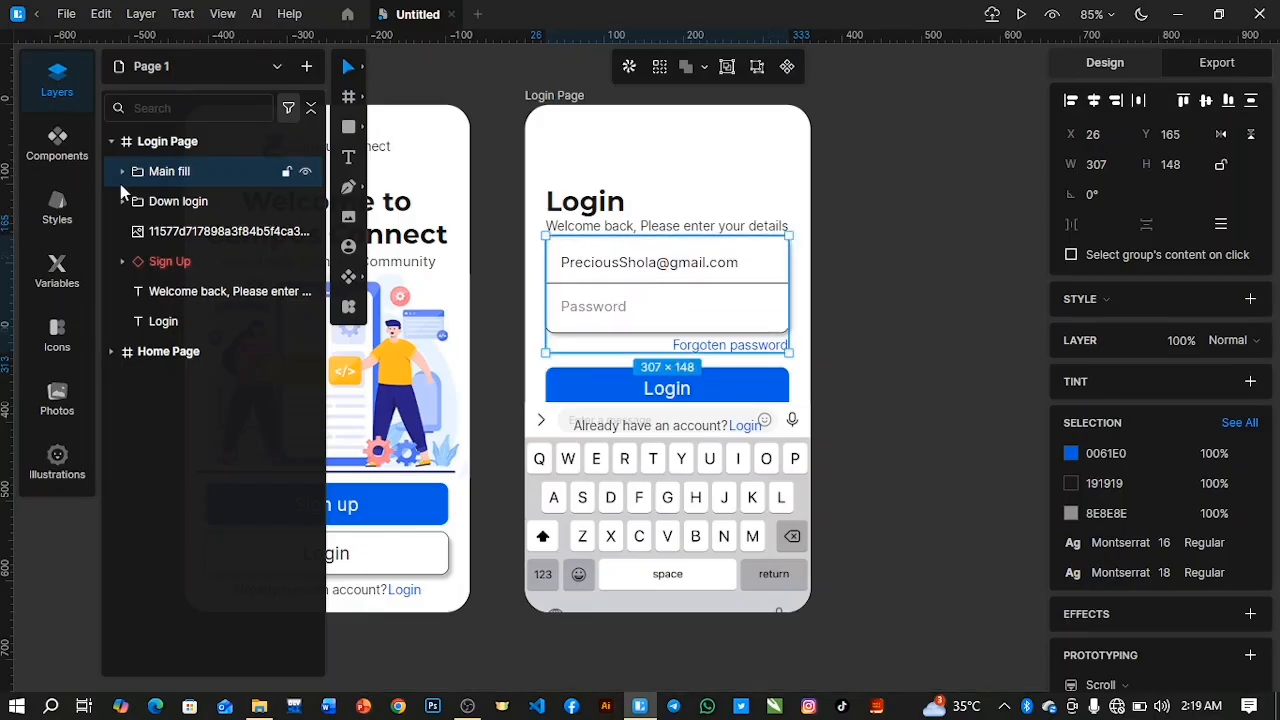
Move the Forgoten password text inside the Main fill group up to Y 125 and collapse the group.
click(122, 172)
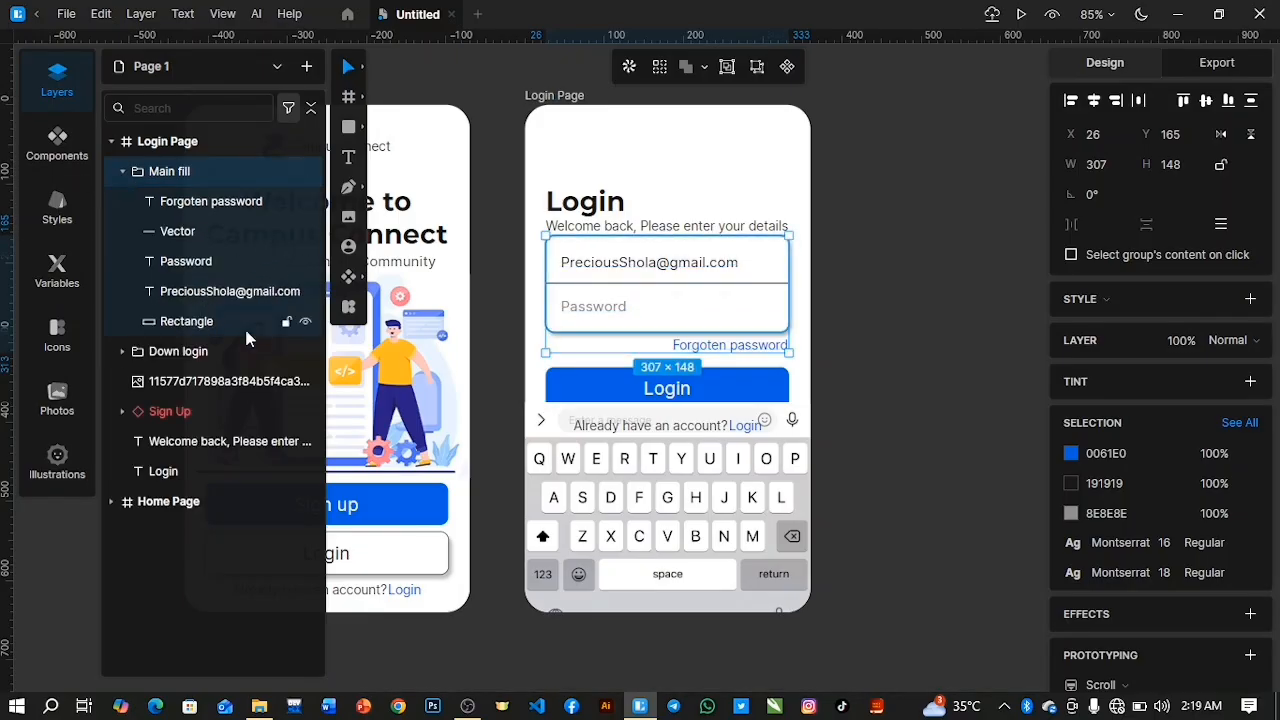
click(238, 204)
key(Up)
key(Up)
key(Up)
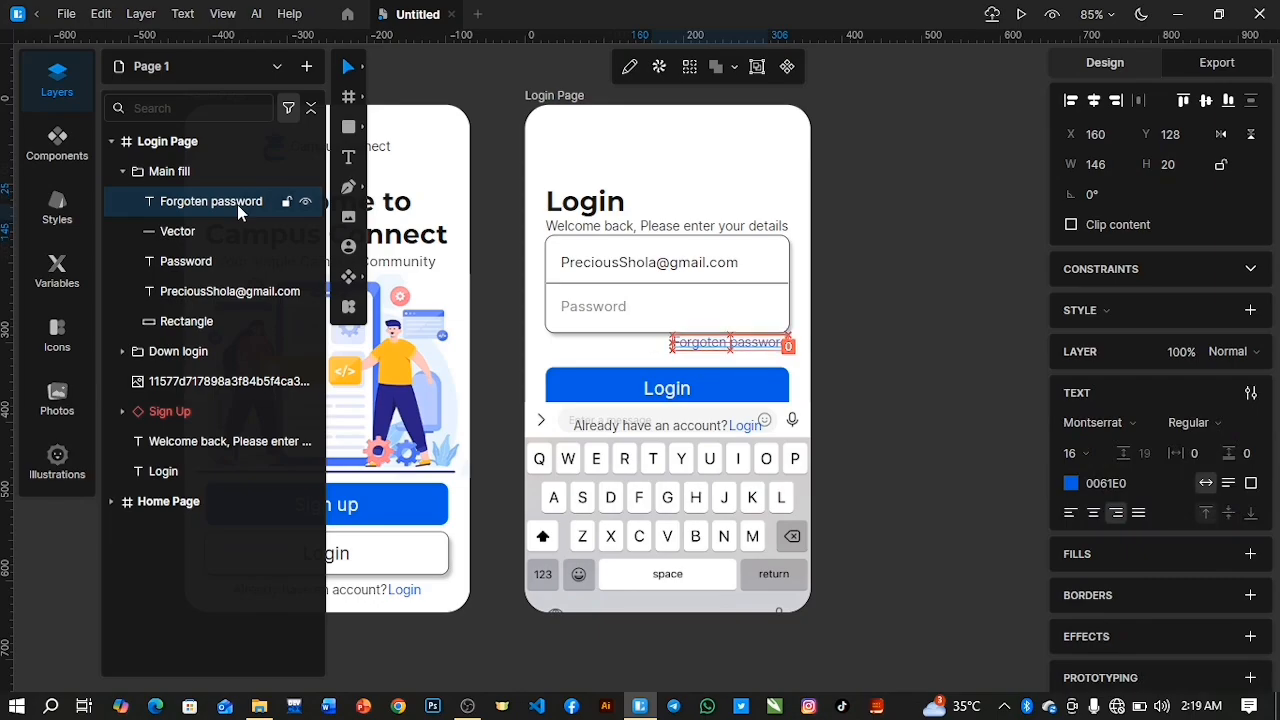
click(120, 170)
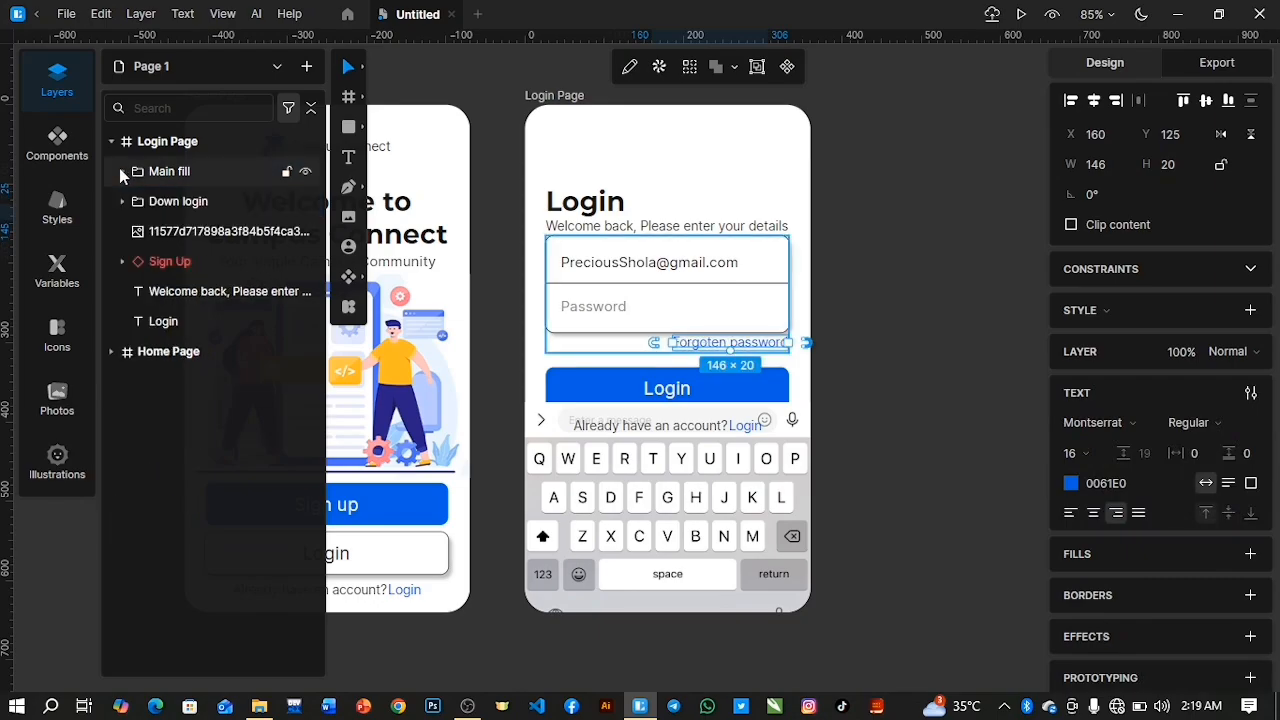
Move the blue Login button up to Y 312, just below the Forgoten password link.
click(176, 262)
key(Up)
key(Up)
key(Up)
key(Up)
key(Up)
key(Up)
key(Up)
key(Up)
key(Up)
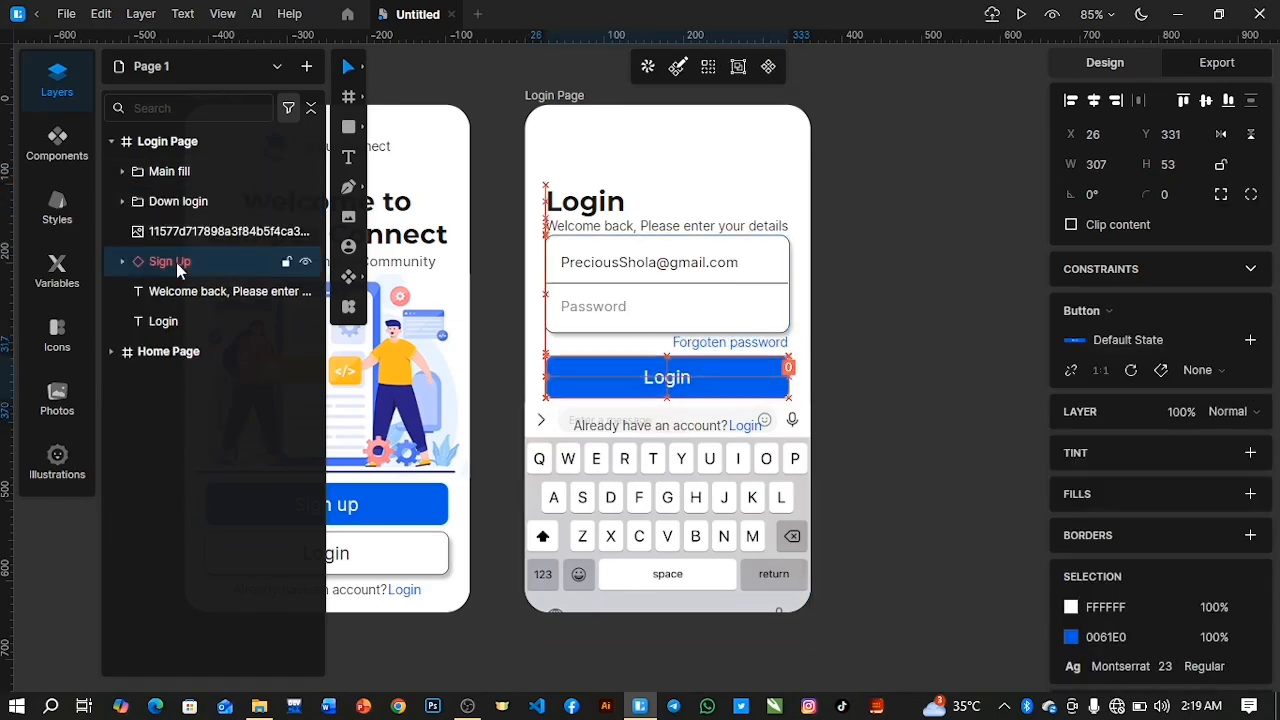
key(Up)
key(Up)
key(Down)
key(Down)
key(Down)
key(Down)
key(Down)
key(Down)
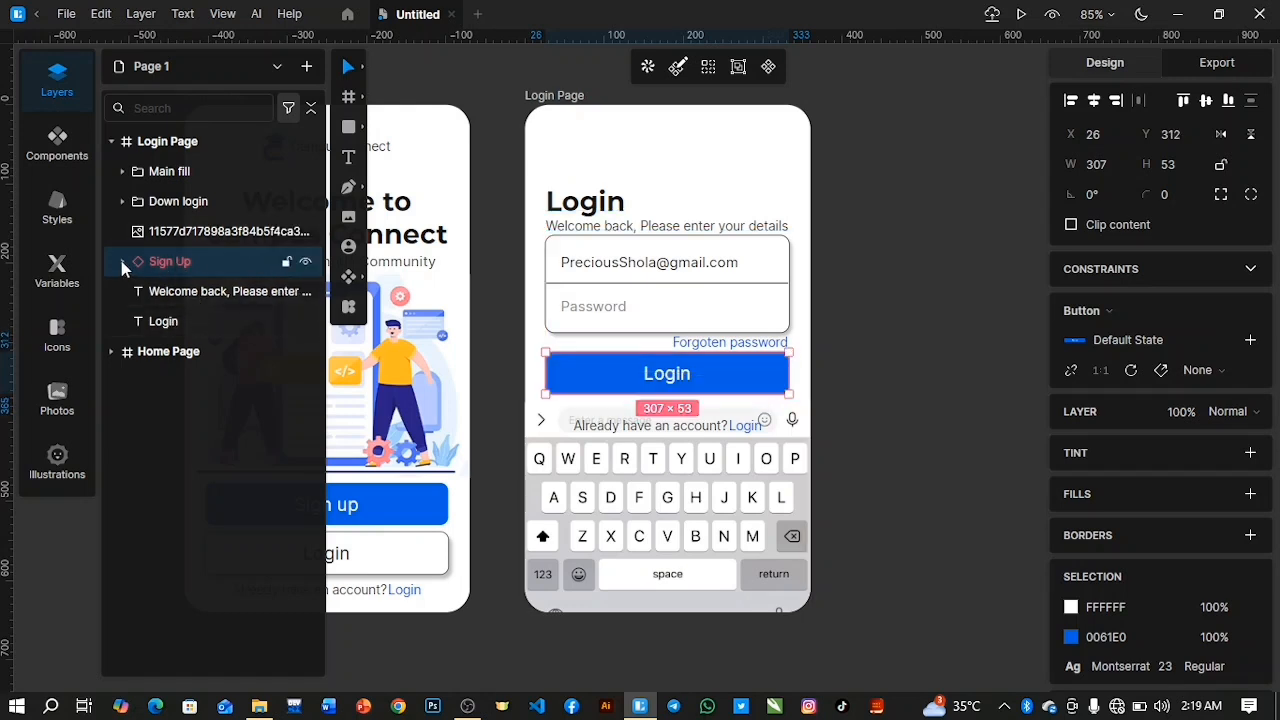
Move the Down login group up to Y 369, directly below the blue Login button.
click(200, 203)
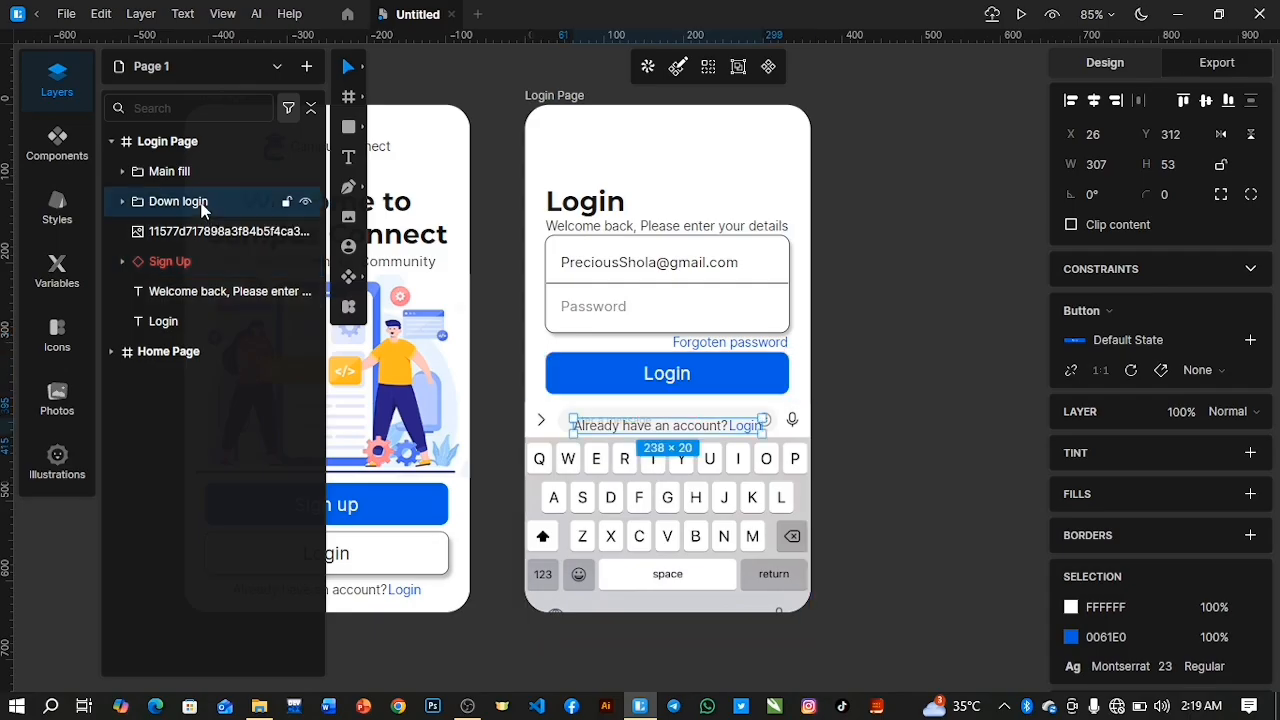
key(Up)
key(Up)
key(Up)
key(Up)
key(Up)
key(Up)
key(Up)
key(Up)
key(Up)
key(Up)
key(Up)
key(Up)
key(Up)
key(Up)
key(Up)
key(Up)
key(Up)
key(Up)
key(Up)
key(Up)
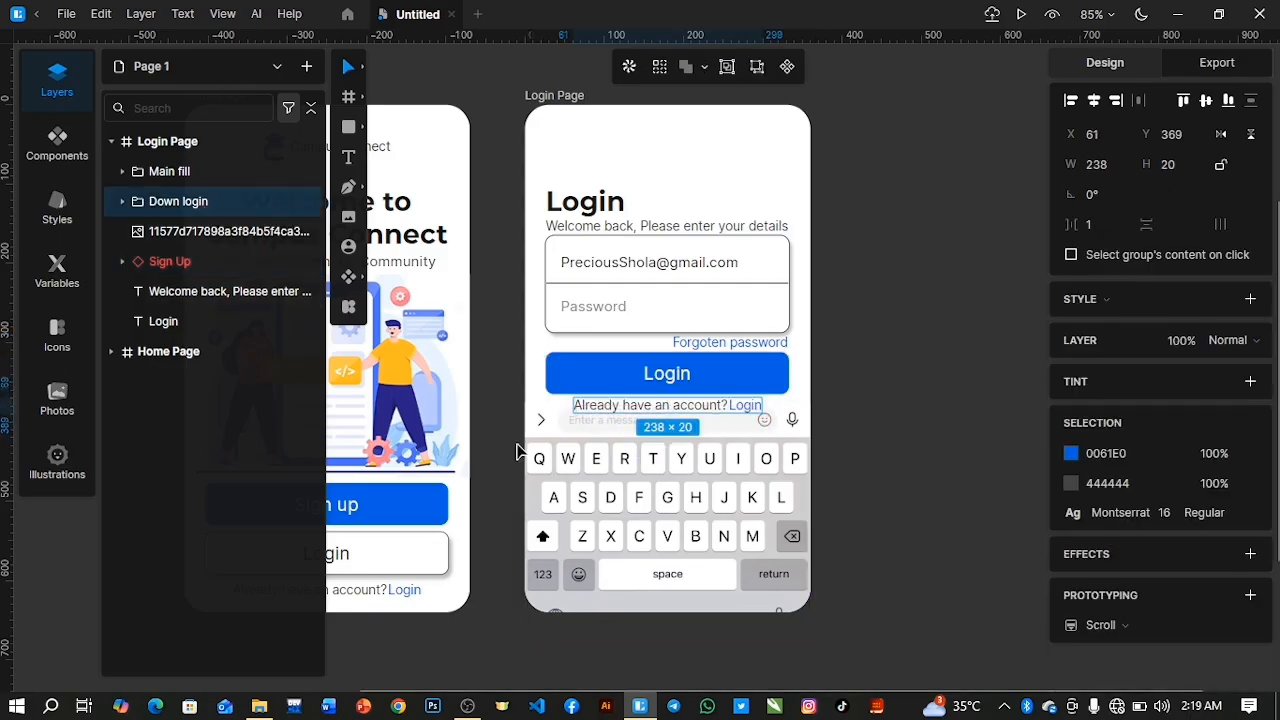
Move the keyboard image up to Y 349 and send it to the bottom of the Login Page's layer order.
click(212, 233)
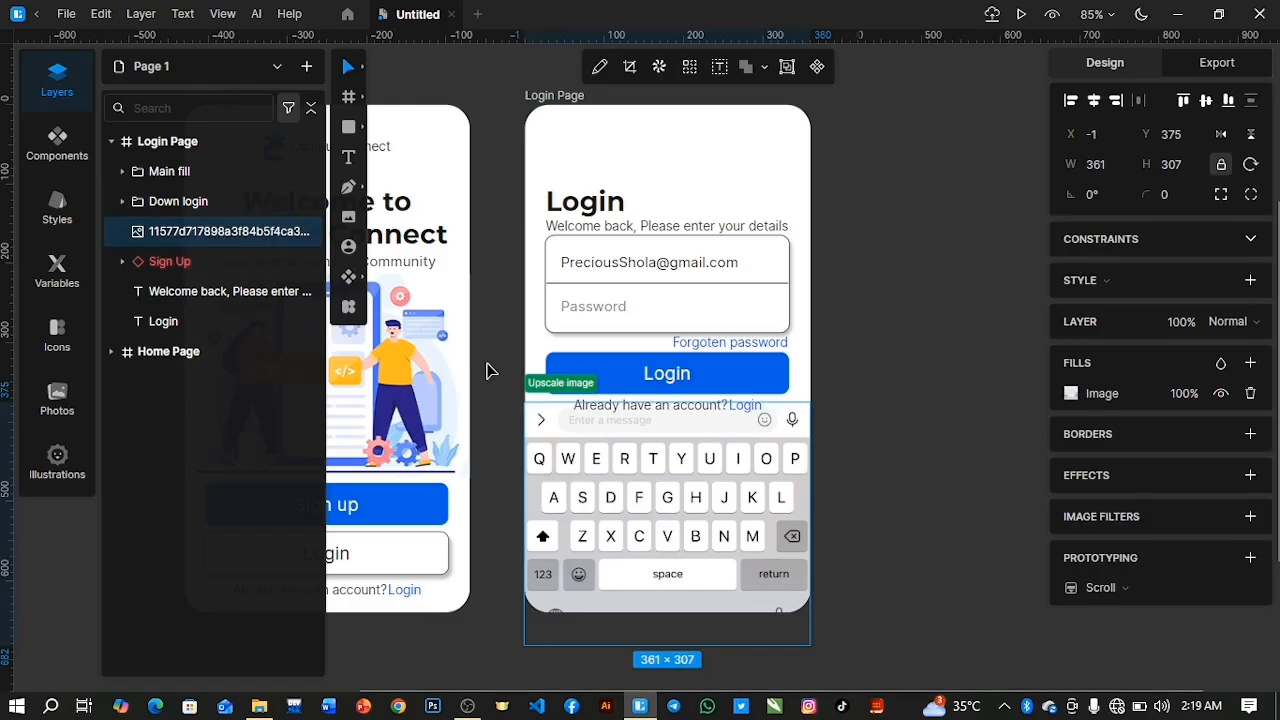
key(Up)
key(Up)
key(Up)
key(Up)
key(Up)
key(Up)
key(Up)
key(Up)
key(Up)
key(Up)
key(Up)
key(Up)
key(Up)
key(Up)
key(Up)
key(Up)
key(Up)
key(Up)
key(Up)
key(Up)
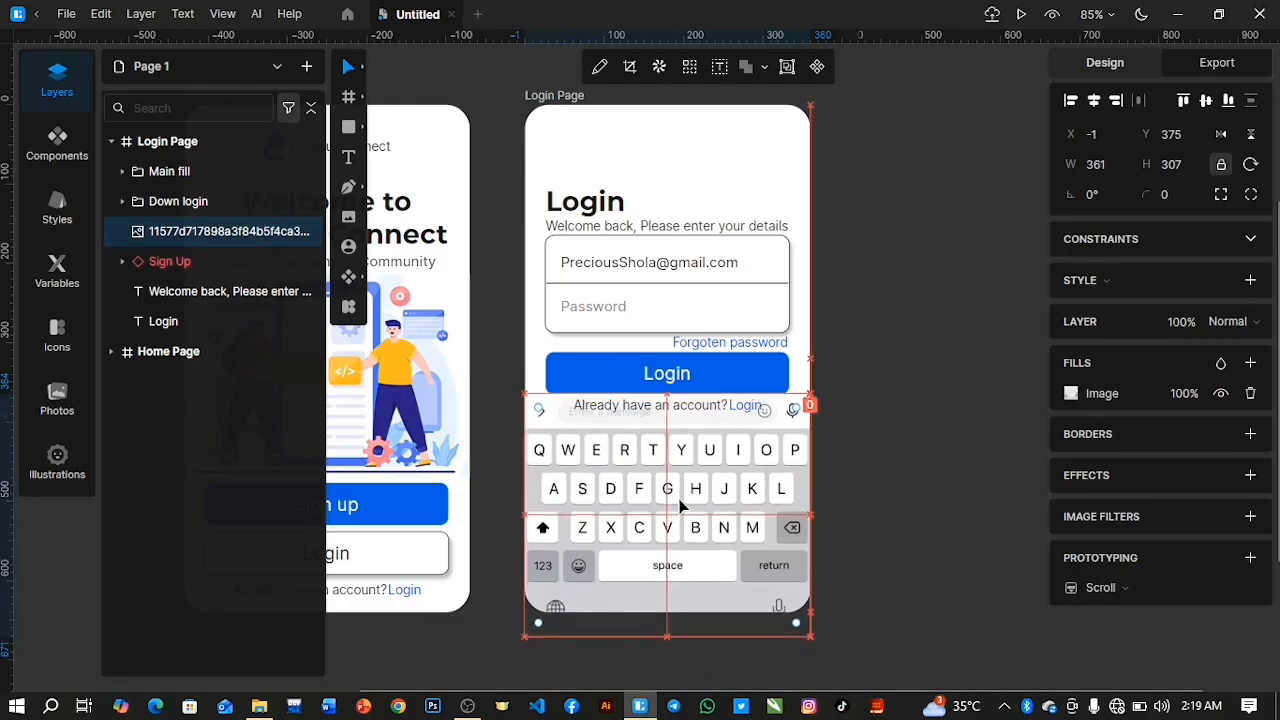
key(Up)
key(Up)
key(Up)
key(Up)
key(Up)
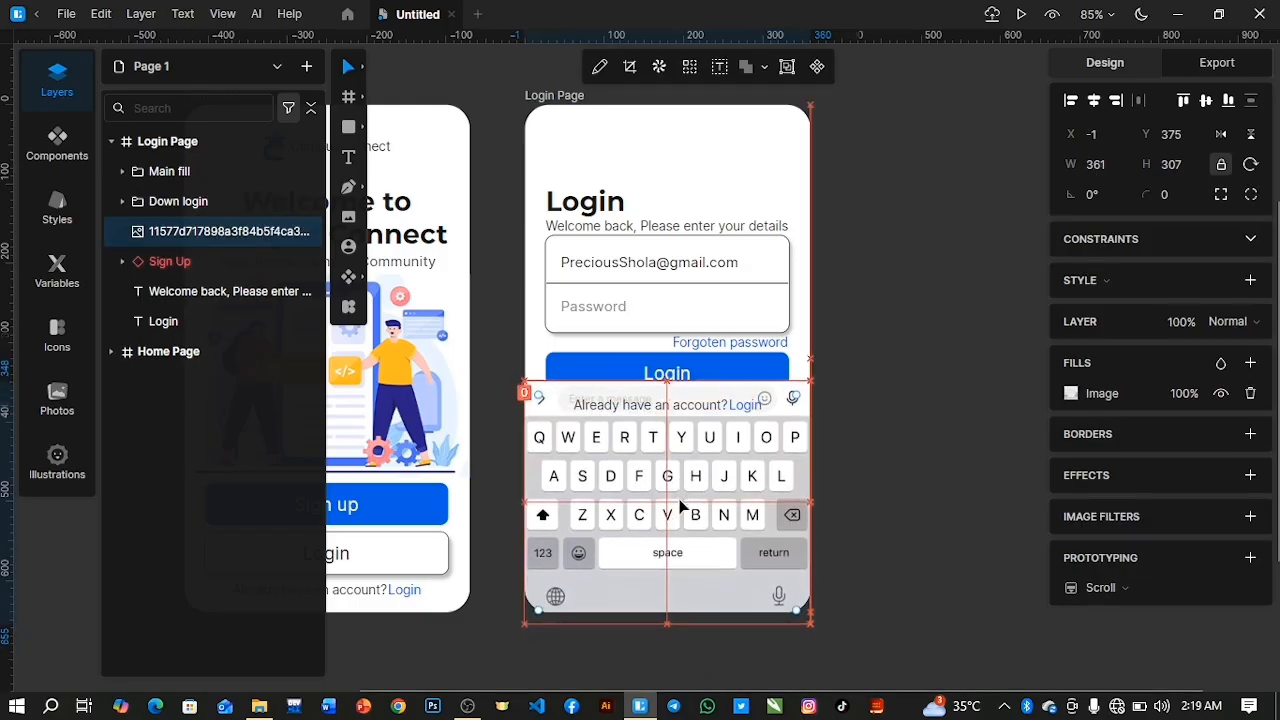
key(Down)
key(Down)
key(Down)
key(Down)
key(Down)
key(Up)
key(Up)
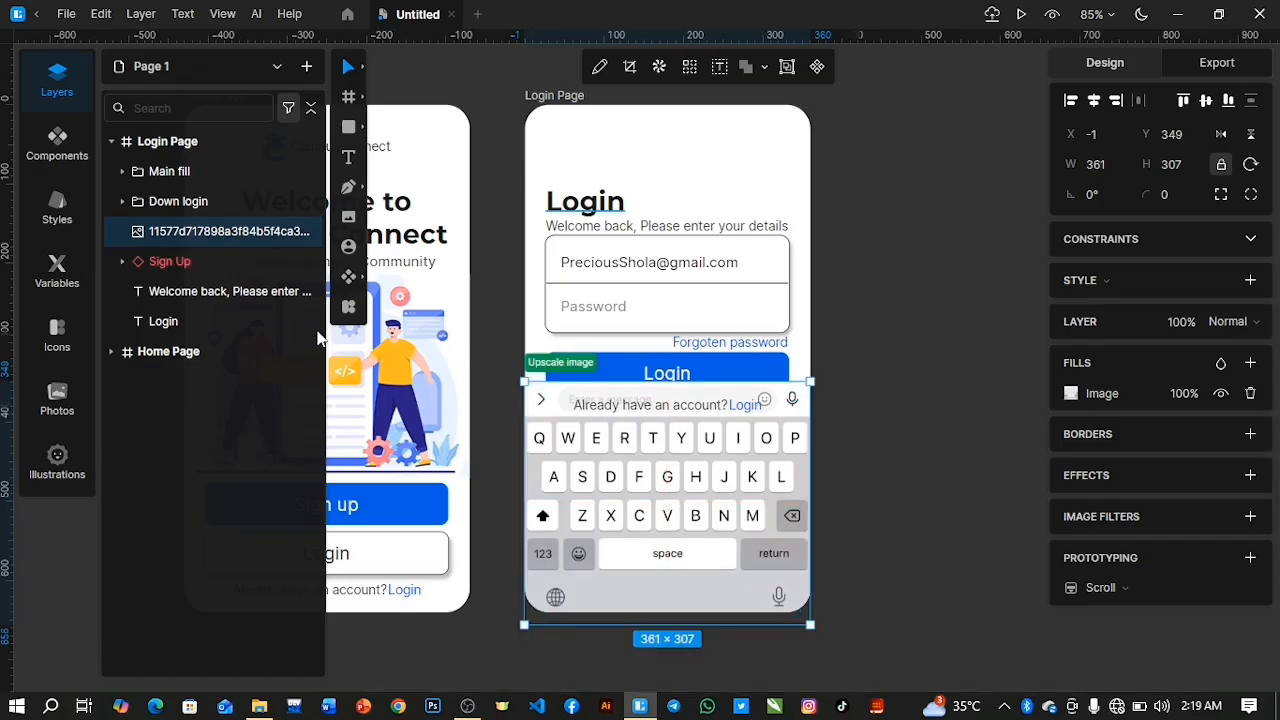
drag(269, 236, 266, 330)
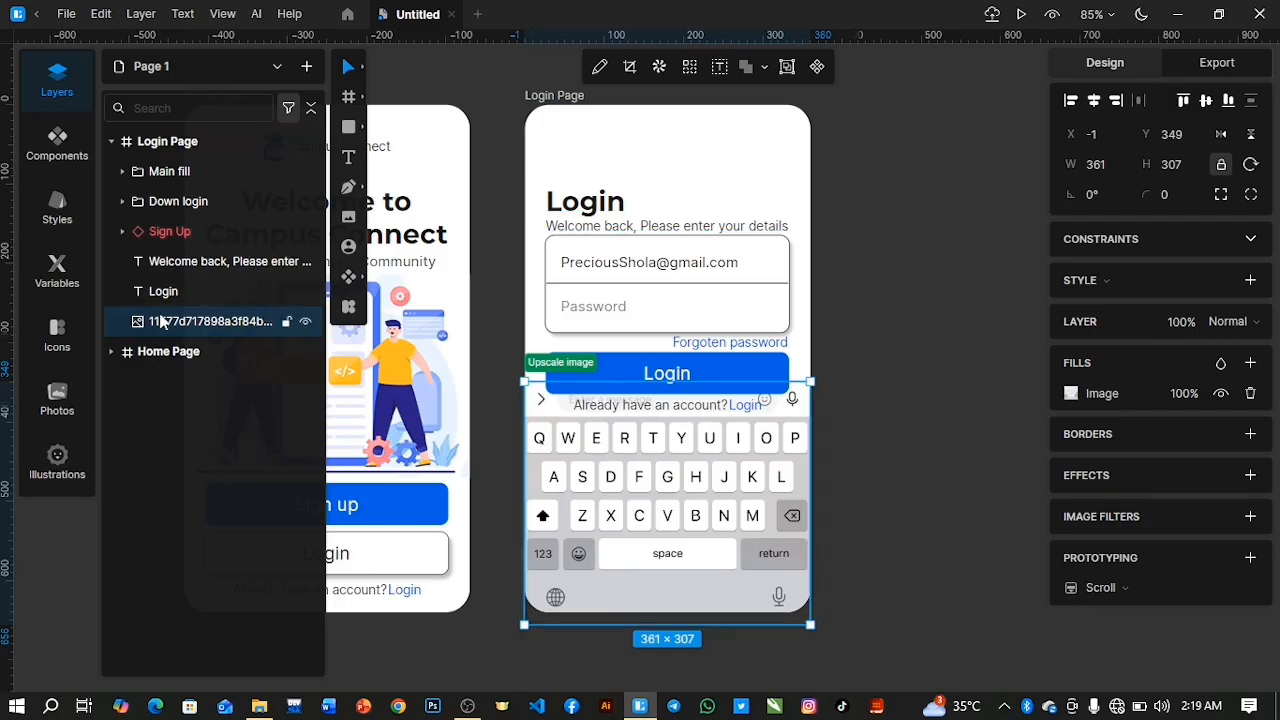
Draw a rectangle about 387 × 51 across the keyboard's message bar and place its layer directly above the keyboard image.
click(349, 128)
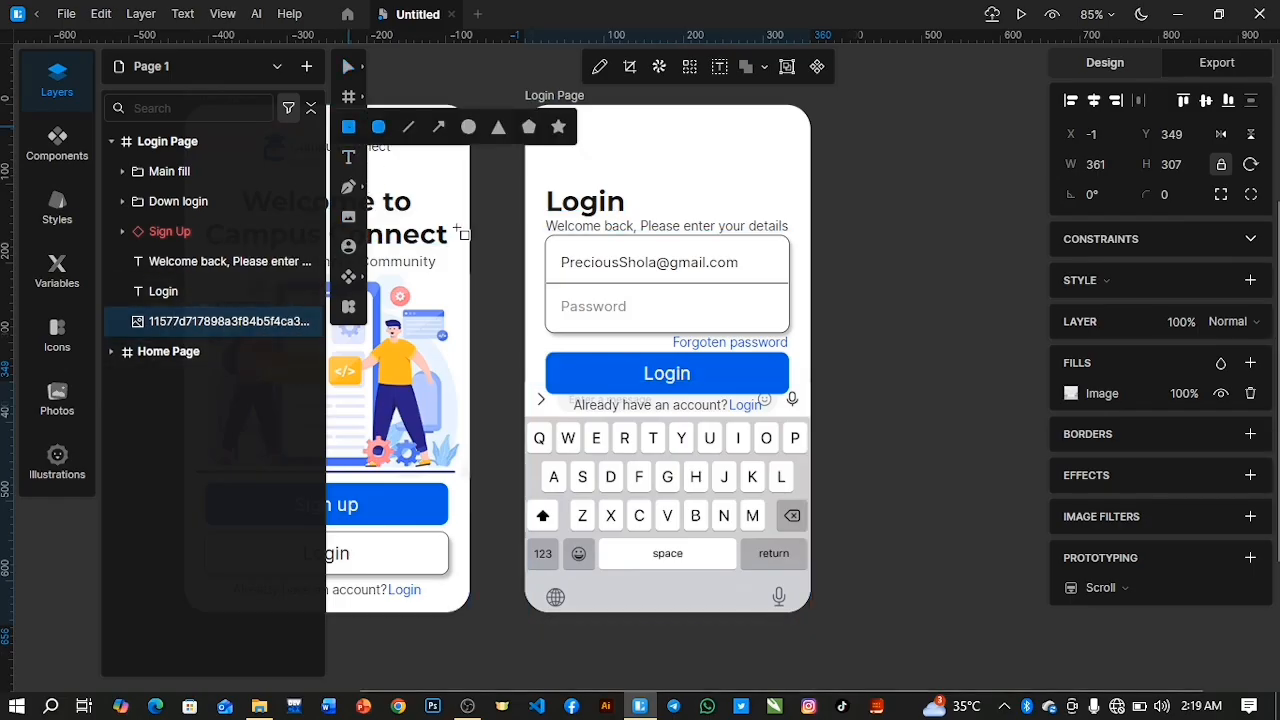
drag(521, 384, 832, 413)
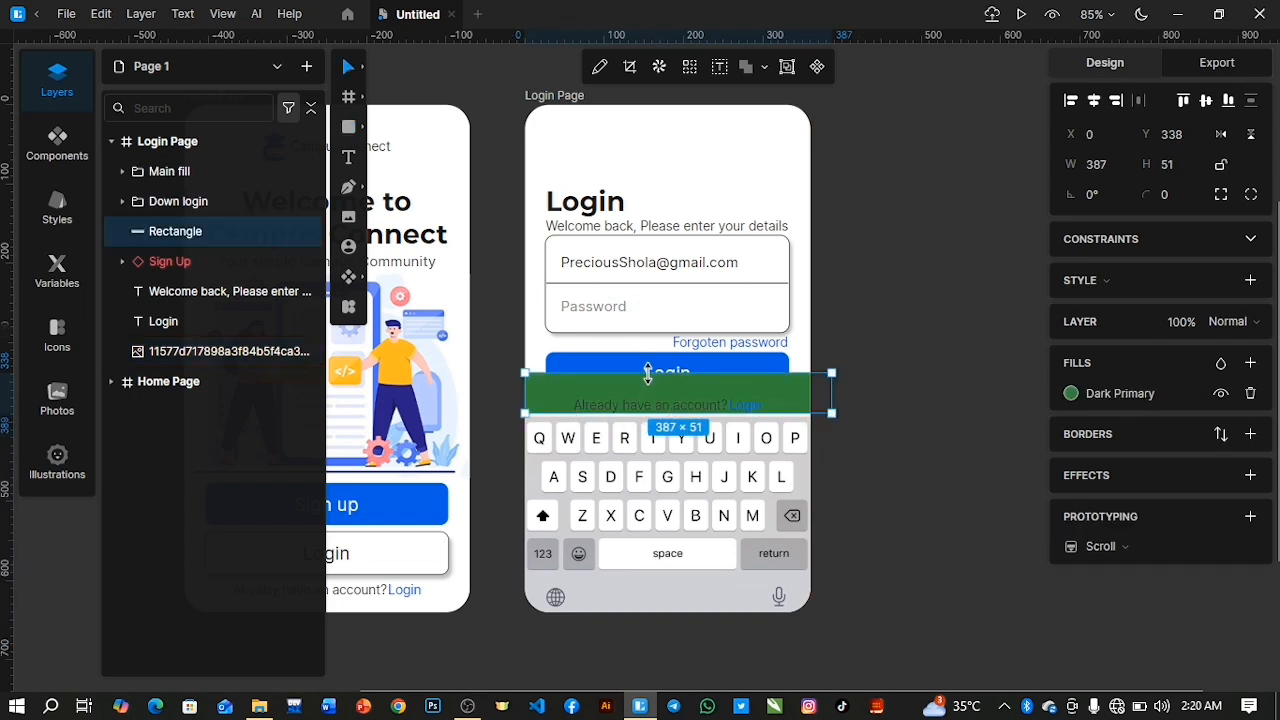
drag(250, 233, 240, 320)
Change the rectangle's fill colour to white (FFFFFF).
click(1071, 394)
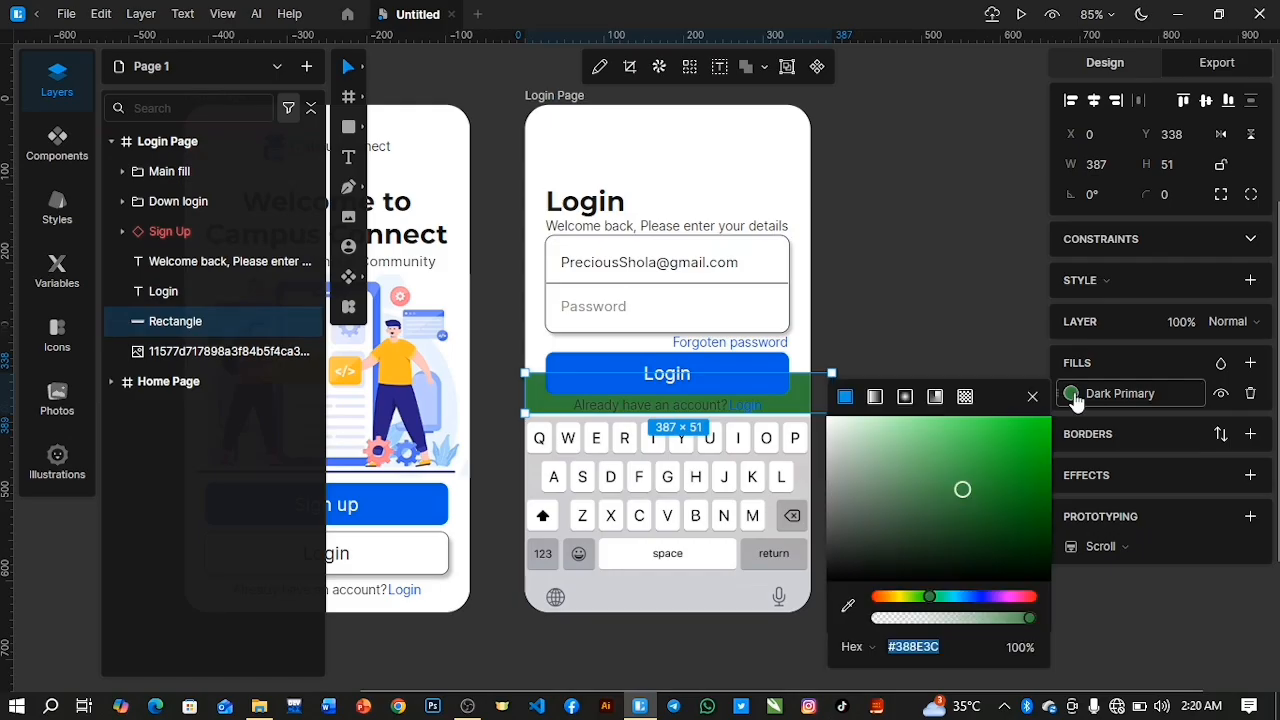
drag(880, 438, 803, 419)
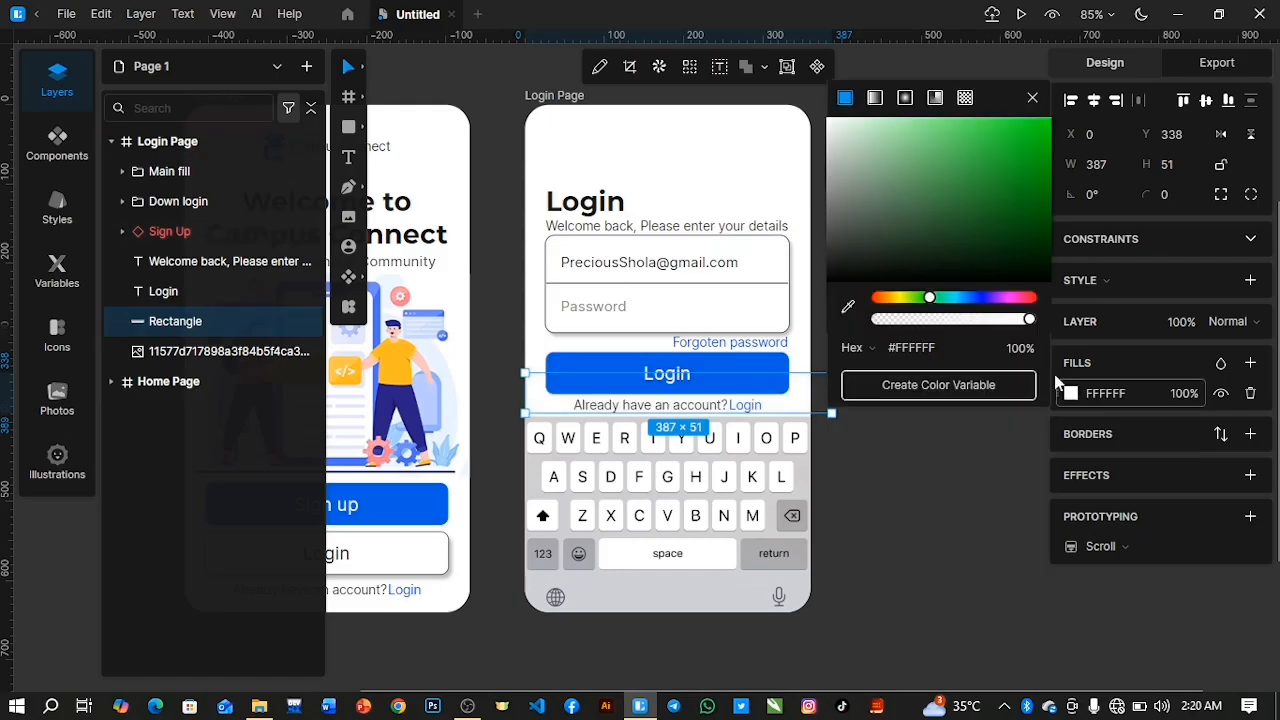
click(1032, 99)
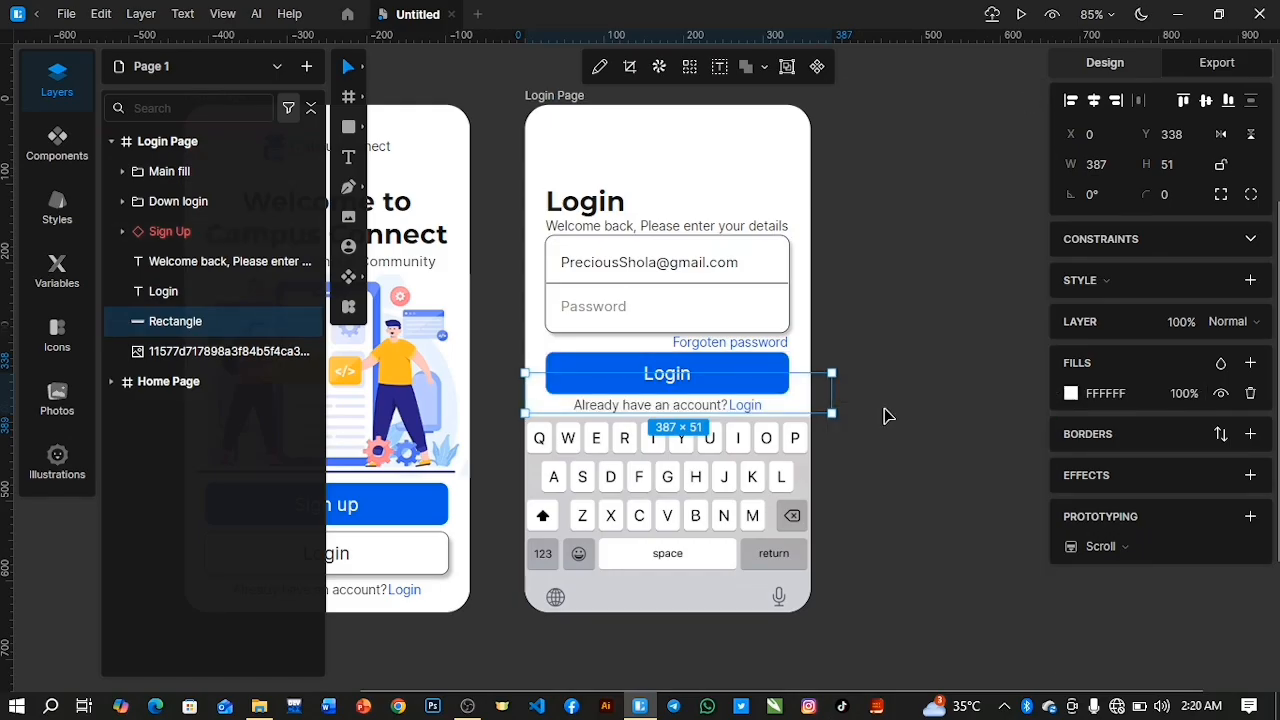
Nudge the white rectangle over the keyboard's message bar to X -13 and down to about Y 344.
key(Left)
key(Left)
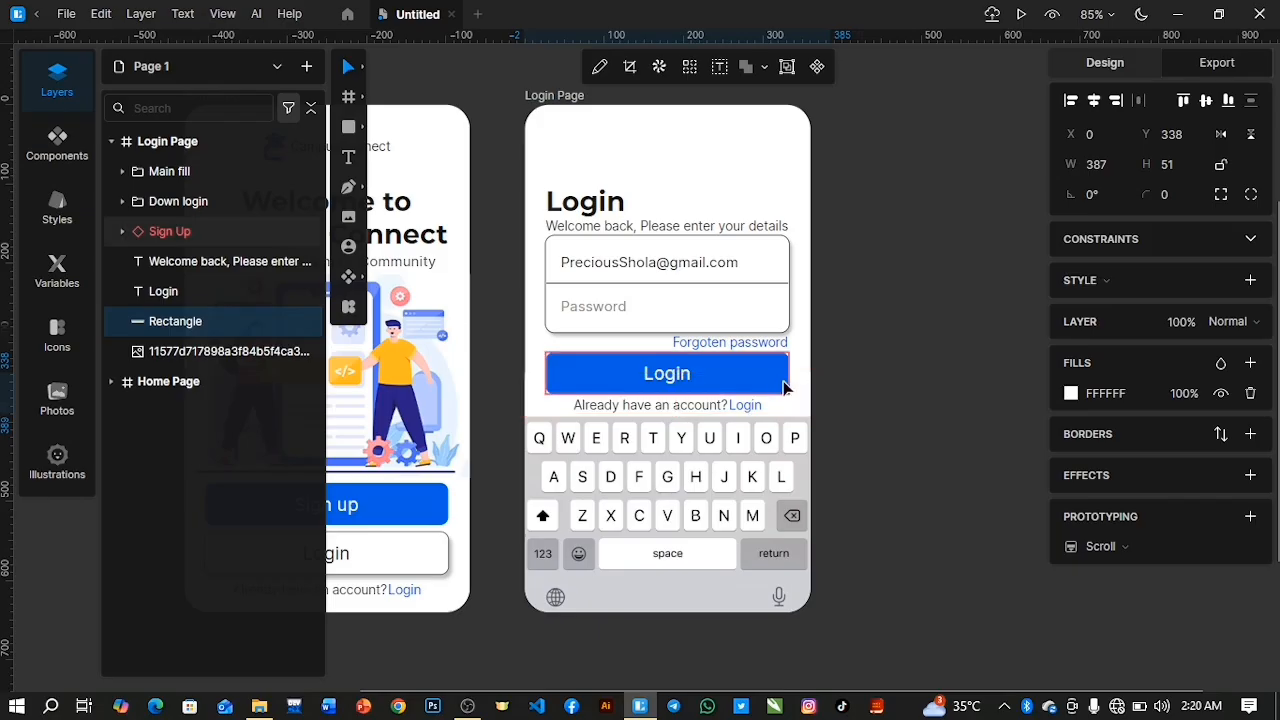
click(286, 323)
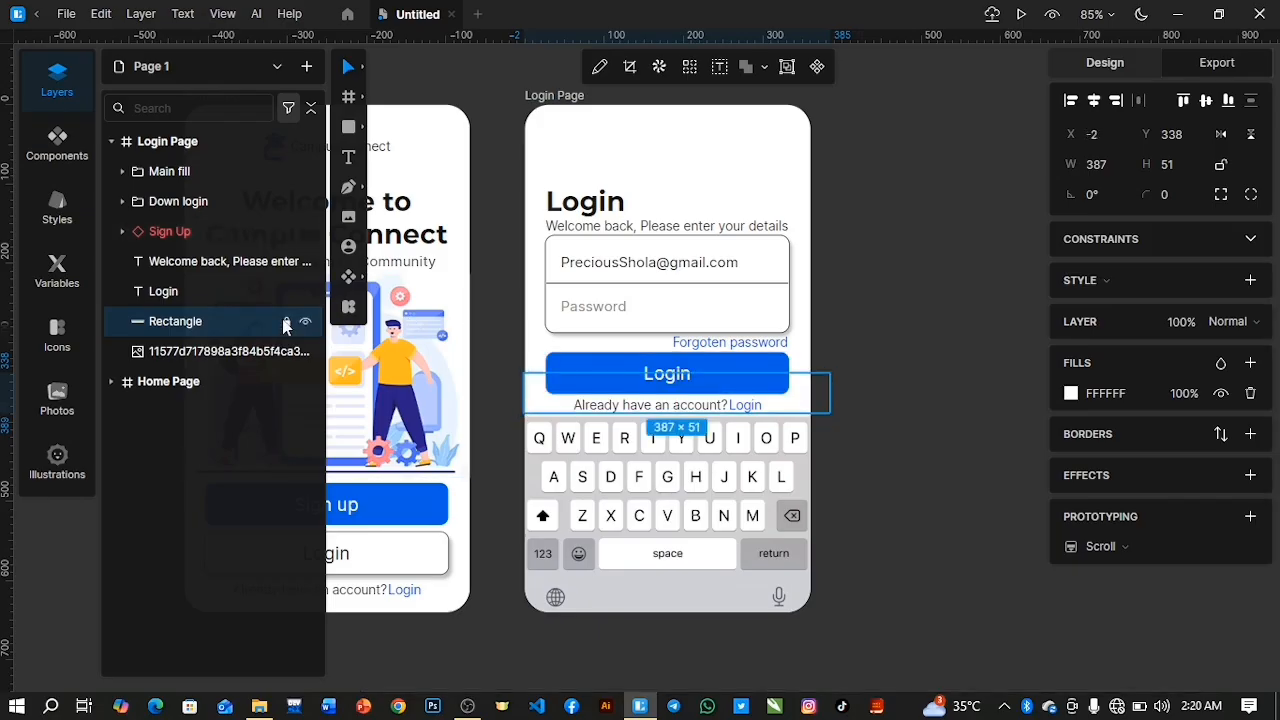
click(531, 406)
click(183, 334)
click(286, 322)
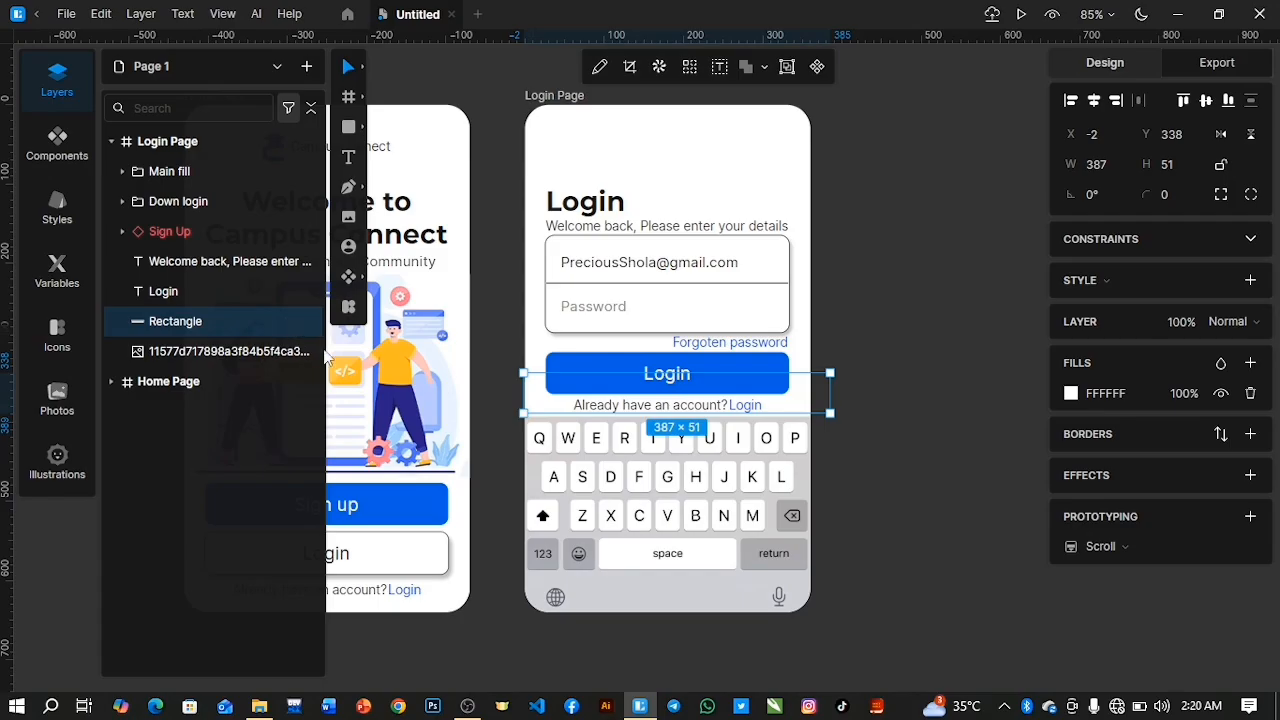
key(Left)
key(Left)
key(Left)
key(Left)
key(Down)
key(Down)
key(Down)
key(Down)
key(Down)
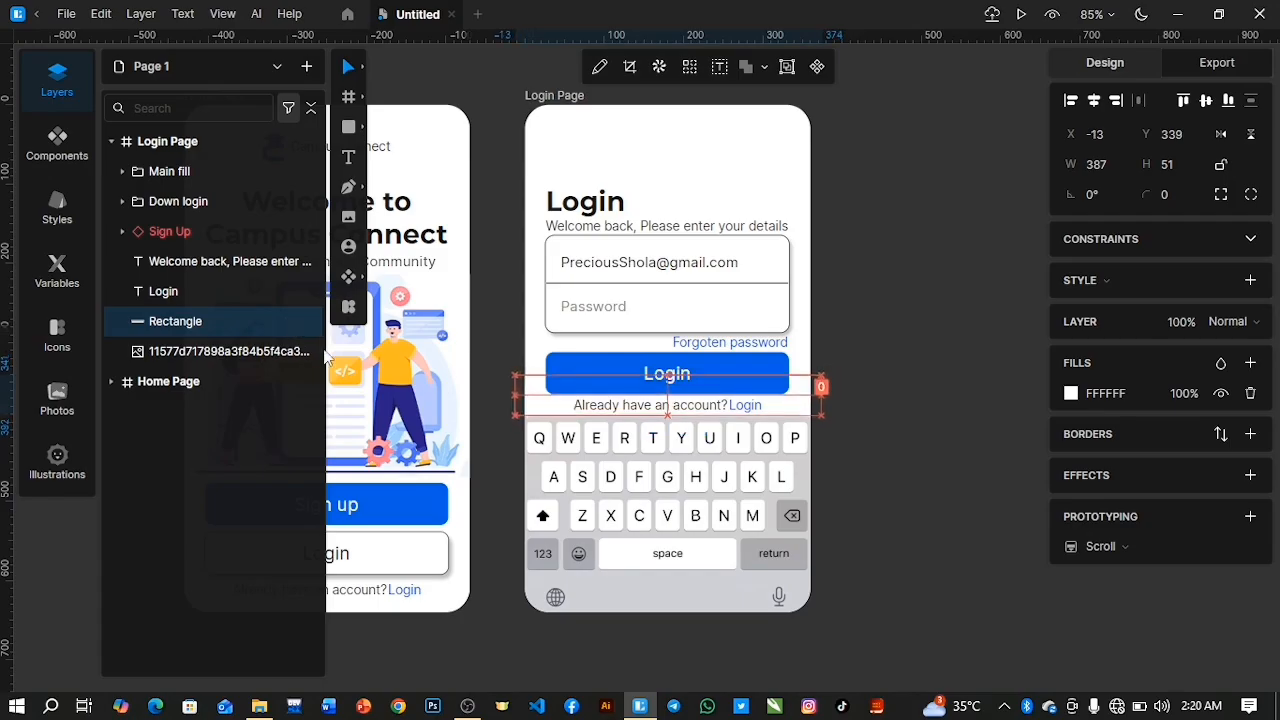
key(Down)
key(Down)
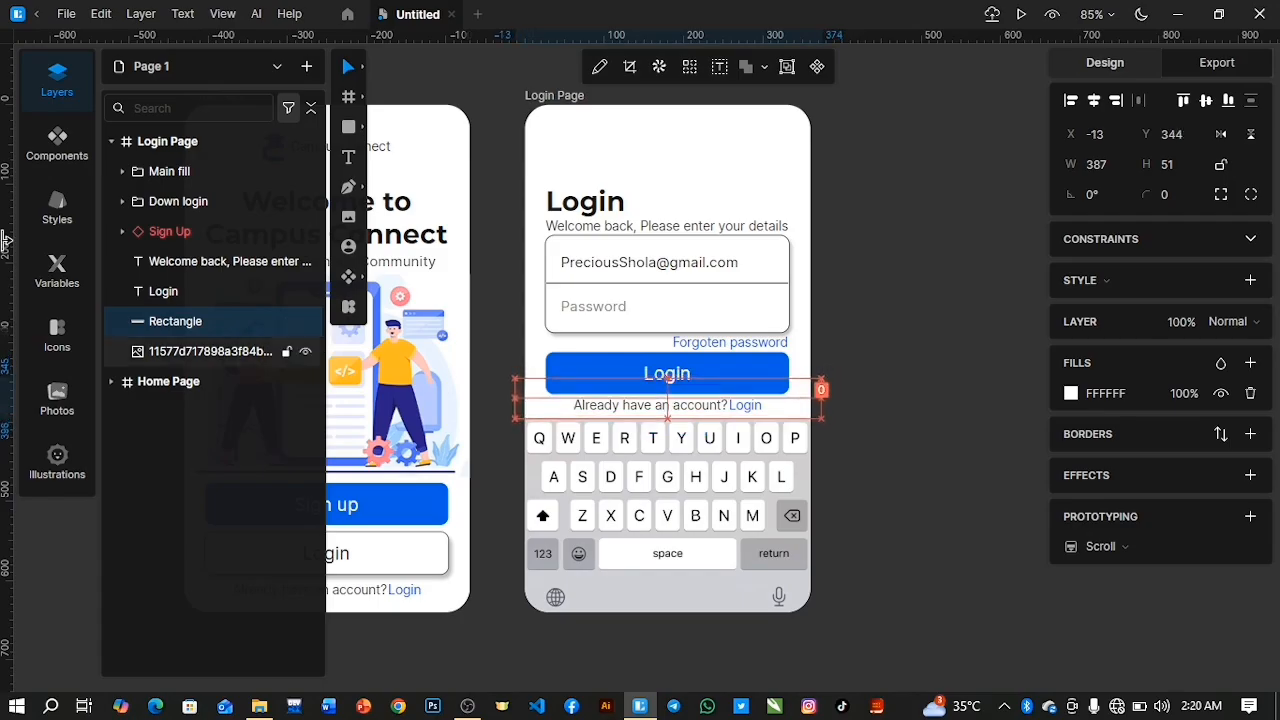
Place a horizontal guide across both pages, level with the top edge of the CampusConnect logo.
click(871, 473)
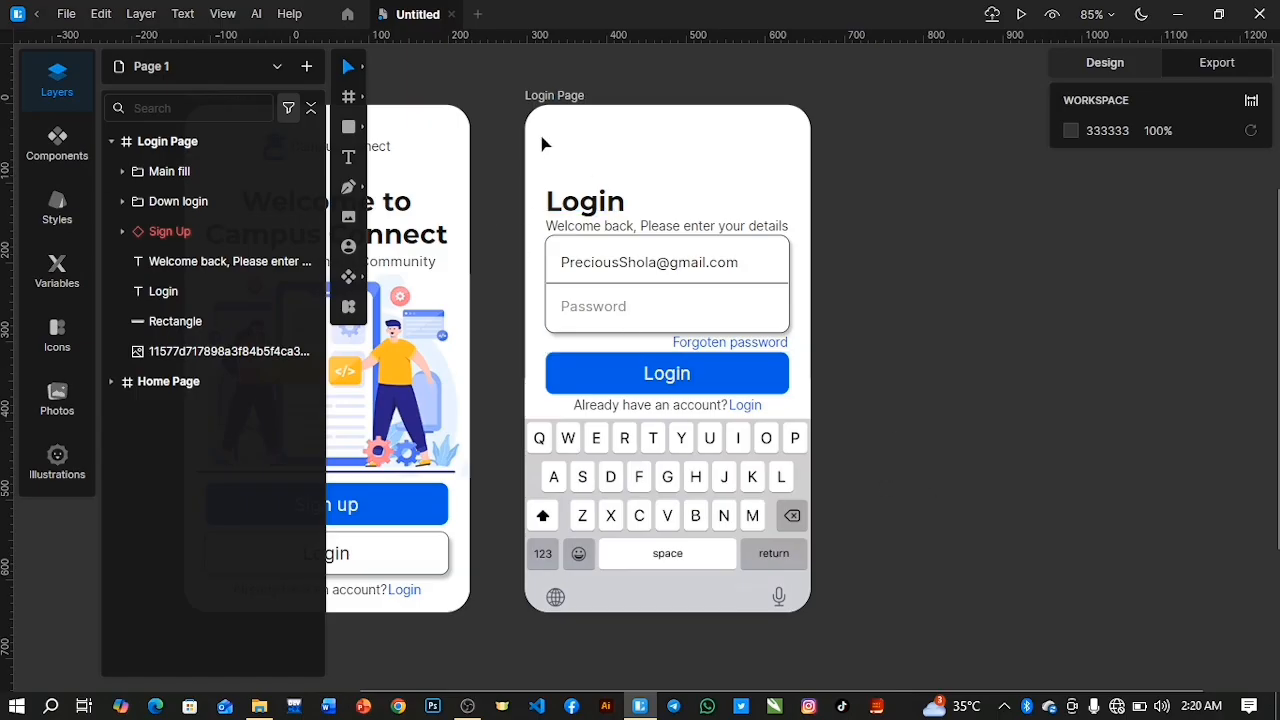
drag(517, 680, 372, 680)
drag(590, 38, 603, 131)
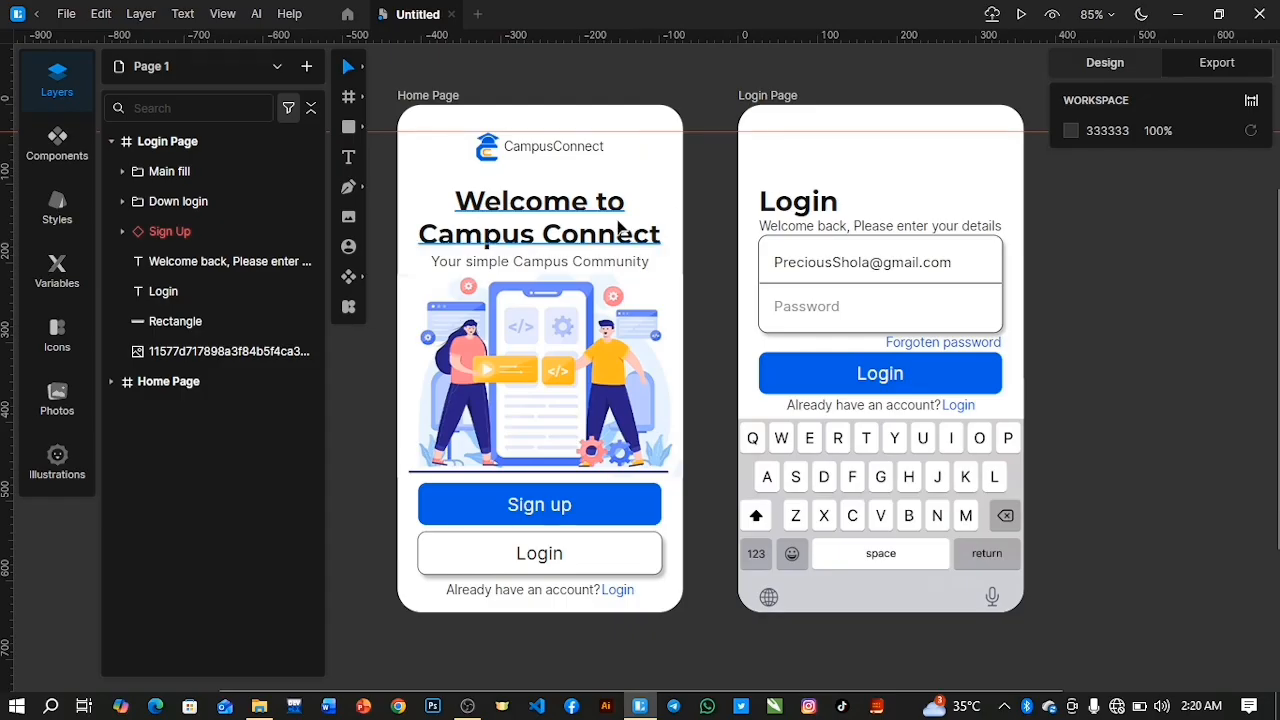
Draw a half-arrow vector with the Pen tool along the guide above the Login title, and flip it to point left at about 35 × 13.
scroll(845, 160, up, 5)
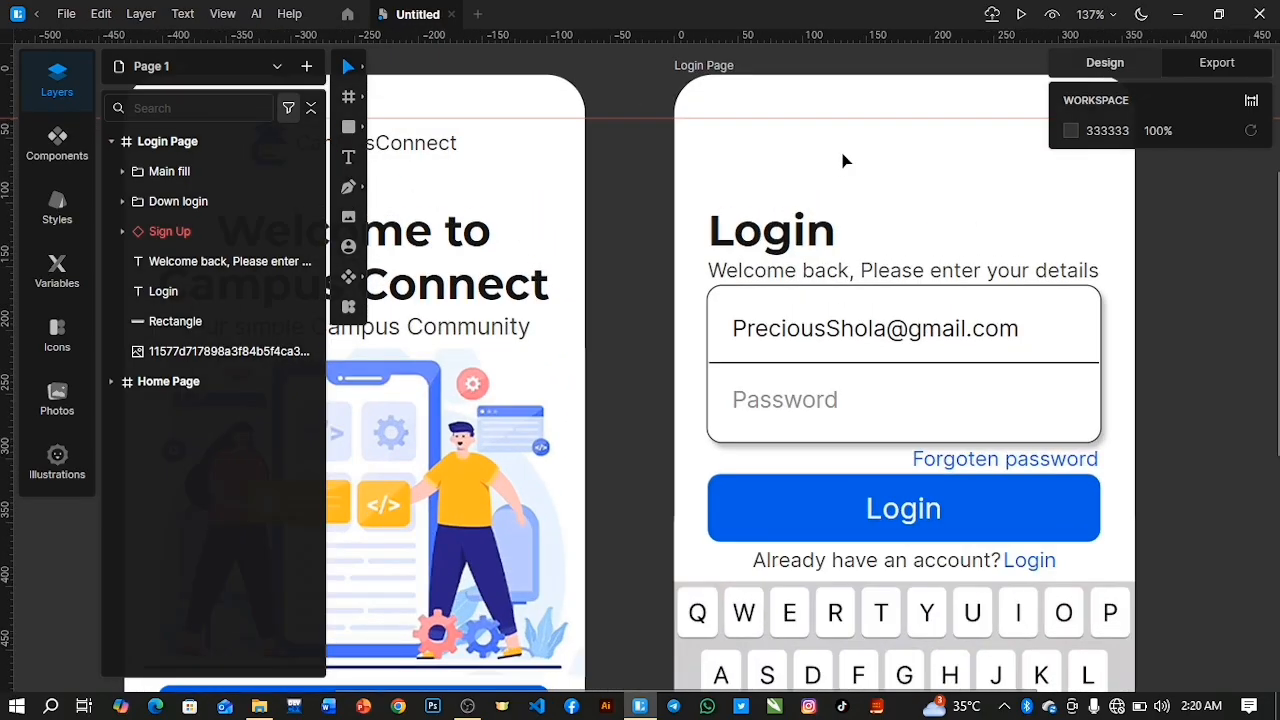
scroll(845, 160, up, 1)
scroll(575, 688, right, 2)
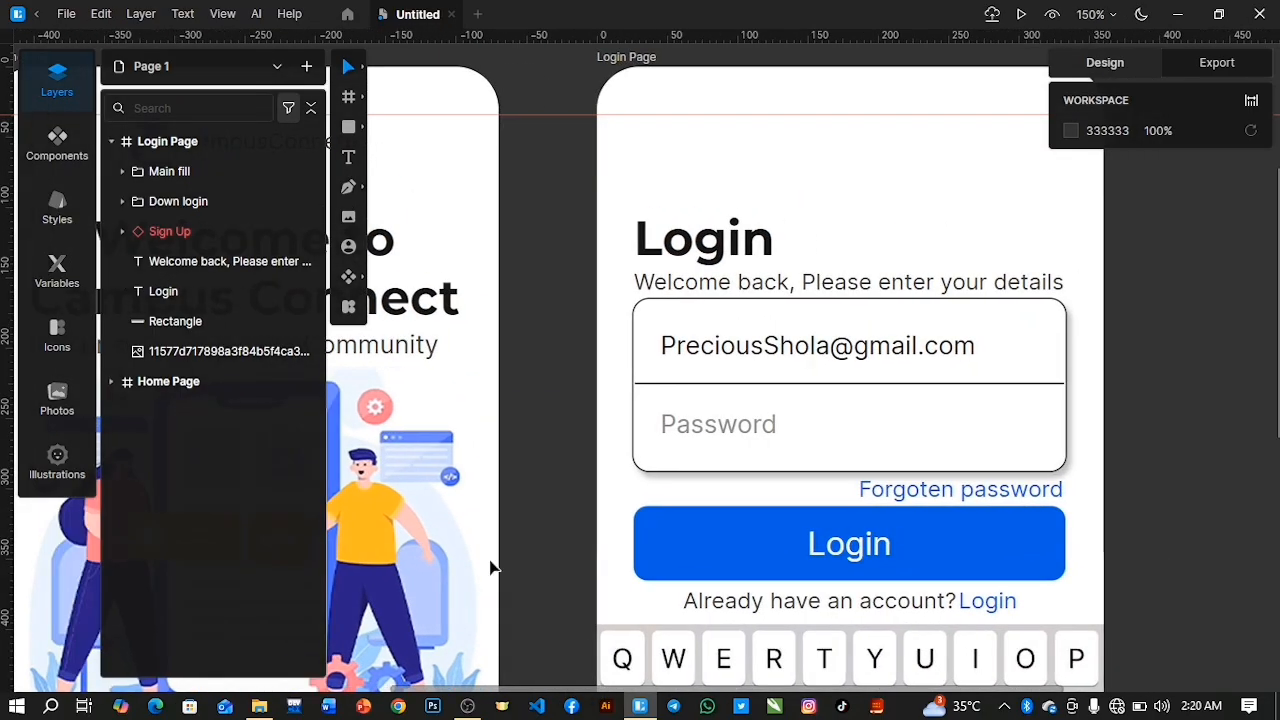
click(348, 191)
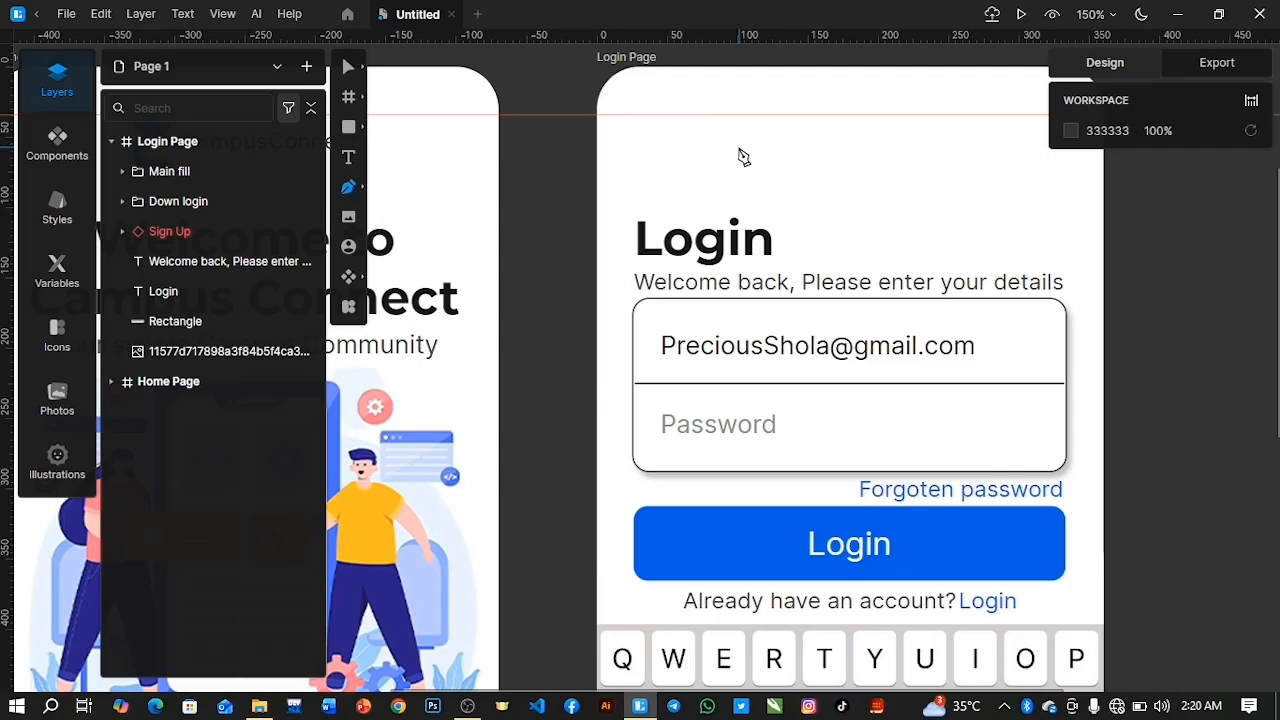
click(646, 116)
click(704, 117)
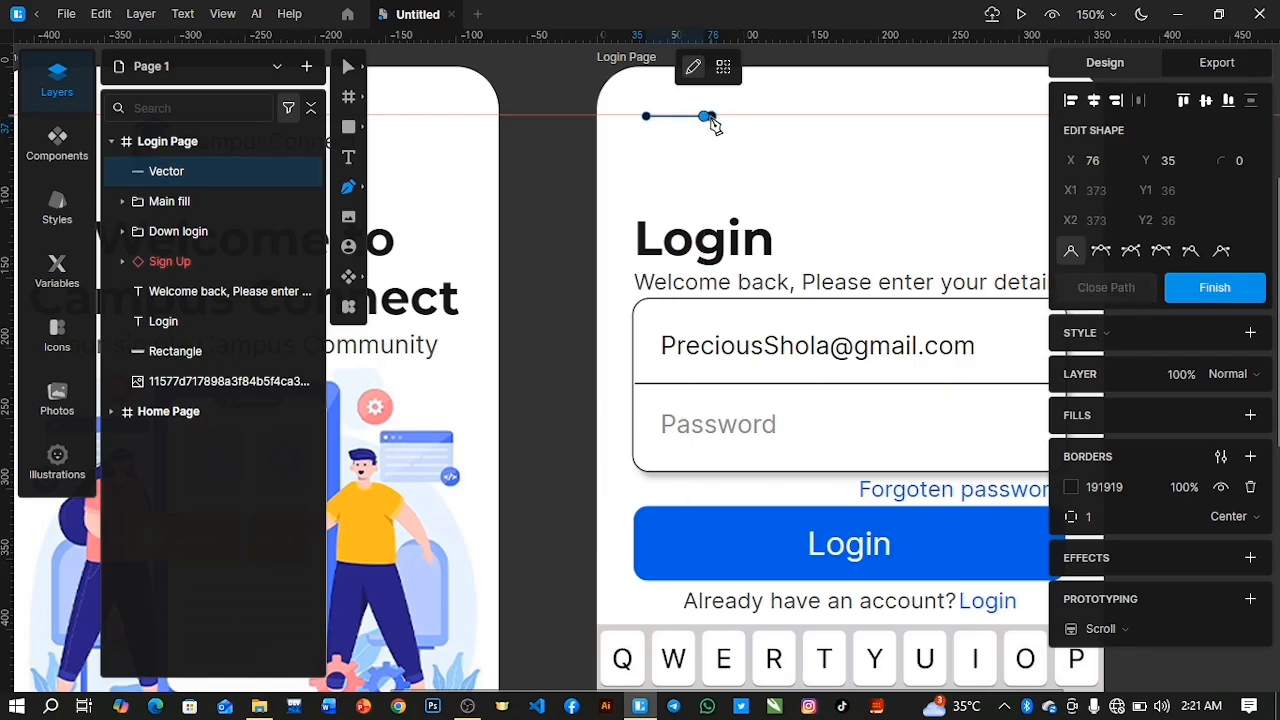
click(684, 100)
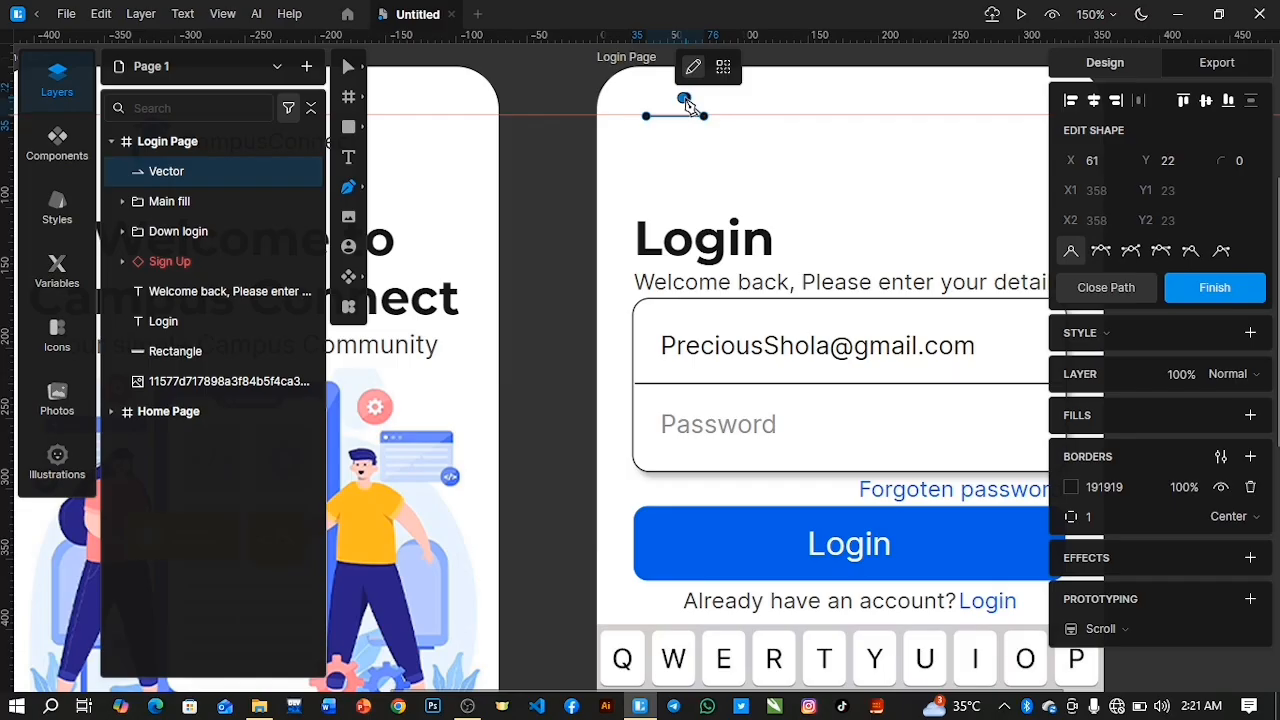
key(Return)
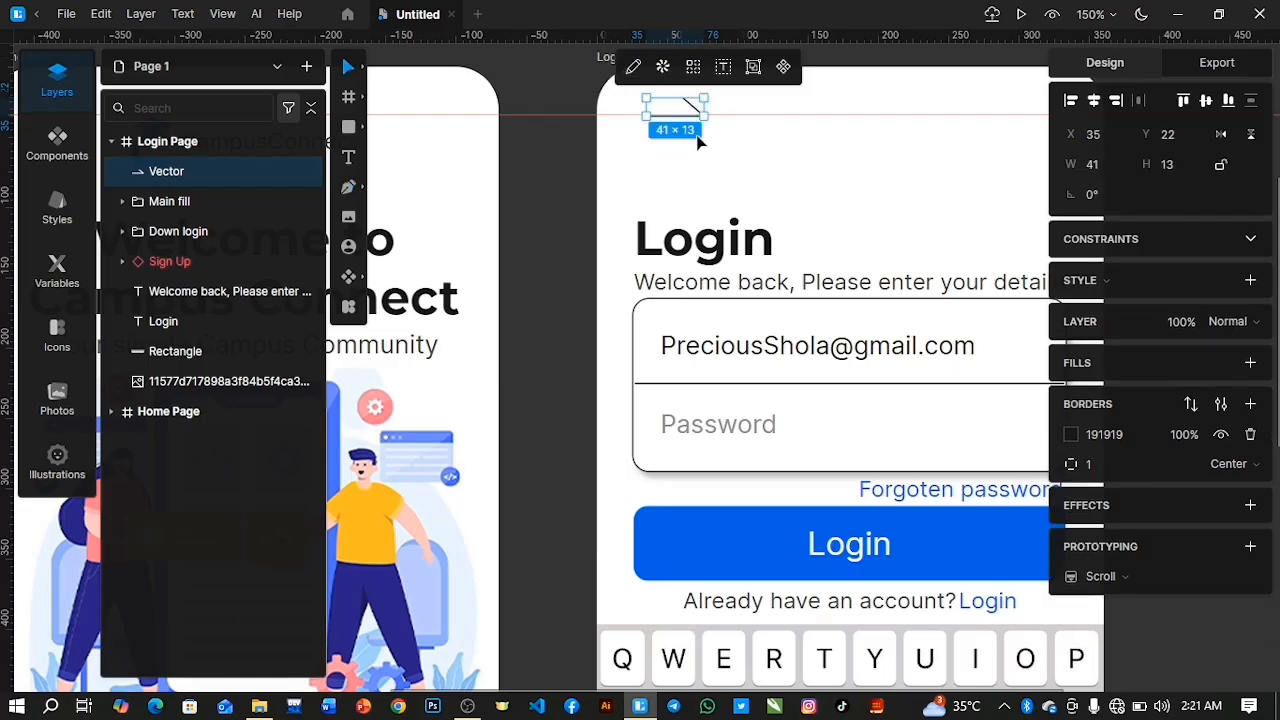
drag(684, 112, 616, 112)
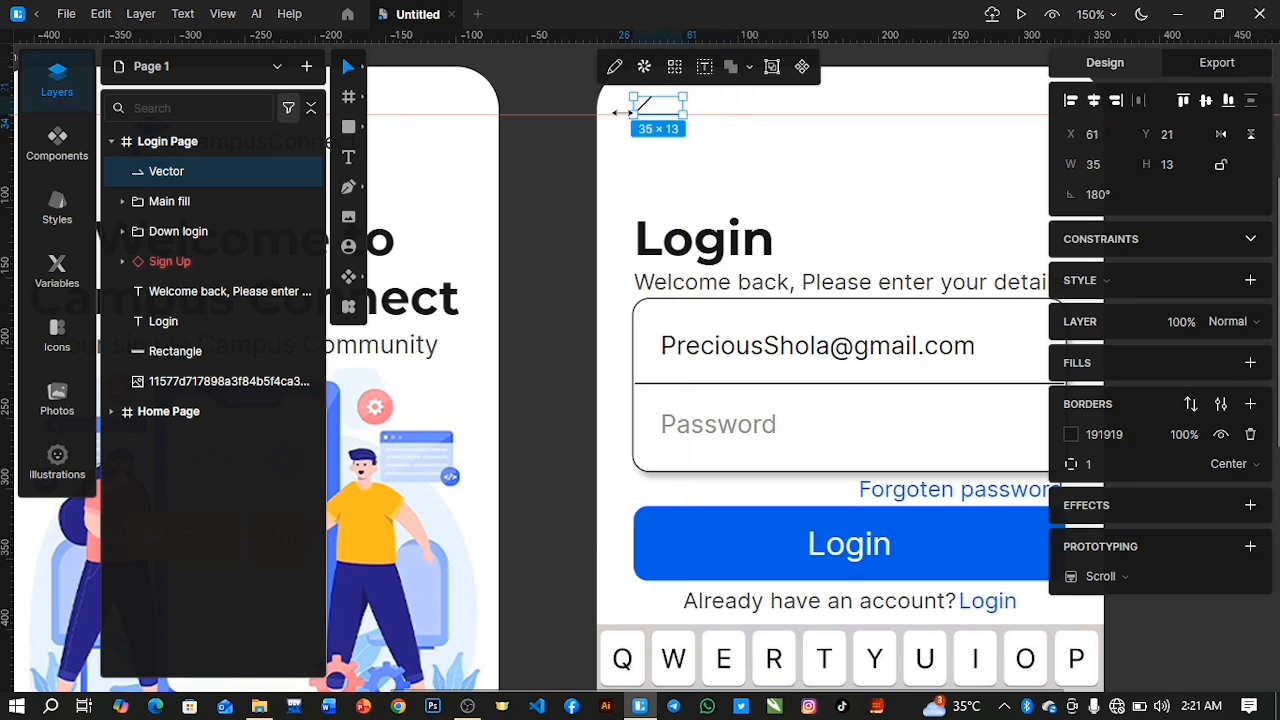
Duplicate the half-arrow, arrange the two as mirrored halves of a left-pointing arrow, and nudge the lower half up to Y 48.
key(ctrl+d)
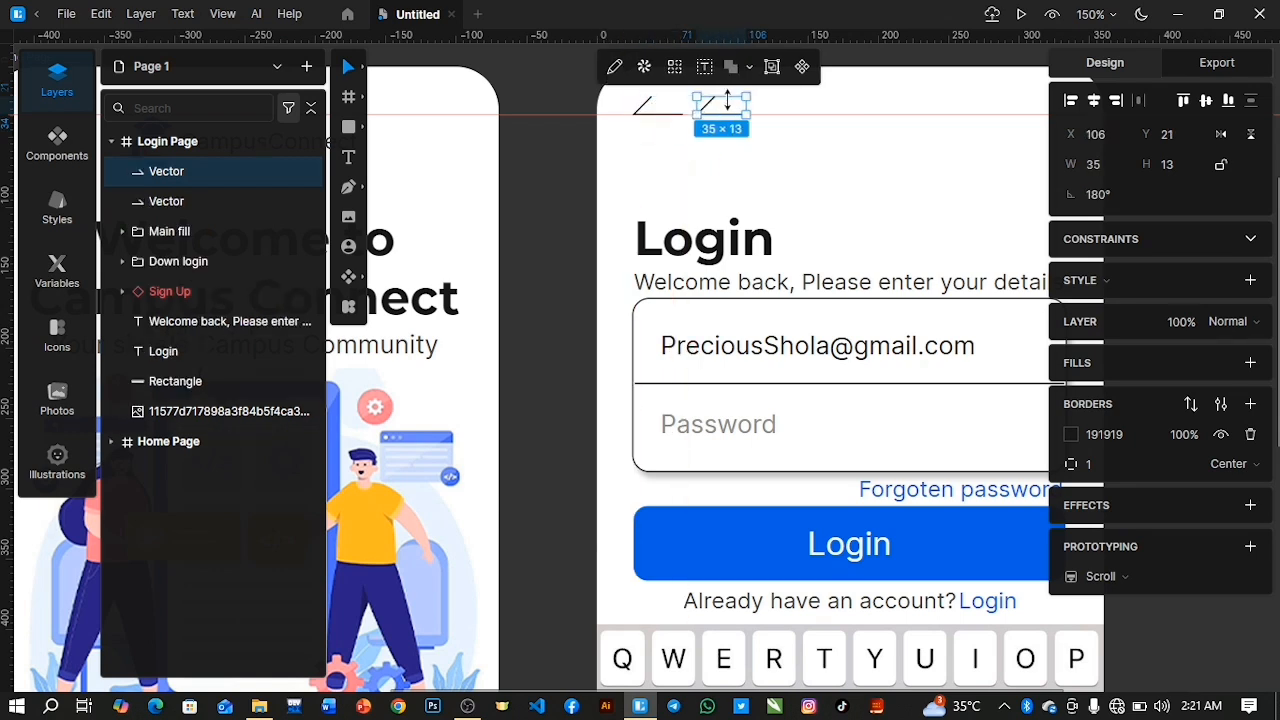
drag(719, 95, 651, 124)
click(754, 166)
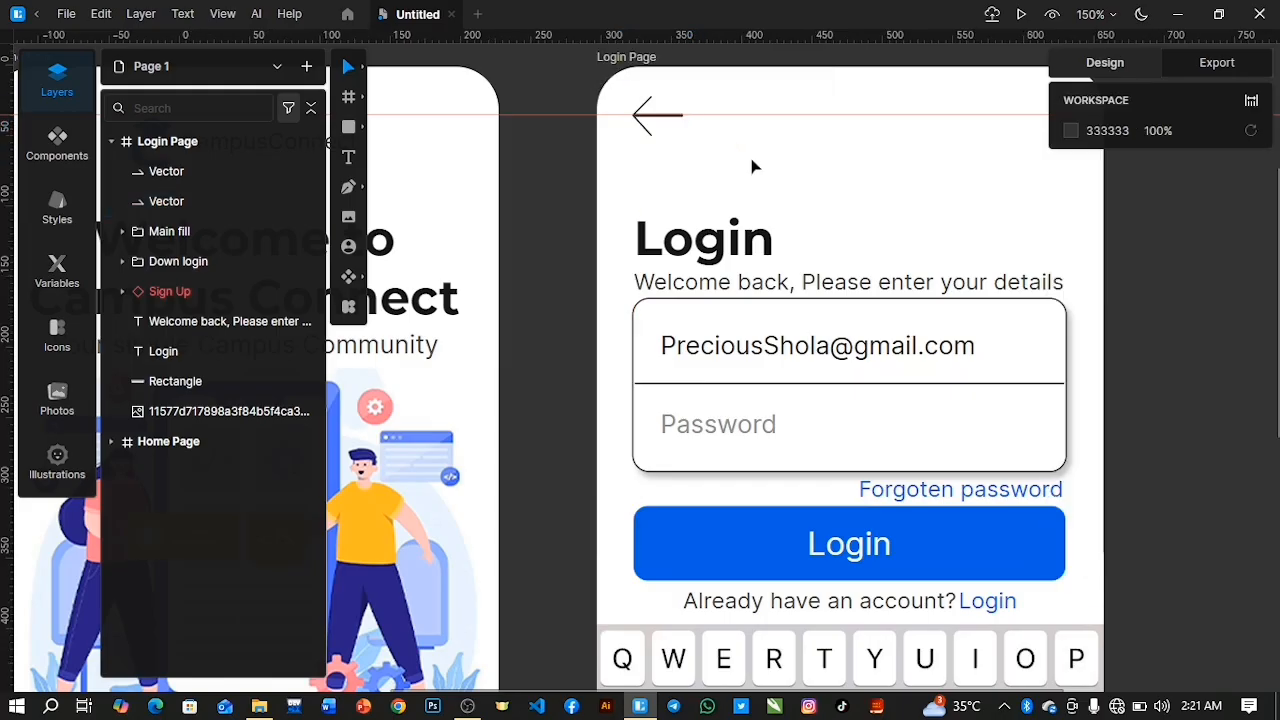
click(185, 202)
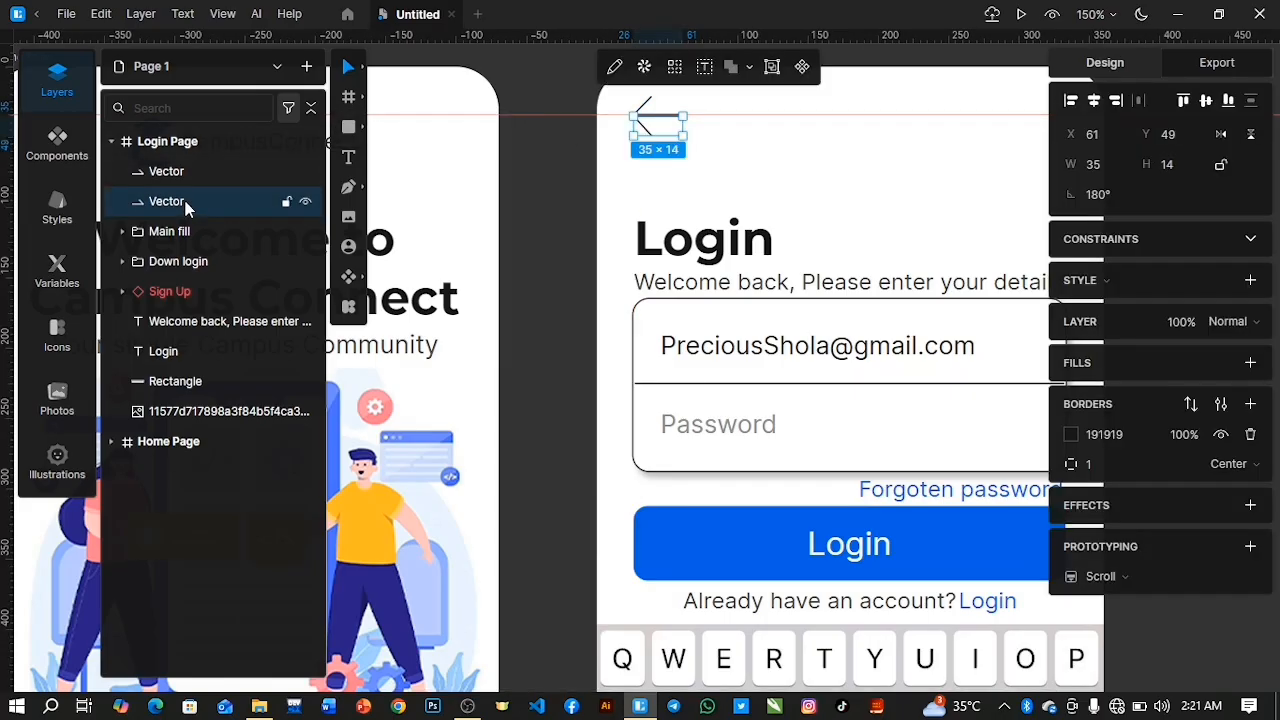
key(Up)
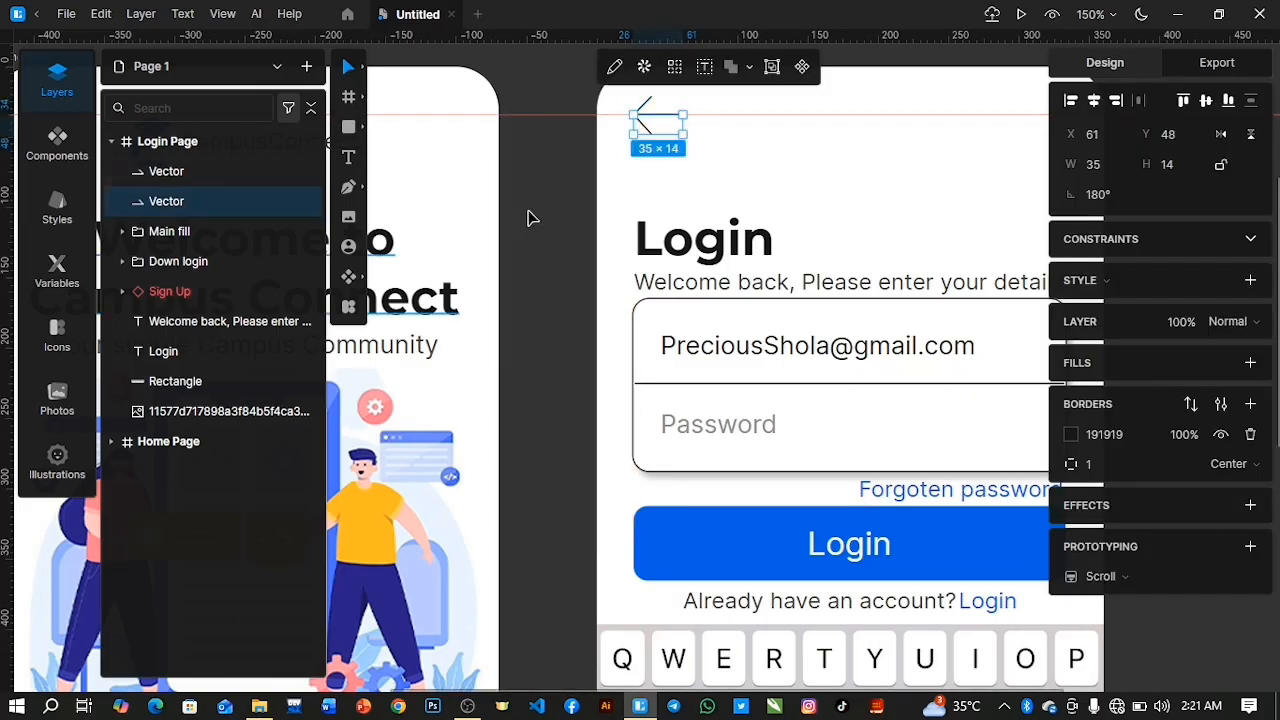
Reduce both arrow halves together to an overall 35 × 13.74 and move them up to Y 26, aligned with the Login title's left edge.
shift+click(193, 165)
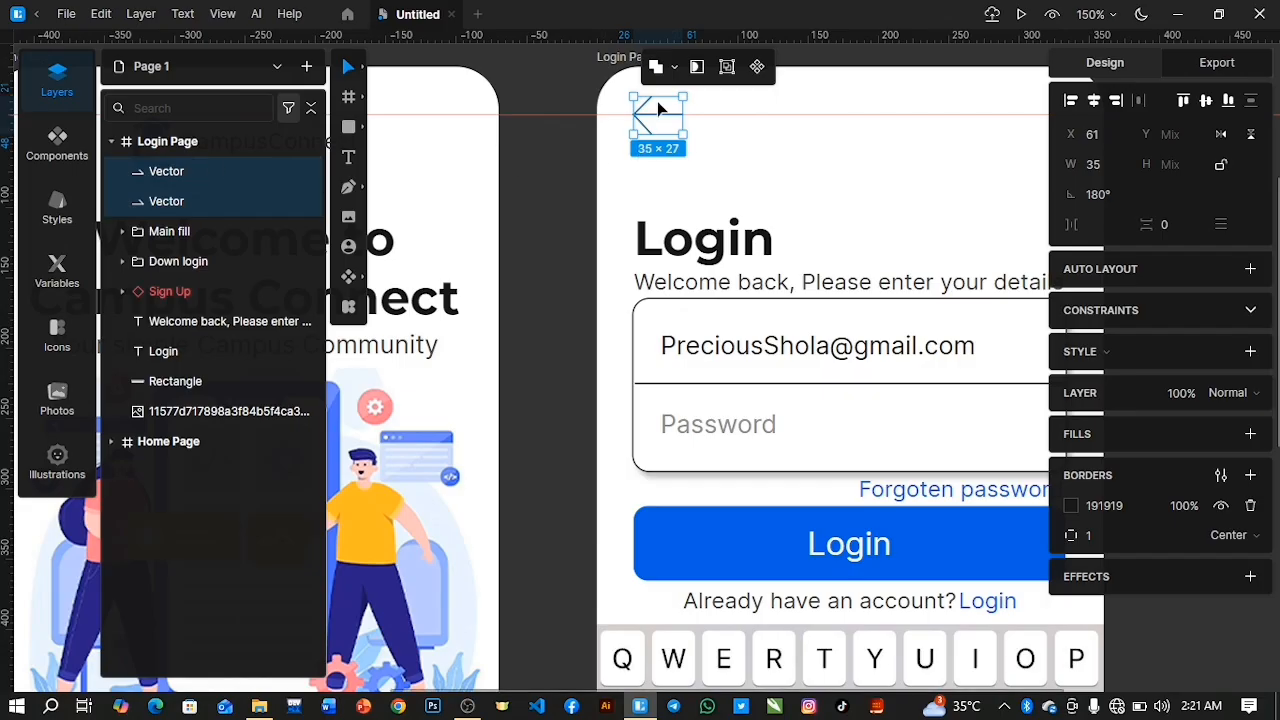
drag(659, 97, 658, 104)
key(Up)
key(Up)
key(Up)
key(Up)
key(Up)
key(Up)
key(Up)
key(Up)
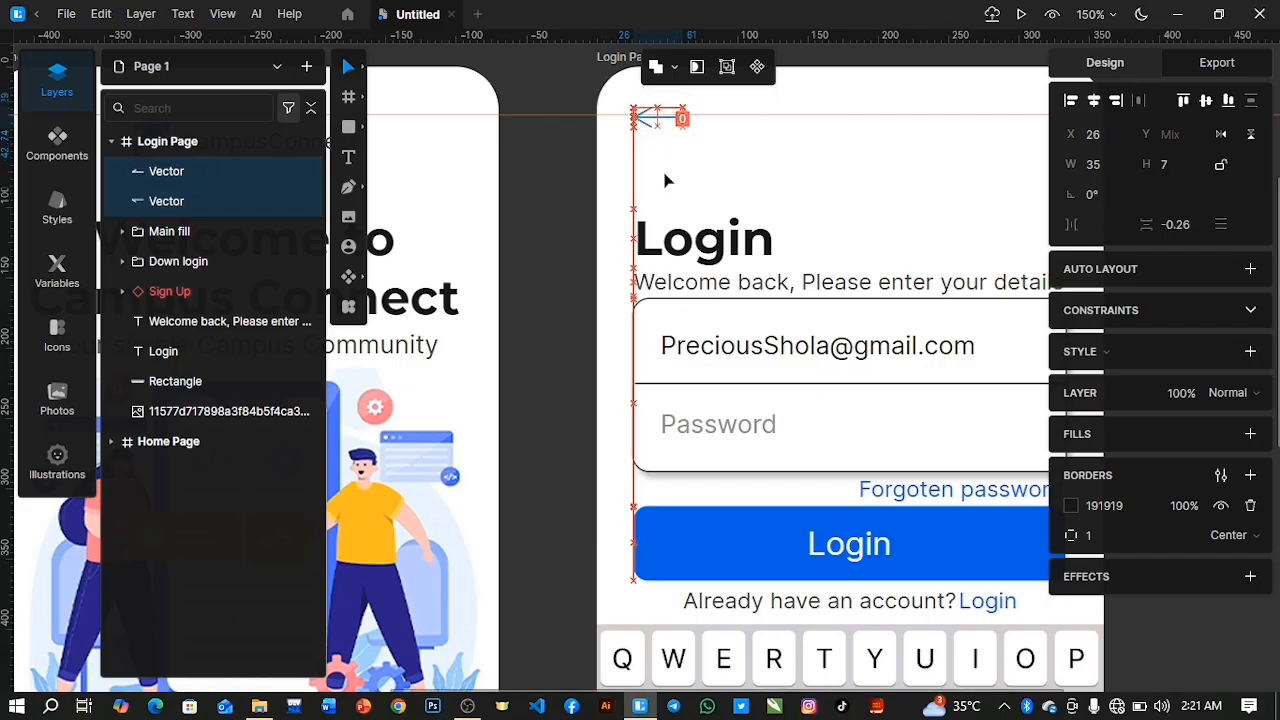
key(Left)
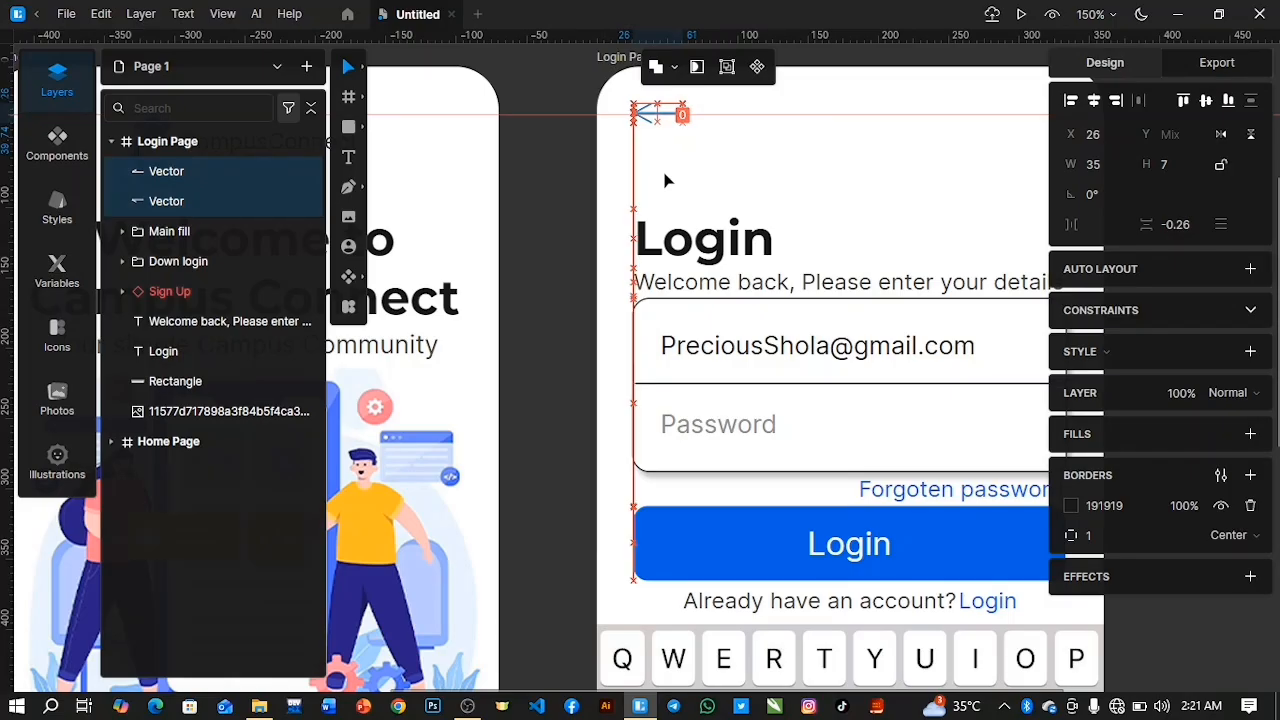
key(Right)
Group the two arrow vectors and rename the group as Back.
key(ctrl+g)
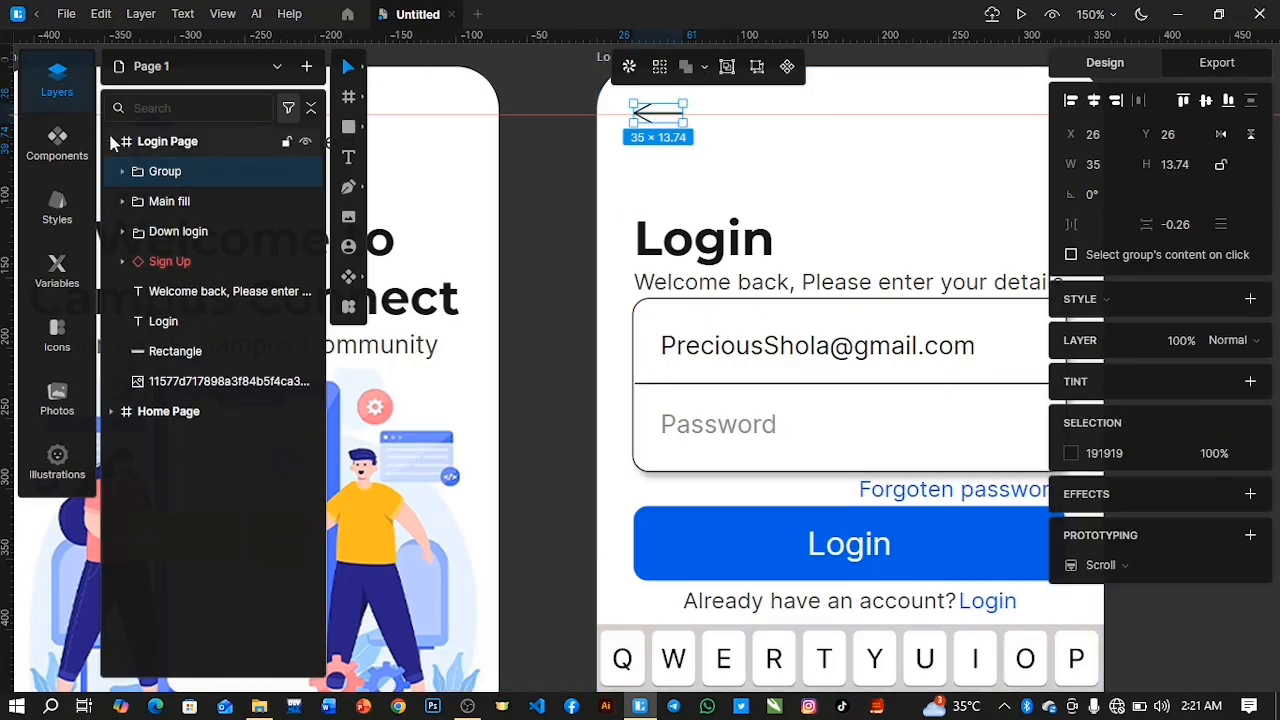
double_click(165, 172)
text(Back)
key(Return)
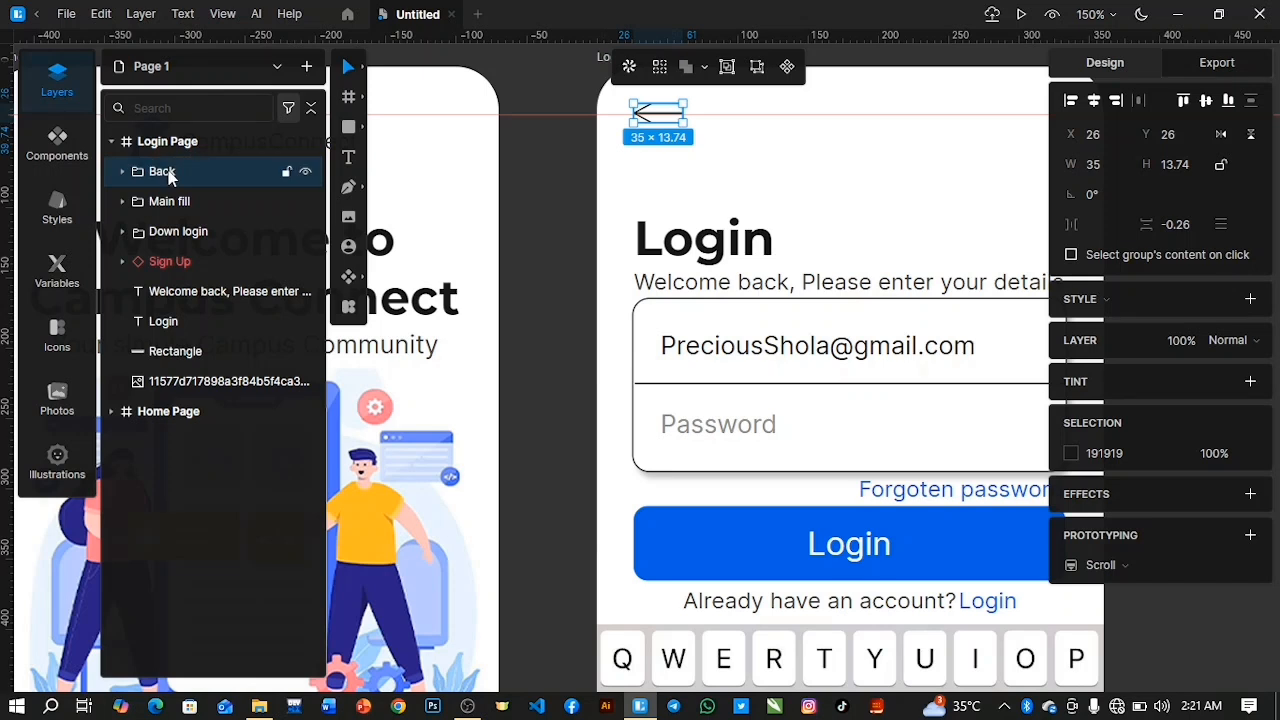
Move the Back arrow group down to Y 35.
key(Down)
key(Down)
key(Down)
key(Down)
key(Down)
key(Down)
key(Down)
key(Down)
key(Down)
key(Down)
key(Down)
key(Down)
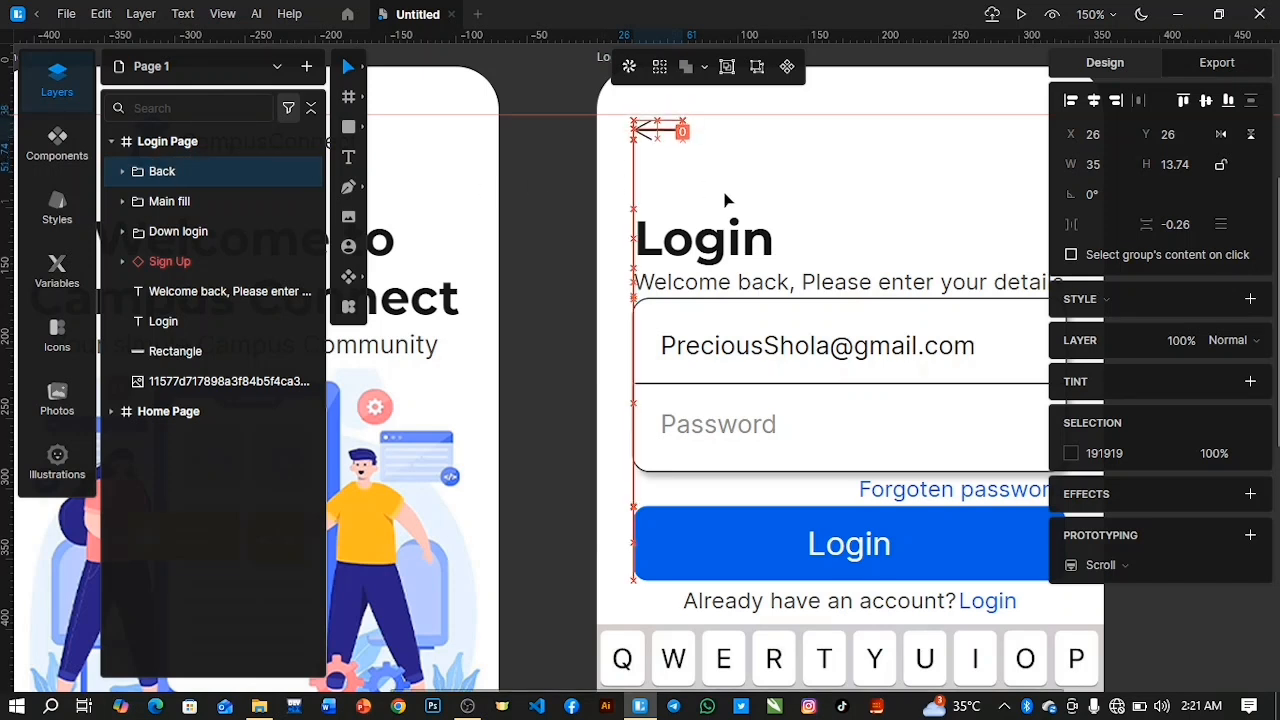
key(Up)
key(Up)
key(Up)
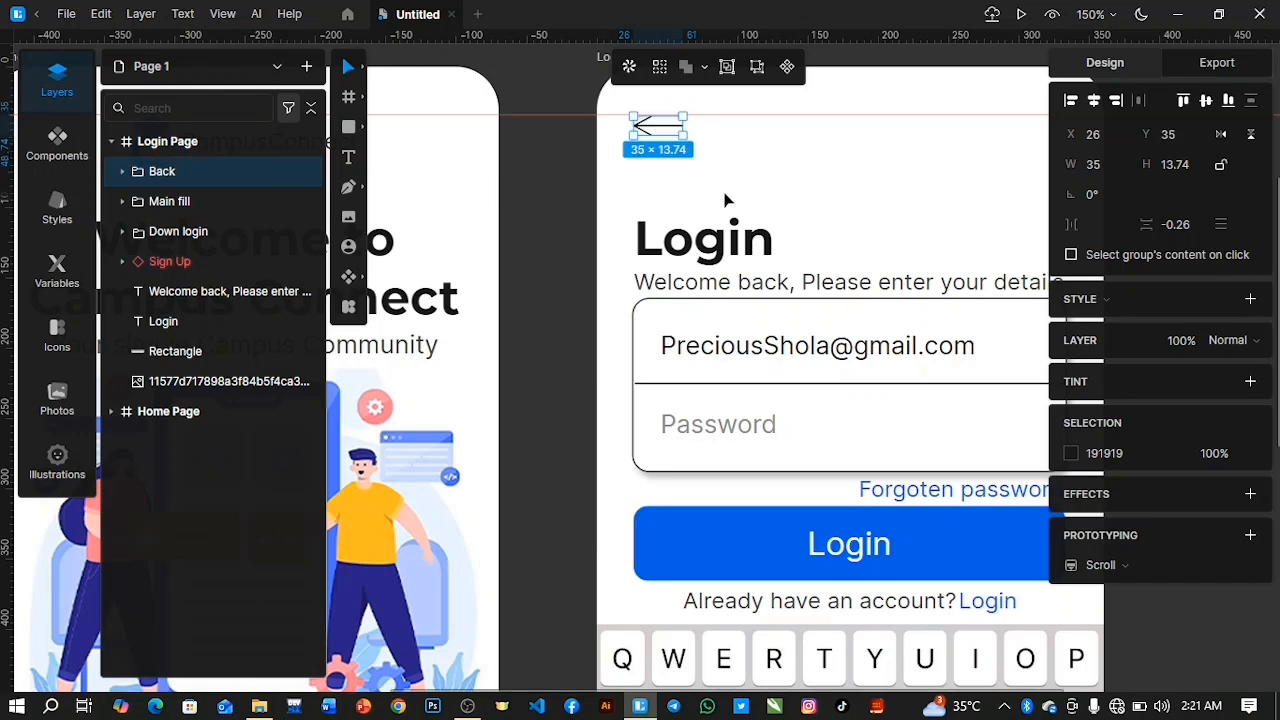
Align the Back arrow's vertical centre with the Home Page's Logo group, and collapse both pages in the layer list.
click(111, 411)
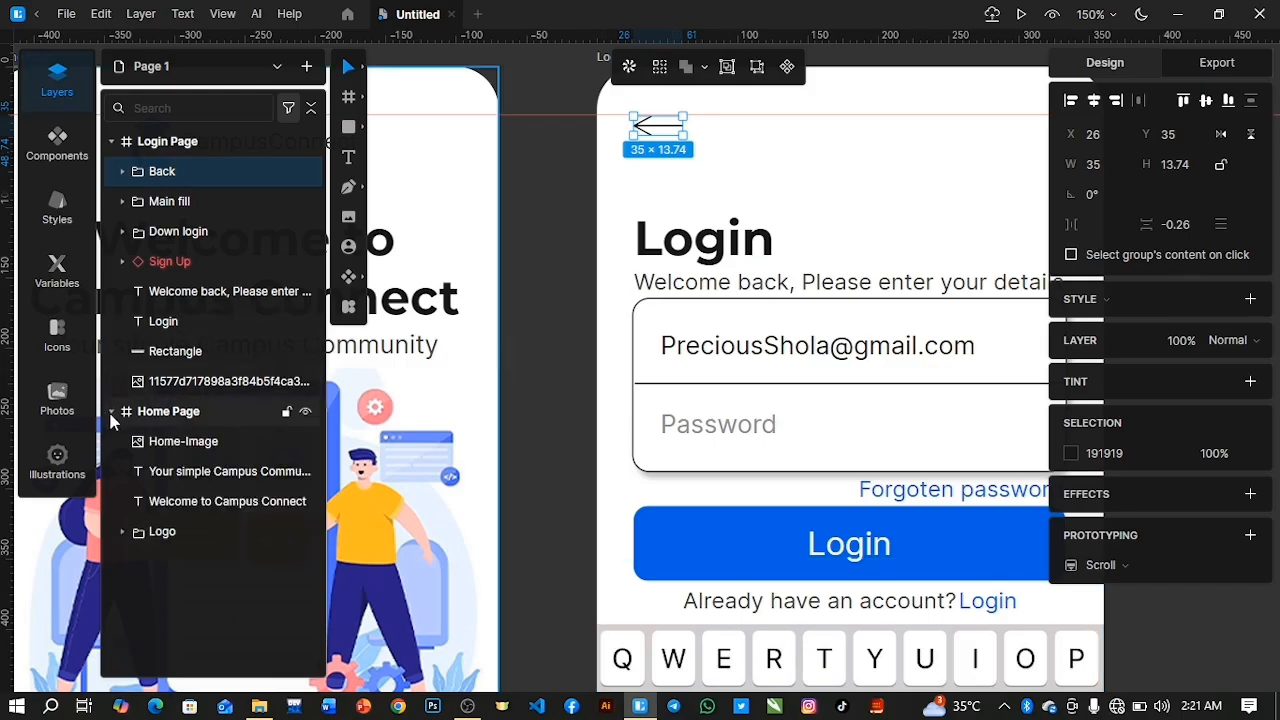
shift+click(184, 533)
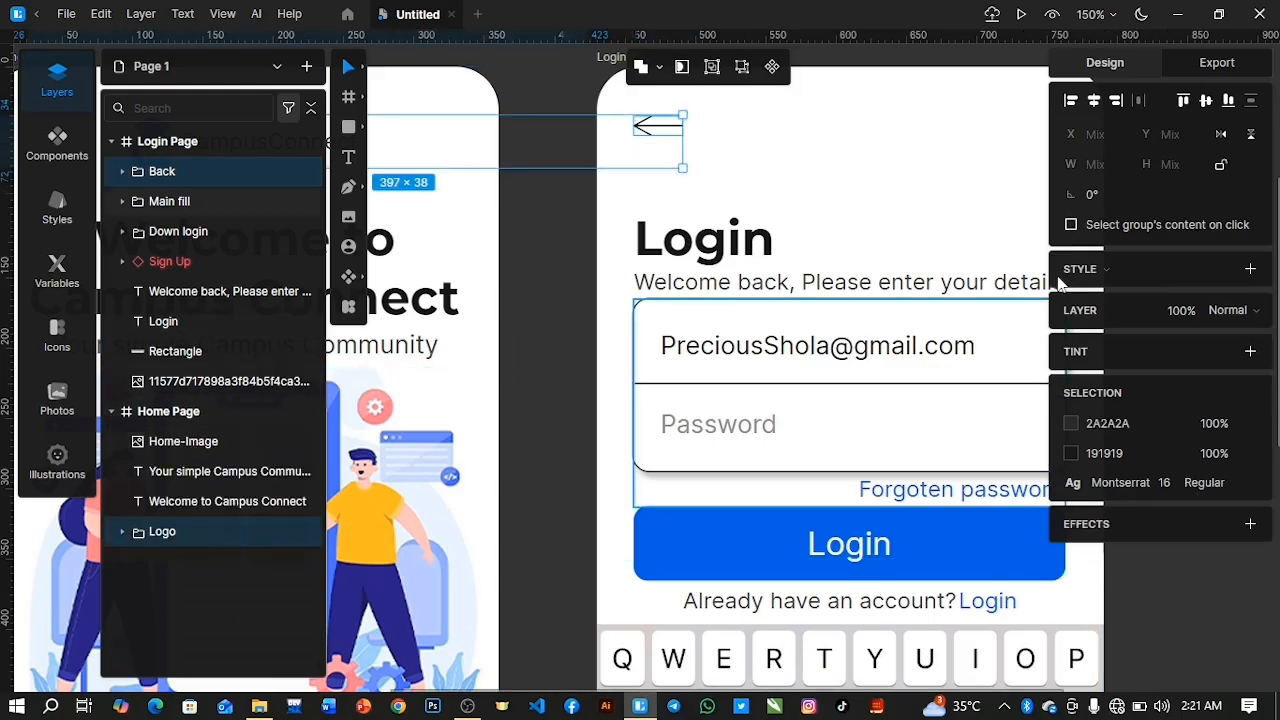
click(1207, 102)
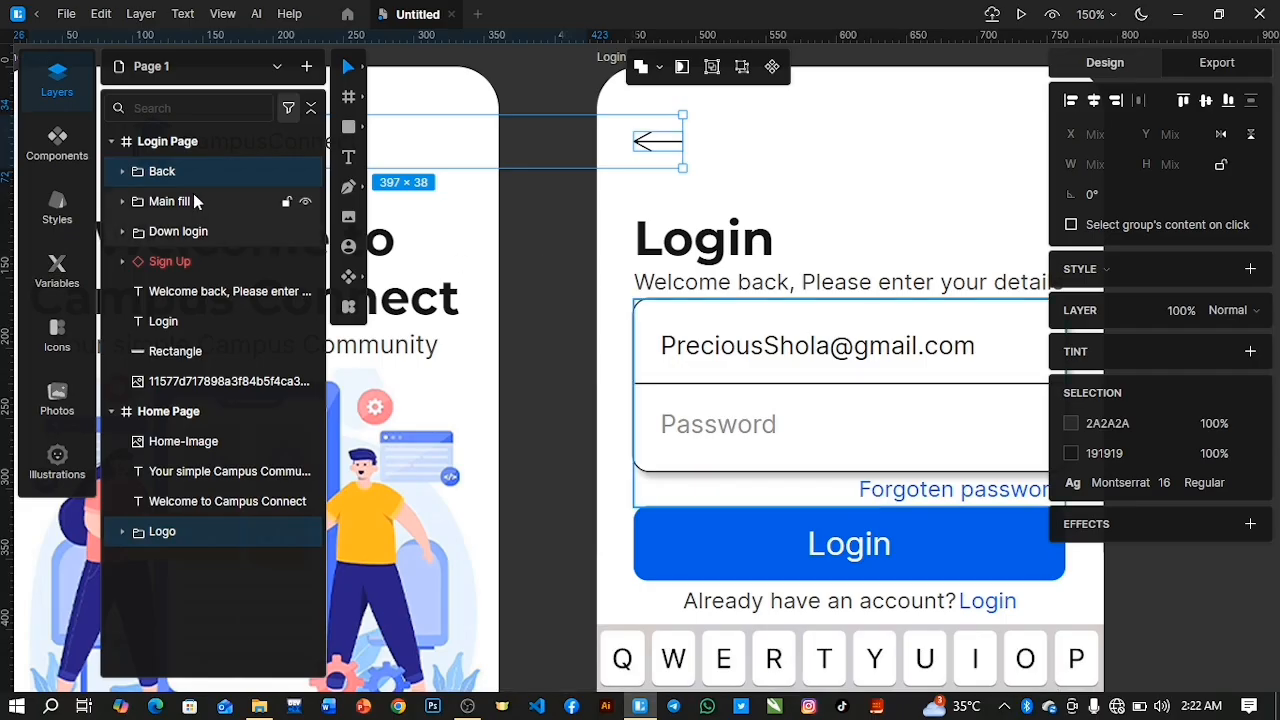
click(111, 141)
click(111, 171)
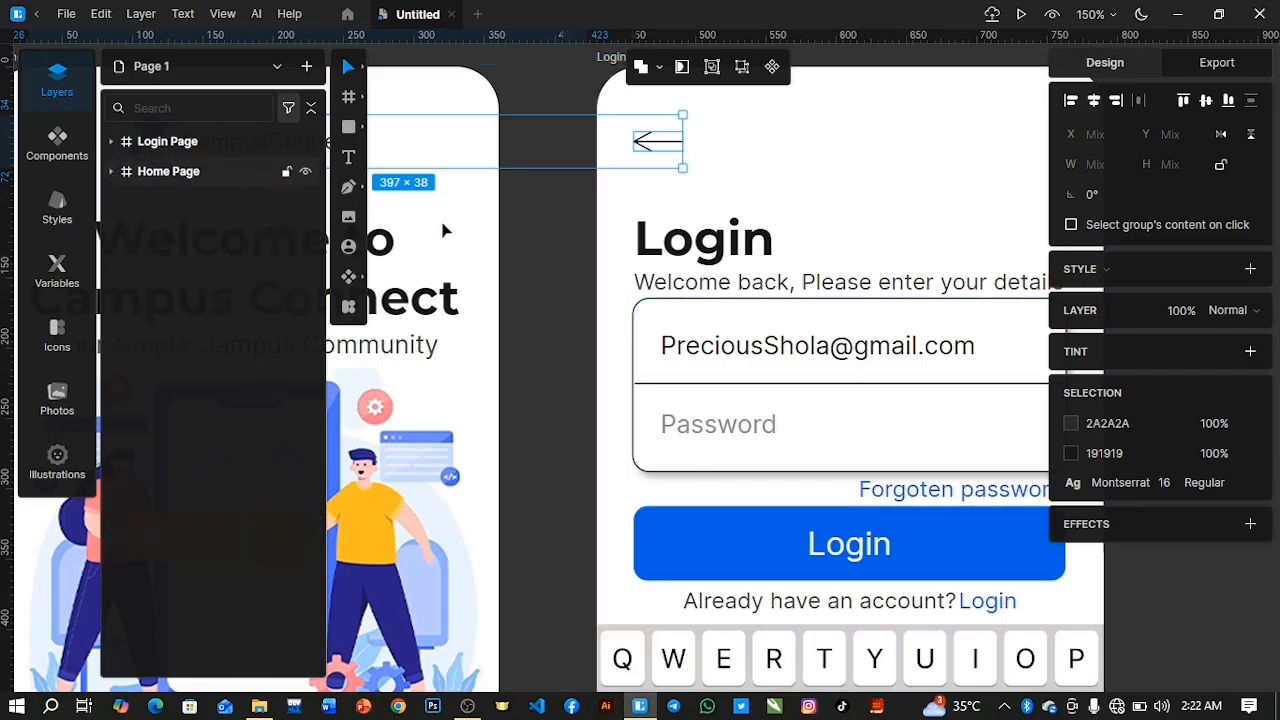
click(549, 294)
scroll(640, 340, down, 1)
scroll(640, 338, down, 4)
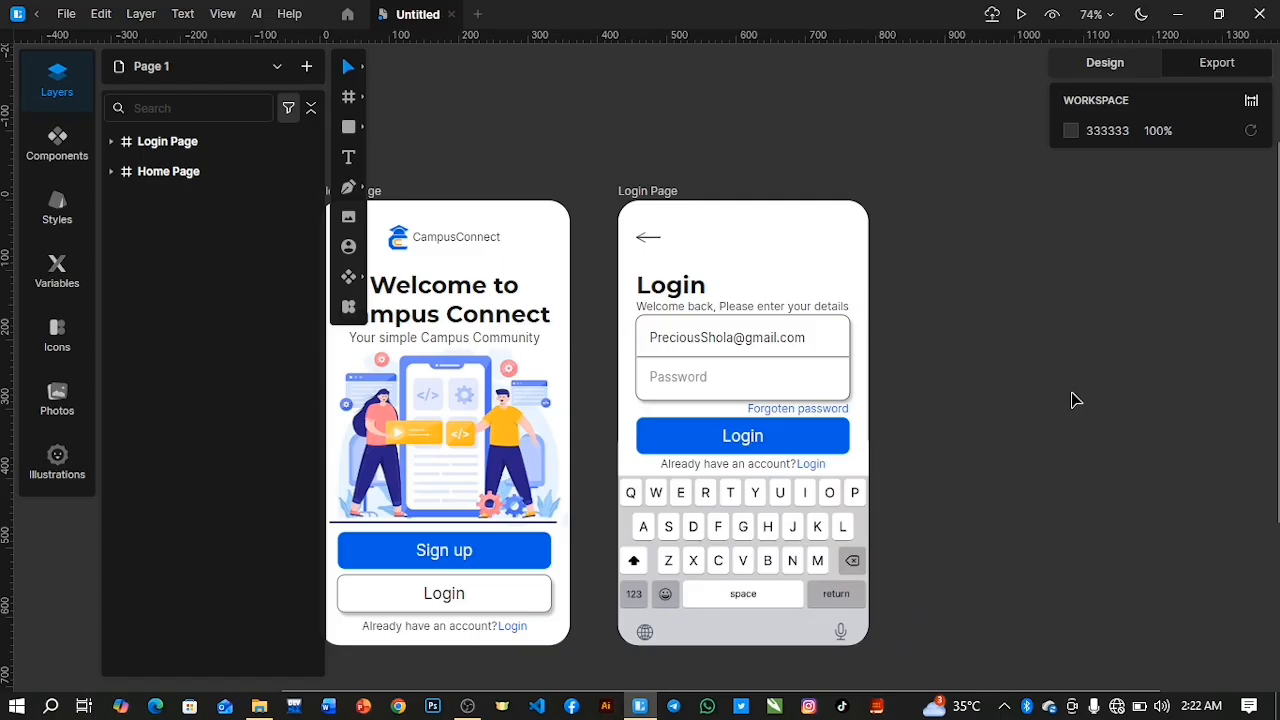
scroll(1073, 400, down, 3)
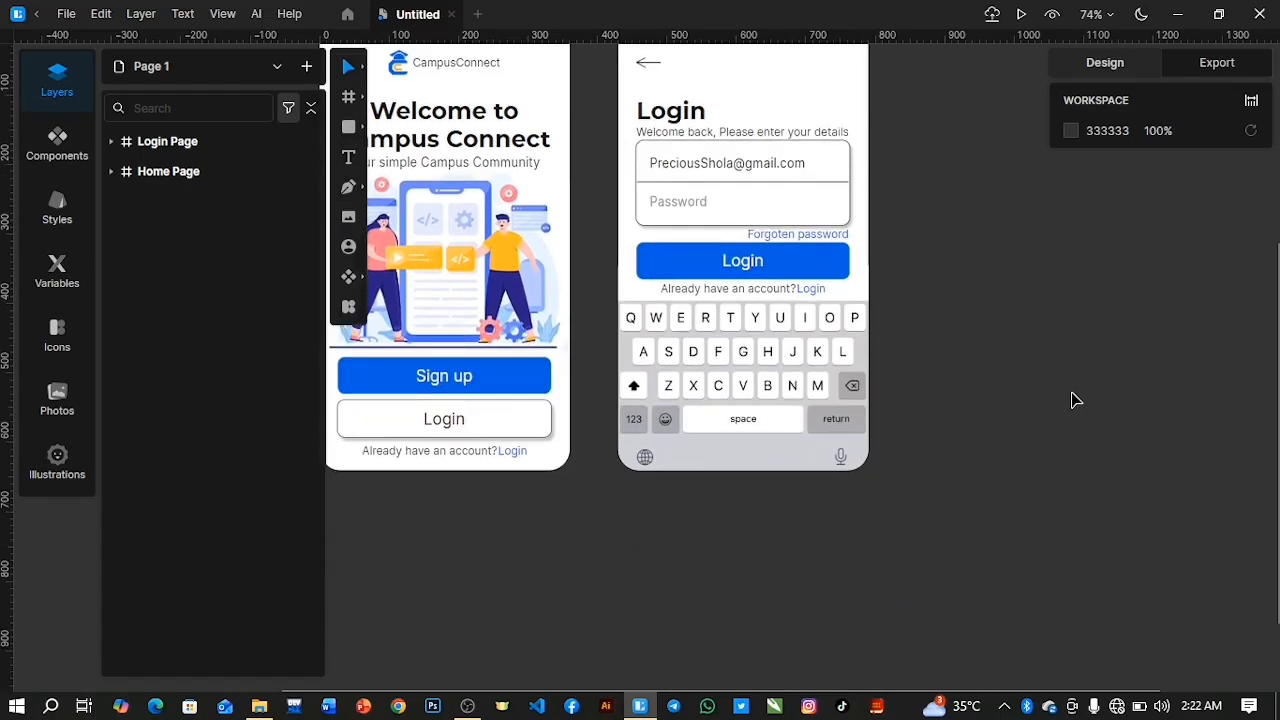
scroll(1073, 400, up, 2)
scroll(1073, 400, down, 1)
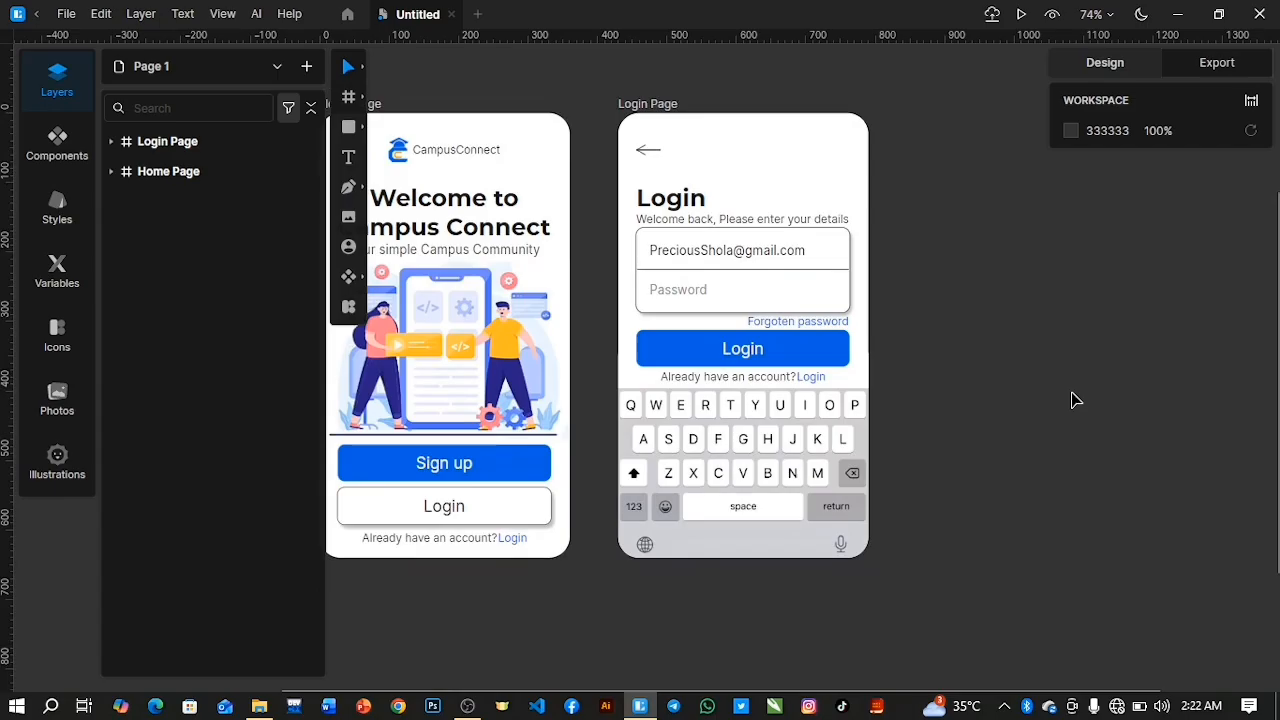
Adjust the Login Page's Password text to Y 71 and position the Main fill group at Y 170.
click(111, 142)
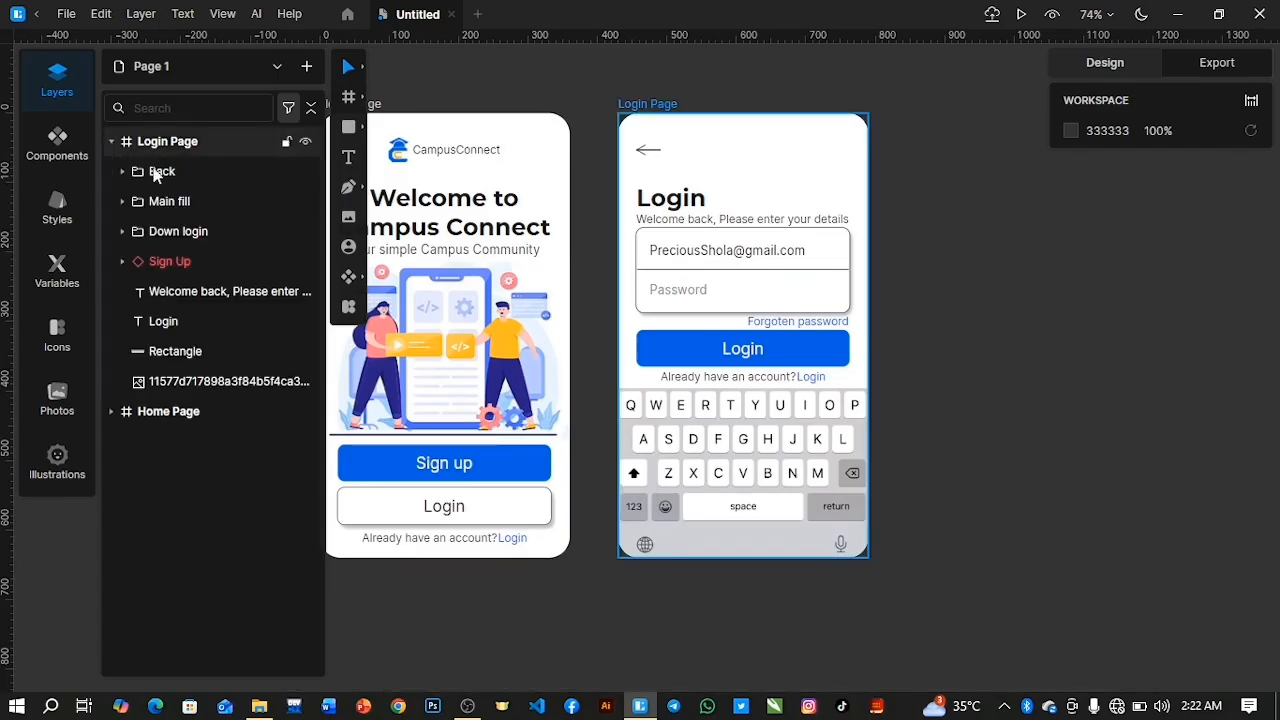
key(Up)
key(Up)
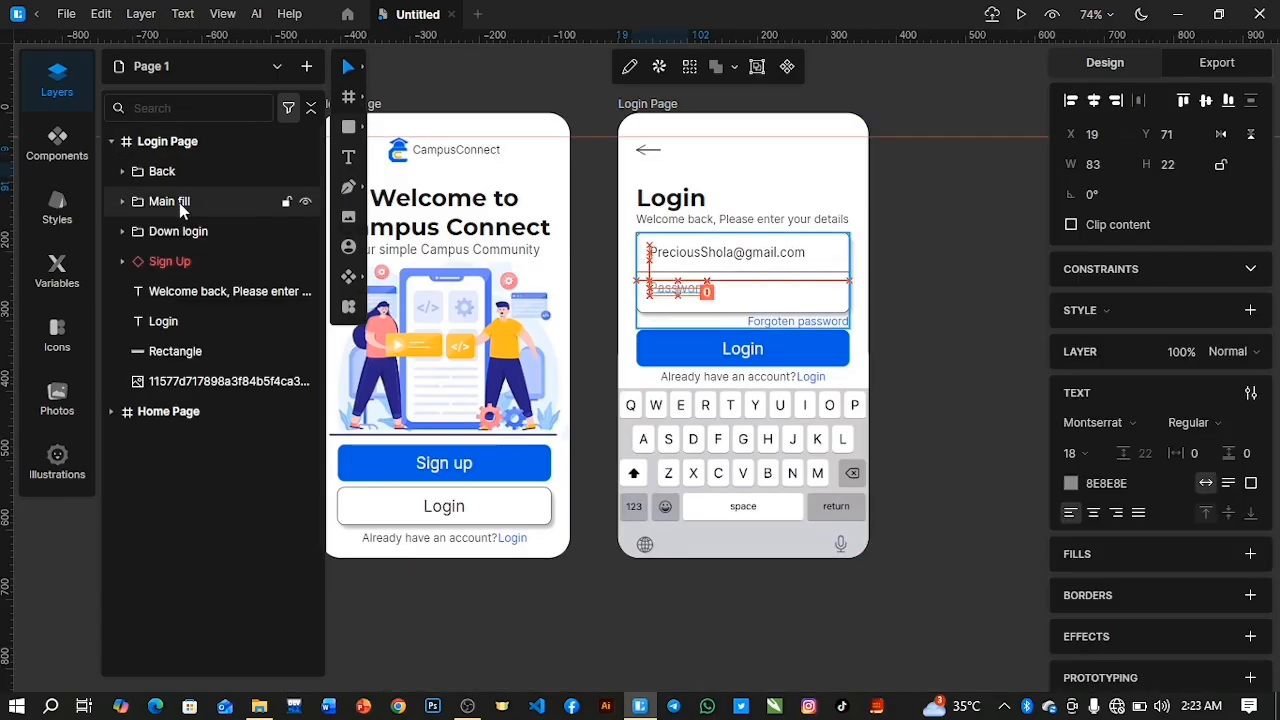
click(181, 205)
key(Up)
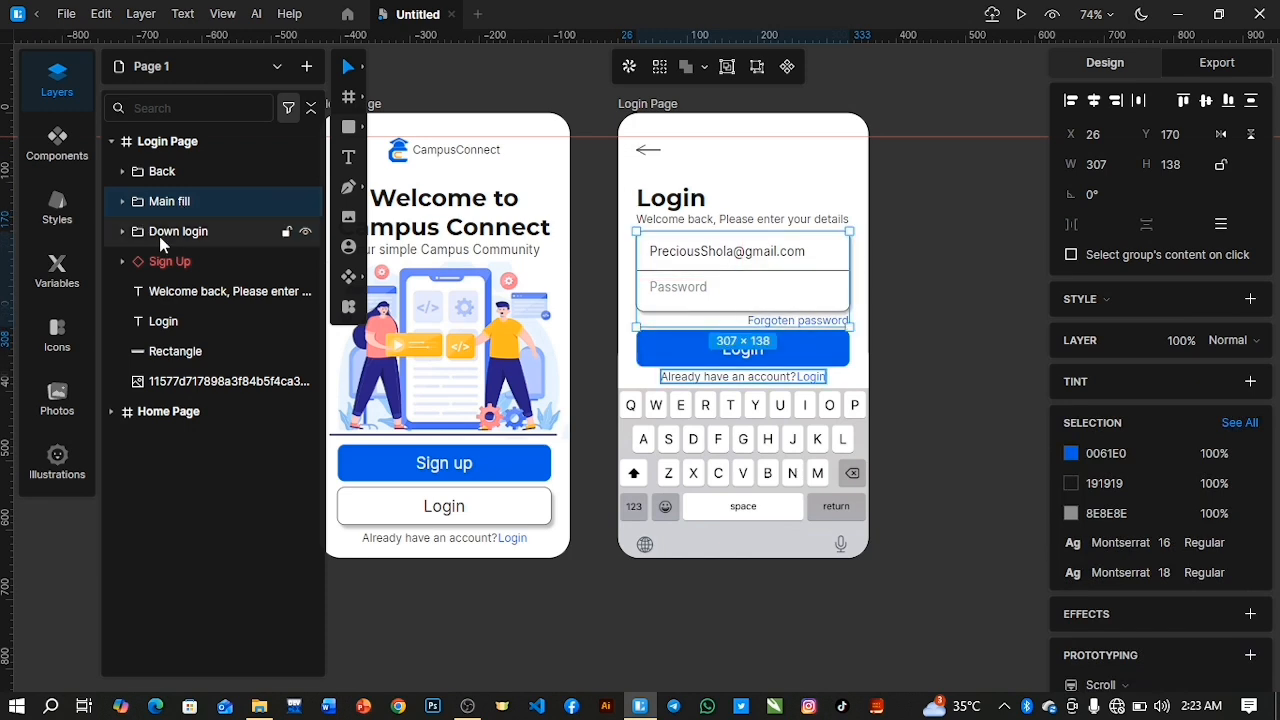
click(978, 391)
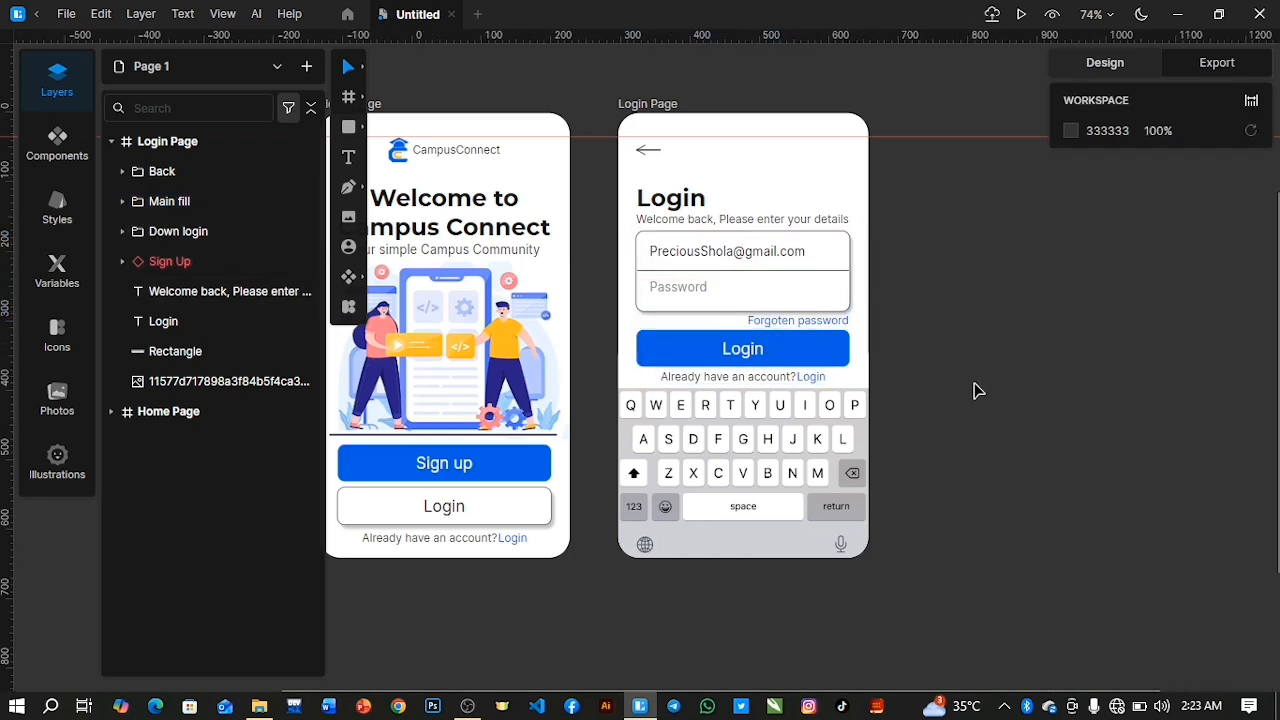
Remove the horizontal guide from the canvas and collapse the Login Page's layers.
scroll(978, 391, down, 2)
scroll(978, 391, up, 1)
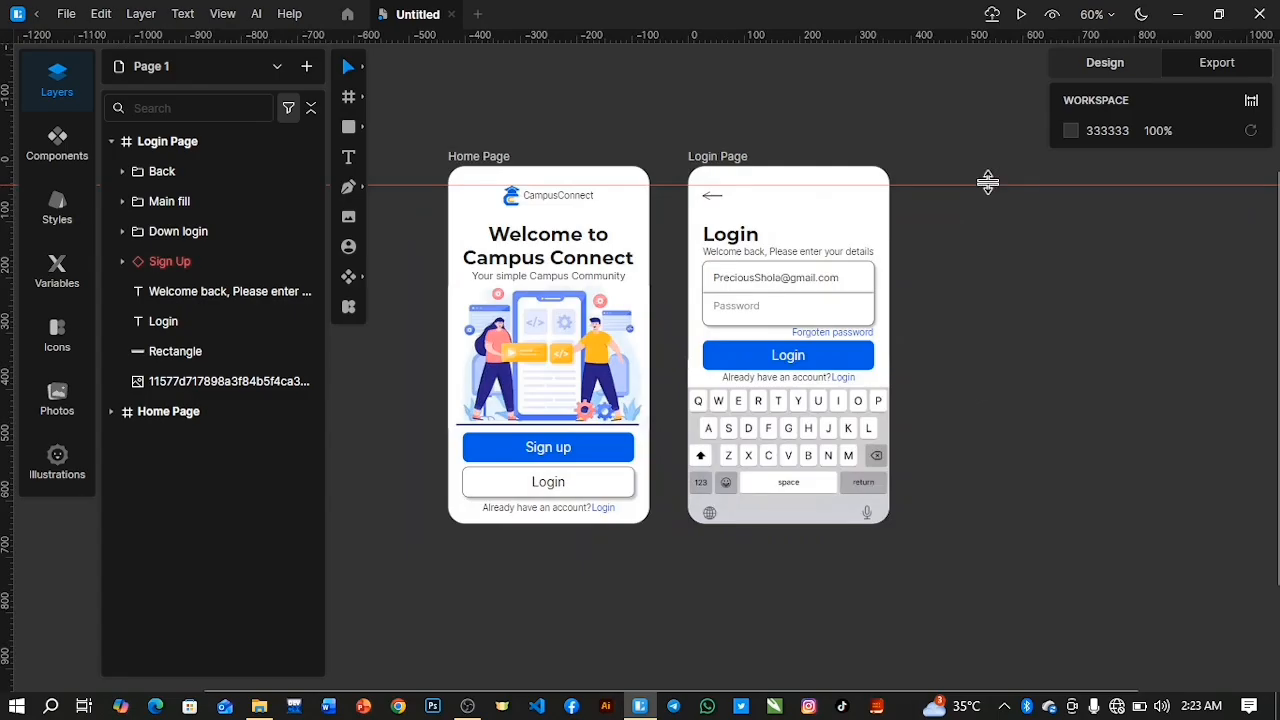
drag(980, 186, 924, 27)
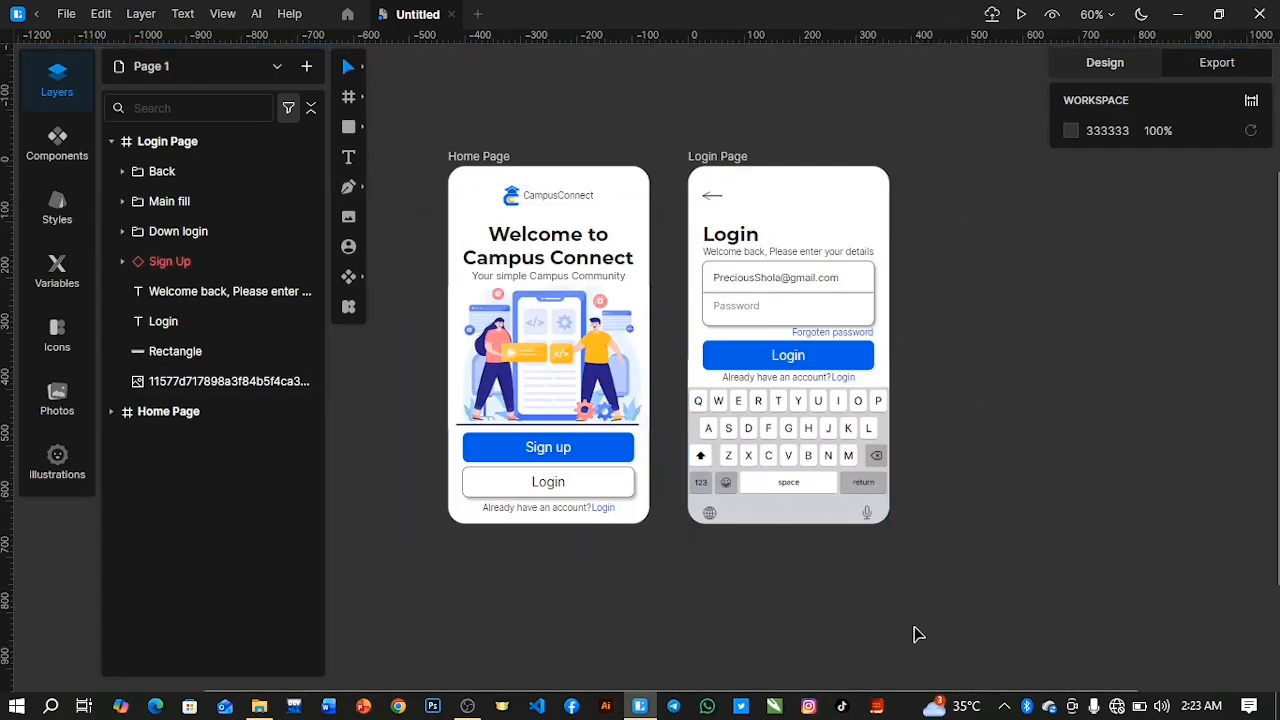
click(109, 141)
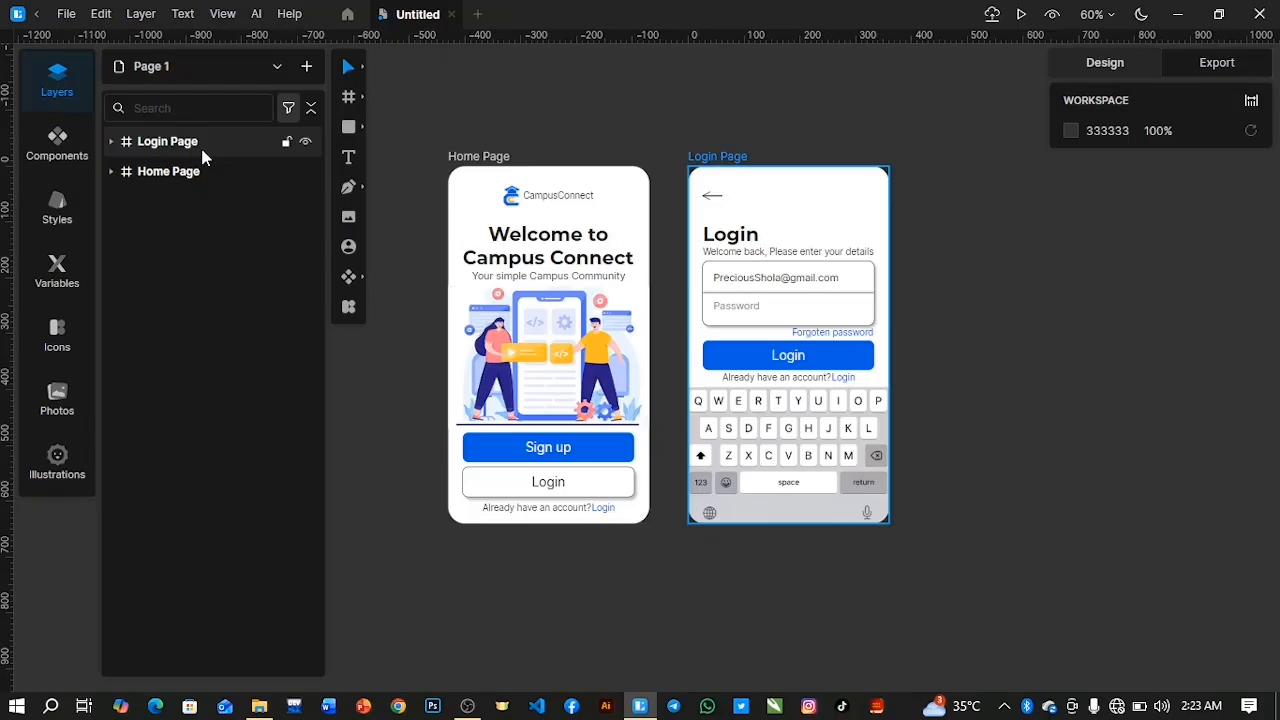
Duplicate the Login Page frame and delete the Back arrow group from the copy.
click(170, 144)
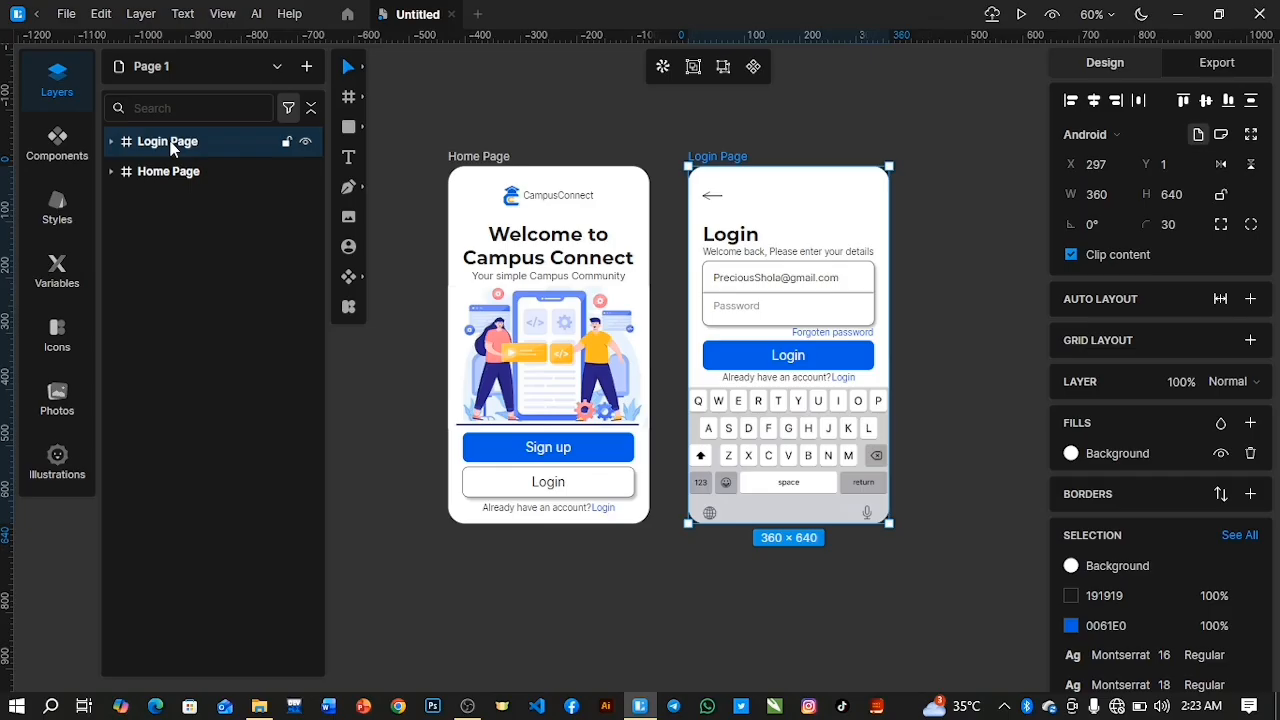
key(ctrl+d)
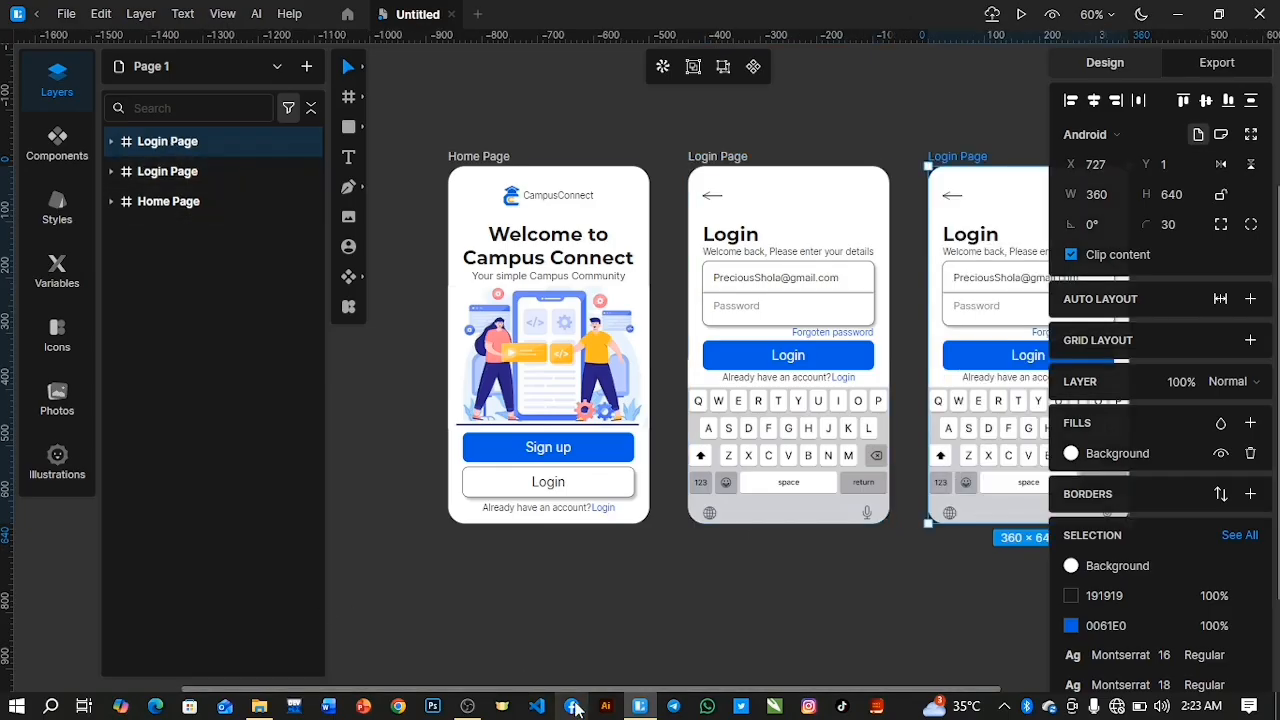
drag(562, 693, 677, 694)
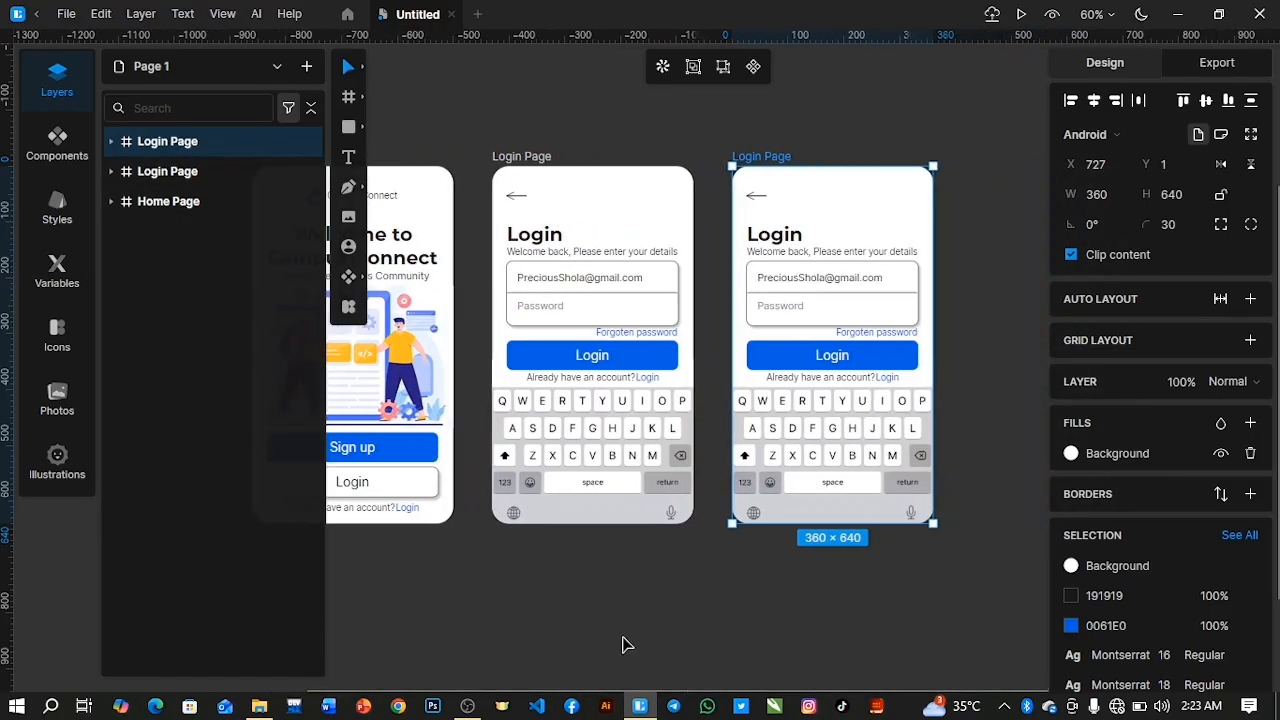
click(110, 141)
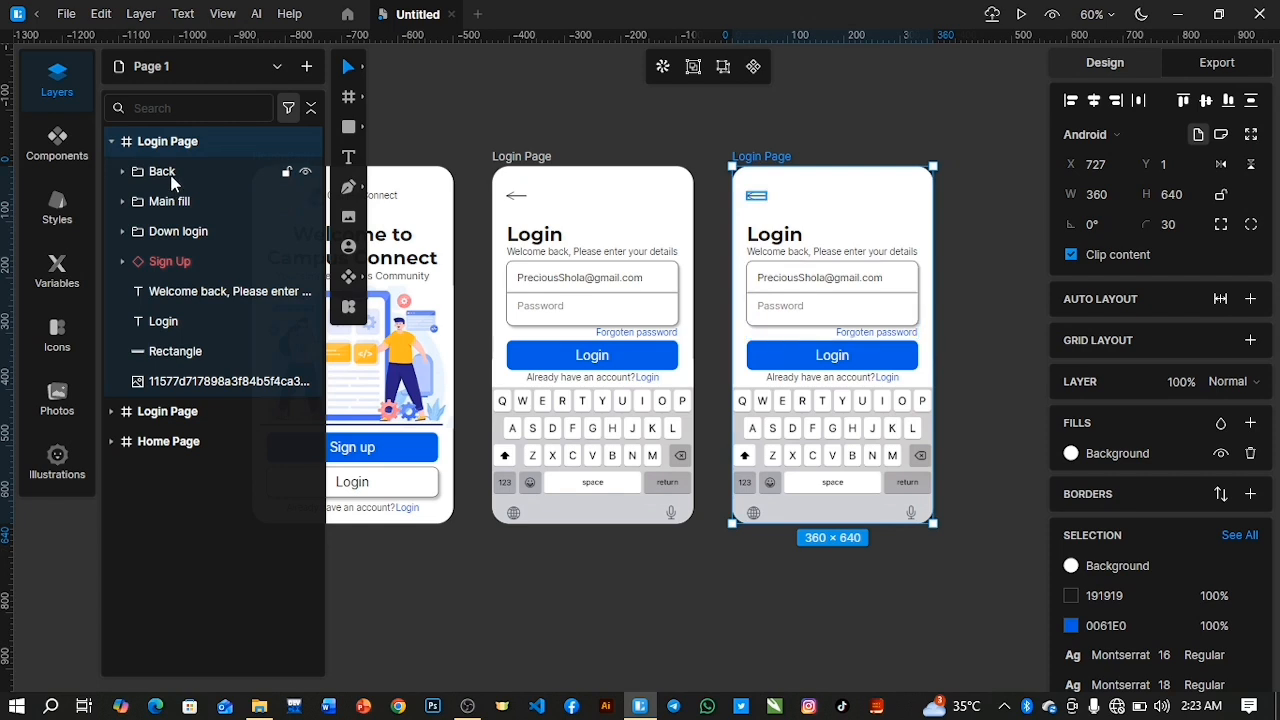
click(172, 178)
key(Delete)
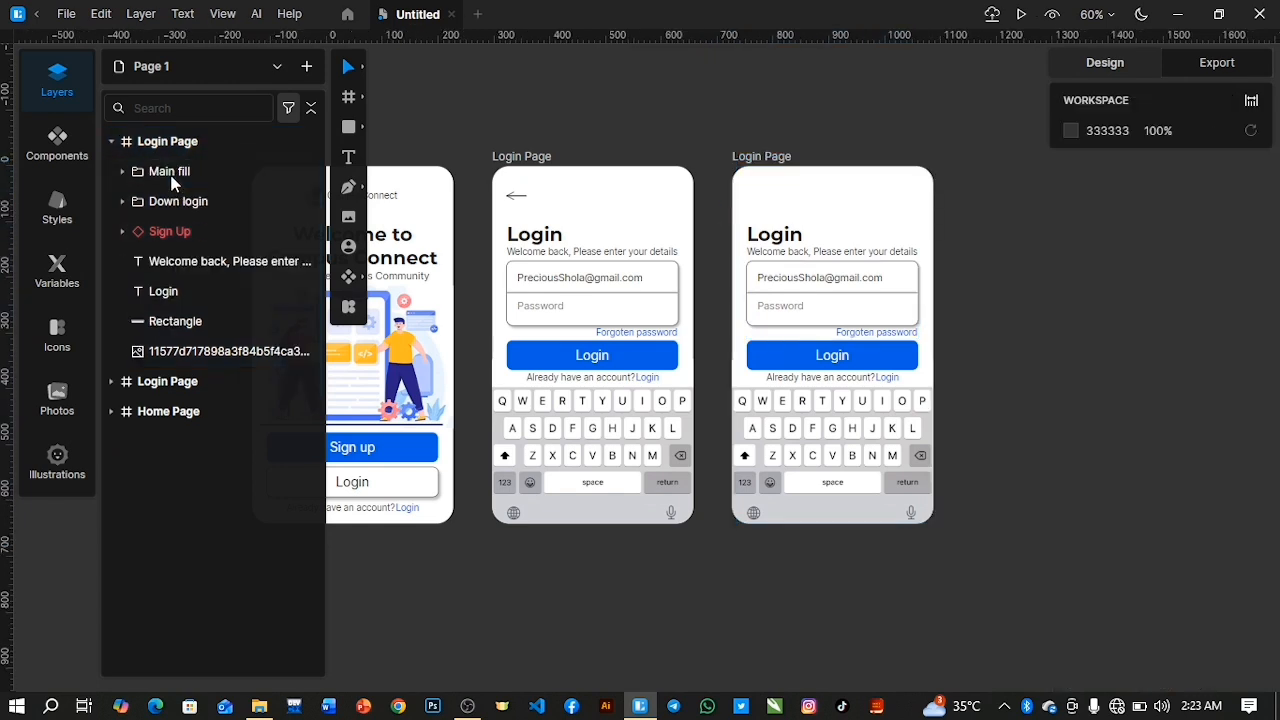
Duplicate the Home Page's Logo group and move the copy into the duplicated Login Page frame, above Main fill.
click(111, 411)
click(176, 622)
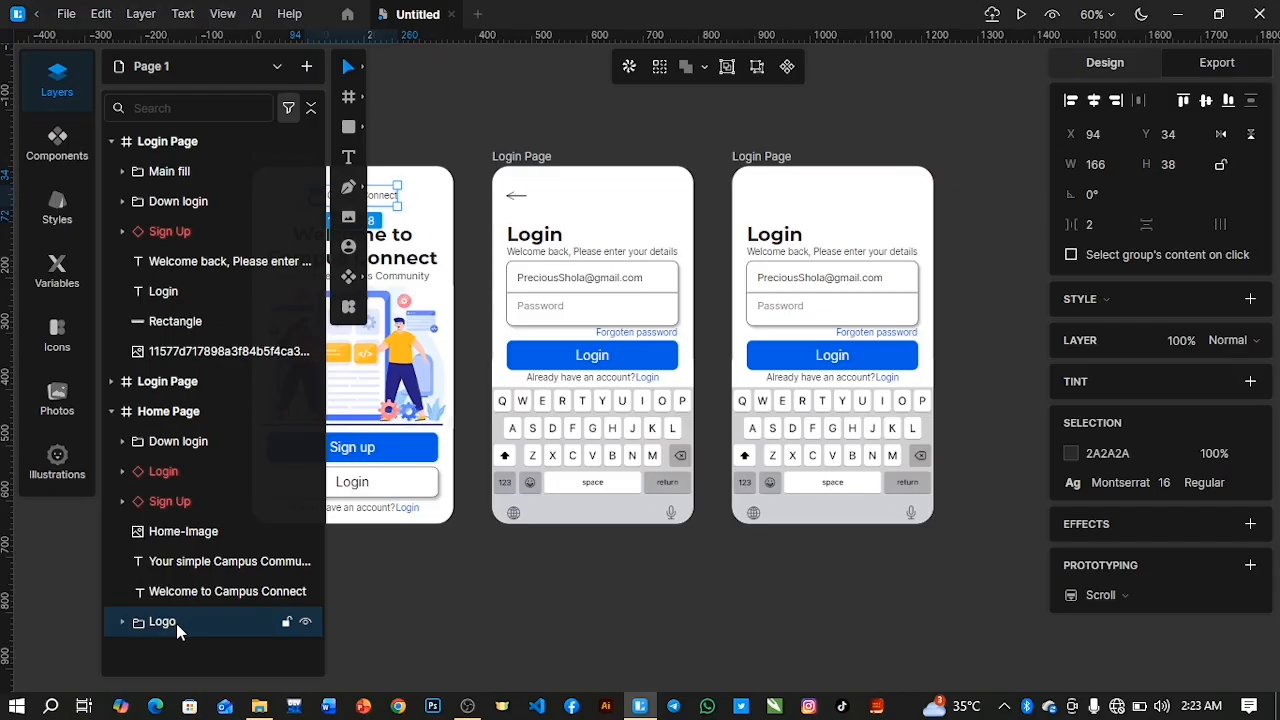
key(ctrl+d)
drag(176, 623, 165, 160)
Rename the duplicated Login Page frame as Sign Up Page.
click(152, 142)
double_click(152, 142)
click(200, 140)
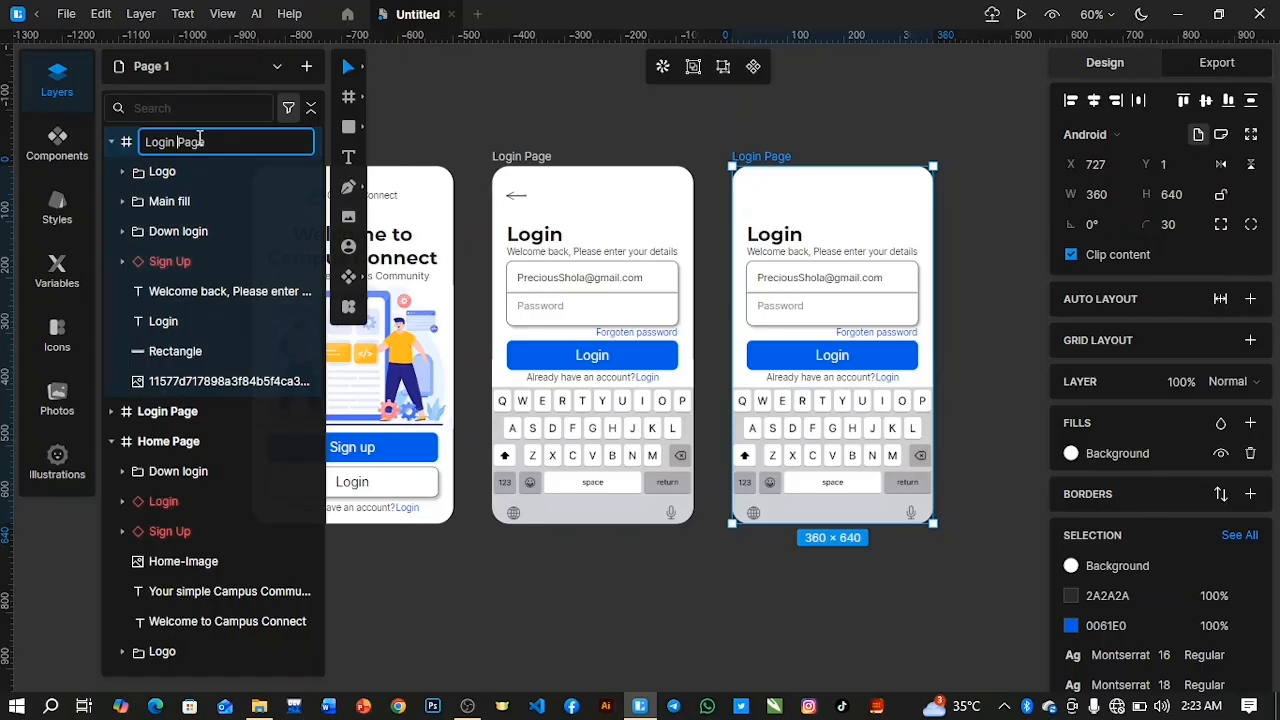
key(BackSpace)
key(BackSpace)
key(BackSpace)
key(BackSpace)
key(BackSpace)
key(BackSpace)
text(Sign )
text(Up)
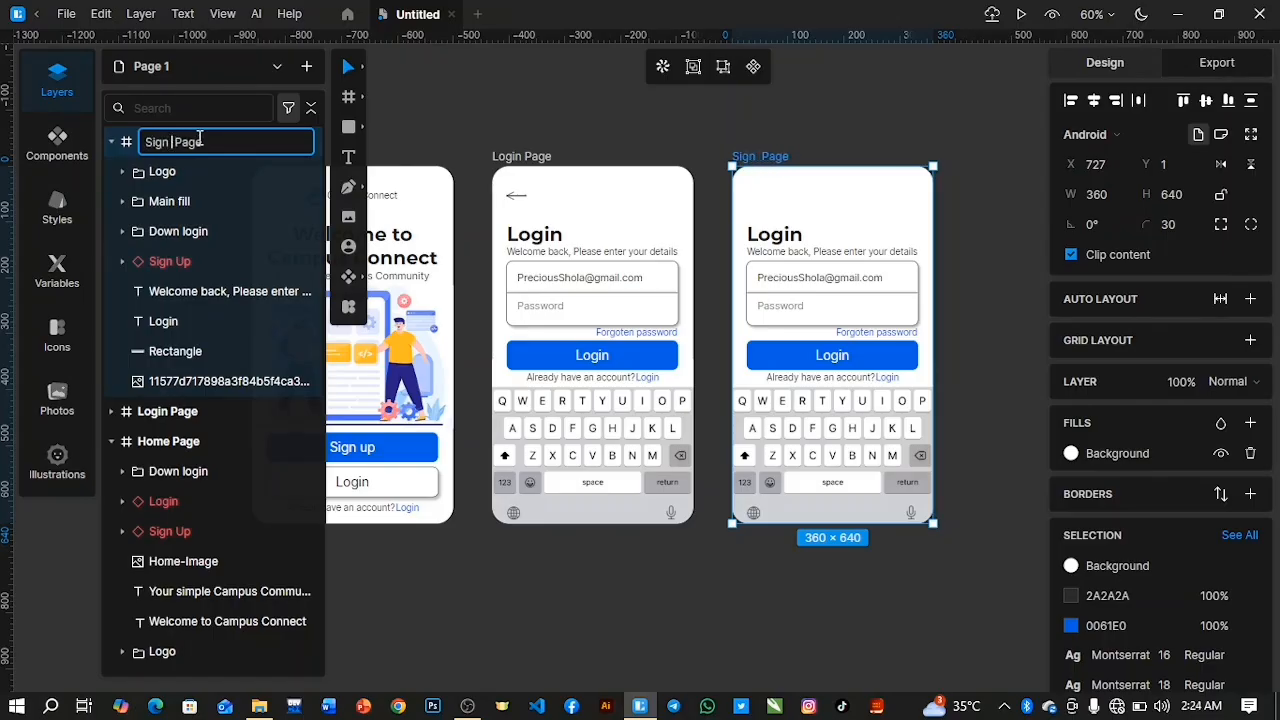
key(Return)
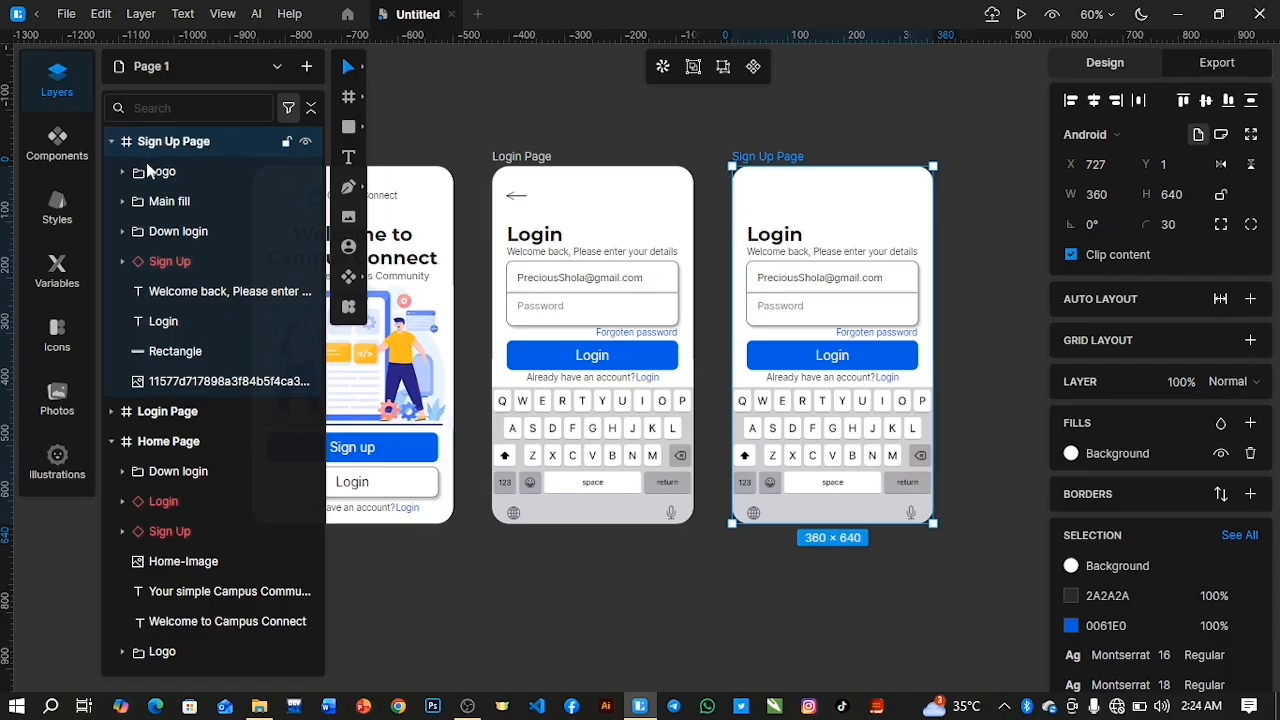
Place the copied Logo group at Y 36 above the Sign Up Page's title and centre it horizontally in the frame.
click(165, 174)
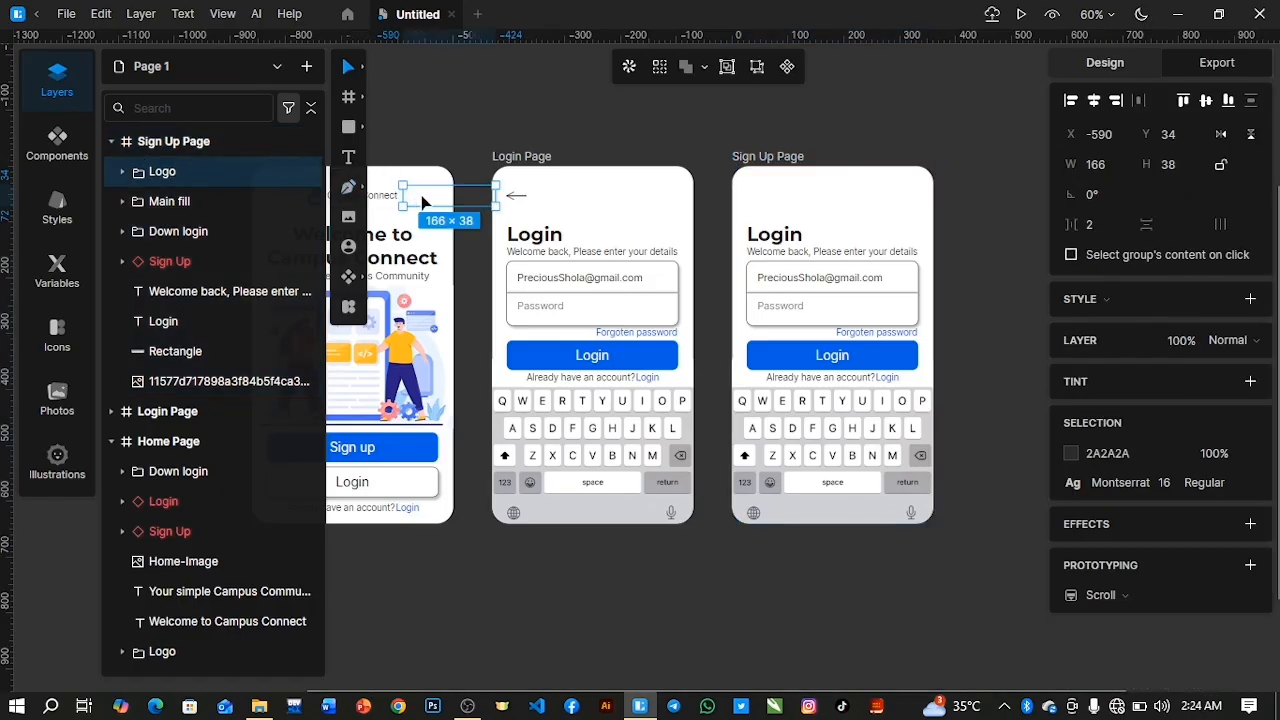
drag(422, 203, 777, 204)
drag(572, 35, 575, 187)
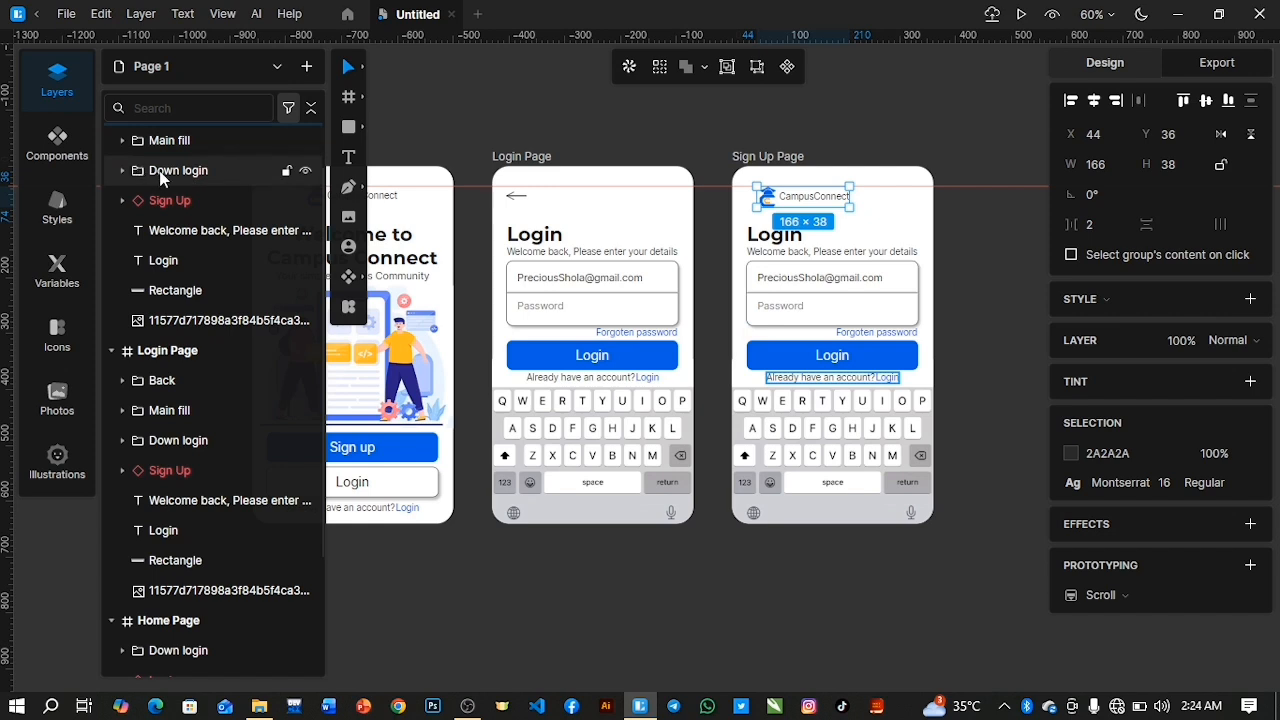
scroll(163, 178, up, 1)
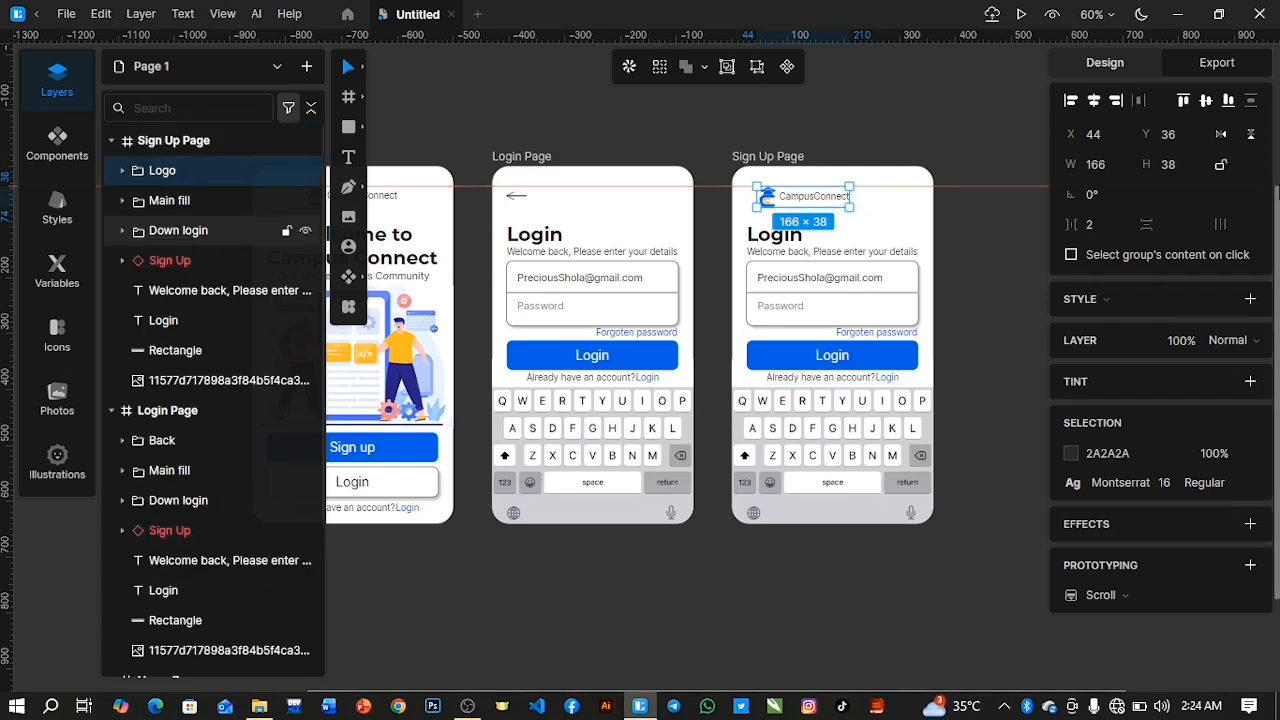
click(1093, 101)
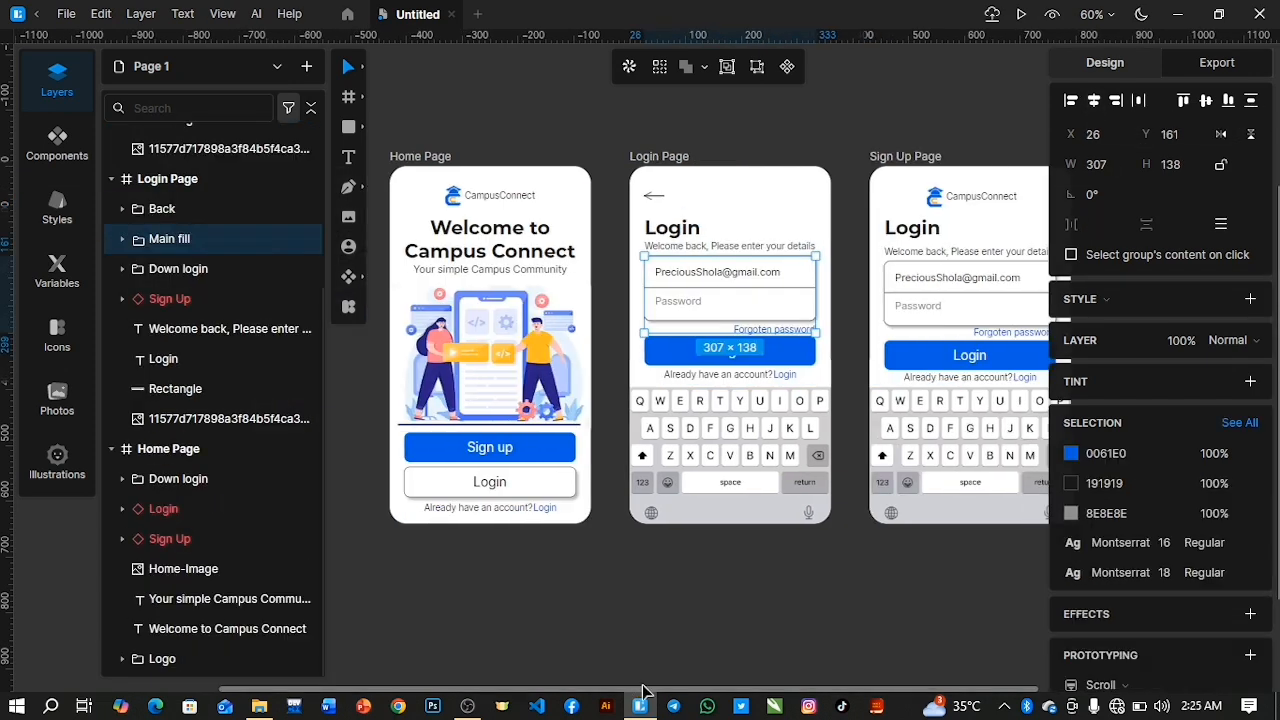
Change the Sign Up Page's Login title text to "Sing Up".
scroll(837, 671, right, 4)
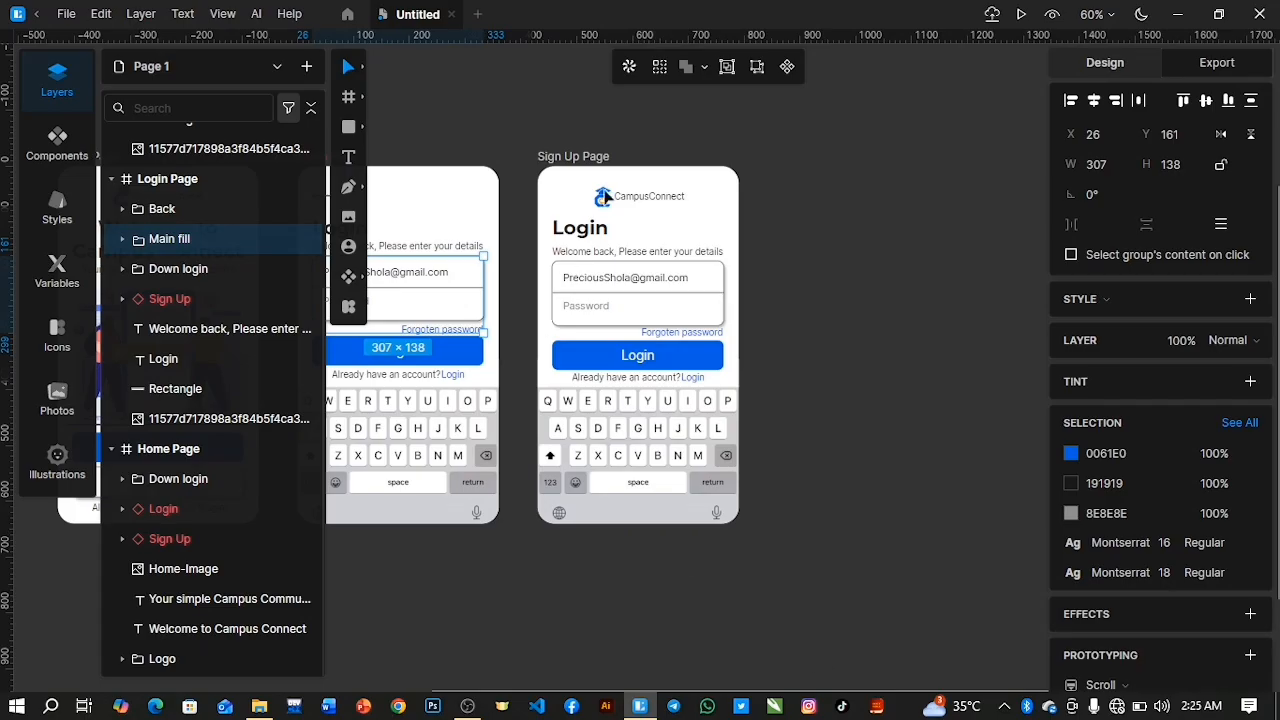
double_click(586, 232)
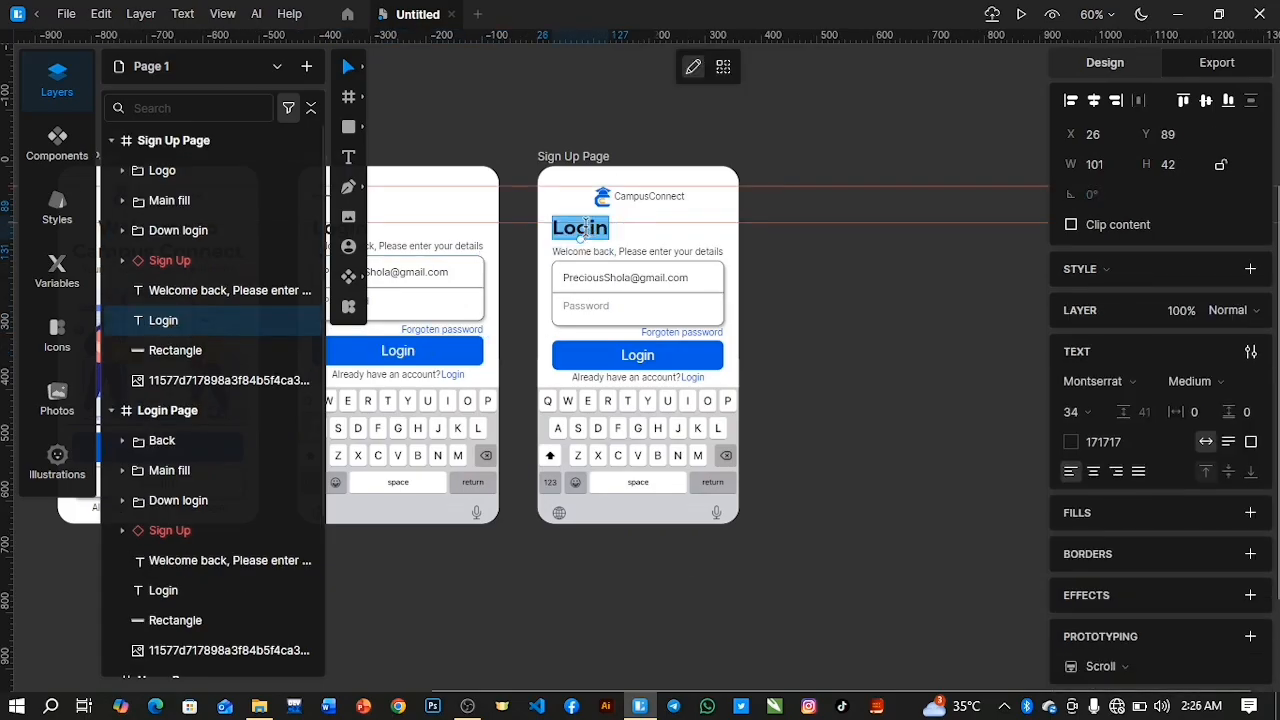
text(Sing Up)
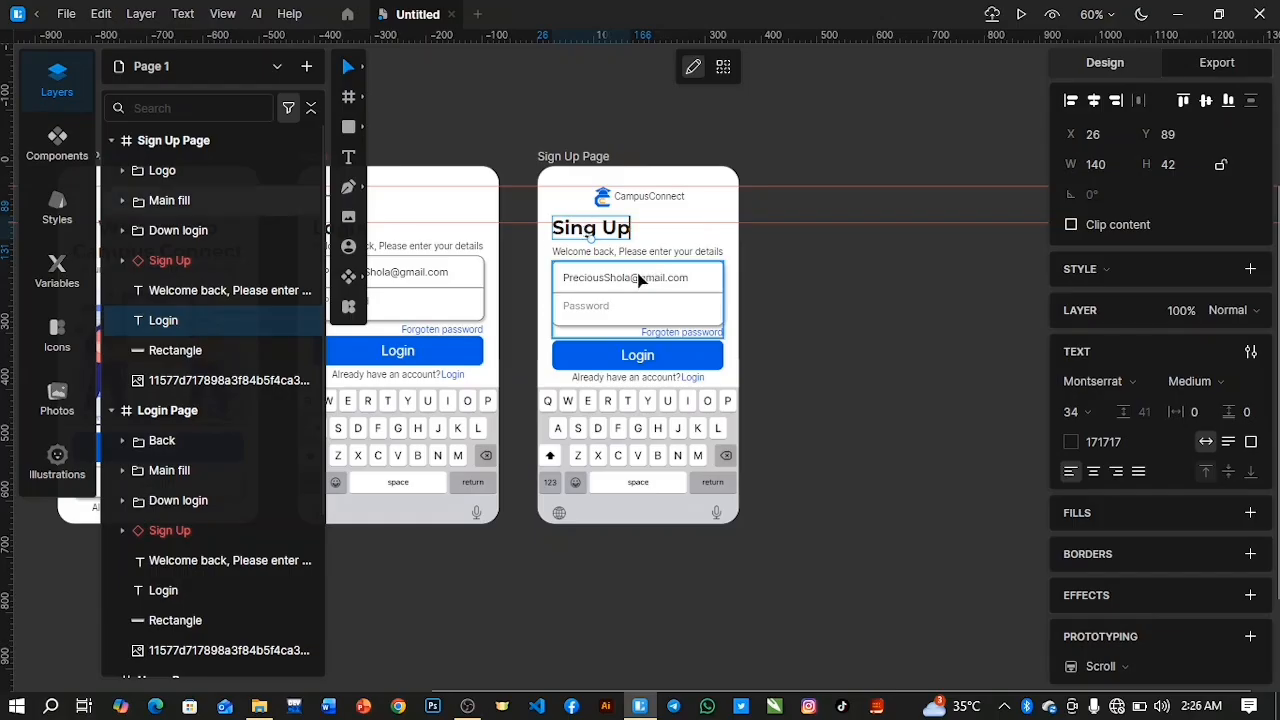
Replace the welcome subtitle under the Sign Up Page's title with "Create an count".
click(597, 252)
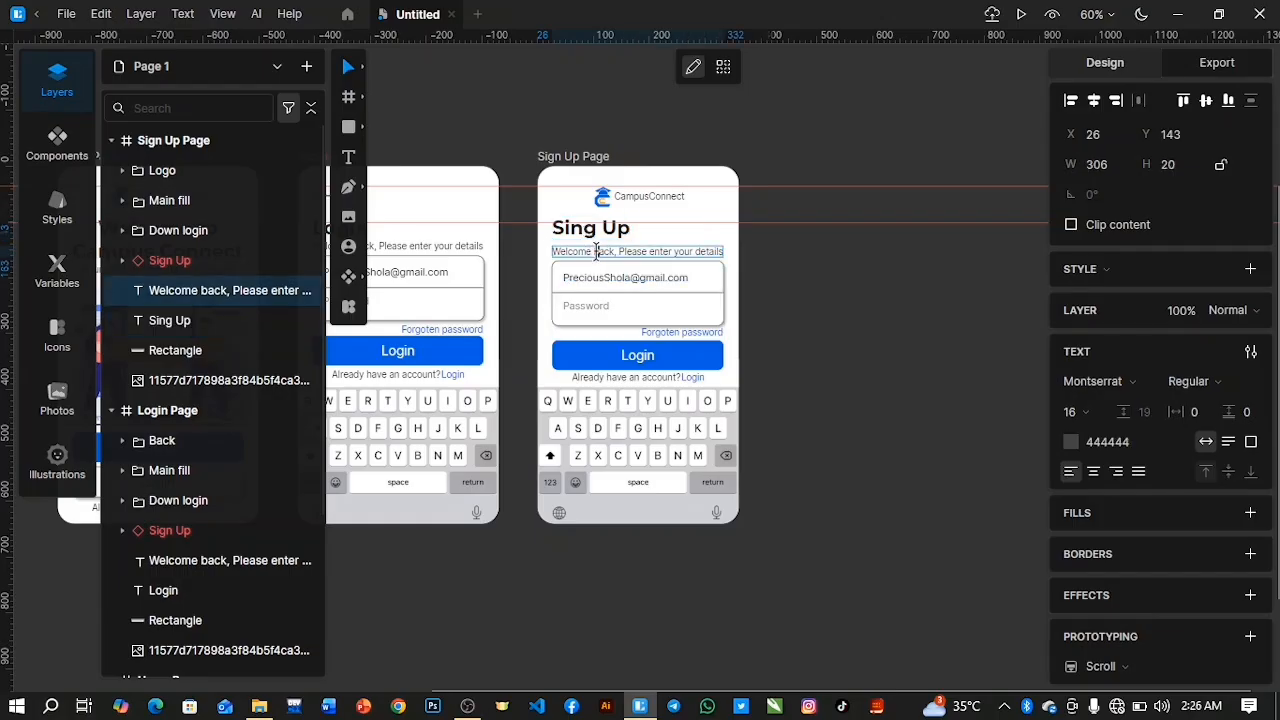
double_click(595, 252)
key(ctrl+a)
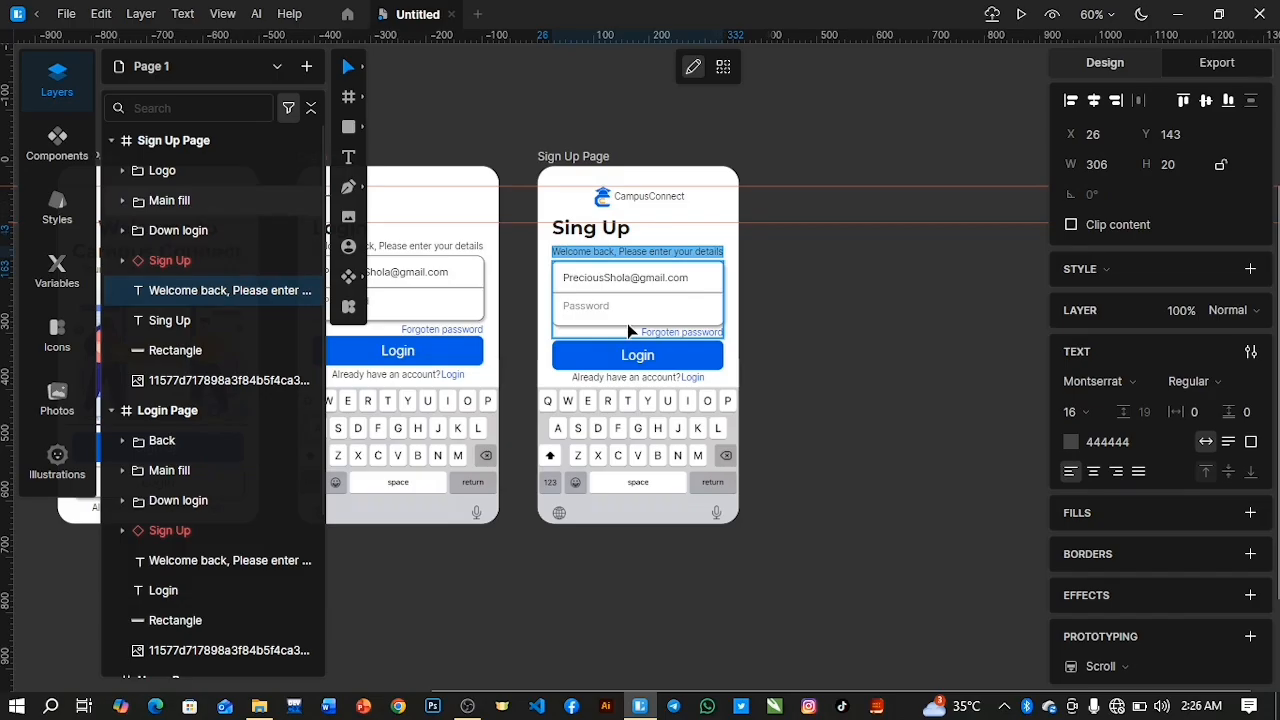
key(BackSpace)
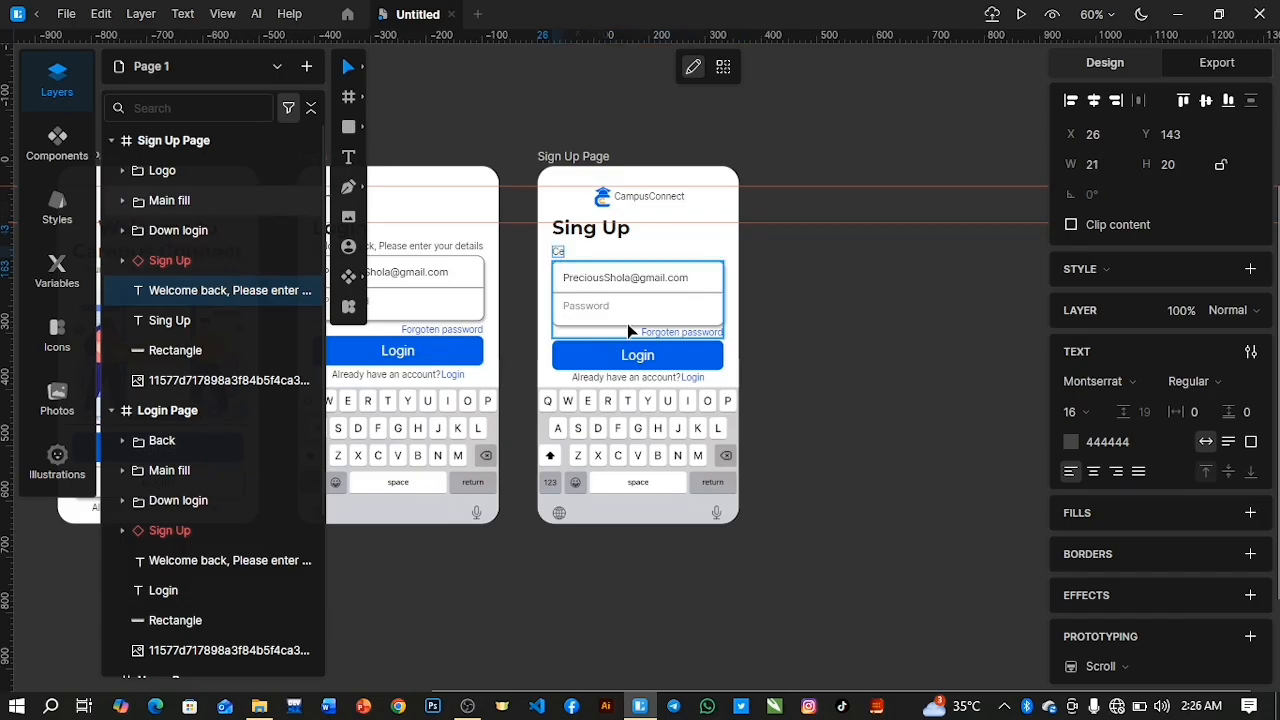
text(Create an count)
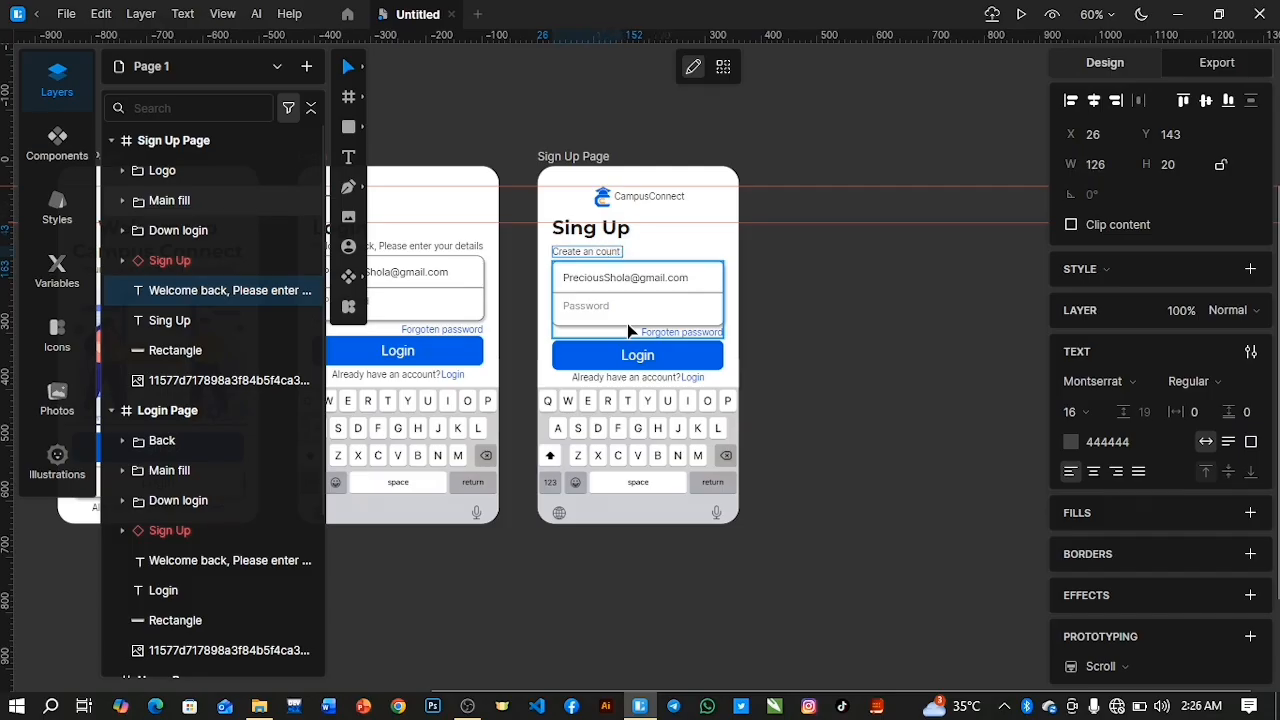
key(Escape)
key(a)
key(c)
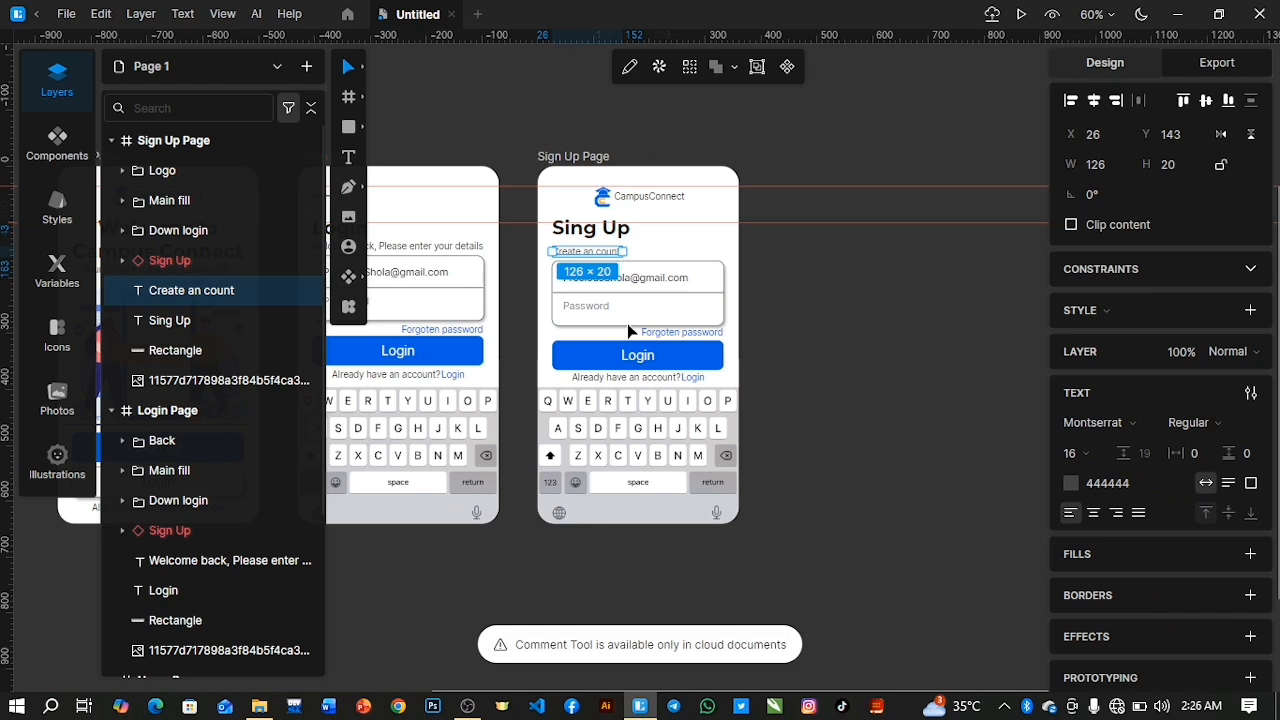
Correct and extend the Sign Up Page's subtitle to read "Create an account to get started.".
double_click(601, 251)
key(Right)
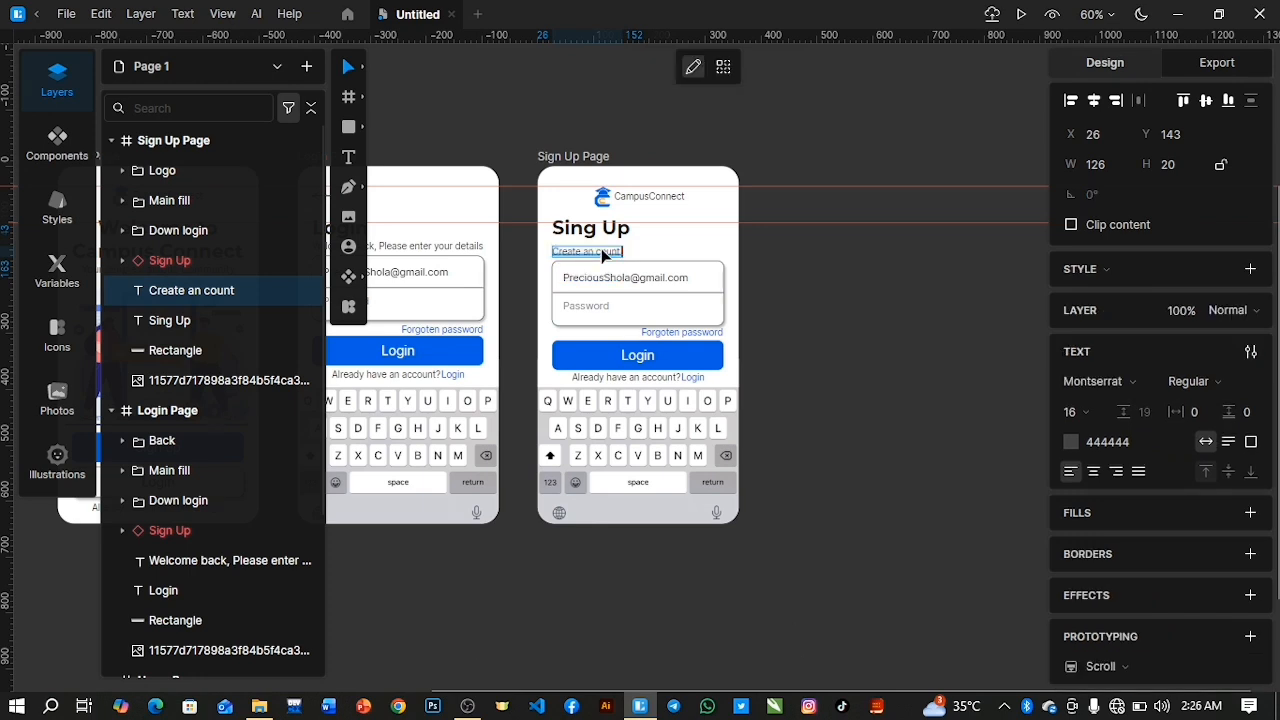
text(ac)
text( to c)
text(et)
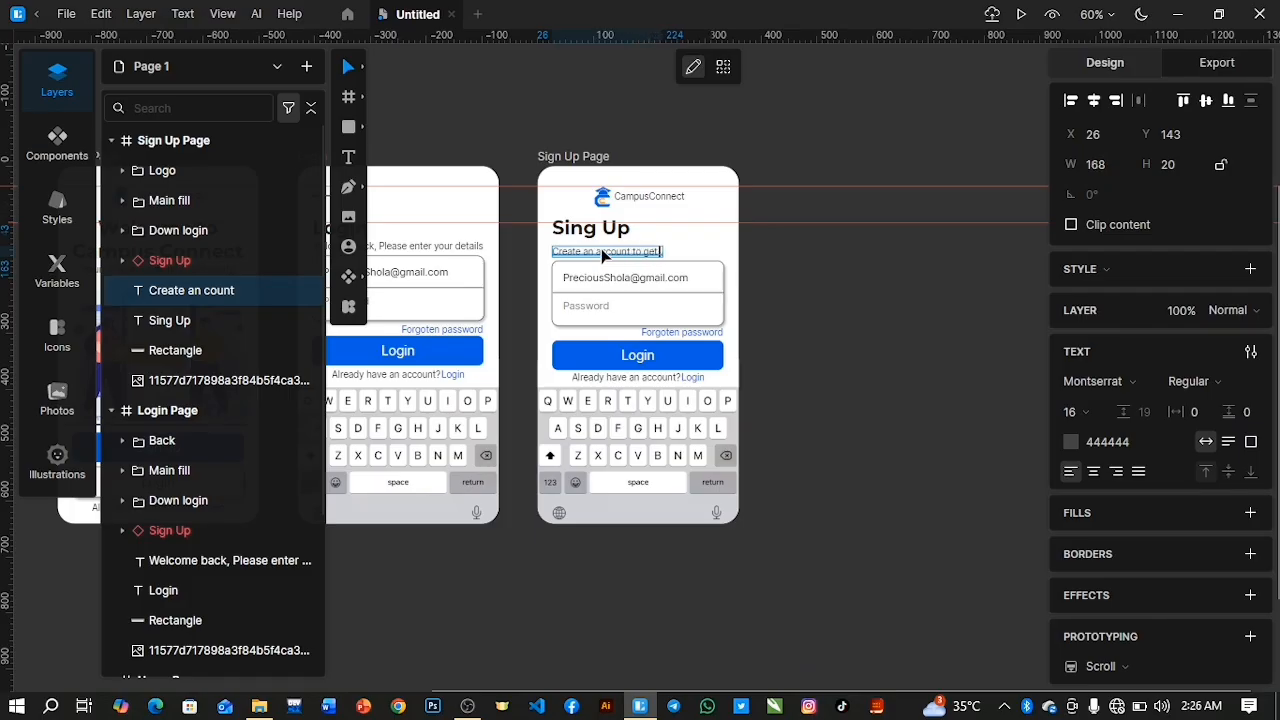
text( started)
key(Escape)
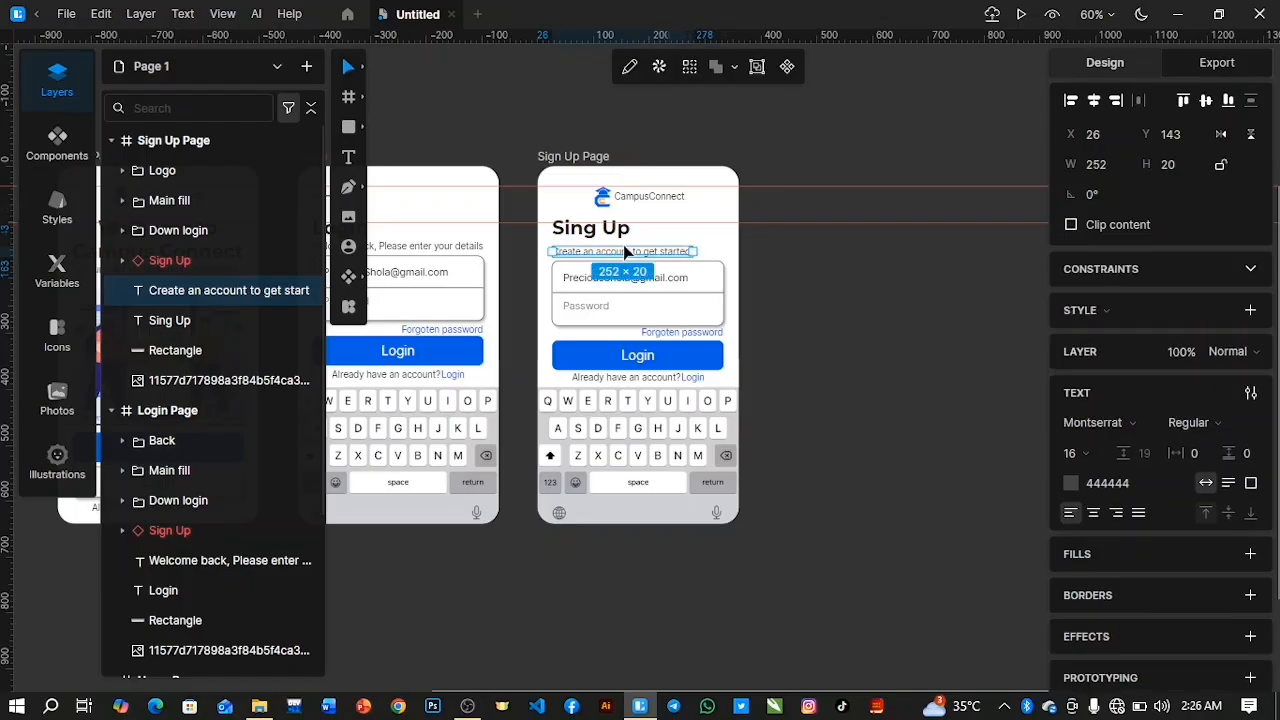
Move the Sign Up Page's subtitle up to Y 135 and add a horizontal guide at its top edge.
key(Up)
key(Up)
key(Up)
key(Up)
key(Up)
key(Up)
key(Up)
key(Up)
key(Up)
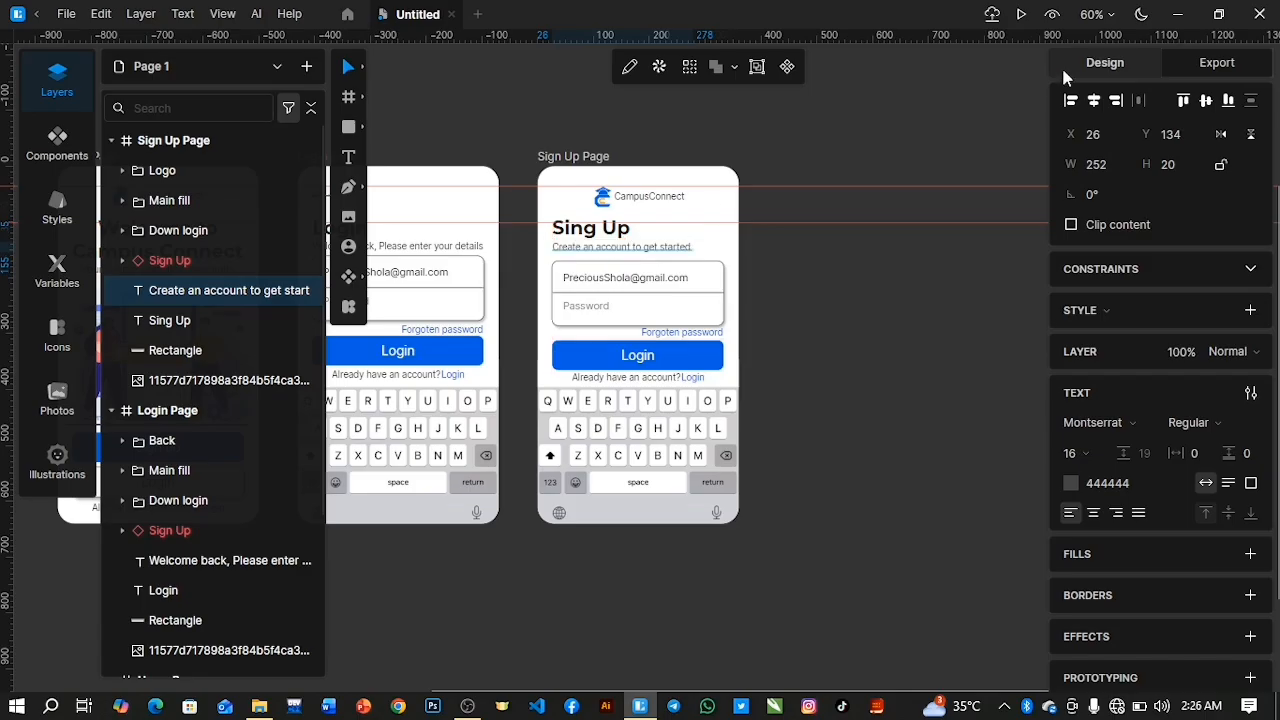
key(Down)
drag(521, 57, 518, 247)
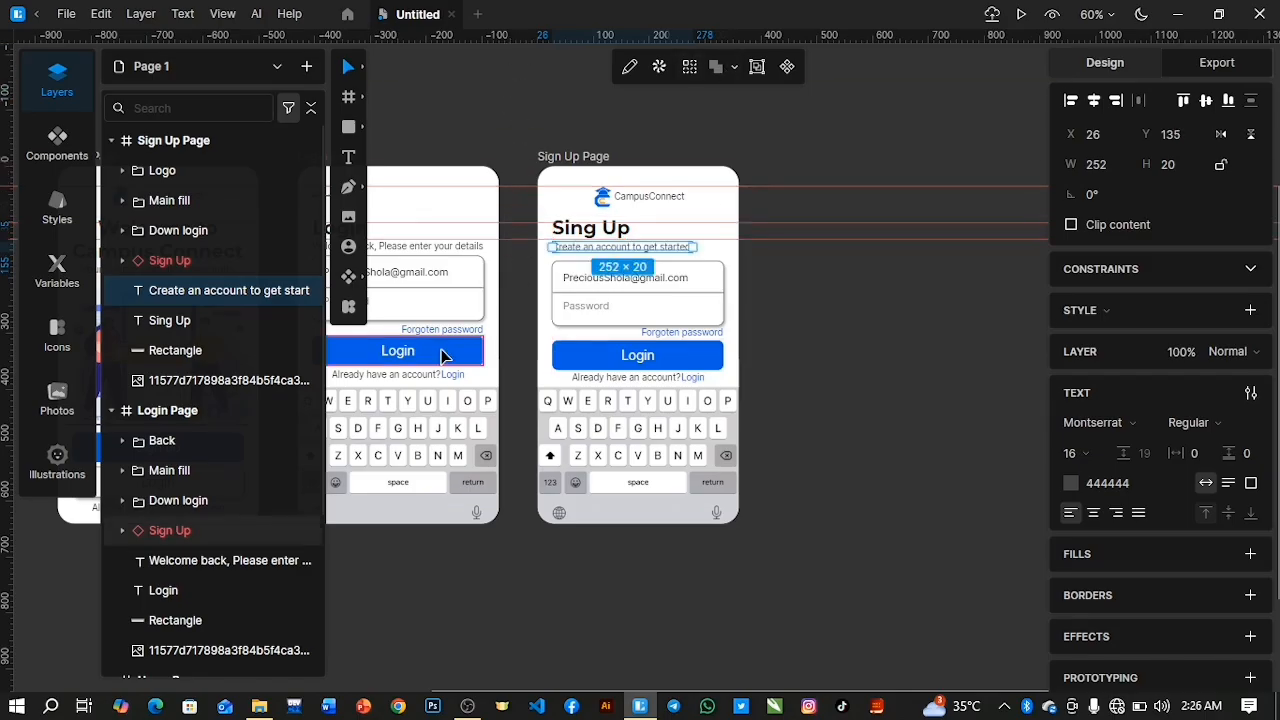
scroll(443, 355, up, 3)
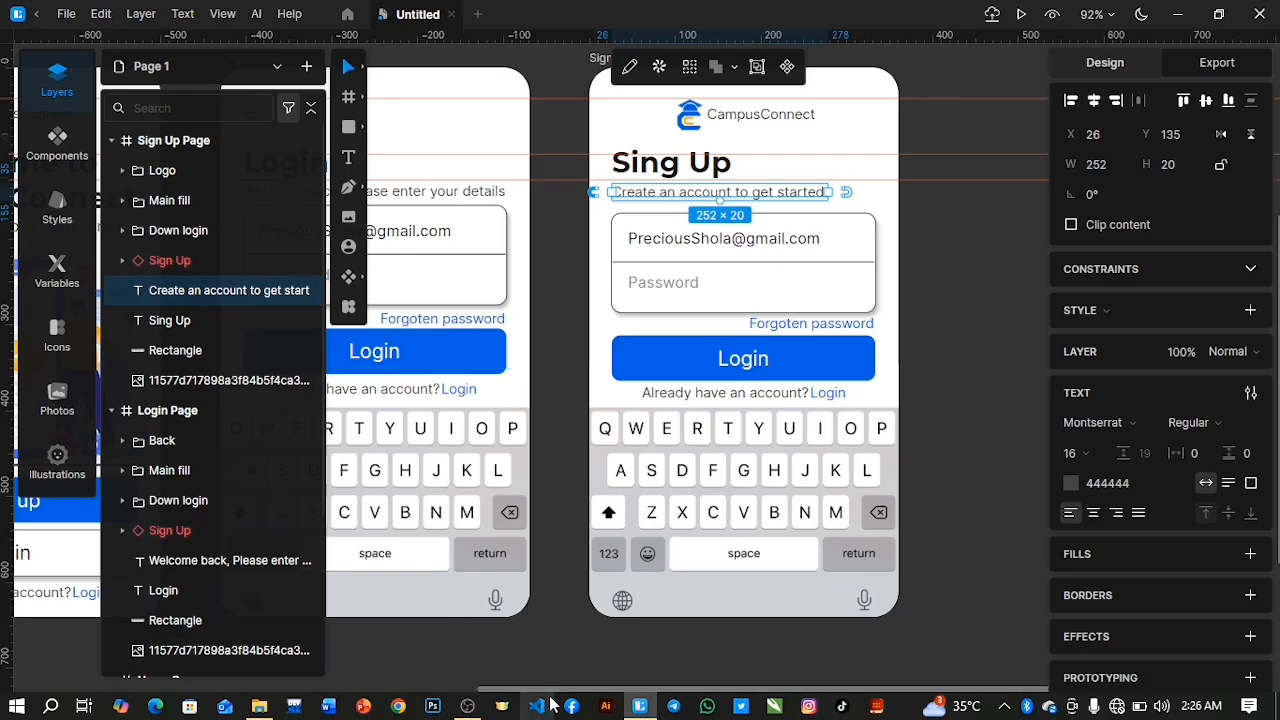
drag(527, 693, 457, 691)
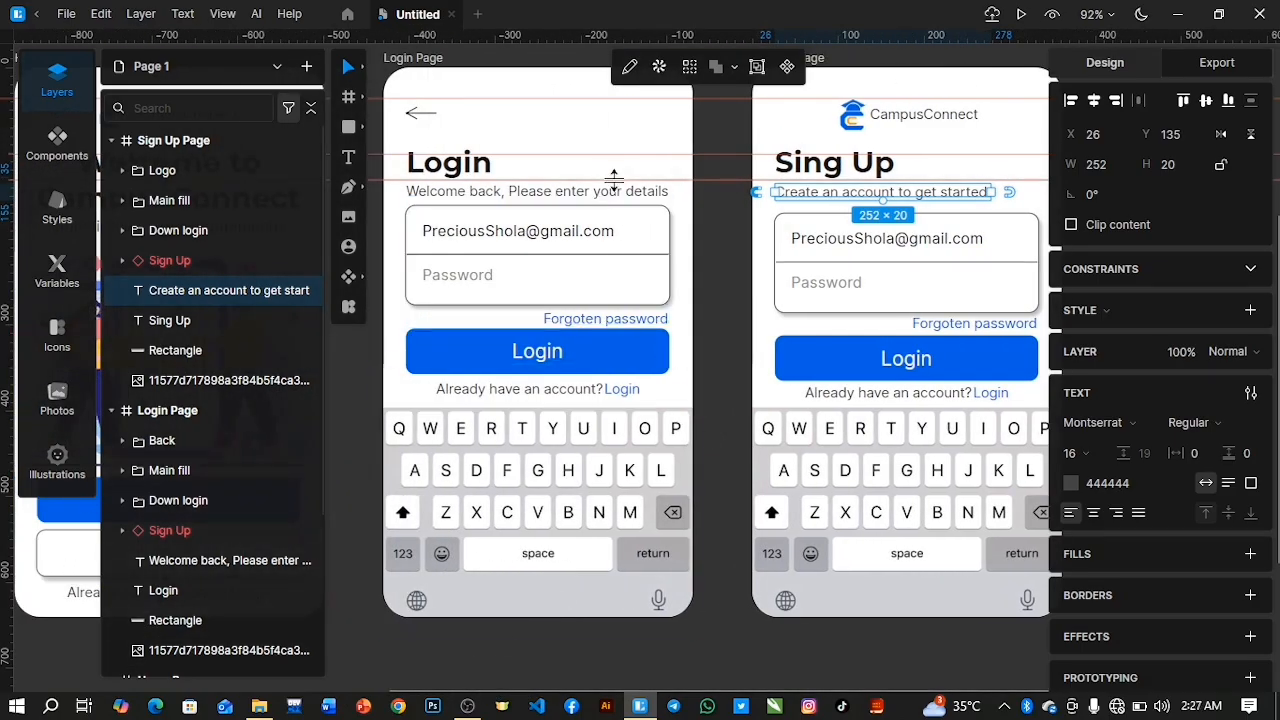
Lower the guide below the title slightly and move the Sign Up Page's subtitle up to Y 132.
drag(614, 180, 614, 193)
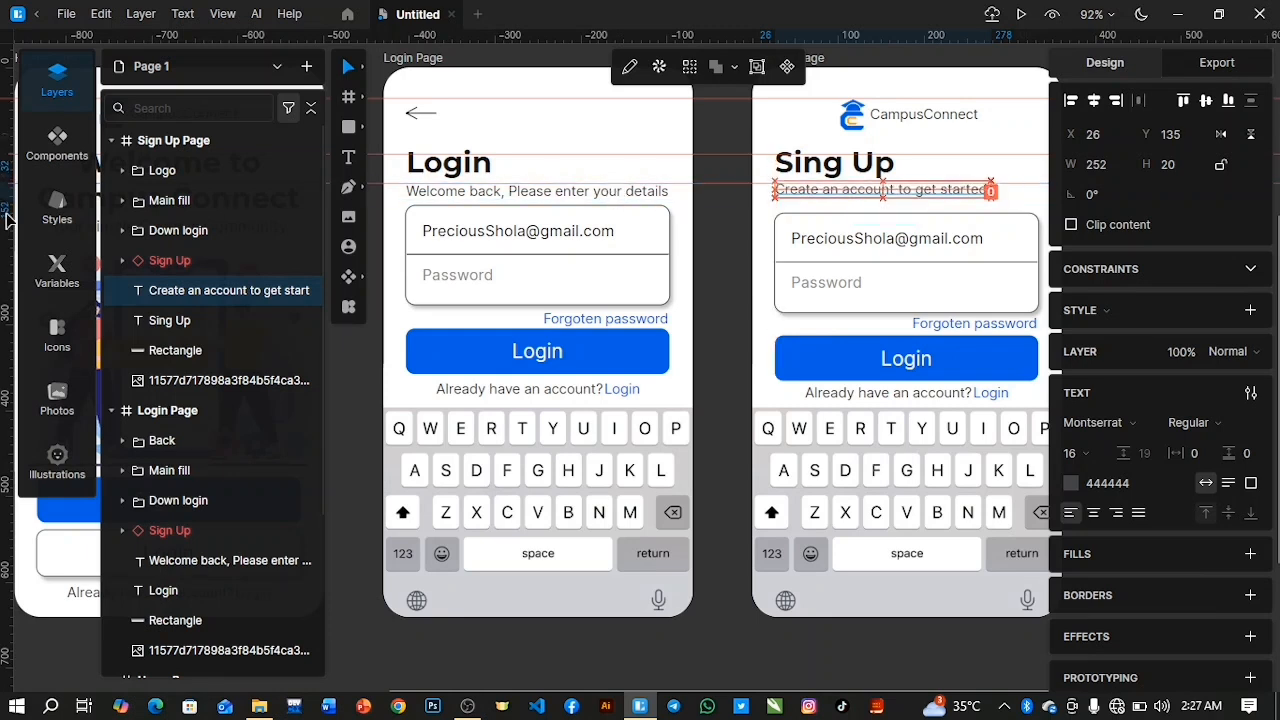
key(Up)
key(Up)
key(Up)
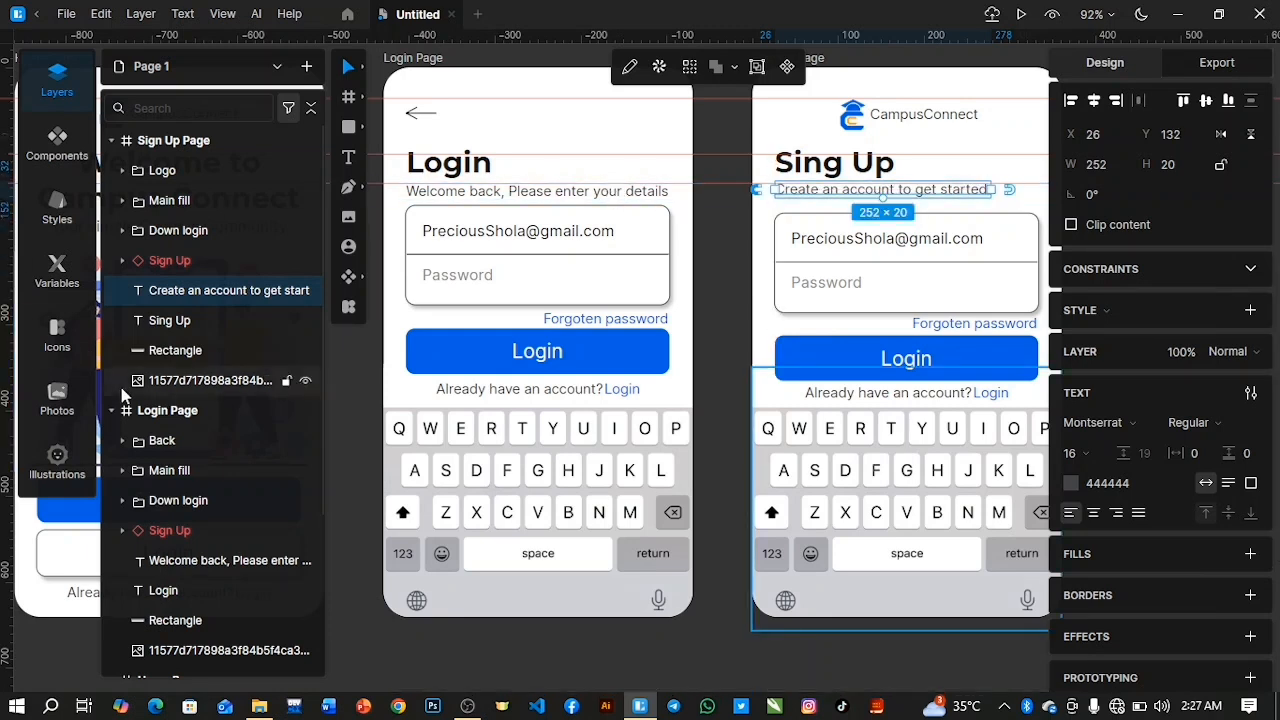
Align the Login Page's welcome subtitle vertically with the Sign Up Page's subtitle and move both to Y 131.
shift+click(208, 562)
click(1206, 101)
key(Up)
key(Up)
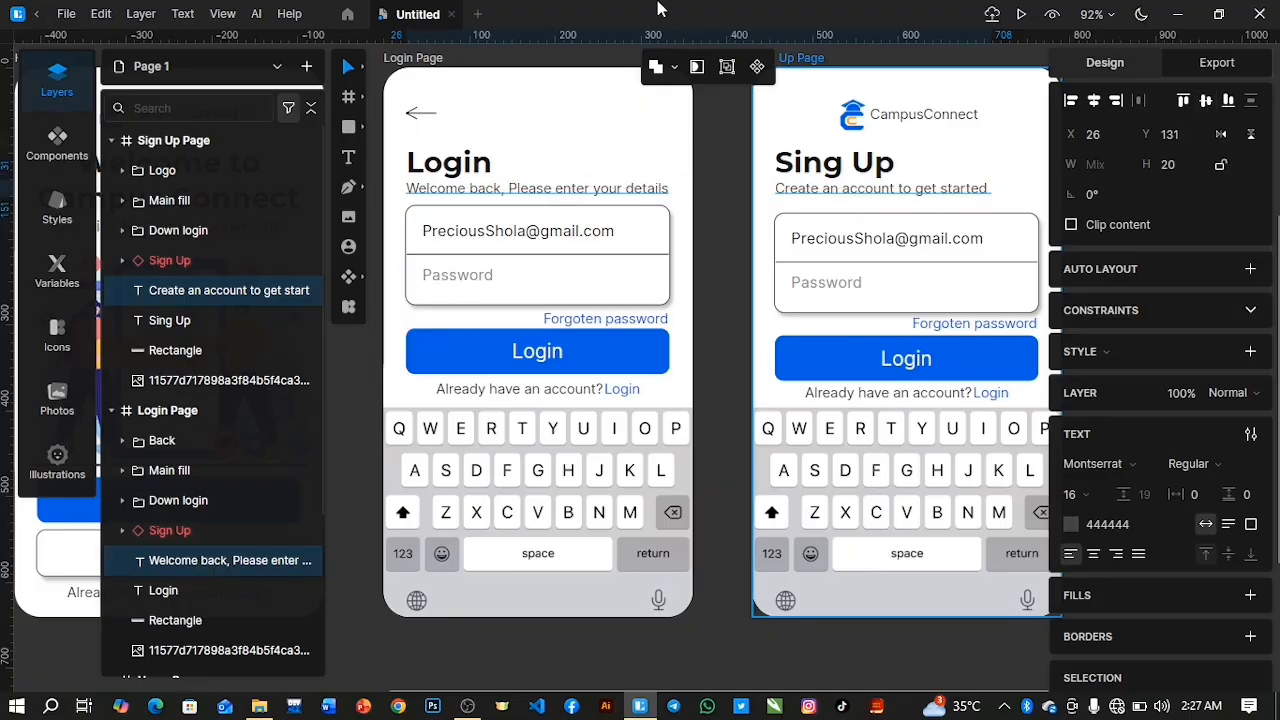
click(118, 142)
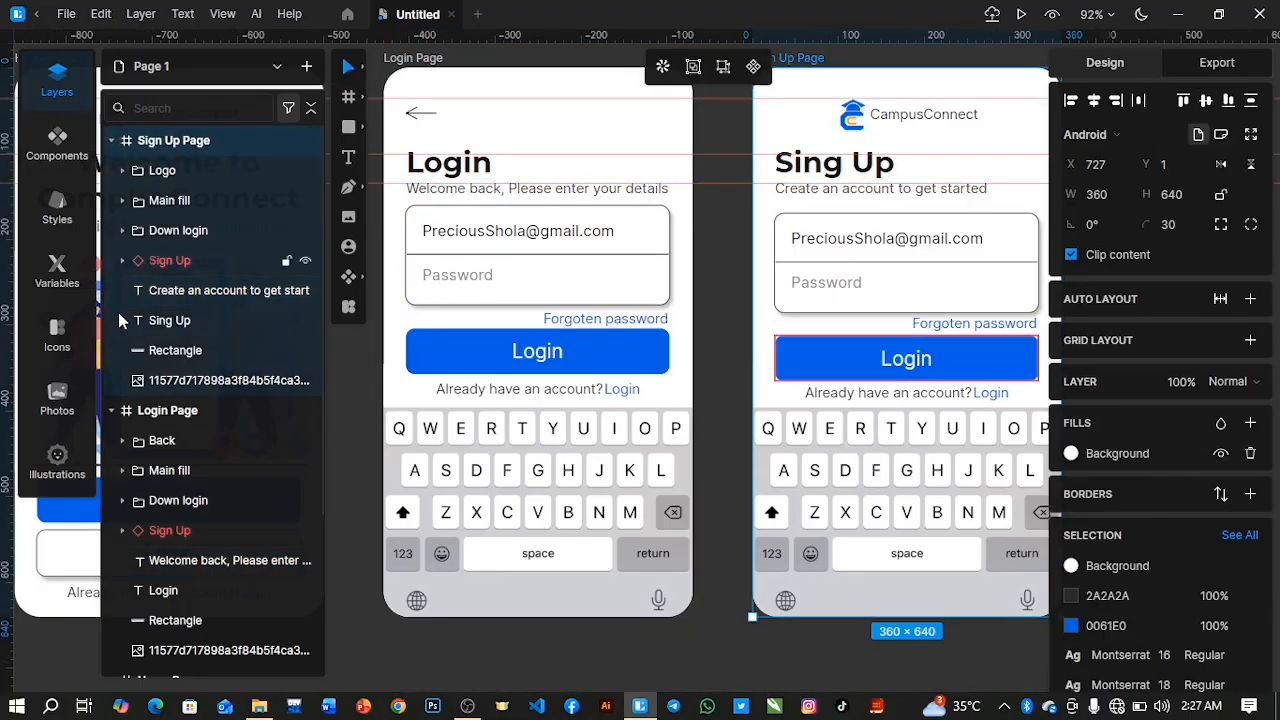
click(167, 410)
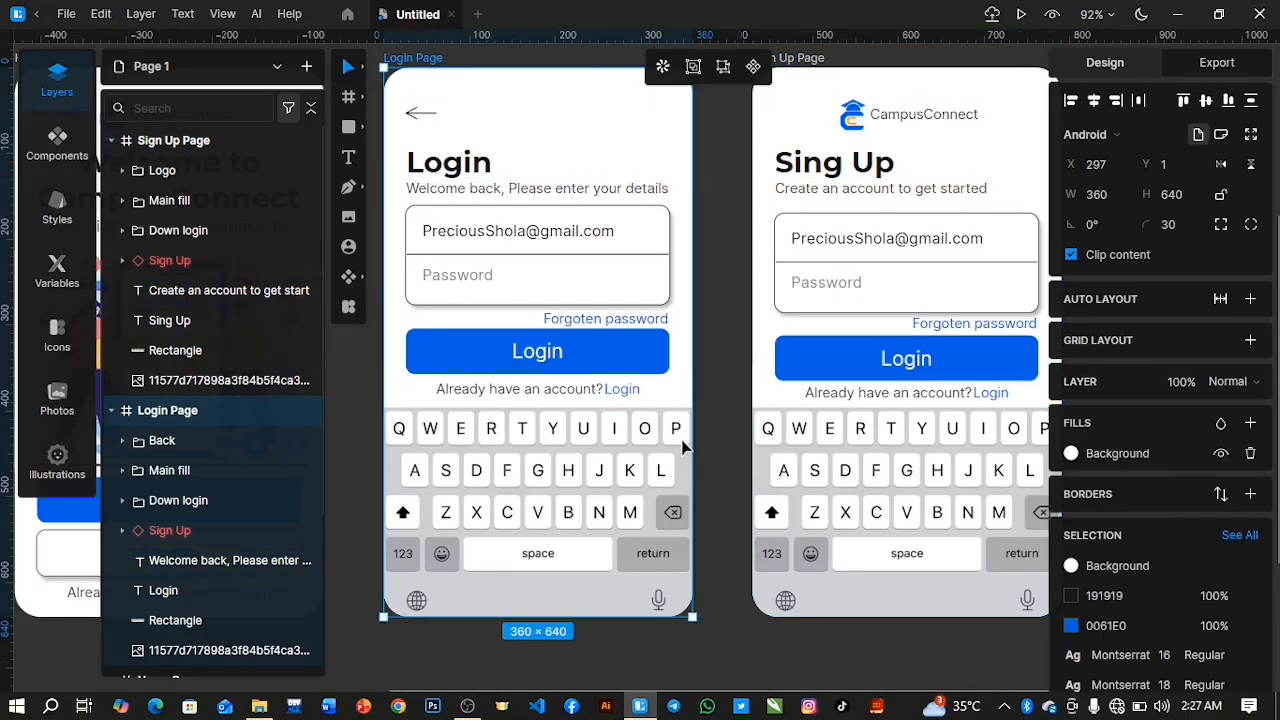
Hide the email and Password texts in the Sign Up Page's Main fill group and delete the divider line between them.
drag(503, 689, 639, 679)
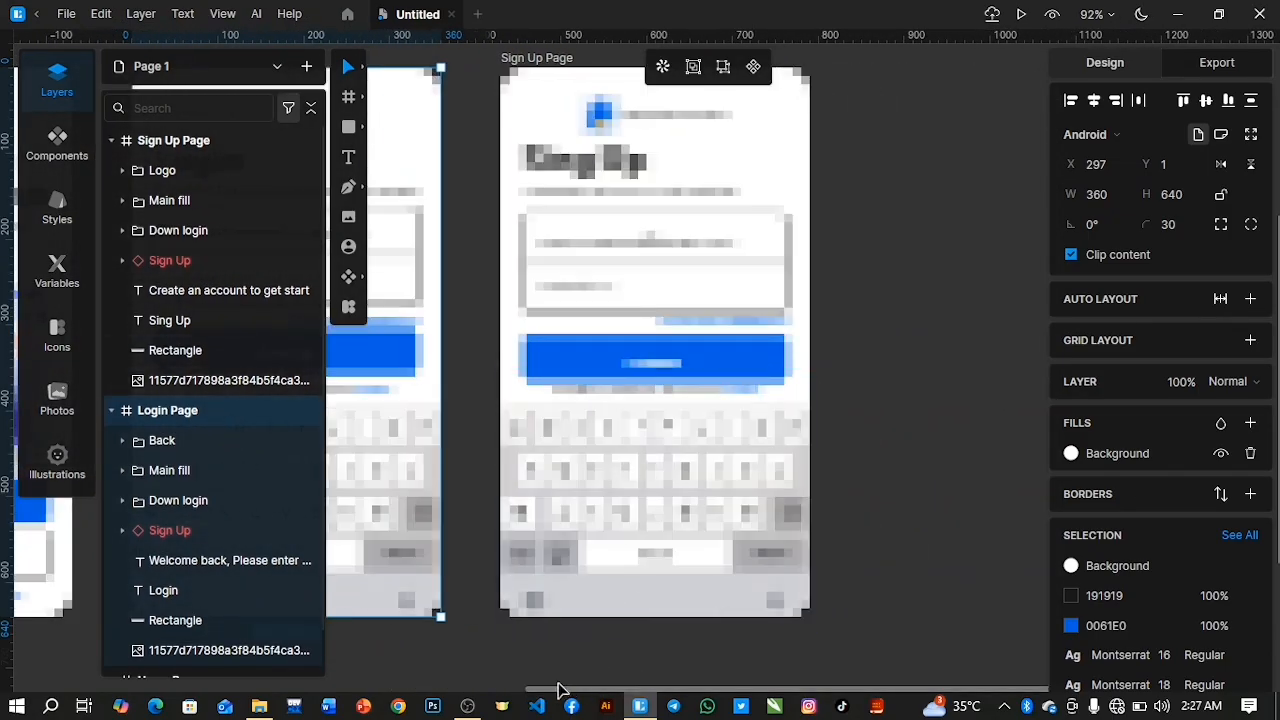
scroll(991, 429, down, 3)
scroll(990, 427, up, 2)
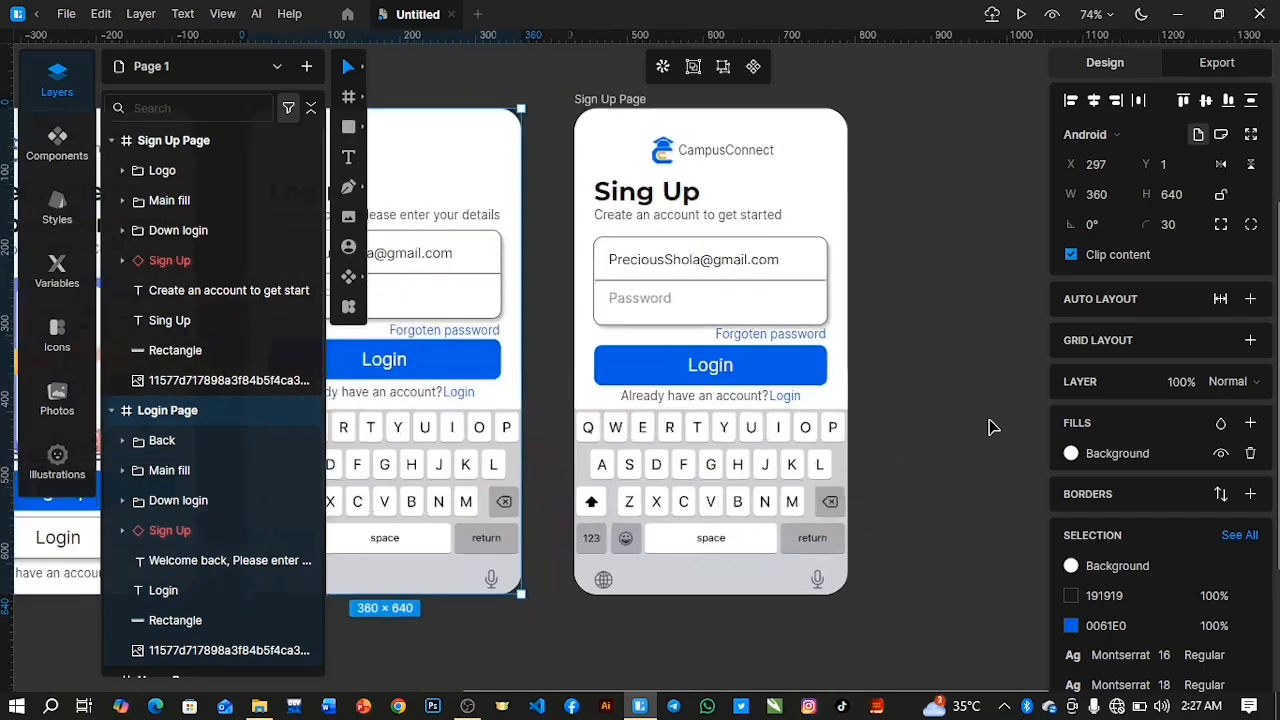
scroll(990, 427, up, 2)
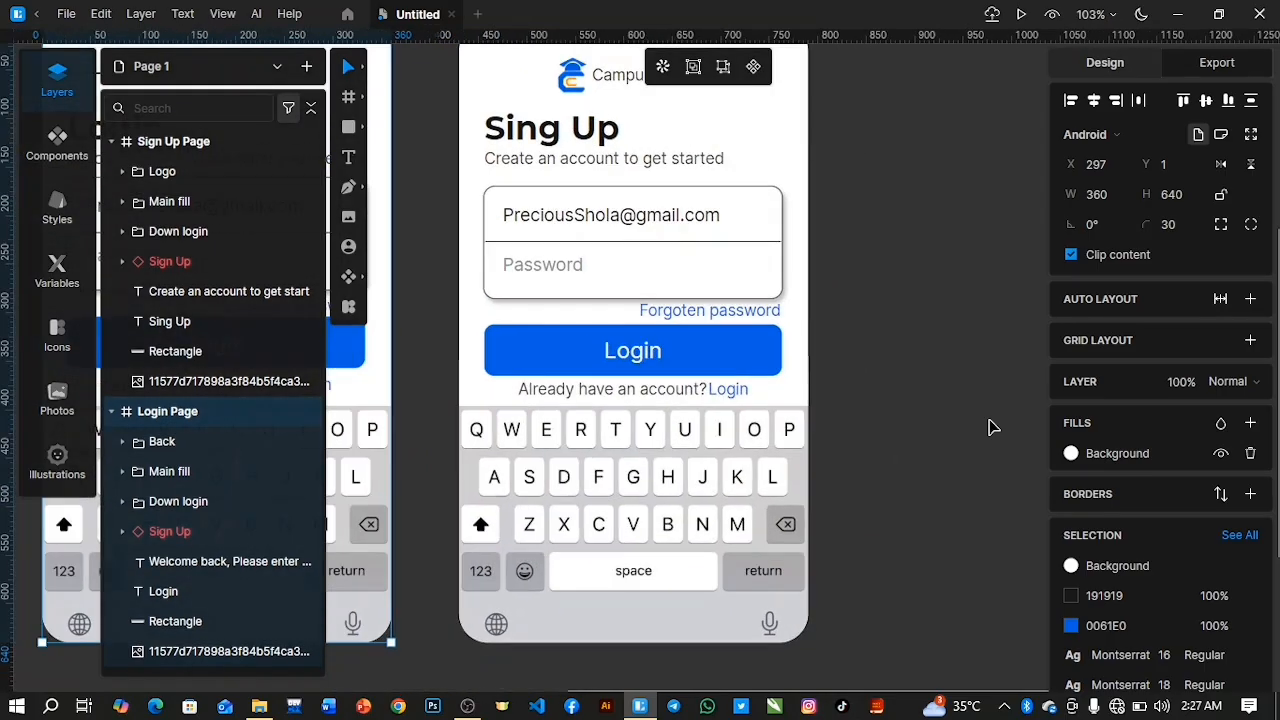
click(128, 203)
click(123, 201)
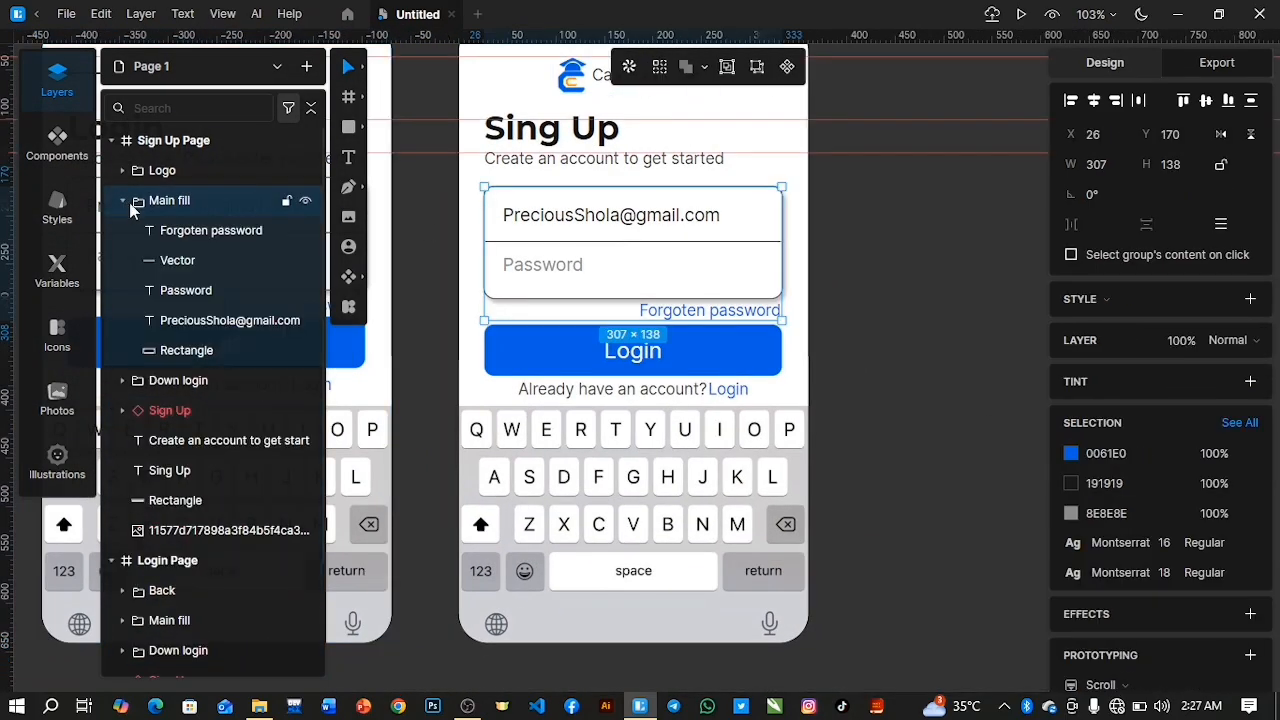
click(231, 332)
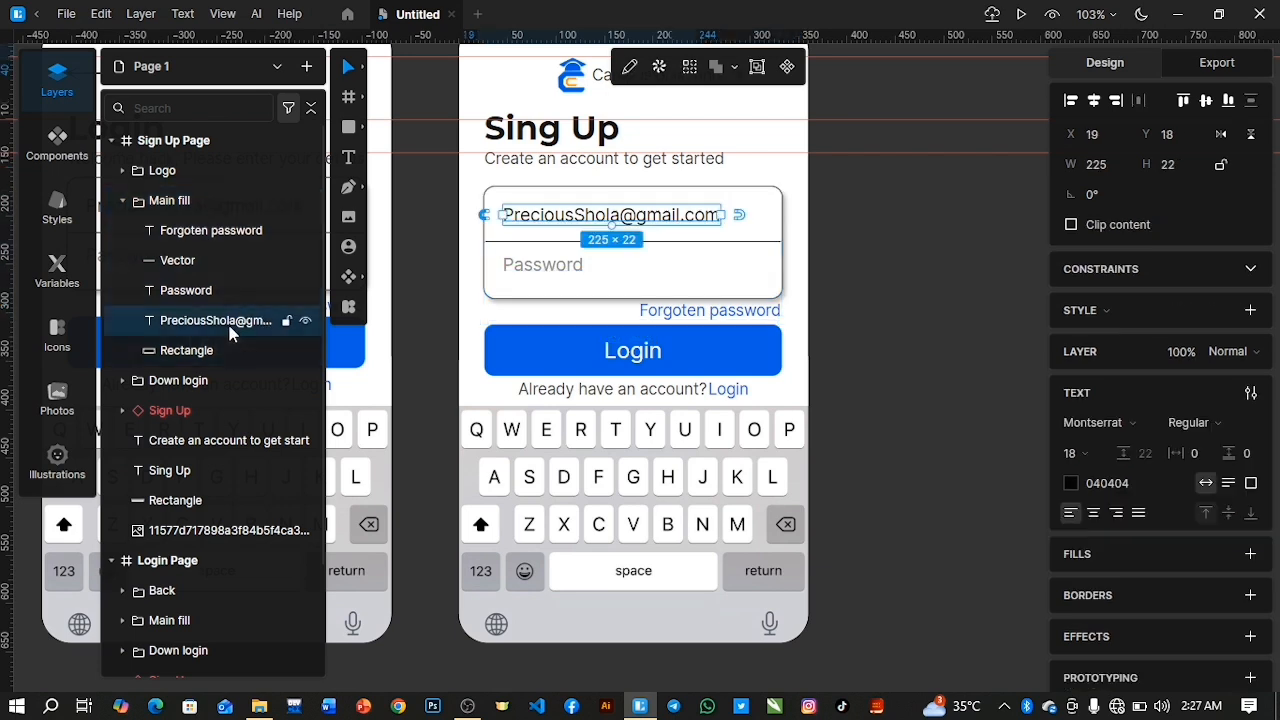
click(183, 350)
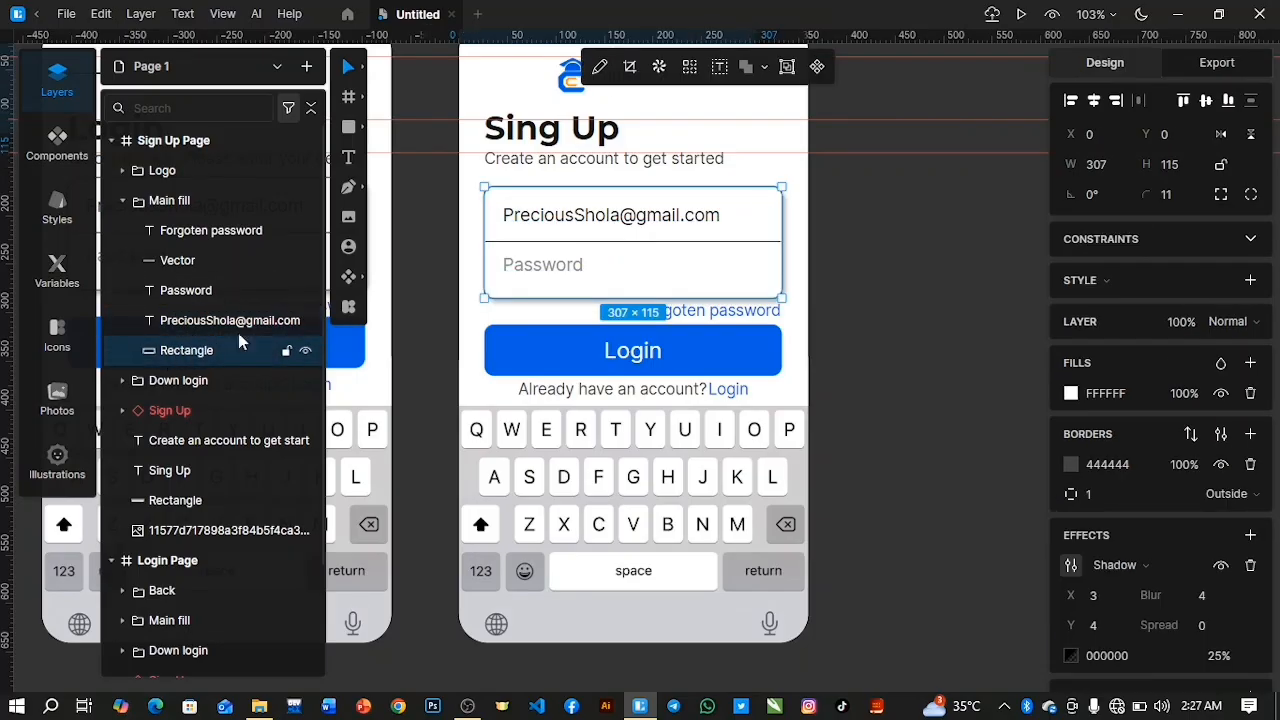
click(304, 320)
click(306, 291)
click(219, 260)
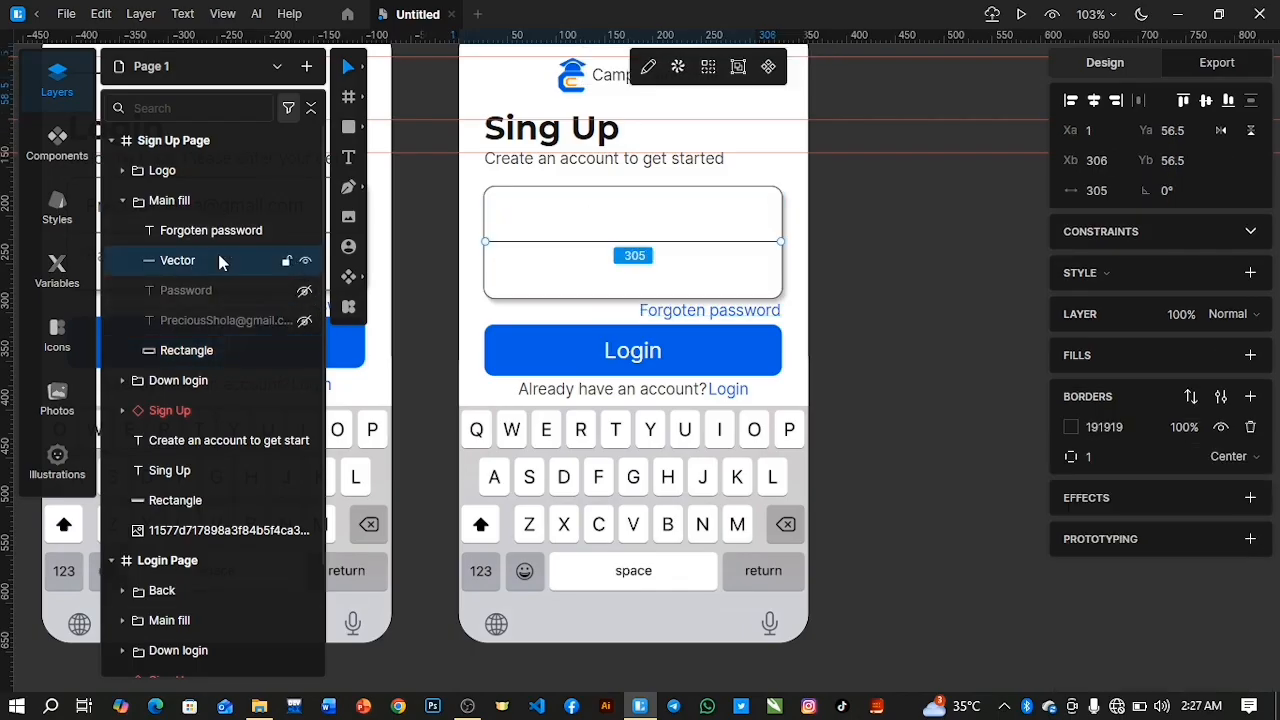
key(Delete)
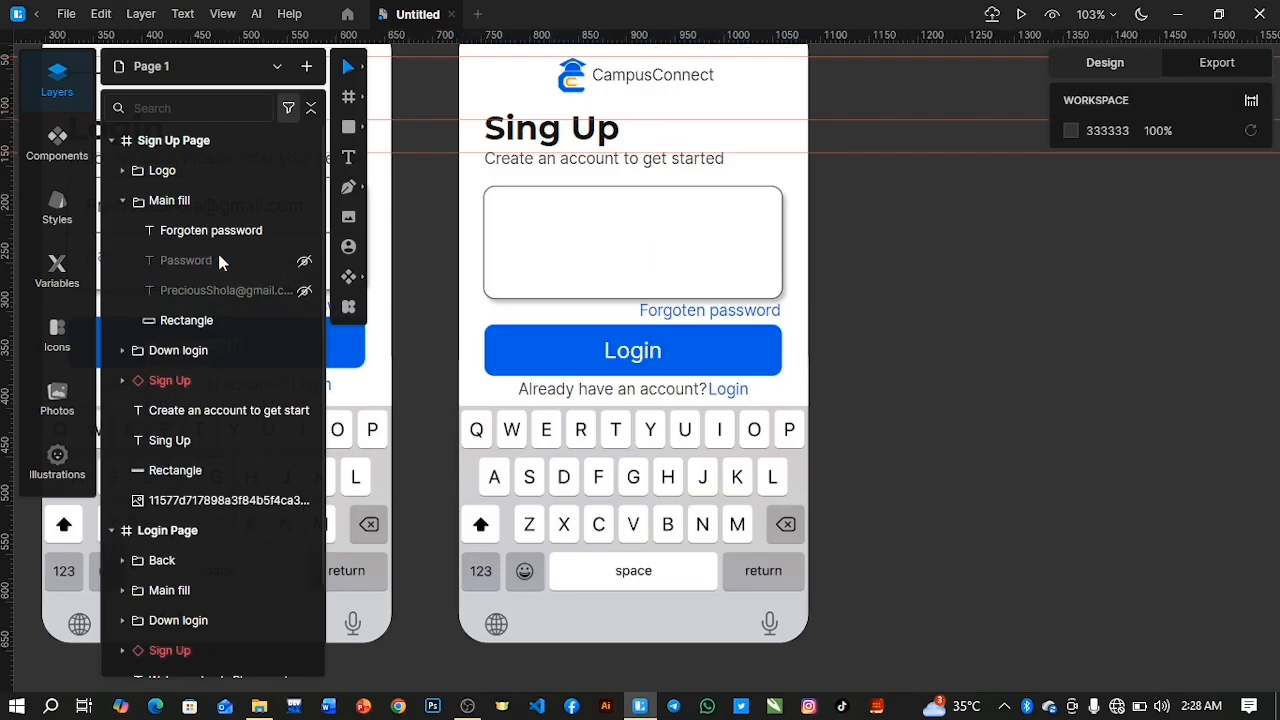
Reduce the Sign Up Page's input rectangle to a height of 52 and move it down to Y 22.
click(205, 320)
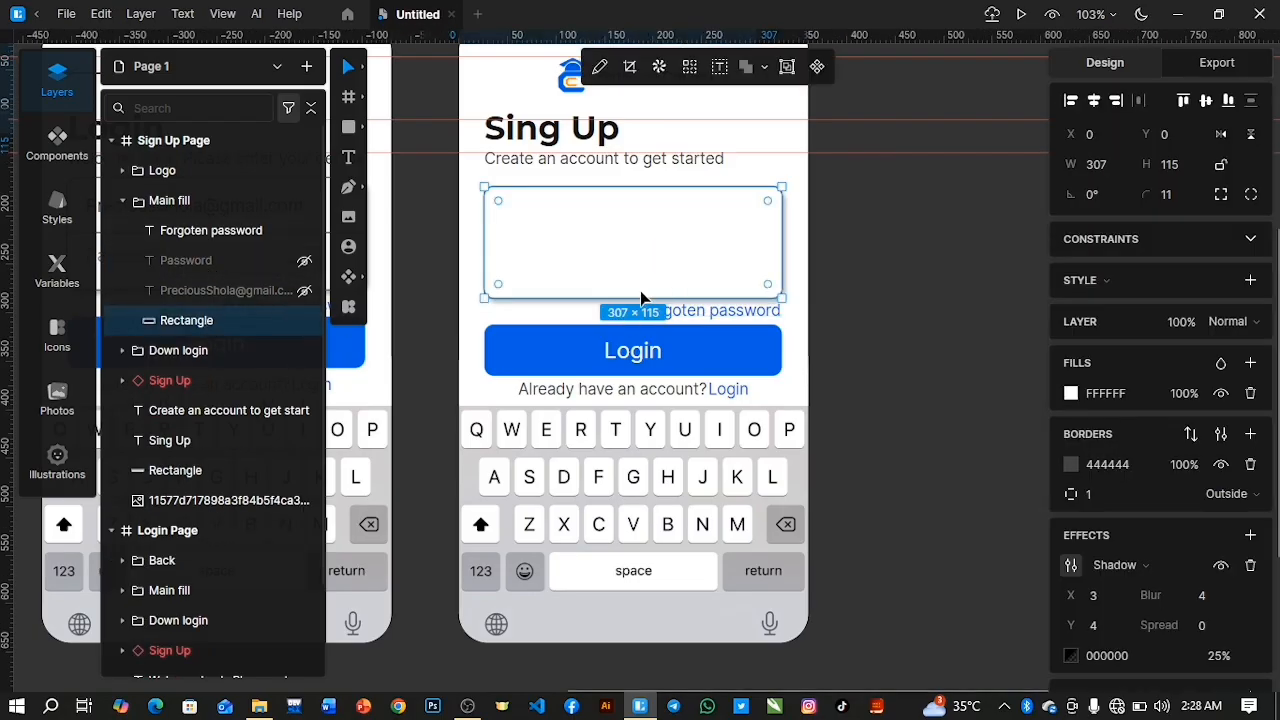
drag(640, 296, 641, 230)
key(ctrl+z)
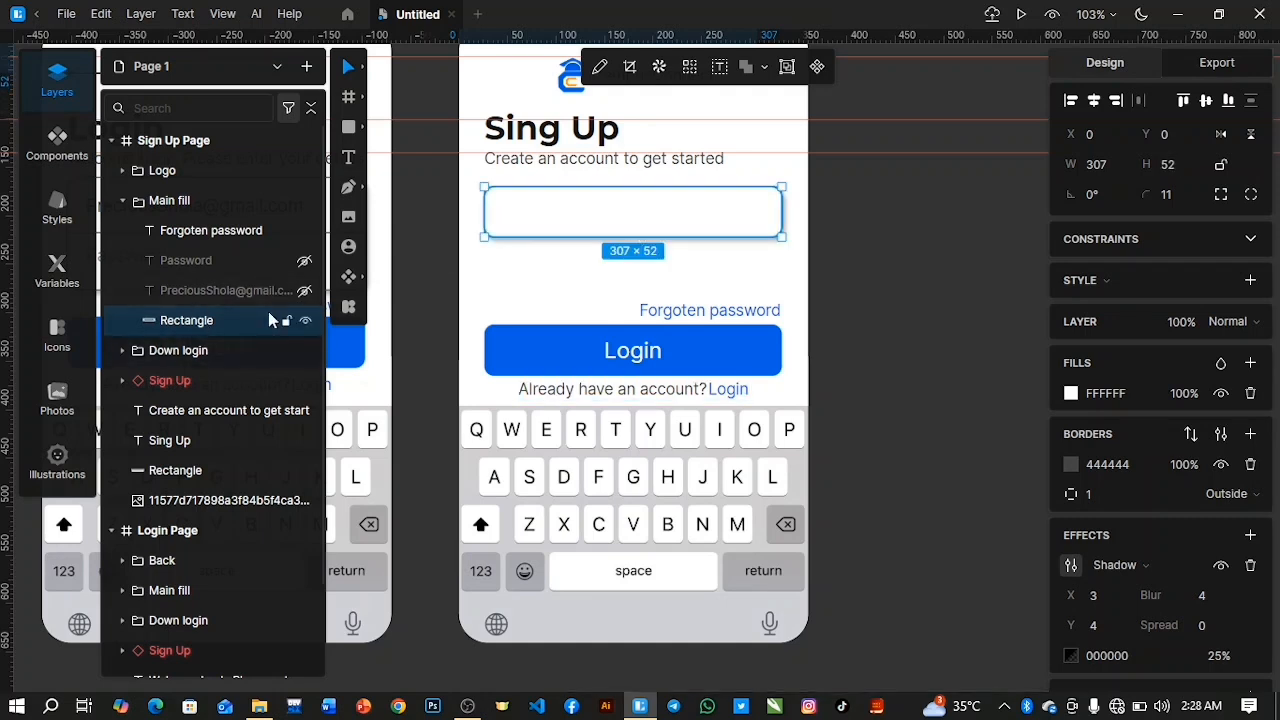
key(Down)
key(Down)
key(Down)
key(Down)
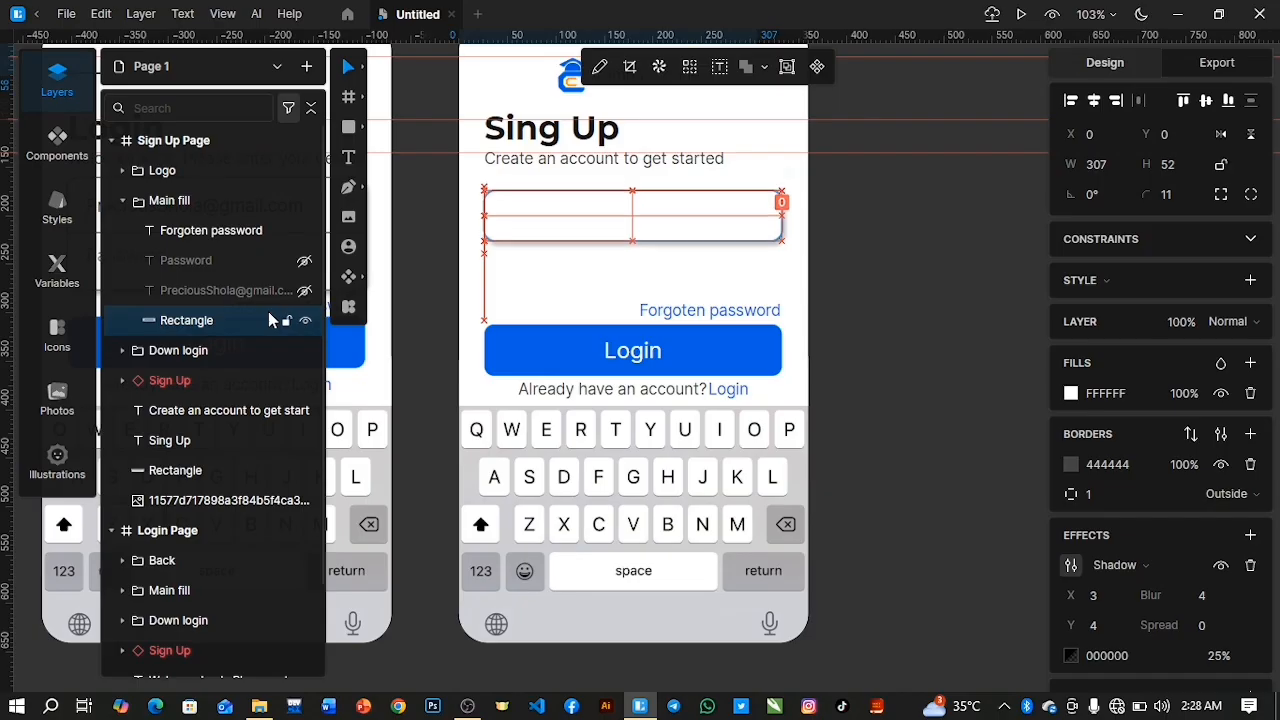
key(Down)
key(Down)
key(Down)
key(Down)
key(Down)
key(Down)
key(Down)
key(Down)
key(Down)
key(Down)
key(Down)
key(Down)
key(Down)
key(Down)
key(Down)
key(Down)
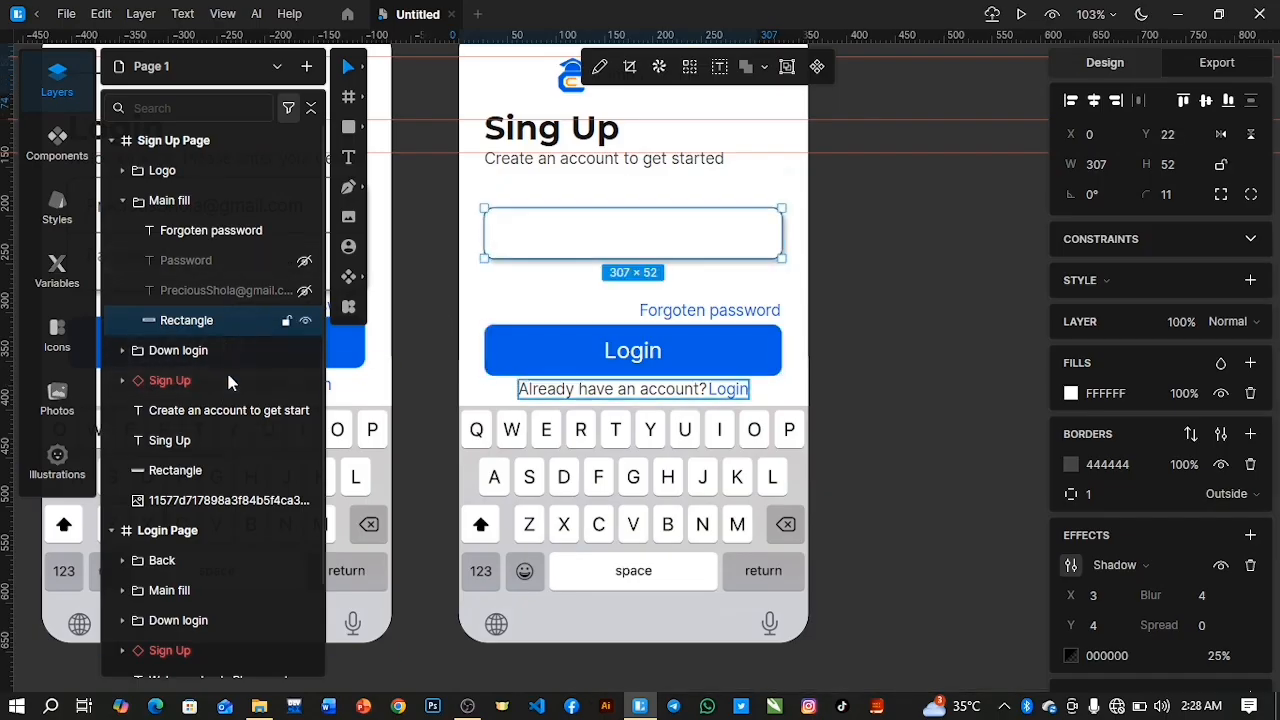
Delete the Sign Up Page's keyboard image and move the Login button with its account prompt down to about Y 538.
click(202, 502)
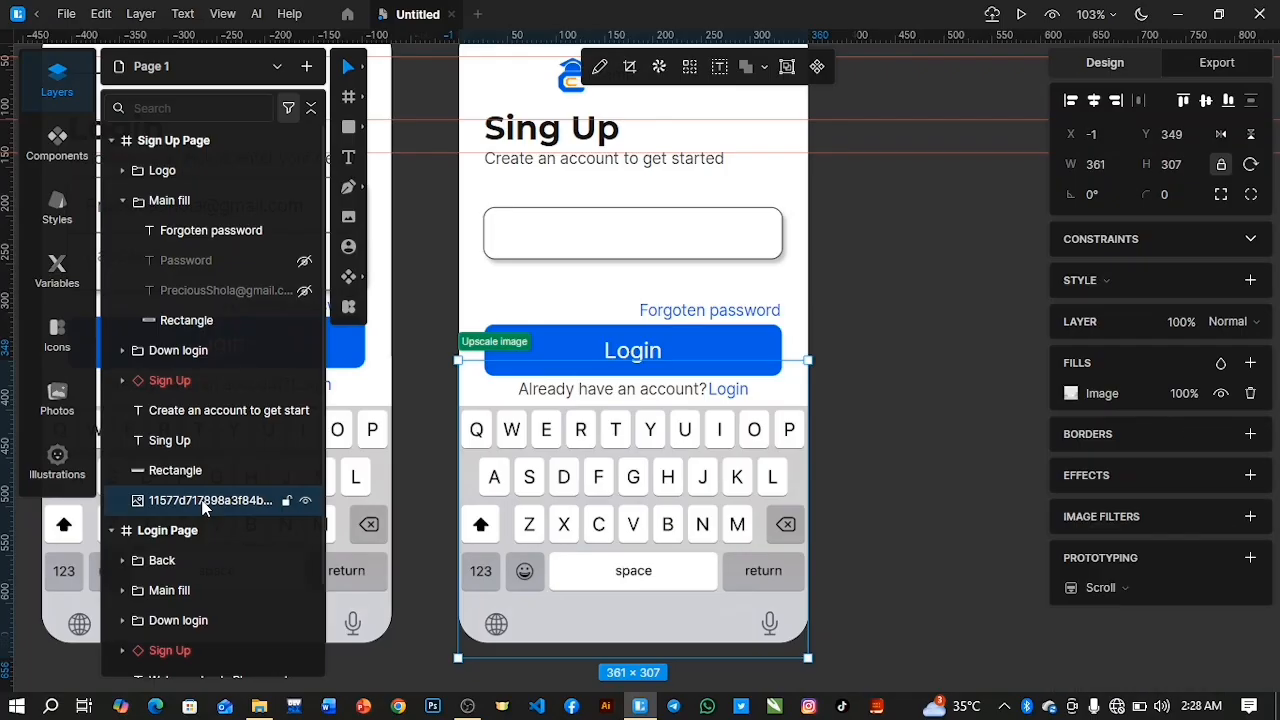
key(Delete)
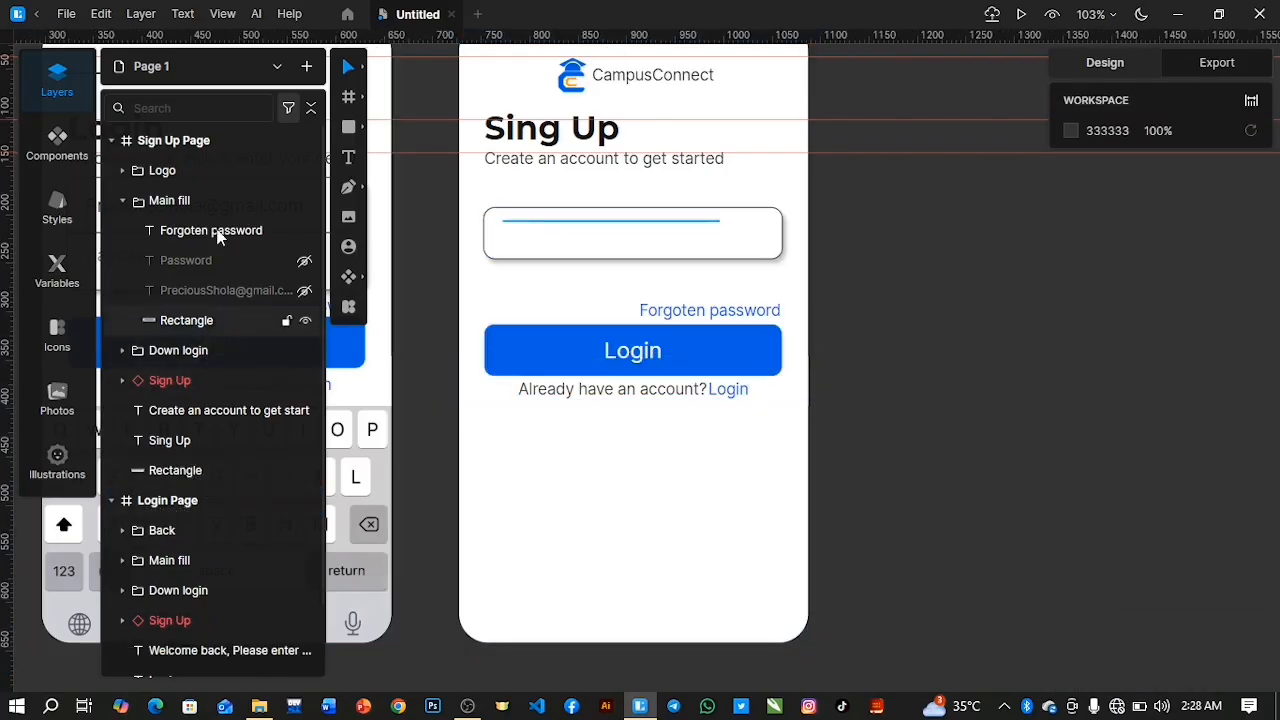
click(172, 380)
shift+click(184, 355)
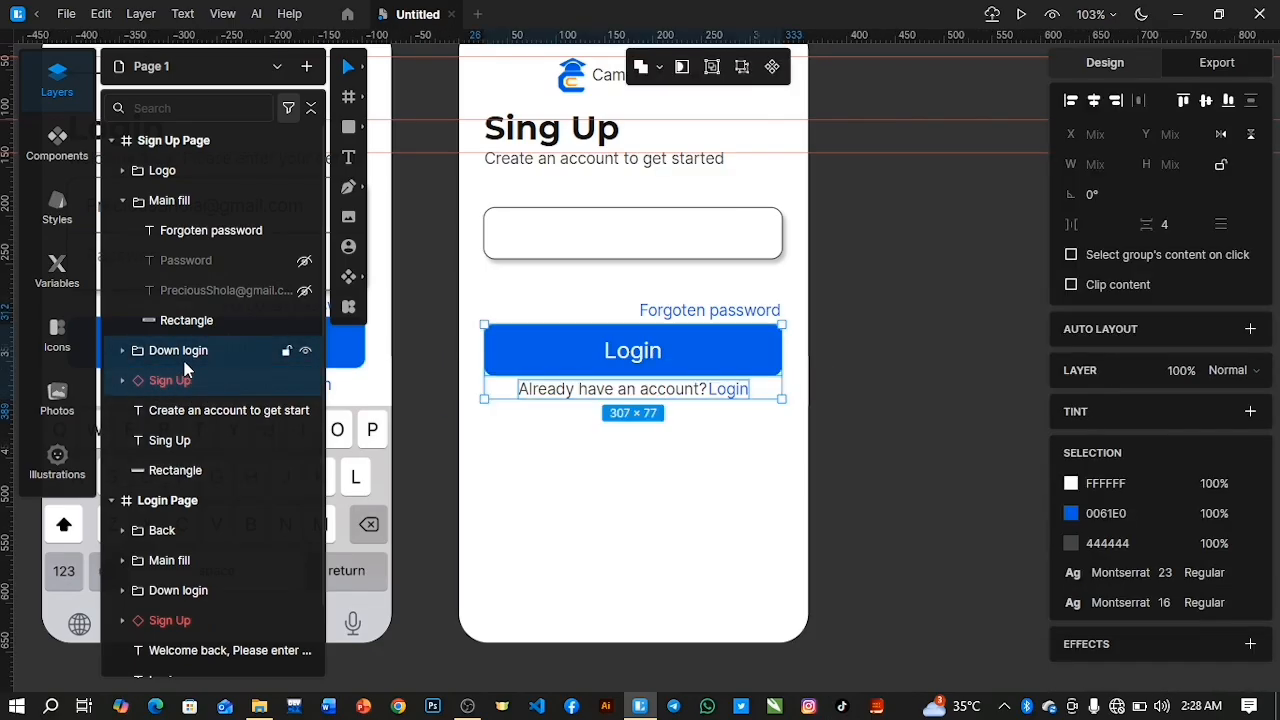
key(shift+Down)
key(shift+Down)
key(shift+Down)
key(shift+Down)
key(shift+Down)
key(shift+Down)
key(shift+Down)
key(shift+Down)
key(shift+Down)
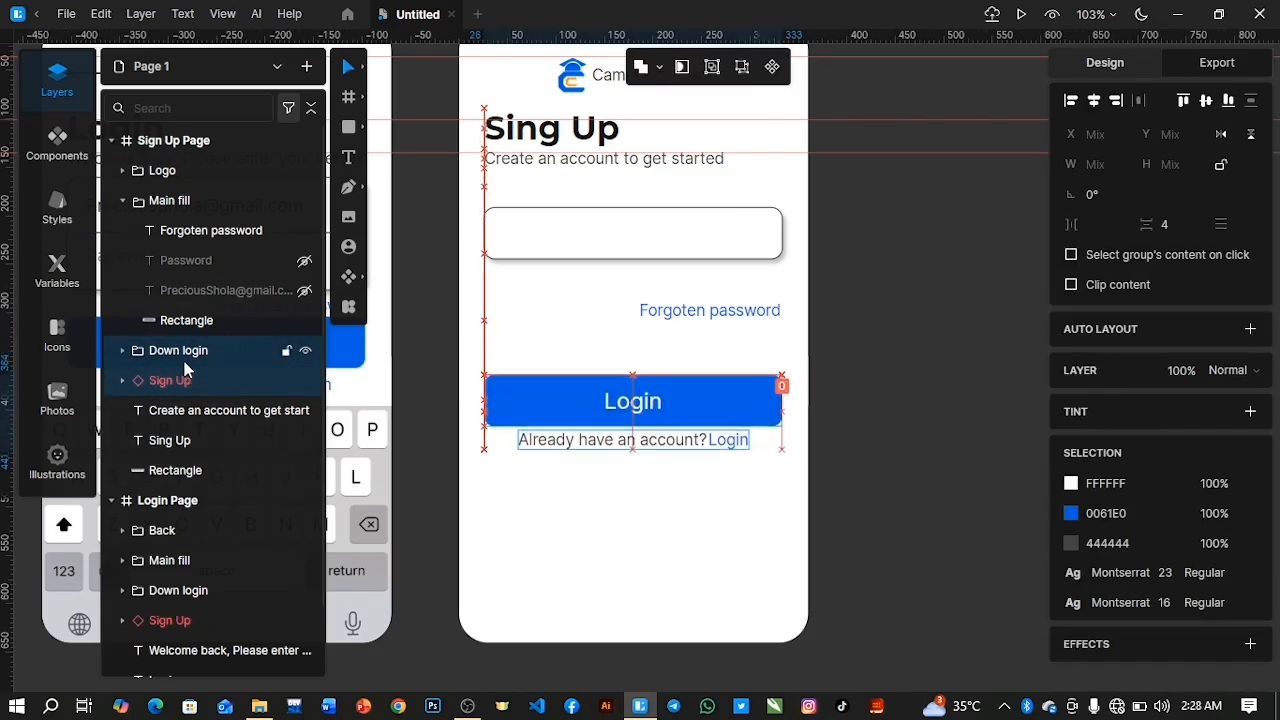
key(shift+Down)
key(shift+Down)
key(shift+Down)
key(shift+Down)
key(shift+Down)
key(shift+Down)
key(shift+Down)
key(shift+Down)
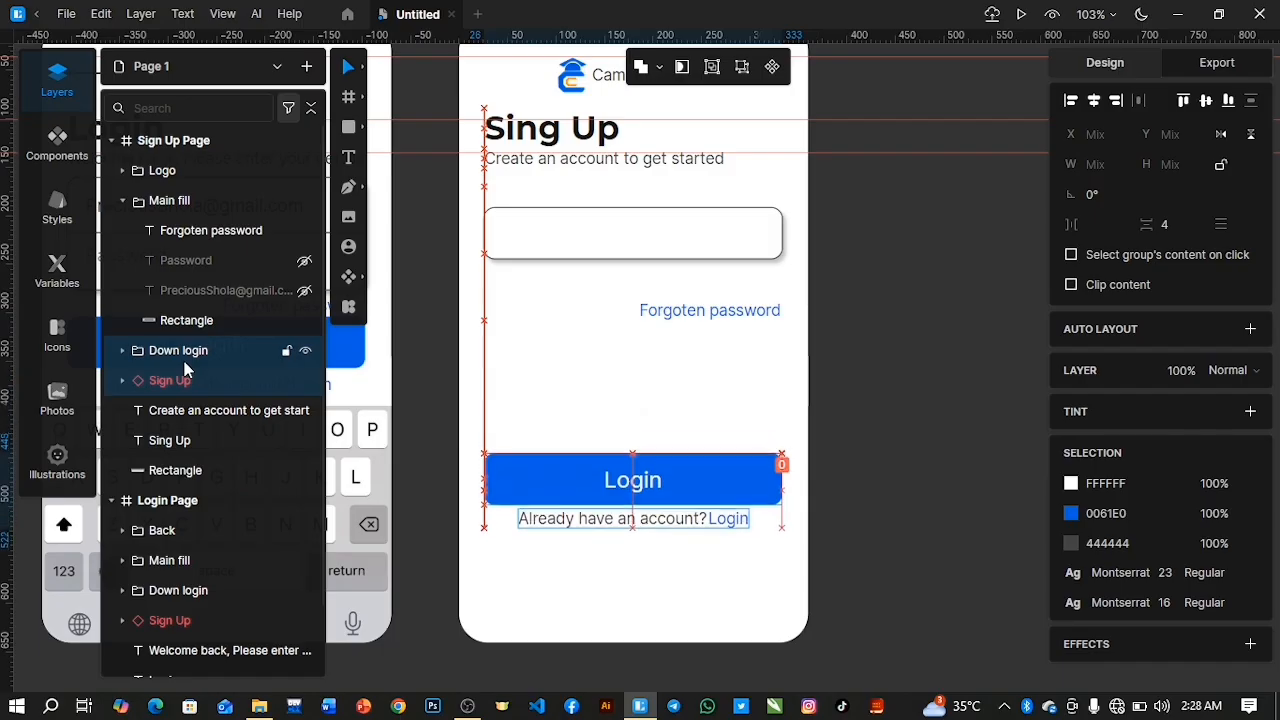
key(shift+Down)
key(shift+Down)
key(shift+Down)
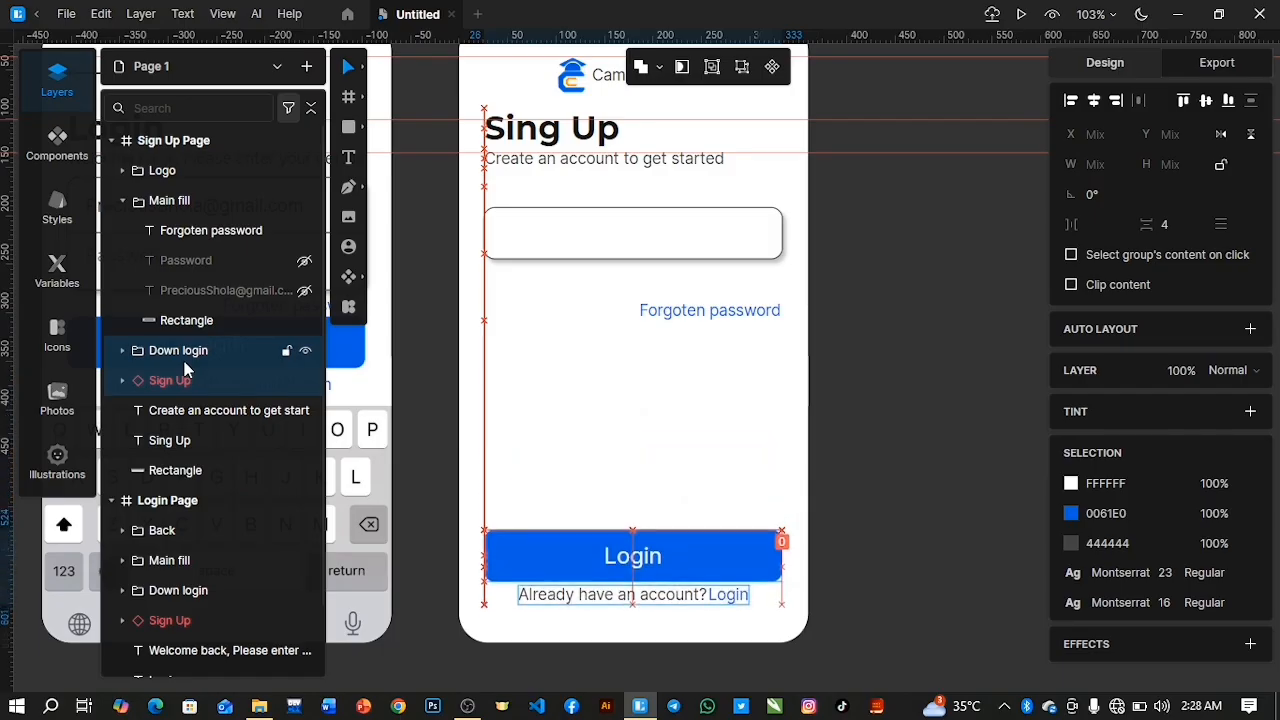
key(Down)
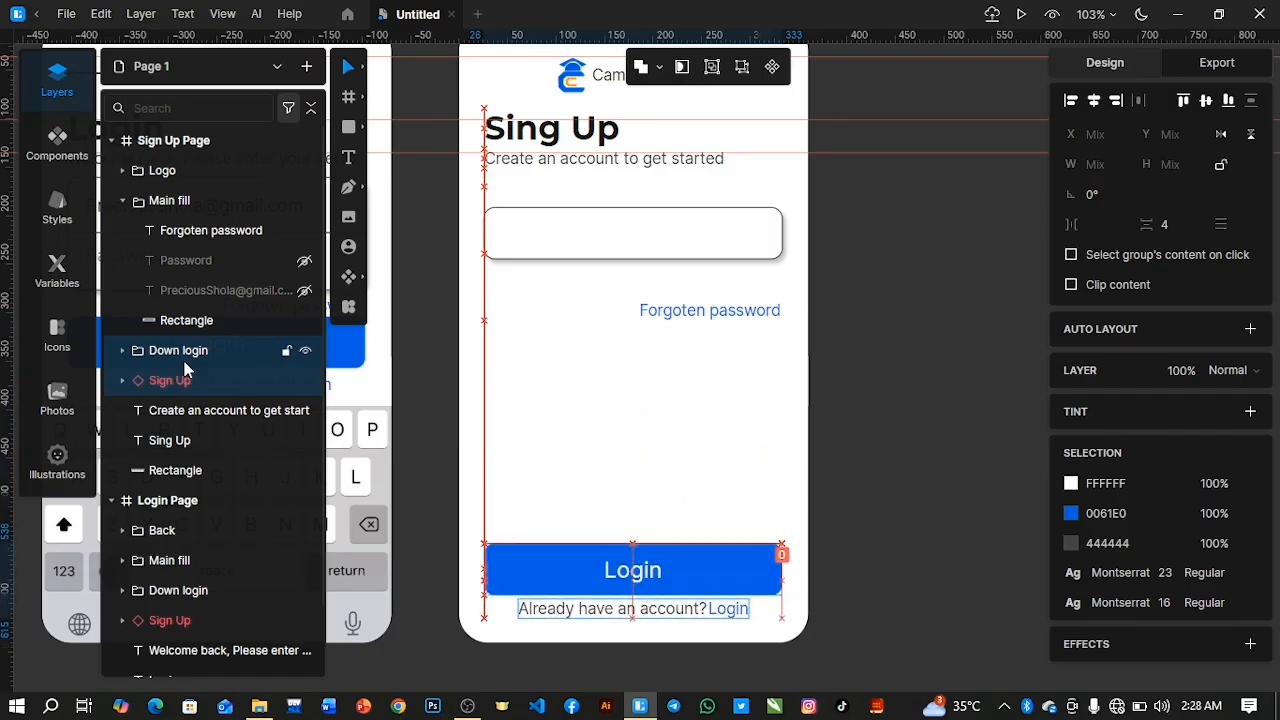
Change the label of the Sign Up Page's blue button to "Create Account".
double_click(637, 581)
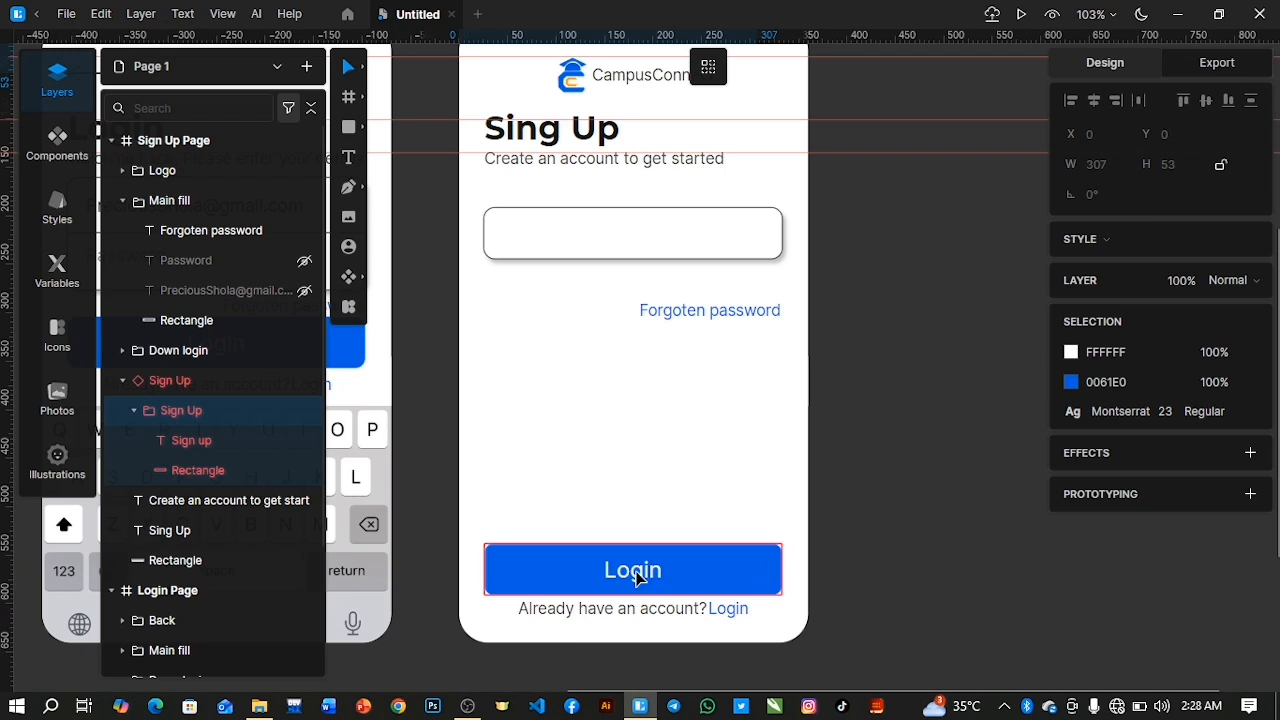
double_click(637, 579)
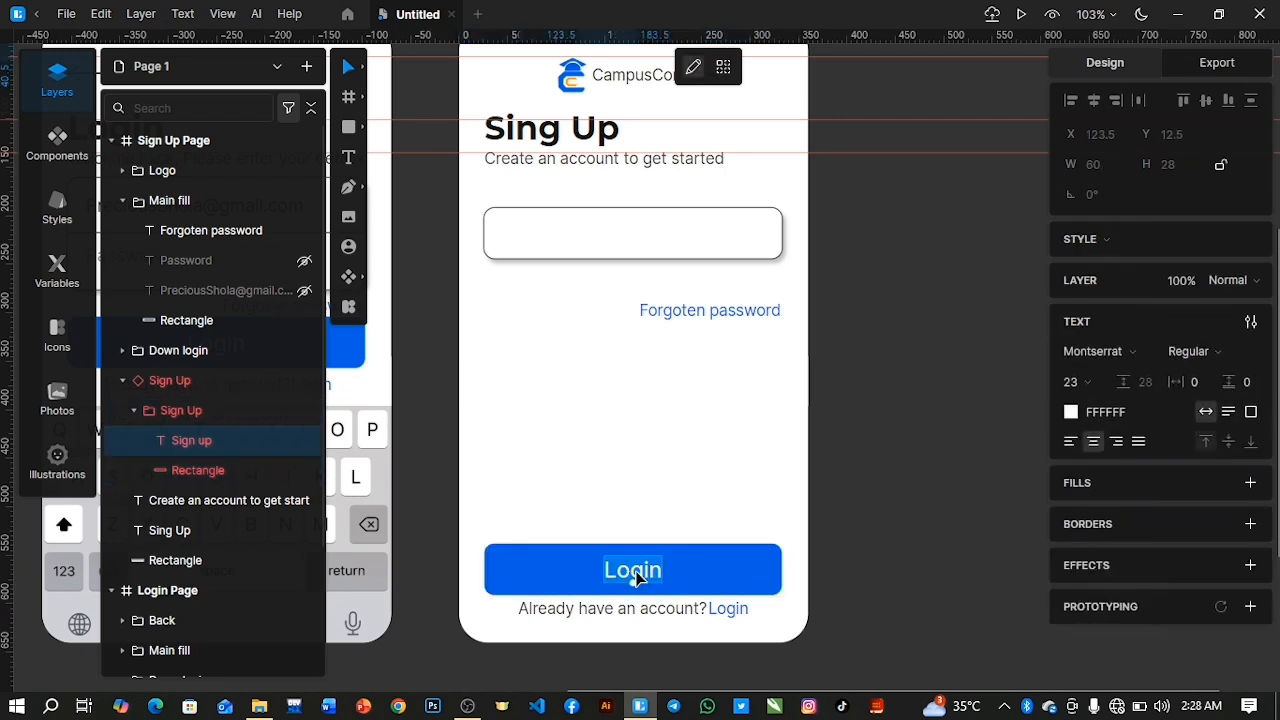
text(Grea)
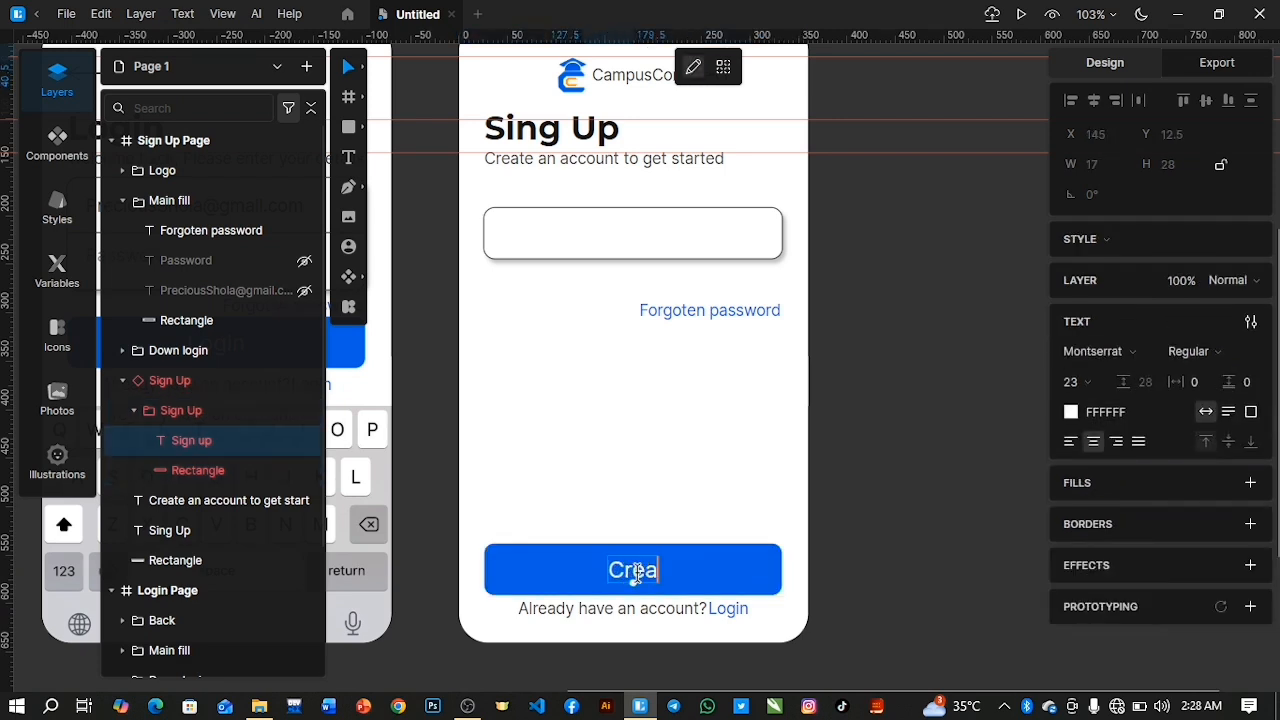
text(te Account)
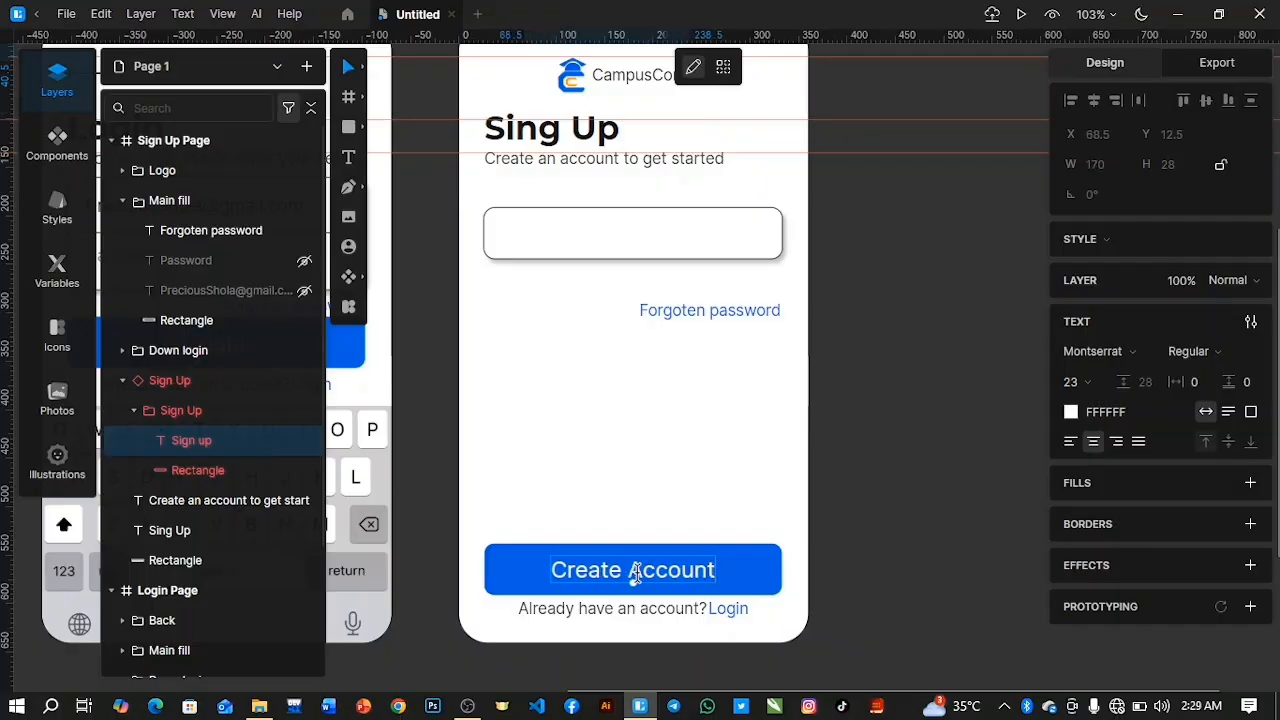
key(Escape)
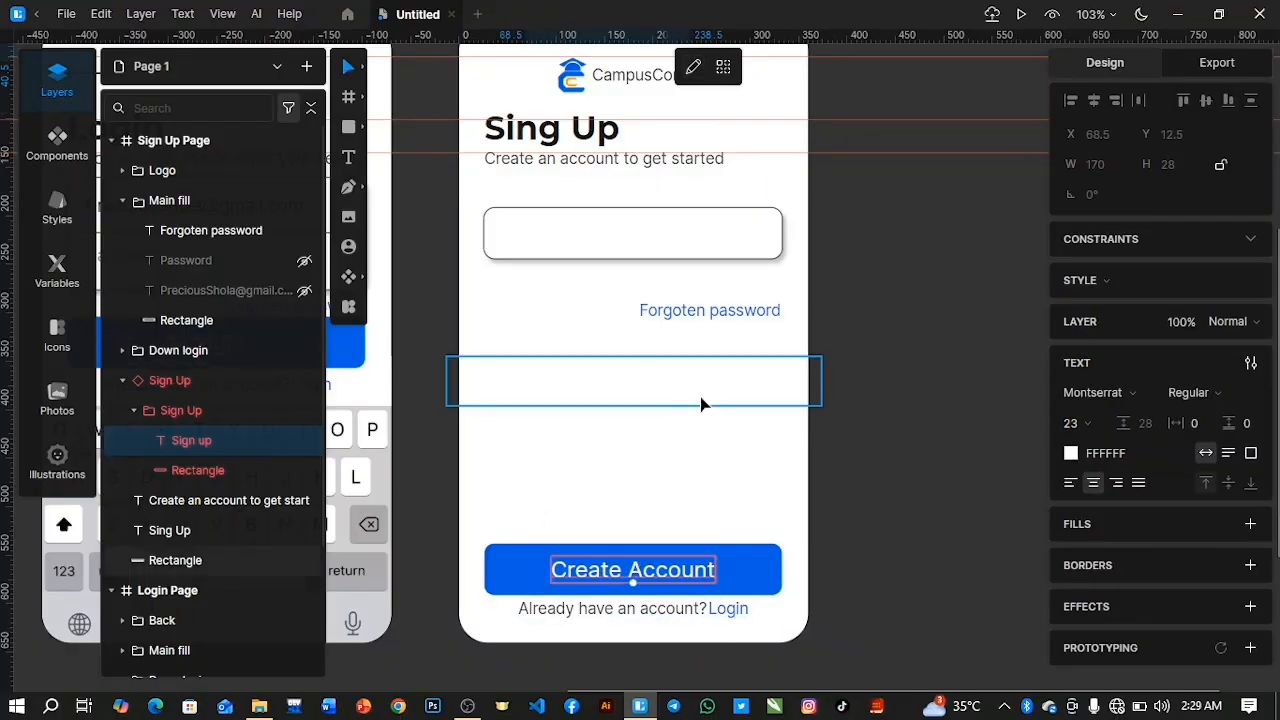
Add a horizontal guide at the Home Page's bottom account prompt and nudge the Sign Up Page's "Already have an account? Login" prompt down to it.
drag(608, 690, 333, 688)
scroll(529, 669, down, 5)
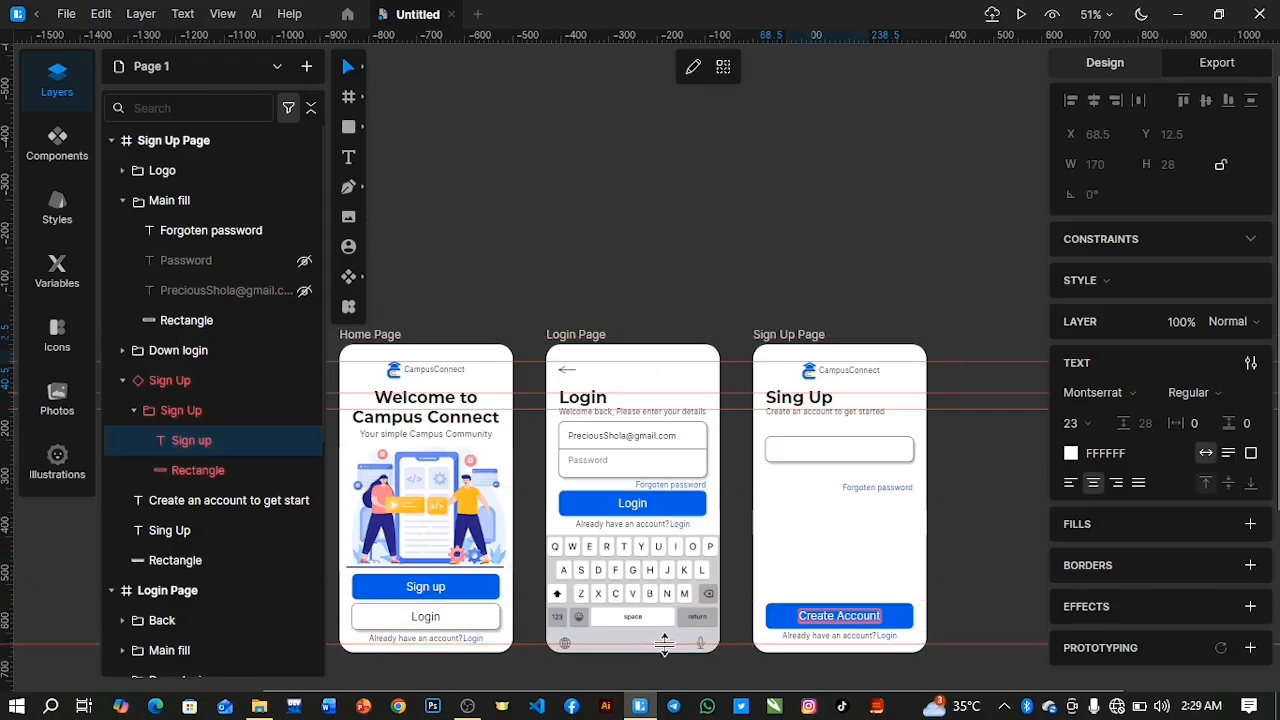
scroll(664, 645, up, 5)
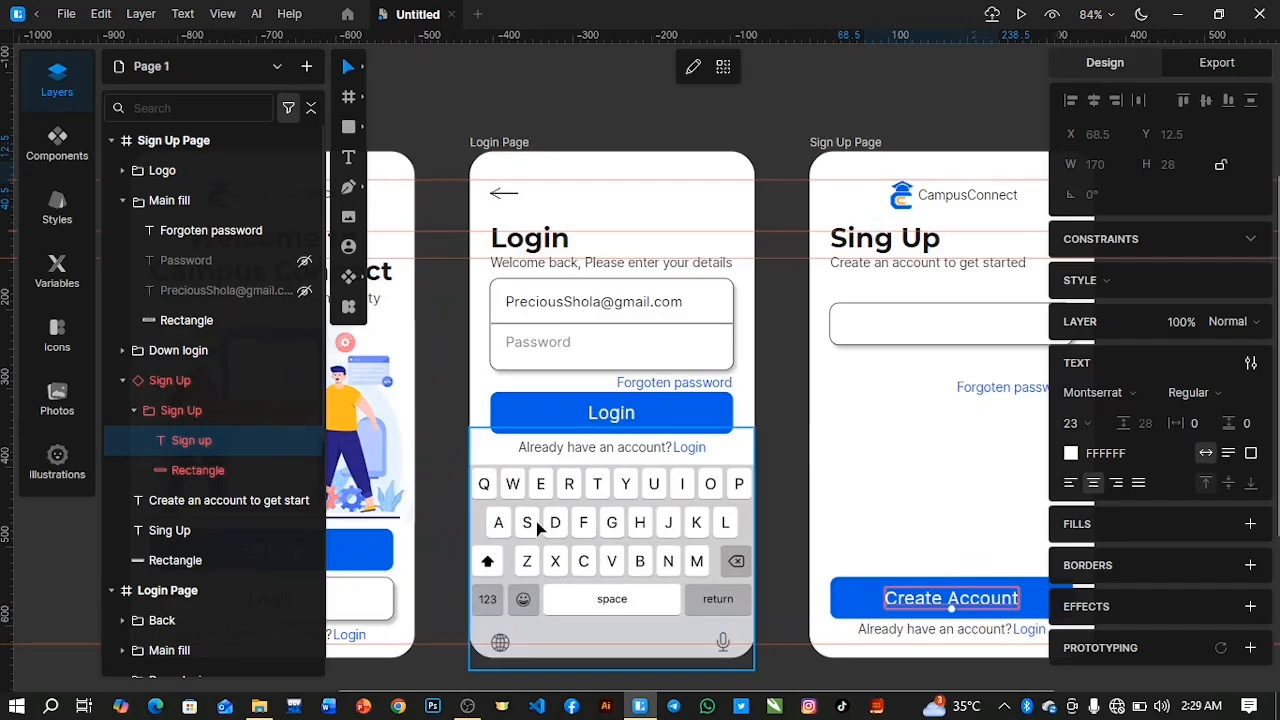
click(133, 410)
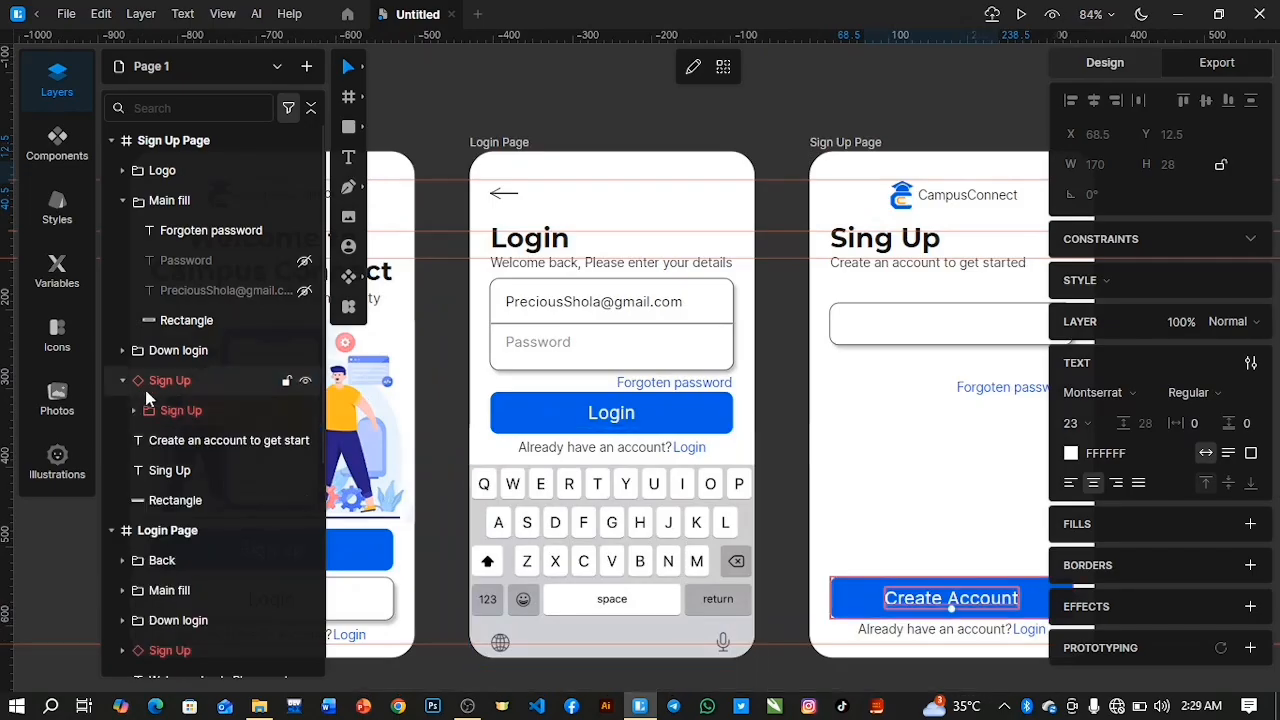
click(122, 381)
ctrl+click(178, 363)
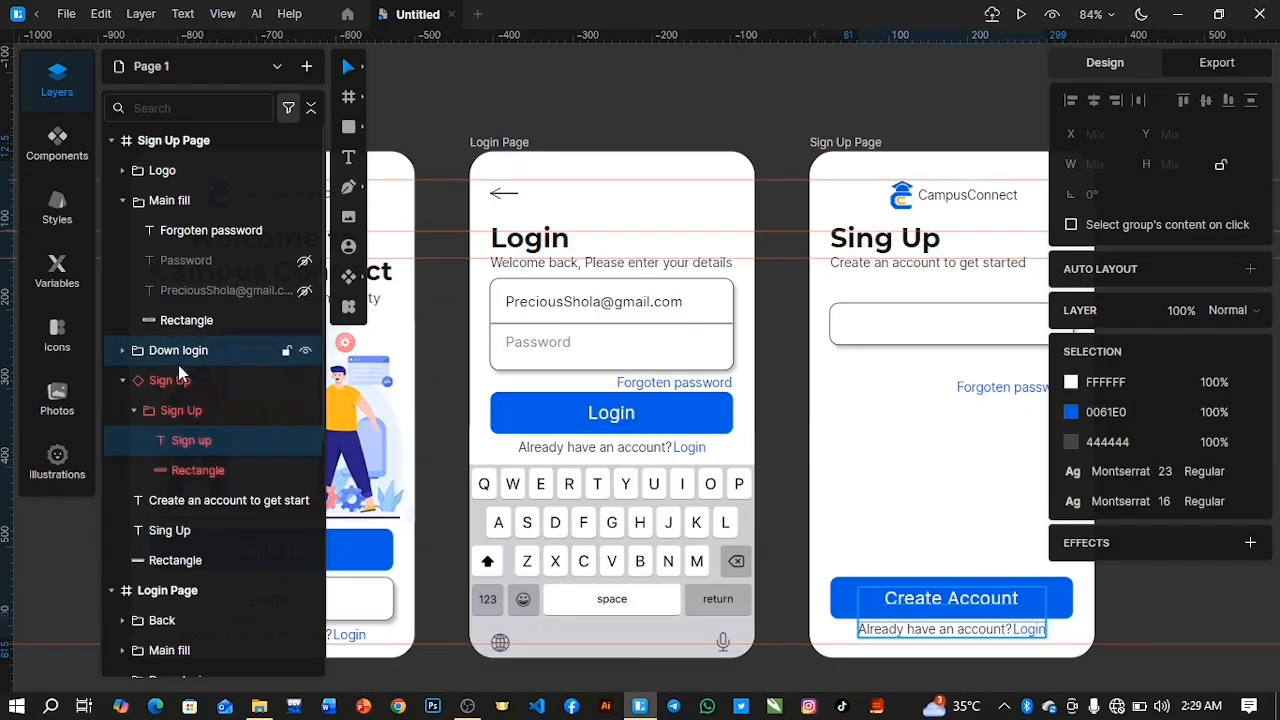
key(Down)
key(Down)
key(Down)
key(Down)
key(Down)
key(Down)
key(Down)
key(Down)
key(Down)
key(Down)
key(Down)
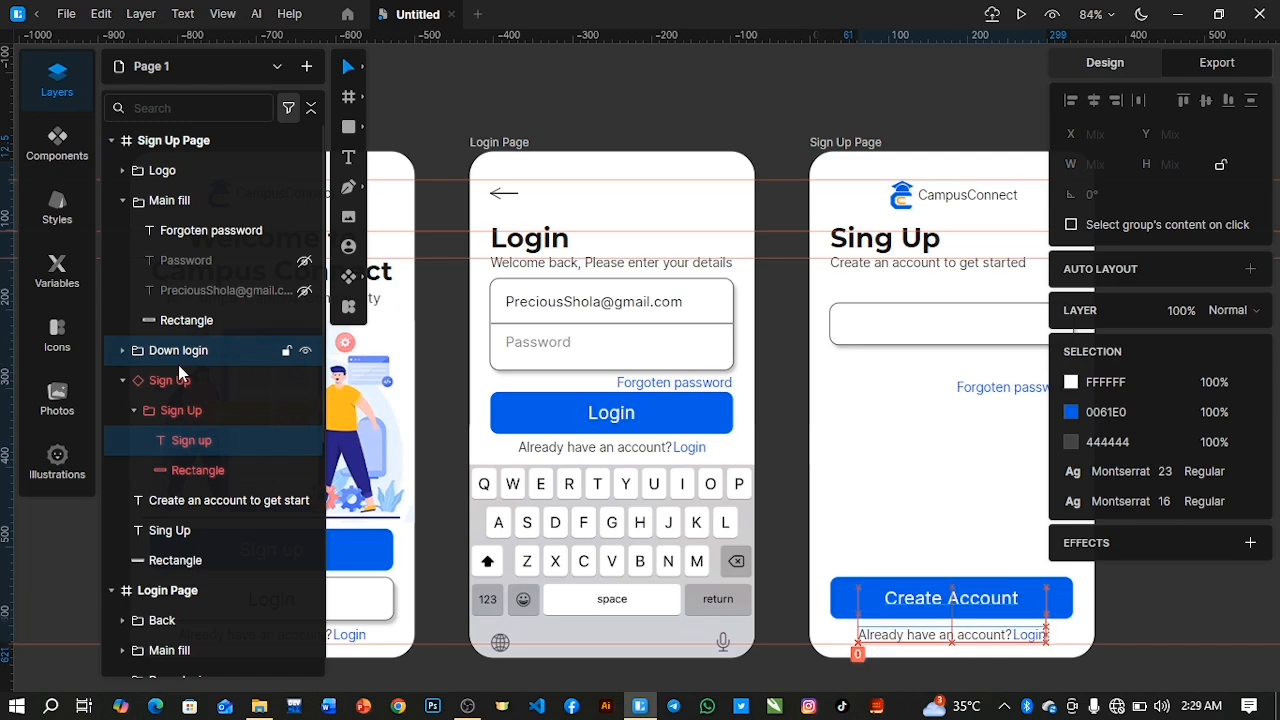
key(Up)
key(Up)
key(Up)
key(Up)
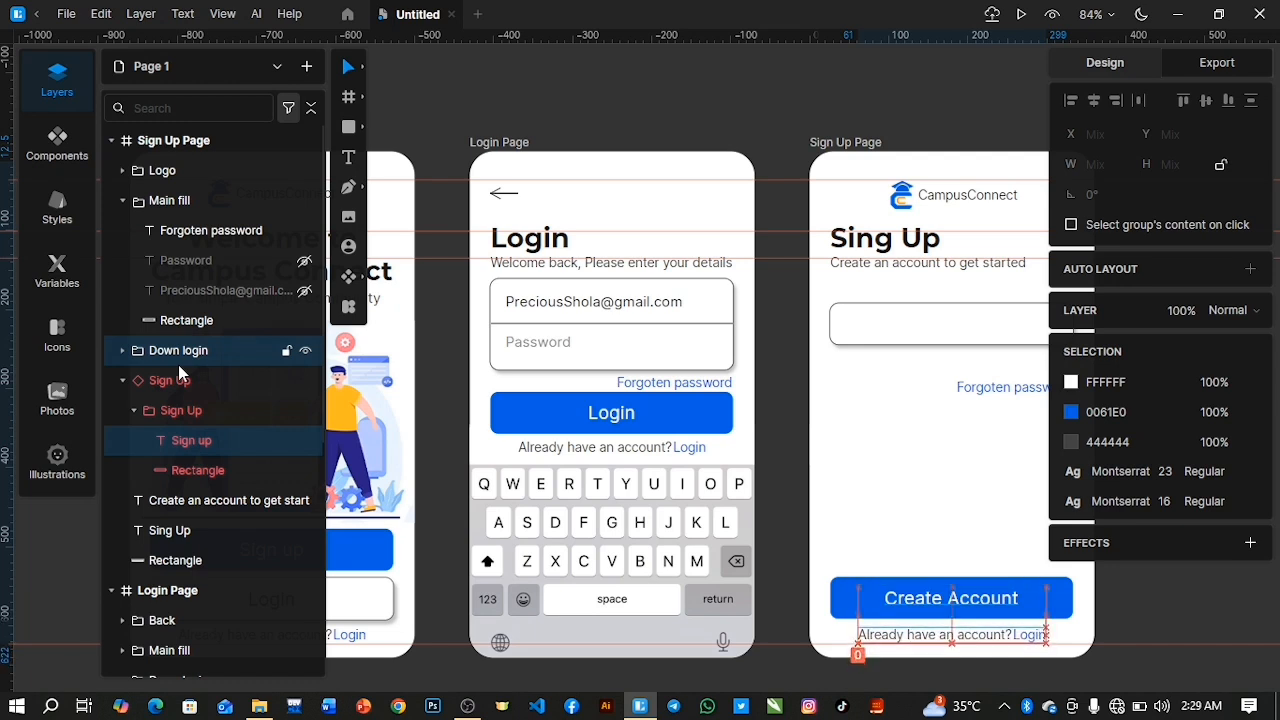
Nudge the Sign Up Page's Create Account button down to Y 541 and add a horizontal guide along its bottom edge.
click(122, 380)
click(172, 386)
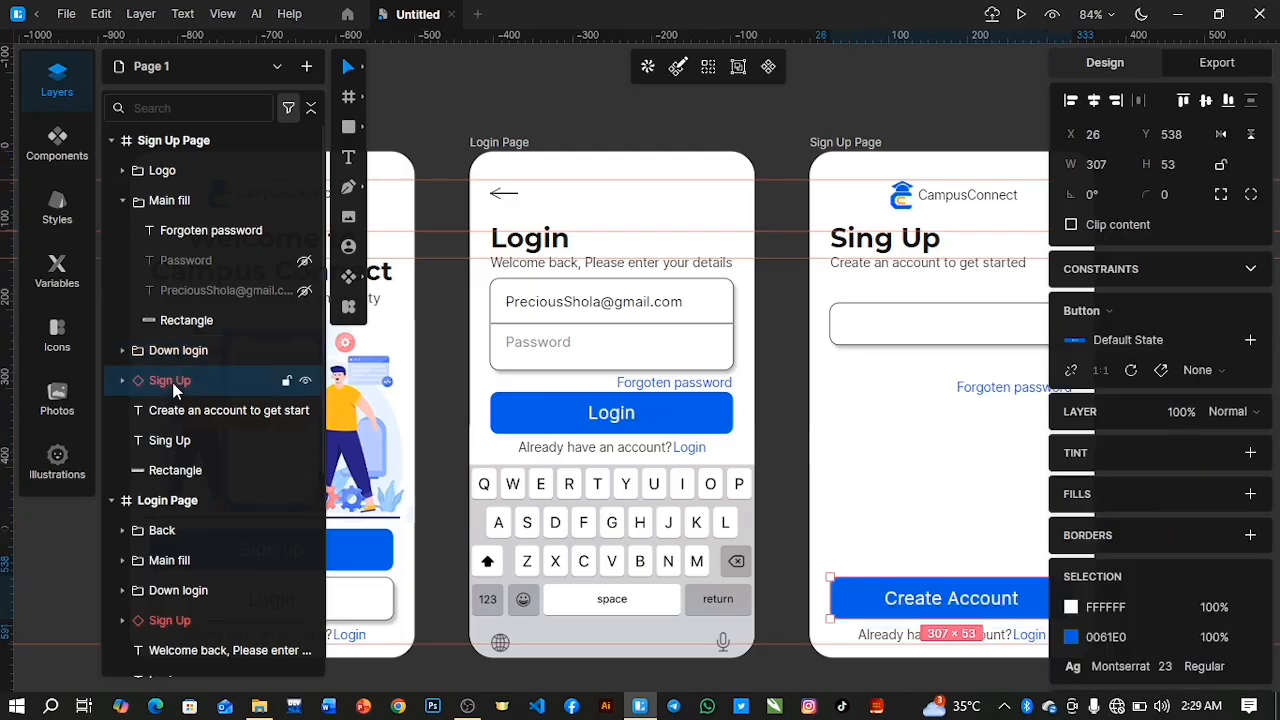
key(Down)
key(Down)
key(Down)
key(Down)
key(Down)
key(Down)
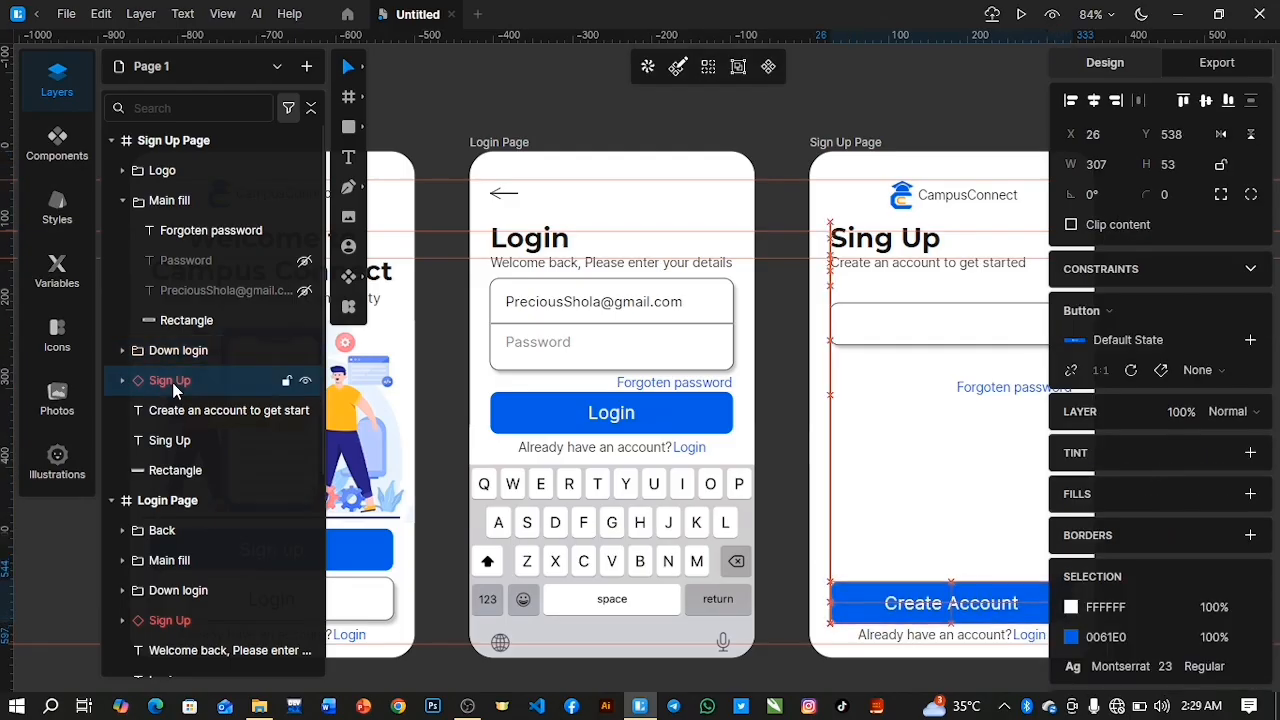
key(Up)
key(Up)
key(Up)
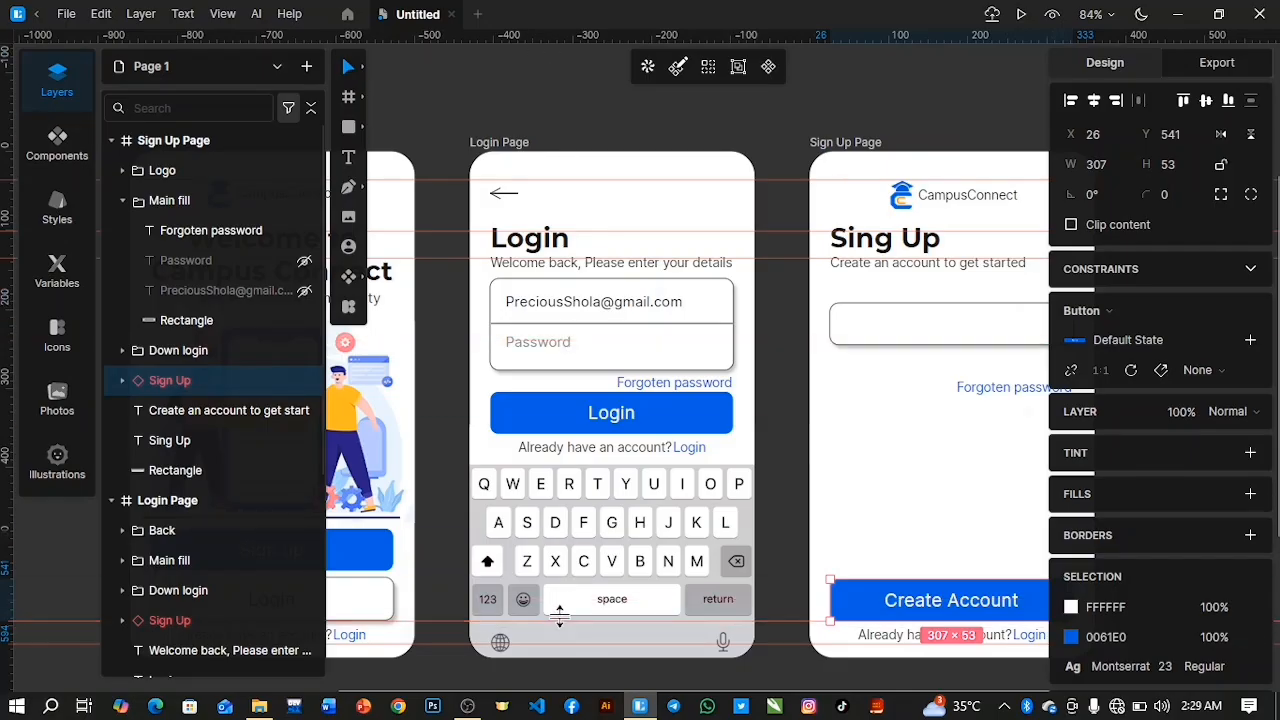
Delete the "Forgoten password" text from the Sign Up Page's Main fill group.
drag(625, 693, 778, 693)
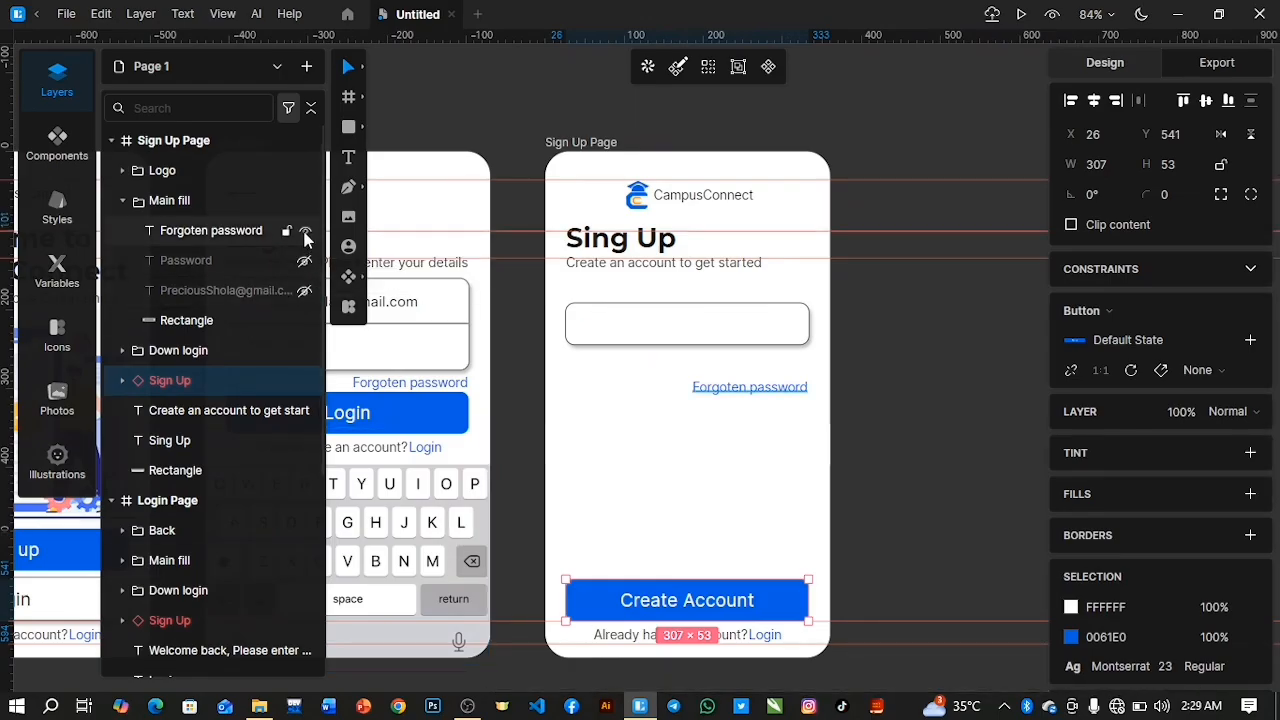
click(215, 232)
key(Delete)
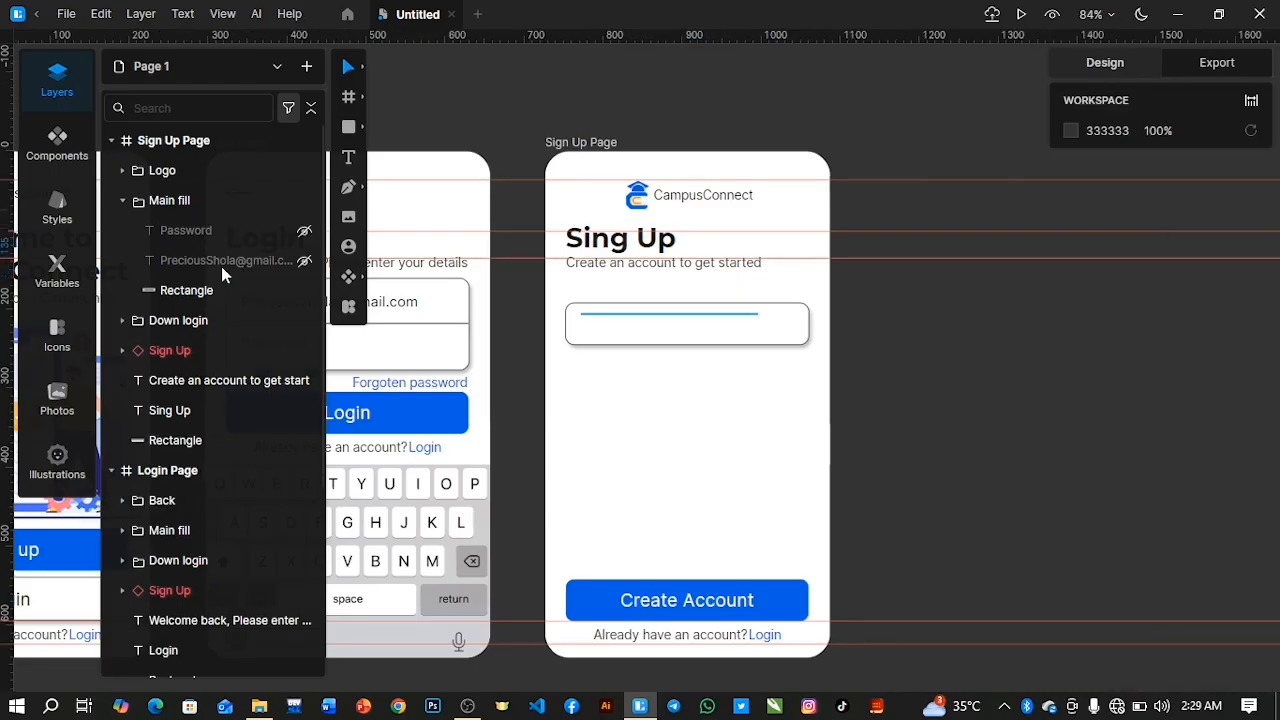
Reduce the Sign Up Page's input rectangle to a height of 47 and set its corner radius to 6.
click(612, 334)
drag(674, 340, 677, 341)
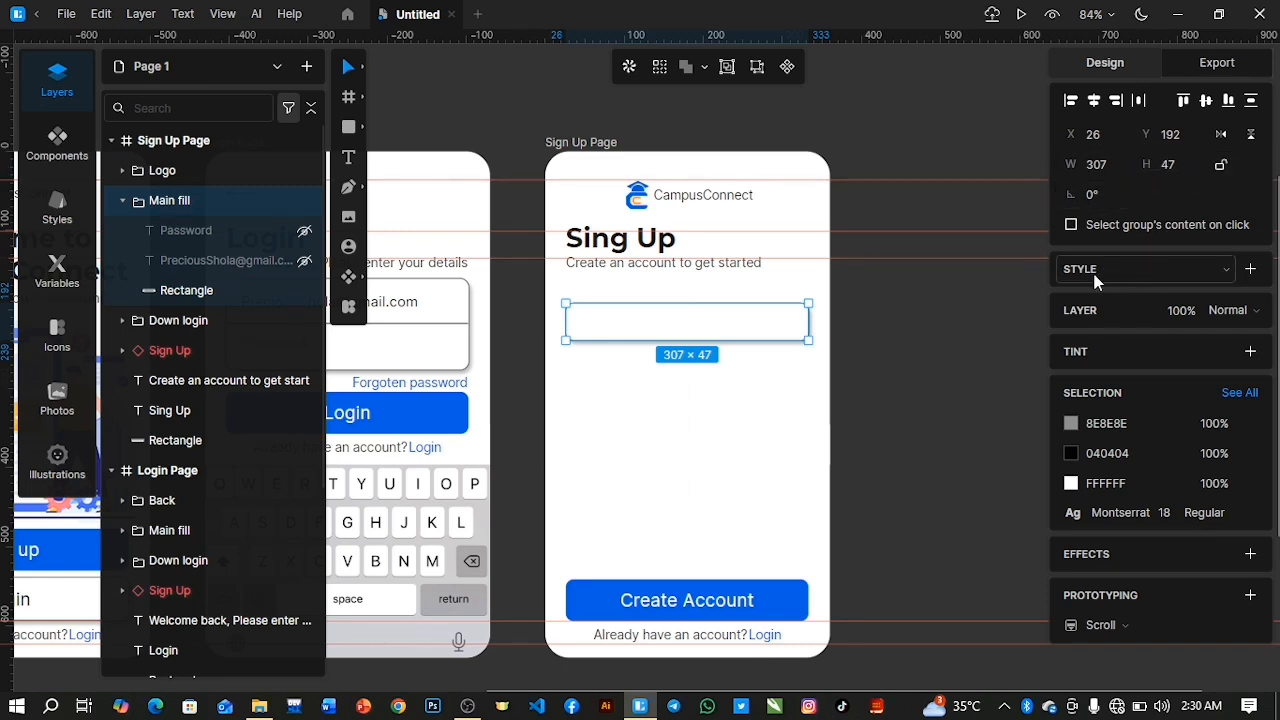
click(205, 293)
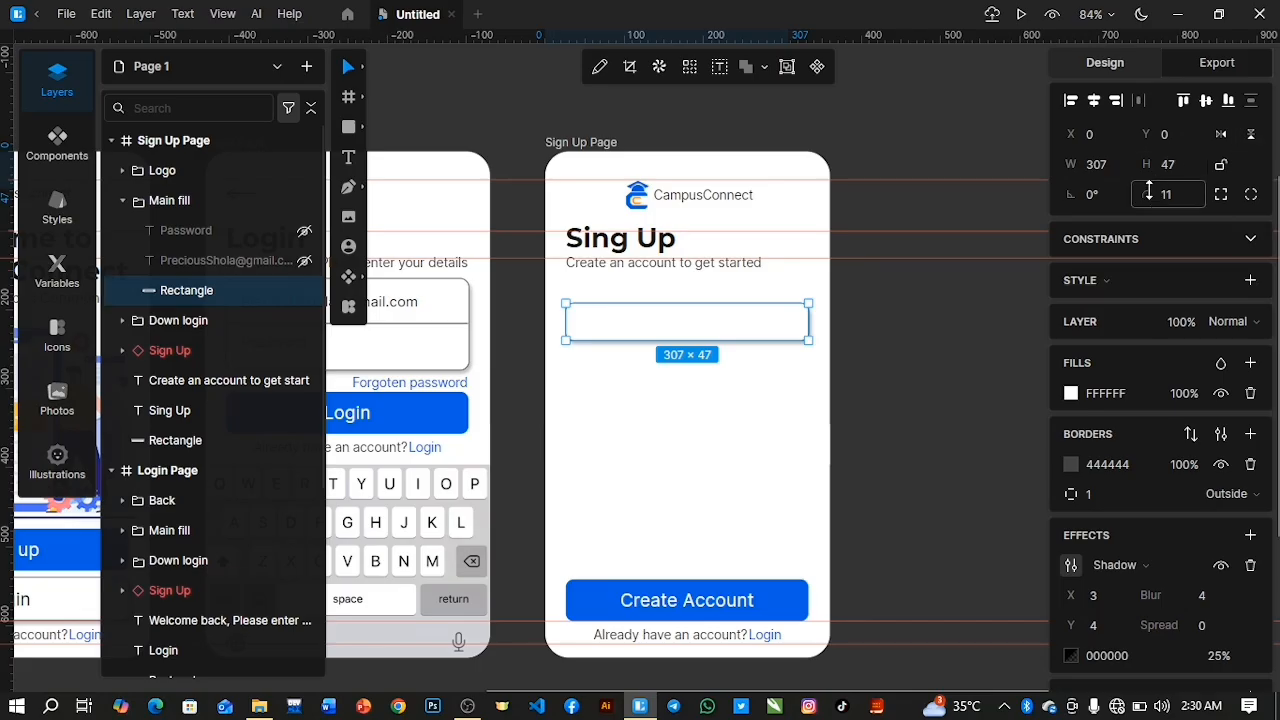
drag(1152, 194, 1155, 198)
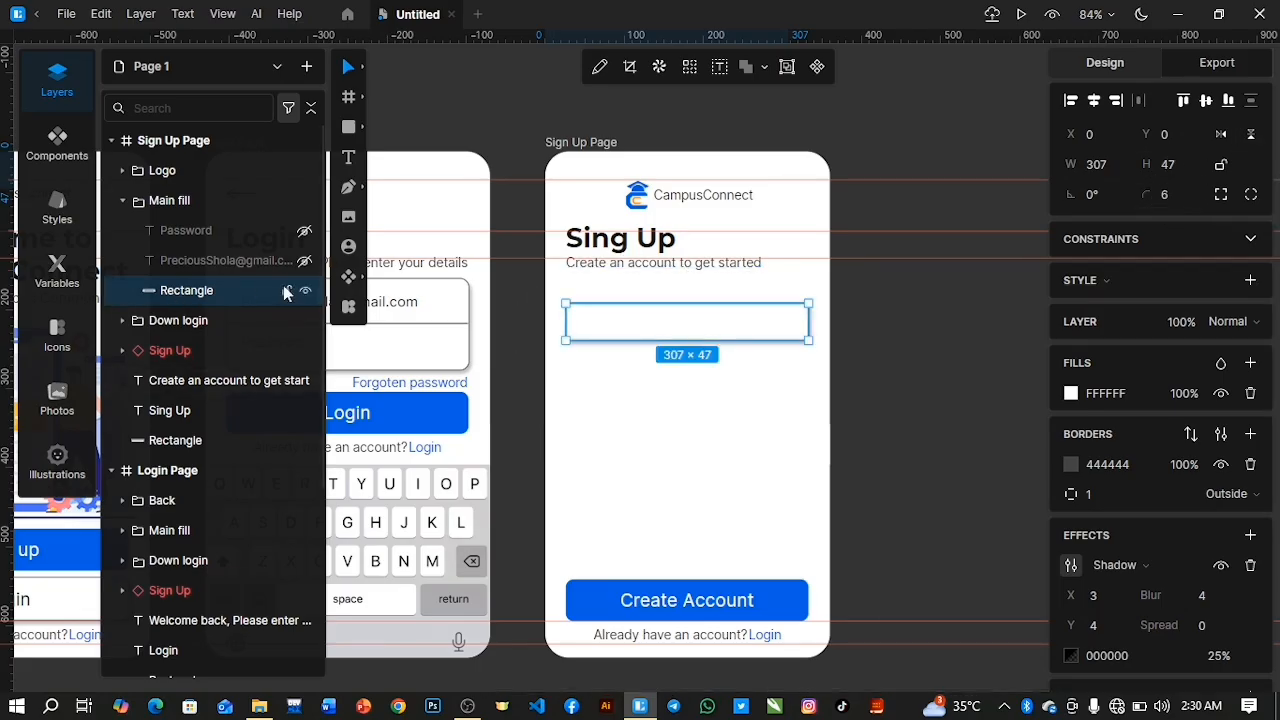
Unhide the sample e-mail text in the Main fill group and nudge the input rectangle up to Y -11.38 around it.
click(304, 260)
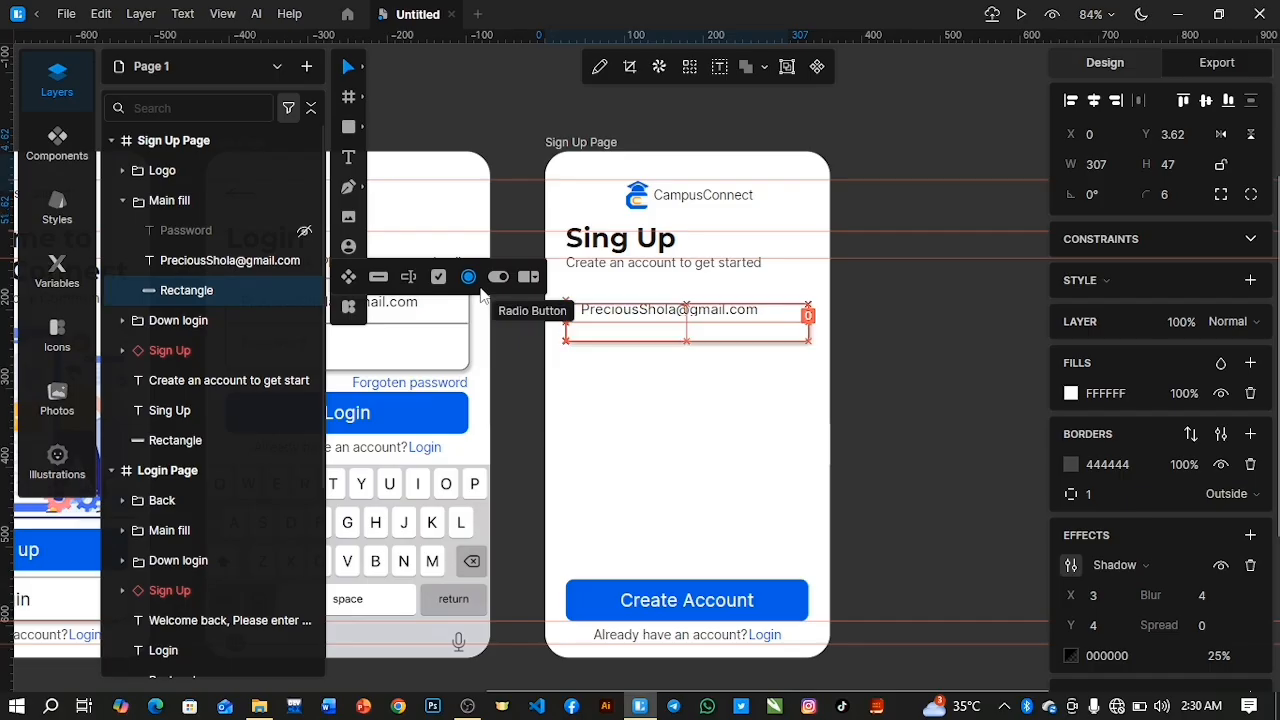
key(Down)
key(Down)
key(Down)
key(Up)
key(Up)
key(Up)
key(Up)
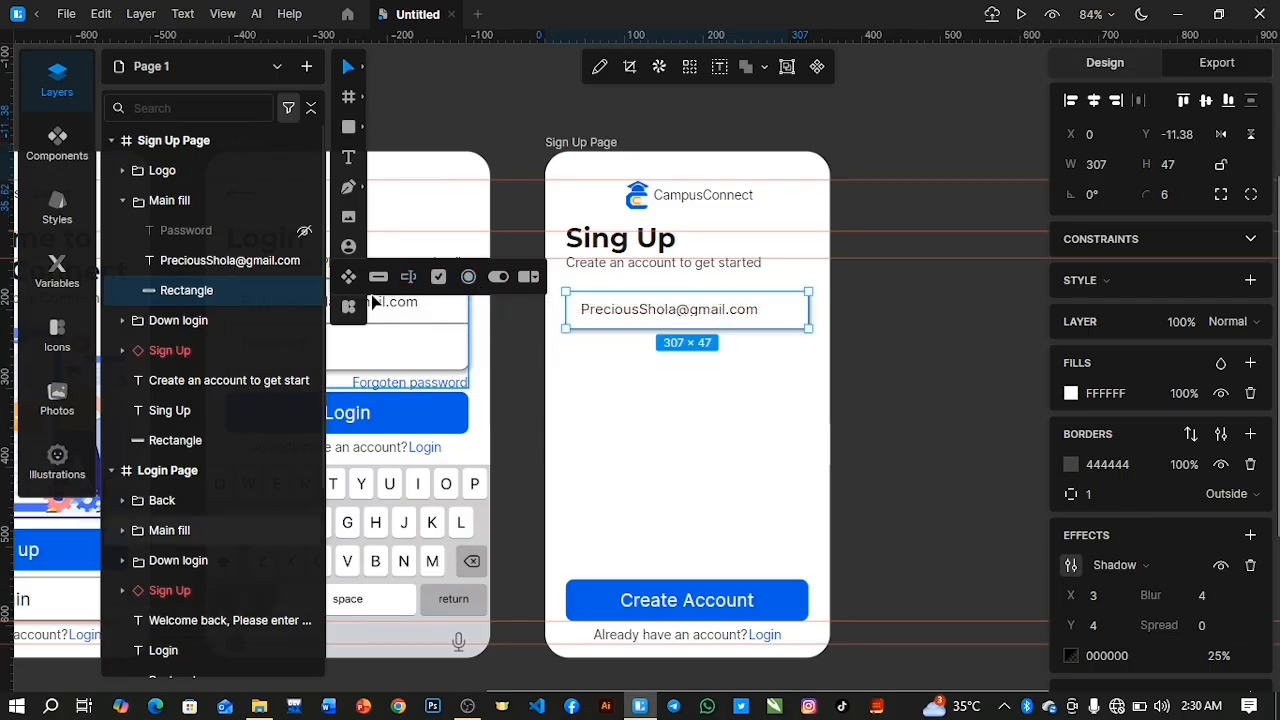
Move the sample e-mail text and the input rectangle down together by about 15 px.
shift+click(215, 260)
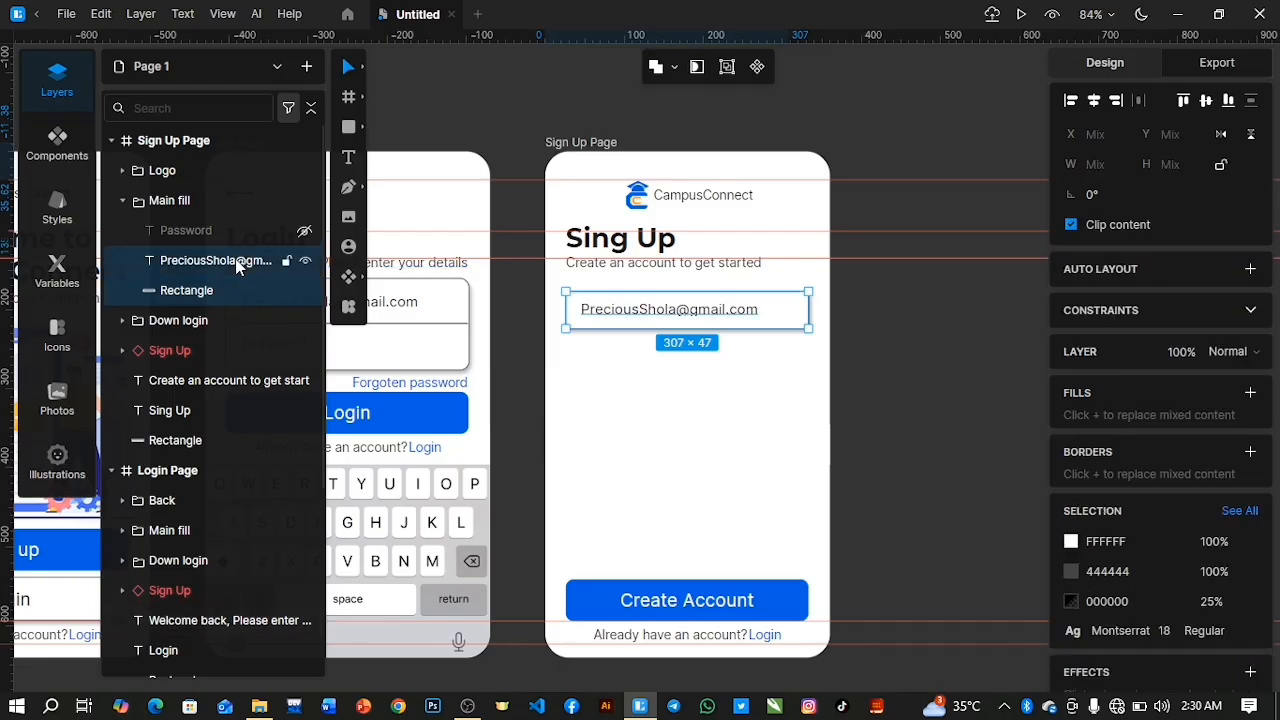
key(Down)
key(Down)
key(Down)
key(Down)
key(Down)
key(Down)
key(Down)
key(Down)
key(Down)
key(Down)
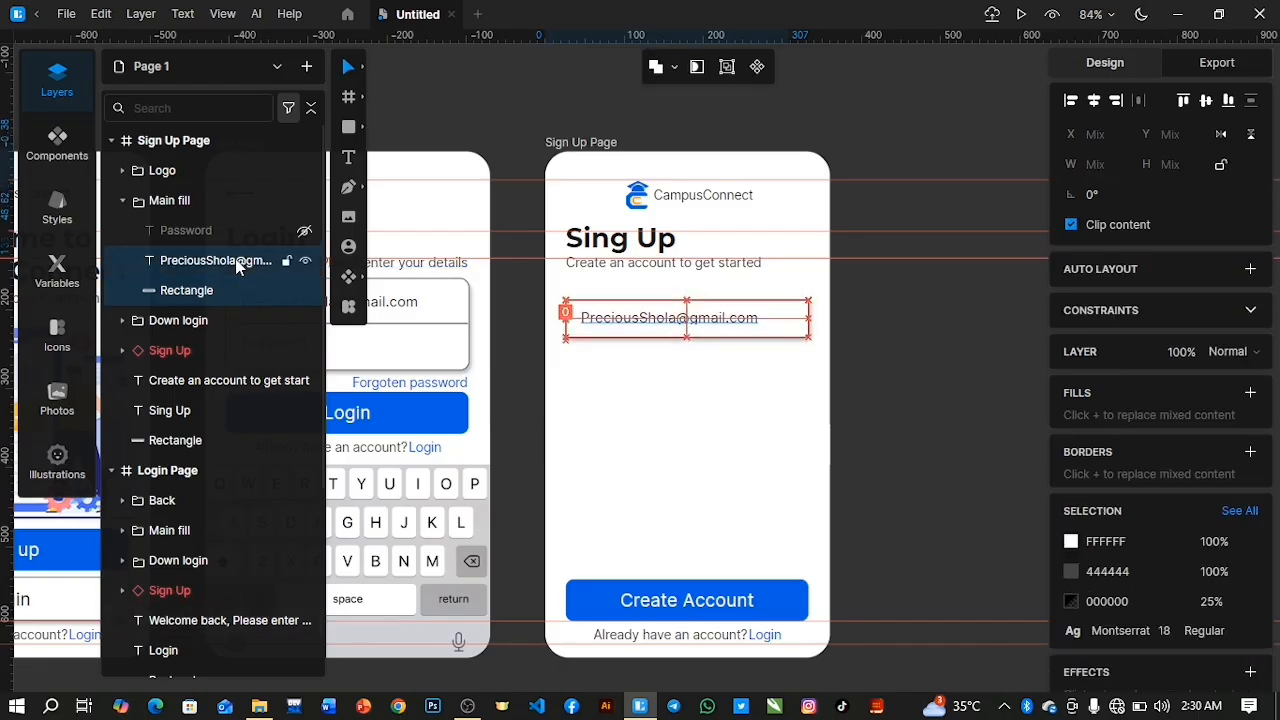
key(Down)
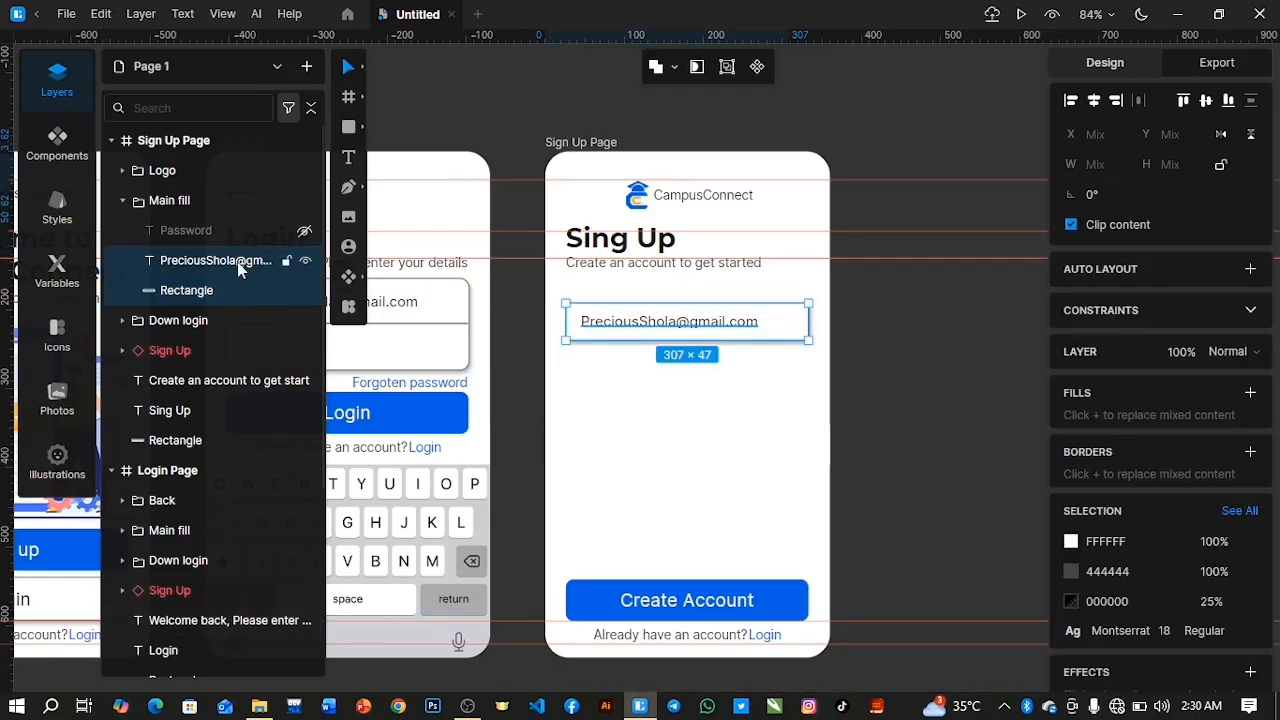
Replace the sample e-mail text inside the Sign Up Page's input field with a sample full name.
click(240, 266)
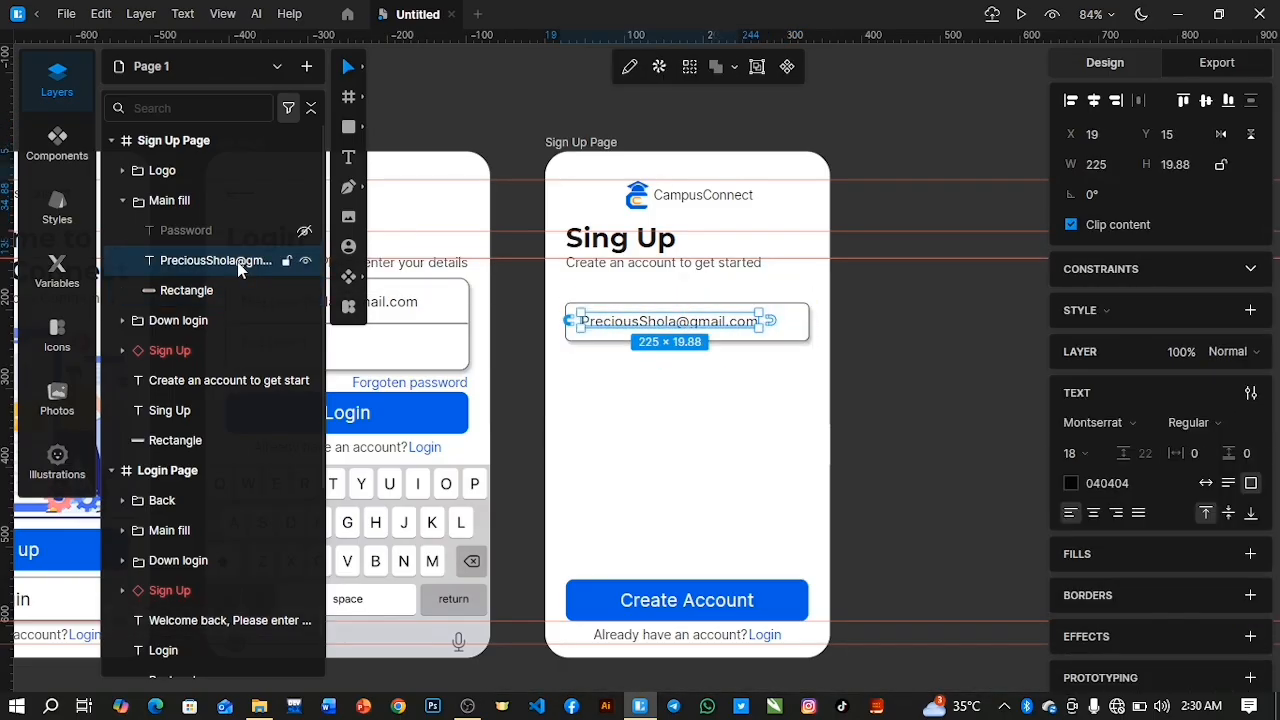
double_click(730, 325)
click(744, 320)
text(00)
key(BackSpace)
key(BackSpace)
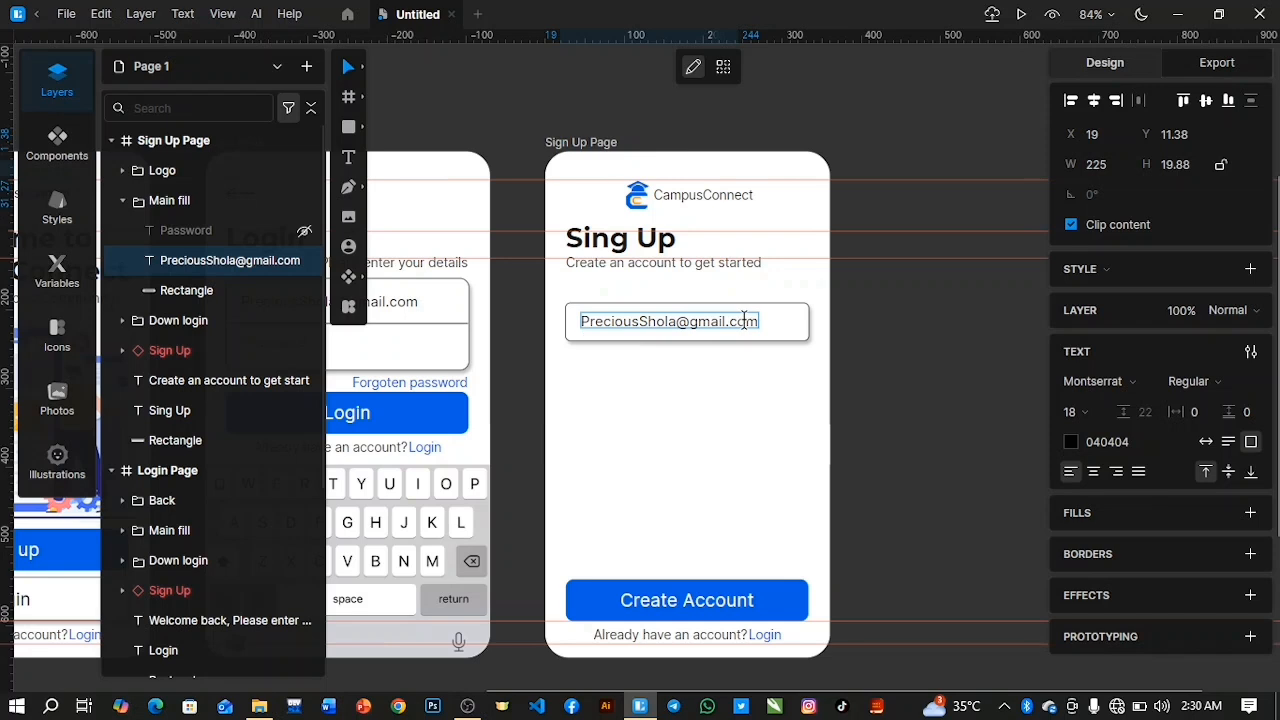
key(BackSpace)
key(BackSpace)
key(BackSpace)
key(BackSpace)
key(BackSpace)
key(BackSpace)
key(BackSpace)
key(BackSpace)
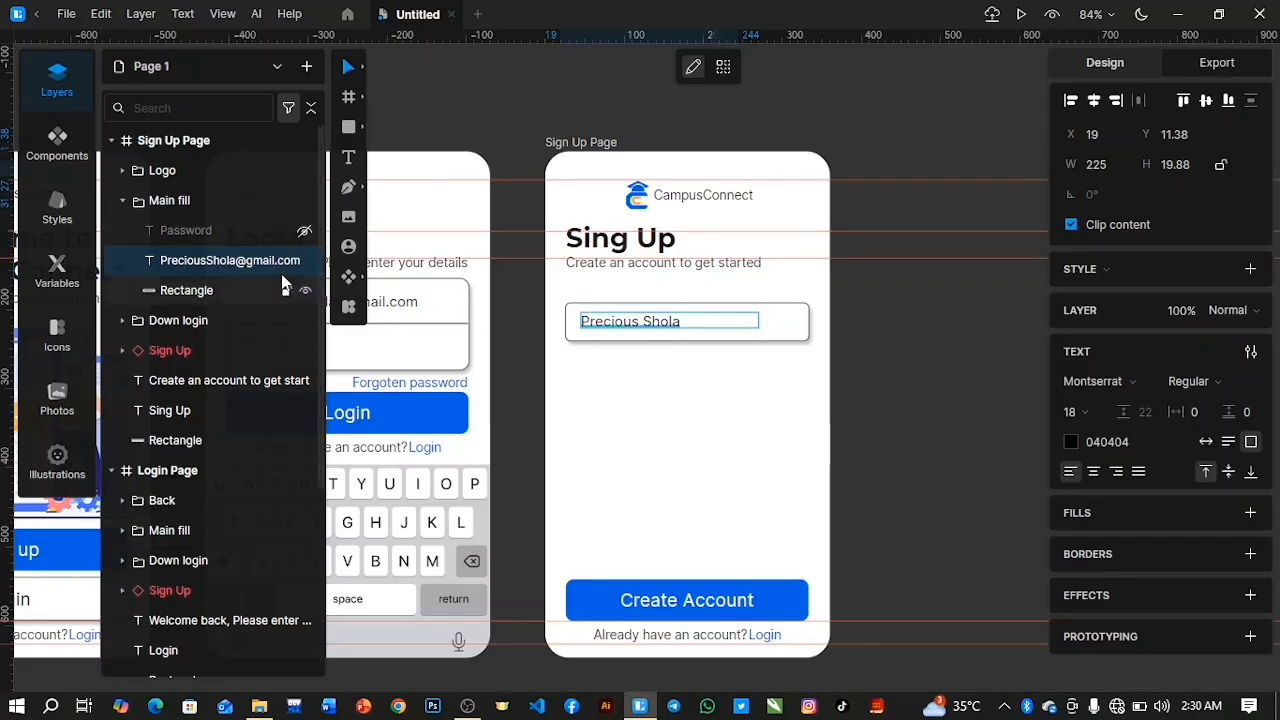
key(Escape)
Duplicate the sample name text, place the copy above the input field at X 0, Y -6 and change it to "Full Name".
key(ctrl+d)
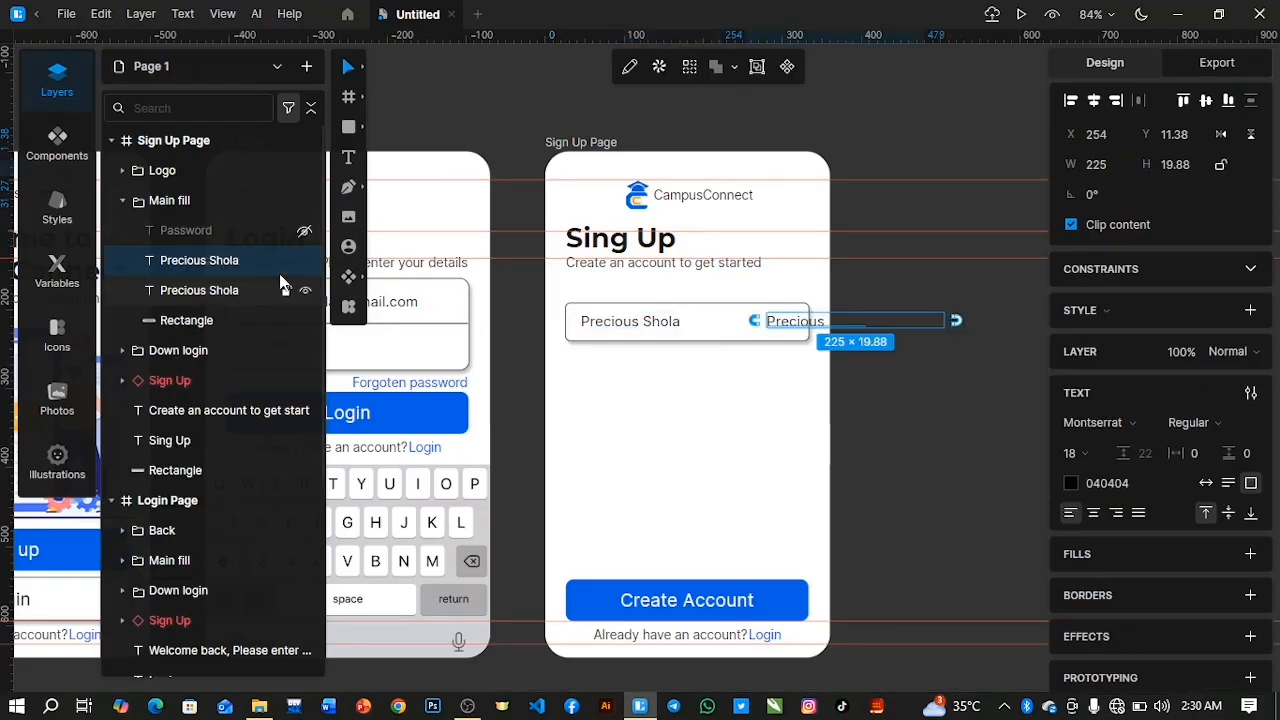
drag(793, 327, 609, 292)
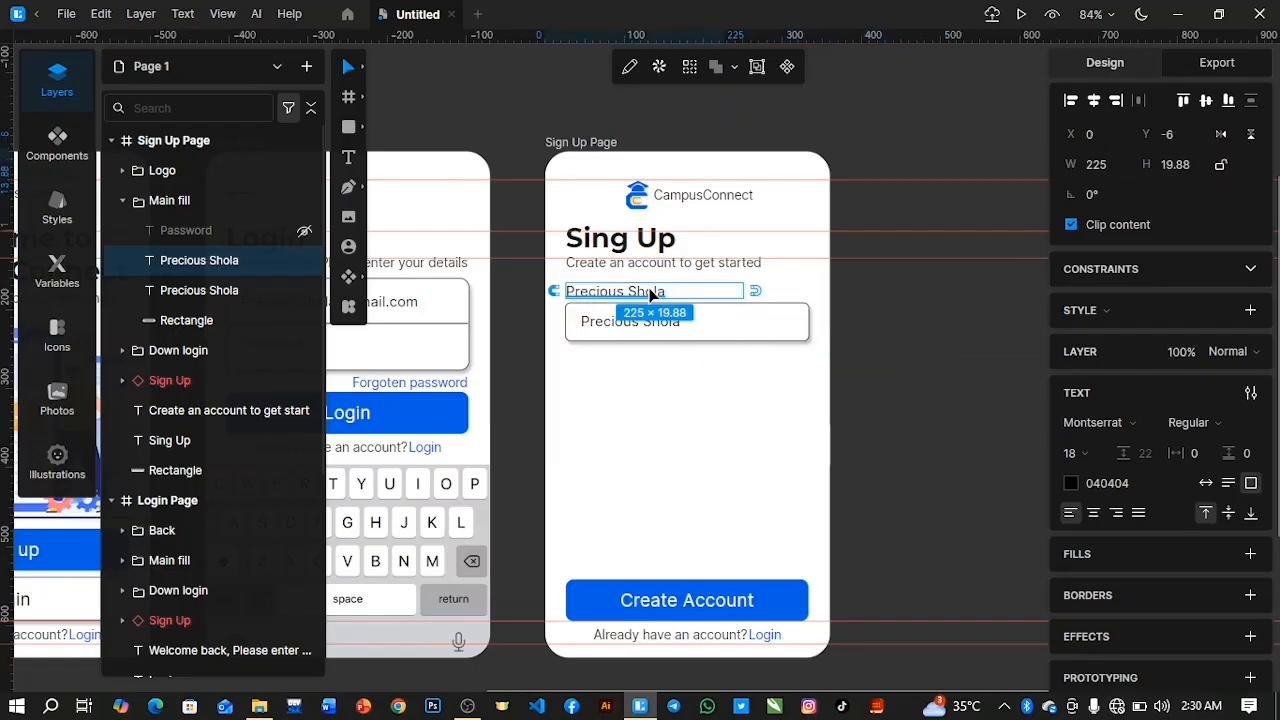
double_click(650, 291)
text(E)
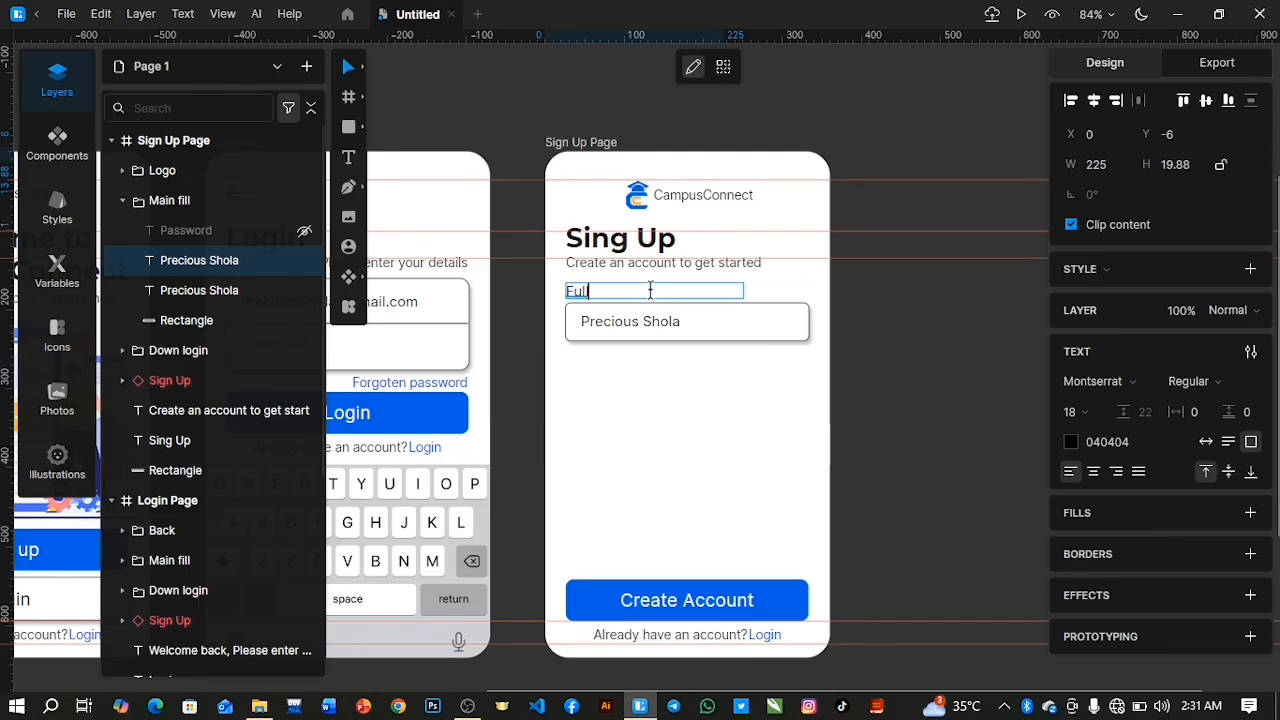
text(ull nameN)
Set the text colour of the "Full Name" label to grey 5B5B5B.
drag(650, 290, 552, 285)
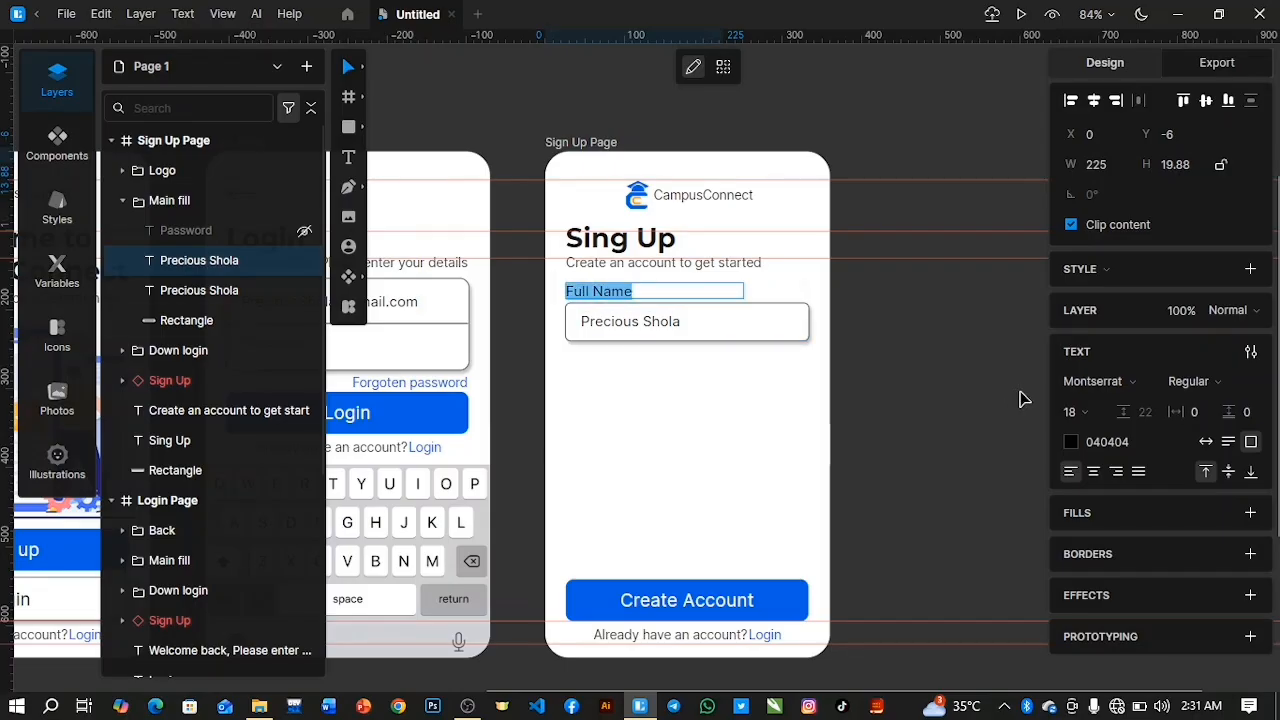
click(1071, 441)
drag(928, 414, 795, 481)
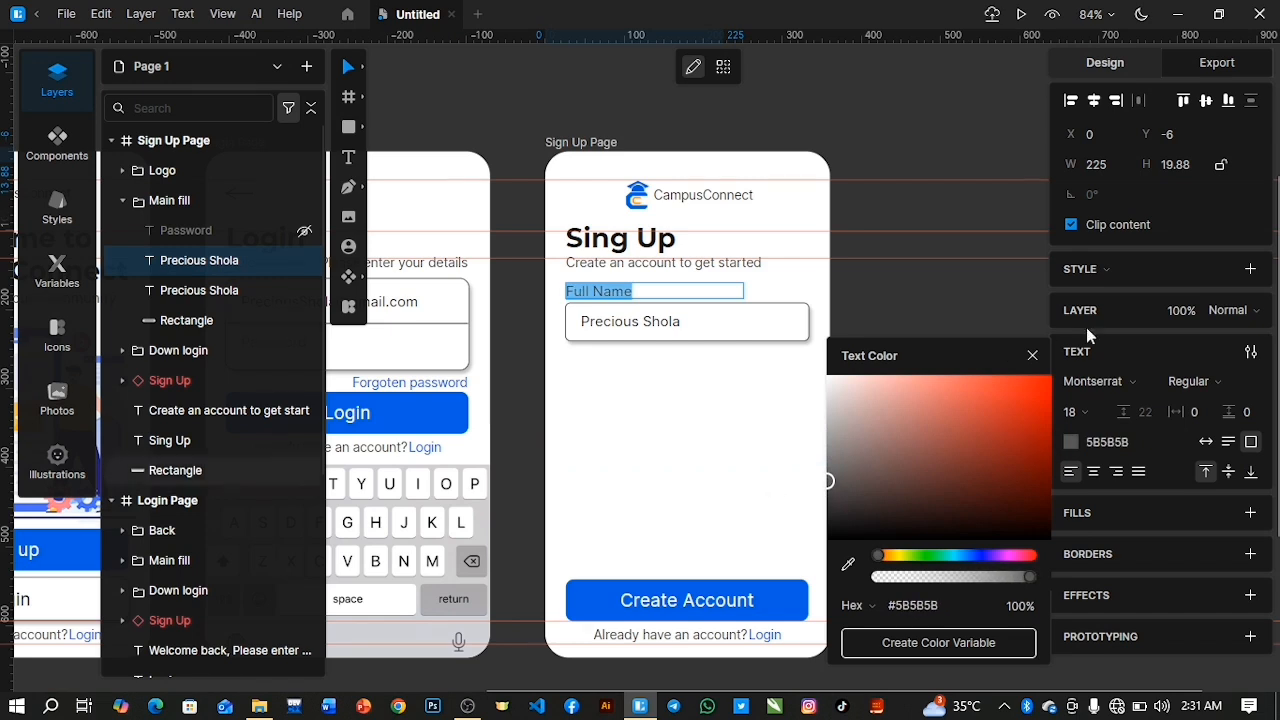
click(1030, 357)
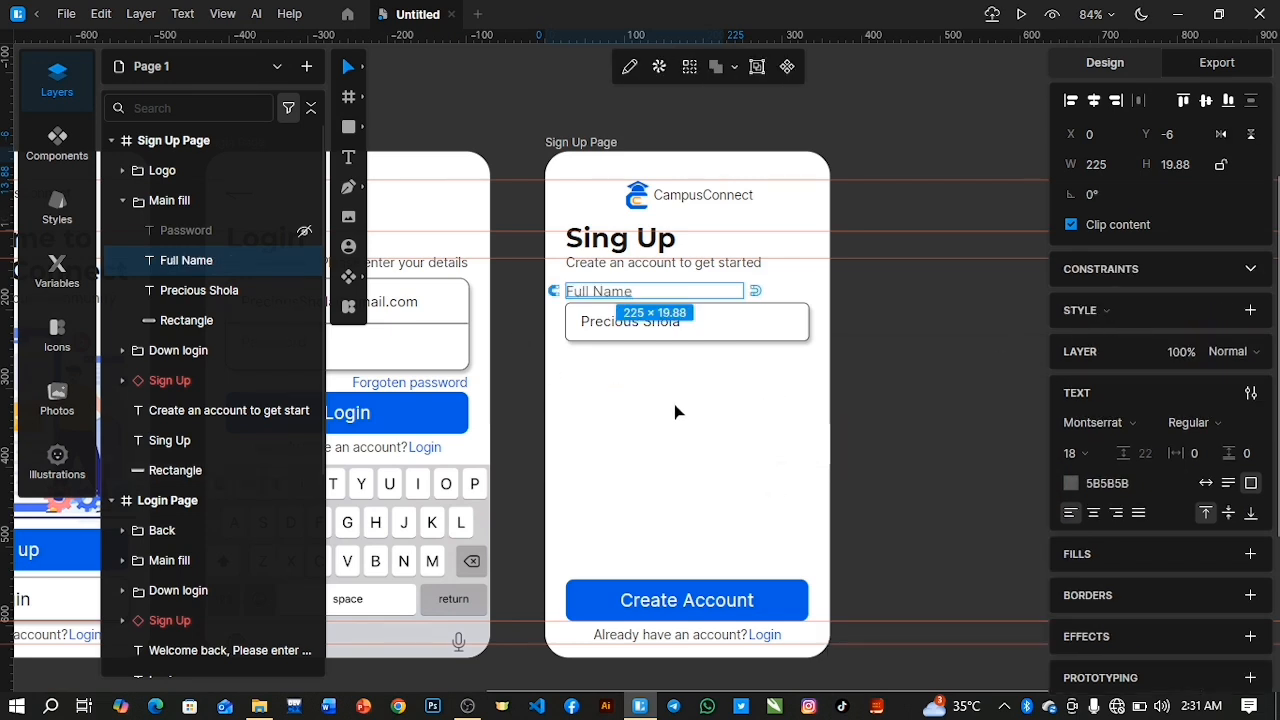
Move the input rectangle slightly up towards the "Full Name" label and vertically centre the sample name with it.
click(746, 343)
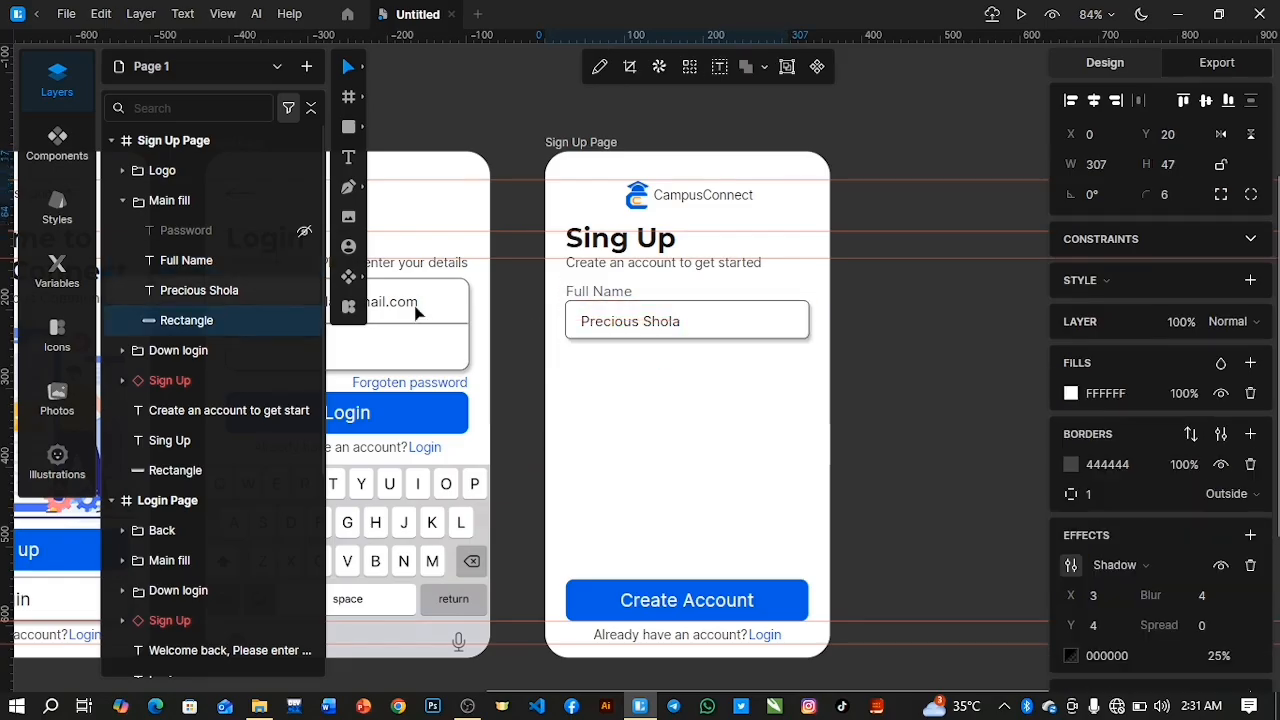
shift+click(277, 292)
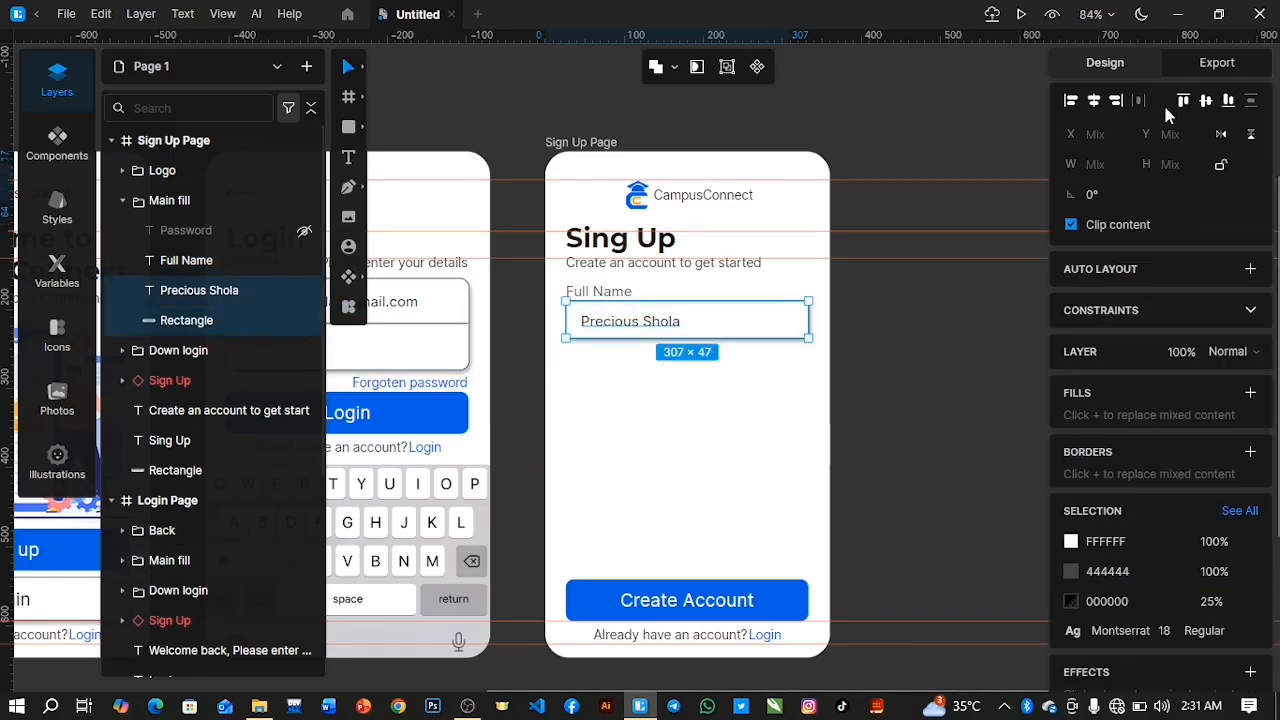
click(1207, 101)
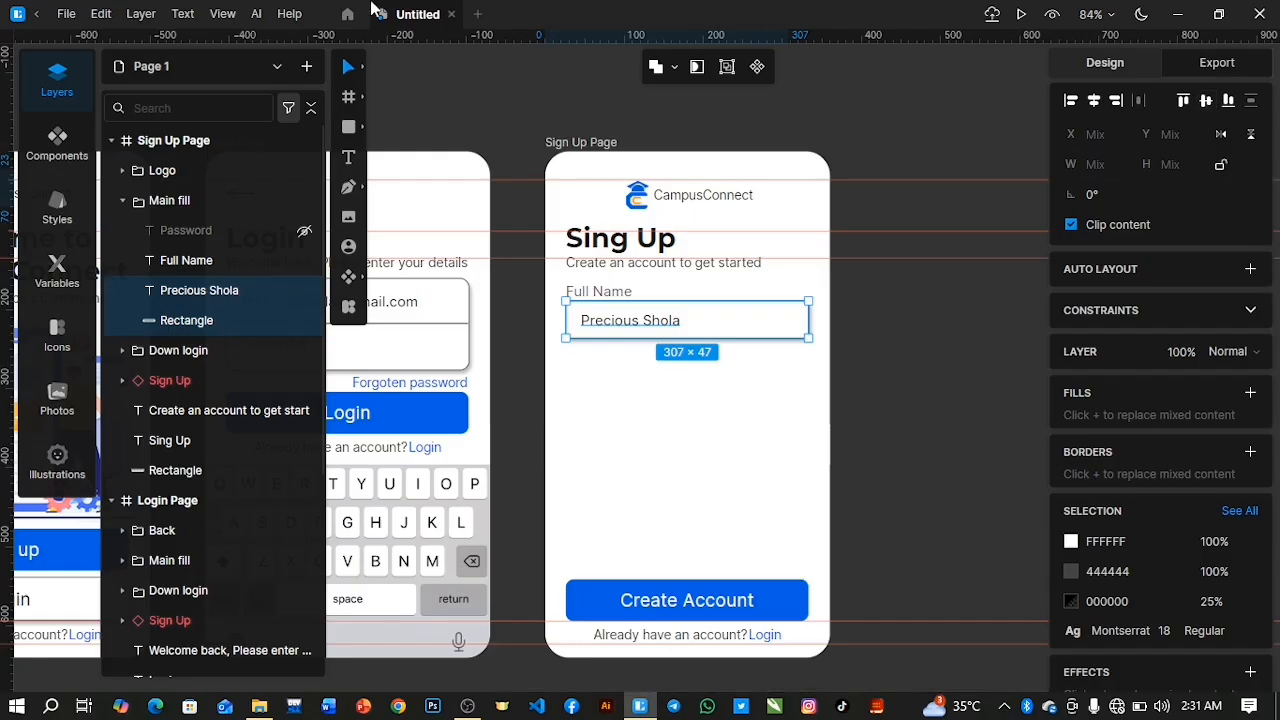
Group the "Full Name" label, the sample name and the input rectangle, and name the group "name fill".
click(237, 290)
click(230, 320)
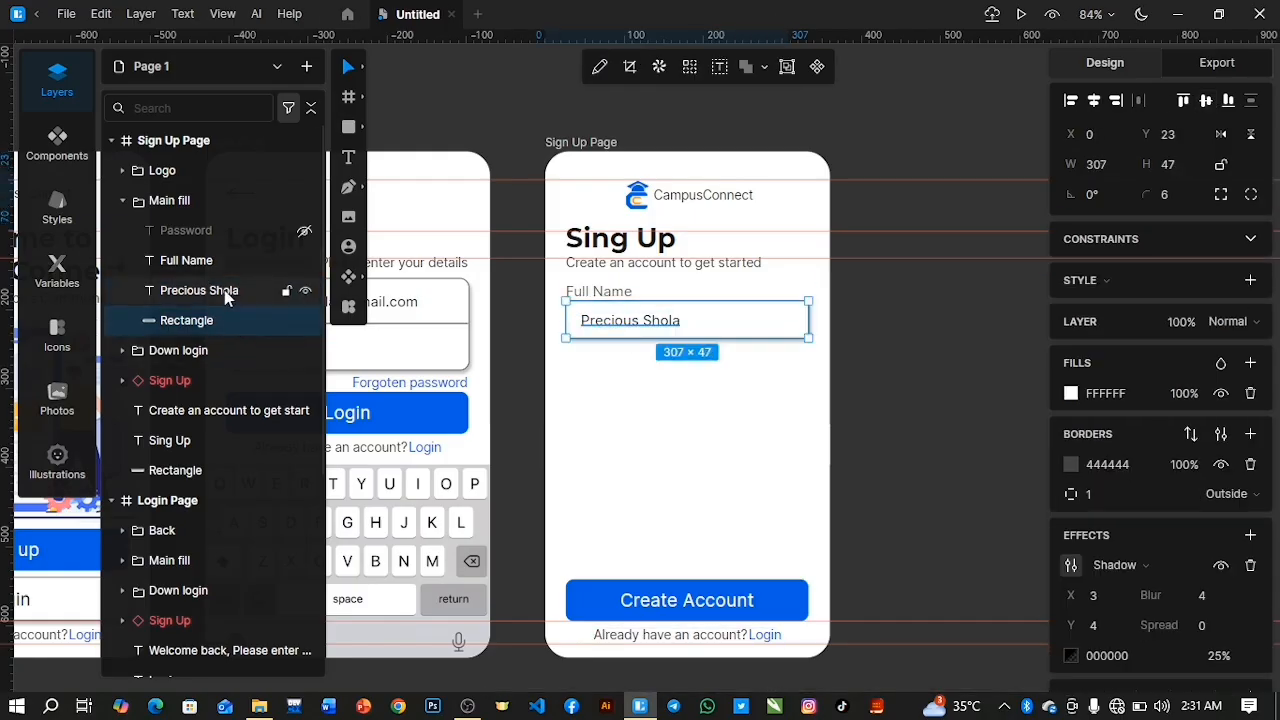
shift+click(226, 262)
shift+click(213, 298)
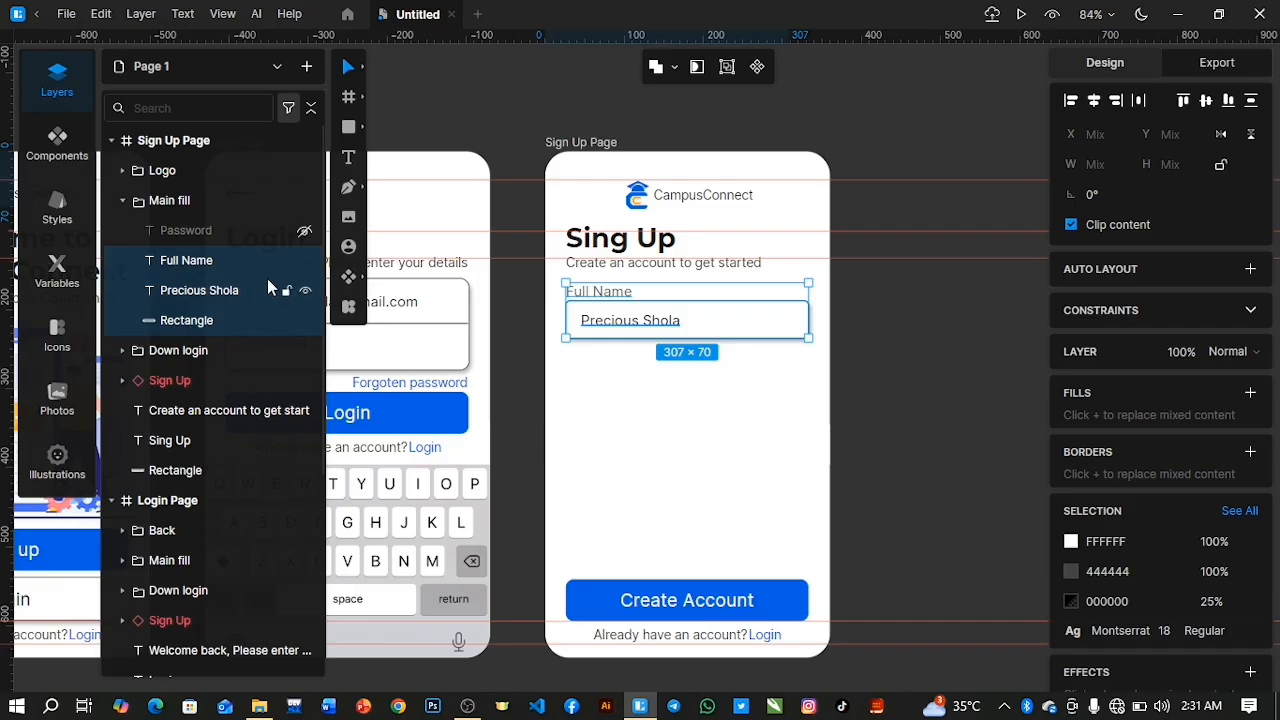
key(ctrl+g)
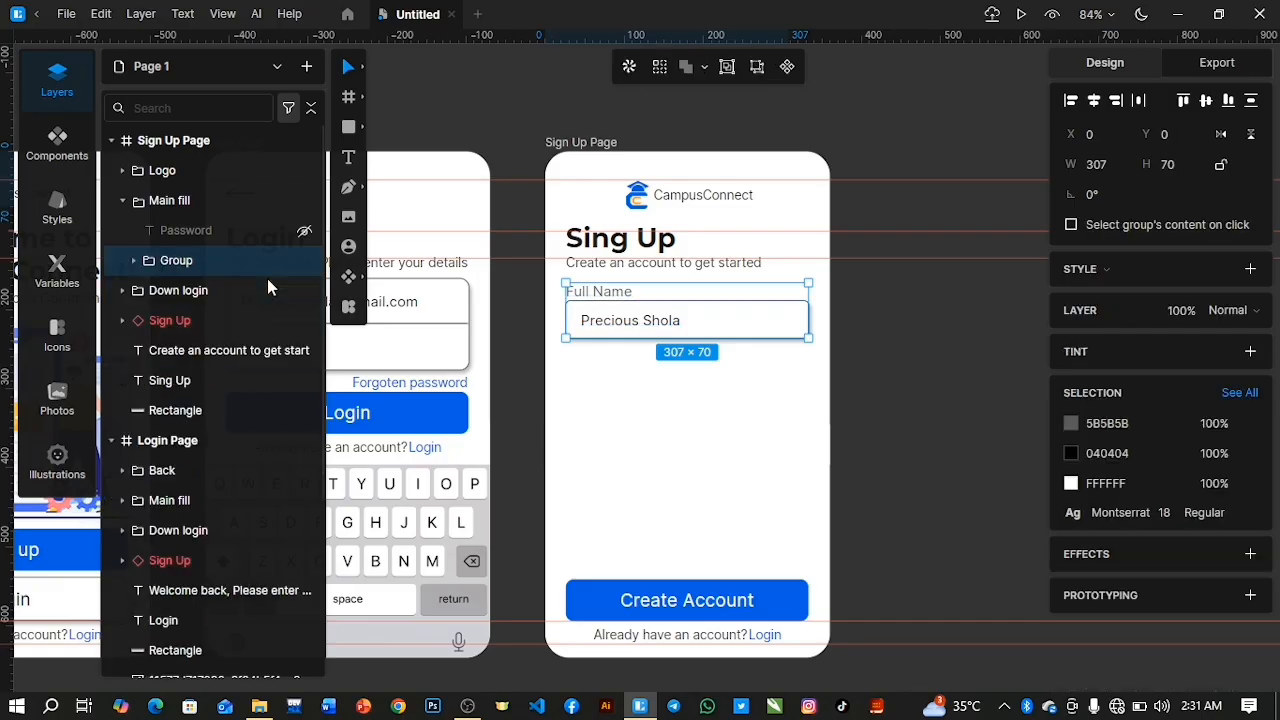
double_click(170, 262)
text(Name fill)
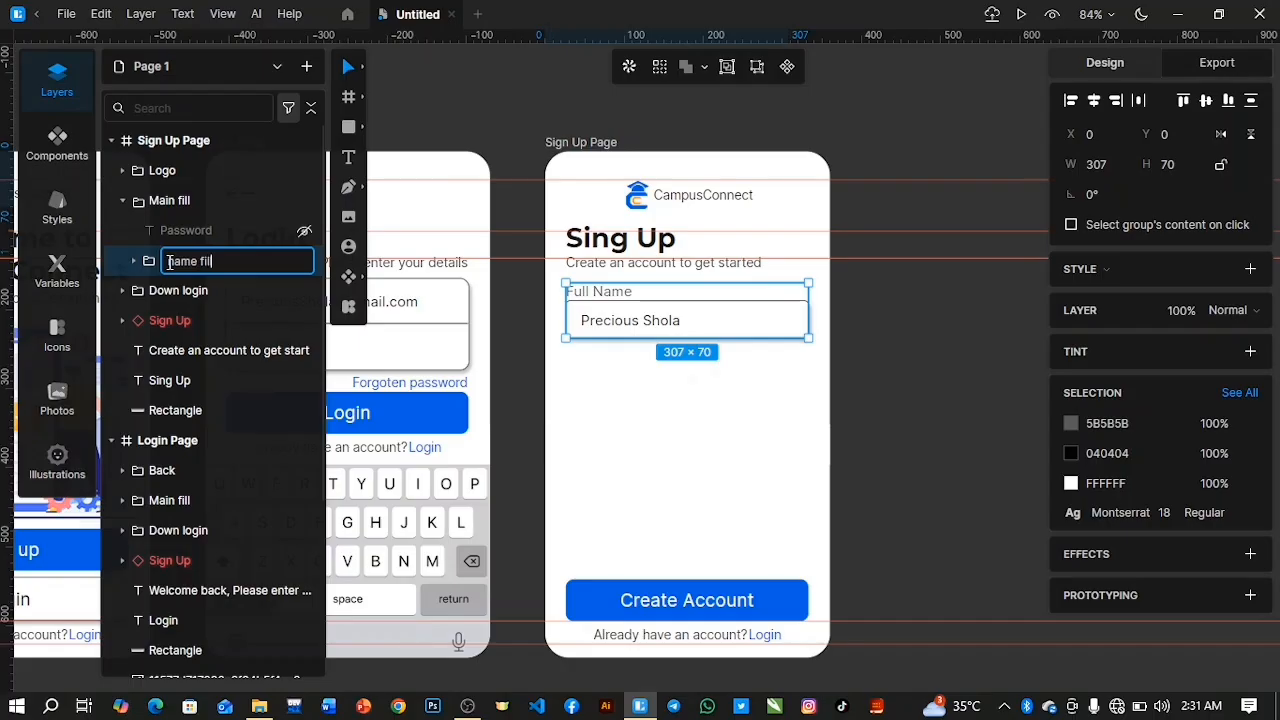
key(Return)
Duplicate the "name fill" group twice and stack the copies below the original at X 0, Y 92 and Y 184.
key(ctrl+d)
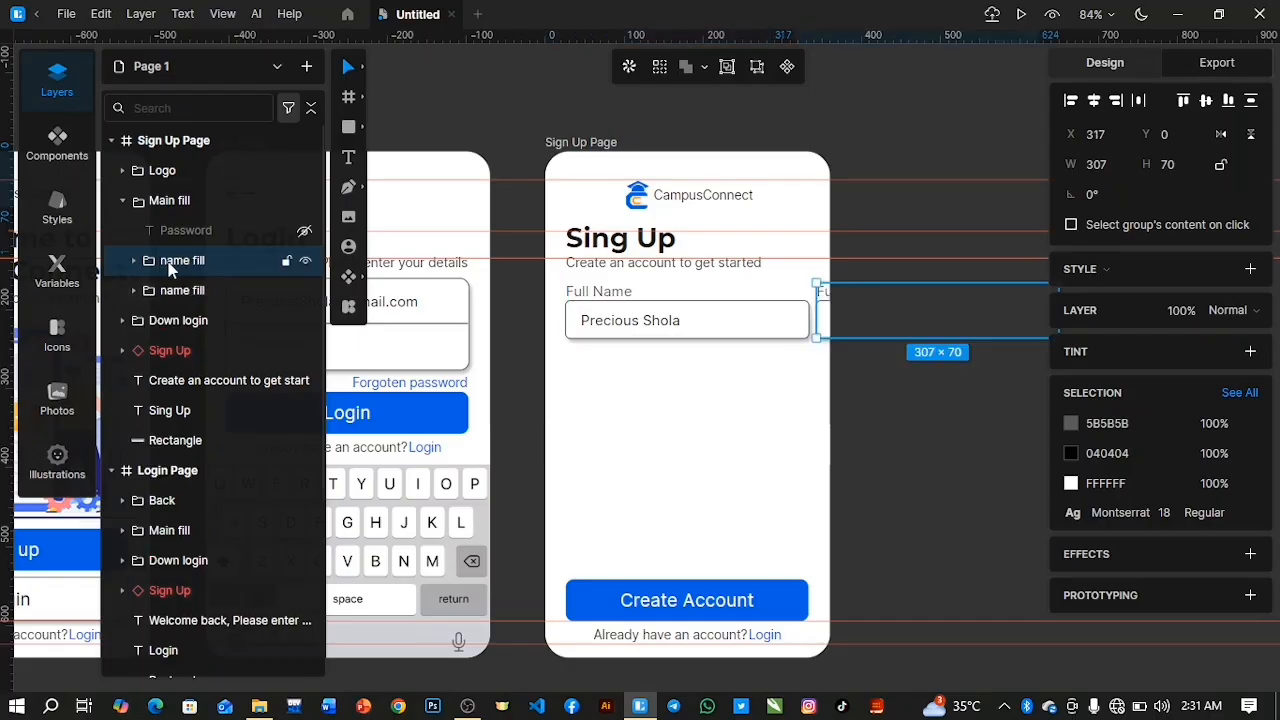
drag(829, 328, 582, 403)
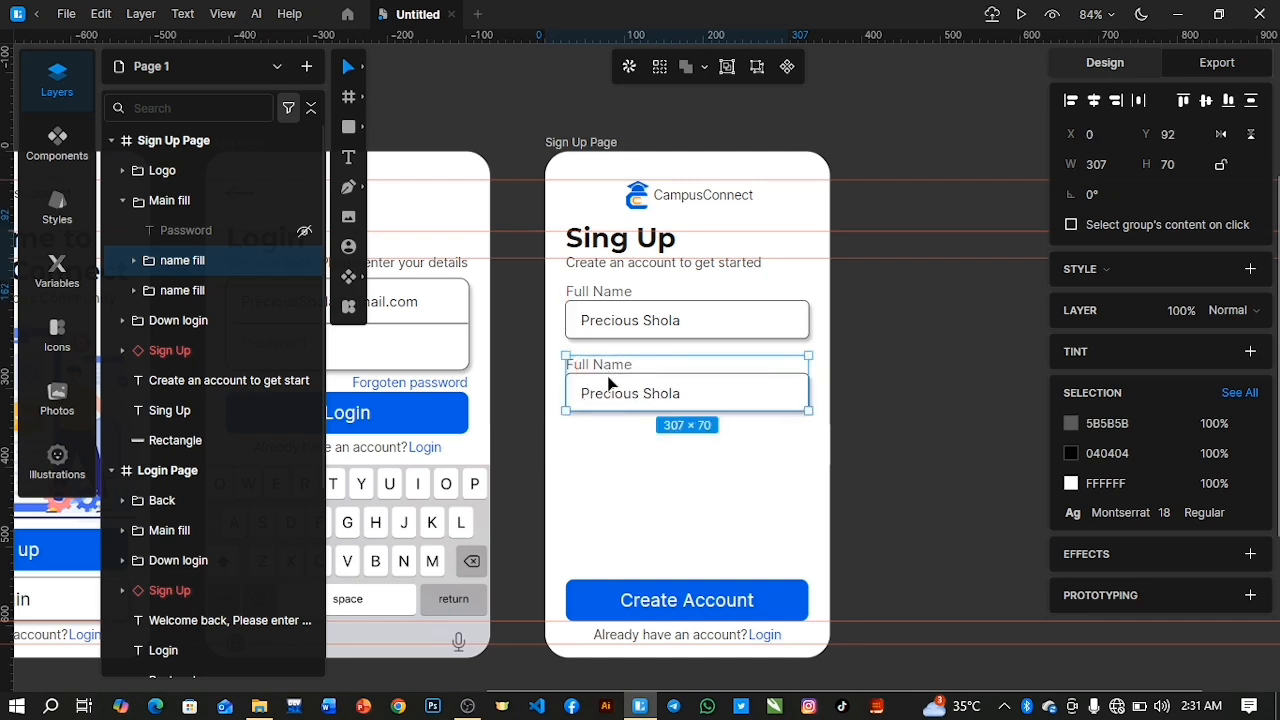
key(ctrl+d)
drag(940, 407, 705, 495)
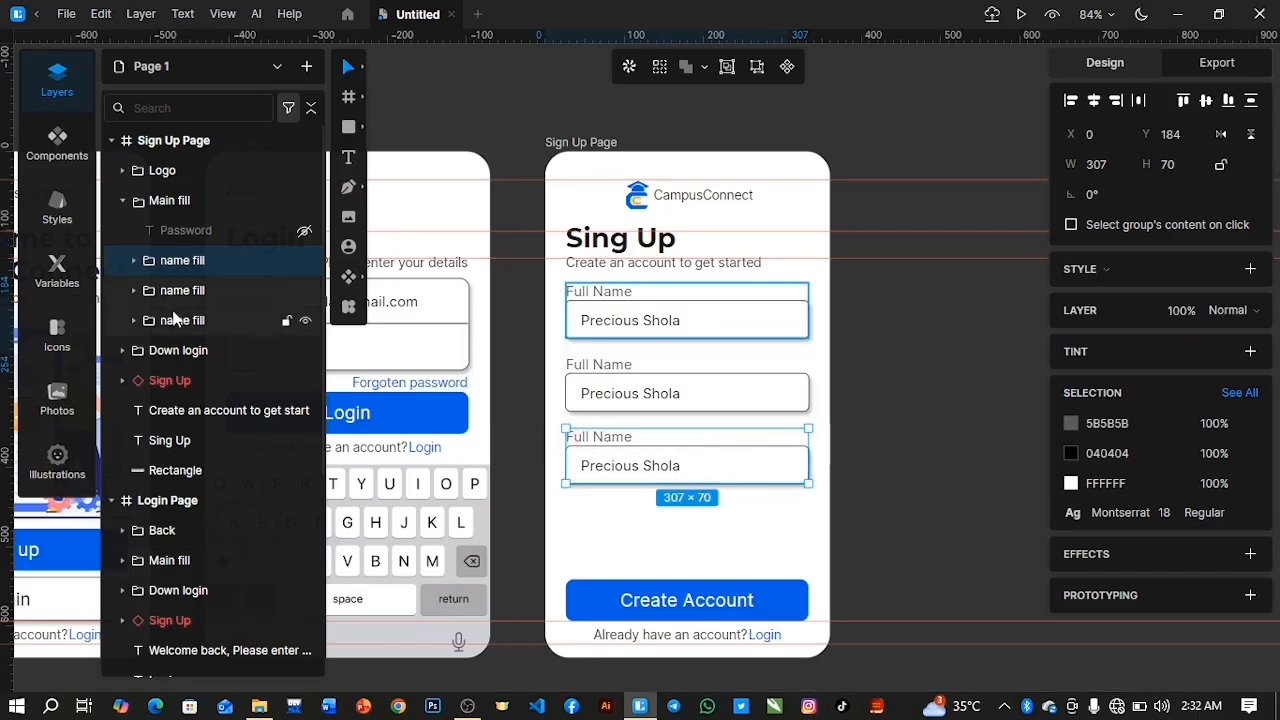
Select the uppermost and lowest "name fill" groups on the Sign Up Page together.
shift+click(173, 320)
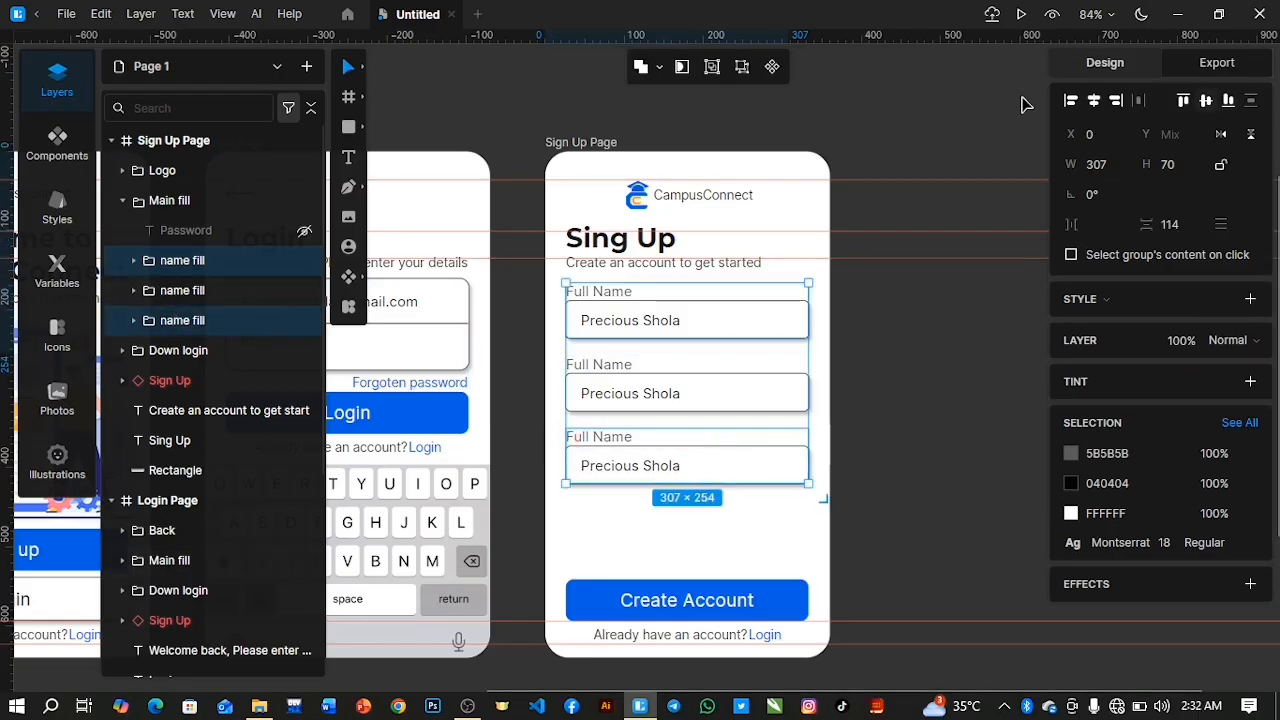
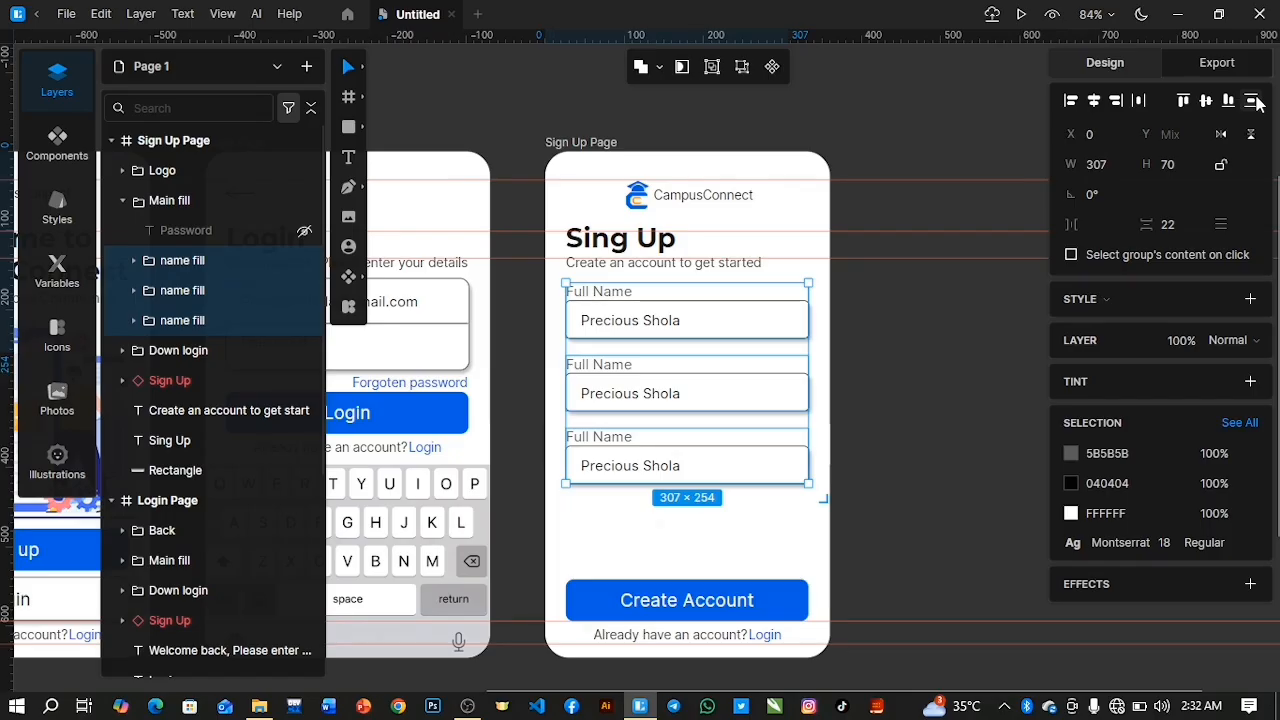
Spread the "name fill" groups further apart by moving the lowest one to Y 219 and the middle one to Y 109.
click(190, 290)
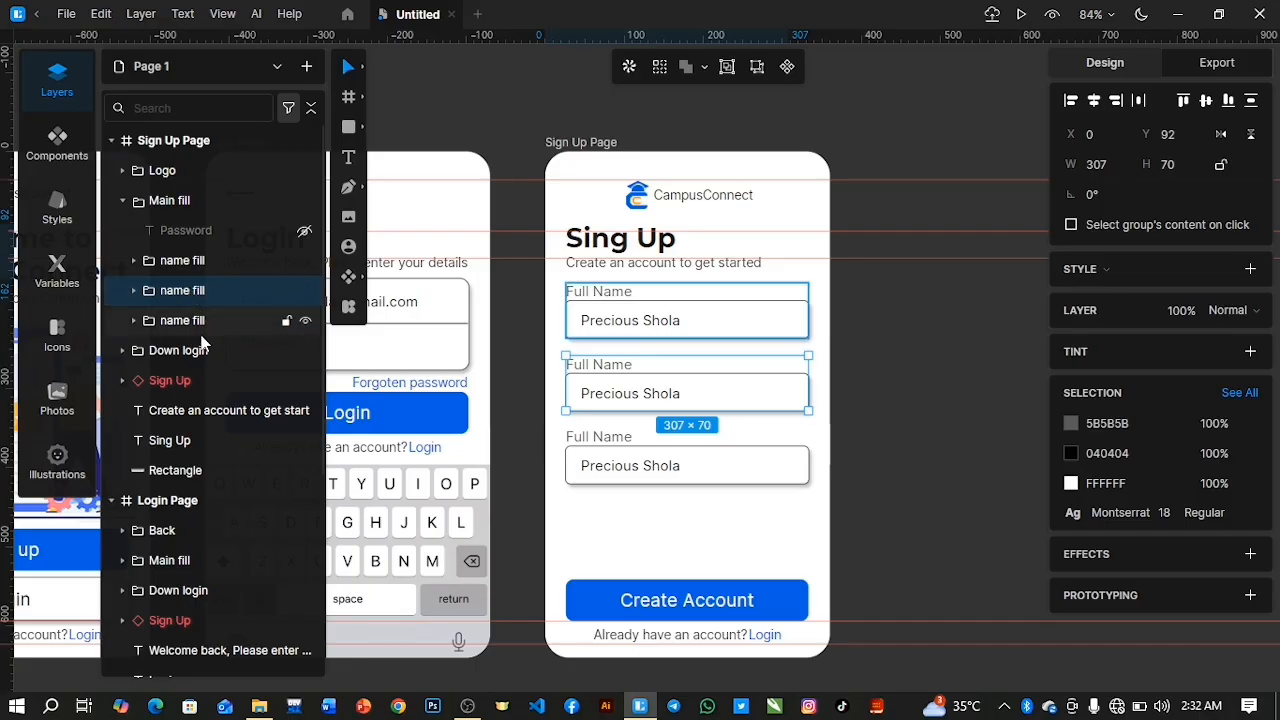
click(689, 458)
drag(686, 473, 687, 509)
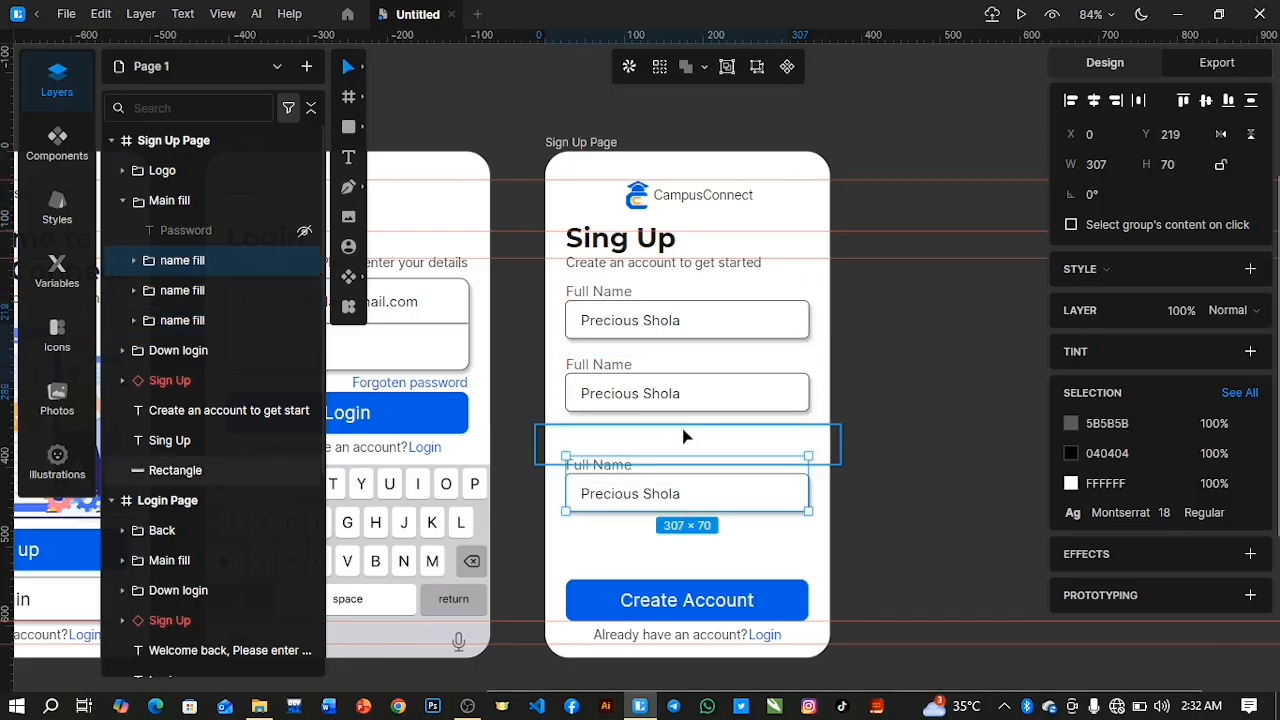
click(683, 400)
drag(686, 393, 686, 417)
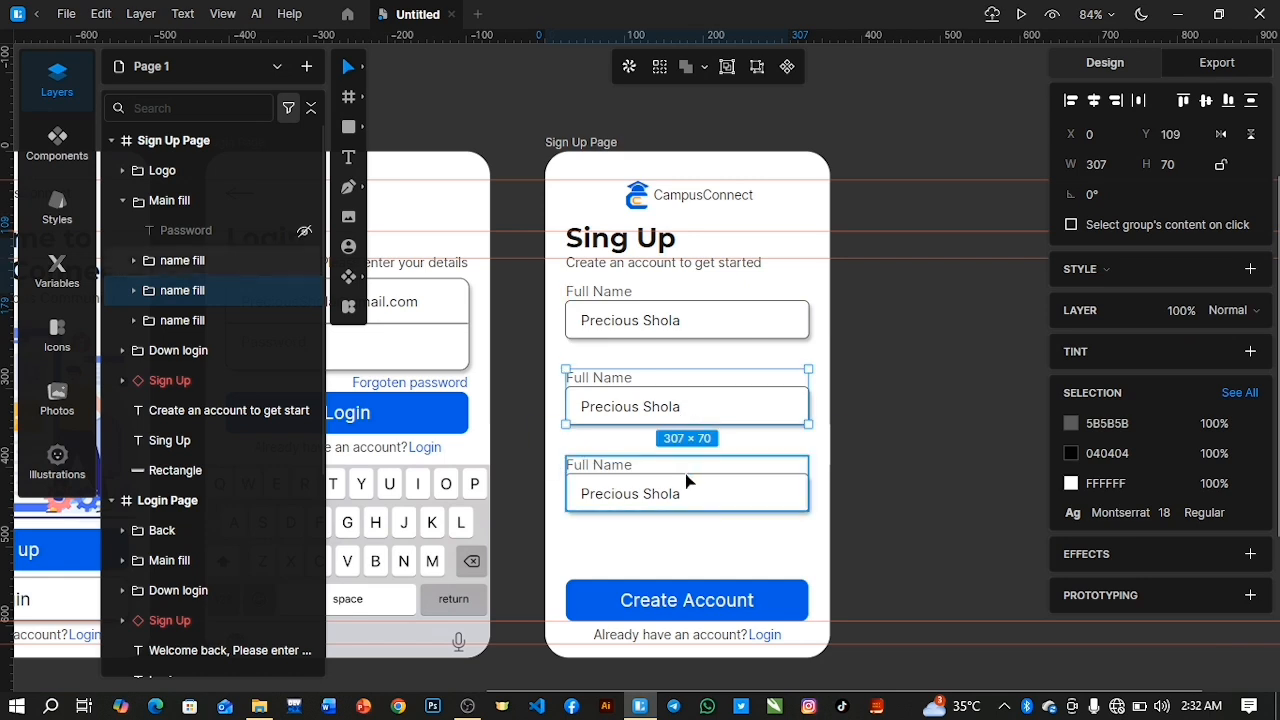
Shift all three "name fill" groups together about 19 px further down the Sign Up Page.
click(682, 507)
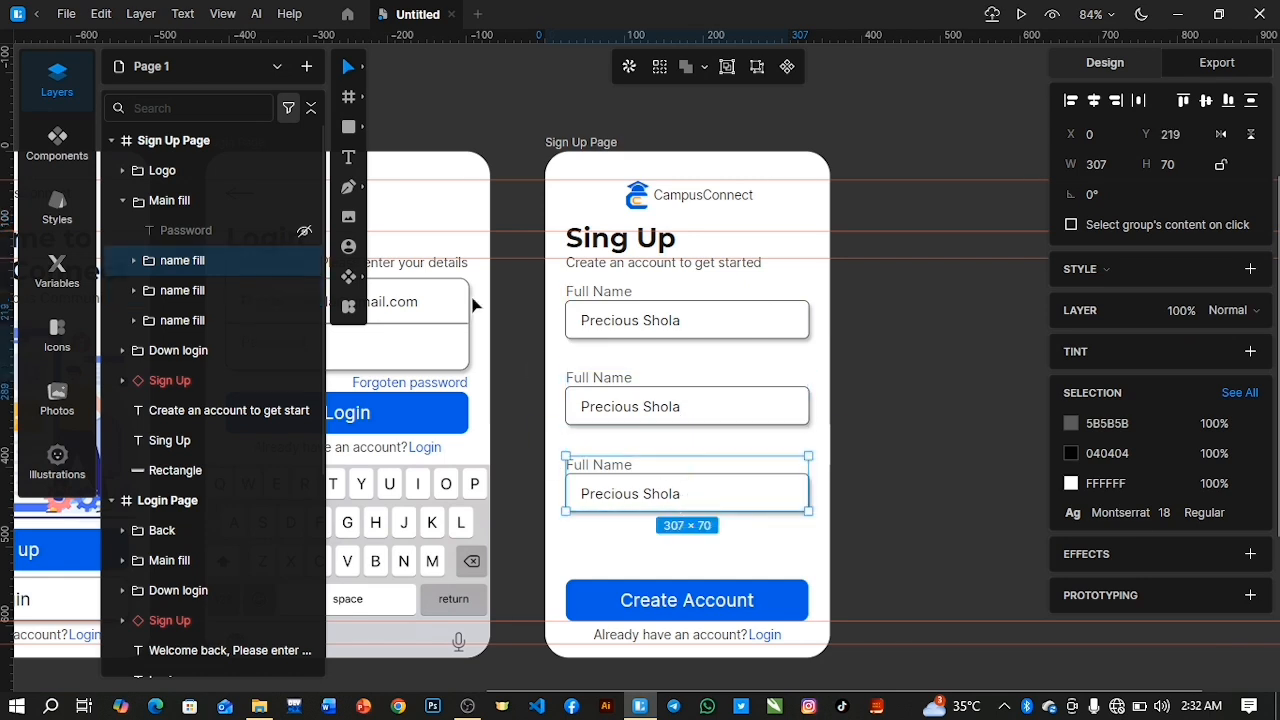
shift+click(228, 331)
key(Down)
key(Down)
key(Down)
key(Down)
key(Down)
key(Down)
key(Down)
key(Down)
key(Down)
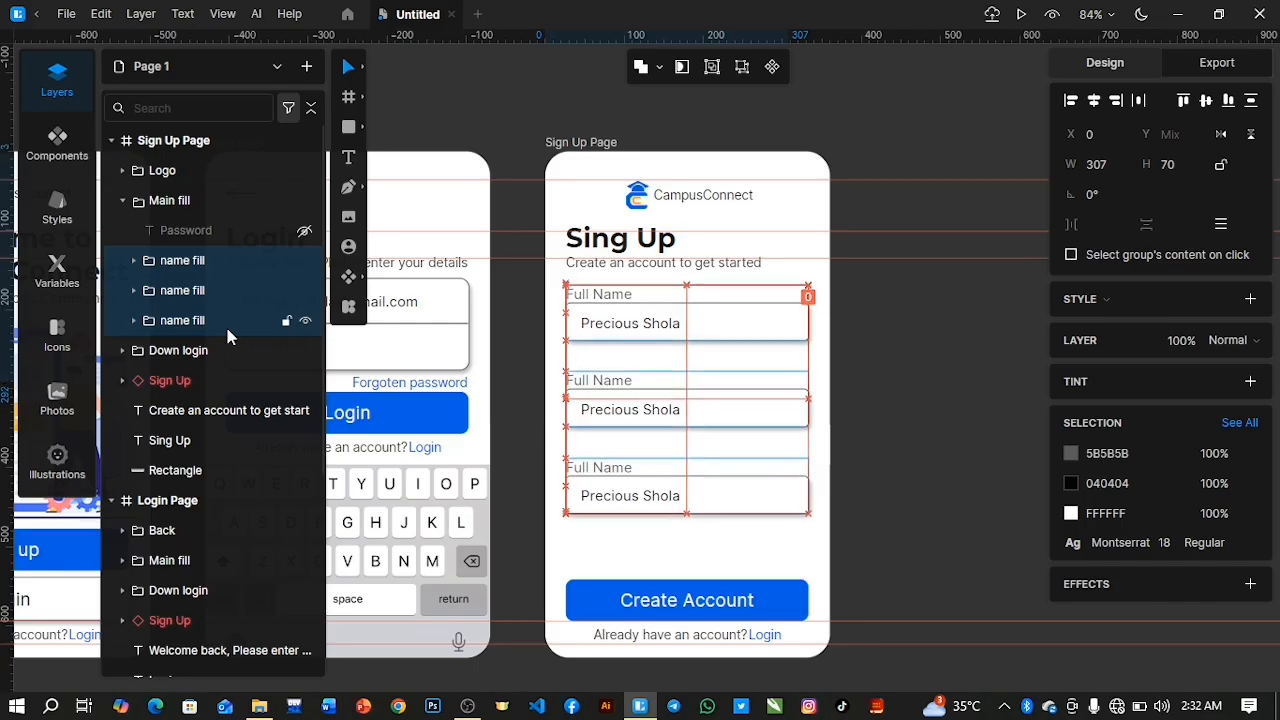
key(Down)
key(Down)
key(Down)
key(Down)
key(Down)
key(Down)
key(Down)
key(Down)
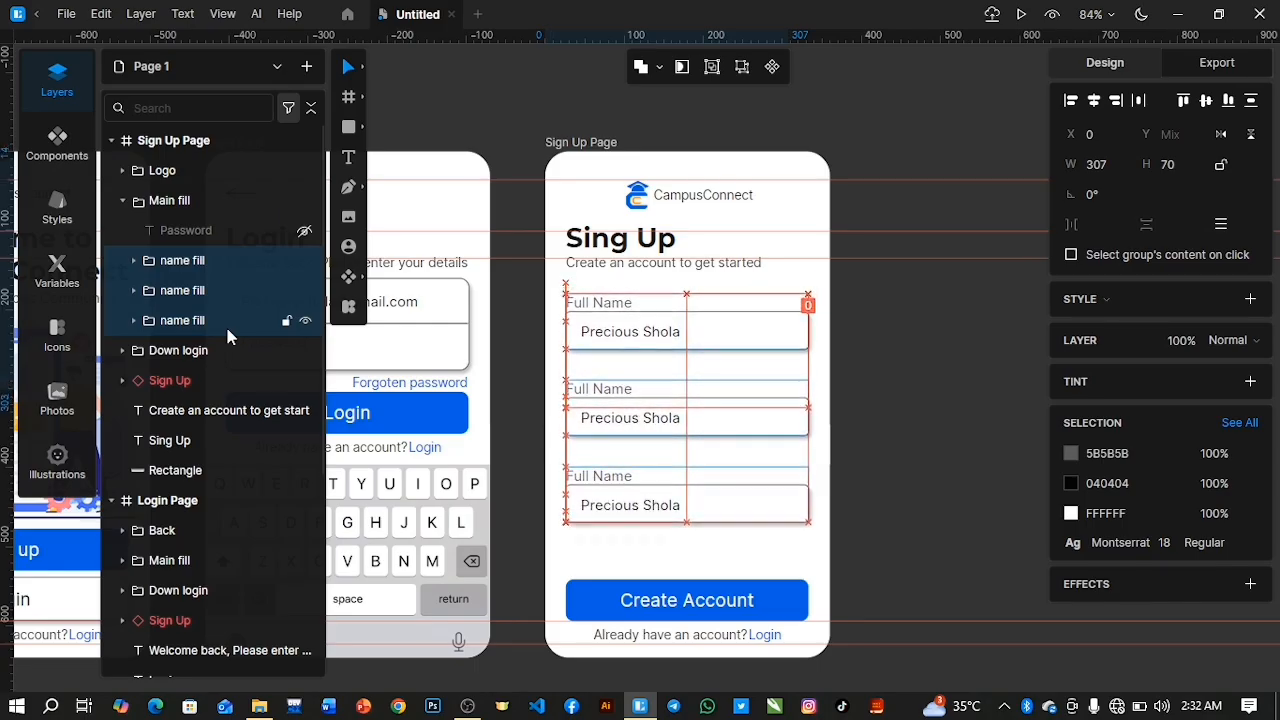
key(Down)
key(Down)
key(Down)
key(Down)
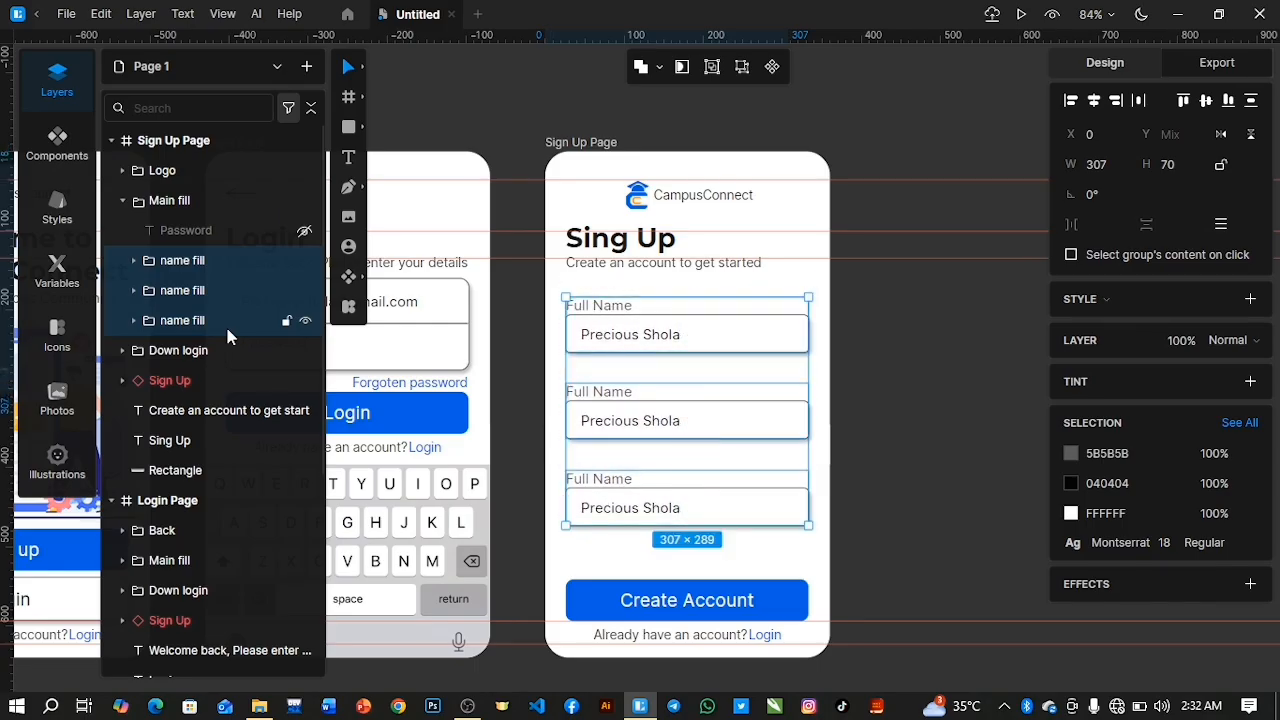
key(Down)
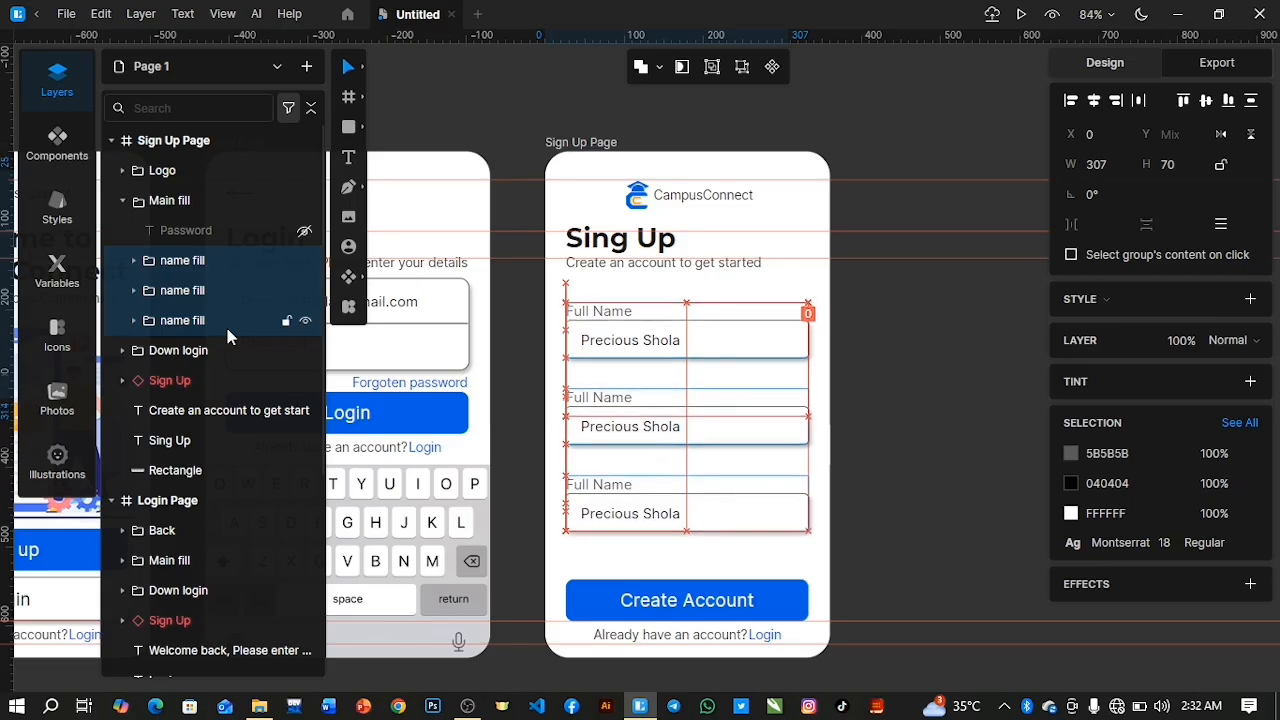
key(Up)
key(Up)
key(Up)
key(Up)
key(Up)
key(Up)
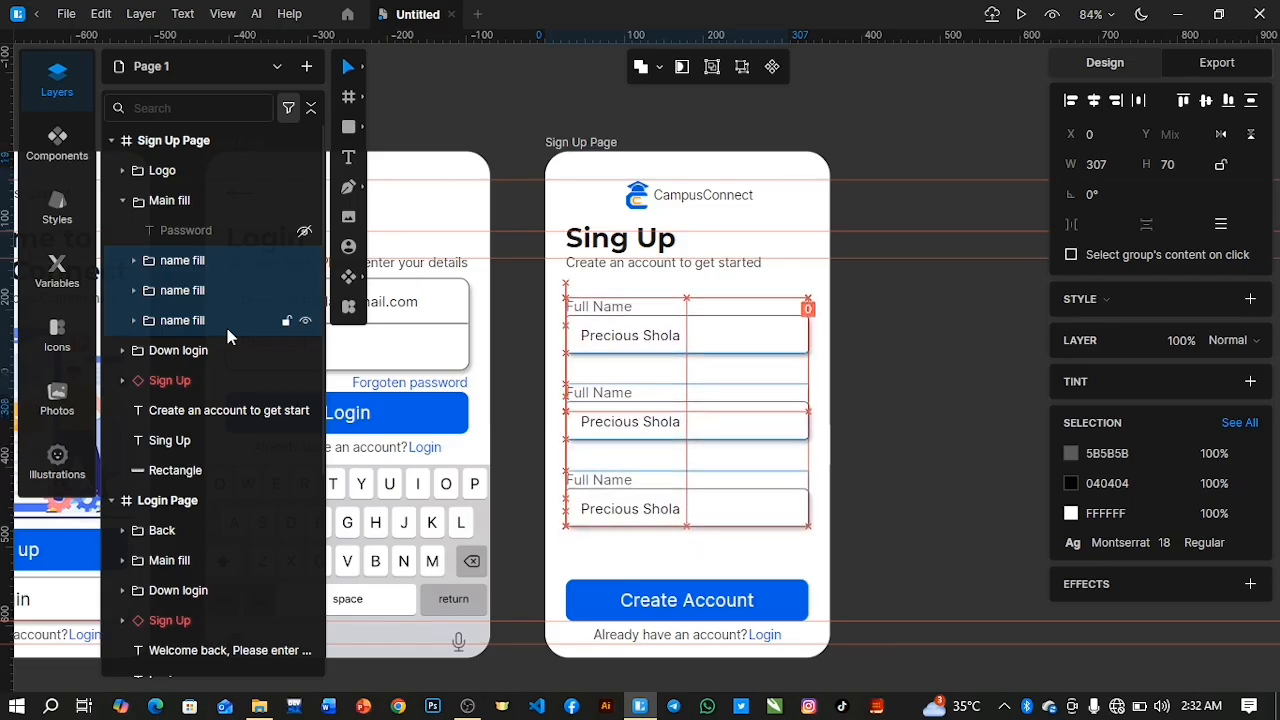
Rename the middle "name fill" group "Email fill".
click(174, 320)
click(177, 291)
double_click(180, 291)
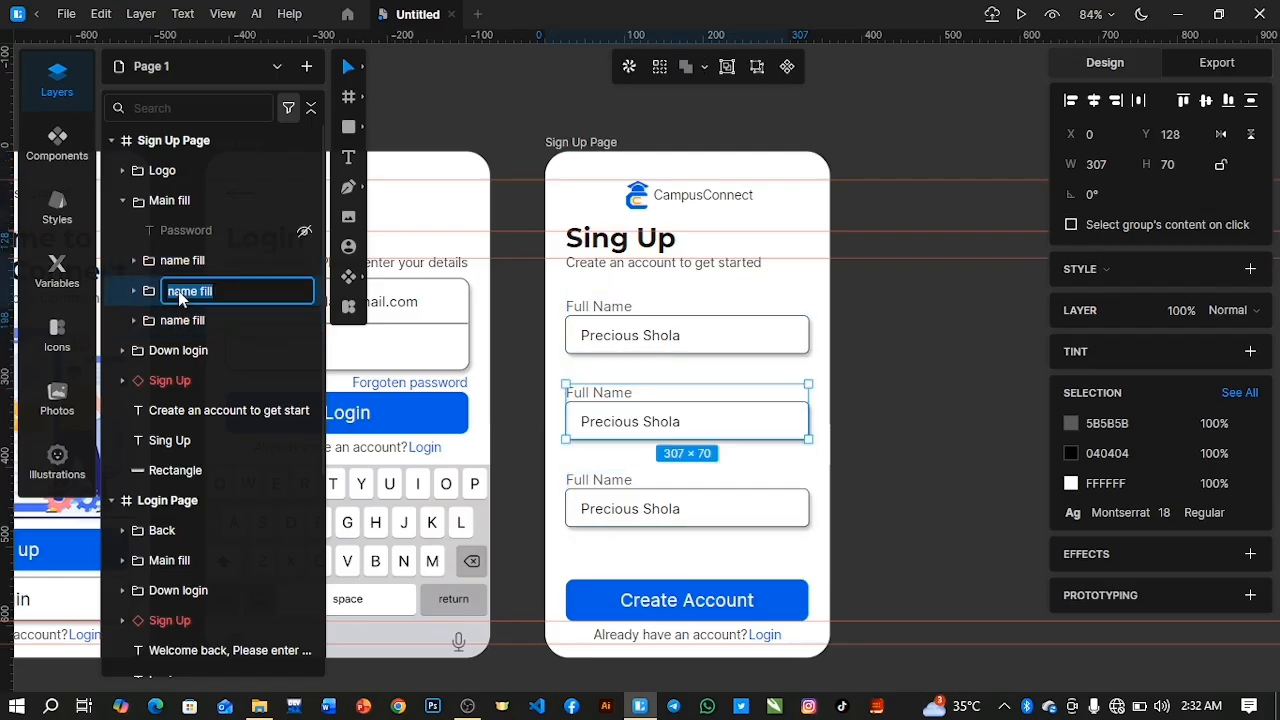
key(Right)
key(BackSpace)
key(BackSpace)
key(BackSpace)
key(BackSpace)
text(Email)
key(Return)
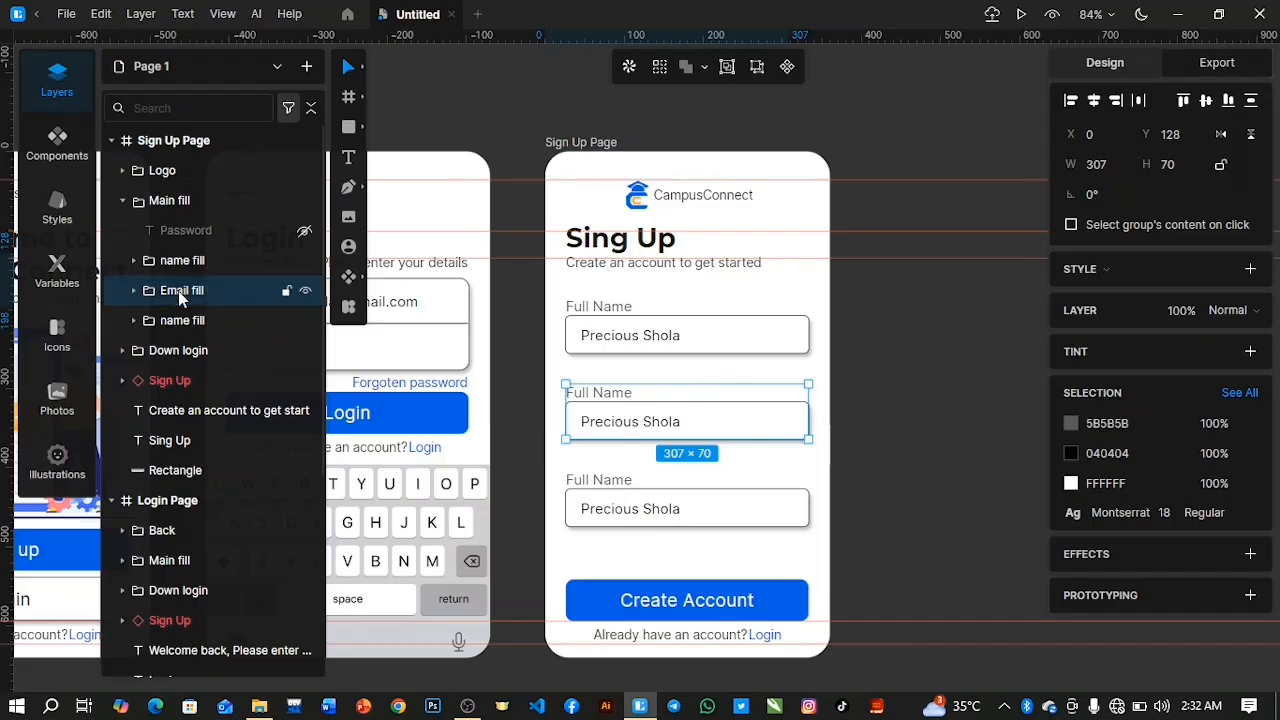
Change the "Full Name" label of the "Email fill" group to "Email".
double_click(599, 392)
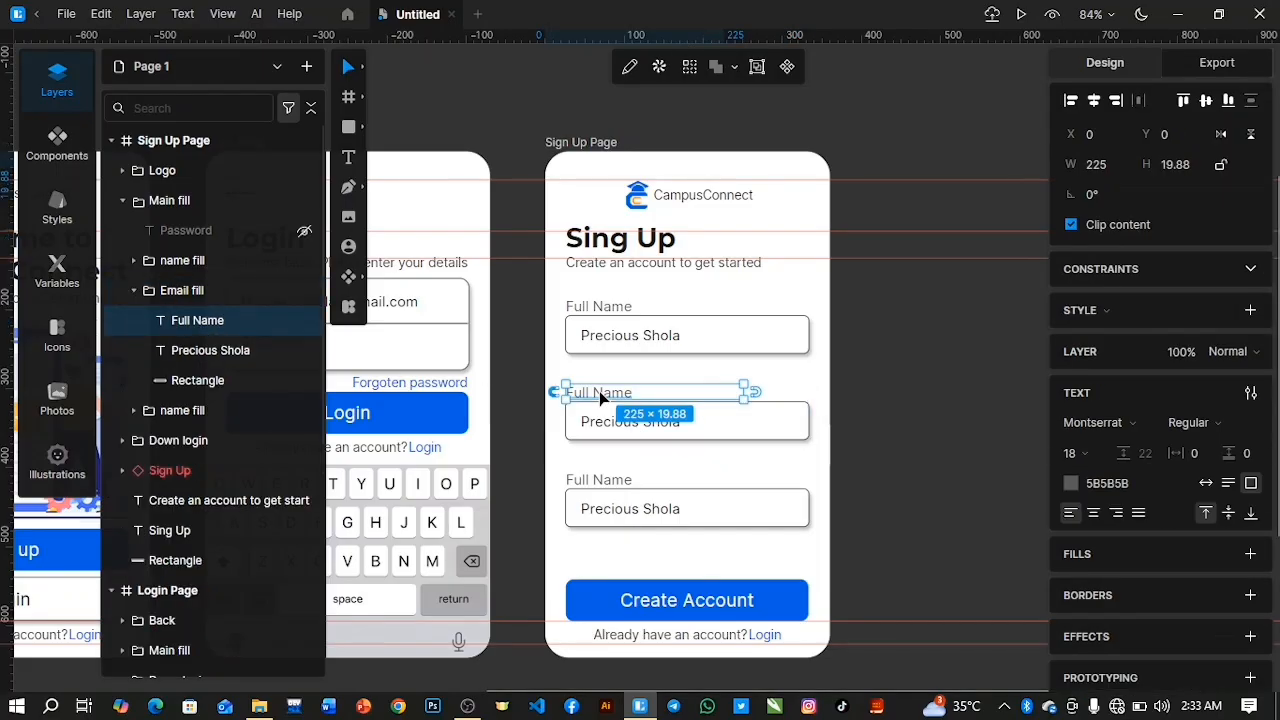
double_click(599, 391)
text(Em)
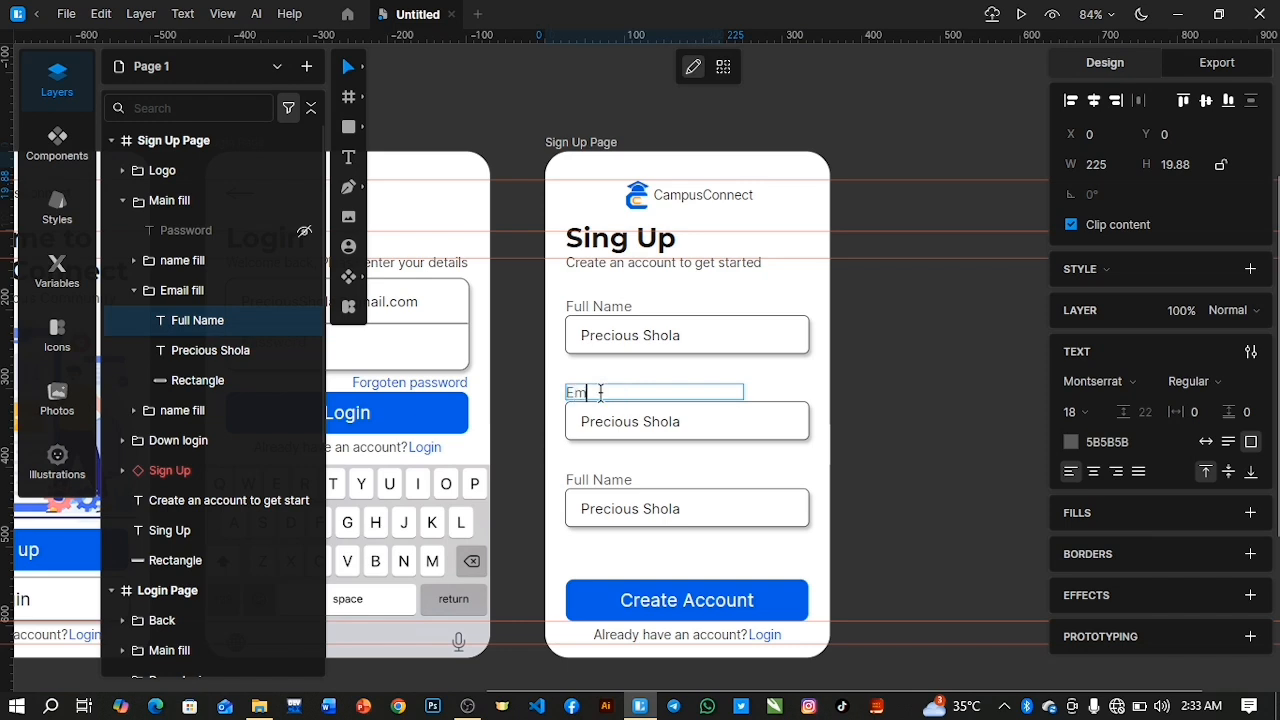
text(ail)
key(Escape)
Turn the sample name in the "Email fill" input field into a sample e-mail address.
double_click(622, 422)
double_click(640, 421)
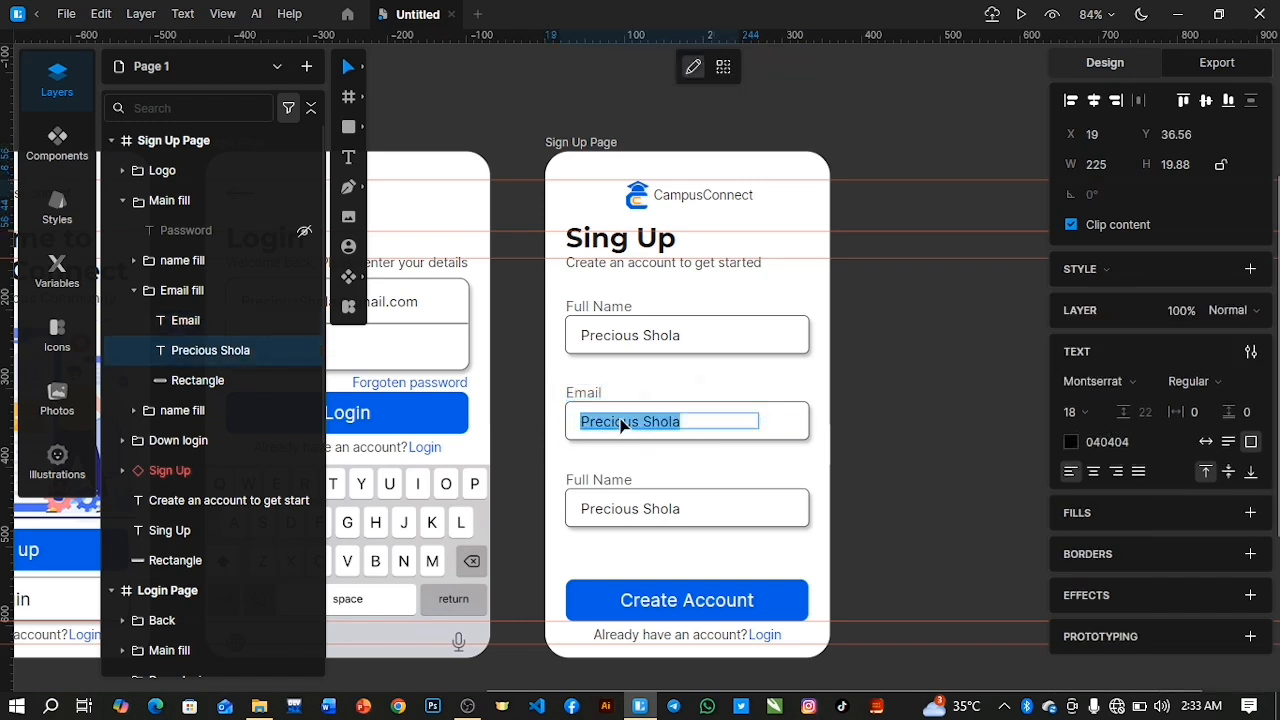
click(641, 421)
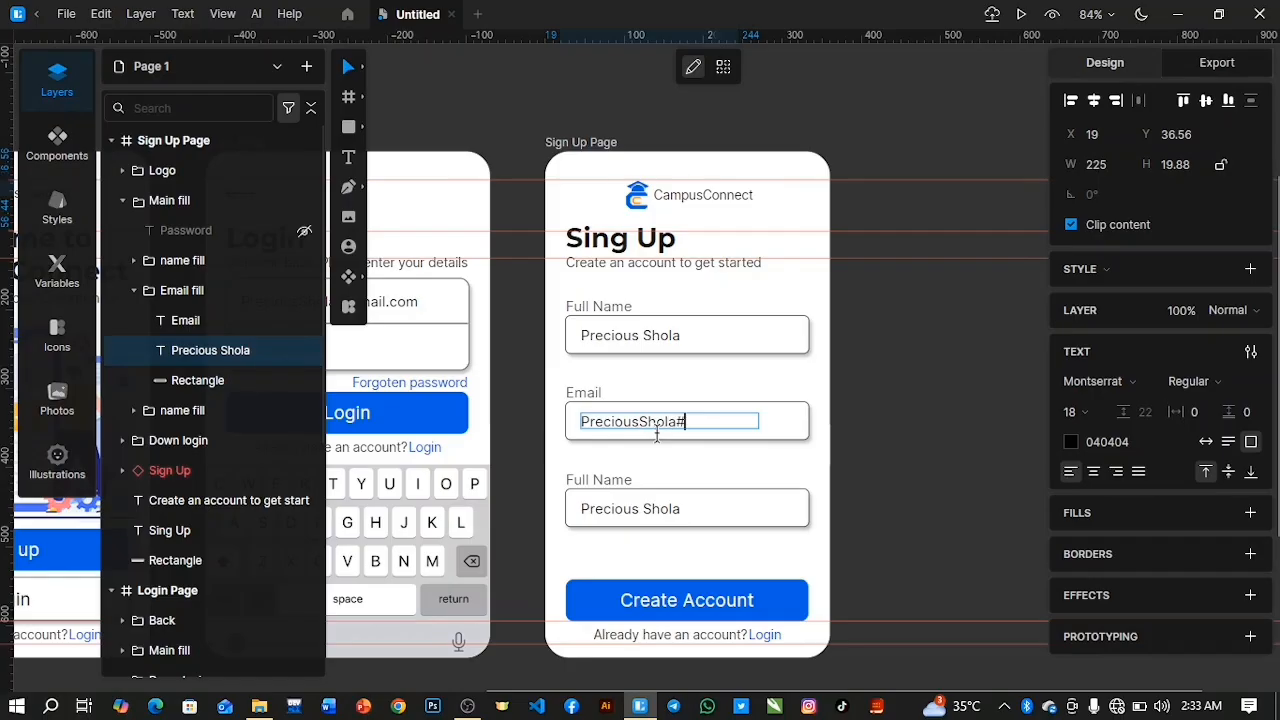
text(@gmail.com)
Change both the label and the sample text of the lowest input field to "Password".
double_click(610, 480)
key(ctrl+a)
text(Pass)
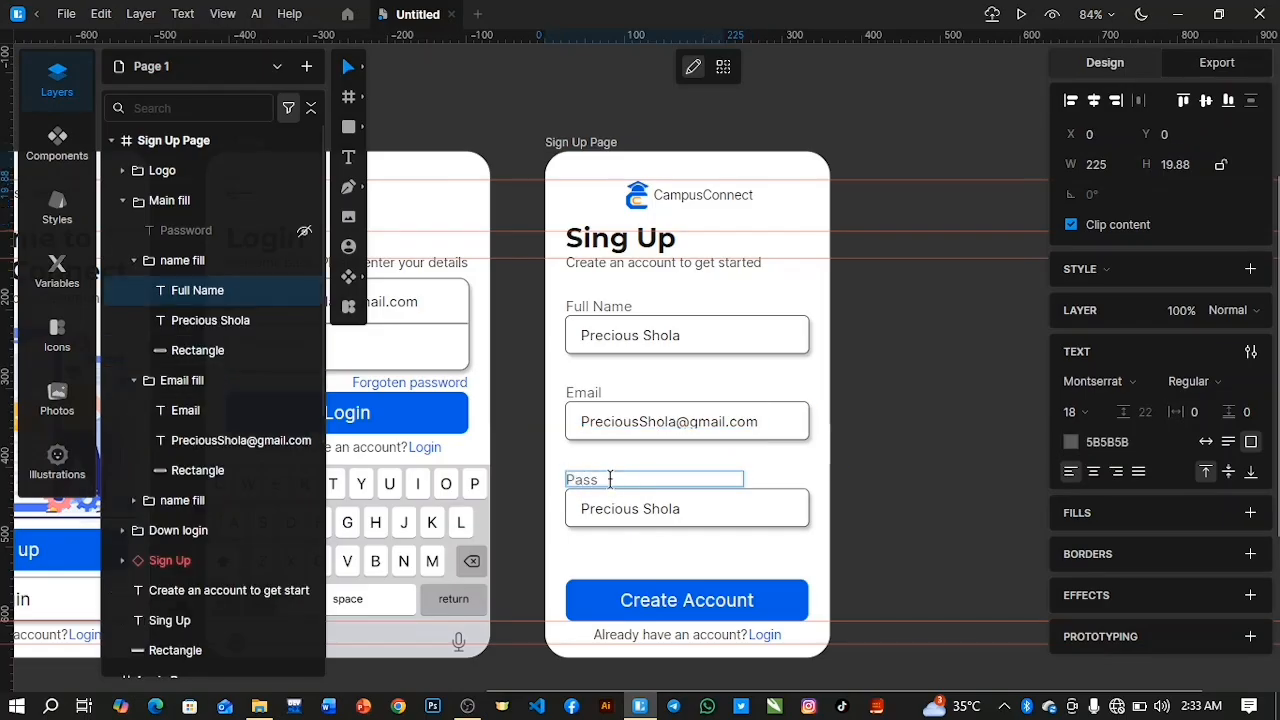
text(word)
key(Escape)
double_click(622, 510)
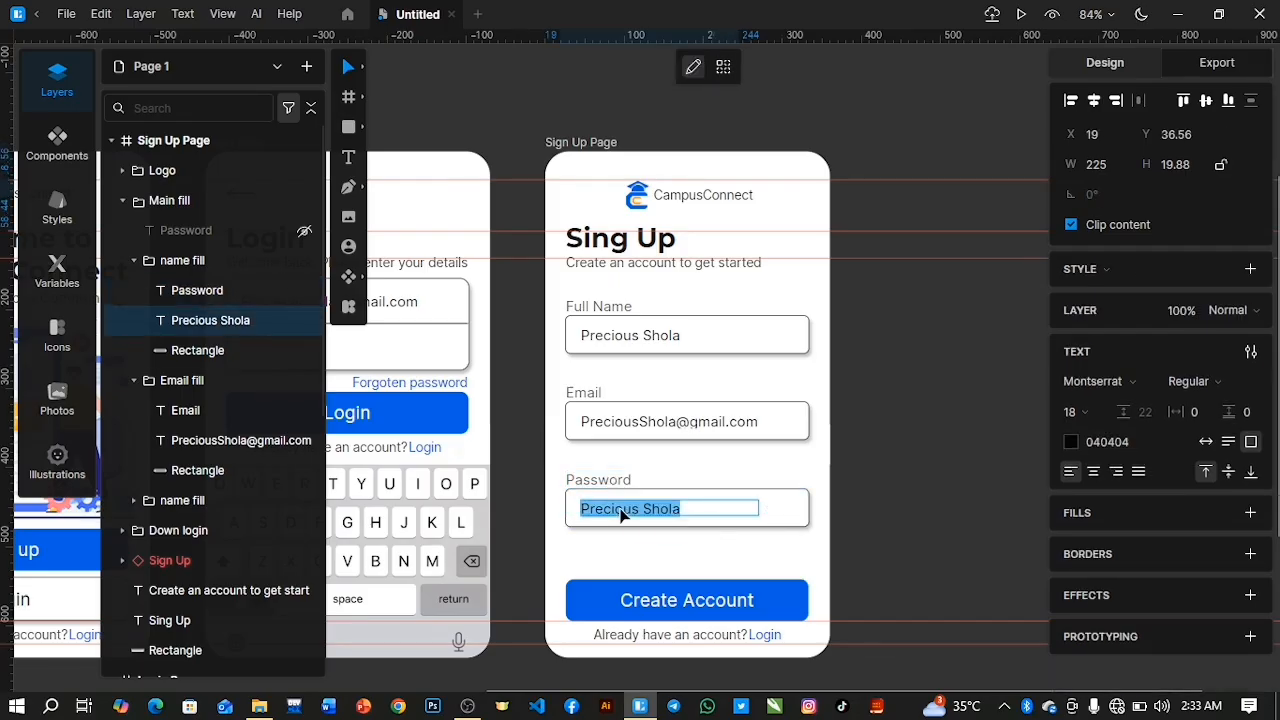
text(Password)
Delete the hidden "Password" text layer and colour the placeholder inside the password field grey 949494.
click(242, 229)
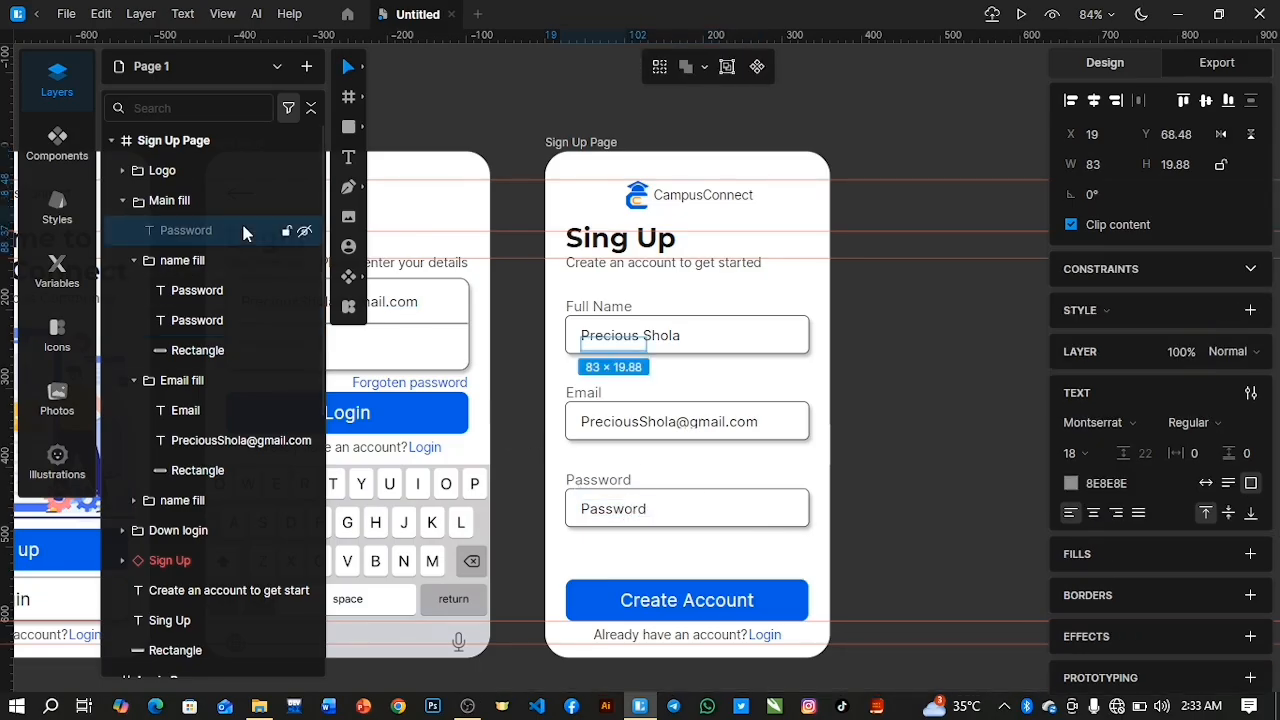
key(Delete)
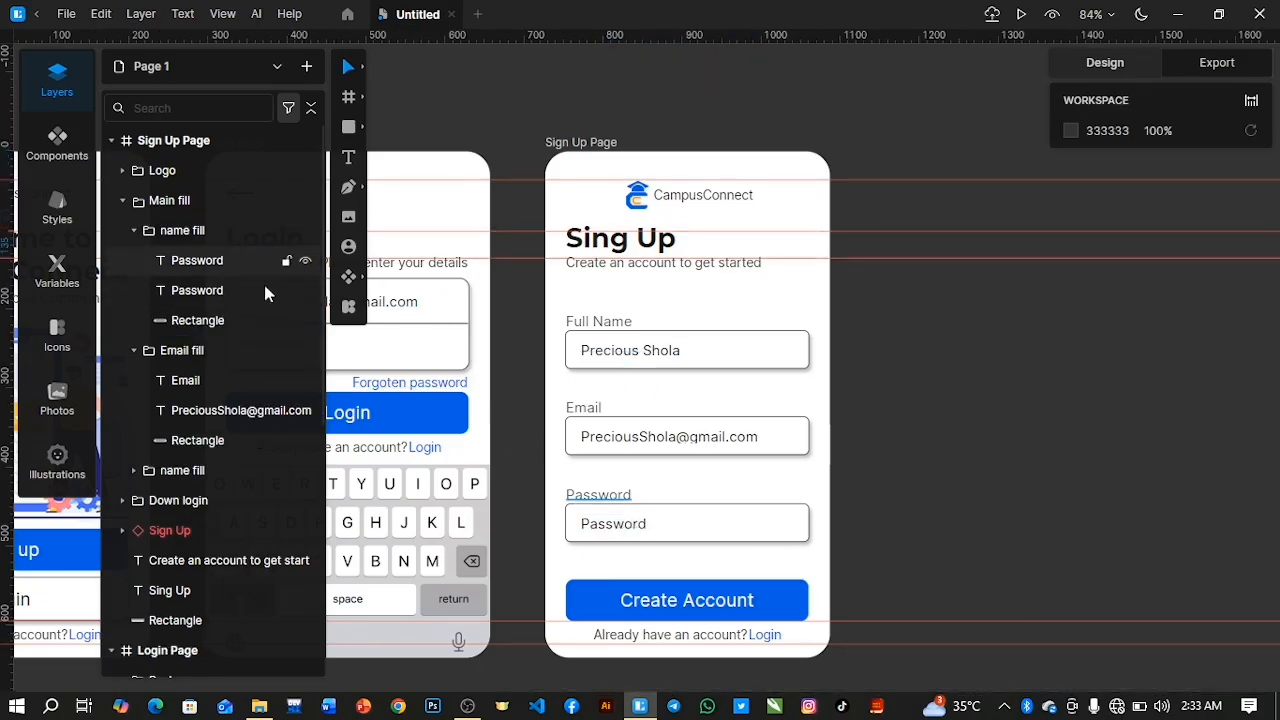
click(197, 262)
click(192, 290)
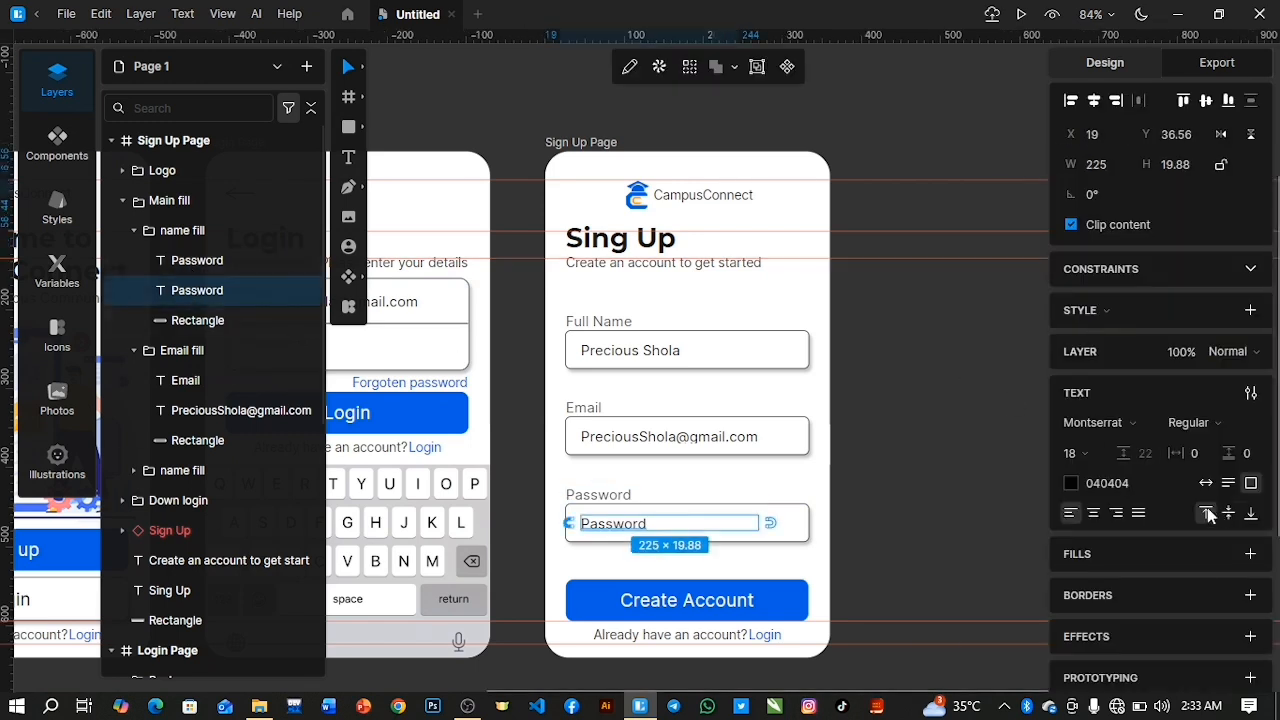
click(1071, 483)
drag(855, 378, 784, 314)
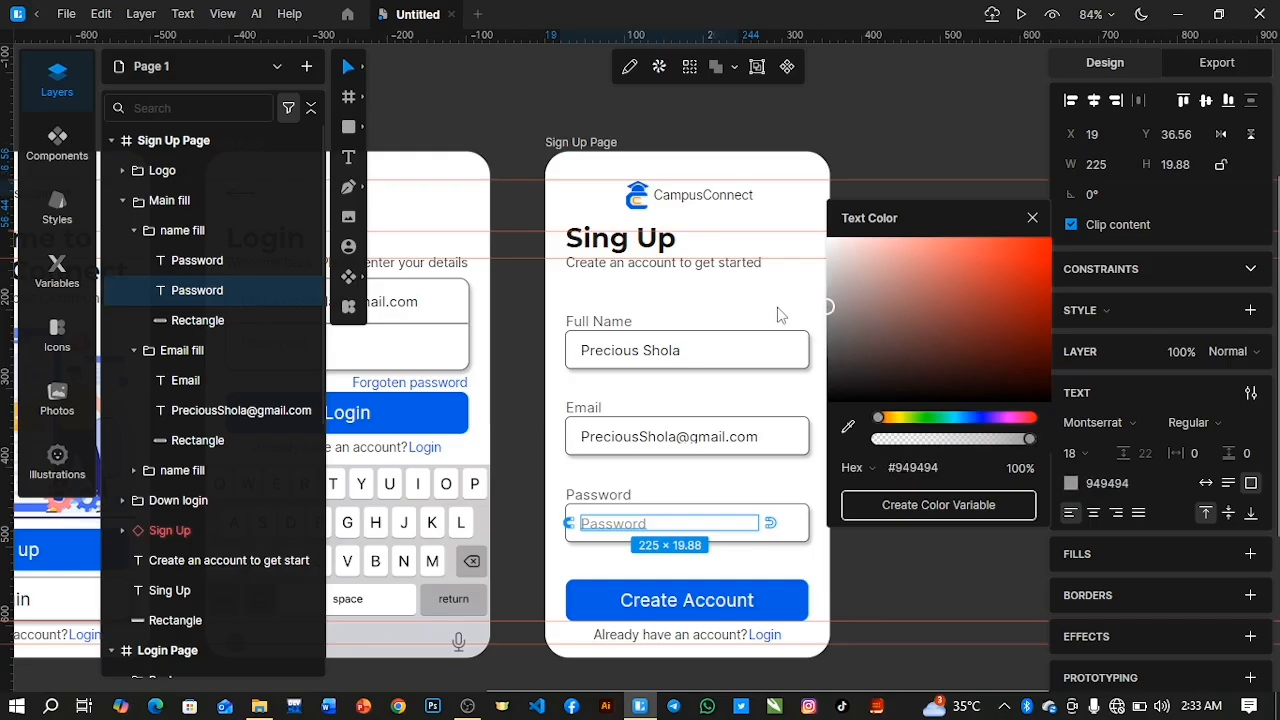
click(1032, 217)
click(982, 245)
Collapse the three page frames in the layer list and duplicate the Sign Up Page beside the original.
scroll(910, 311, down, 5)
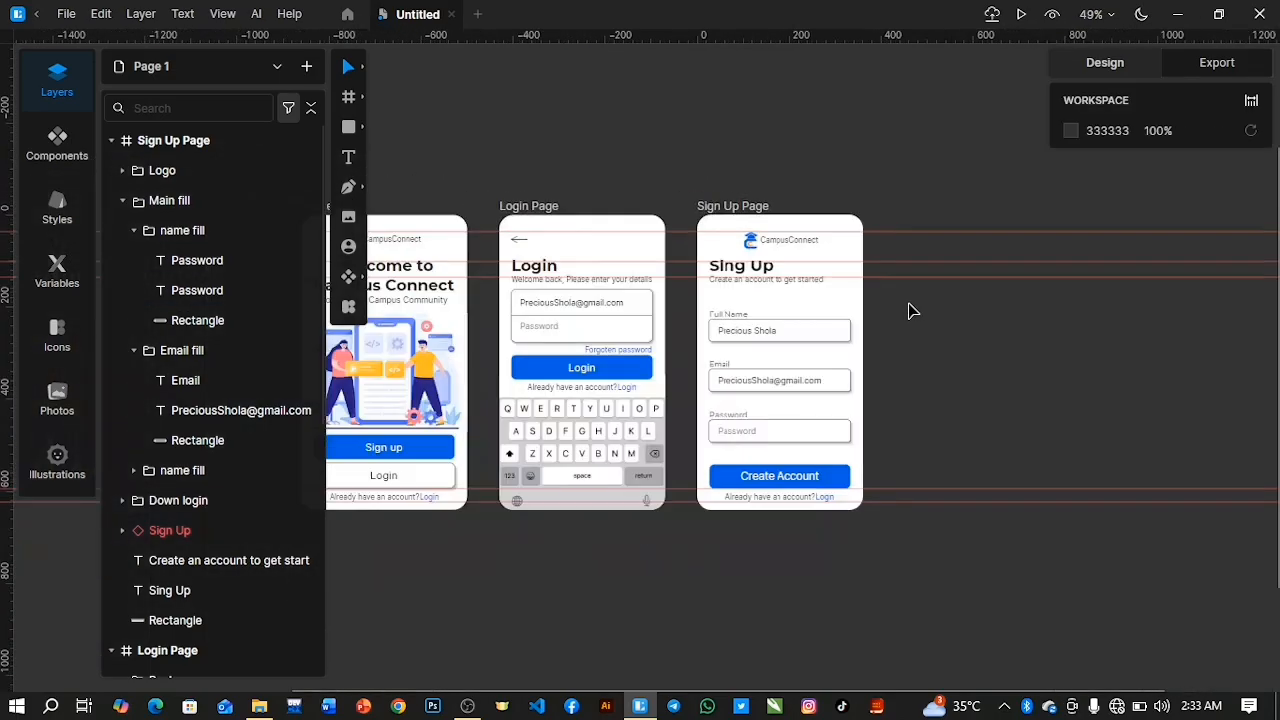
scroll(910, 311, up, 3)
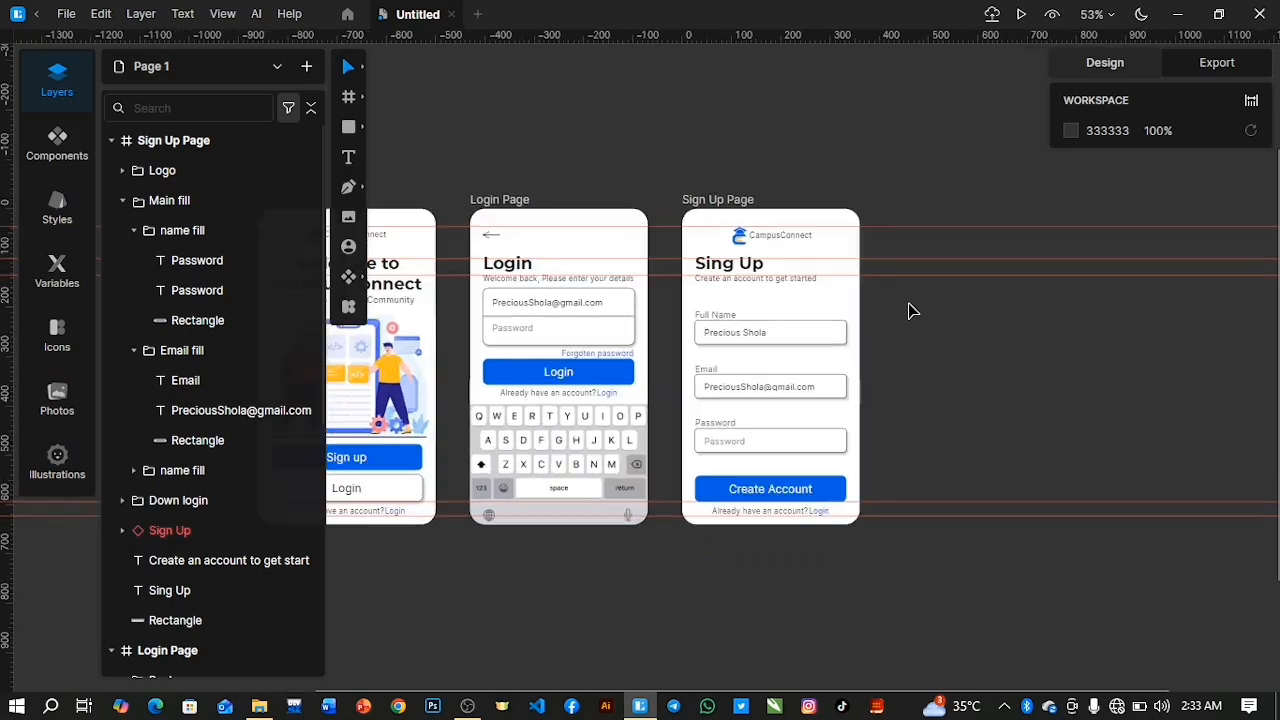
drag(490, 692, 663, 690)
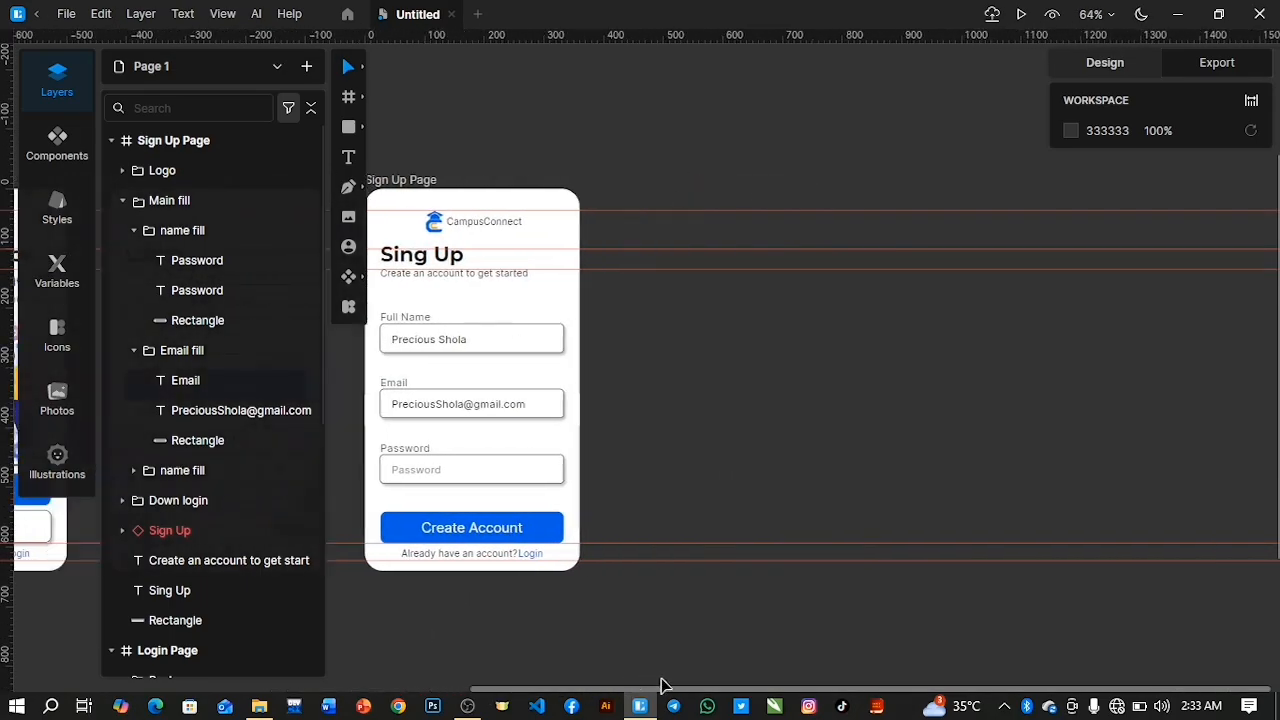
click(112, 141)
click(112, 171)
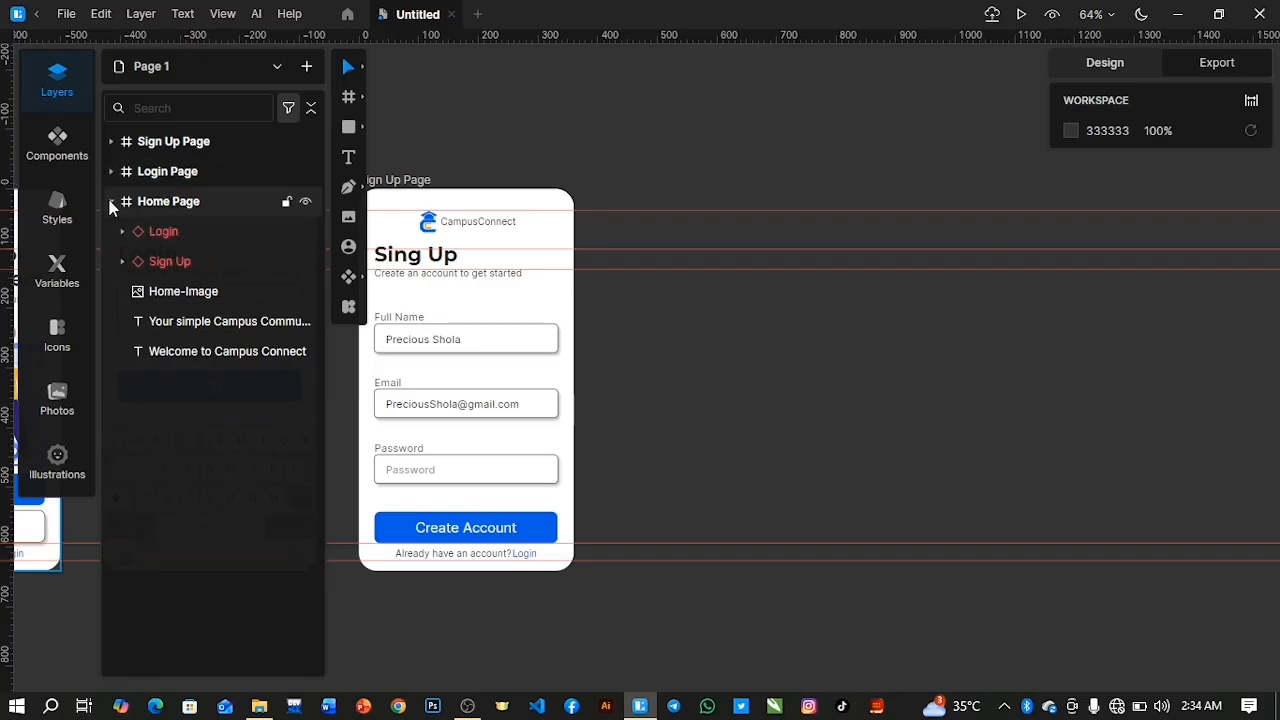
click(112, 201)
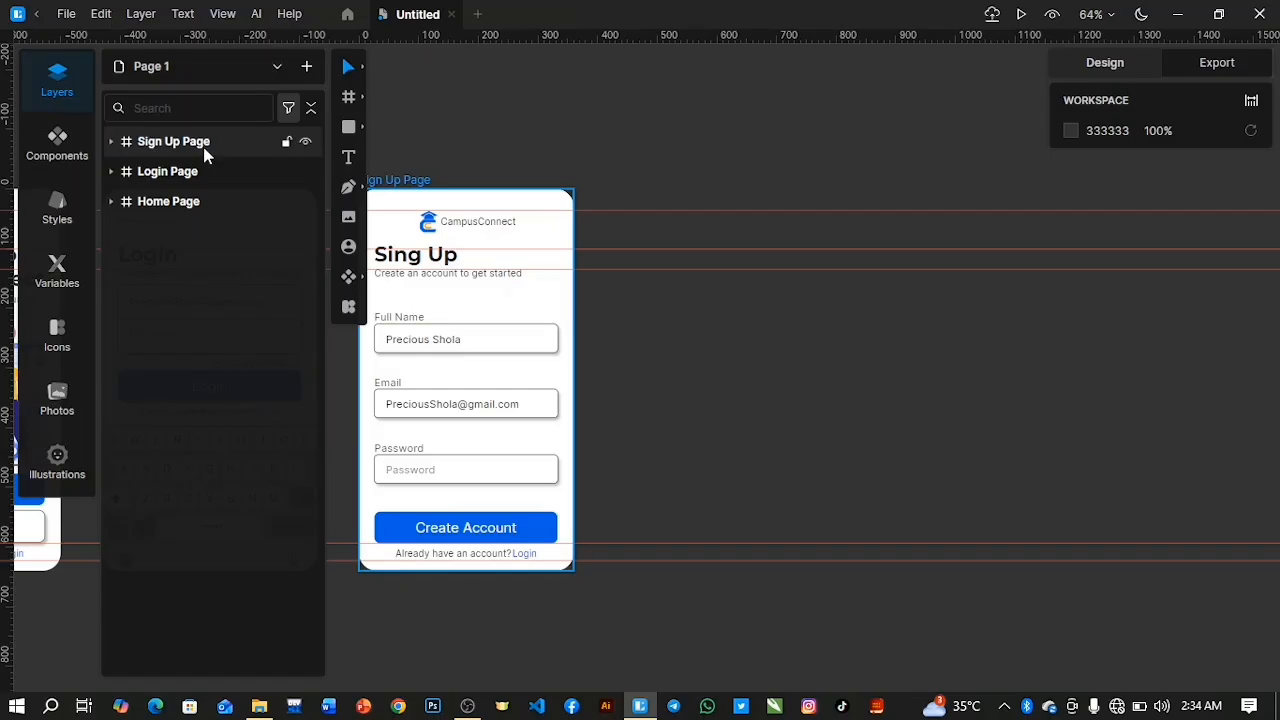
click(205, 150)
key(ctrl+d)
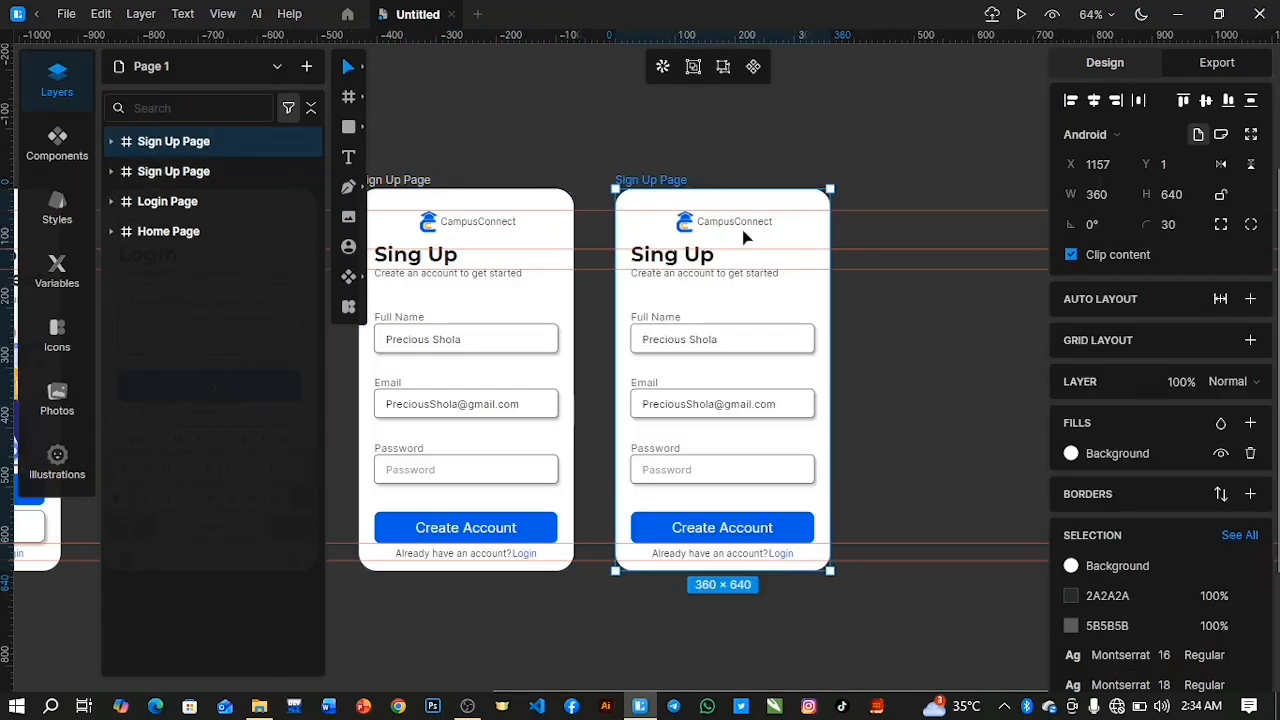
Replace the copied page's "Sing Up" heading with "Welcome," plus the sample first name and an exclamation mark, at font size 31.
click(676, 260)
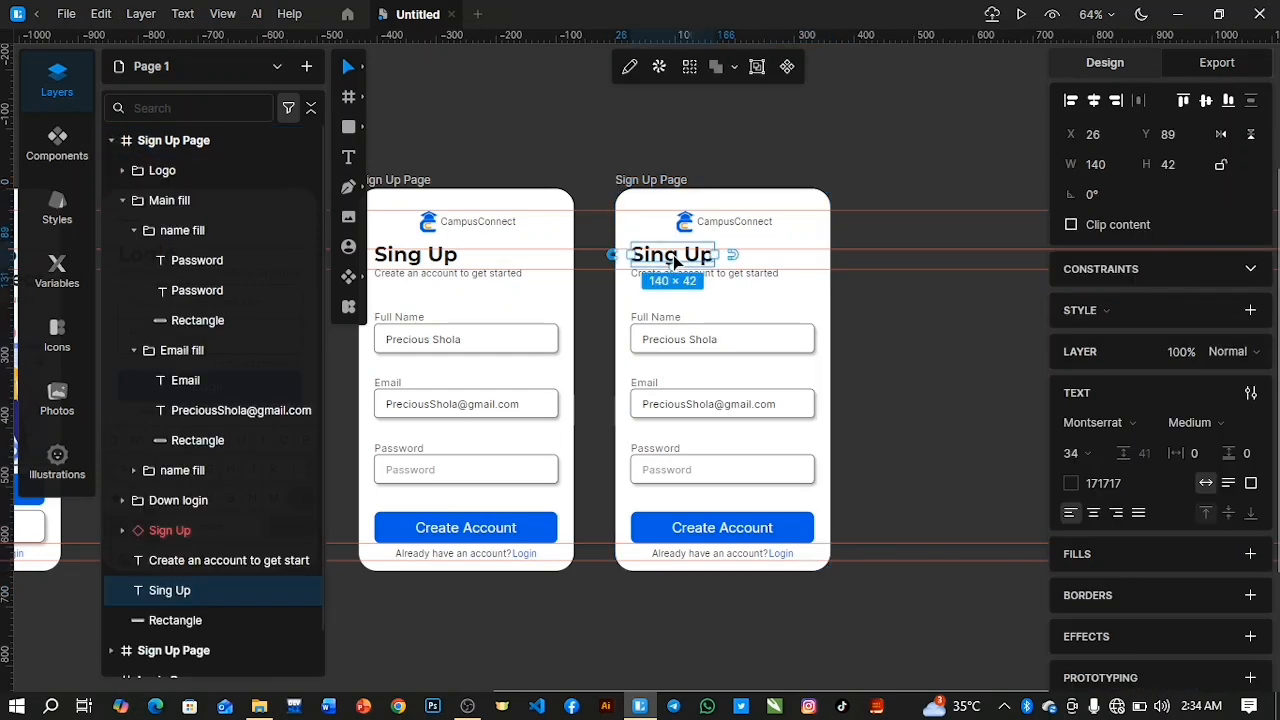
double_click(676, 260)
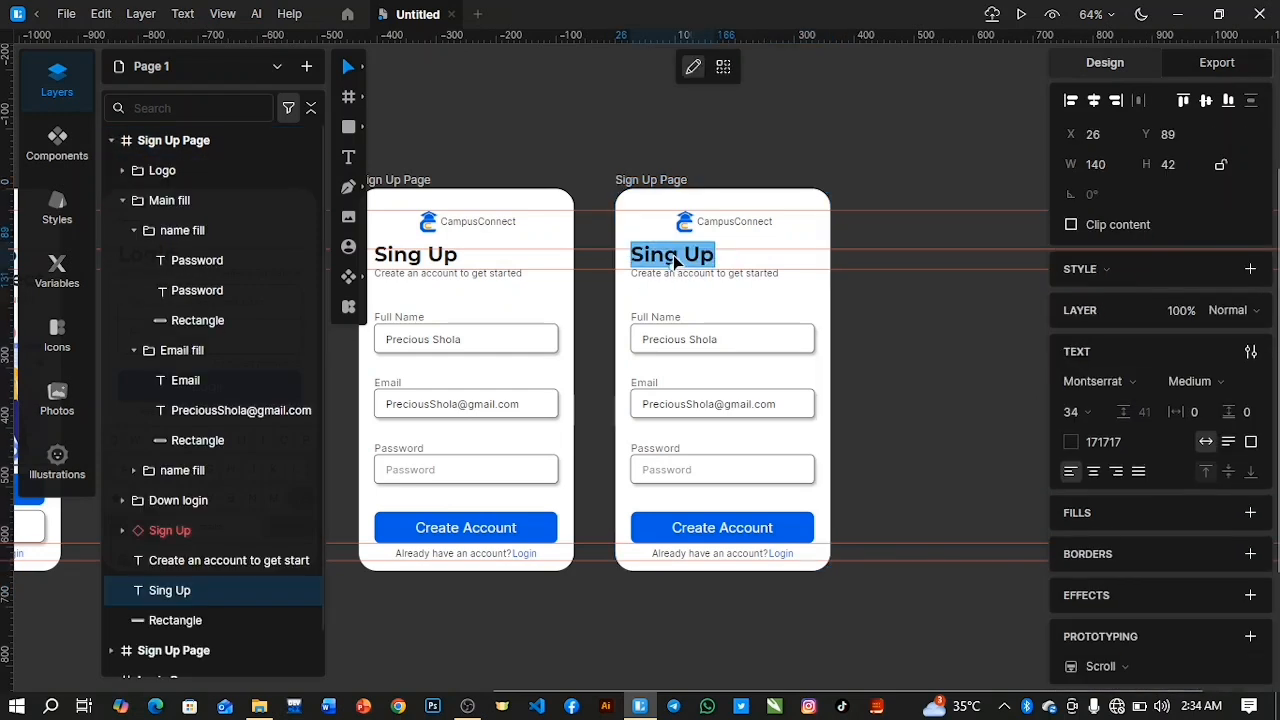
text(WE)
text(lcome)
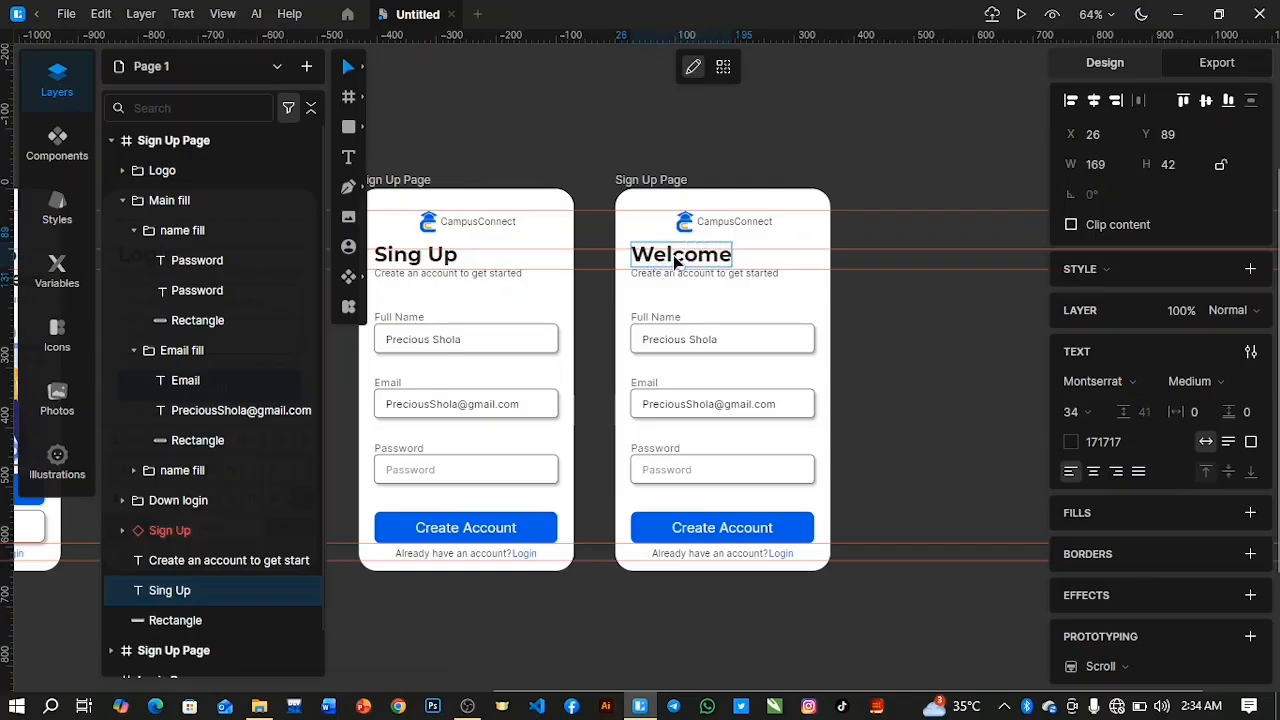
text(, P)
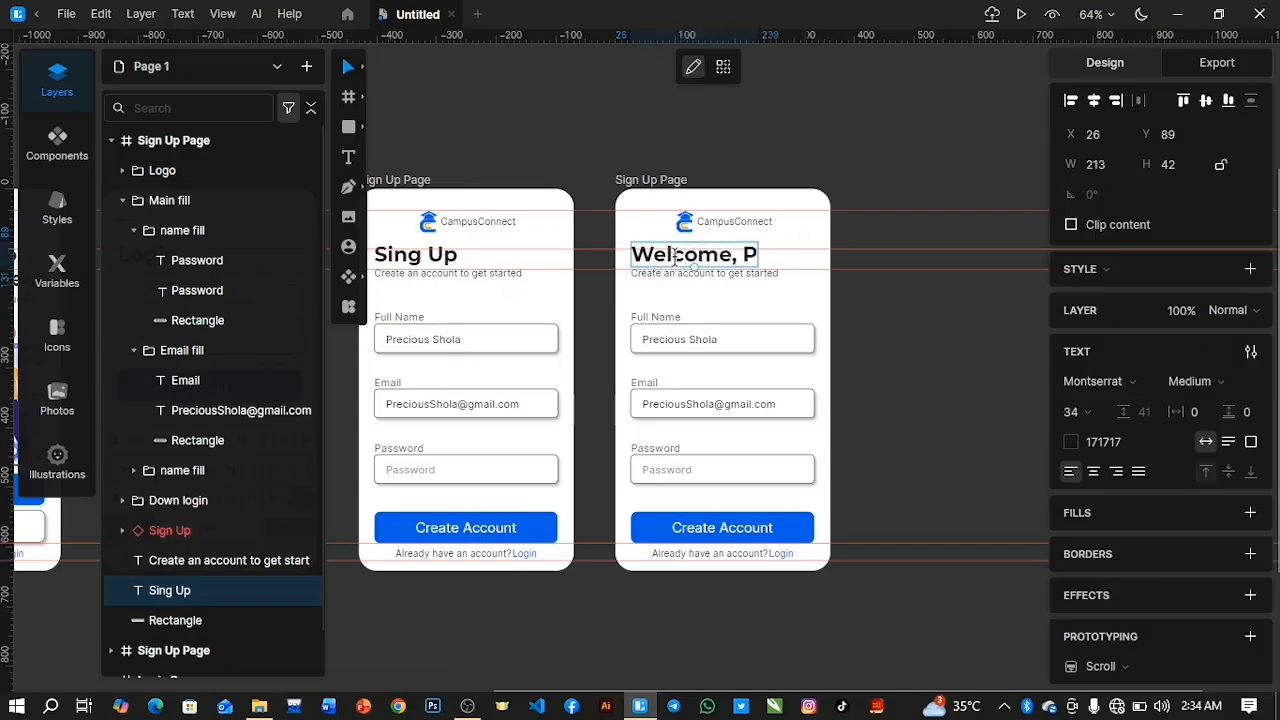
text(recious!)
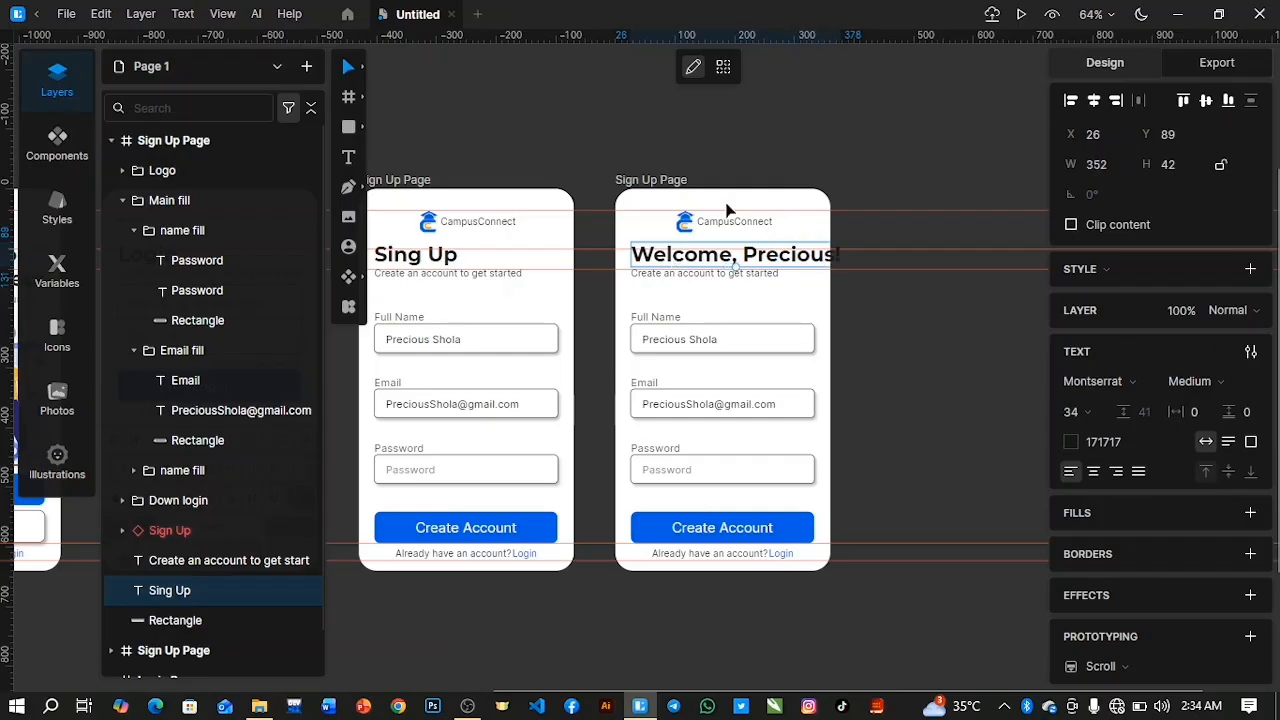
key(ctrl+a)
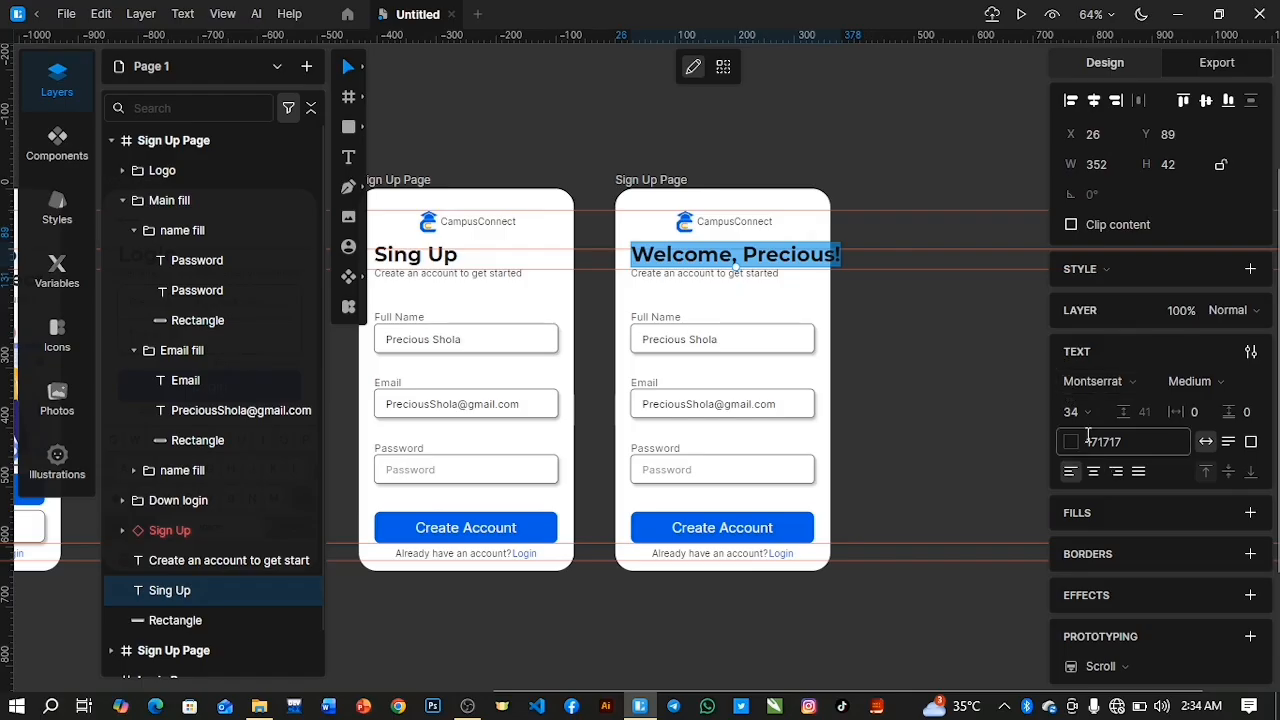
drag(1071, 411, 1080, 434)
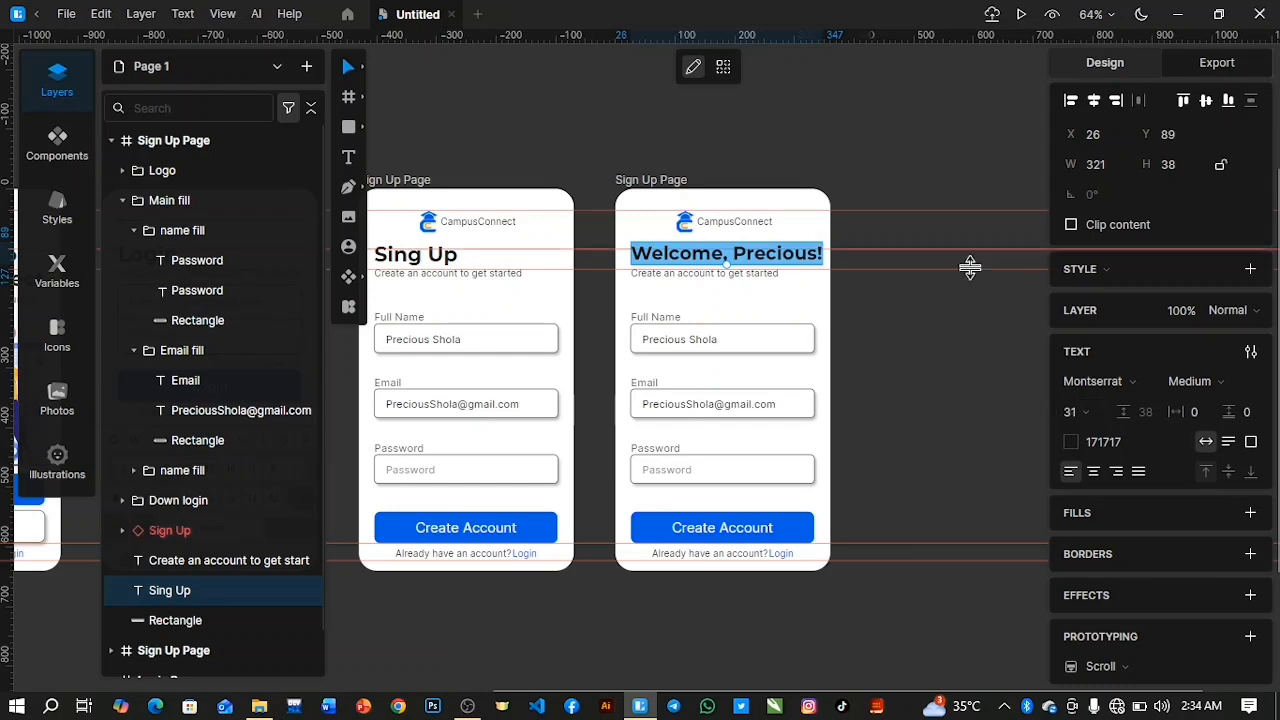
Rename the copied Sign Up Page frame as "Dashboard Page".
double_click(158, 141)
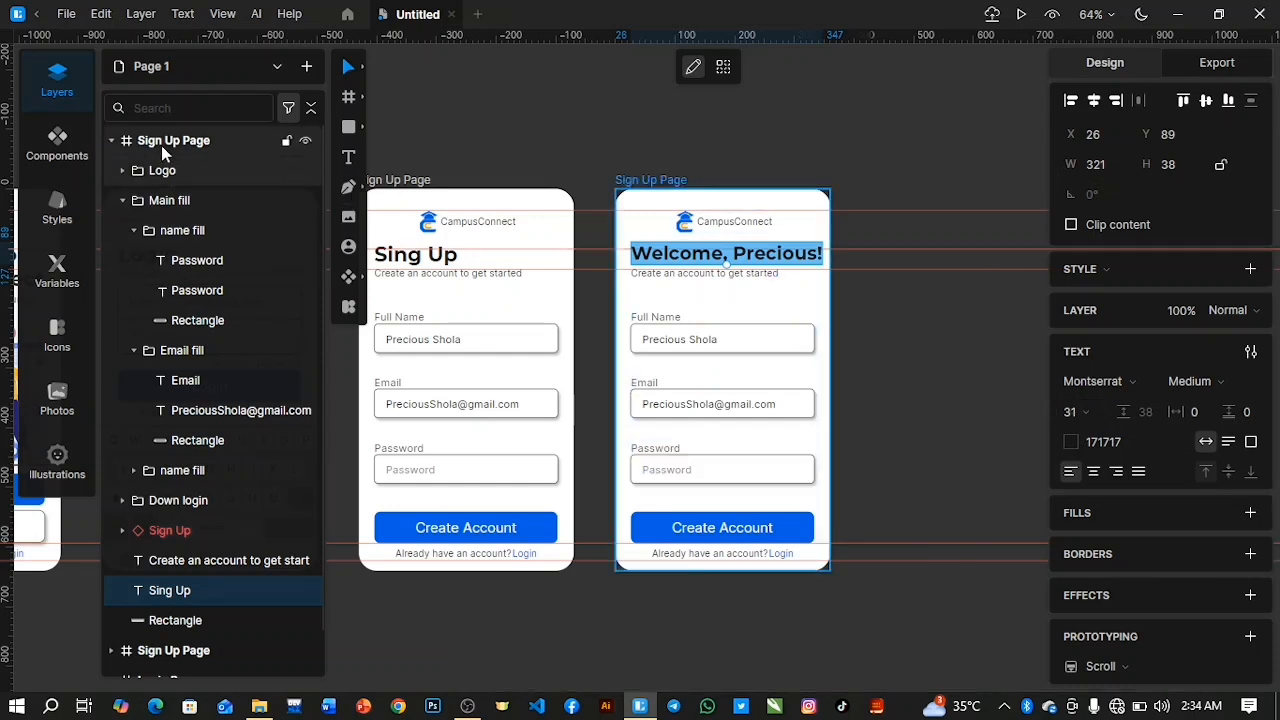
key(Right)
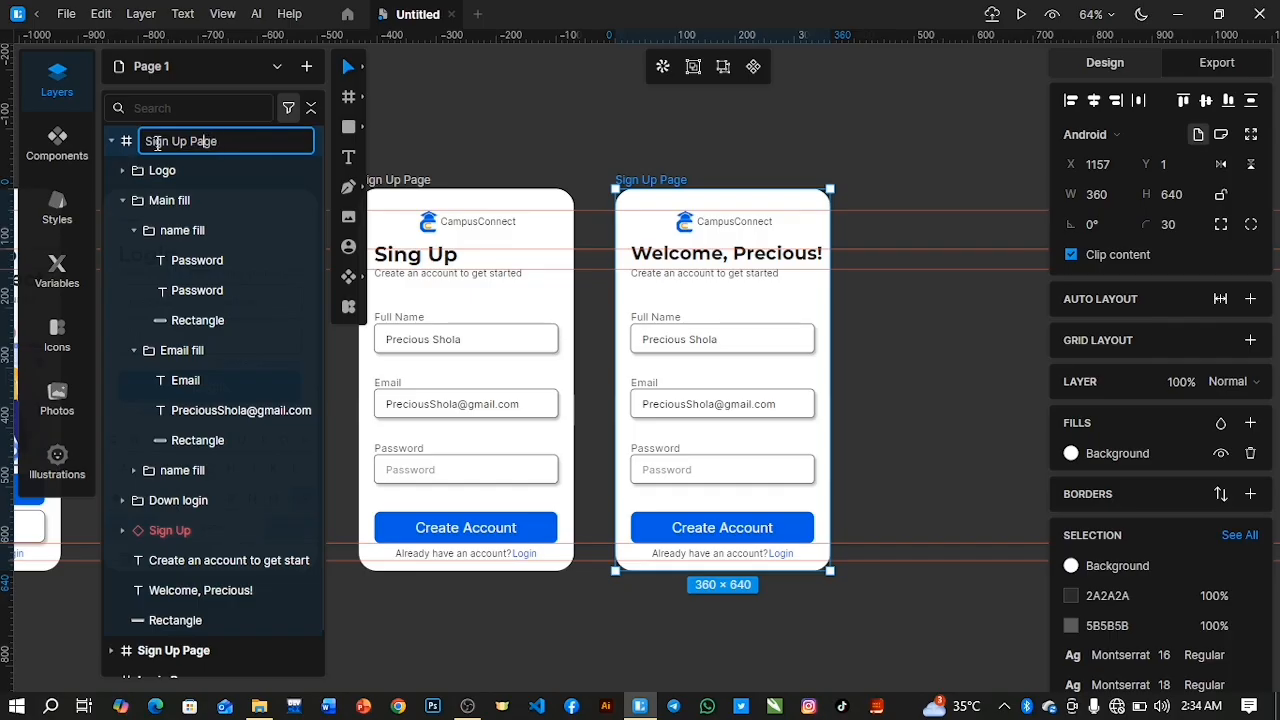
key(BackSpace)
key(BackSpace)
key(BackSpace)
key(BackSpace)
key(BackSpace)
key(BackSpace)
key(BackSpace)
text(D)
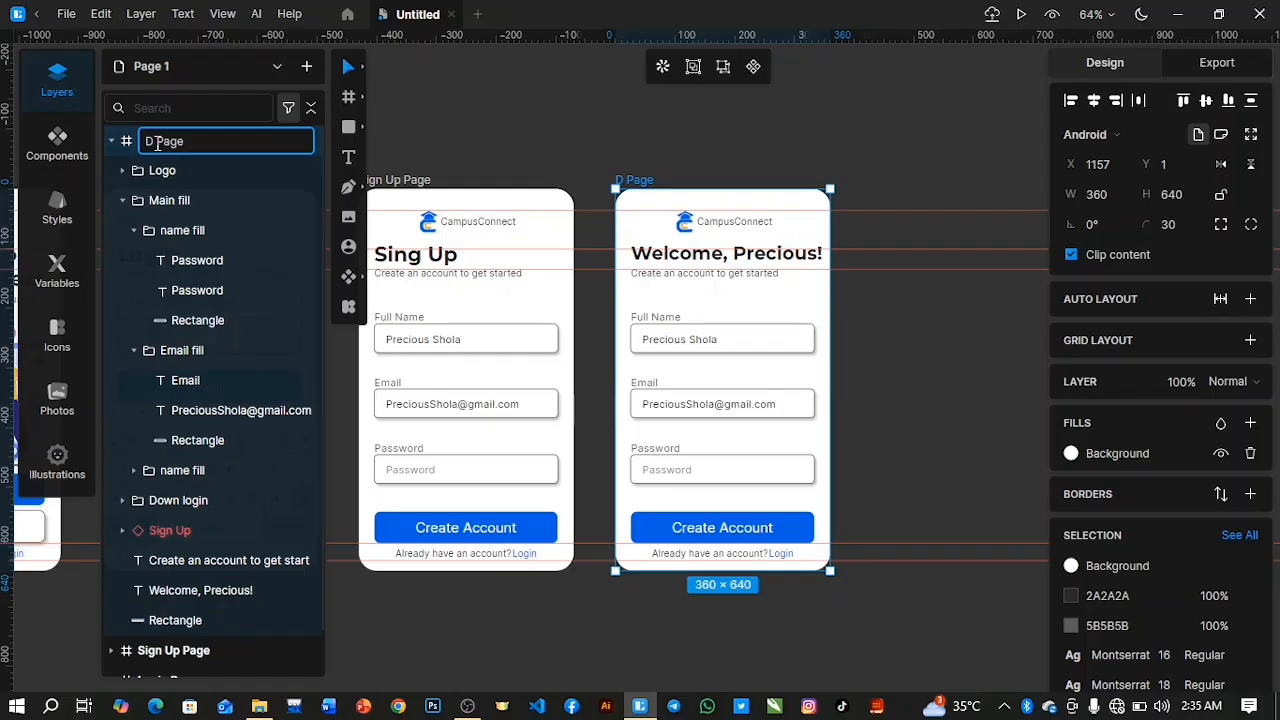
text(ashboard)
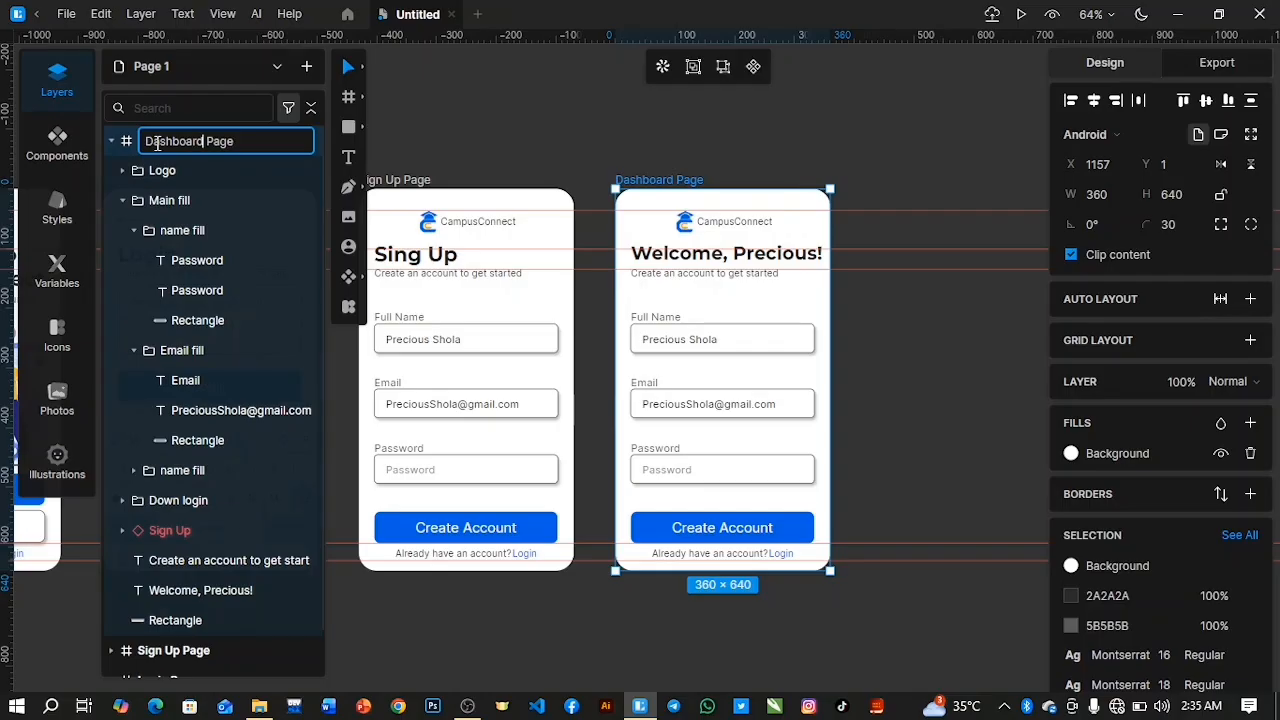
key(Return)
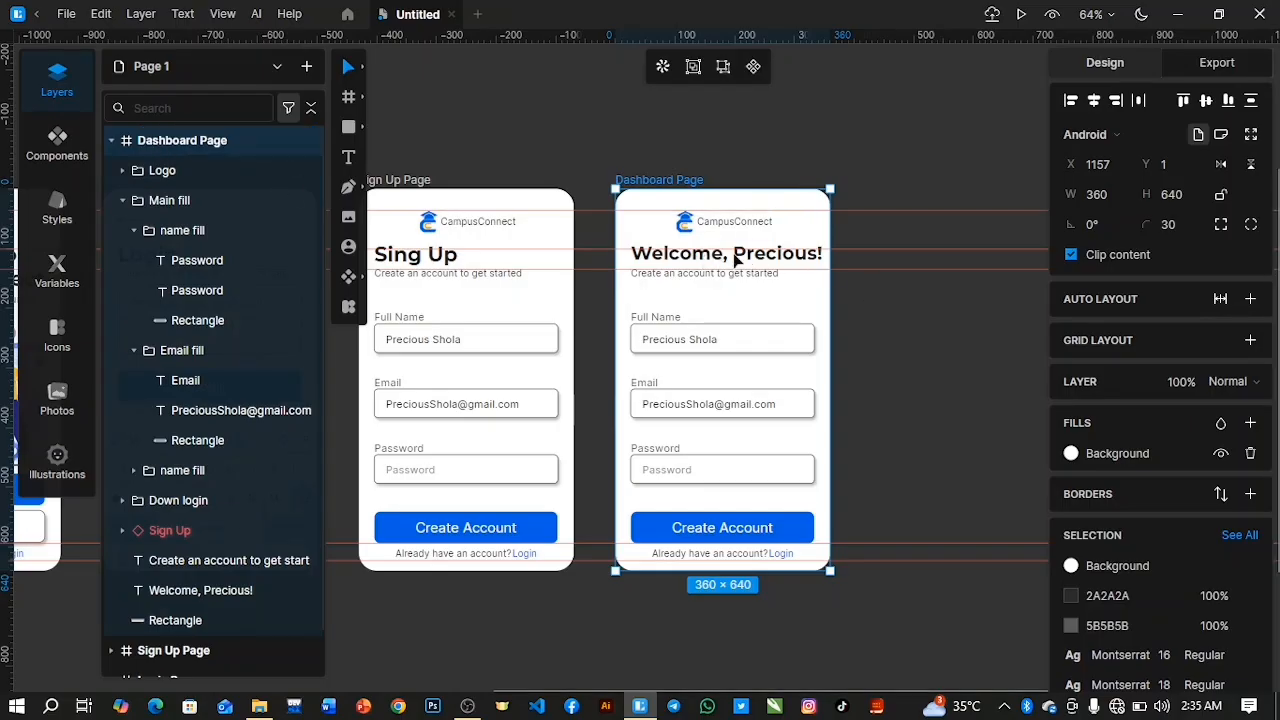
Centre the Dashboard Page's welcome heading horizontally and delete the "Create an account to get started" line below it.
click(215, 590)
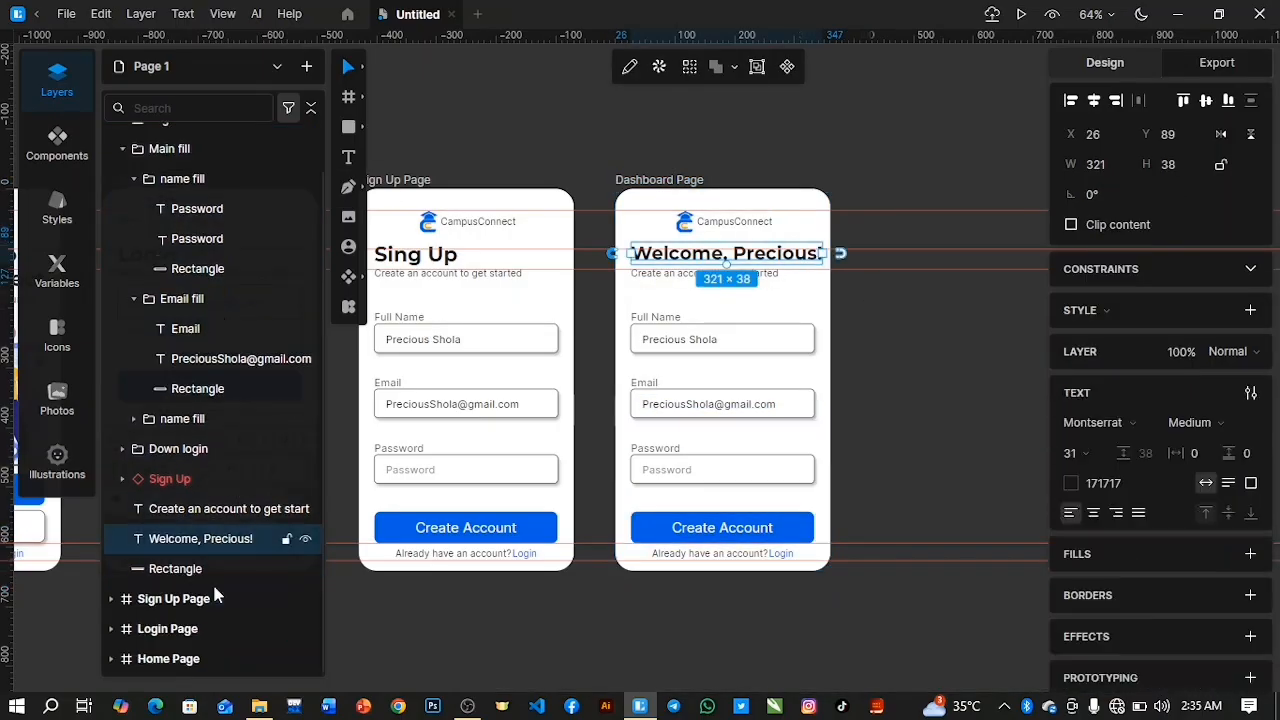
click(1094, 101)
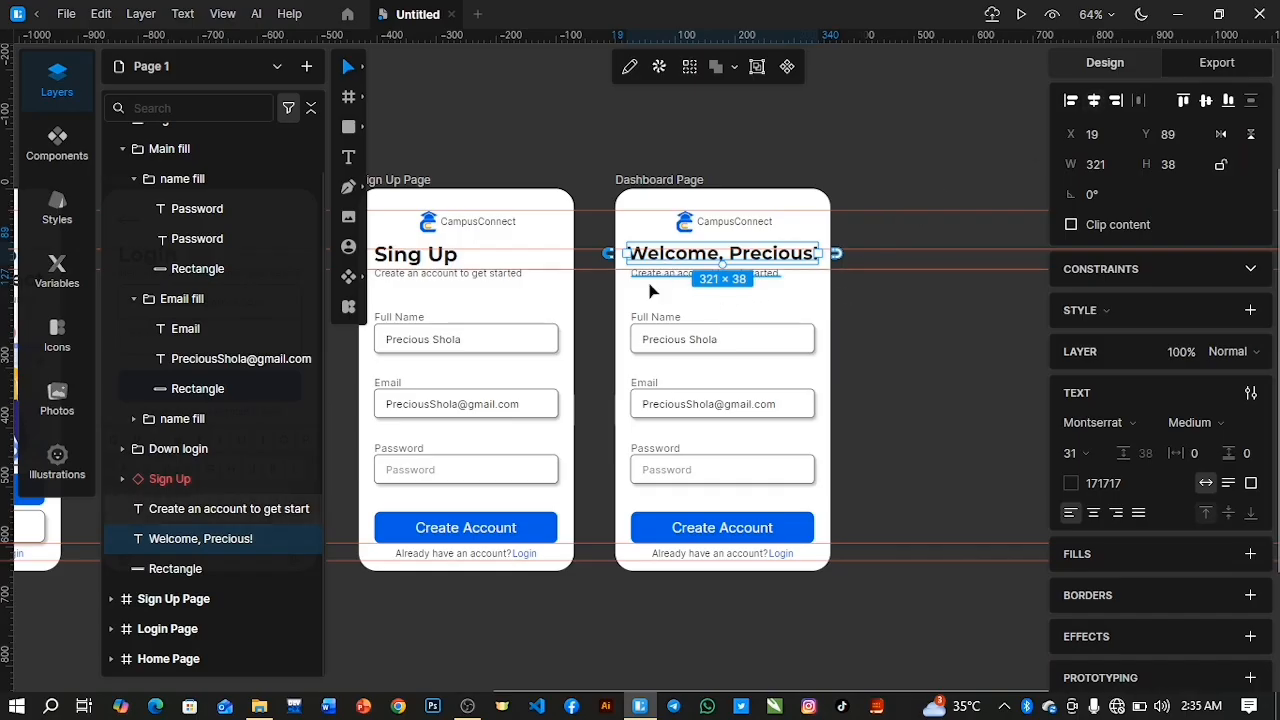
click(229, 509)
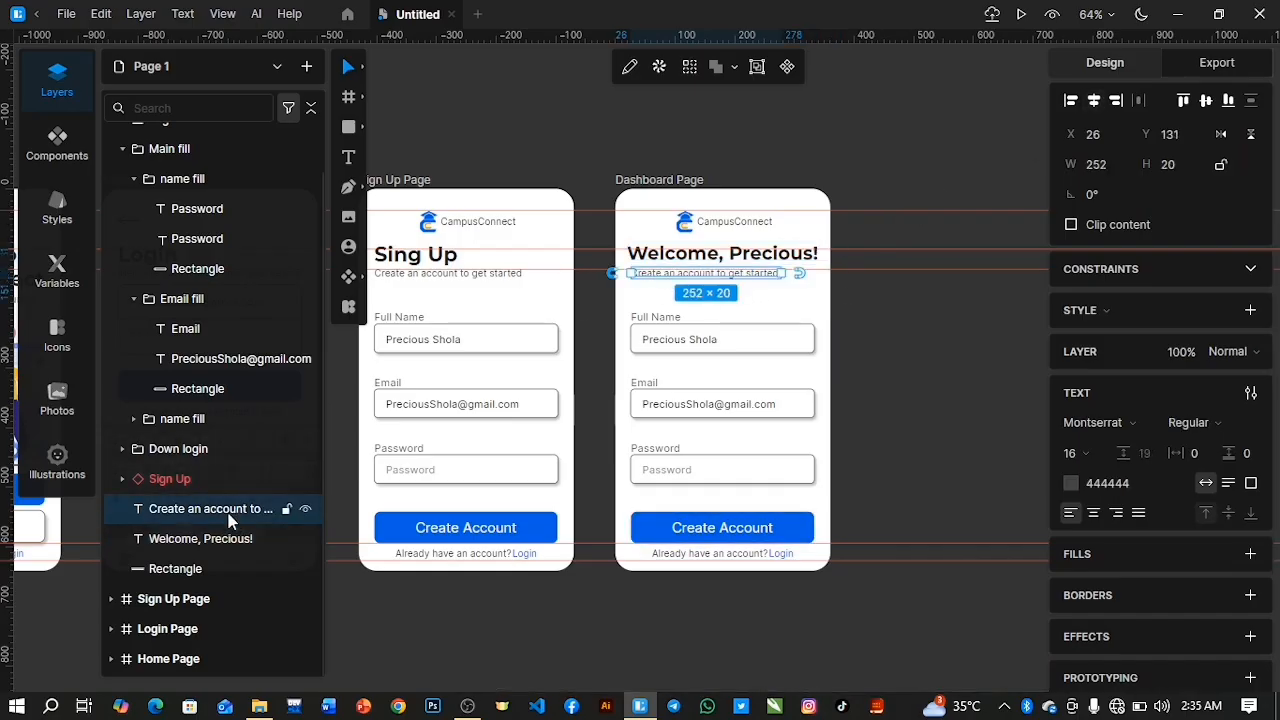
key(Delete)
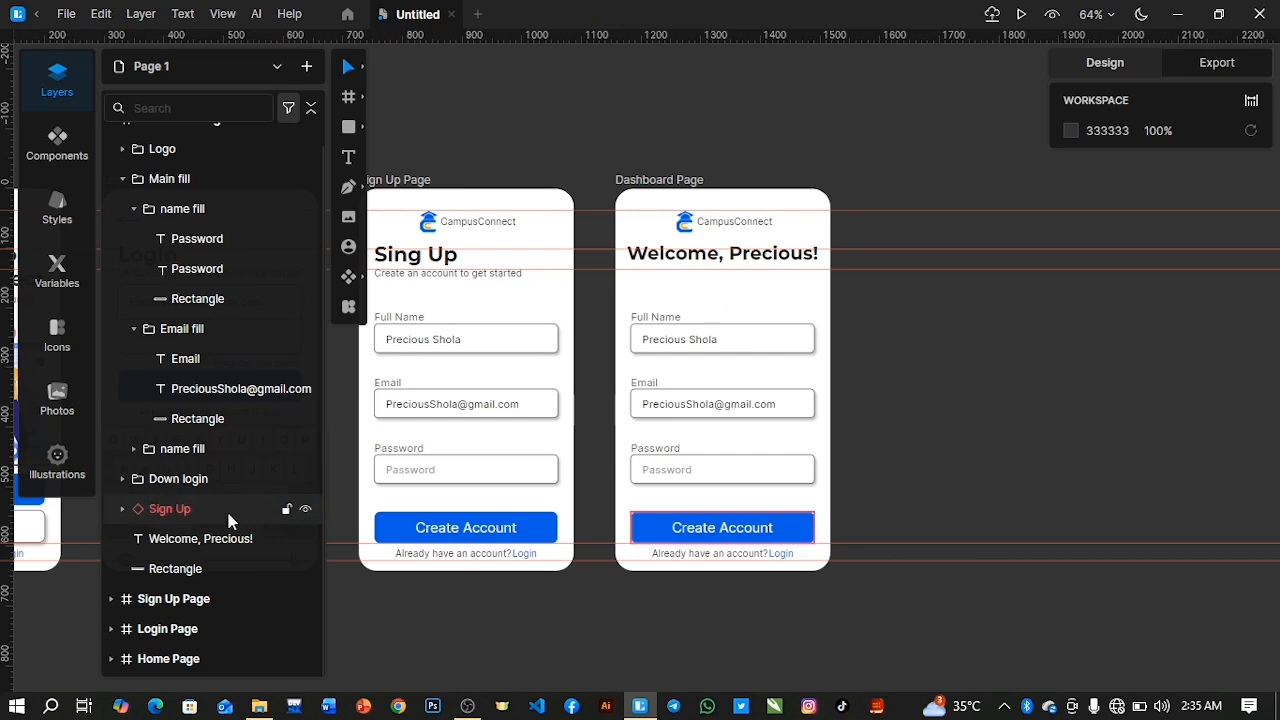
Collapse the Dashboard Page's Main fill group and delete the "Already have an account? Login" texts in the Down login group.
click(133, 328)
click(122, 200)
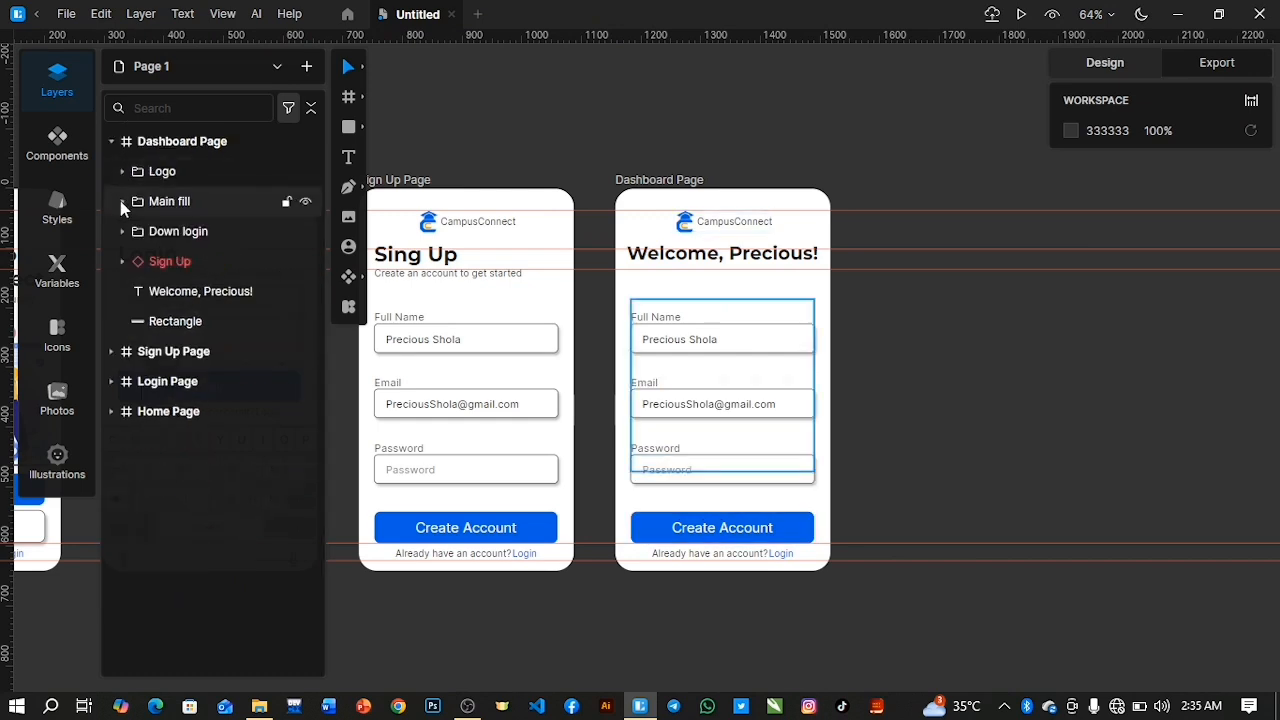
click(162, 174)
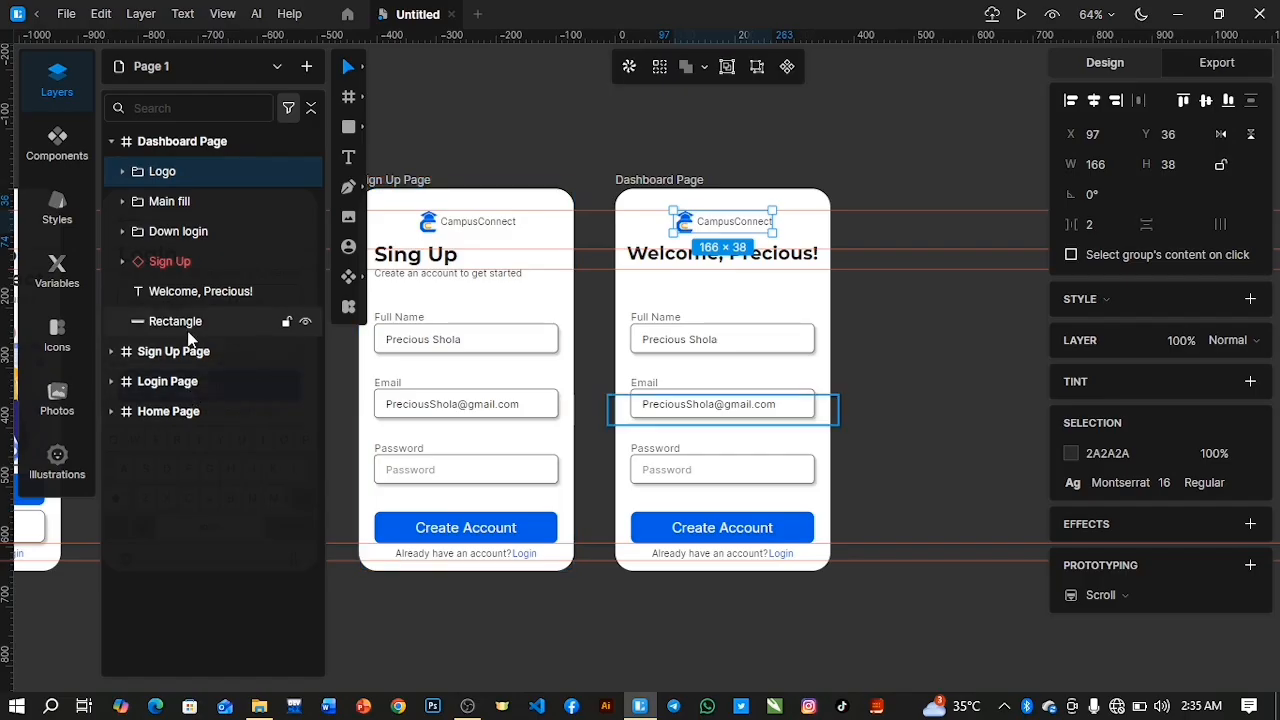
click(720, 553)
click(121, 231)
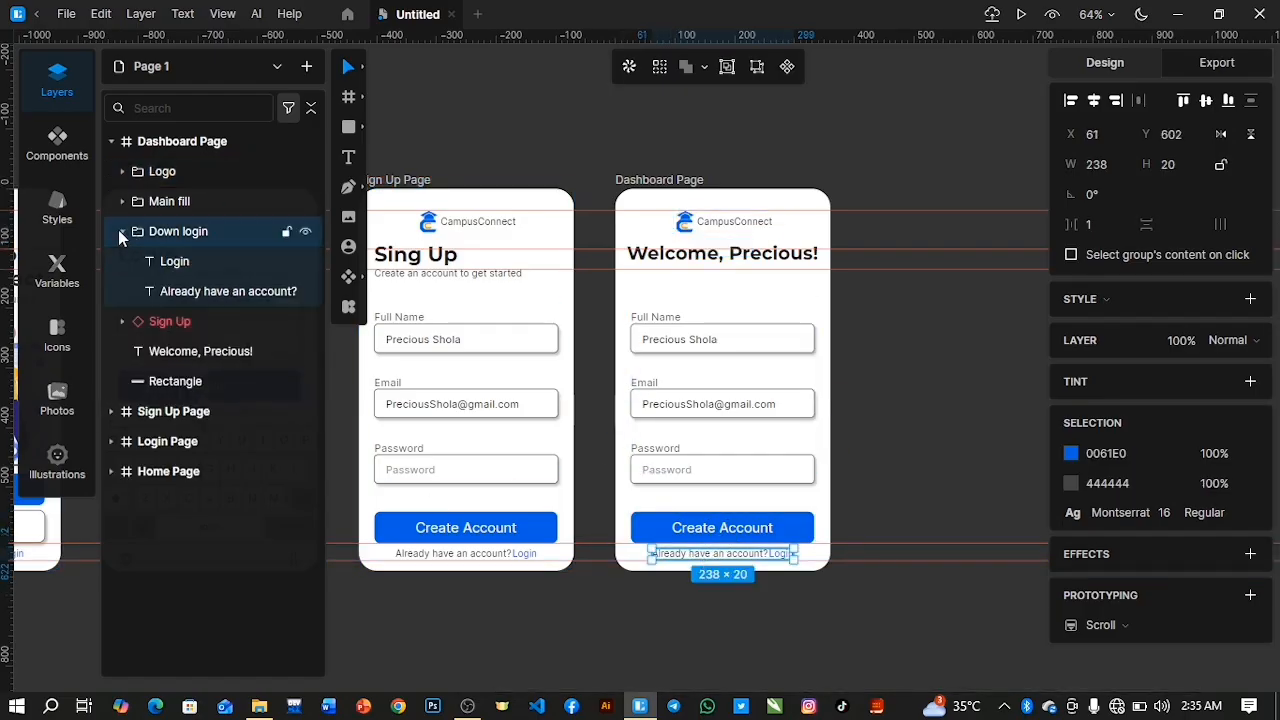
click(210, 324)
click(214, 291)
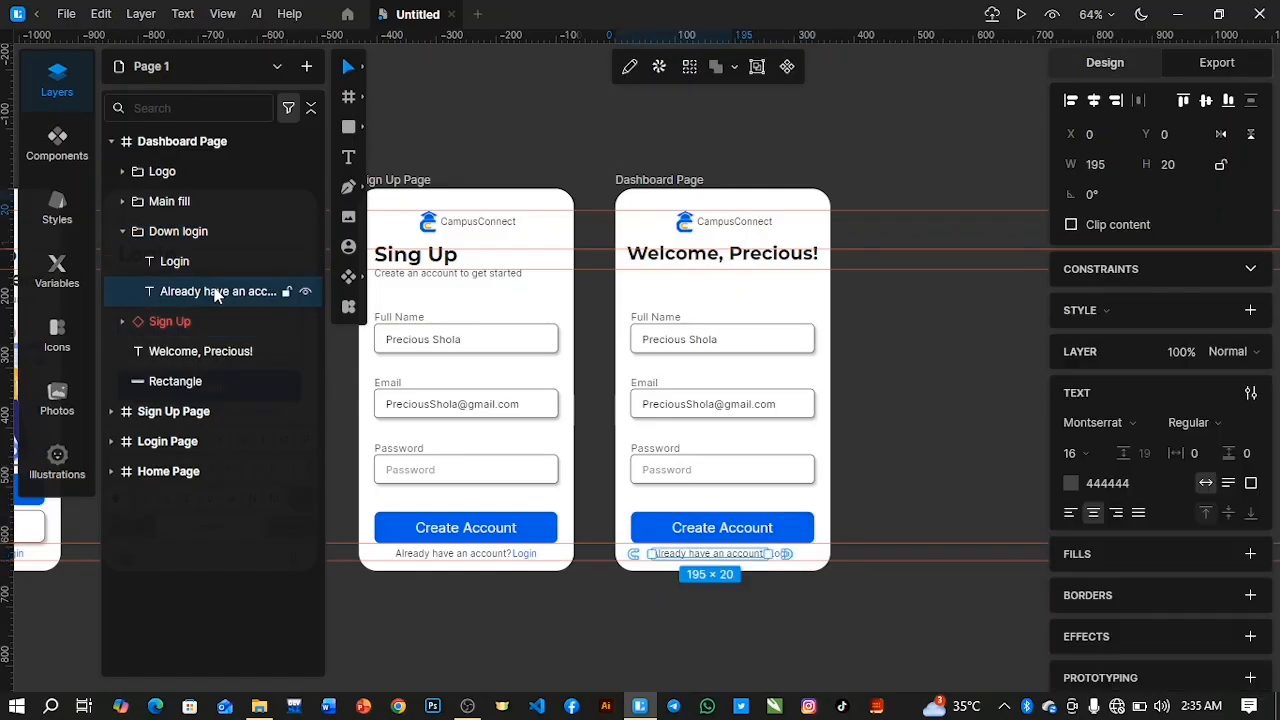
shift+click(202, 259)
key(Delete)
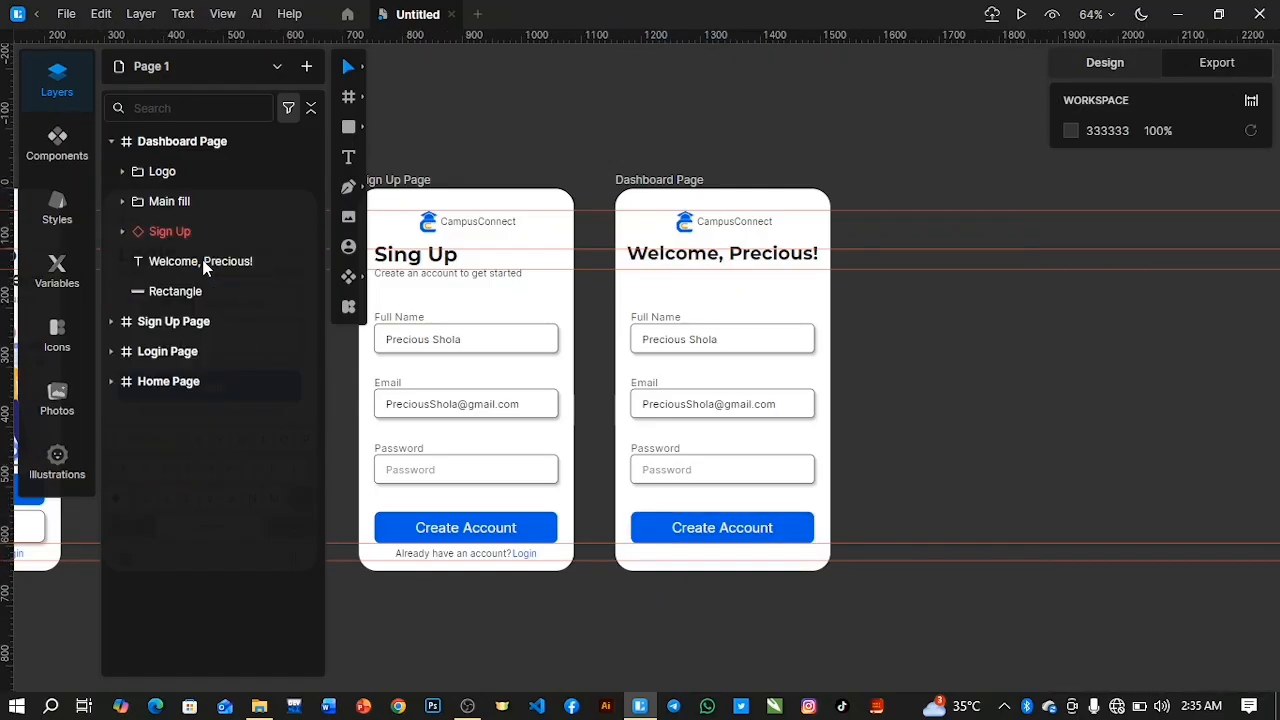
Move the Dashboard Page's Create Account button down to the lowest guide line.
click(171, 233)
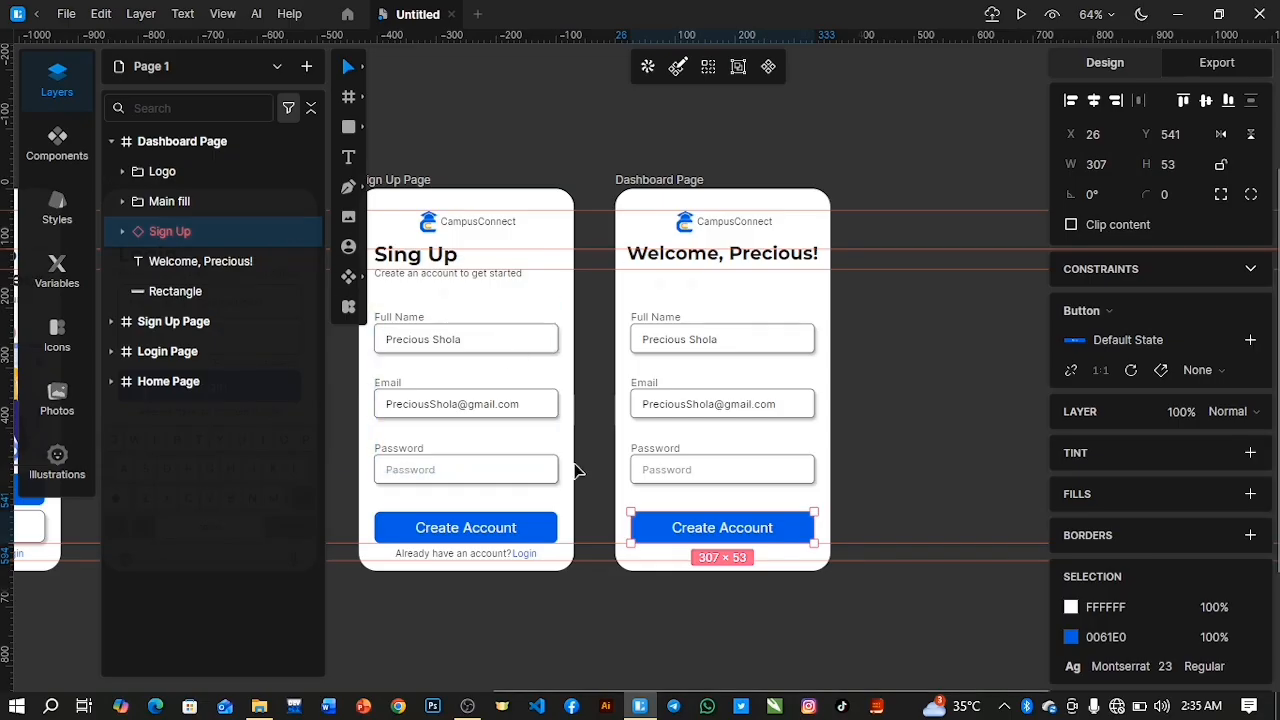
key(Down)
key(Down)
key(Down)
key(Down)
key(Down)
key(Down)
key(Down)
key(Down)
key(Down)
key(Down)
key(Down)
key(Down)
key(Down)
key(Down)
key(Down)
key(Down)
key(Down)
key(Down)
key(Down)
key(Down)
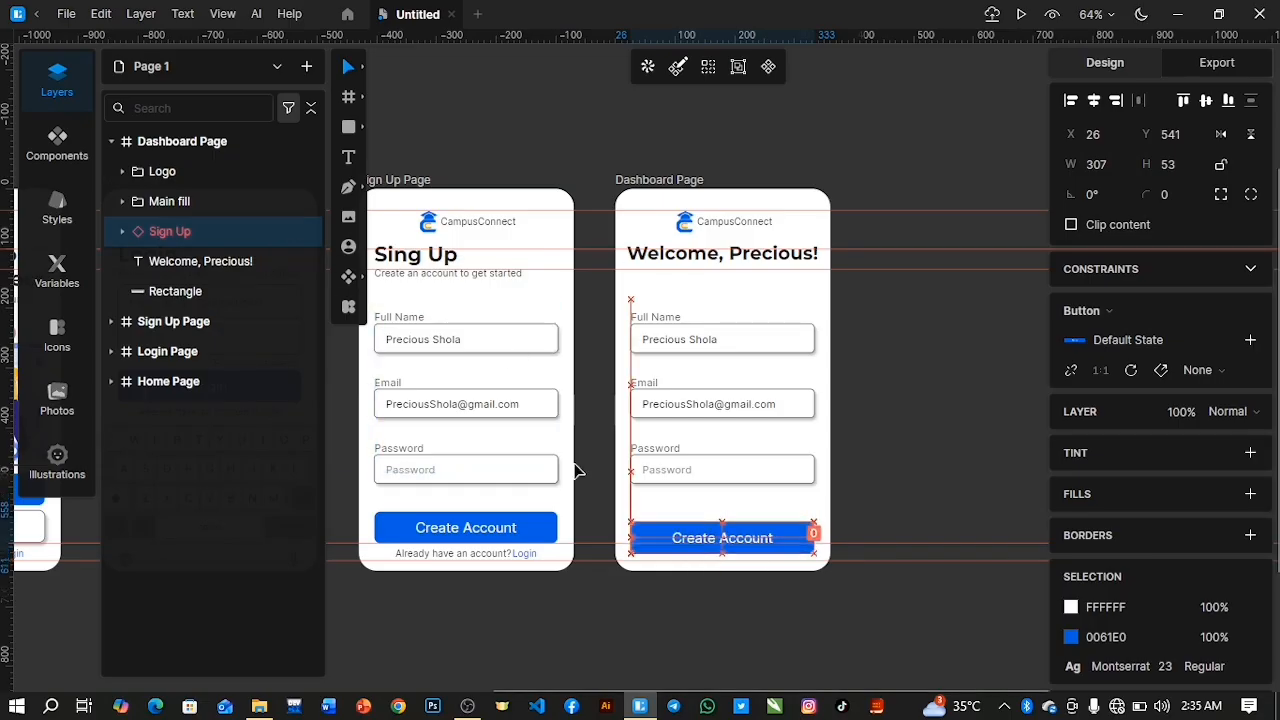
key(Down)
key(Down)
key(Down)
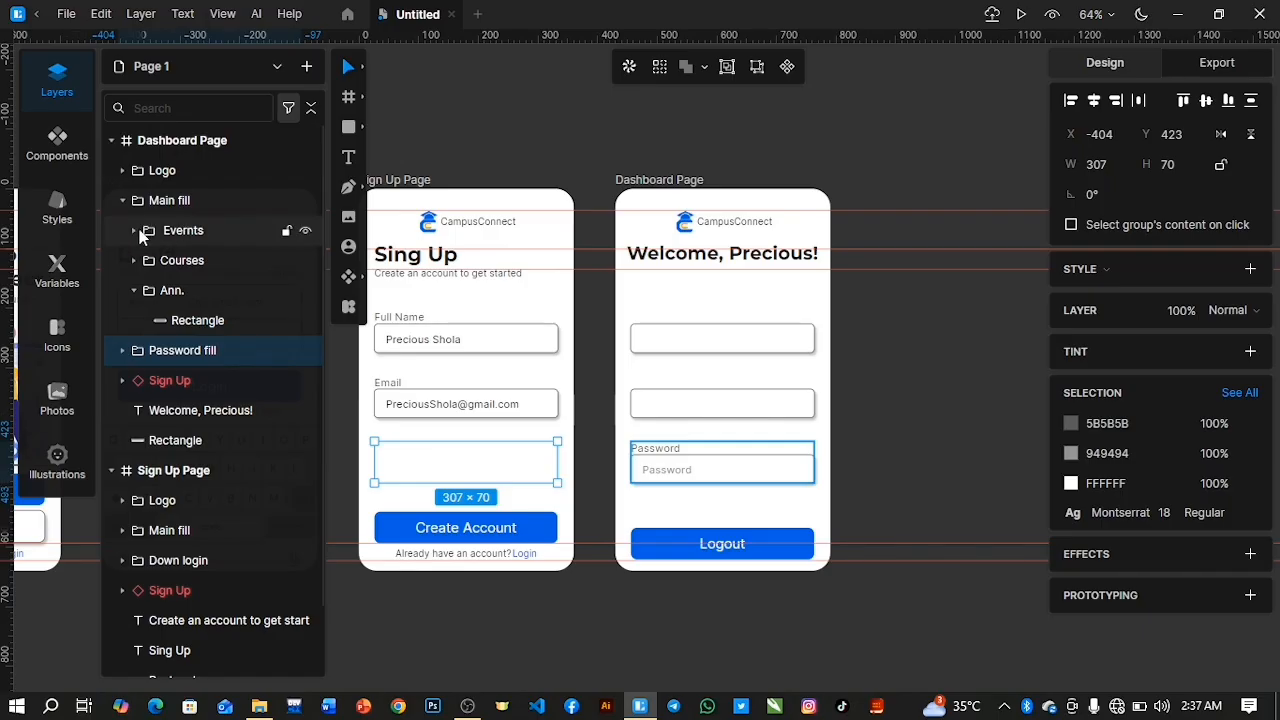
Delete both "Password" text layers from the Evernts group of the Dashboard Page.
click(136, 231)
click(190, 260)
shift+click(197, 292)
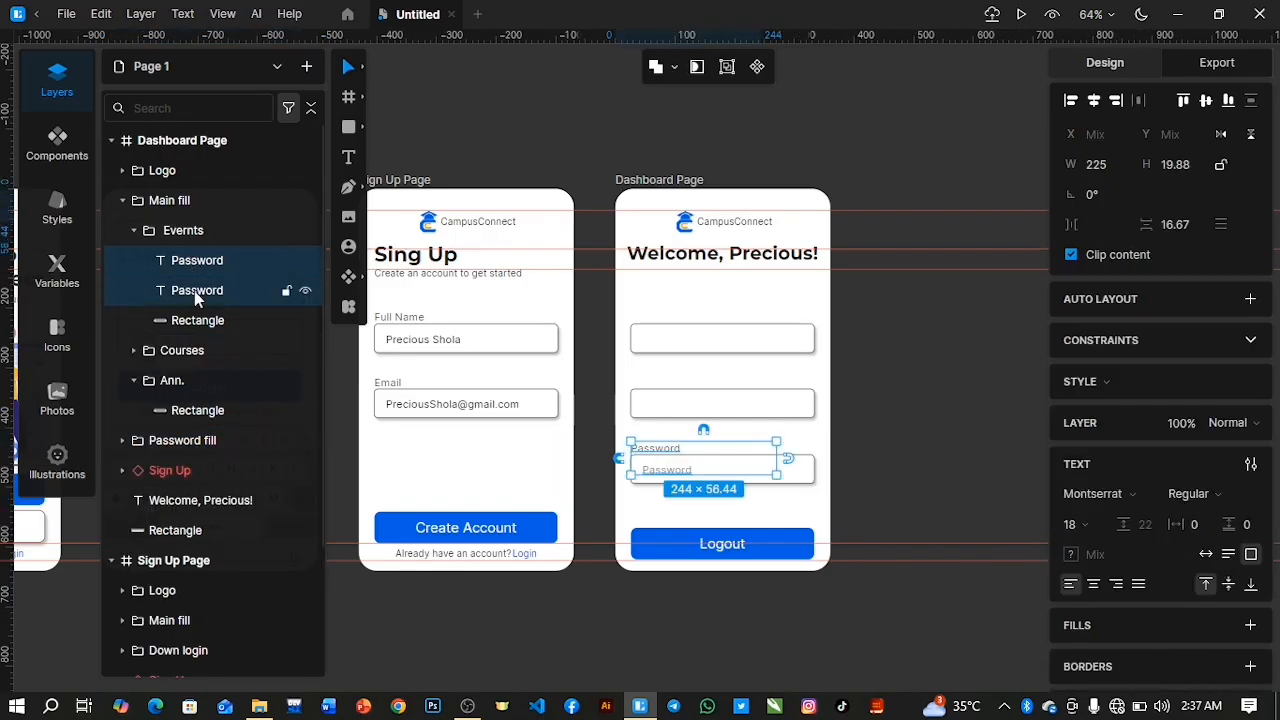
key(Delete)
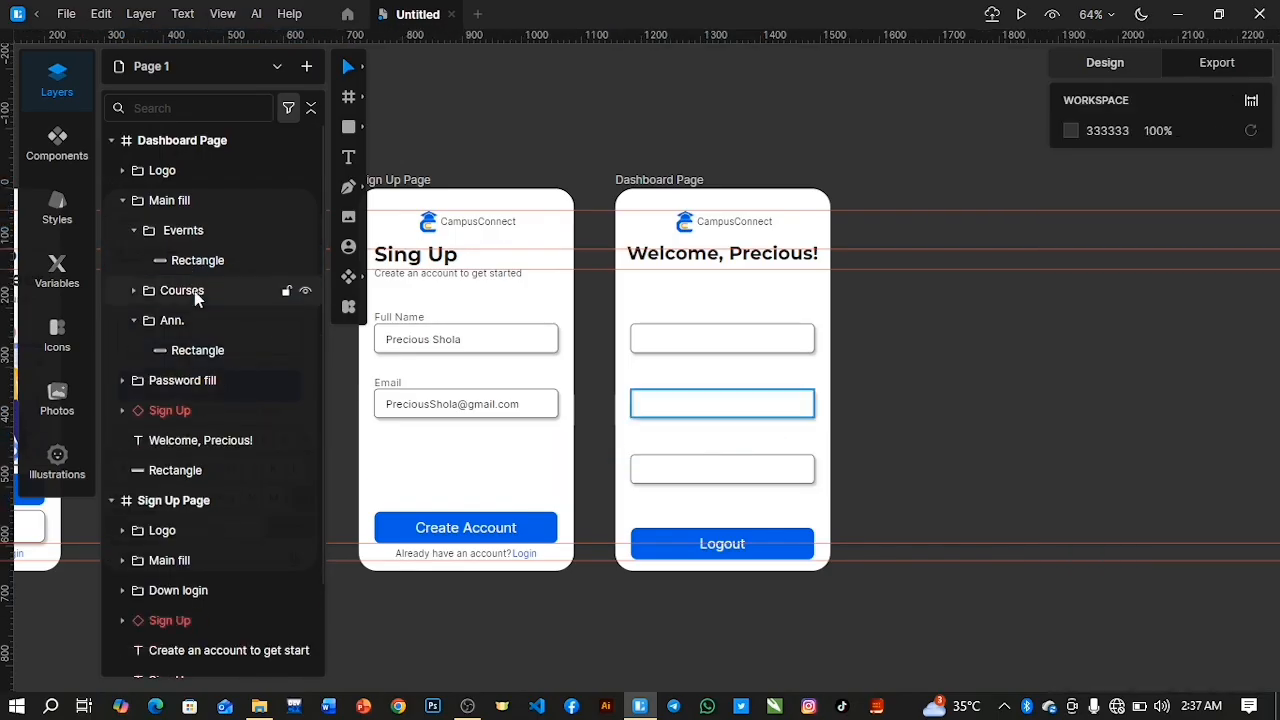
Move the Dashboard Page's Main fill group down to X 27, Y 287, hiding it for the move and showing it again.
click(122, 201)
click(306, 202)
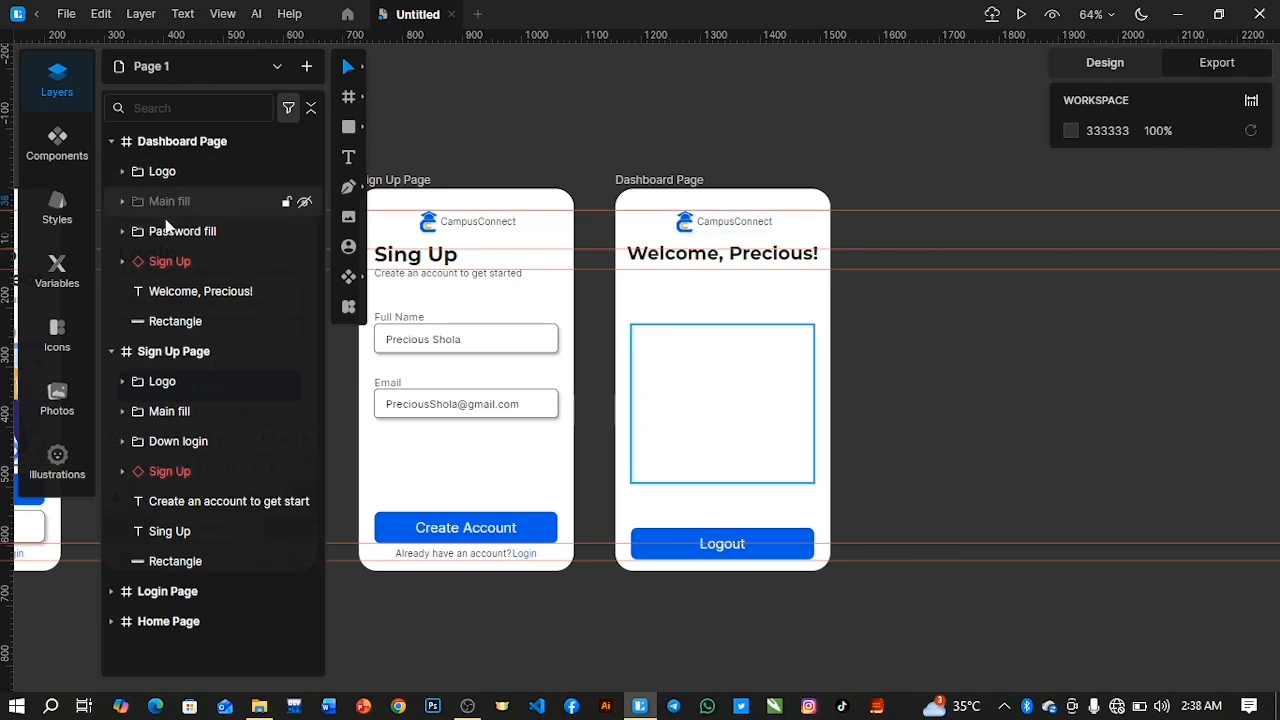
click(206, 203)
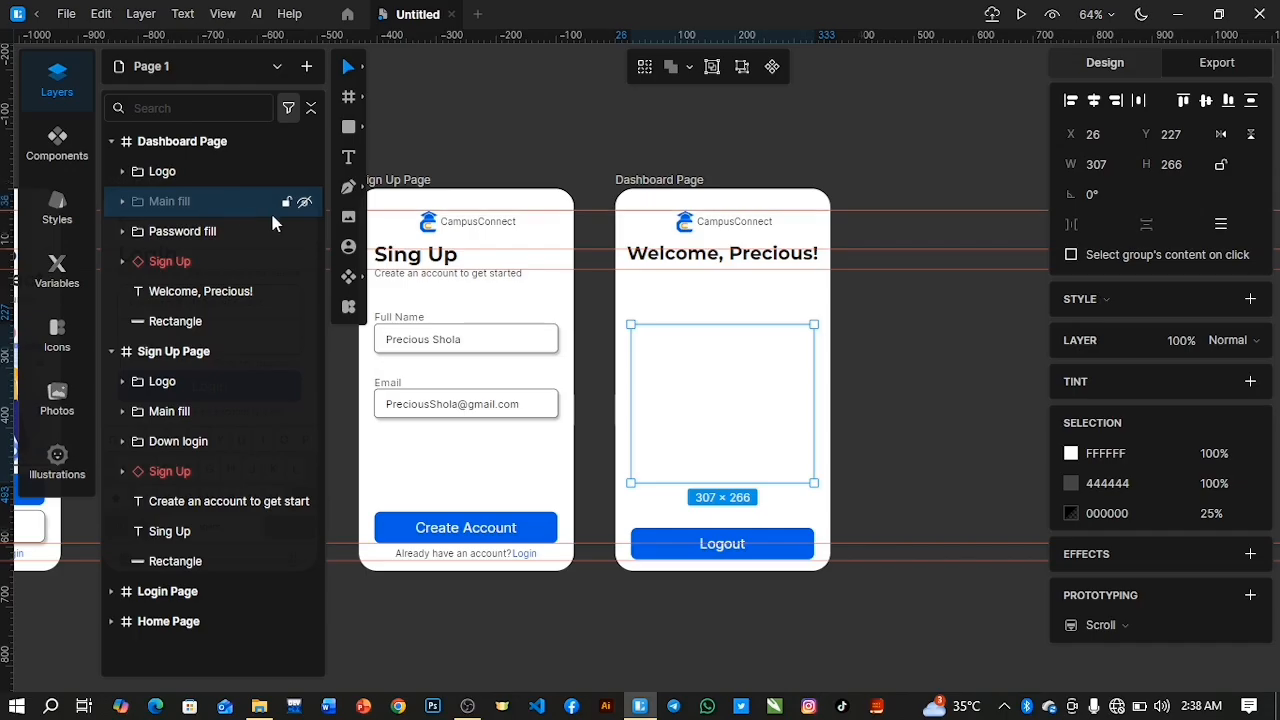
drag(756, 418, 751, 444)
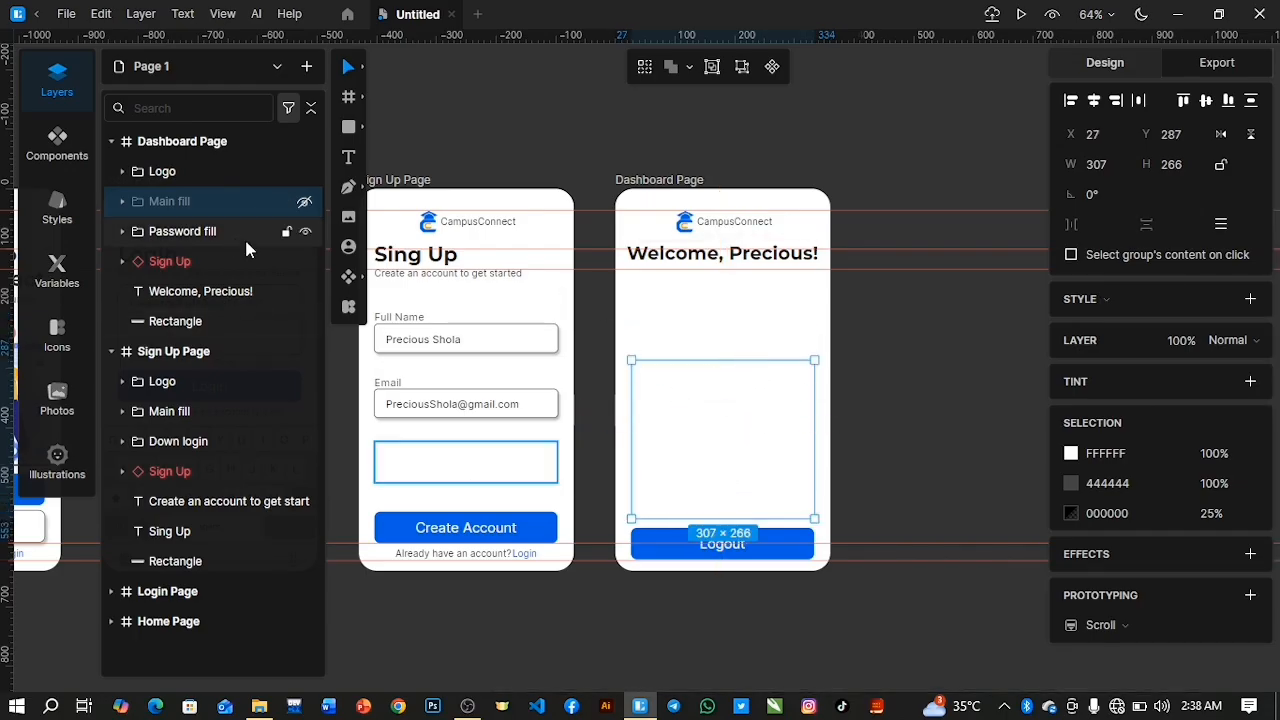
click(962, 402)
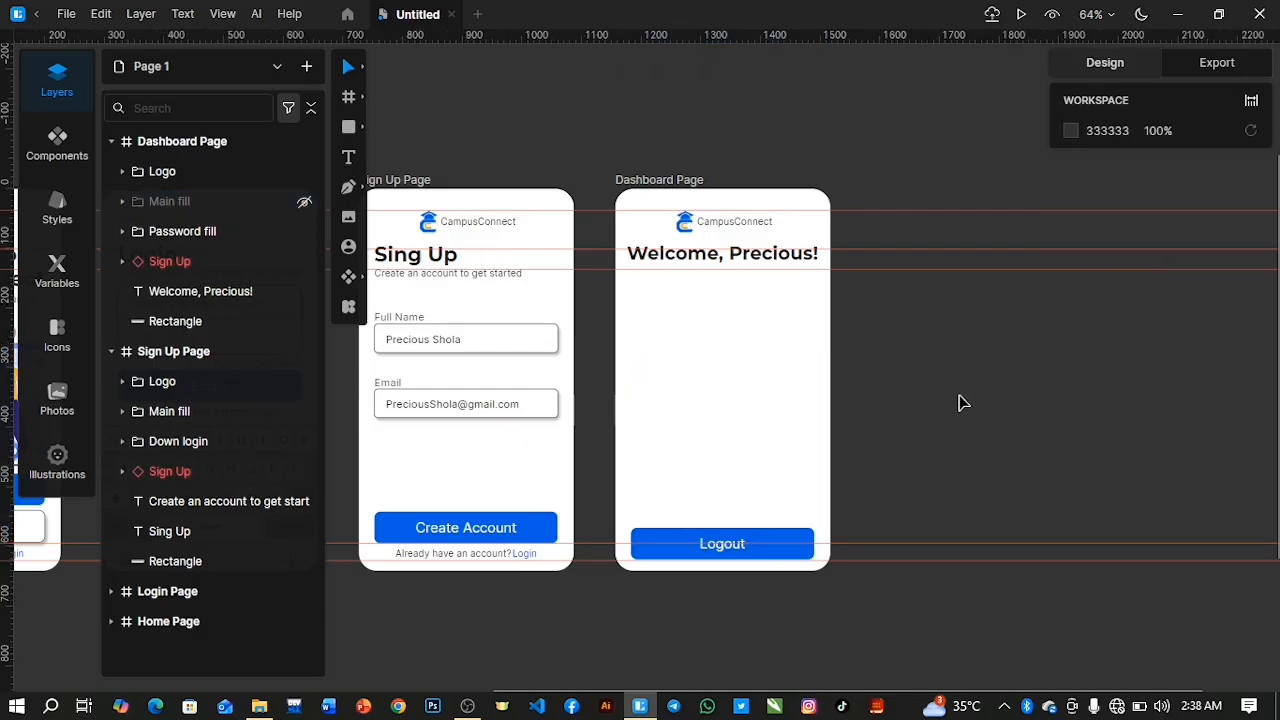
click(112, 201)
click(305, 201)
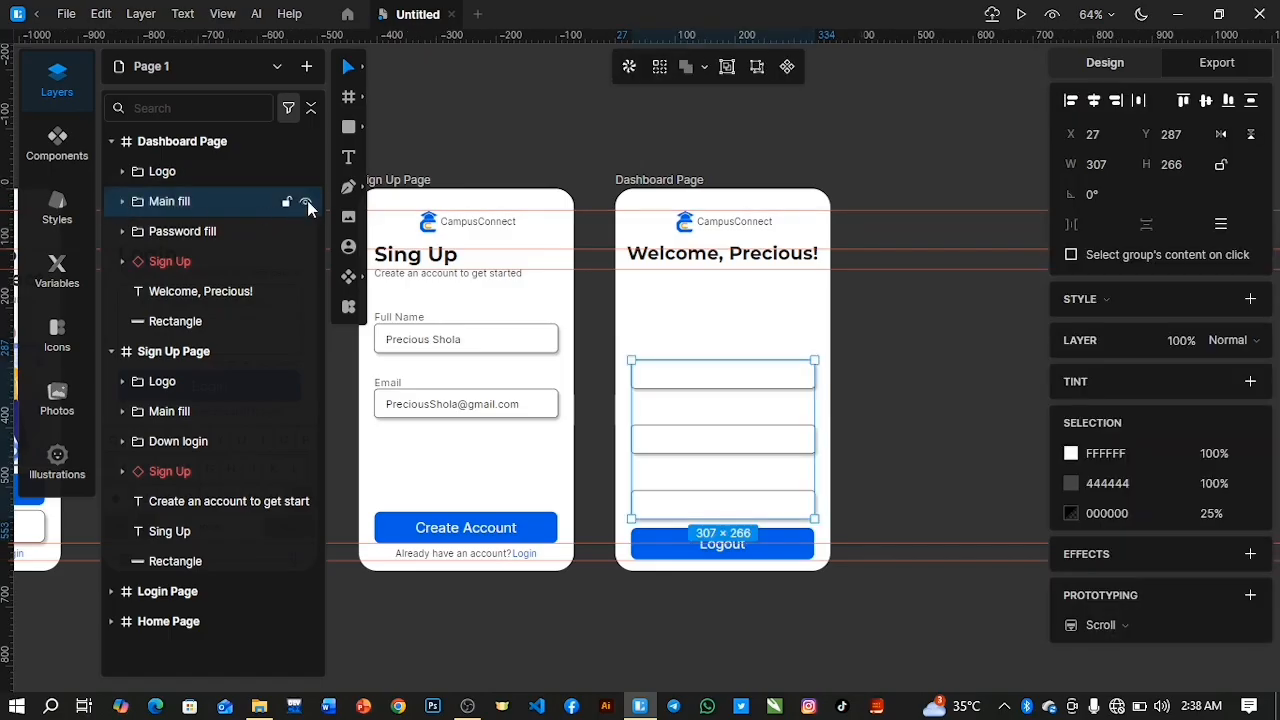
Duplicate the Evernts rectangle, take the copy out of the Main fill group and place it under the welcome heading at X 27, Y 142.
click(122, 201)
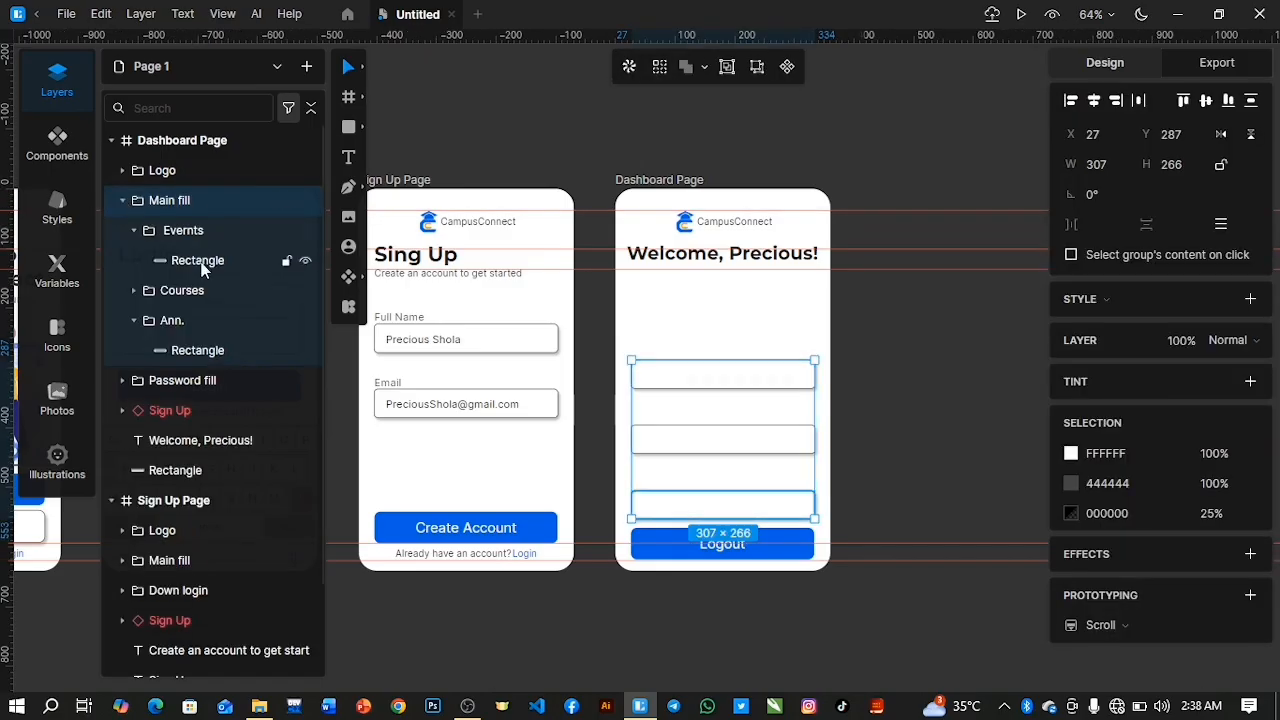
click(200, 263)
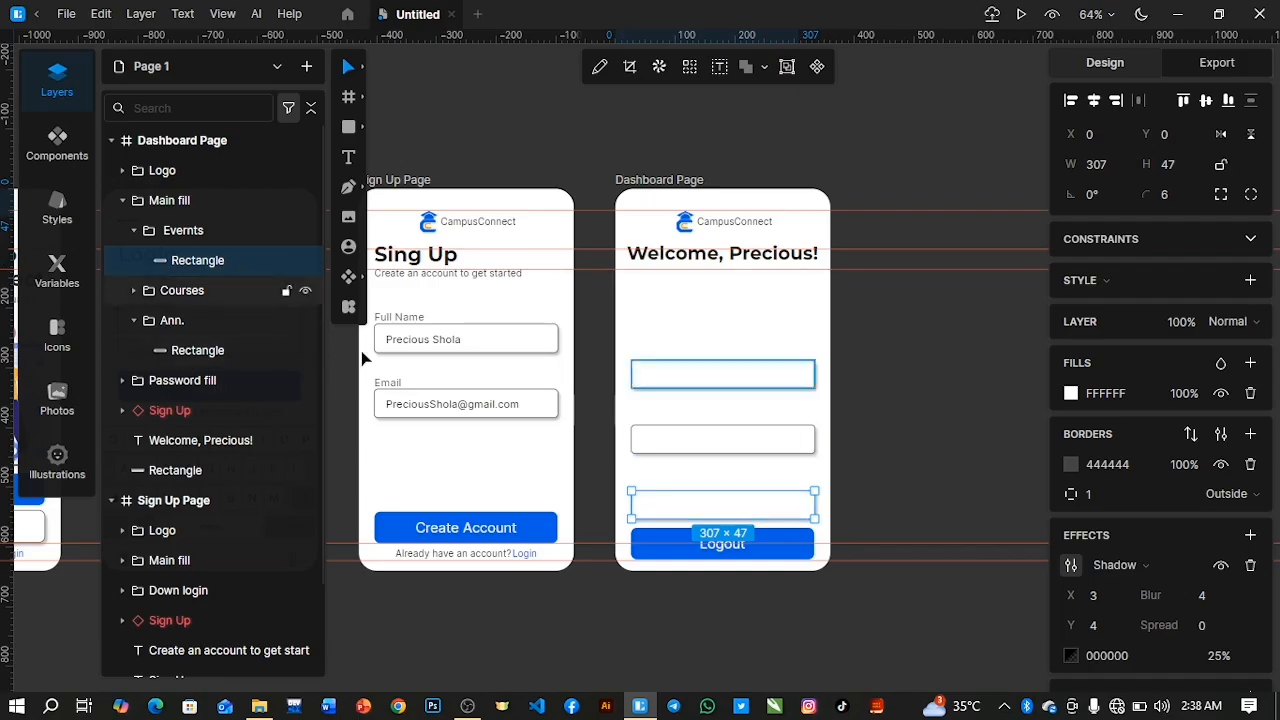
key(ctrl+d)
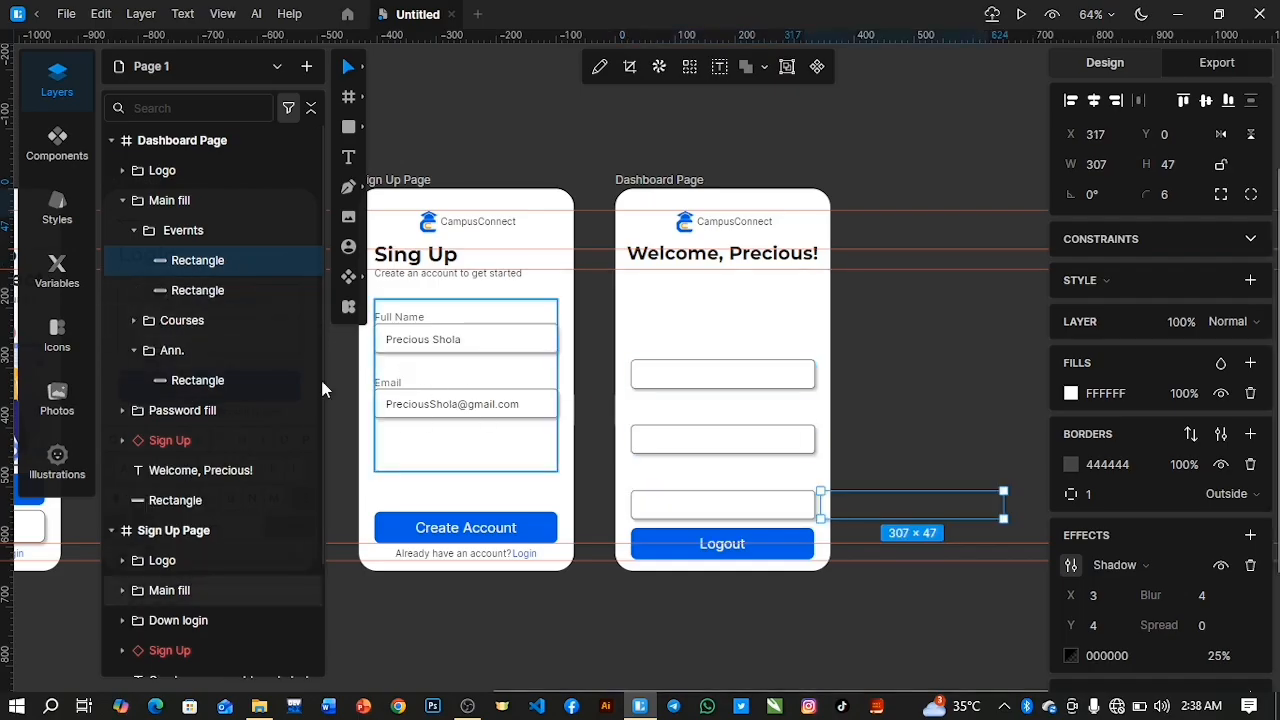
drag(255, 260, 241, 186)
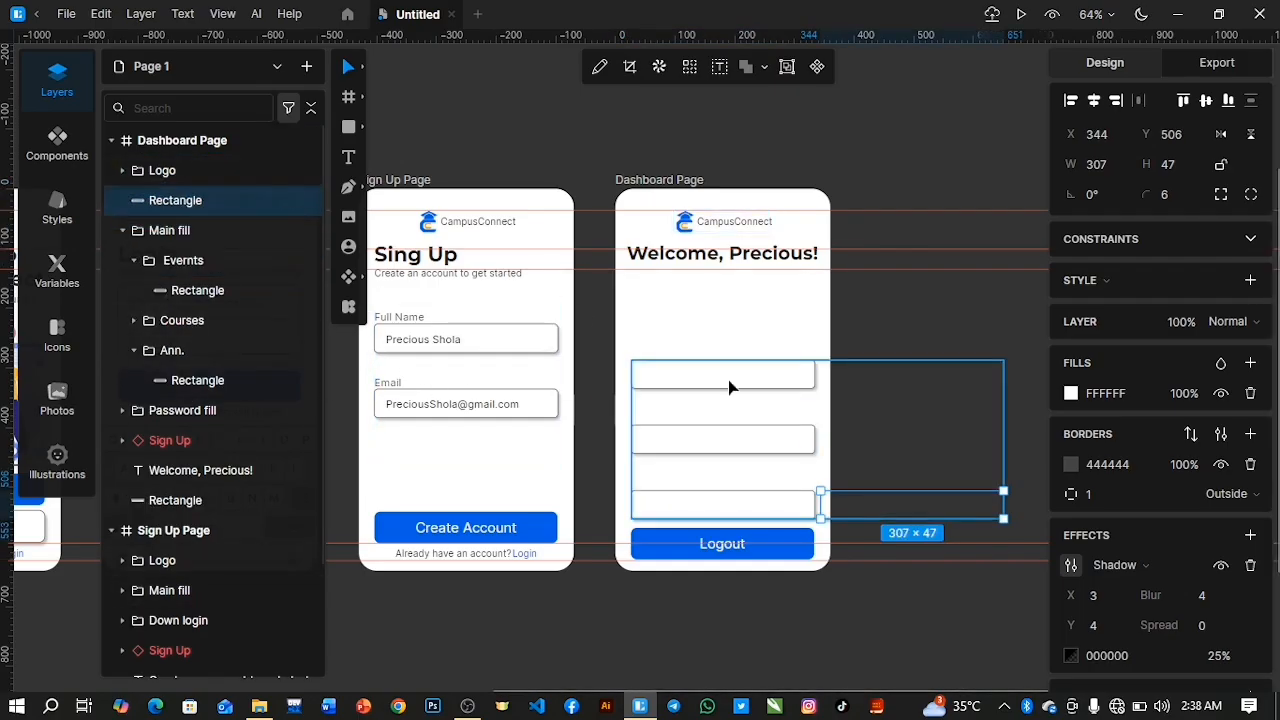
drag(879, 500, 670, 283)
drag(670, 288, 671, 288)
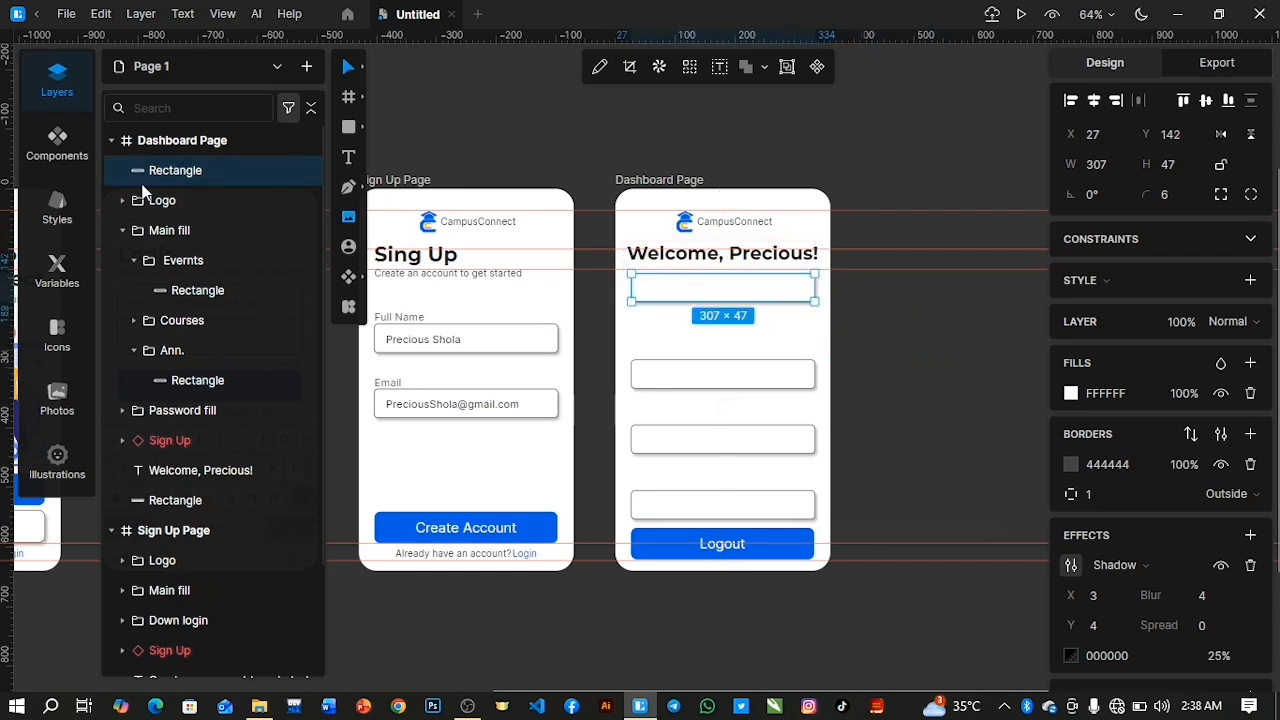
Enlarge the rectangle under the heading to 307 × 214 at Y 131 with corner radius 14, keeping the Main fill group hidden meanwhile.
click(122, 231)
click(306, 233)
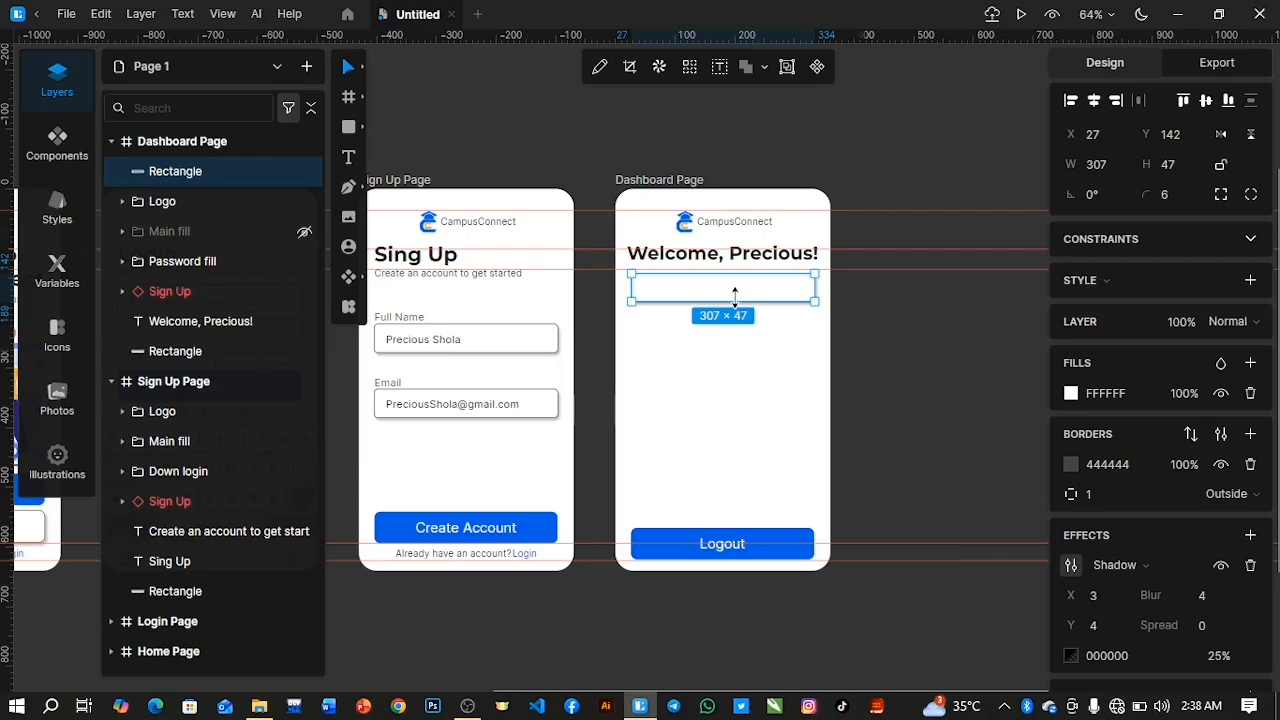
mouse_move(735, 297)
mouse_down()
mouse_move(743, 386)
mouse_move(723, 376)
mouse_move(726, 394)
mouse_up()
drag(1157, 200, 1147, 166)
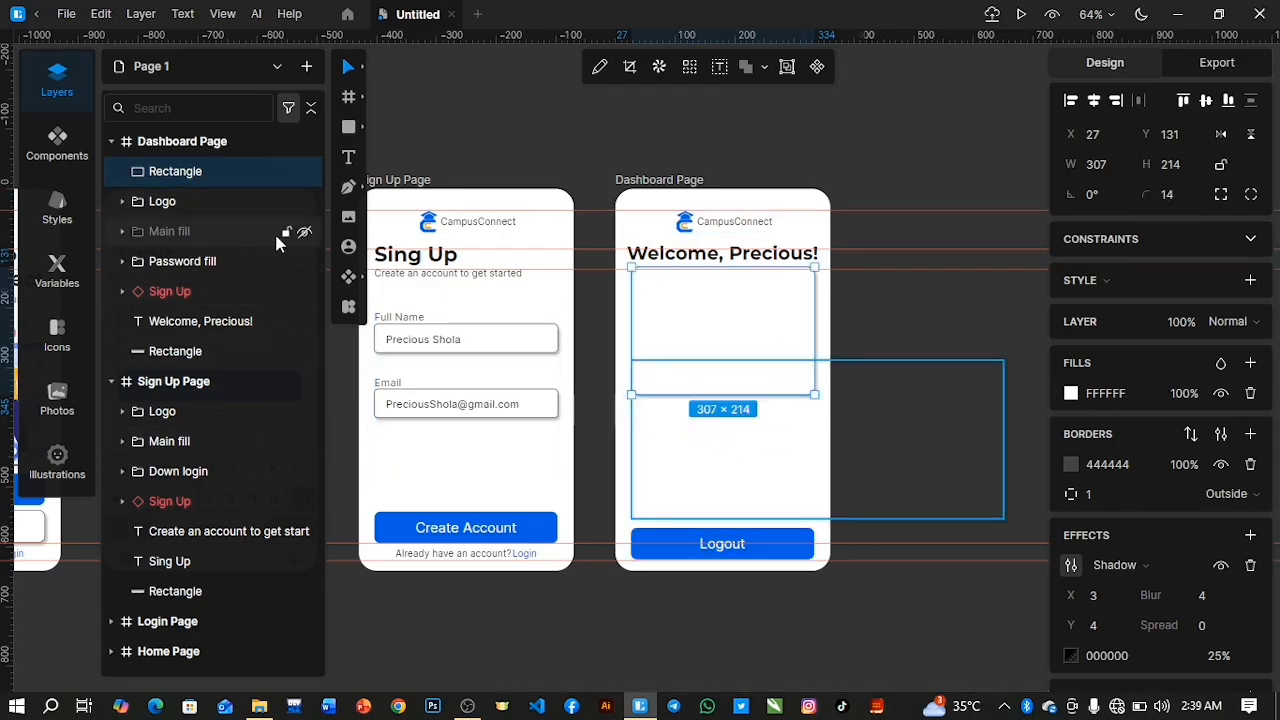
click(305, 233)
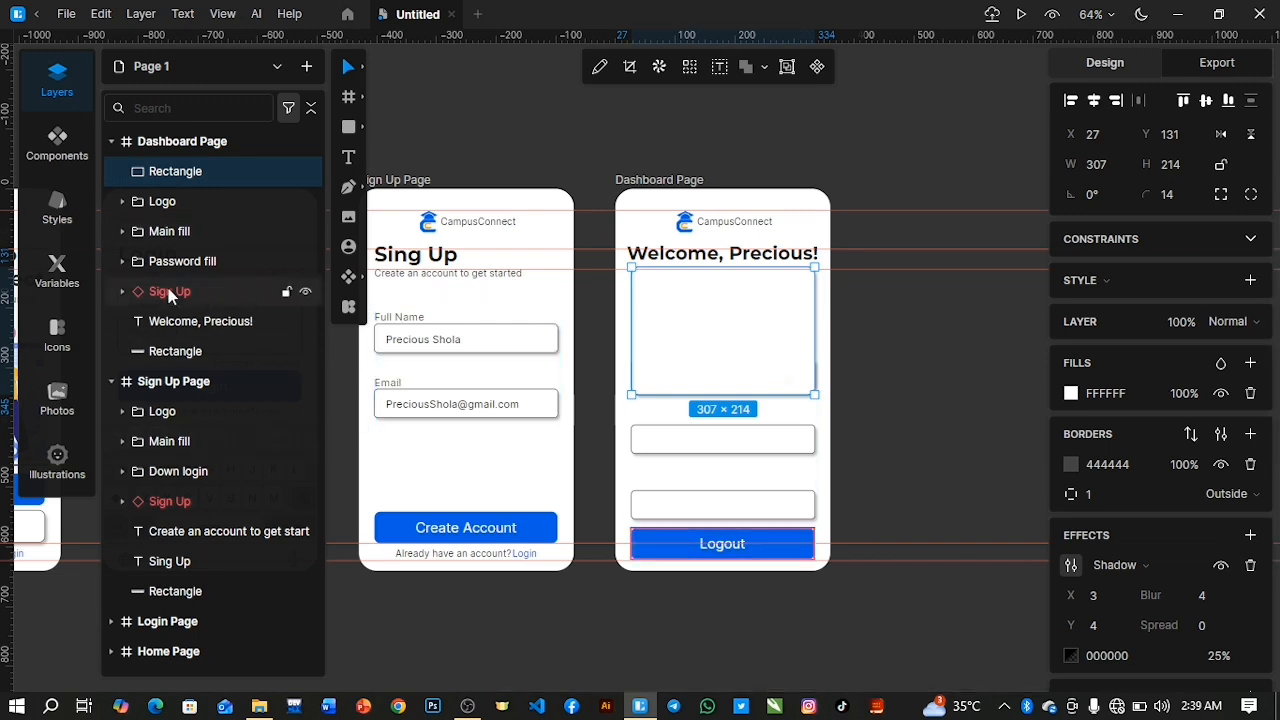
Move the Ann. group inside the Dashboard Page's Main fill group down to Y 61, just below the large rectangle.
click(191, 232)
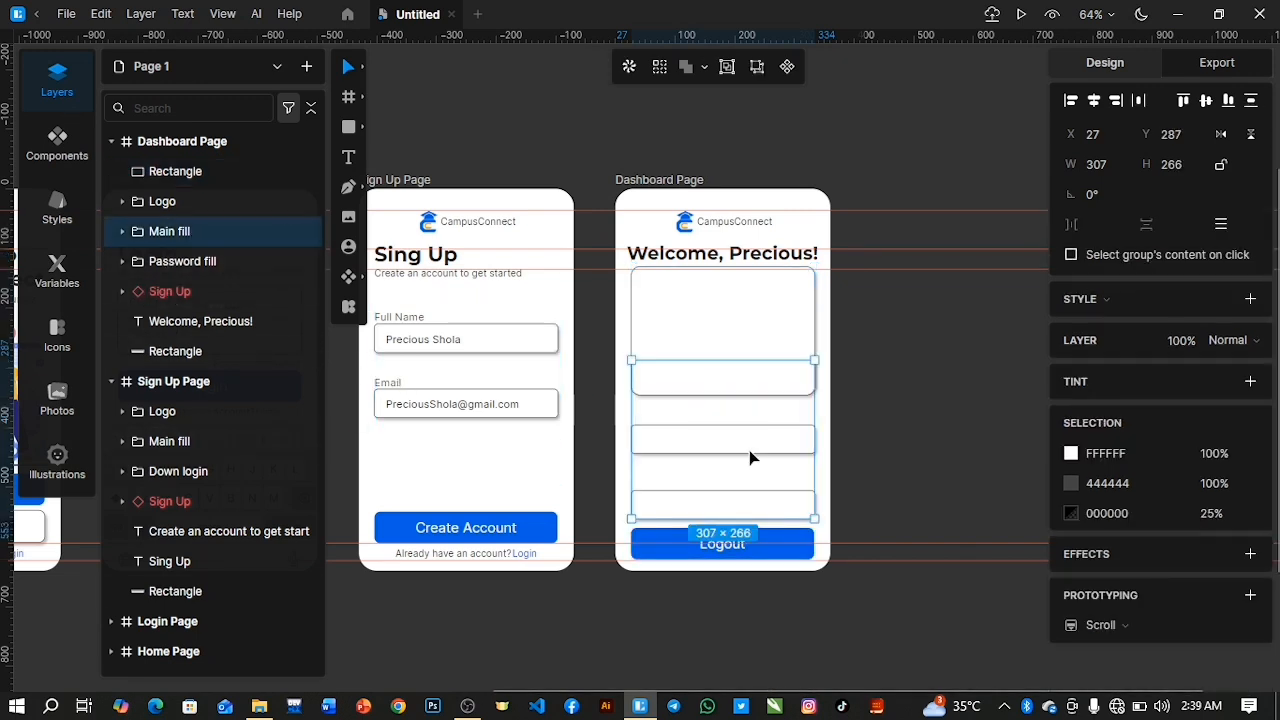
click(122, 231)
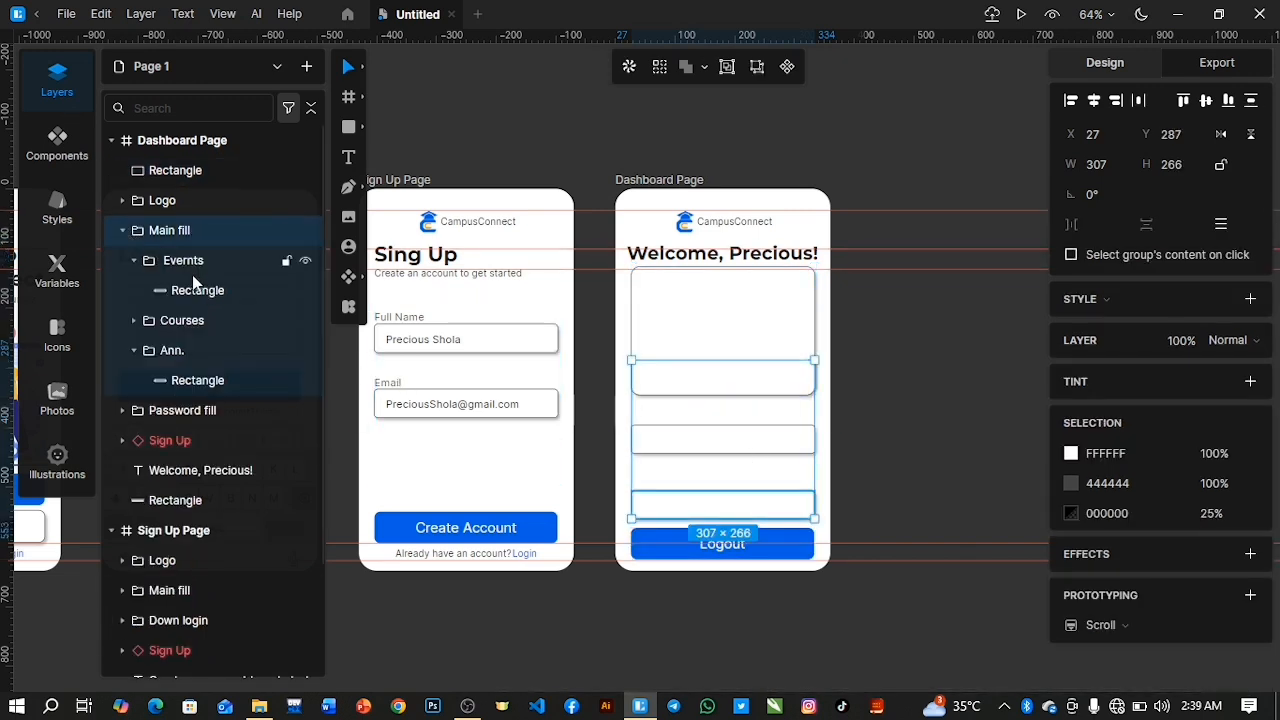
click(135, 261)
click(183, 261)
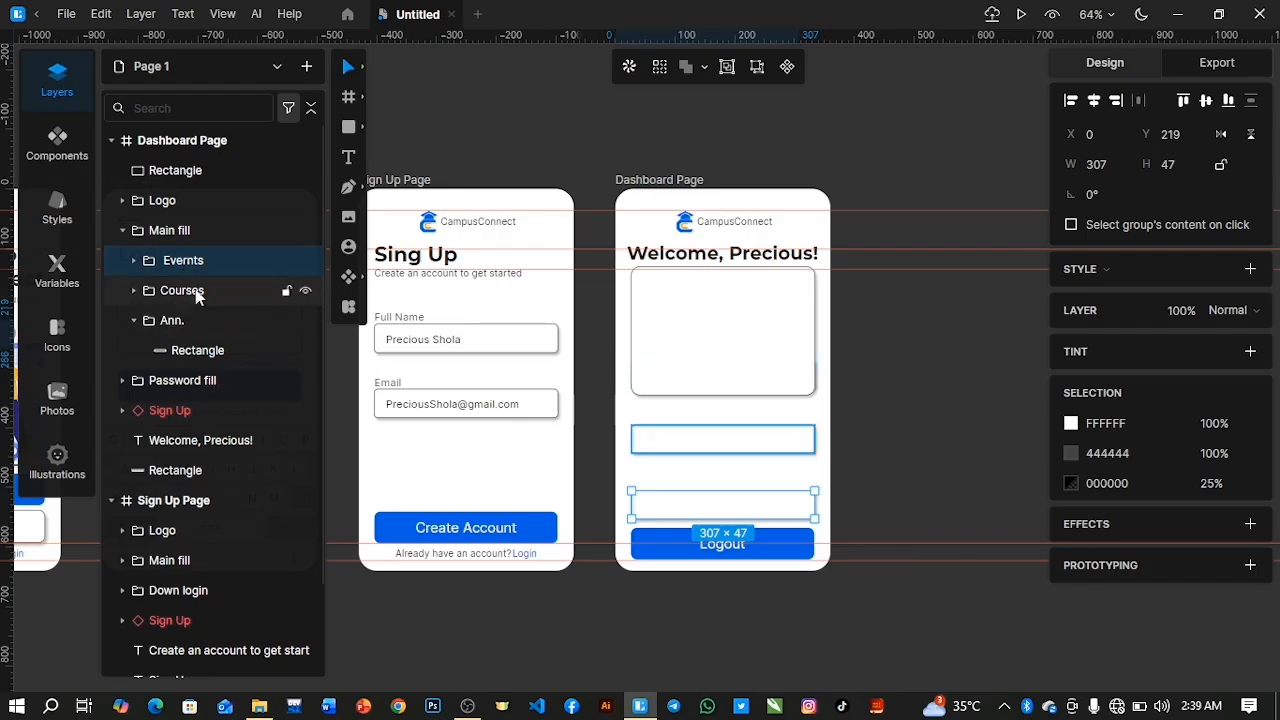
click(184, 325)
key(Down)
key(Down)
key(Down)
key(Down)
key(Down)
key(Down)
key(Down)
key(Down)
key(Down)
key(Down)
key(Down)
key(Down)
key(Down)
key(Down)
key(Down)
key(Down)
key(Down)
key(Down)
key(Down)
key(Down)
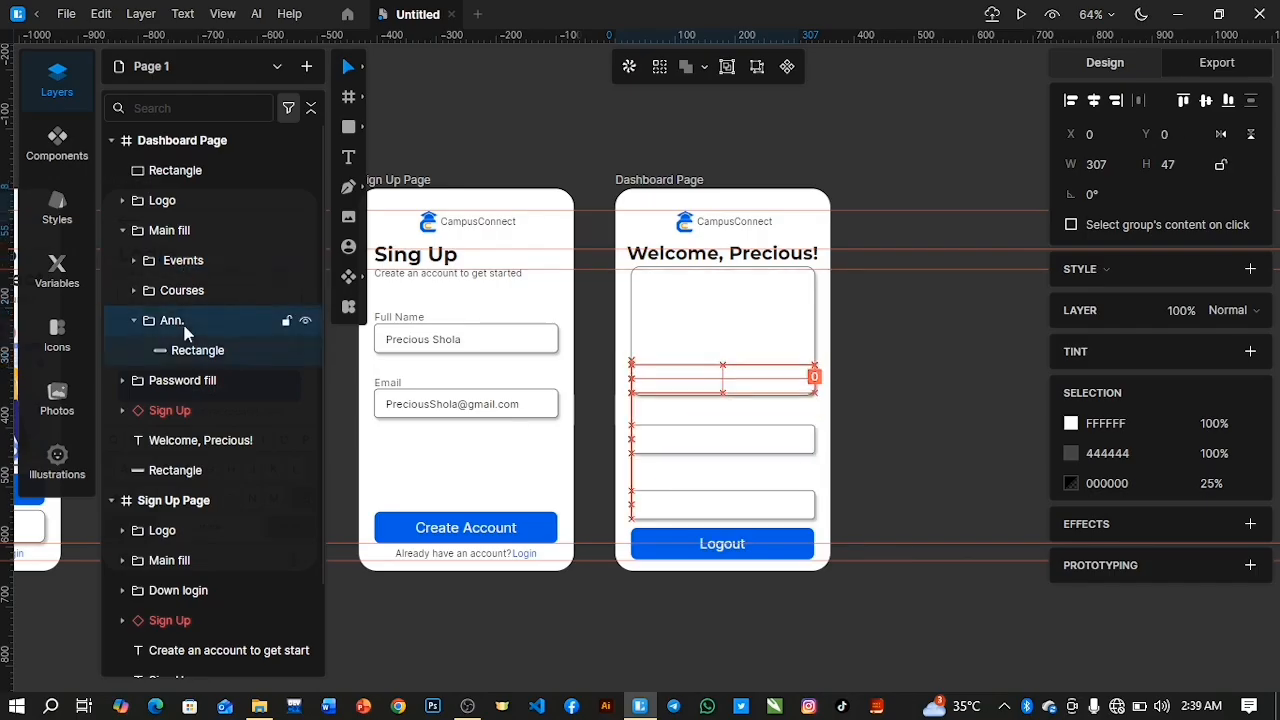
key(Down)
key(Down)
key(Down)
key(Down)
key(Down)
key(Down)
key(Down)
key(Down)
key(Down)
key(Down)
key(Down)
key(Down)
key(Down)
key(Down)
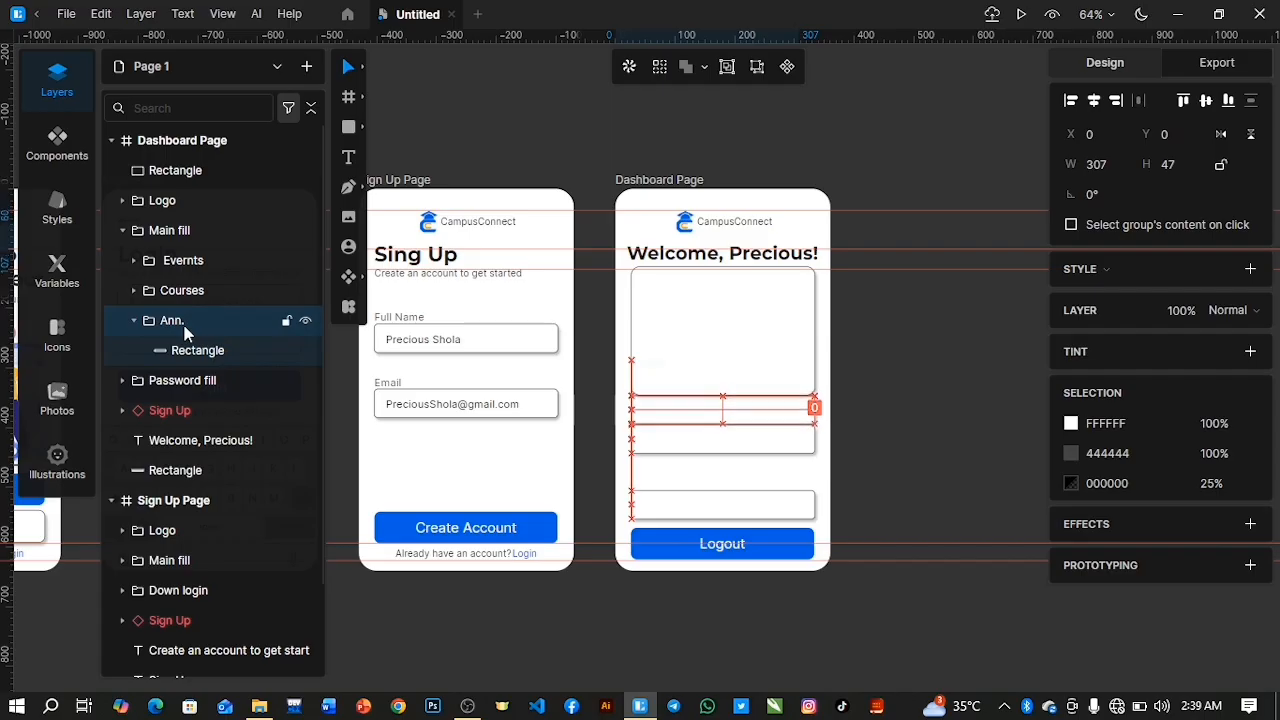
Move the Courses group down to about Y 147 within the Main fill group, closer to the Evernts box.
click(180, 292)
key(Down)
key(Down)
key(Down)
key(Down)
key(Down)
key(Down)
key(Down)
key(Down)
key(Down)
key(Down)
key(Down)
key(Down)
key(Down)
key(Down)
key(Down)
key(Down)
key(Down)
key(Down)
key(Down)
key(Down)
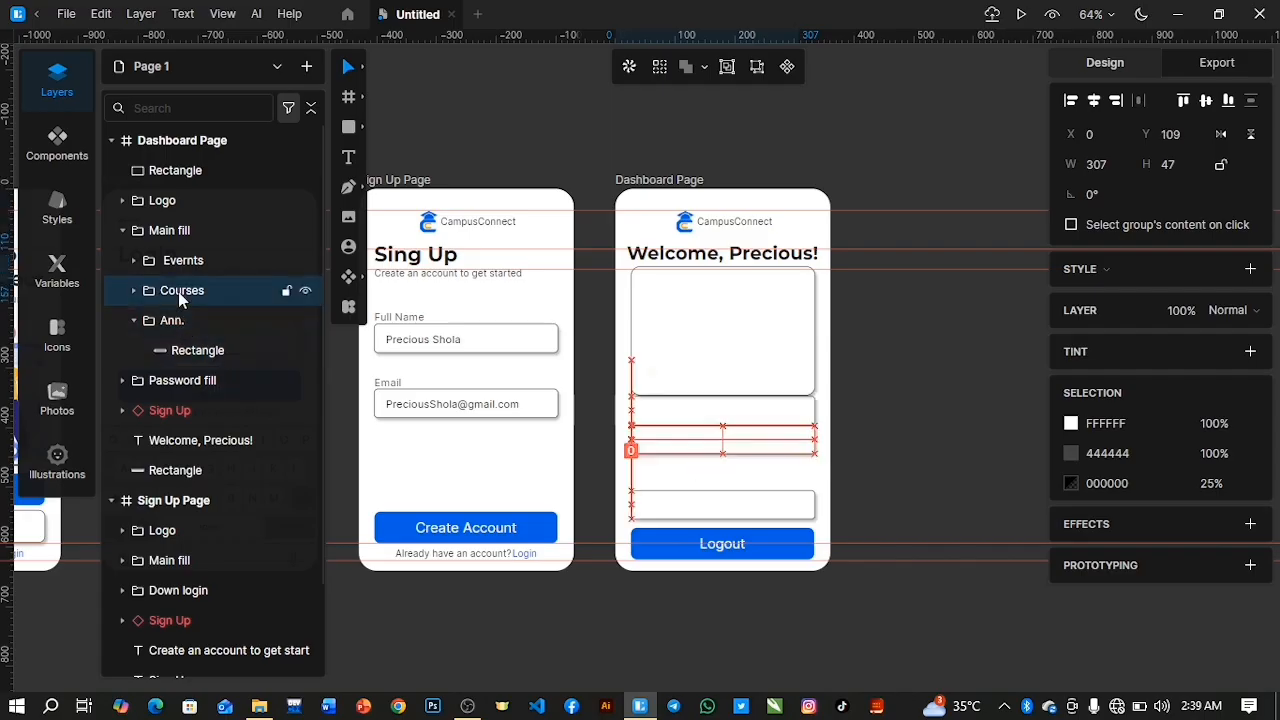
key(Down)
key(Down)
key(Down)
key(Down)
key(Down)
key(Down)
key(Down)
key(Down)
key(Down)
key(Down)
key(Down)
key(Down)
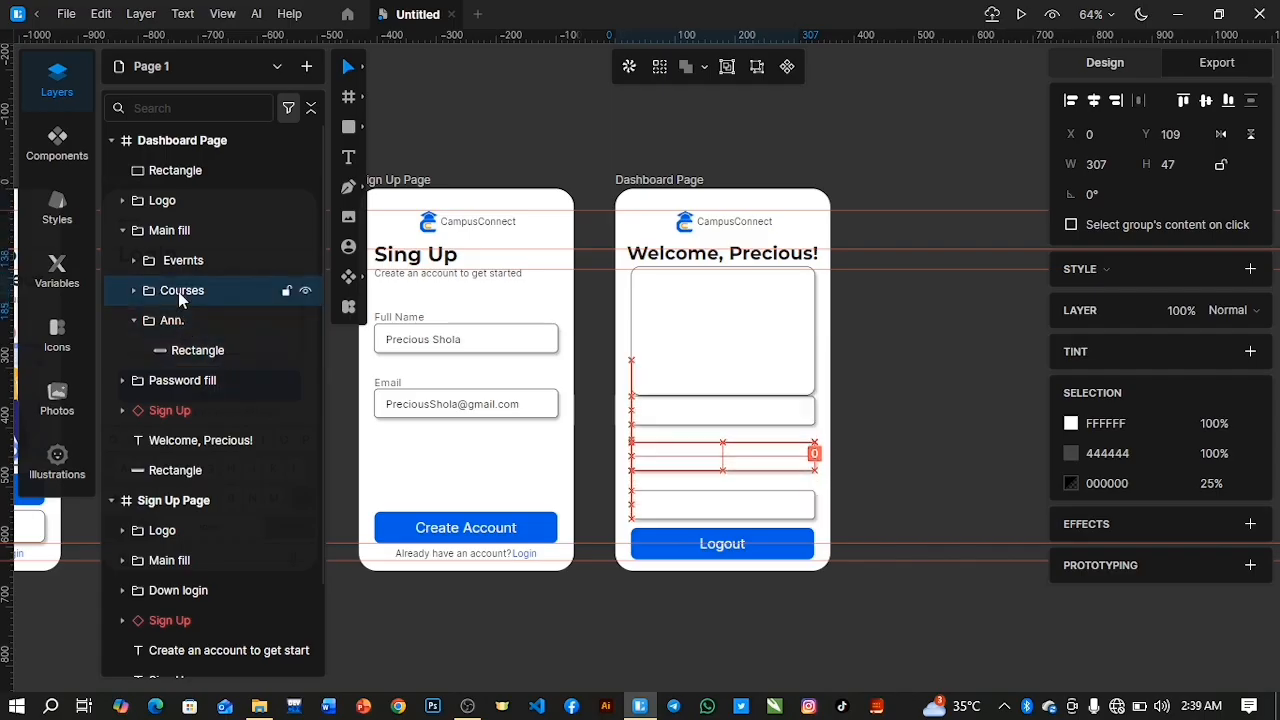
key(Down)
key(Down)
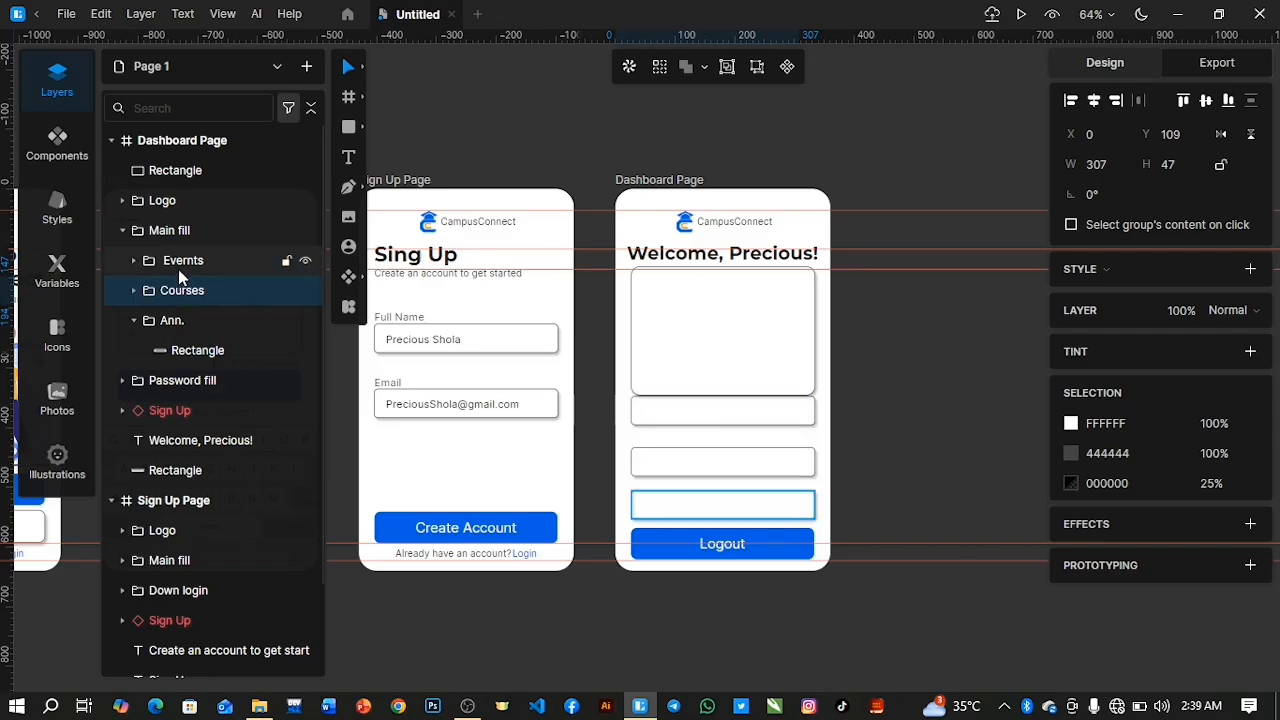
Lower the Ann. group to Y 72 to leave a gap under the large rectangle, and collapse the Main fill group.
click(178, 266)
click(178, 322)
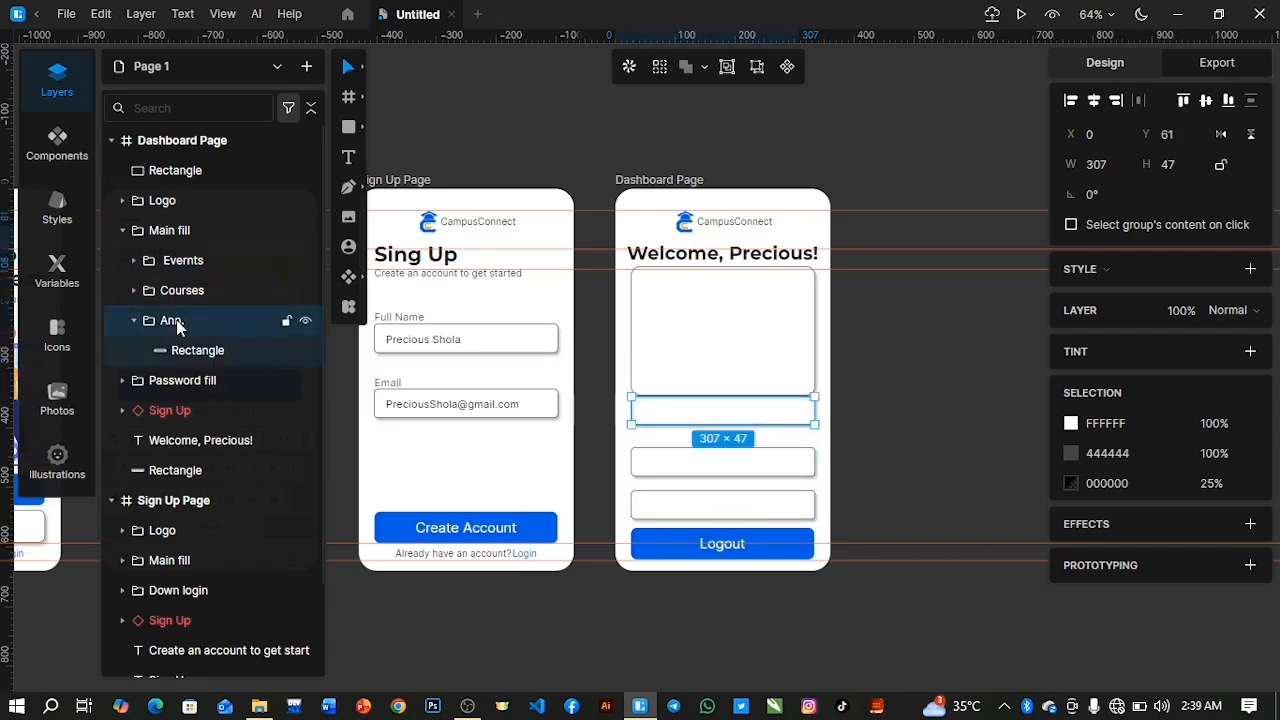
key(Down)
key(Down)
key(Down)
key(Down)
key(Down)
key(Down)
key(Down)
key(Down)
key(Down)
key(Down)
key(Down)
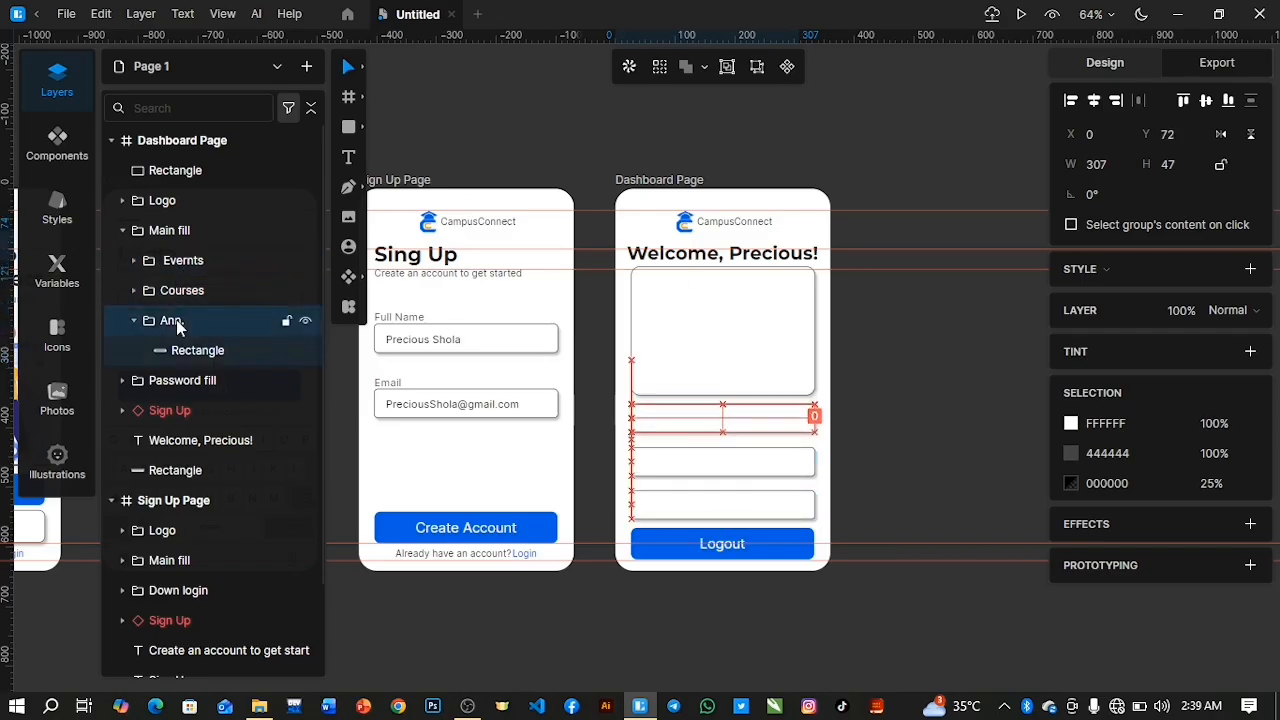
click(122, 230)
Insert the Dashboard-Image picture over the large rectangle under the welcome heading and mask it with that rectangle.
click(180, 172)
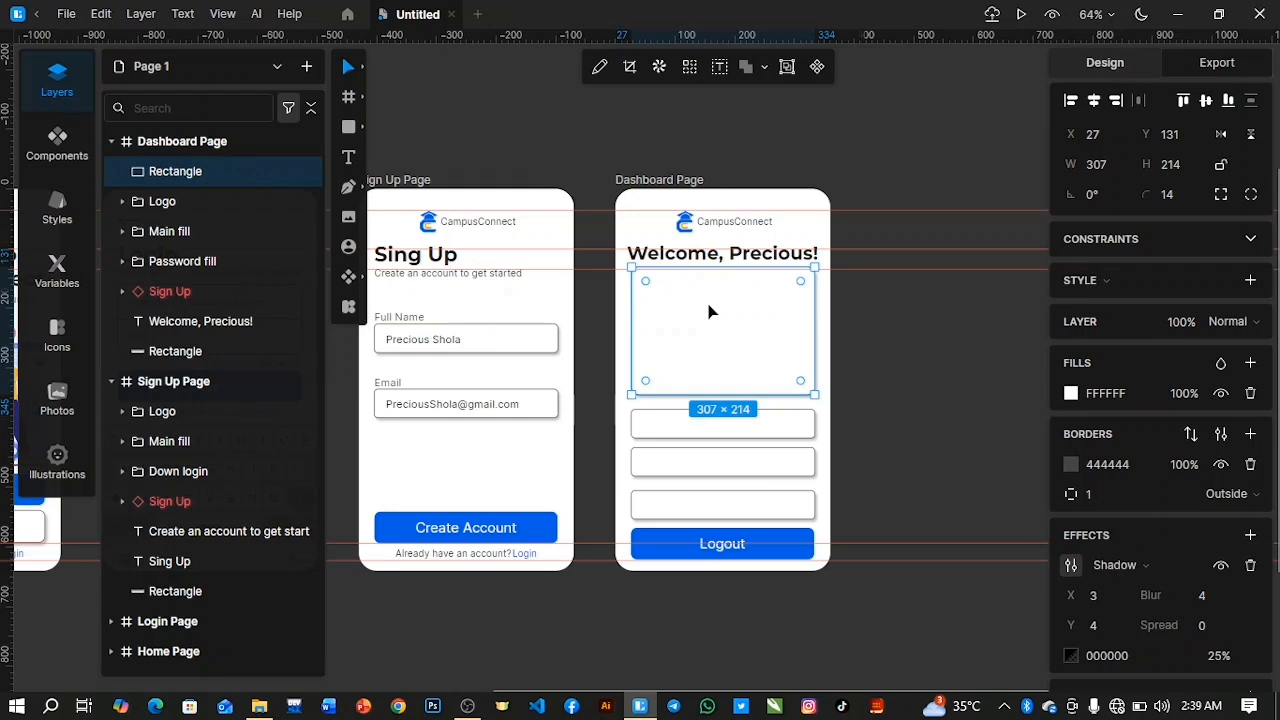
click(348, 220)
click(218, 292)
click(481, 419)
drag(631, 269, 445, 342)
drag(594, 341, 826, 342)
shift+click(204, 175)
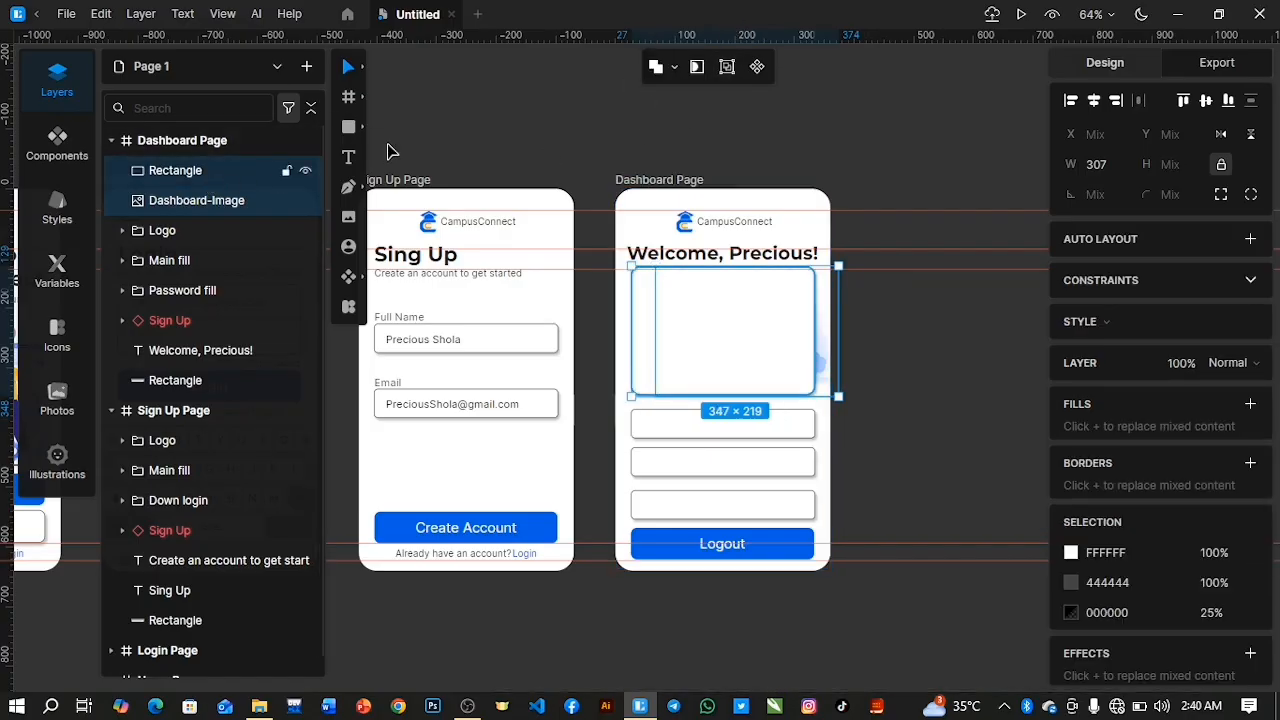
click(698, 67)
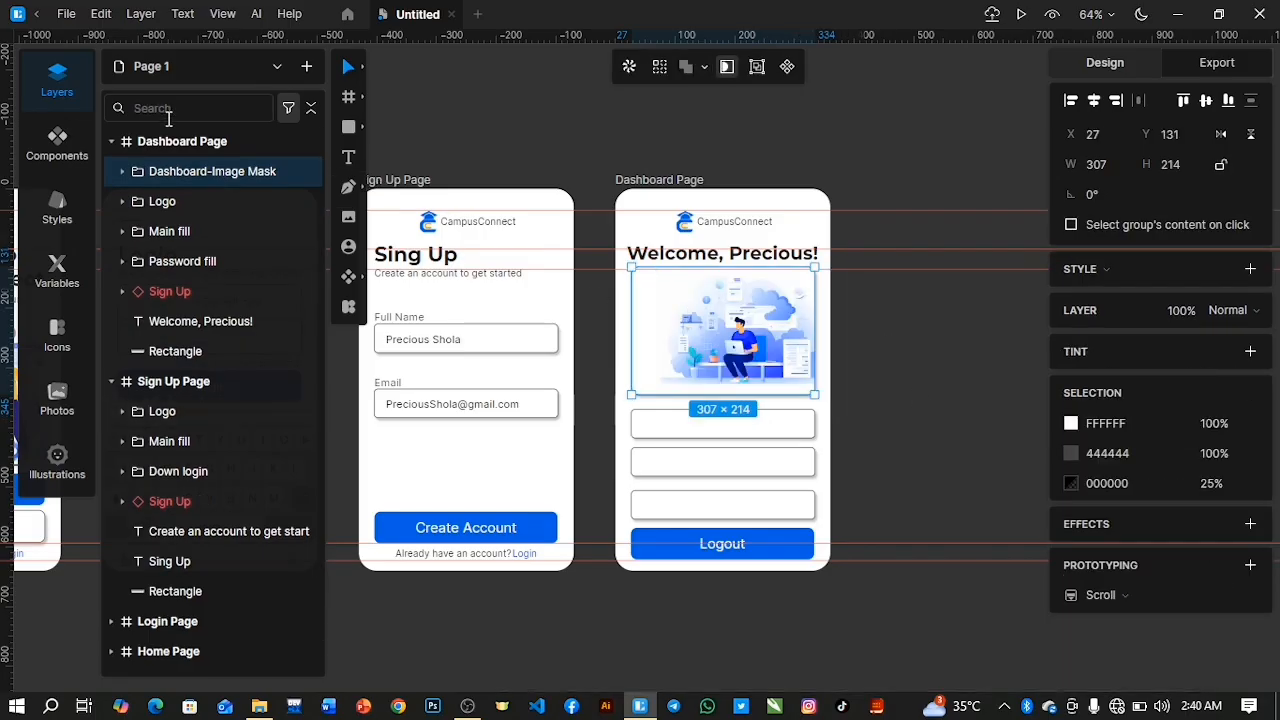
Enlarge Dashboard-Image inside its mask to 500 × 357 and reposition it at X 403, Y -129, centring the seated figure.
click(122, 171)
click(186, 204)
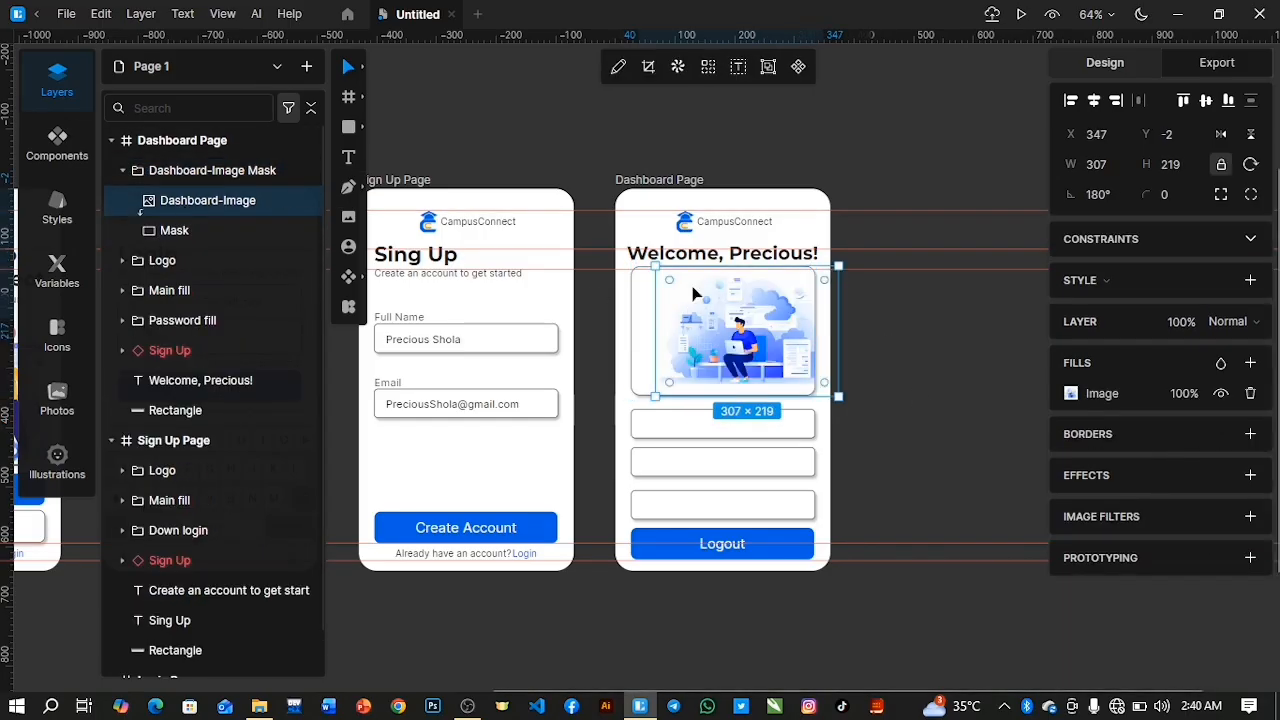
drag(657, 317, 573, 317)
drag(758, 328, 757, 300)
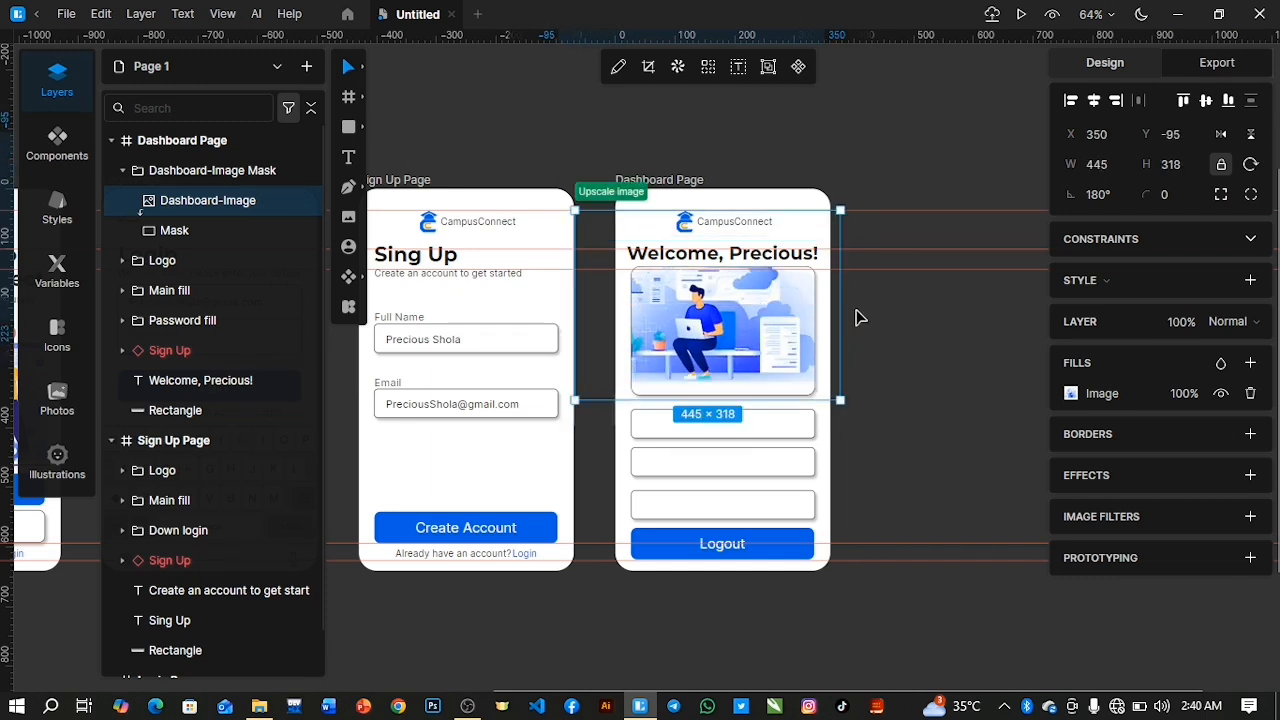
drag(842, 308, 871, 308)
drag(771, 317, 750, 308)
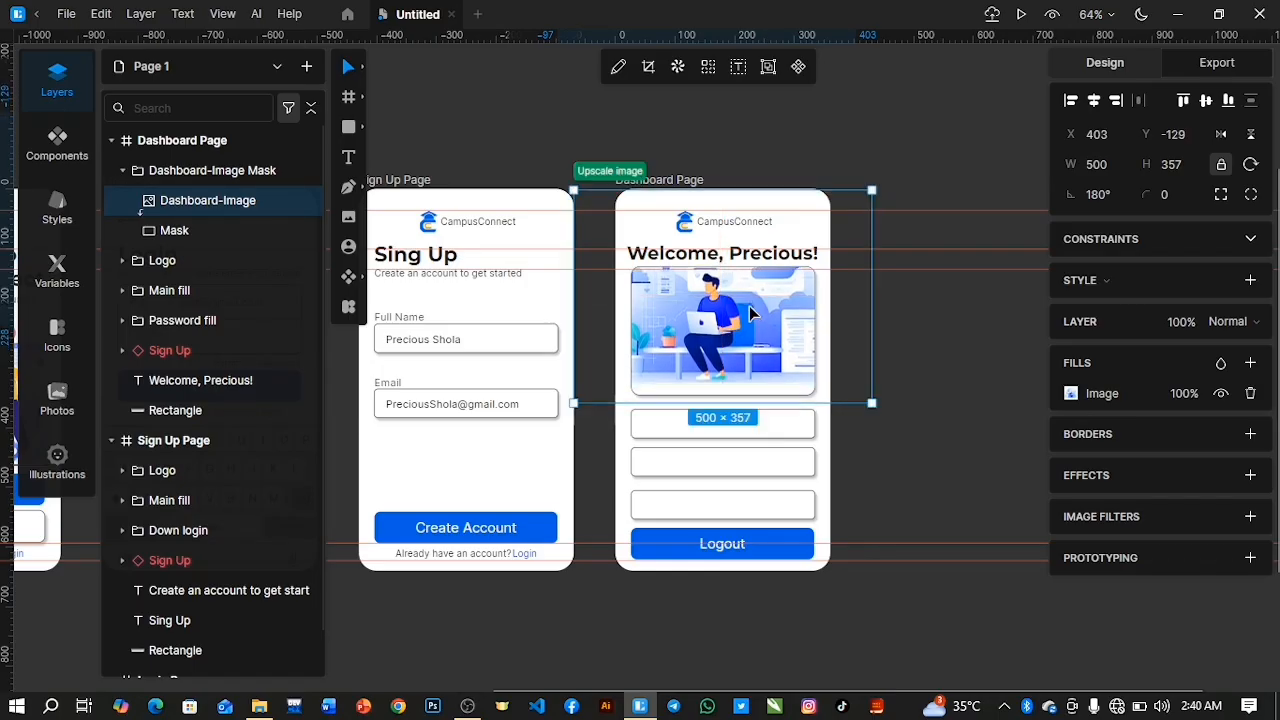
Duplicate the Evernts group's rectangle and move the copy into the Dashboard-Image Mask group above the image.
click(122, 290)
click(134, 320)
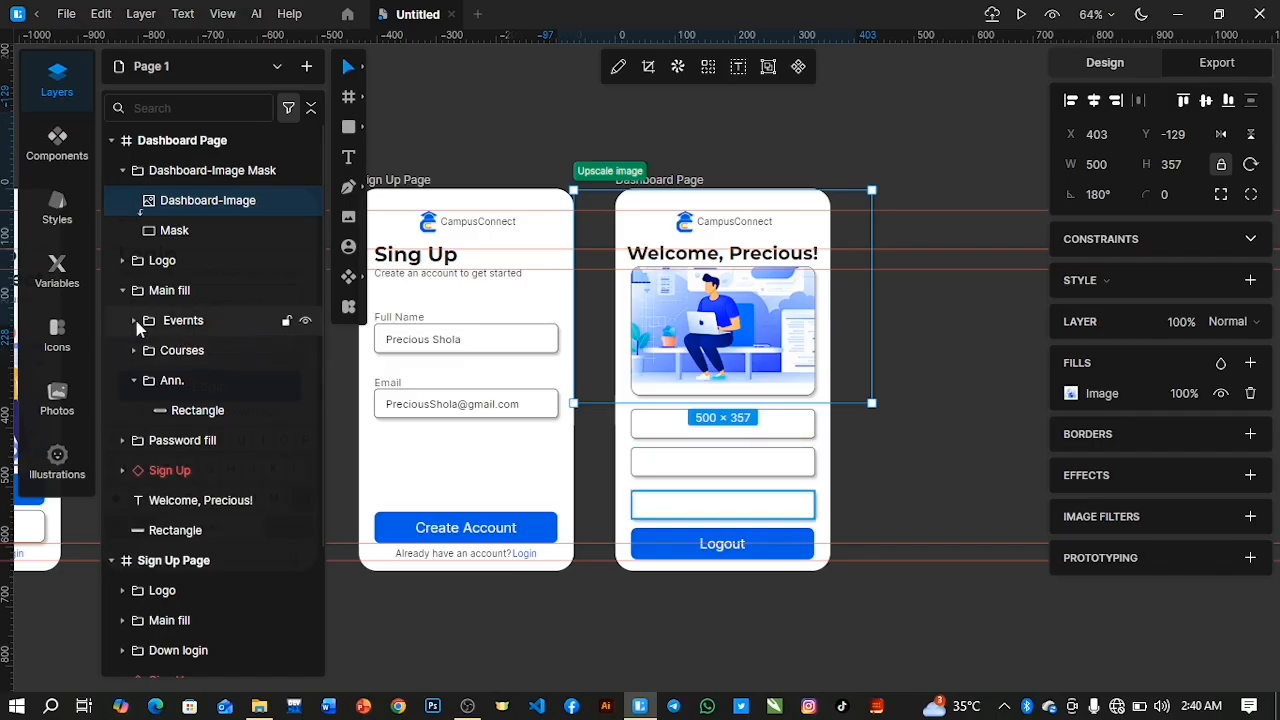
click(187, 352)
key(ctrl+d)
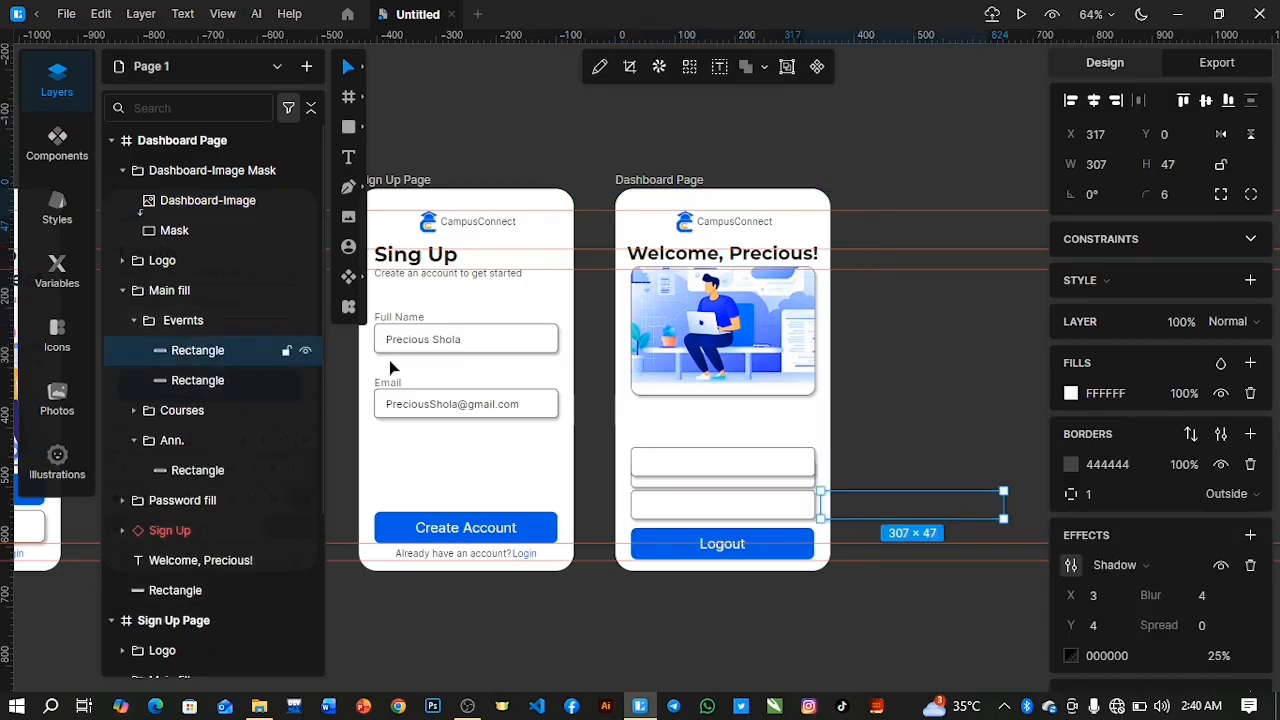
drag(237, 344, 232, 208)
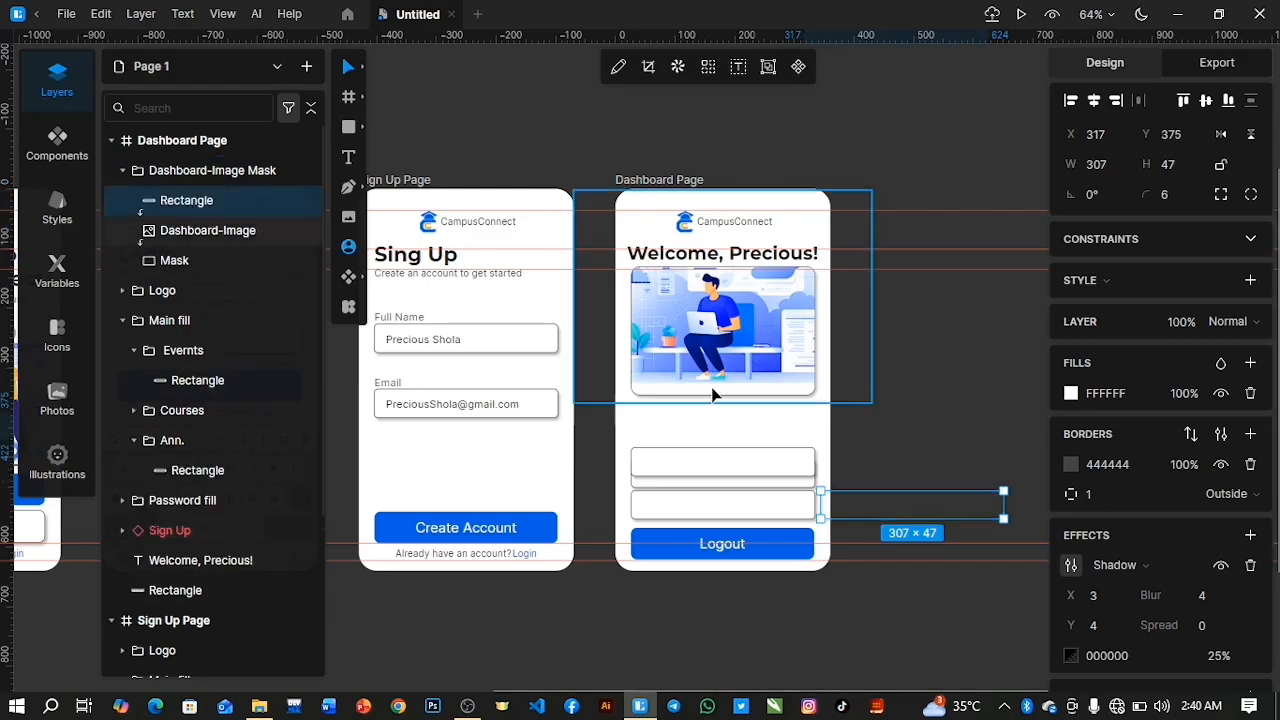
Place the copied rectangle over the lower part of the masked image and enlarge it to 339 × 77 at X -13, Y 156.
drag(860, 513, 705, 359)
drag(818, 374, 827, 374)
drag(631, 381, 621, 380)
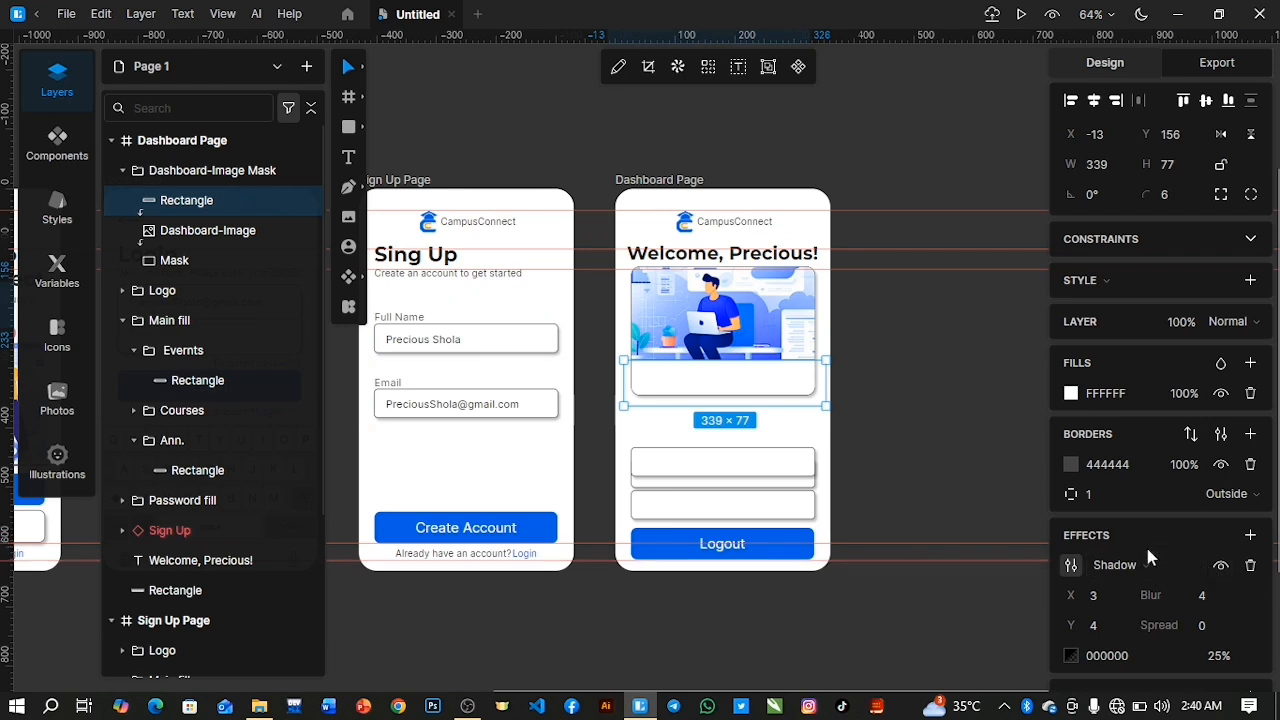
Set the rectangle's border to blue 0061E0 sampled from the Logout button, with thickness 5.
click(1071, 466)
click(848, 411)
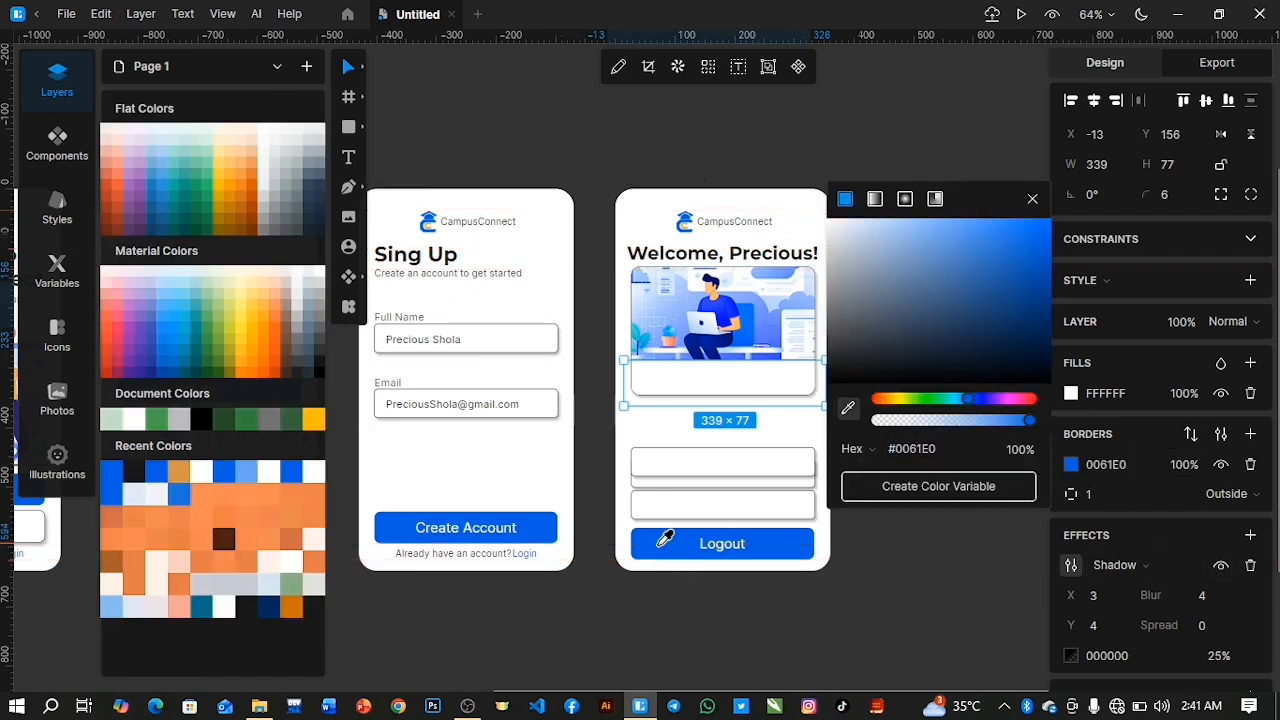
click(663, 540)
click(1032, 198)
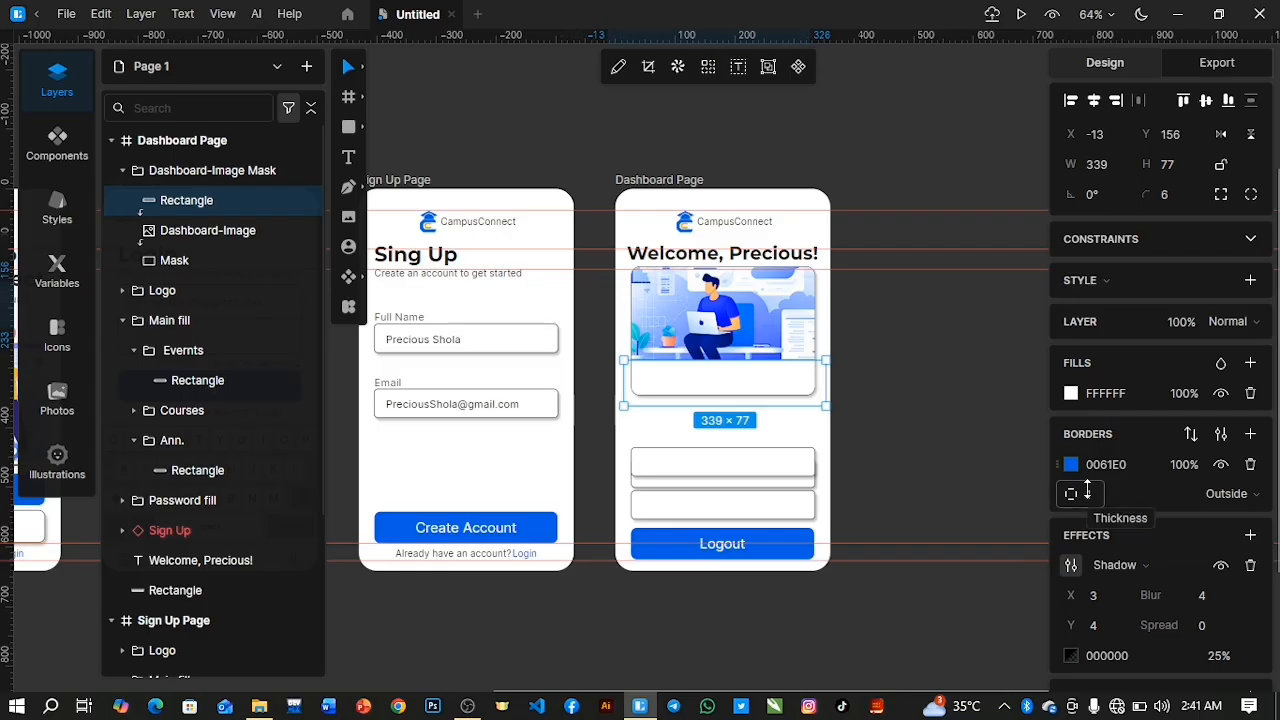
drag(1091, 493, 1095, 486)
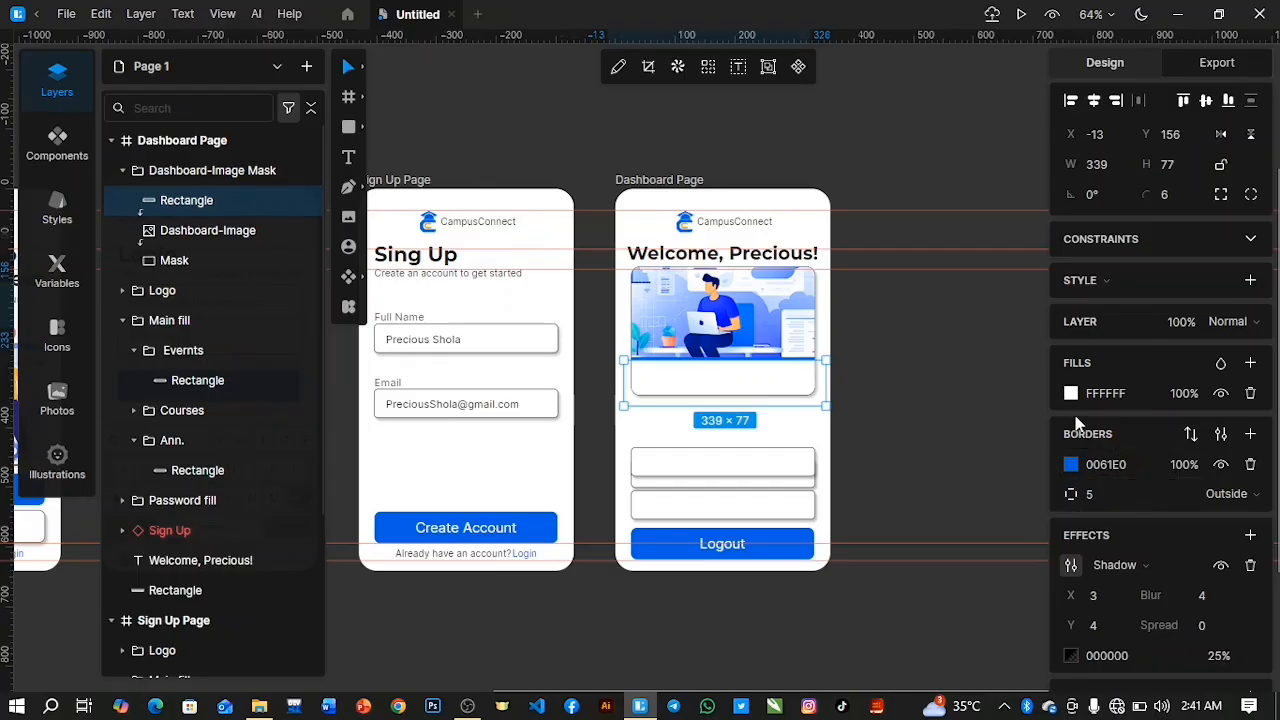
Nudge the blue-bordered rectangle to Y 157 and collapse the Main fill and Dashboard-Image Mask groups.
key(Down)
key(Down)
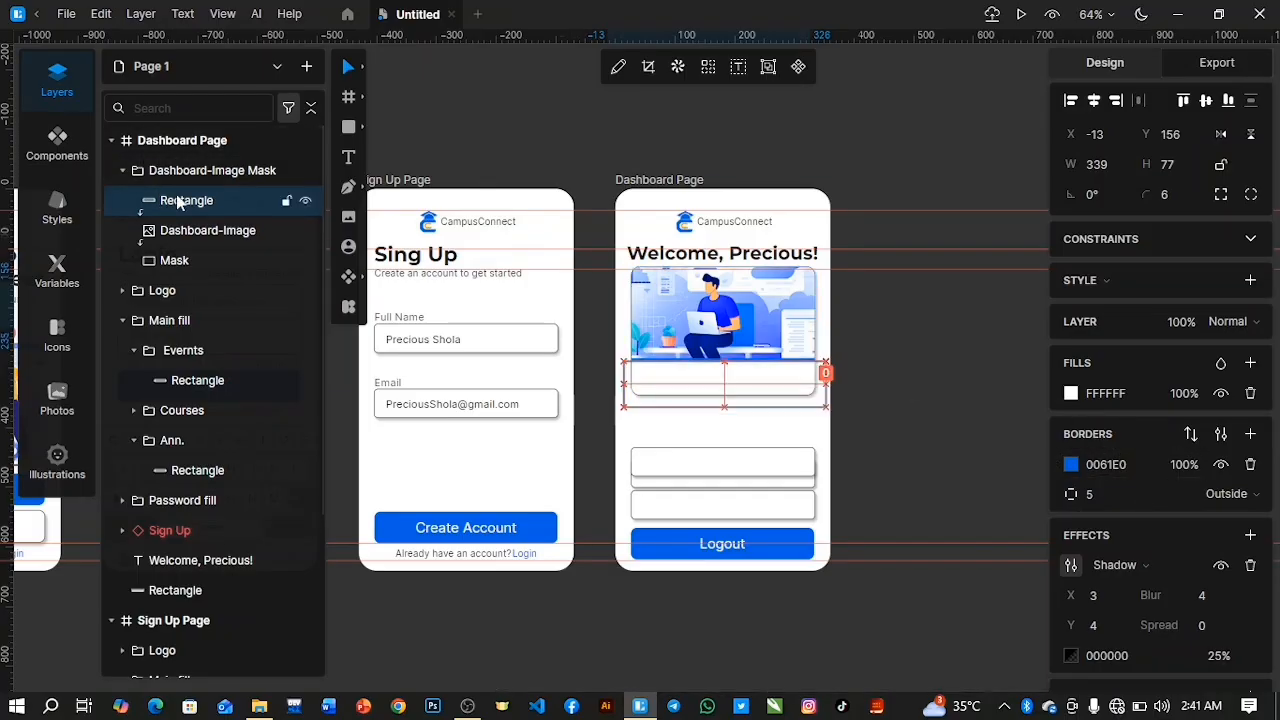
key(Down)
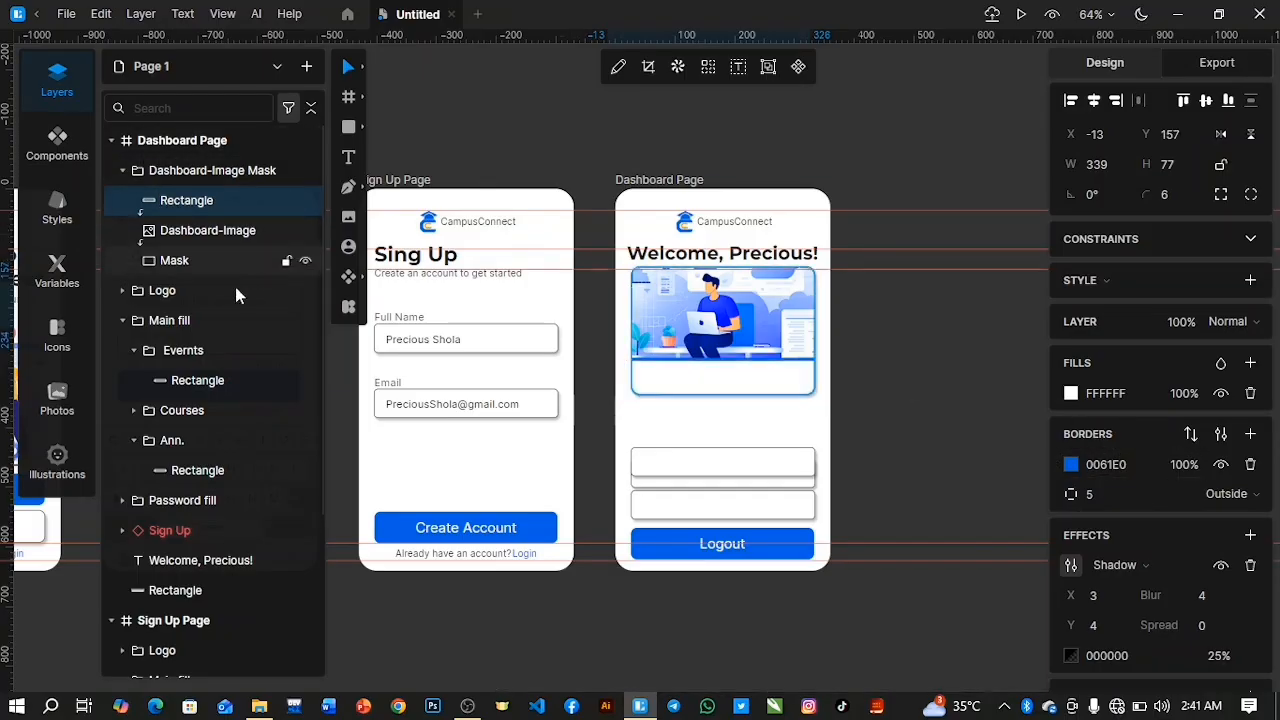
click(122, 320)
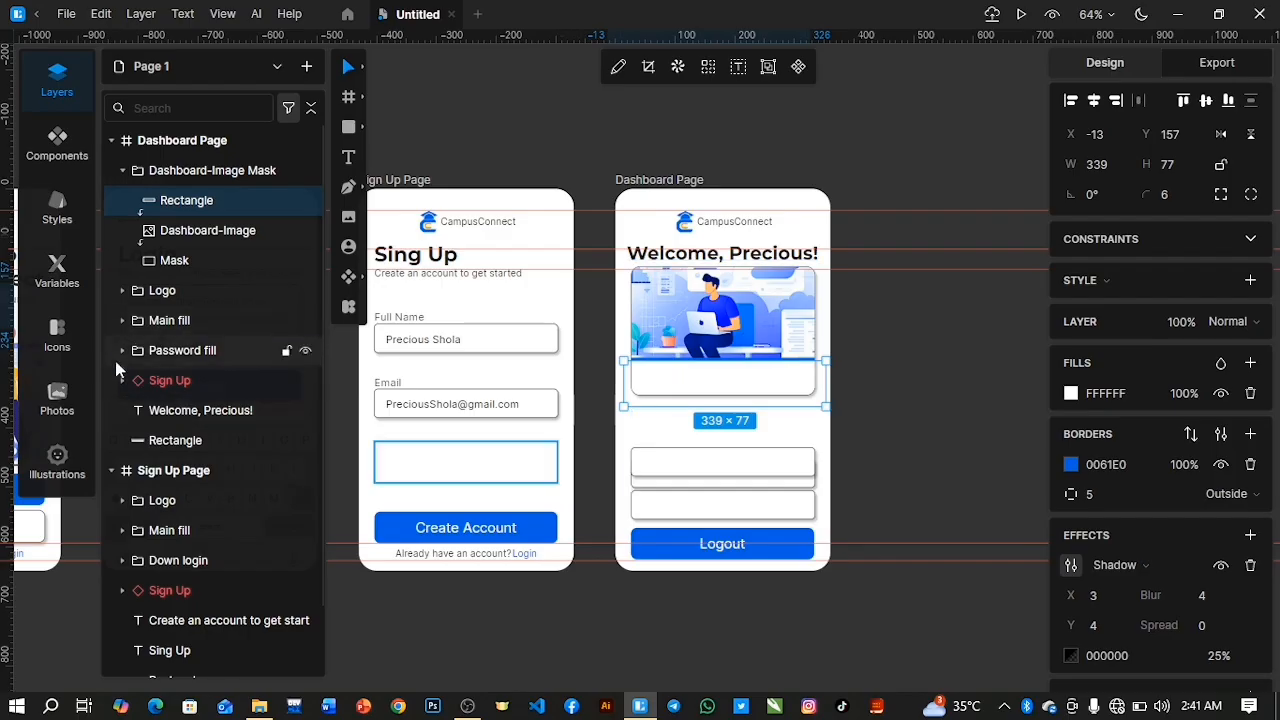
click(122, 170)
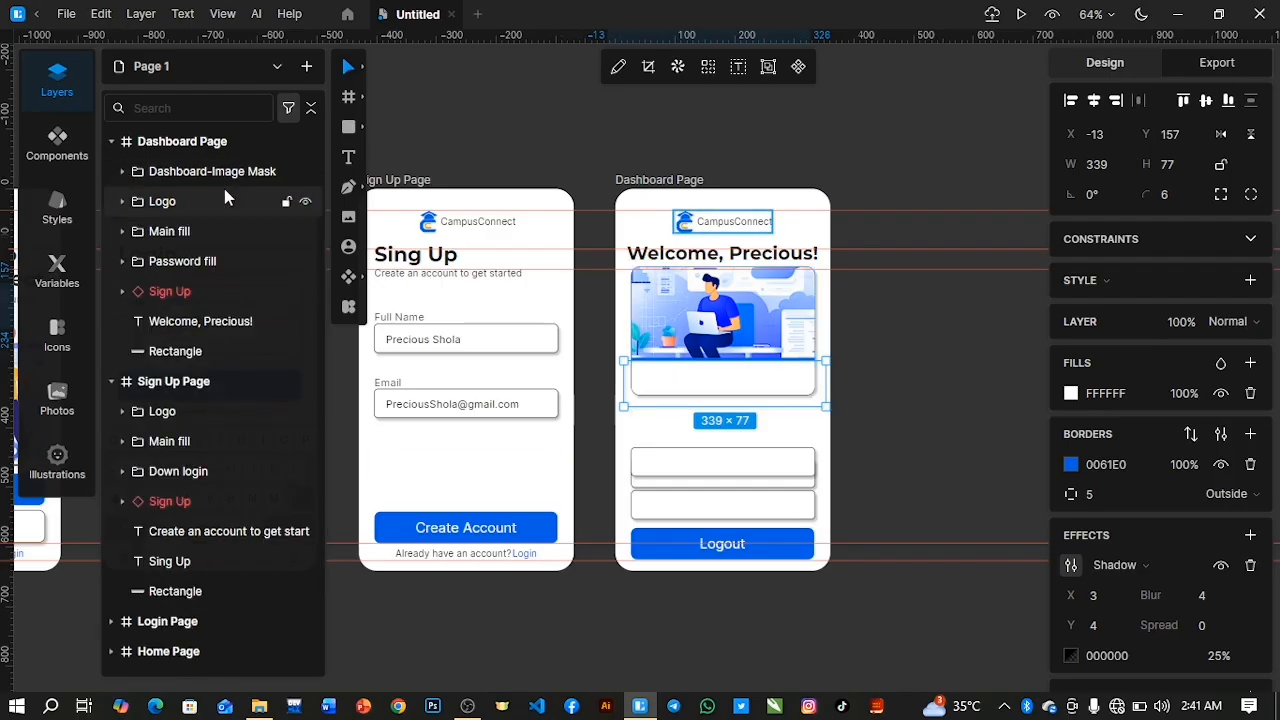
Duplicate the welcome heading, place the copy at X 20, Y 292 on the white strip below the picture, and open its text for editing.
click(207, 318)
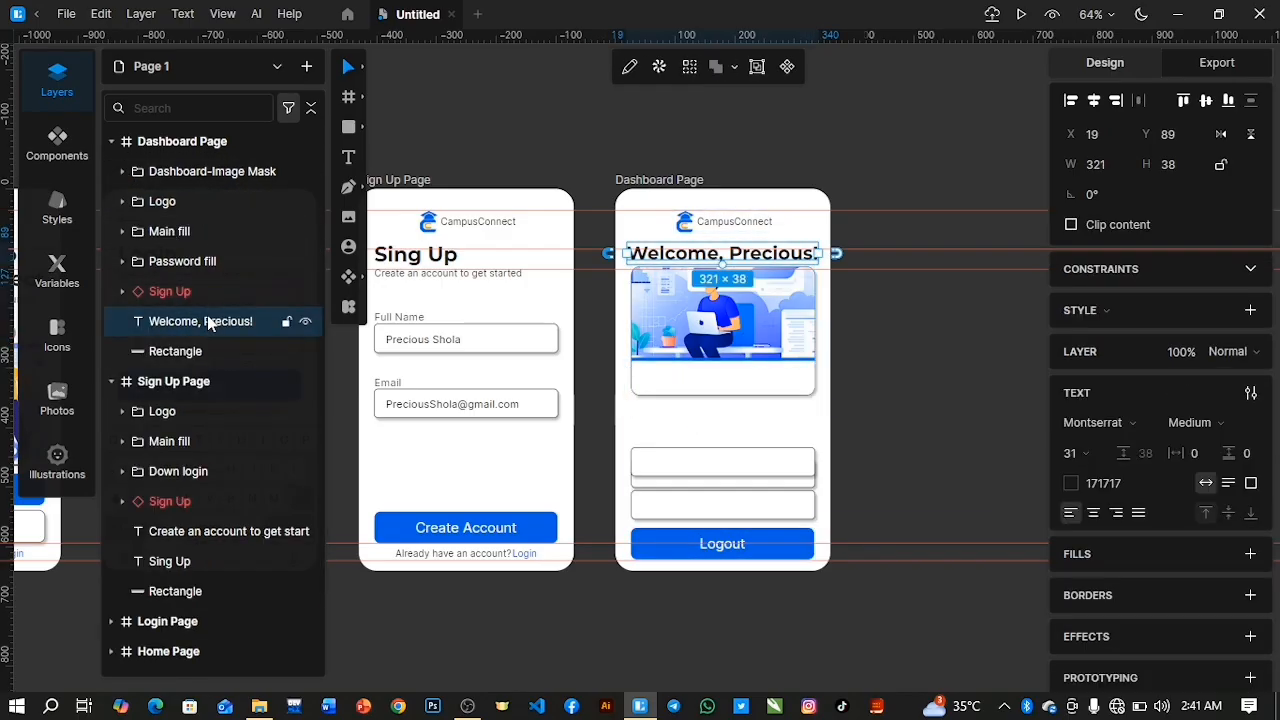
key(ctrl+d)
drag(857, 266, 673, 381)
double_click(673, 378)
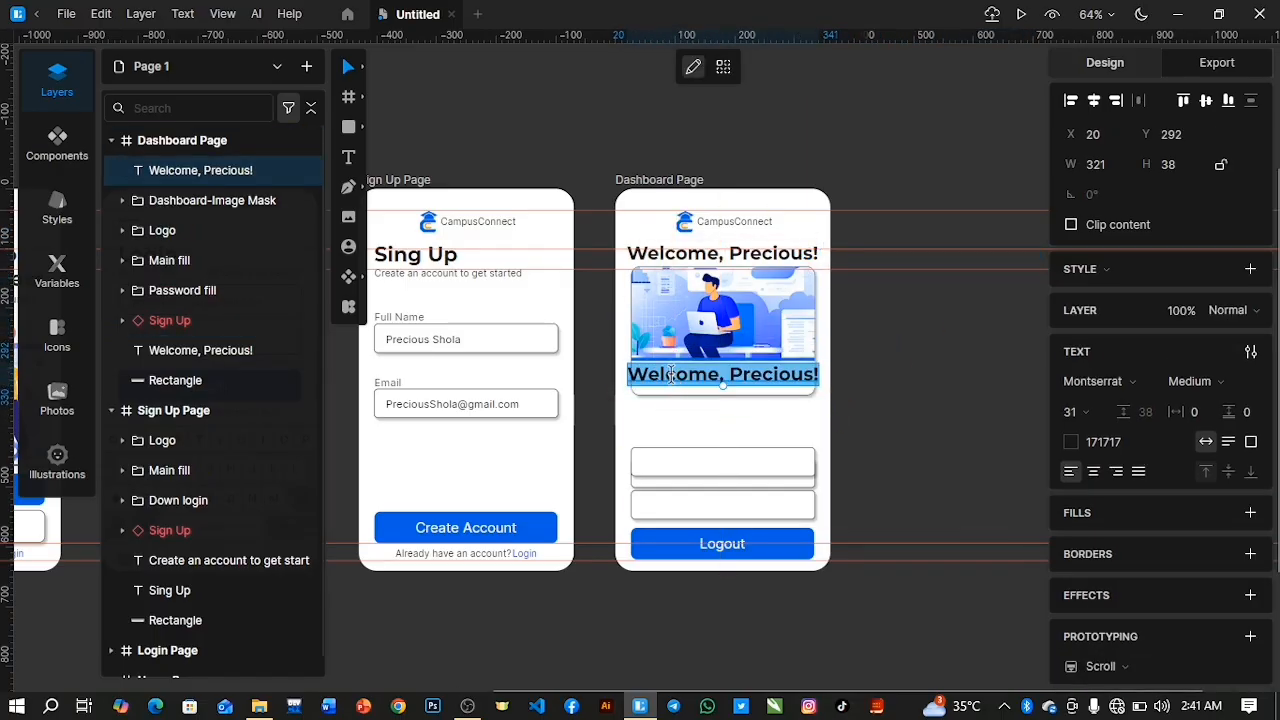
text(Das)
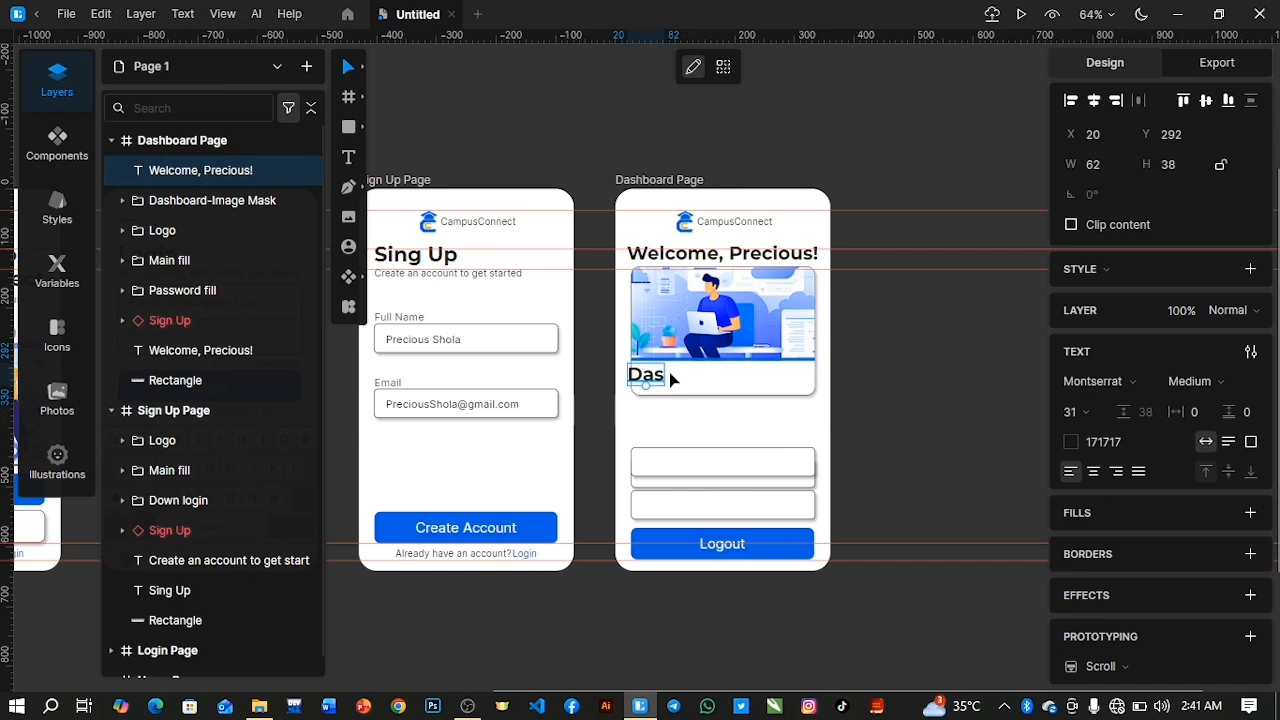
double_click(670, 379)
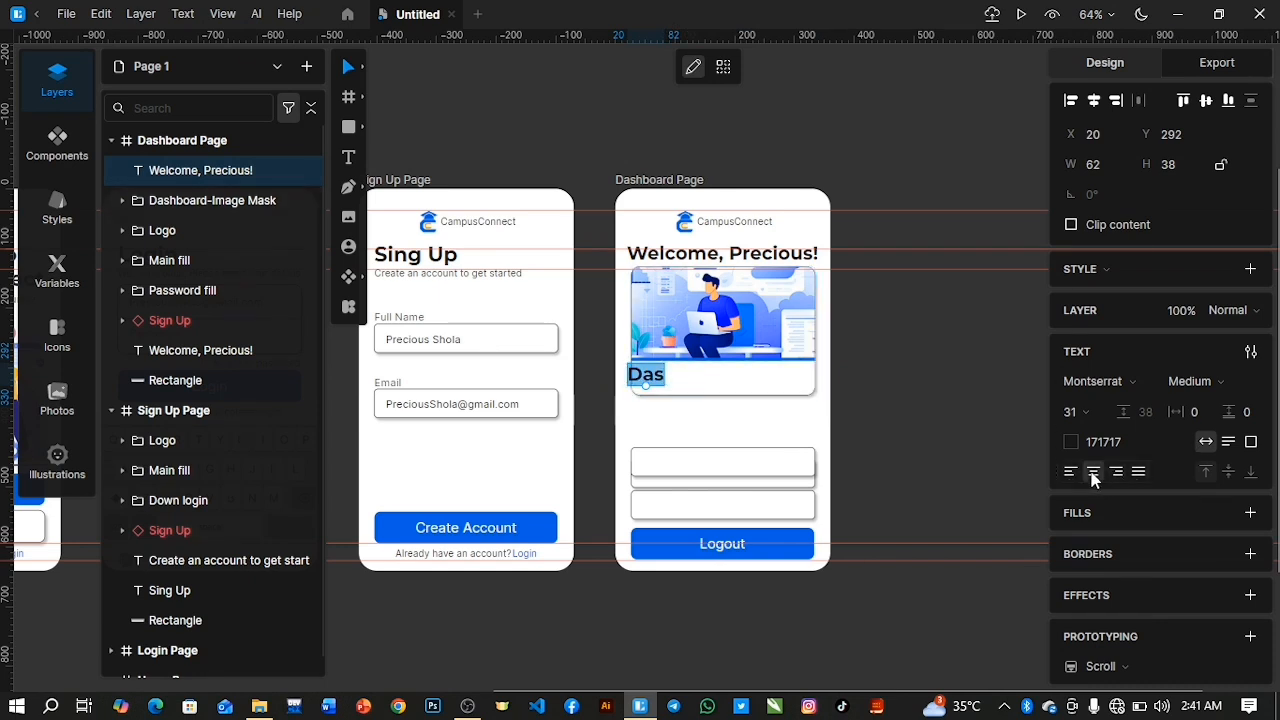
key(ctrl+z)
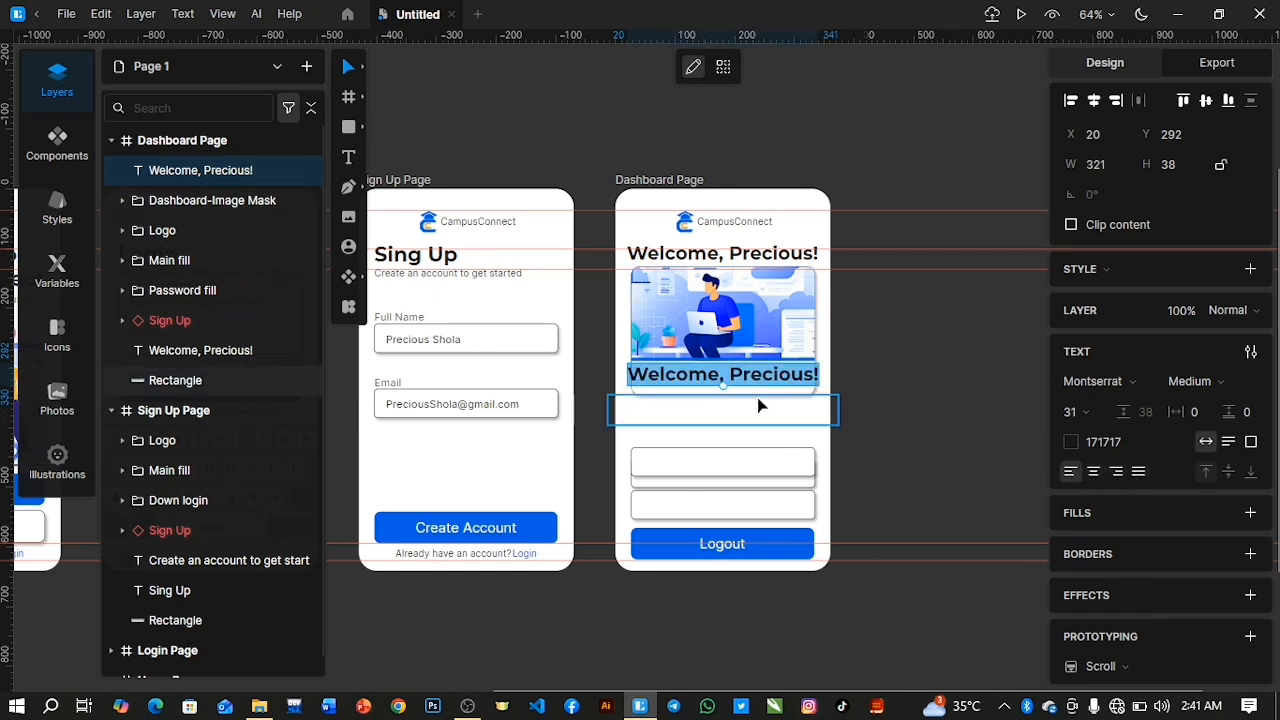
Center-align the duplicated heading's text and replace it with "Dashboard".
click(1093, 472)
text(D)
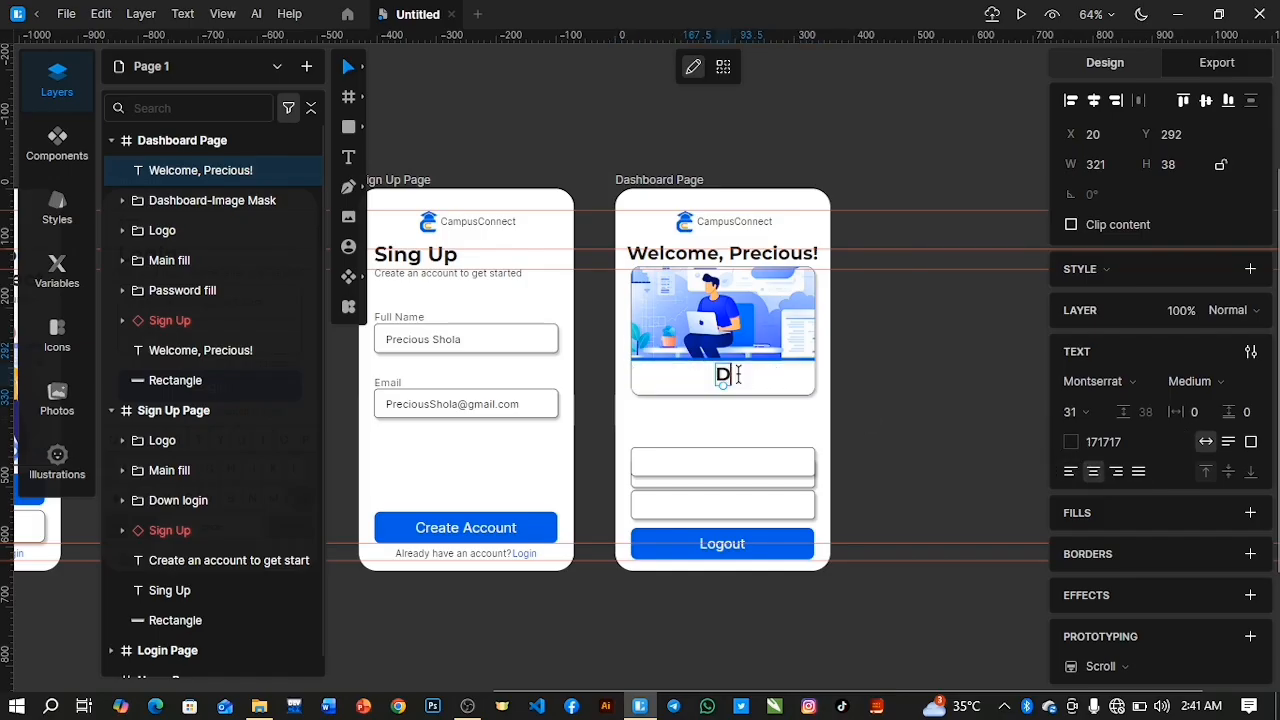
text(ash)
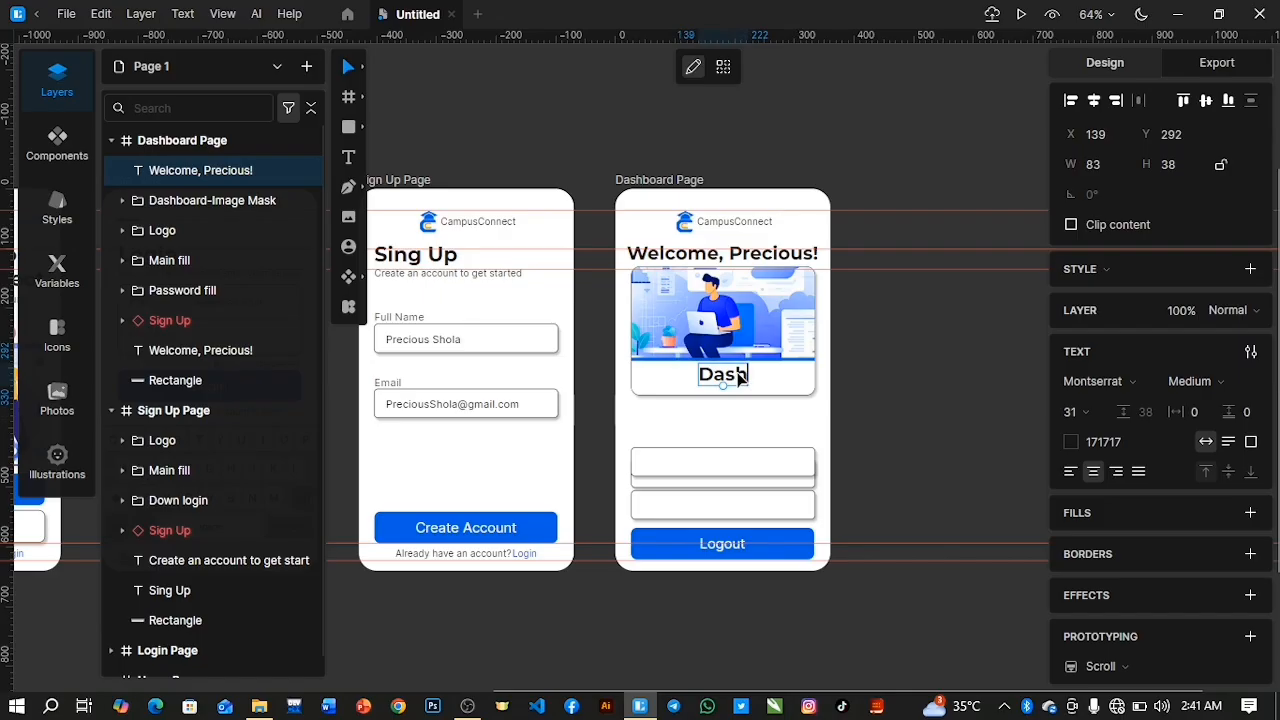
text(b)
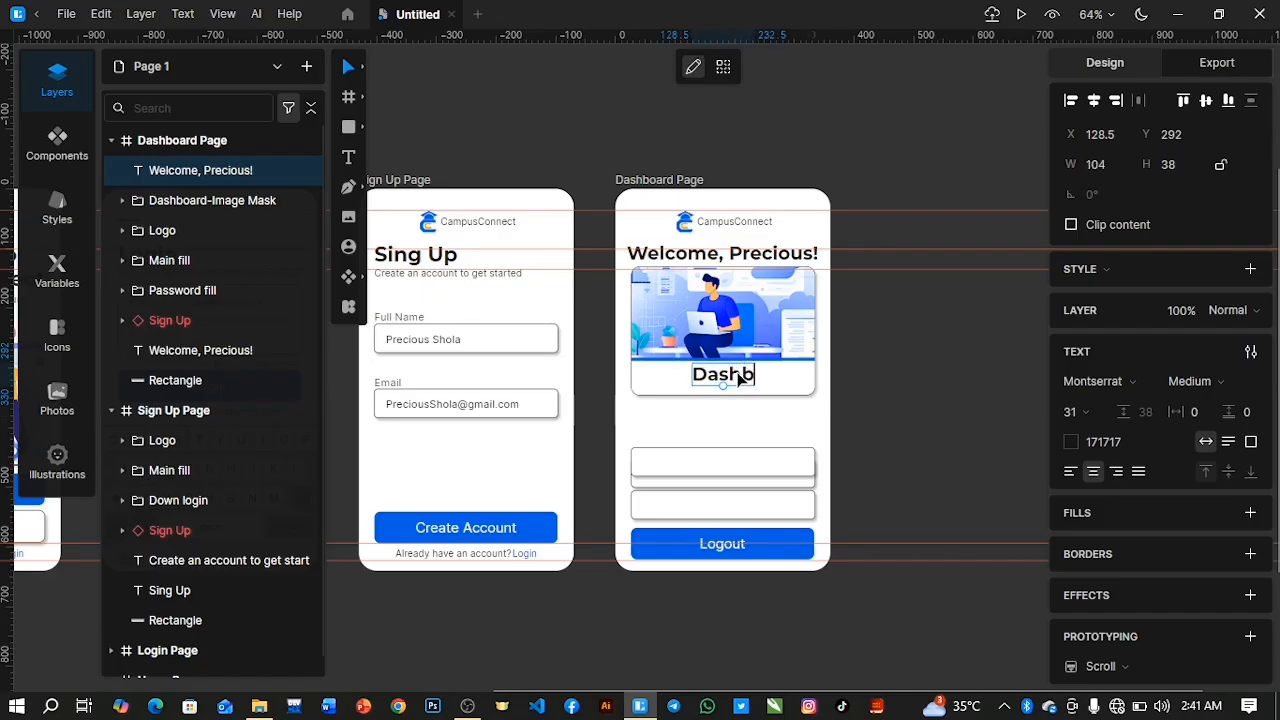
text(oard)
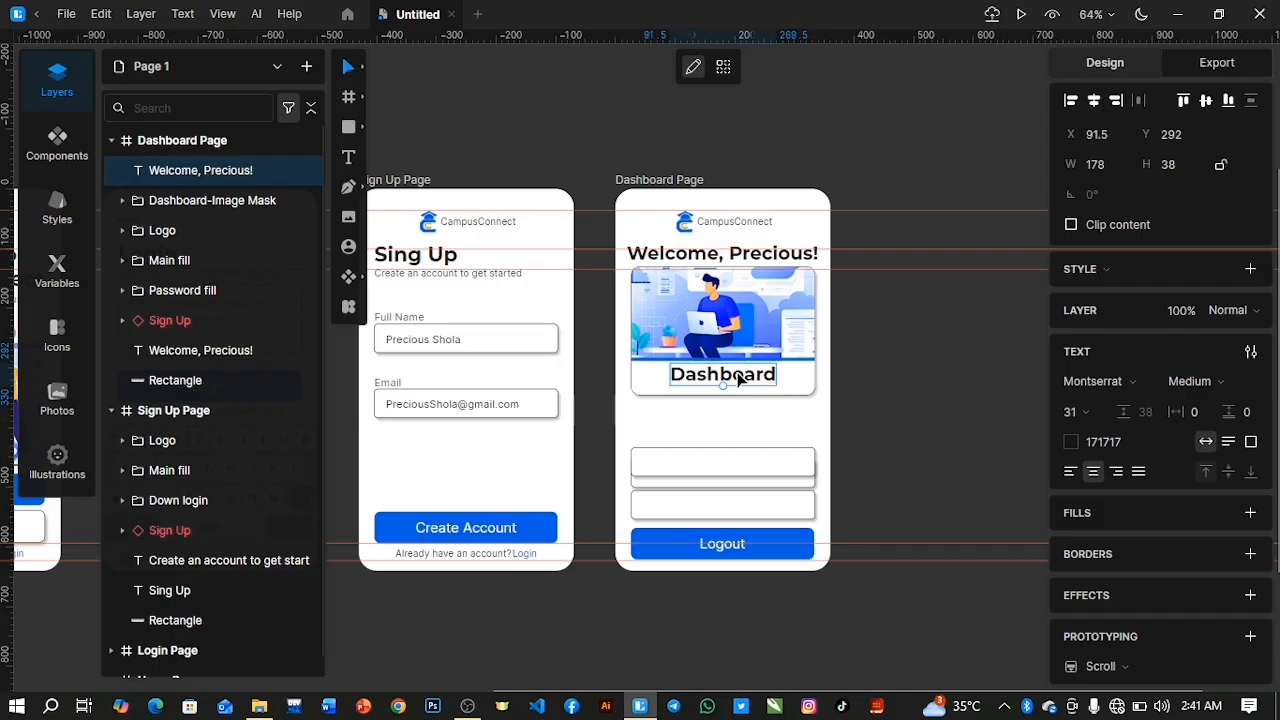
key(Escape)
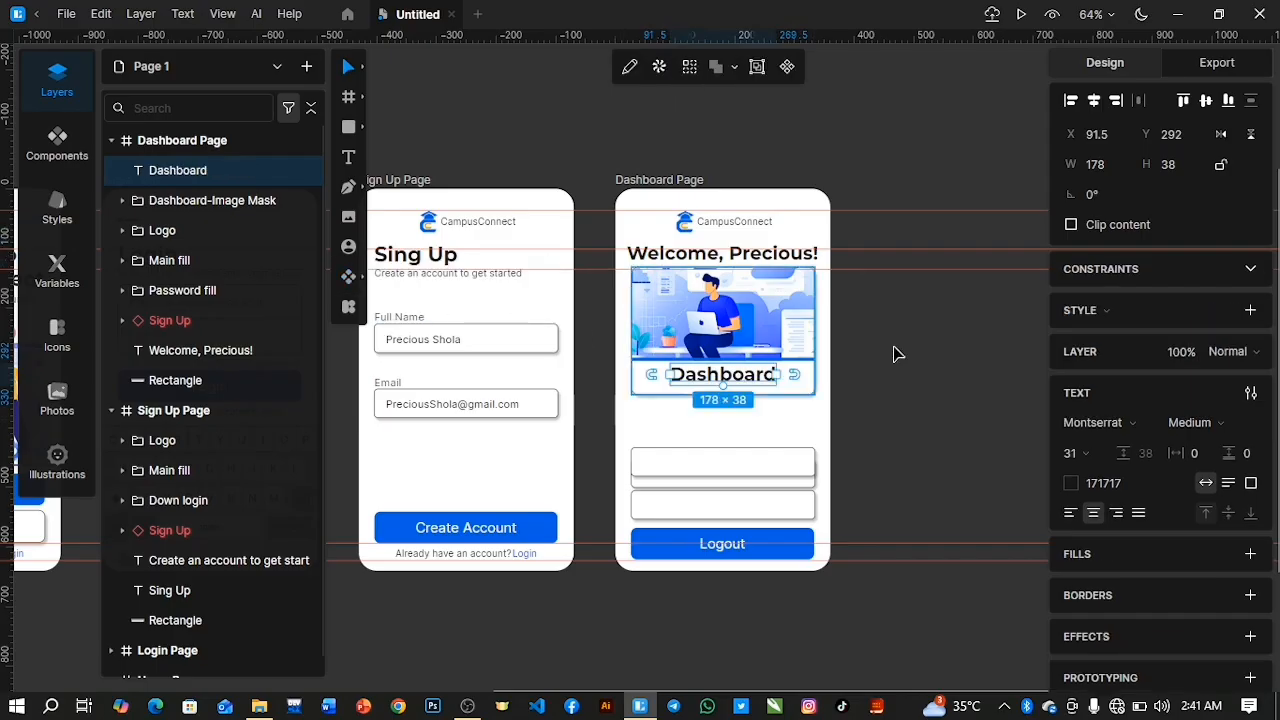
Center the Dashboard title horizontally on the page, nudge it to Y 294 and move its layer into the Dashboard-Image Mask group.
click(1094, 101)
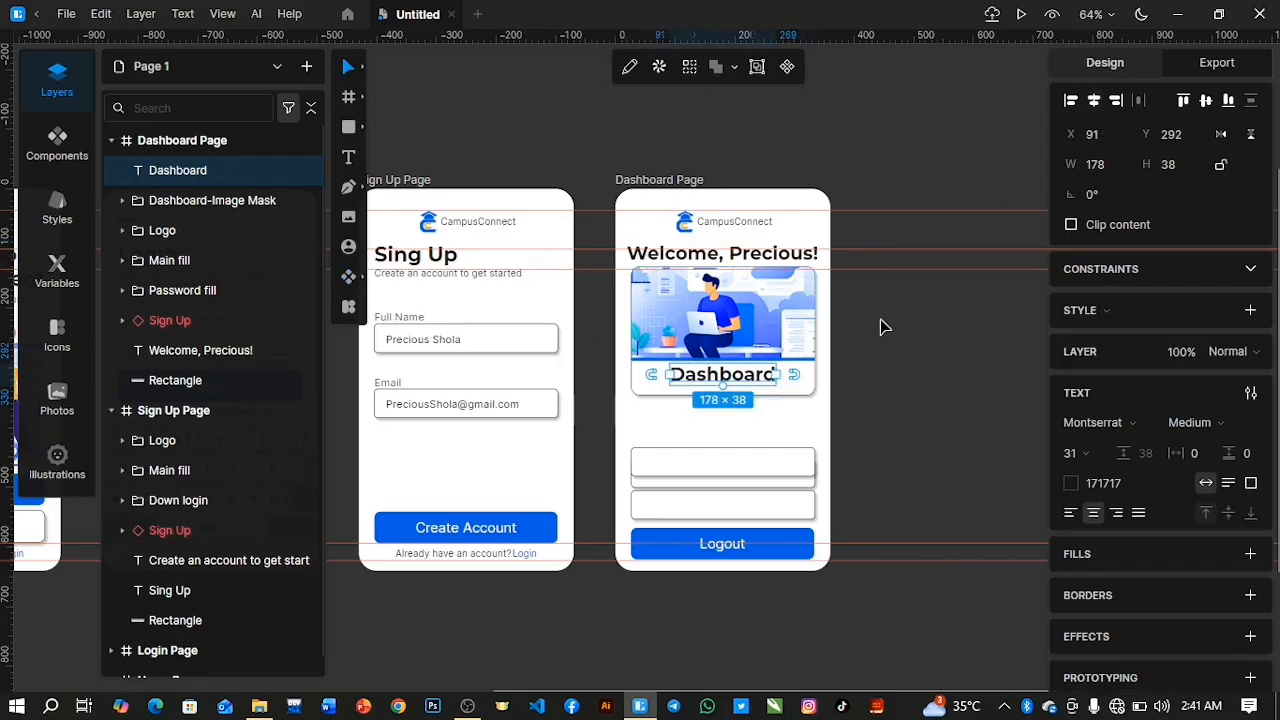
key(Down)
key(Down)
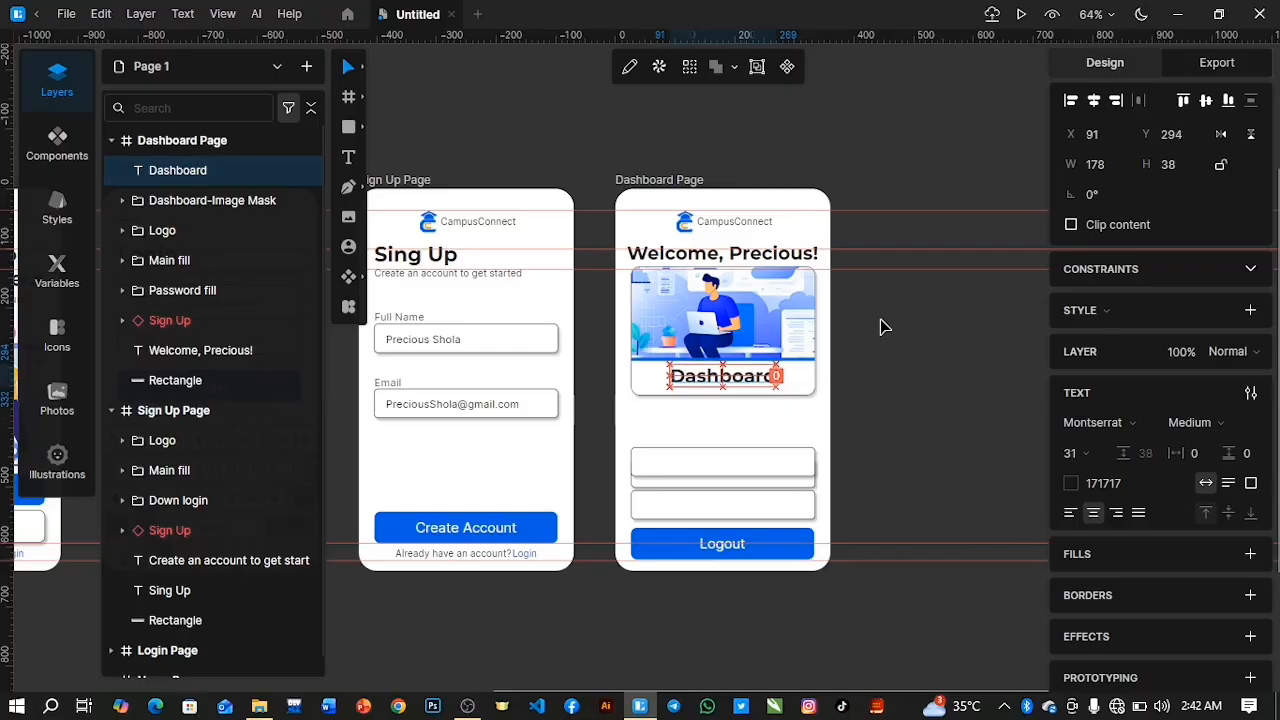
click(123, 200)
drag(214, 172, 212, 212)
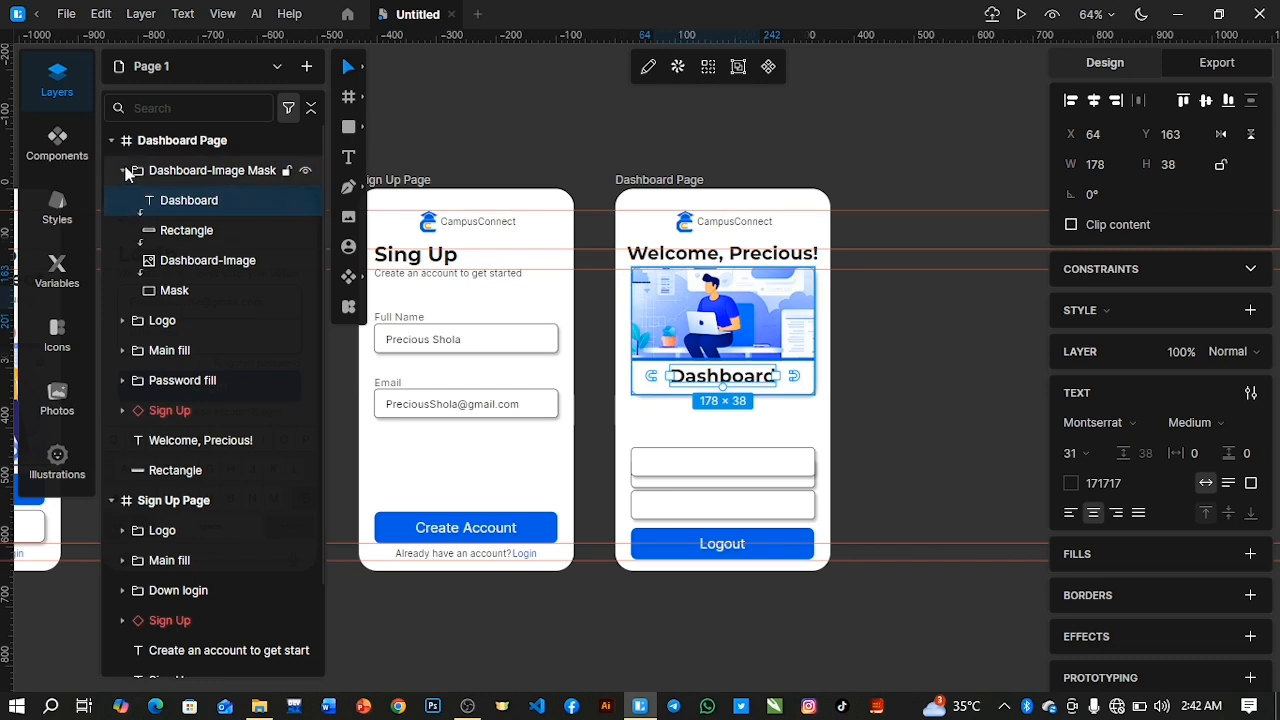
click(123, 171)
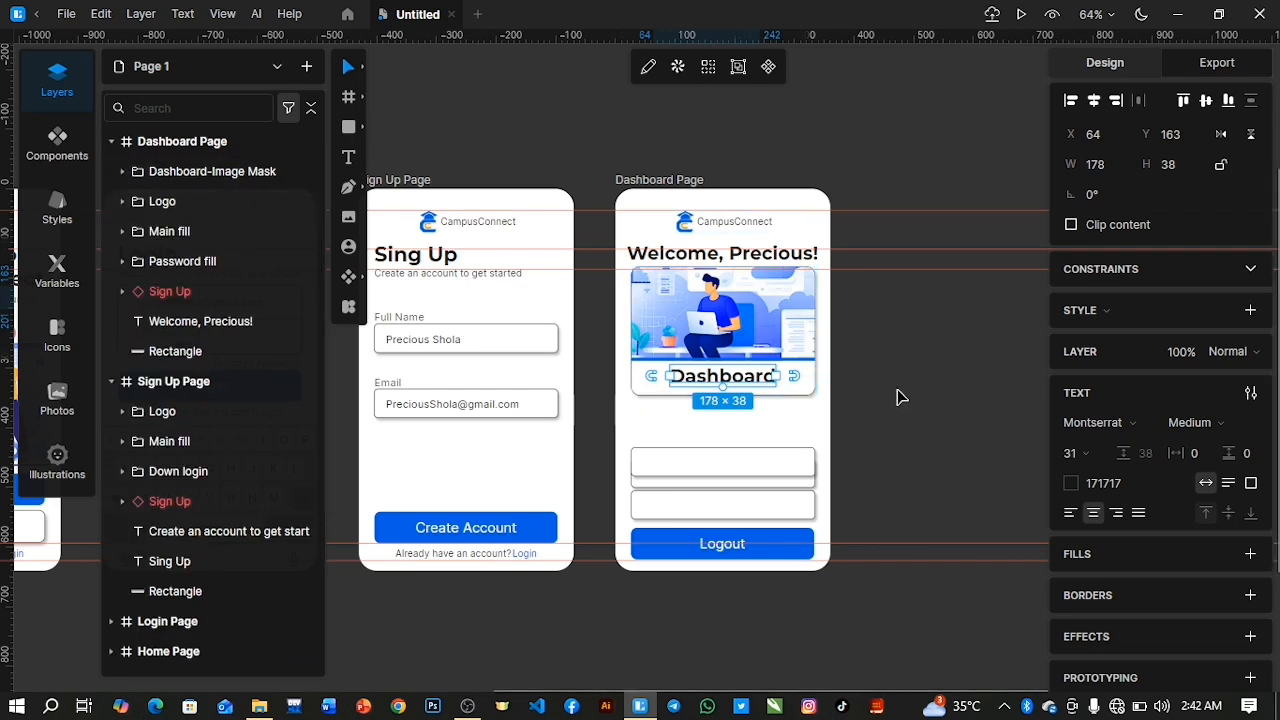
Move the content box below the image card to X 27, Y 363 and increase its rectangle's height to 64.
drag(698, 462, 689, 405)
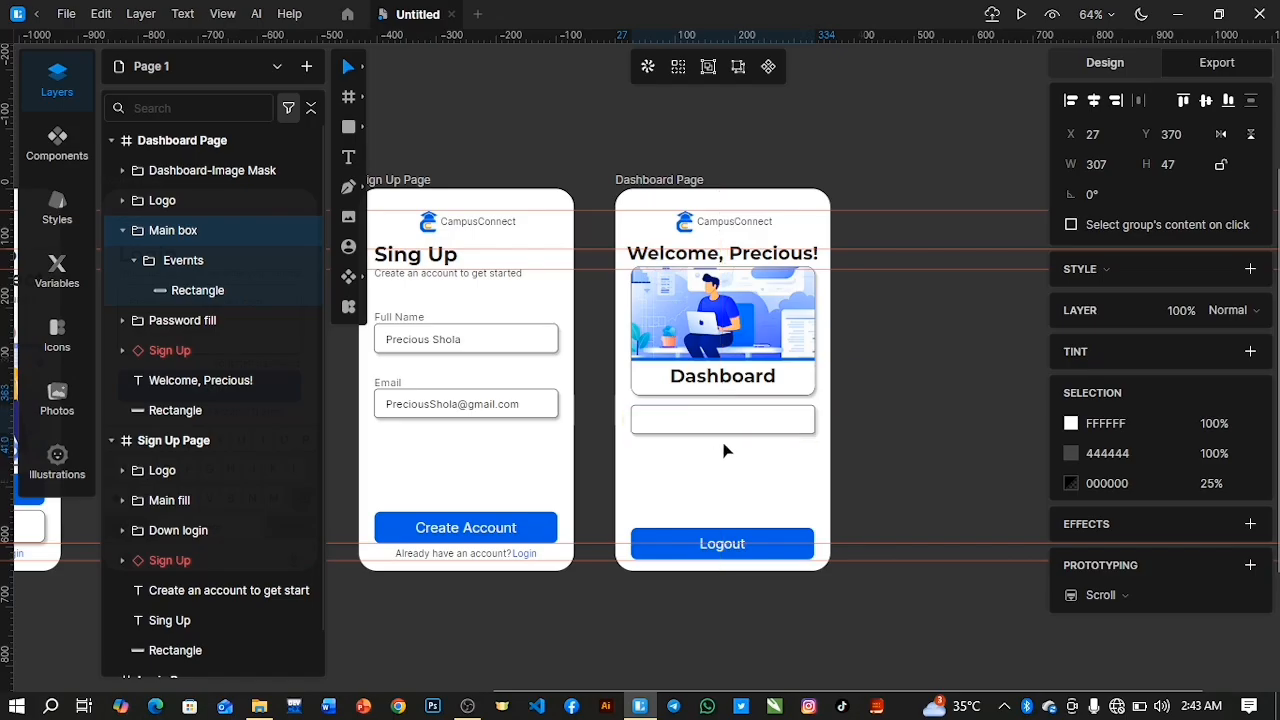
click(206, 292)
drag(755, 428, 758, 440)
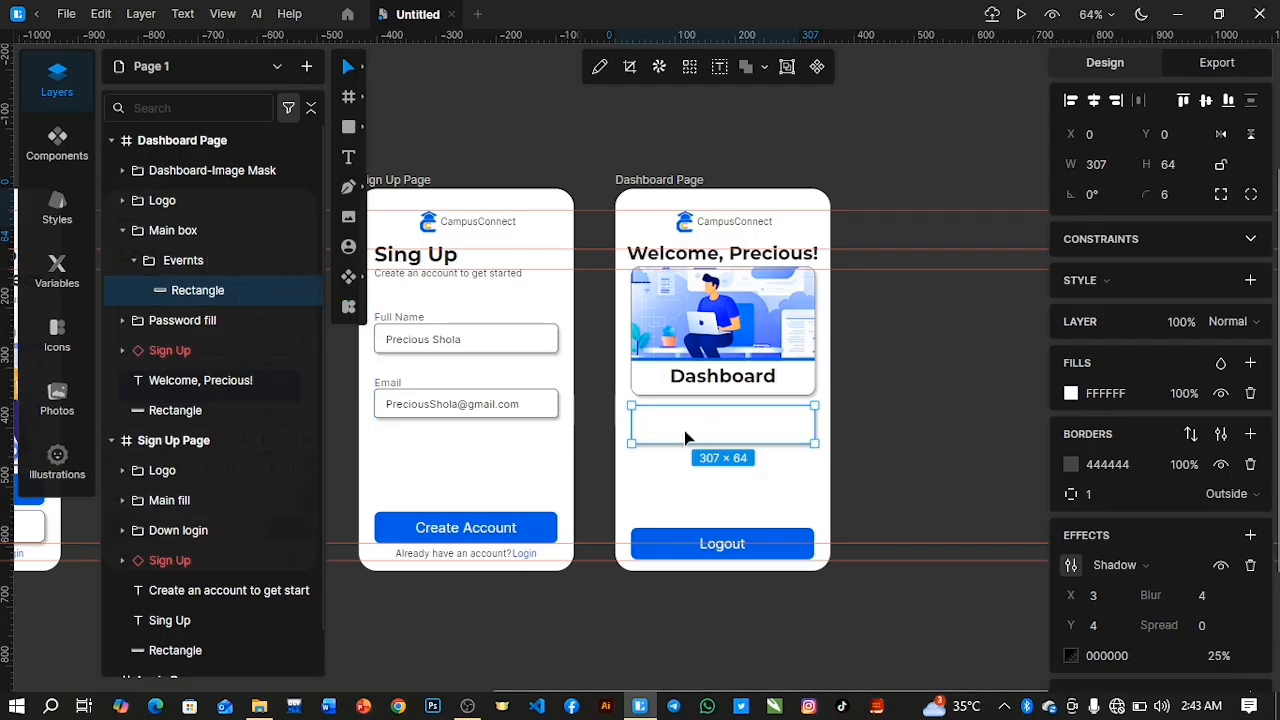
Duplicate the content rectangle twice and stack the copies beneath it inside the Evernts group, at Y 71 and Y 135.
key(ctrl+d)
drag(958, 434, 754, 481)
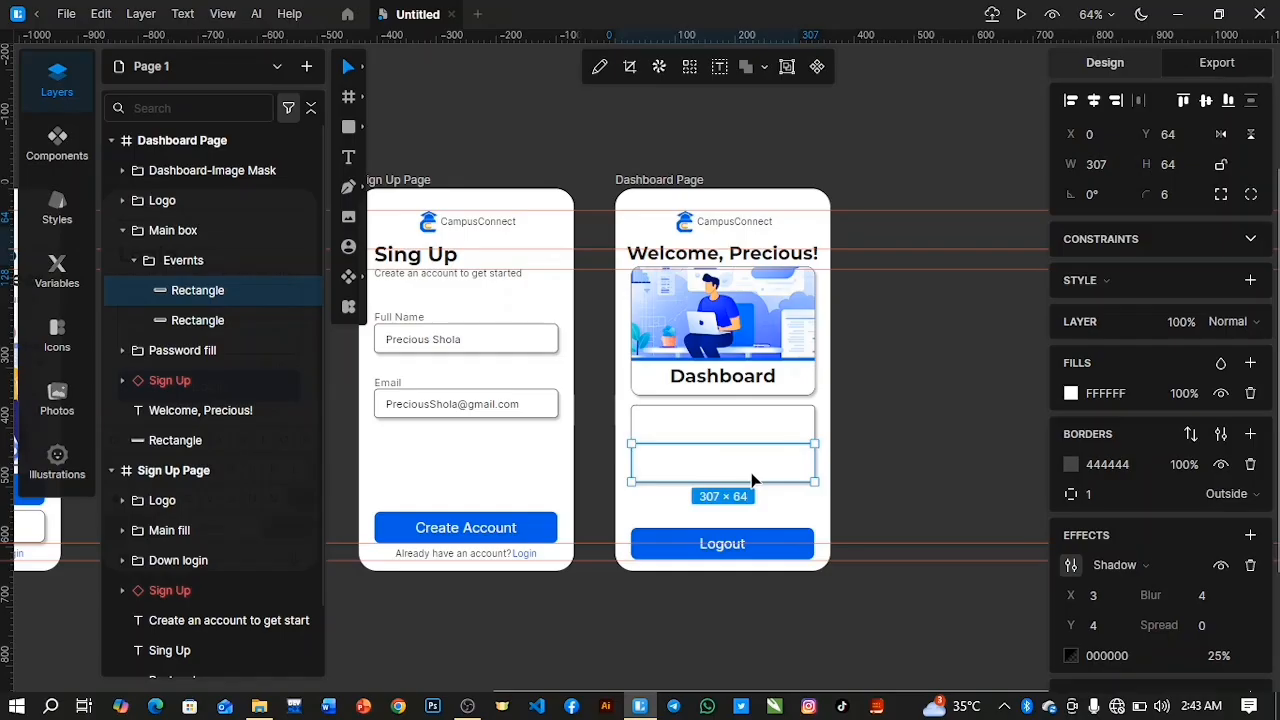
key(Down)
key(Down)
key(Down)
key(Down)
key(Down)
key(Down)
key(Down)
key(ctrl+d)
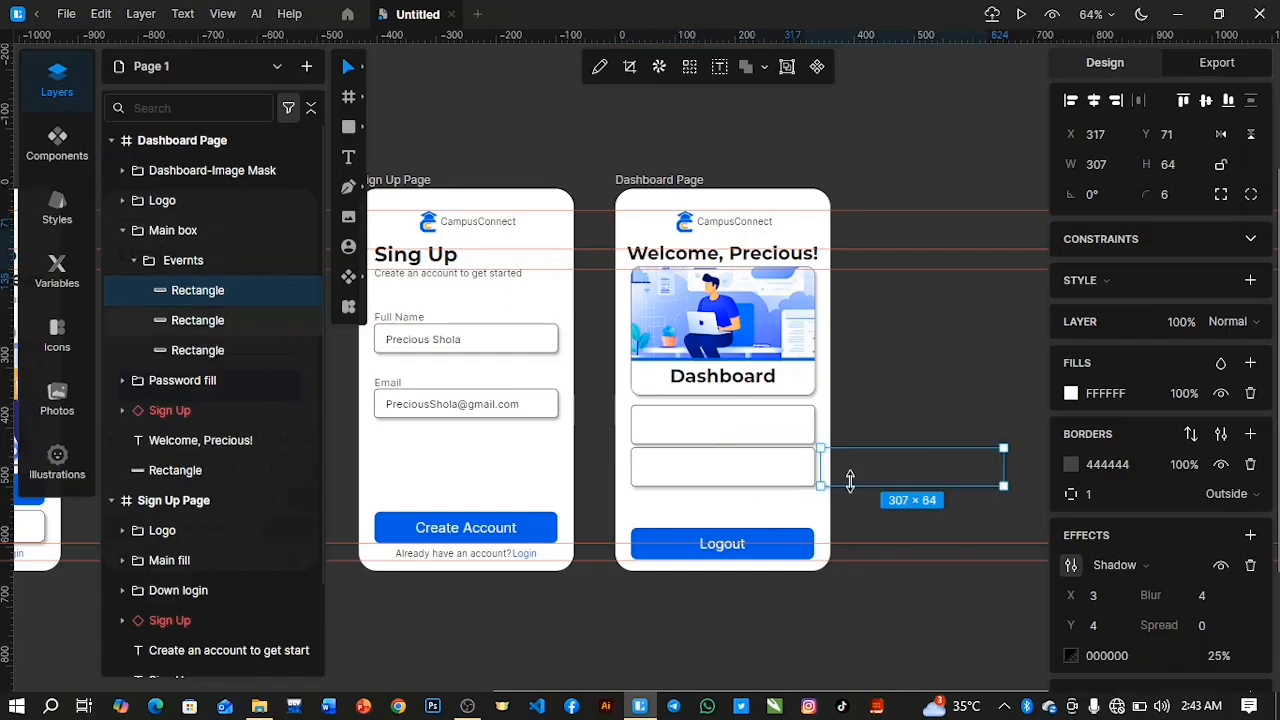
drag(863, 480, 670, 522)
drag(657, 527, 668, 542)
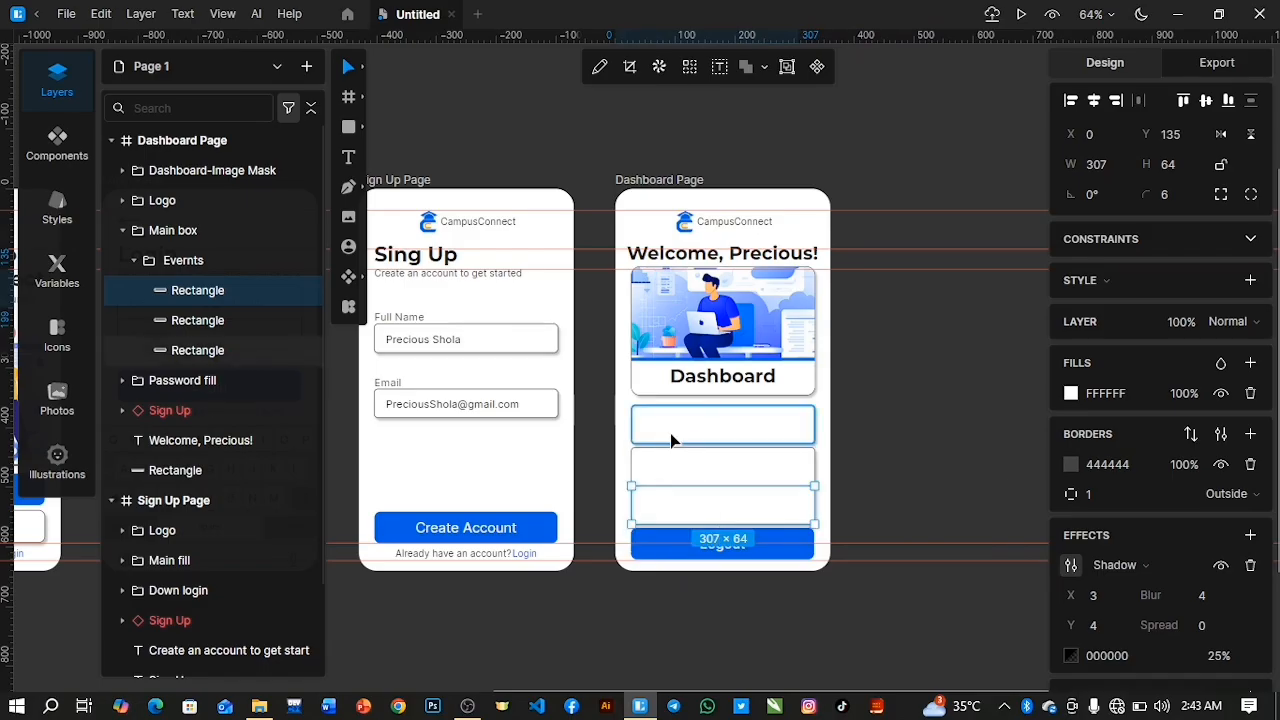
Distribute the three stacked content rectangles with equal vertical spacing.
shift+click(250, 350)
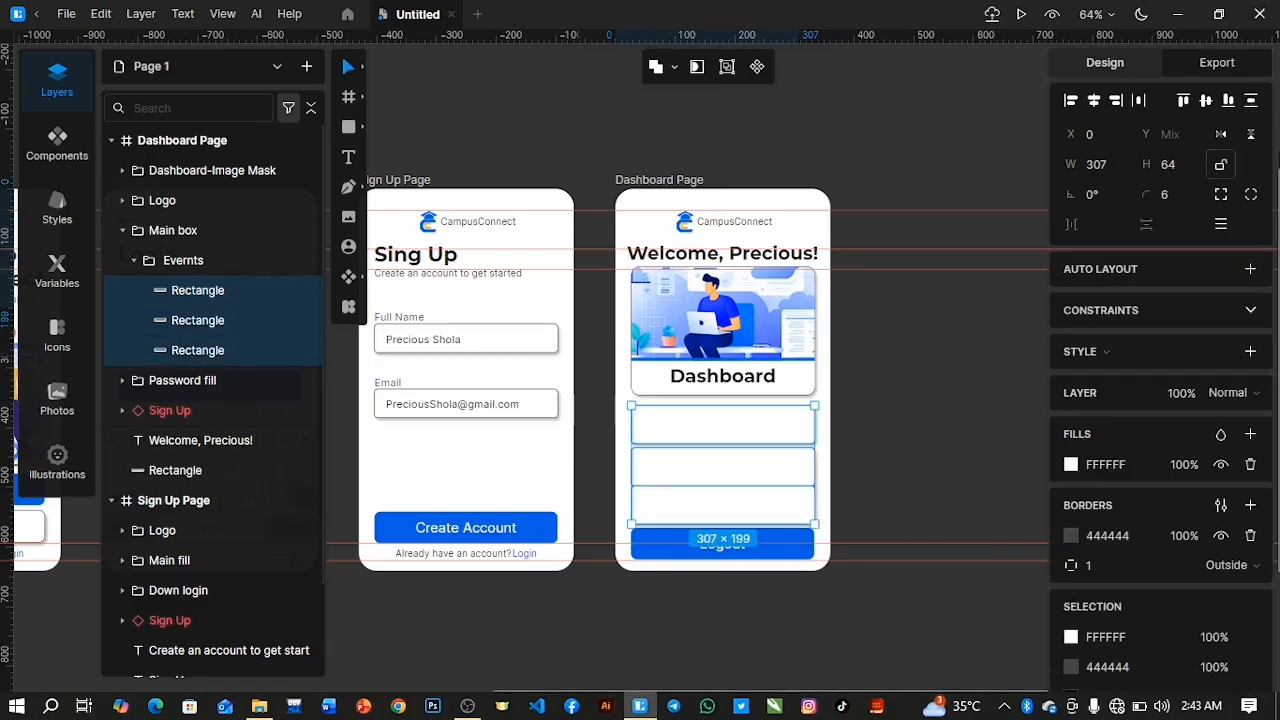
click(1250, 106)
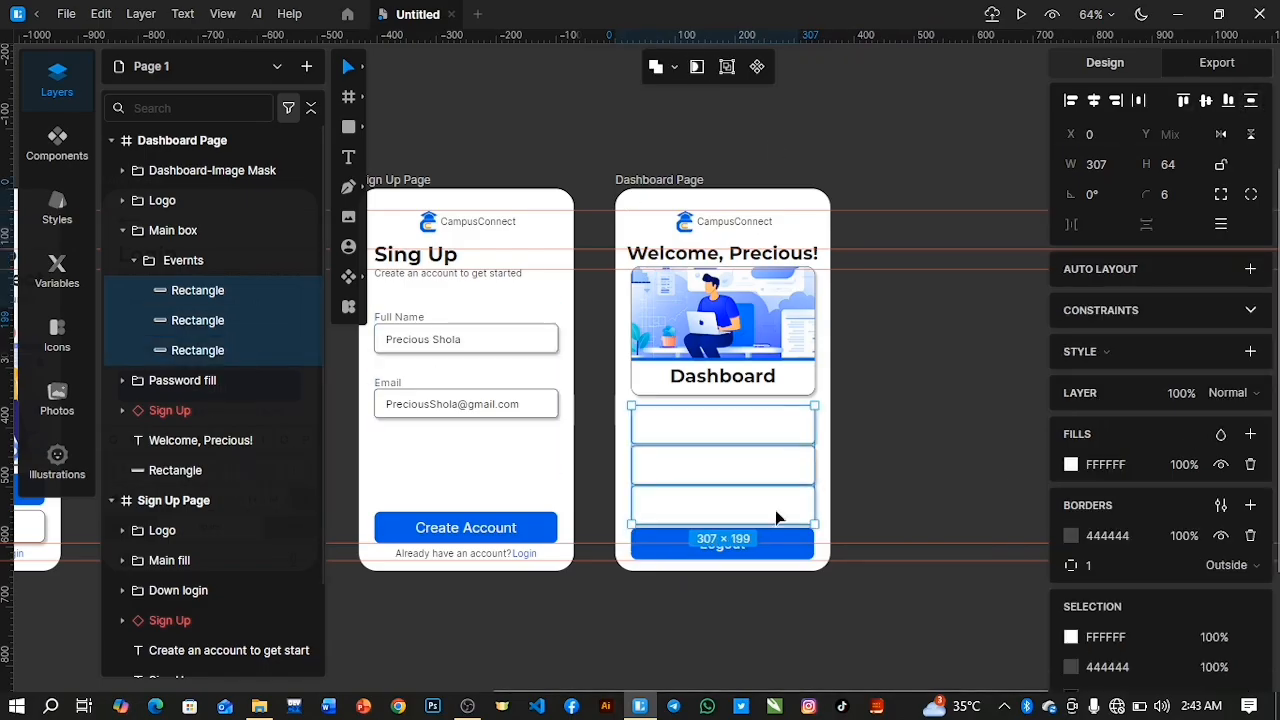
click(838, 462)
click(737, 434)
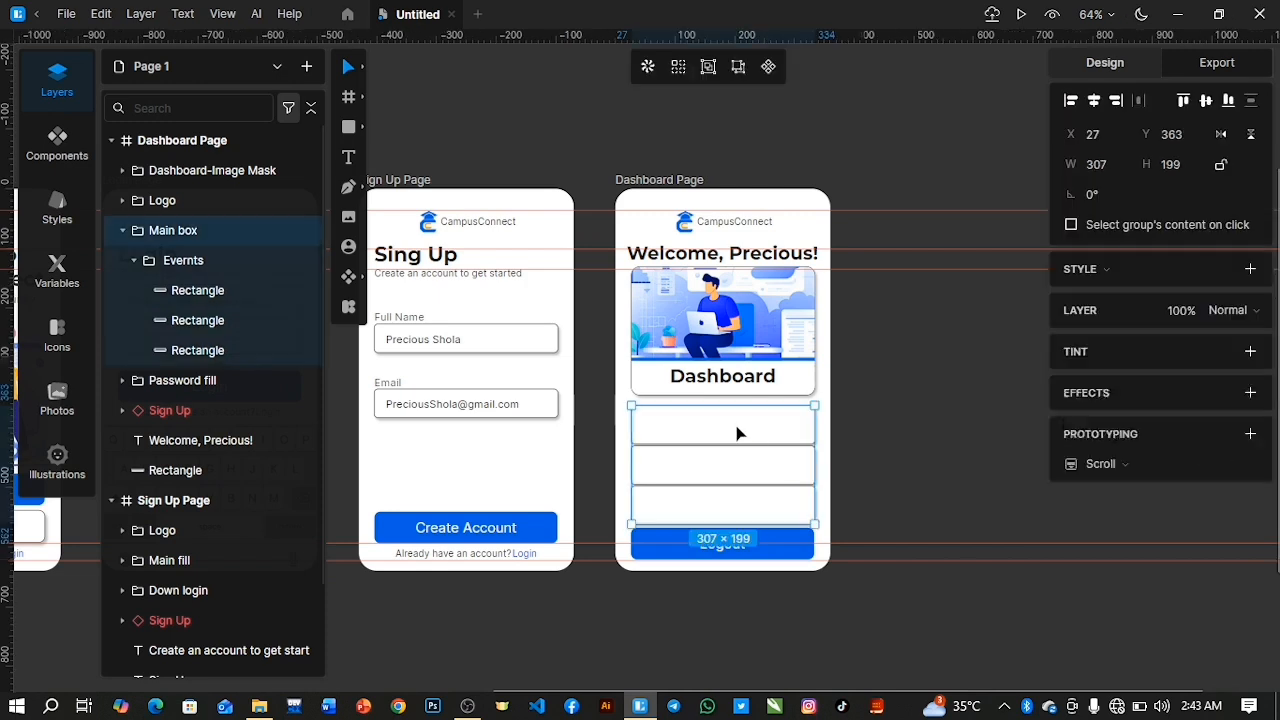
Widen the gaps between the content boxes by nudging the lowest box down and the middle box to Y 73.
click(238, 298)
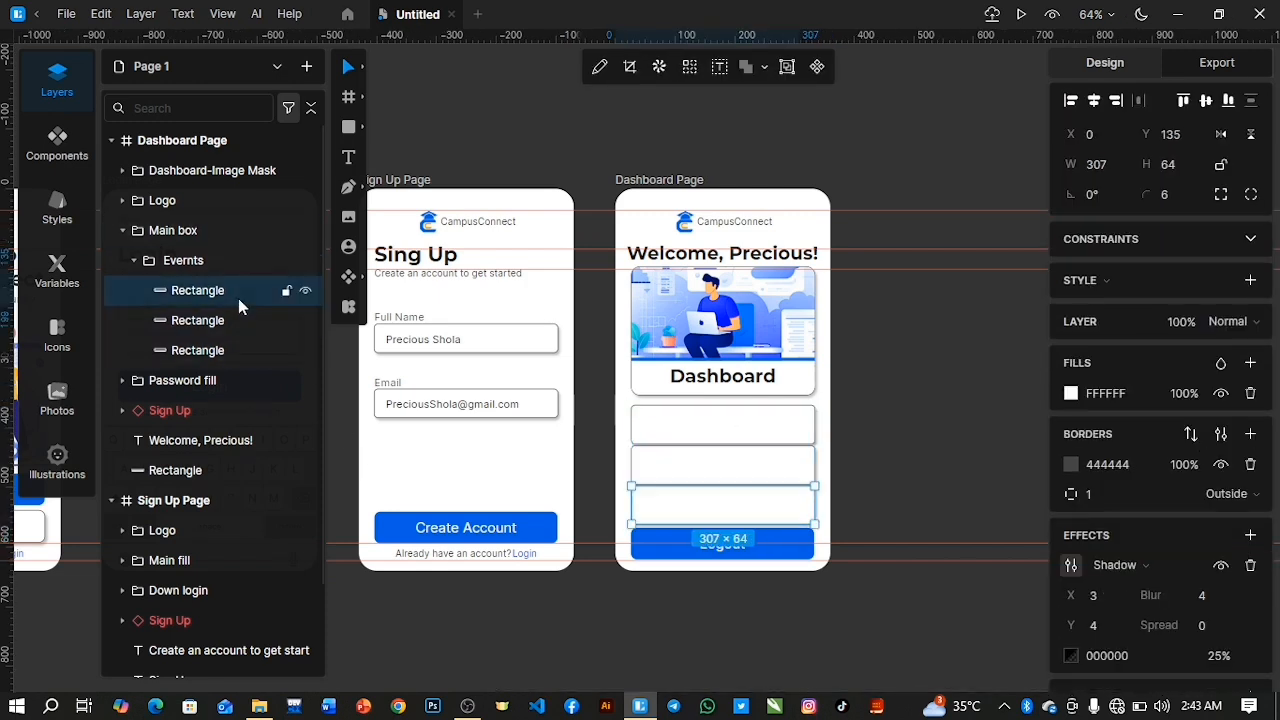
key(Down)
key(Down)
key(Down)
key(Down)
key(Down)
key(Down)
key(Down)
key(Down)
key(Down)
key(Down)
key(Down)
key(Down)
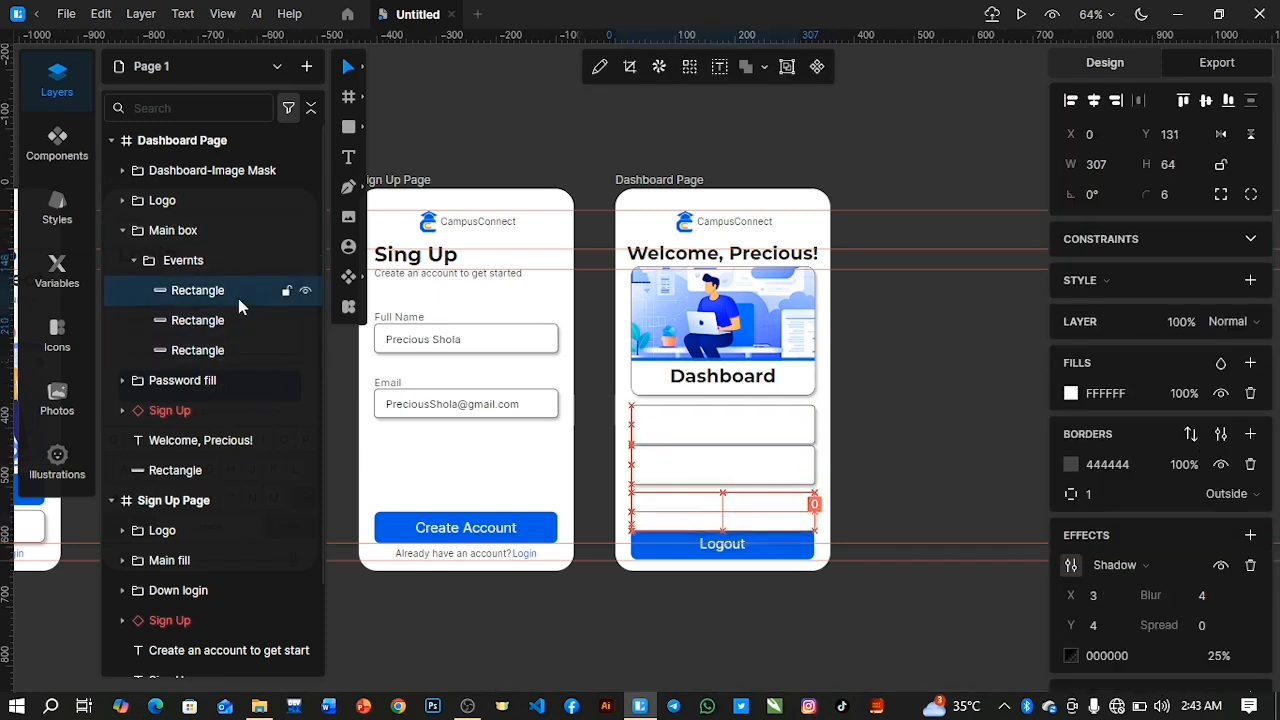
click(228, 316)
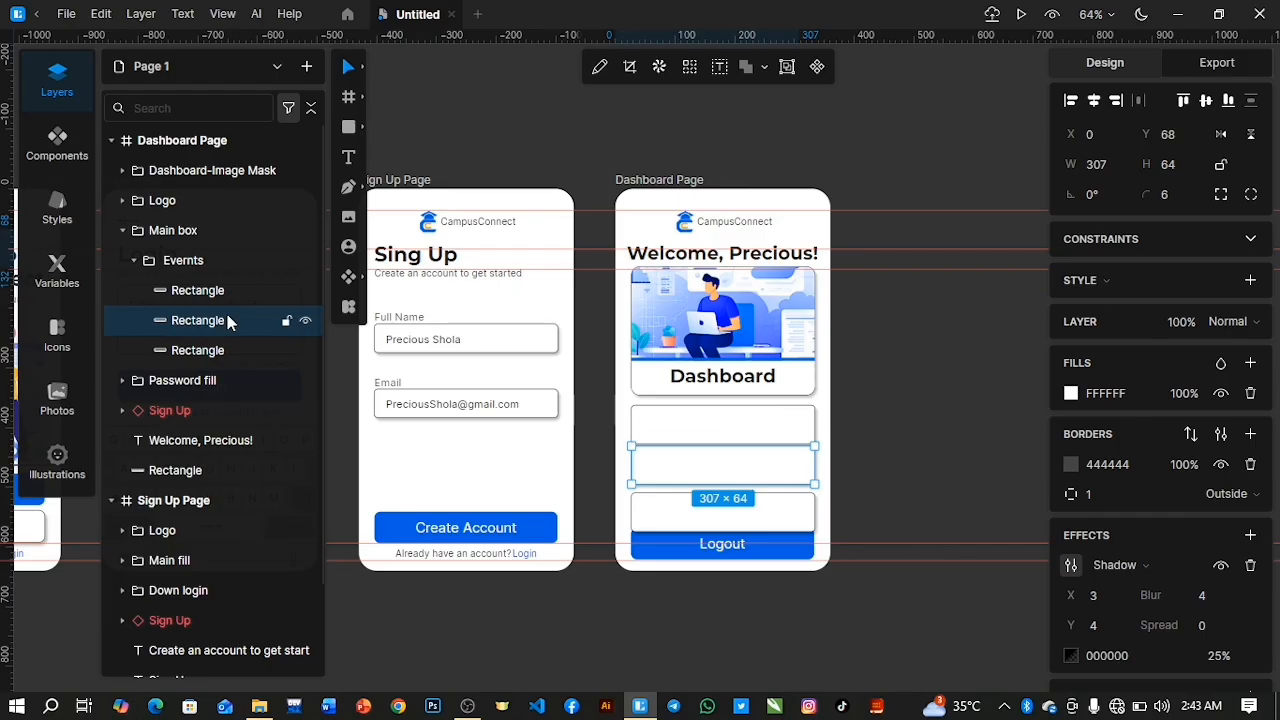
click(206, 353)
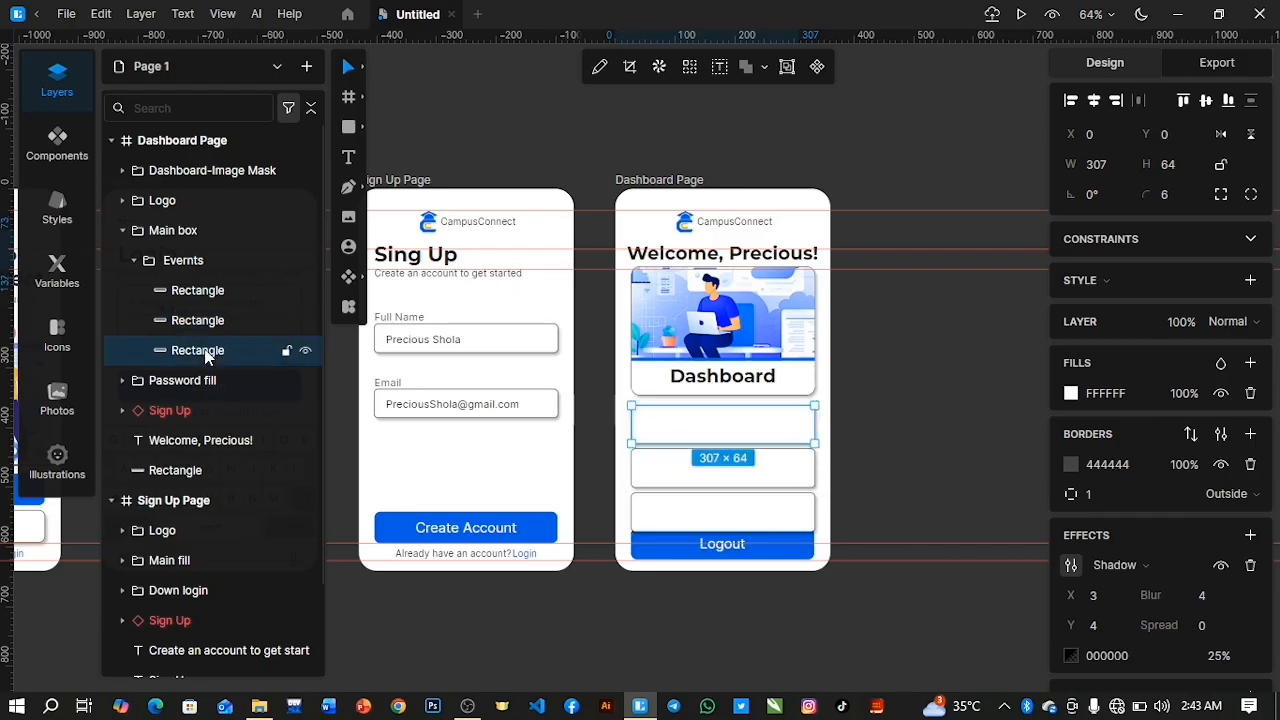
click(201, 323)
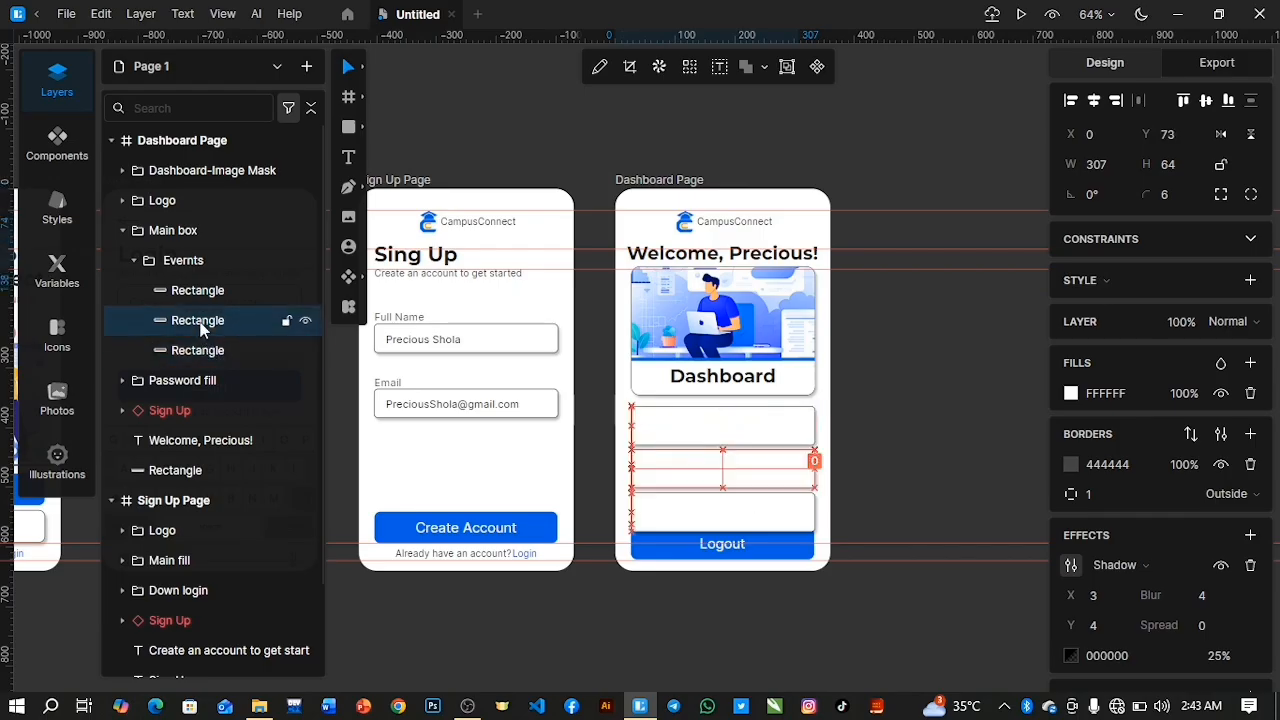
Select all three content rectangles in the Evernts group and even out their vertical spacing again.
click(191, 289)
shift+click(191, 350)
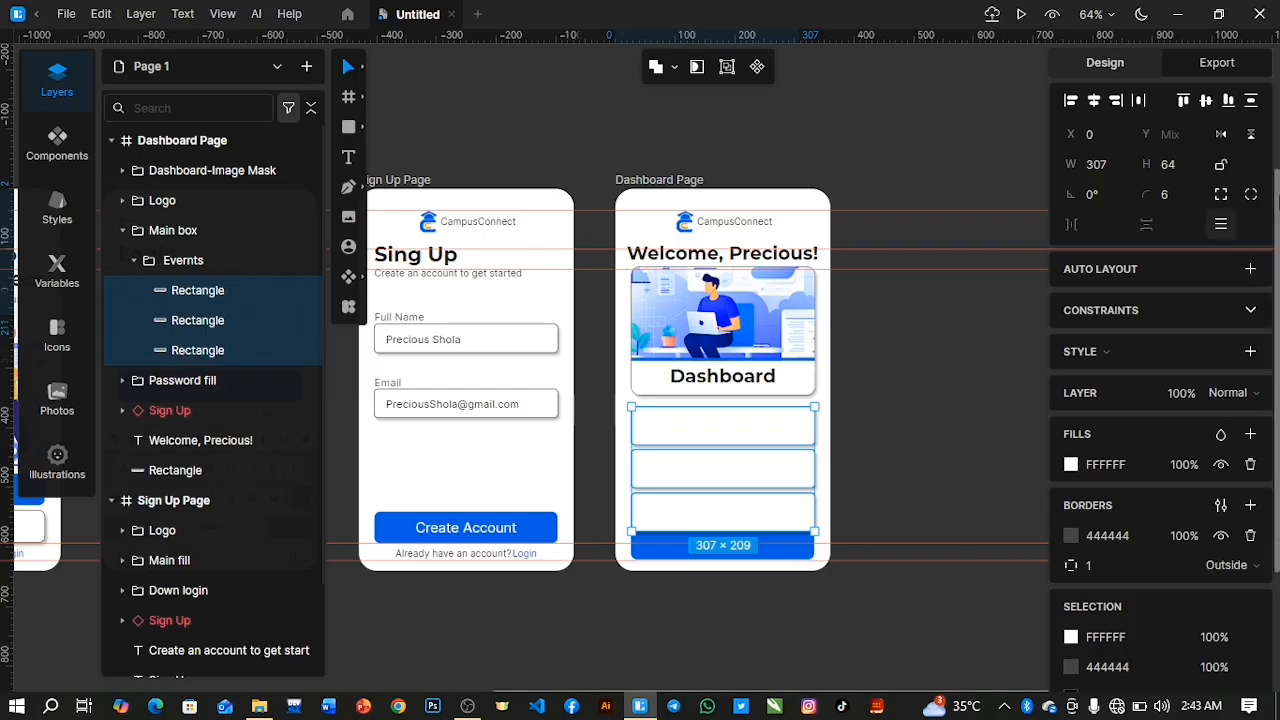
click(1254, 107)
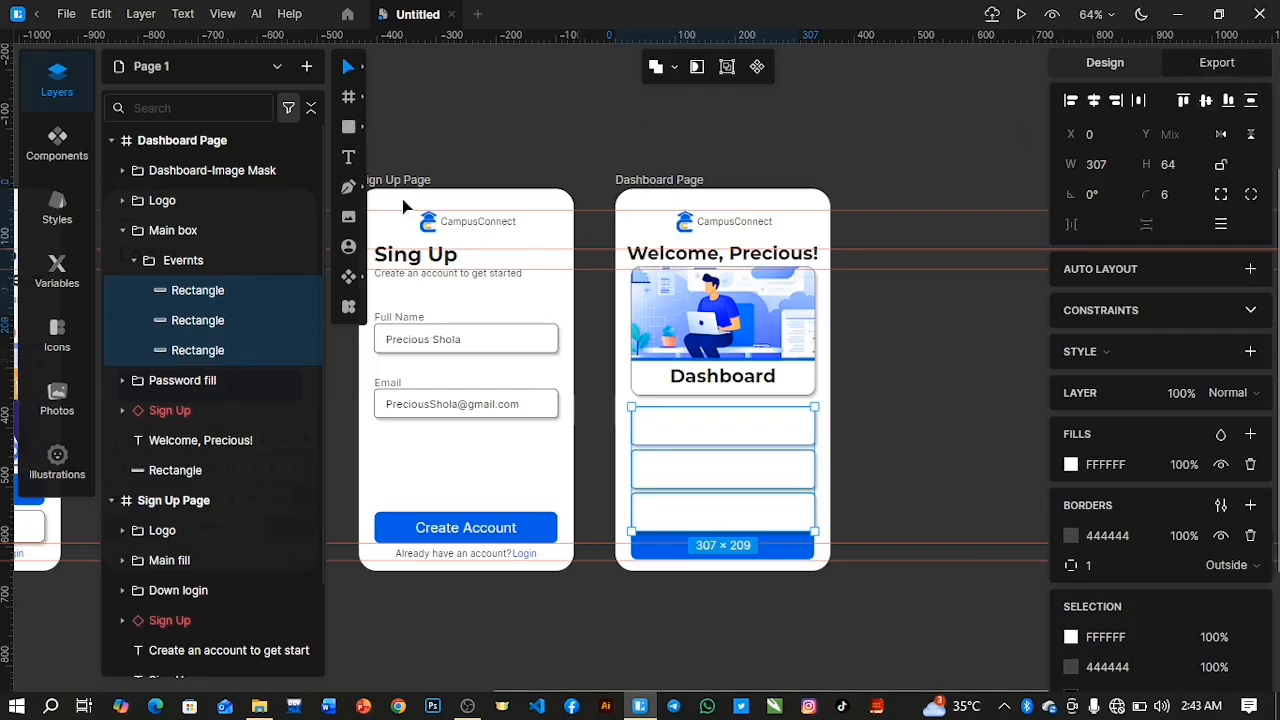
Collapse the Evernts group and nudge it up to Y -12 so it clears the Logout button.
click(134, 260)
click(183, 262)
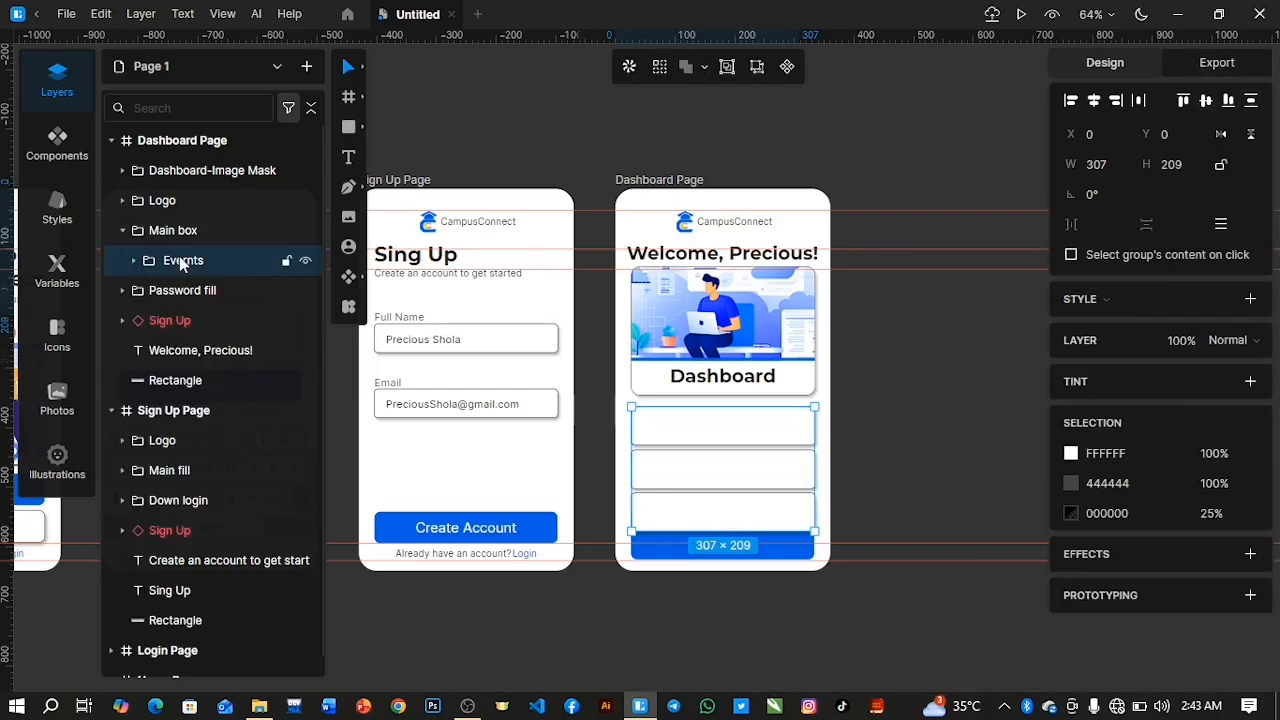
key(Up)
key(Up)
key(Up)
key(Up)
key(Up)
key(Up)
key(Up)
key(Up)
key(Up)
key(Up)
key(Up)
key(Up)
key(Up)
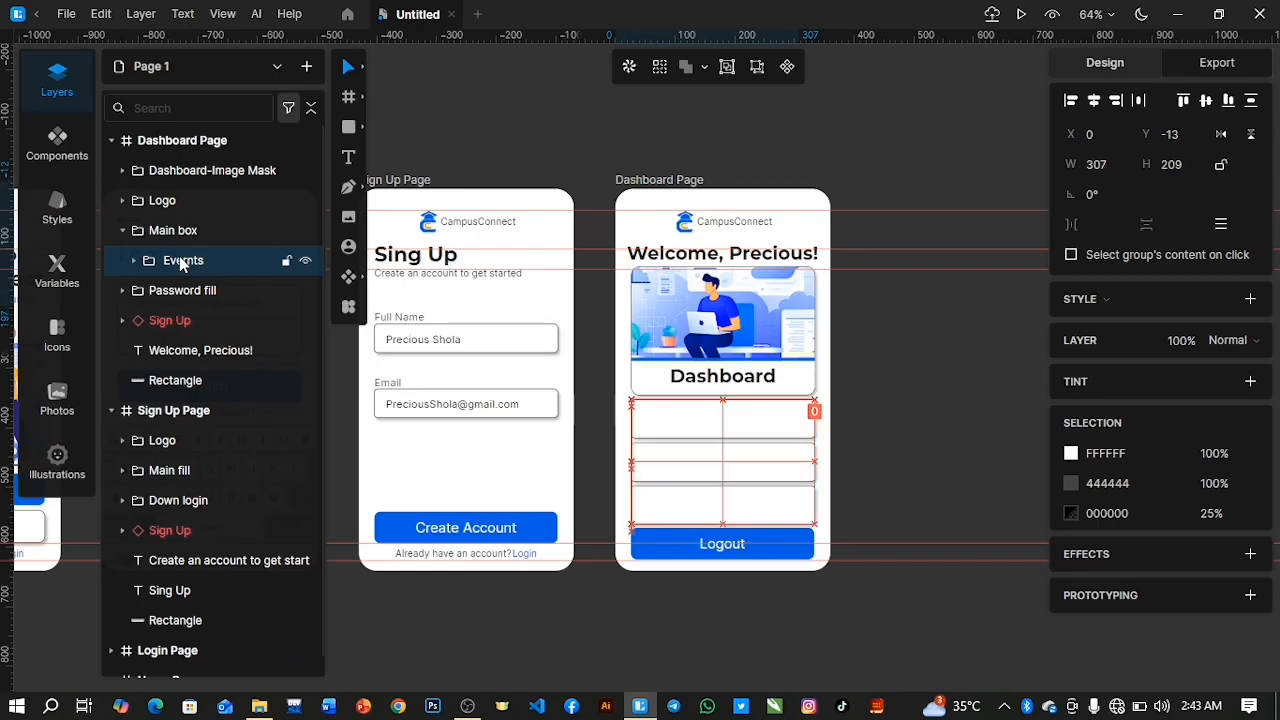
key(Down)
key(Down)
click(958, 470)
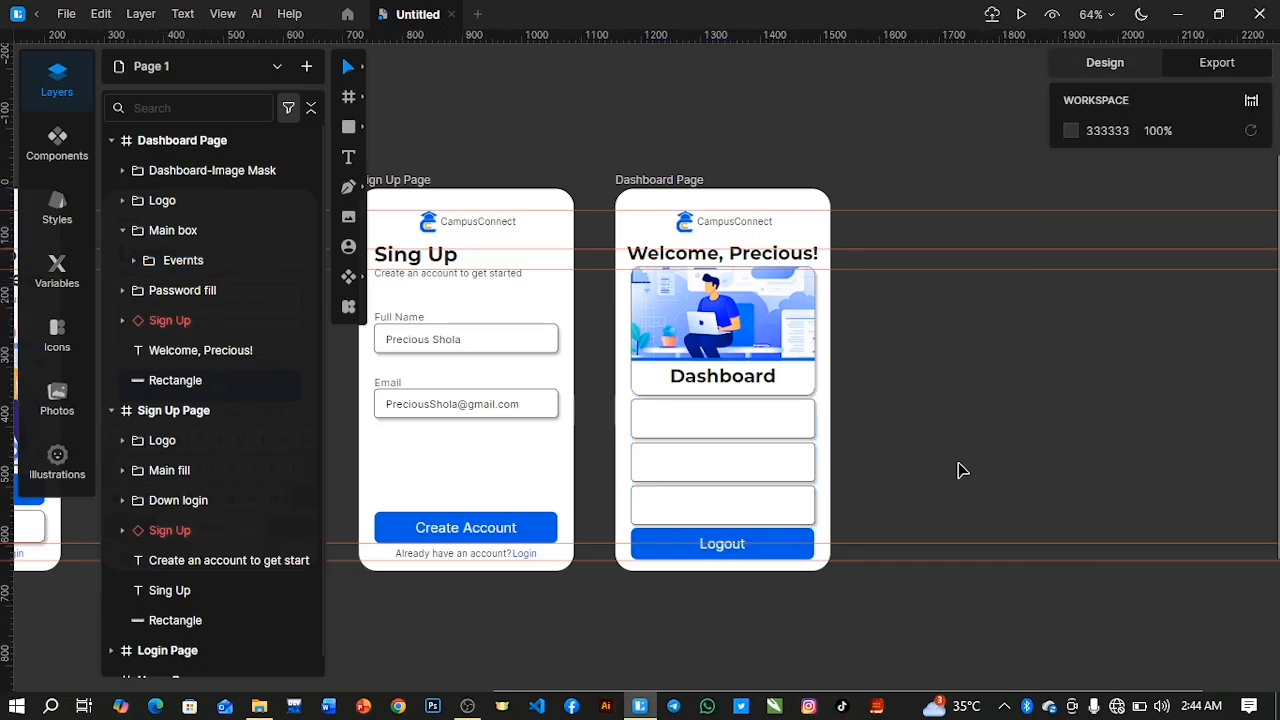
Add two vertical guides across the Dashboard Page, just inside the start of the content boxes.
drag(8, 356, 641, 443)
drag(5, 362, 673, 427)
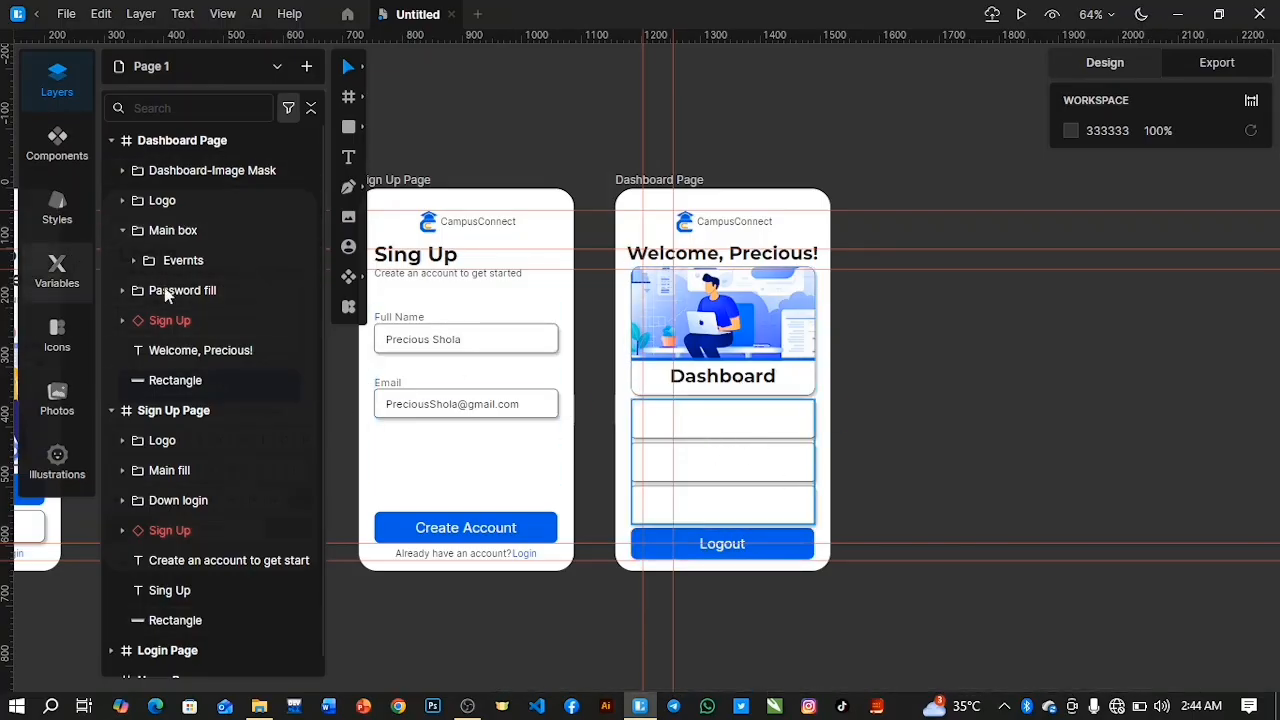
Ungroup the Evernts group so its three rectangles sit directly inside Main box.
click(134, 261)
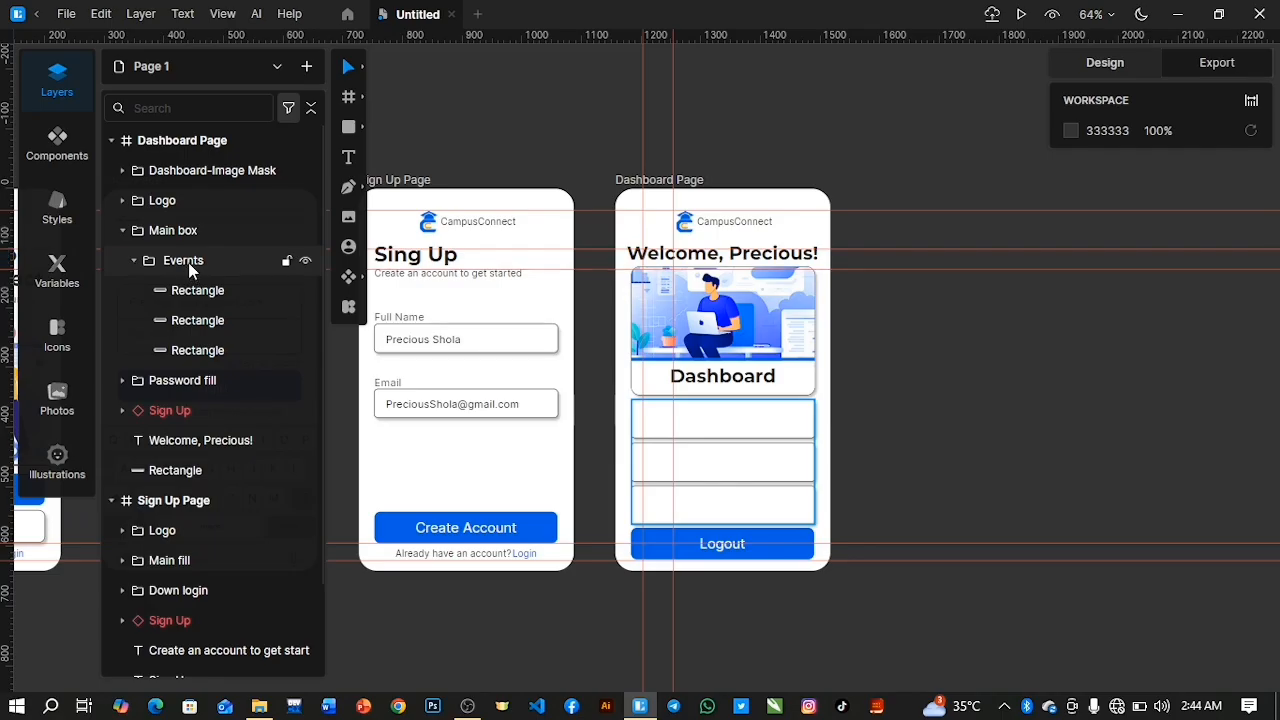
click(177, 258)
right_click(177, 258)
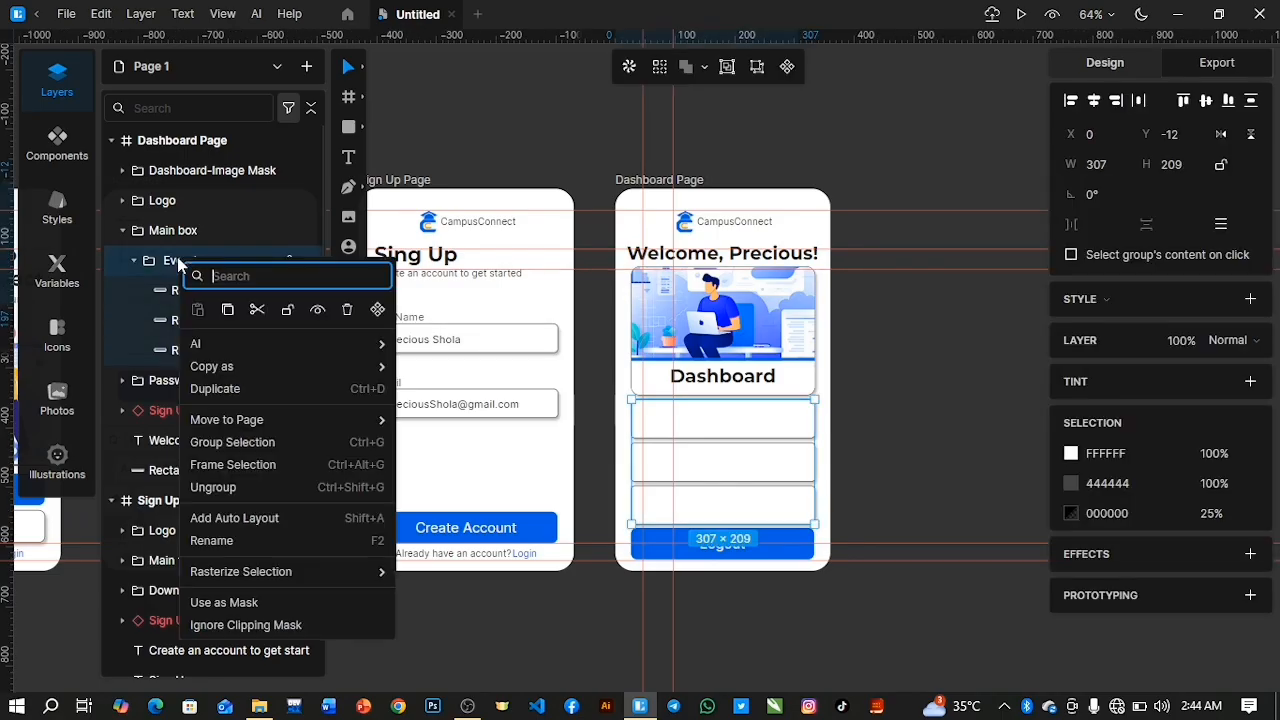
click(176, 263)
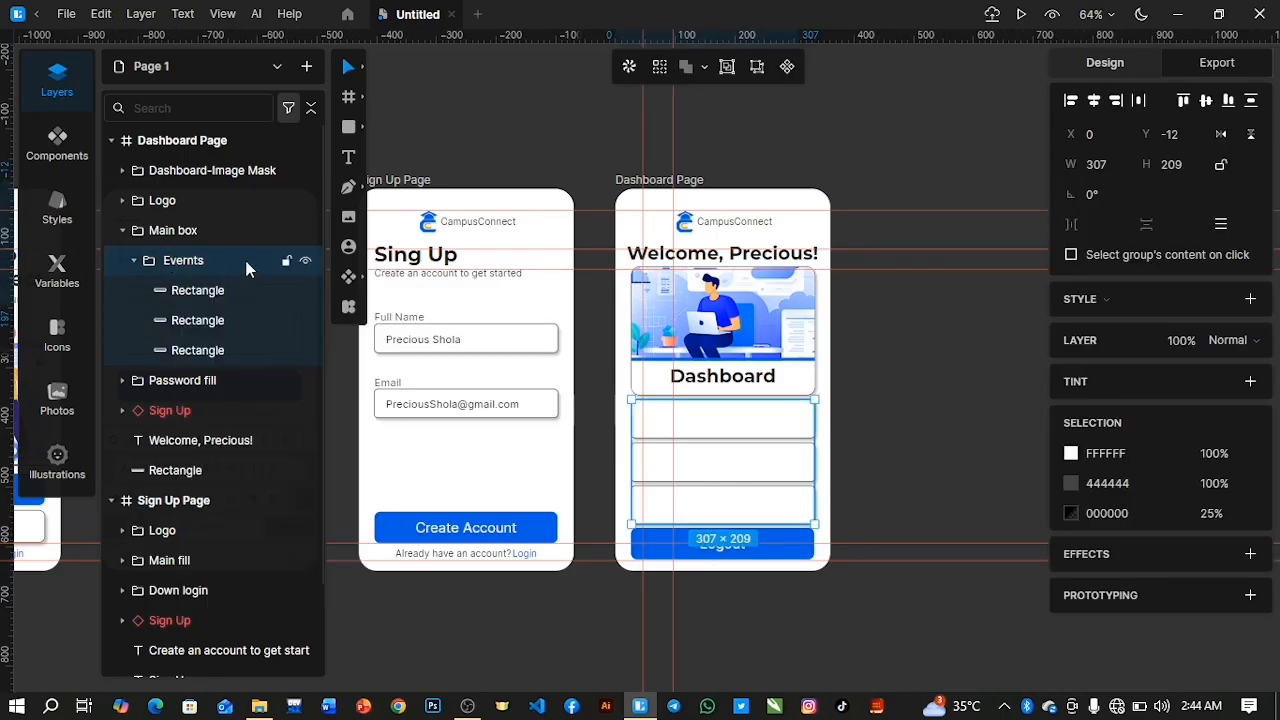
right_click(212, 270)
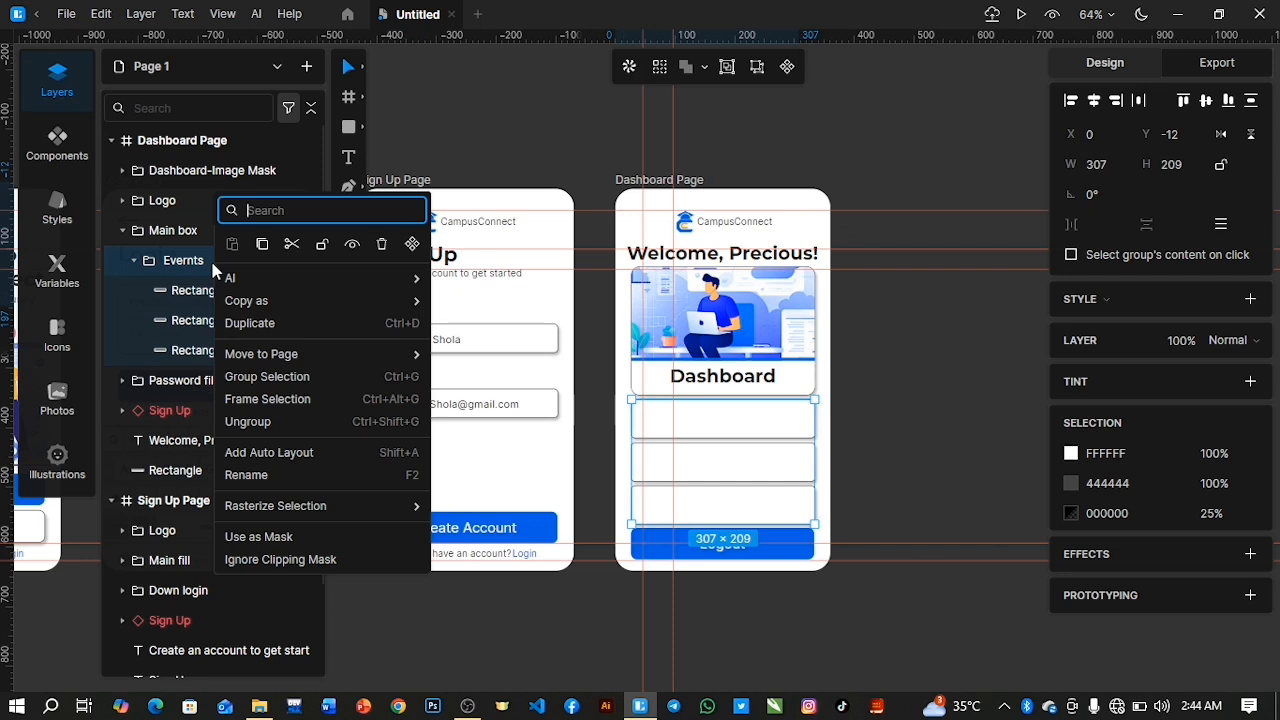
click(250, 421)
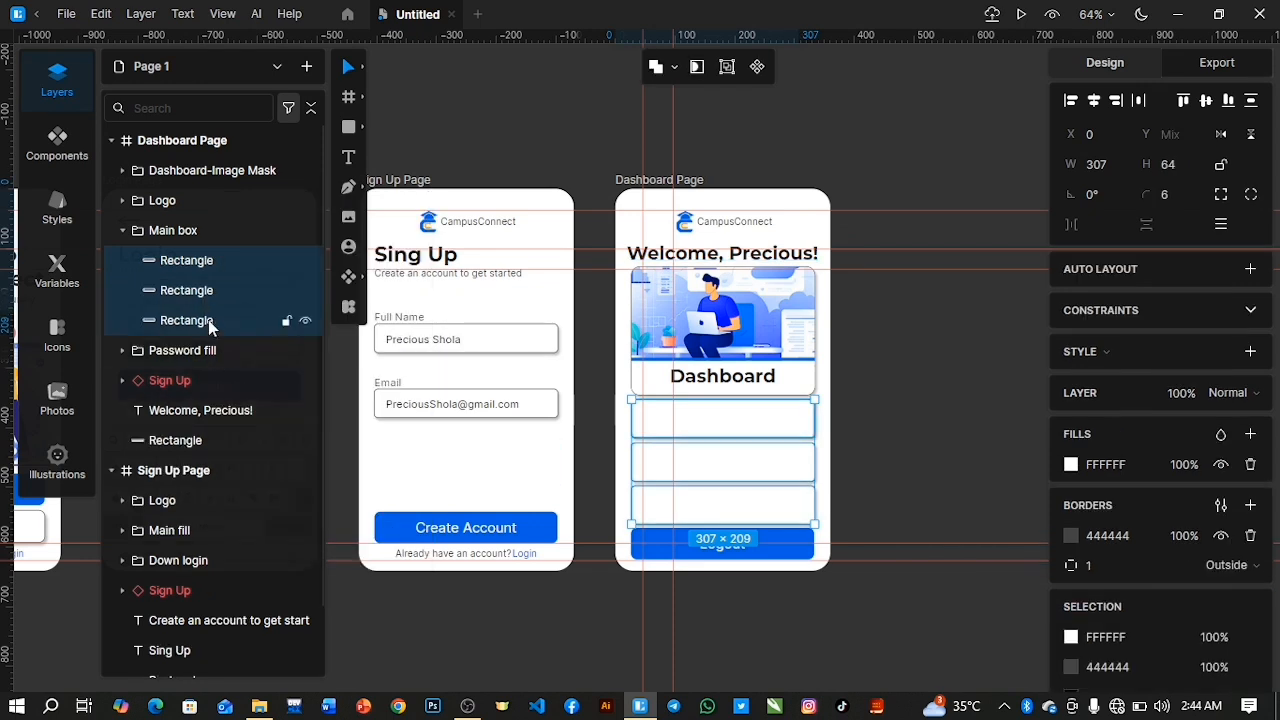
Reorder the three rectangles in the Main box group so their layers follow the boxes' top-to-bottom order on the Dashboard Page.
click(190, 260)
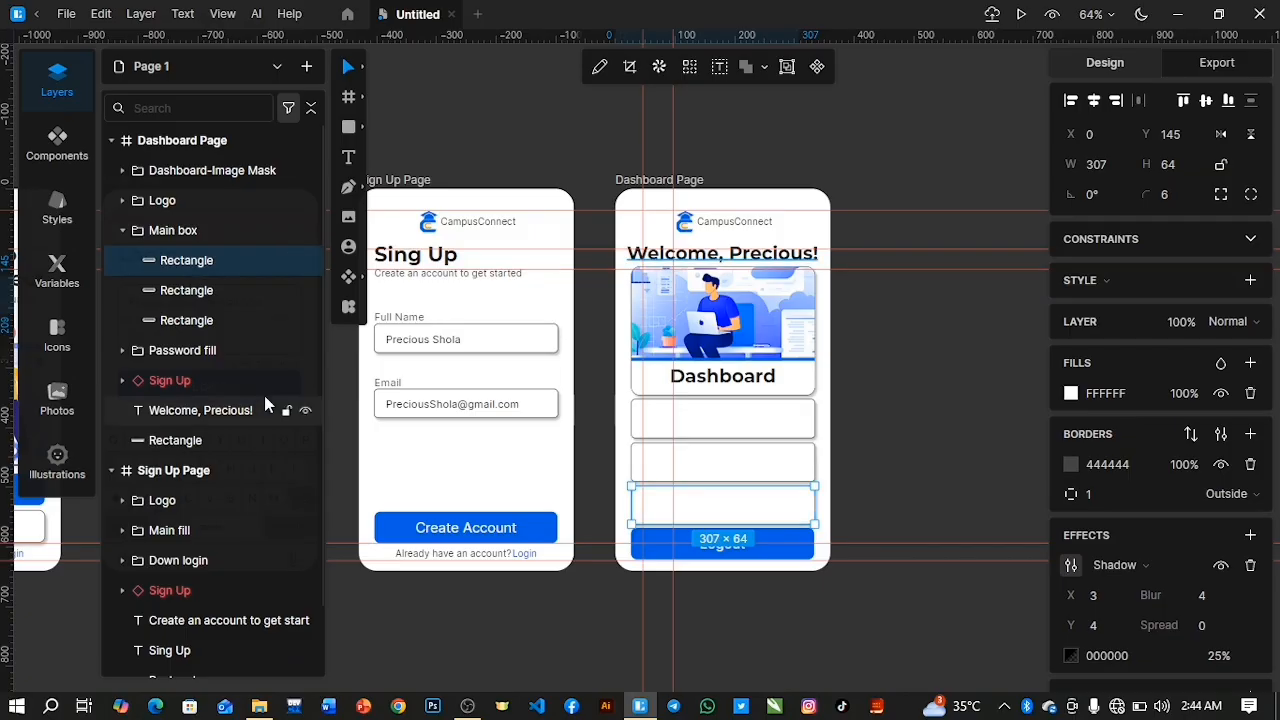
click(190, 322)
drag(190, 326, 190, 268)
click(185, 320)
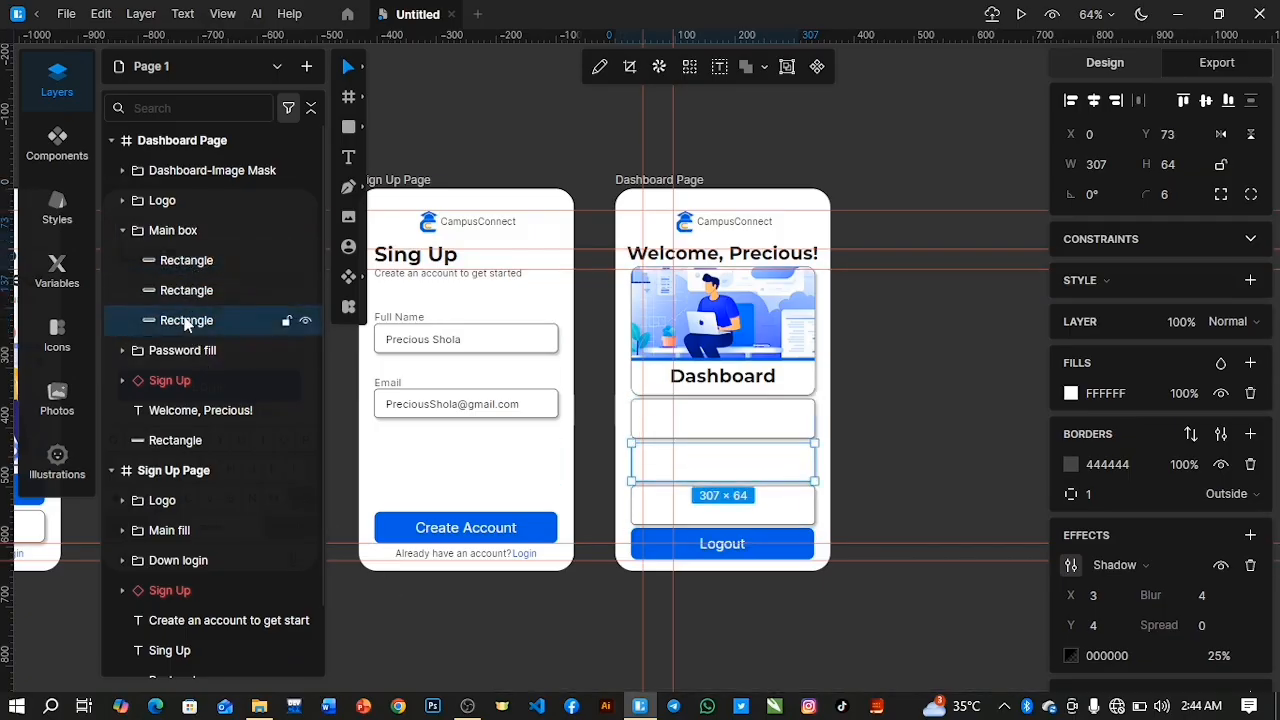
drag(187, 320, 188, 258)
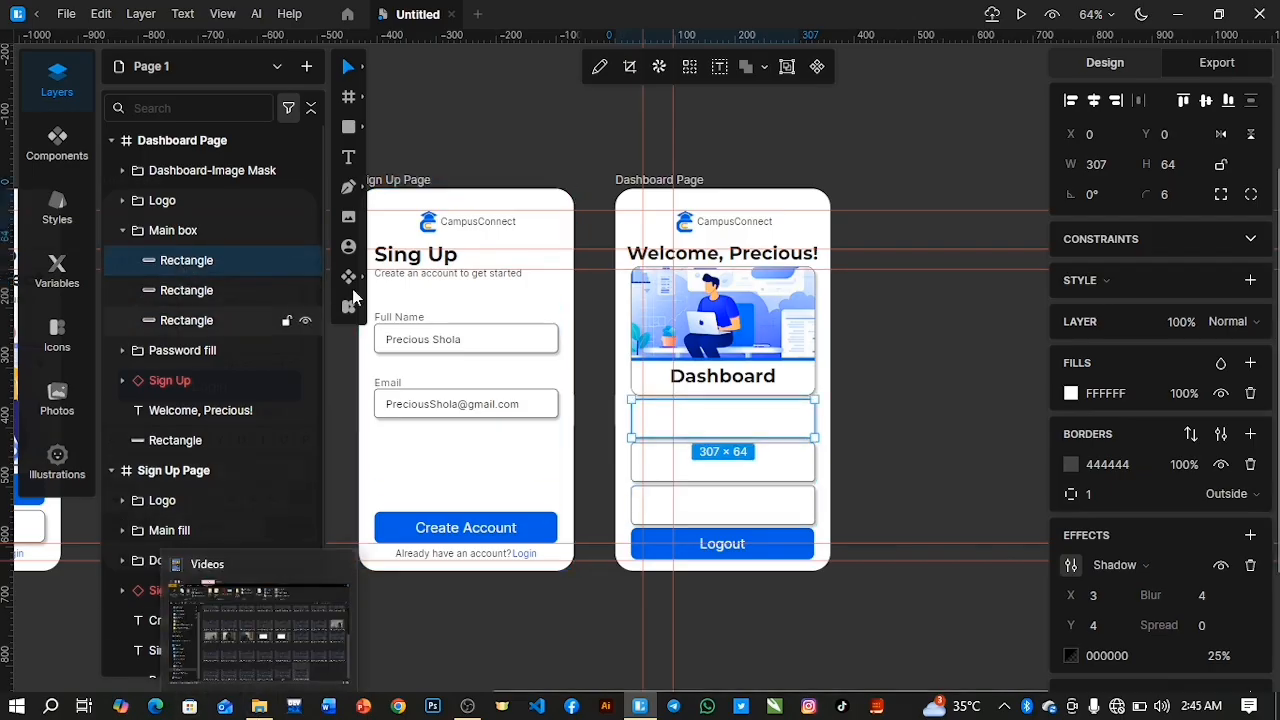
Place the Ann.-Icon image at about 51 × 51 between the two vertical guides in the first content box.
click(349, 218)
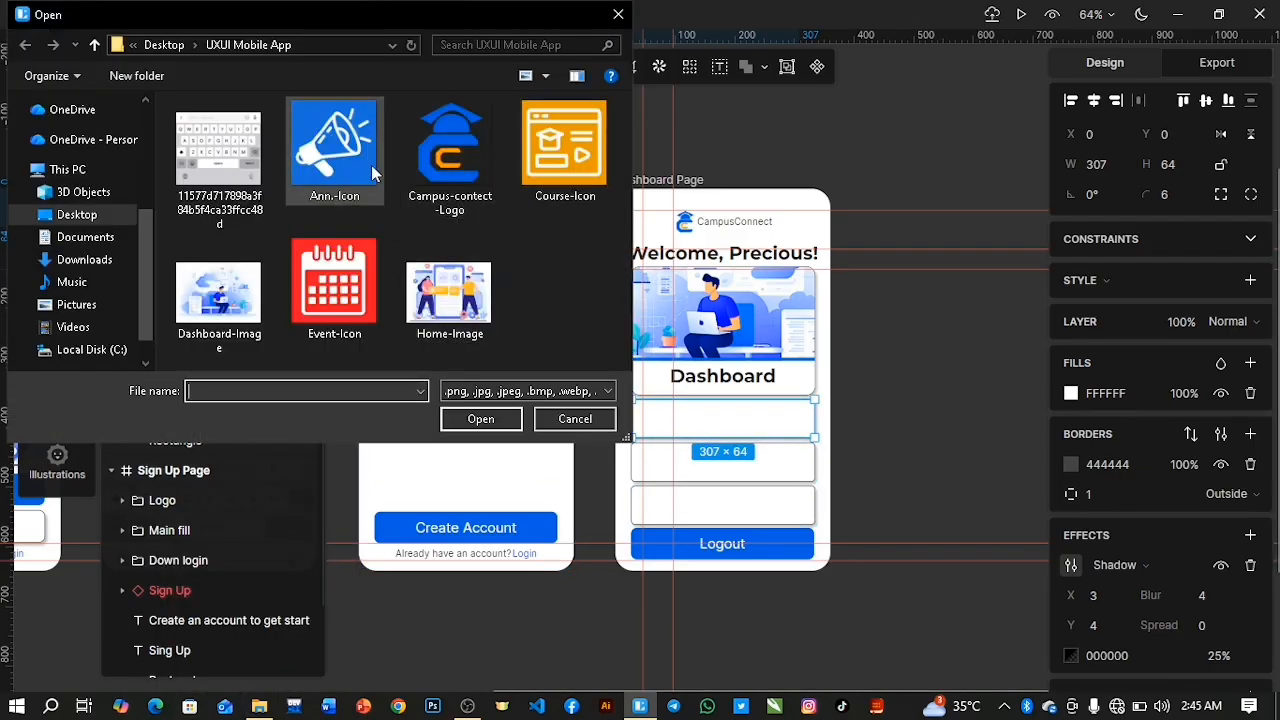
click(370, 172)
click(470, 419)
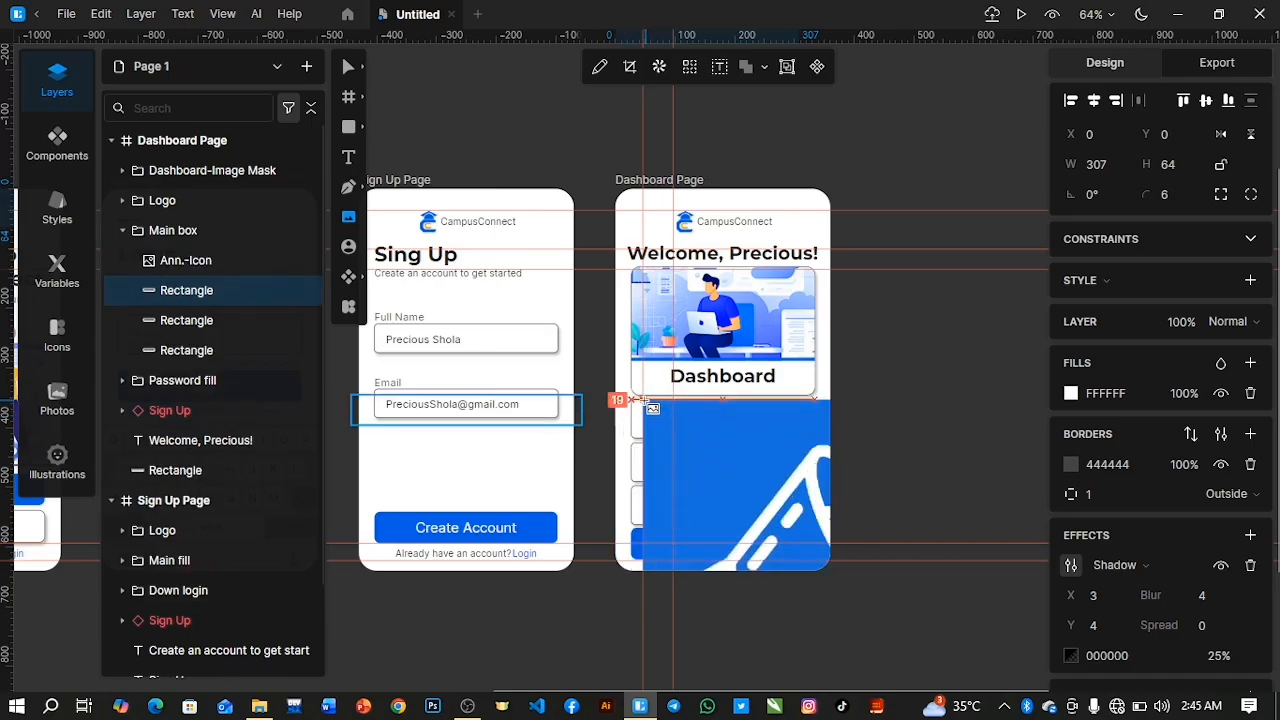
drag(646, 402, 668, 428)
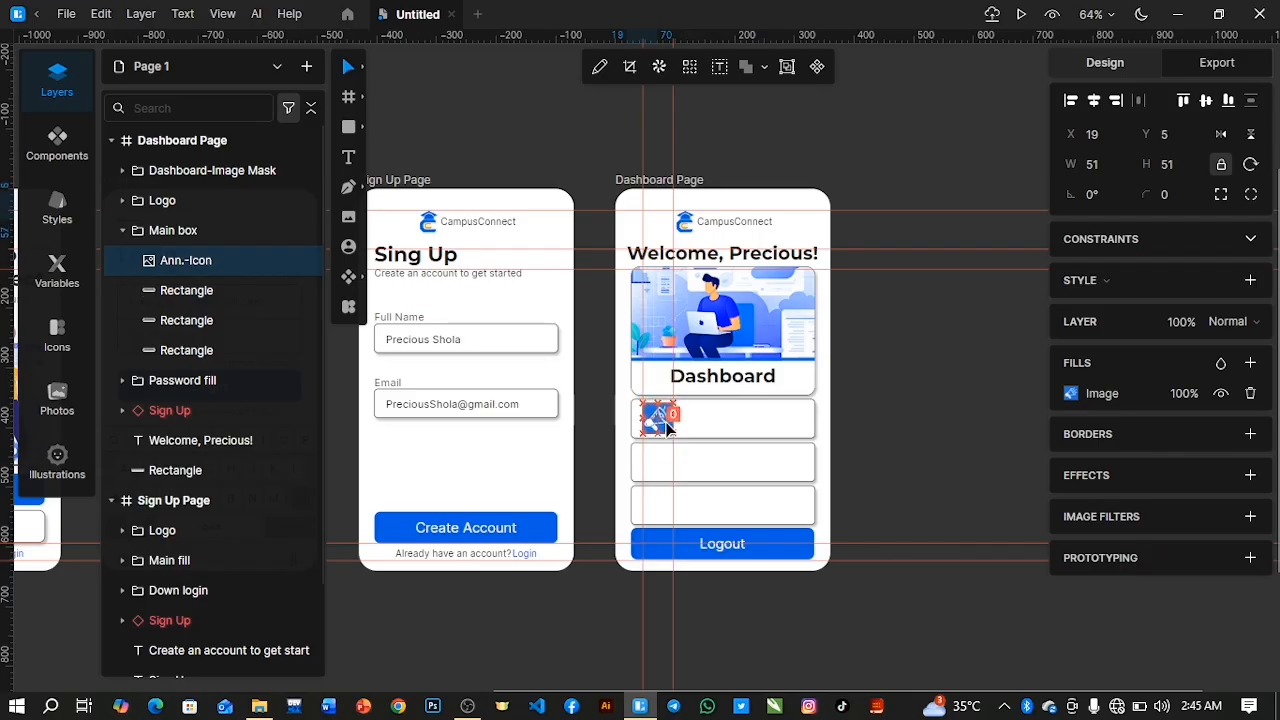
Give the announcement icon a corner radius of 4 and centre it vertically with the first content box.
scroll(668, 426, up, 5)
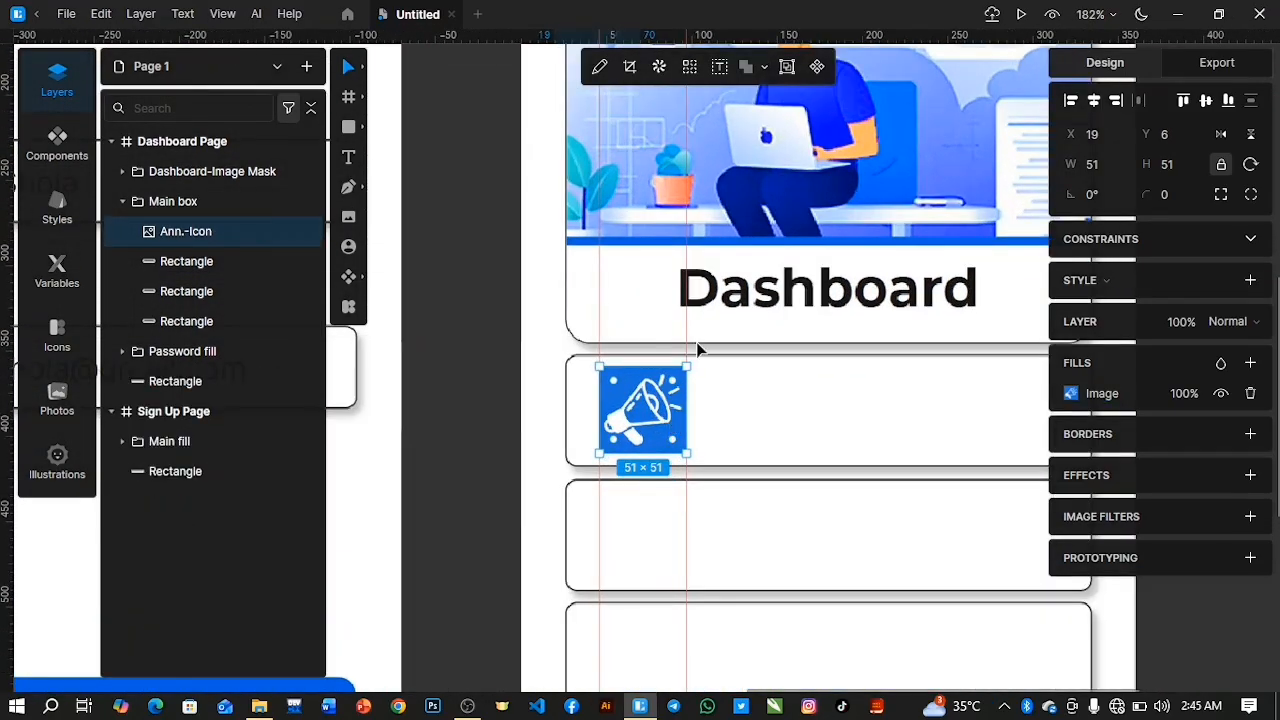
drag(1146, 194, 1142, 177)
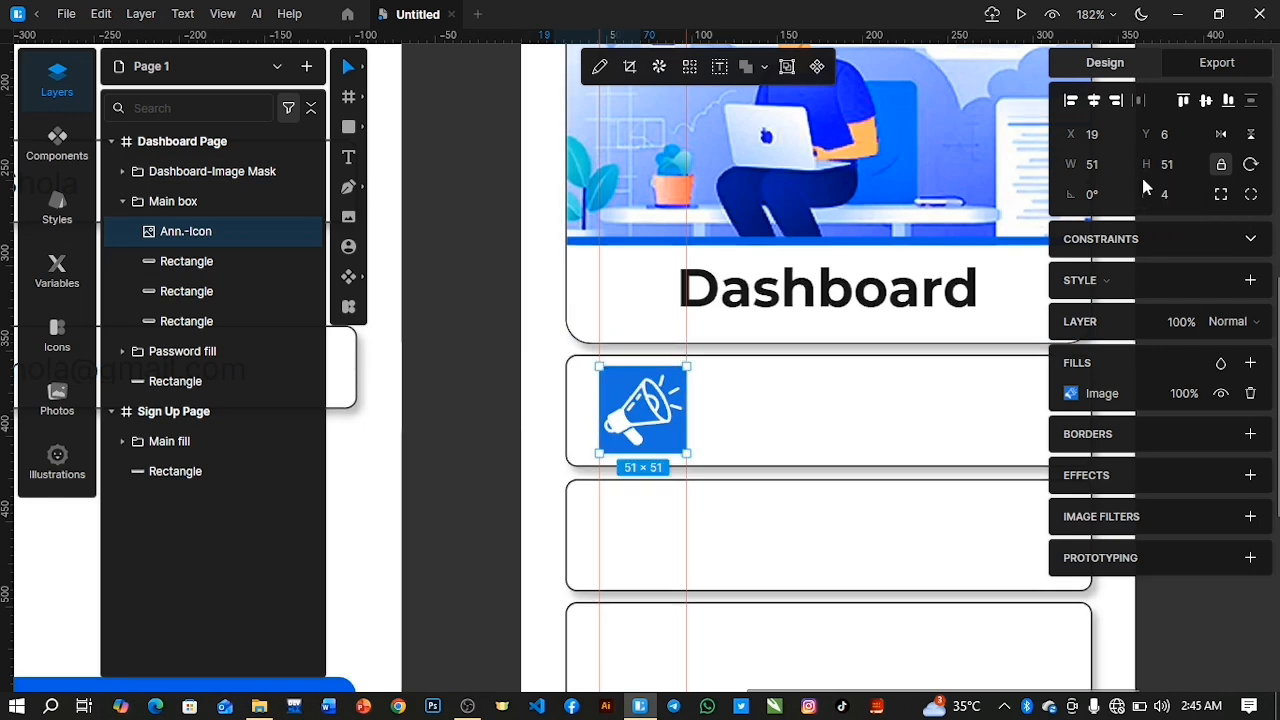
shift+click(205, 259)
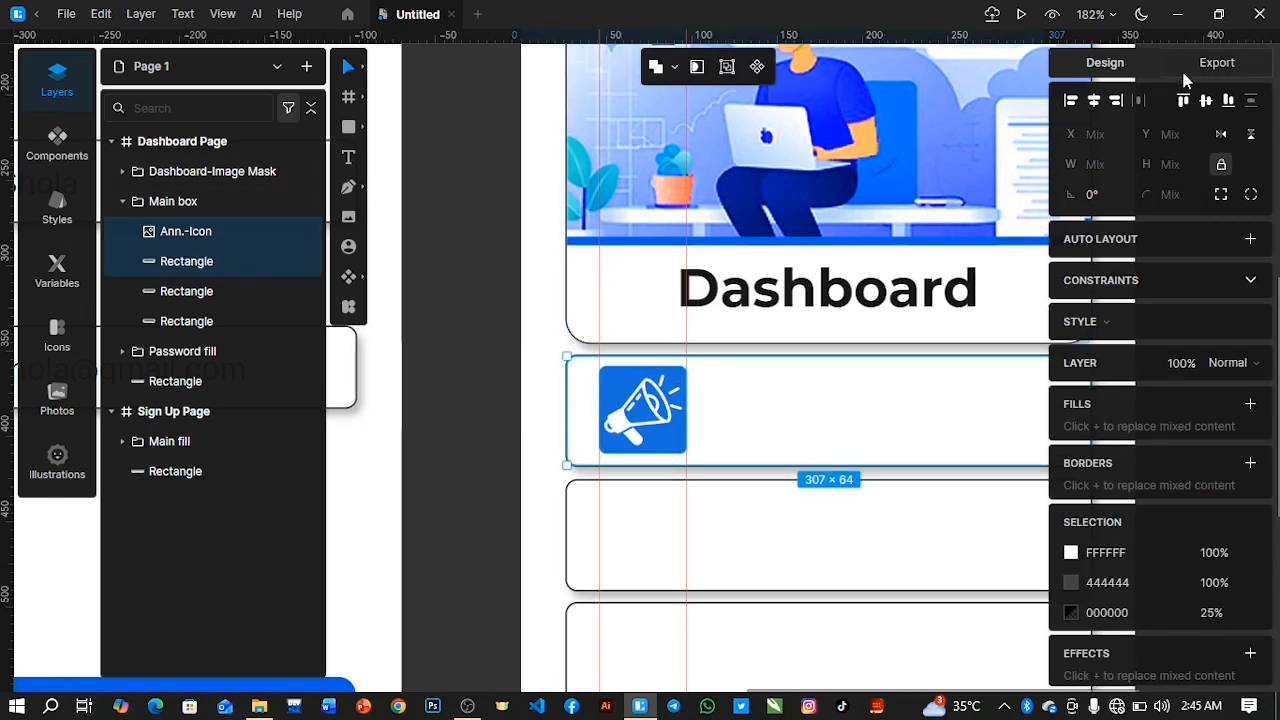
click(1206, 101)
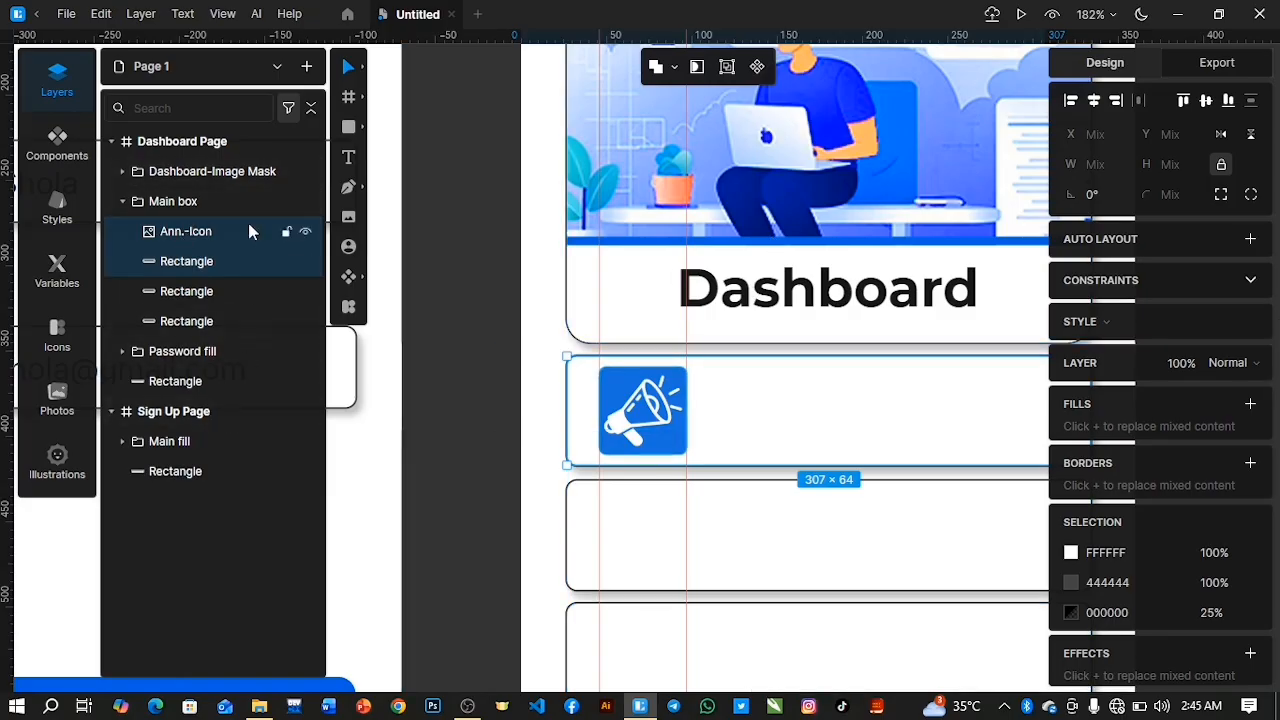
Duplicate the Dashboard title into the Main box group and place the copy beside the announcement icon at X 79, Y 6.
click(121, 172)
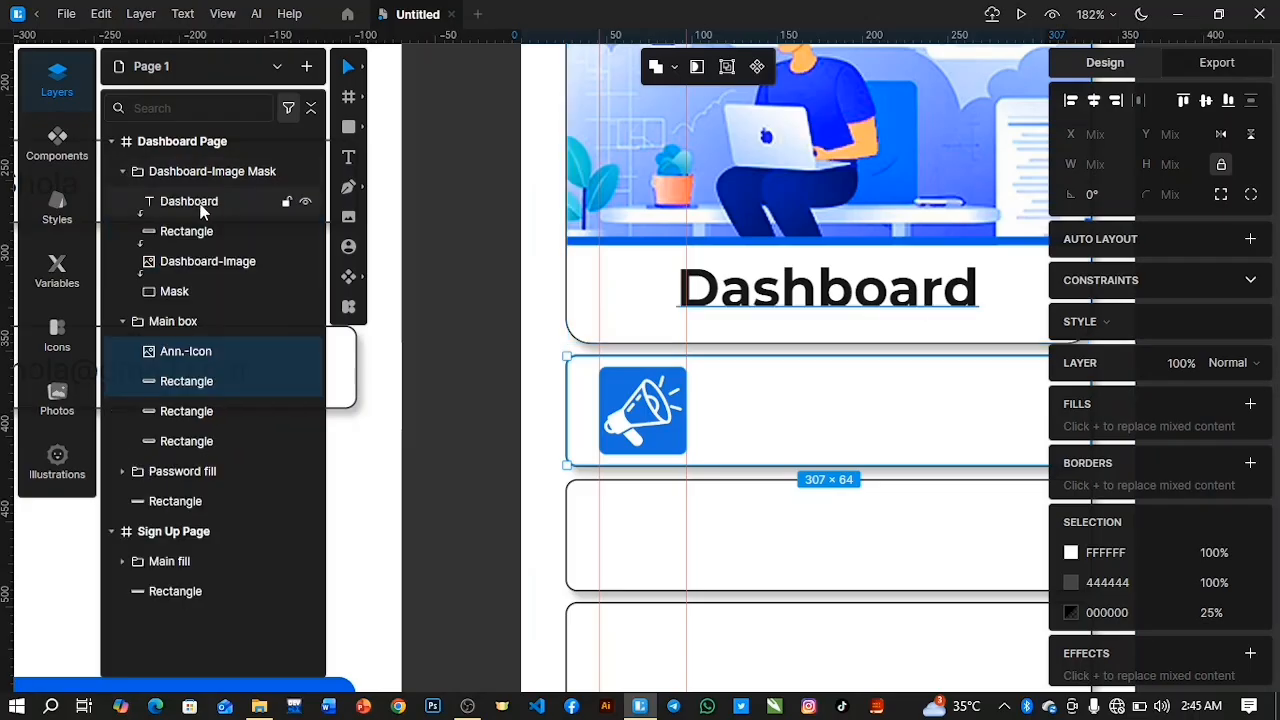
click(200, 205)
key(ctrl+d)
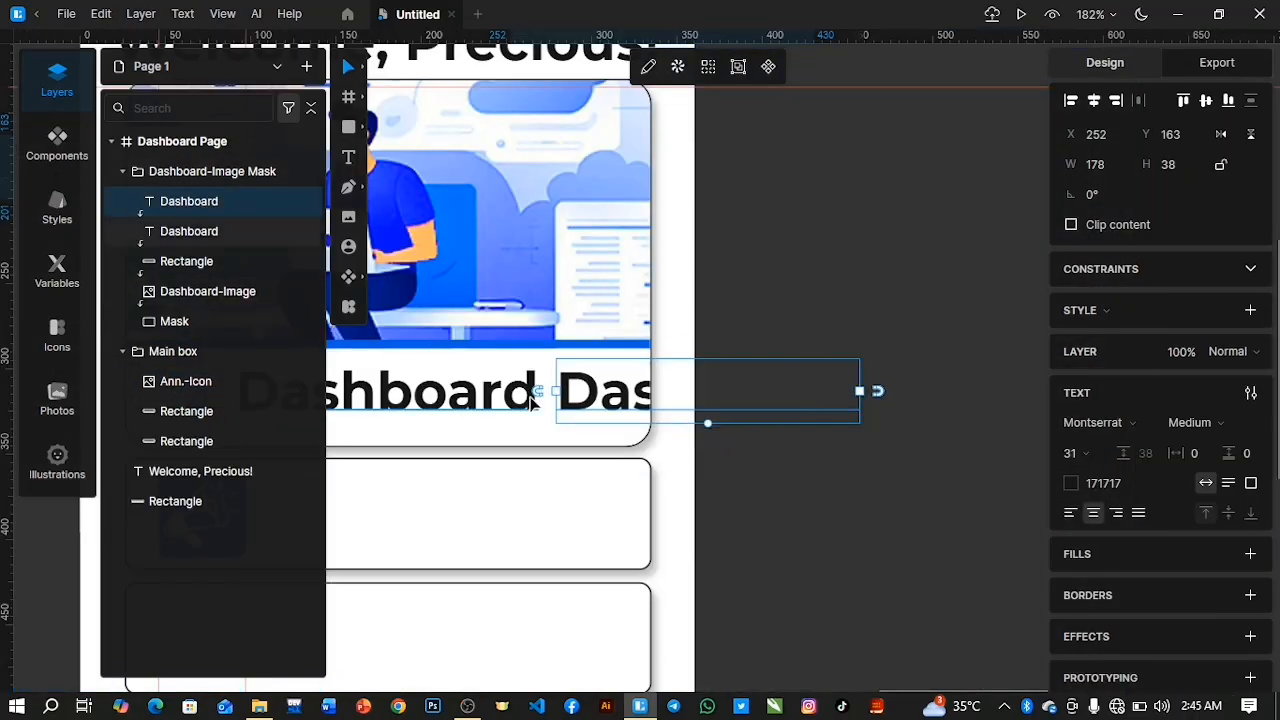
drag(203, 208, 240, 350)
drag(757, 397, 480, 538)
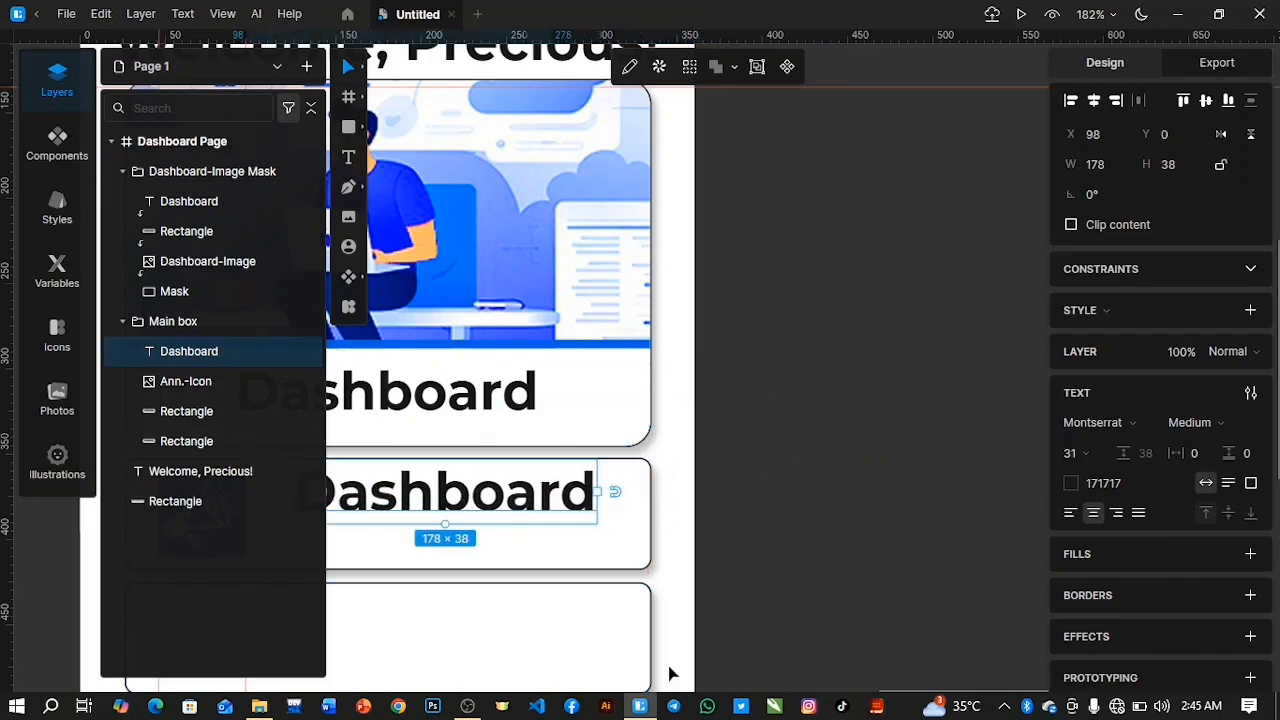
scroll(672, 675, down, 3)
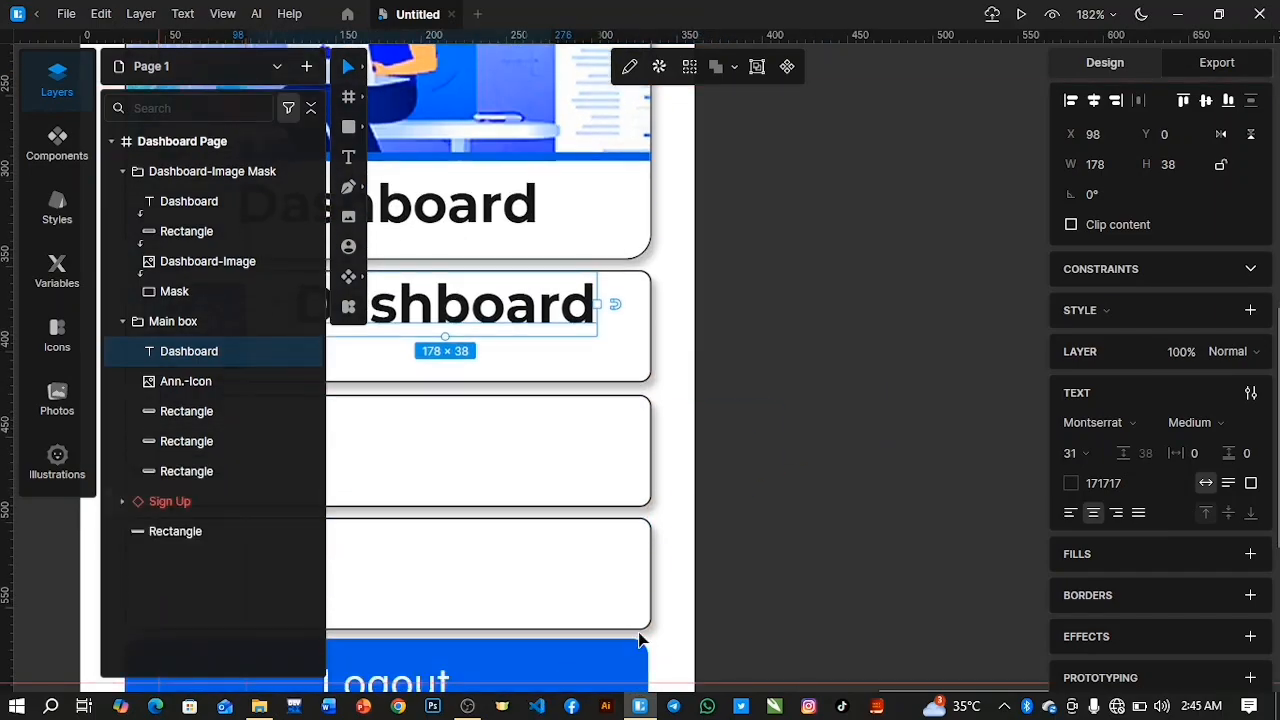
ctrl+scroll(640, 640, down, 2)
ctrl+scroll(383, 557, up, 2)
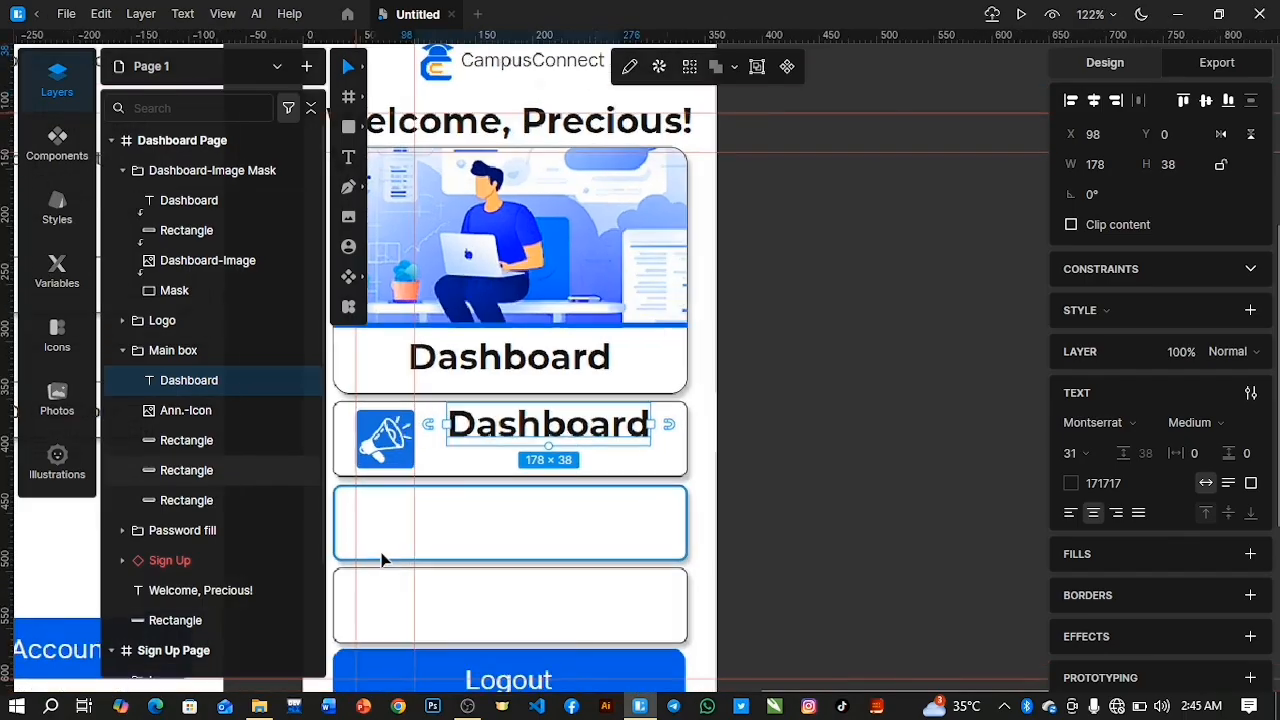
drag(571, 363, 543, 393)
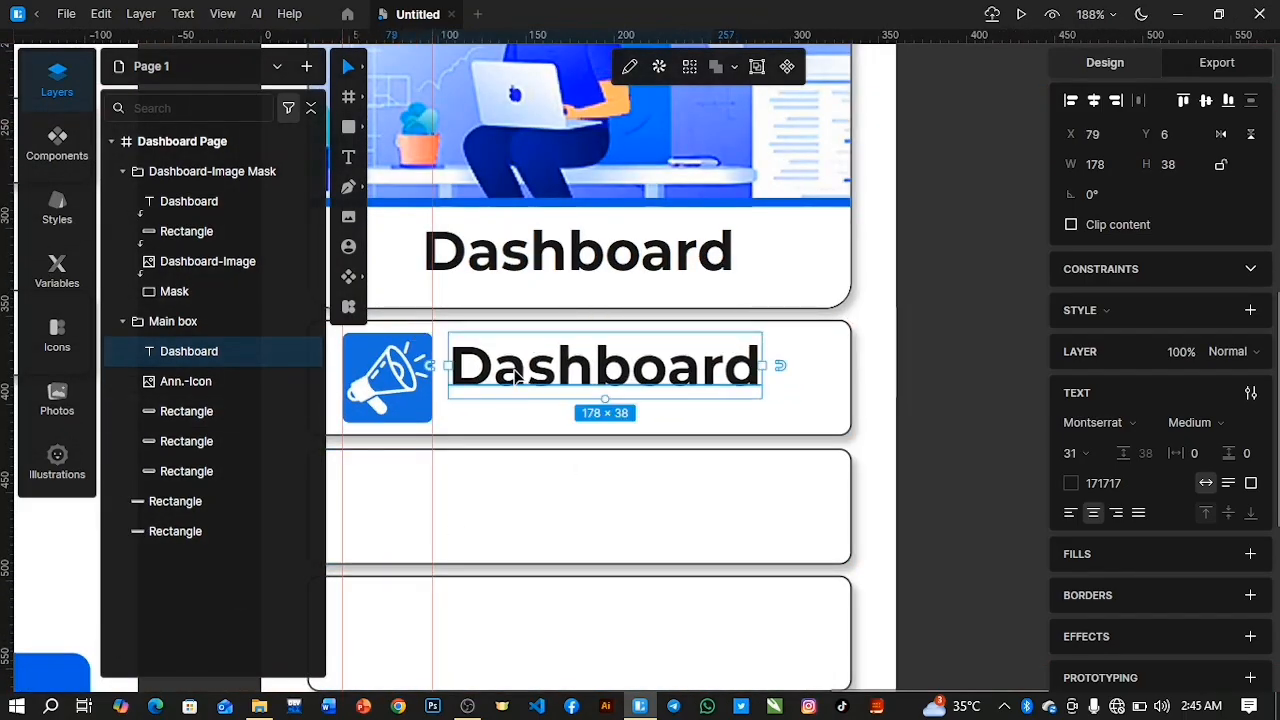
Replace the copied title's text with "Anncouncement" and align it left.
double_click(517, 375)
text(Ann)
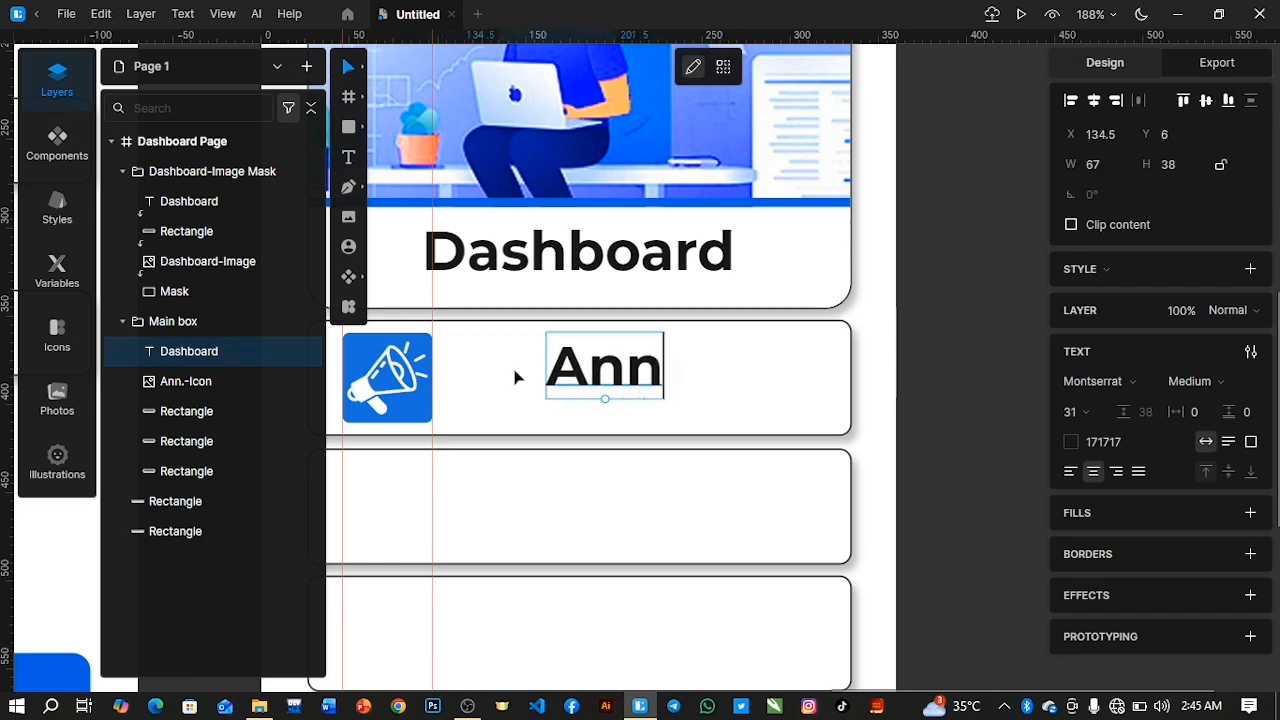
text(cou)
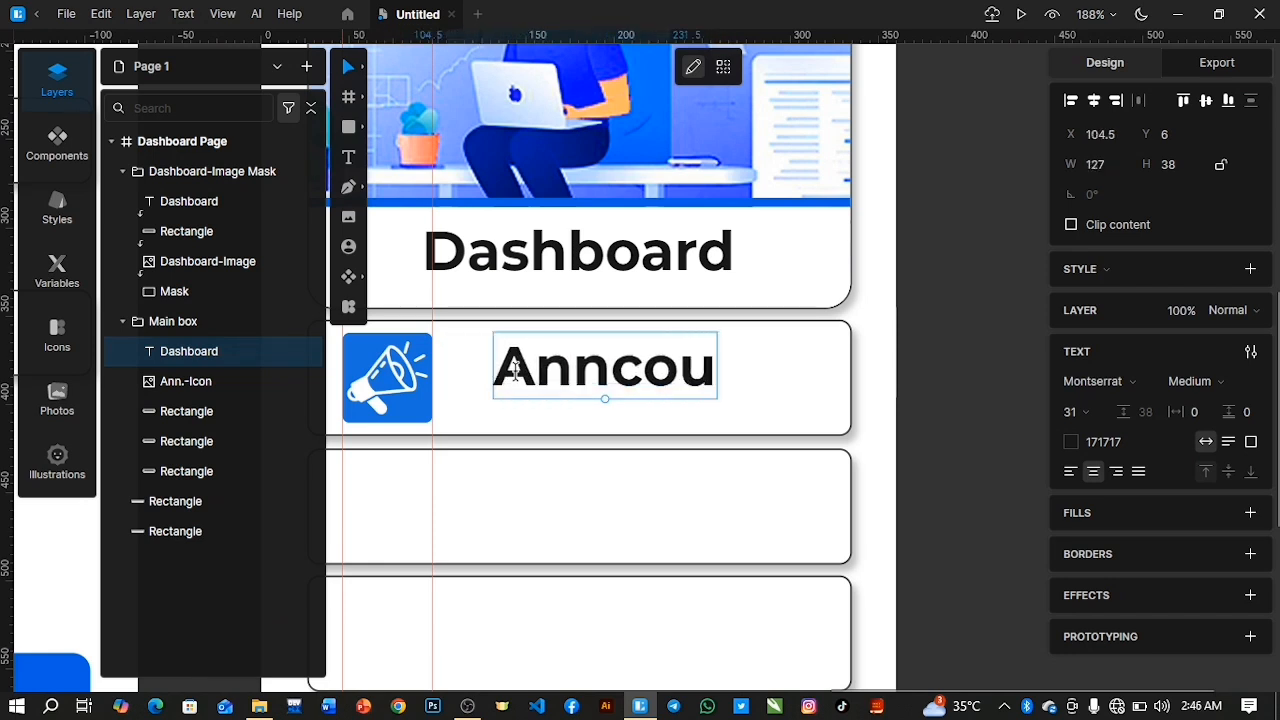
key(ctrl+a)
click(1067, 475)
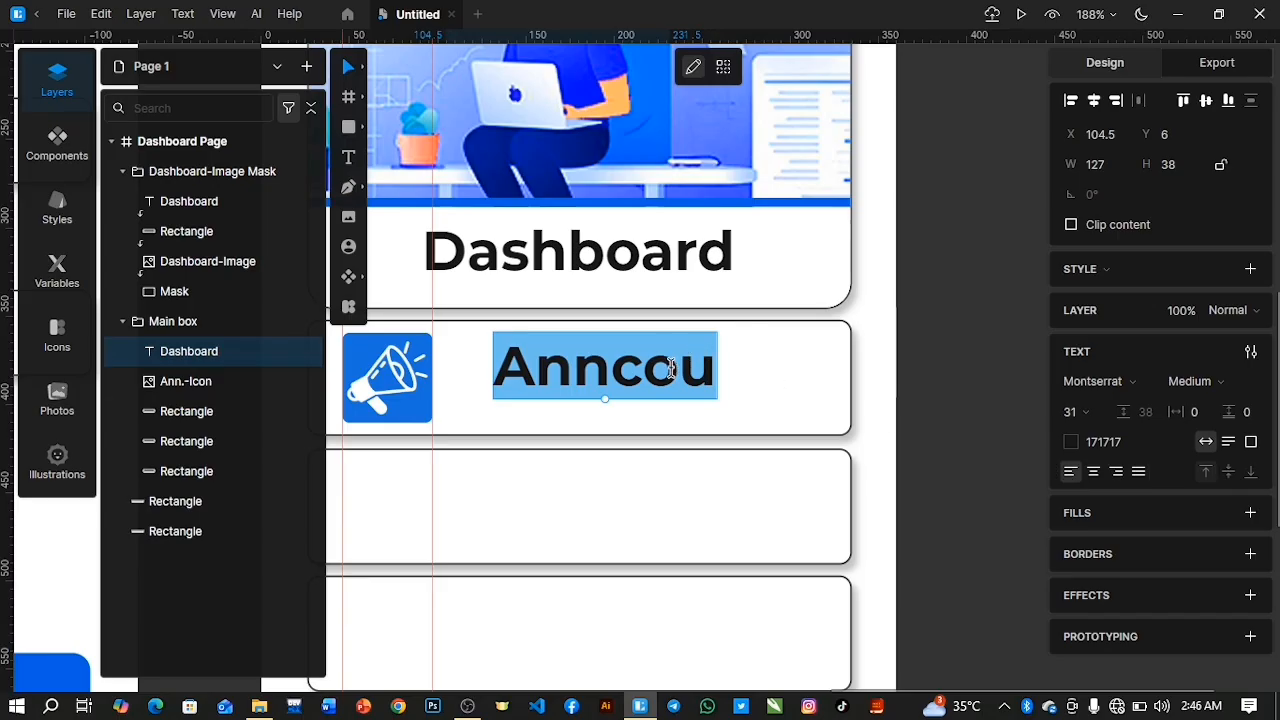
click(708, 369)
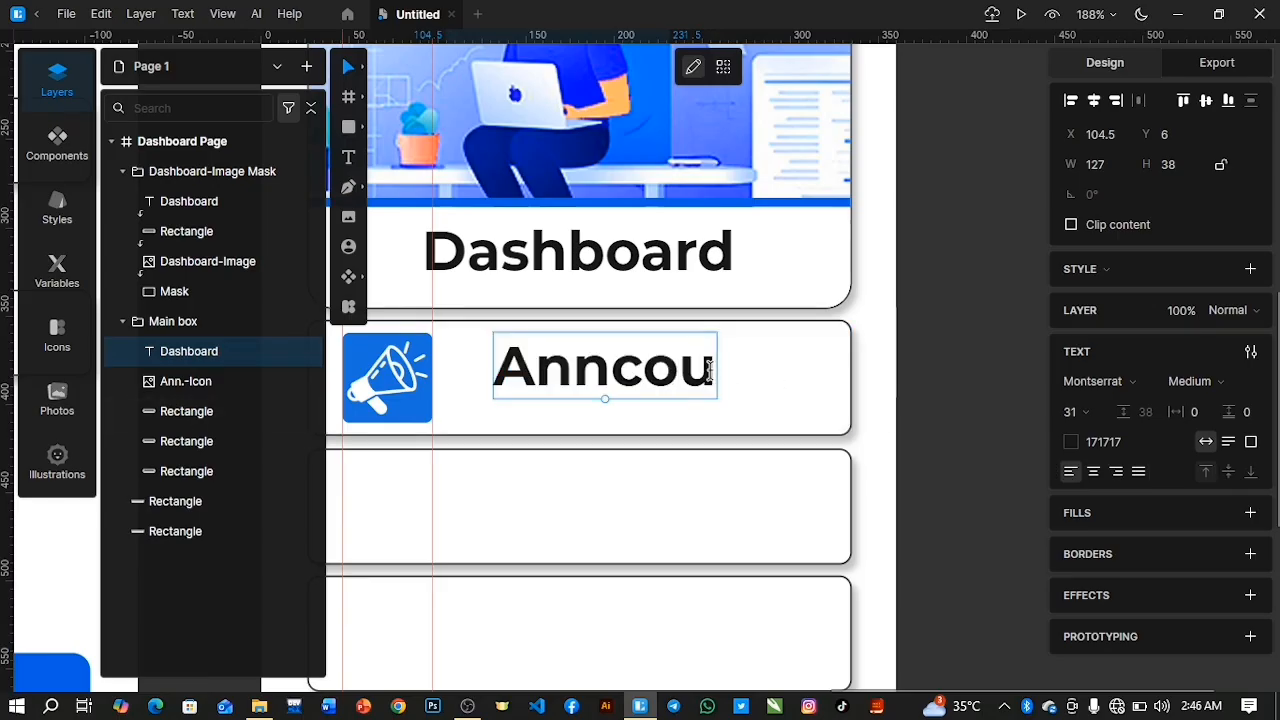
text(nce)
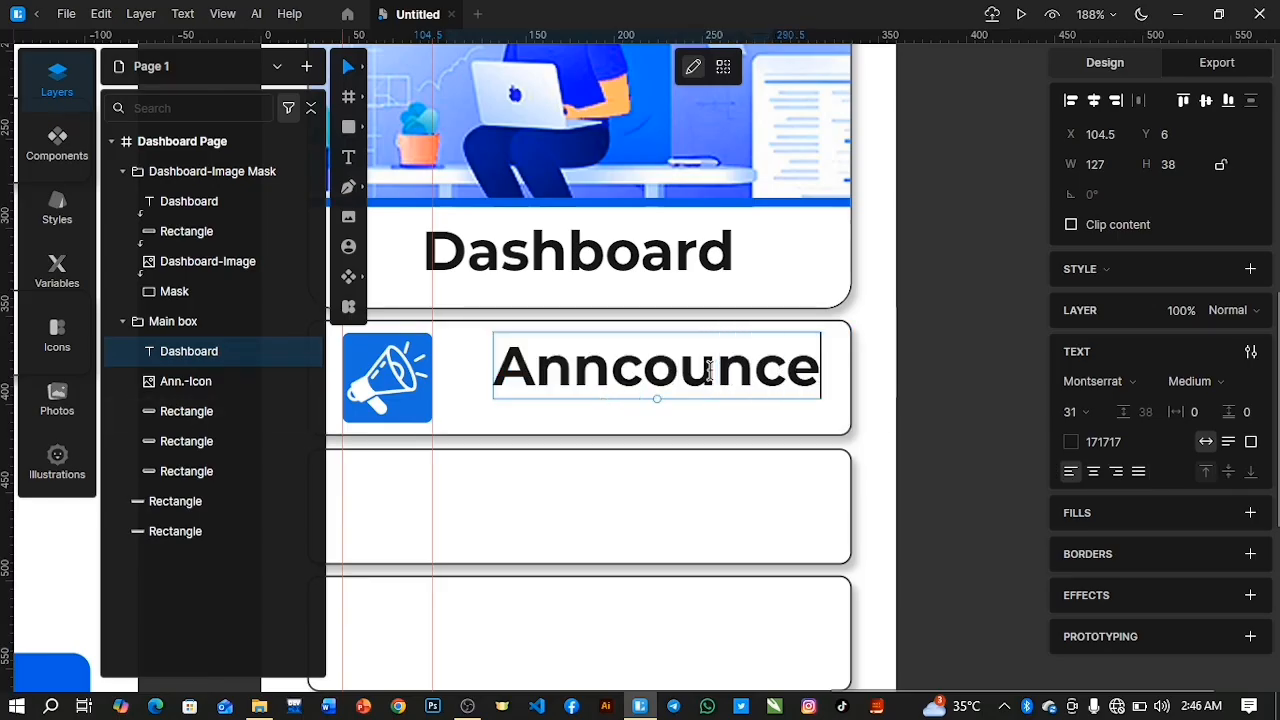
text(ment)
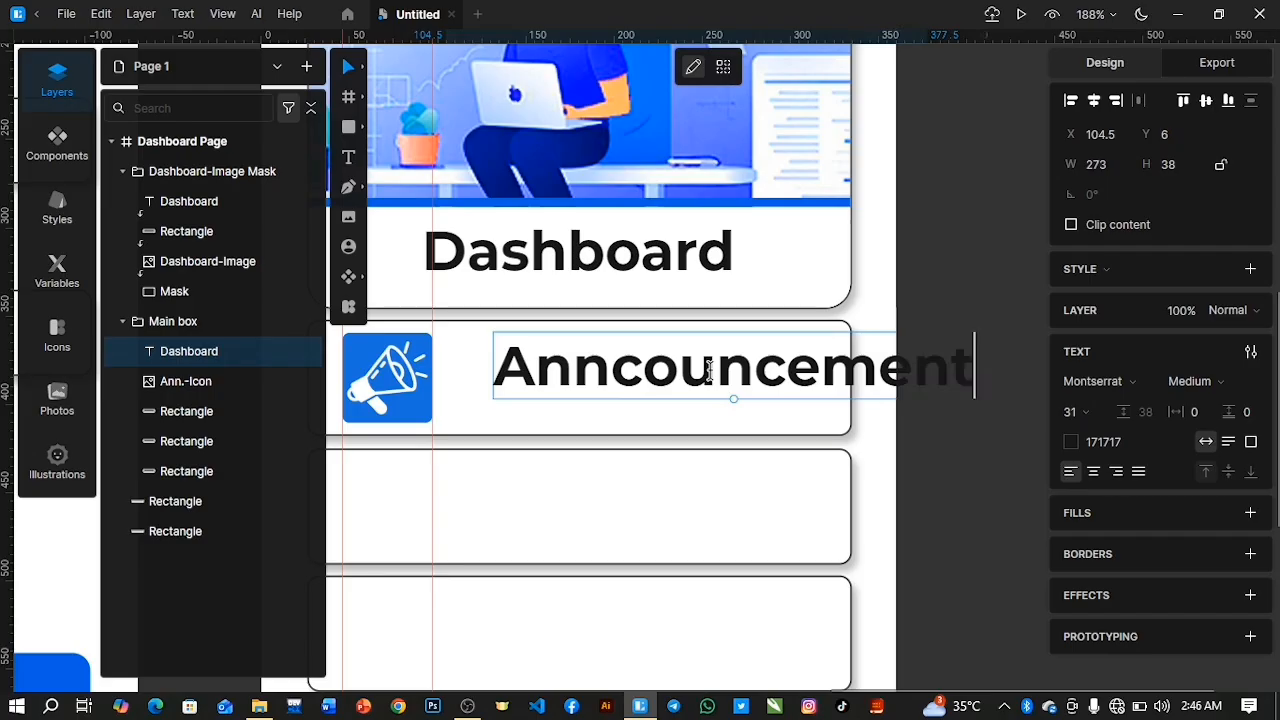
Reduce the "Anncouncement" heading to font size 24 and position it beside the icon at X 78, Y 6.
double_click(708, 369)
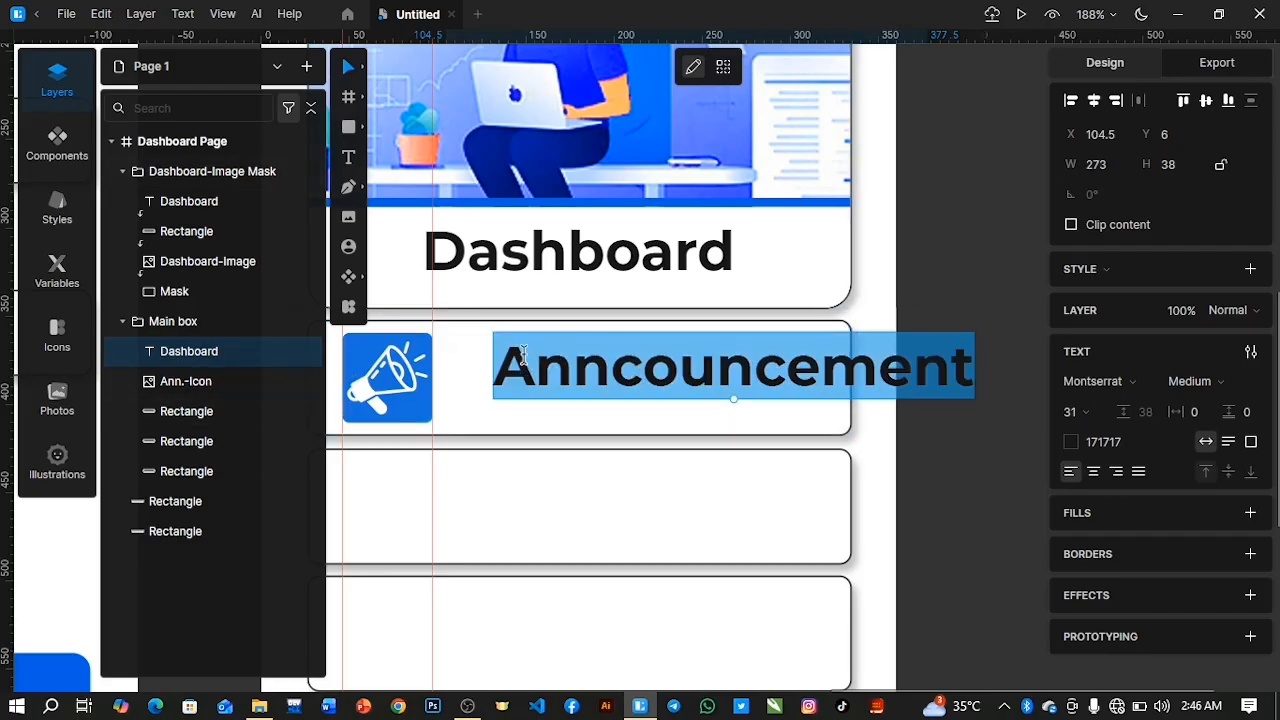
key(Escape)
drag(586, 367, 532, 371)
drag(1074, 457, 1075, 490)
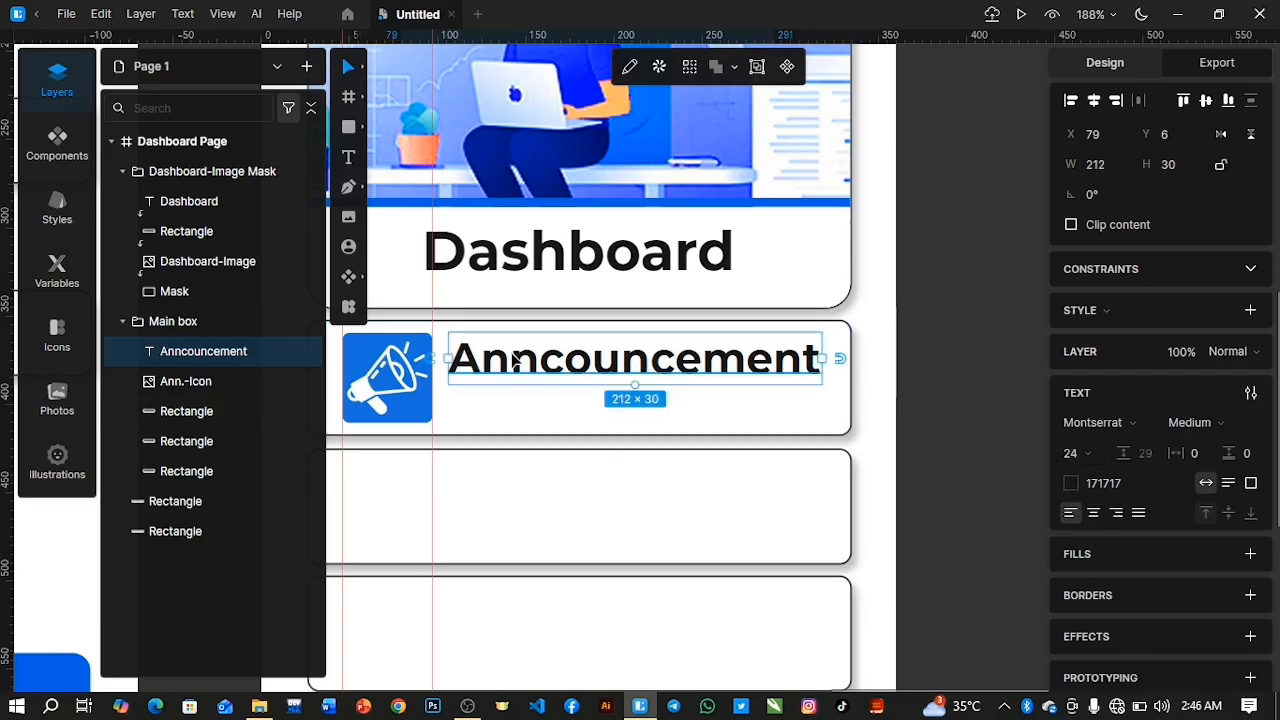
drag(530, 368, 523, 368)
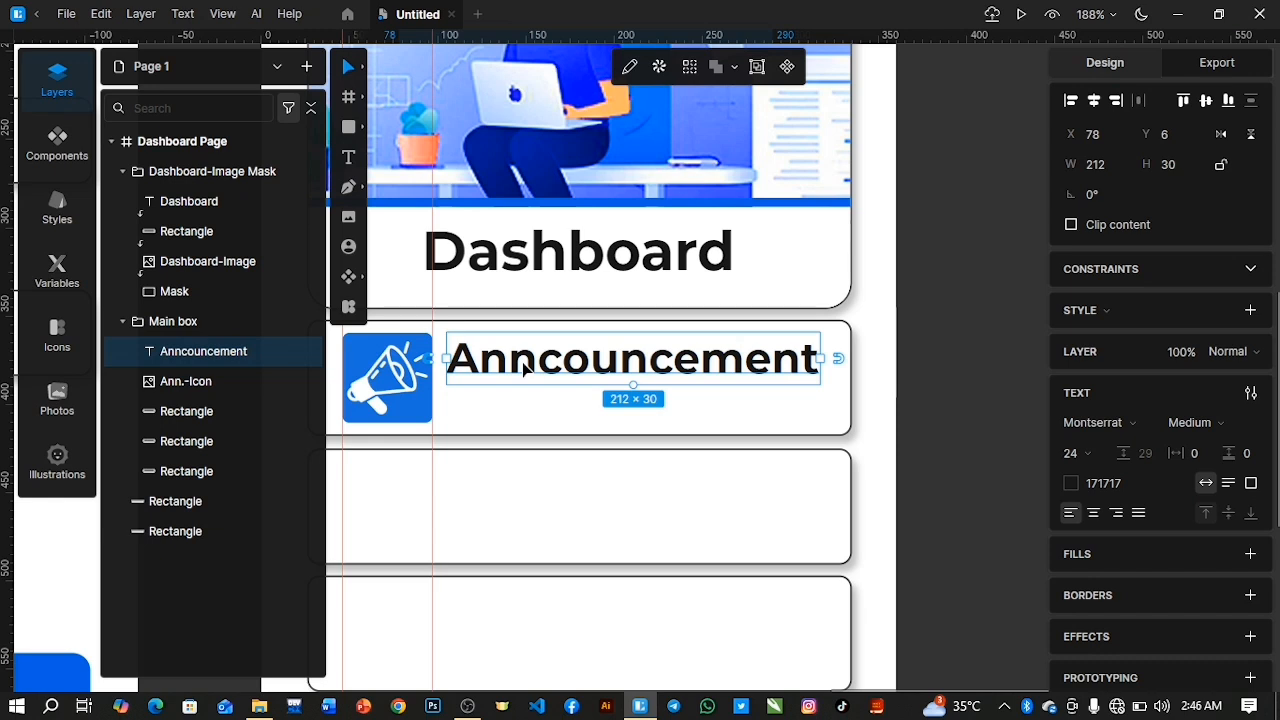
Duplicate the "Anncouncement" heading below itself at X 78, Y 32 and set the copy to size 18, Regular weight.
key(ctrl+d)
drag(838, 366, 467, 416)
double_click(468, 416)
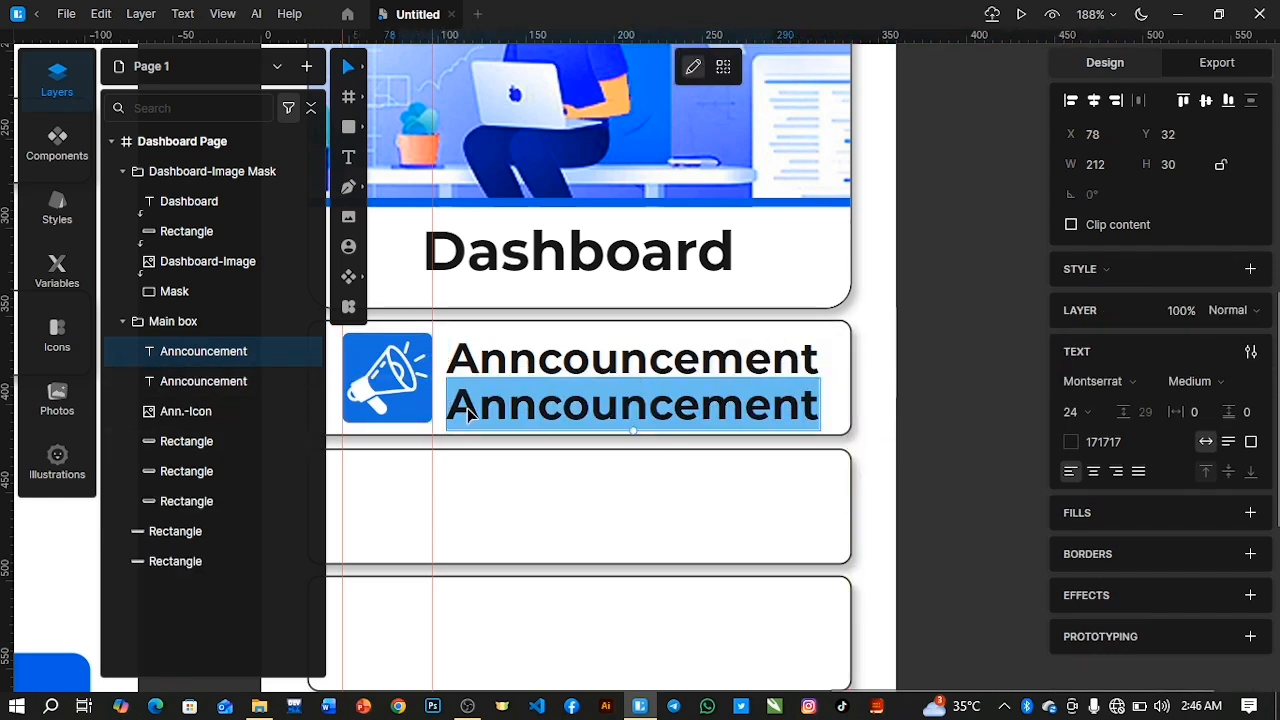
click(1072, 412)
text(17)
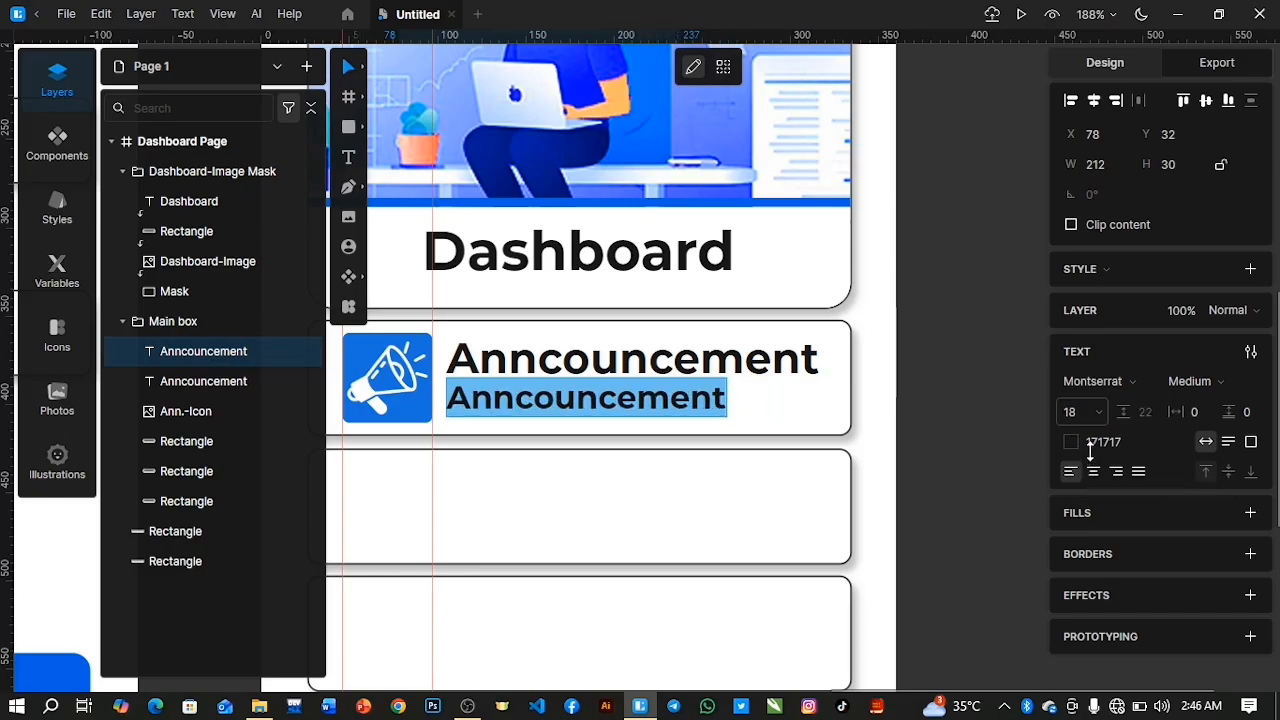
click(1203, 385)
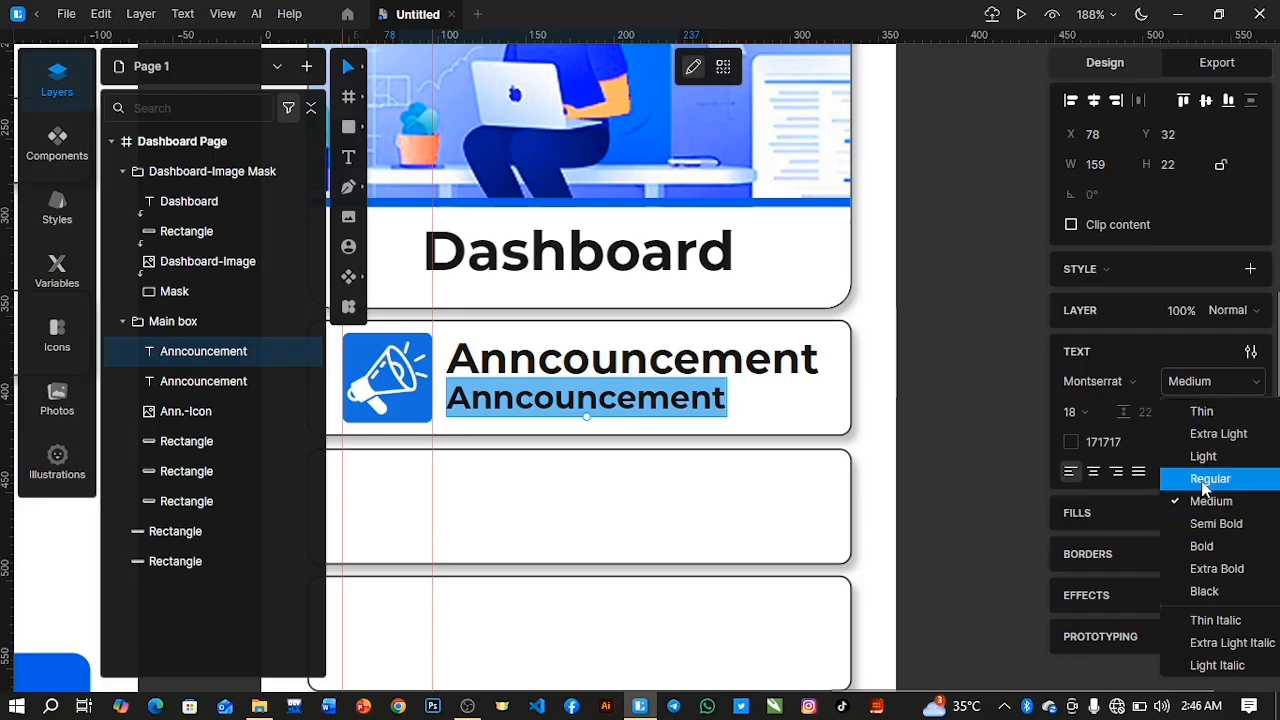
click(1210, 478)
Replace the copied "Anncouncement" text below the heading with the description "stay updated with campus News".
click(580, 400)
double_click(582, 404)
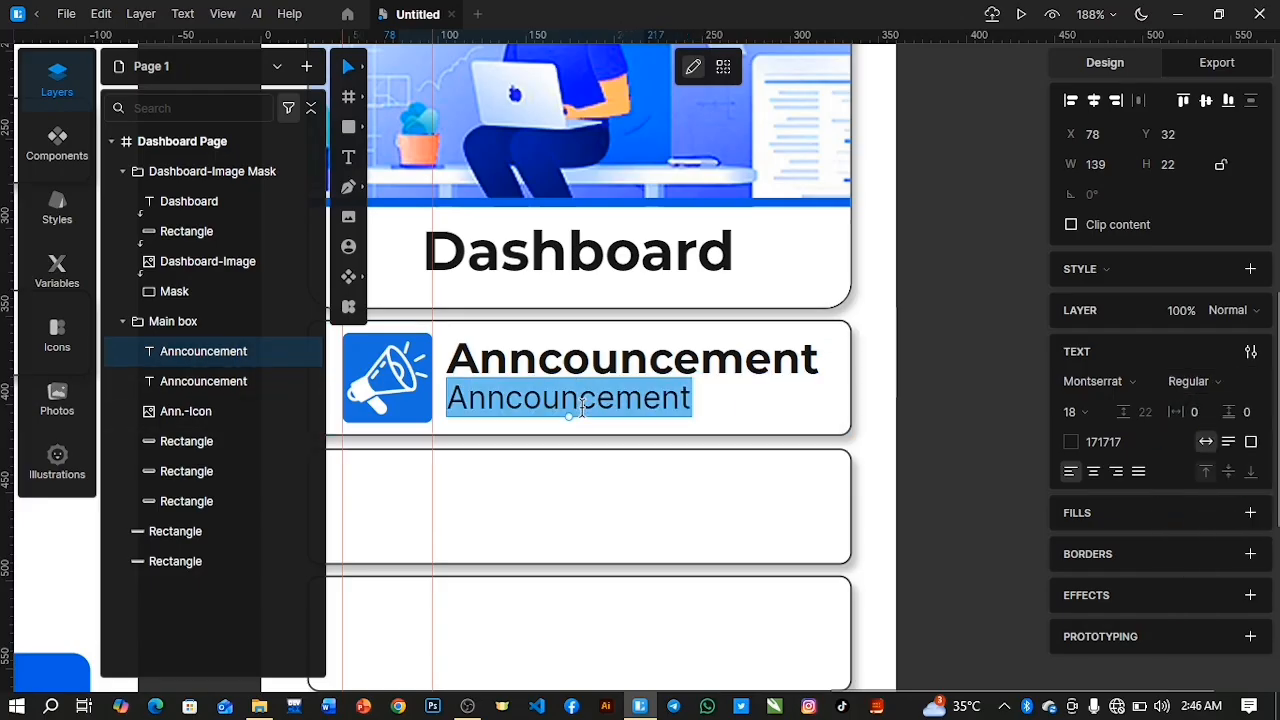
text(stay)
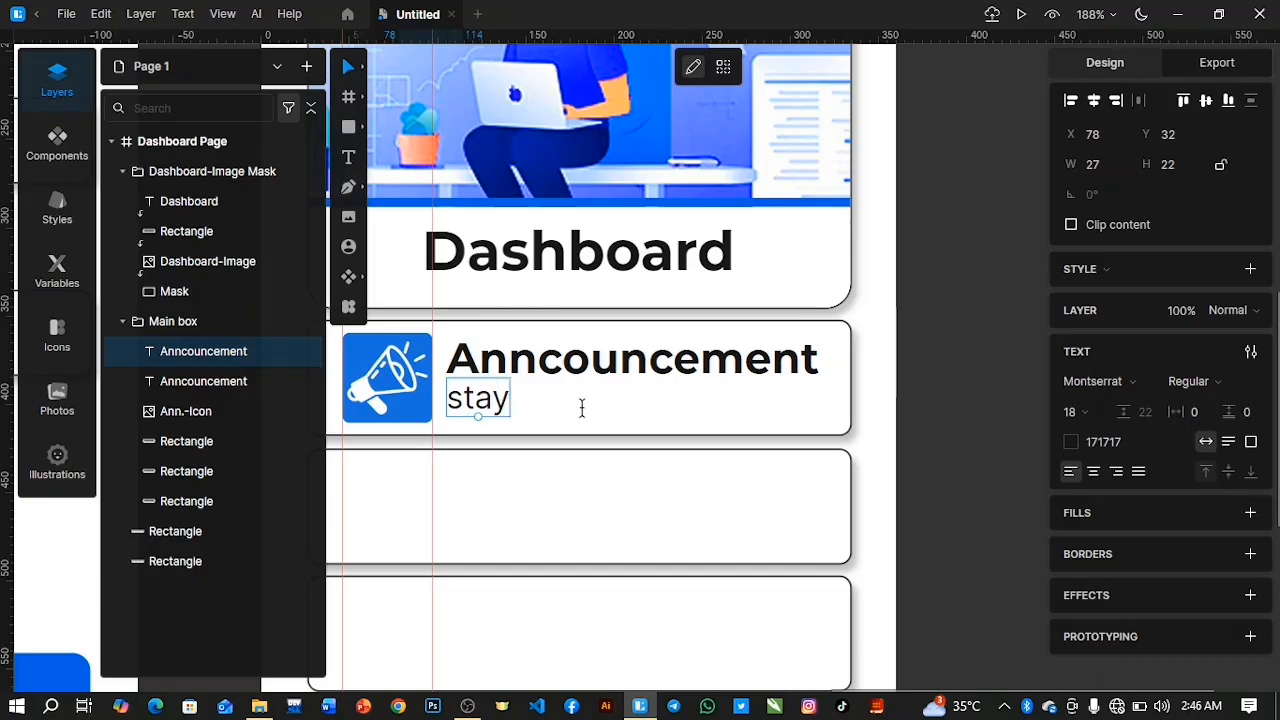
text( up)
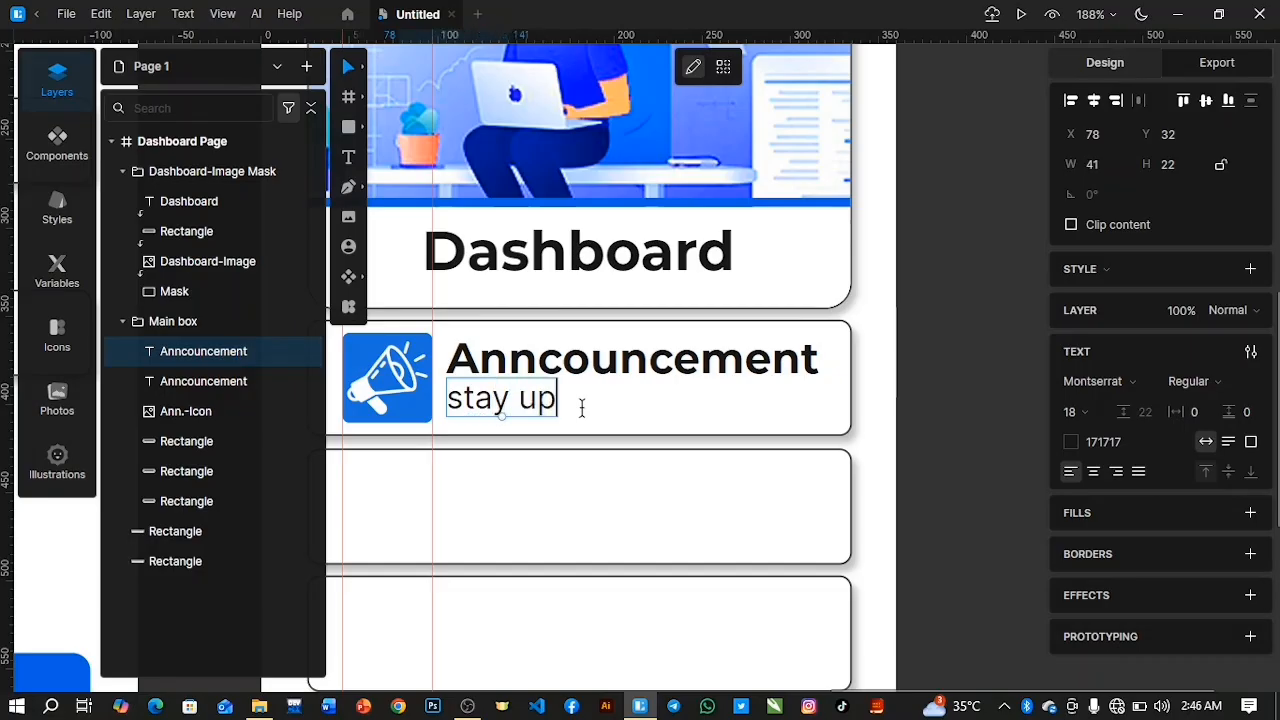
text(dated )
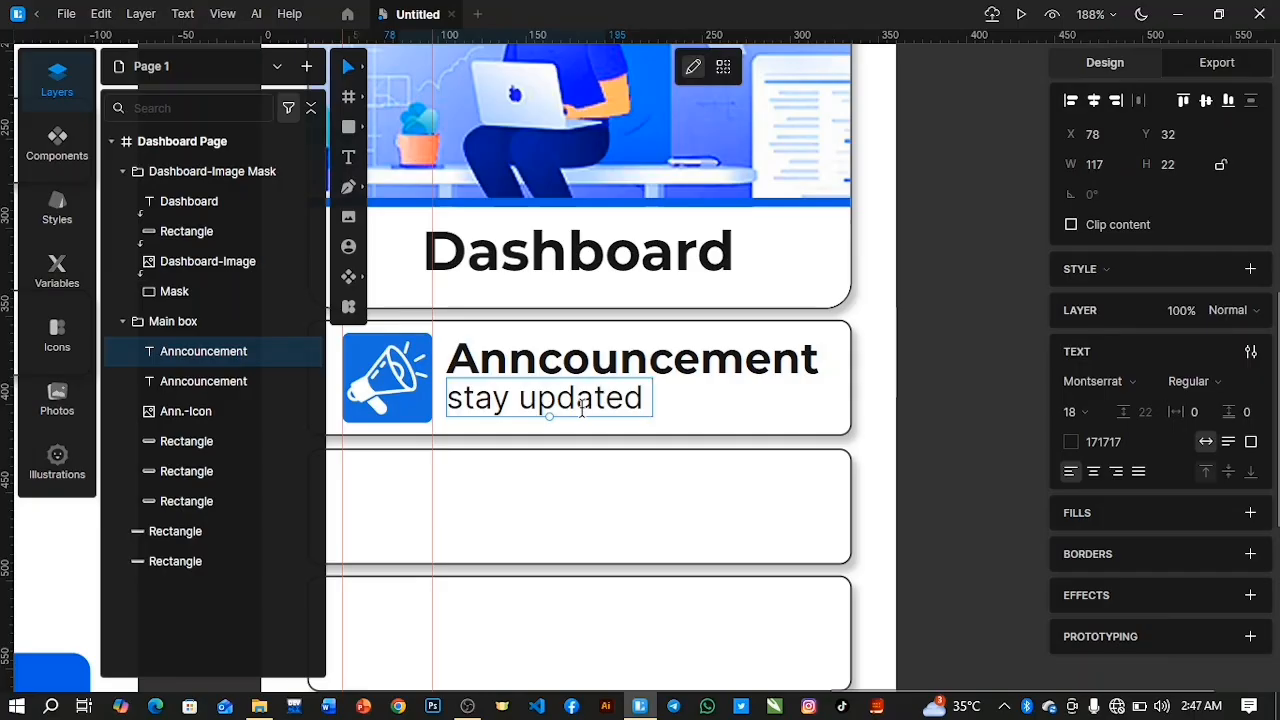
text(with)
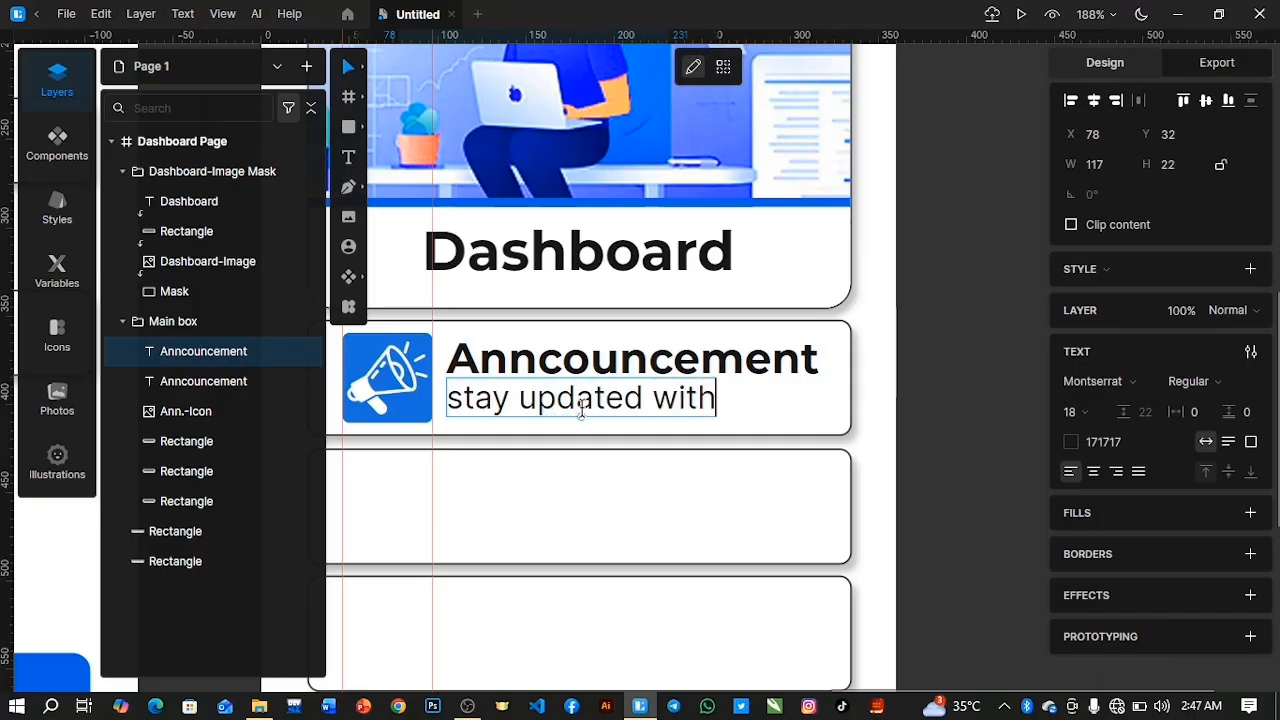
text( ca)
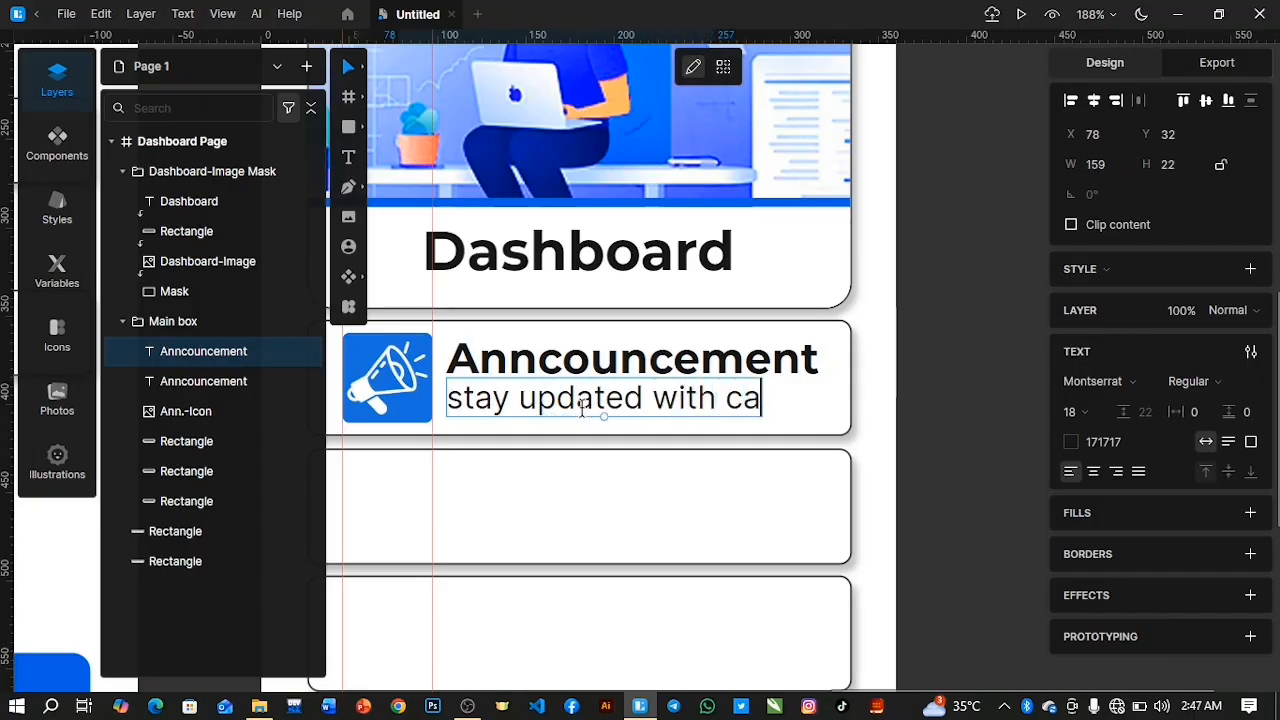
text(mpus)
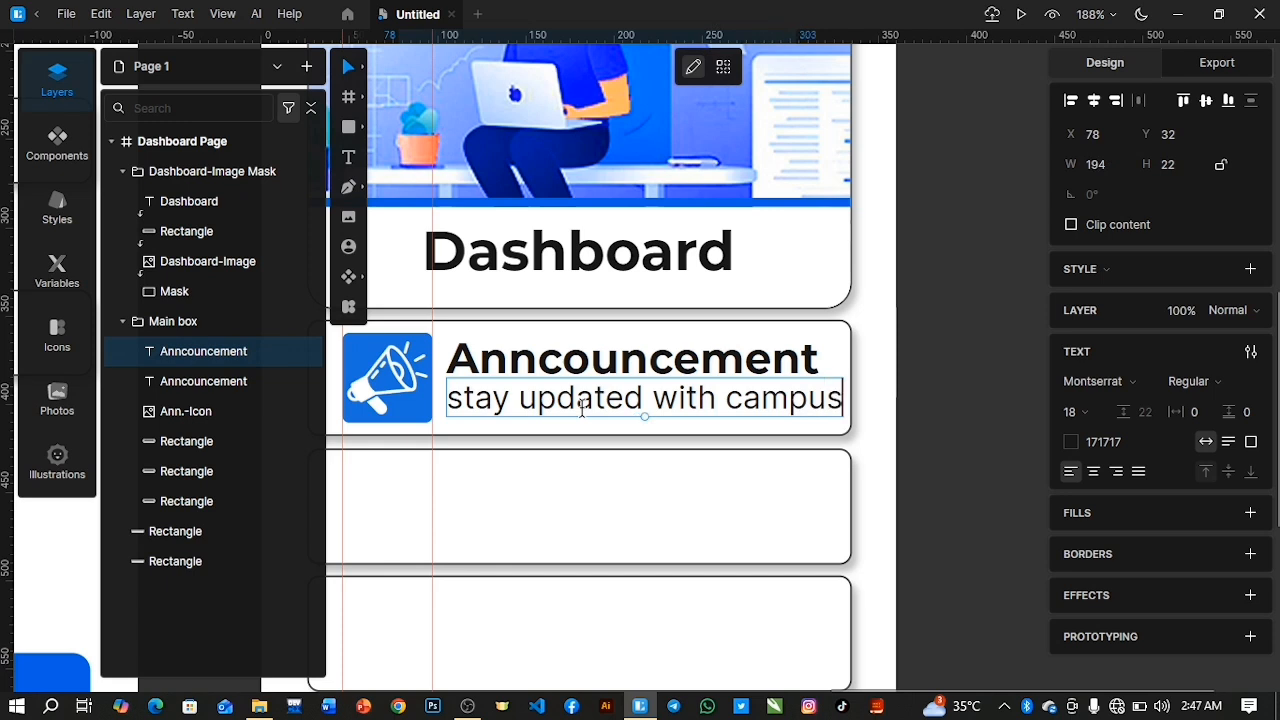
text( Newa)
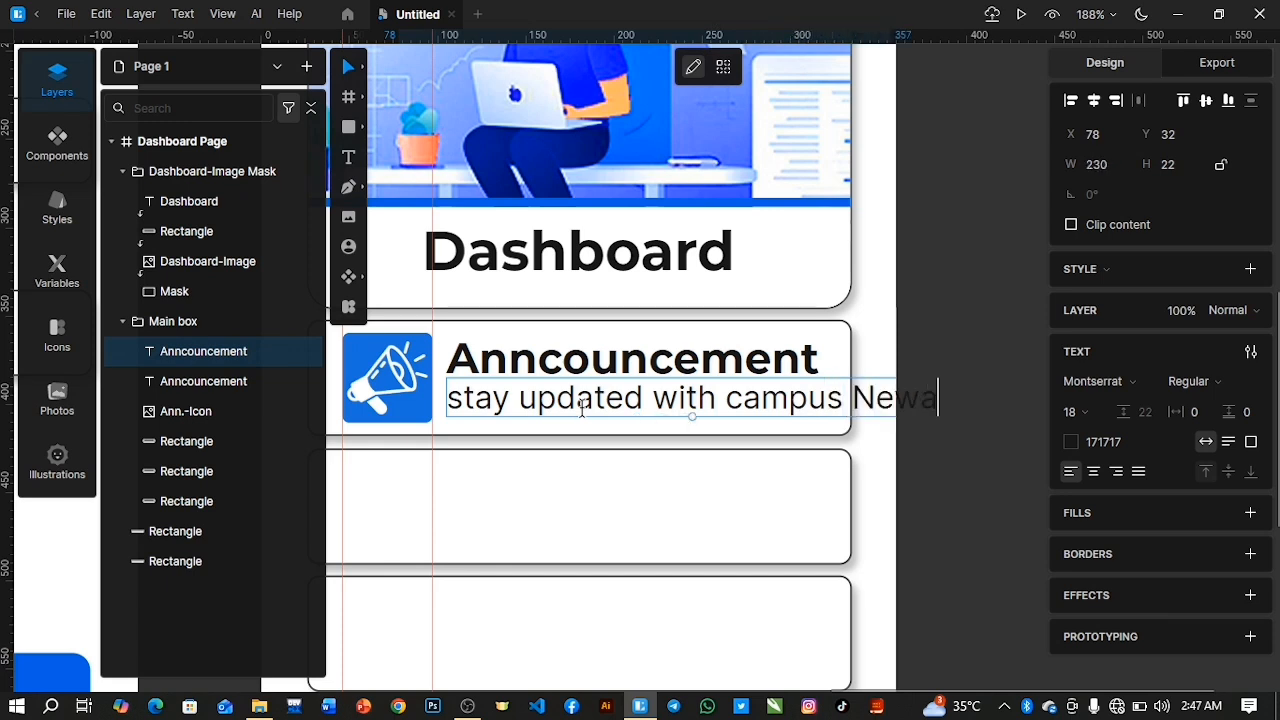
key(BackSpace)
text(s)
Reduce the announcement description to font size 14 and capitalize its first word as "Stay".
key(ctrl+a)
drag(1073, 417, 1083, 441)
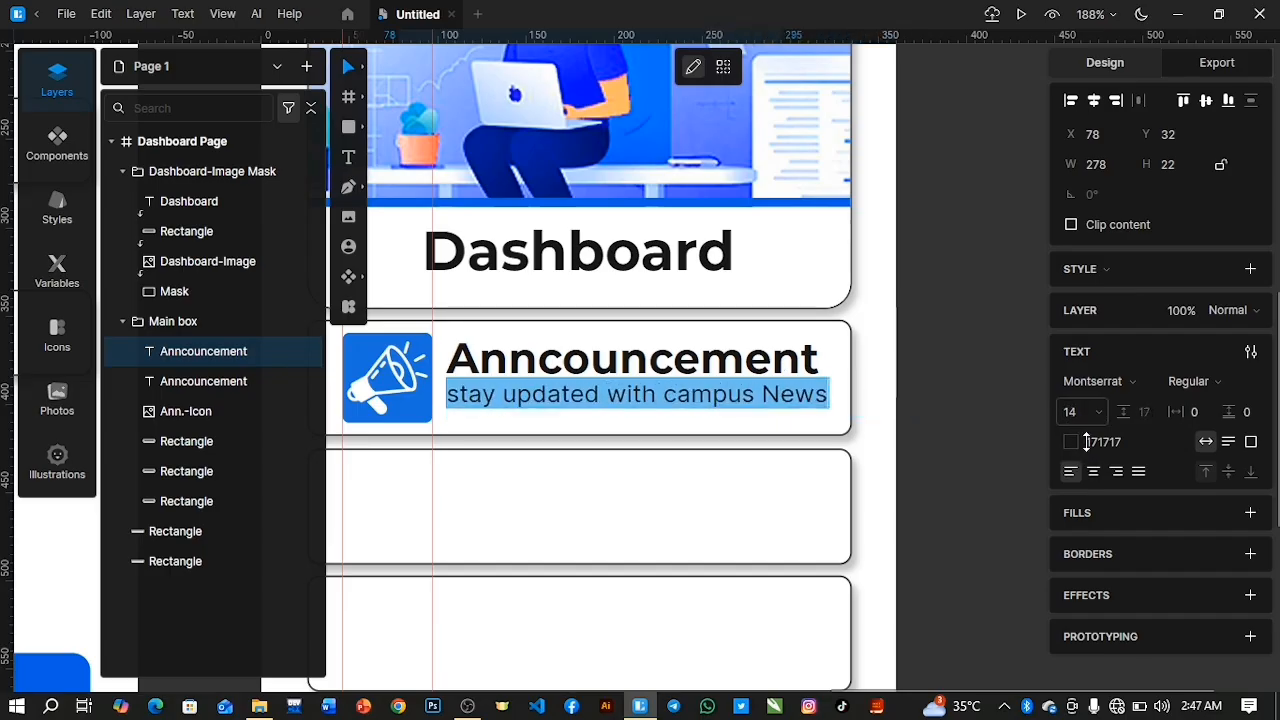
click(455, 394)
key(BackSpace)
text(S)
Change the colour of the whole announcement description to the grey 636363.
key(ctrl+a)
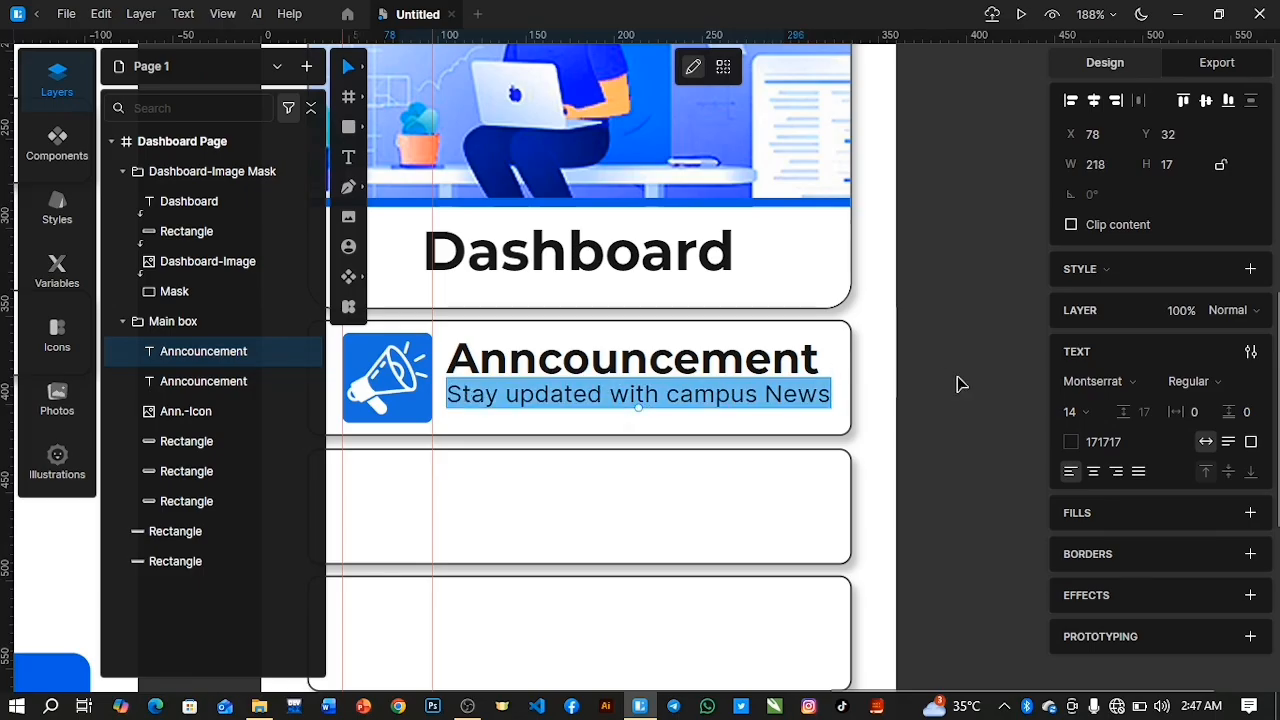
click(1071, 442)
drag(857, 388, 755, 480)
click(1033, 355)
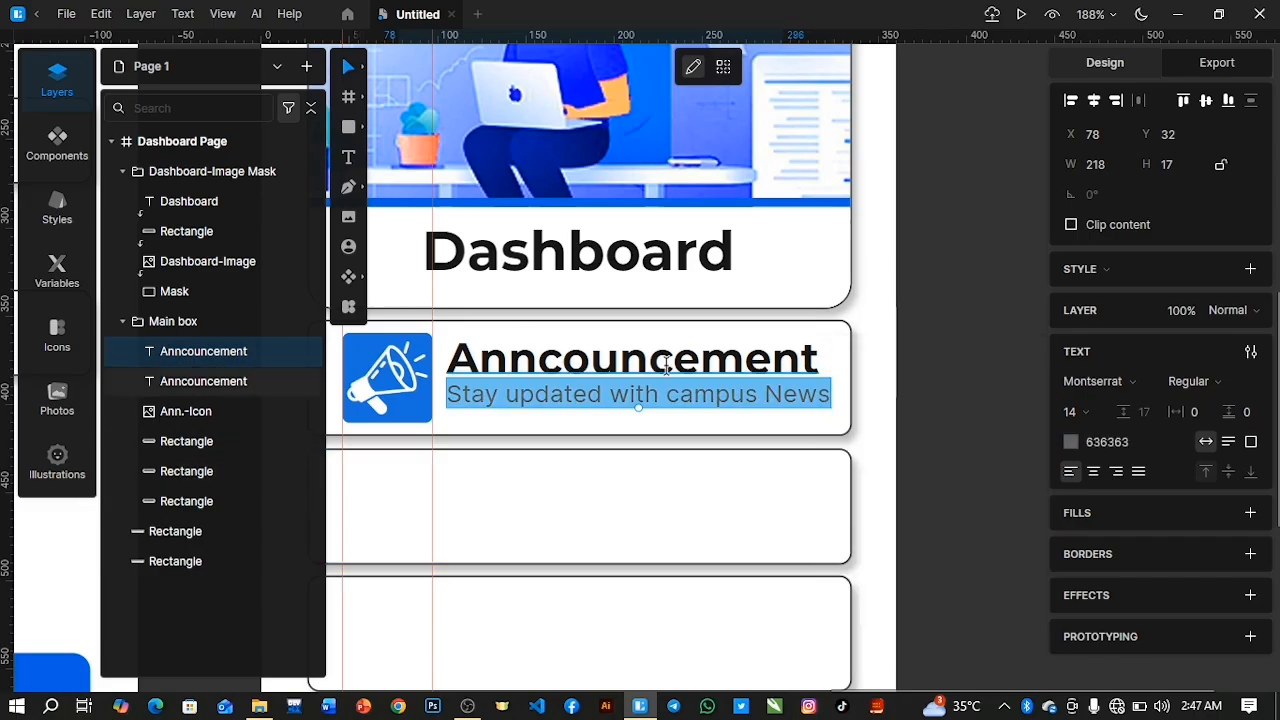
Group the "Anncouncement" heading with its description and name the group "text".
click(222, 378)
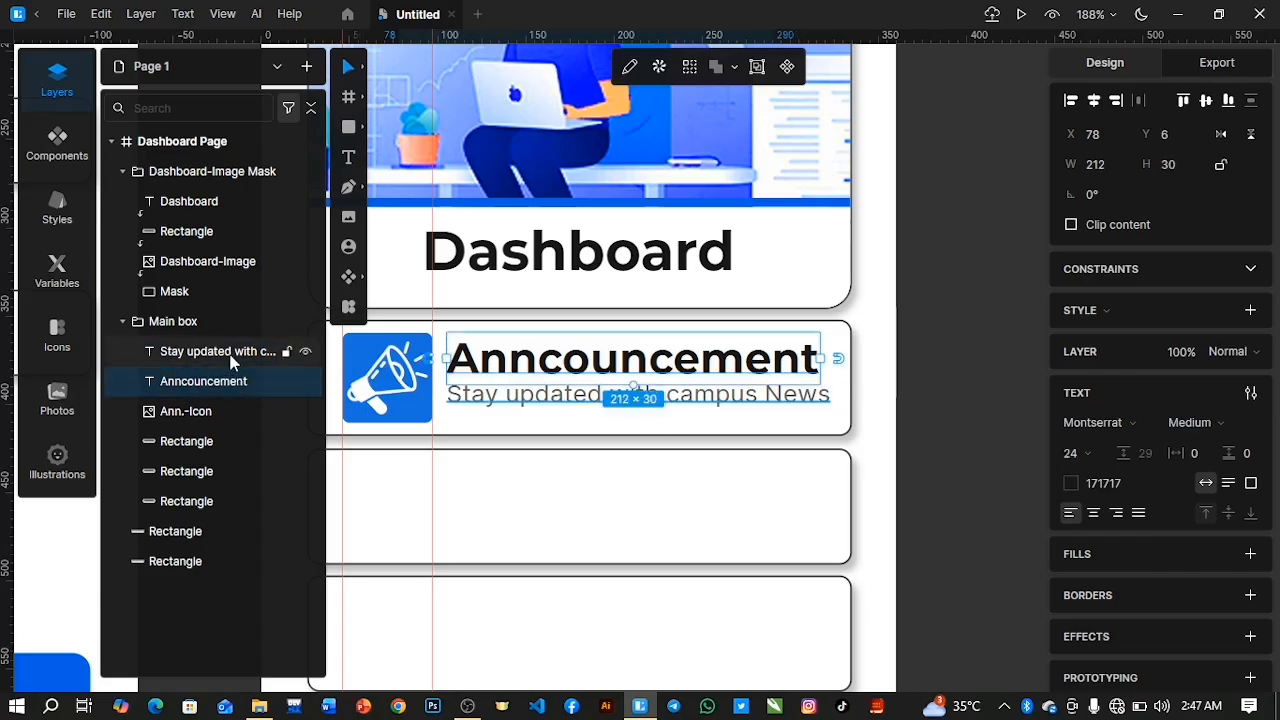
shift+click(234, 353)
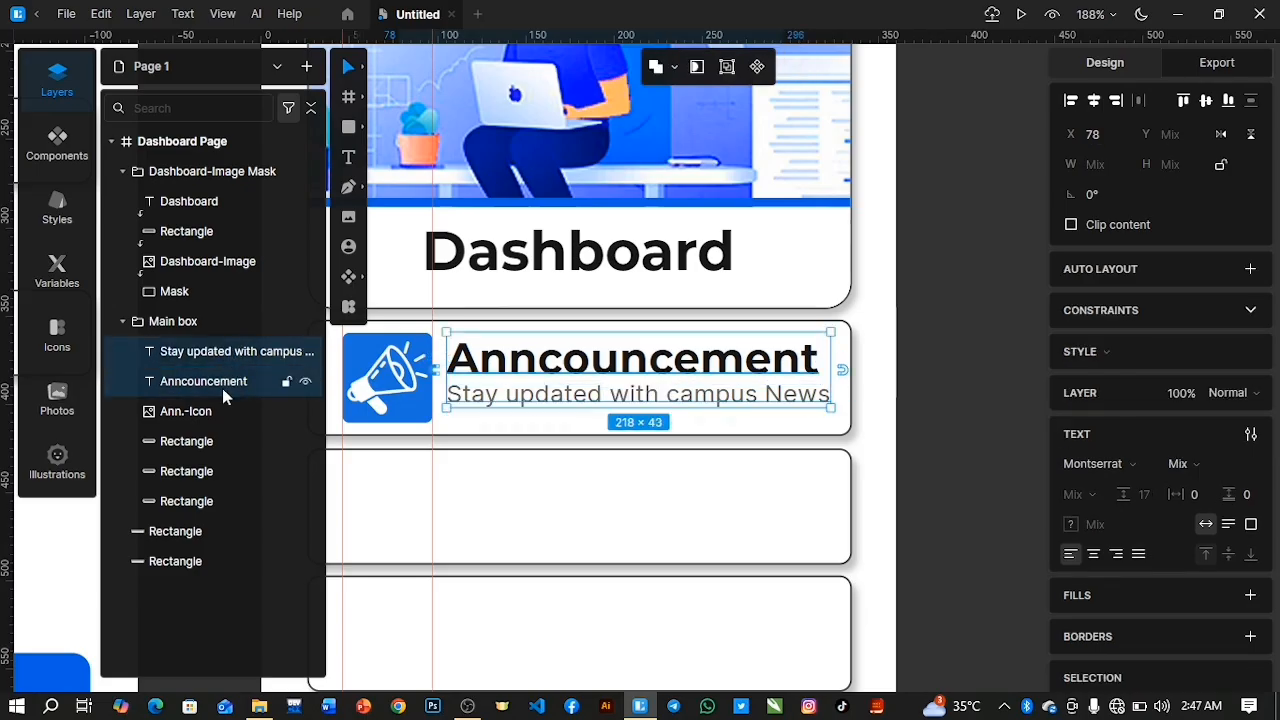
key(ctrl+g)
double_click(180, 353)
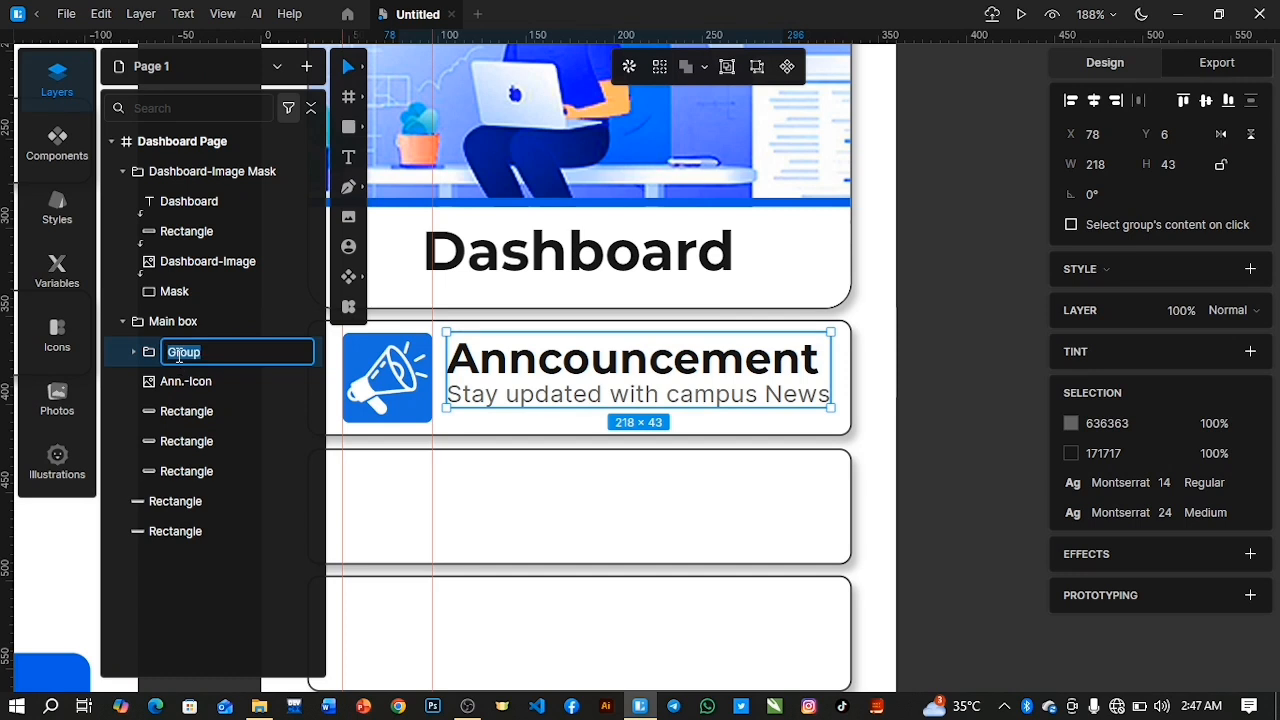
text(text)
key(Return)
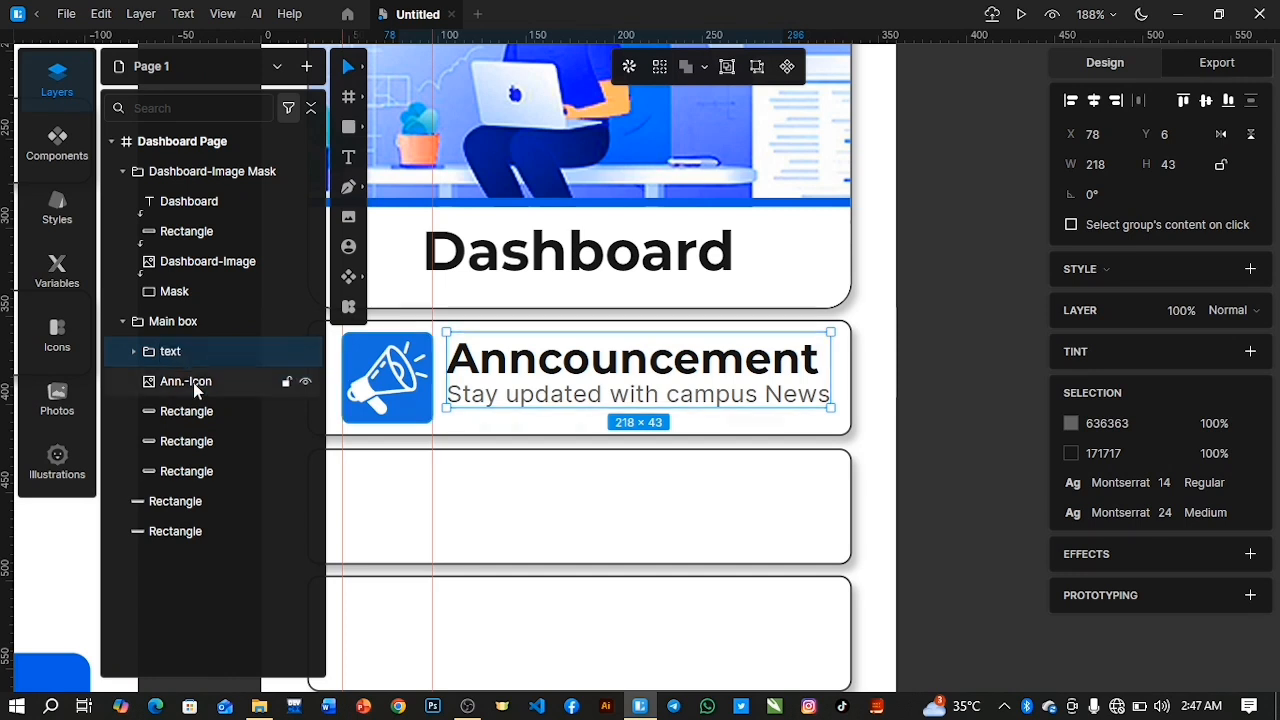
Align the text group and Ann.-Icon on their vertical centres, and group them under the name "Ann.".
shift+click(193, 382)
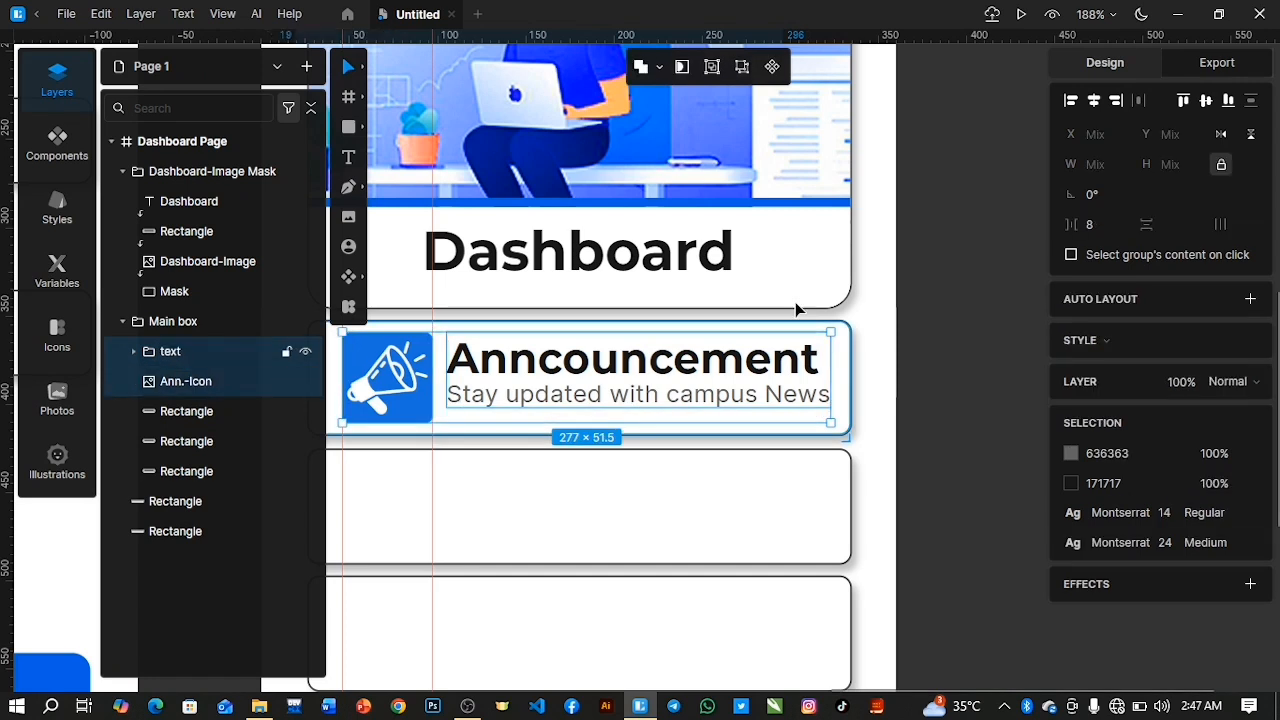
click(1207, 106)
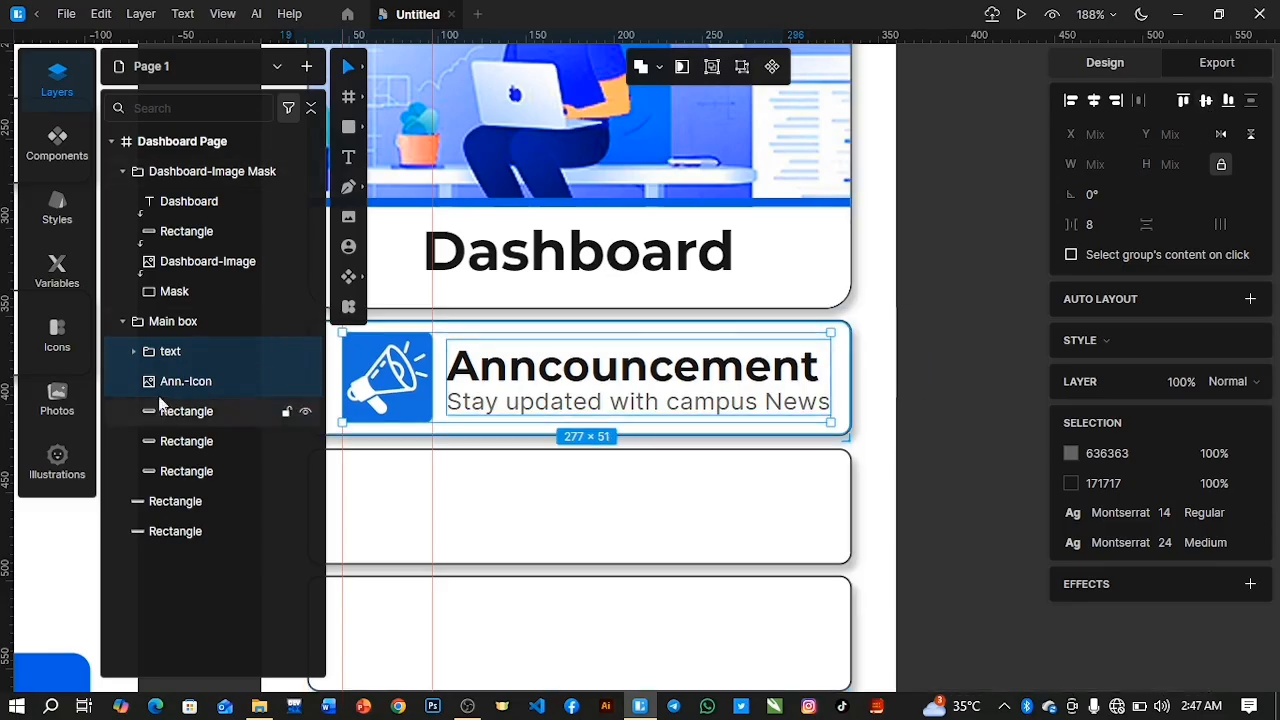
key(ctrl+g)
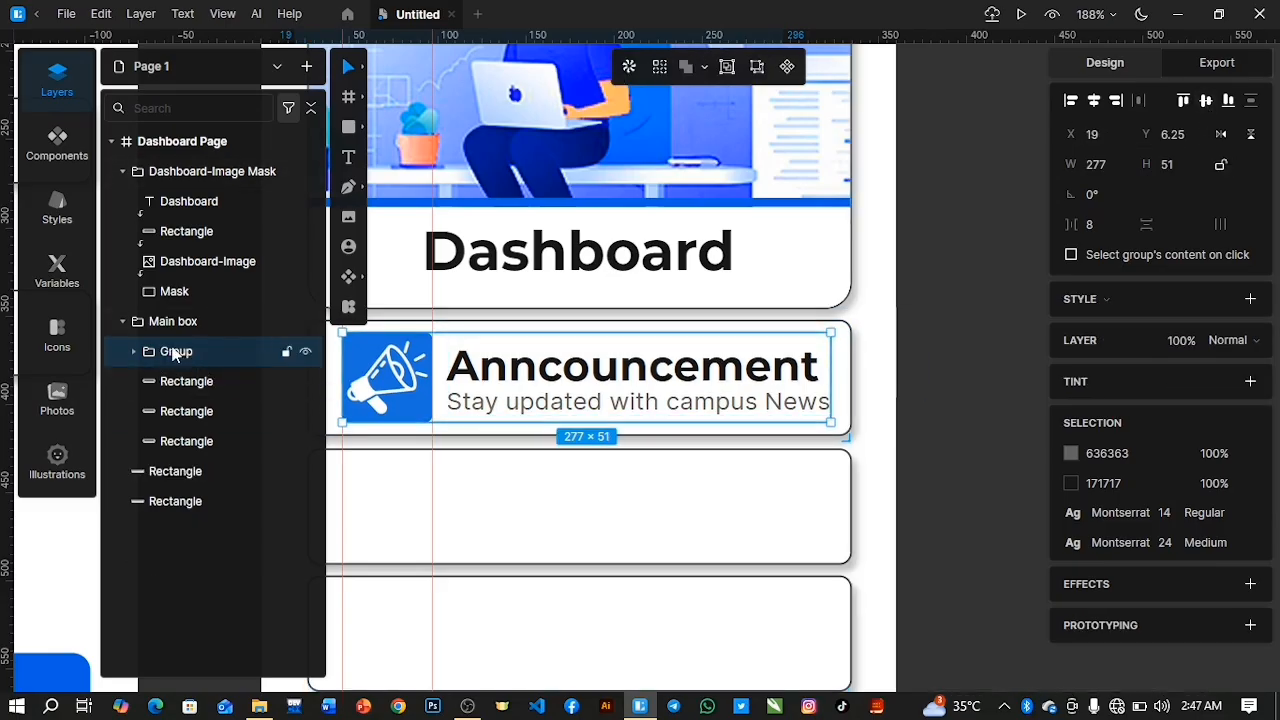
double_click(175, 351)
text(A)
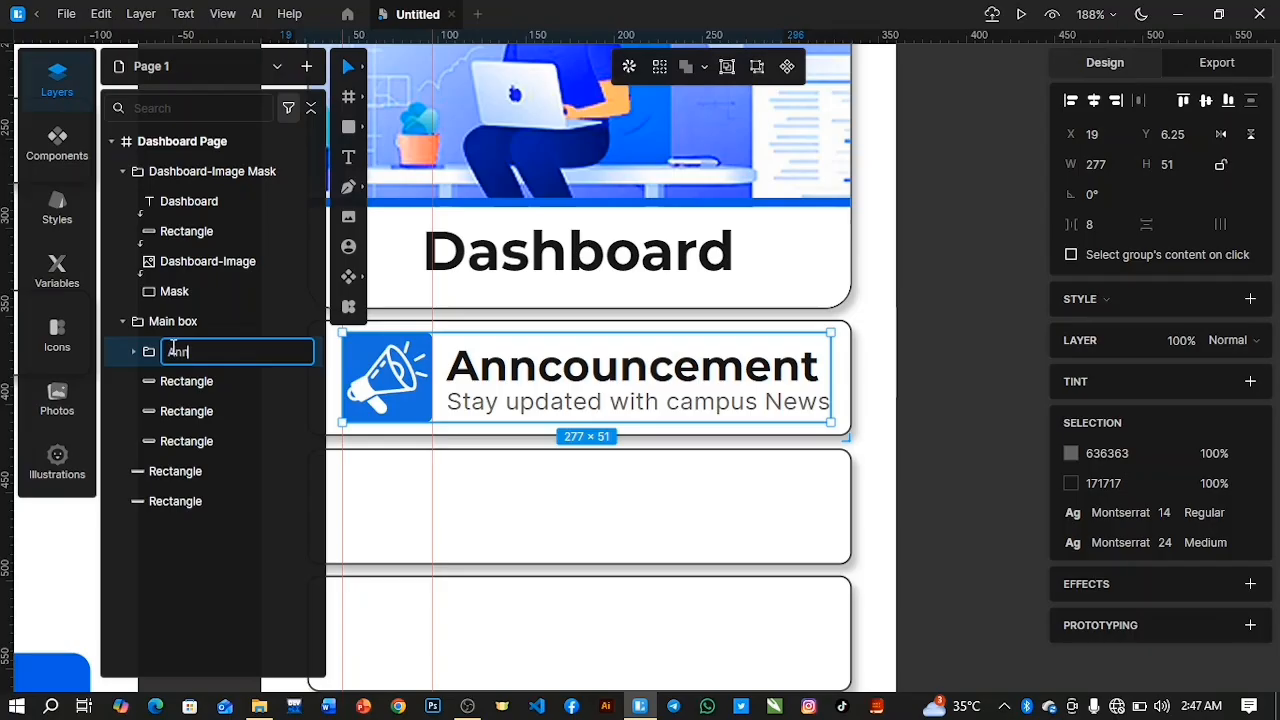
text(nn.)
key(Return)
Move the announcement box's background rectangle into the Ann. group, beneath Ann.-Icon.
click(168, 386)
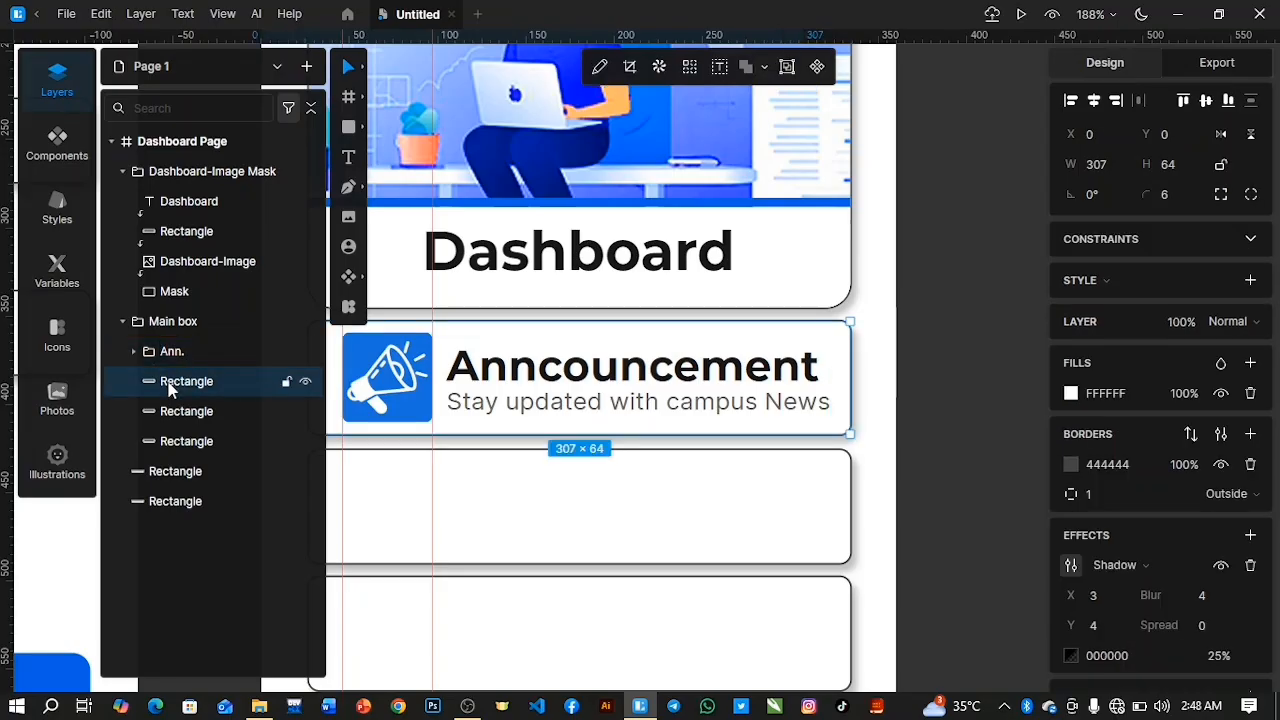
click(172, 410)
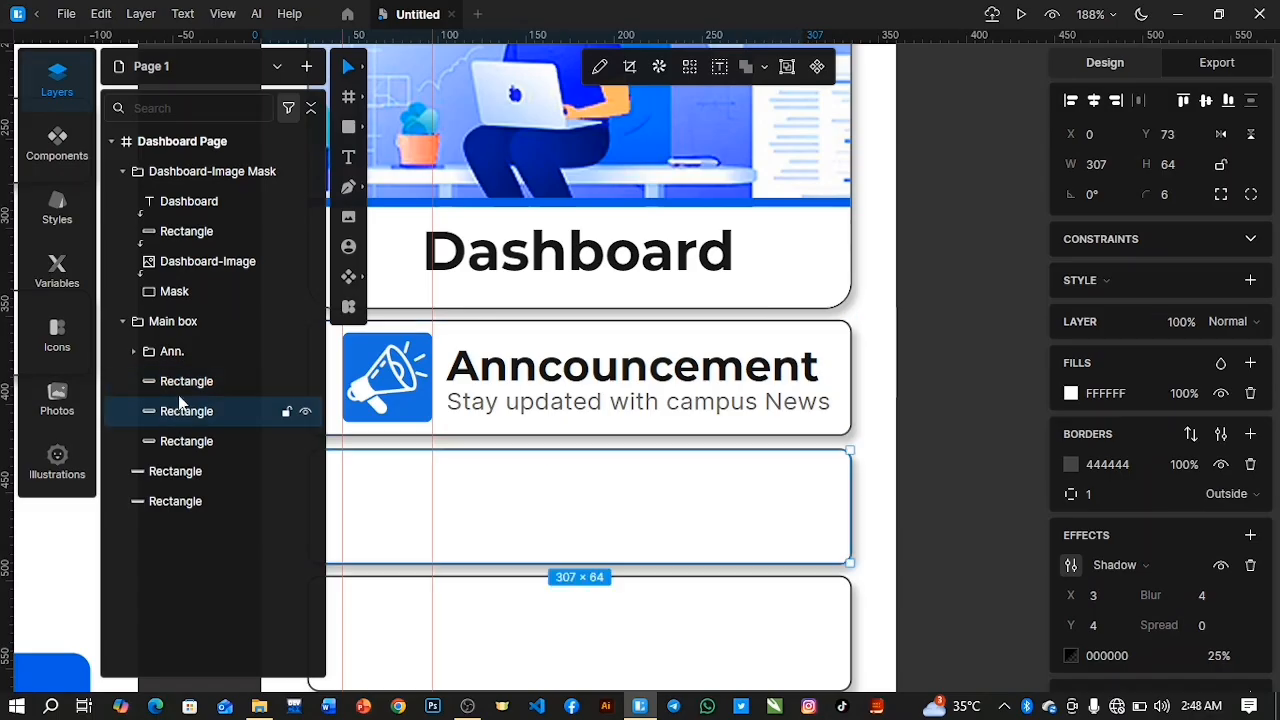
click(180, 394)
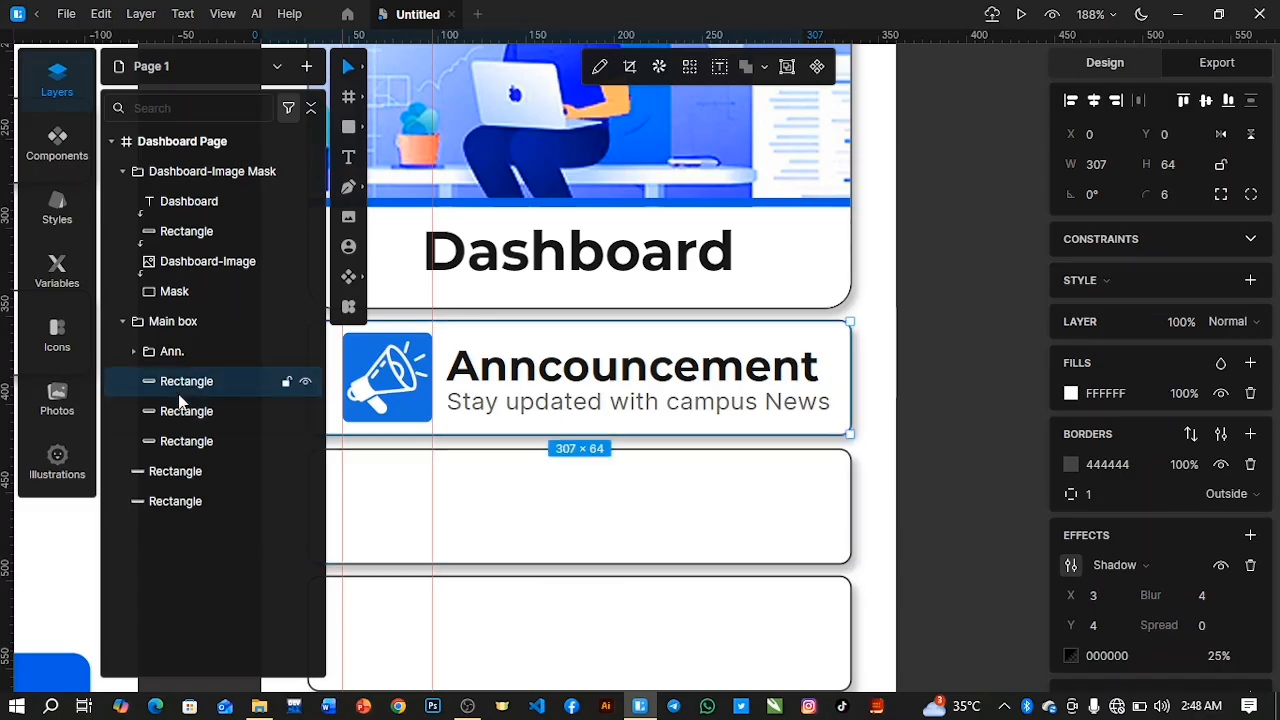
click(135, 351)
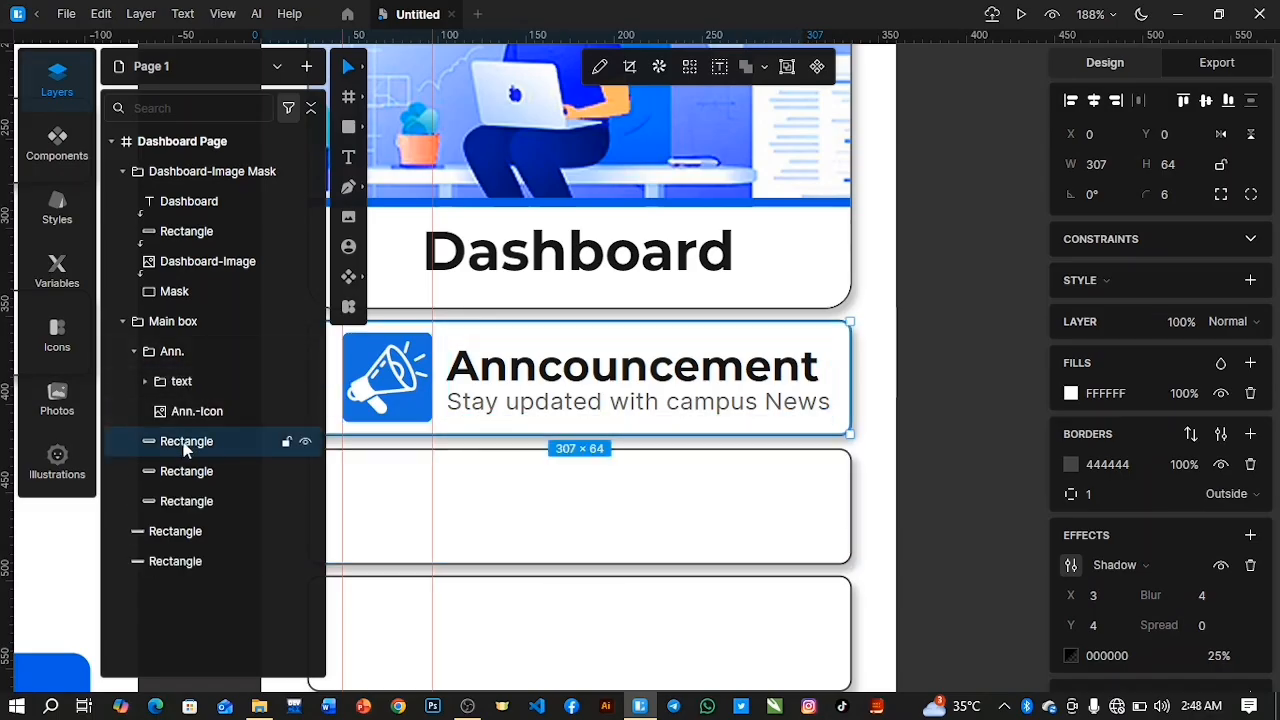
click(136, 352)
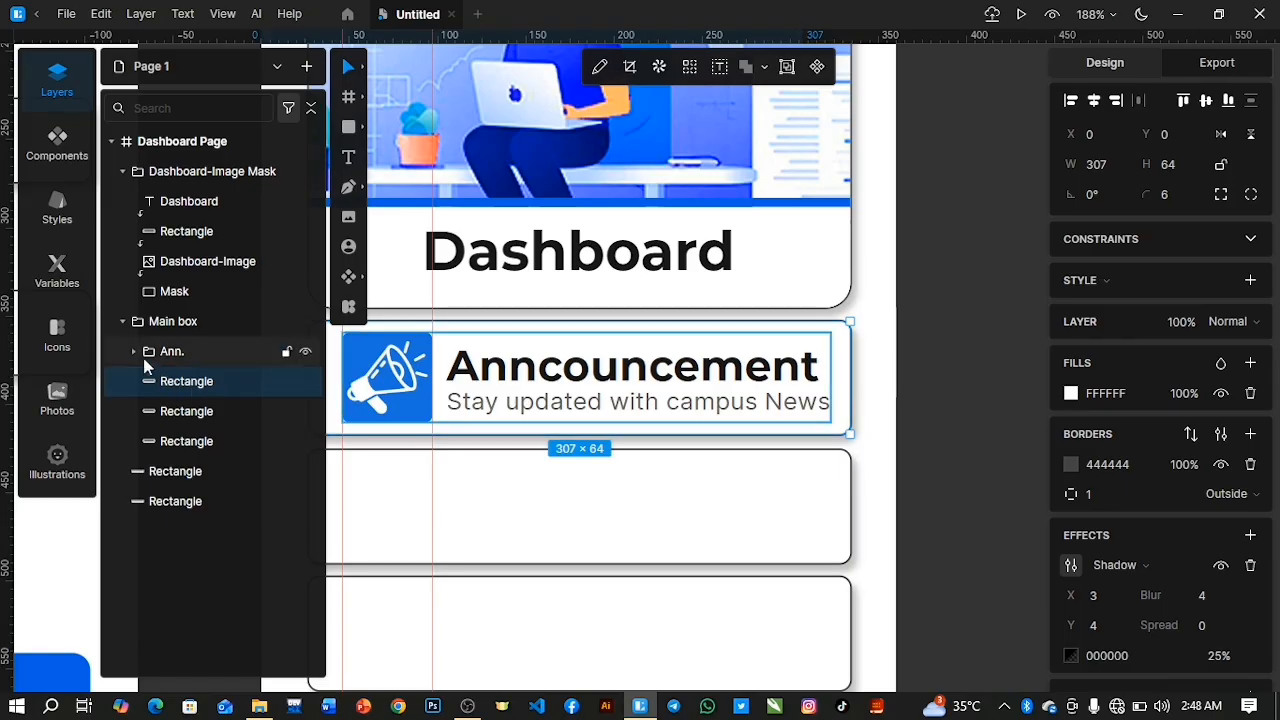
click(136, 352)
mouse_move(173, 444)
mouse_down()
mouse_move(171, 381)
mouse_move(188, 444)
mouse_up()
click(134, 351)
click(162, 383)
click(164, 412)
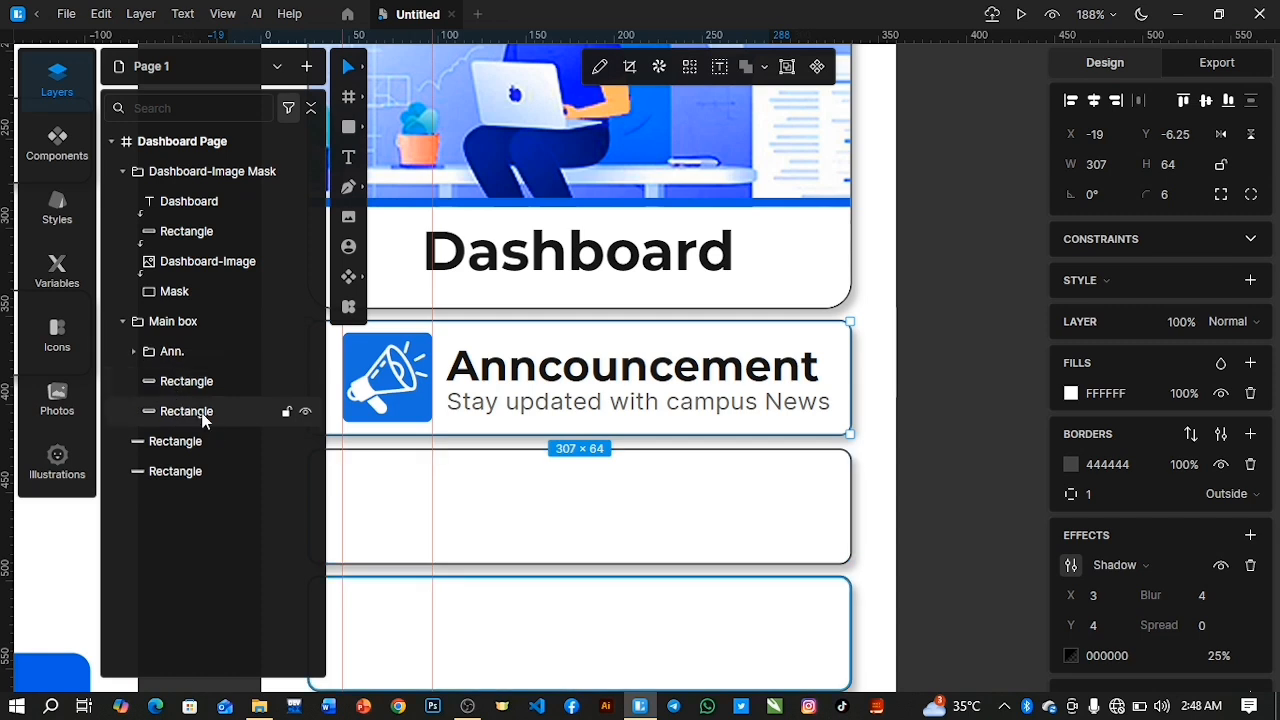
Duplicate the announcement's text group, reorder the copy below the Ann. group's rectangle, and place it in the second content box.
click(183, 390)
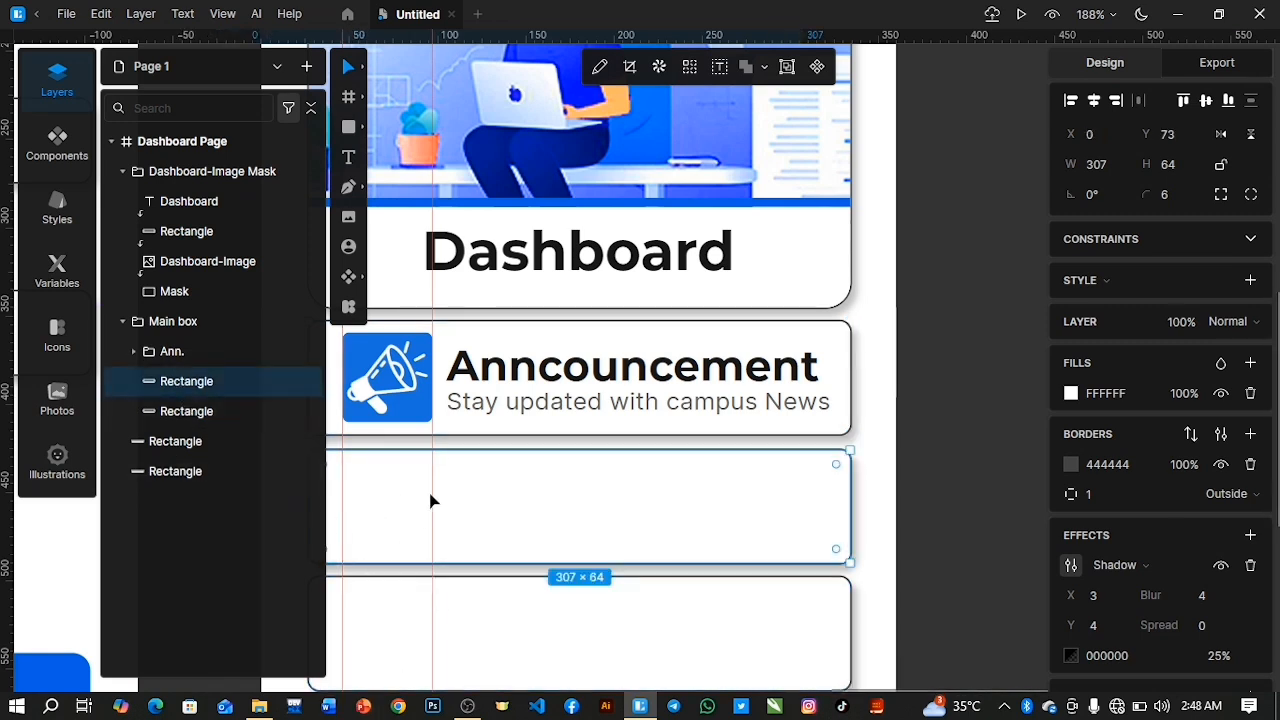
scroll(431, 501, down, 5)
scroll(431, 501, up, 5)
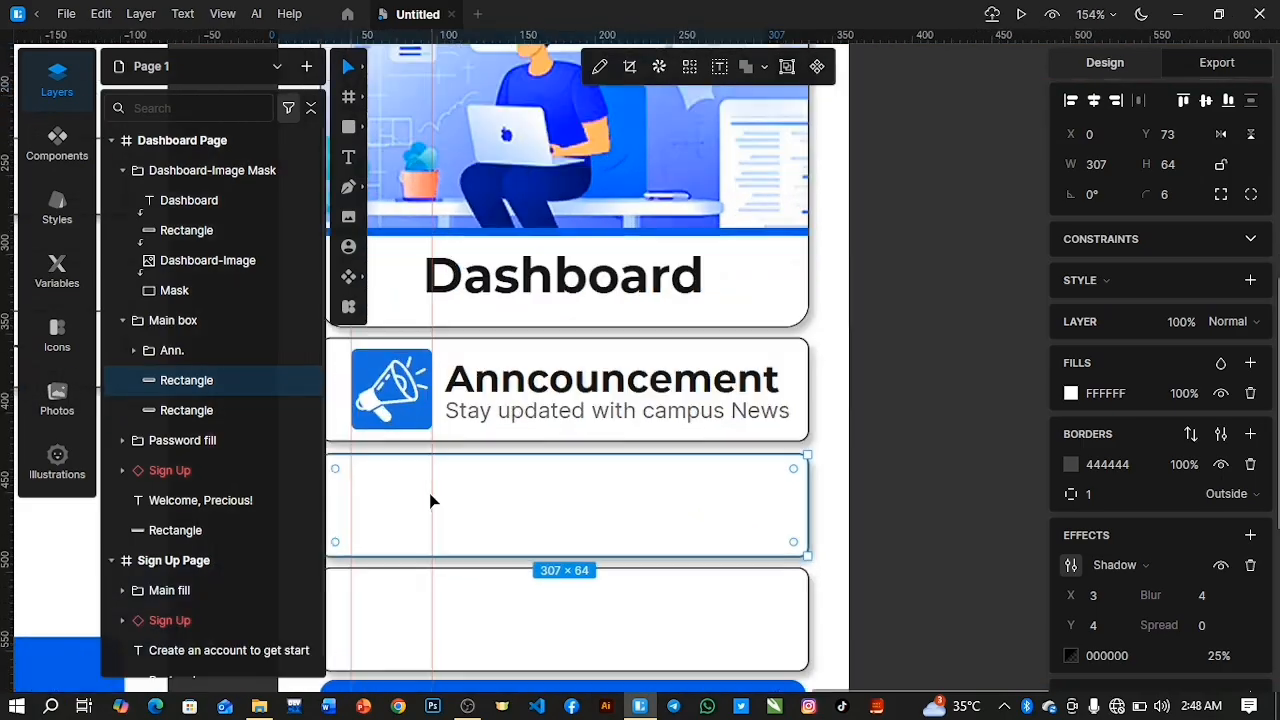
scroll(431, 501, down, 1)
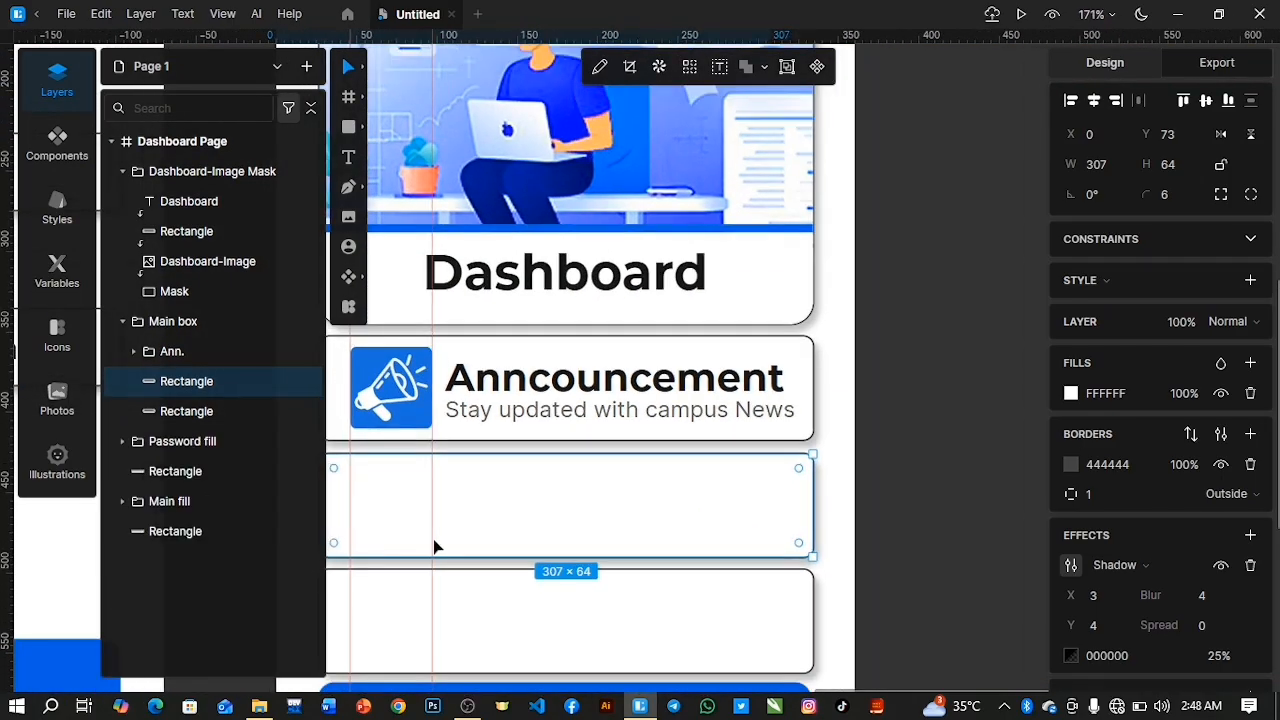
click(138, 352)
click(212, 383)
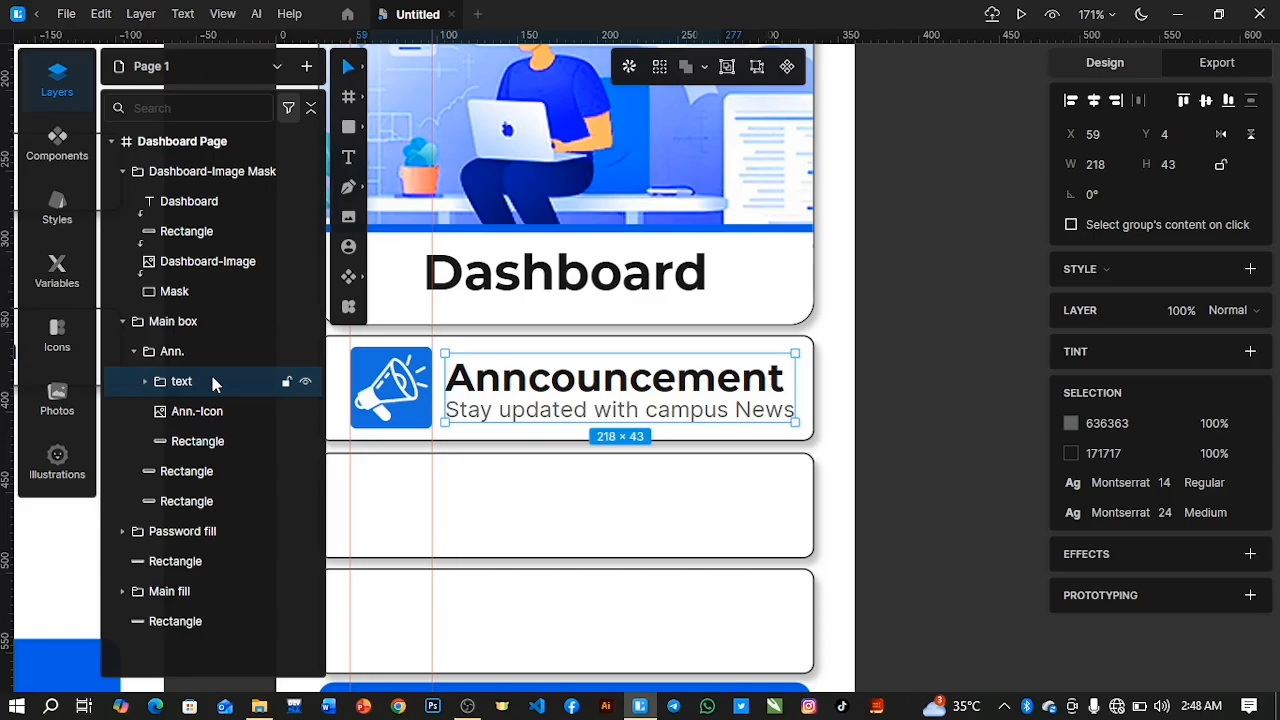
key(ctrl+d)
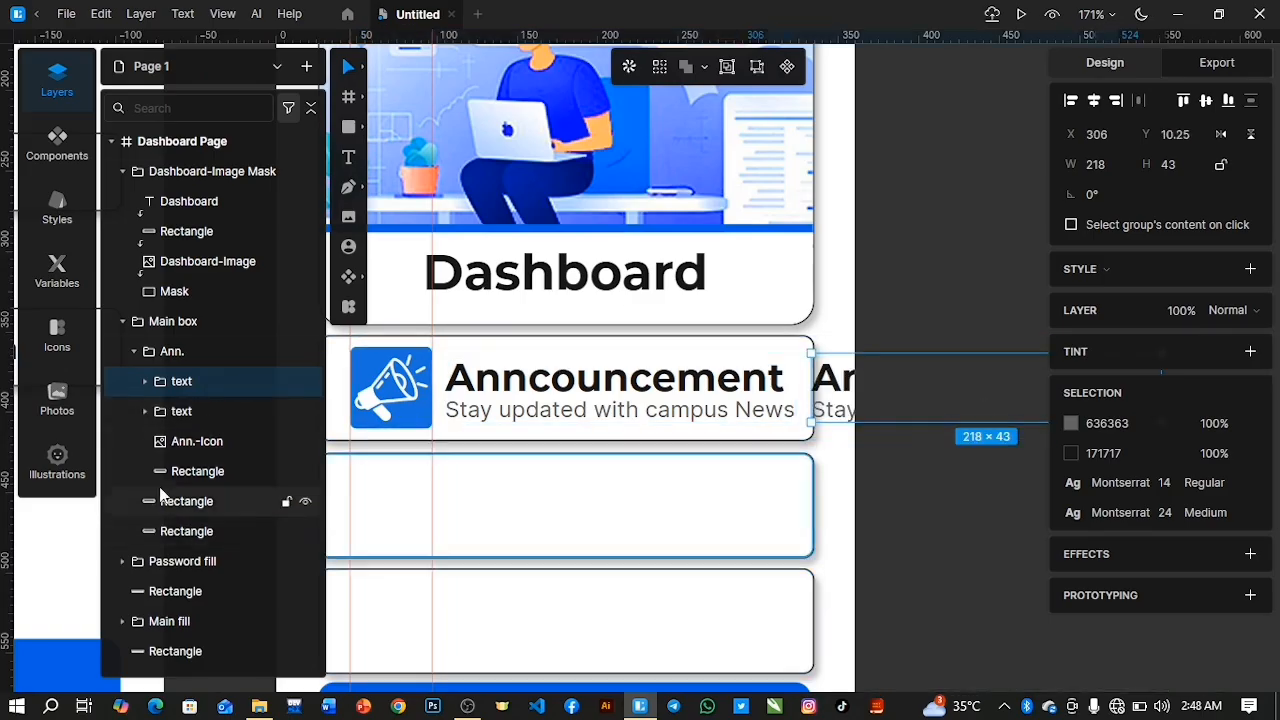
drag(237, 380, 250, 465)
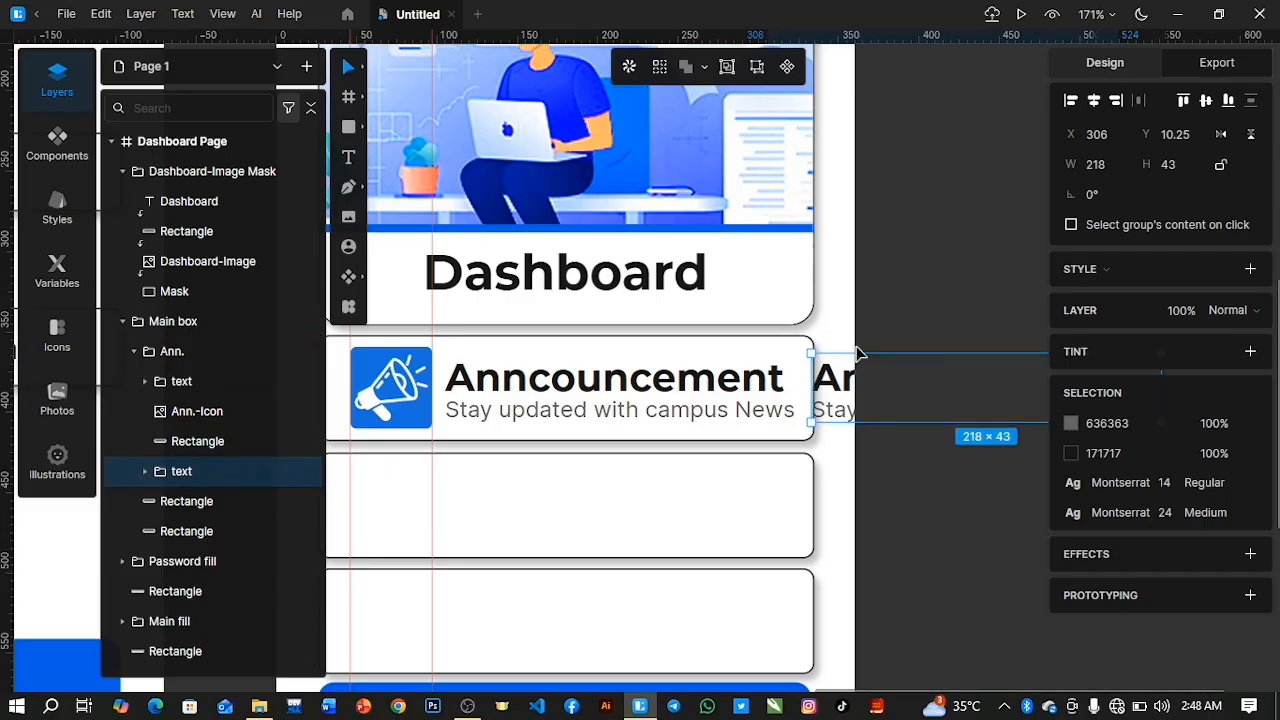
drag(789, 417, 481, 495)
double_click(481, 495)
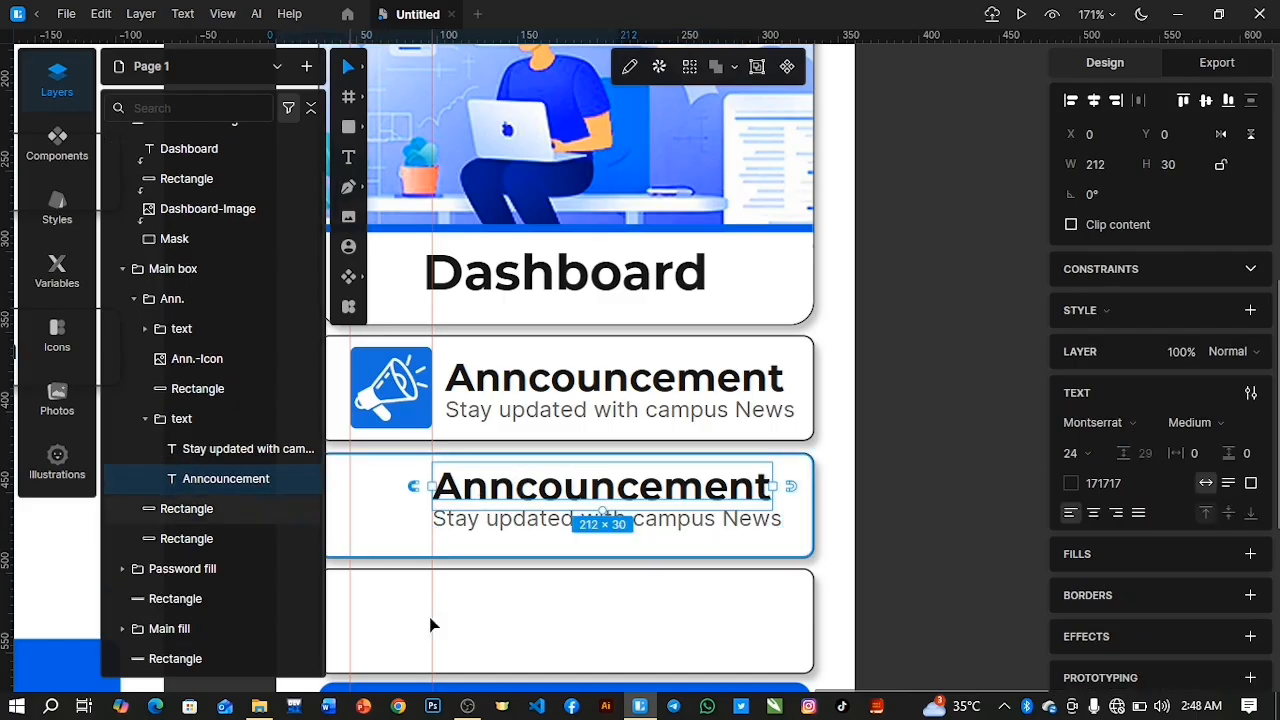
Insert the Course-Icon image from the UXUI Mobile App folder into the second box at 51 × 51, beside the copied text.
click(348, 216)
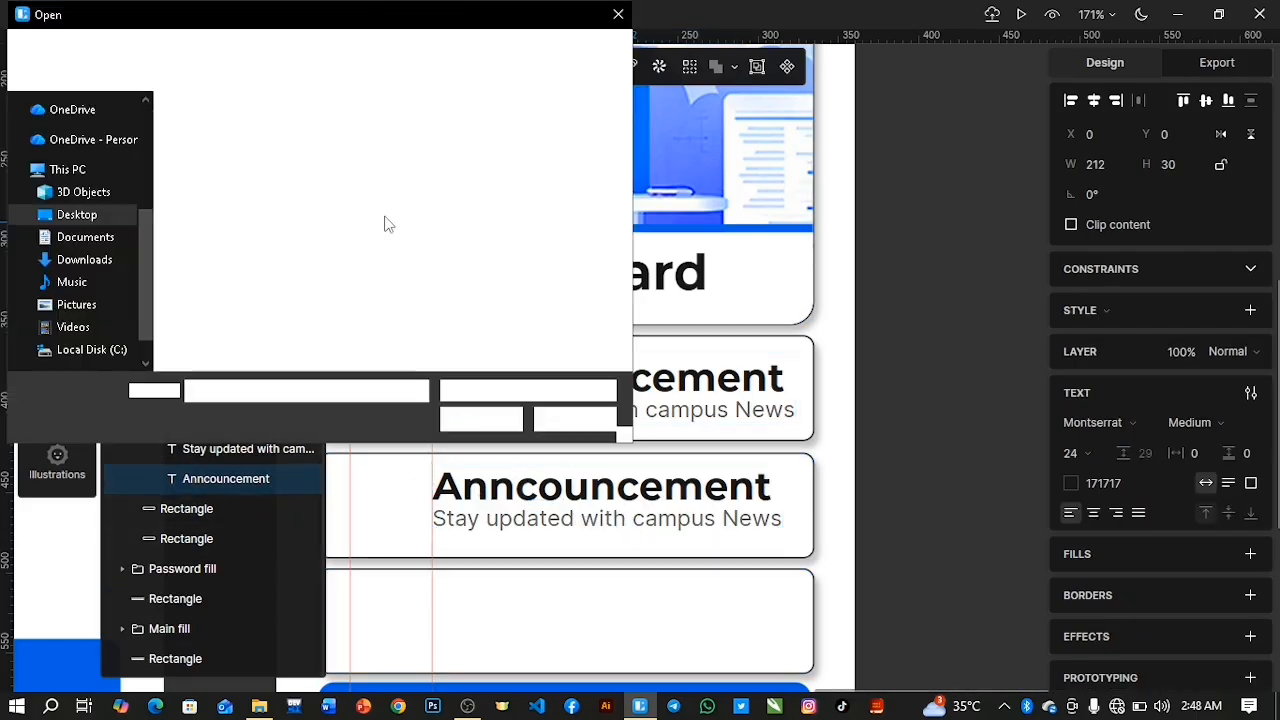
click(565, 161)
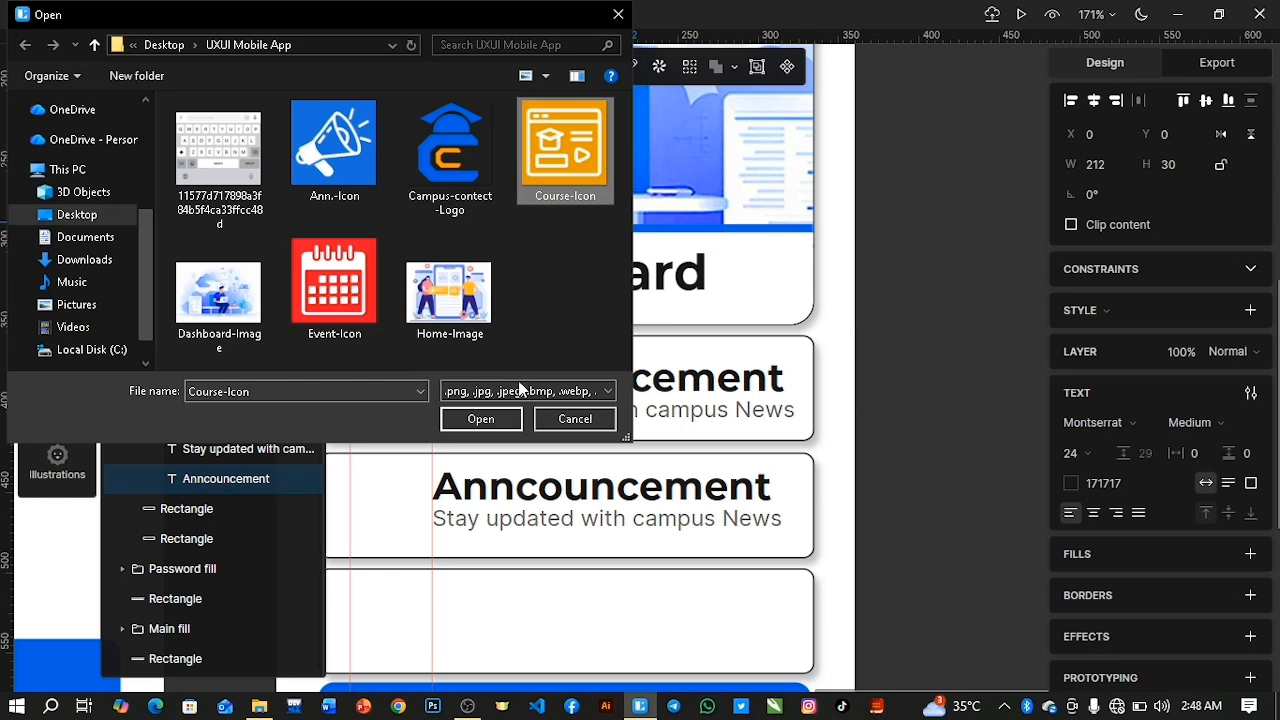
click(478, 420)
drag(350, 462, 432, 545)
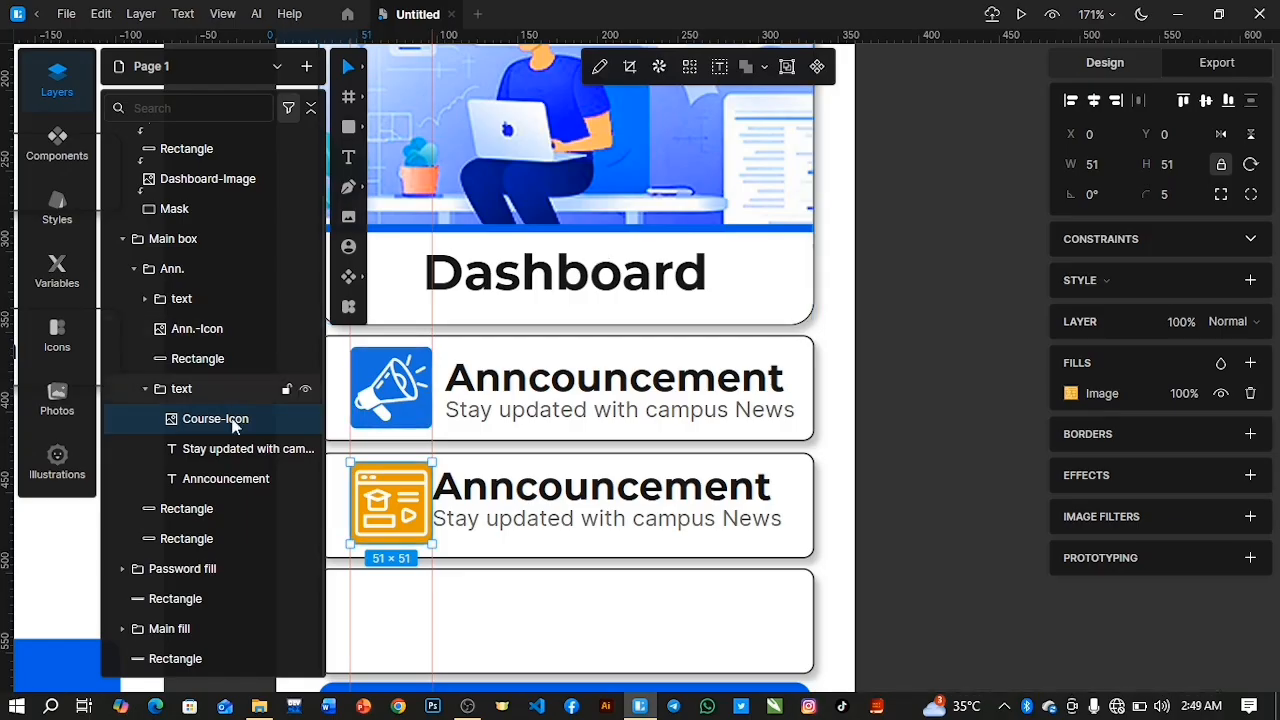
Align Course-Icon with the second content box's rectangle on their vertical centres.
shift+click(224, 508)
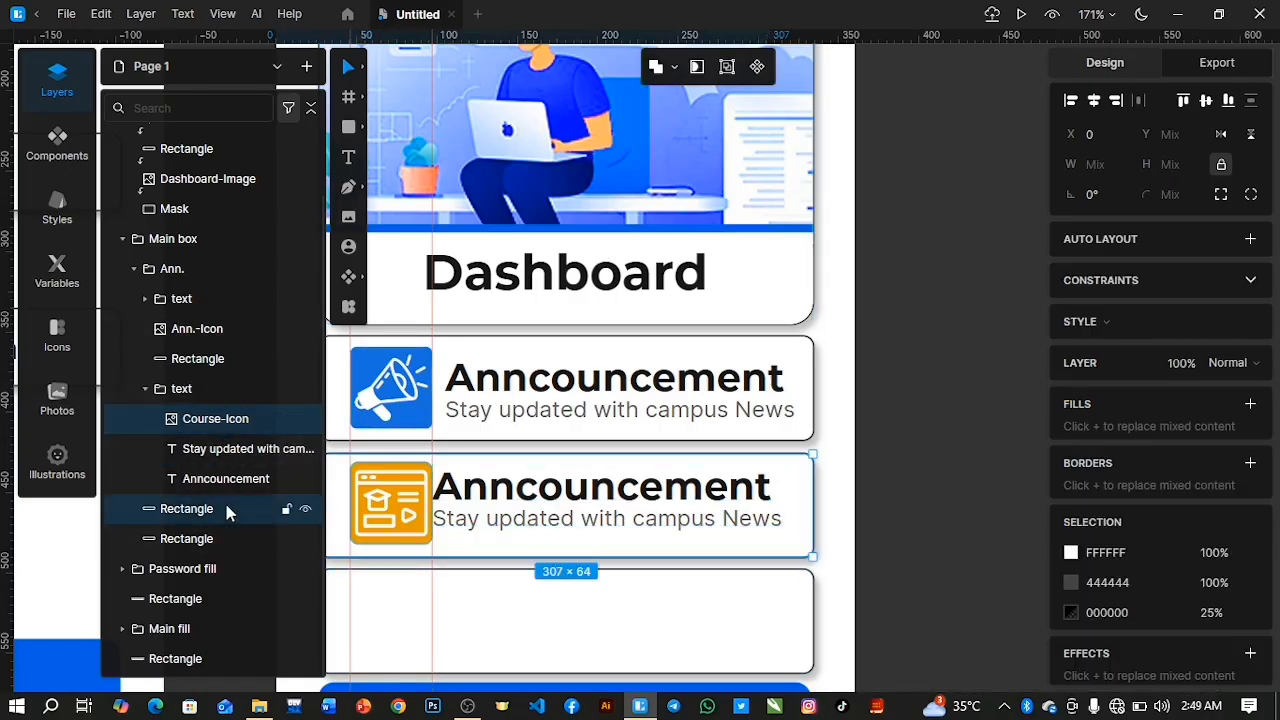
click(1207, 100)
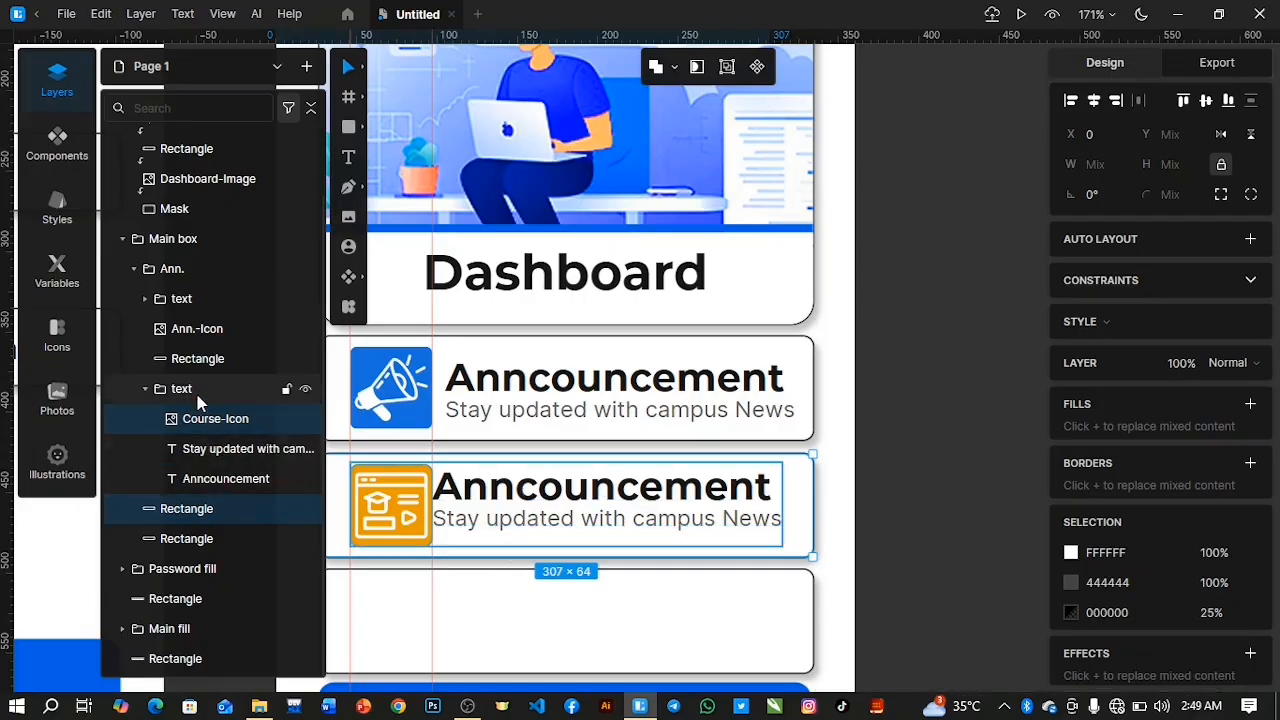
Try aligning the announcement's text group and the copied group containing Course-Icon on their horizontal centres, and undo it.
click(170, 392)
shift+click(193, 304)
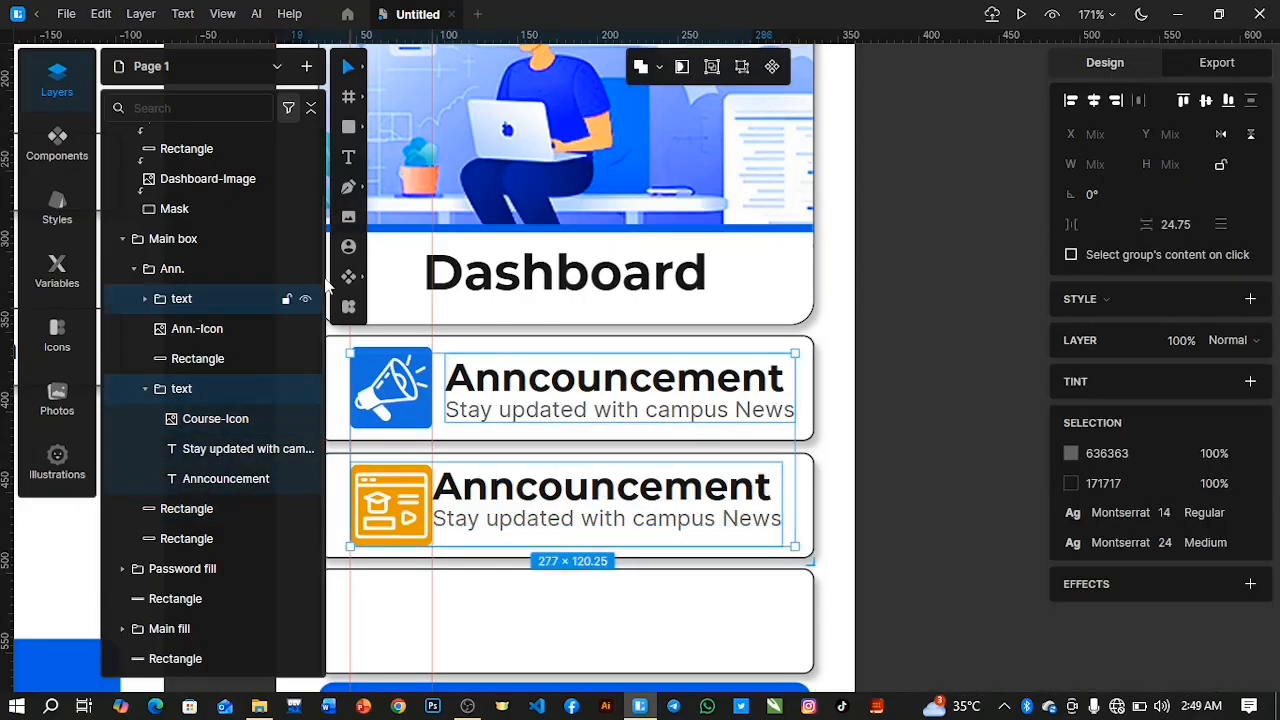
click(1096, 101)
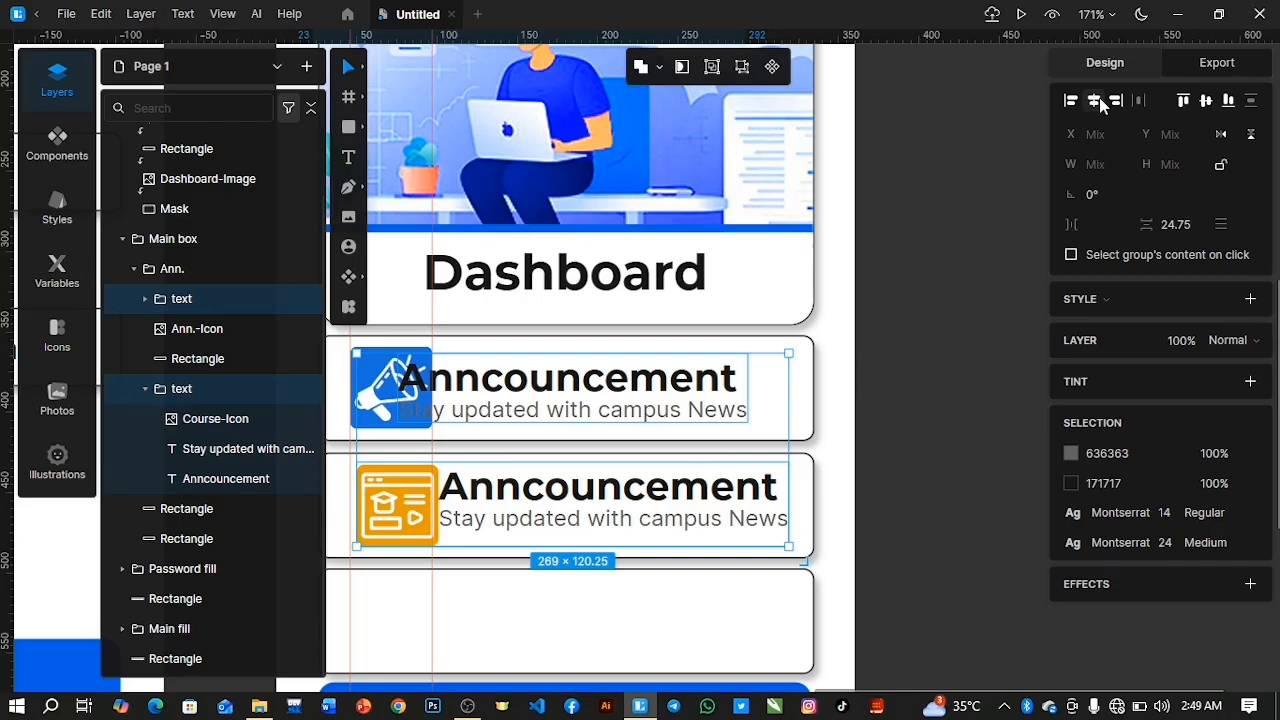
key(ctrl+z)
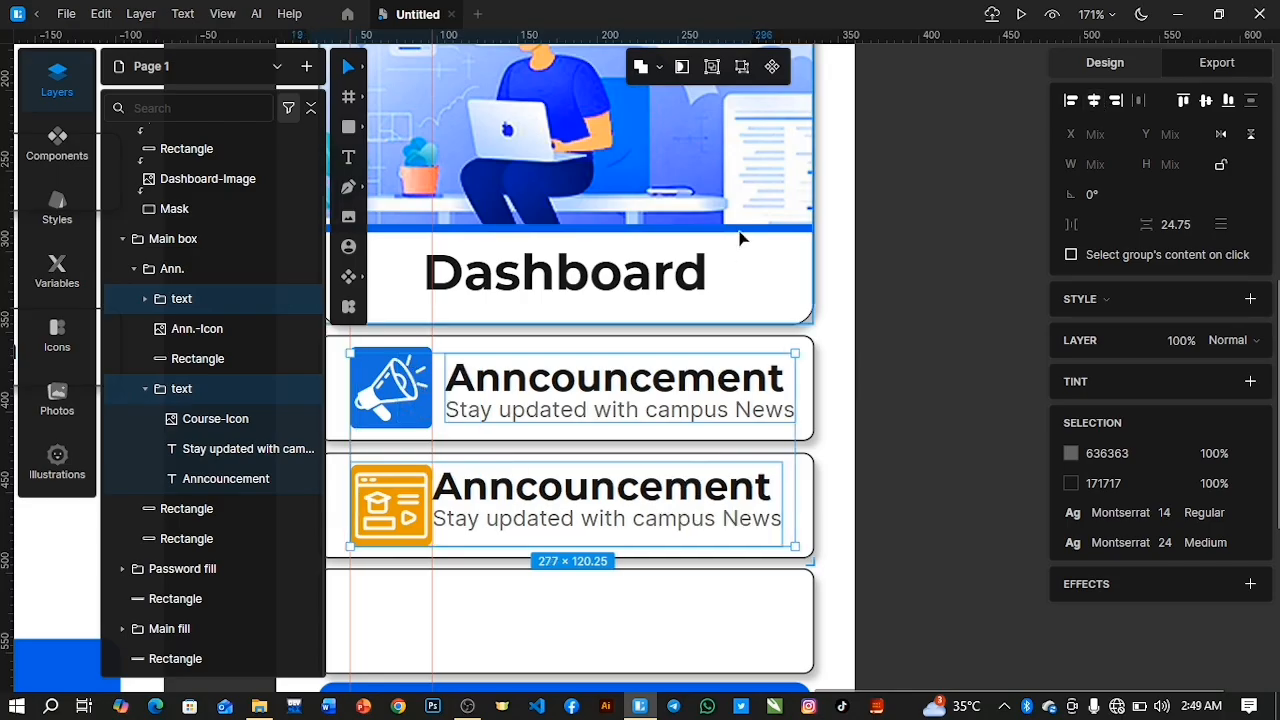
Move Course-Icon out of the copied text group, placing it directly above that group in the layer order.
click(225, 391)
click(225, 500)
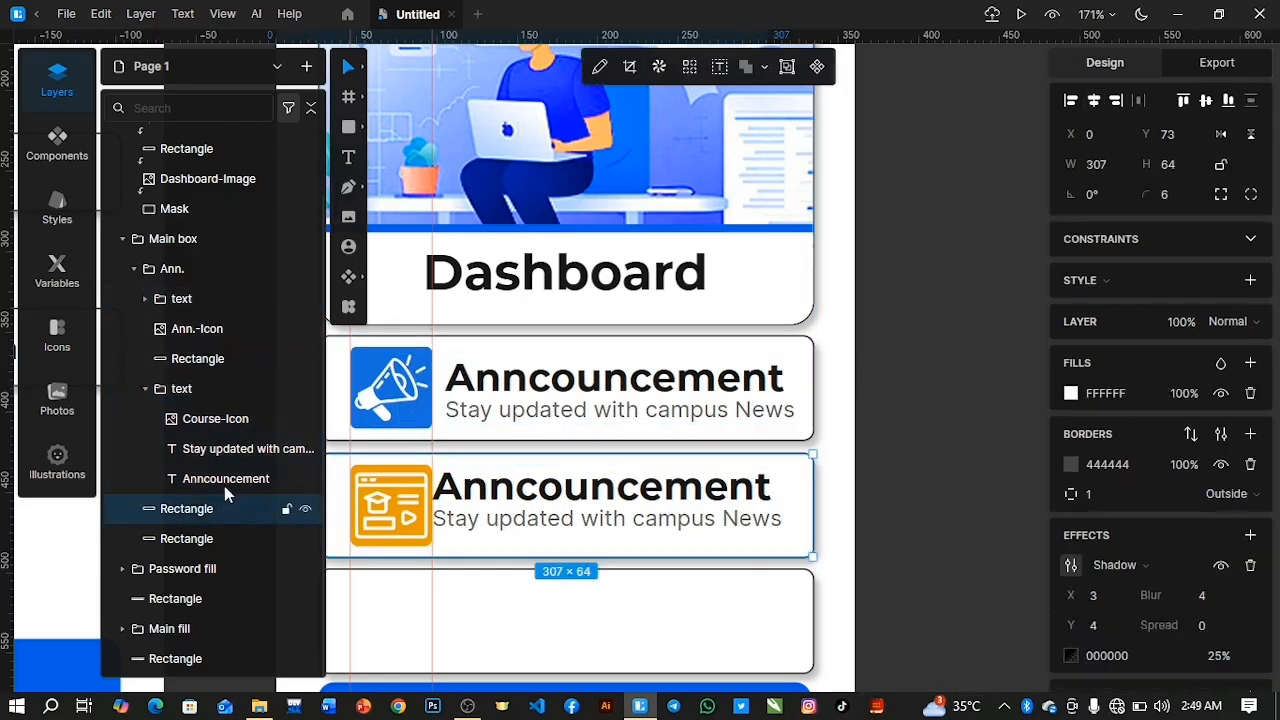
click(208, 397)
click(147, 391)
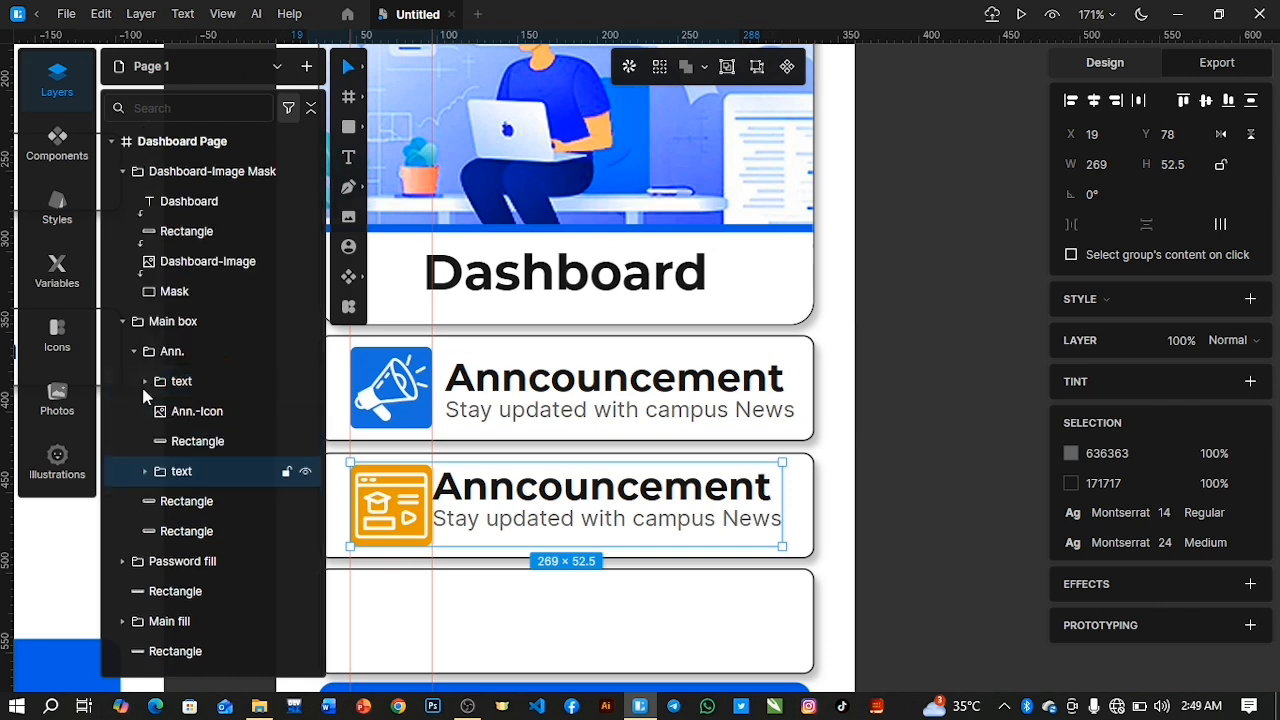
click(146, 472)
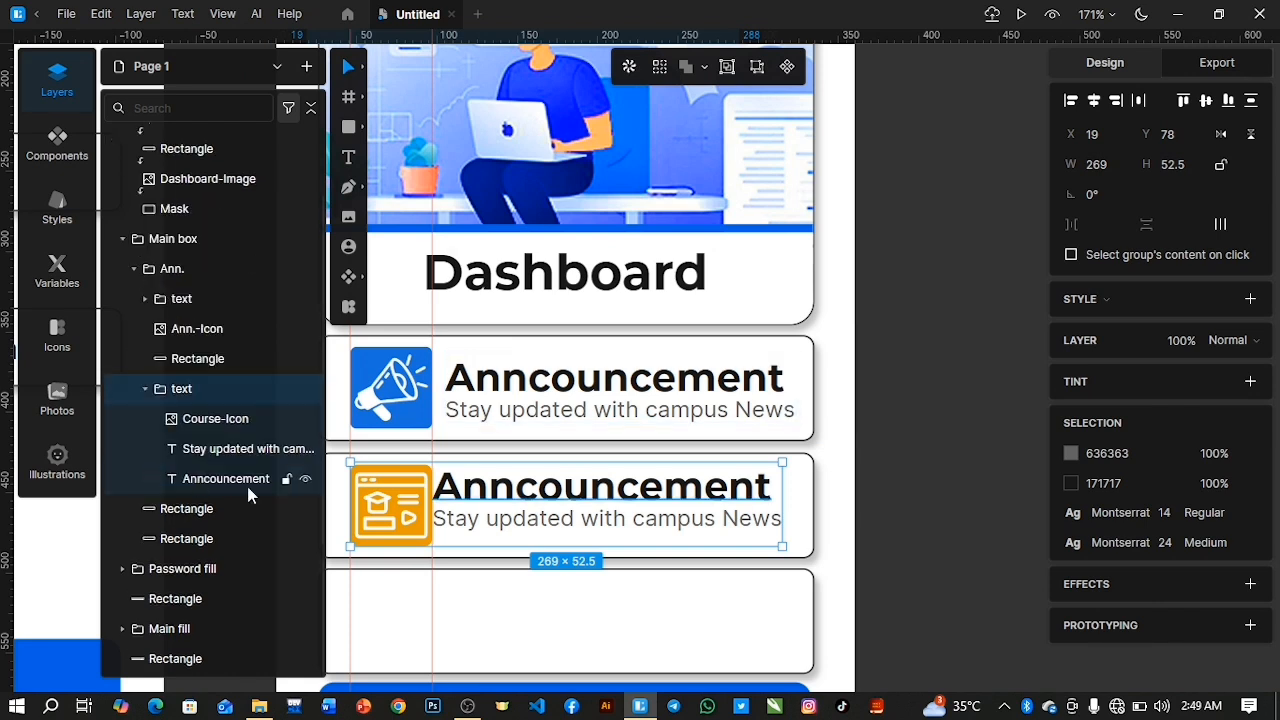
drag(227, 425, 210, 398)
mouse_move(229, 477)
mouse_down()
mouse_move(217, 447)
mouse_move(206, 481)
mouse_up()
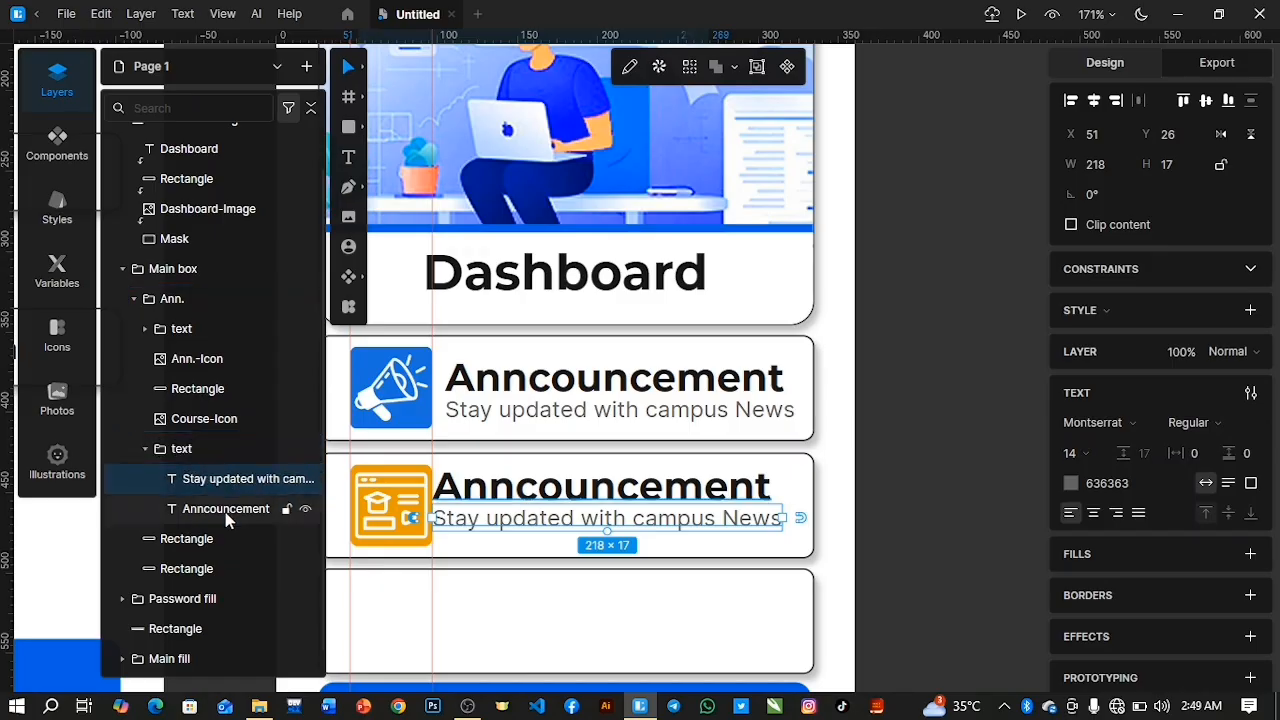
click(150, 449)
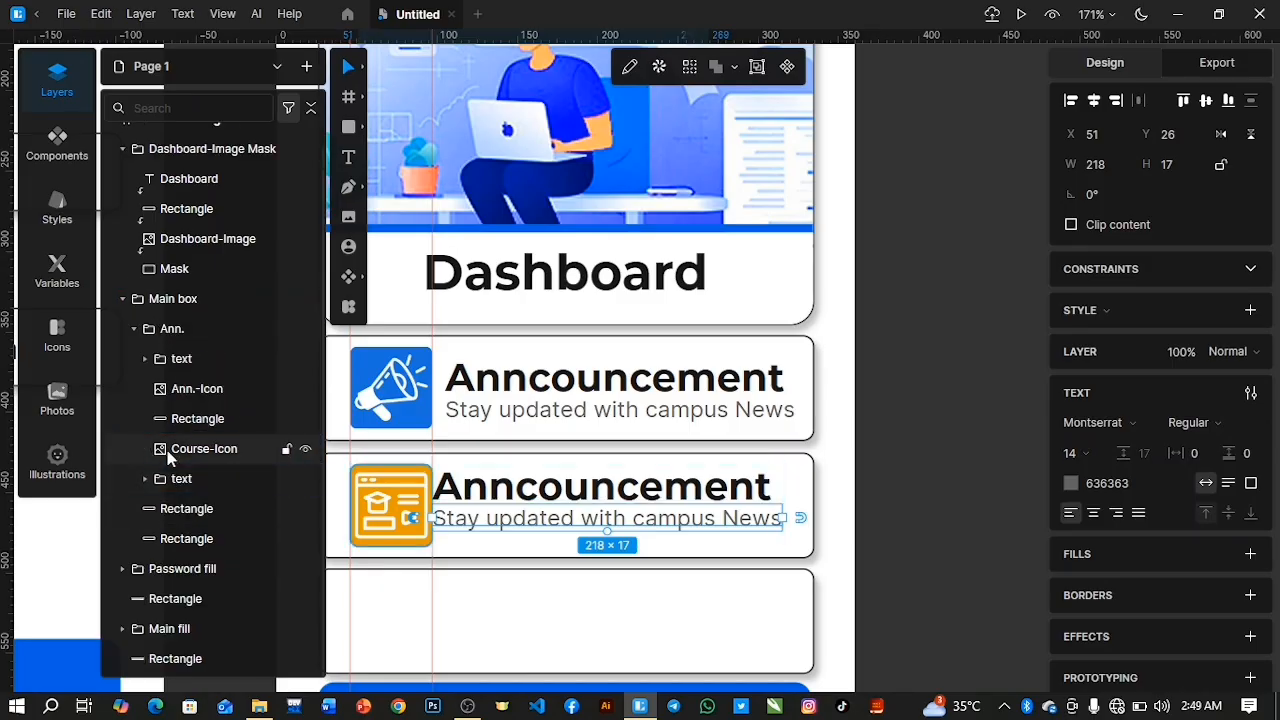
Try aligning the two text groups on their horizontal centres without the course icon, and undo the alignment.
click(190, 479)
shift+click(181, 358)
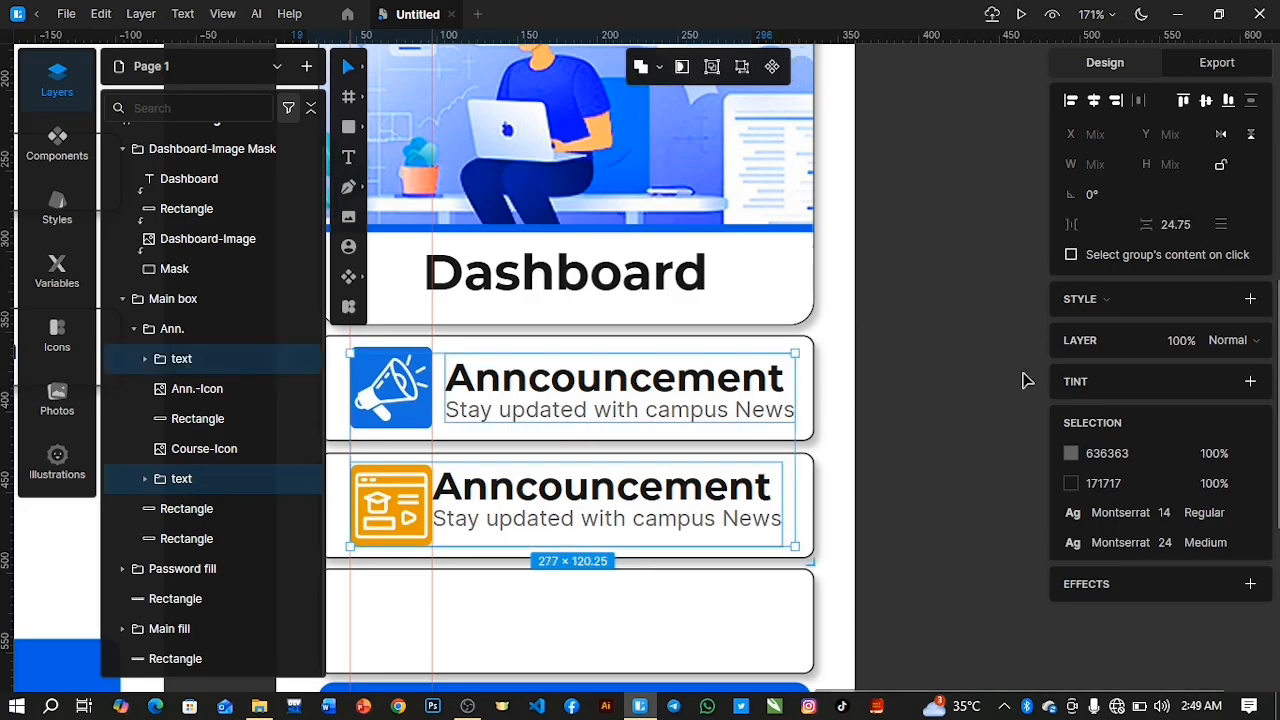
click(1094, 104)
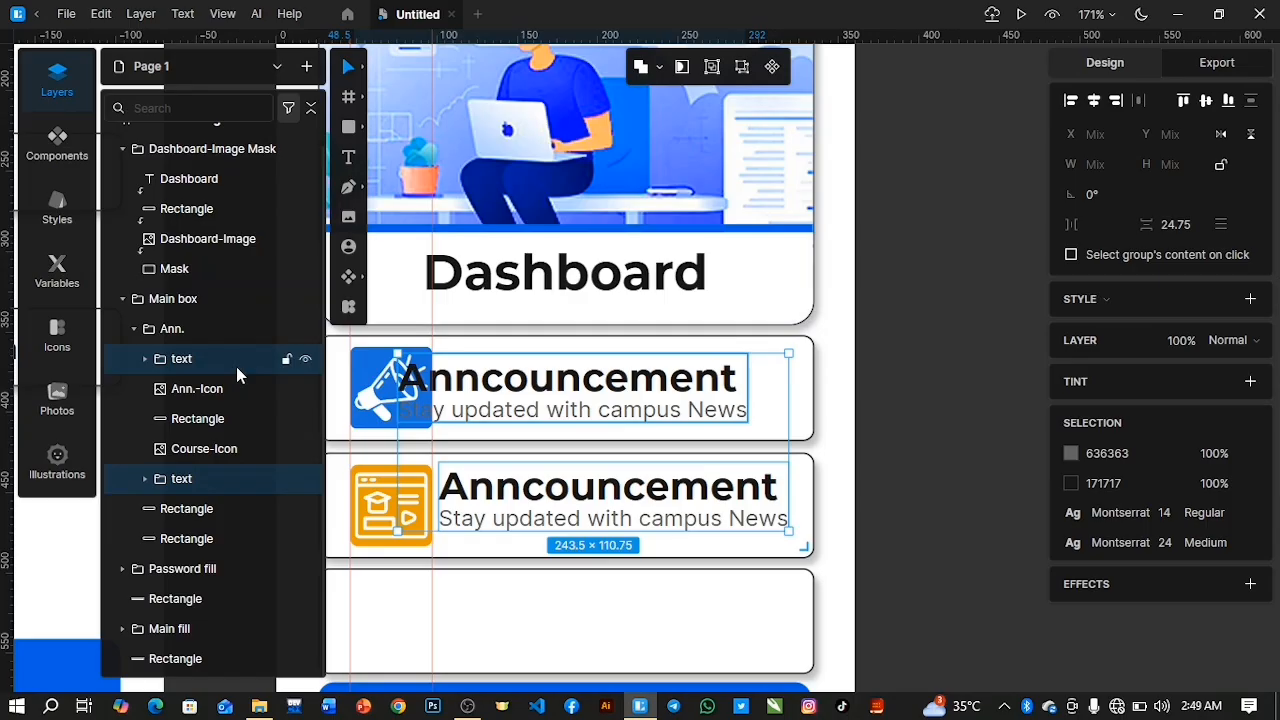
click(145, 359)
click(145, 359)
click(145, 479)
click(145, 479)
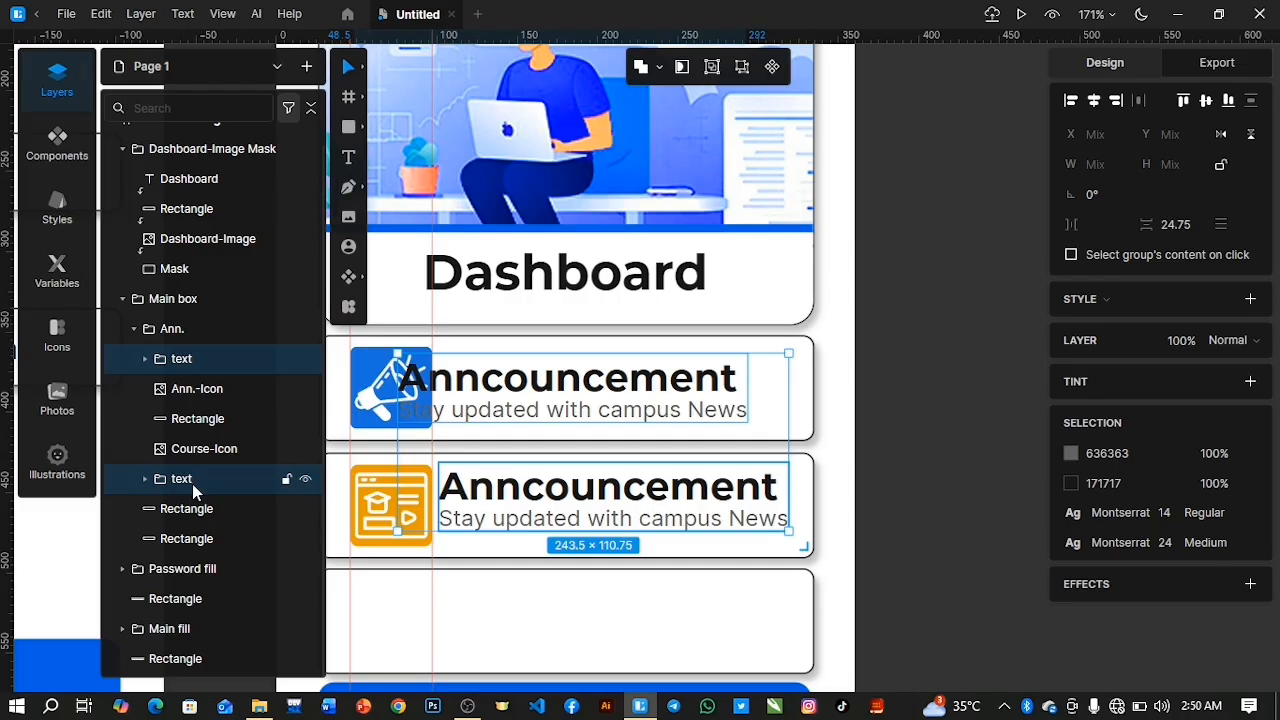
key(ctrl+z)
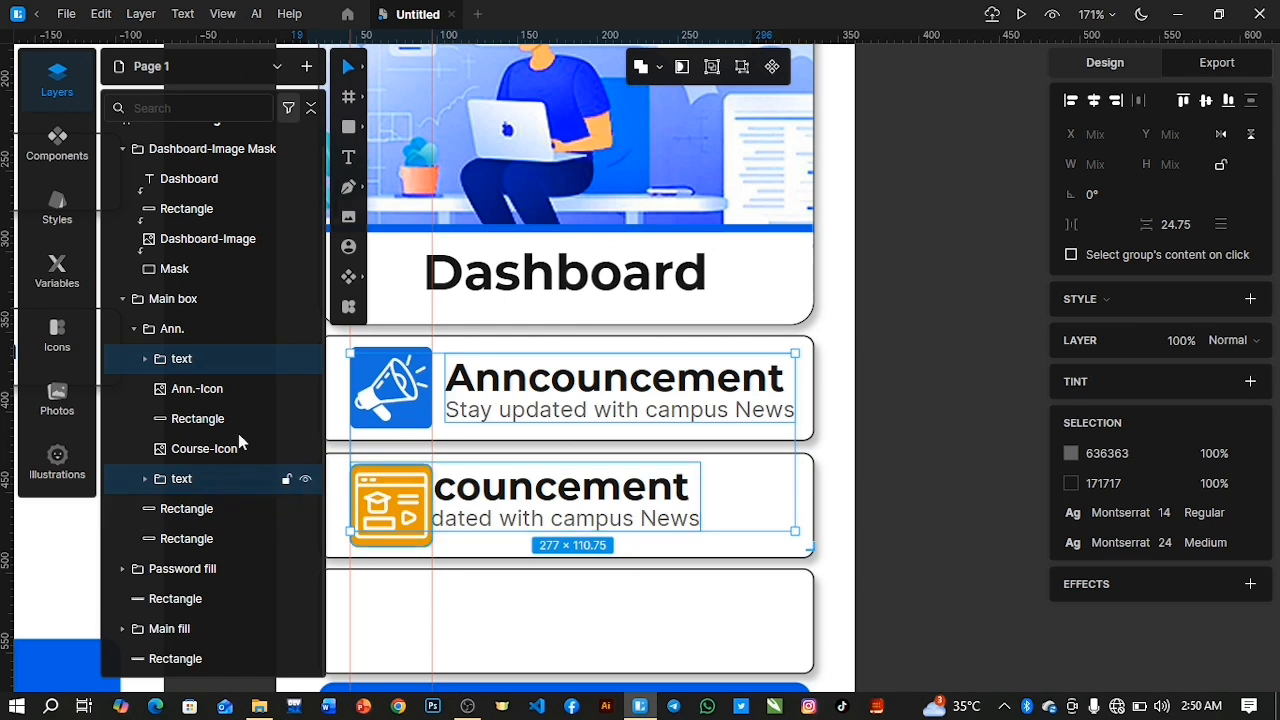
Move the copied text group beside Course-Icon to X 78, in line with the announcement text above.
click(177, 478)
double_click(147, 479)
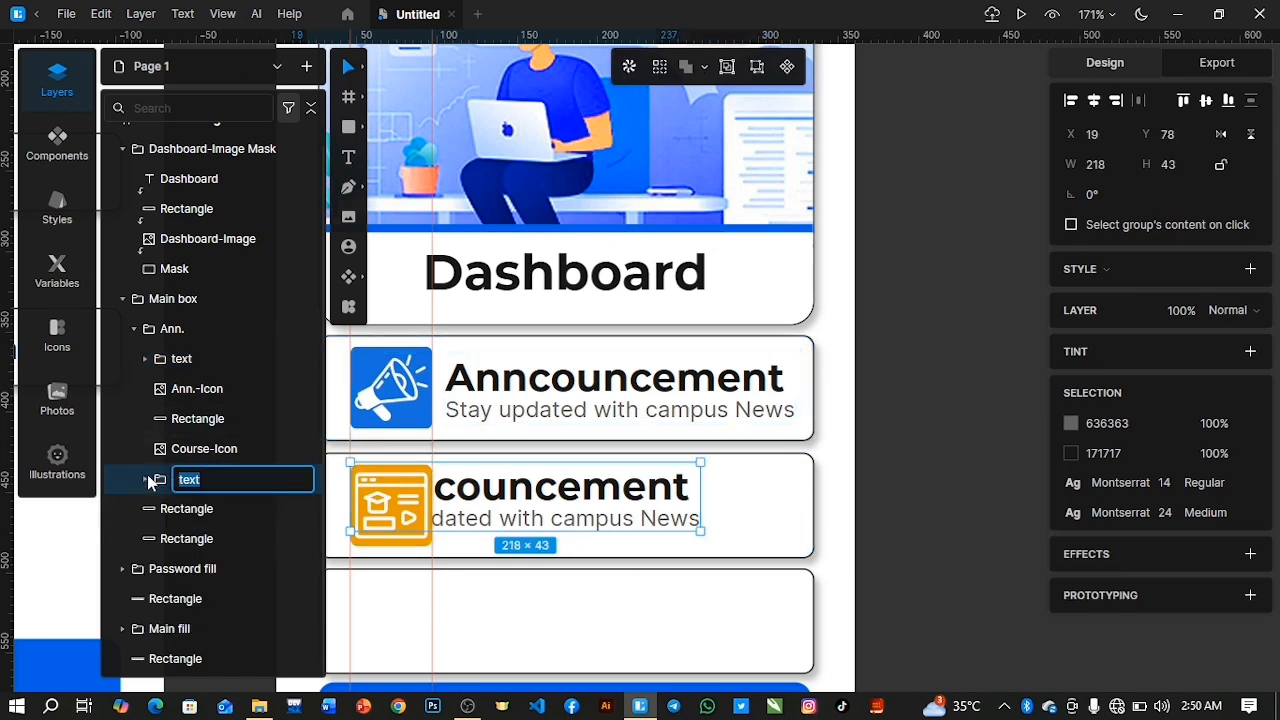
click(242, 481)
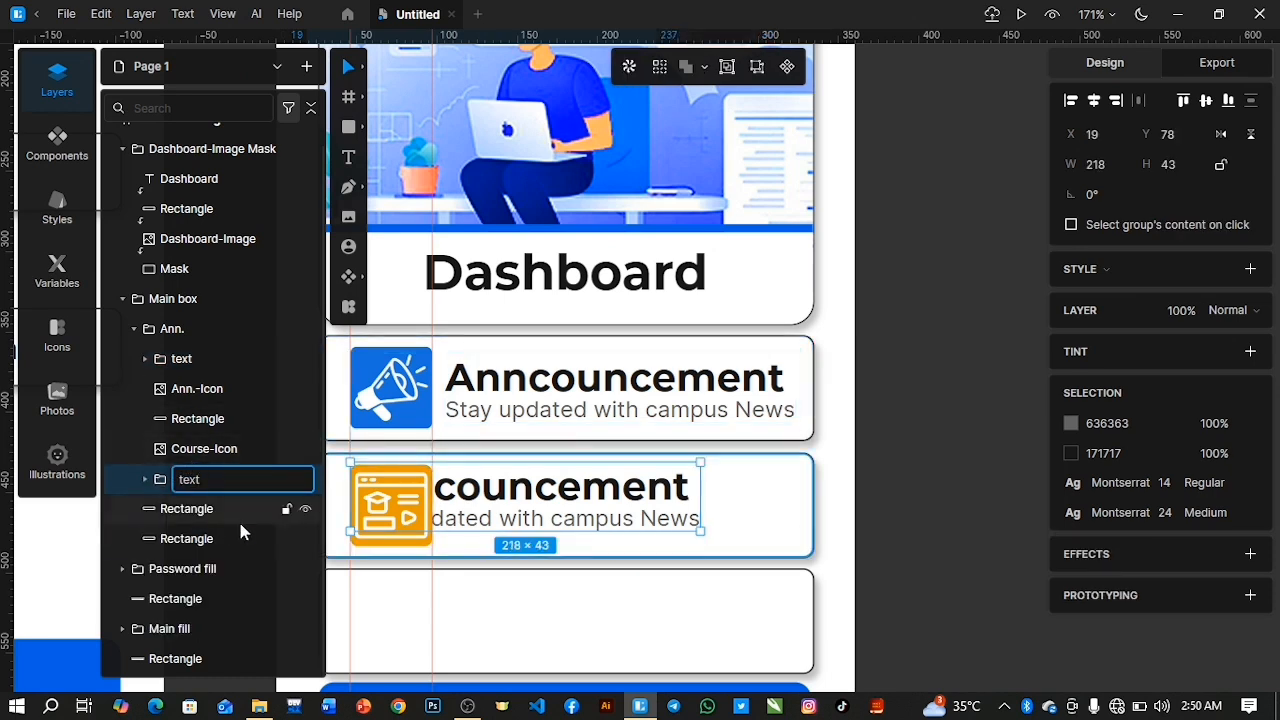
click(238, 516)
click(221, 480)
drag(533, 505, 635, 507)
Change the second box's heading to "My Courses".
double_click(492, 490)
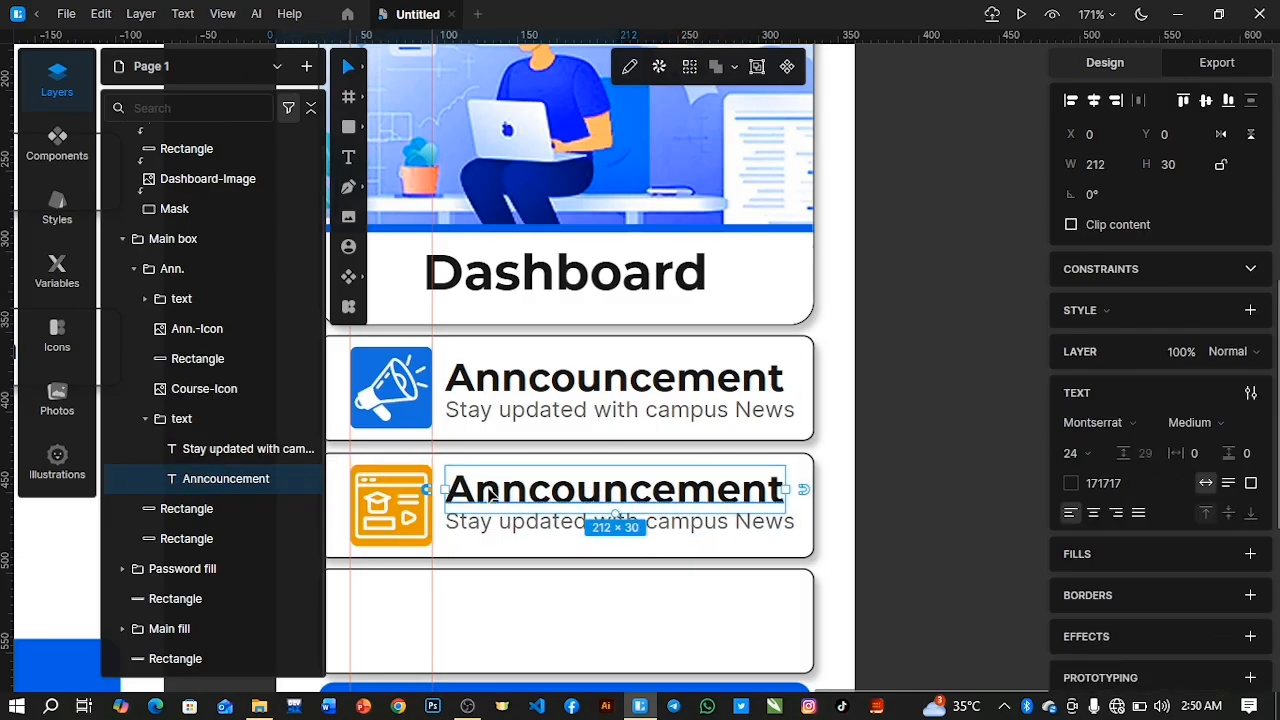
double_click(492, 490)
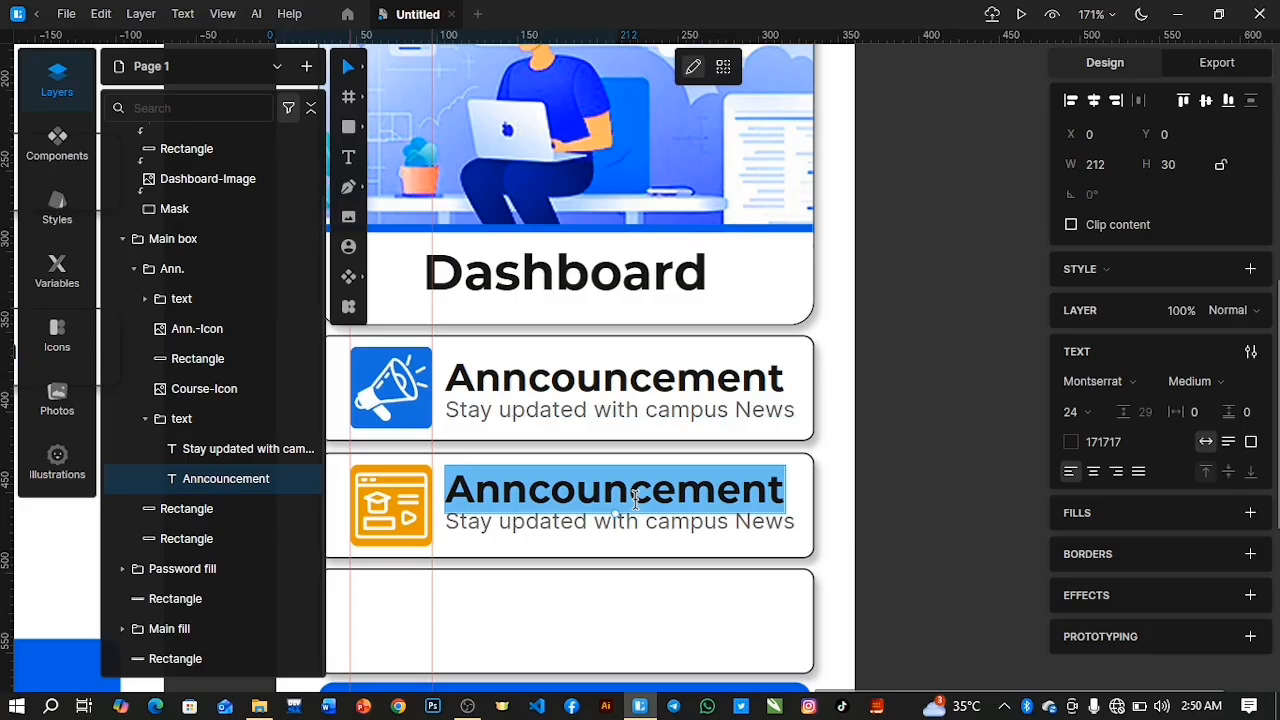
text(My Course)
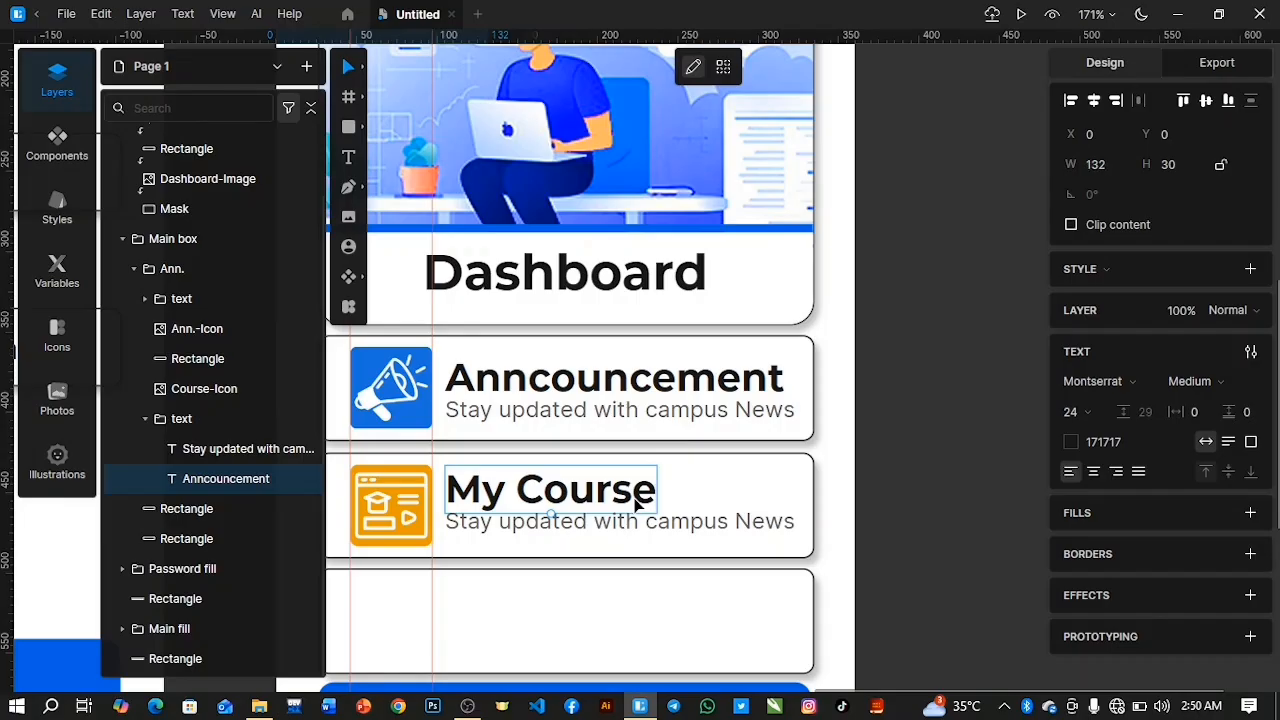
text(s)
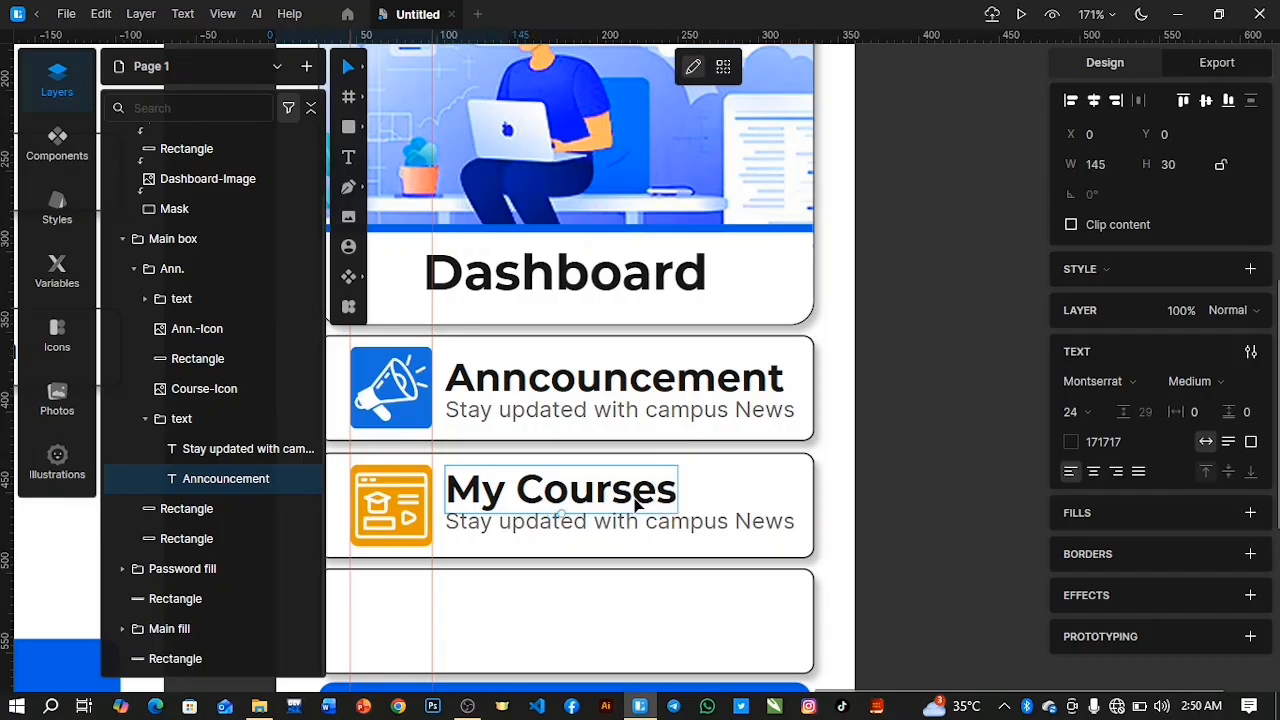
Change the description under the My Courses heading to "Access your enrolled courses".
click(566, 519)
double_click(568, 520)
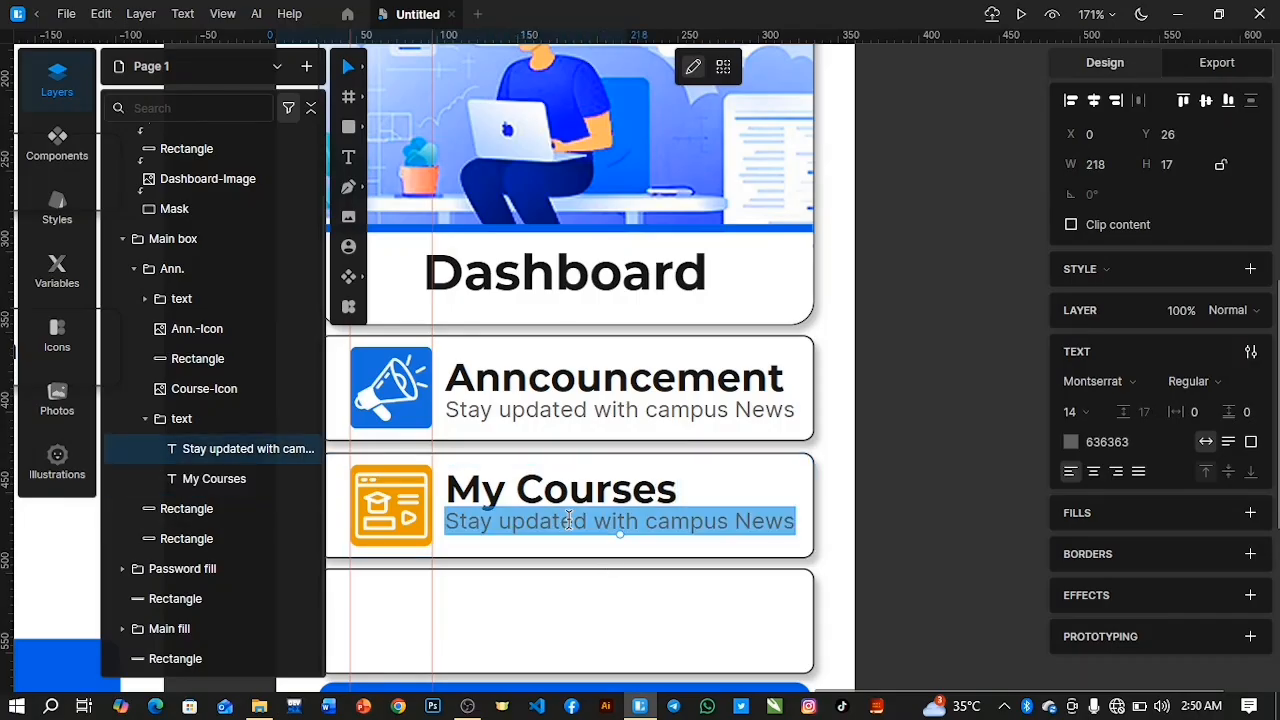
text(Access)
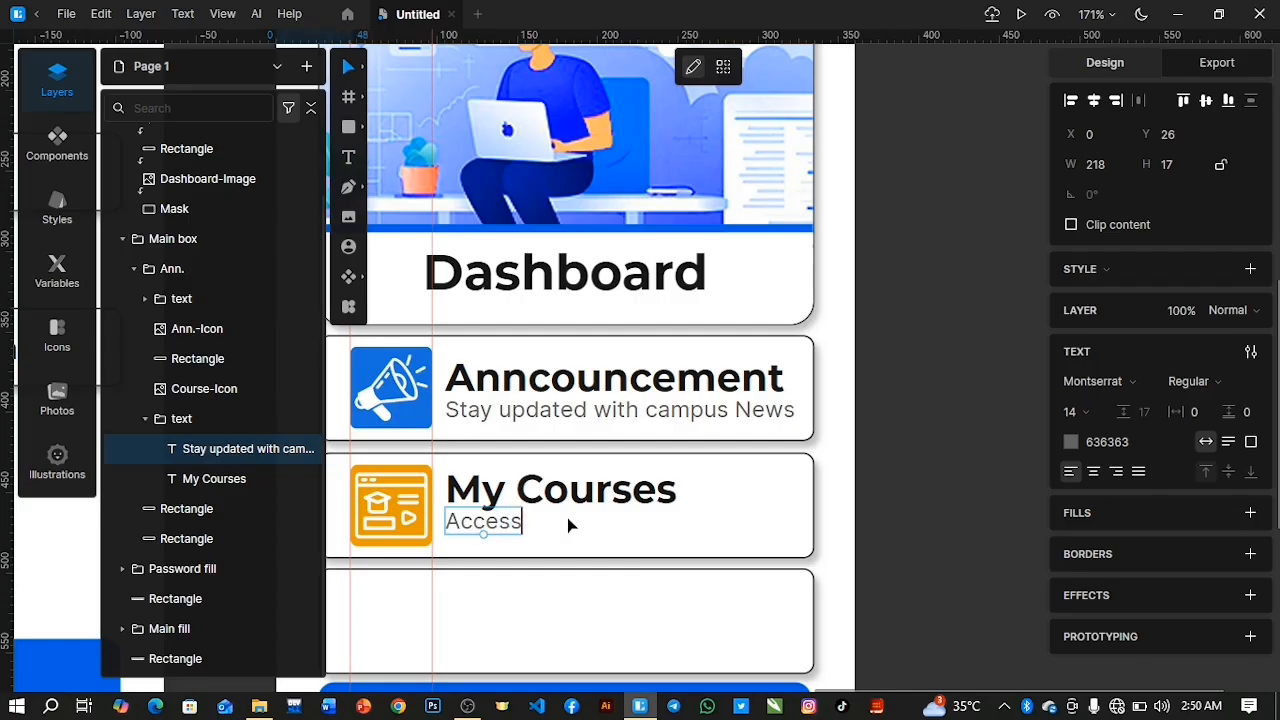
text( you)
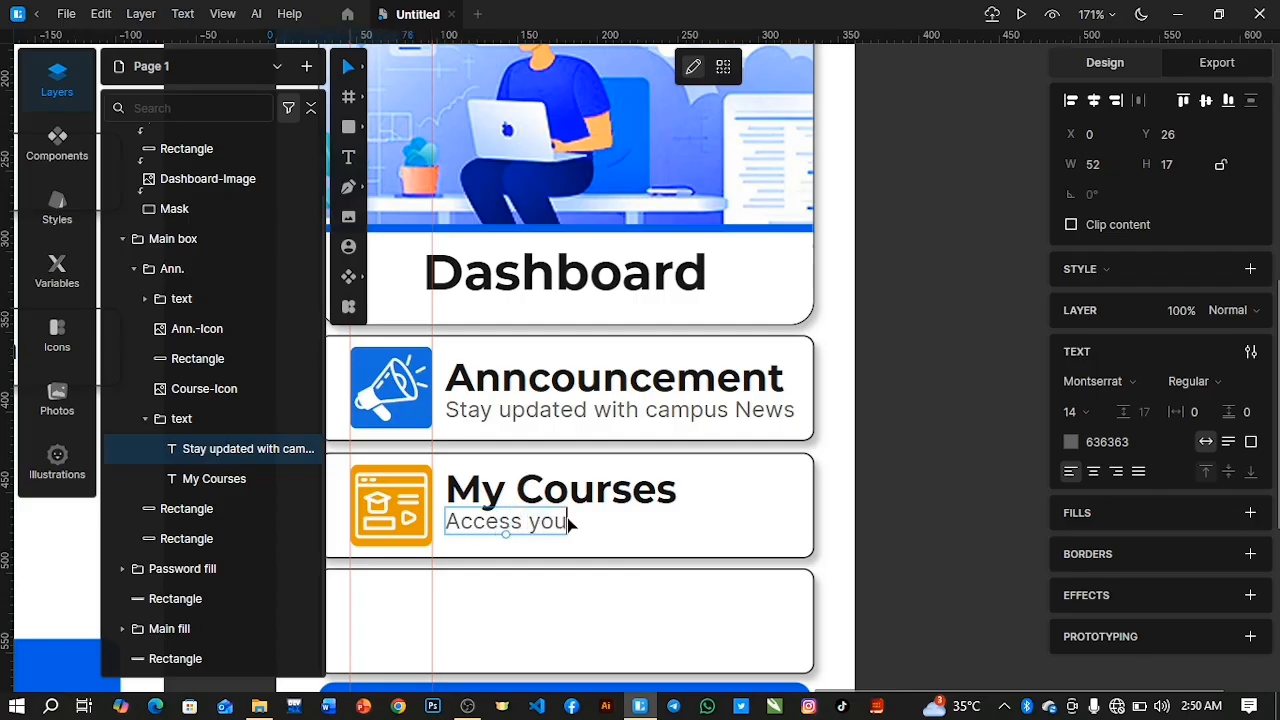
text(r enro)
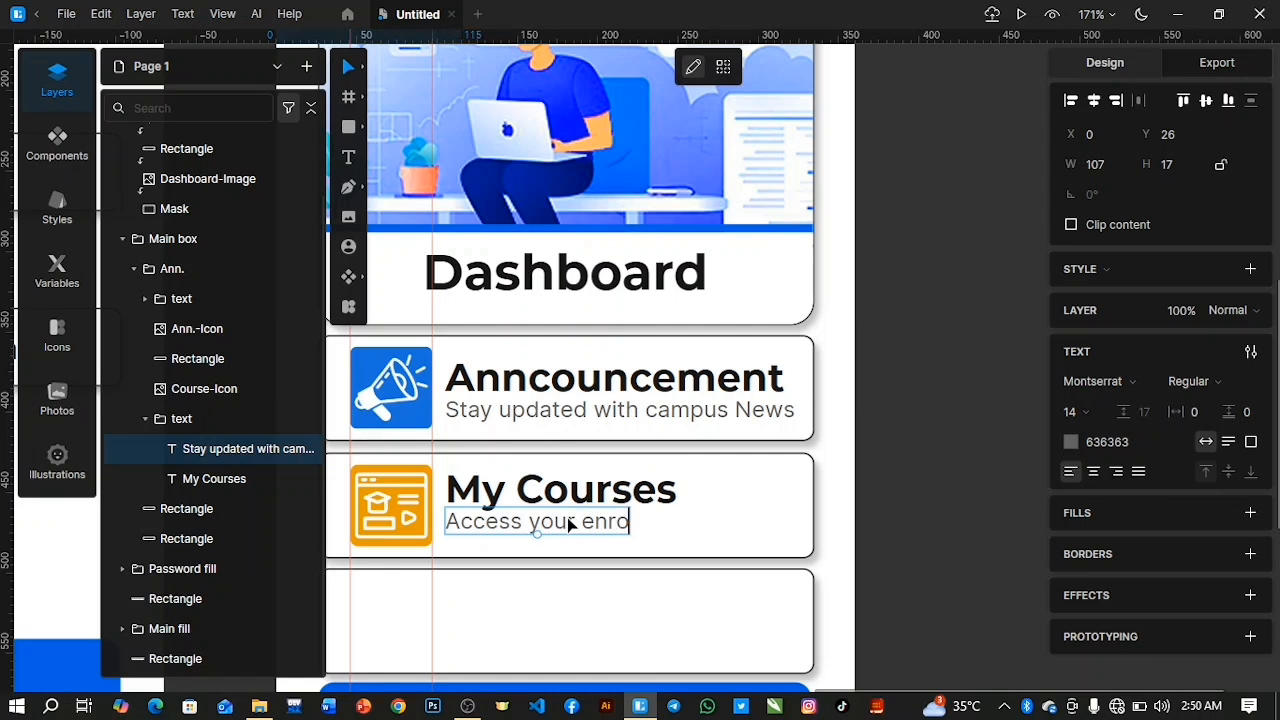
text(lled courses)
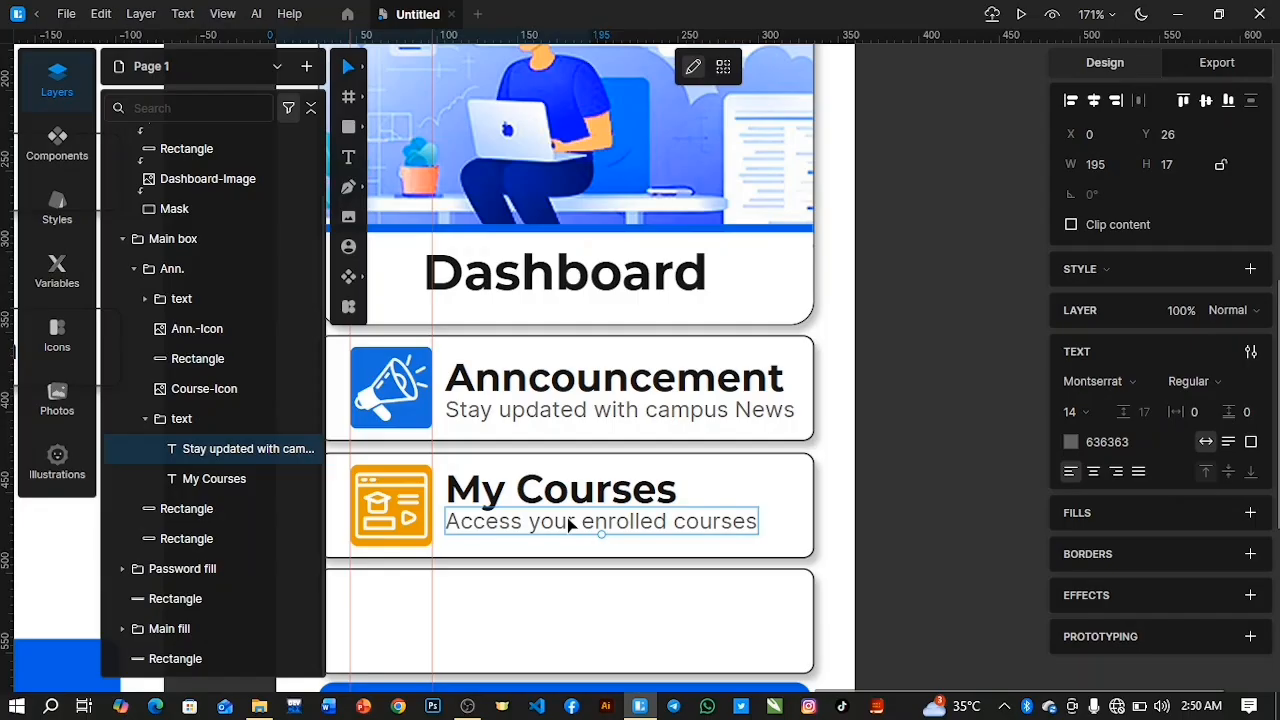
Move the course description layer out of its text group into the Ann. group, beneath Ann.-Icon.
drag(207, 446, 144, 420)
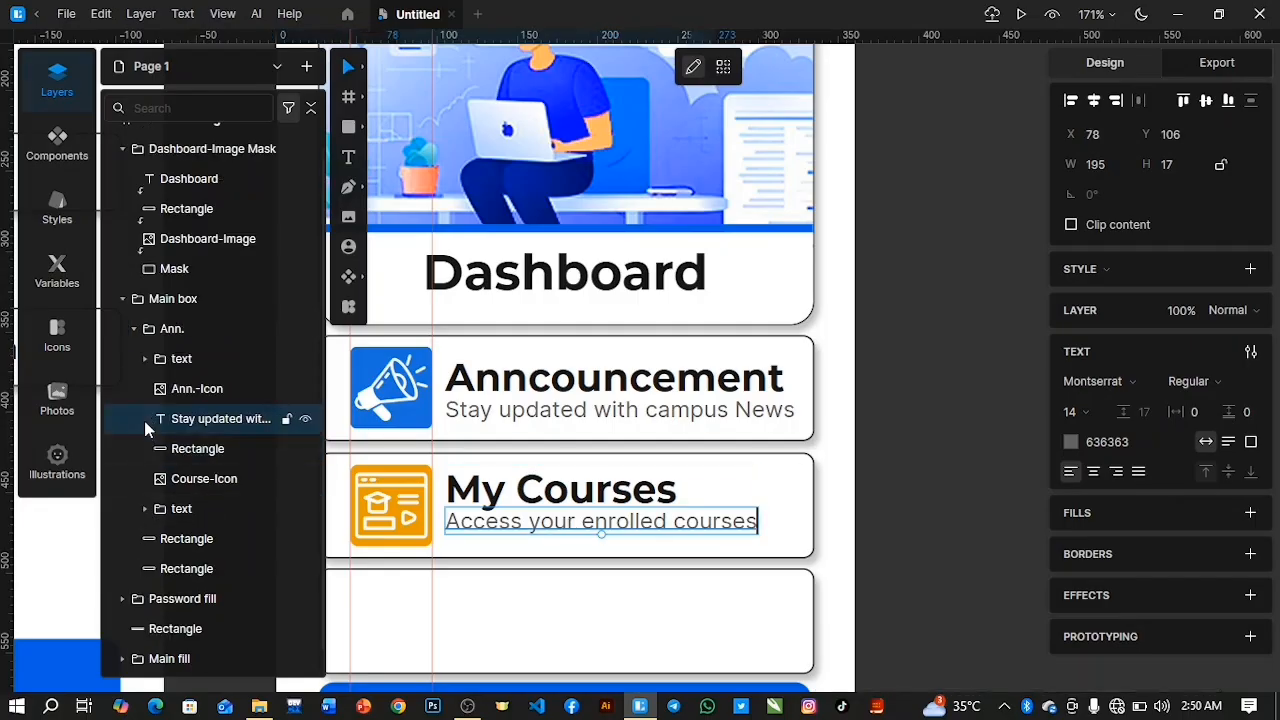
click(133, 331)
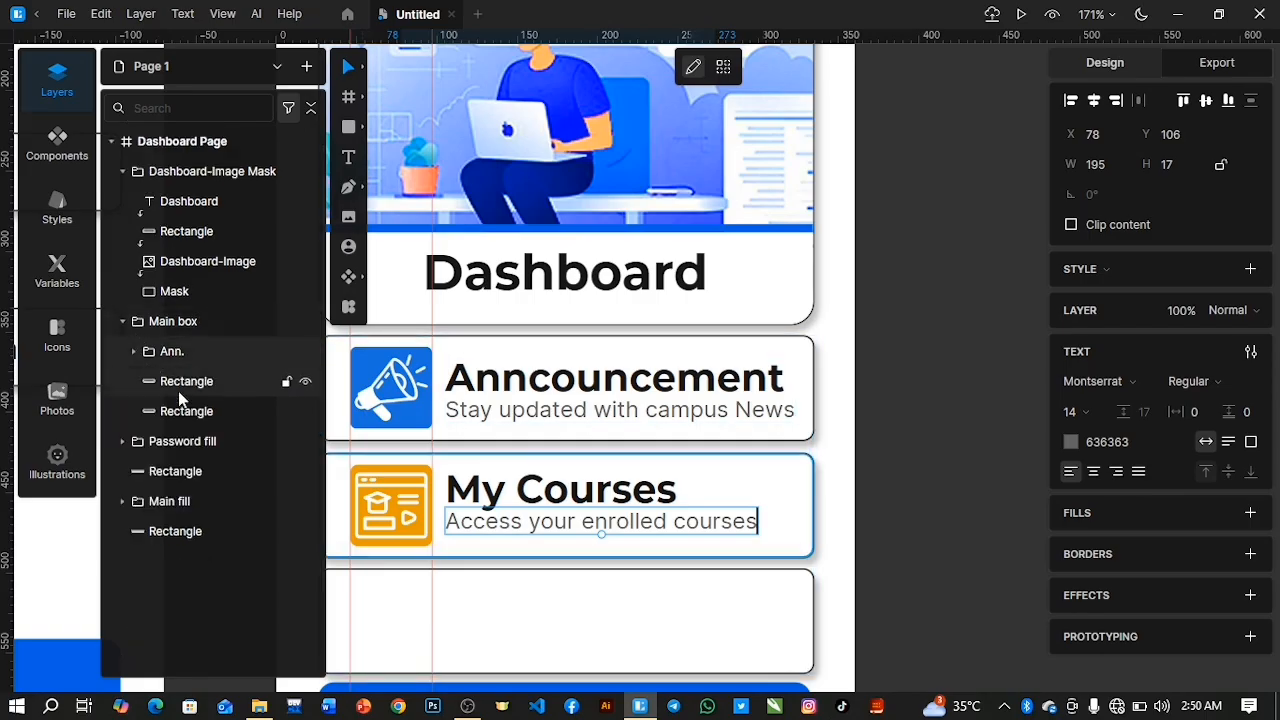
click(133, 351)
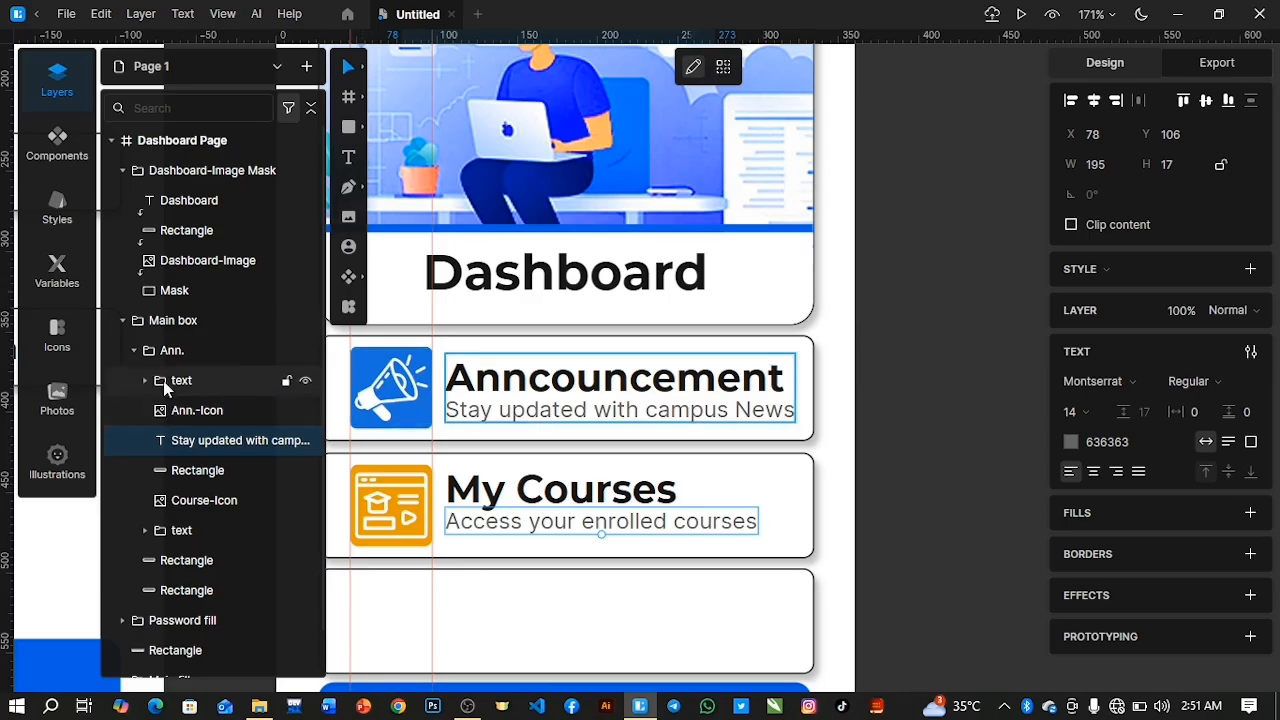
click(208, 388)
click(134, 350)
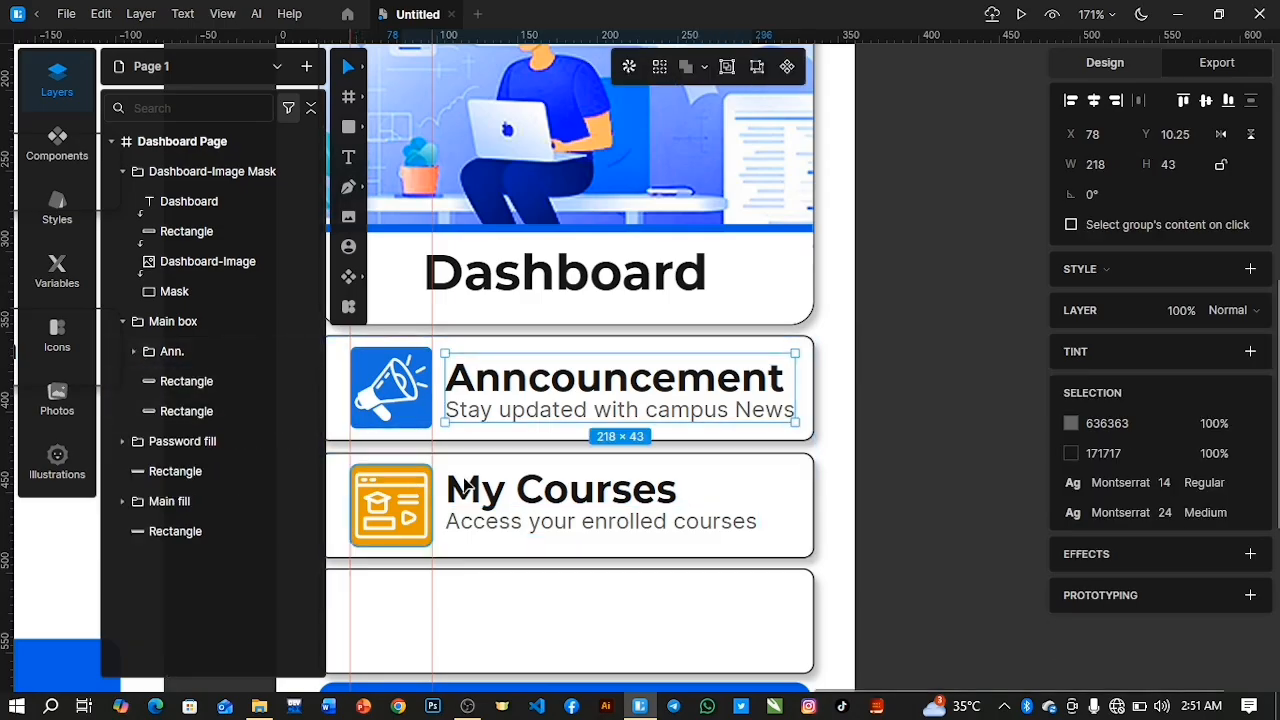
Move the My Courses text group out of Ann. to just above the second box's rectangle, and align both on their vertical centres.
click(512, 491)
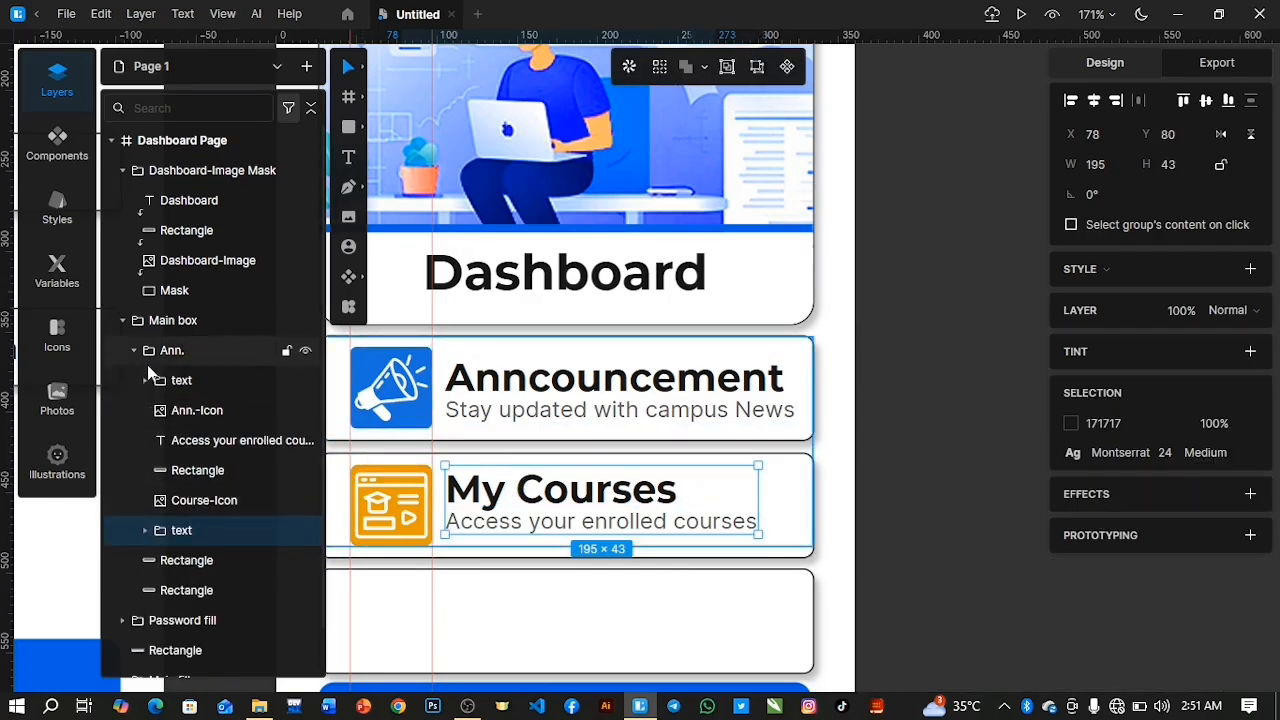
drag(211, 529, 216, 561)
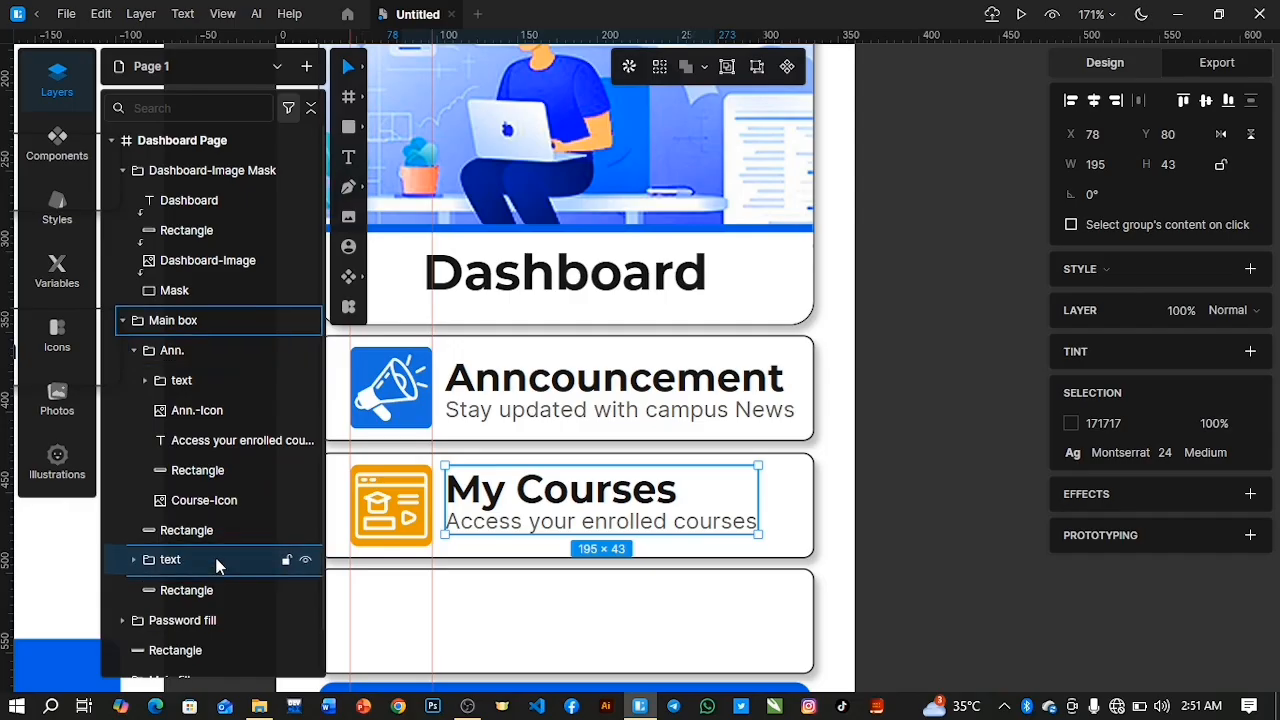
click(172, 530)
scroll(172, 537, down, 1)
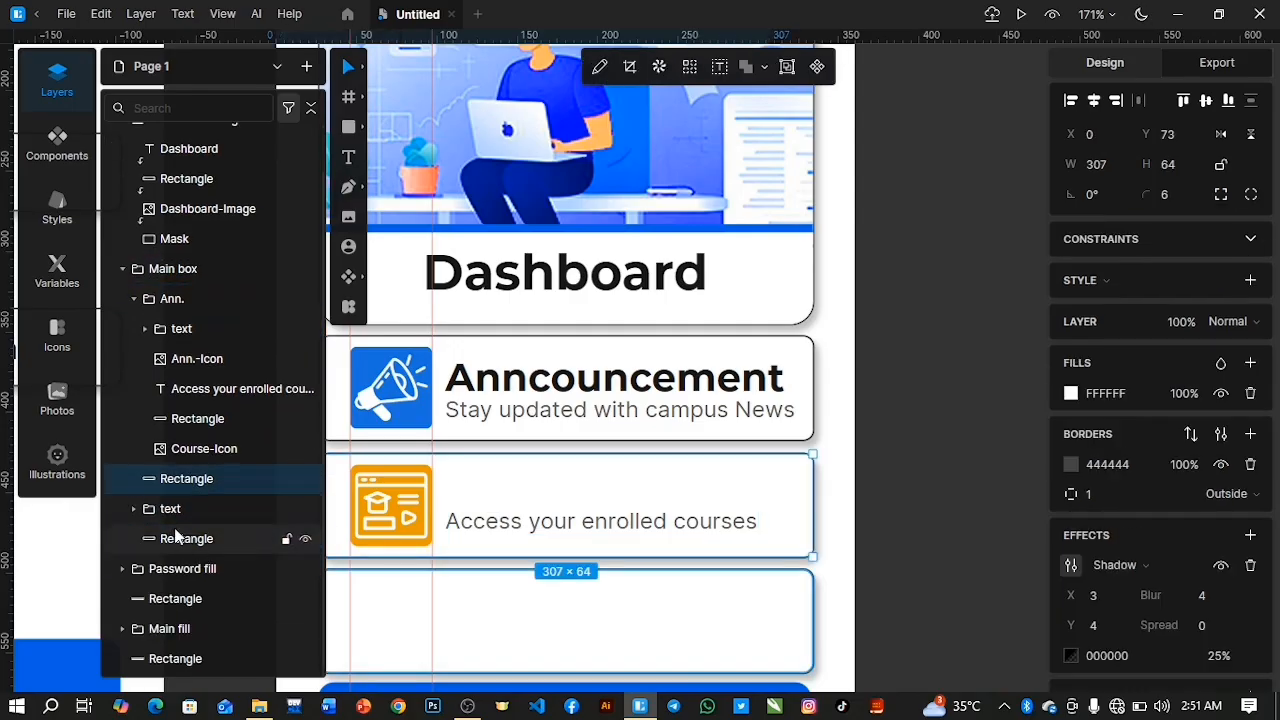
click(176, 519)
drag(176, 519, 177, 535)
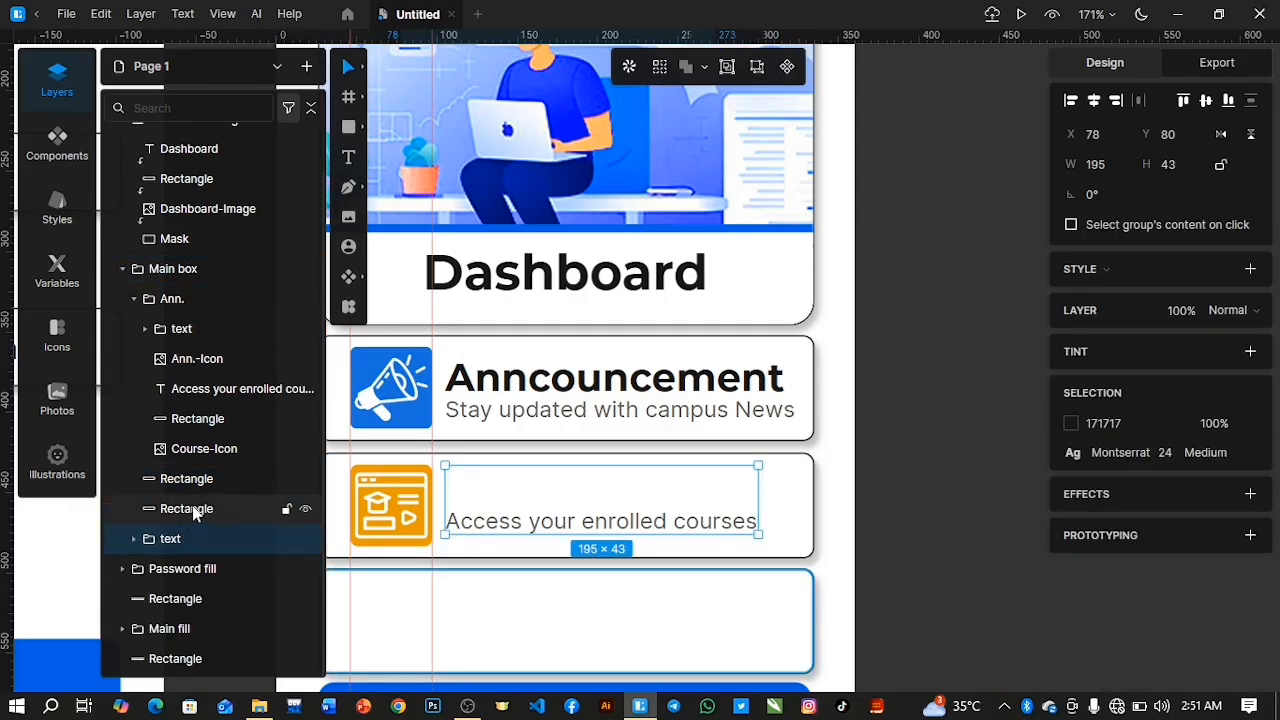
drag(176, 531, 180, 492)
shift+click(185, 511)
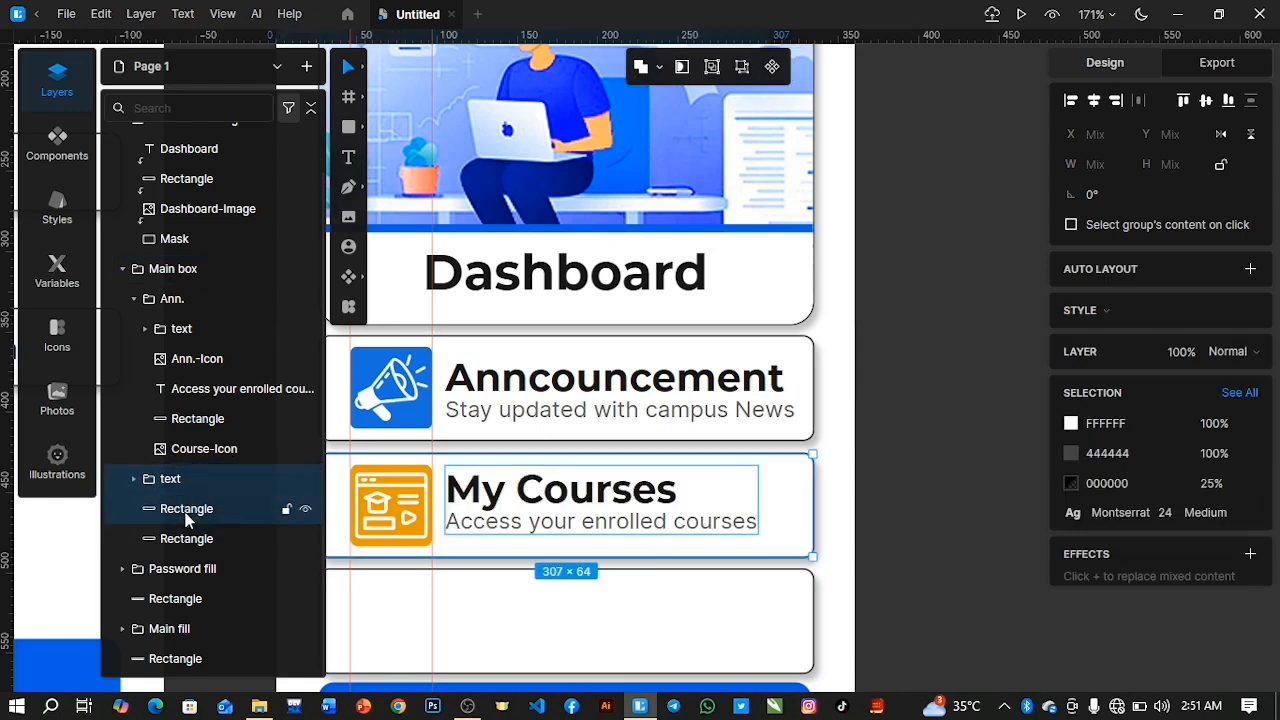
click(1206, 103)
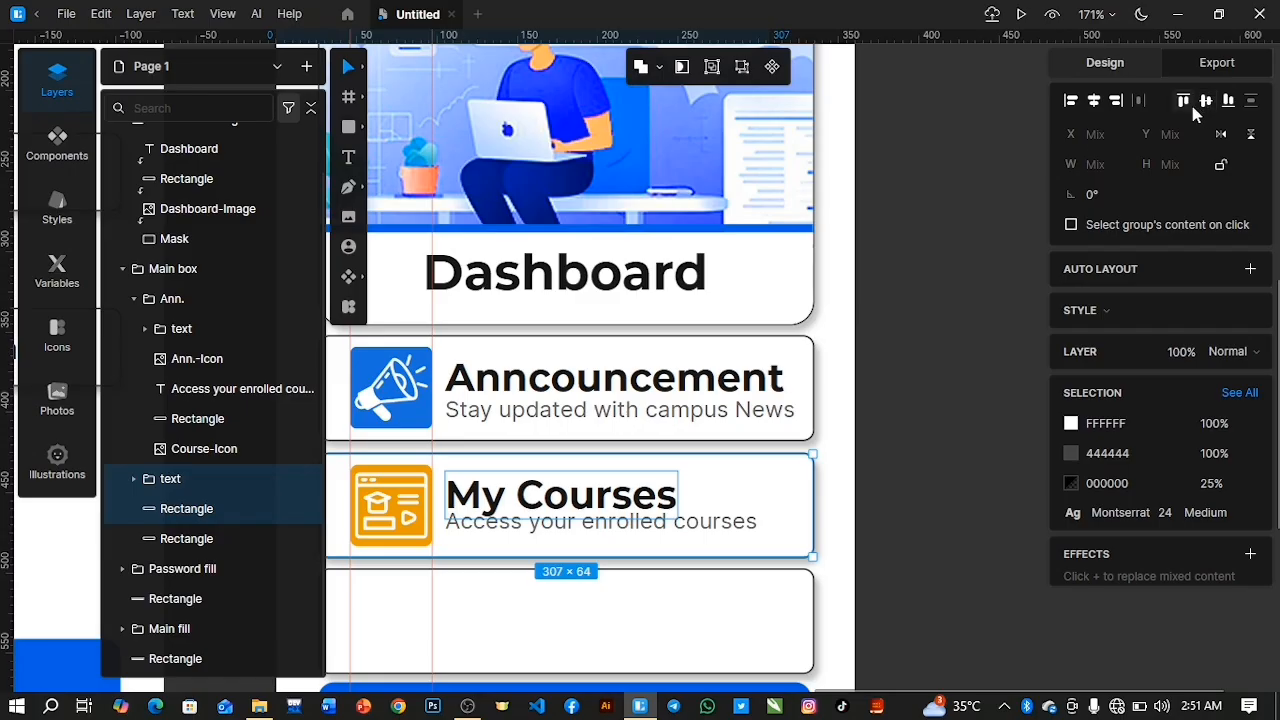
Undo the My Courses heading's vertical centring and move the "Access your enrolled courses" layer from Ann. into the My Courses text group, above the heading.
click(1192, 106)
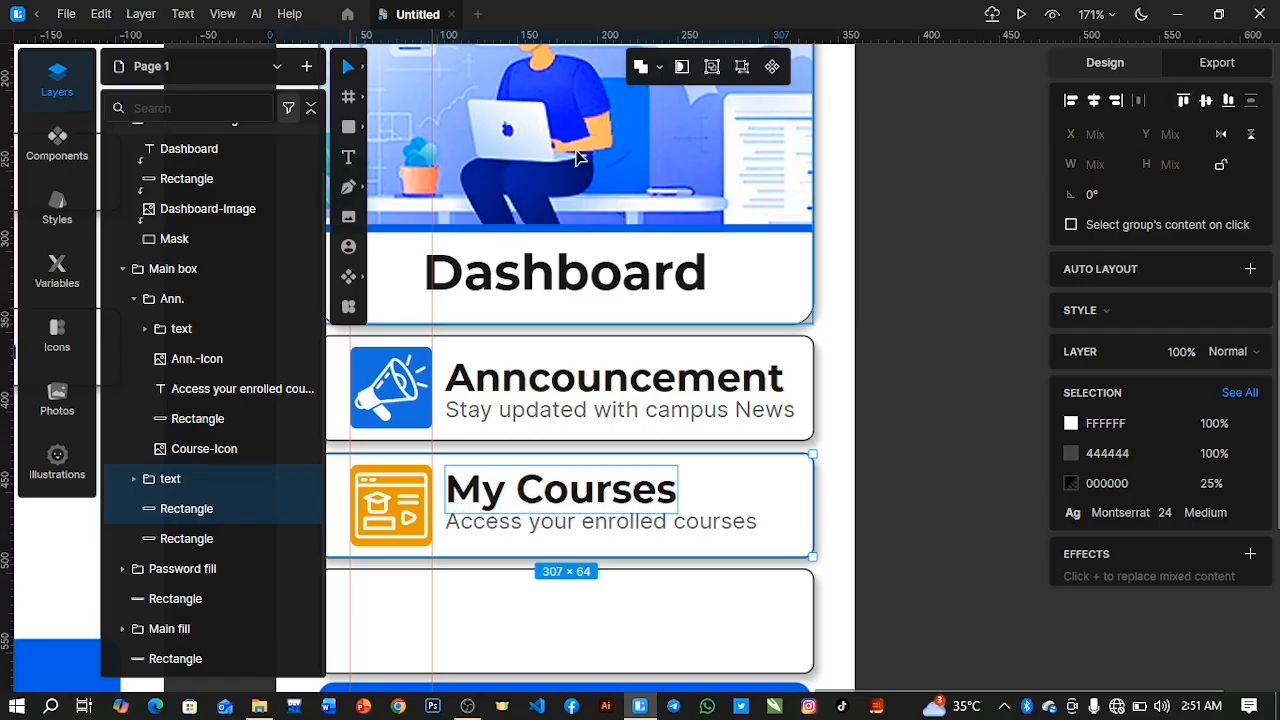
click(148, 480)
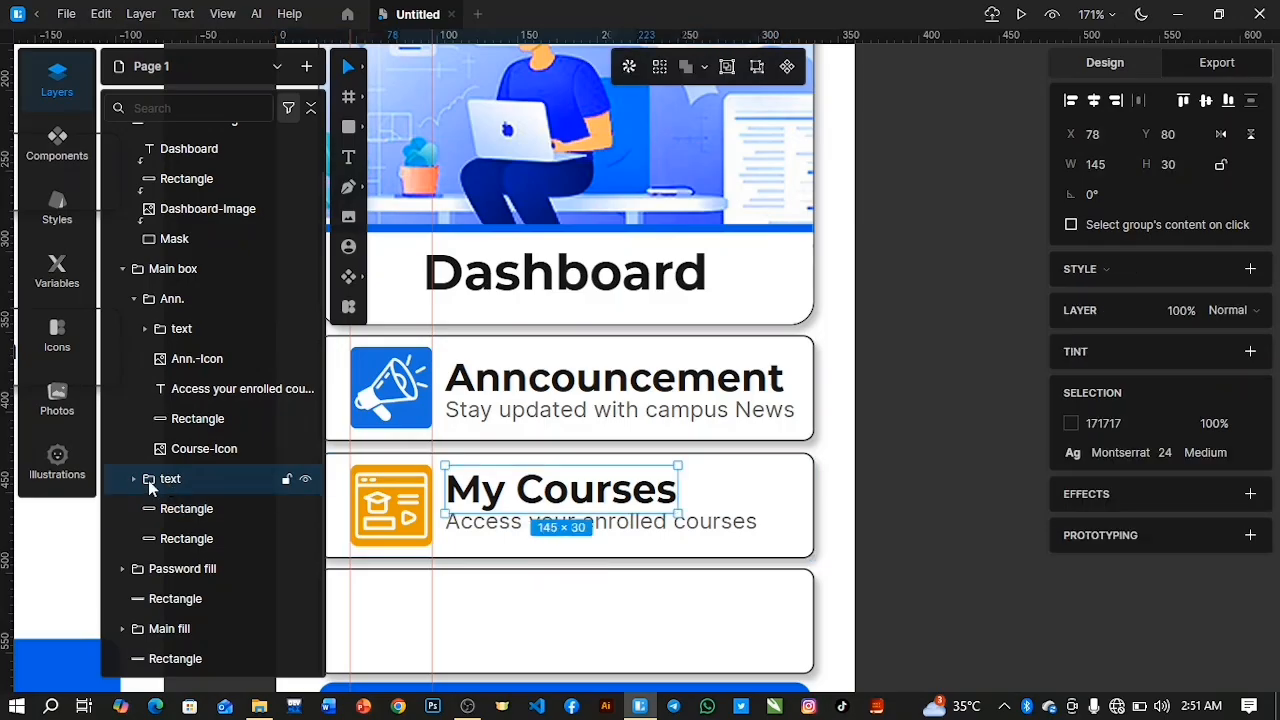
click(134, 479)
drag(229, 360, 226, 468)
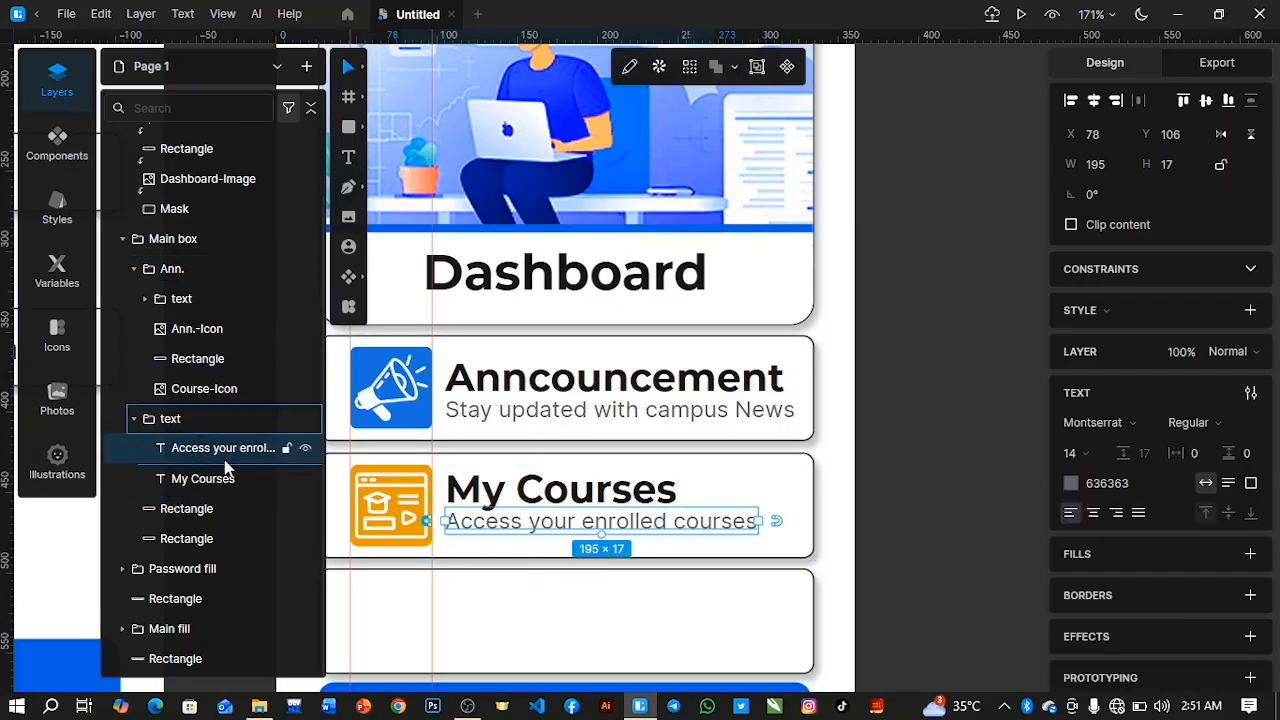
scroll(200, 450, up, 1)
click(143, 452)
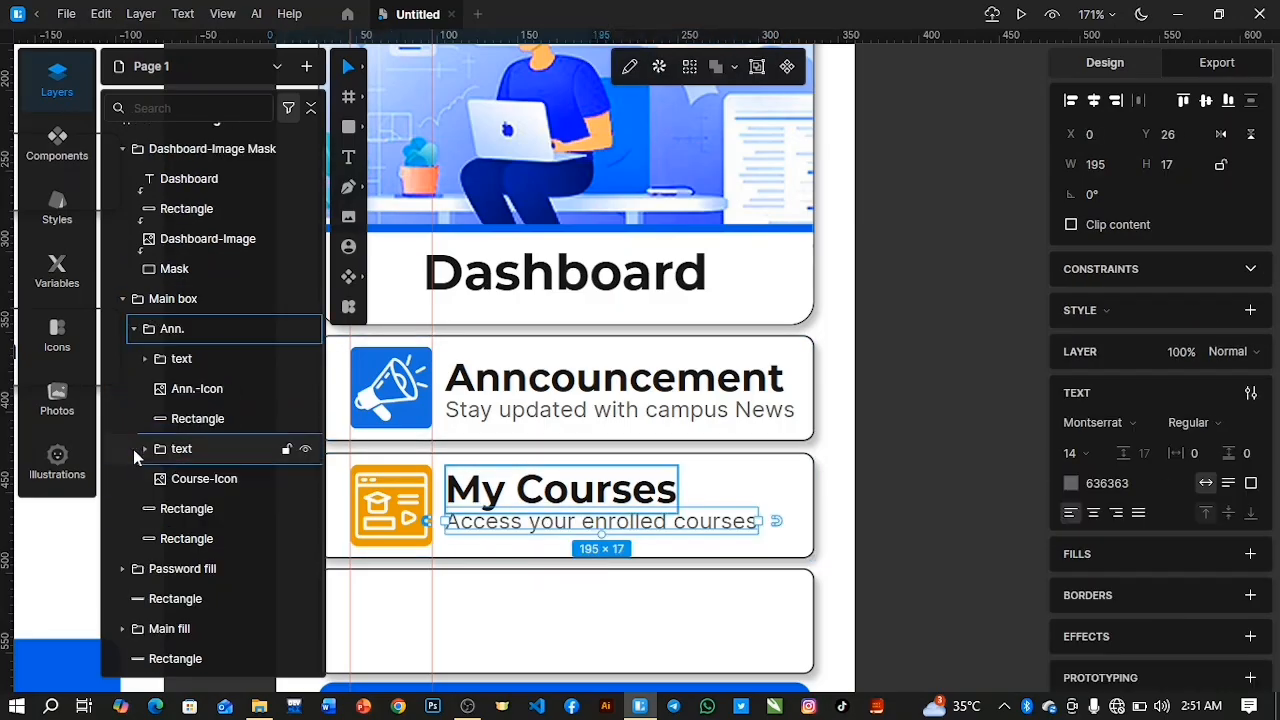
key(ctrl+z)
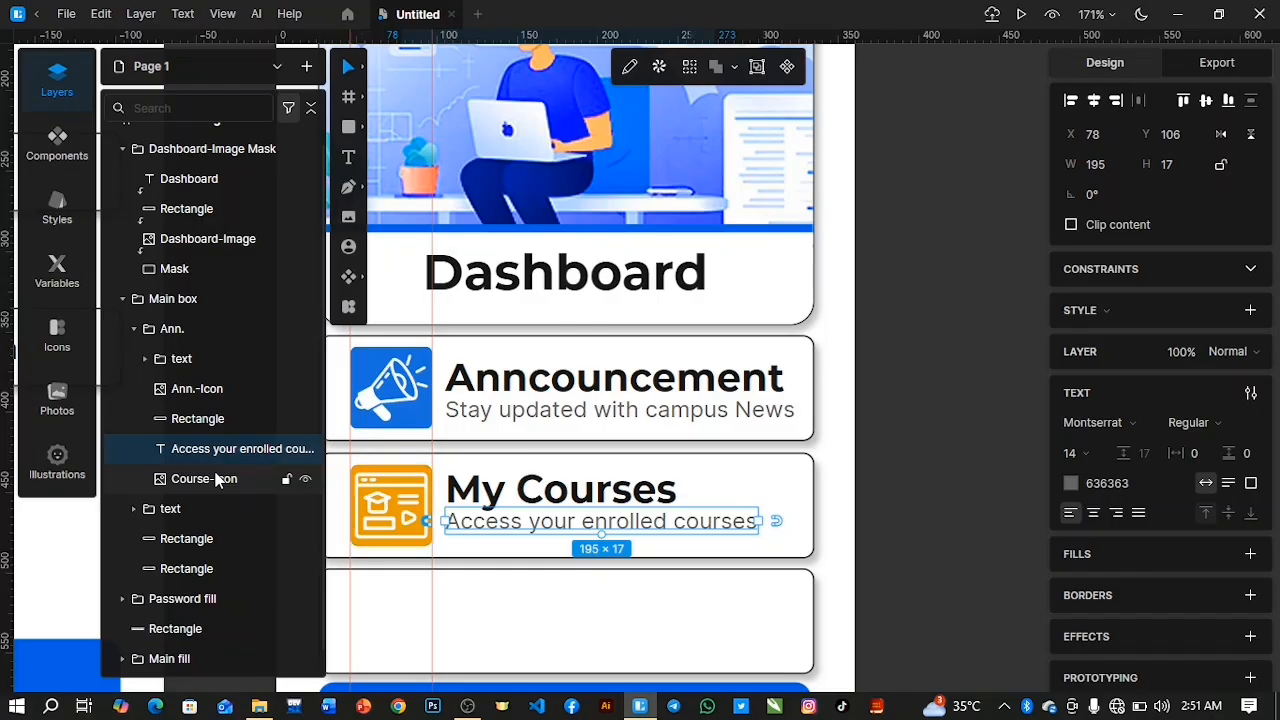
key(ctrl+shift+z)
click(133, 479)
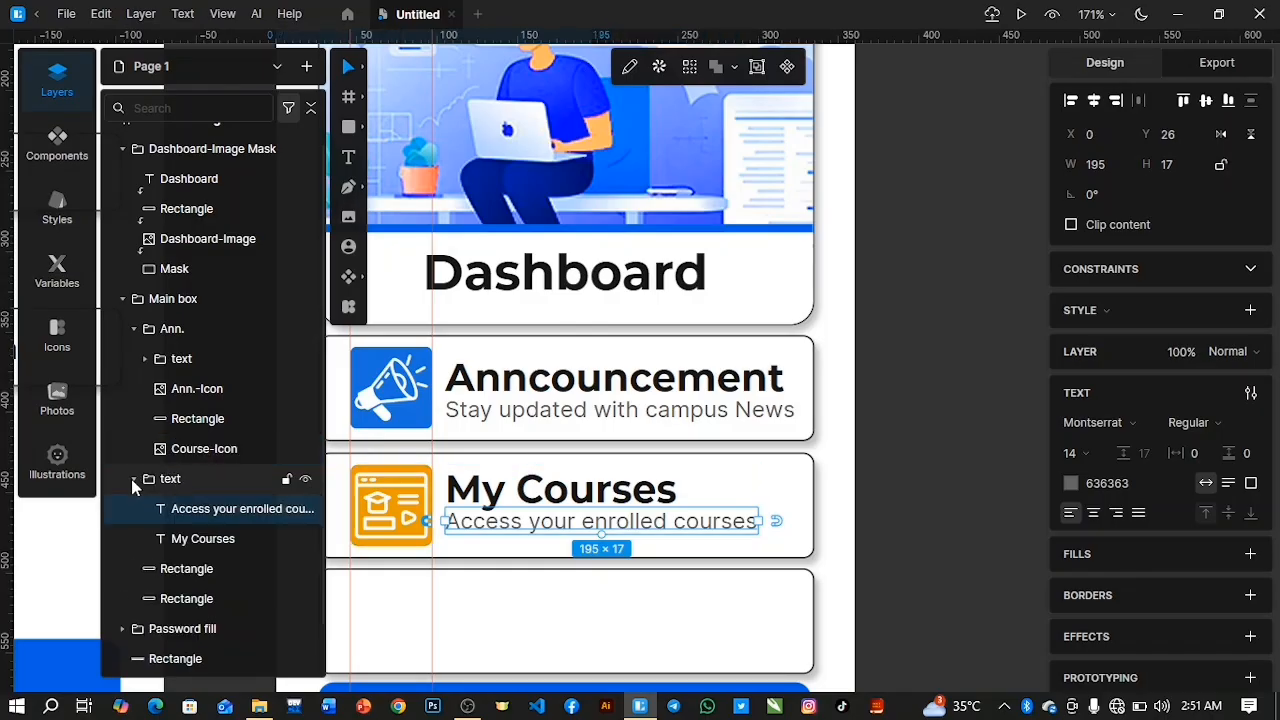
click(131, 479)
Align the complete My Courses text group and the second box's rectangle on their vertical centres.
shift+click(184, 509)
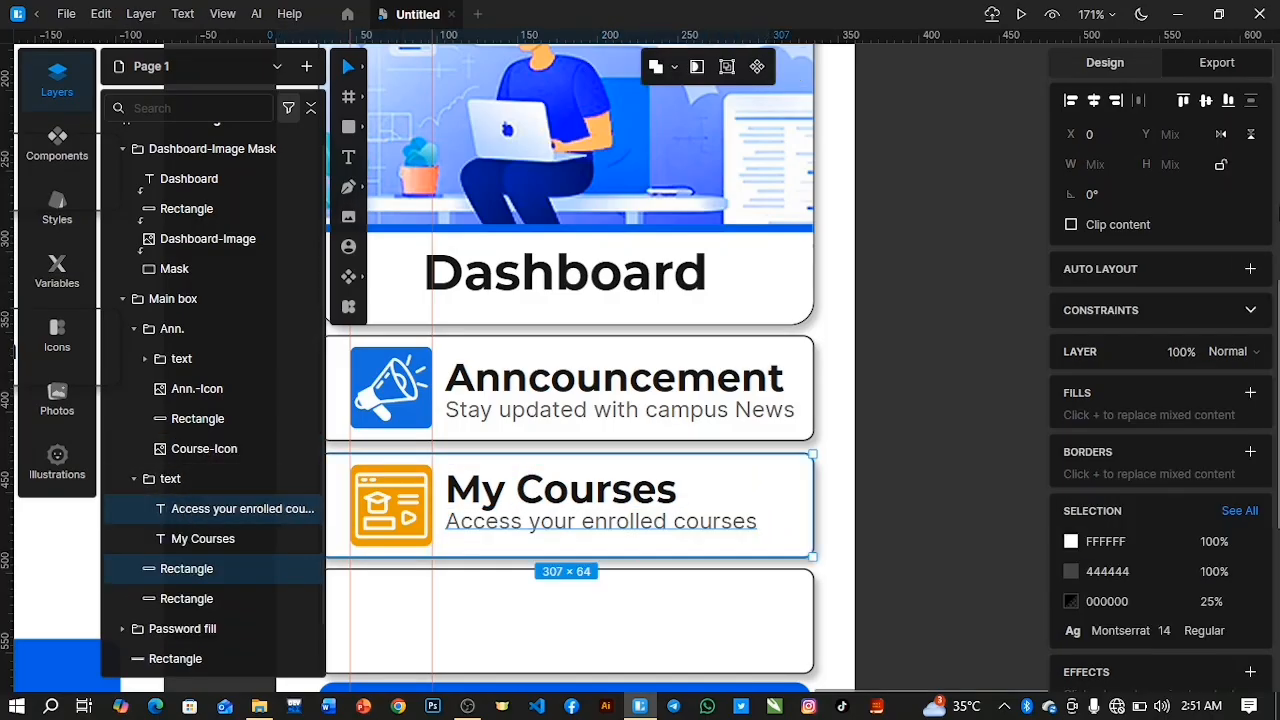
click(133, 479)
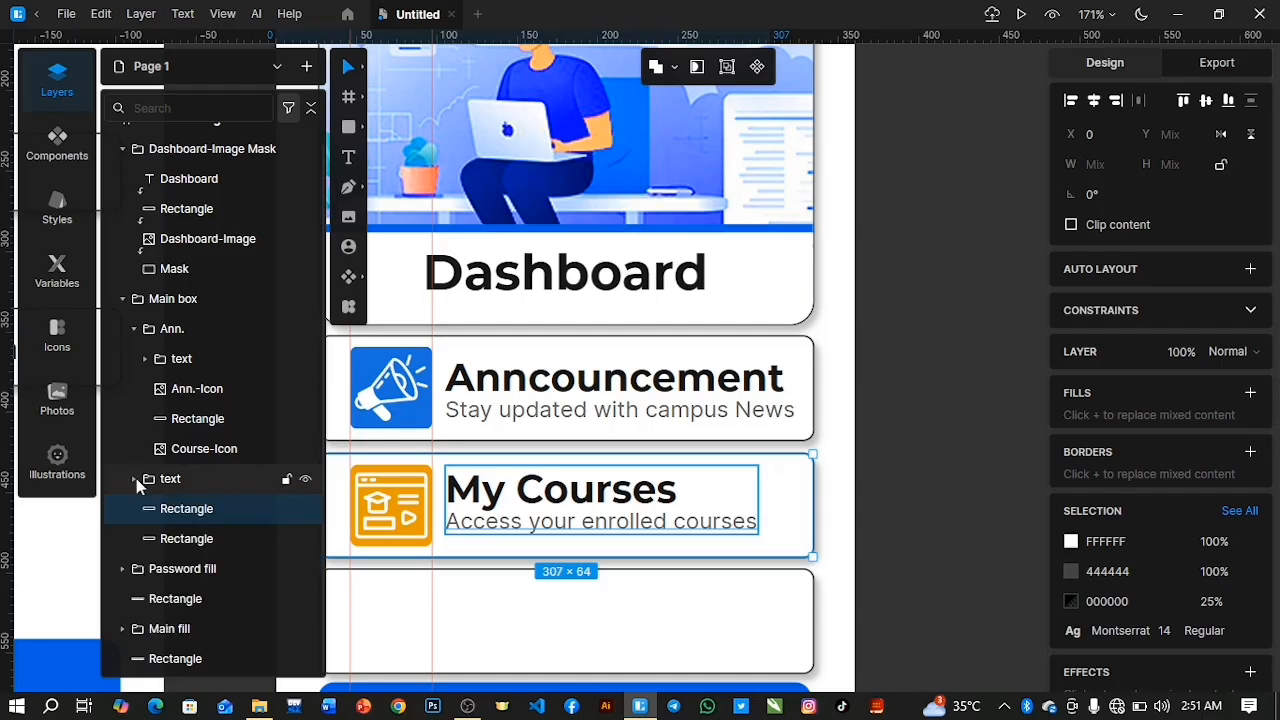
click(207, 480)
shift+click(198, 509)
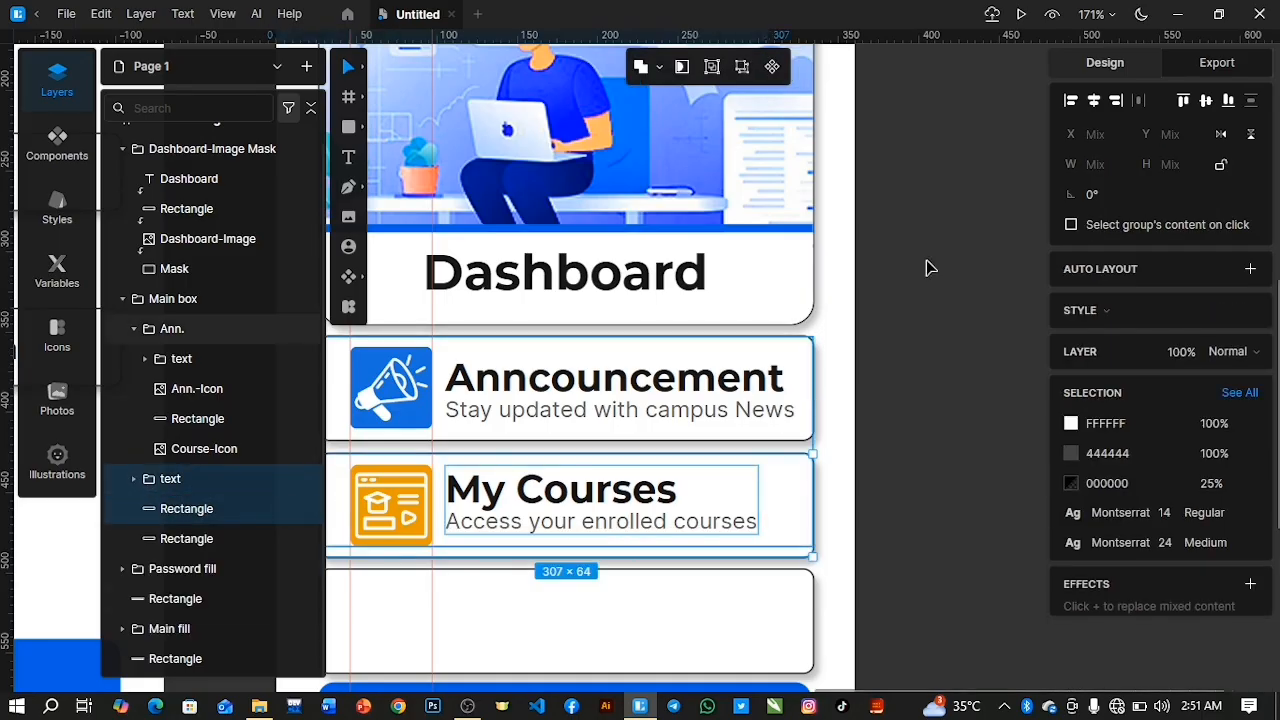
click(1207, 101)
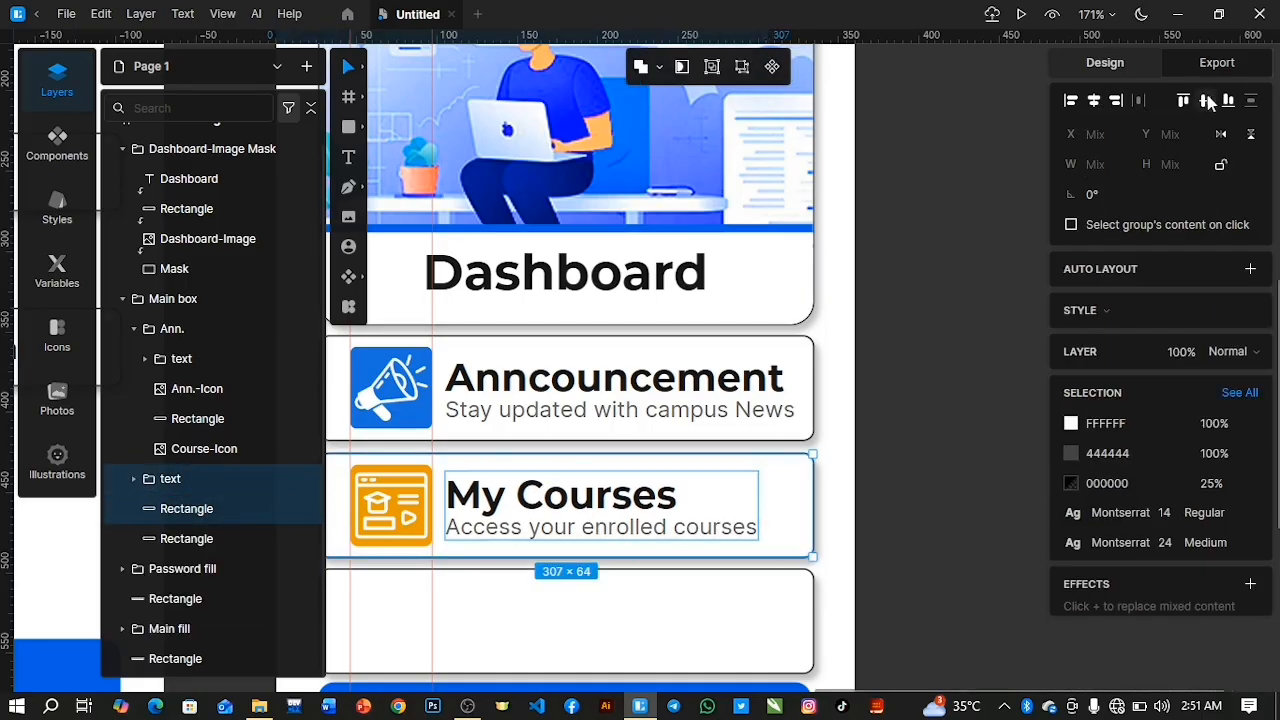
Group the My Courses text group with the second box's rectangle and name the new group "Courses".
key(ctrl+g)
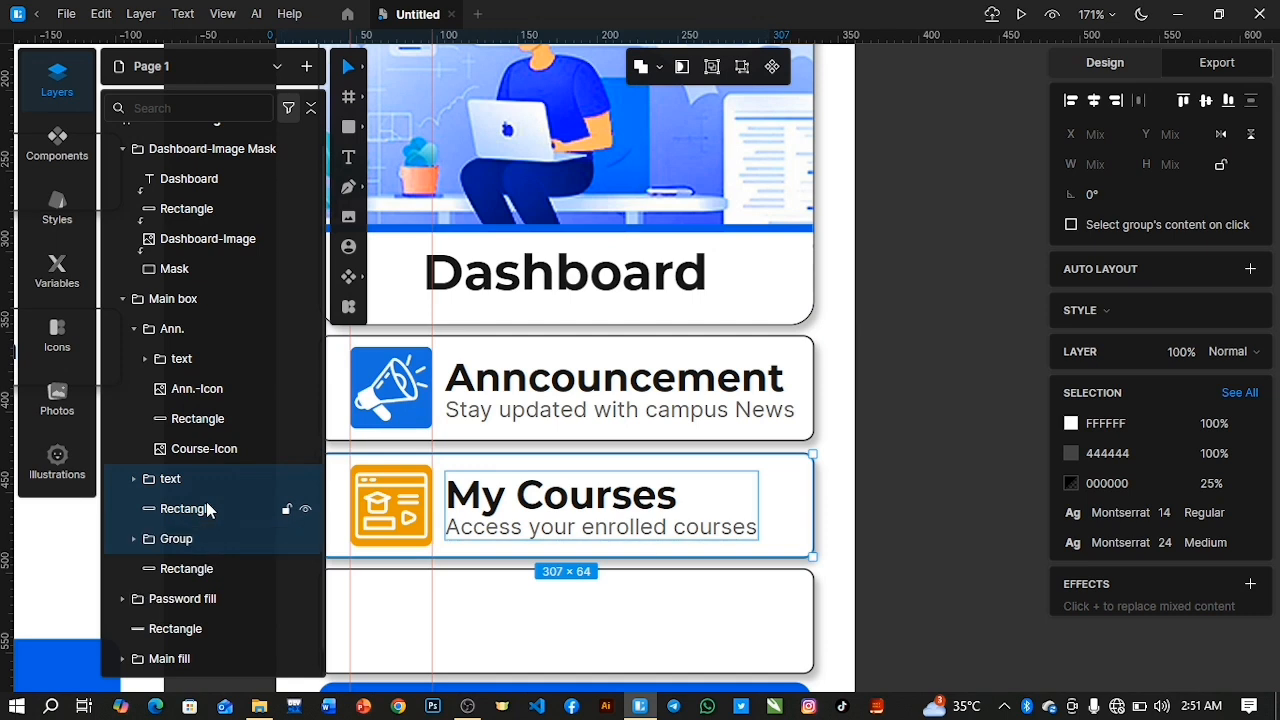
double_click(175, 502)
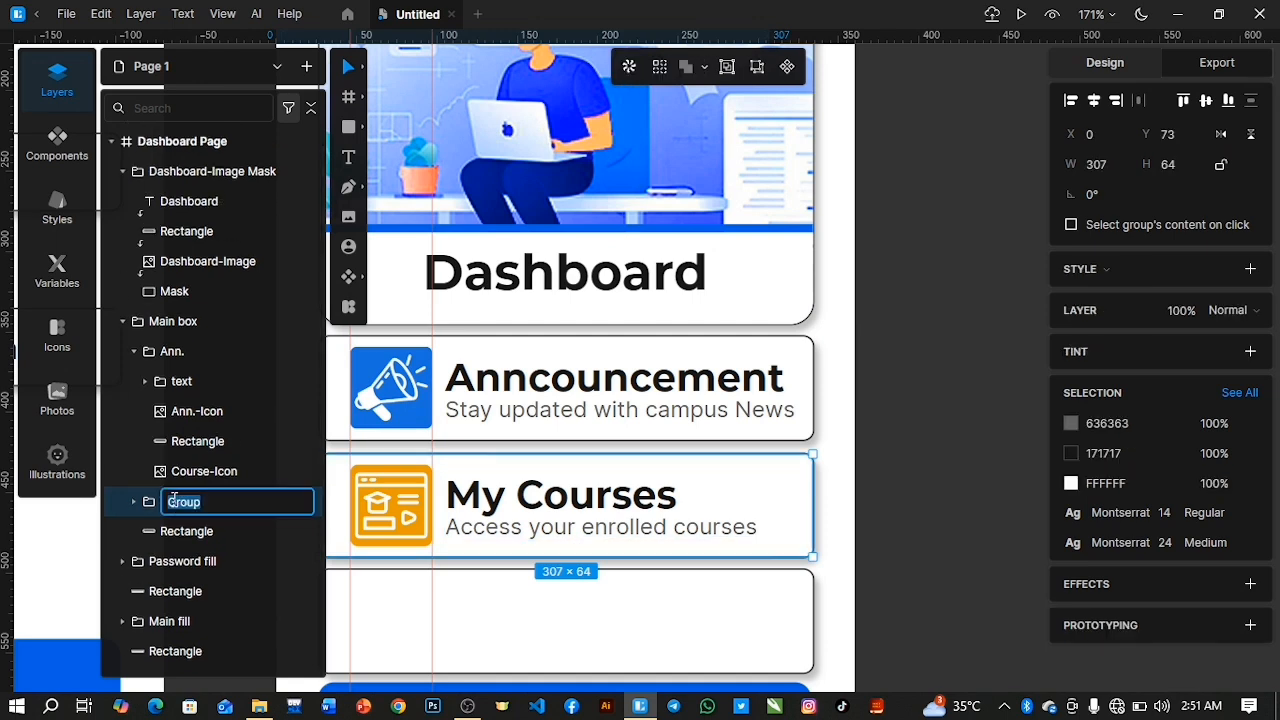
text(C)
key(Return)
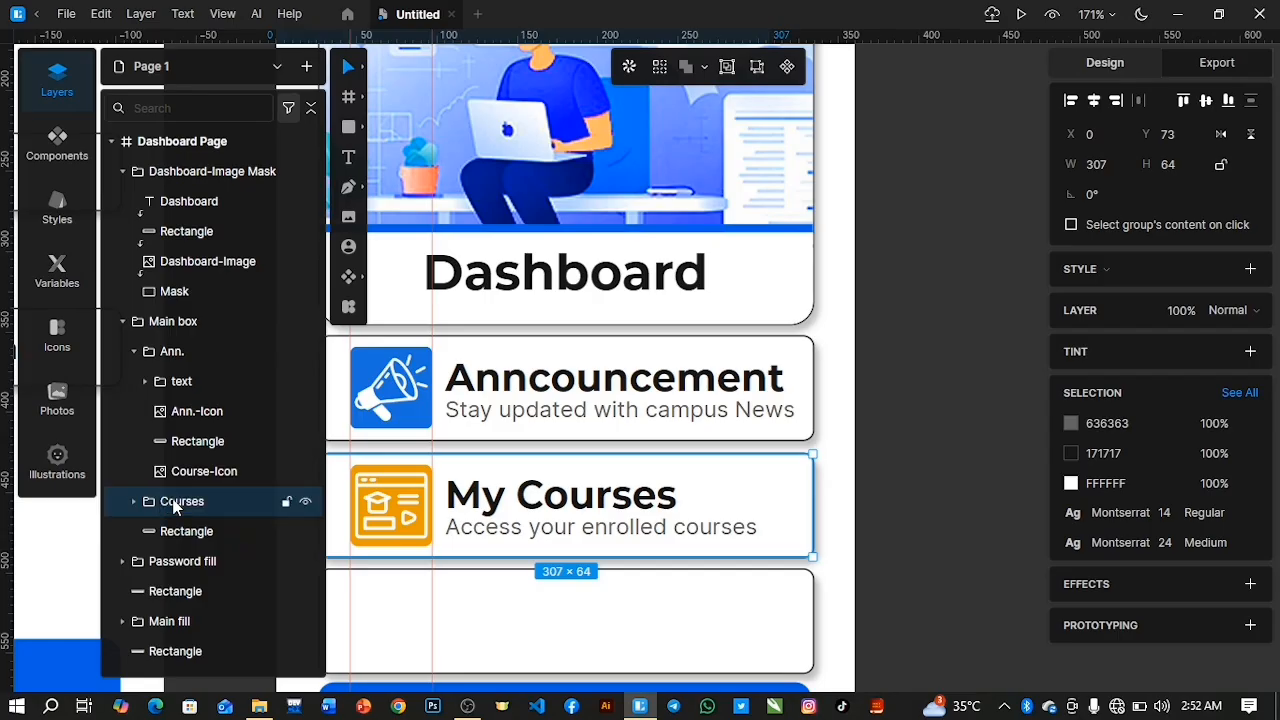
Duplicate the Courses text group, move the copy out to just above the third box's rectangle, and position it inside that box at about X 81, Y 156.
click(135, 351)
click(165, 411)
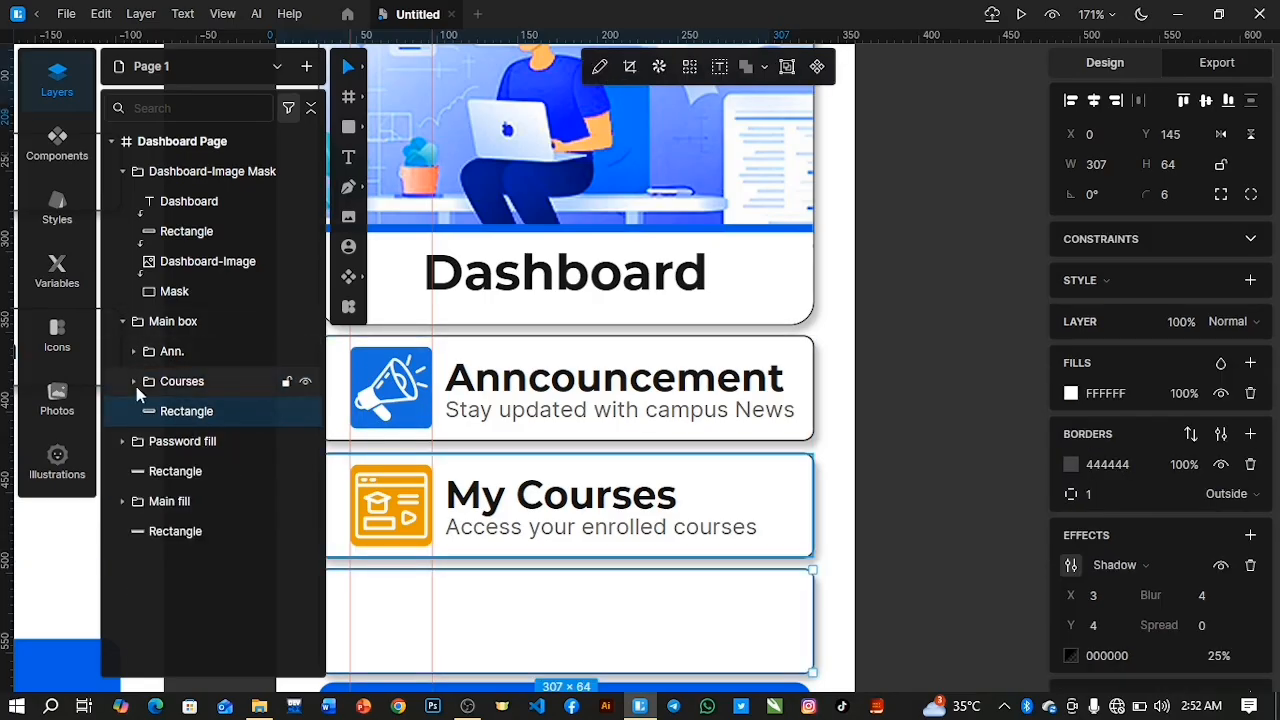
click(135, 382)
click(205, 410)
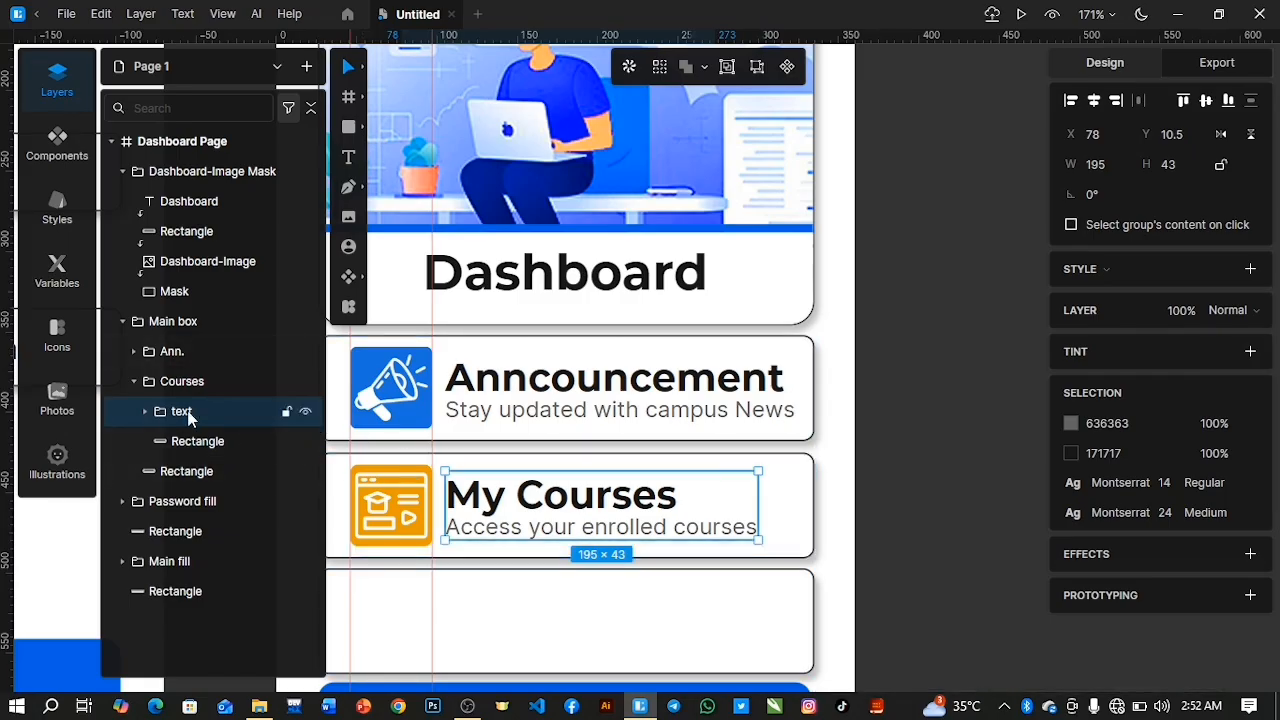
key(ctrl+d)
drag(208, 419, 197, 508)
drag(850, 530, 513, 650)
scroll(510, 598, down, 3)
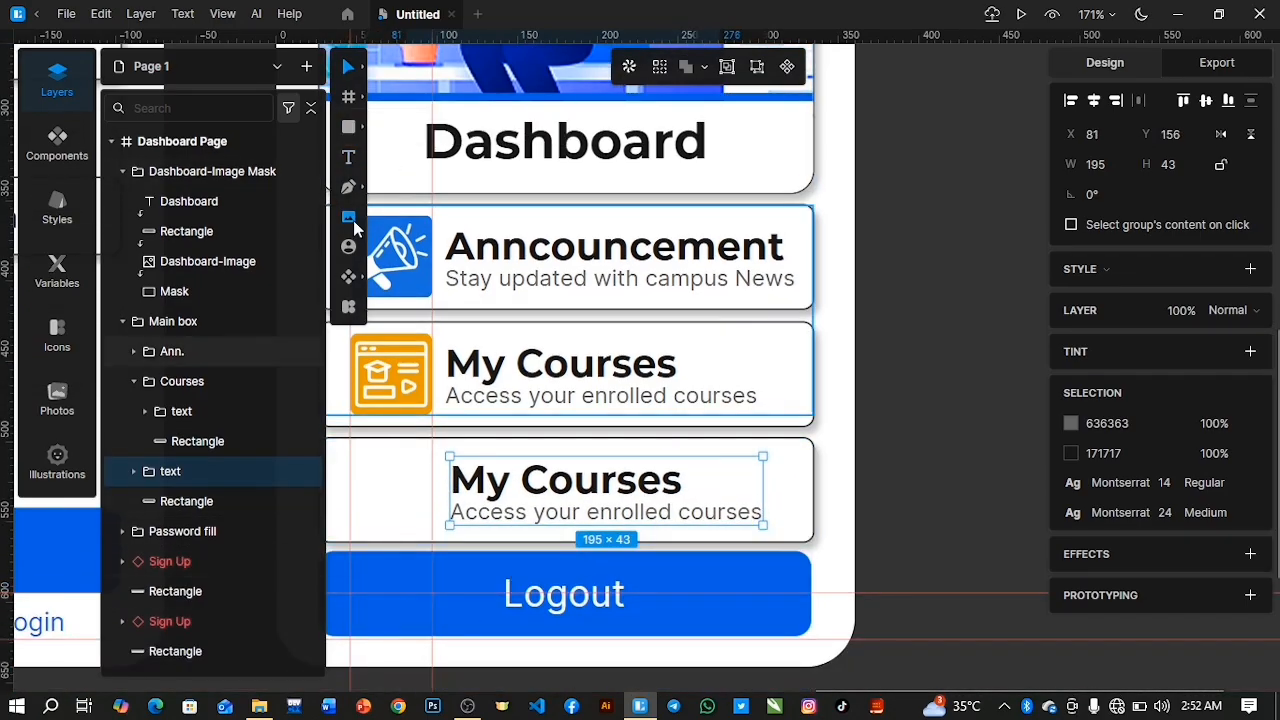
Place the Event-Icon image in the third box beside the text at about 51 × 51 and set its corner radius to 5.
click(349, 217)
click(334, 288)
click(472, 424)
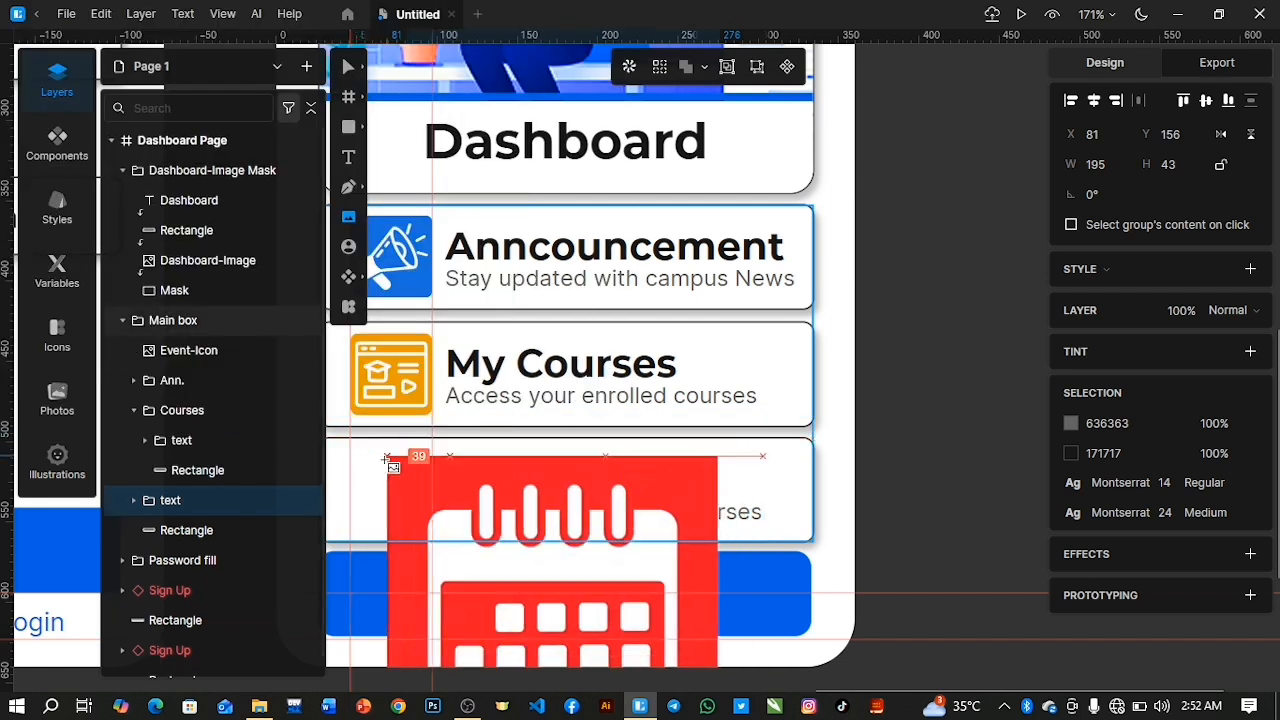
drag(352, 458, 432, 508)
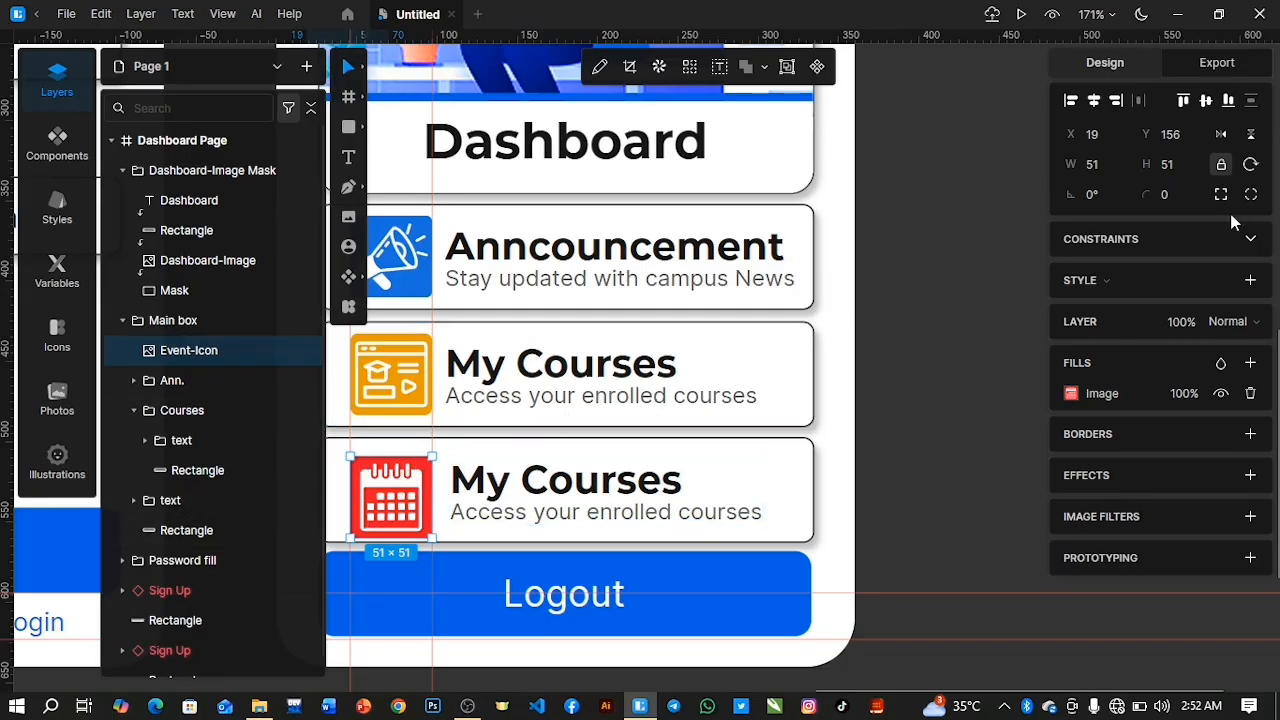
drag(1142, 194, 1145, 188)
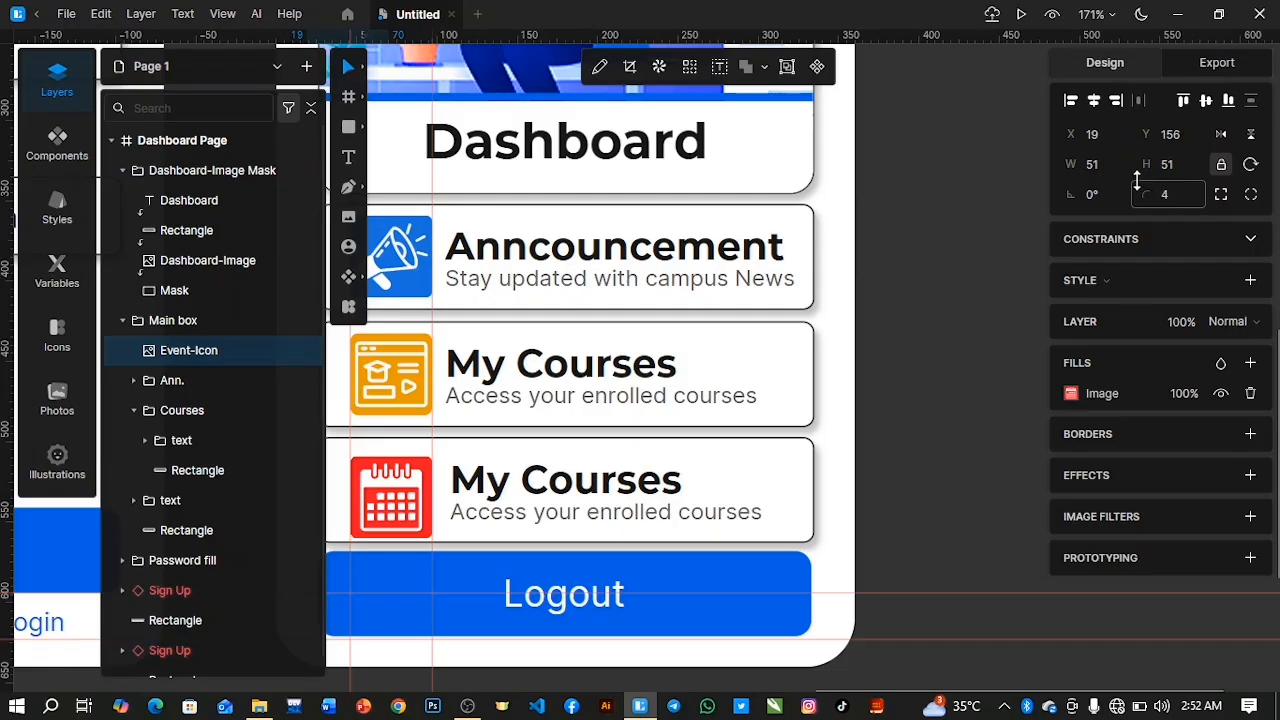
mouse_move(1136, 190)
mouse_down()
mouse_move(1140, 200)
mouse_move(1124, 177)
mouse_up()
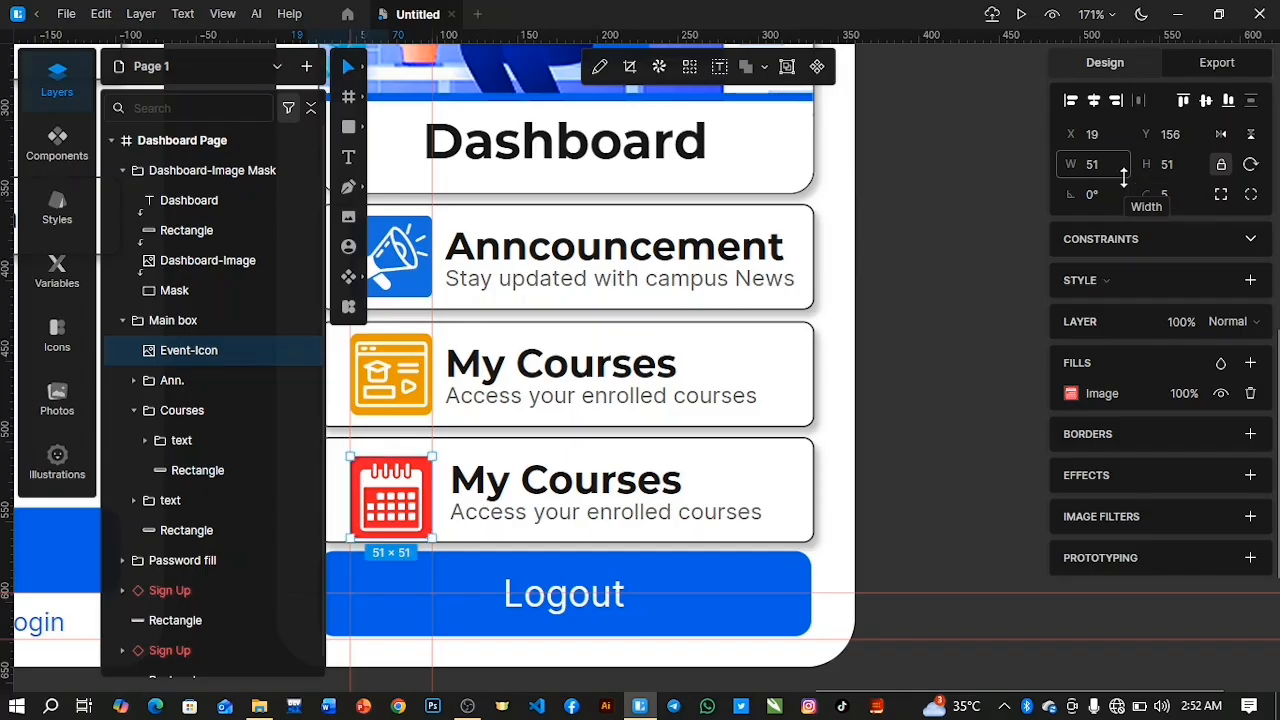
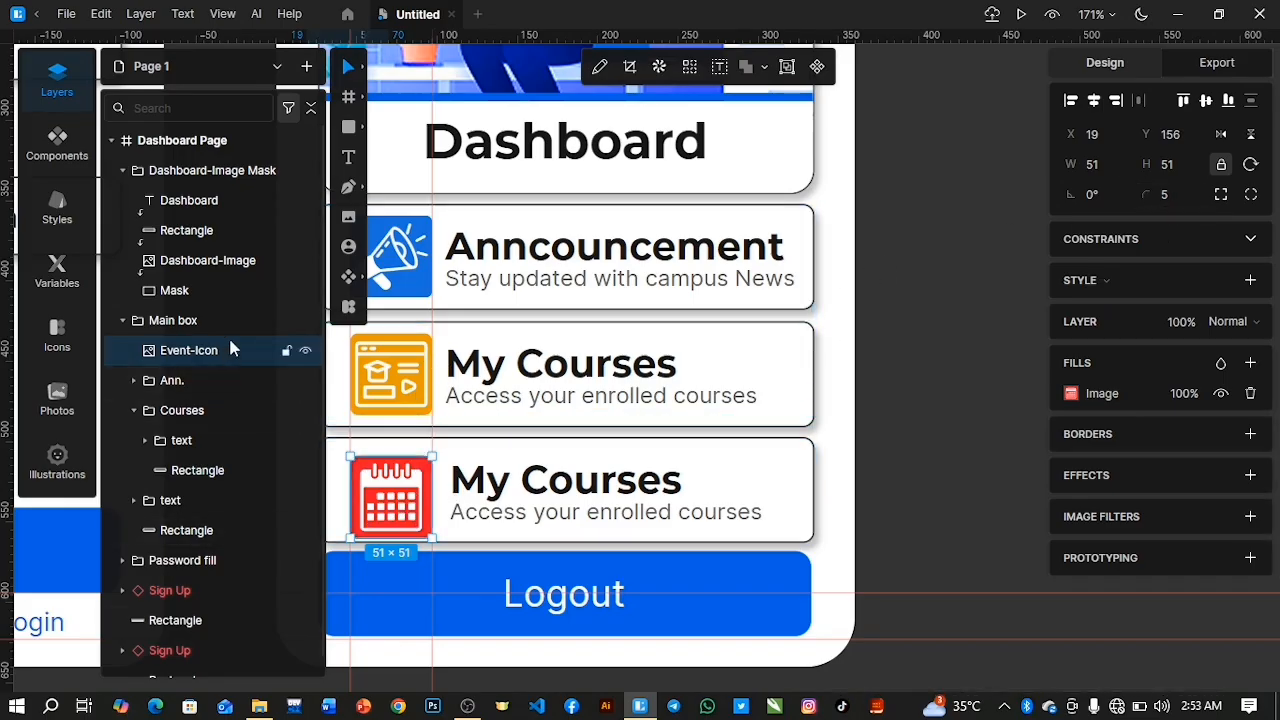
Move the Event-Icon layer directly above the third box's rectangle and align the two on their vertical centres.
drag(205, 353, 212, 505)
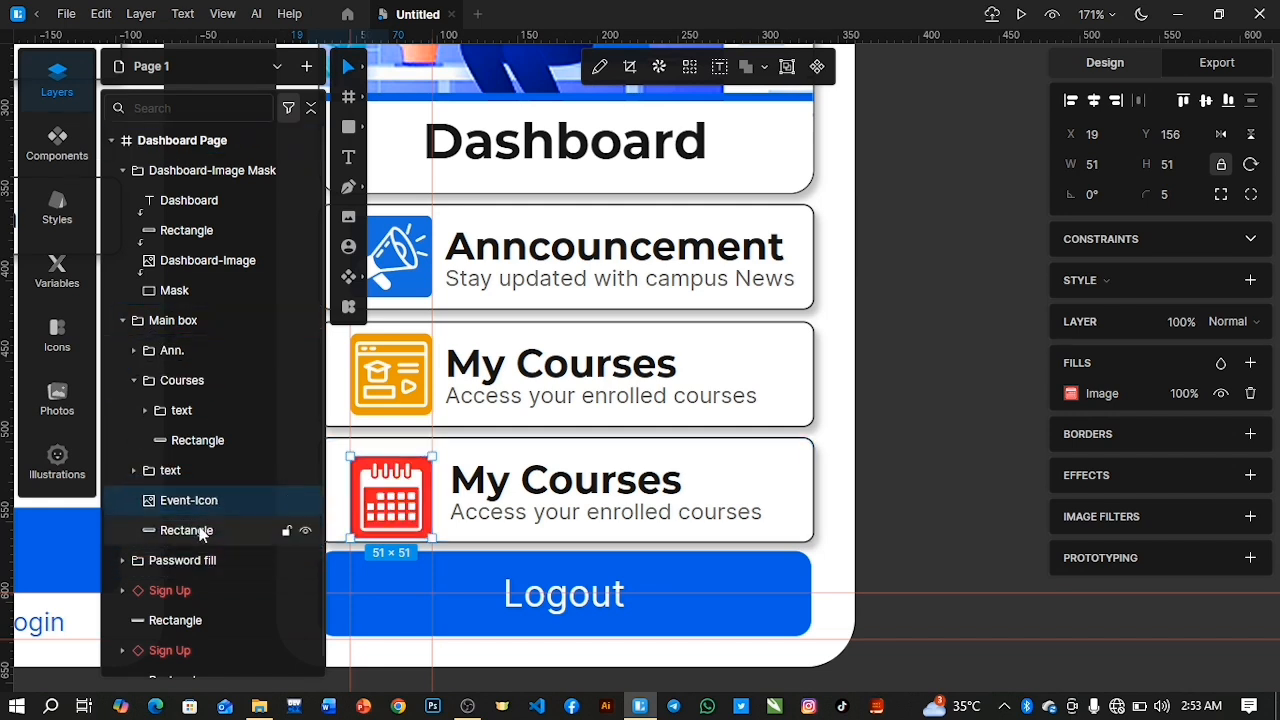
shift+click(200, 530)
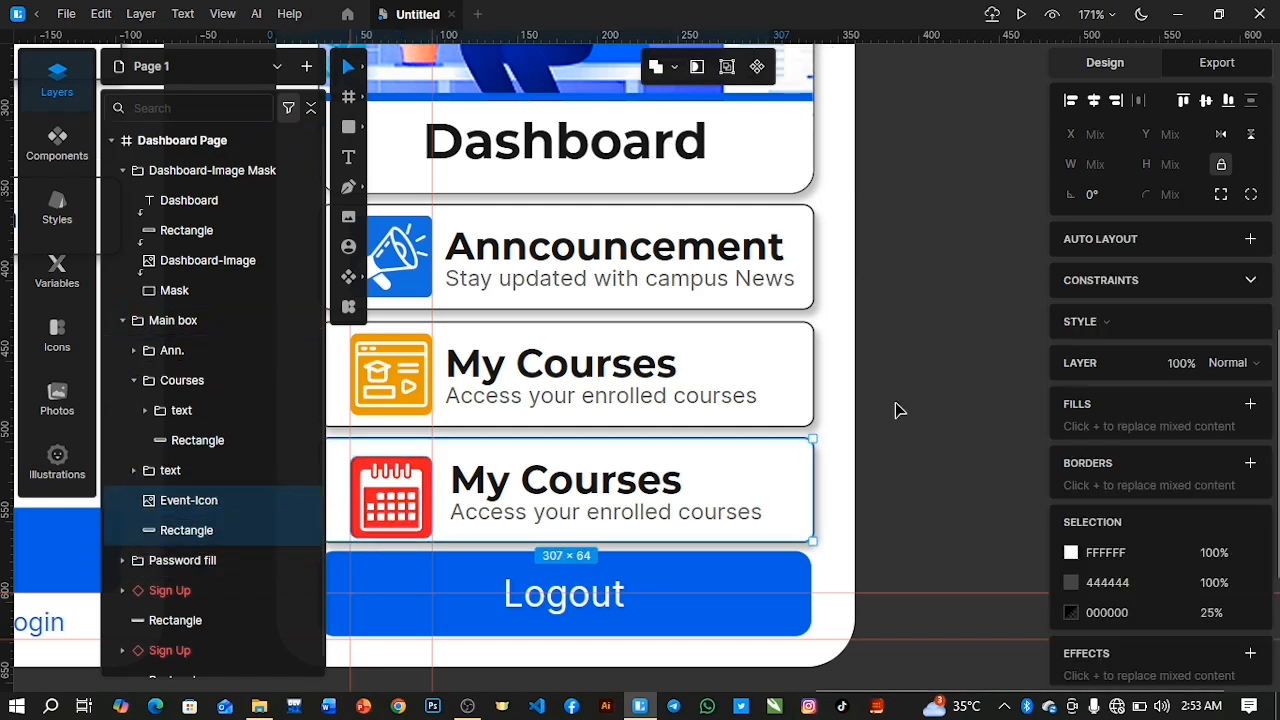
click(1206, 101)
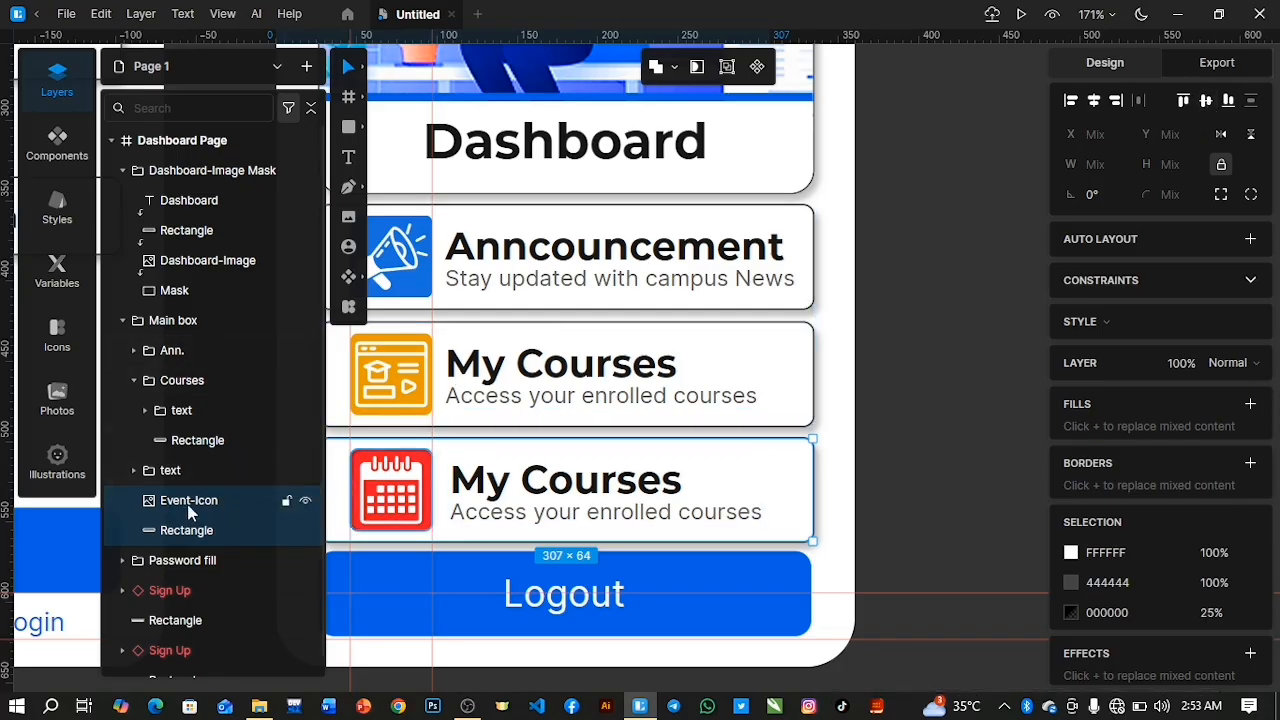
Change the heading in the third box's text group to "Events".
click(164, 472)
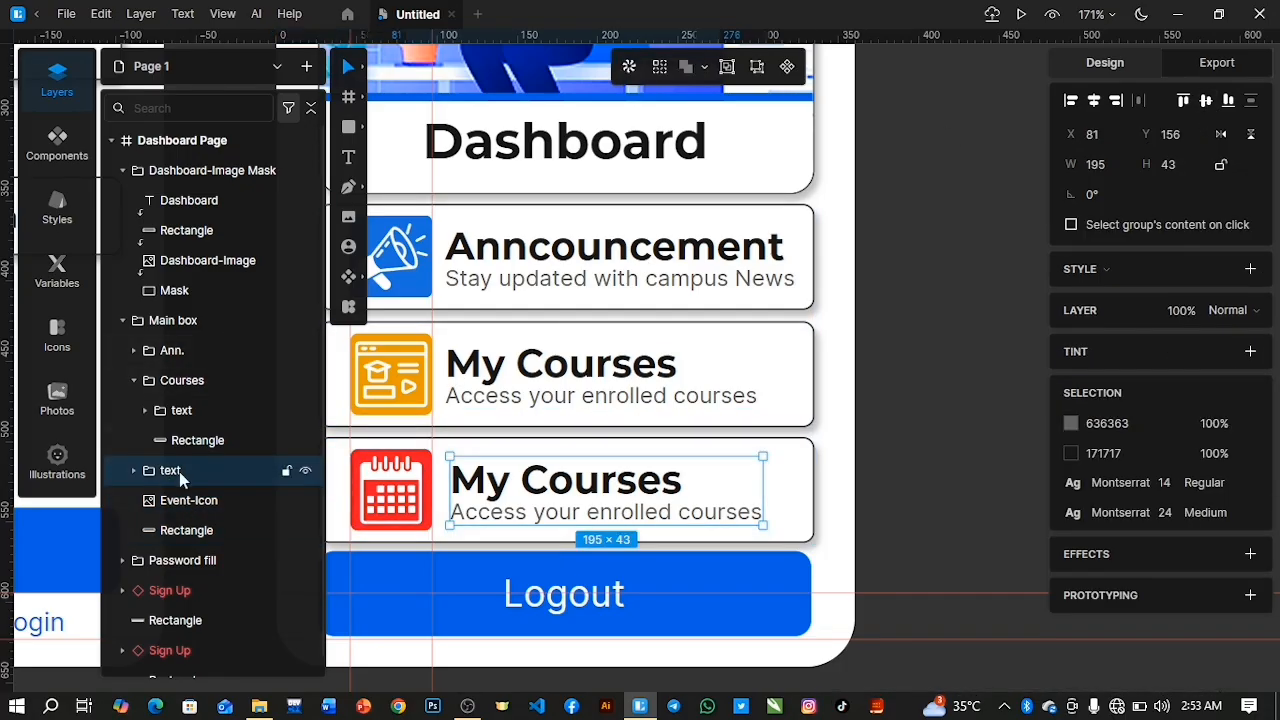
double_click(480, 487)
double_click(490, 487)
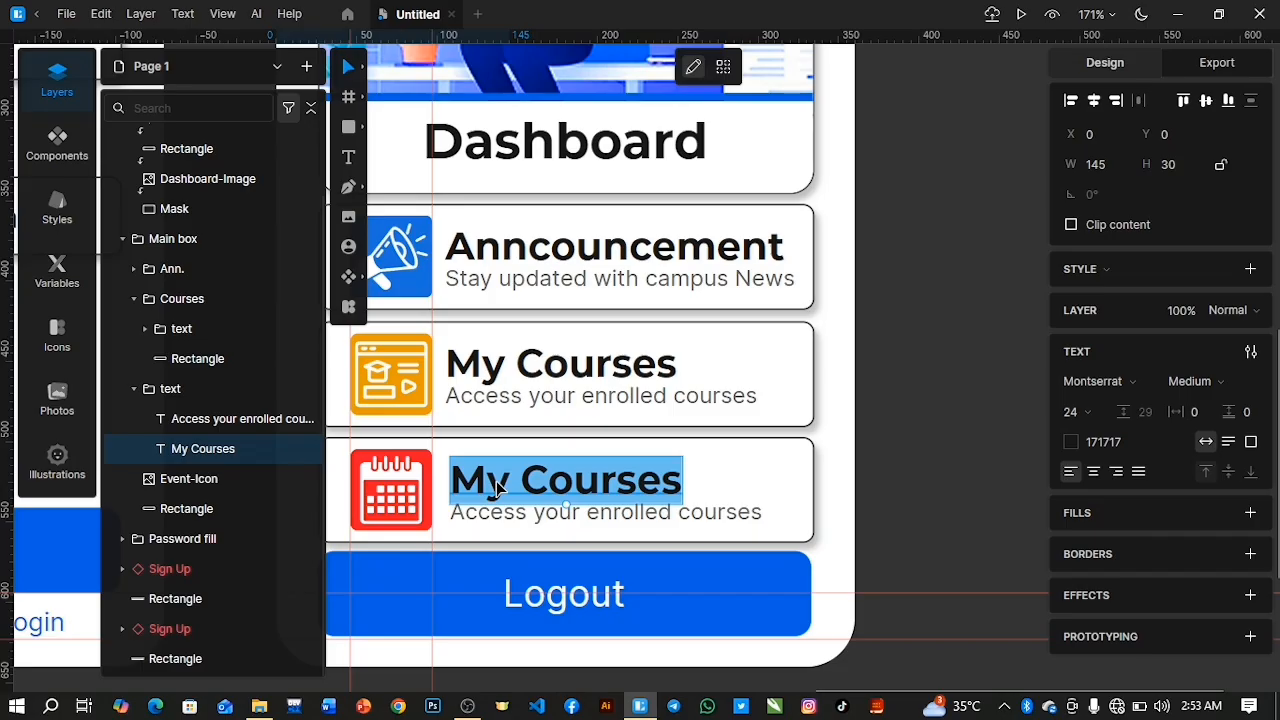
text(Eve)
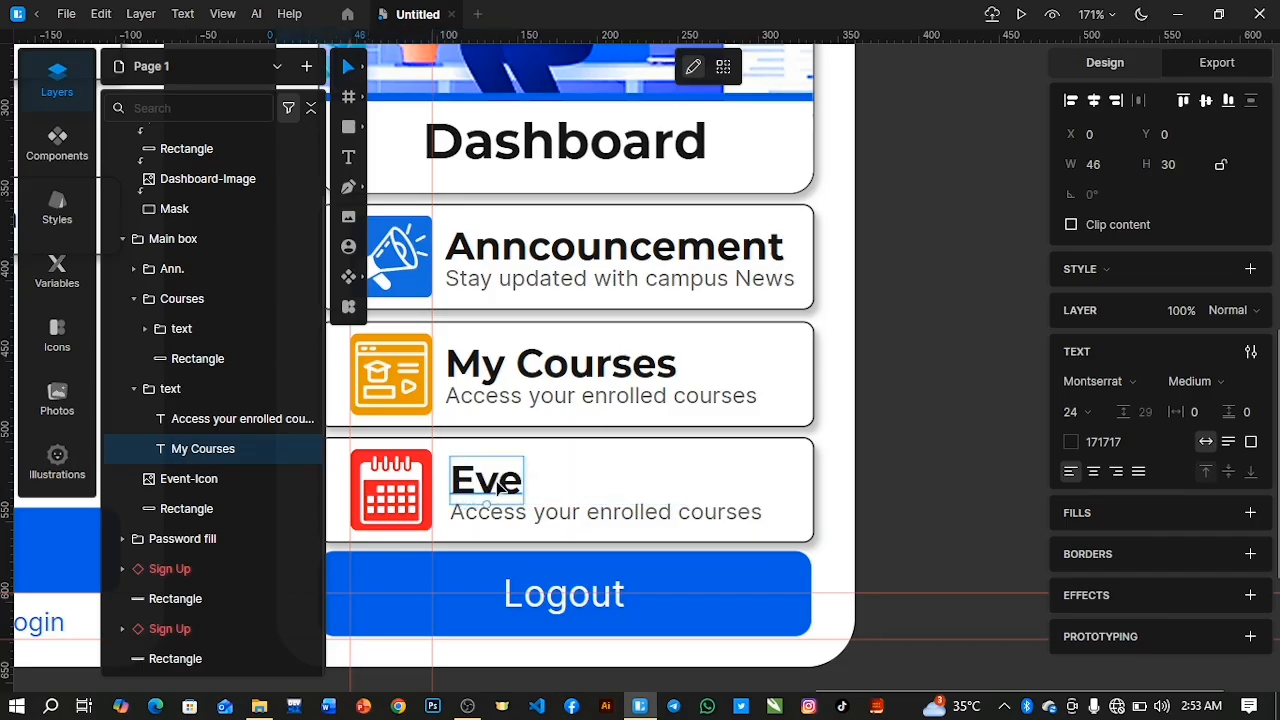
text(nts)
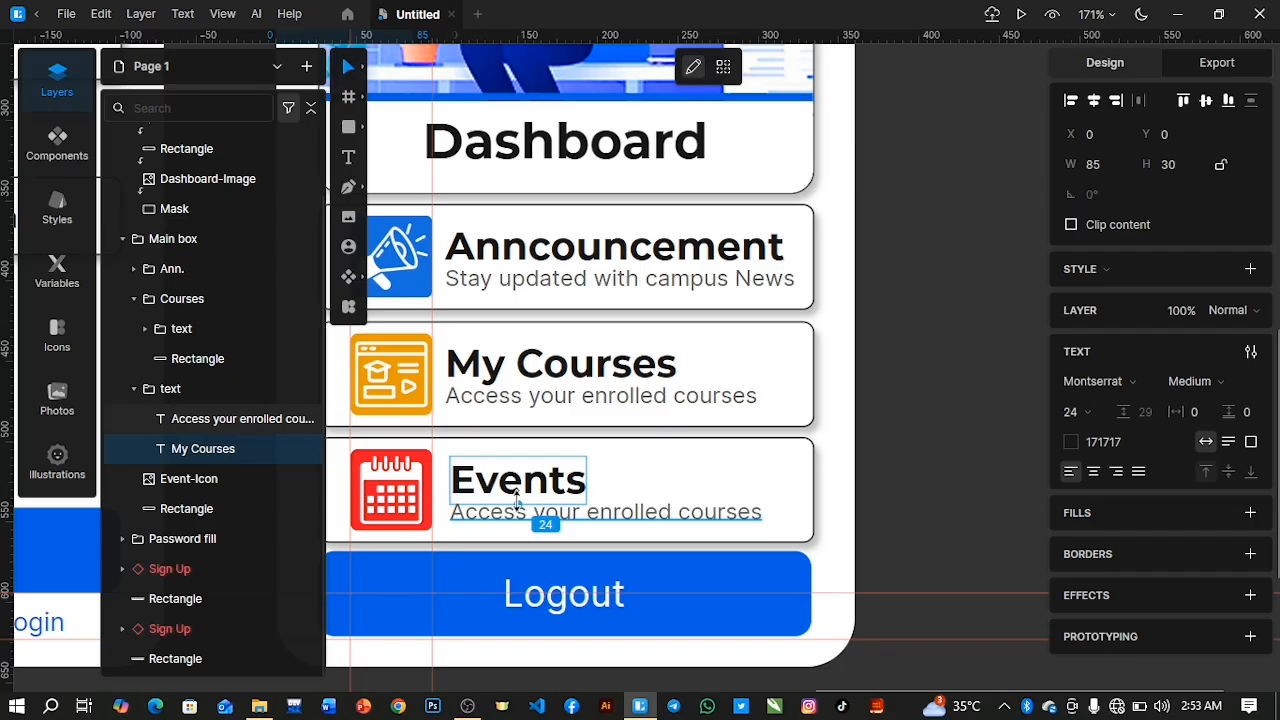
key(Escape)
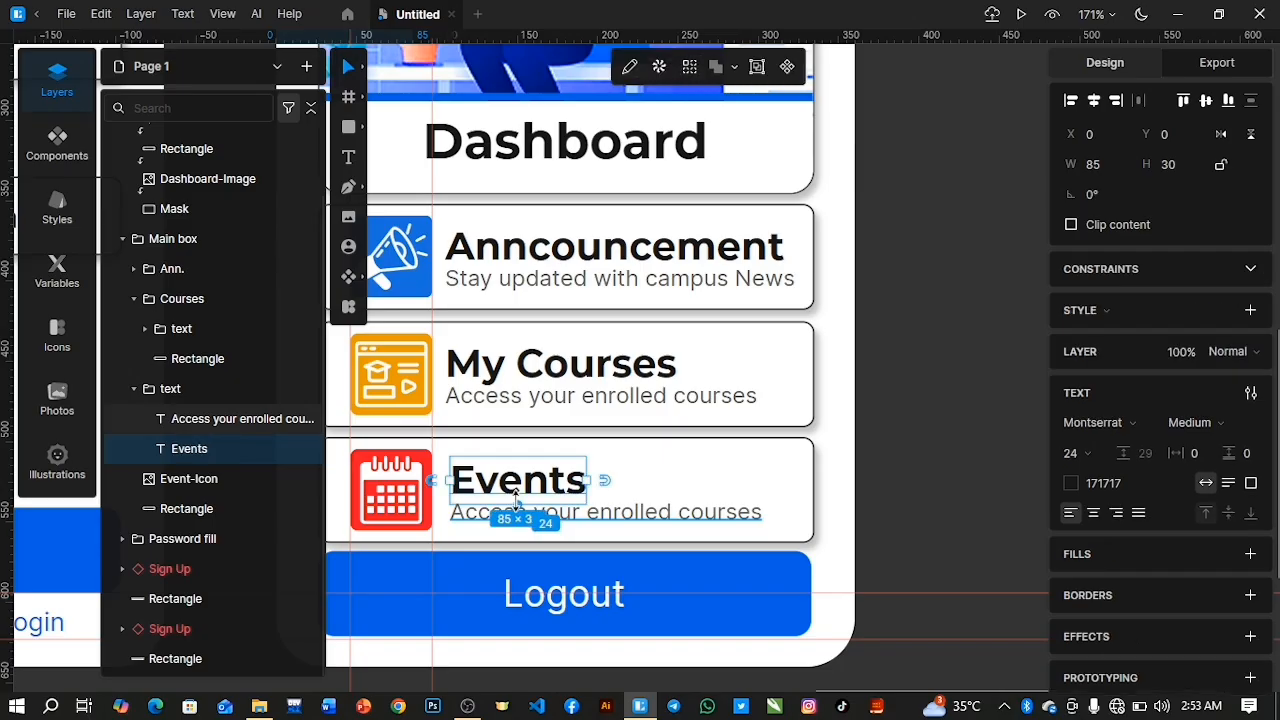
Replace the description under the Events heading with "View and manage upcoming events".
double_click(490, 518)
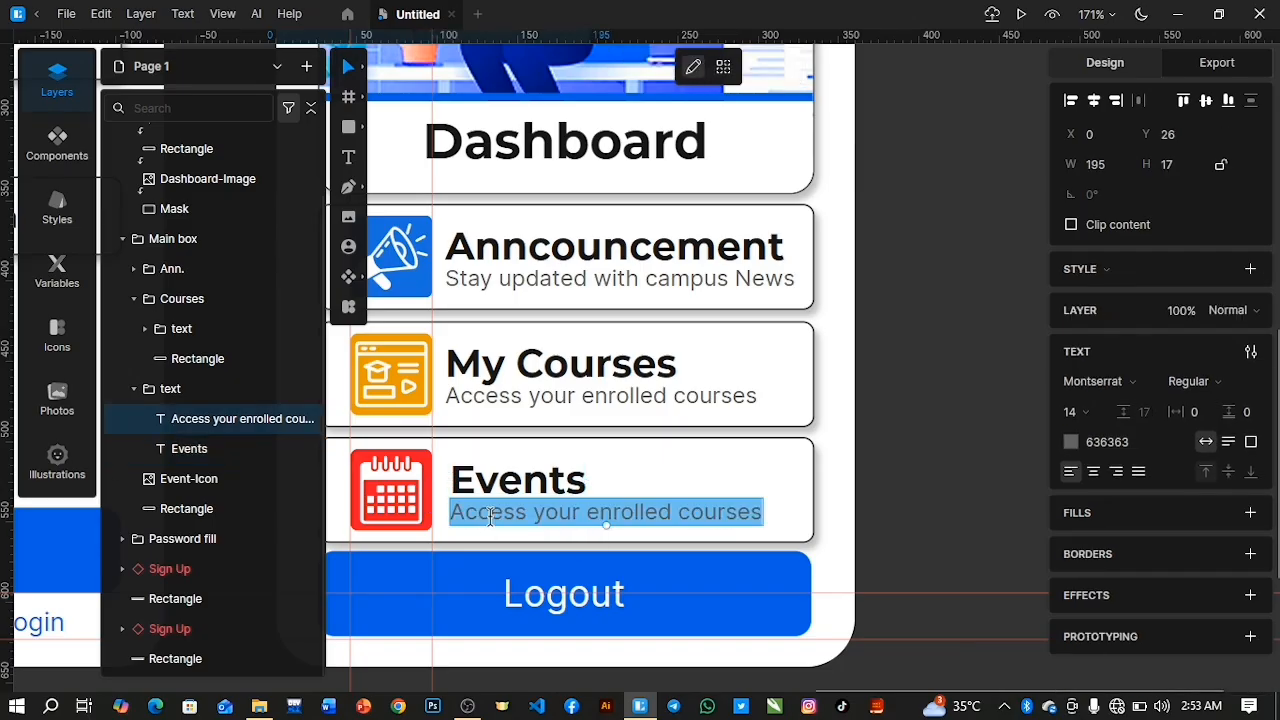
text(V)
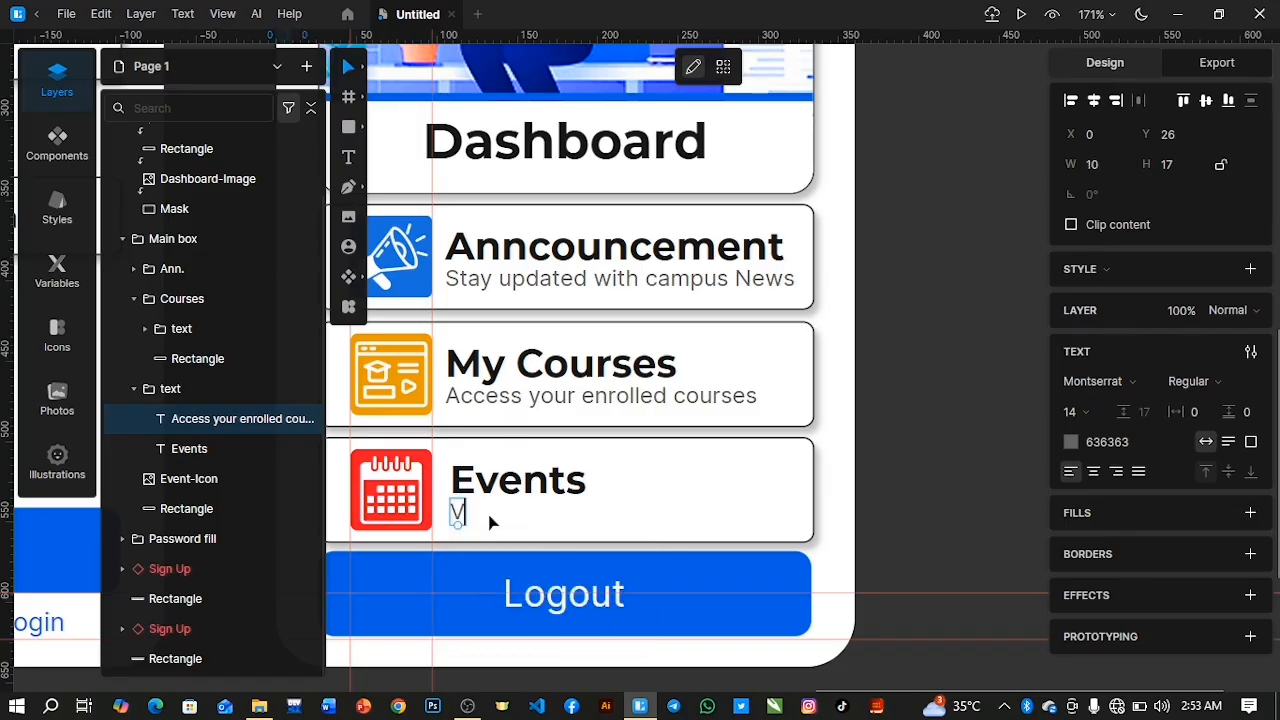
text(iew and manage upca)
key(BackSpace)
text(oming )
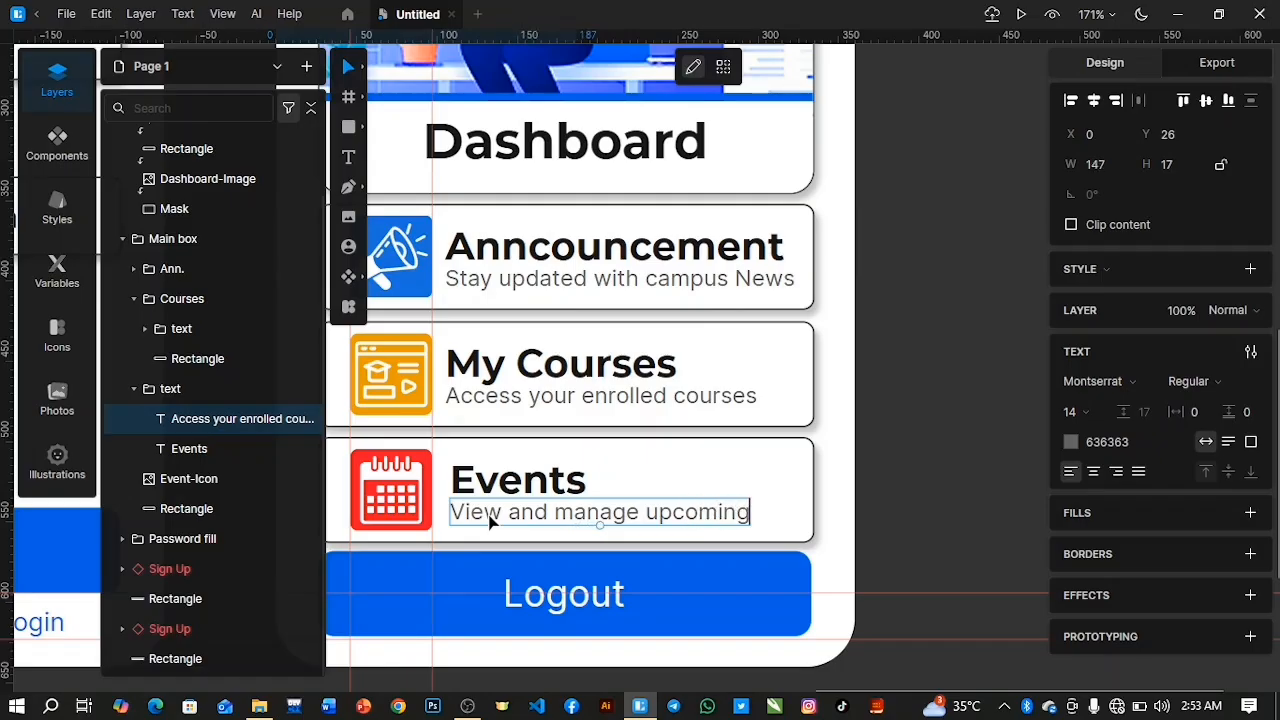
text(eve)
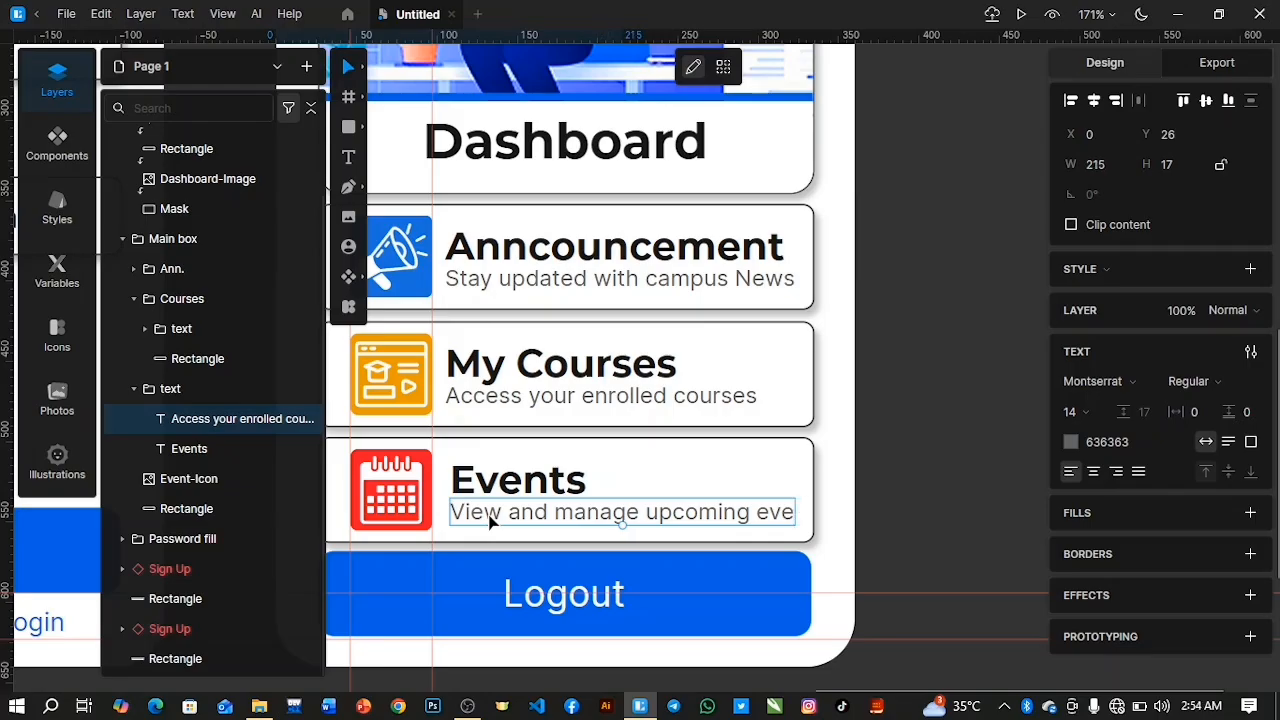
text(nt)
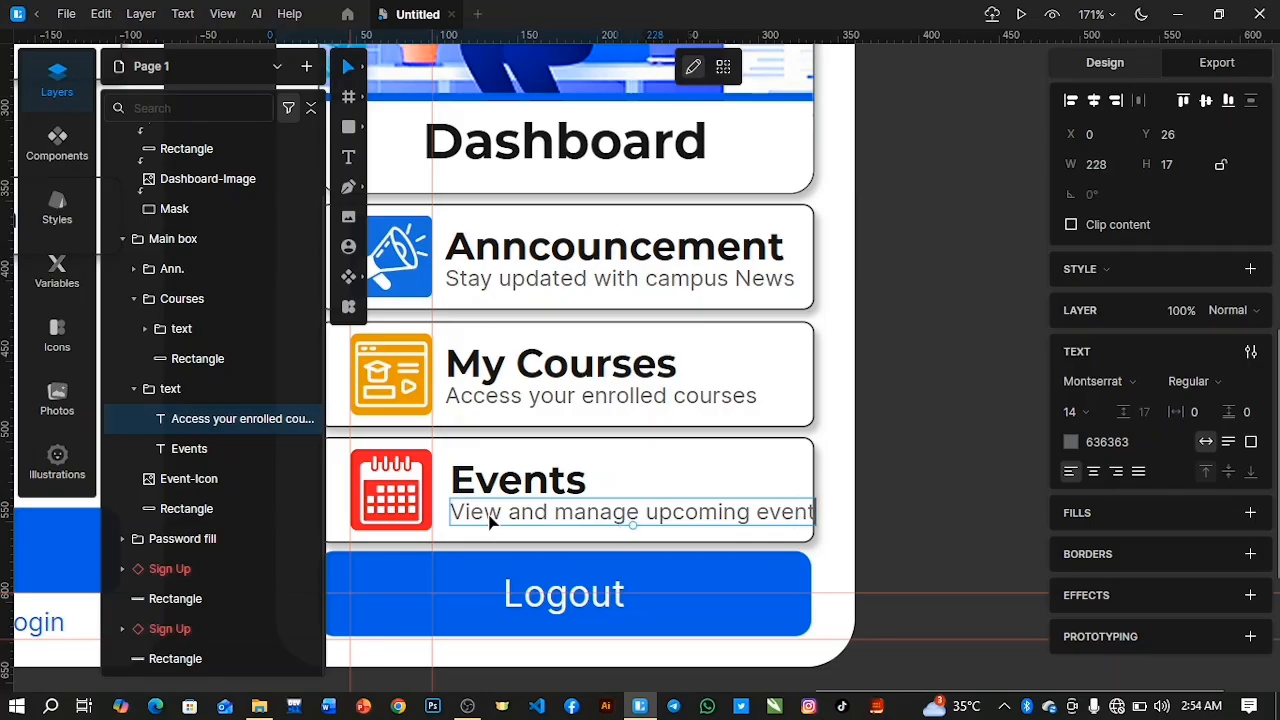
text(s)
click(460, 481)
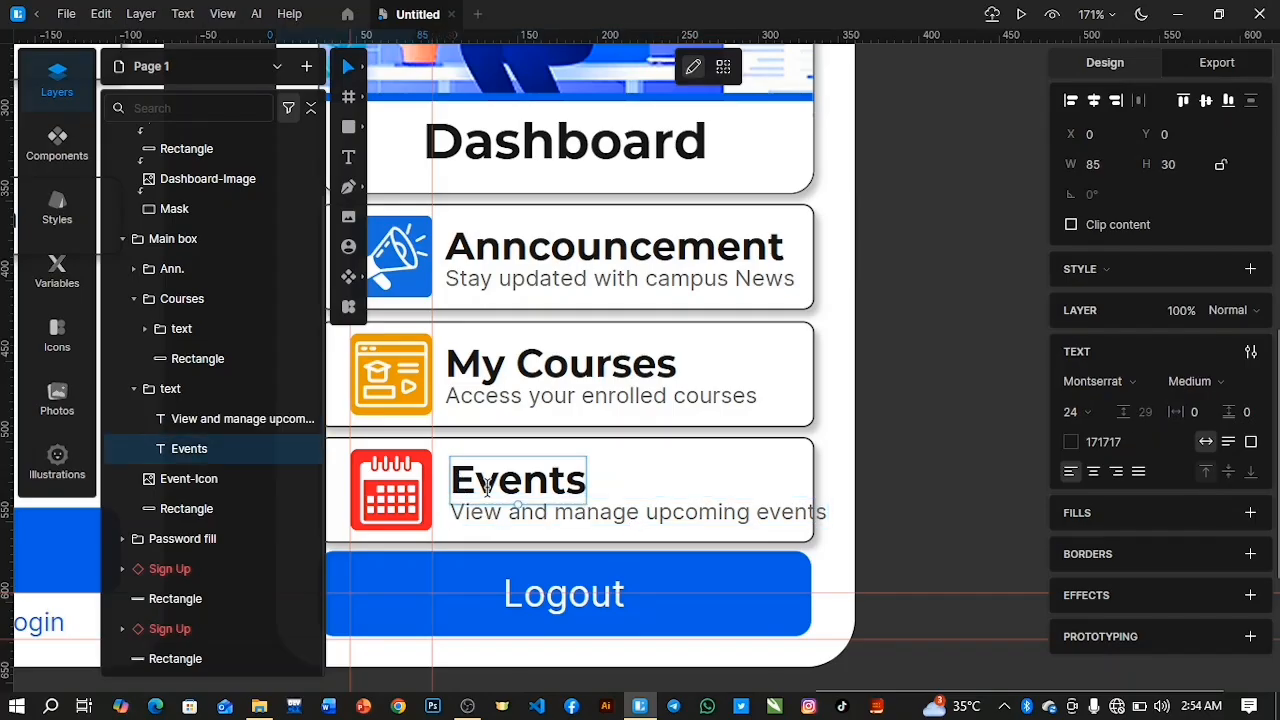
click(540, 512)
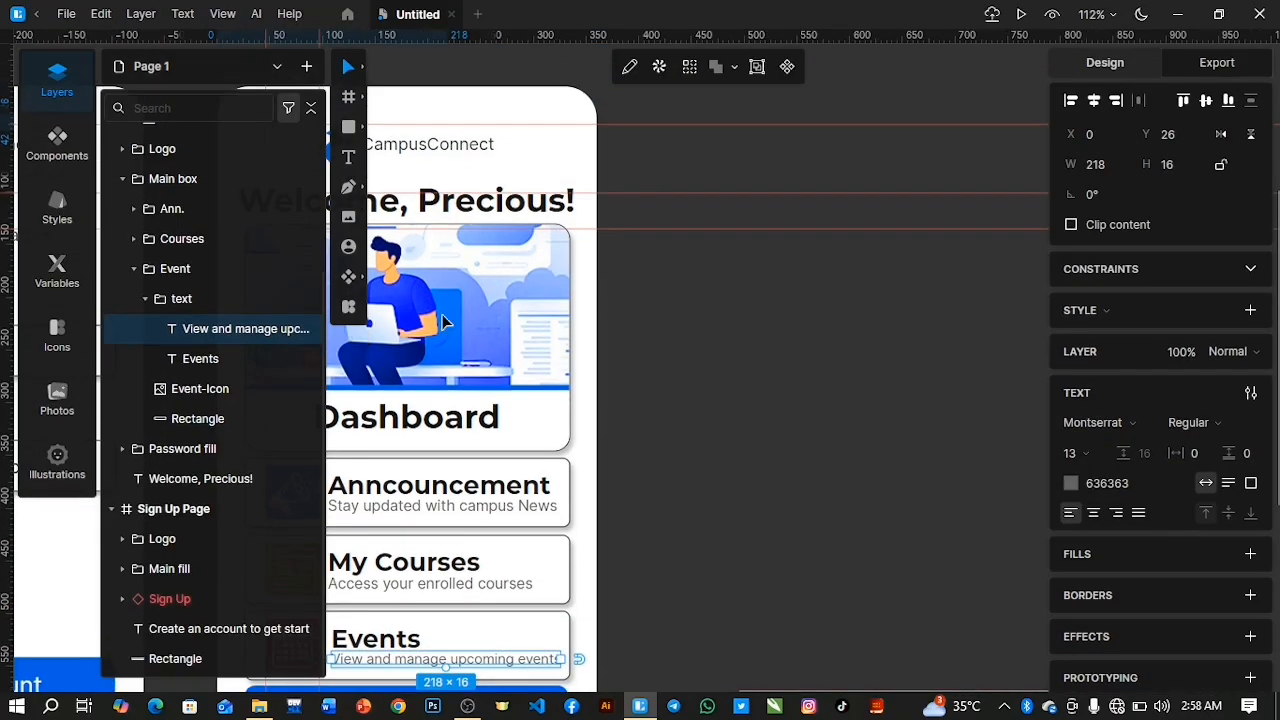
Remove the four horizontal and two vertical guides from the canvas.
click(57, 78)
scroll(660, 256, down, 3)
scroll(660, 256, down, 3)
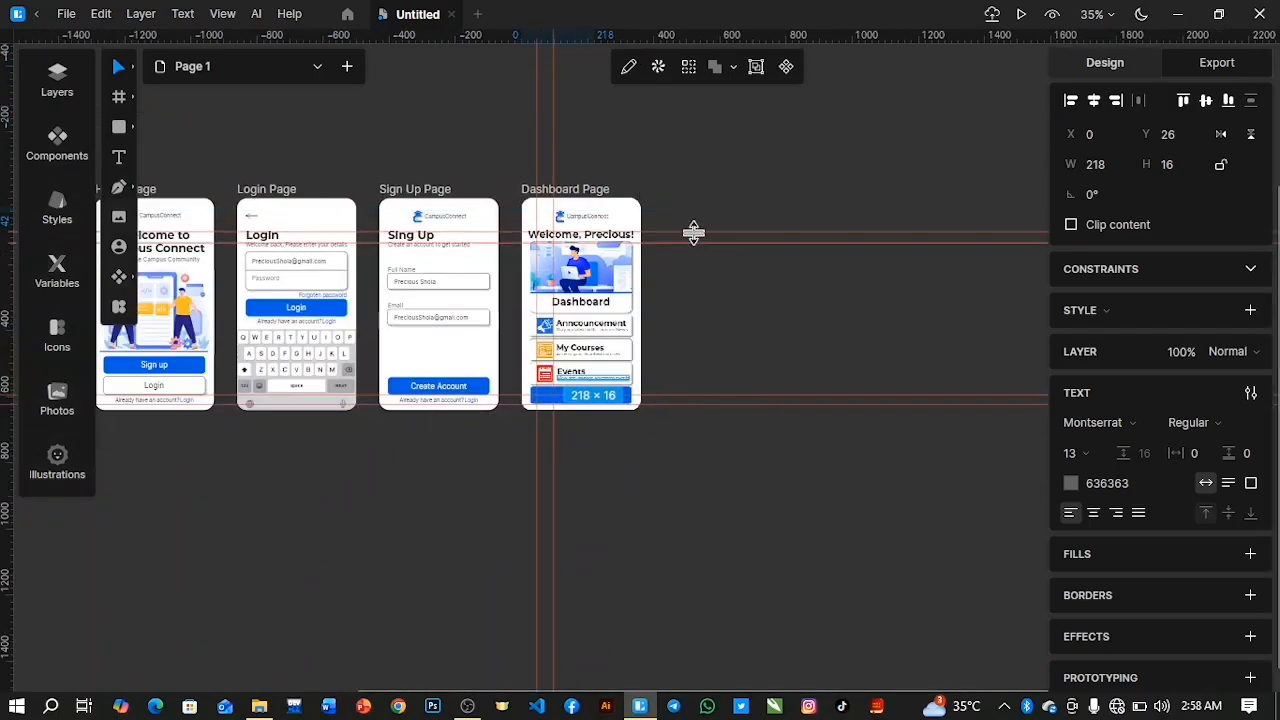
drag(692, 231, 689, 16)
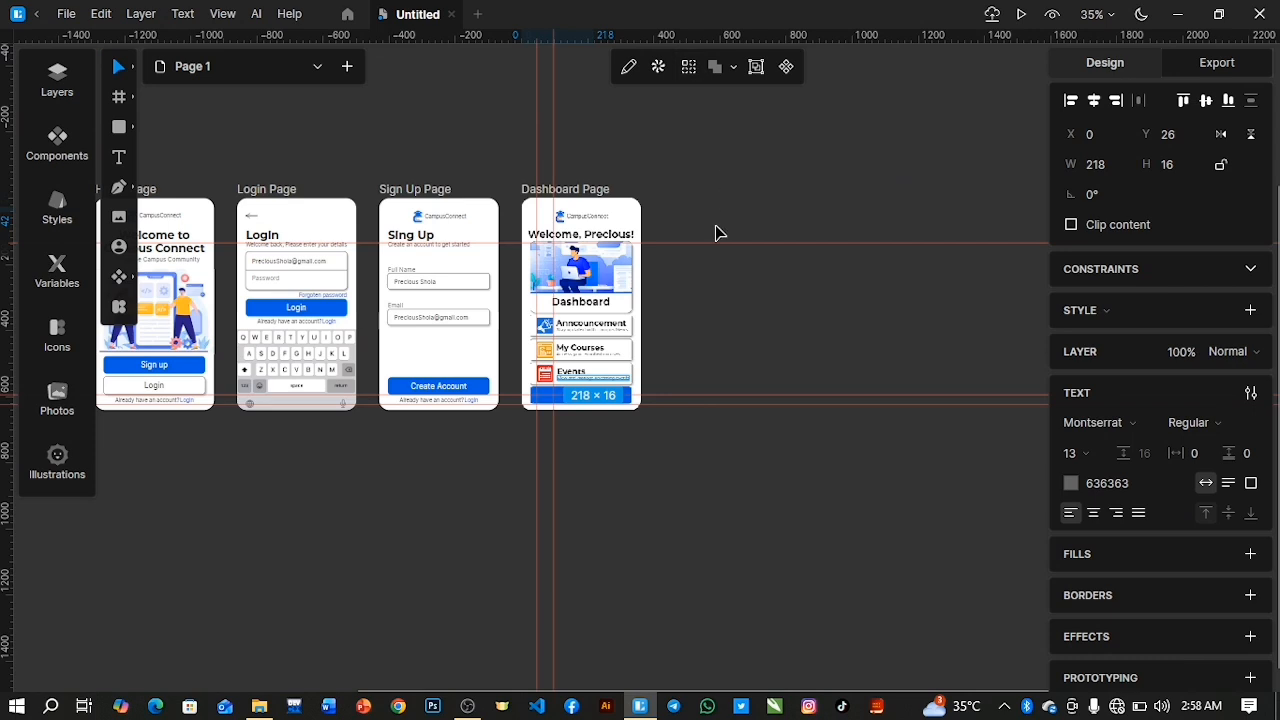
drag(714, 243, 680, 26)
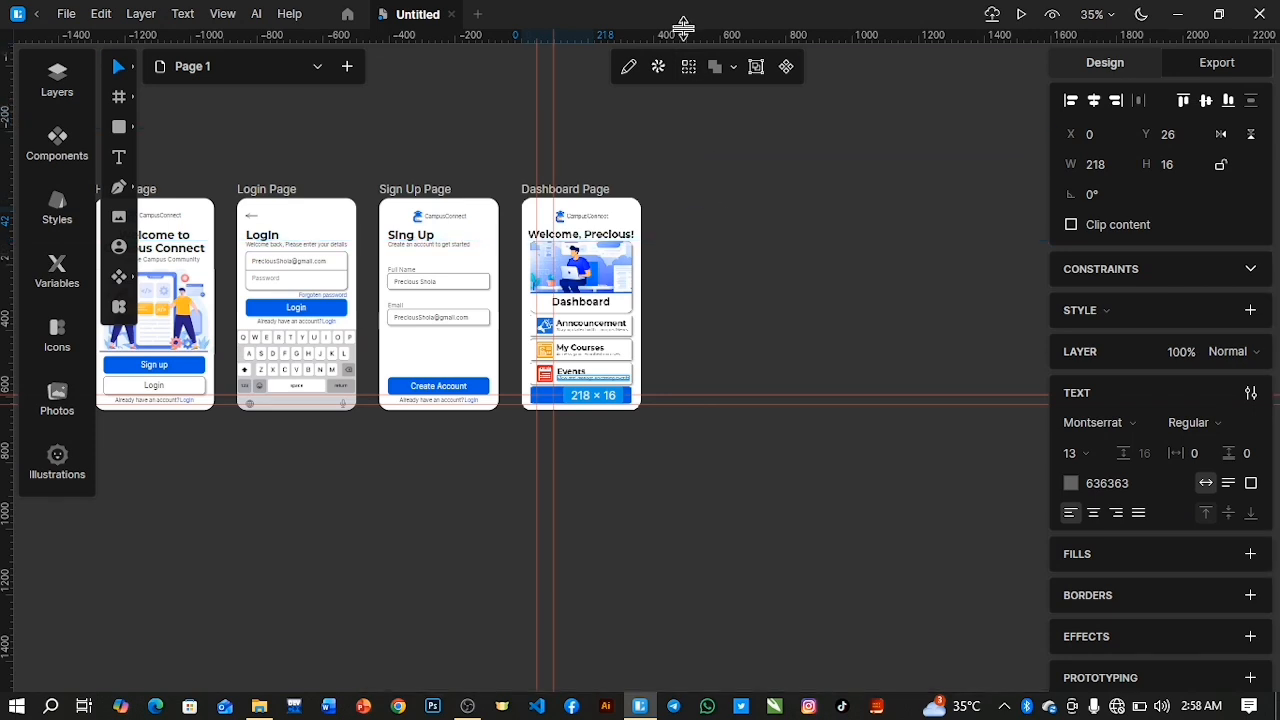
drag(677, 394, 623, 26)
drag(740, 402, 671, 31)
drag(536, 86, 7, 57)
drag(555, 137, 7, 126)
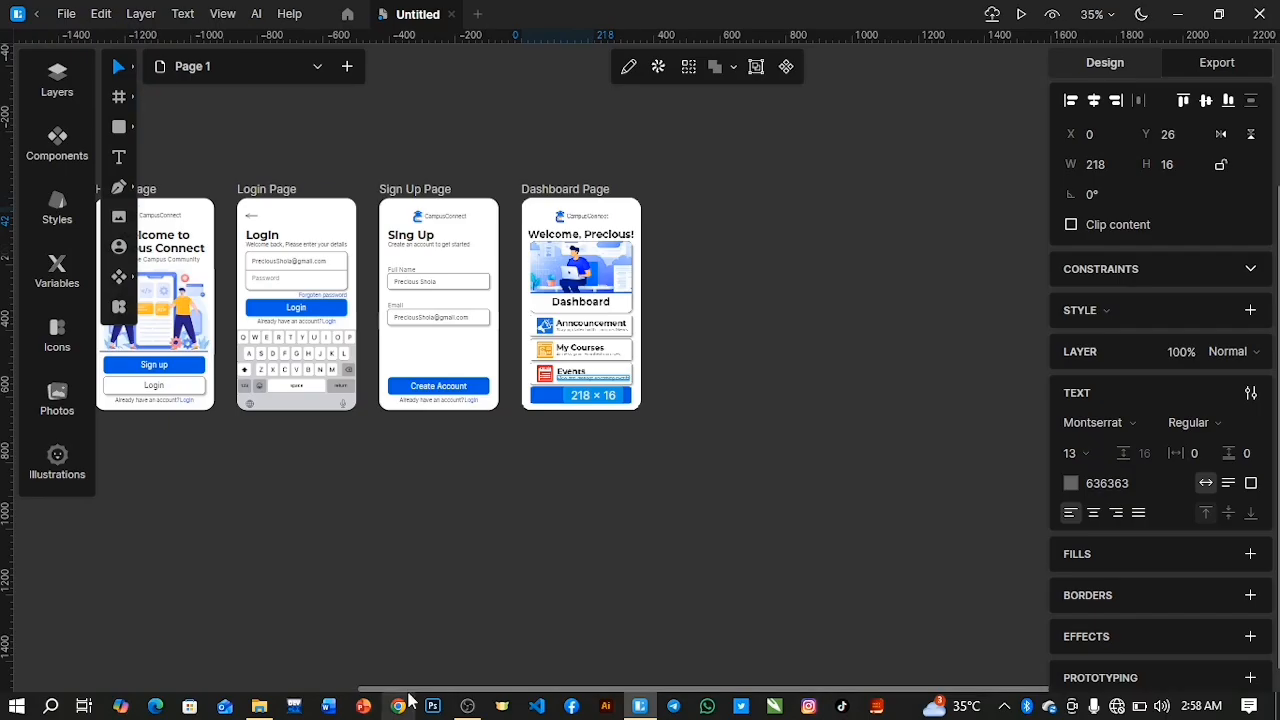
Save the document as "CampusConnect" in .FREE format in the UXUI Mobile App folder.
scroll(380, 686, left, 3)
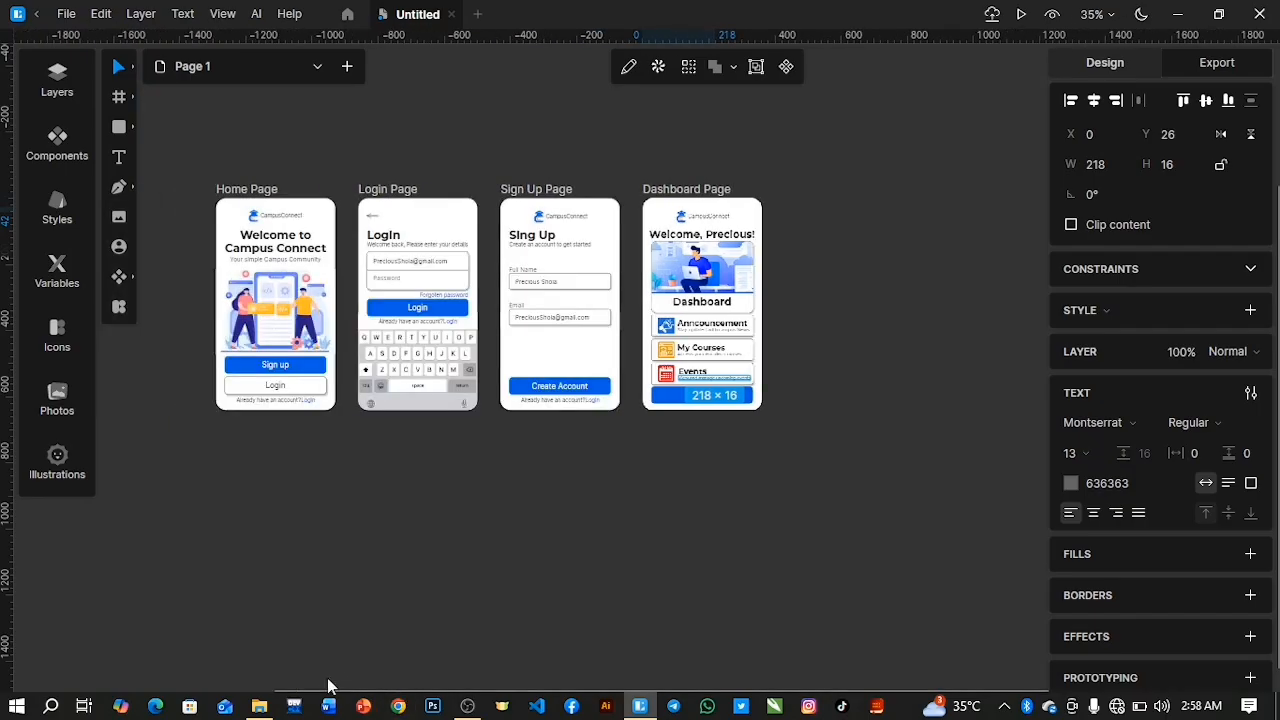
key(ctrl+s)
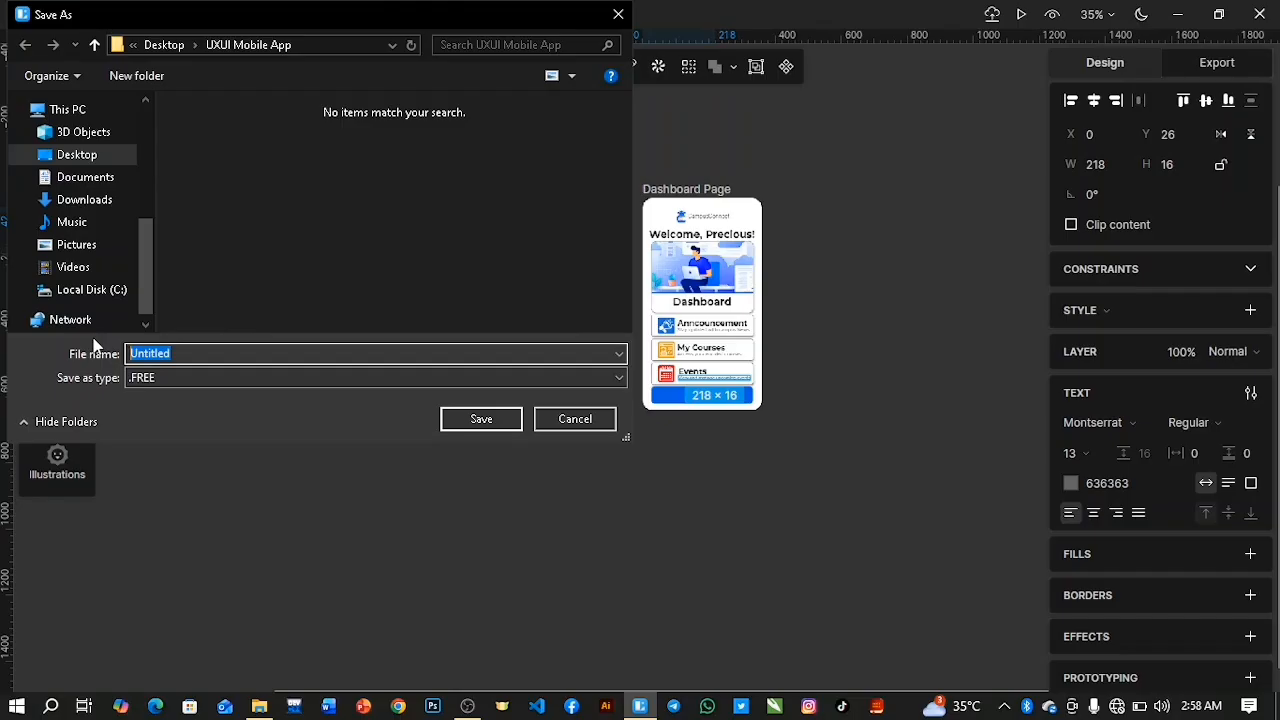
text(Cam)
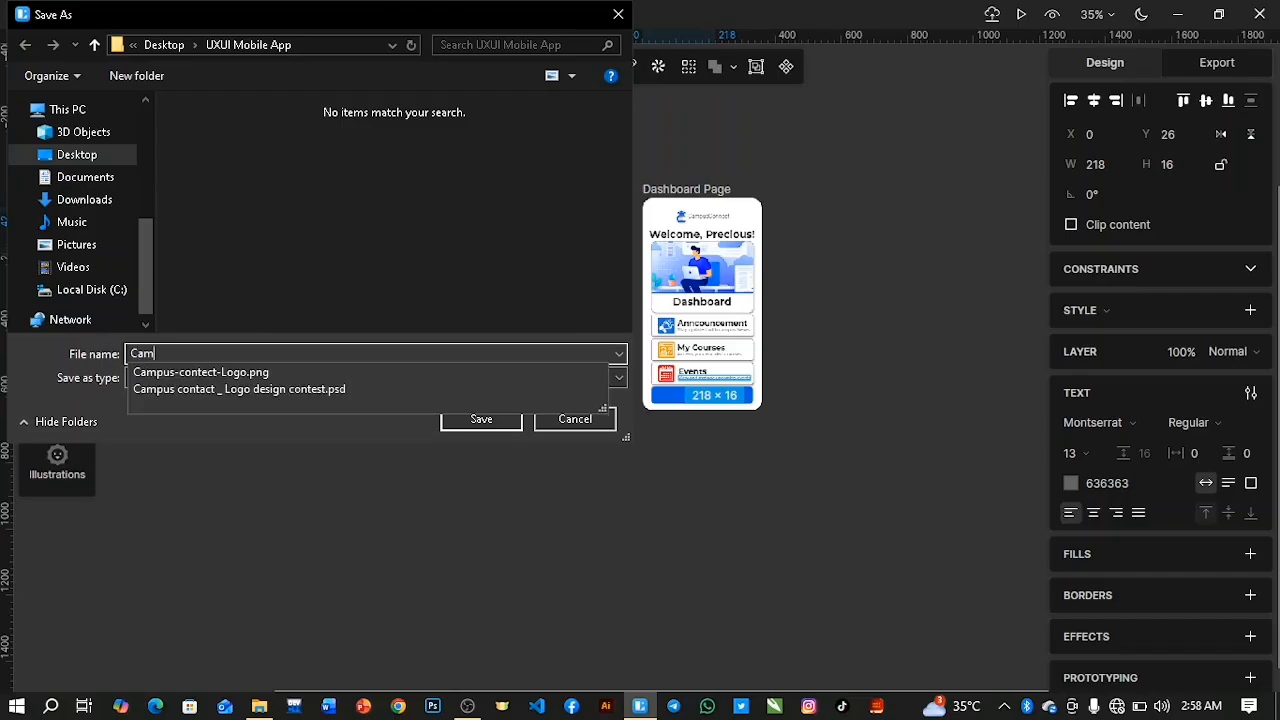
text(up)
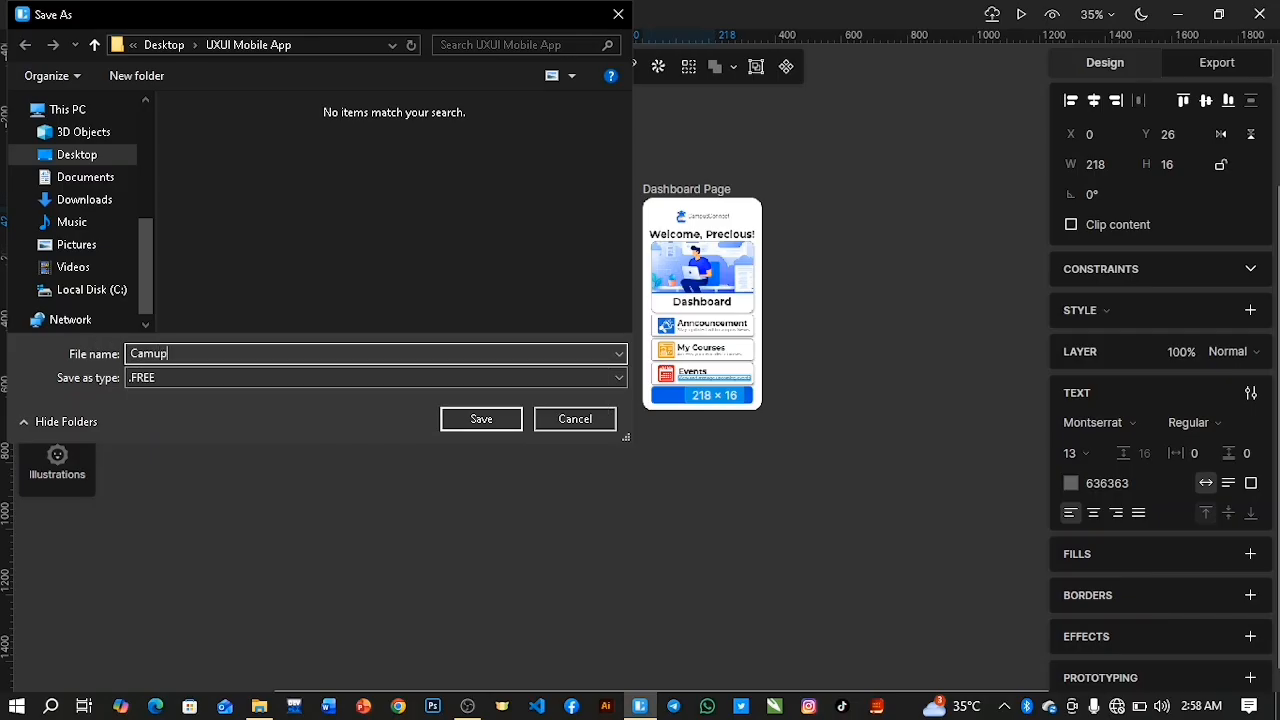
key(BackSpace)
key(BackSpace)
text(pus)
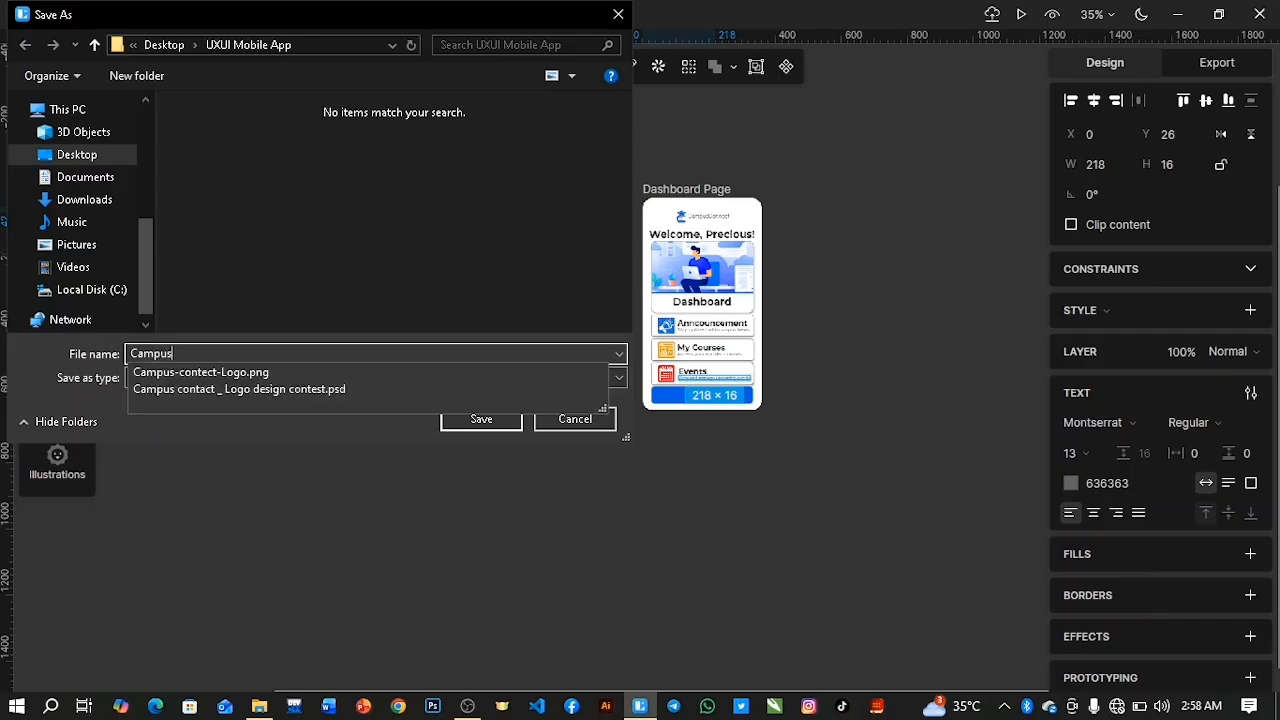
text(Connect)
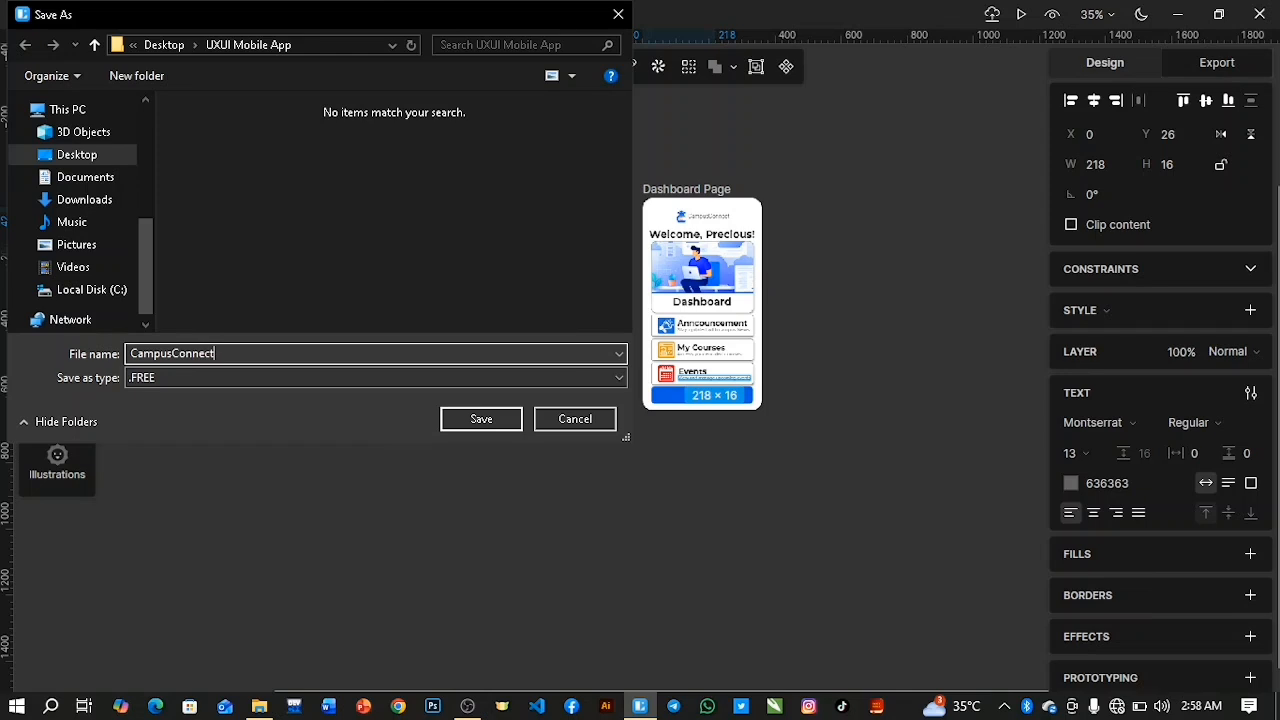
click(475, 419)
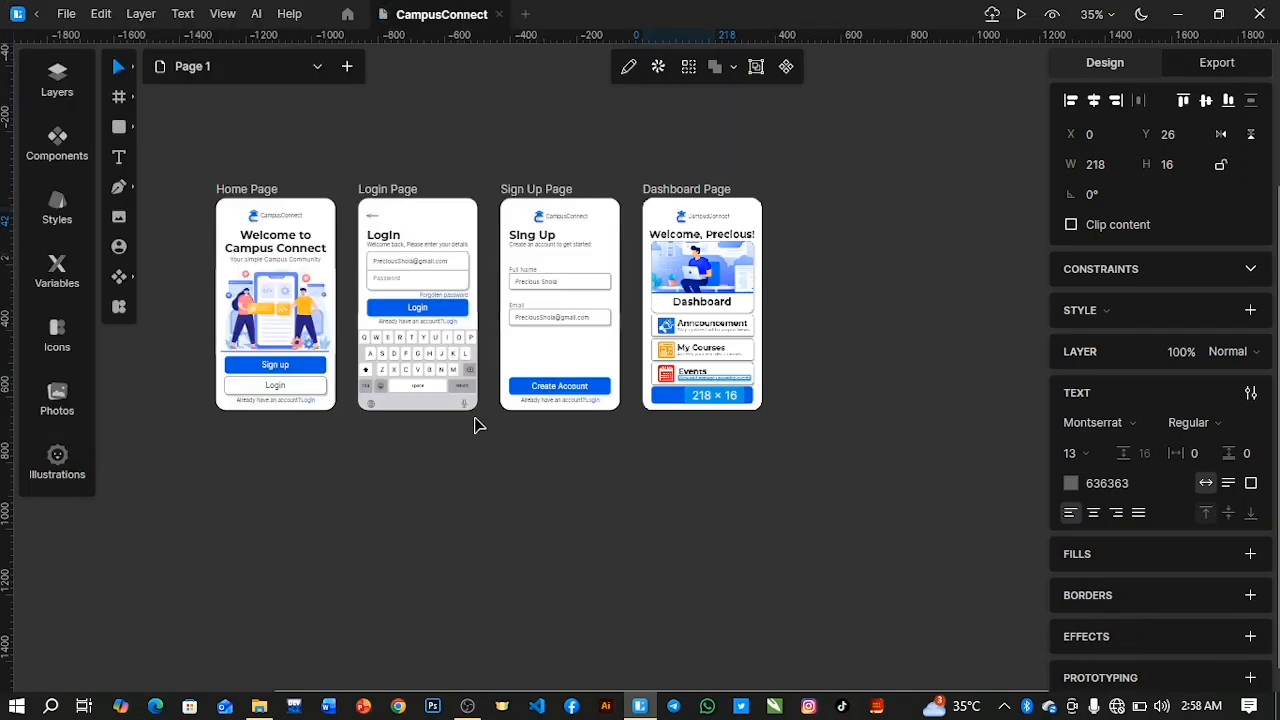
Collapse the Dashboard Page frame in the layer list.
scroll(475, 425, up, 3)
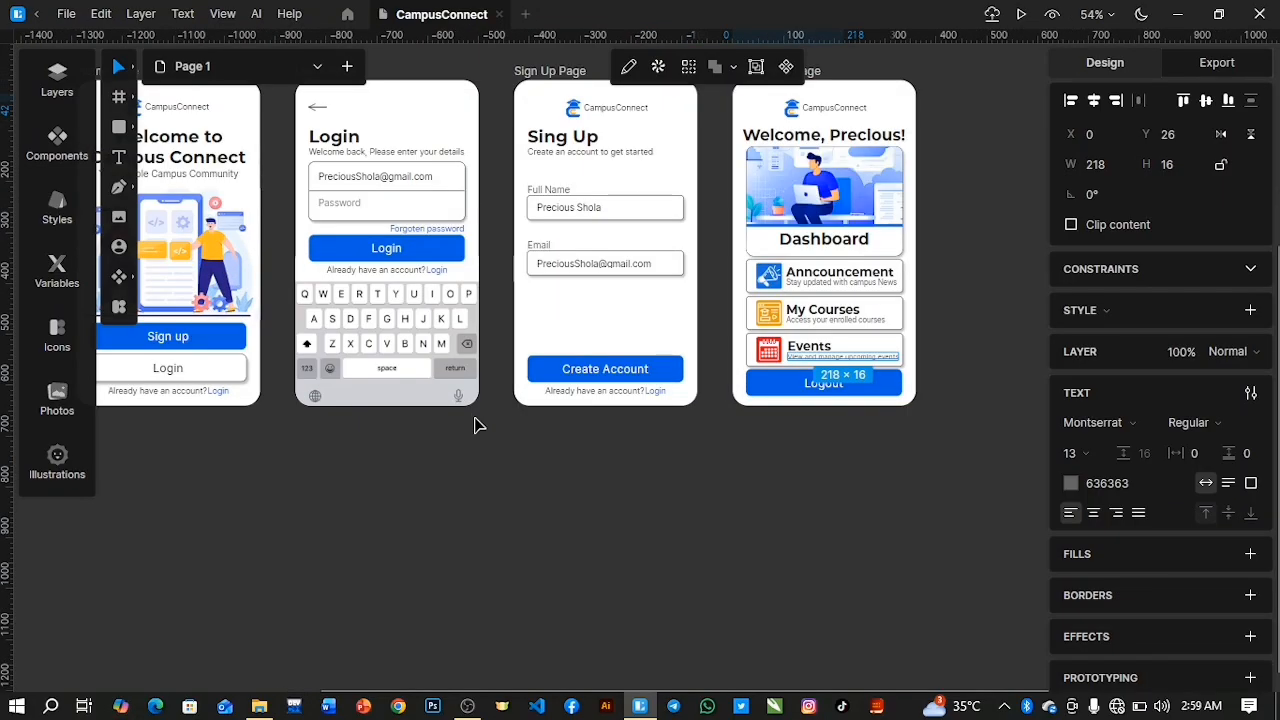
scroll(475, 425, down, 2)
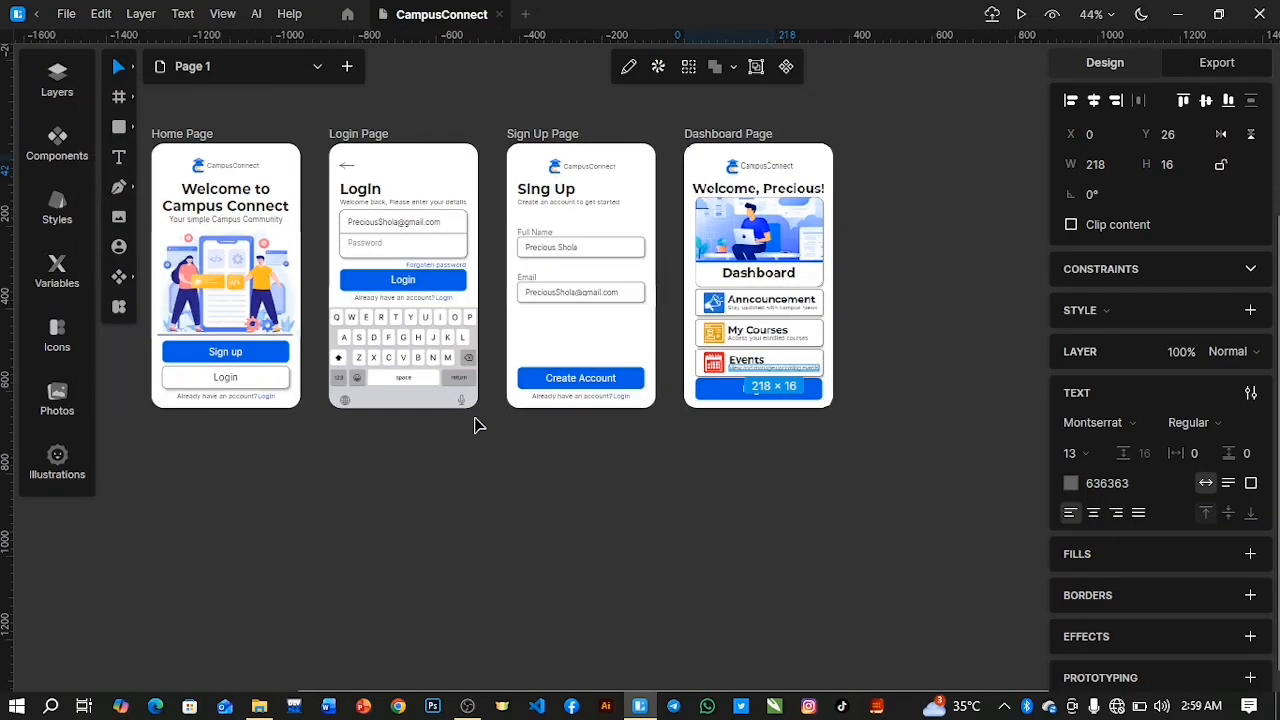
scroll(475, 425, up, 3)
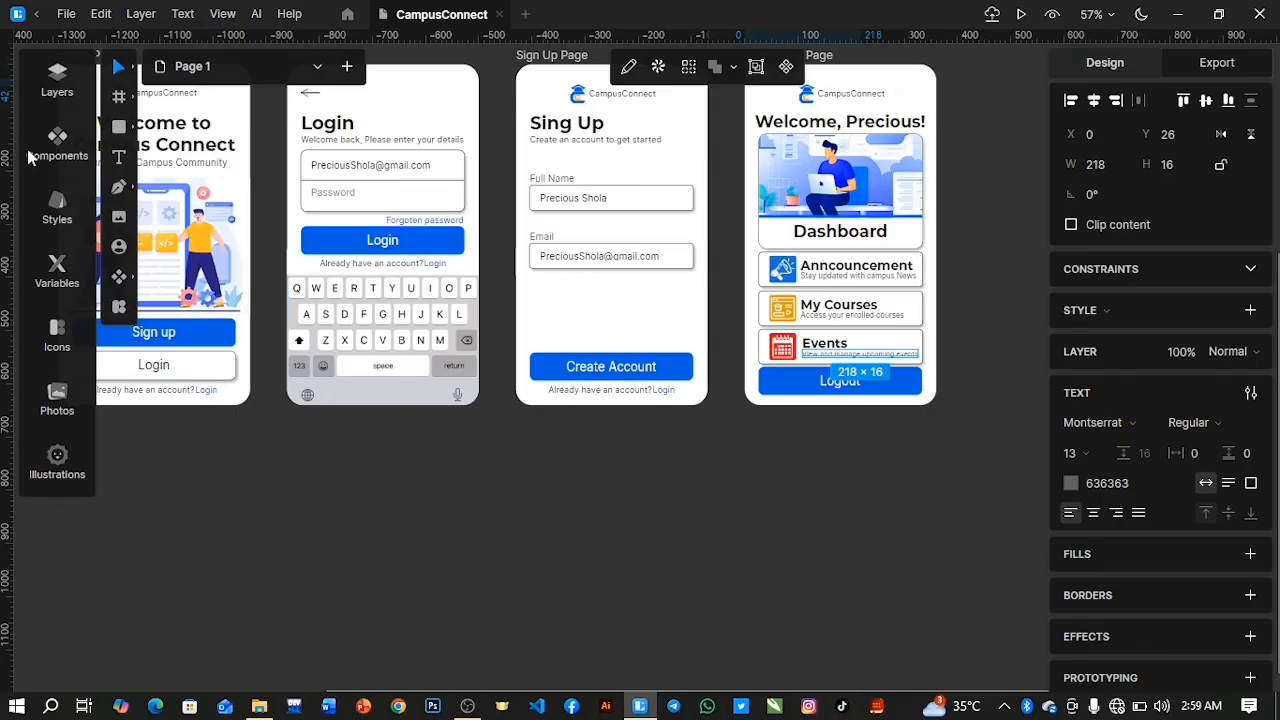
click(57, 80)
click(122, 180)
scroll(140, 170, up, 3)
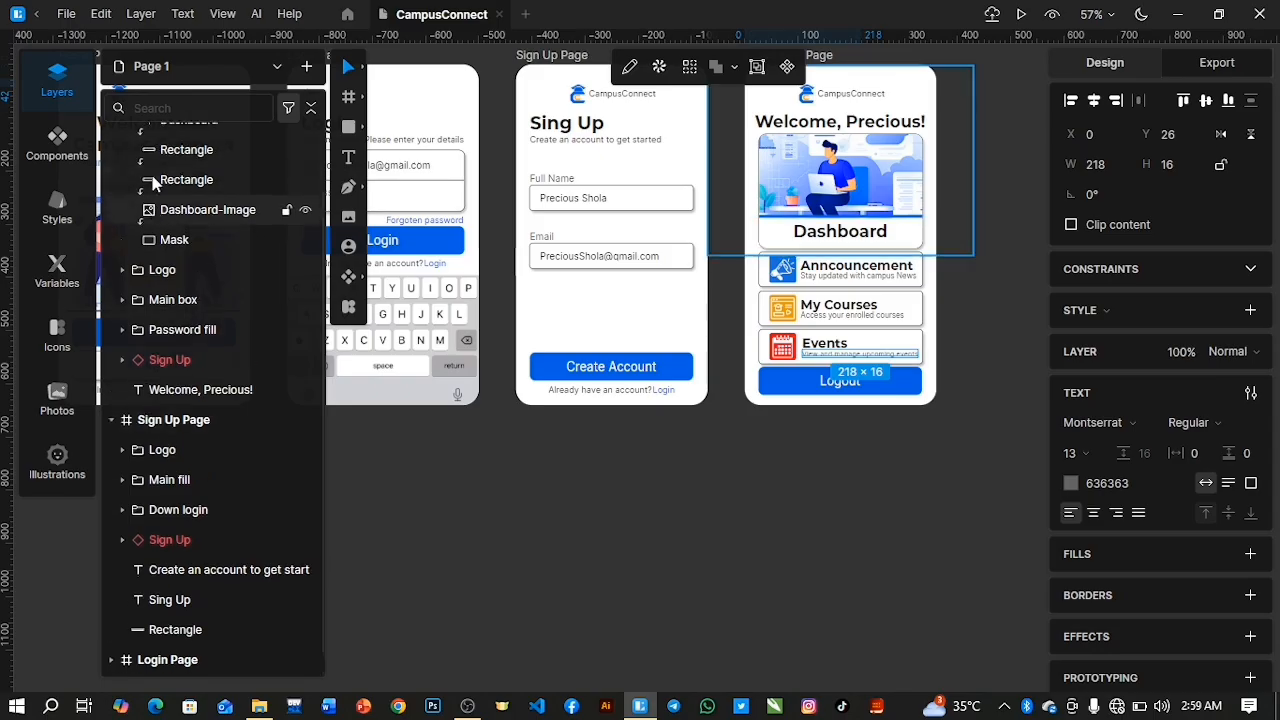
click(111, 140)
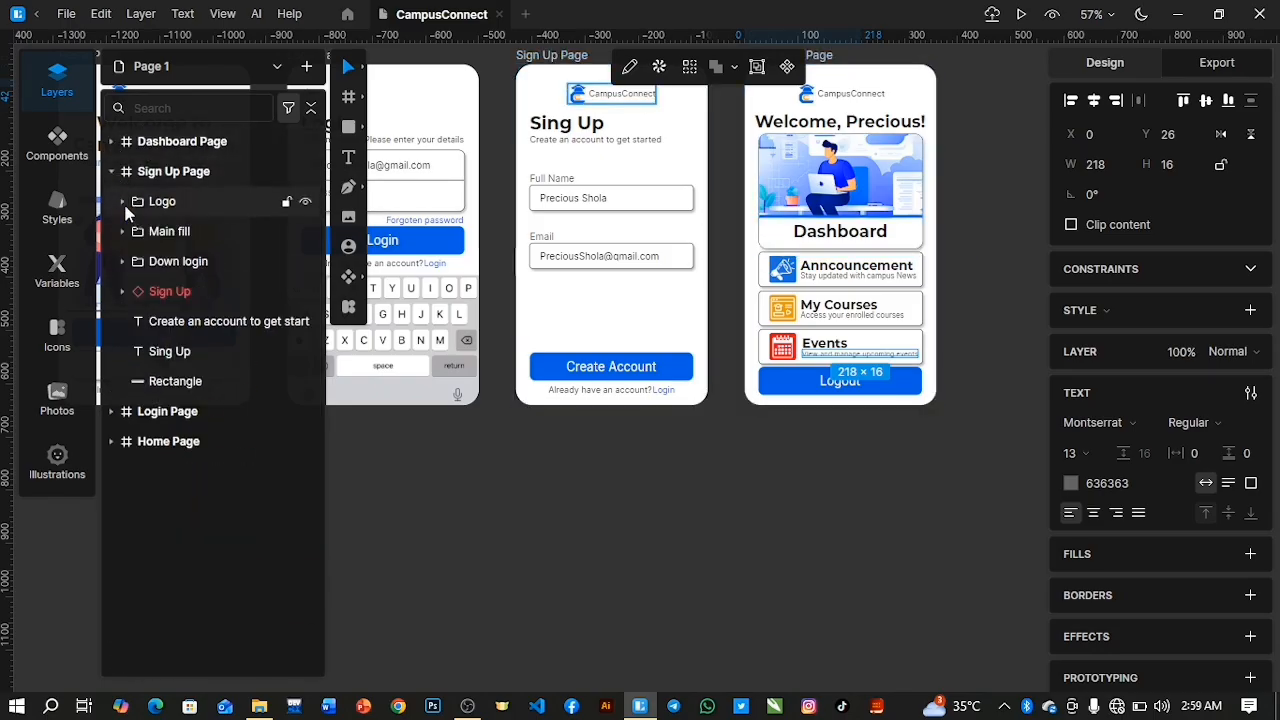
Duplicate the Email fill group in the Sign Up Page's Main fill group and place the copy below it as a third field.
click(122, 231)
click(133, 261)
key(ctrl+z)
click(213, 286)
key(ctrl+d)
key(ctrl+z)
click(212, 268)
key(ctrl+d)
drag(727, 246, 559, 326)
drag(640, 275, 640, 248)
Rename the duplicated field group in Main fill as "password fill".
click(123, 231)
click(177, 266)
double_click(177, 266)
text(password fill)
key(Return)
key(Down)
key(Down)
key(Down)
key(Down)
key(Down)
key(Down)
key(Down)
key(Down)
key(Down)
key(Down)
key(Down)
key(Down)
key(Down)
key(Down)
key(Down)
key(Down)
key(Down)
key(Down)
key(Down)
key(Down)
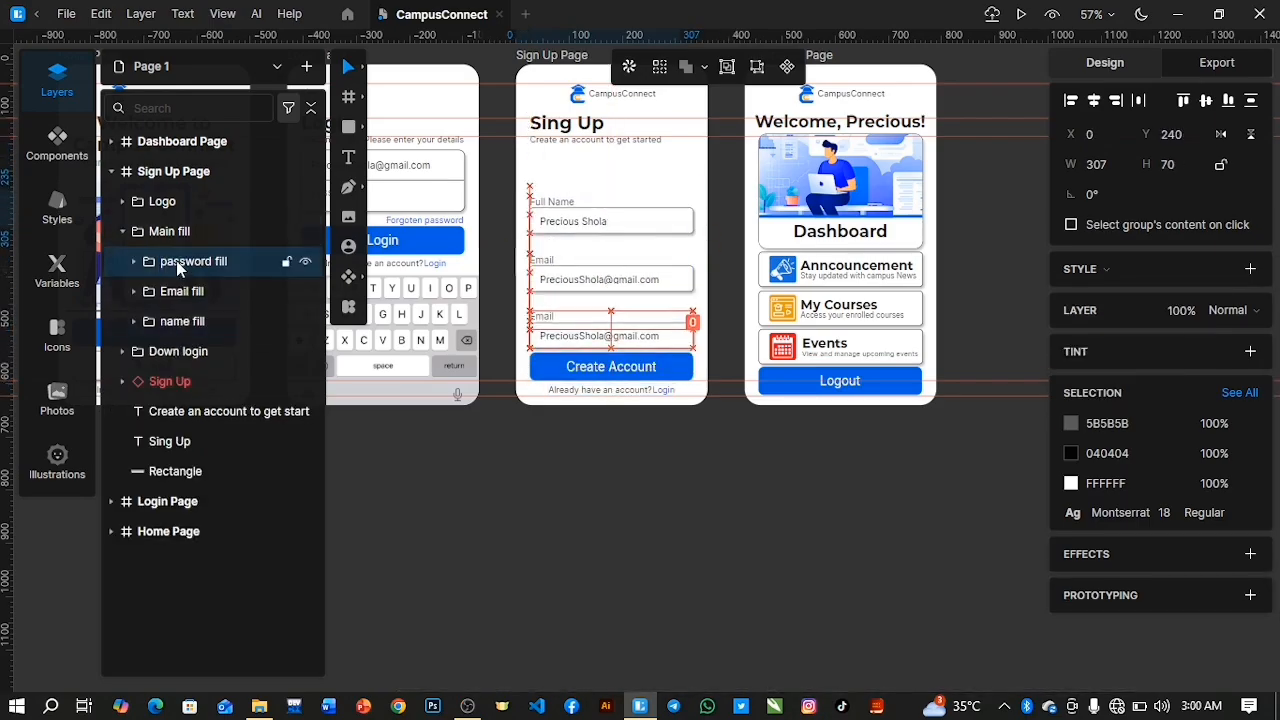
Distribute the name, email and password field groups evenly in the vertical direction and move the whole Main fill group up slightly.
click(134, 261)
click(134, 381)
click(134, 501)
click(134, 381)
click(134, 261)
click(183, 262)
shift+click(183, 321)
click(1251, 101)
click(171, 231)
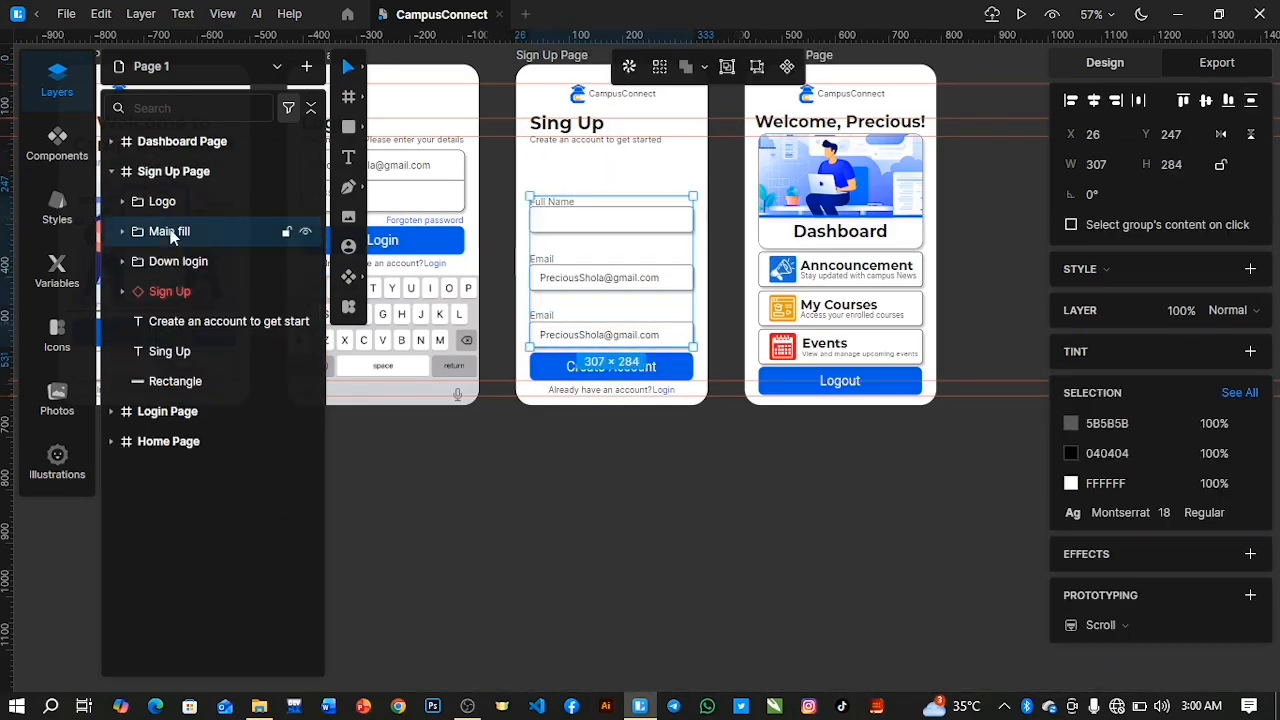
drag(545, 318, 545, 297)
Change both the label and the text inside the Sign Up Page's third field to "Password".
double_click(543, 297)
double_click(543, 296)
text(Password)
double_click(648, 312)
text(Passo)
key(BackSpace)
text(word)
Recolour the Password placeholder text inside the third field to a lighter grey.
key(ctrl+a)
click(1071, 442)
click(838, 430)
click(714, 497)
Clear the remaining horizontal guides that cross the app pages.
scroll(695, 496, down, 5)
click(903, 346)
drag(877, 115, 868, 22)
drag(850, 308, 852, 20)
drag(856, 317, 862, 14)
drag(861, 437, 852, 22)
Collapse the Sign Up Page frame in the layer list so only the four page frames are listed.
click(122, 231)
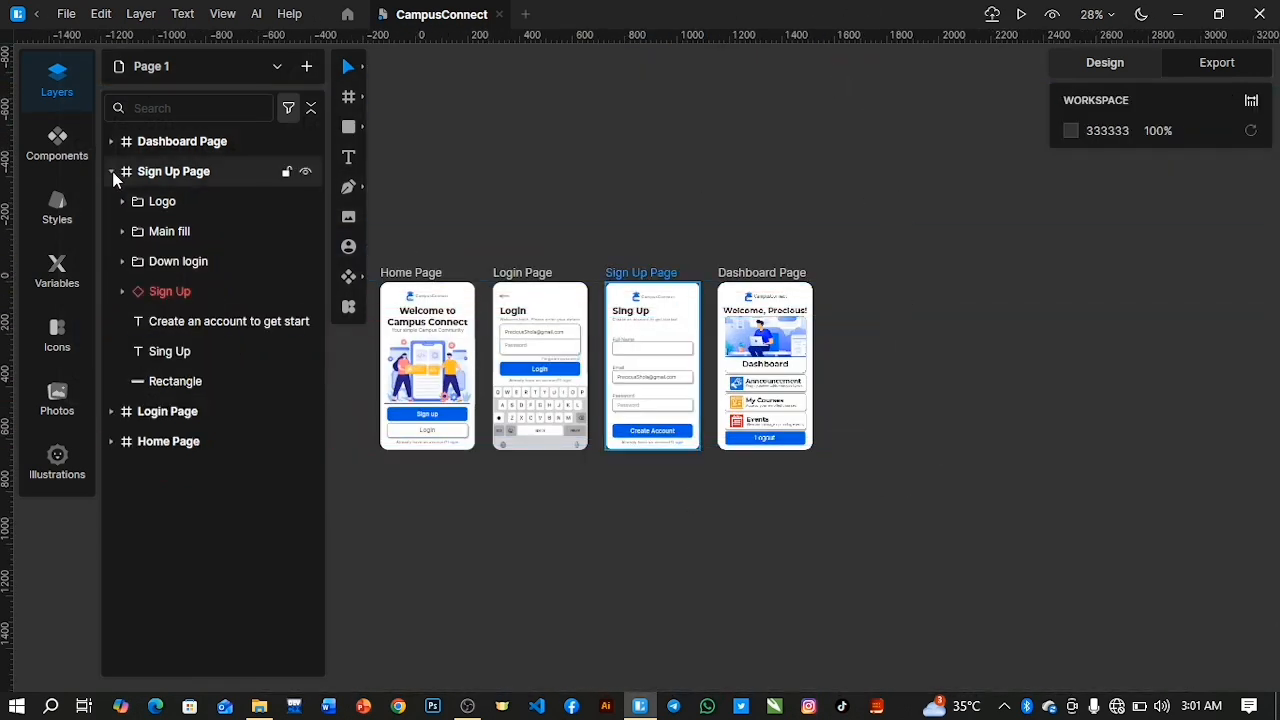
click(112, 172)
click(182, 201)
click(191, 174)
click(192, 145)
scroll(588, 563, up, 3)
click(652, 581)
scroll(636, 562, up, 5)
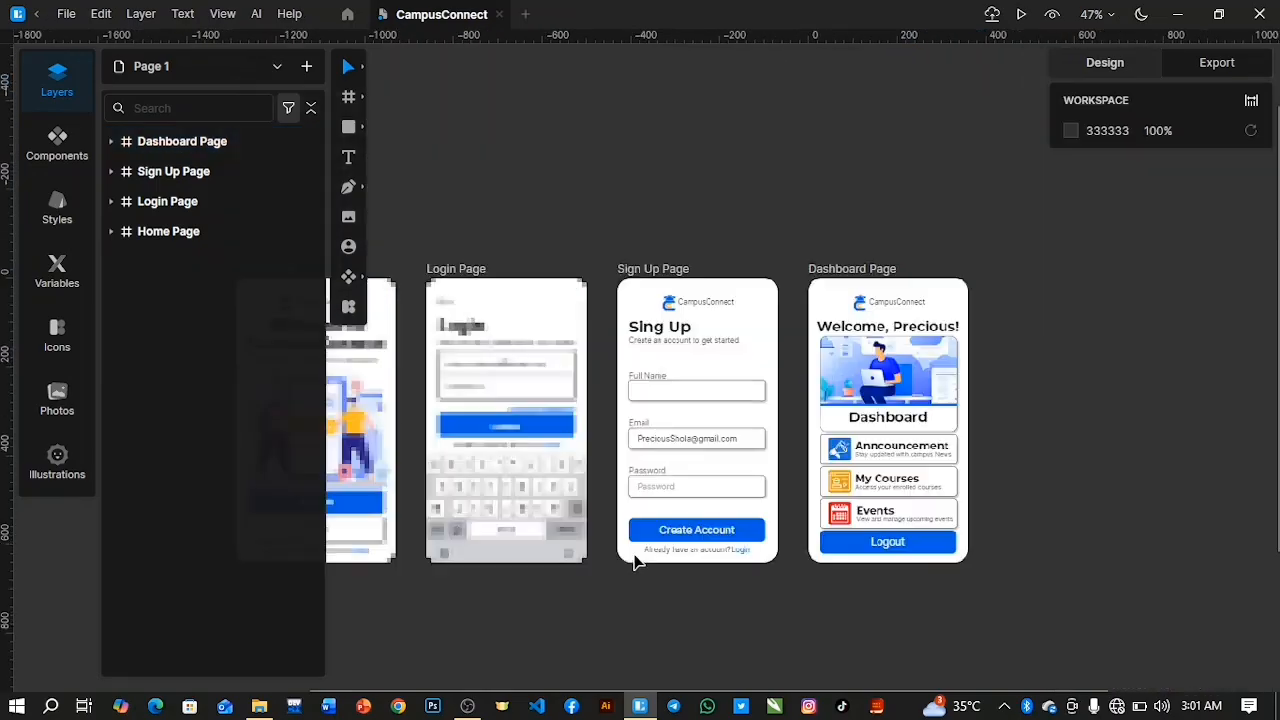
Link the Home Page's Login button to the Login Page with an On Click prototype interaction.
scroll(612, 606, down, 3)
scroll(612, 604, up, 4)
scroll(594, 563, left, 5)
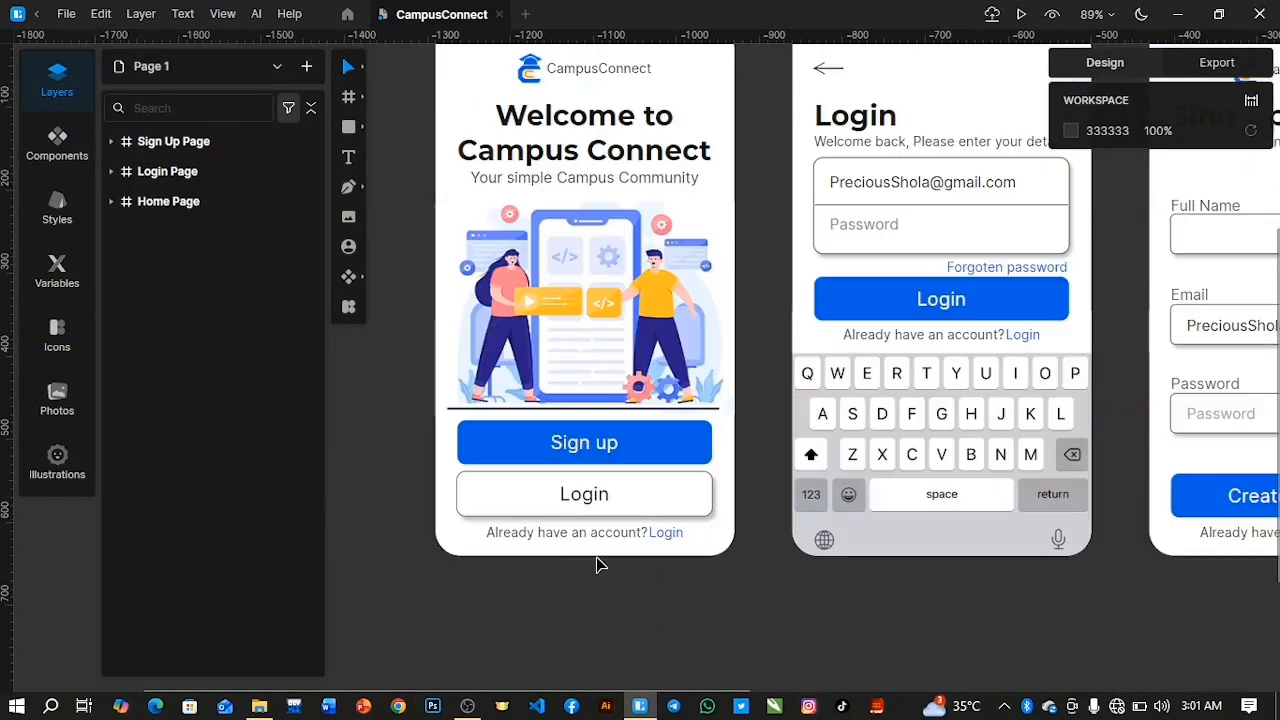
click(116, 203)
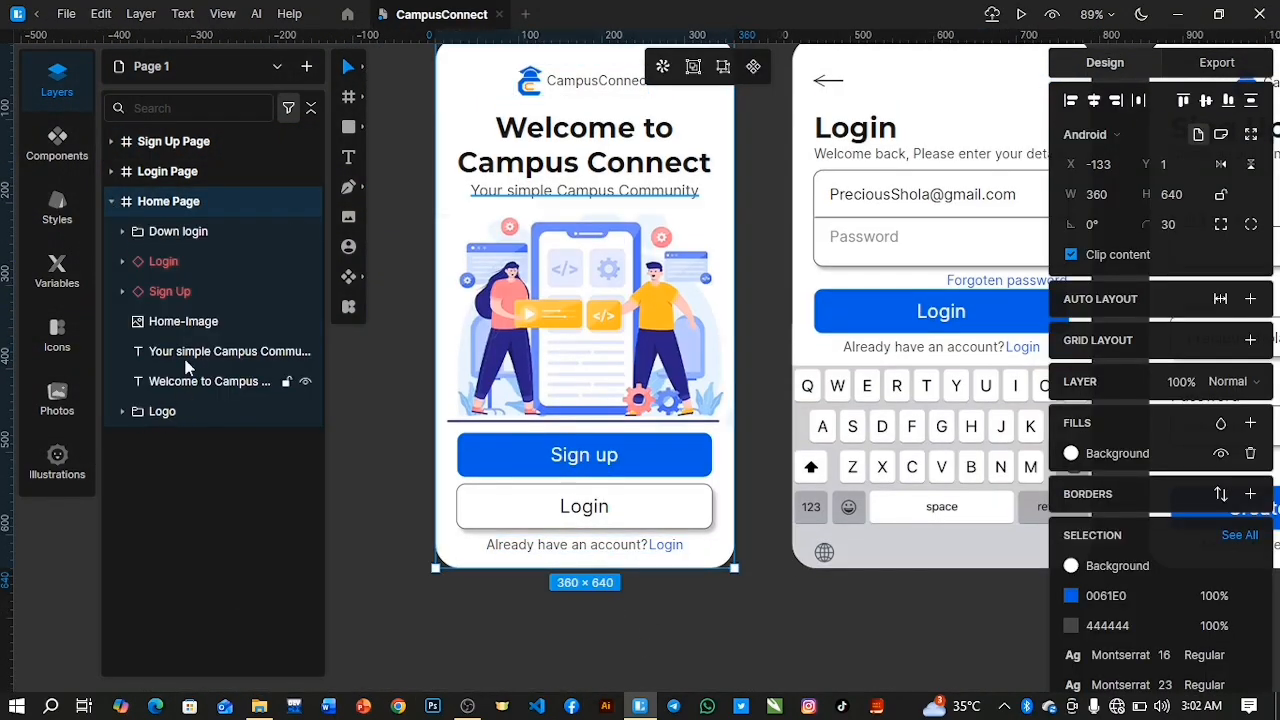
click(190, 293)
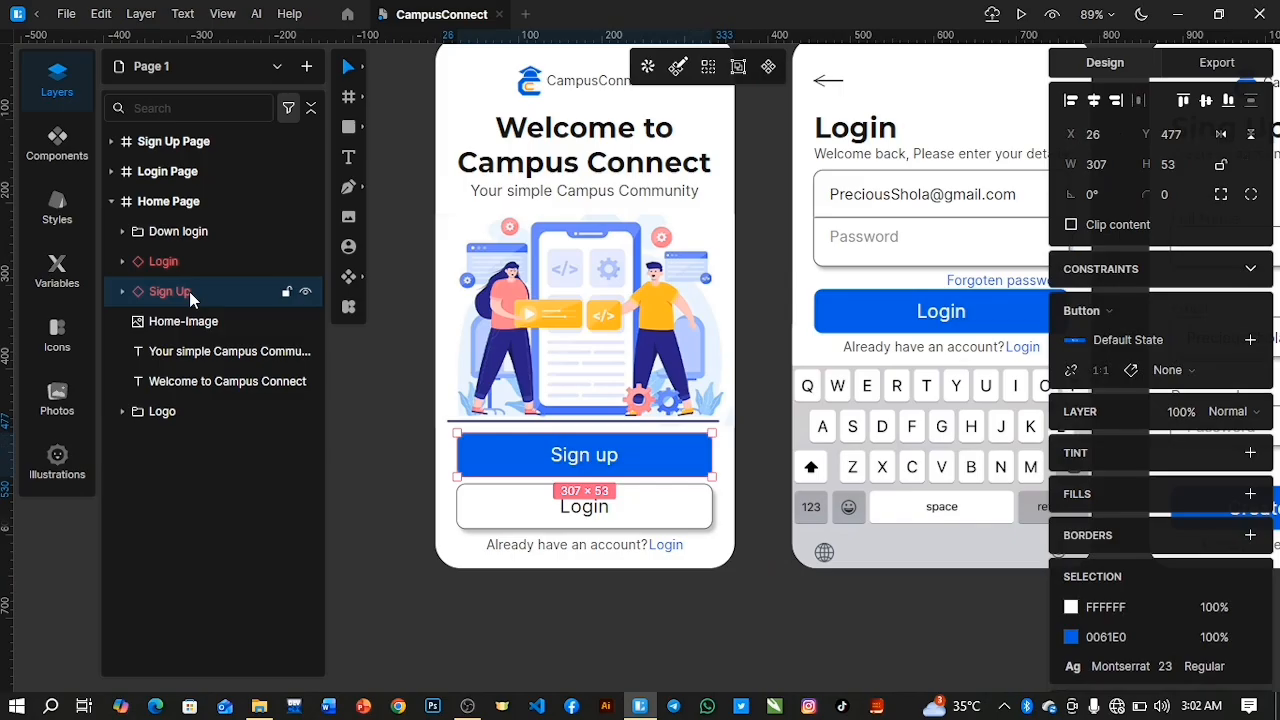
click(179, 259)
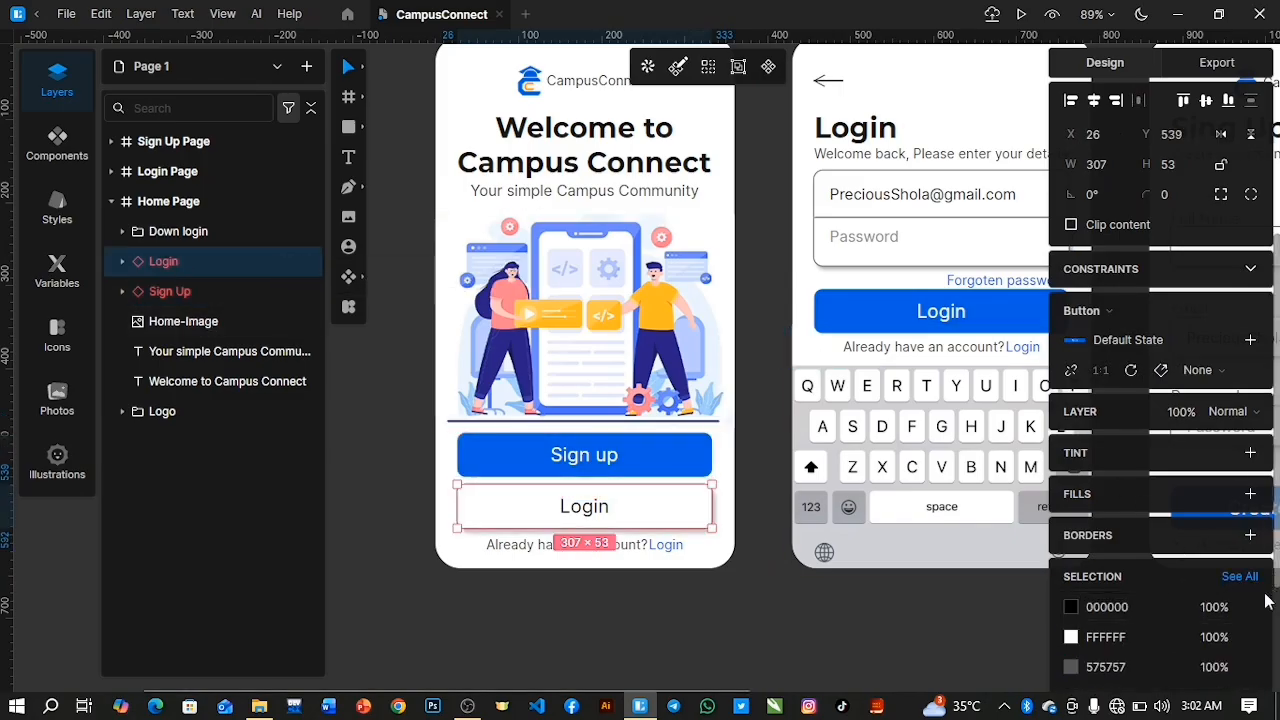
scroll(1205, 570, down, 1)
scroll(1203, 570, down, 3)
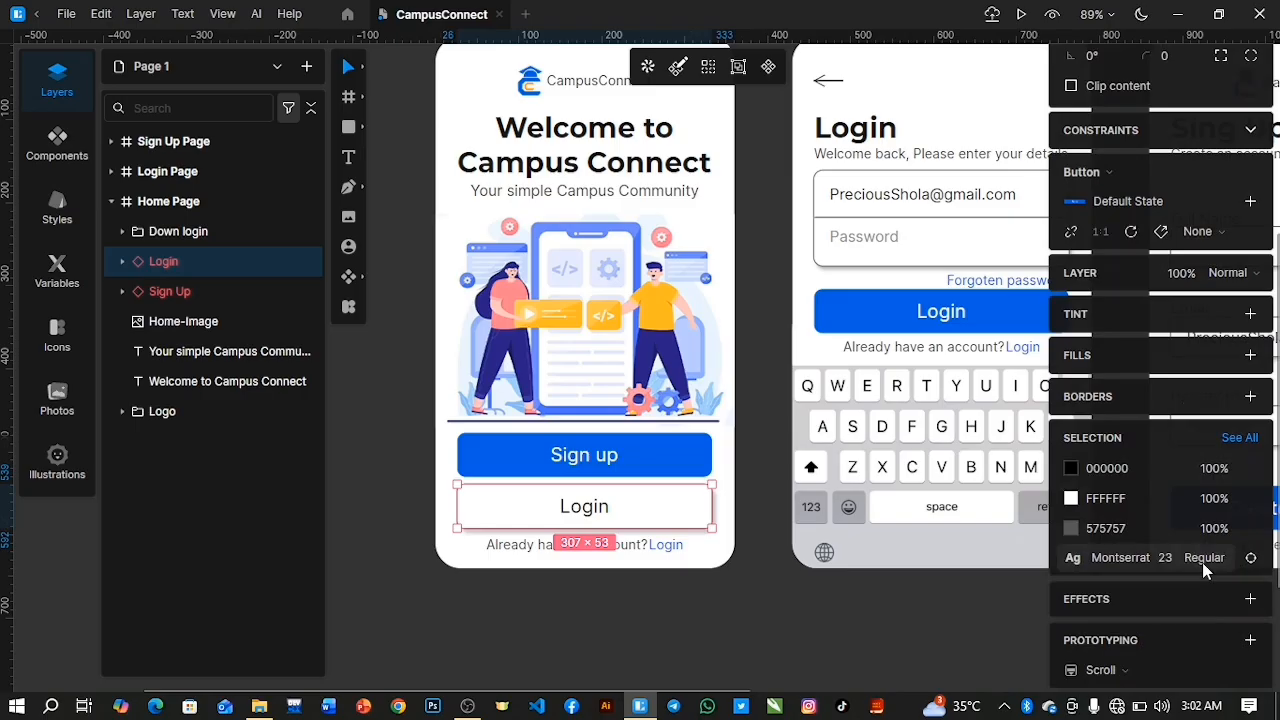
click(1250, 640)
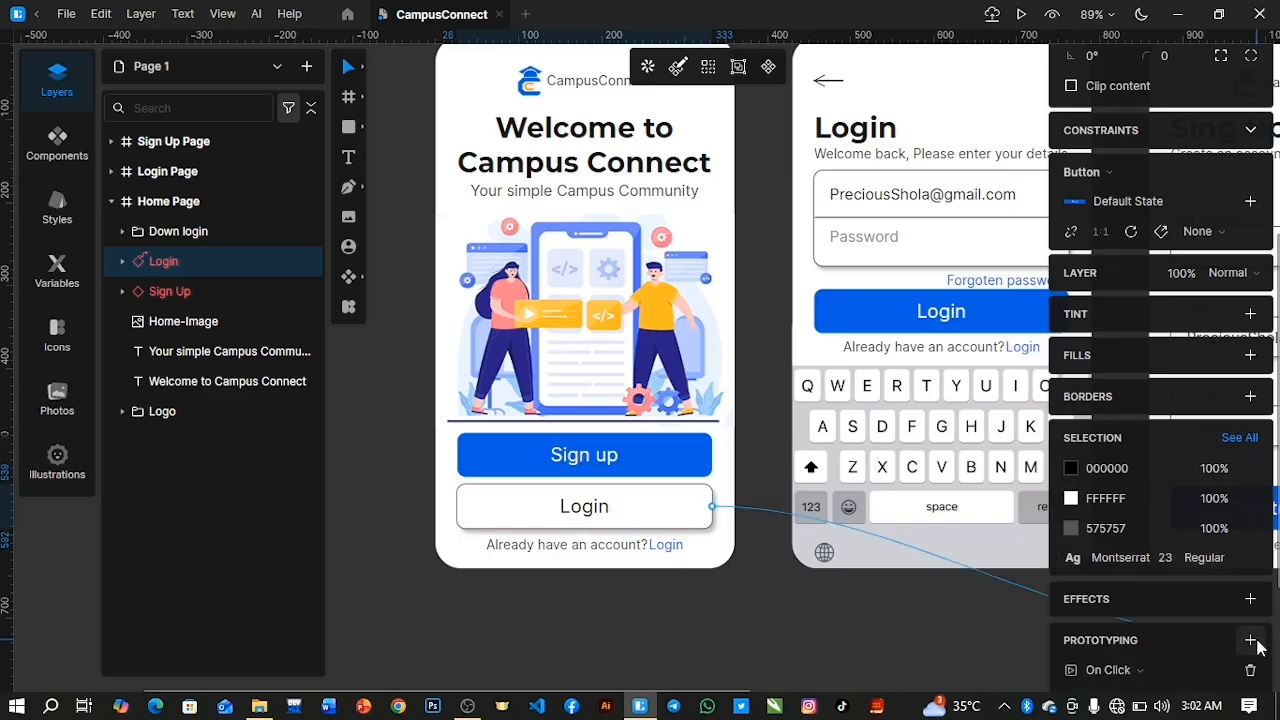
click(790, 304)
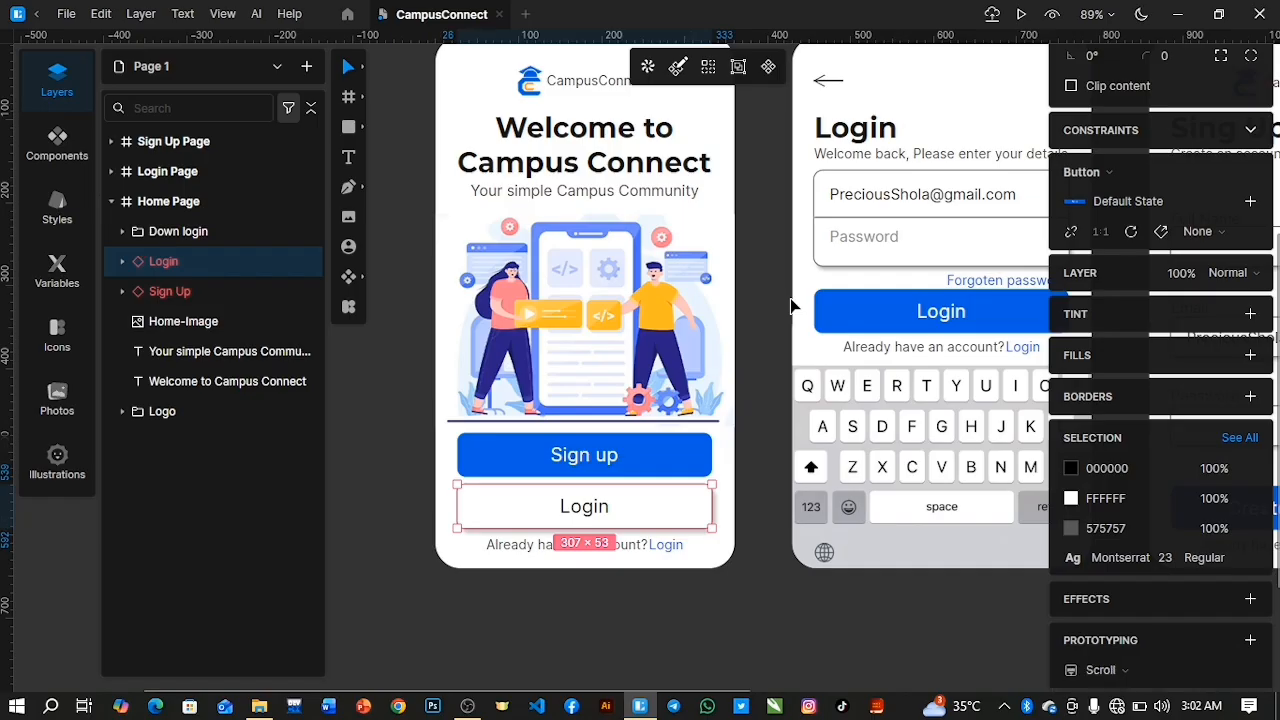
click(1250, 640)
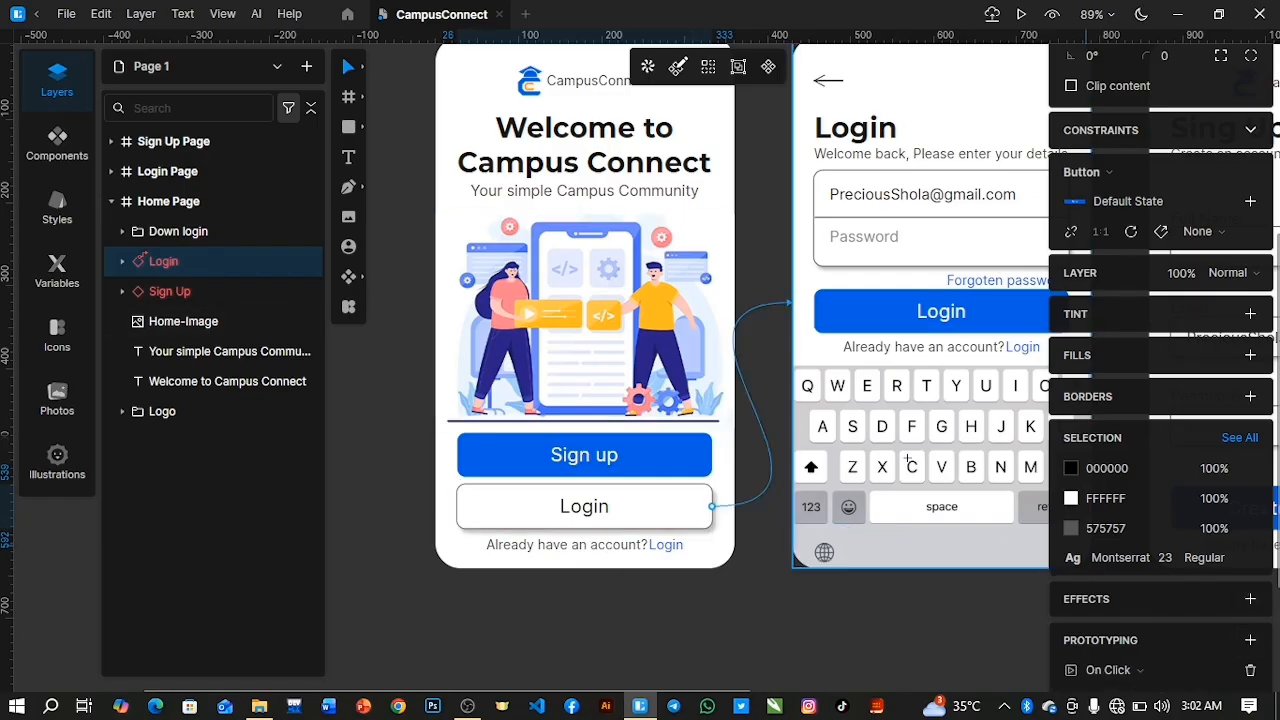
click(789, 306)
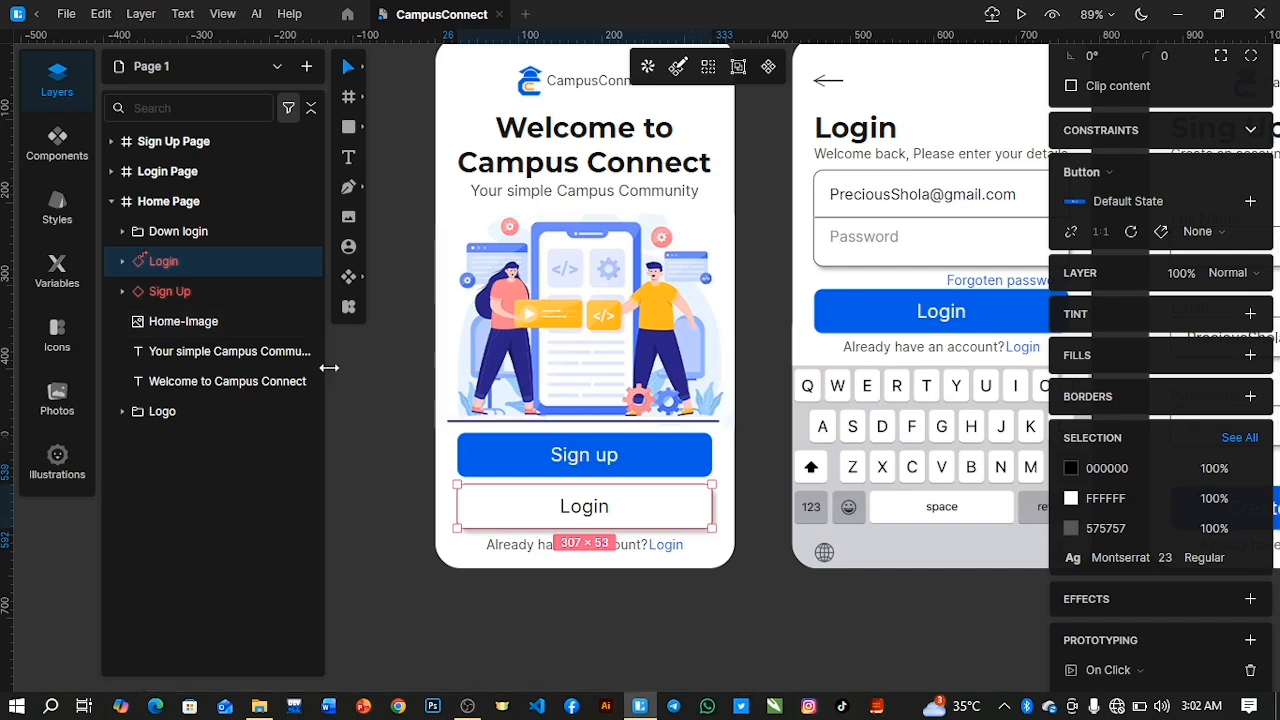
Link the Home Page's Sign Up button to the Sign Up Page with an On Click prototype interaction.
click(180, 291)
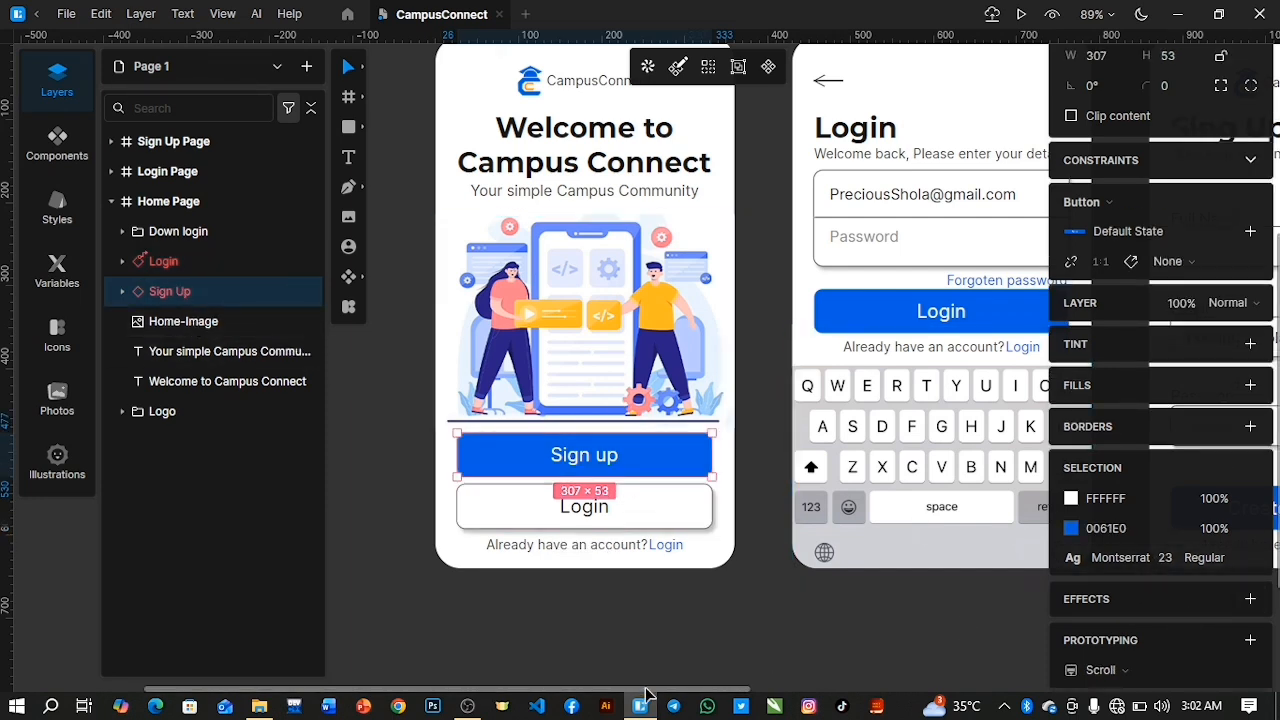
drag(648, 697, 786, 688)
click(1250, 640)
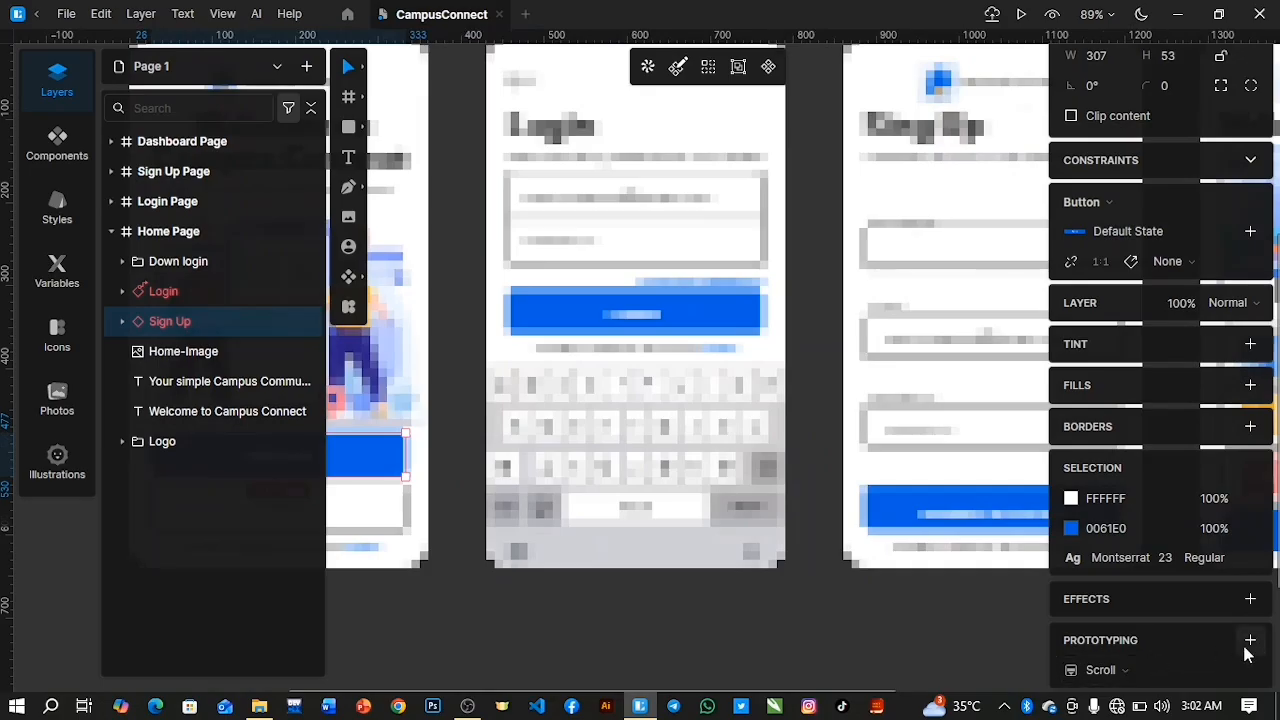
drag(774, 318, 846, 305)
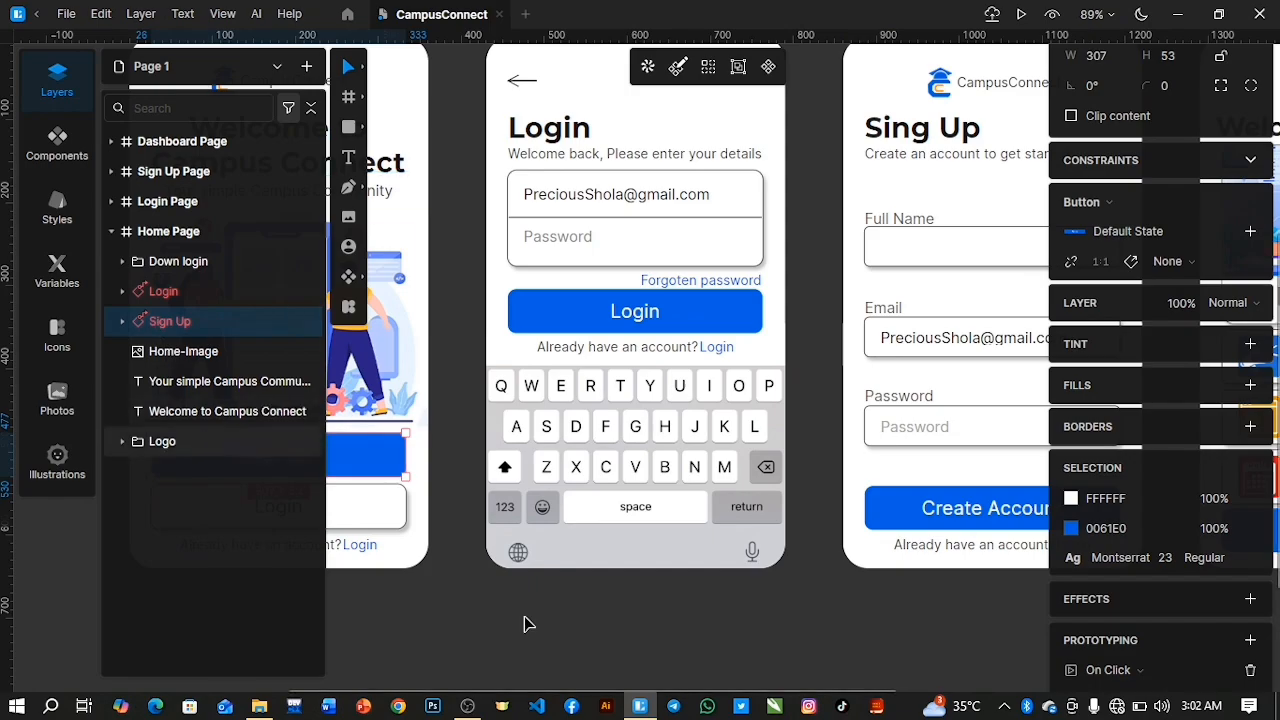
Link only the blue Login text in the Home Page's Down login group to the Login Page on click.
click(361, 545)
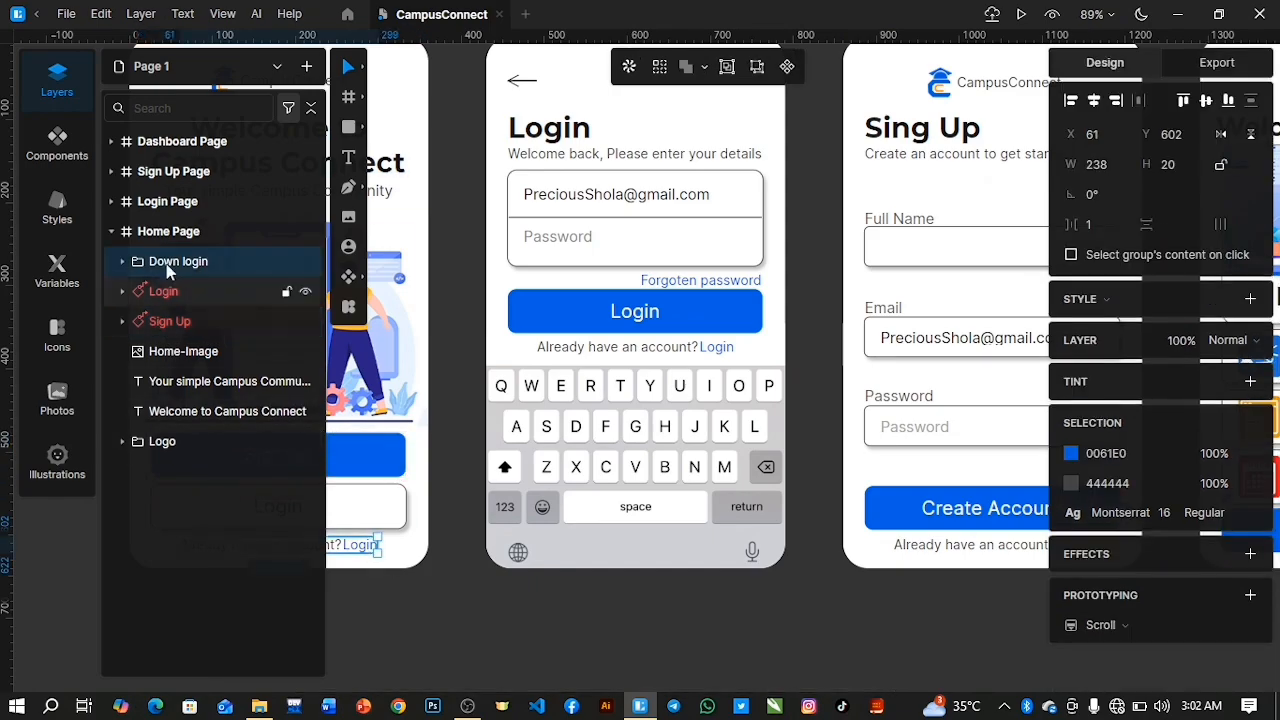
click(124, 262)
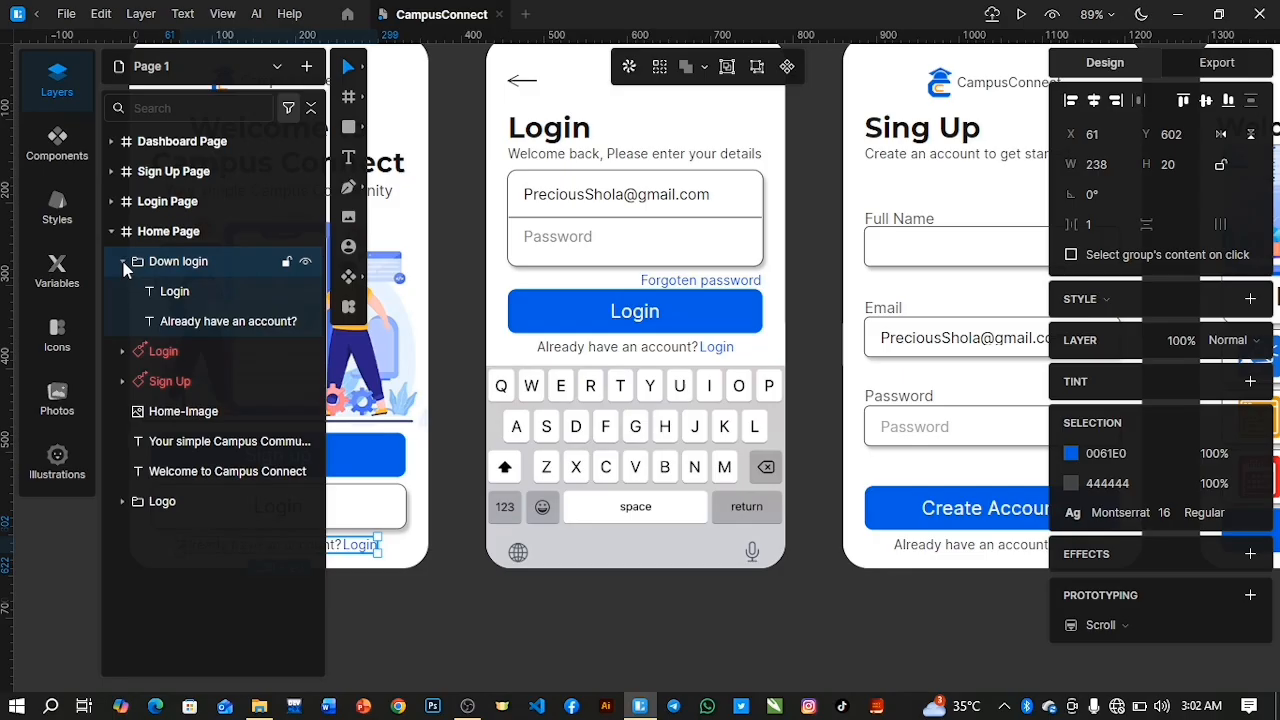
click(175, 293)
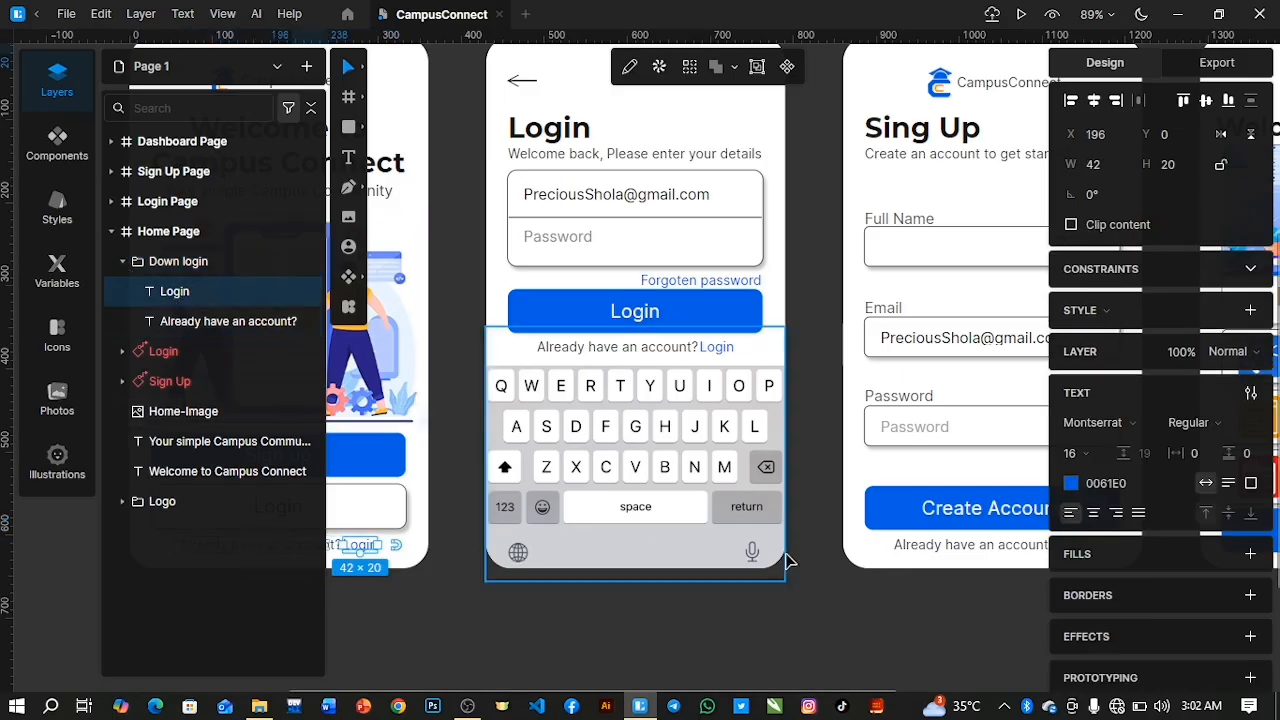
click(1250, 678)
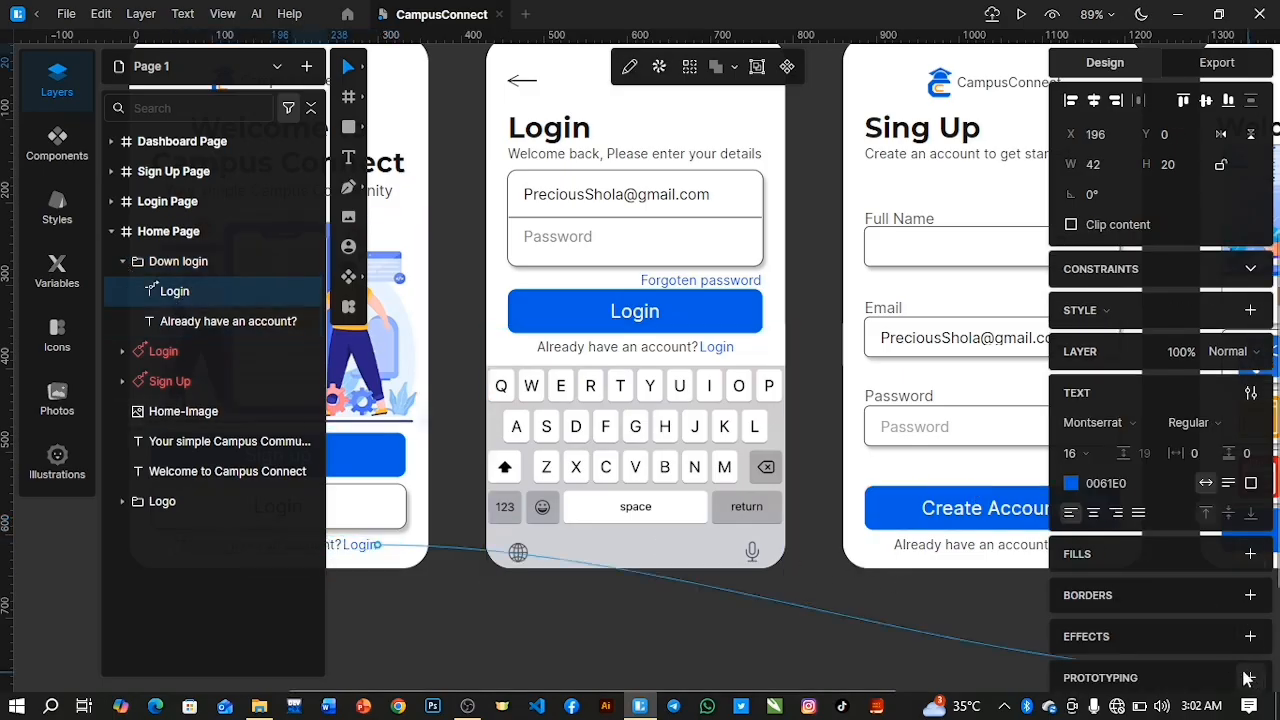
click(483, 301)
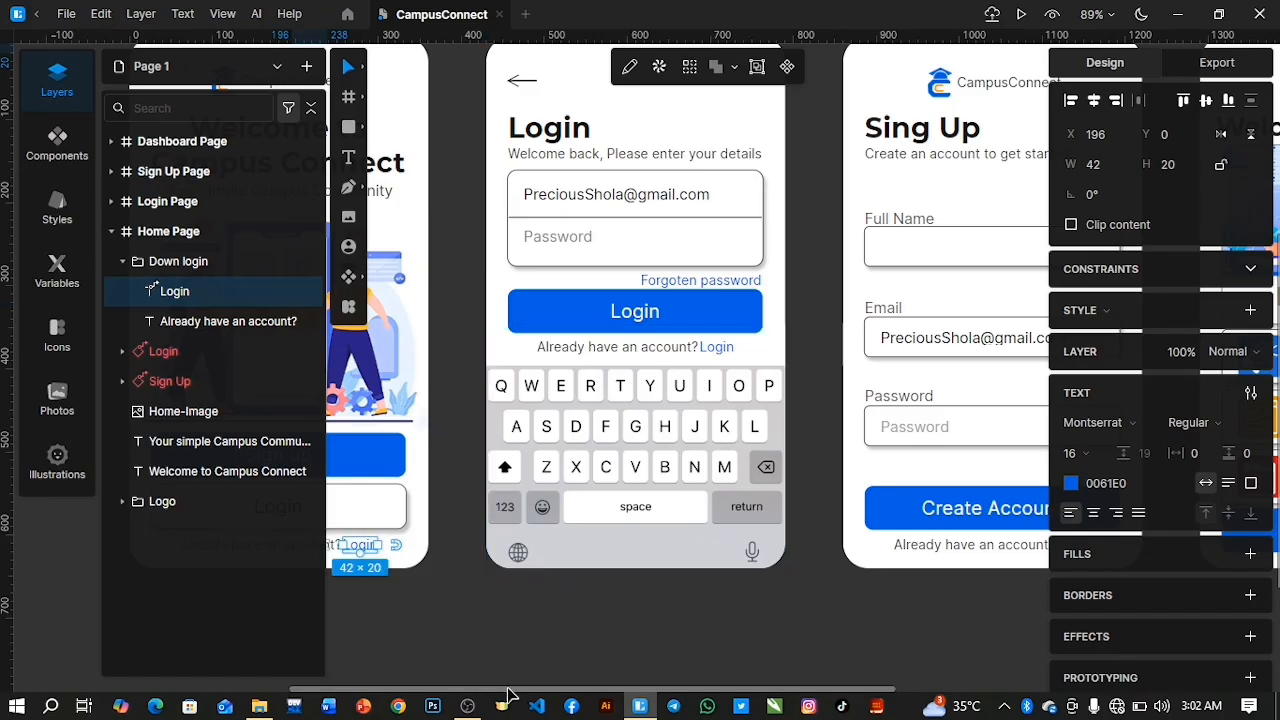
Collapse the Home Page frame in the layer list and expand the Login Page frame.
drag(505, 693, 398, 693)
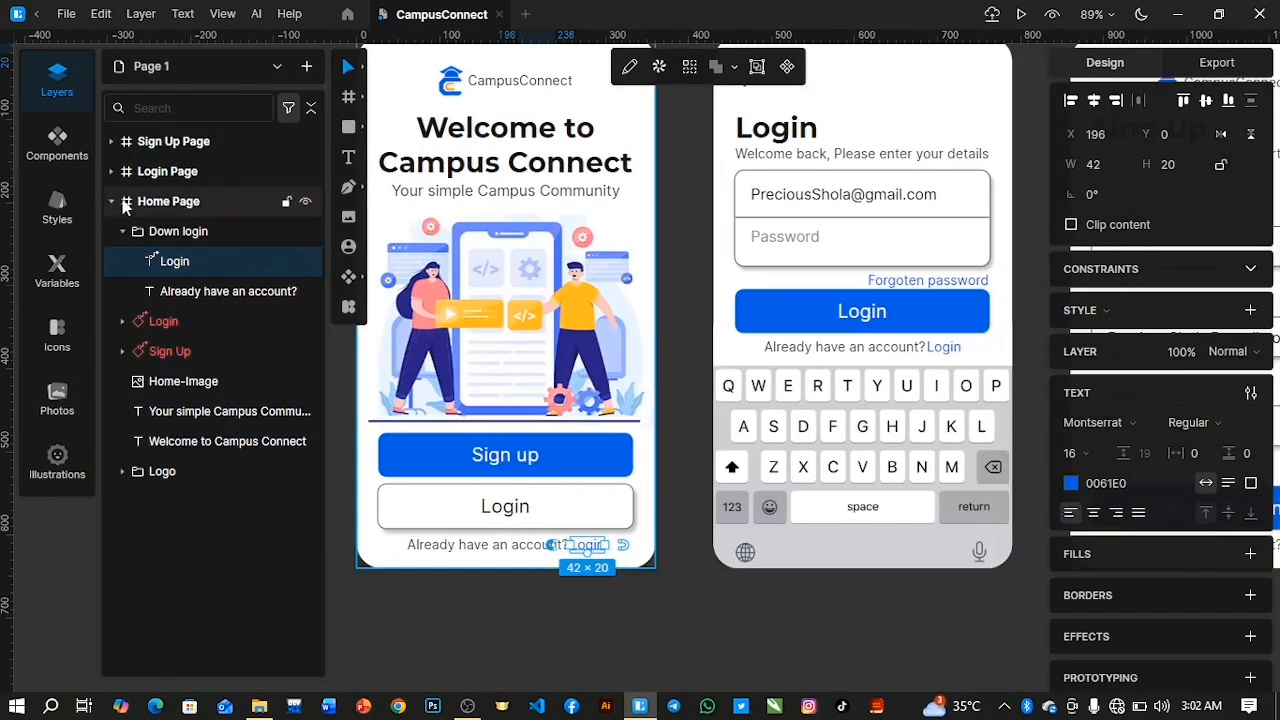
click(111, 201)
click(111, 171)
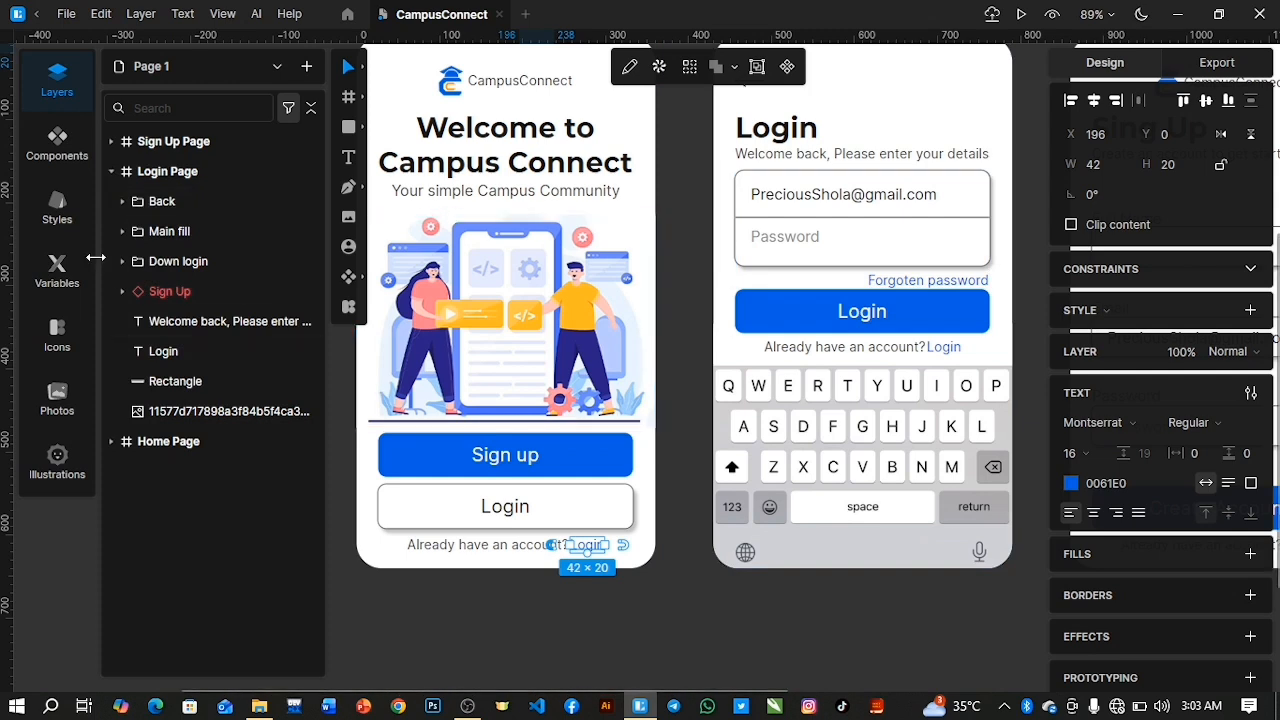
drag(607, 692, 717, 689)
click(673, 623)
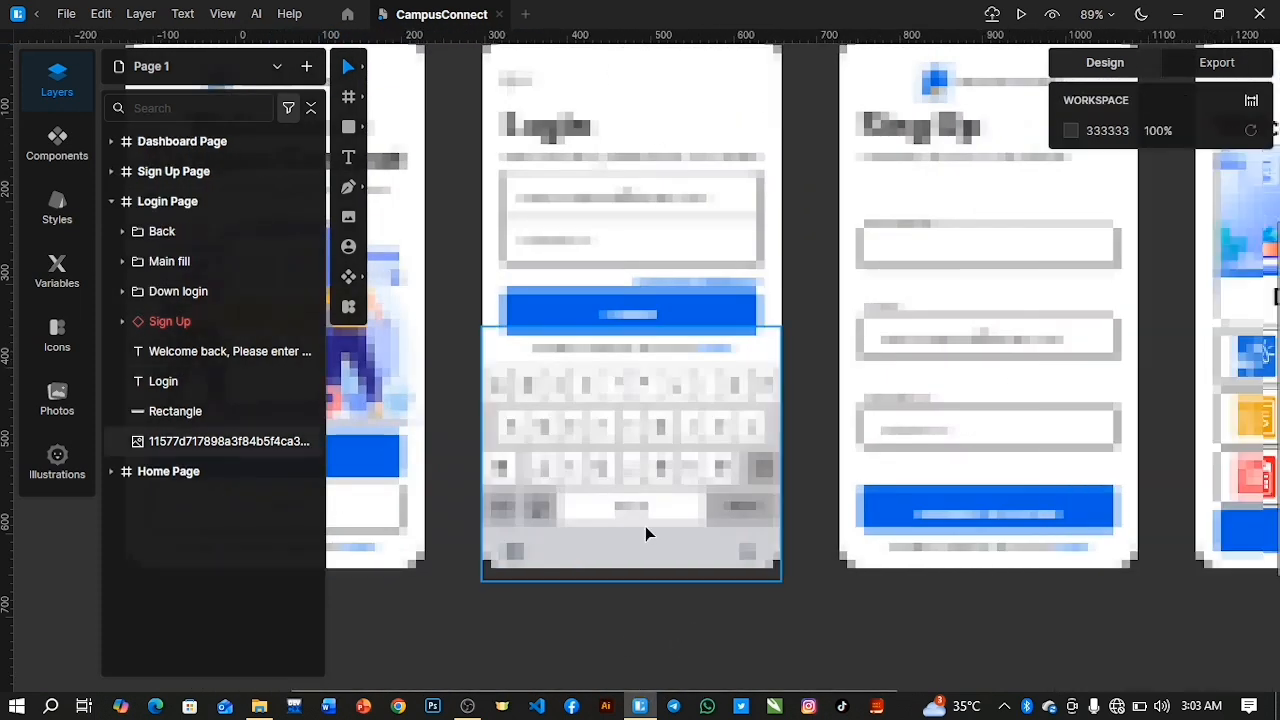
scroll(645, 526, down, 2)
scroll(645, 526, up, 3)
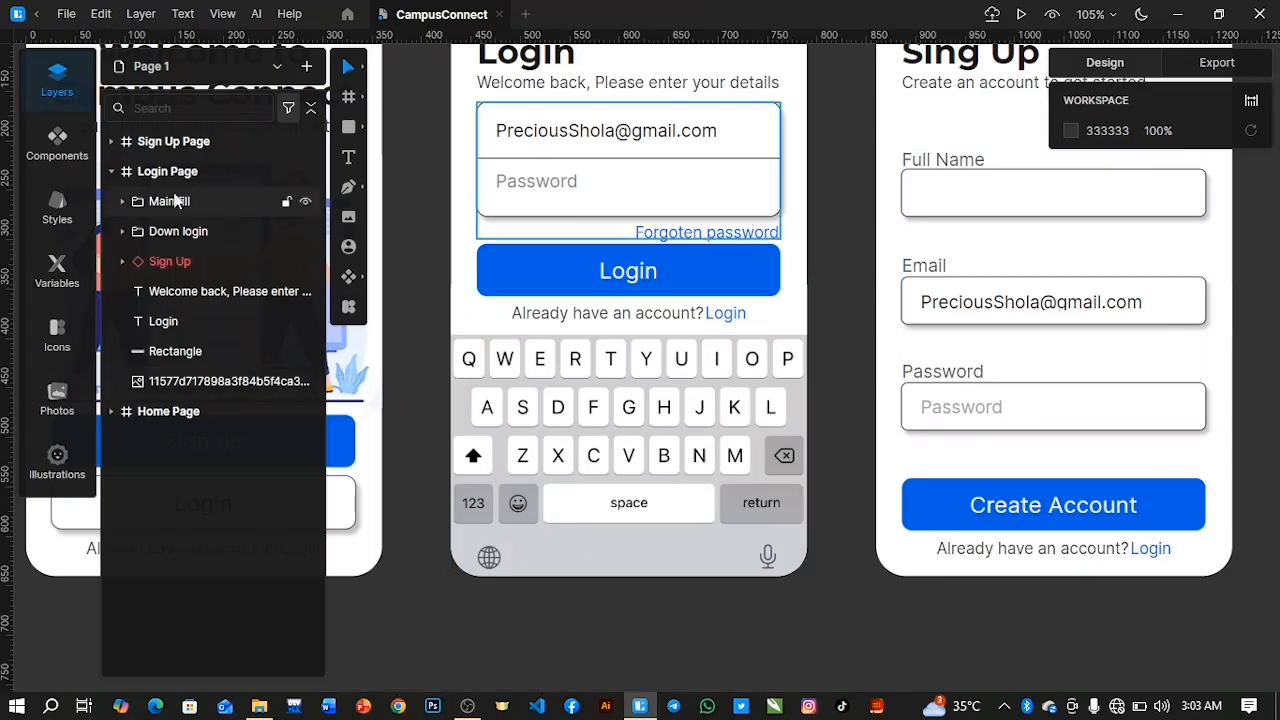
Add a 1-wide inside border in 808080 to the Login Page's Login button and link the button on click to the Dashboard Page.
click(179, 259)
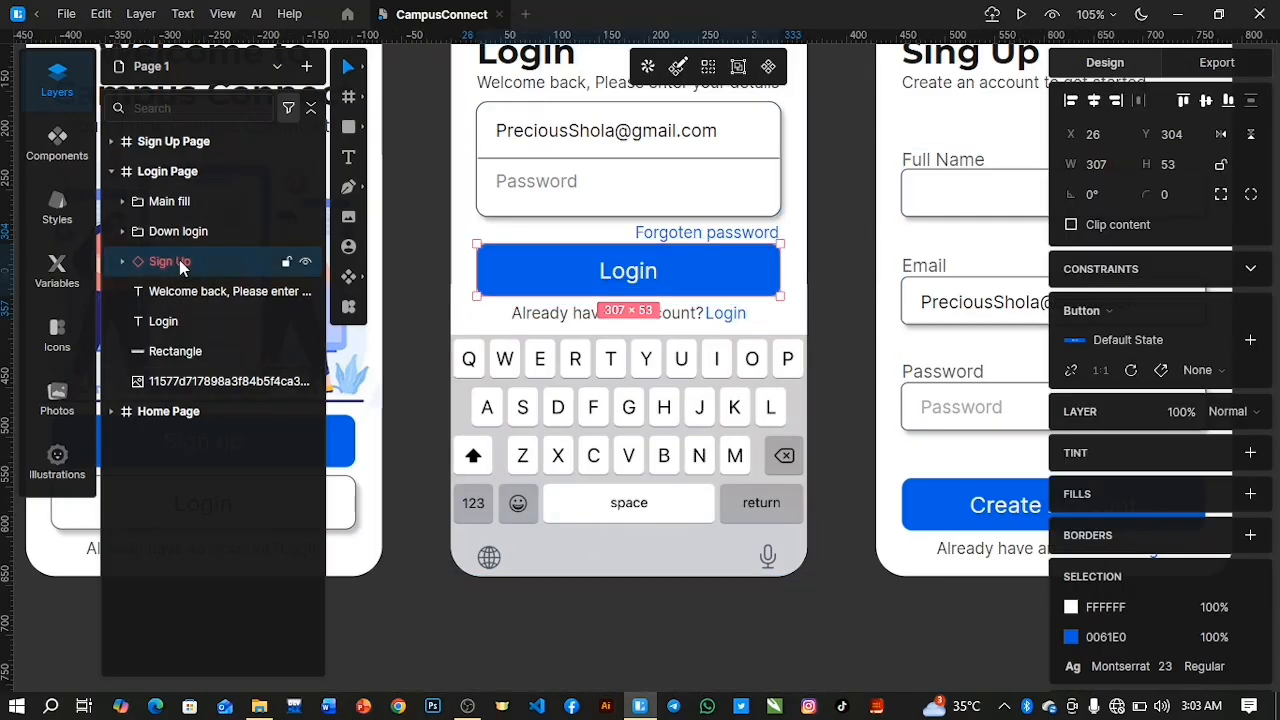
click(1251, 536)
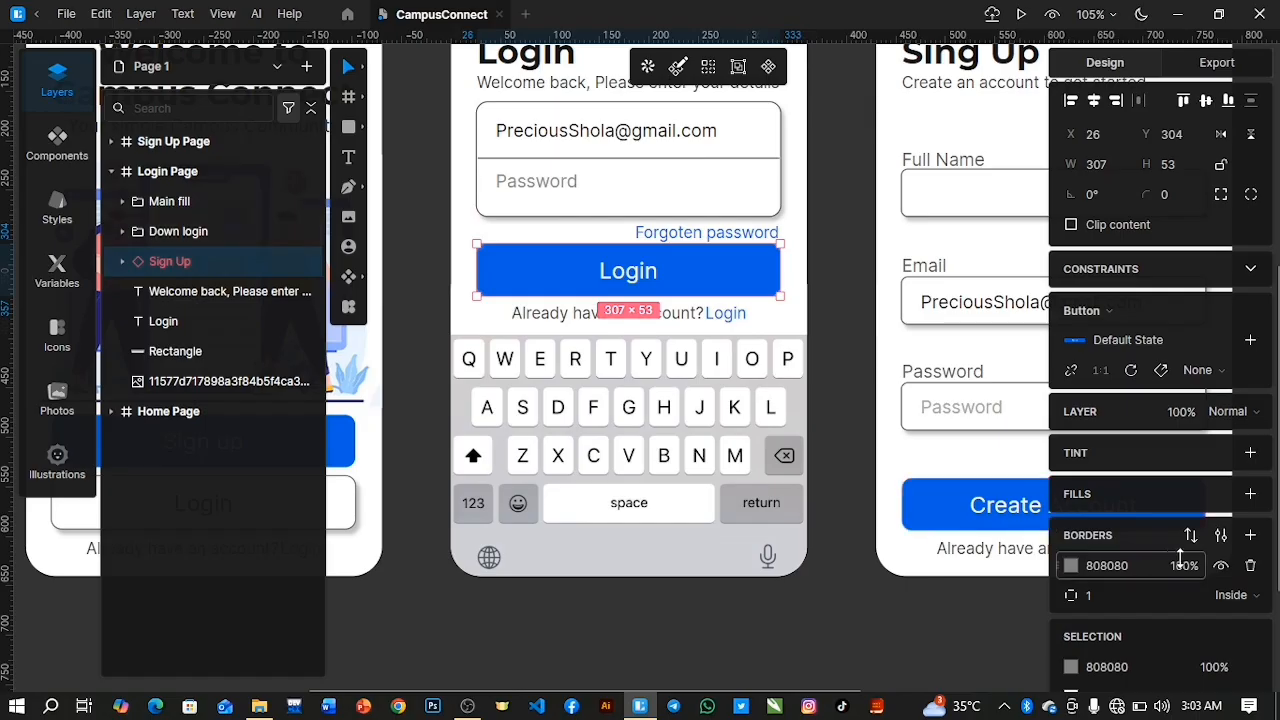
scroll(1152, 606, down, 3)
click(1250, 640)
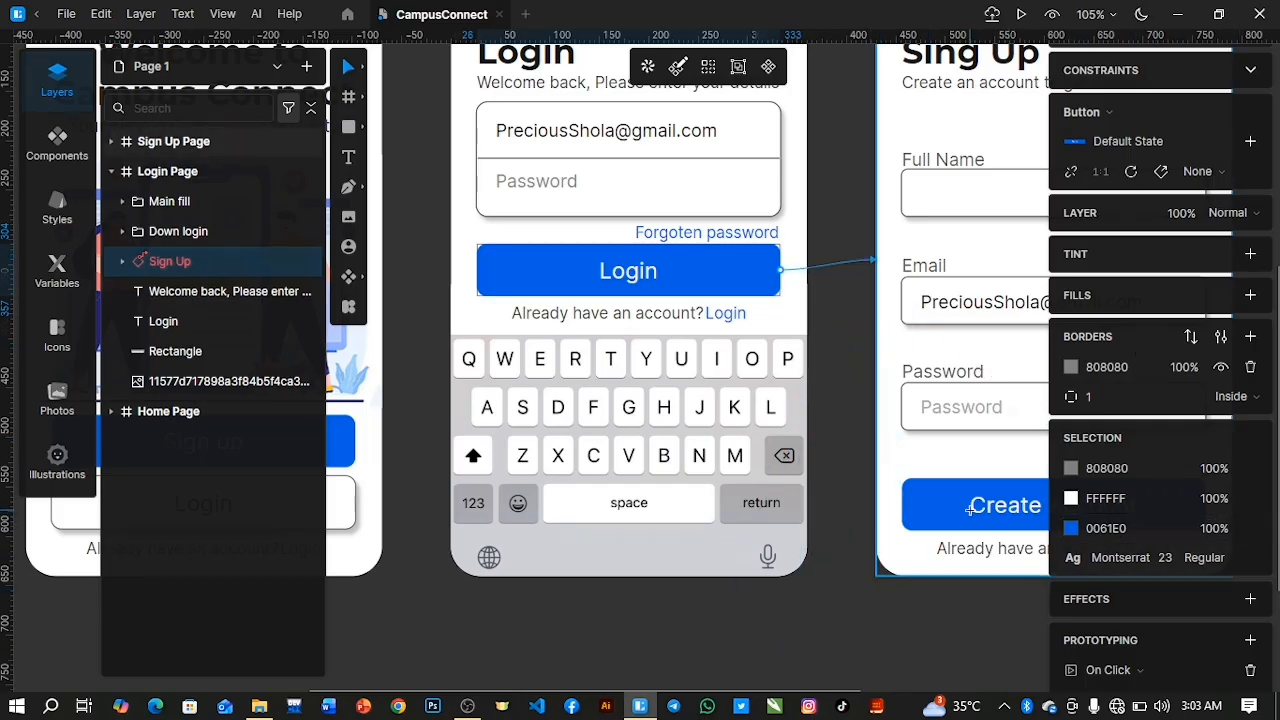
scroll(867, 438, down, 5)
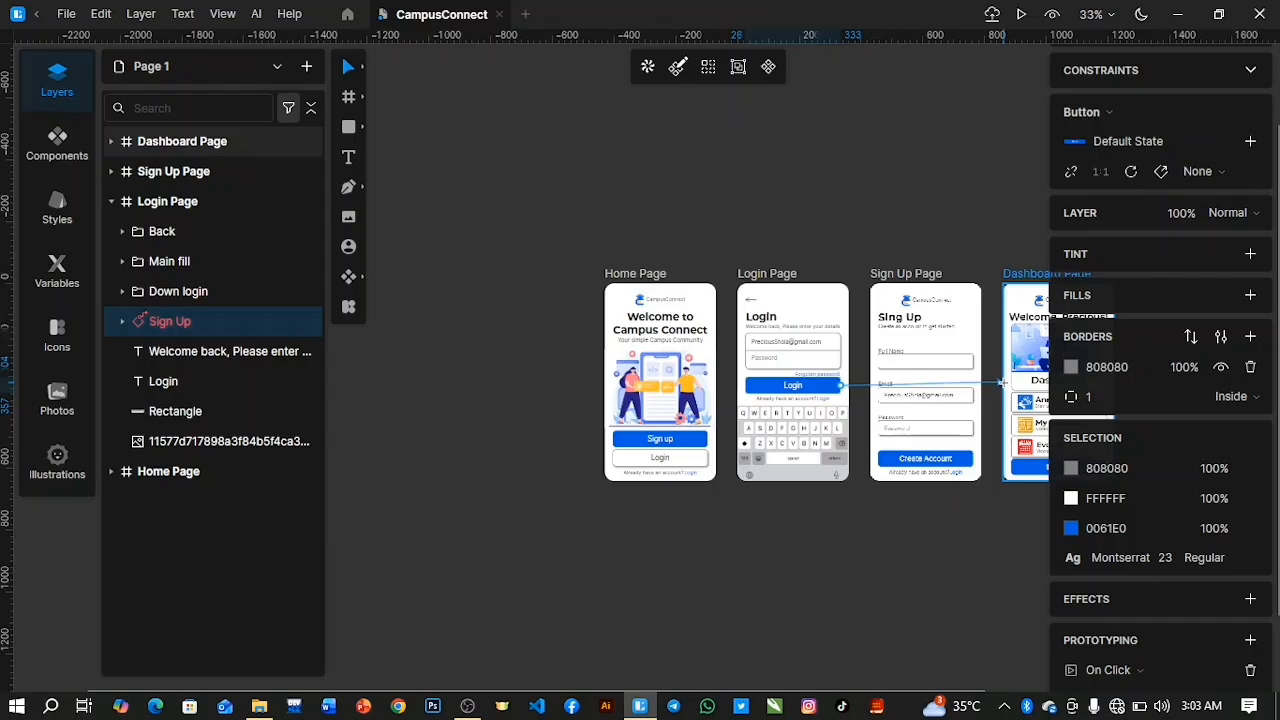
click(1005, 388)
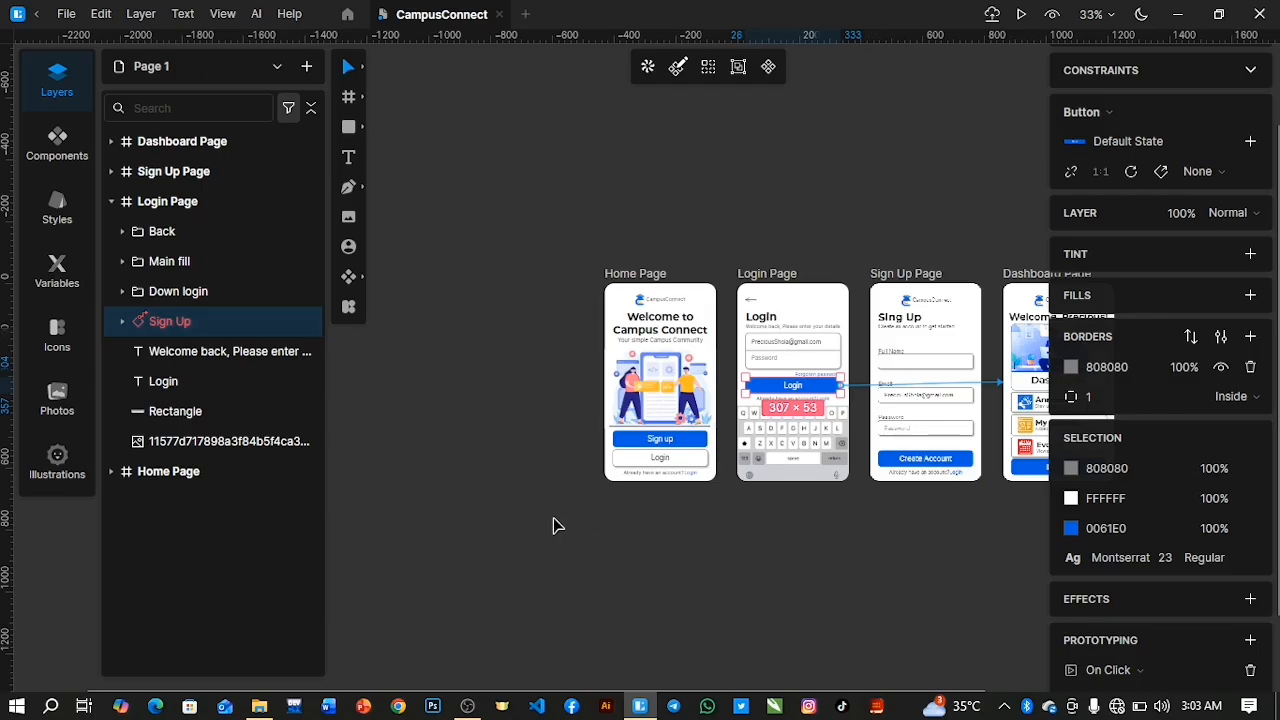
Change the blue Login text beside "Already have an account?" on the Login Page to "Sign Up".
click(772, 590)
scroll(837, 534, up, 5)
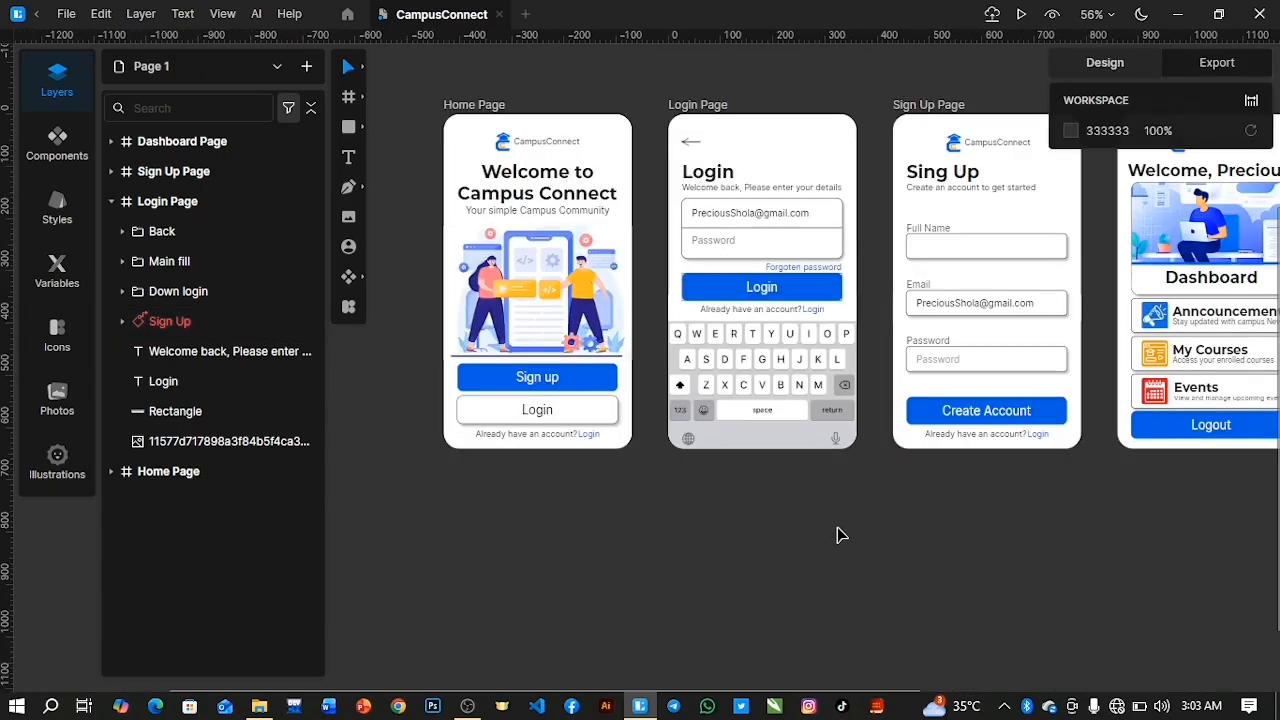
double_click(815, 312)
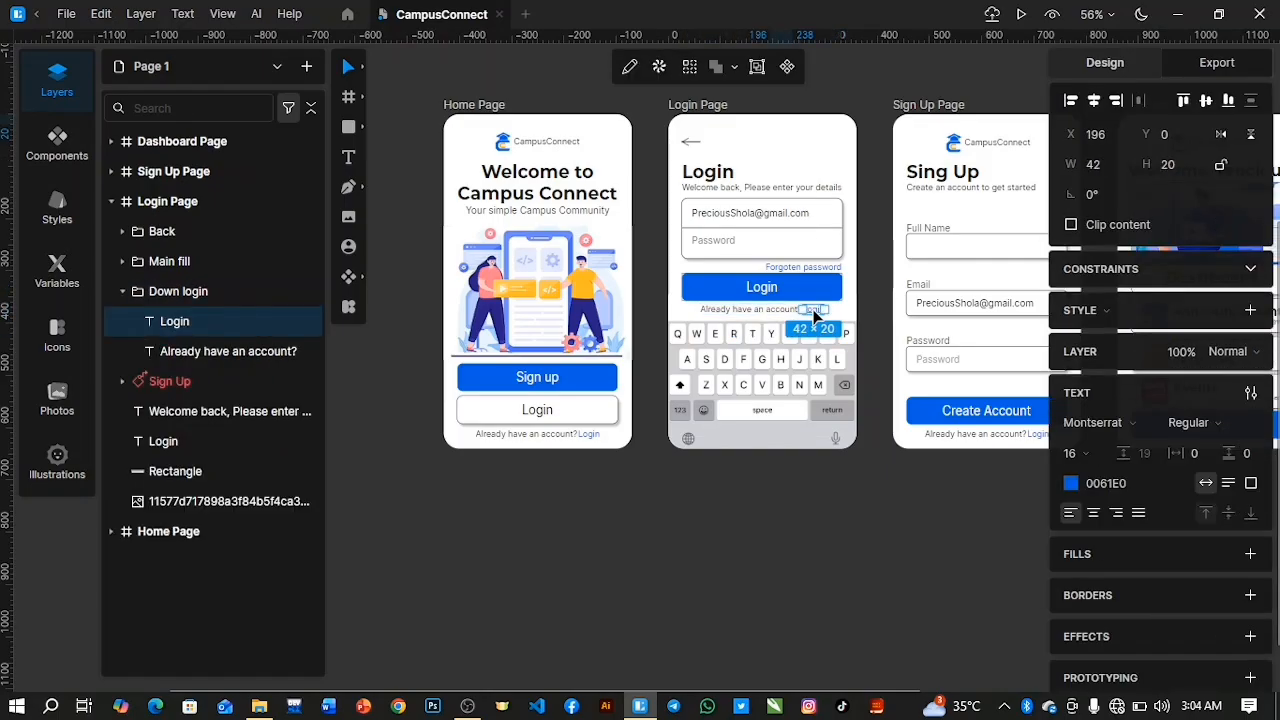
double_click(815, 311)
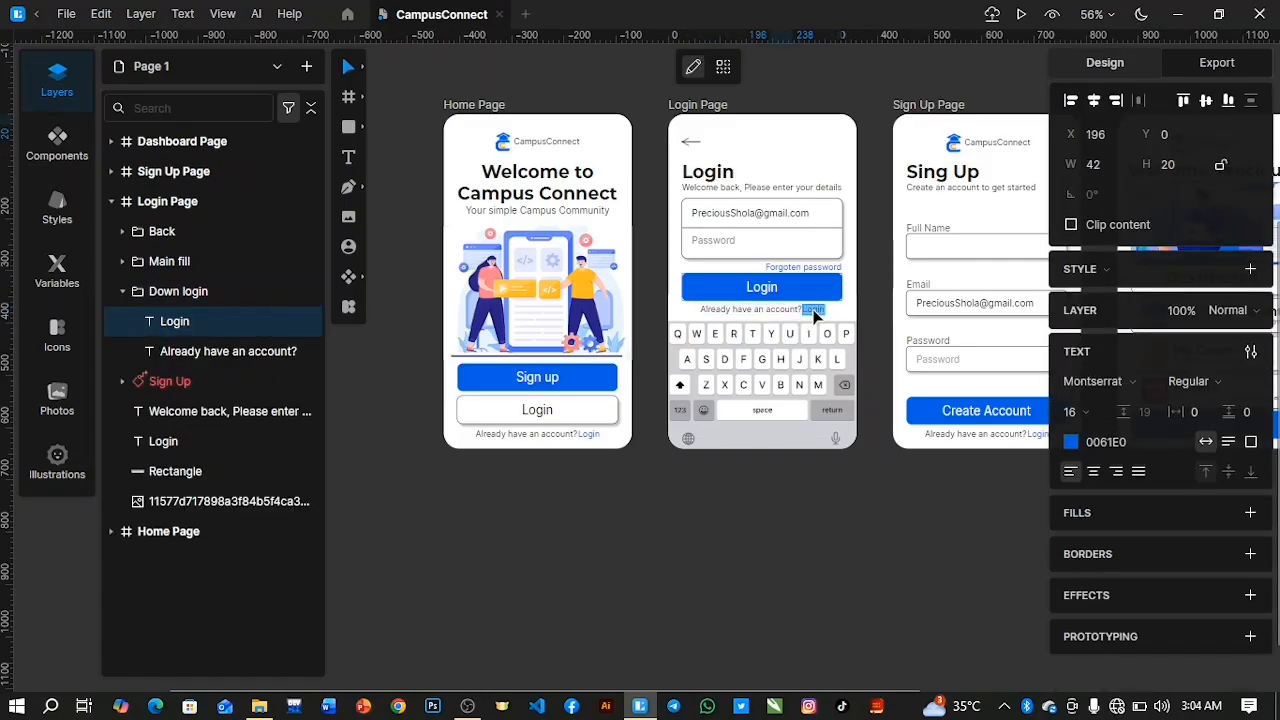
key(BackSpace)
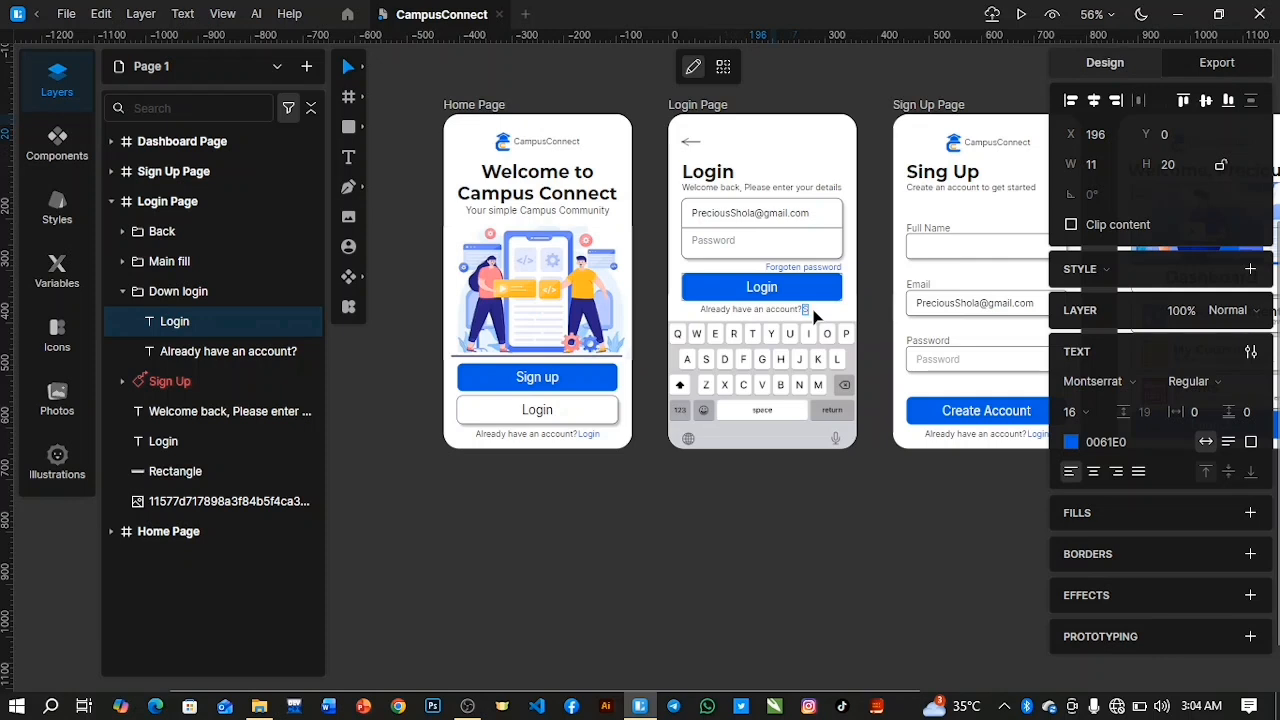
text(Sign Up)
key(Escape)
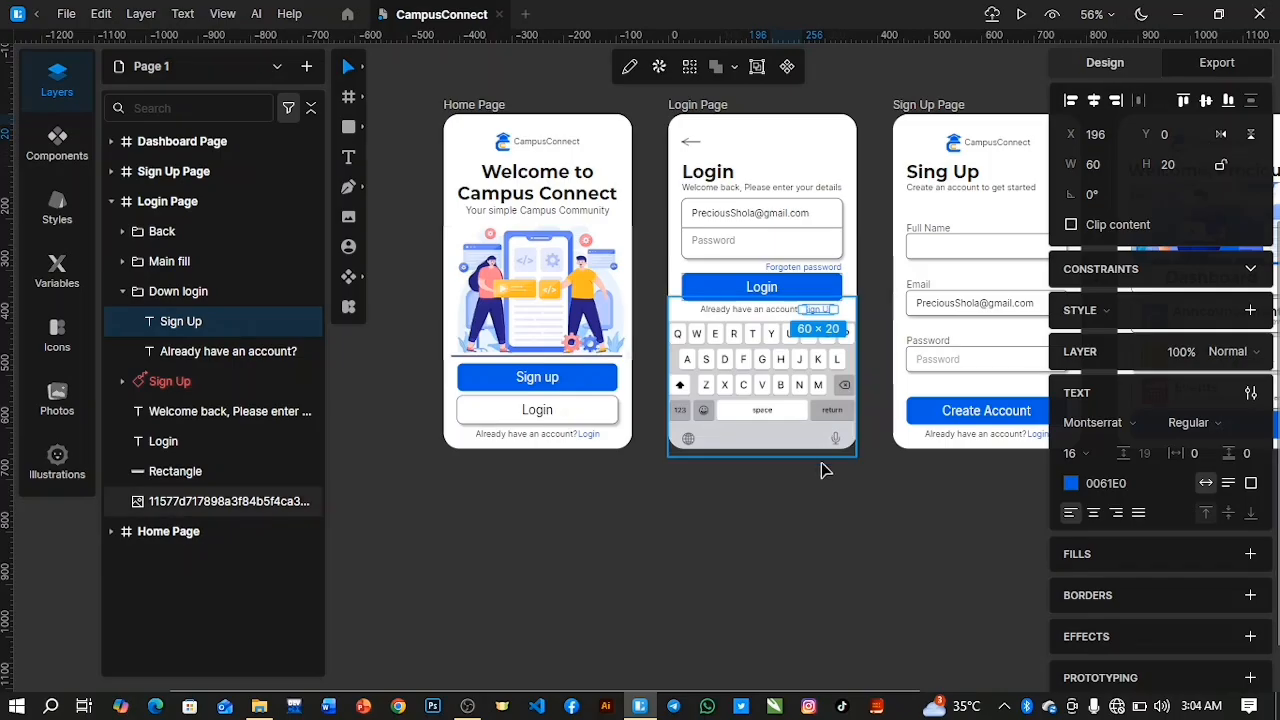
click(818, 498)
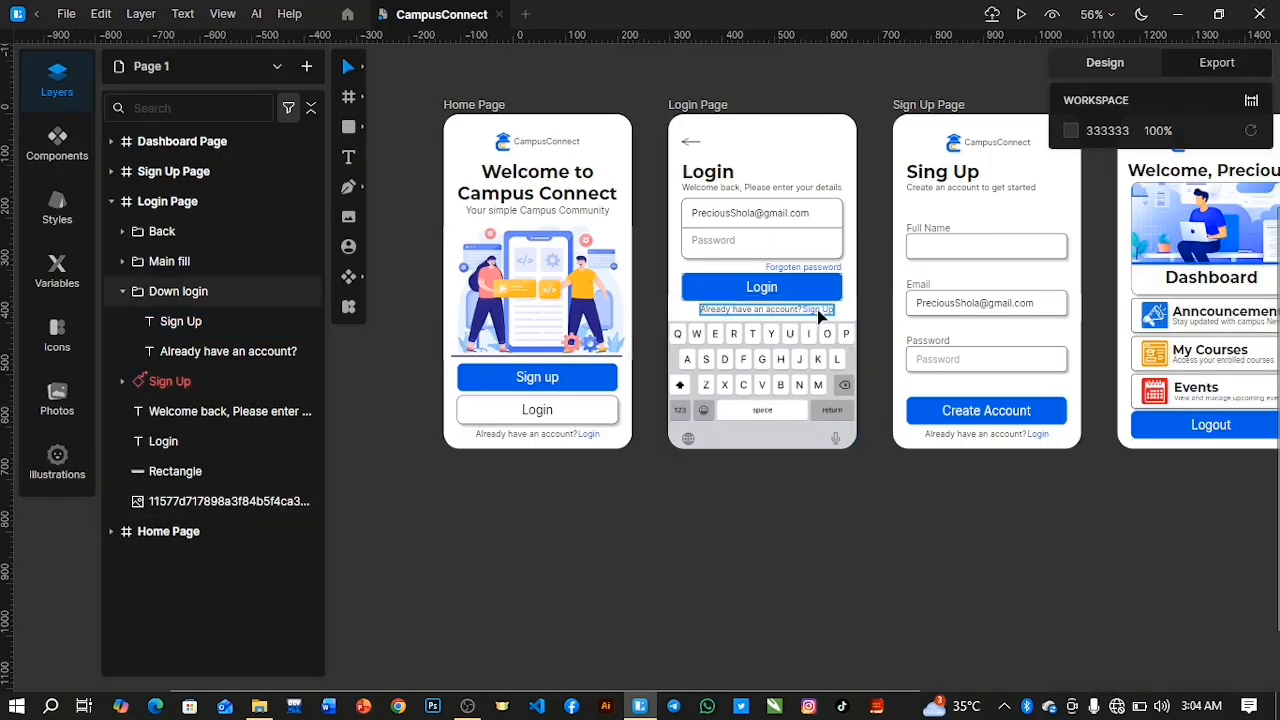
Link the Login Page's blue Sign Up text to the Sign Up Page with an On Click prototype interaction.
click(175, 321)
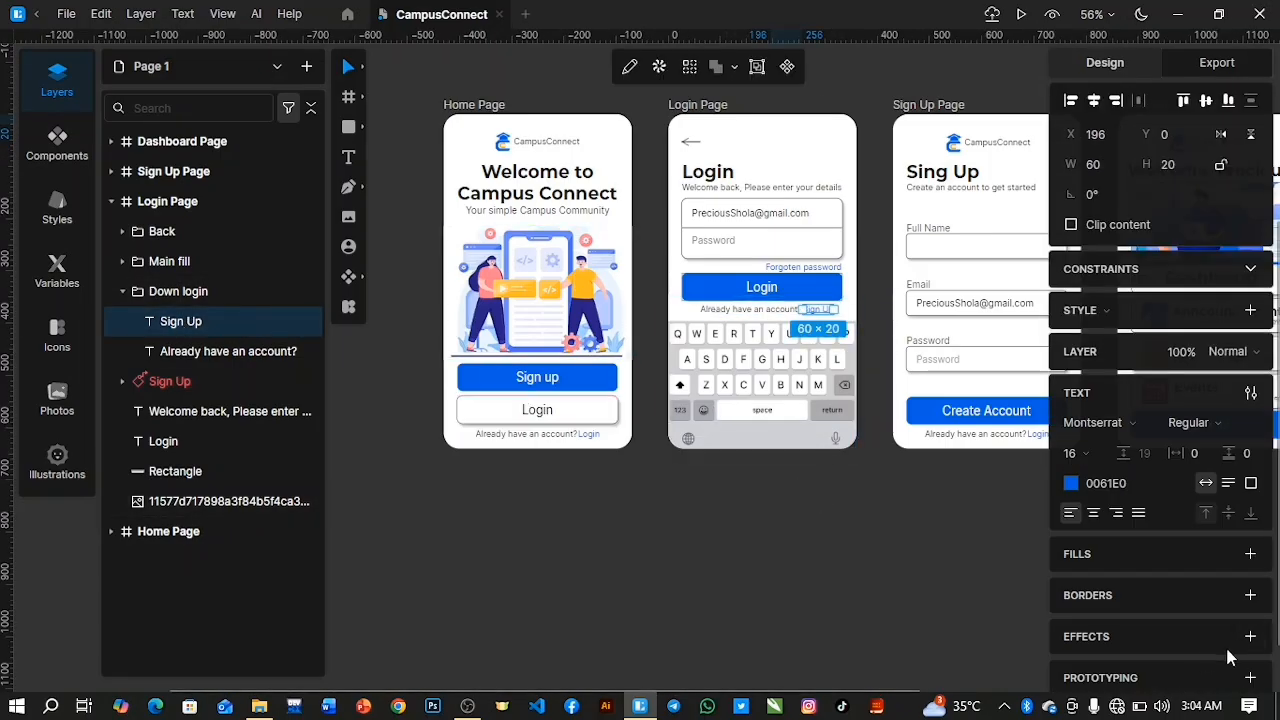
scroll(1250, 637, down, 1)
click(1250, 670)
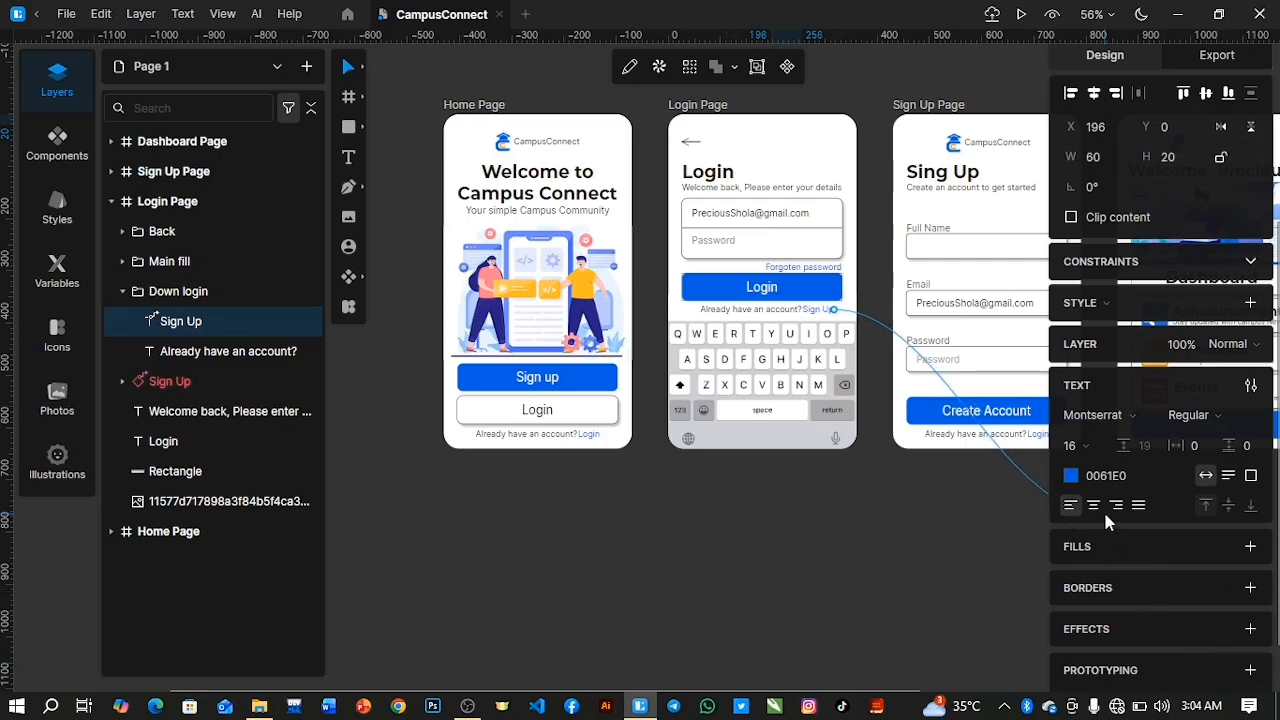
click(892, 304)
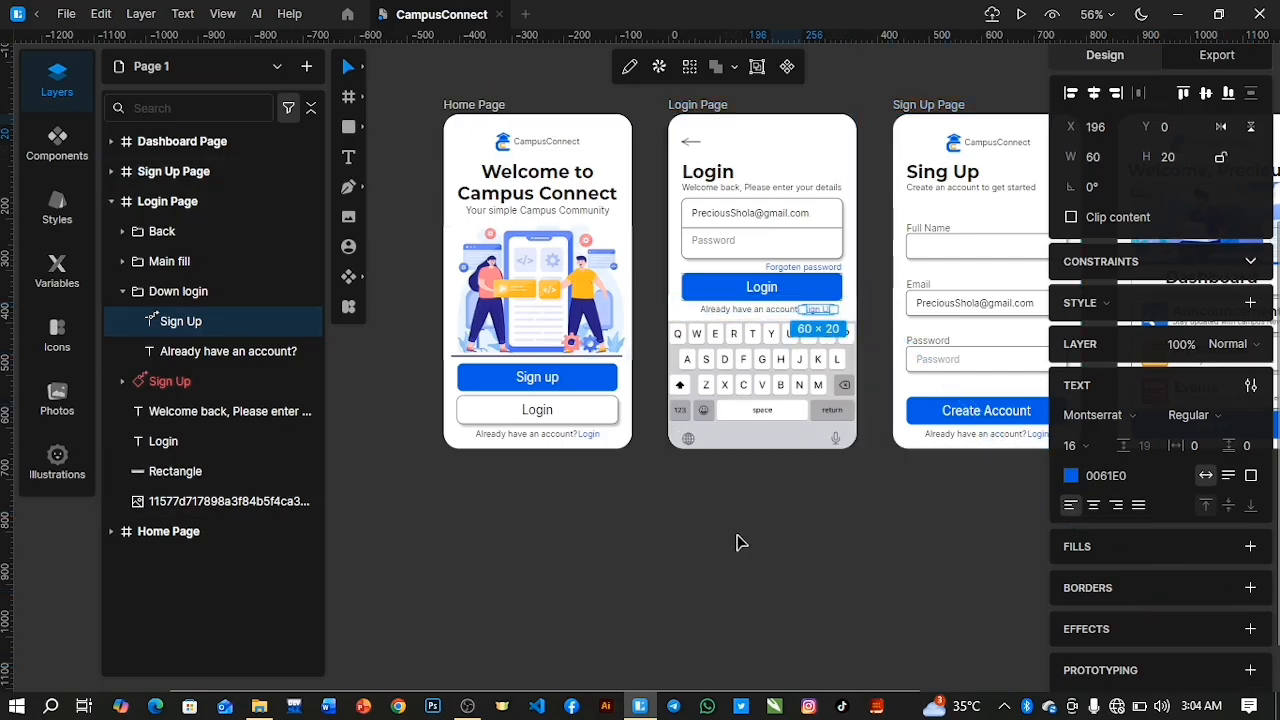
Link the Login Page's back arrow to the Home Page with an On Click prototype interaction.
click(692, 147)
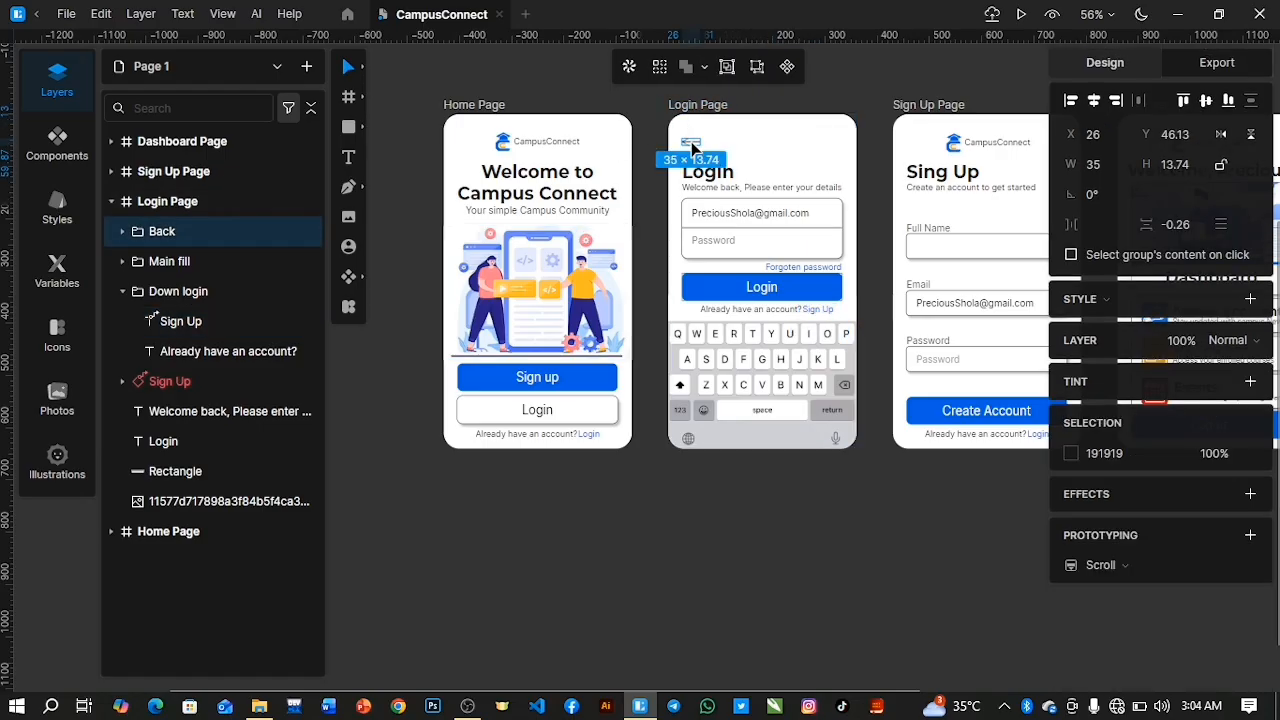
click(1250, 535)
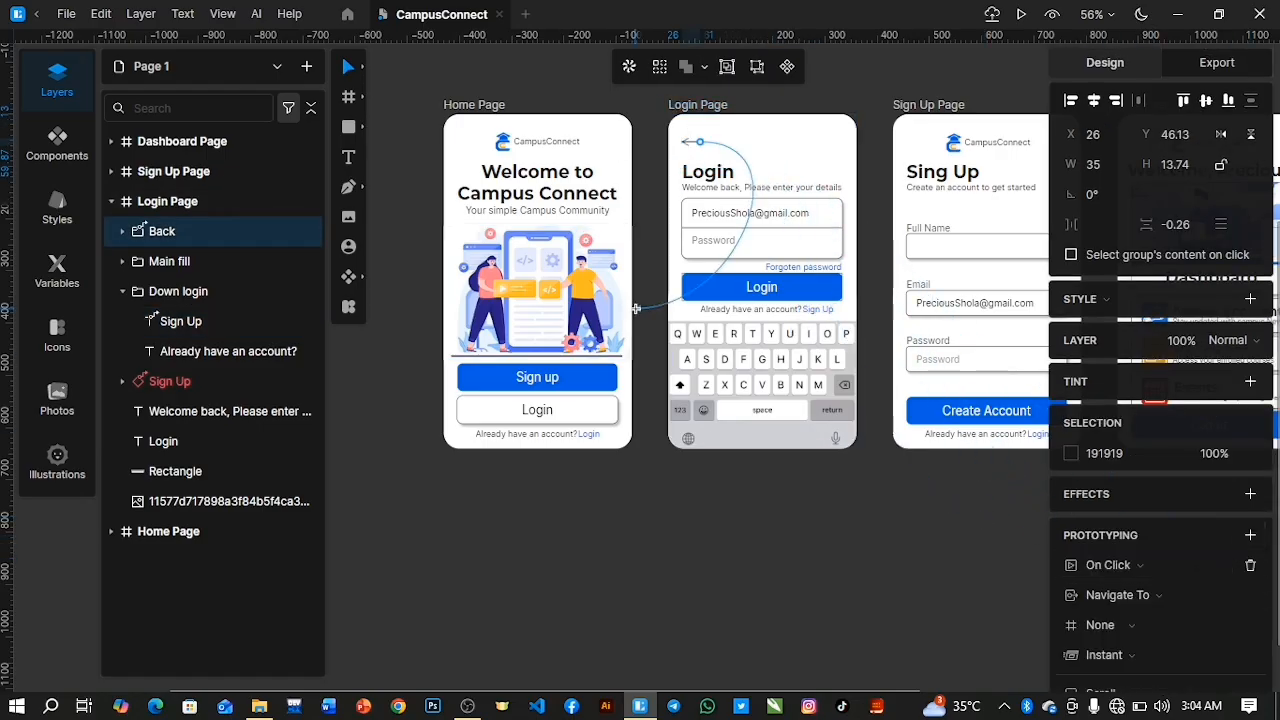
click(636, 308)
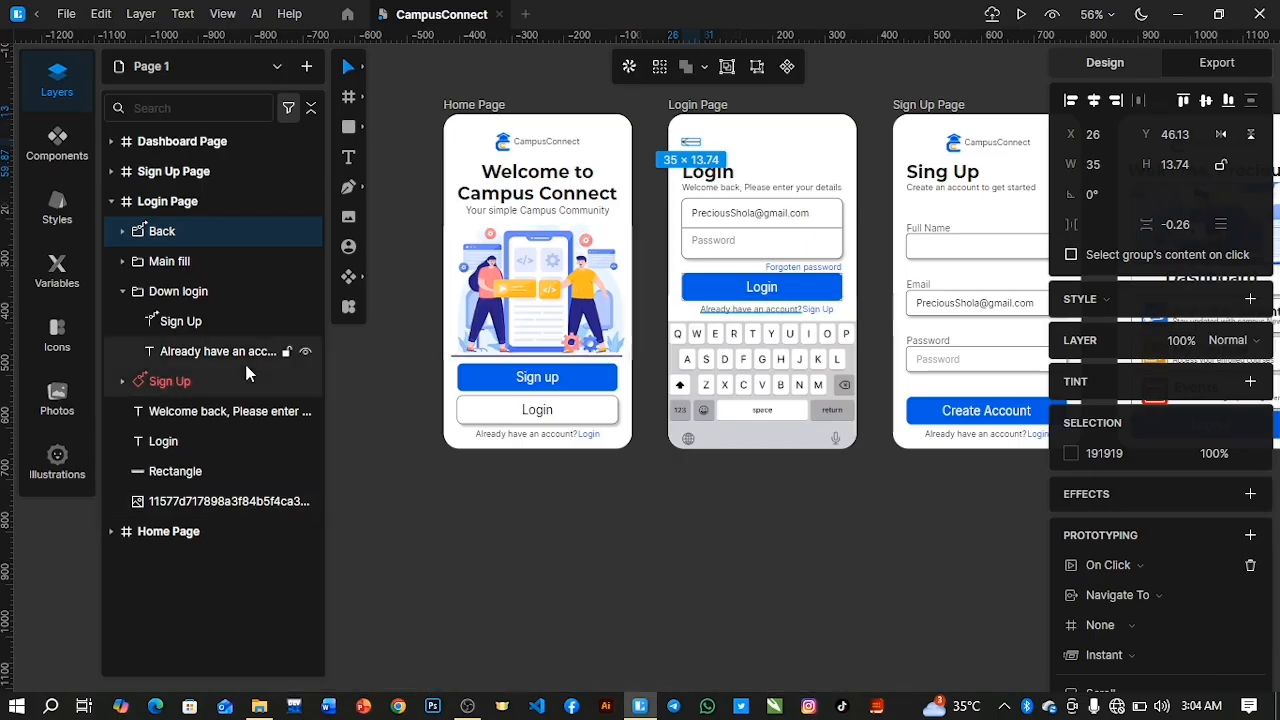
Collapse the Login Page frame in the layer list and expand the Sign Up Page frame.
click(111, 203)
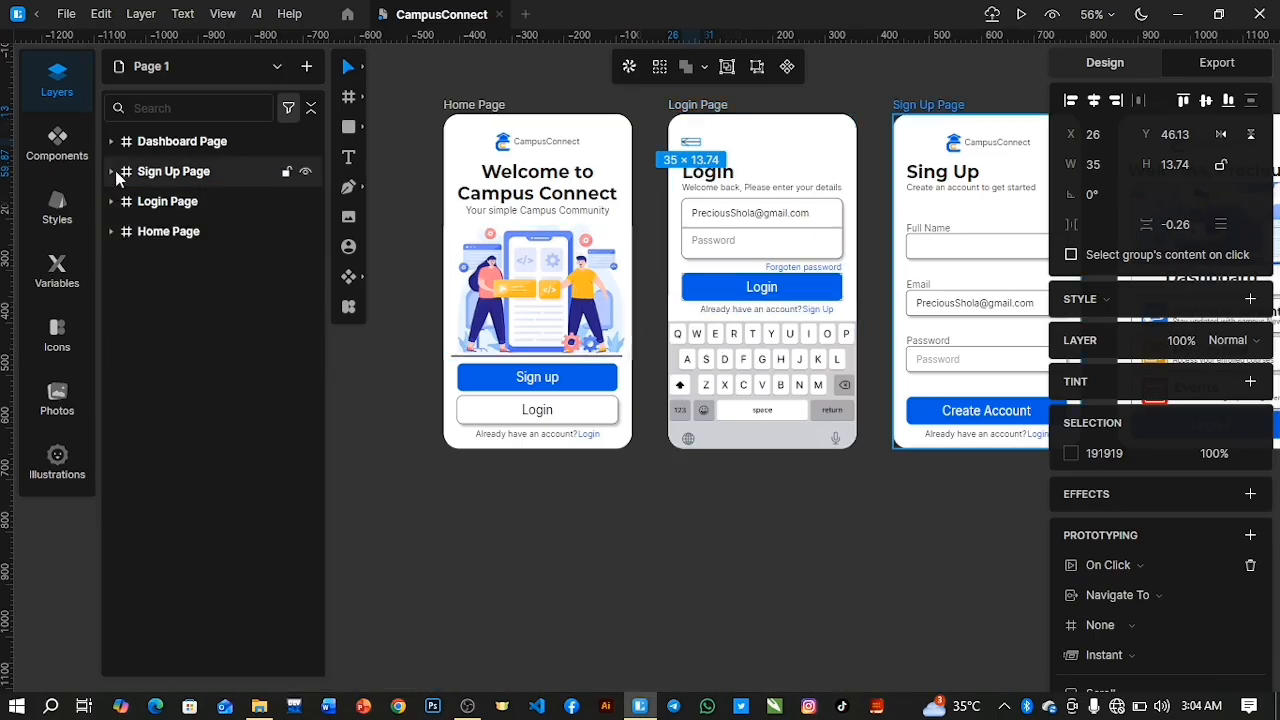
click(115, 174)
drag(555, 690, 742, 684)
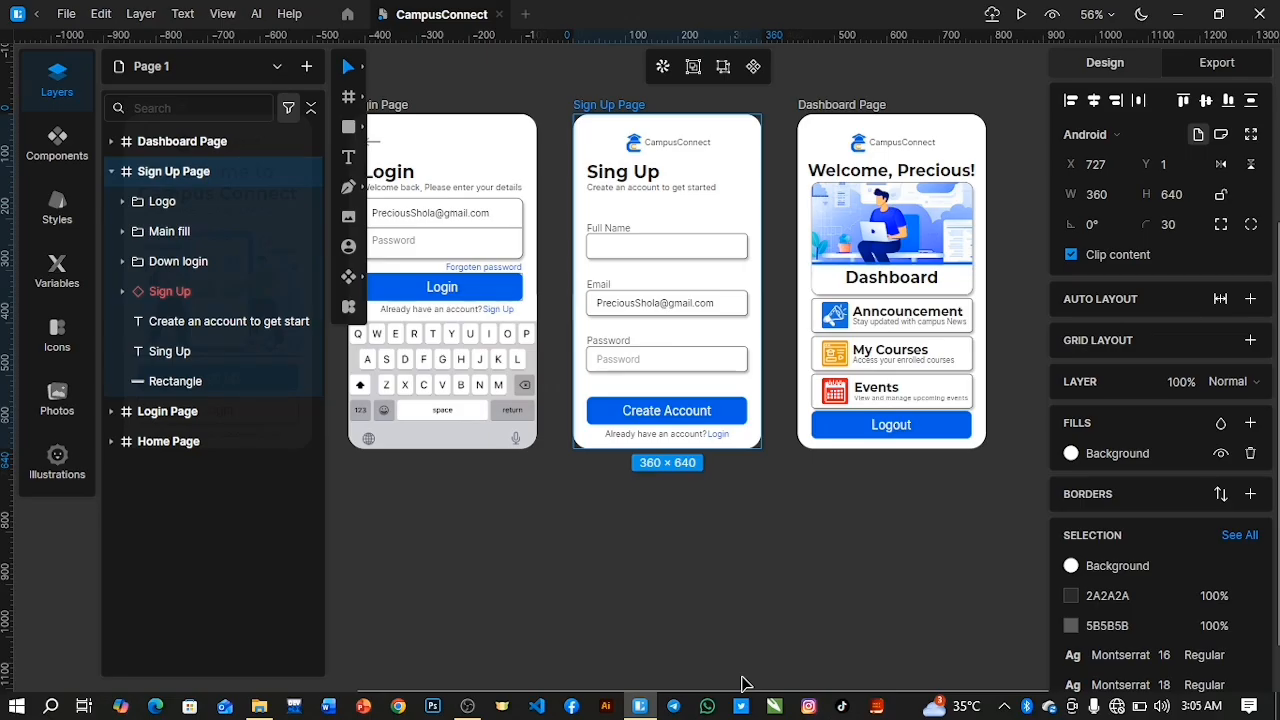
Link the Sign Up Page's Create Account button to the Login Page with an On Click prototype interaction.
click(160, 291)
scroll(1188, 563, down, 1)
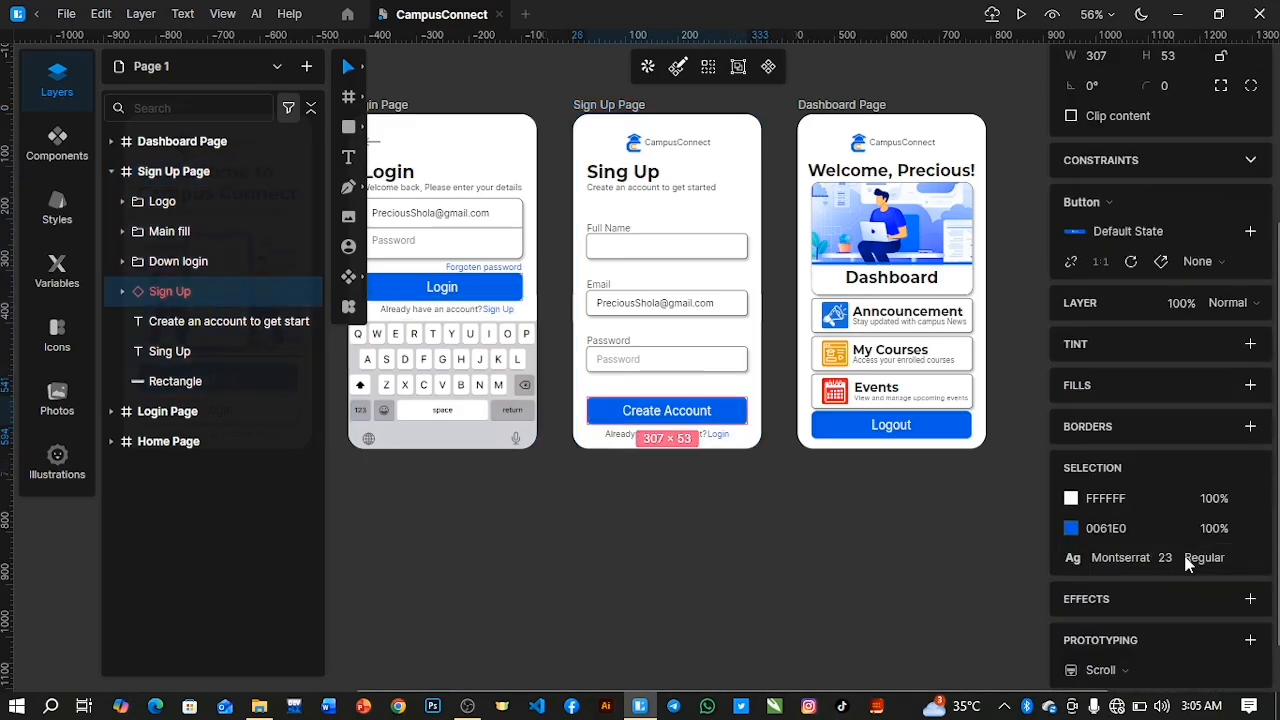
click(1250, 640)
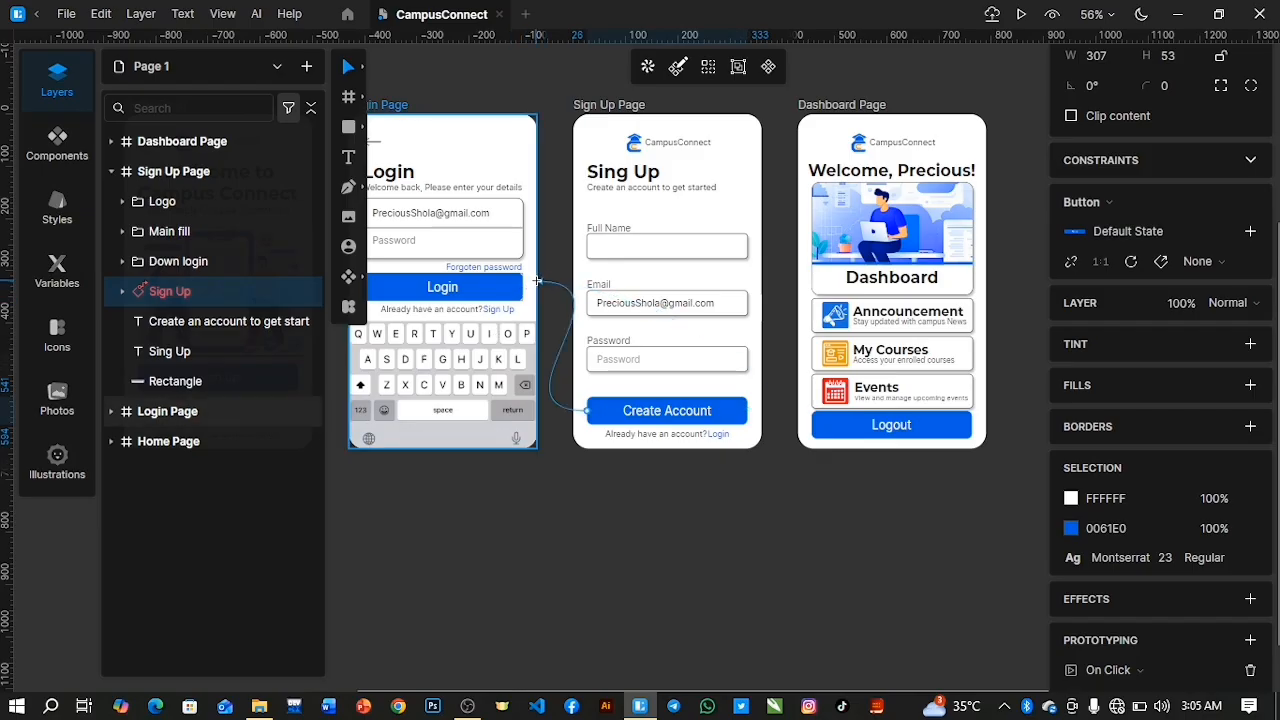
click(537, 281)
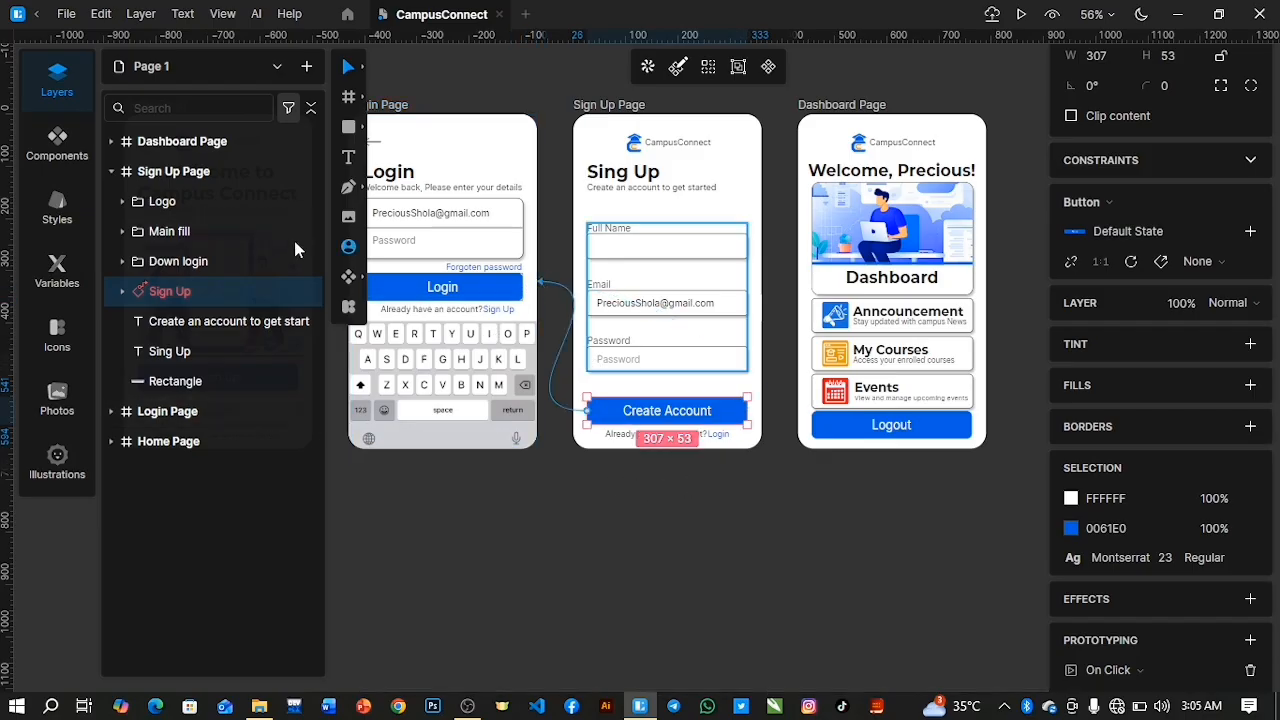
Try to redirect the Create Account button's prototype link away from the Login Page.
click(722, 438)
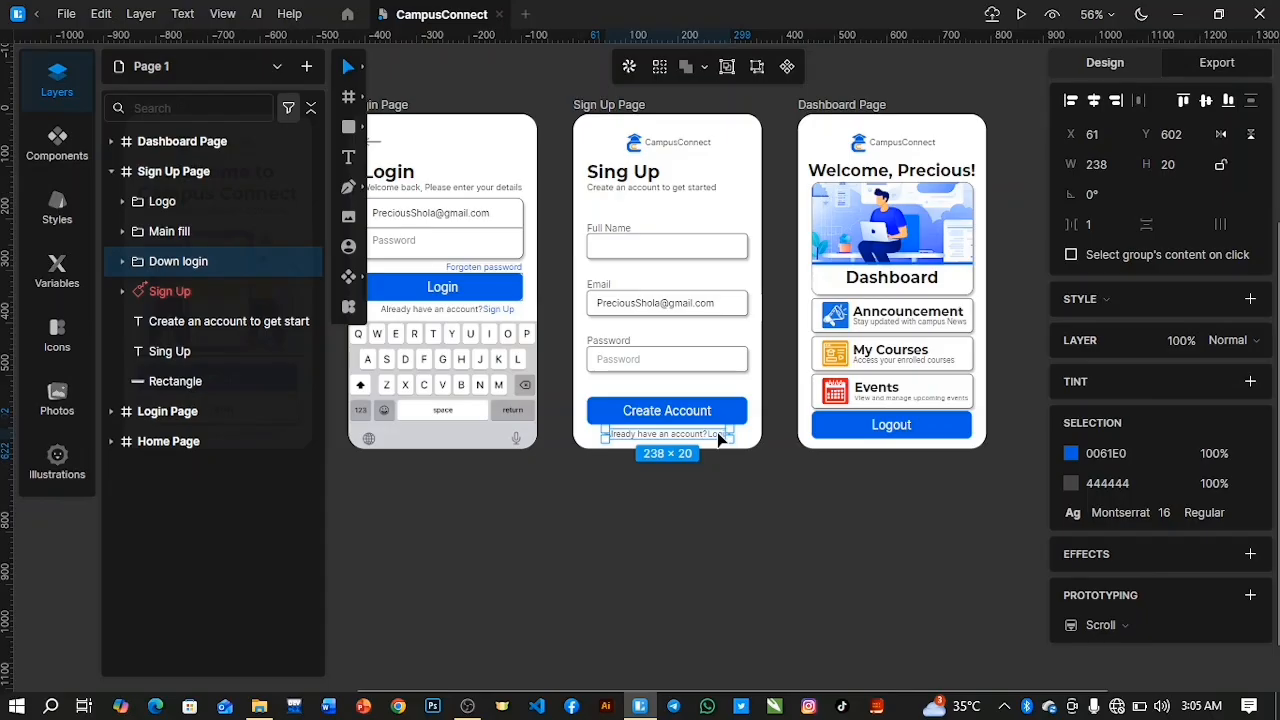
click(266, 291)
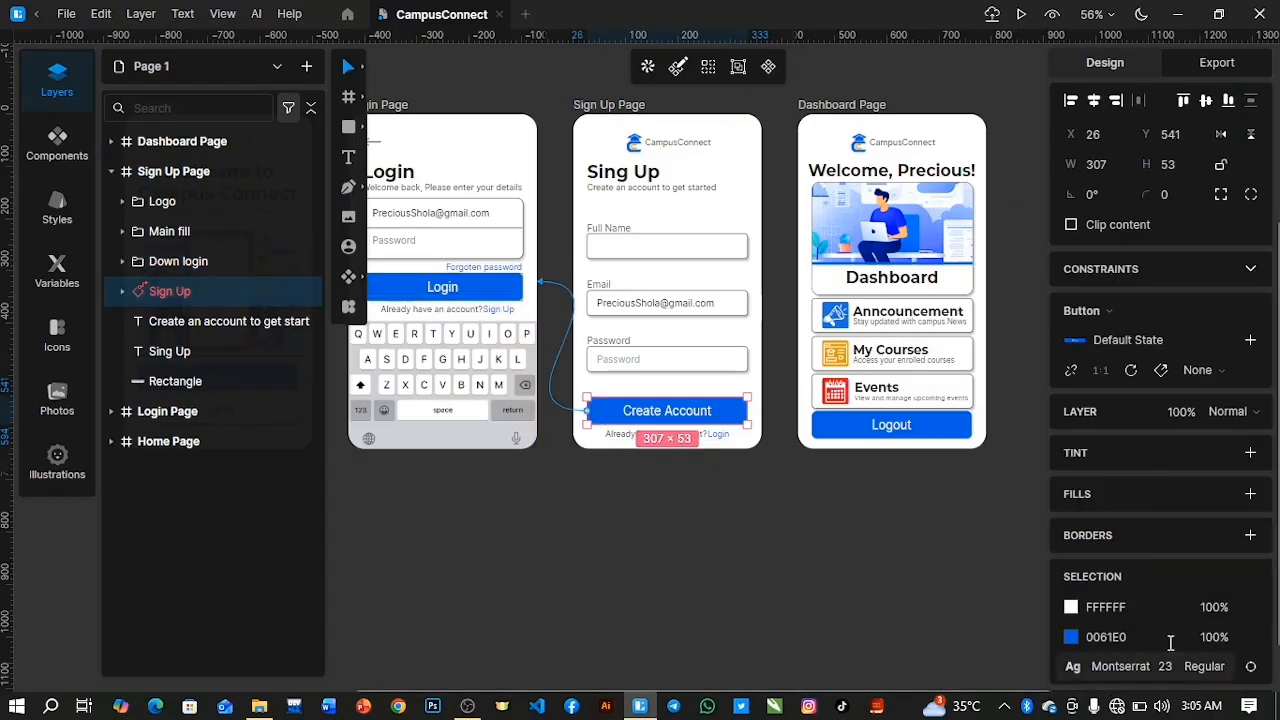
scroll(1165, 630, down, 3)
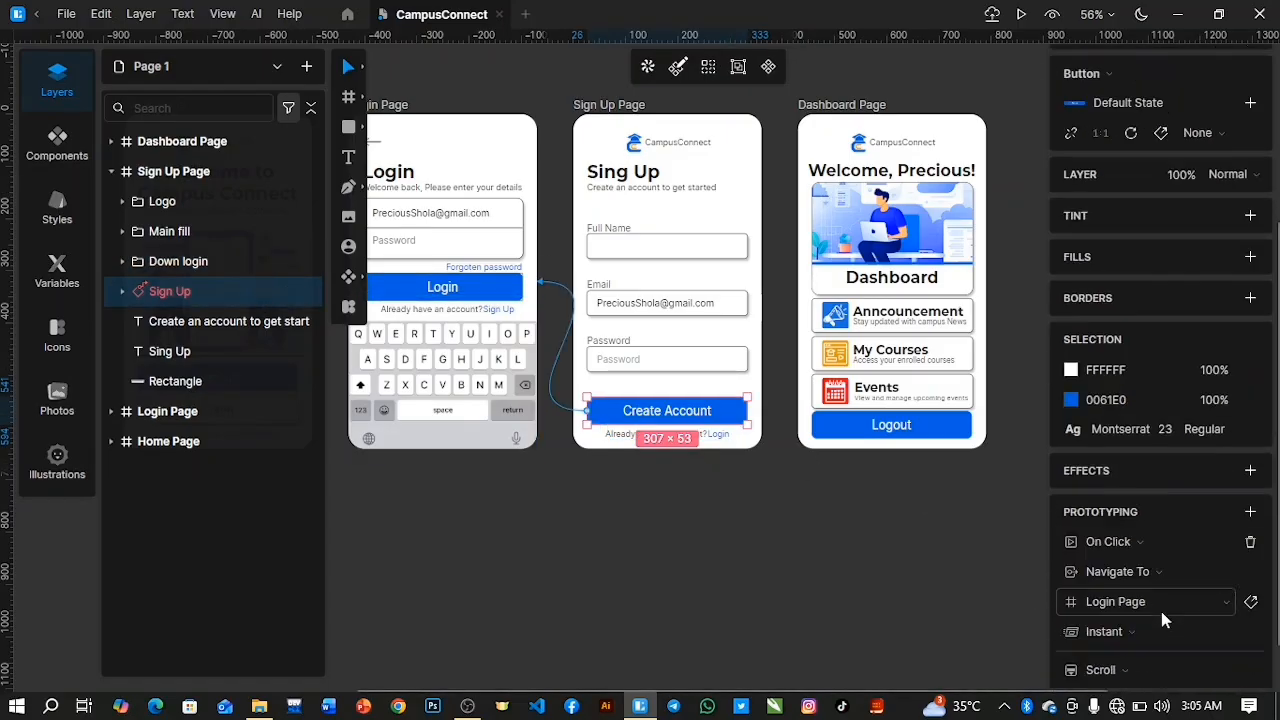
click(548, 288)
click(703, 297)
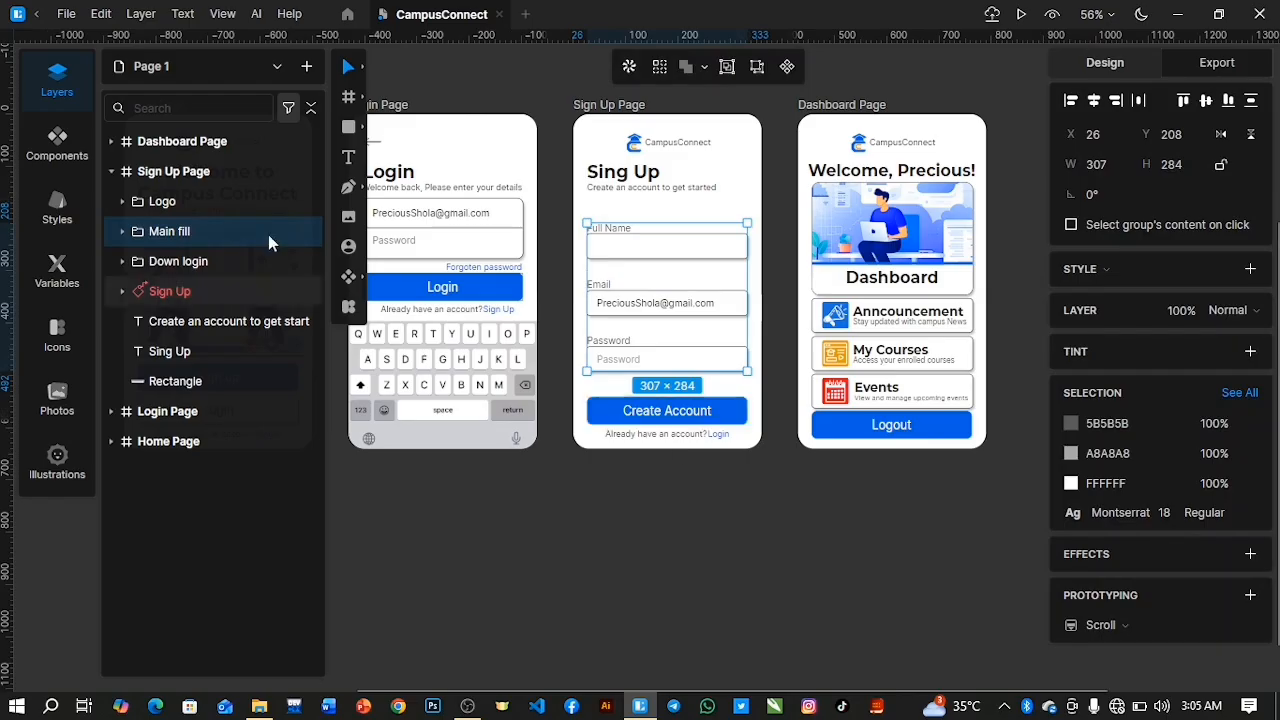
Remove the Create Account button's link to the Login Page and link the button on click to the Dashboard Page instead.
click(262, 291)
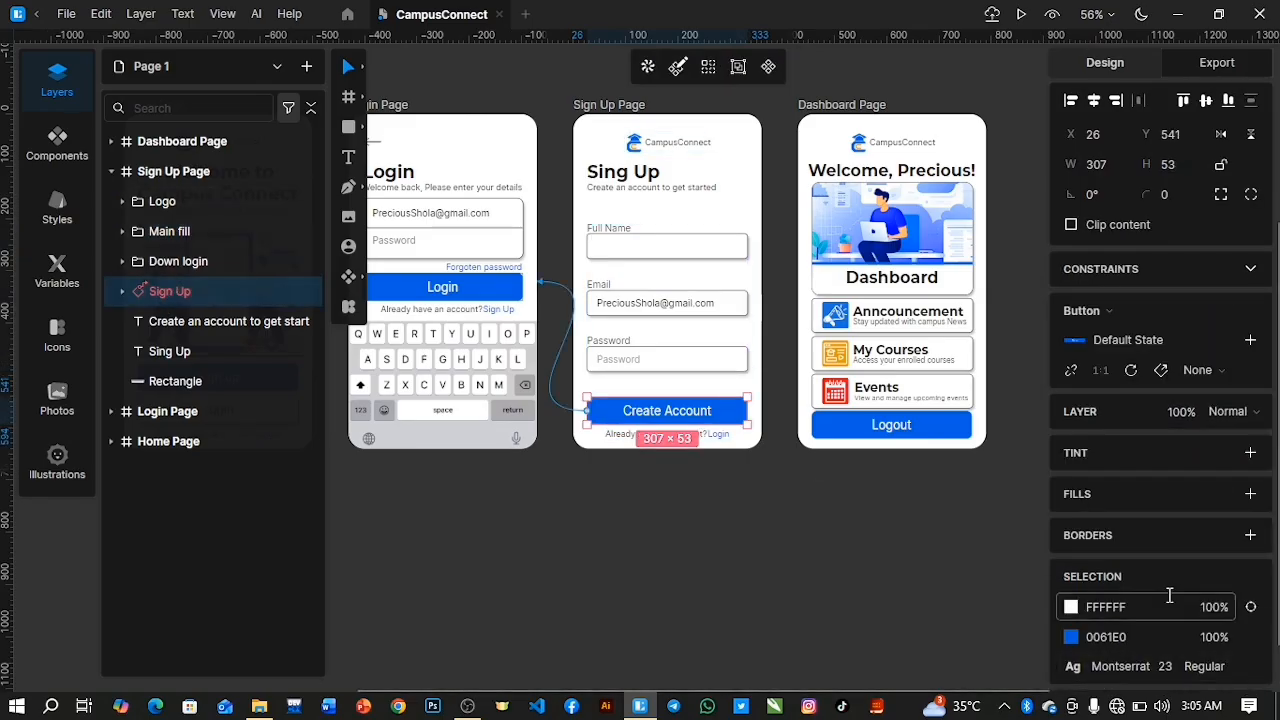
scroll(1166, 589, down, 3)
click(1249, 540)
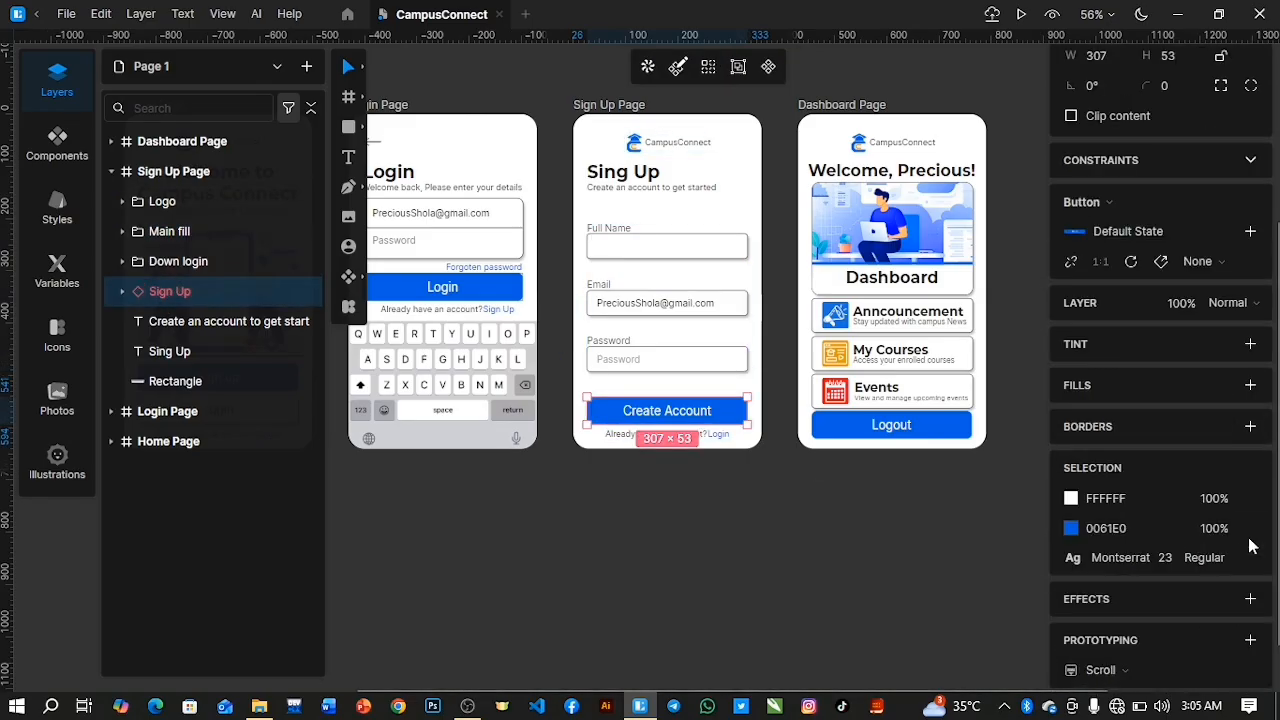
click(1249, 641)
click(811, 252)
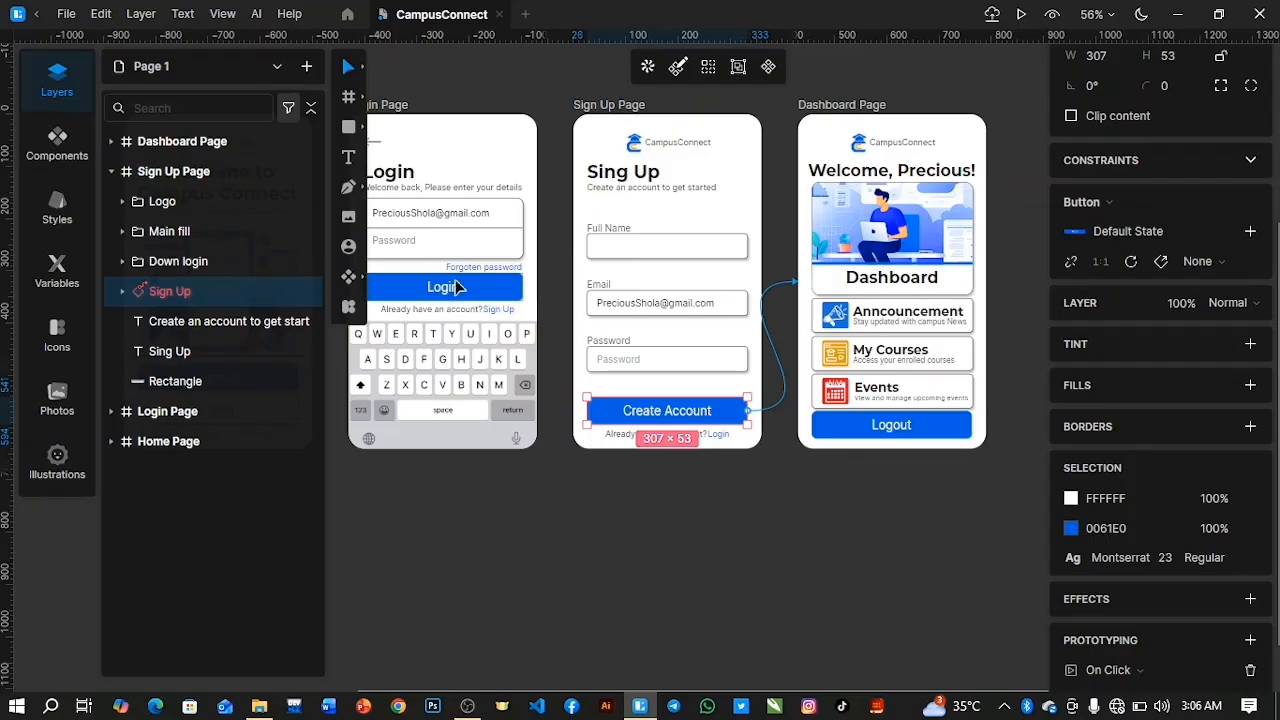
Link the blue Login text in the Sign Up Page's Down login group to the Login Page with an On Click prototype interaction.
click(718, 438)
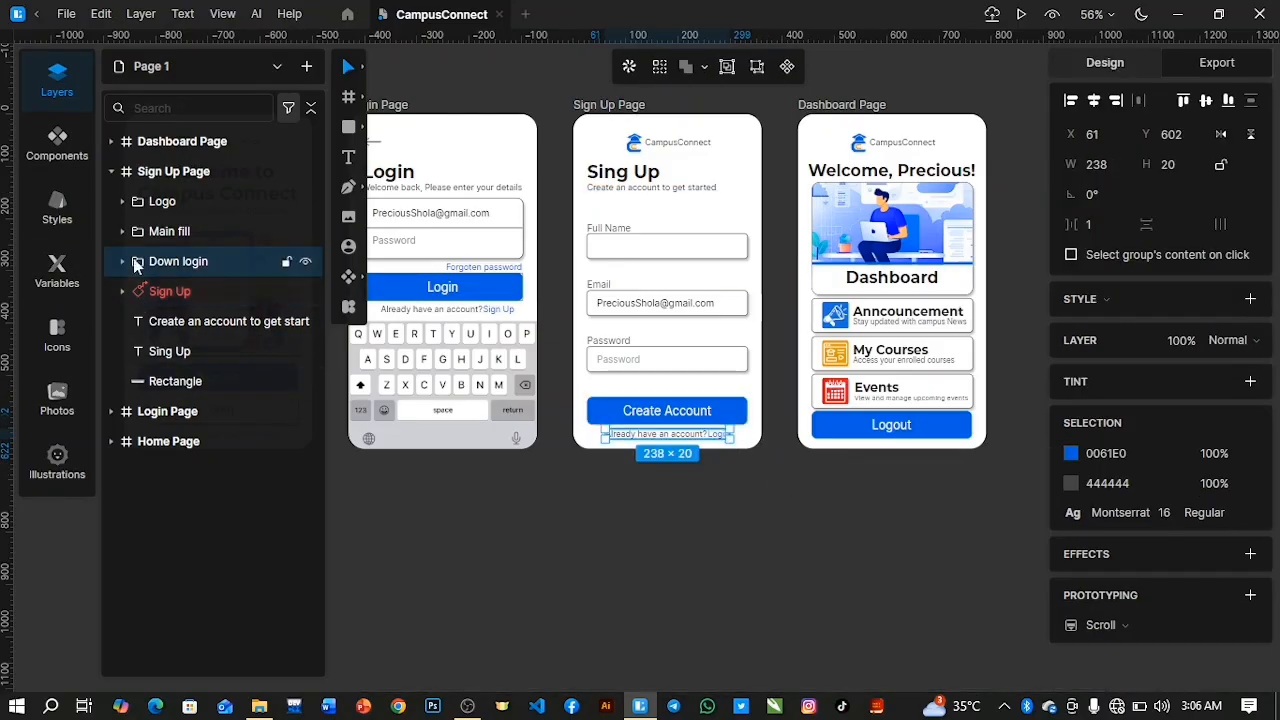
click(122, 261)
click(257, 293)
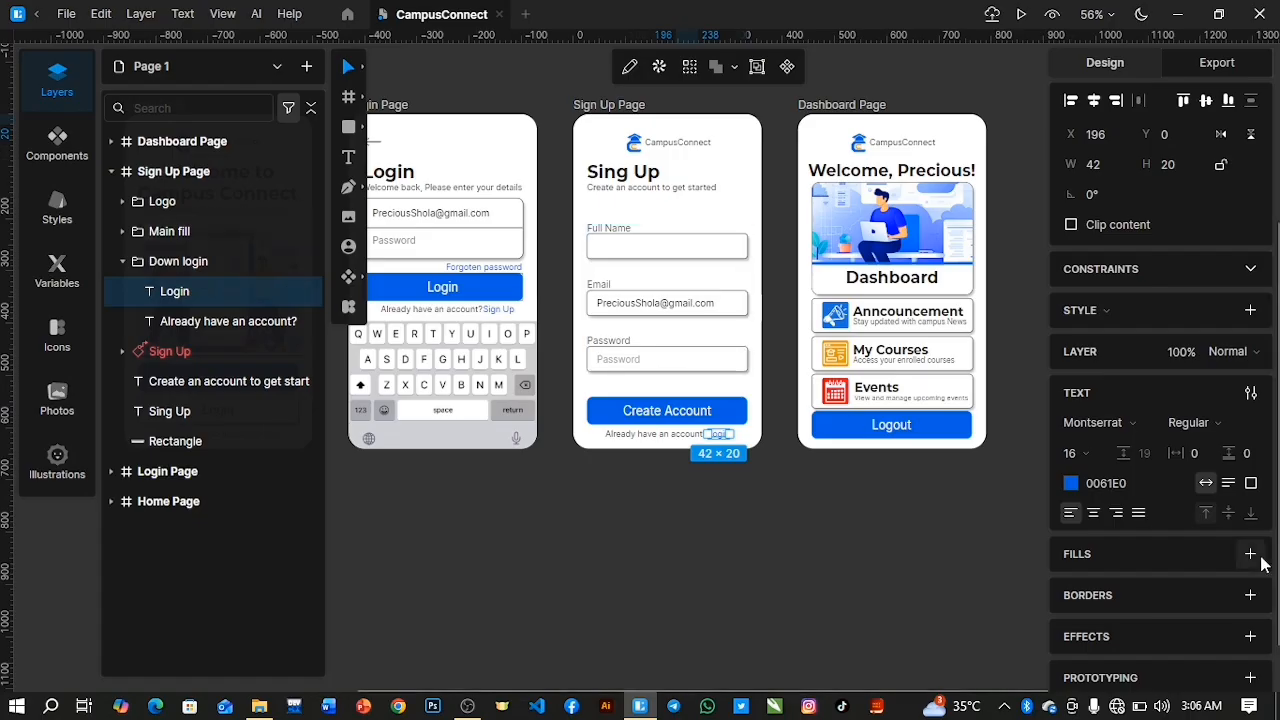
scroll(1174, 660, down, 1)
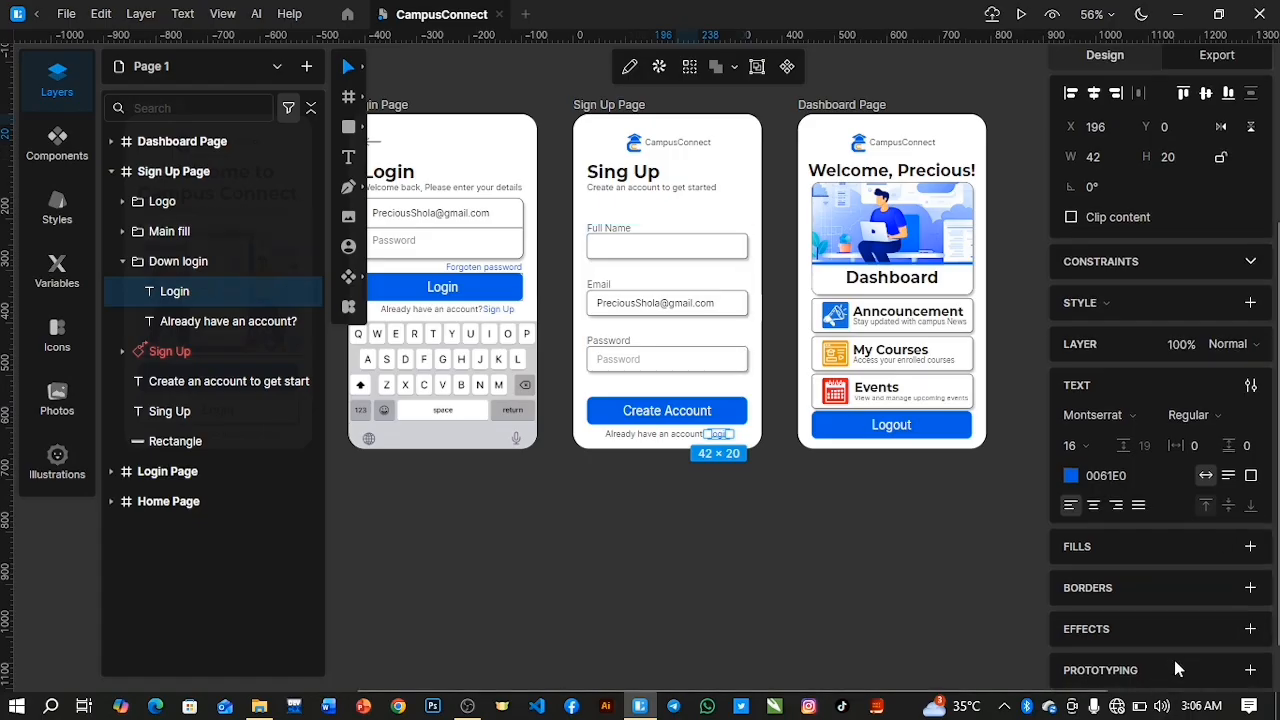
click(1254, 671)
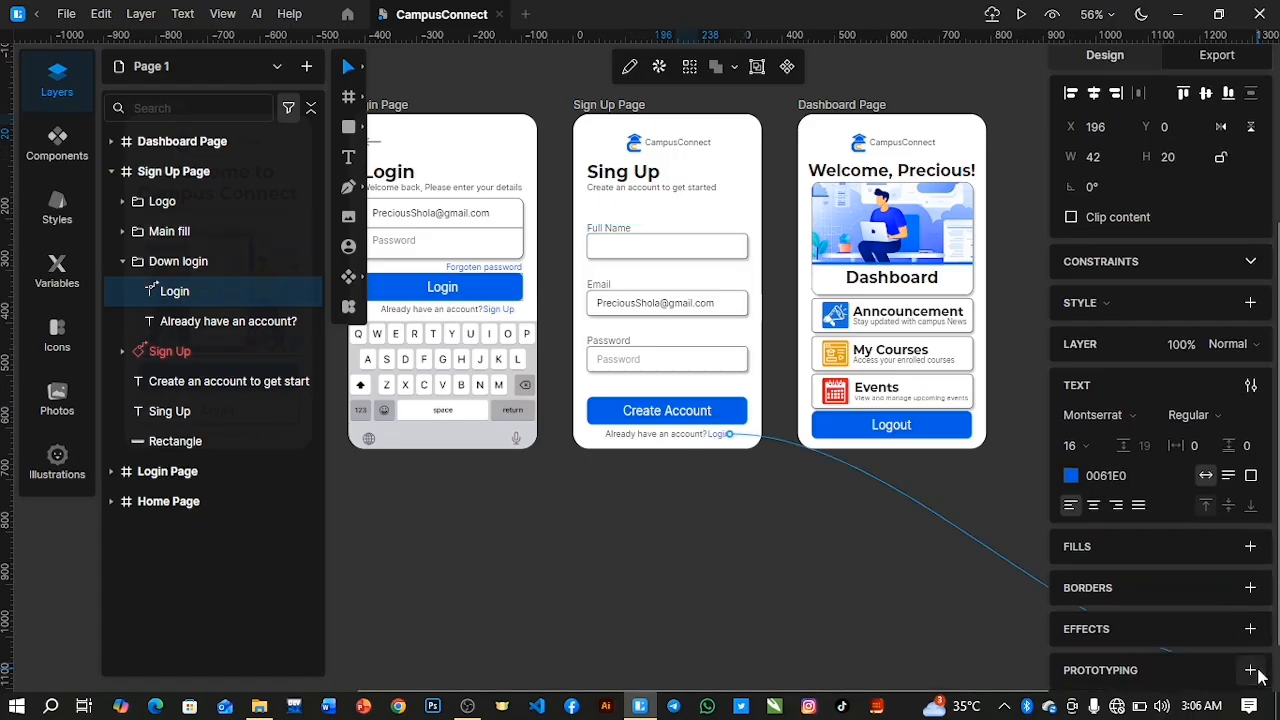
click(537, 283)
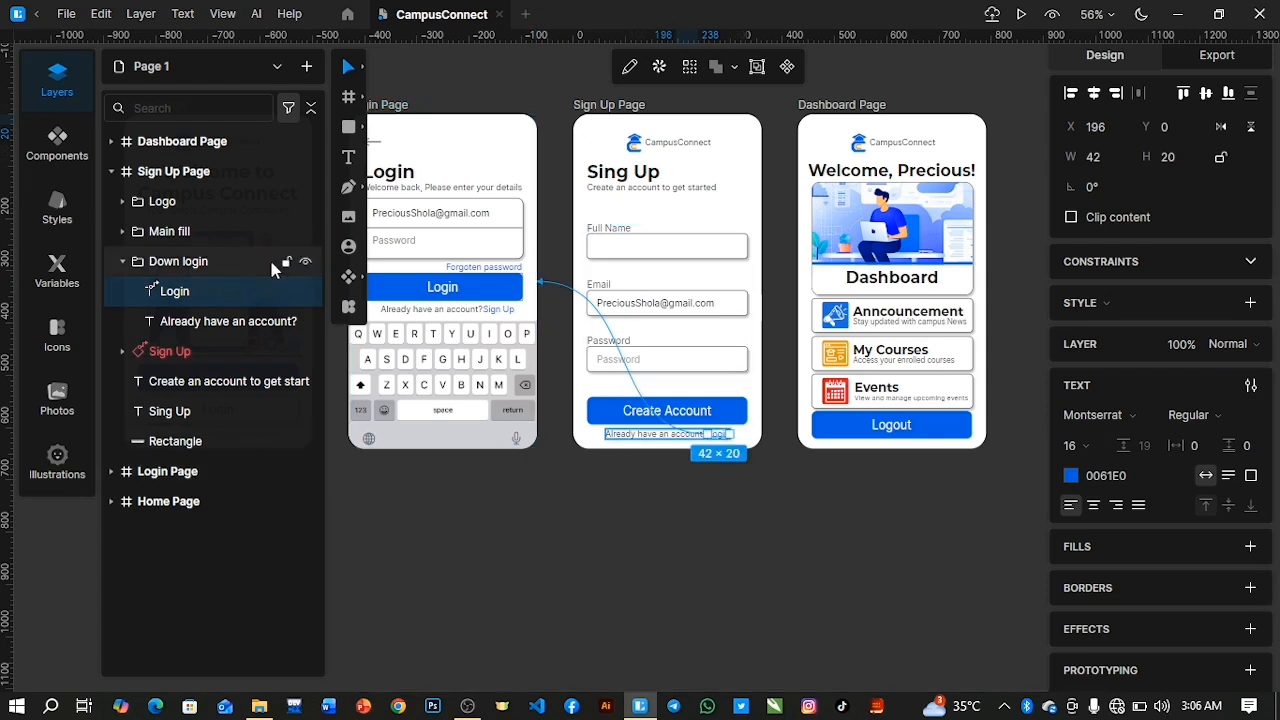
Collapse the Sign Up Page's Down login group and expand the Dashboard Page frame in the layer list.
click(124, 261)
click(112, 141)
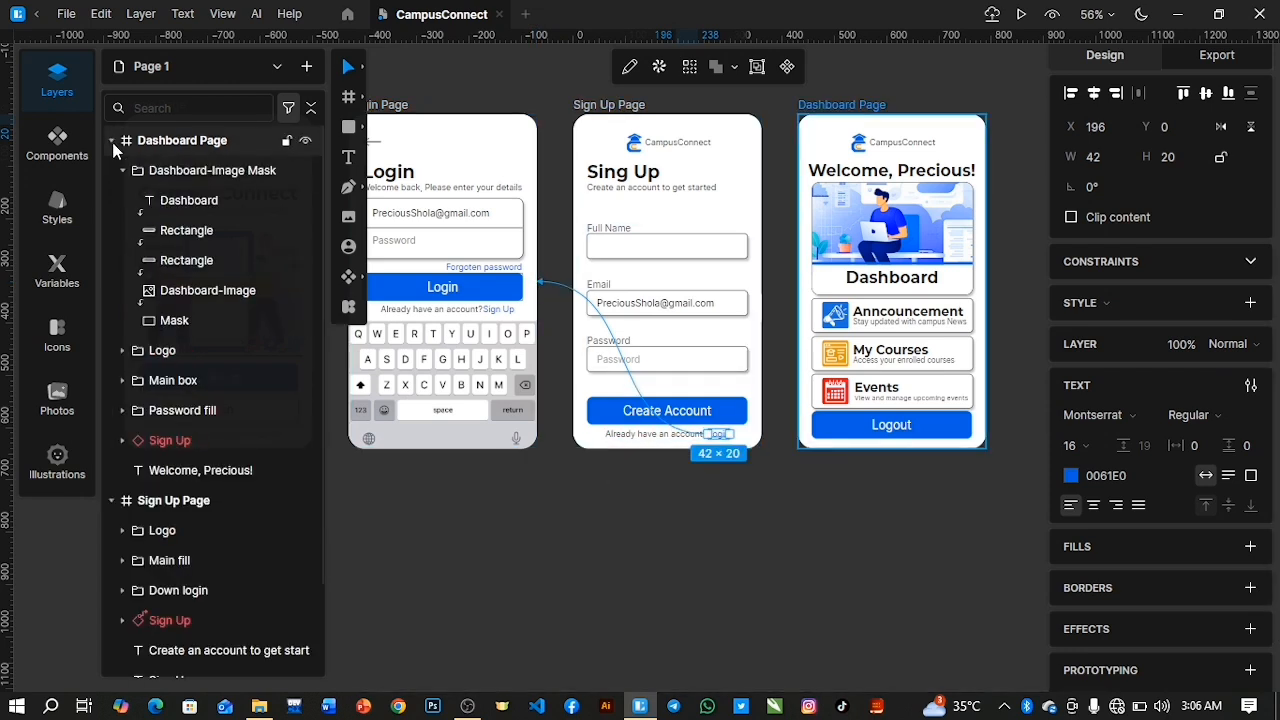
click(674, 544)
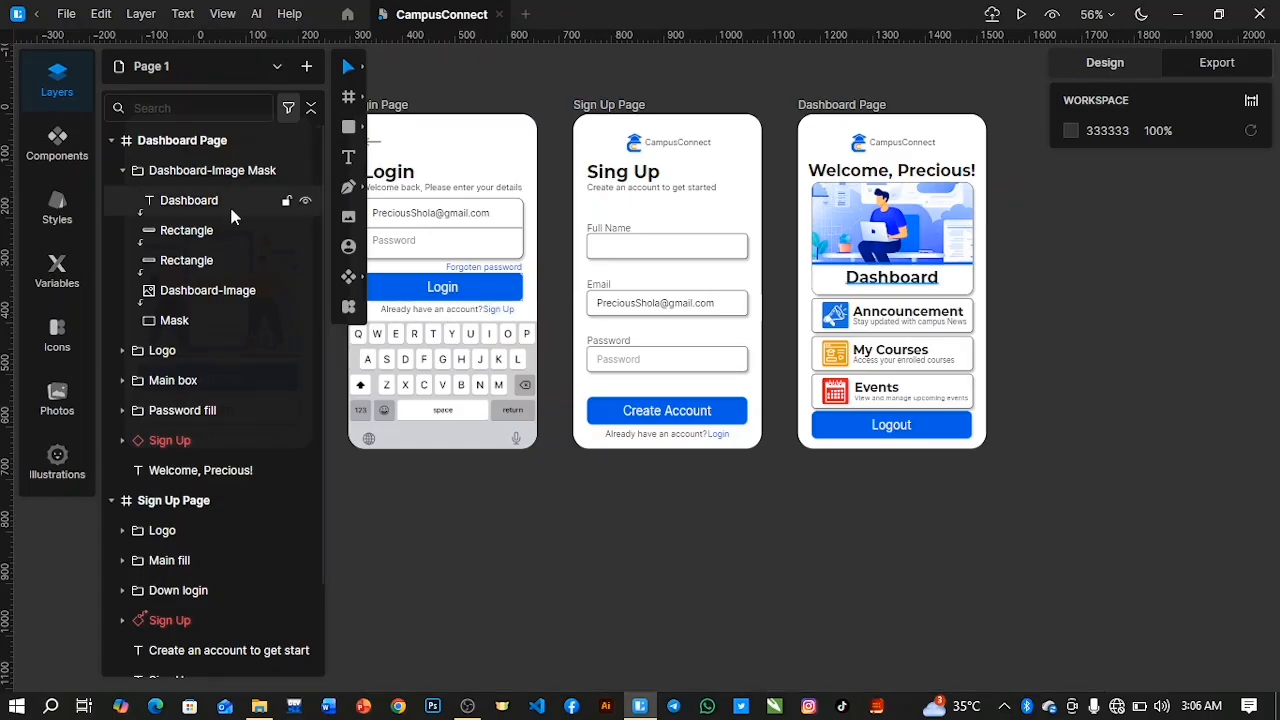
Link the Dashboard Page's Logout button to the Home Page with an On Click prototype interaction.
click(840, 420)
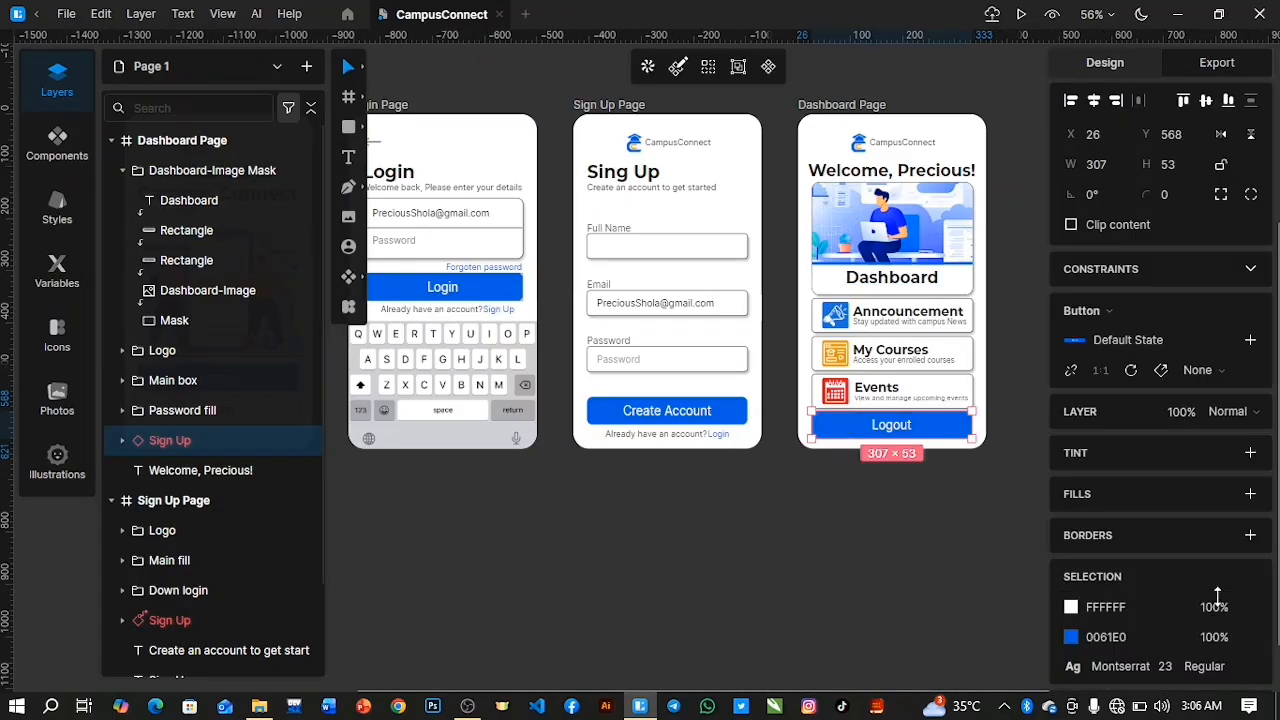
scroll(1187, 578, down, 2)
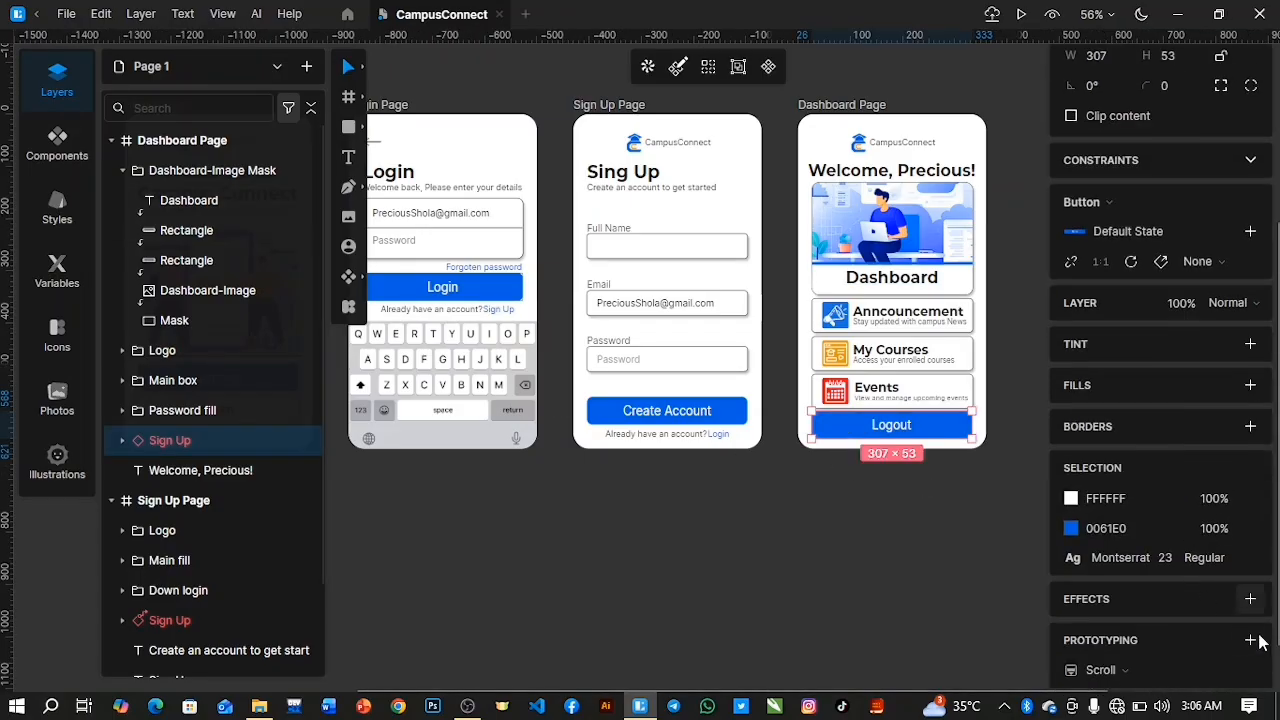
click(1250, 640)
drag(772, 345, 321, 319)
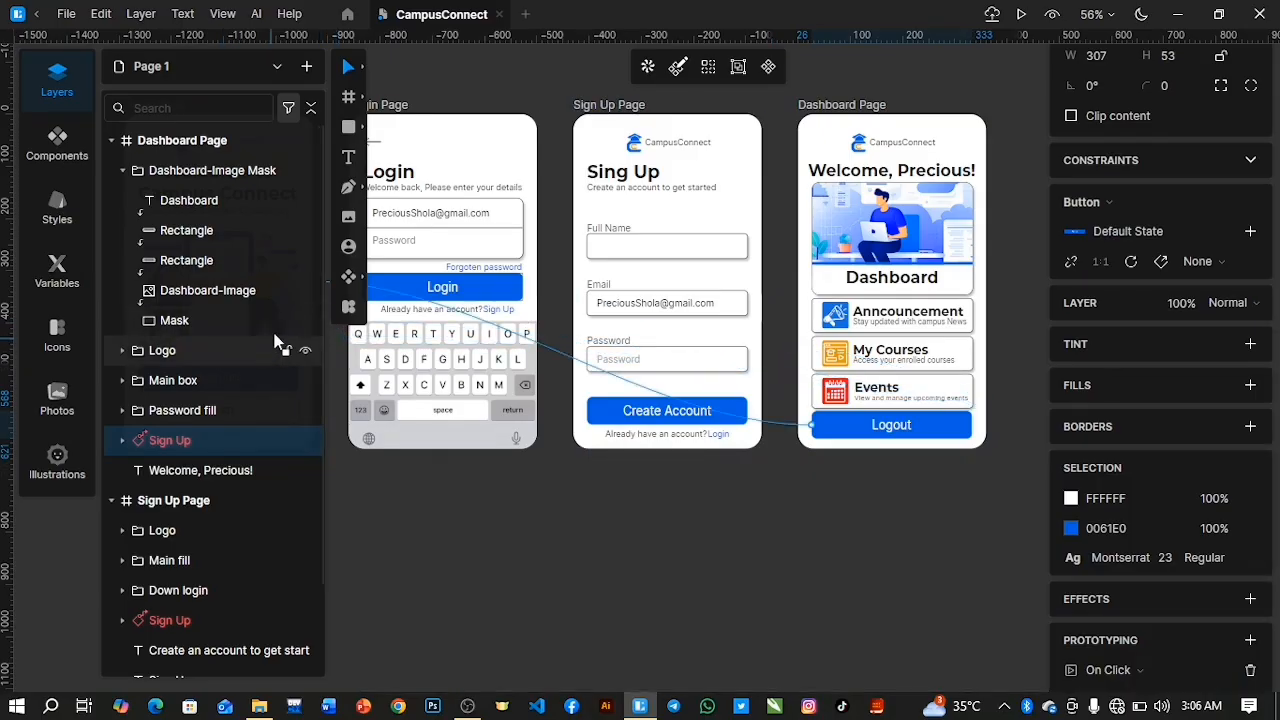
scroll(349, 405, down, 5)
scroll(349, 405, down, 2)
scroll(349, 405, up, 1)
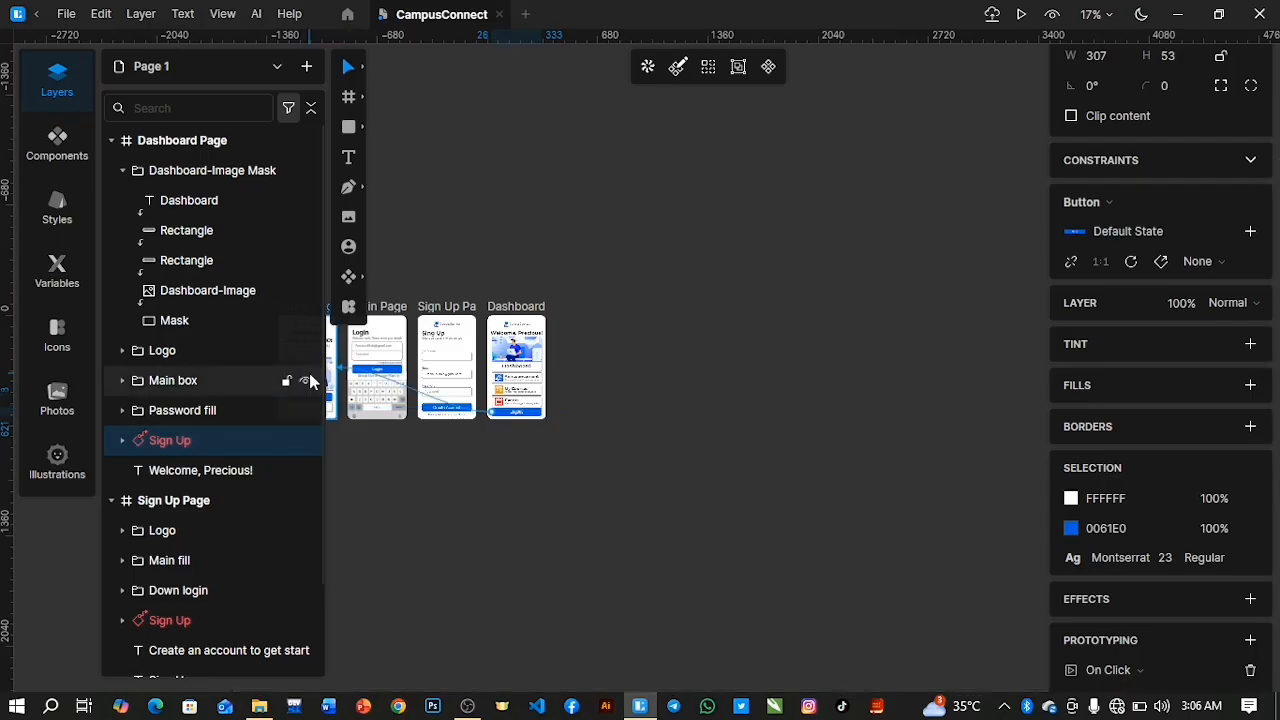
drag(338, 367, 338, 368)
click(378, 469)
Collapse the expanded page frames in the layer list and bring all four pages into view.
scroll(378, 469, down, 3)
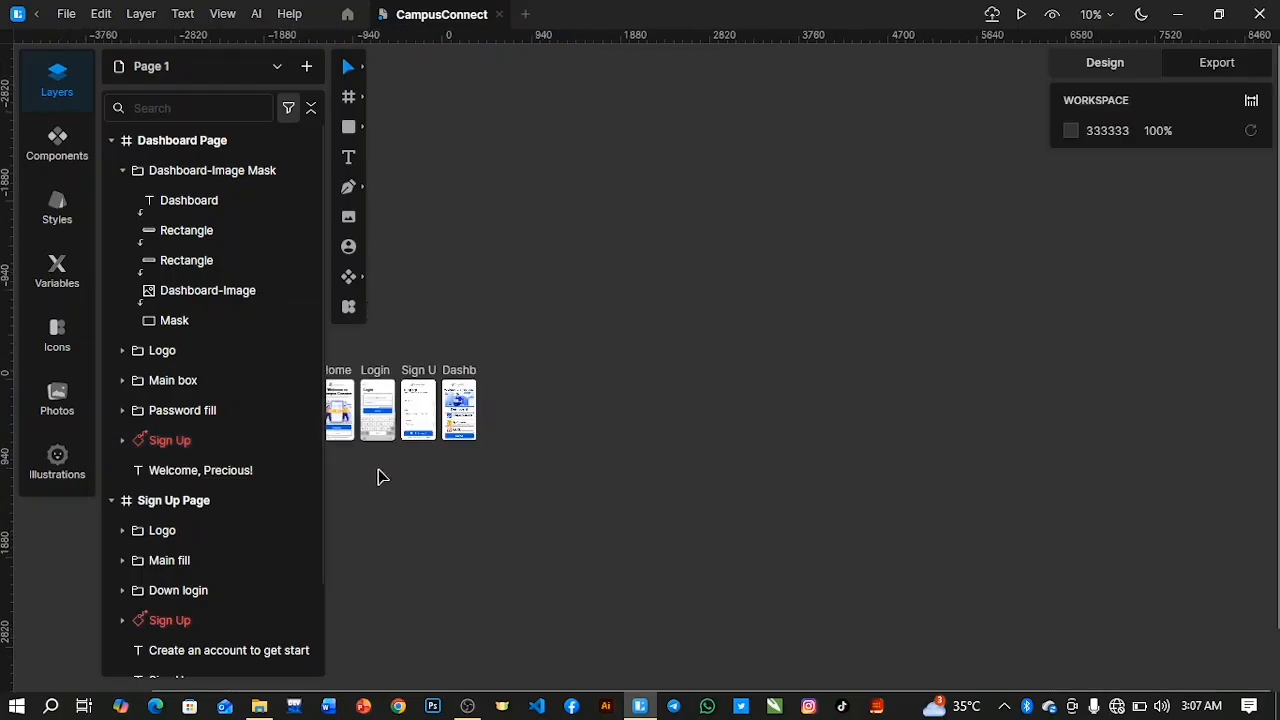
click(90, 90)
scroll(357, 449, up, 4)
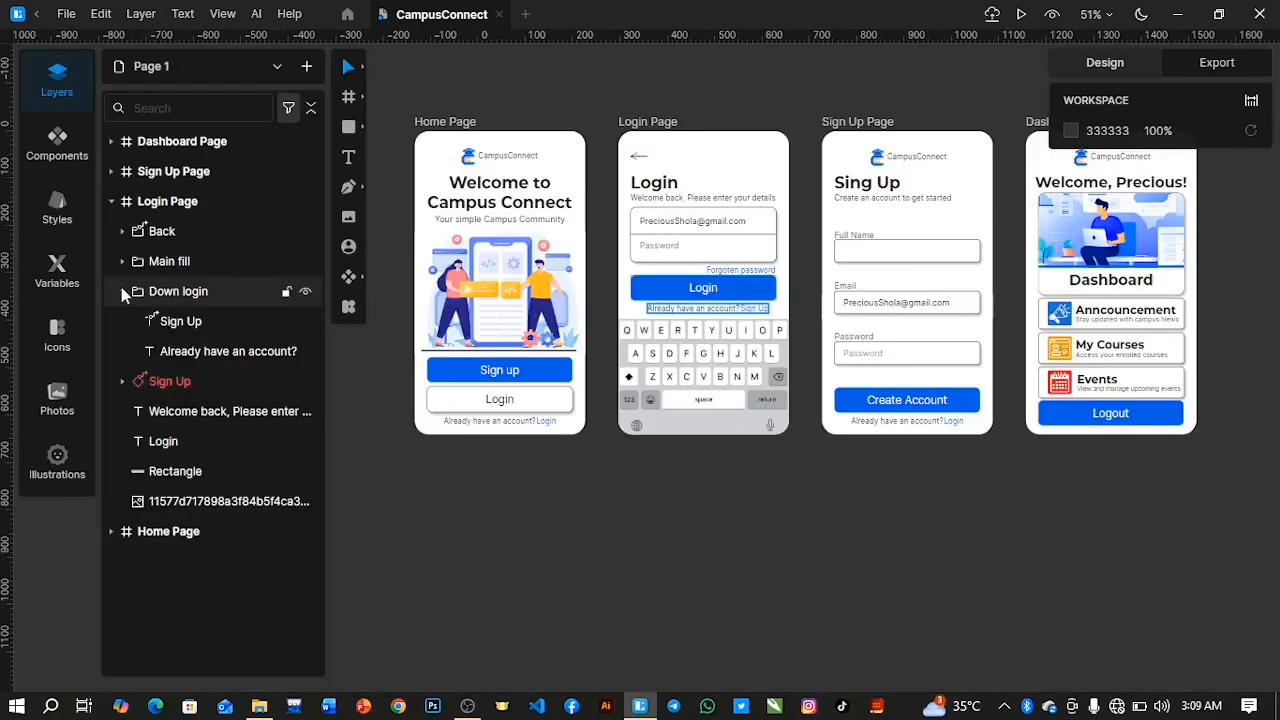
click(122, 292)
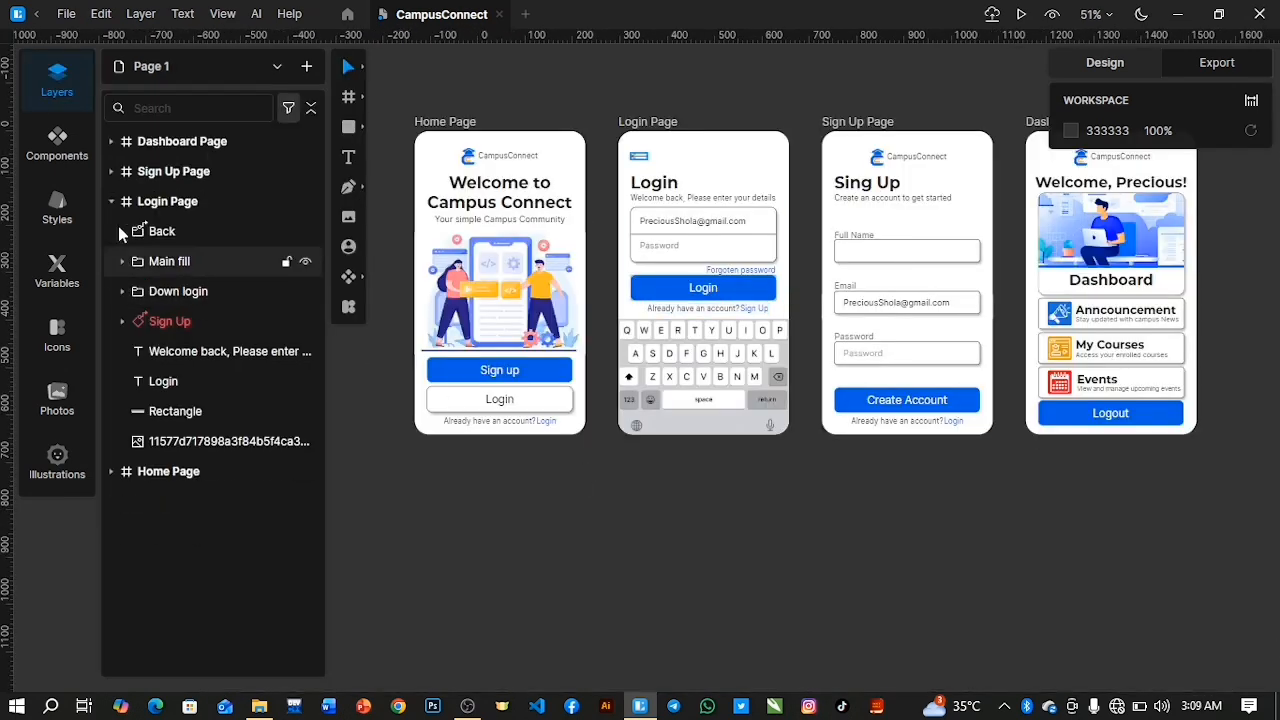
click(111, 201)
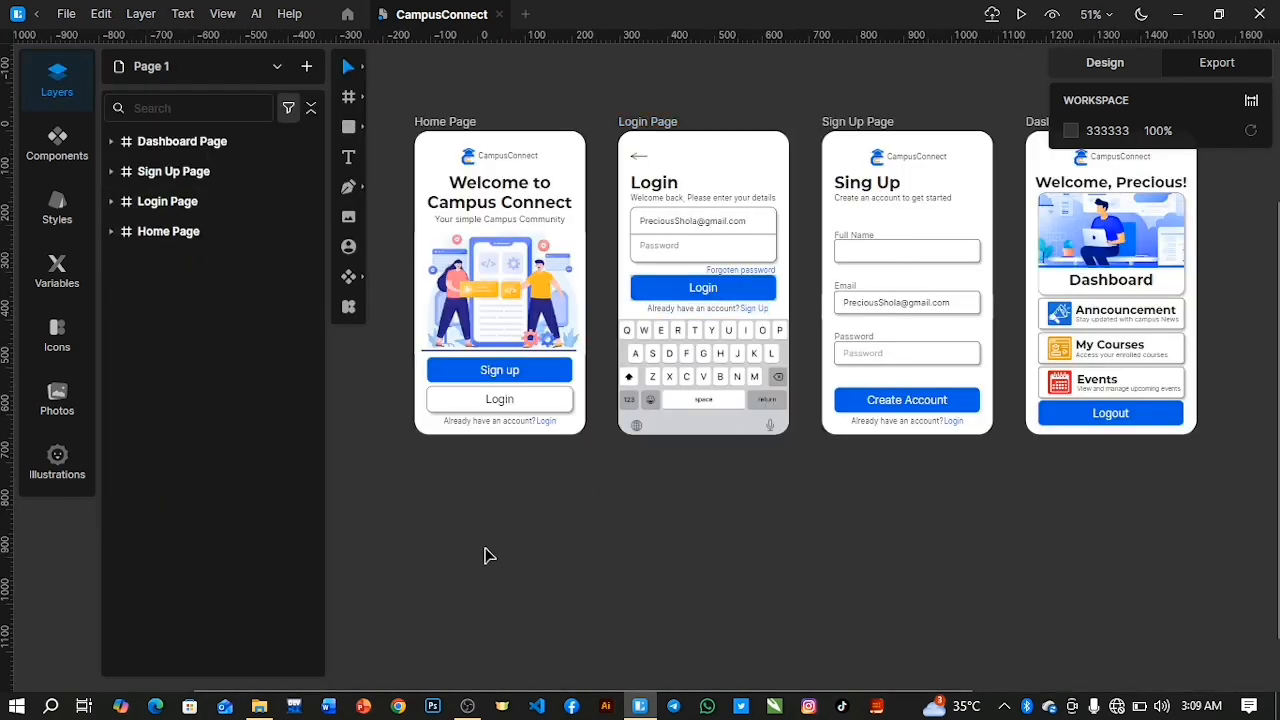
scroll(508, 464, up, 3)
scroll(508, 464, down, 1)
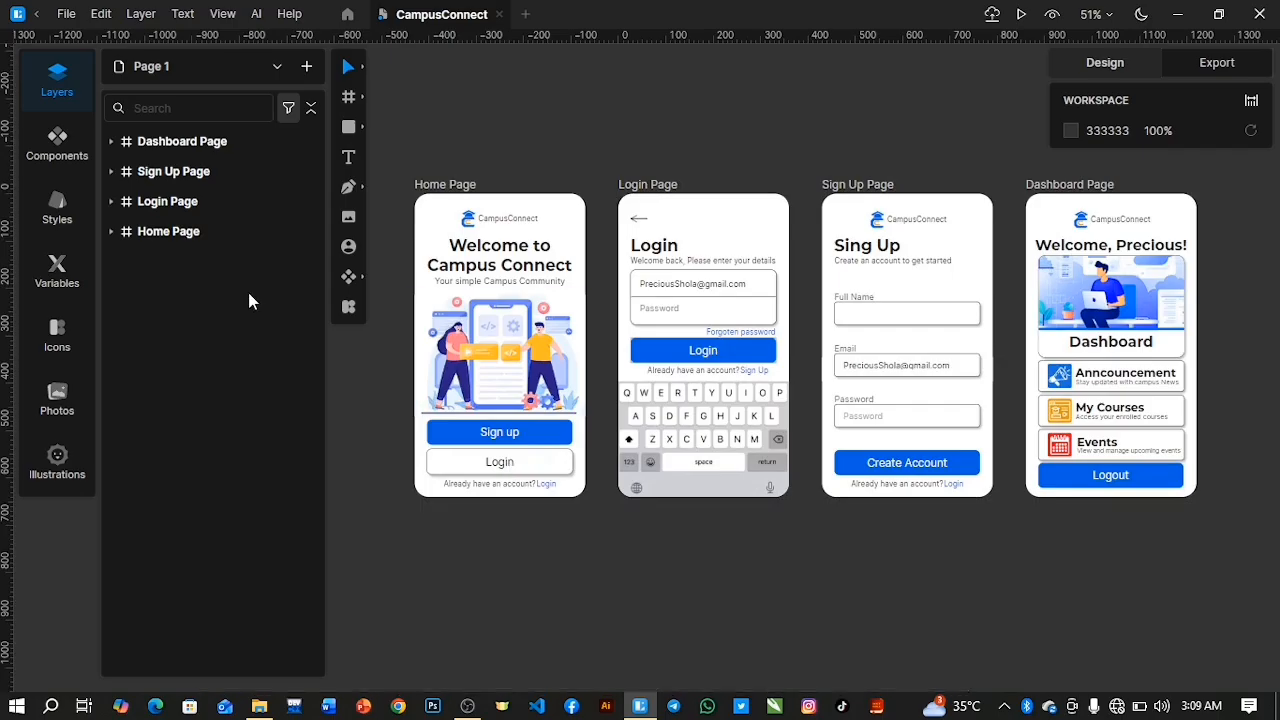
Review the prototype connections leading to the Home, Login and Sign Up pages by selecting each frame in turn.
click(191, 232)
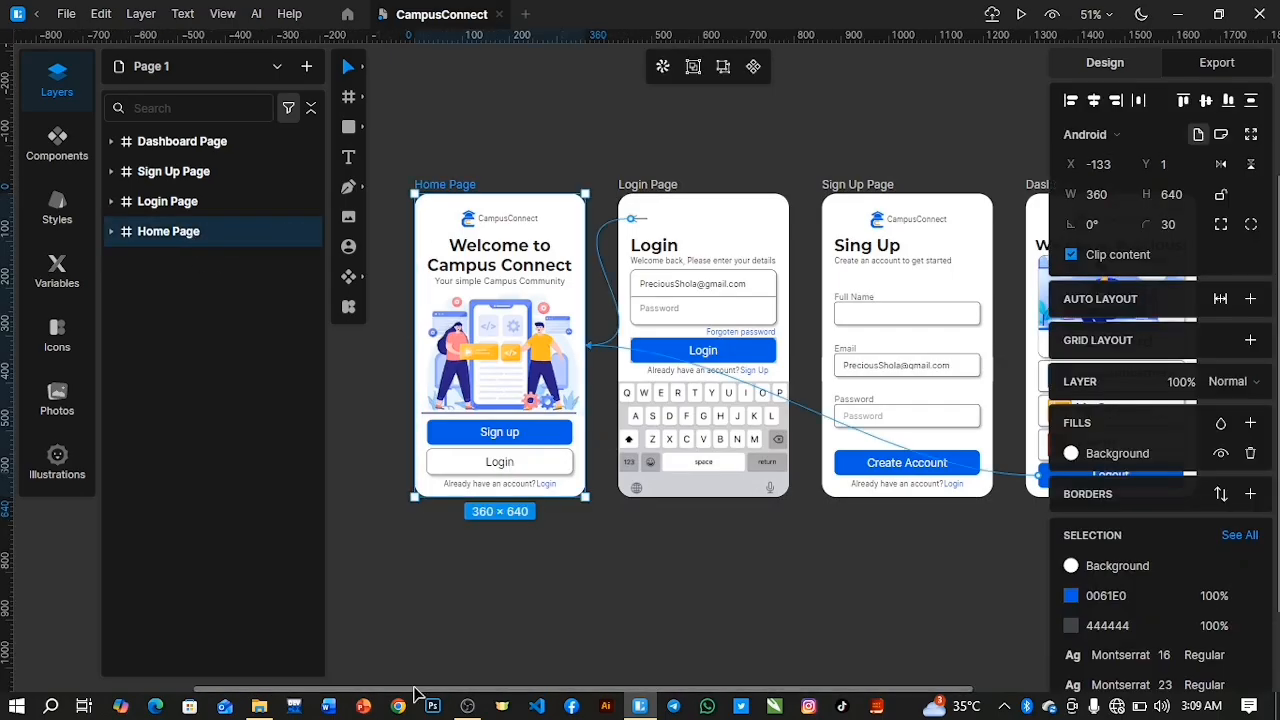
drag(428, 689, 463, 686)
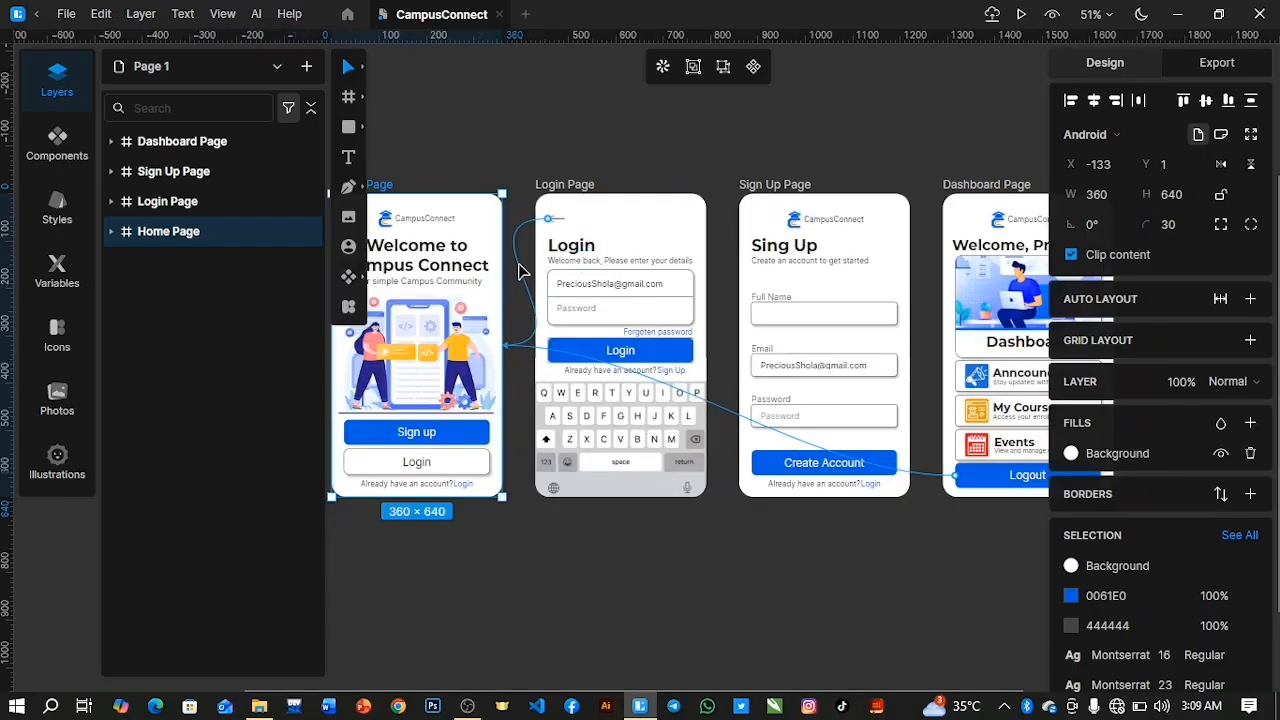
click(209, 201)
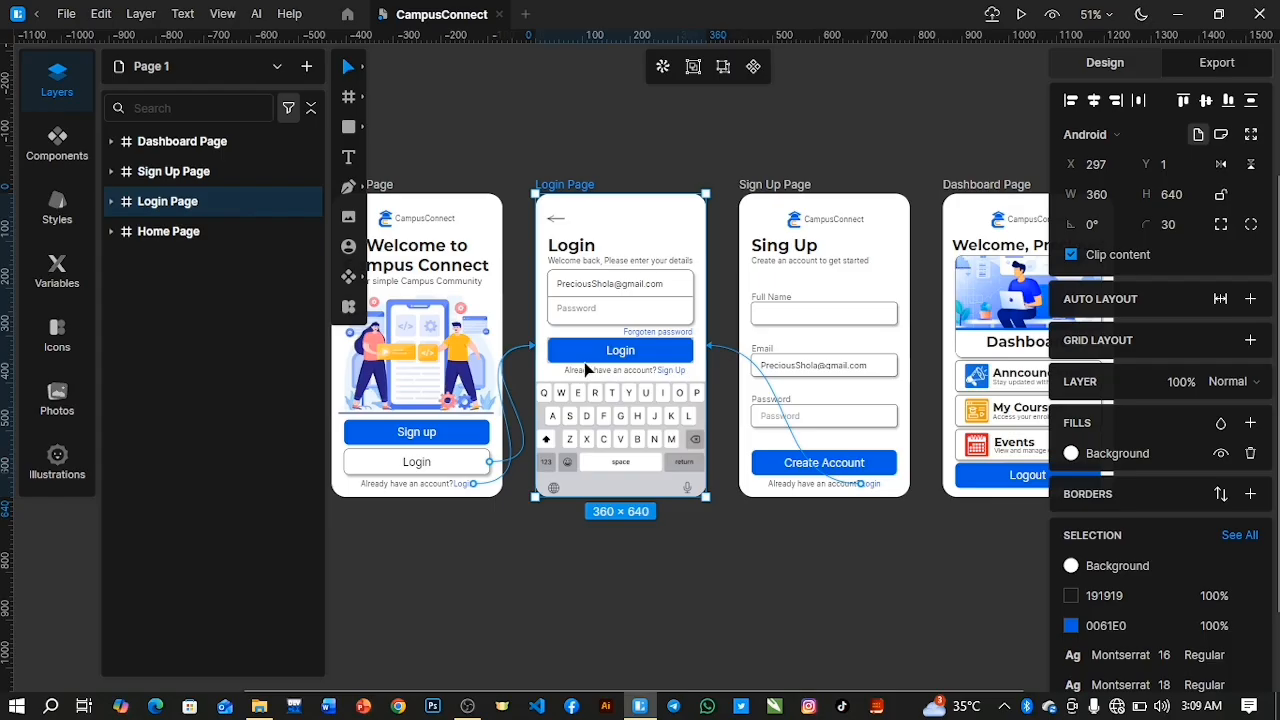
click(227, 171)
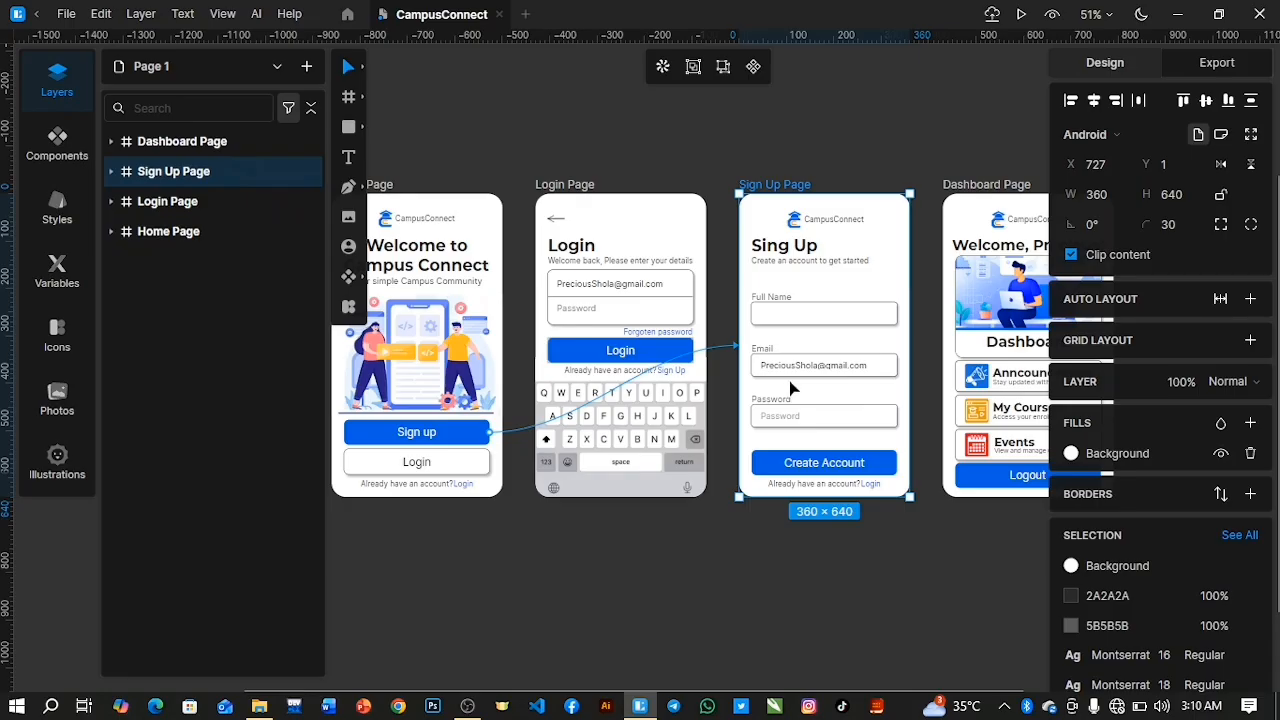
Link the blue Sign Up text in the Login Page's Down login group to the Sign Up Page with a prototype interaction.
click(670, 370)
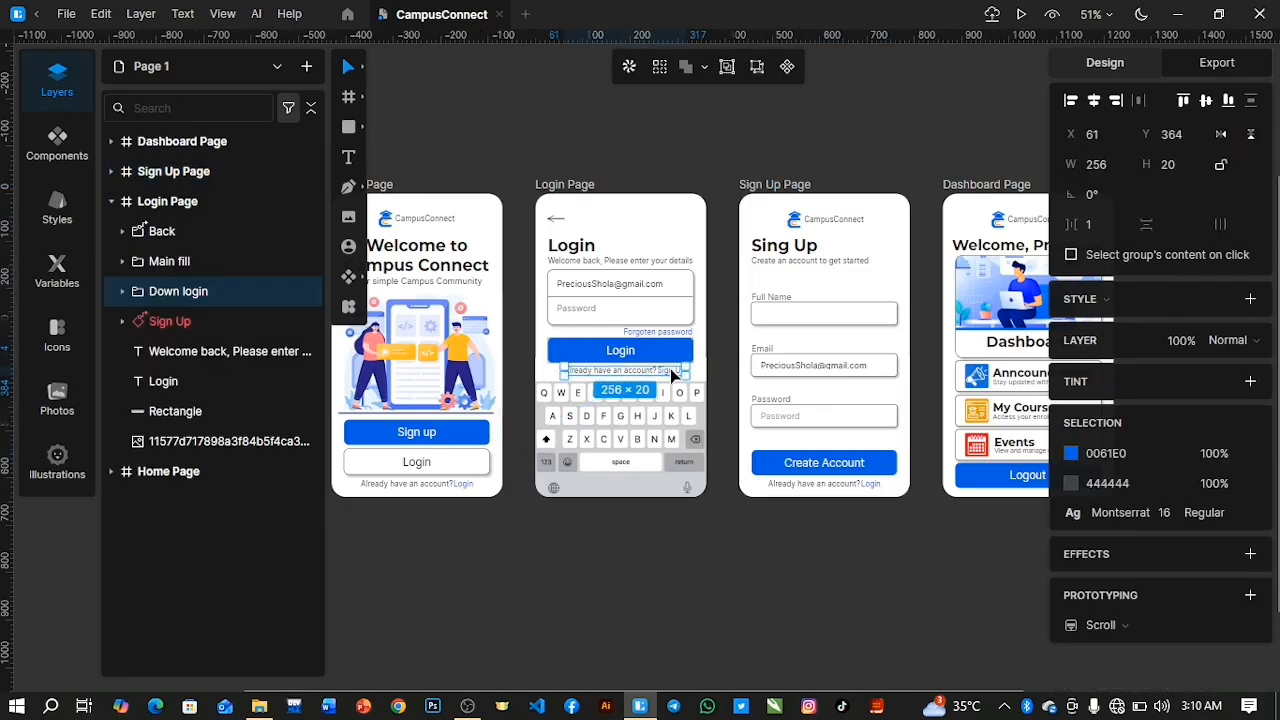
click(122, 291)
click(190, 321)
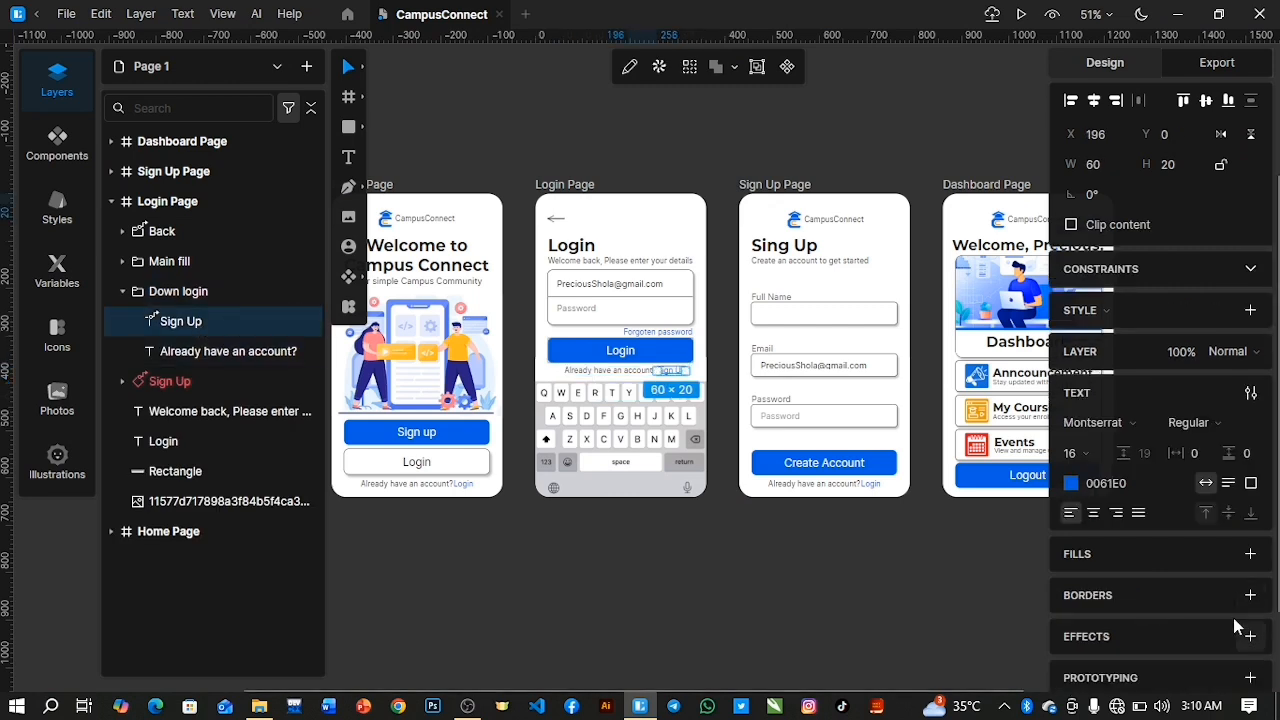
scroll(1237, 615, down, 3)
scroll(1245, 640, up, 3)
drag(1253, 669, 828, 380)
mouse_move(753, 349)
mouse_down()
mouse_move(728, 343)
mouse_move(743, 352)
mouse_up()
click(720, 549)
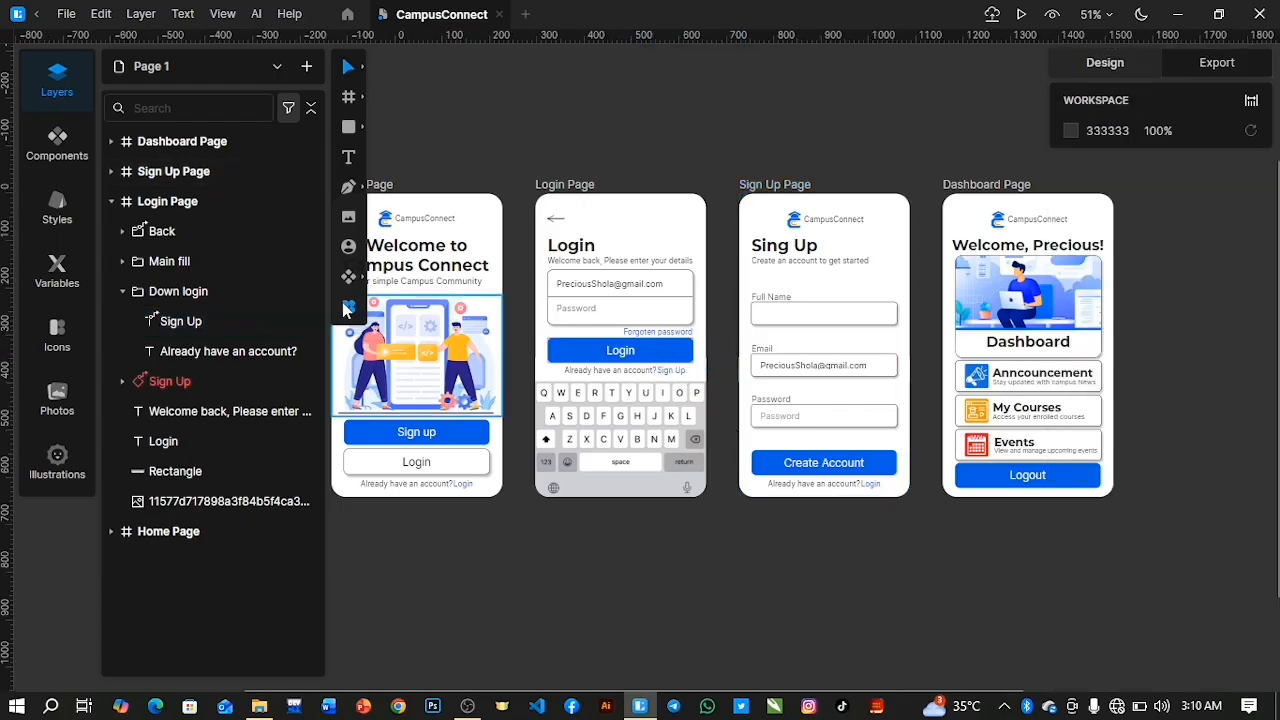
Collapse the Login Page frame and review the prototype connections leading to the Sign Up and Dashboard pages.
click(111, 201)
click(176, 173)
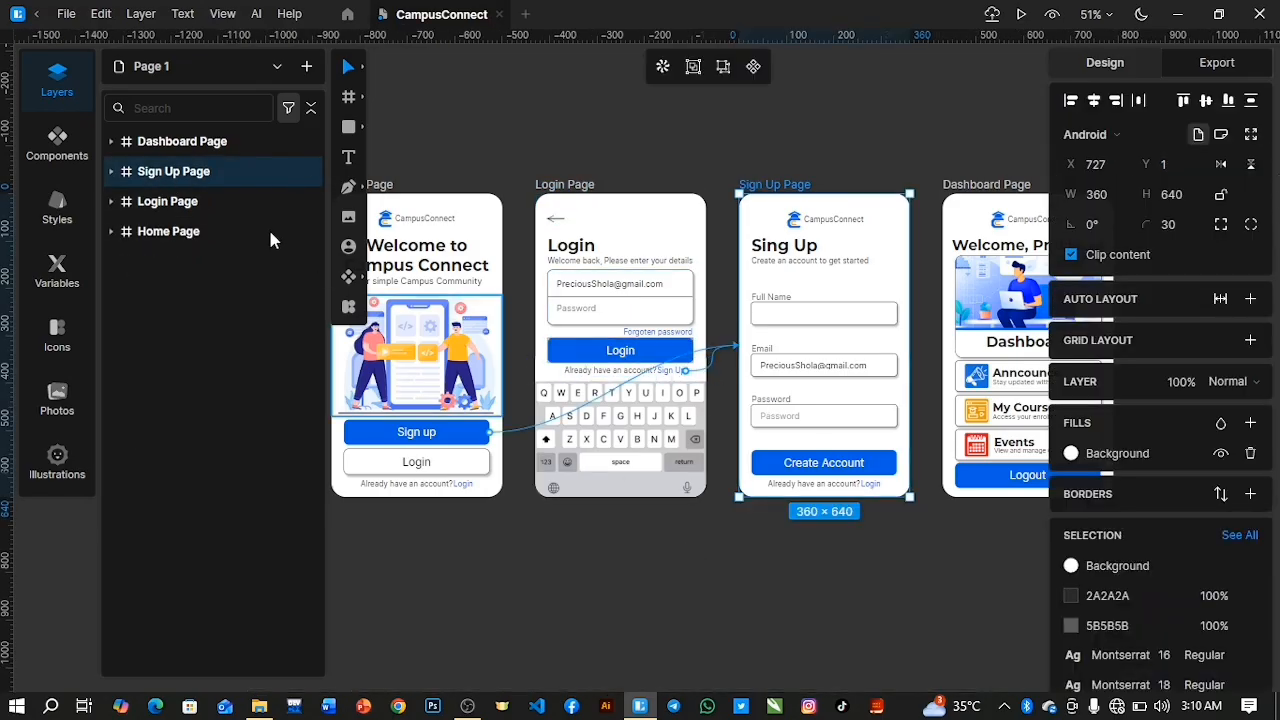
click(221, 150)
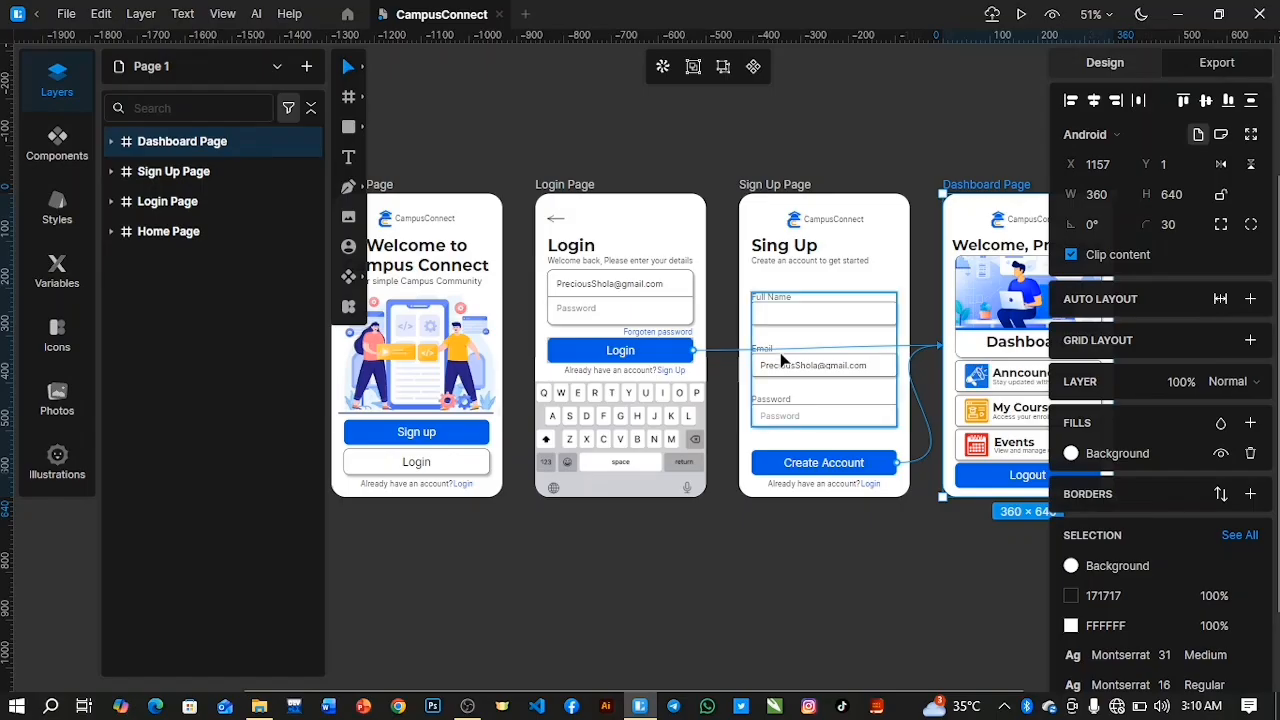
click(716, 590)
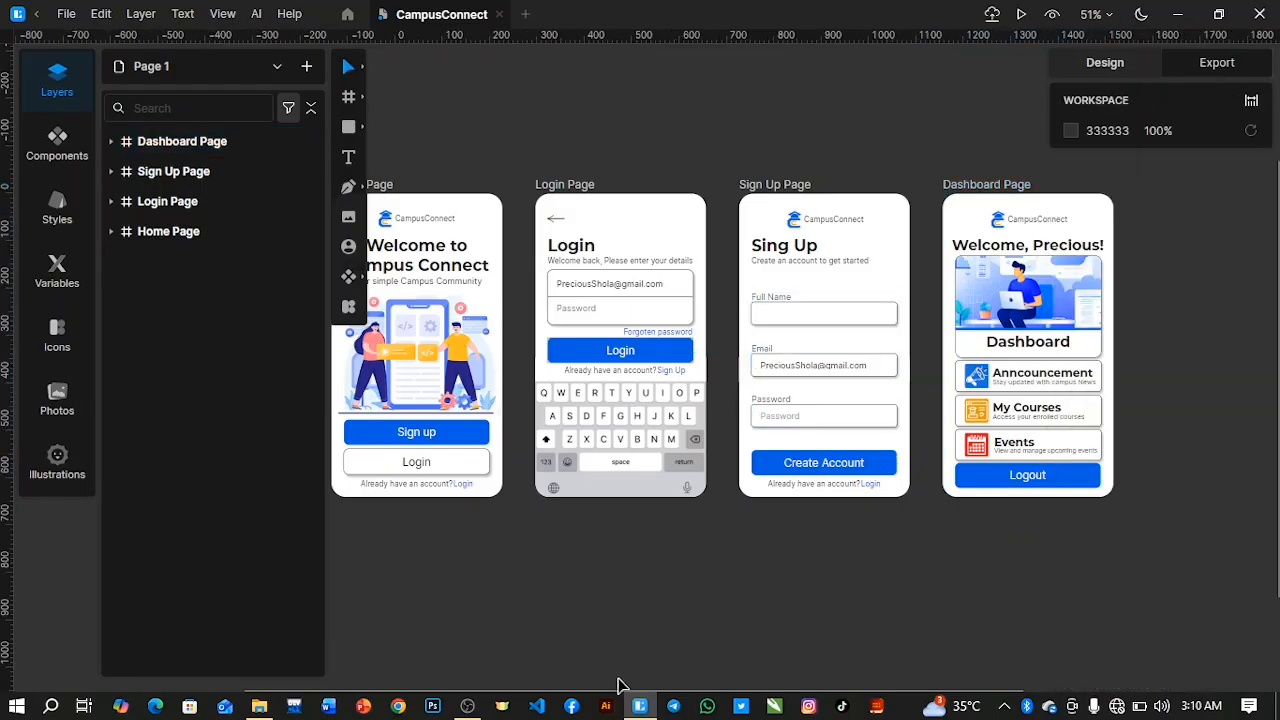
drag(604, 688, 557, 686)
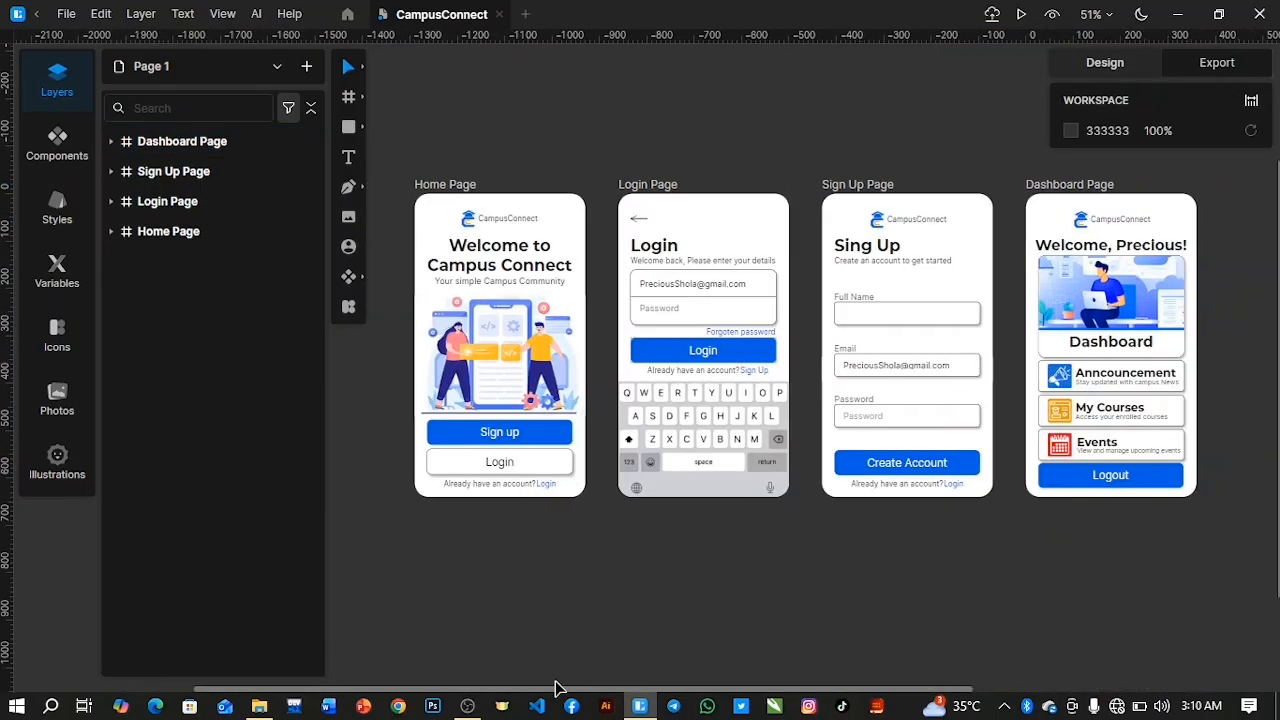
Run the prototype preview and test the path from Sign up through Create Account to Logout.
click(1024, 16)
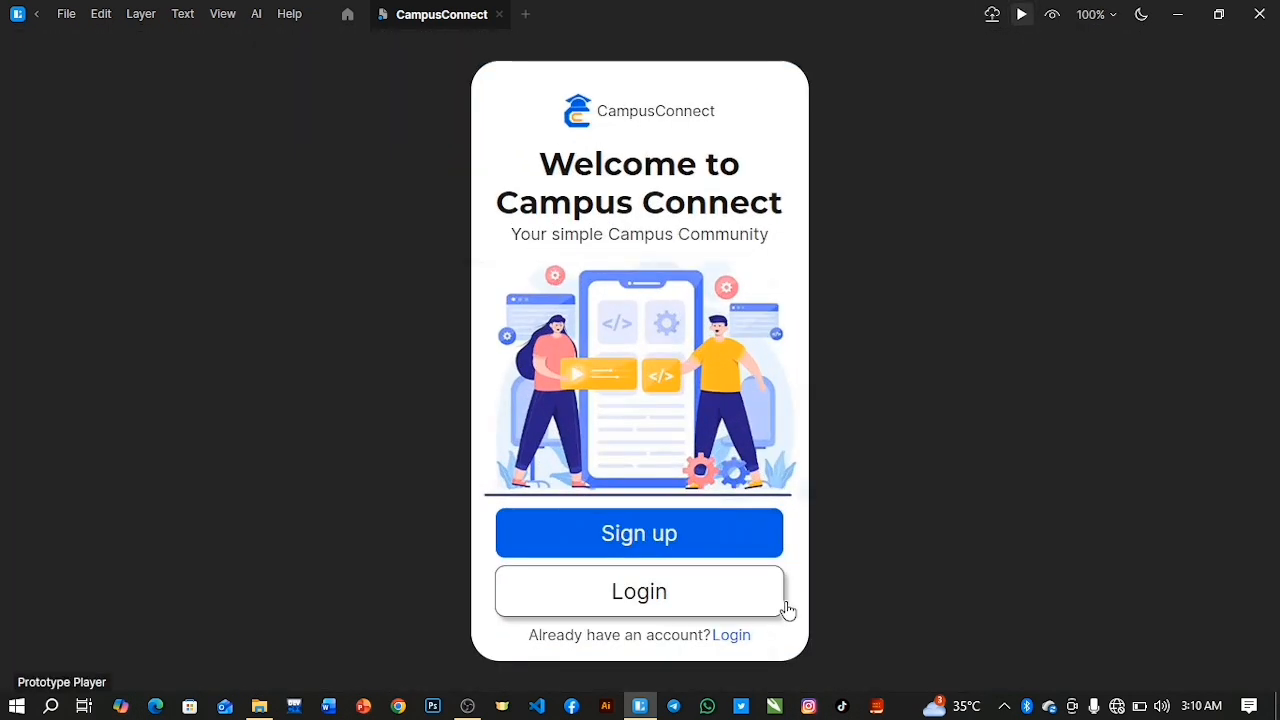
click(686, 540)
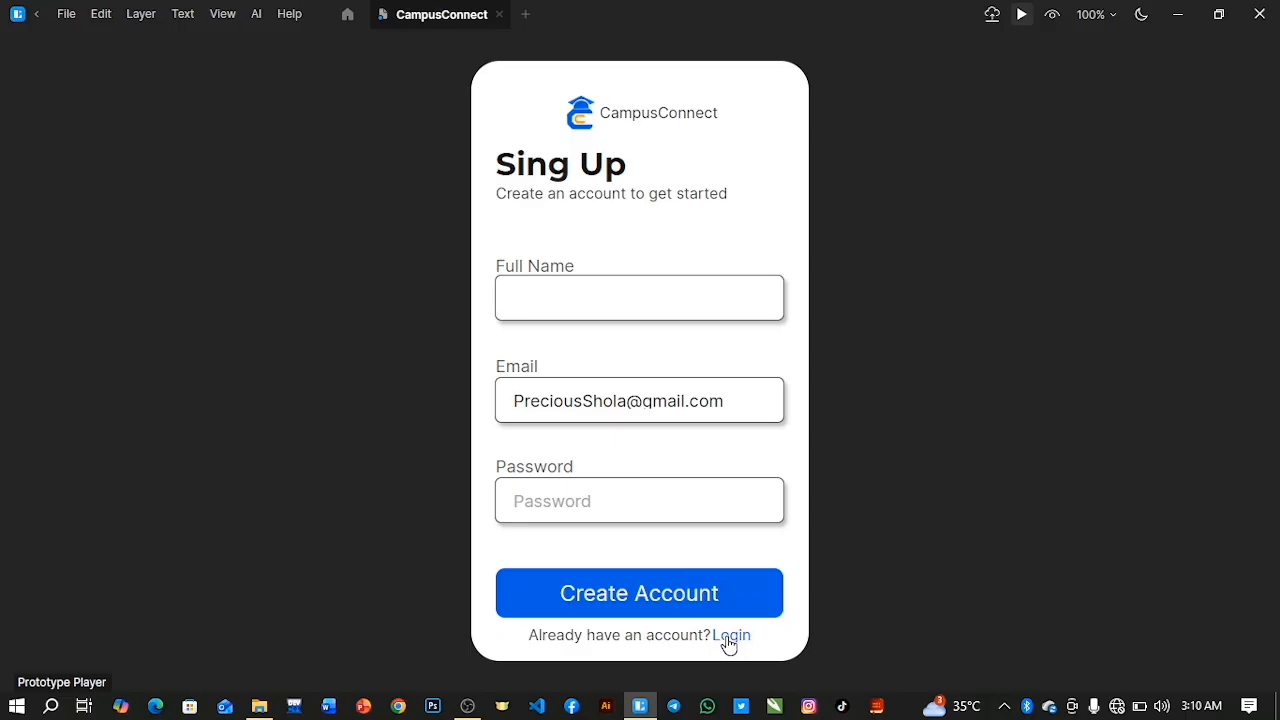
click(692, 600)
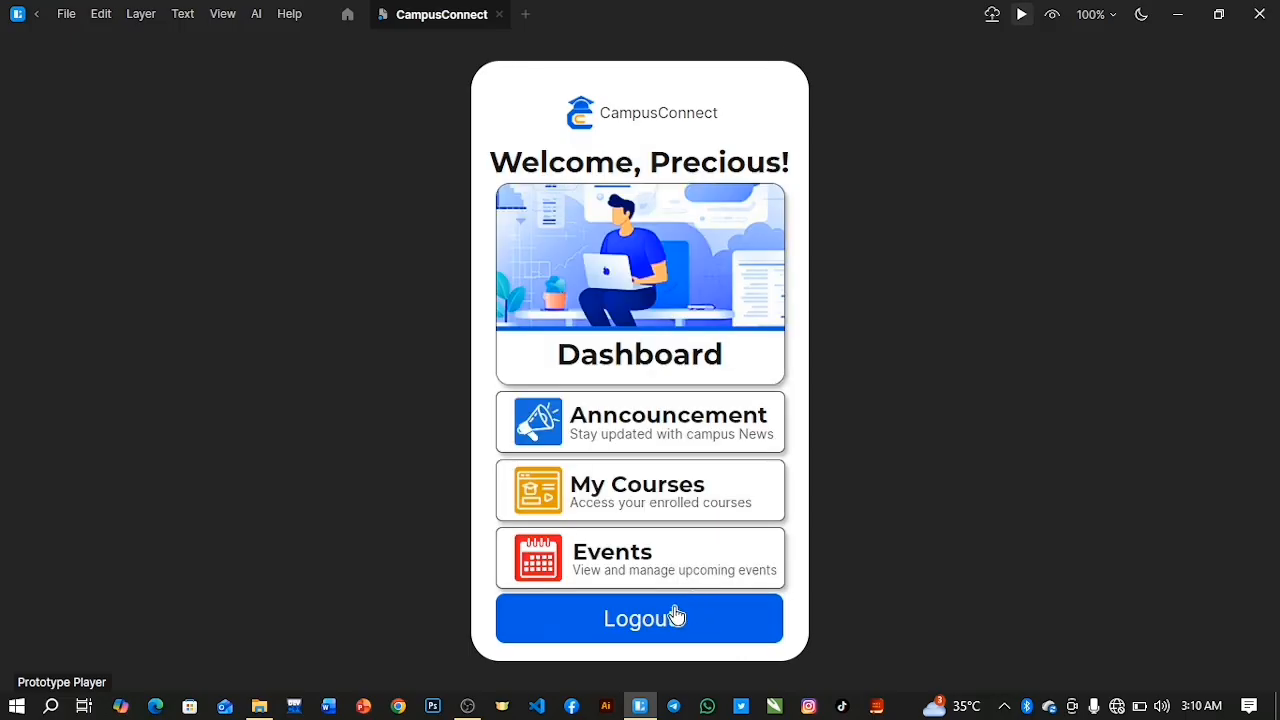
click(671, 618)
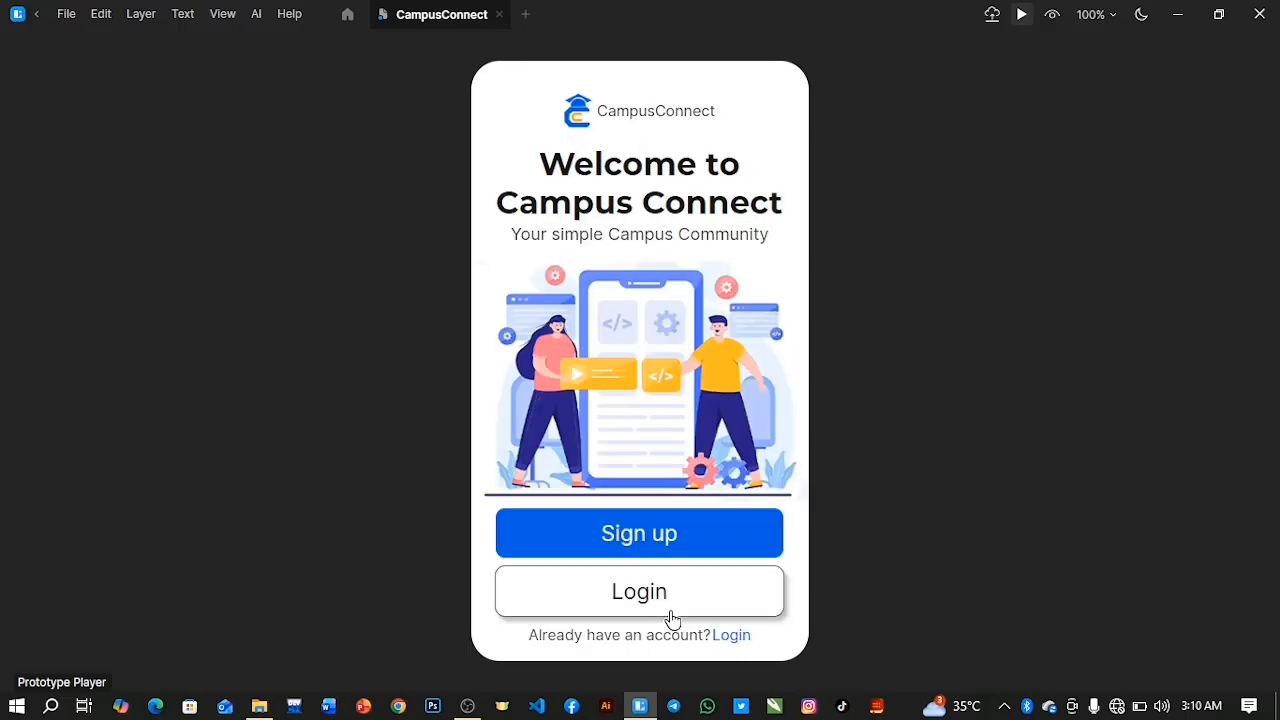
Test the login path through the Dashboard to Logout, and the Login Page's back arrow.
click(657, 597)
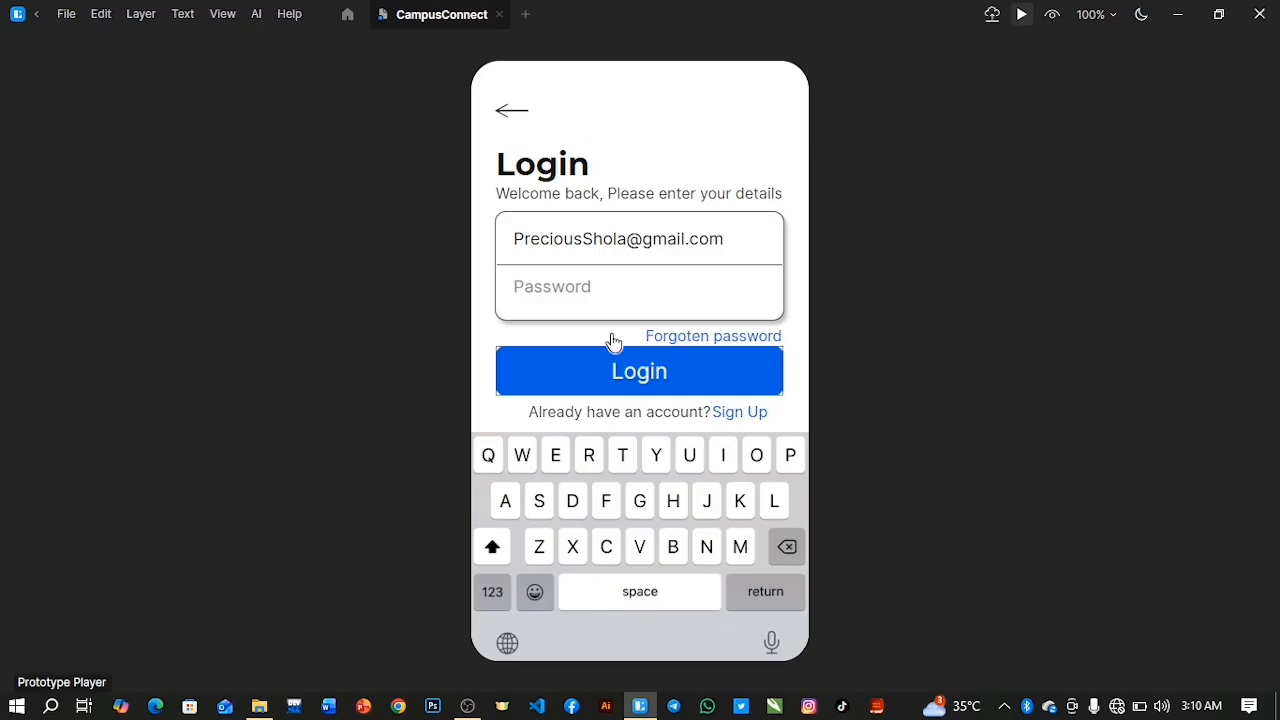
click(690, 380)
click(651, 631)
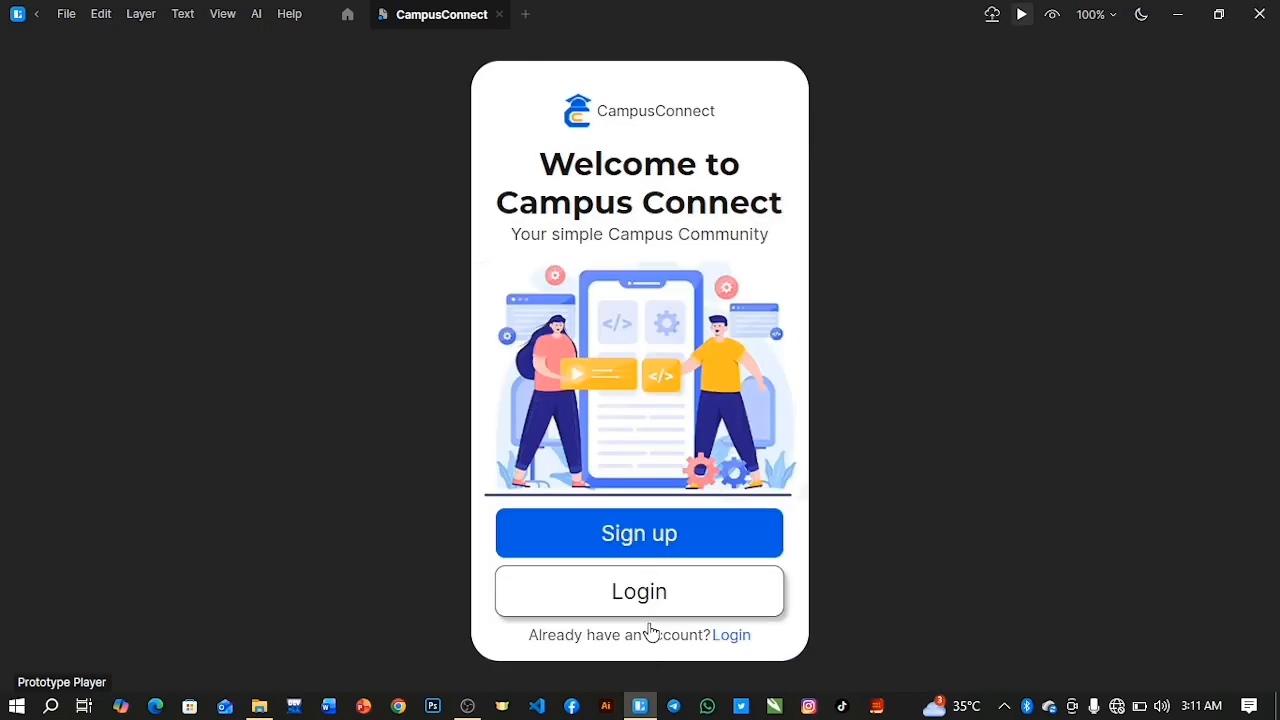
click(664, 601)
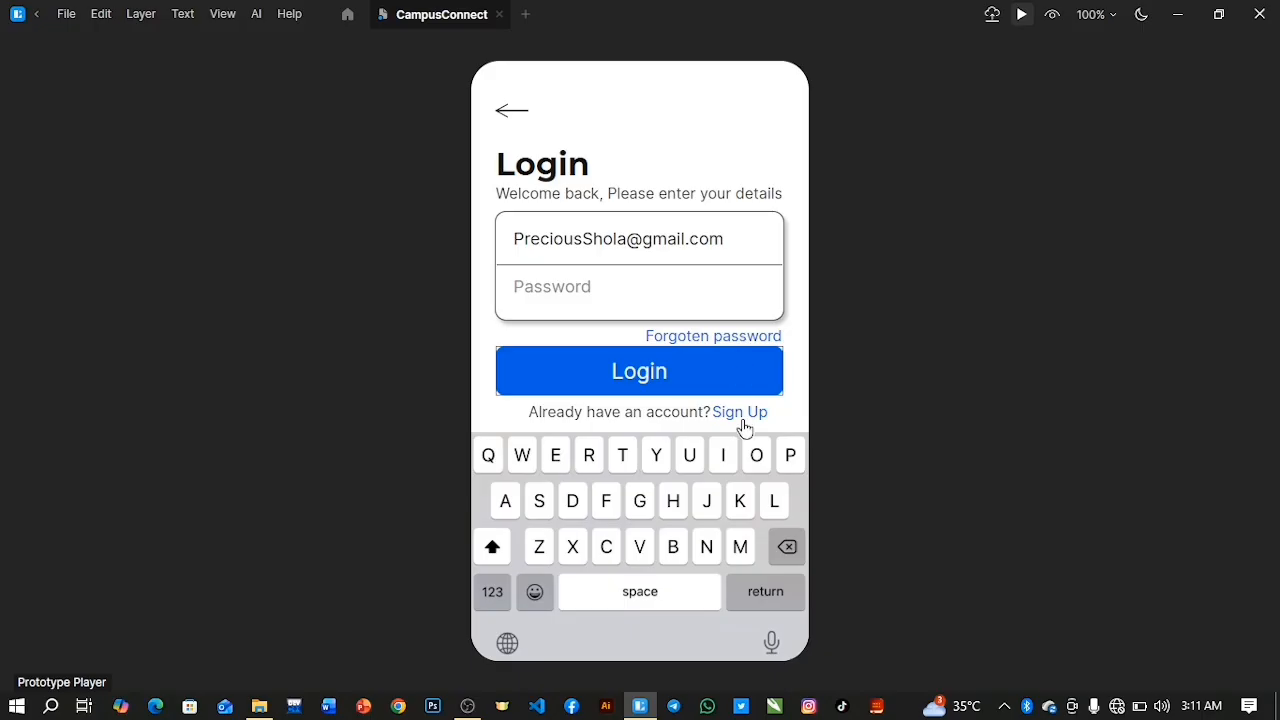
click(508, 113)
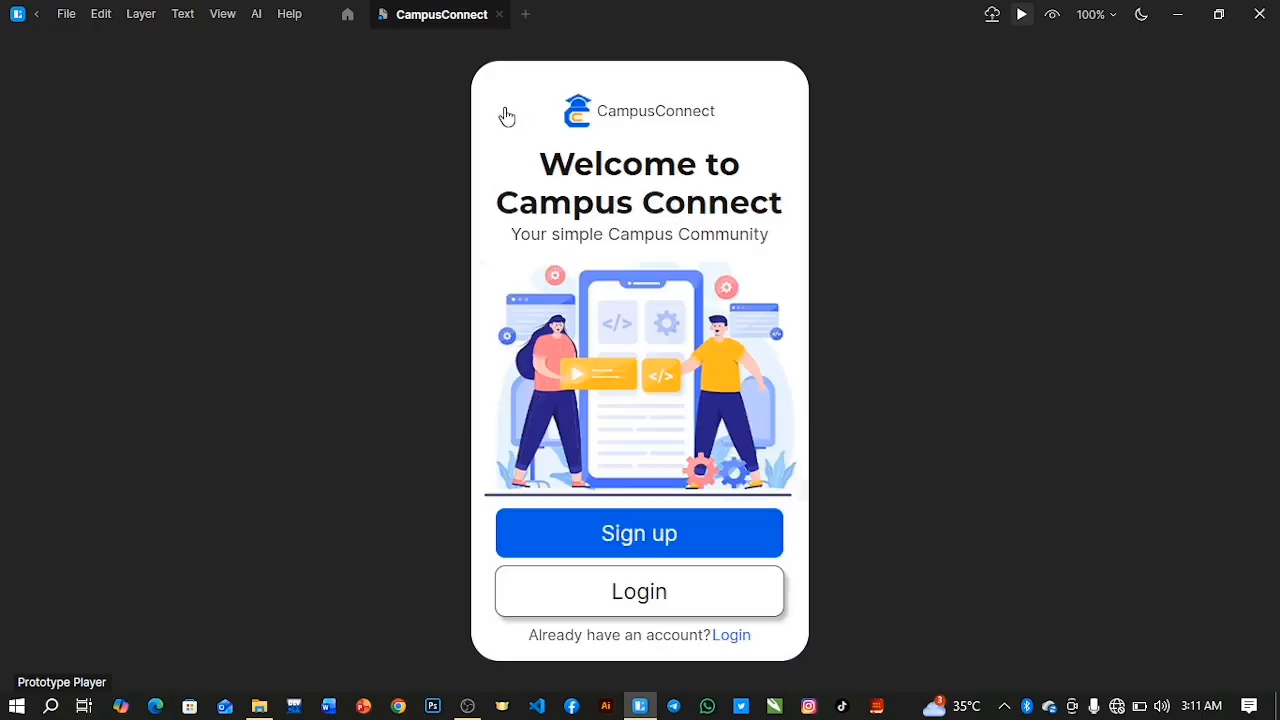
Test the Sign Up and Login text links between the two pages, finishing with Create Account and Logout.
click(598, 601)
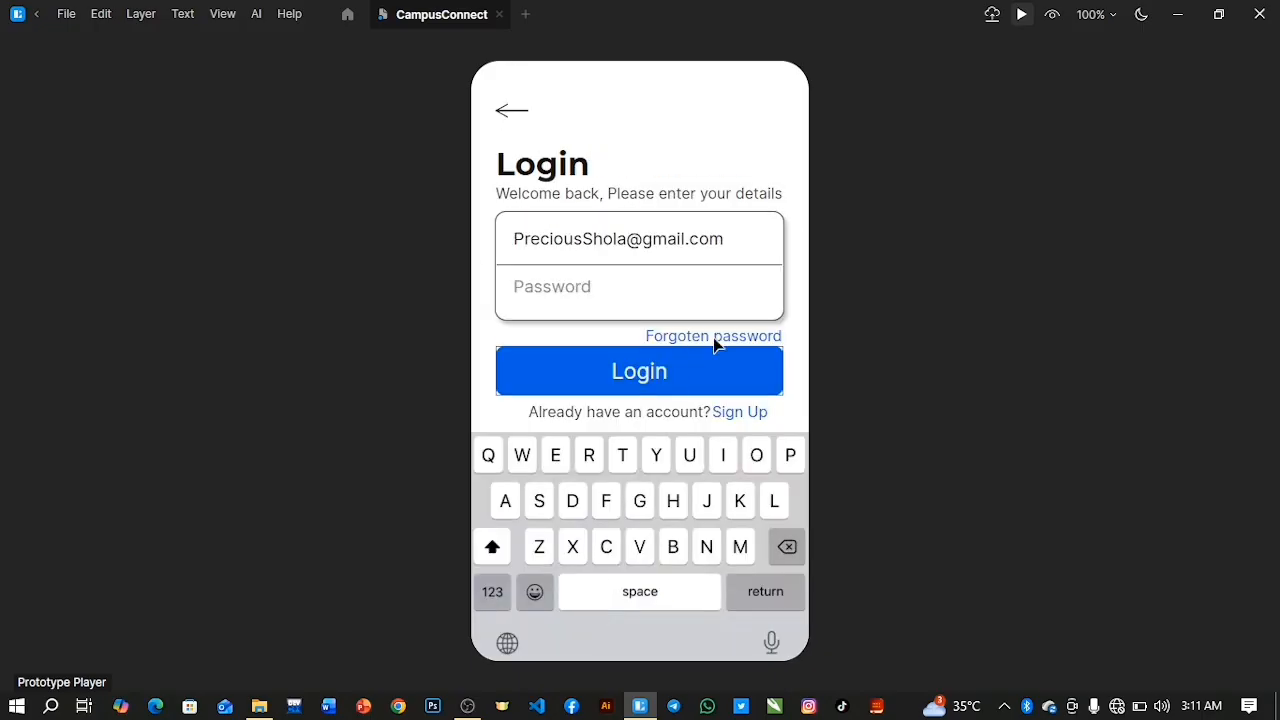
click(732, 414)
click(731, 637)
click(738, 420)
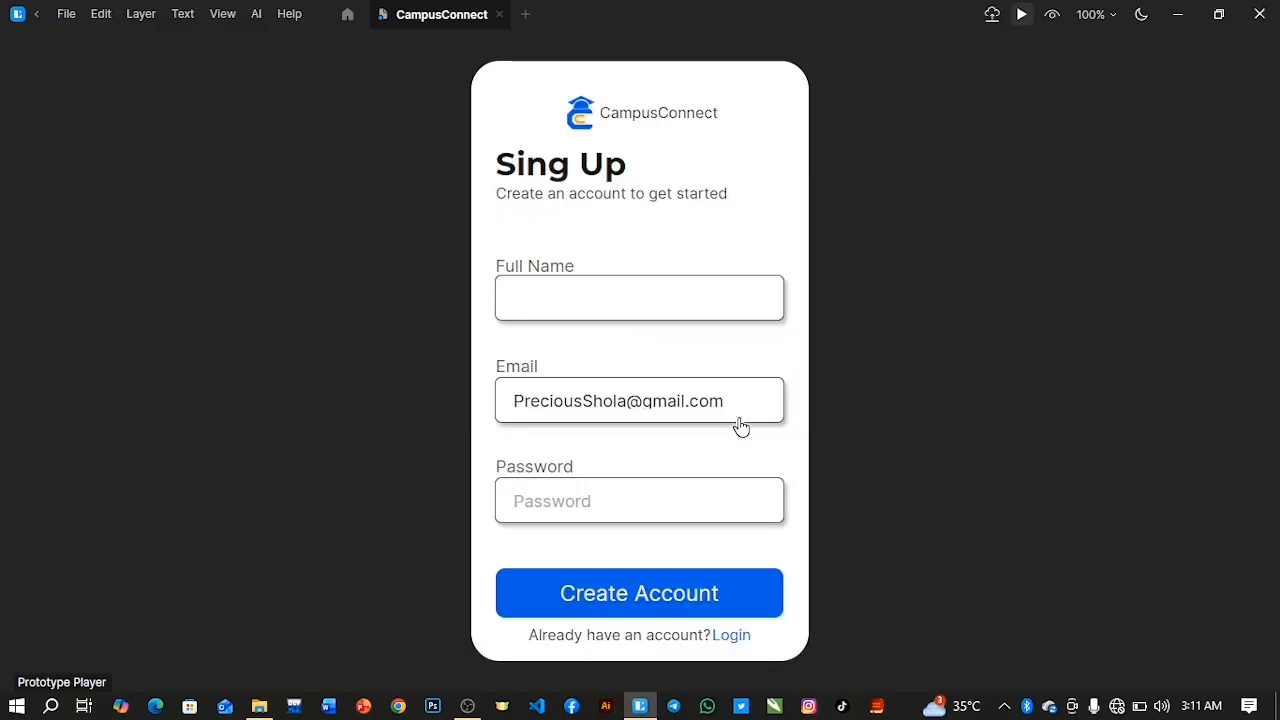
click(703, 610)
click(680, 620)
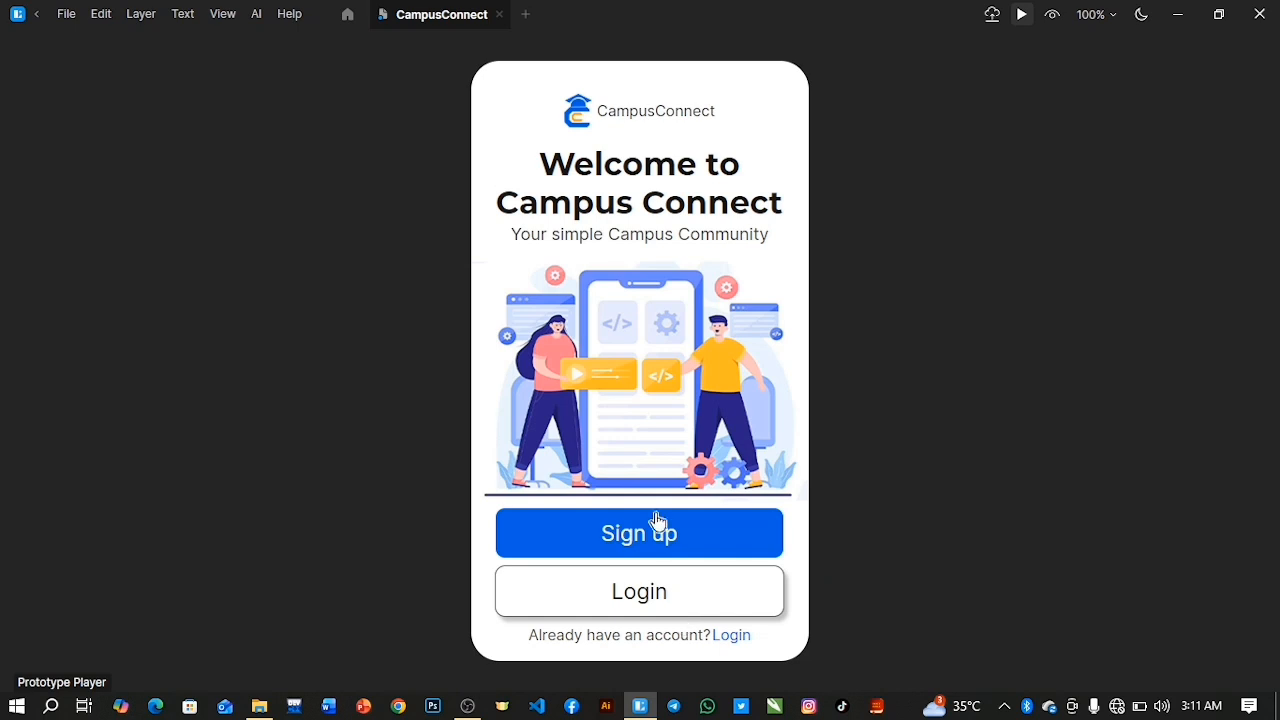
Retest the Sign up, Create Account and Logout path, and close the prototype preview to return to the canvas.
click(655, 522)
click(665, 582)
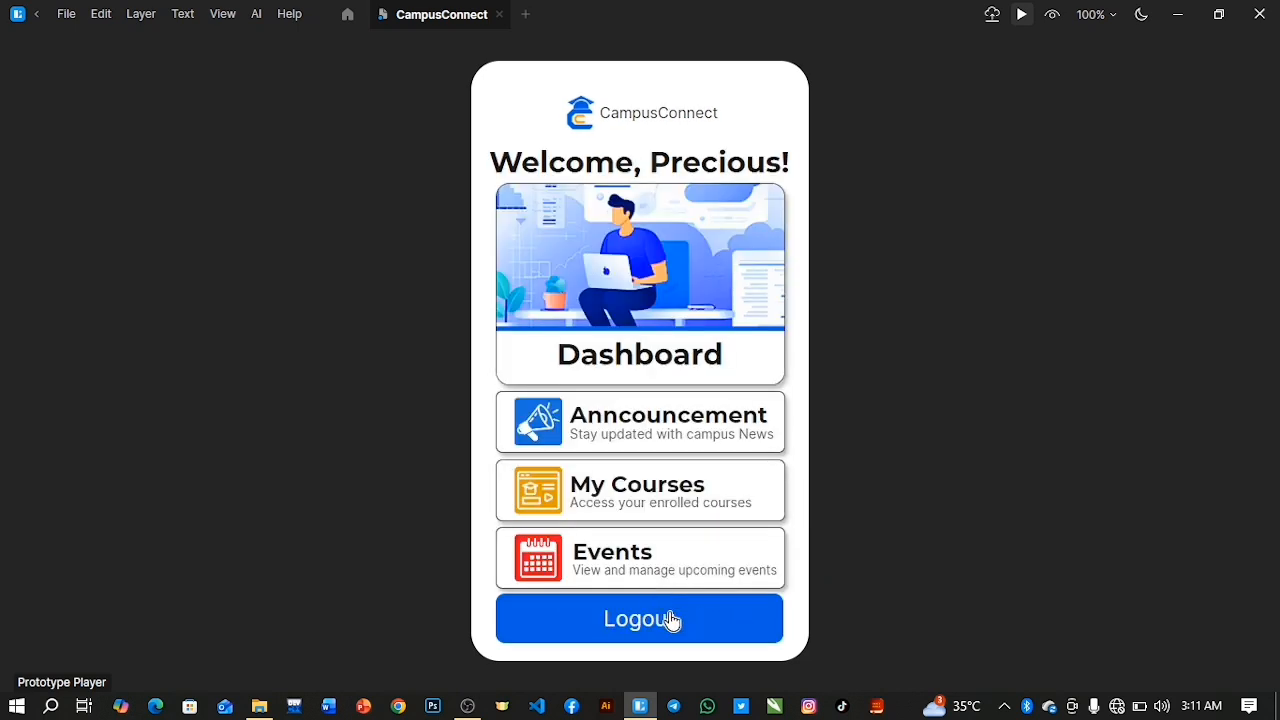
click(669, 617)
click(634, 534)
click(663, 603)
key(Escape)
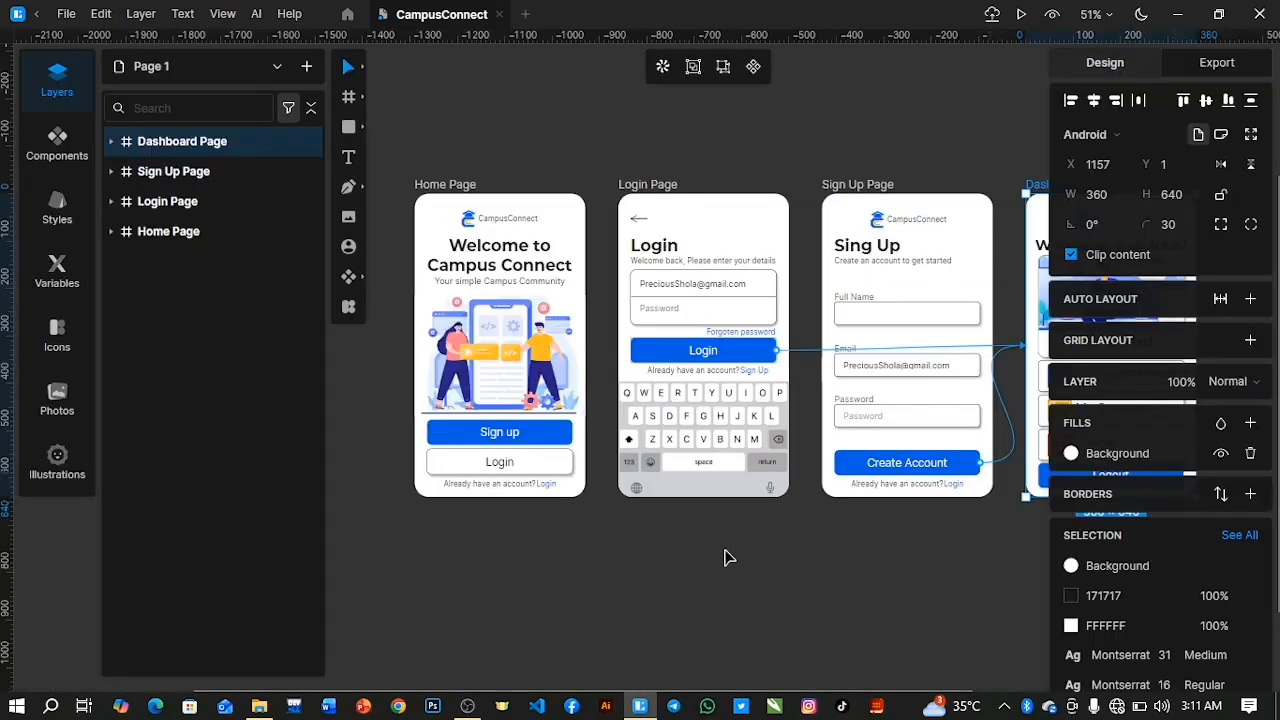
scroll(727, 557, down, 2)
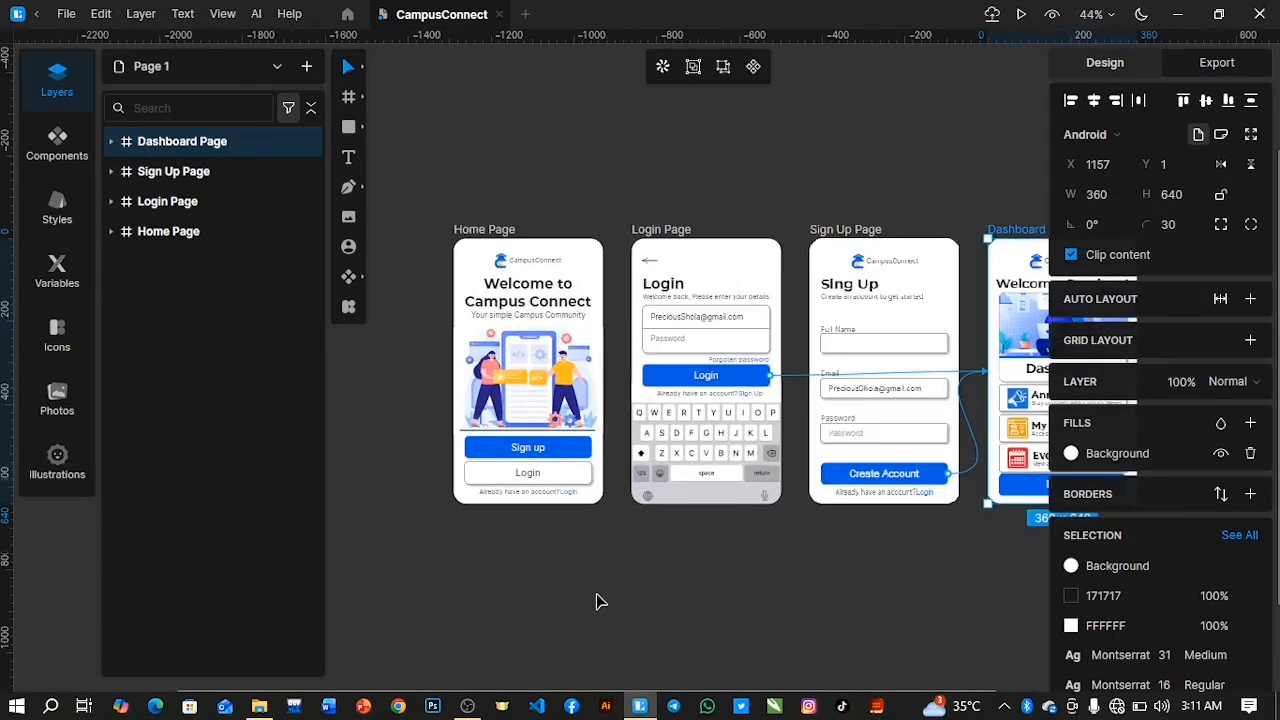